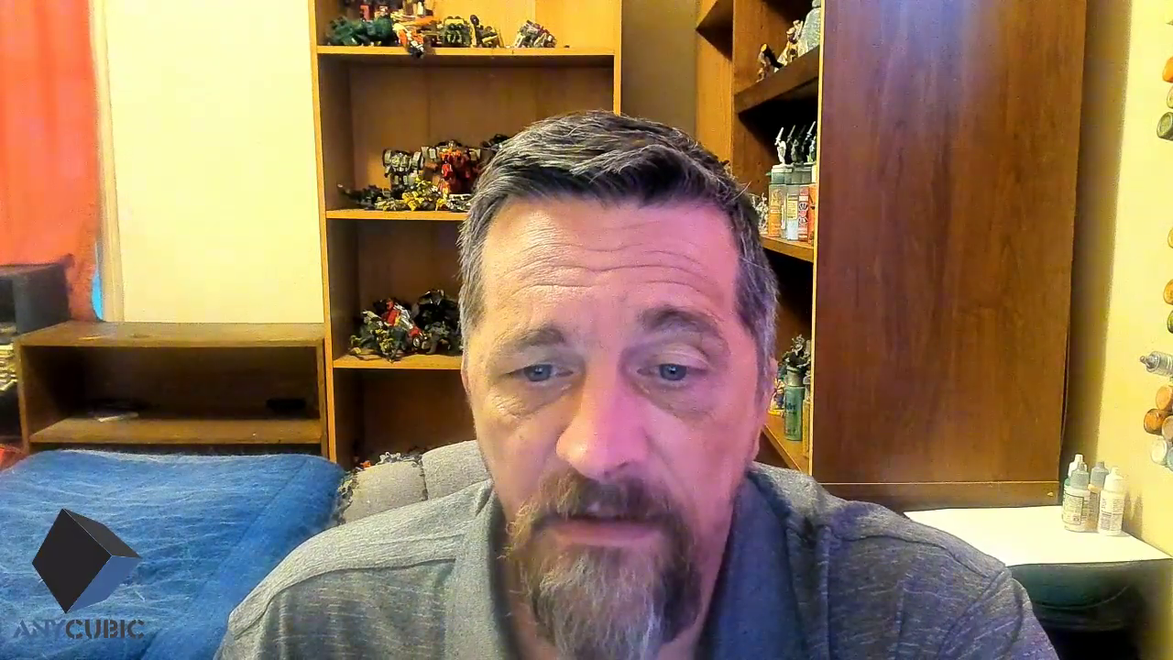
pyautogui.click(550, 466)
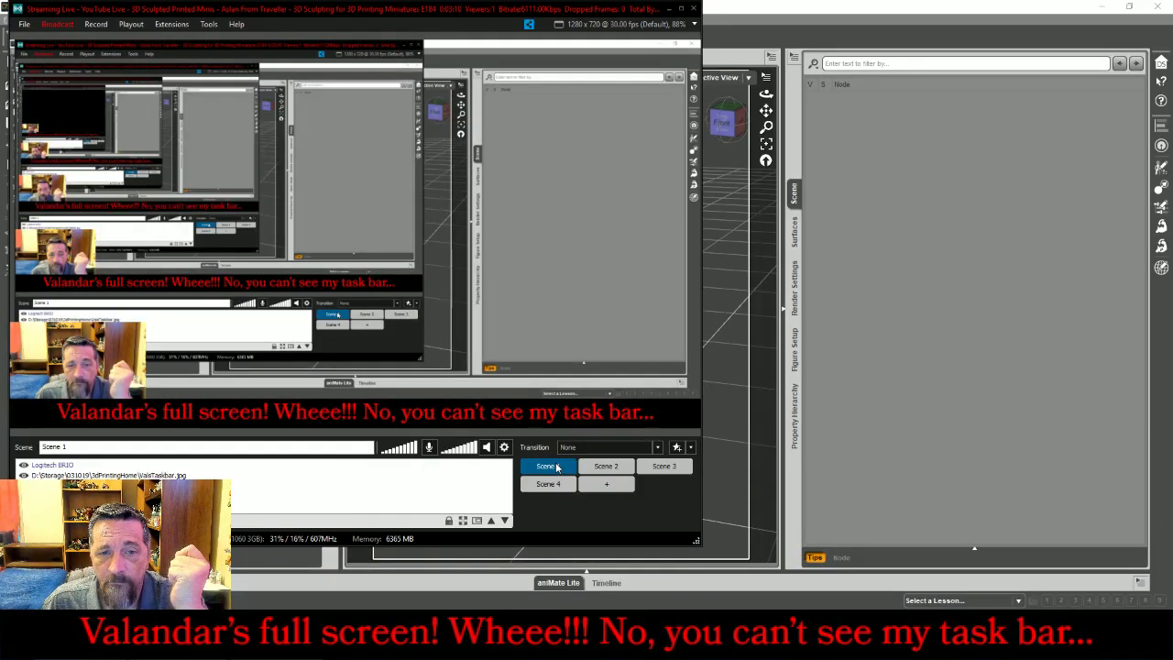
# Switch to DAZ Studio, load the Jointed Base Male from the MiniatureBaseGeo content folder and frame it in the viewport
pyautogui.click(1029, 426)
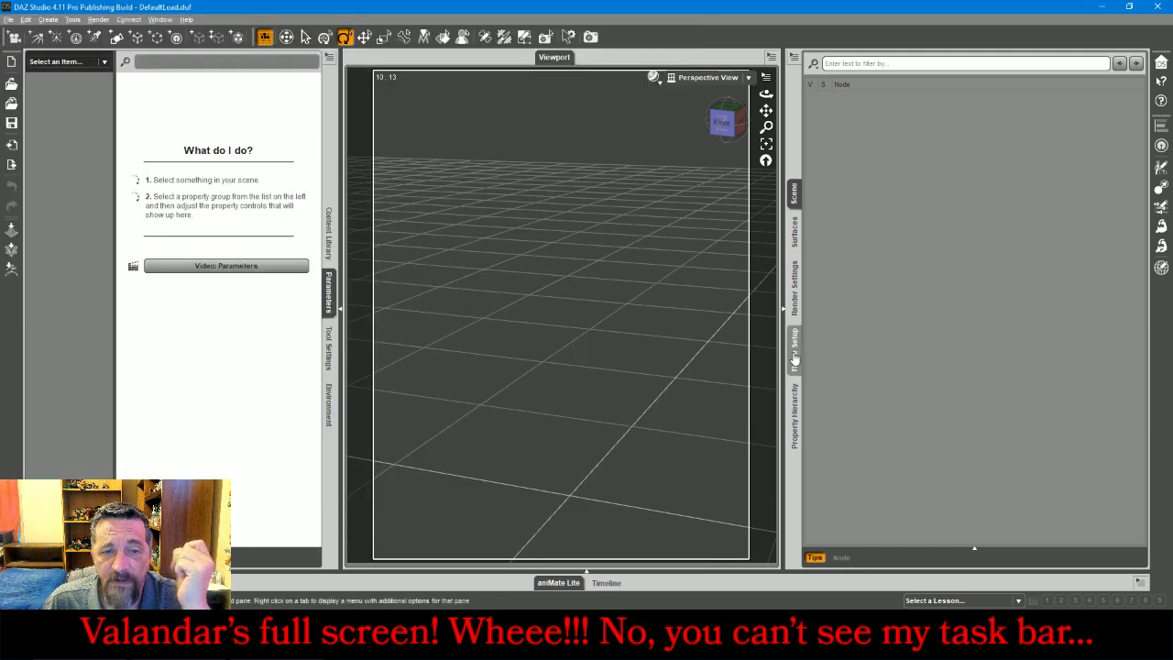
pyautogui.click(330, 244)
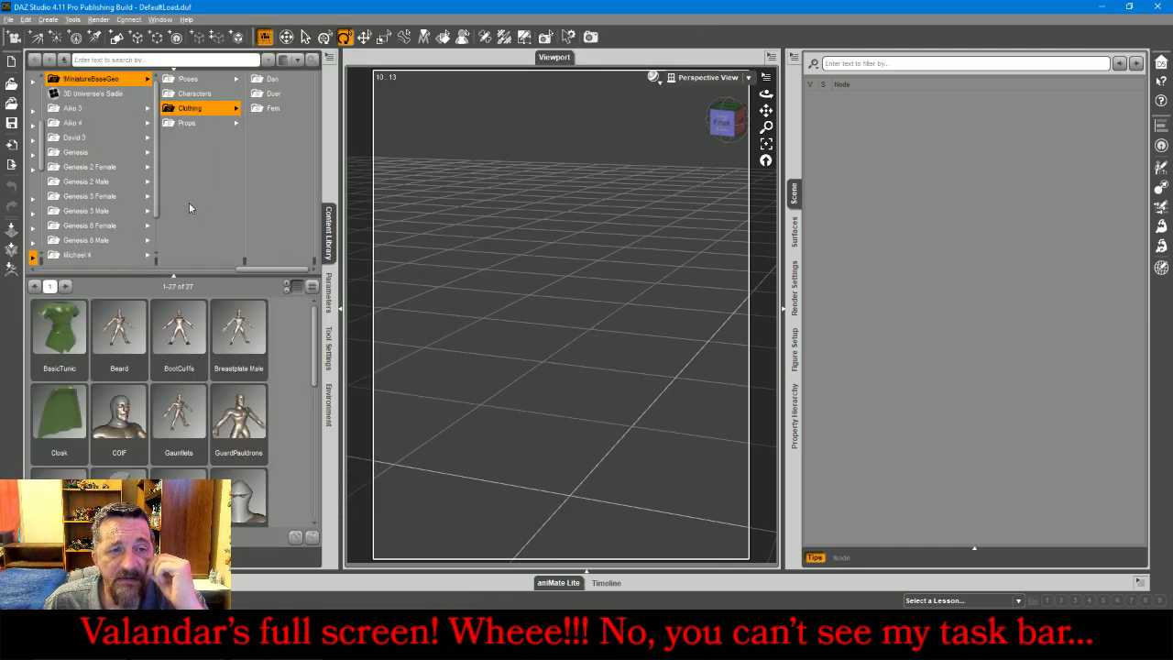
pyautogui.click(108, 82)
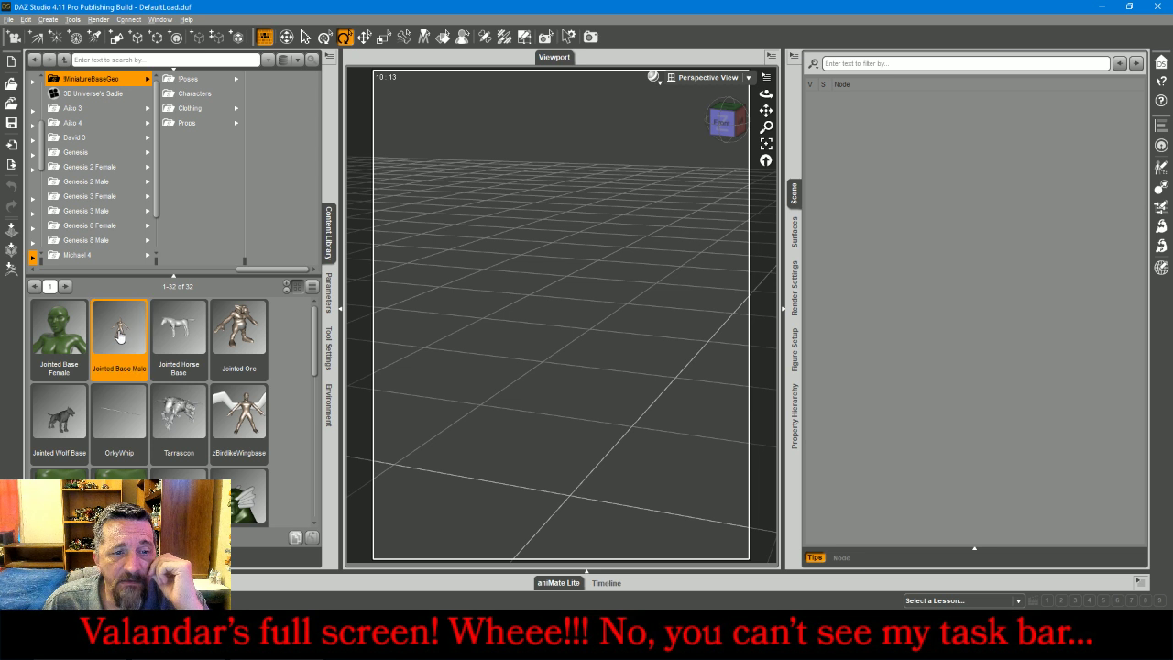
pyautogui.doubleClick(119, 335)
pyautogui.click(770, 148)
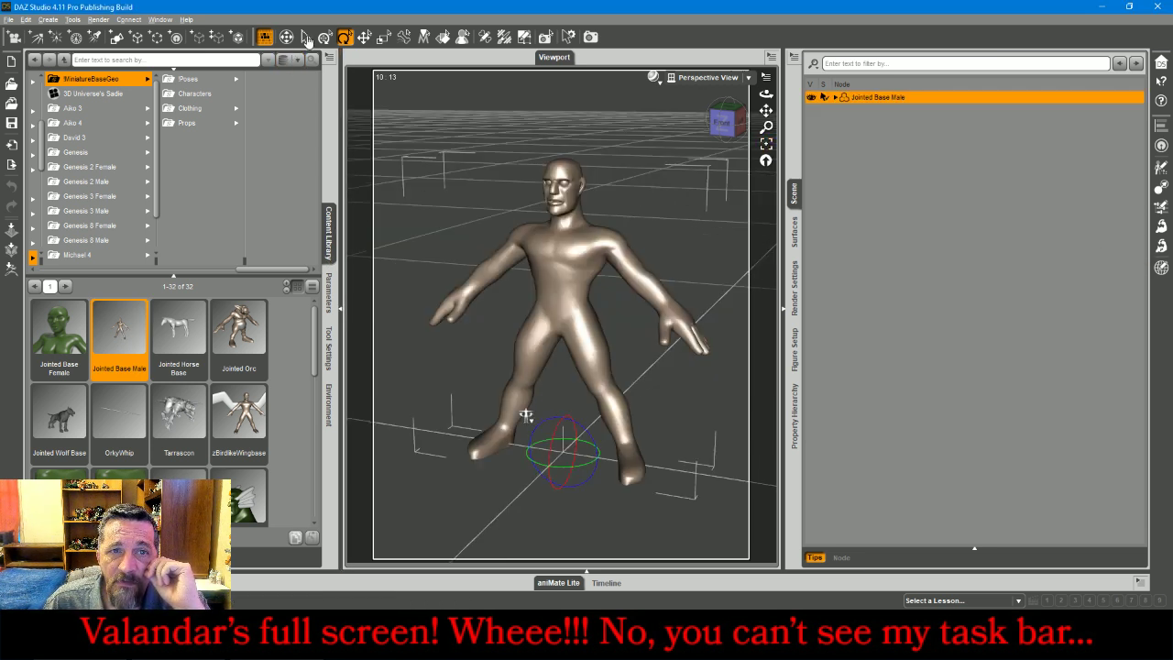
pyautogui.click(307, 36)
# Set the male figure's CatfolkBlendshape race morph to 100% and check the shape from another angle
pyautogui.click(329, 307)
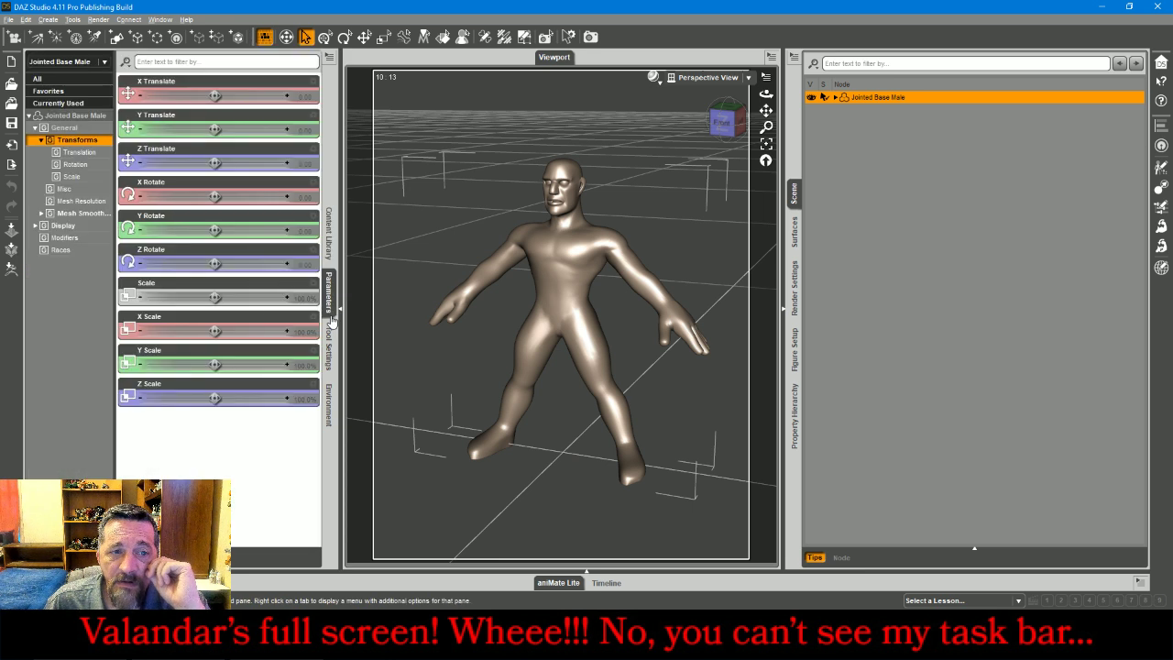
pyautogui.click(50, 251)
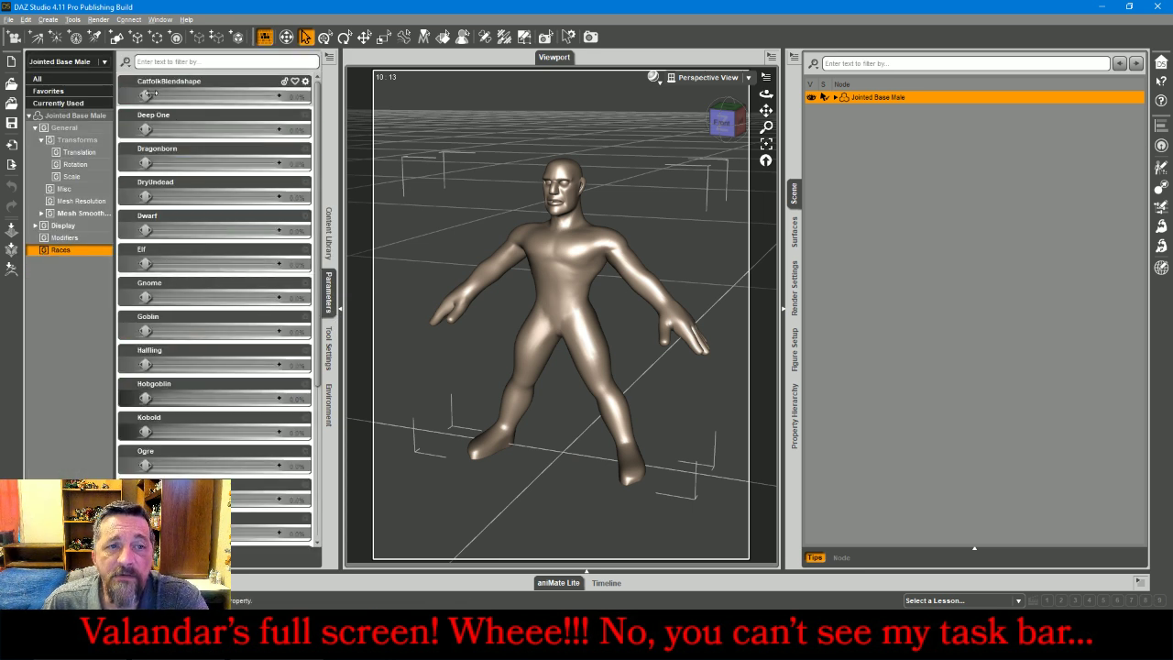
pyautogui.moveTo(149, 95); pyautogui.dragTo(175, 94)
pyautogui.moveTo(225, 94); pyautogui.dragTo(278, 96)
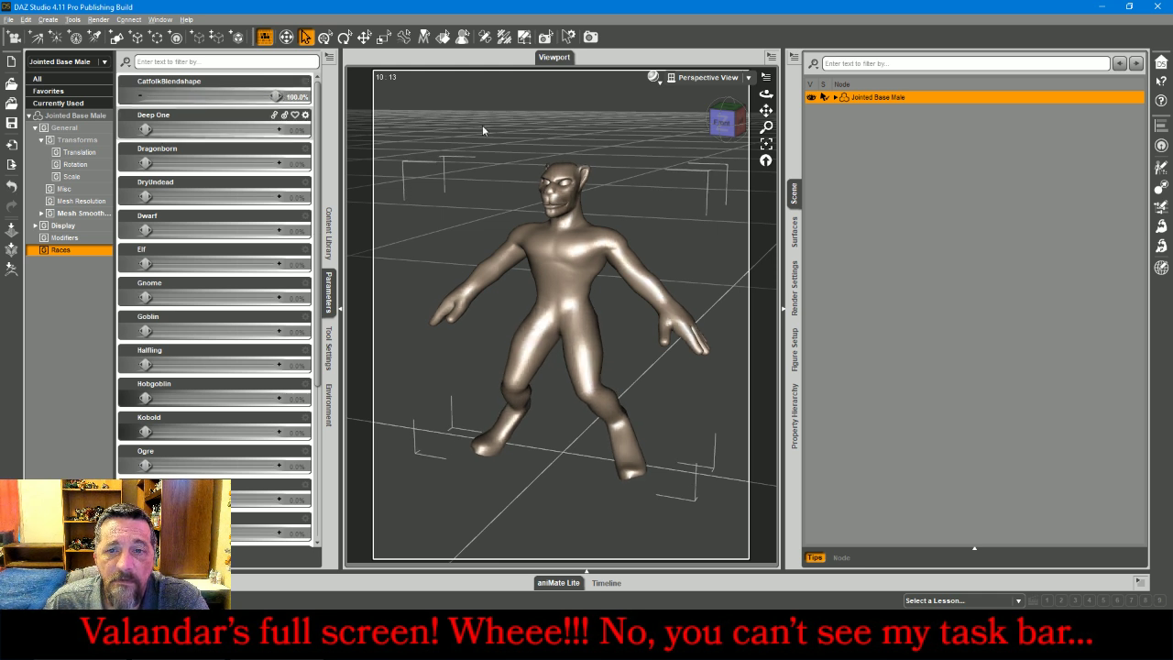
pyautogui.moveTo(722, 126); pyautogui.dragTo(749, 123)
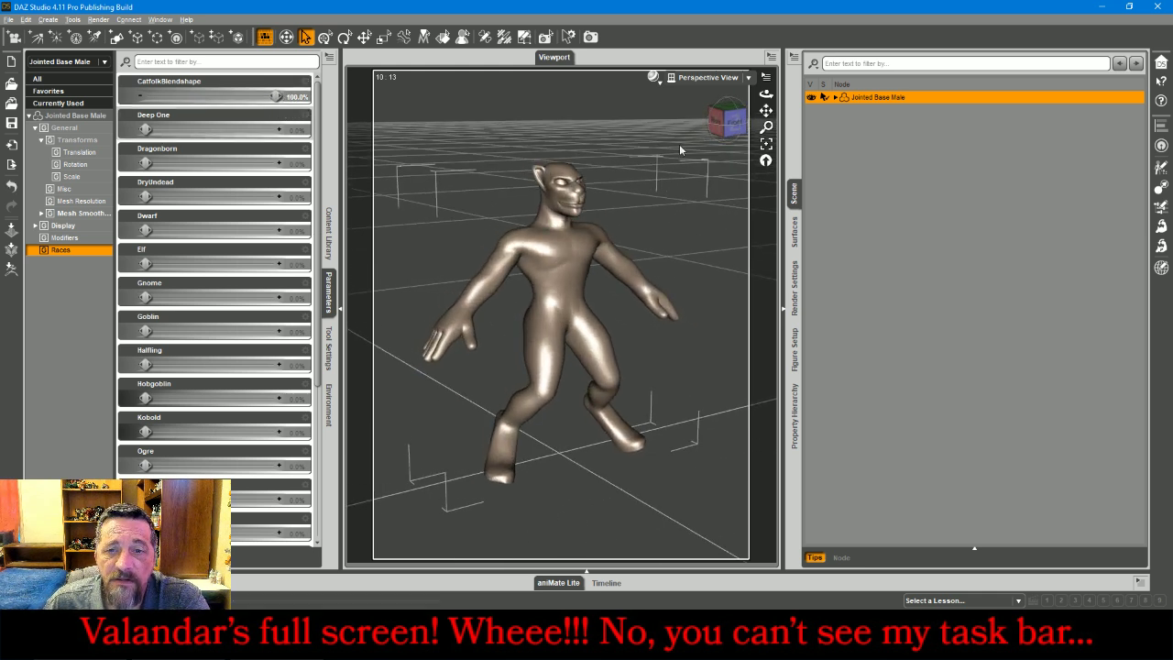
# Raise the figure's !muscular modifier to about 62.4%
pyautogui.click(72, 239)
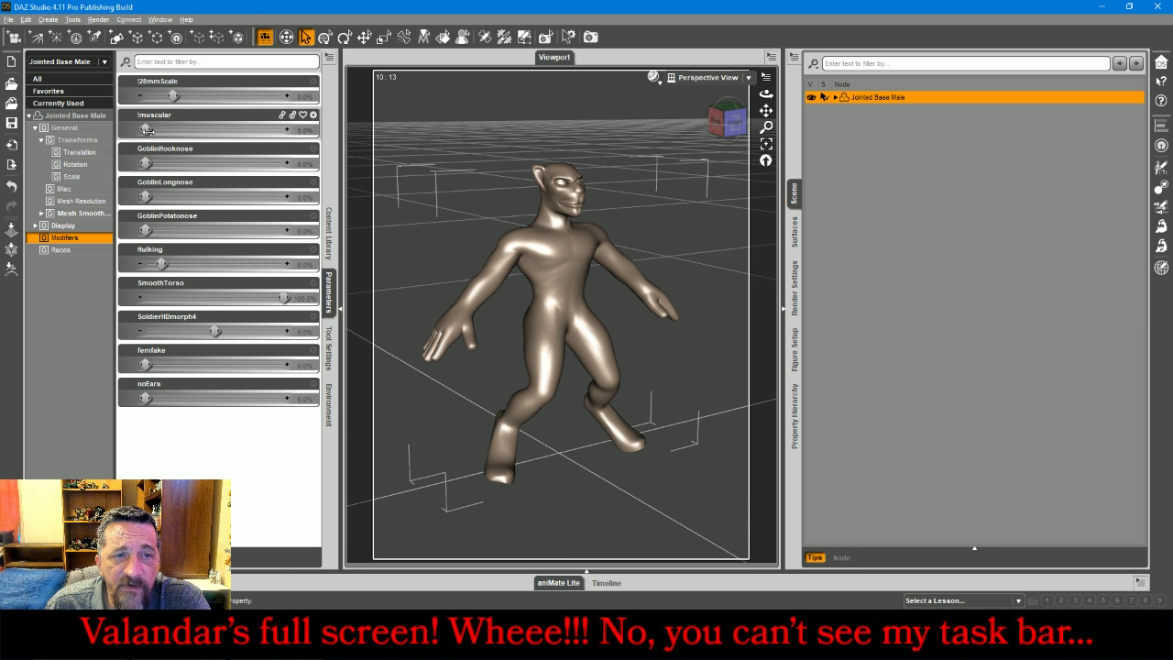
pyautogui.moveTo(147, 129); pyautogui.dragTo(230, 129)
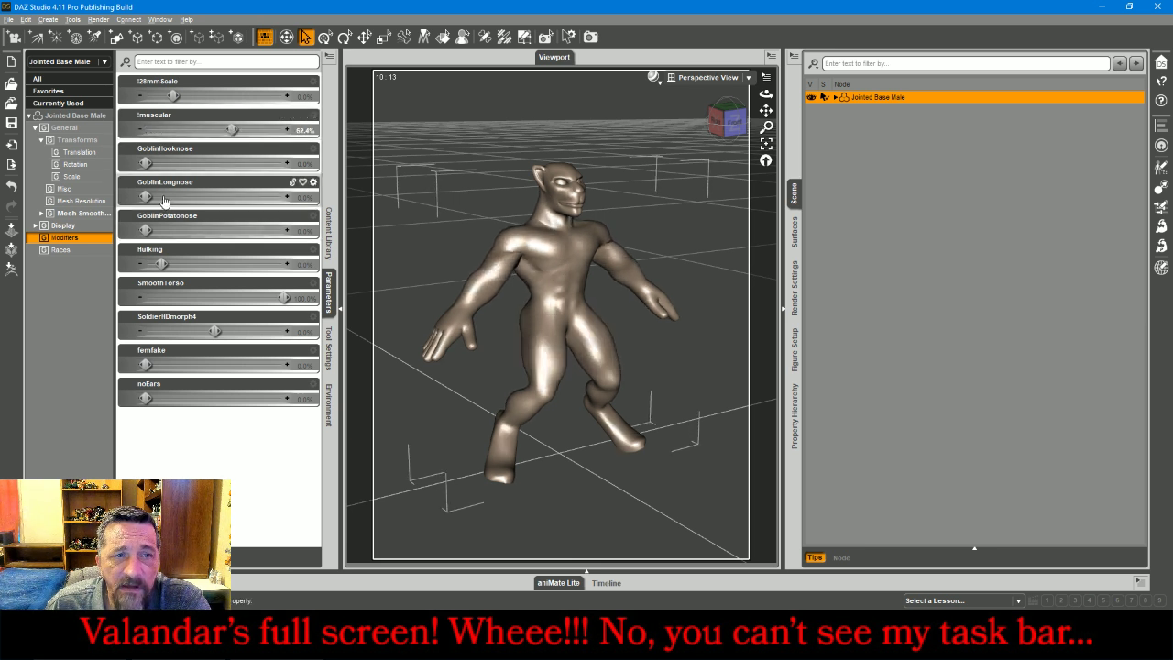
# Set the figure's overall scale to 110%
pyautogui.click(80, 177)
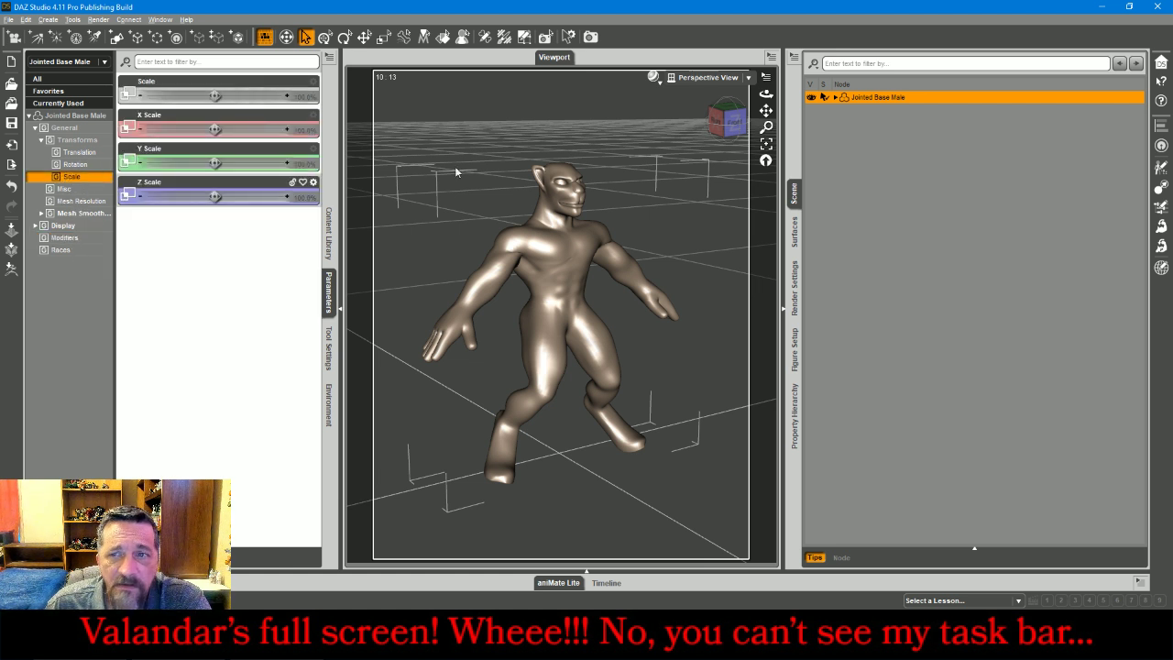
pyautogui.click(302, 100)
pyautogui.write('110')
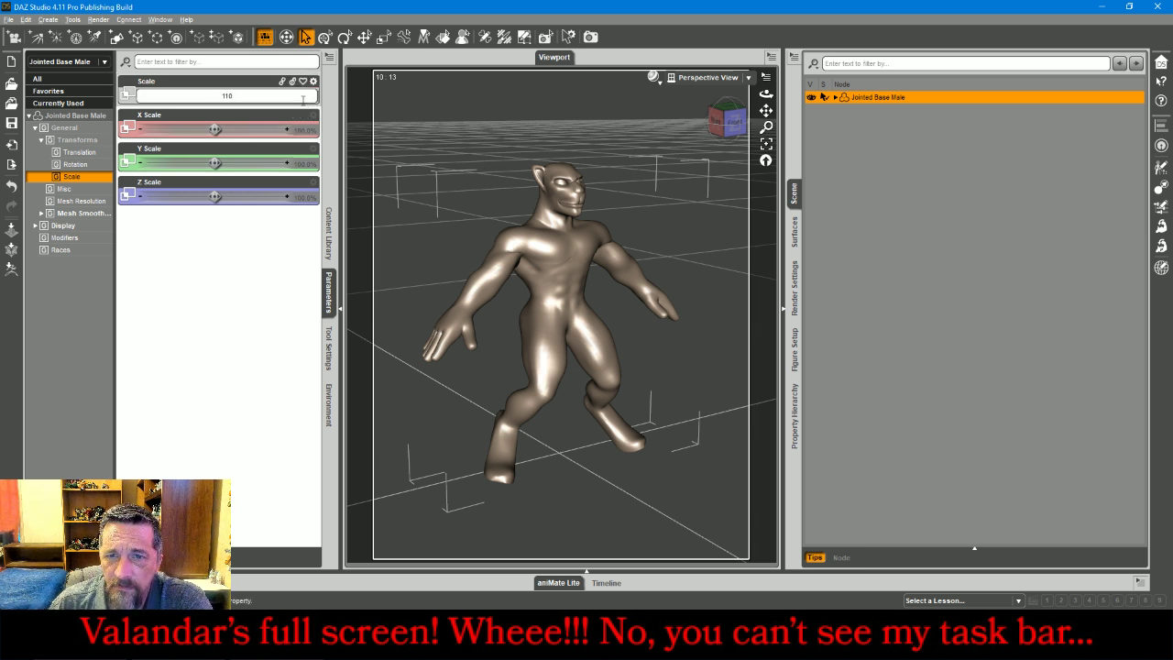
pyautogui.press('Return')
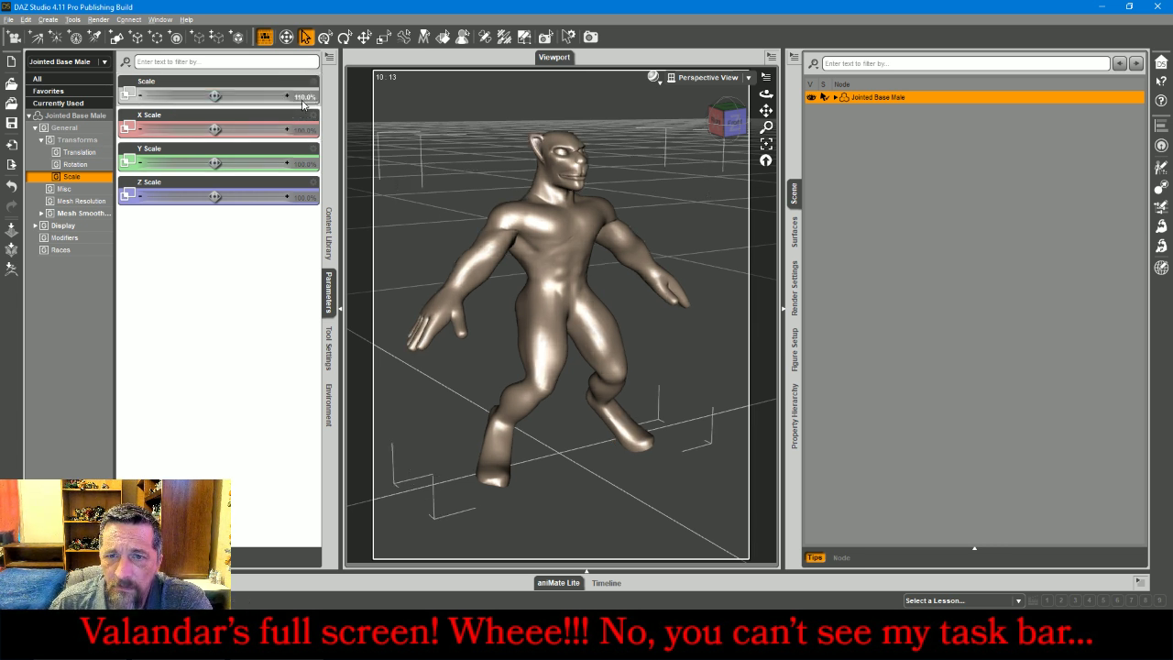
# Set the figure's overall scale to 105% and look at it from the front
pyautogui.click(303, 101)
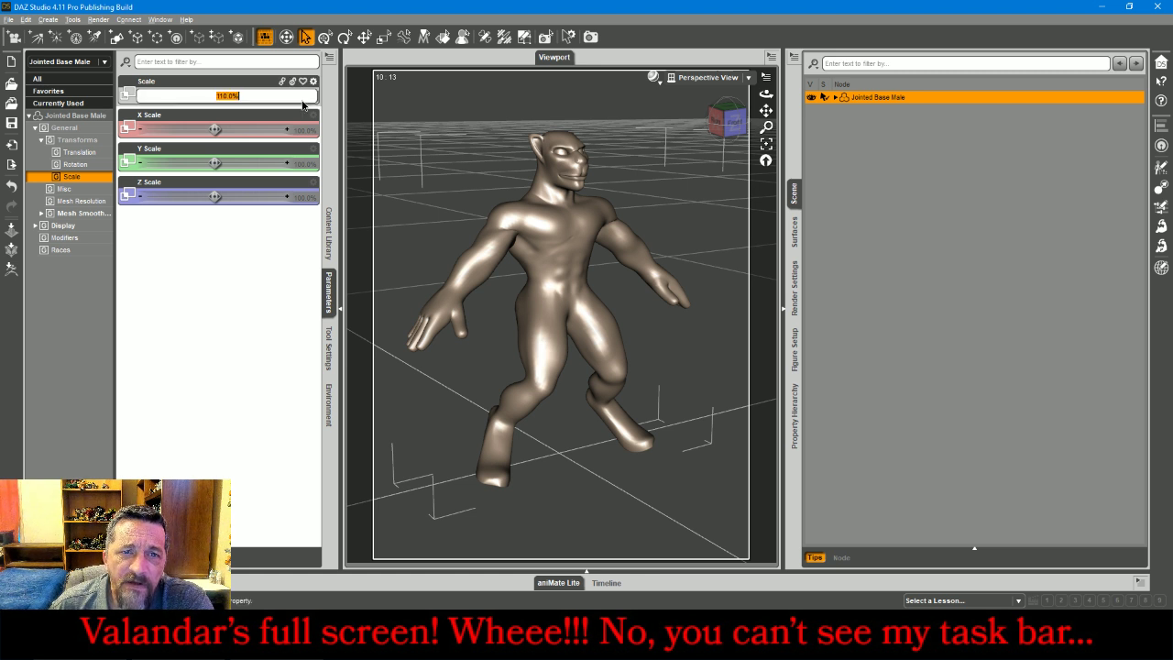
pyautogui.write('105')
pyautogui.press('Return')
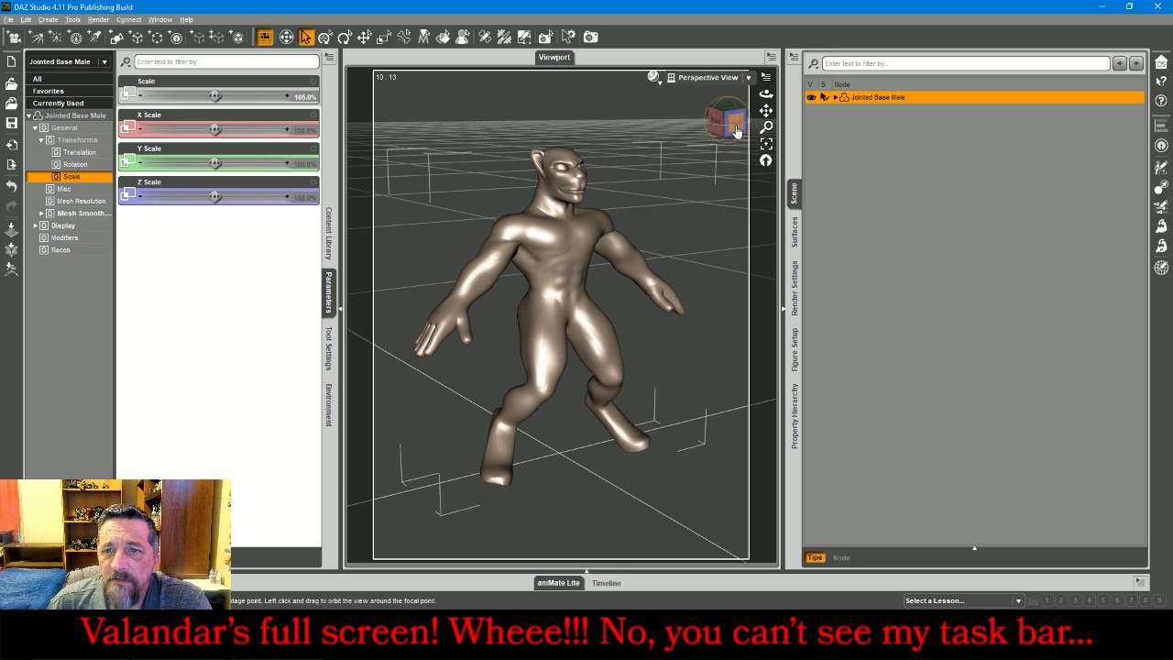
pyautogui.moveTo(766, 95)
pyautogui.mouseDown()
pyautogui.moveTo(600, 88)
pyautogui.moveTo(768, 74)
pyautogui.mouseUp()
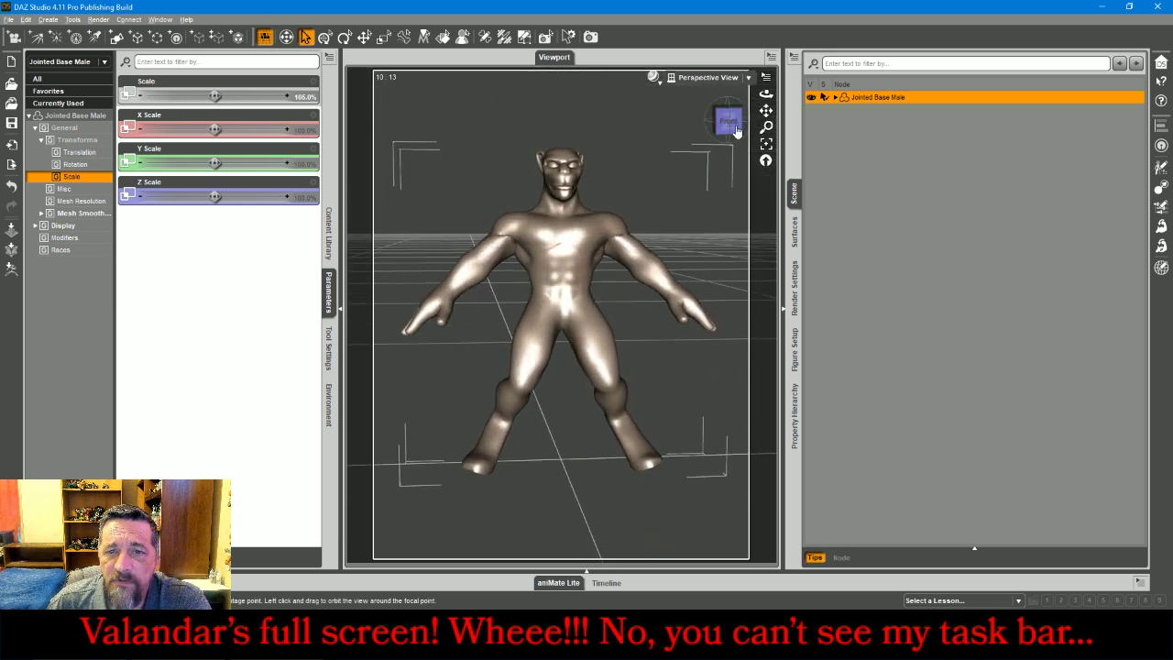
# Load the Autopistol Rhand prop from the Tech props of MiniatureBaseGeo into the figure's right hand
pyautogui.click(328, 246)
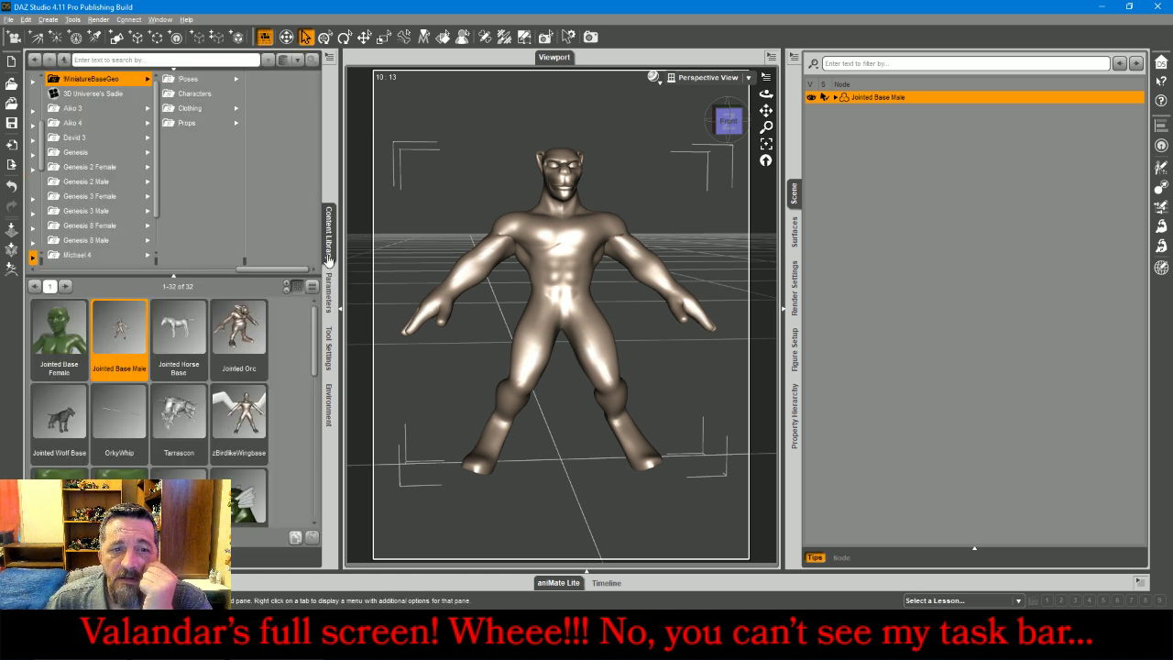
pyautogui.click(189, 122)
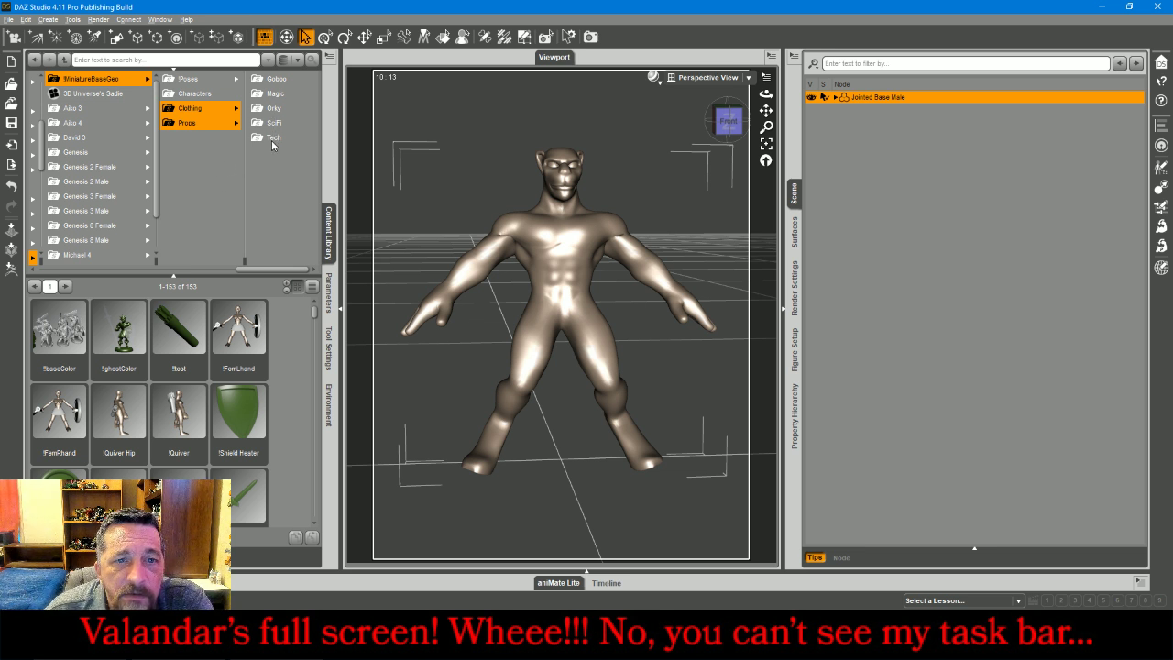
pyautogui.click(271, 140)
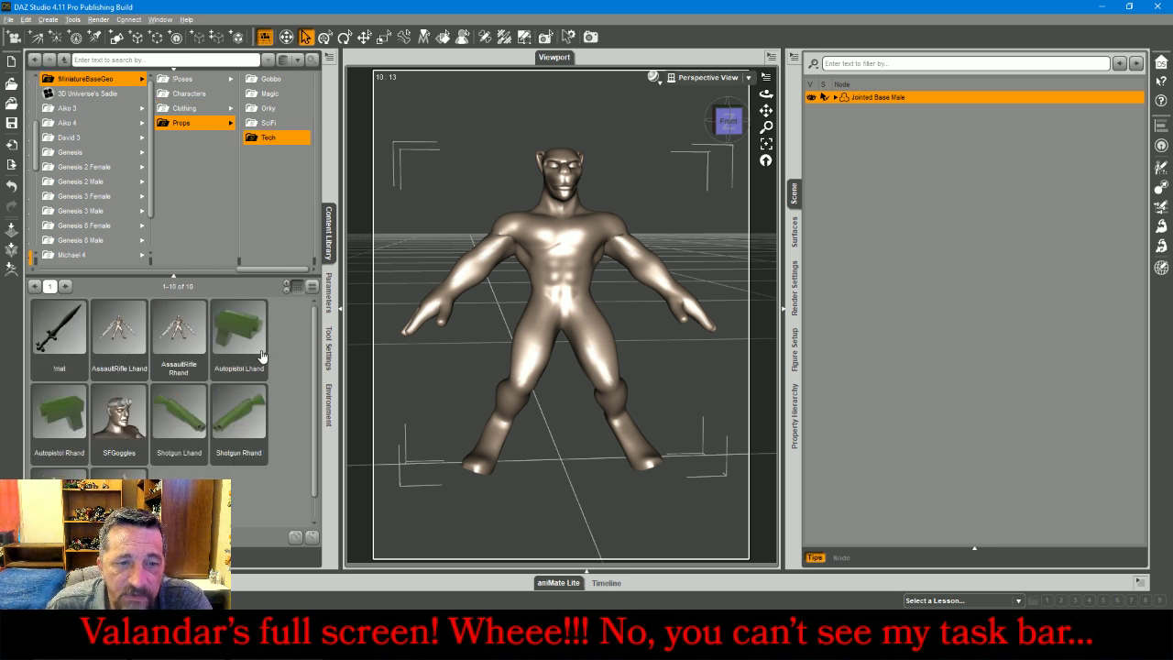
pyautogui.doubleClick(65, 418)
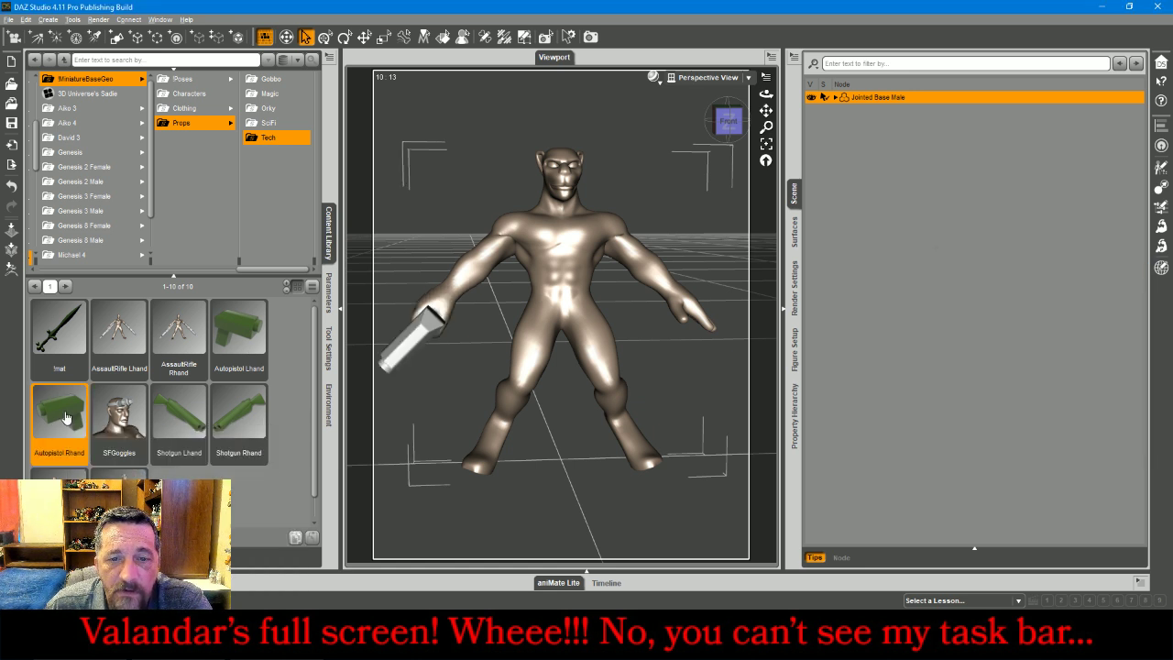
# Select the pistol in the figure's right hand and hide it in the scene
pyautogui.moveTo(731, 138); pyautogui.dragTo(795, 149)
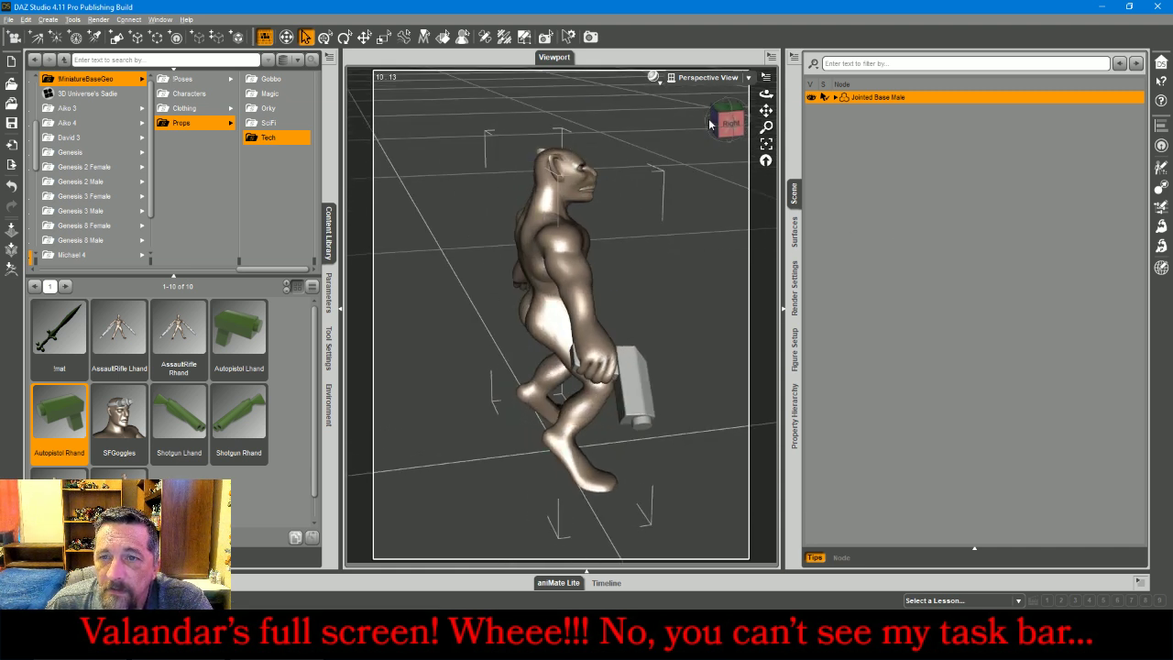
pyautogui.moveTo(725, 125); pyautogui.dragTo(689, 127)
pyautogui.click(543, 417)
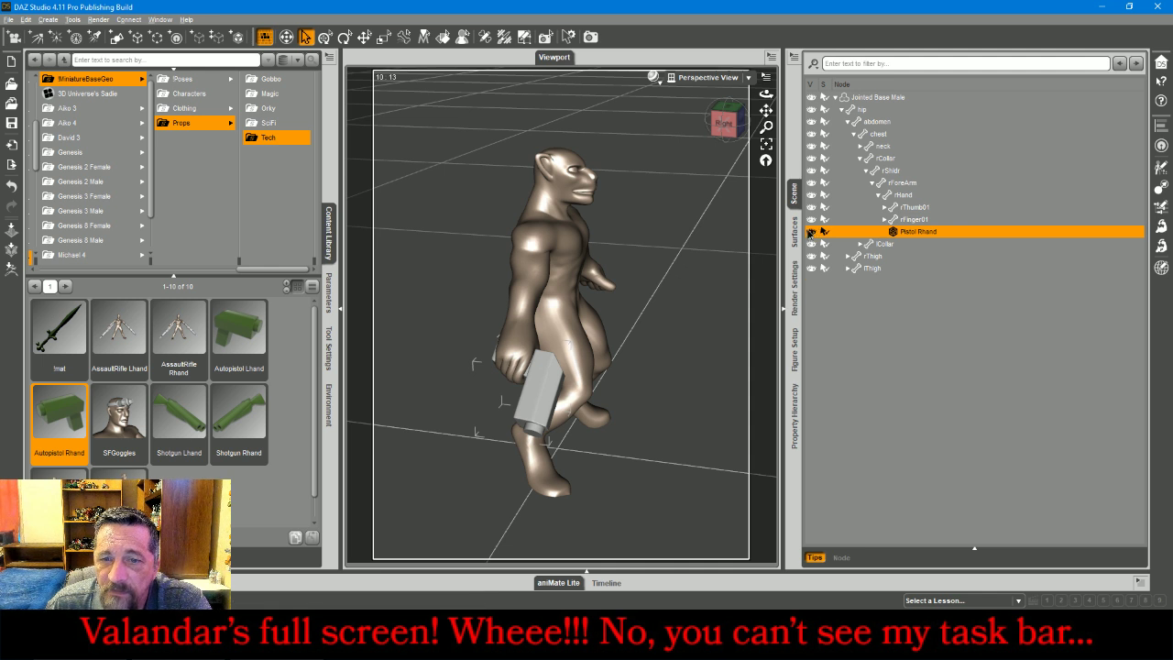
pyautogui.click(810, 232)
# Start a scene export and browse to the New folder inside FreesculptMinis > PatreonMinis
pyautogui.click(9, 19)
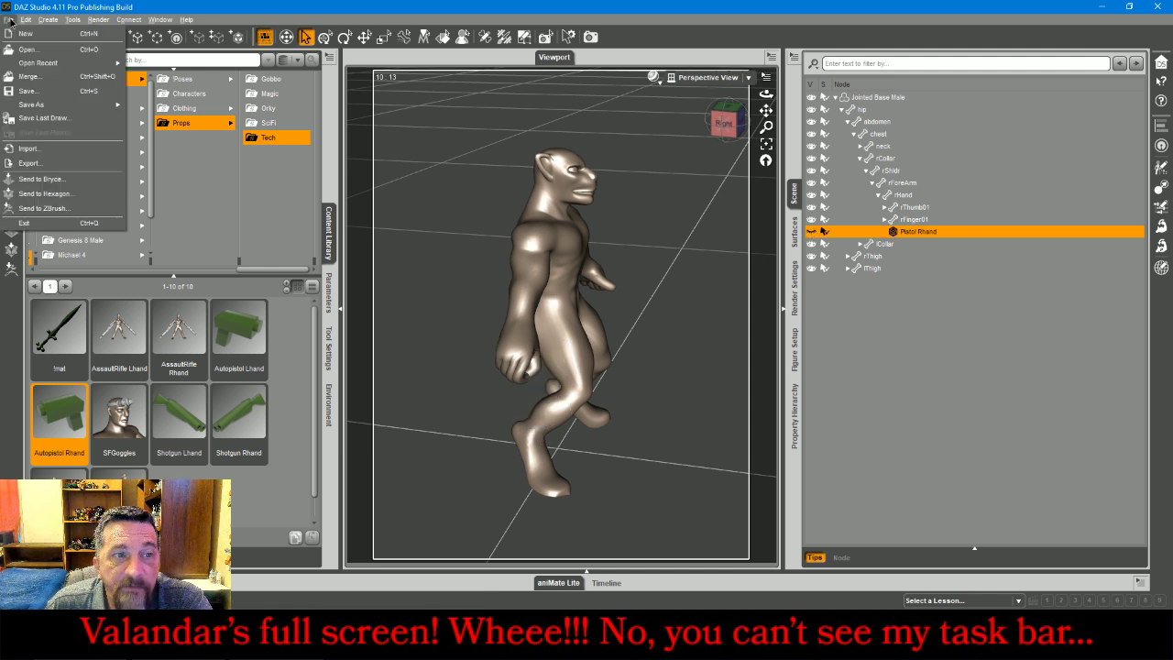
pyautogui.click(59, 164)
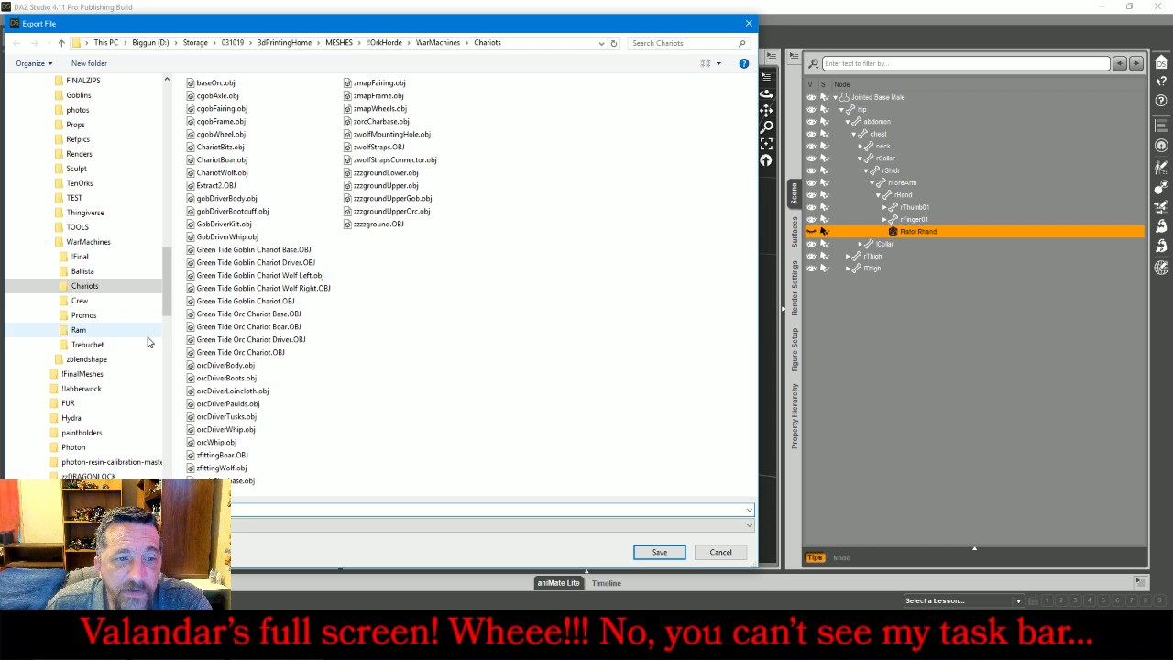
pyautogui.scroll(6, 124, 290)
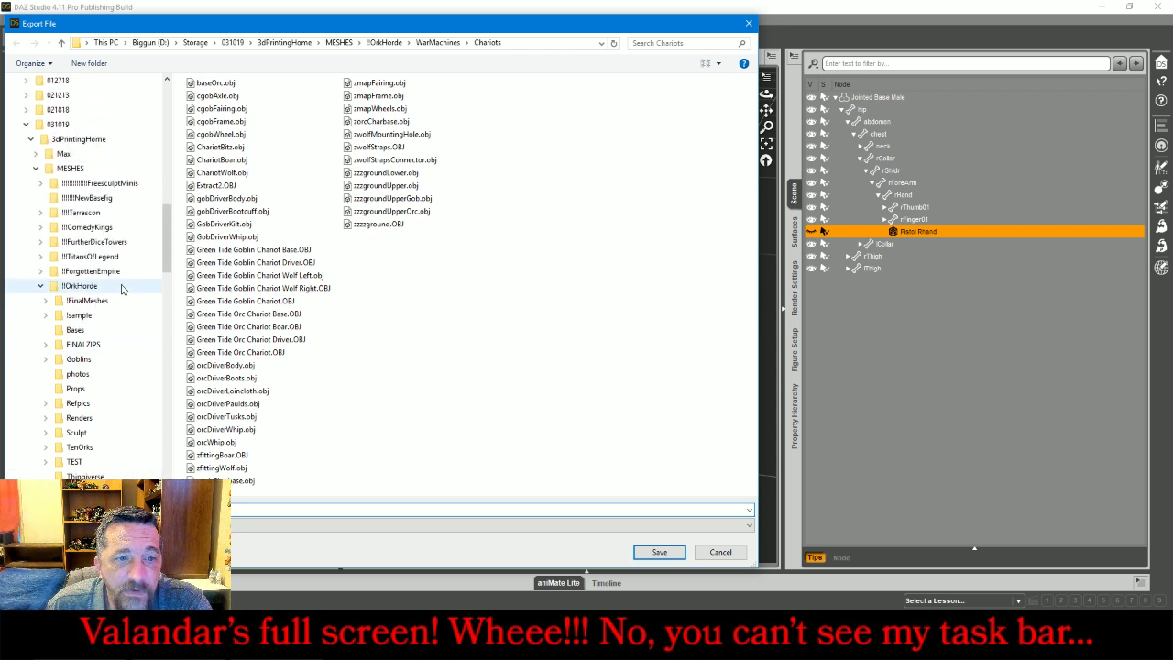
pyautogui.click(84, 184)
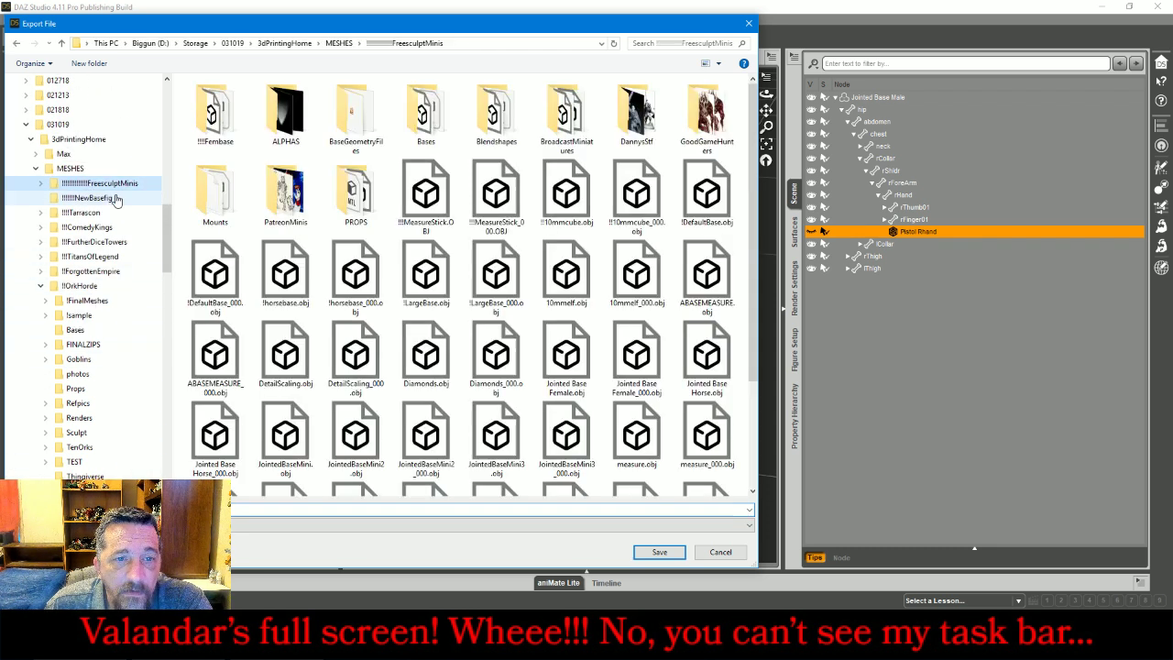
pyautogui.doubleClick(288, 204)
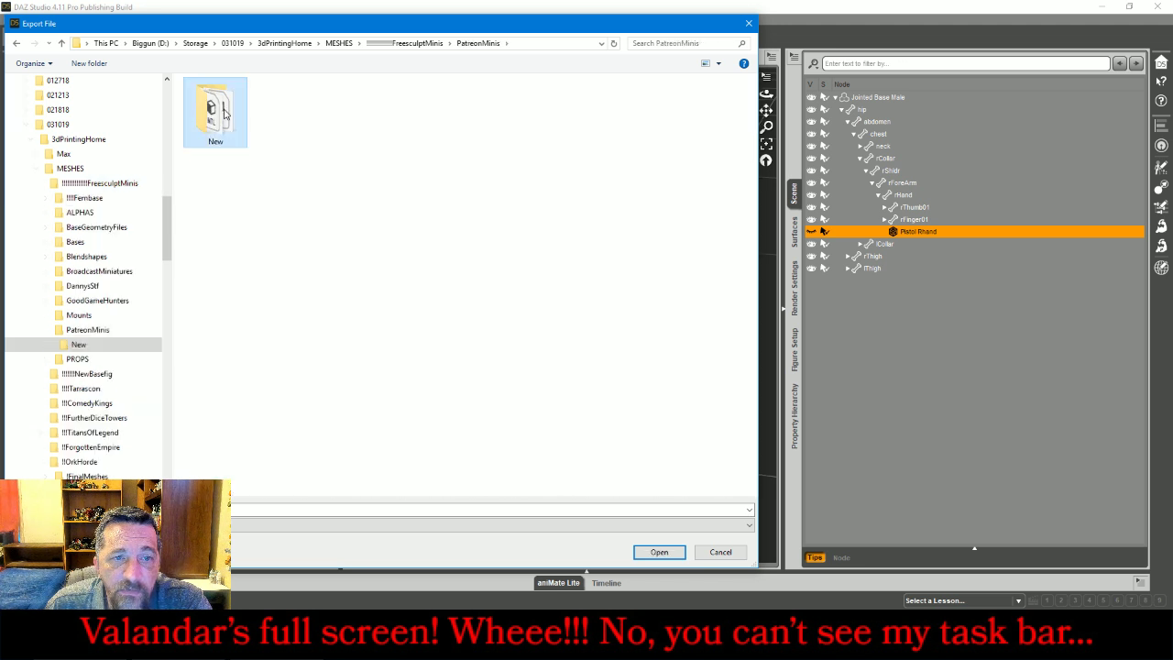
pyautogui.doubleClick(224, 112)
# Create a folder named Aslan and export the visible figure into it as an OBJ at 100% scale
pyautogui.click(77, 66)
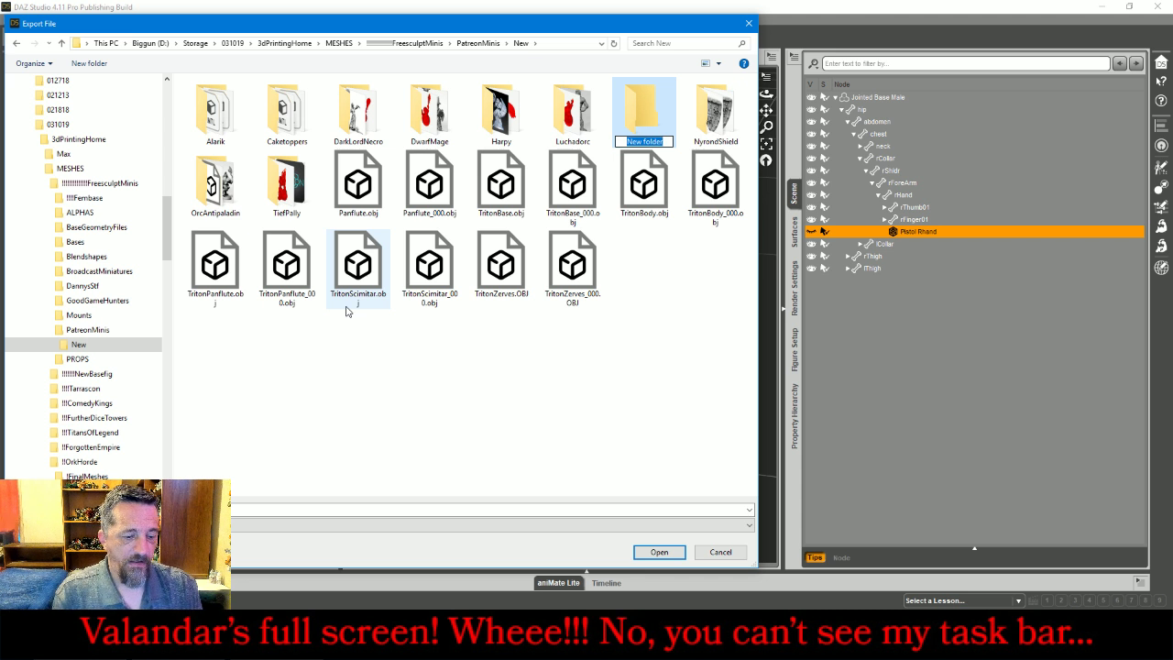
pyautogui.write('Aslan')
pyautogui.press('Return')
pyautogui.press('Return')
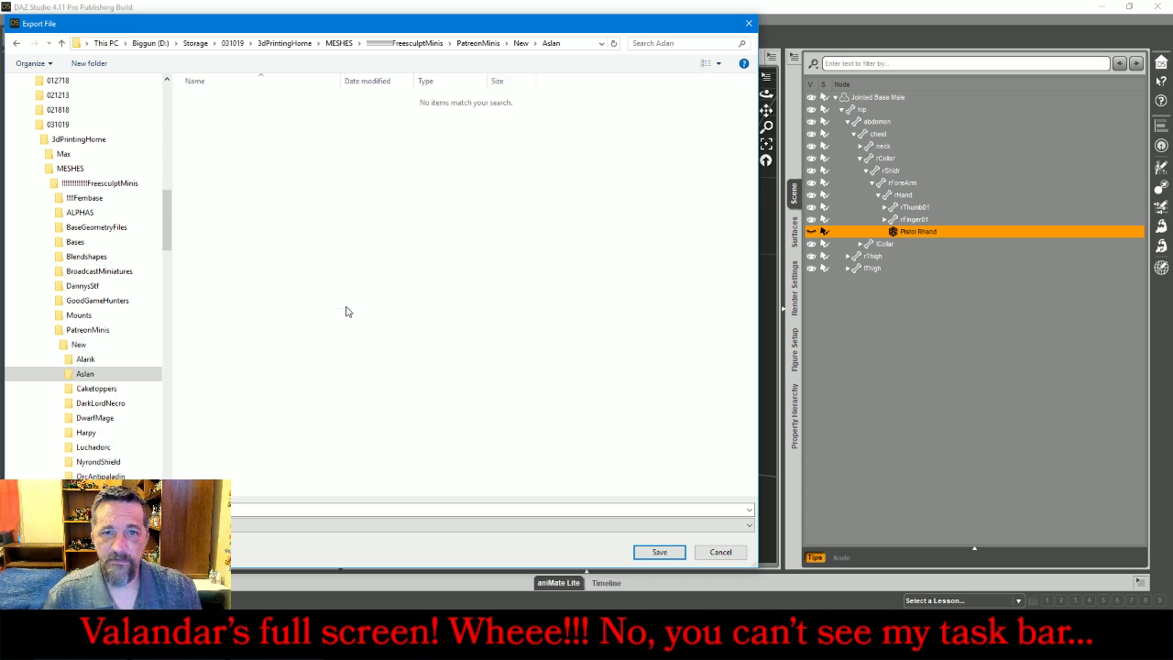
pyautogui.click(431, 511)
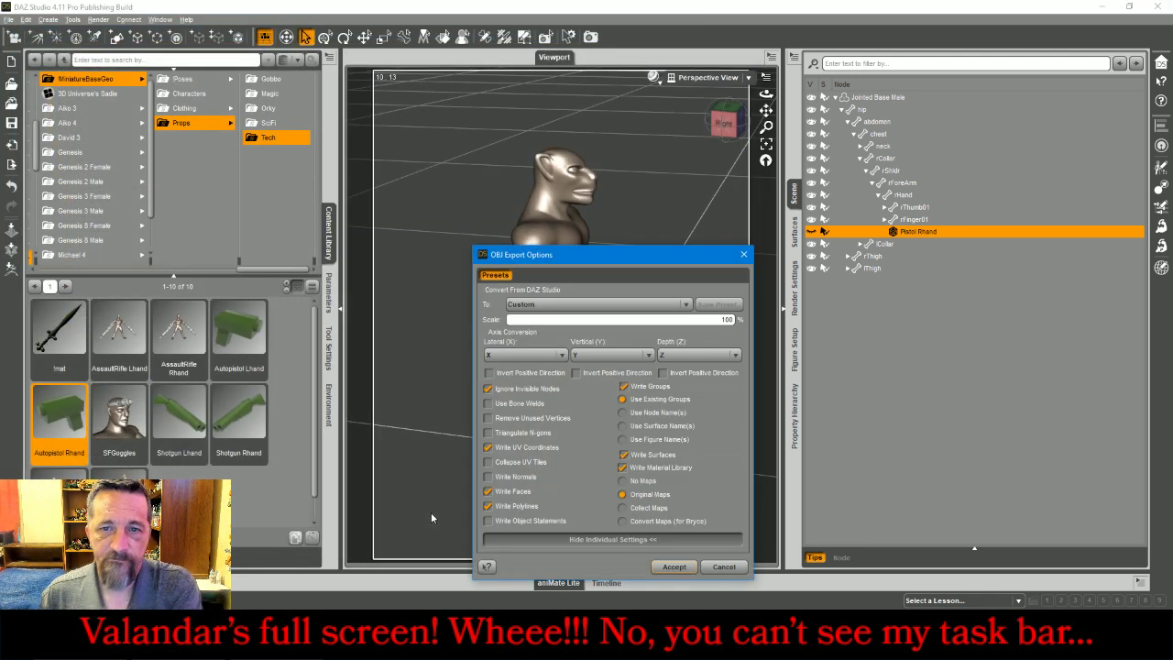
pyautogui.click(674, 566)
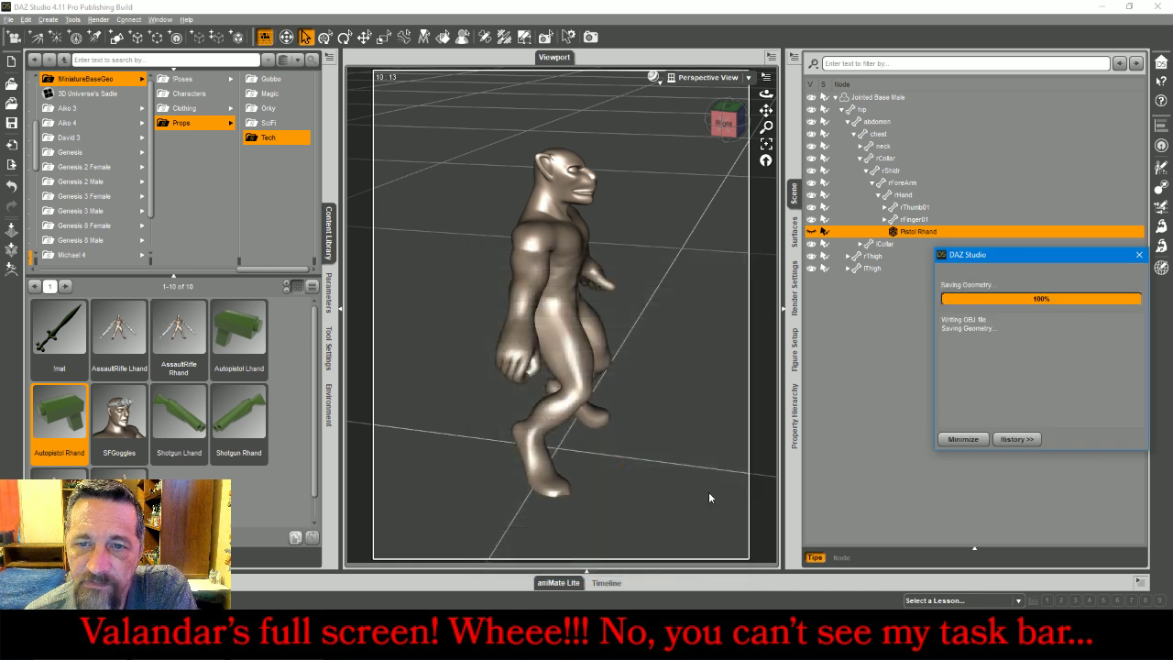
# Hide the figure, show the pistol, and export it as aslanpistbase.obj into the Aslan folder at 100% scale
pyautogui.click(810, 97)
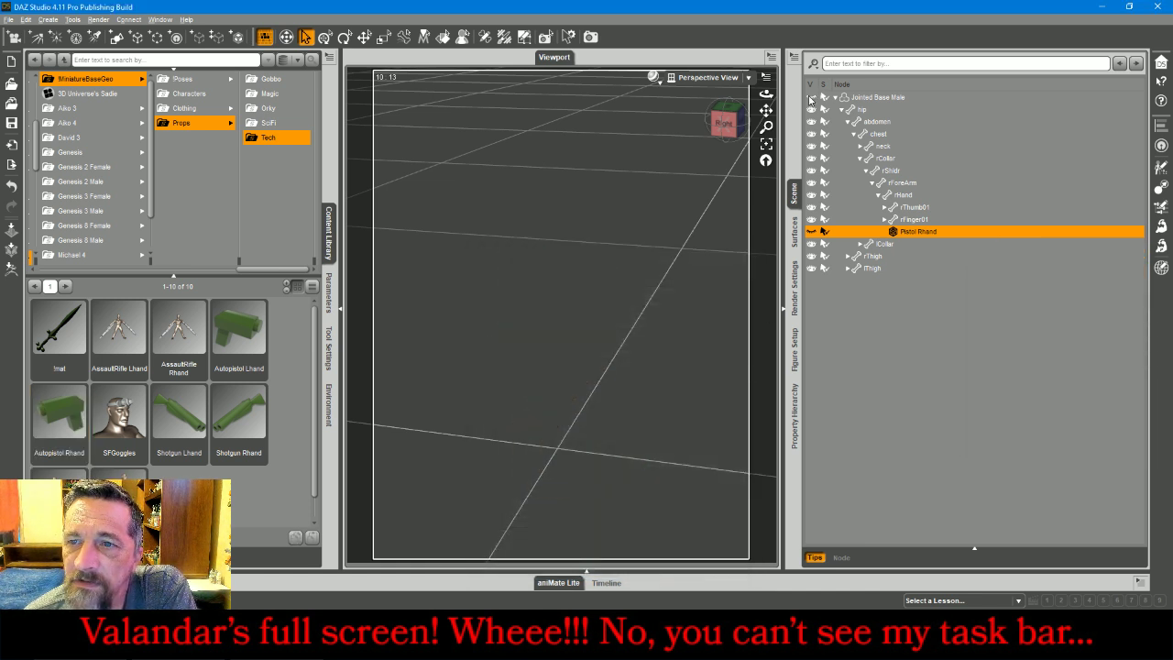
pyautogui.click(810, 232)
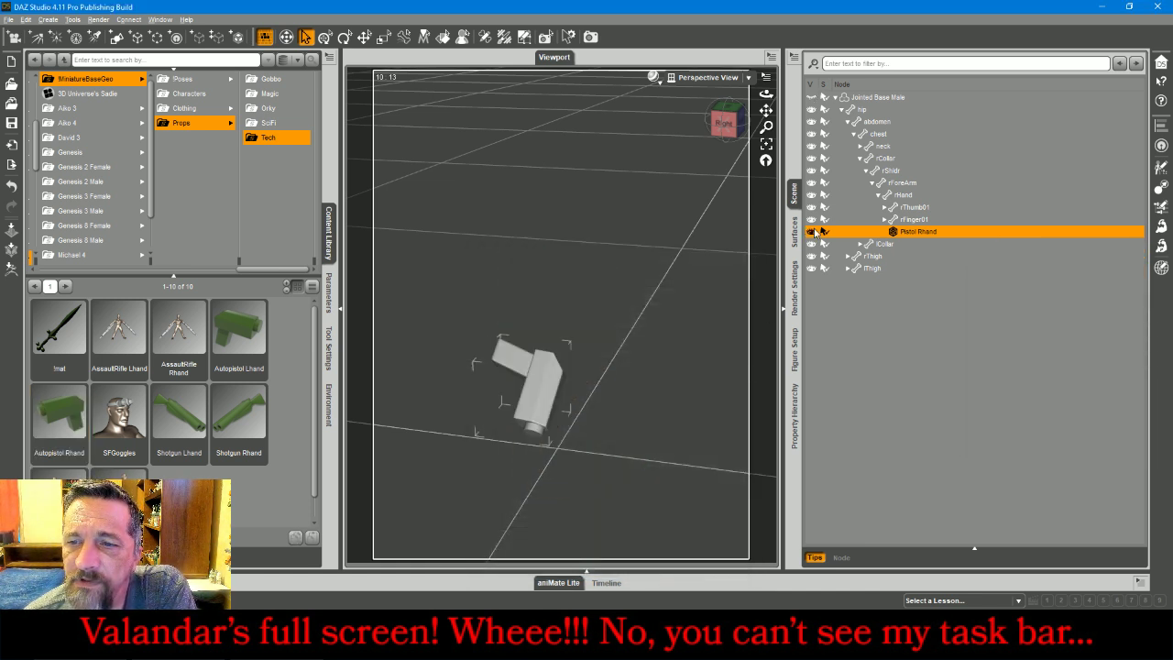
pyautogui.click(8, 20)
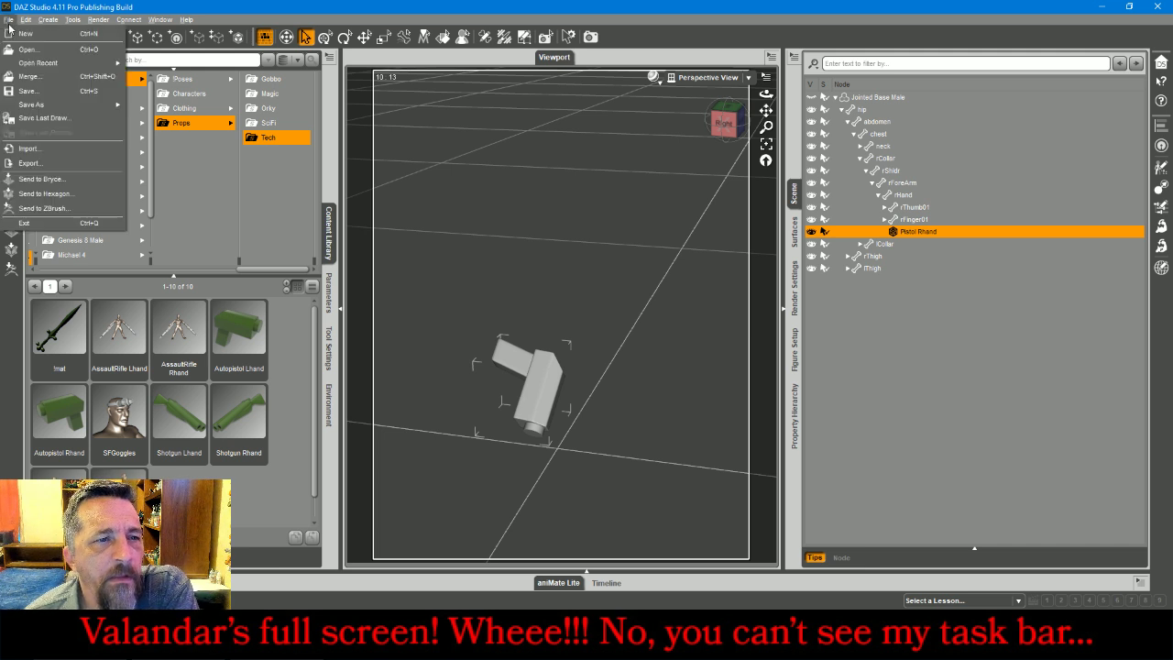
pyautogui.click(53, 164)
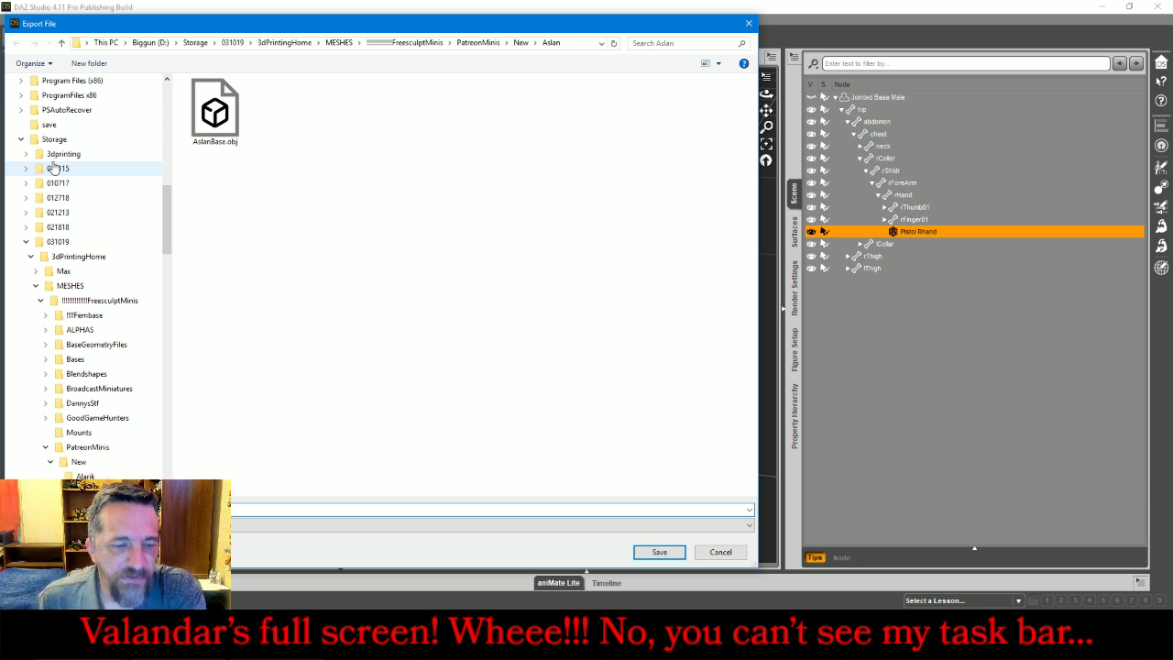
pyautogui.write('A')
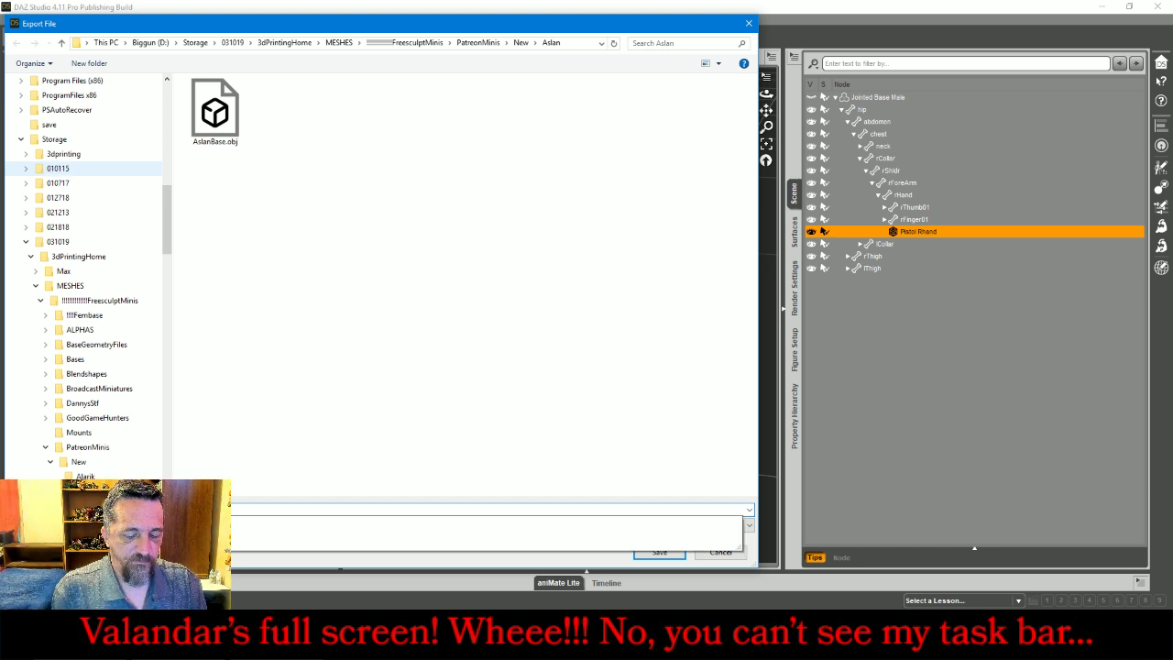
pyautogui.write('P')
pyautogui.press('Return')
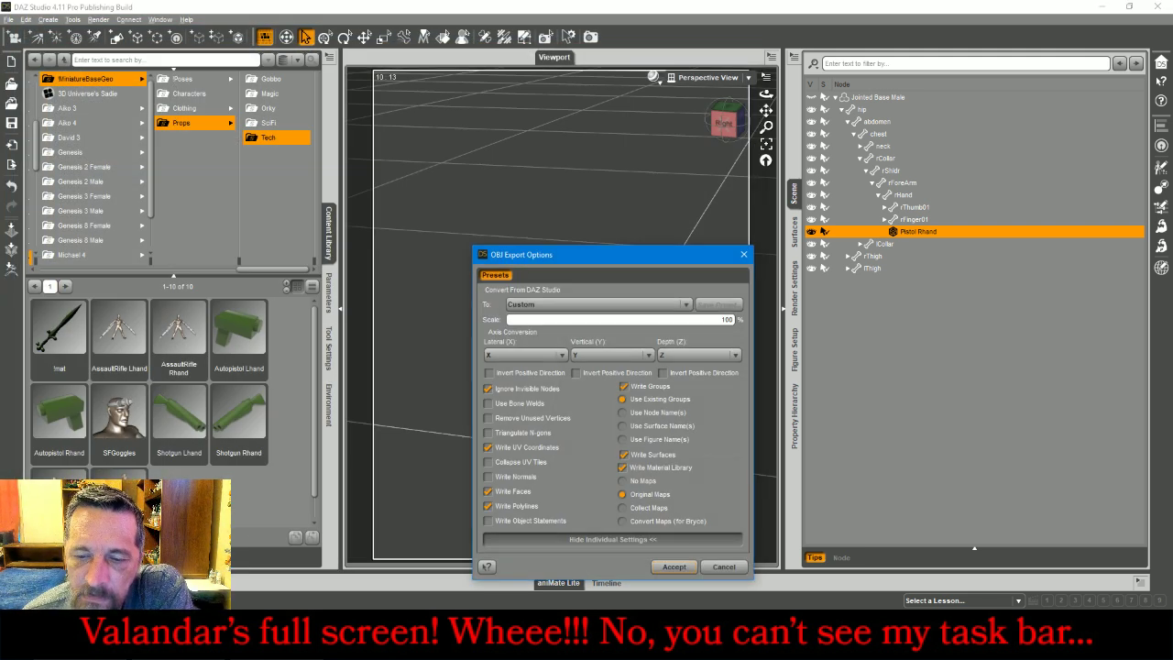
pyautogui.click(668, 568)
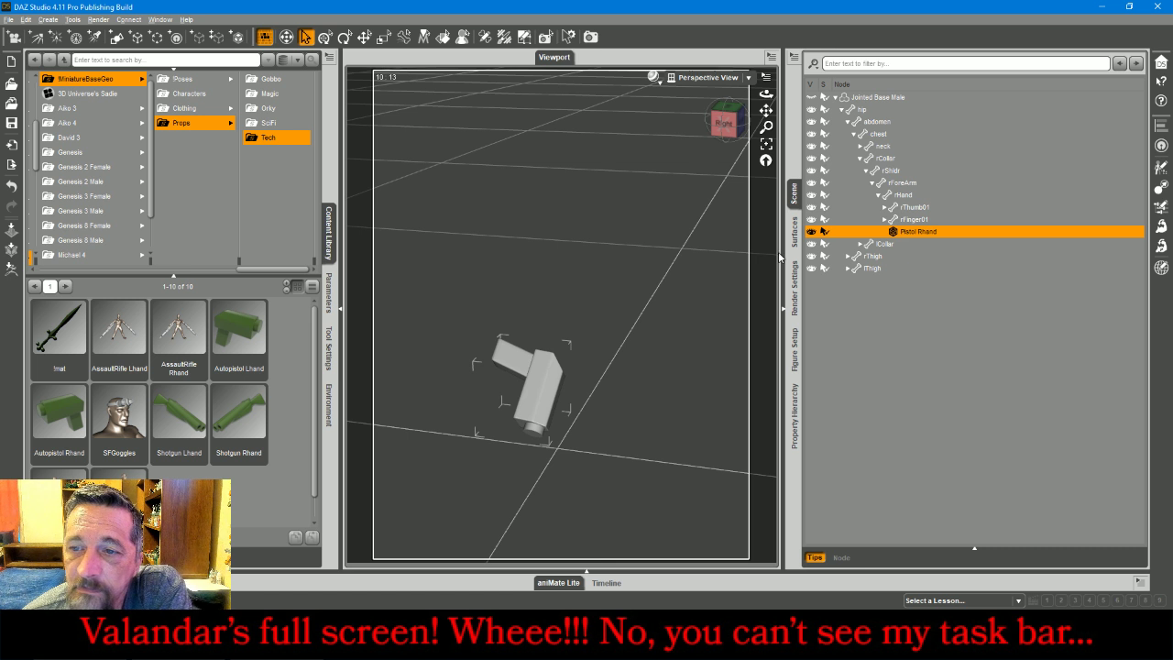
# Show the figure again and delete the Pistol Rhand prop from its right hand
pyautogui.click(810, 98)
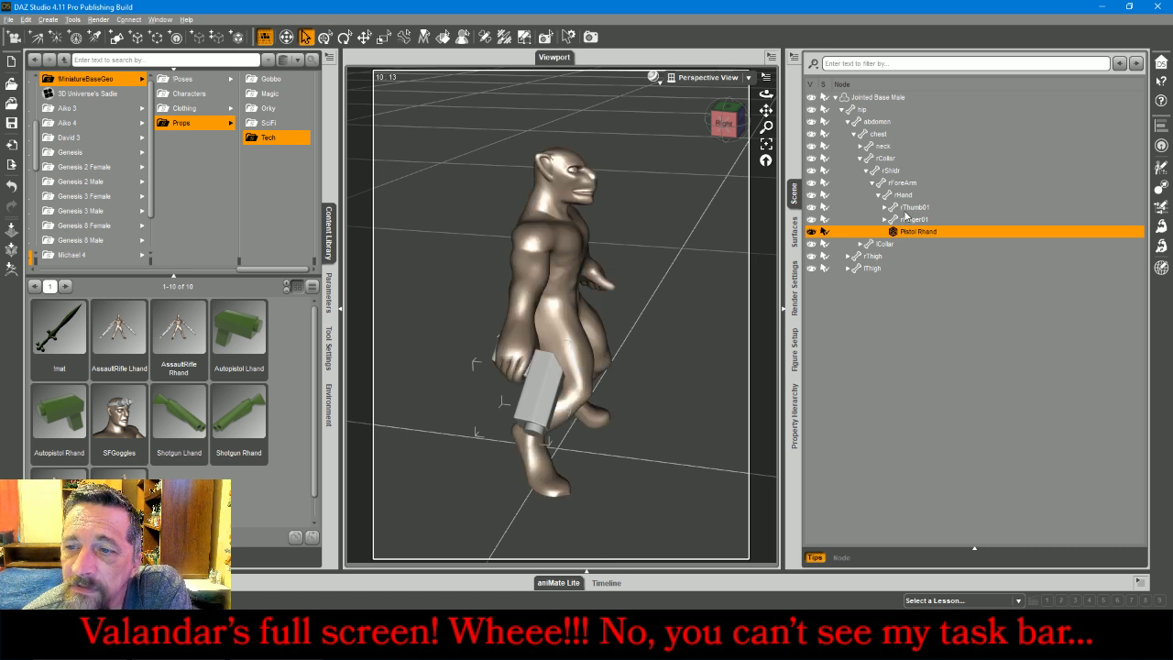
pyautogui.rightClick(925, 236)
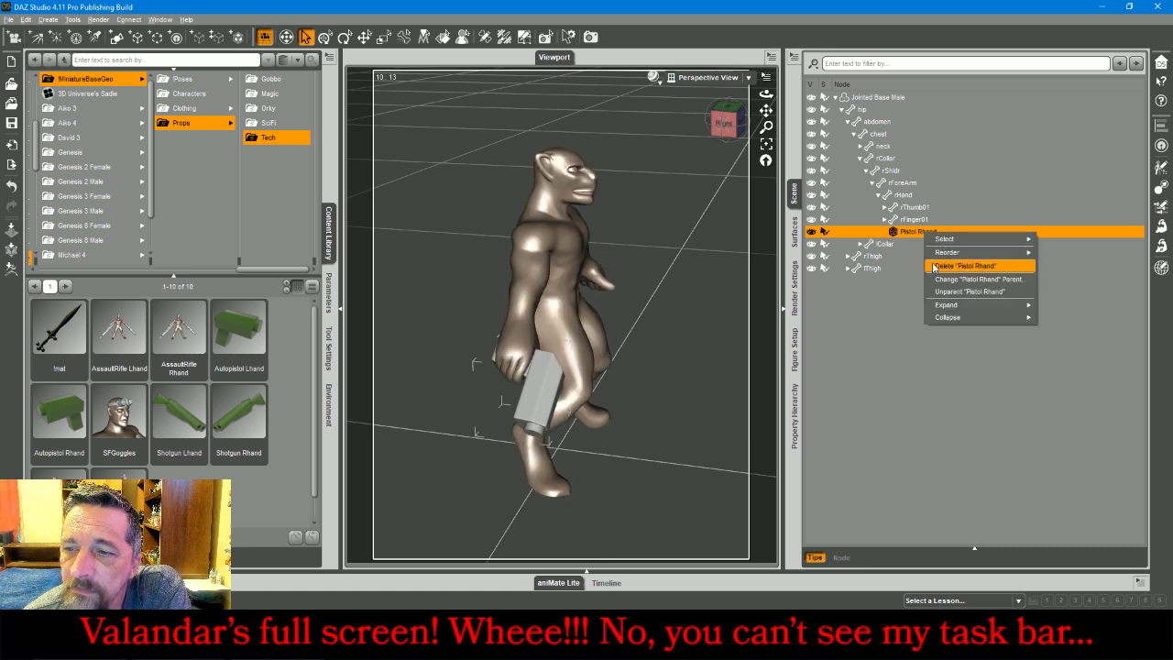
pyautogui.click(933, 265)
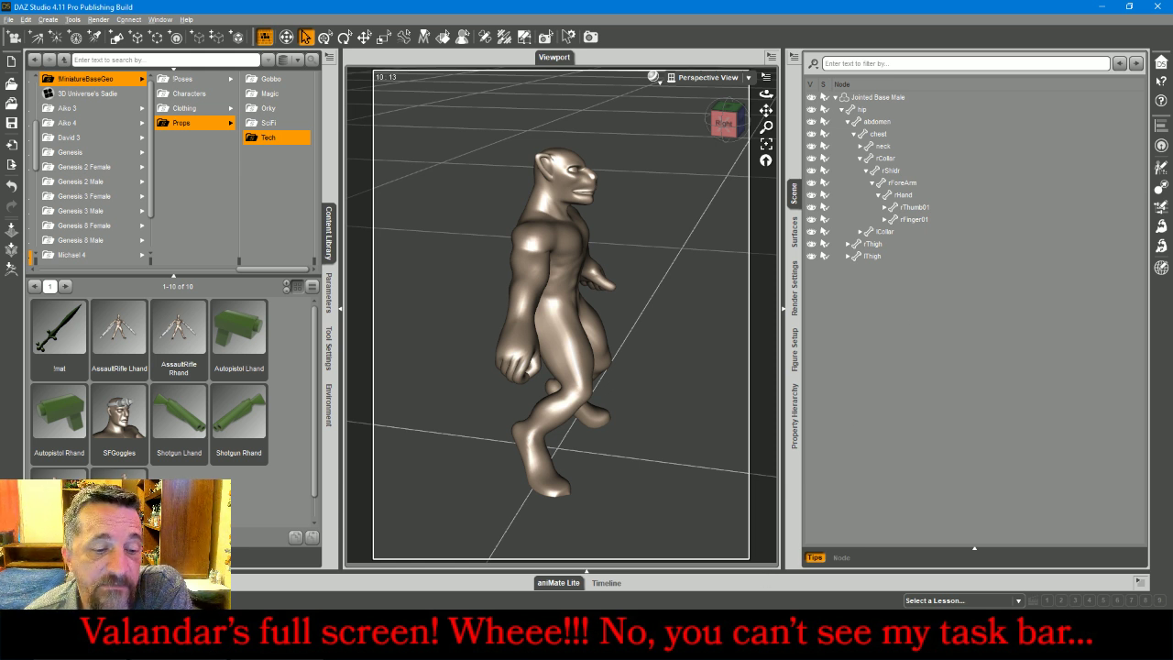
# Switch to Autodesk 3ds Max, start a file import, and browse to Storage > 031019 > 3dPrintingHome
pyautogui.hotkey('alt', 'Tab')
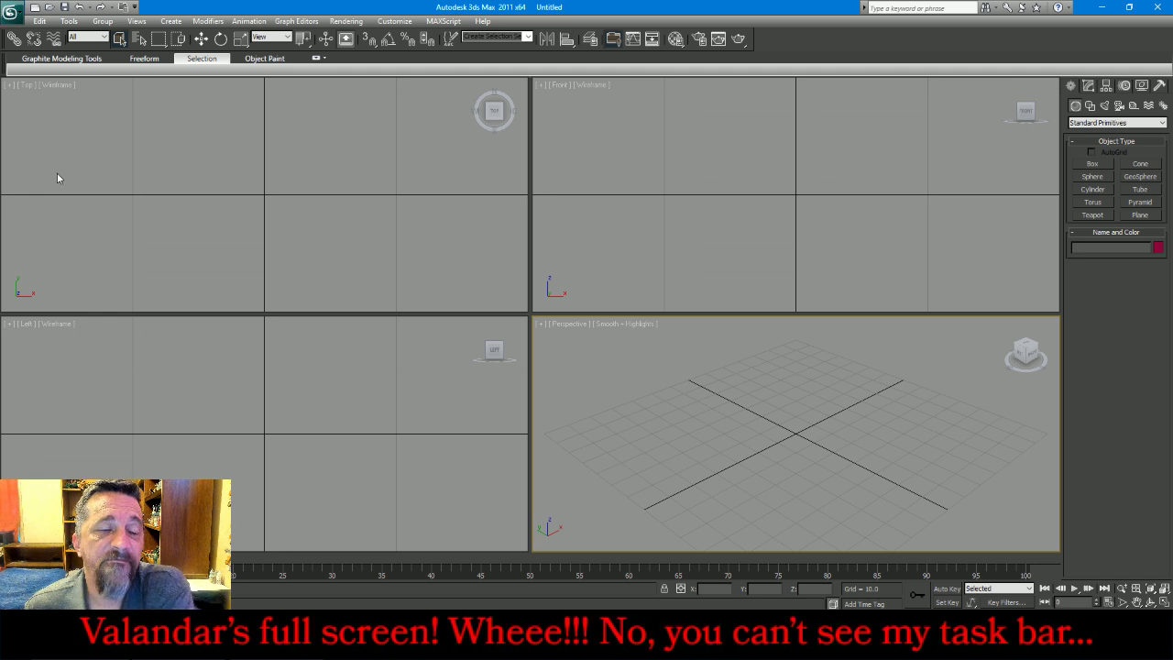
pyautogui.click(11, 12)
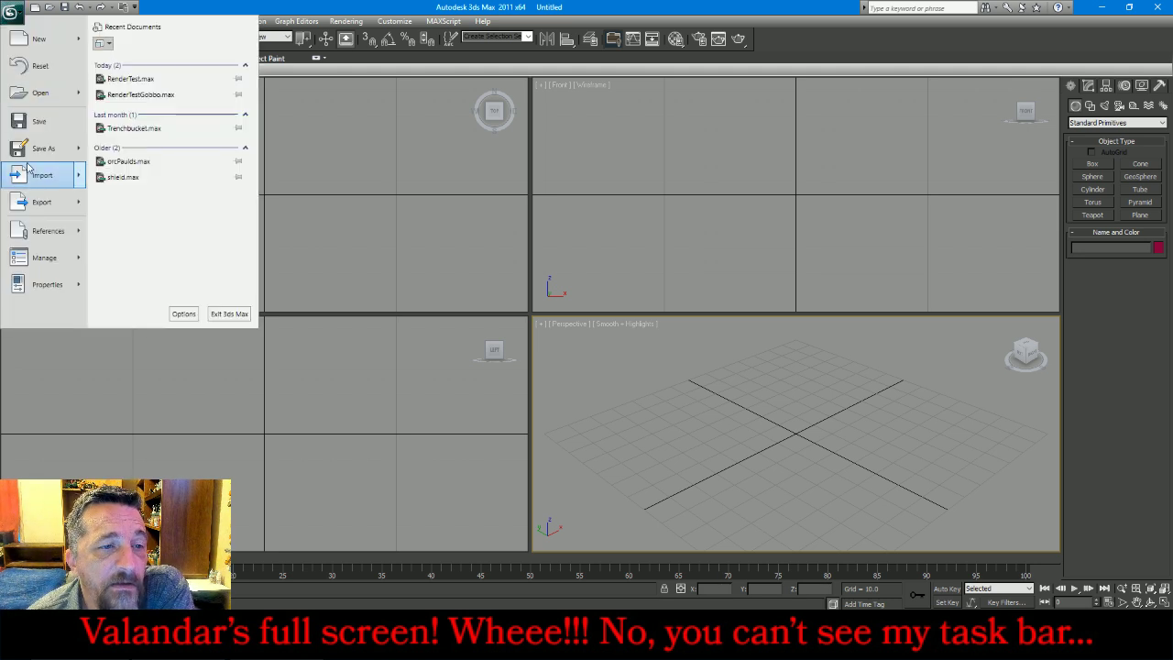
pyautogui.click(34, 179)
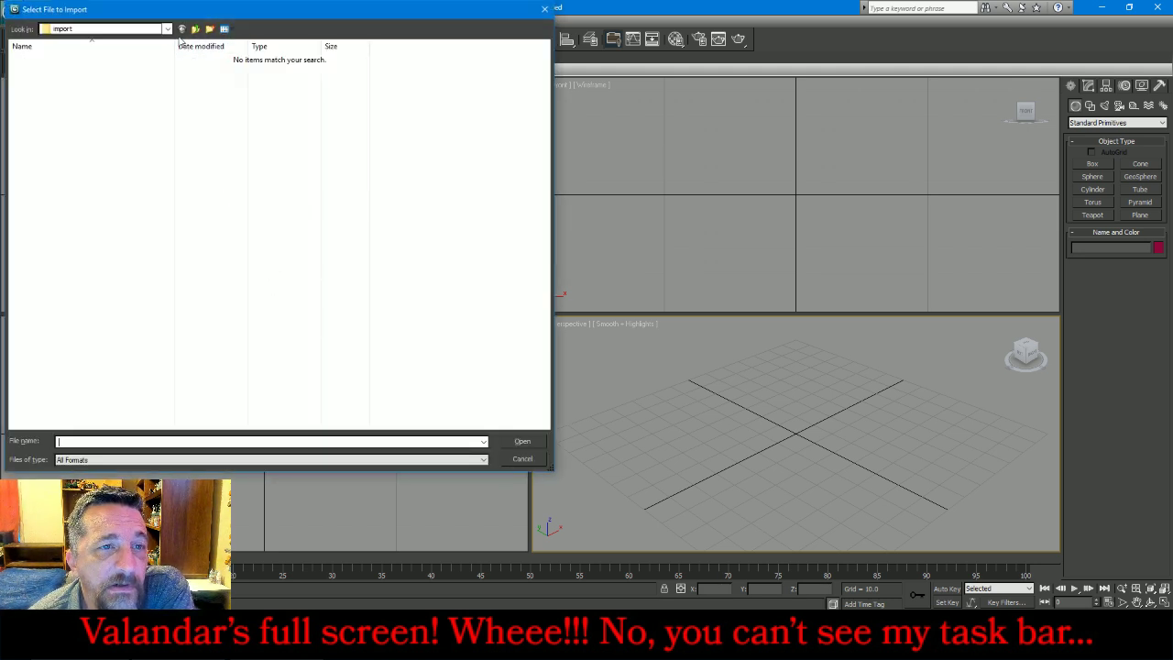
pyautogui.click(167, 28)
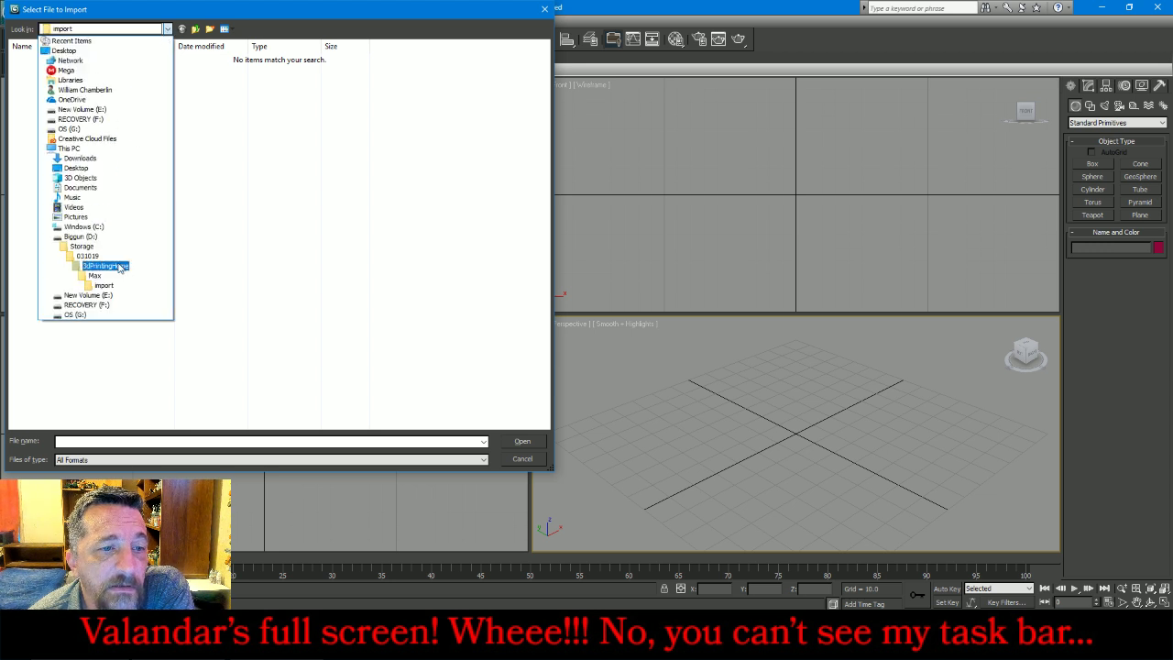
pyautogui.click(117, 265)
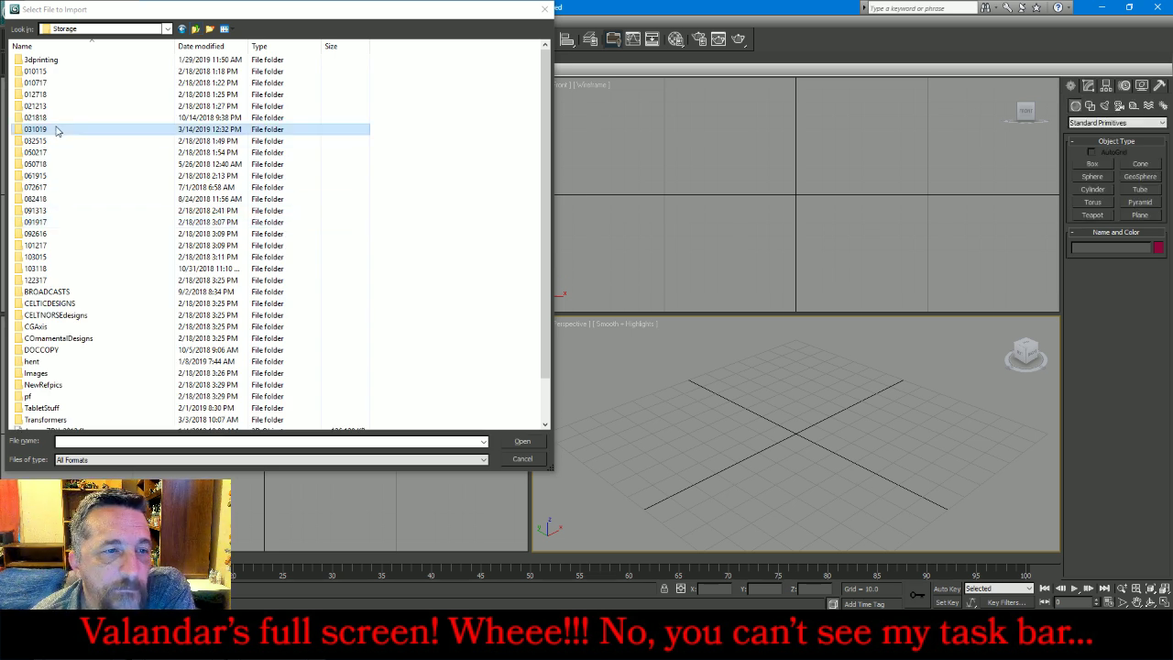
pyautogui.doubleClick(56, 131)
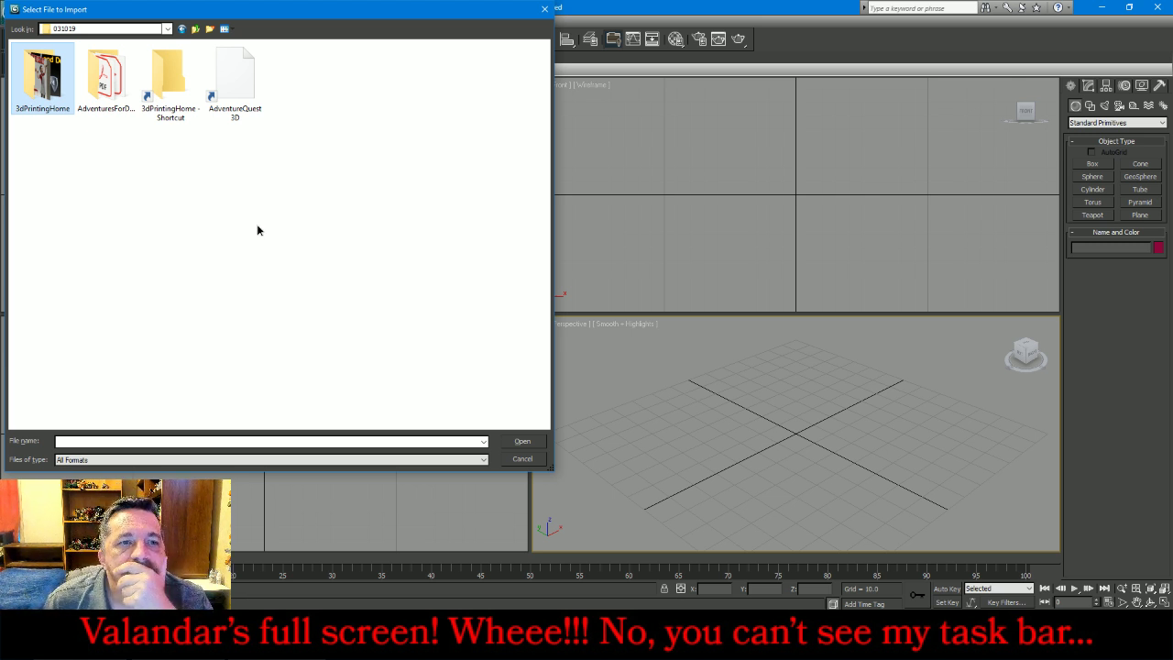
pyautogui.press('Return')
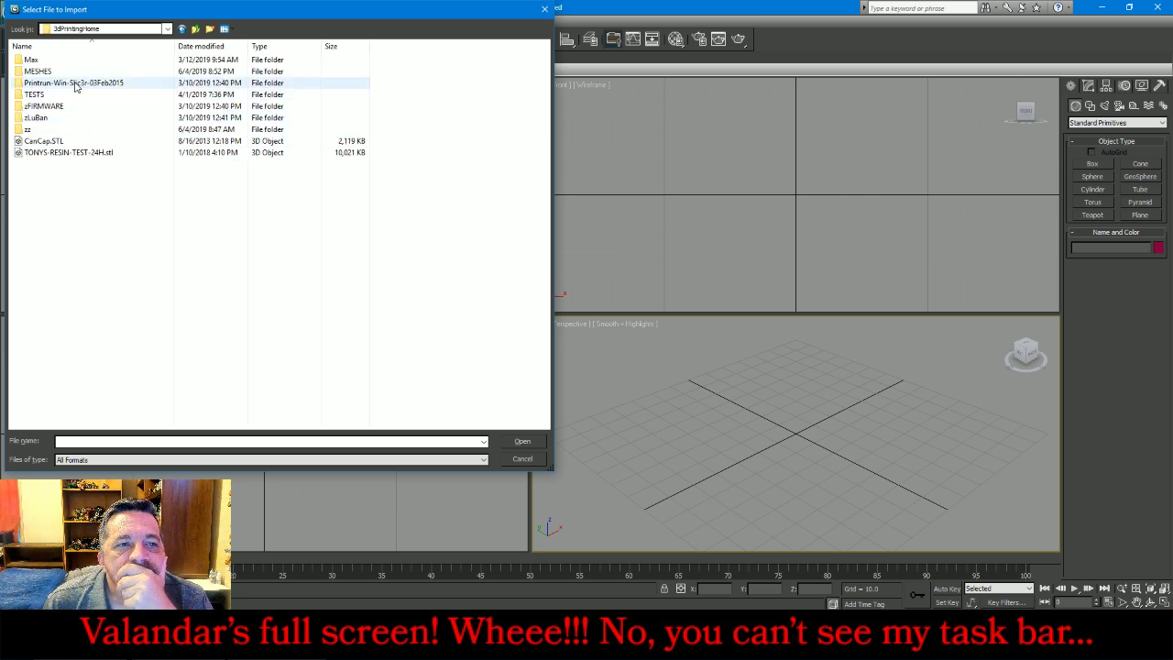
# Import AslanBase.obj as a single editable poly mesh from MESHES > FreesculptMinis > PatreonMinis > New > Aslan
pyautogui.click(46, 72)
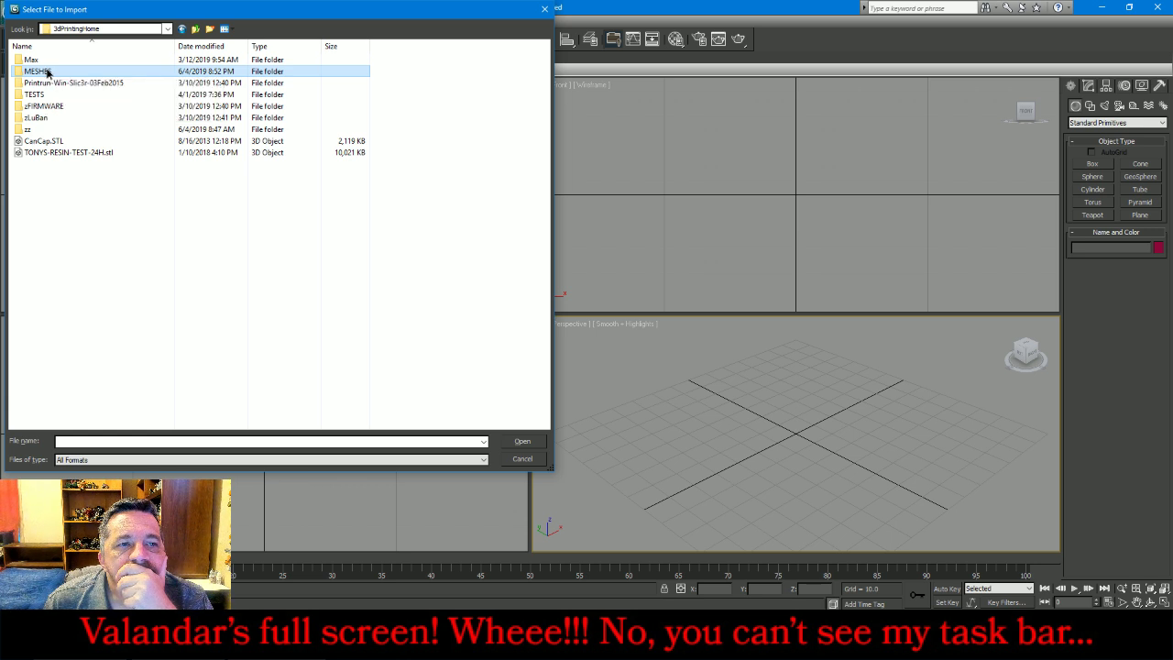
pyautogui.doubleClick(46, 71)
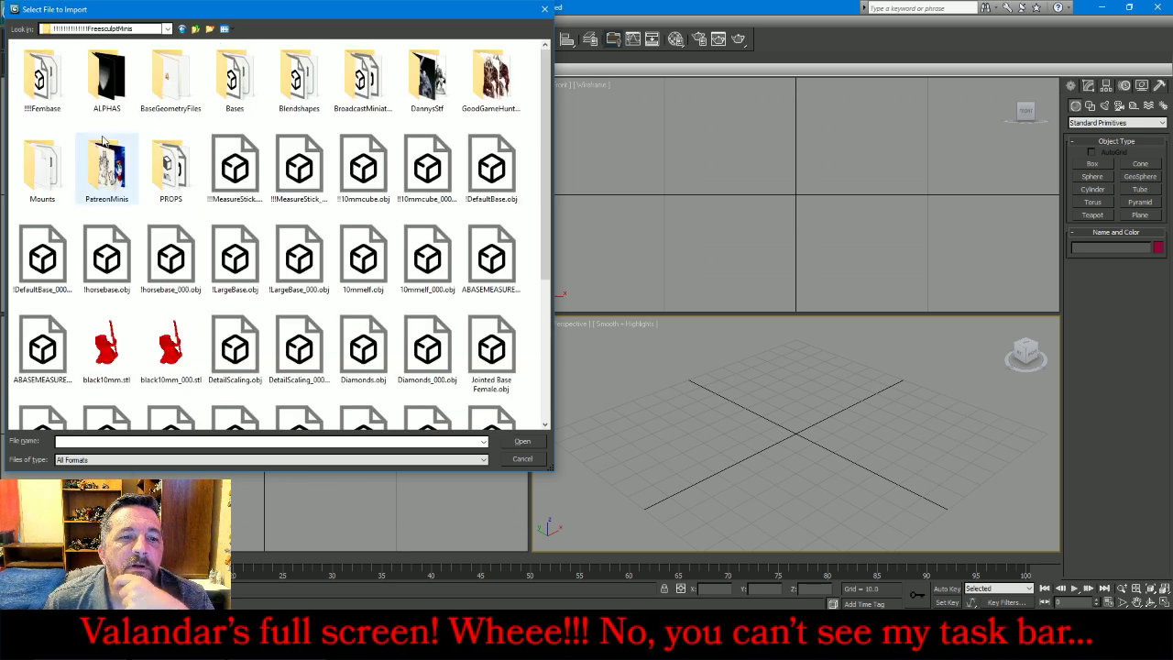
pyautogui.doubleClick(124, 178)
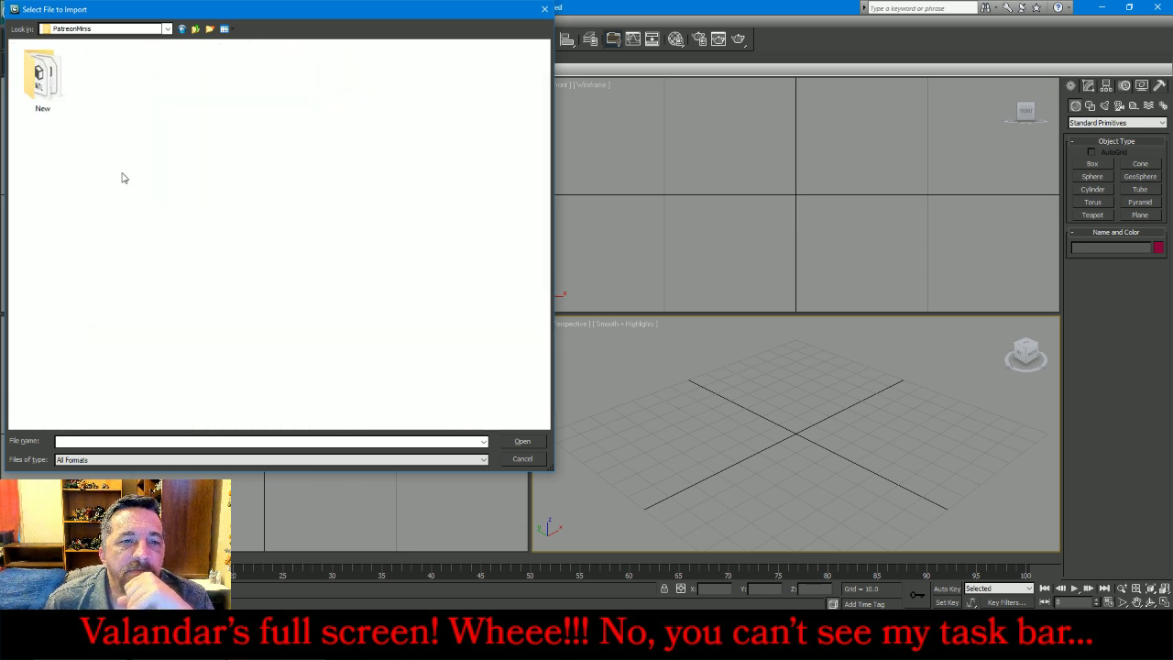
pyautogui.doubleClick(56, 78)
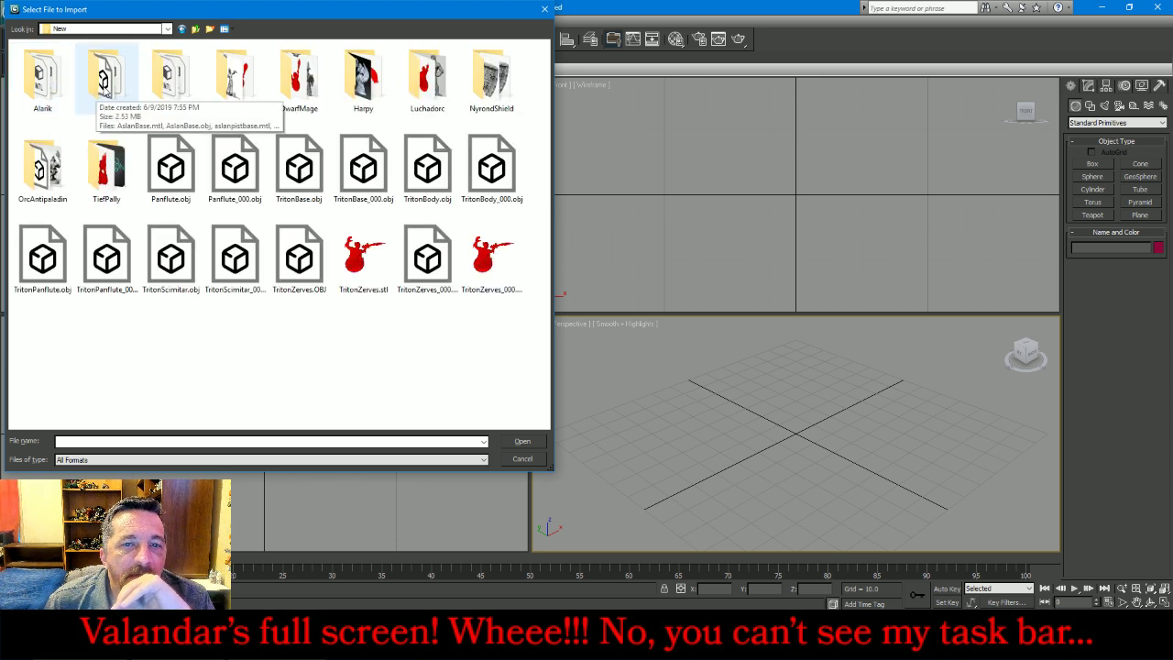
pyautogui.doubleClick(104, 83)
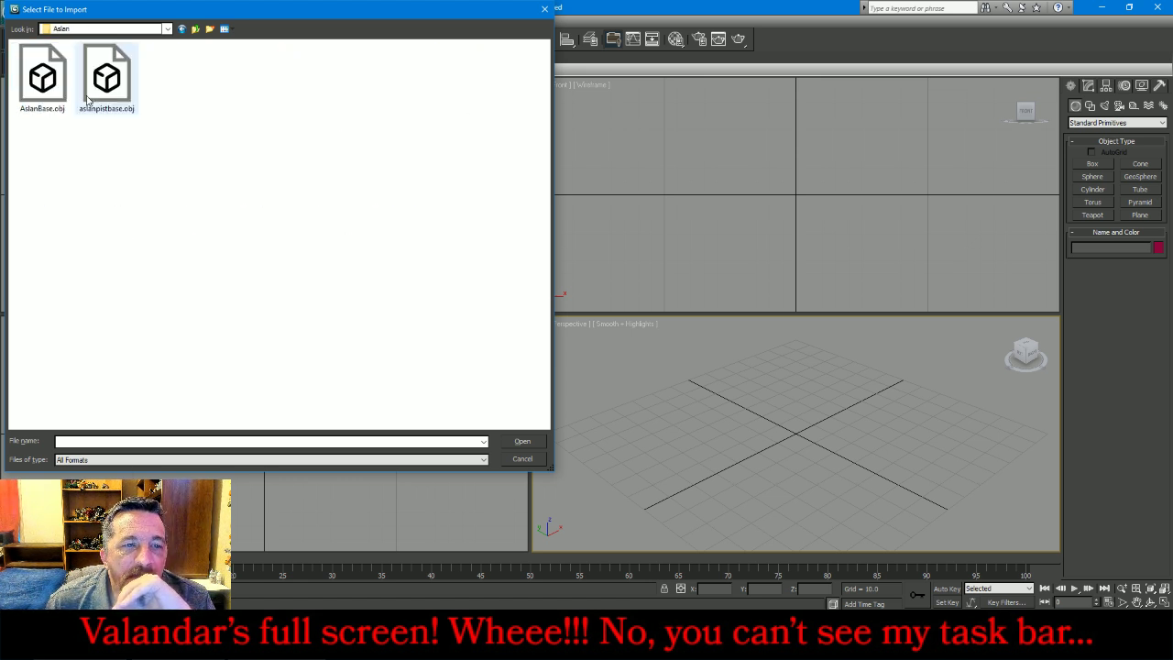
pyautogui.doubleClick(59, 86)
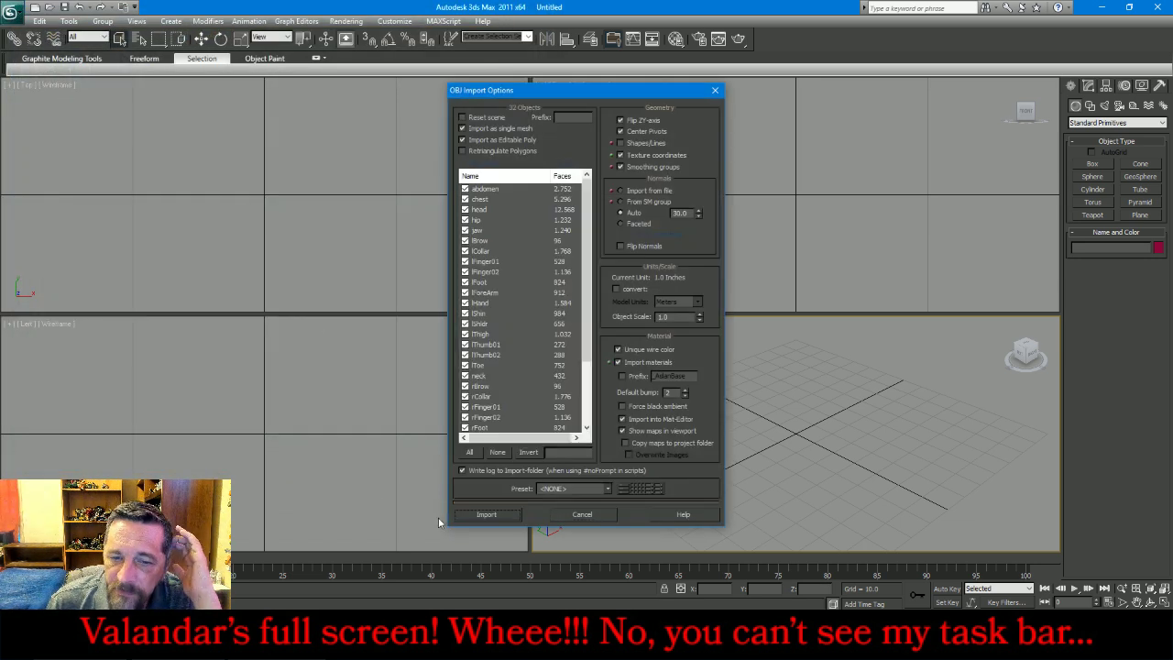
pyautogui.click(485, 514)
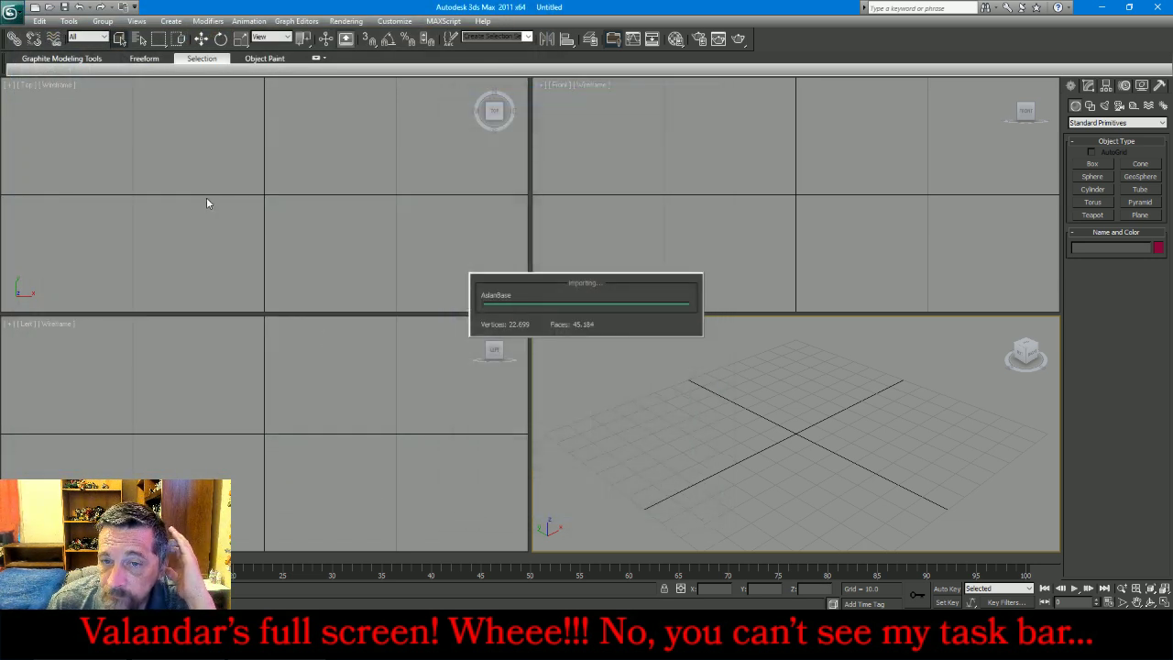
# Import aslanpistbase.obj from the Aslan folder and hide everything in the scene except the pistol
pyautogui.click(11, 13)
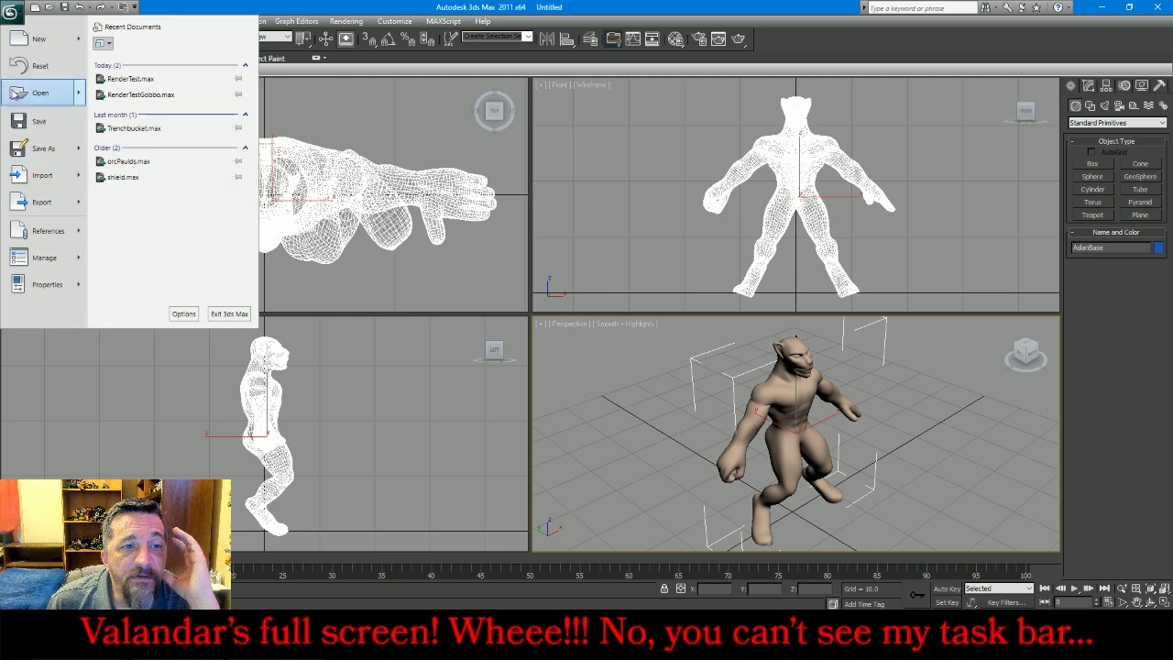
pyautogui.click(43, 176)
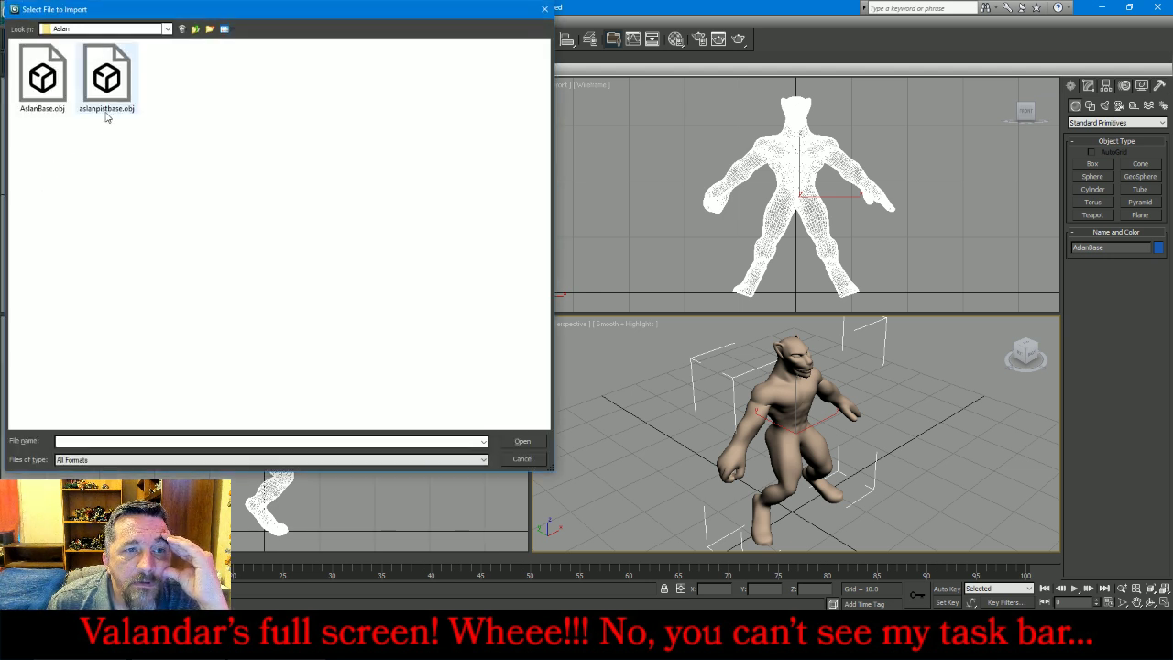
pyautogui.doubleClick(110, 75)
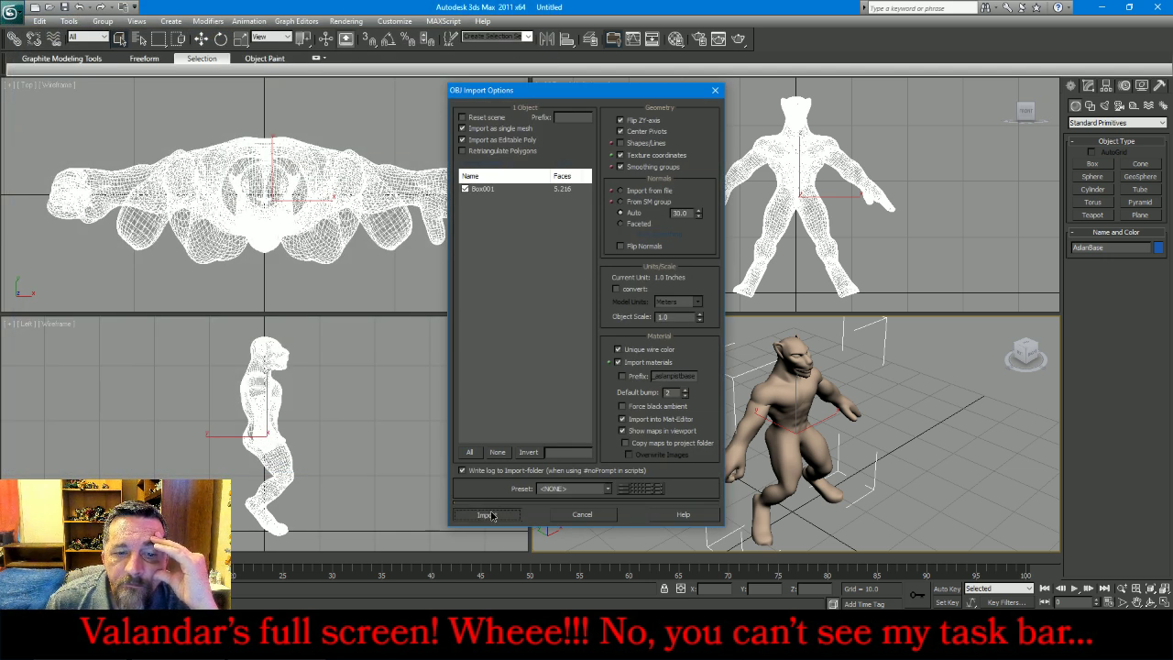
pyautogui.click(487, 514)
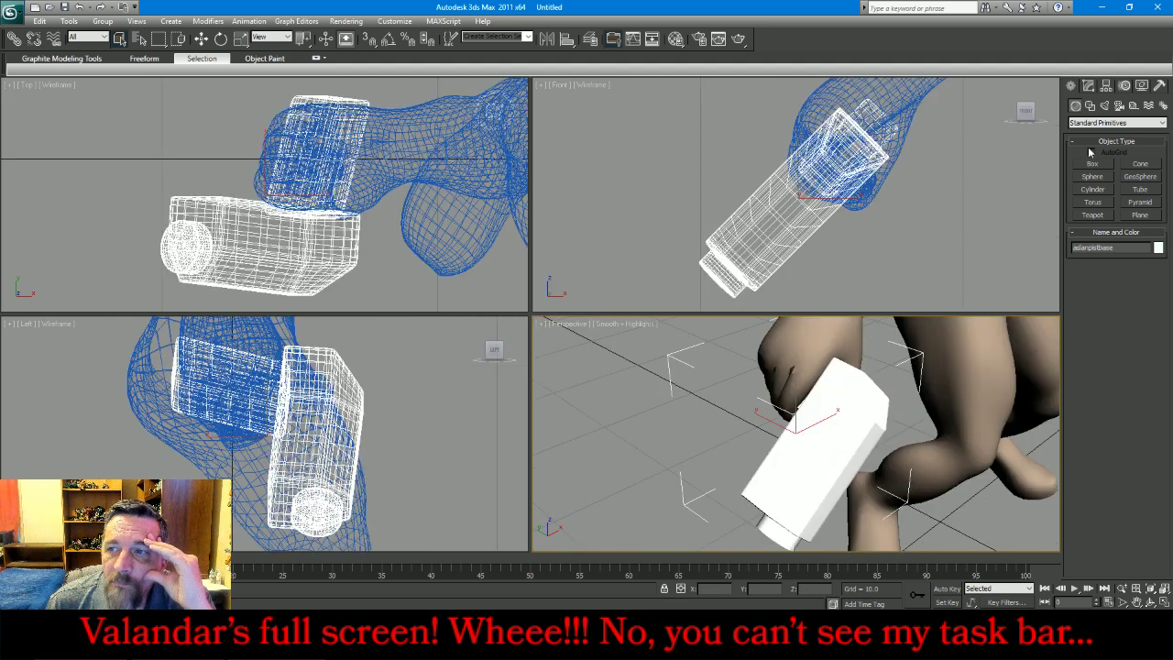
pyautogui.click(1143, 85)
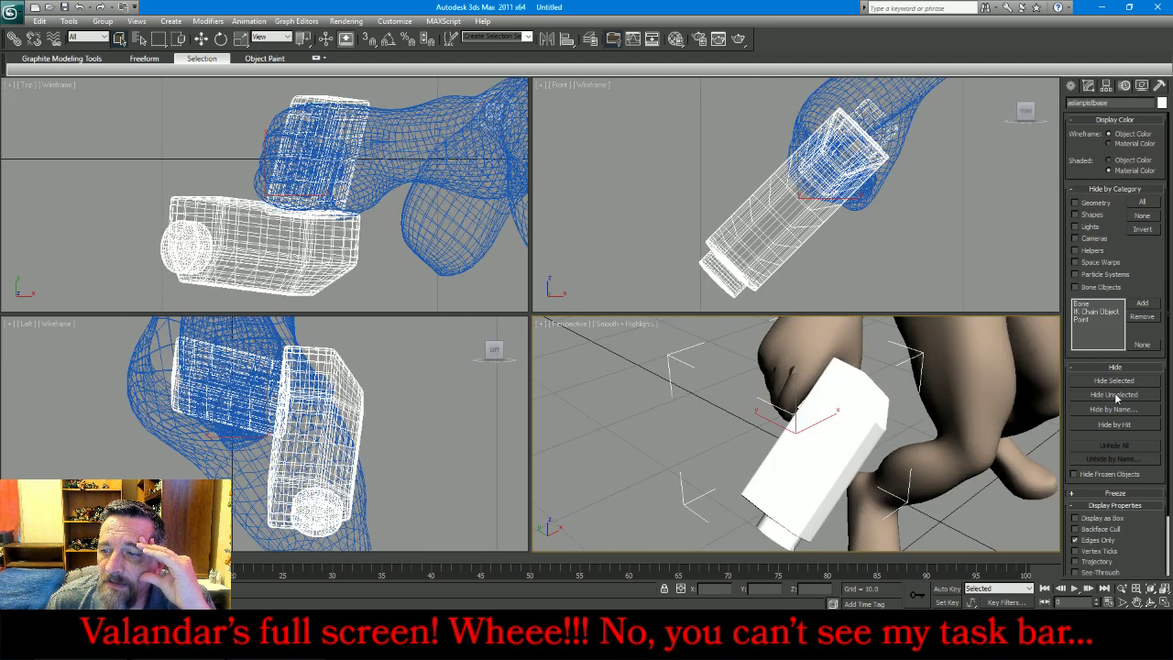
pyautogui.click(1116, 394)
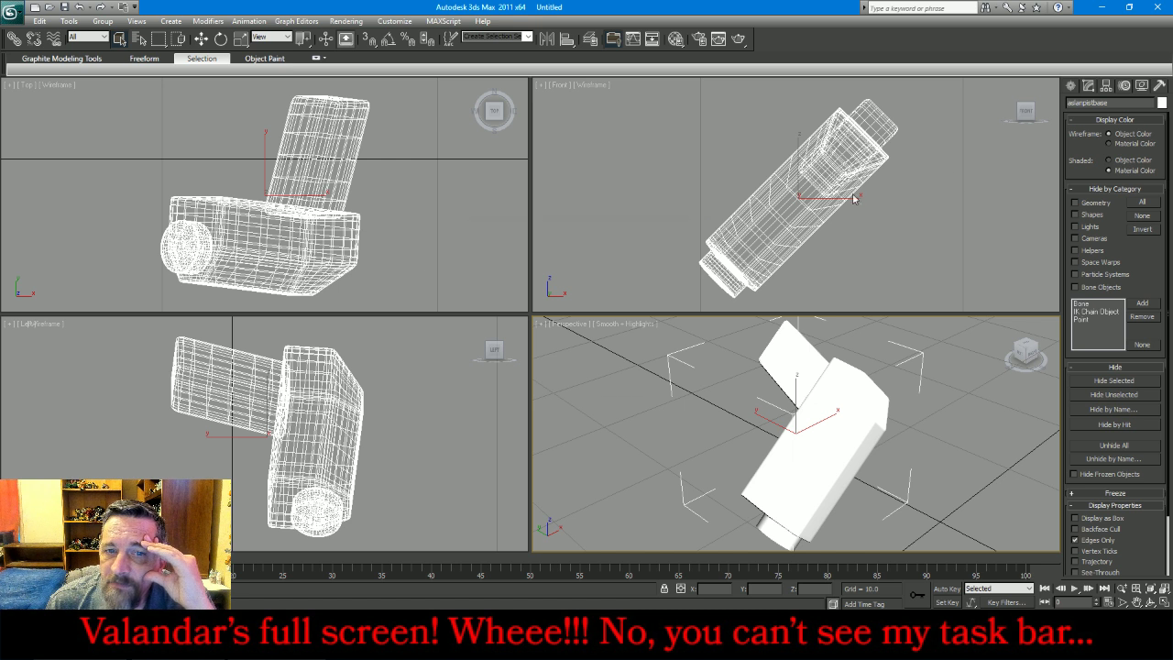
# Assign the brown ACI#37 object color to the pistol and display shaded objects in their object color
pyautogui.click(623, 245)
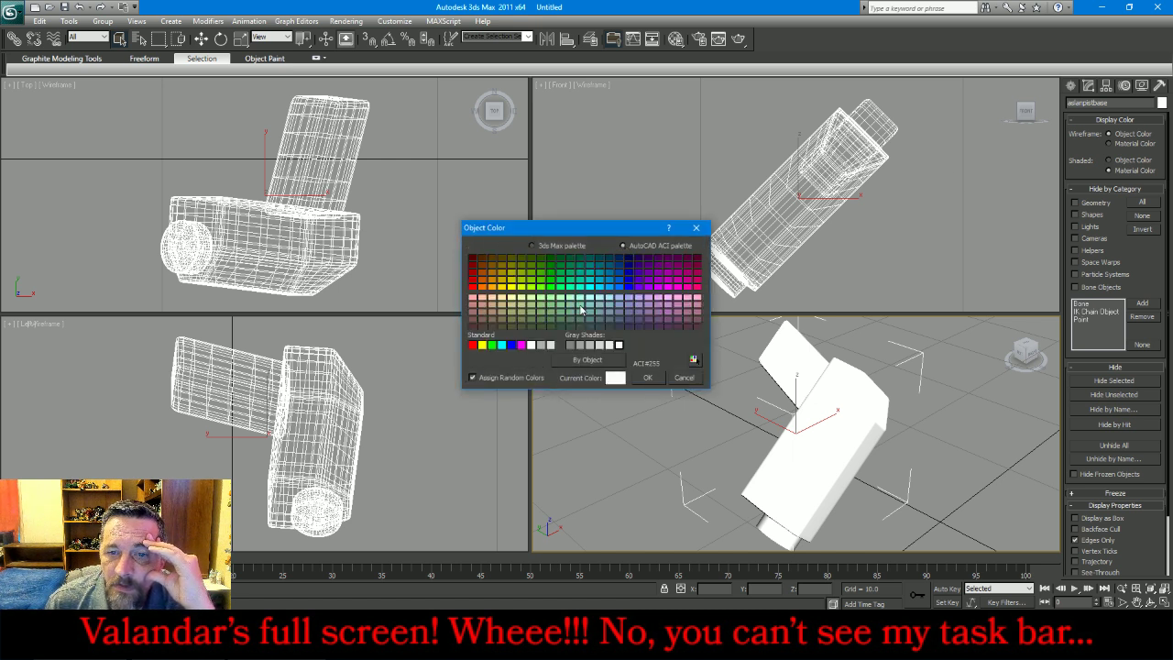
pyautogui.click(492, 320)
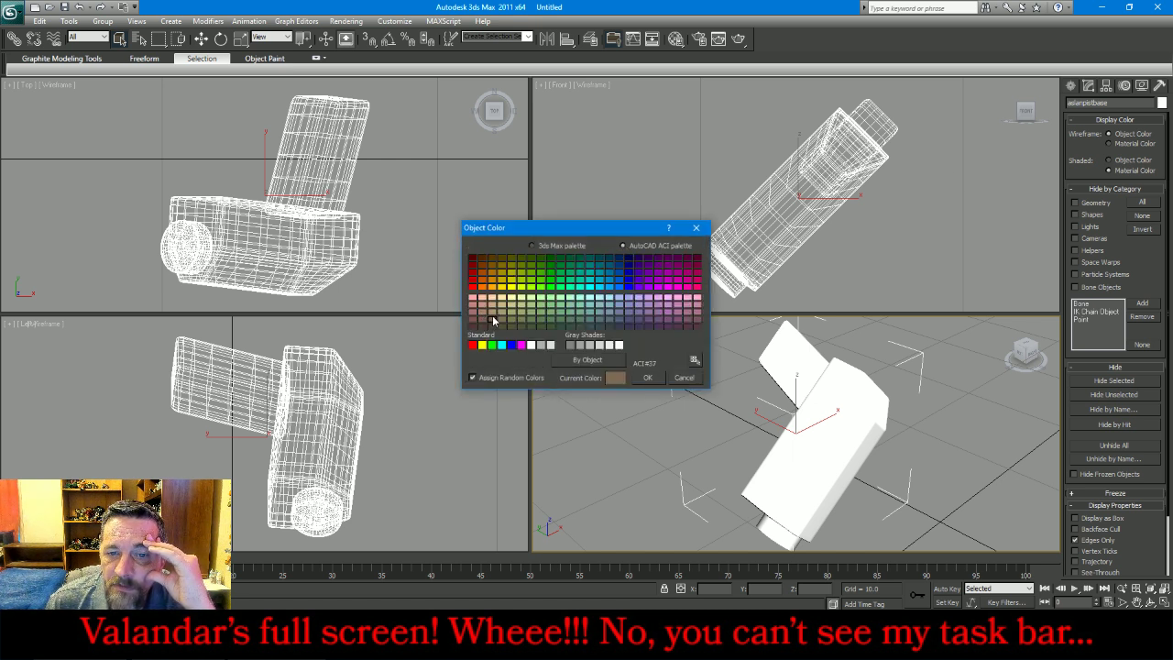
pyautogui.click(645, 377)
pyautogui.click(603, 165)
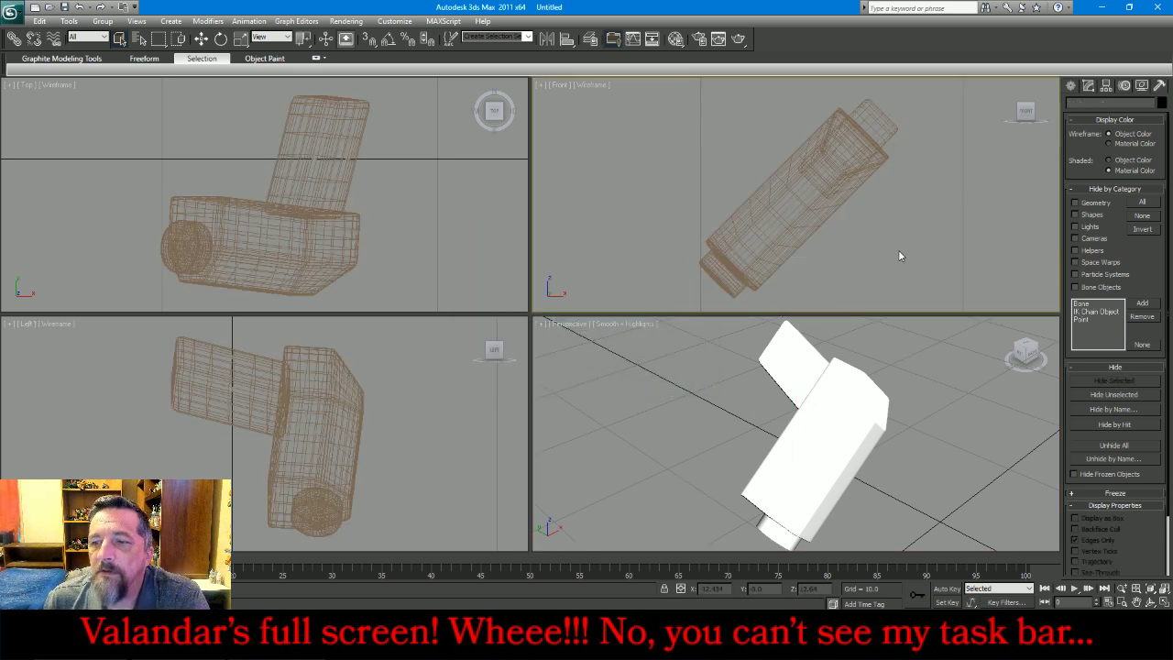
pyautogui.click(1145, 161)
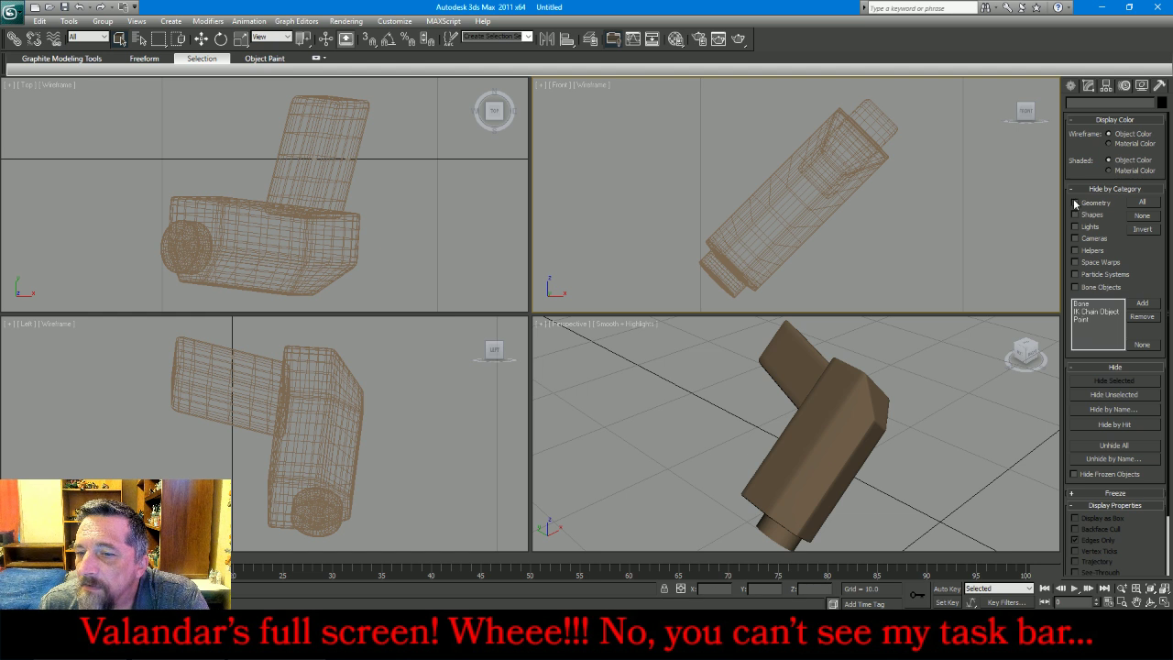
# Delete the barrel and body elements from the pistol mesh, keeping only the angled grip
pyautogui.click(1087, 86)
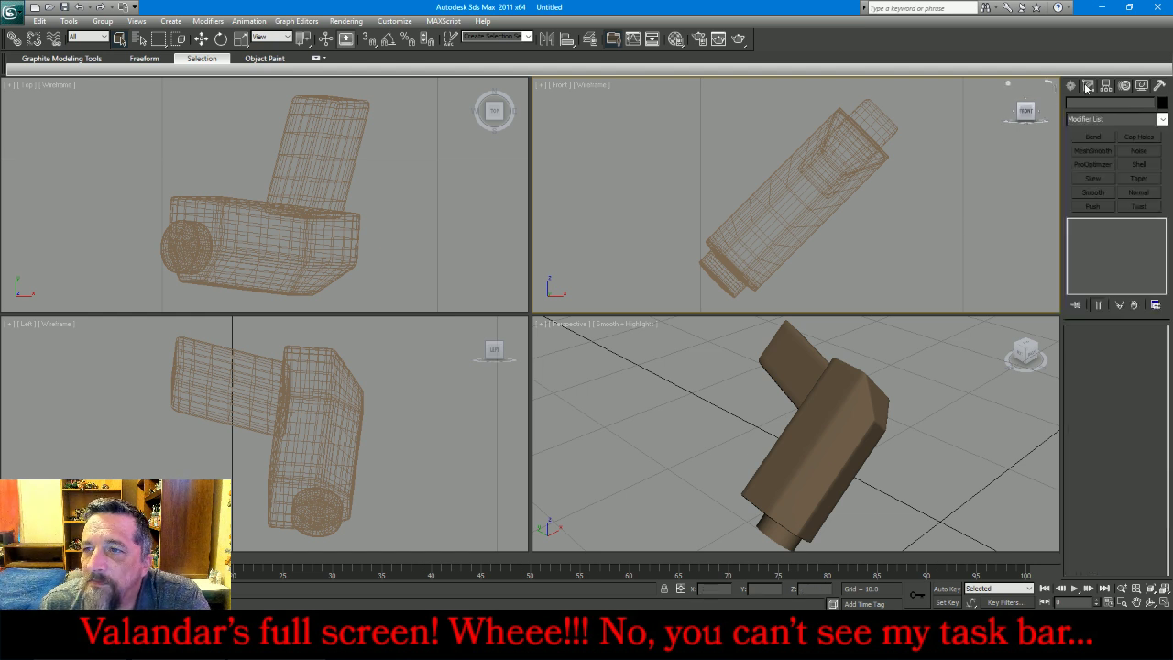
pyautogui.click(275, 222)
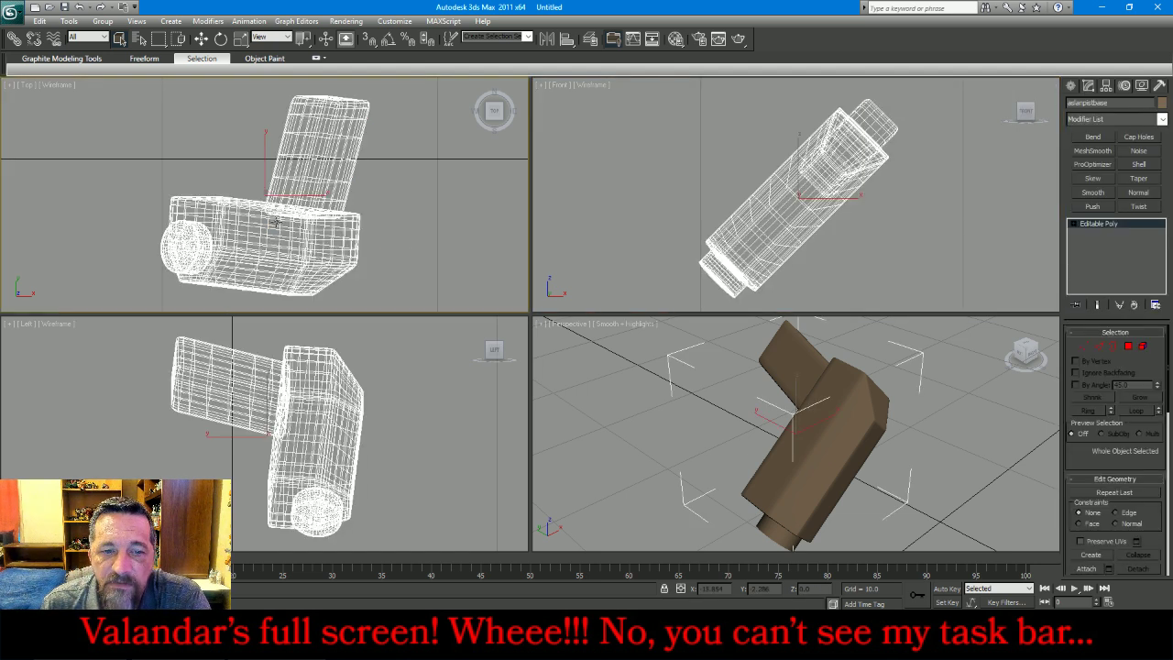
pyautogui.click(1143, 346)
pyautogui.moveTo(426, 468); pyautogui.dragTo(307, 542)
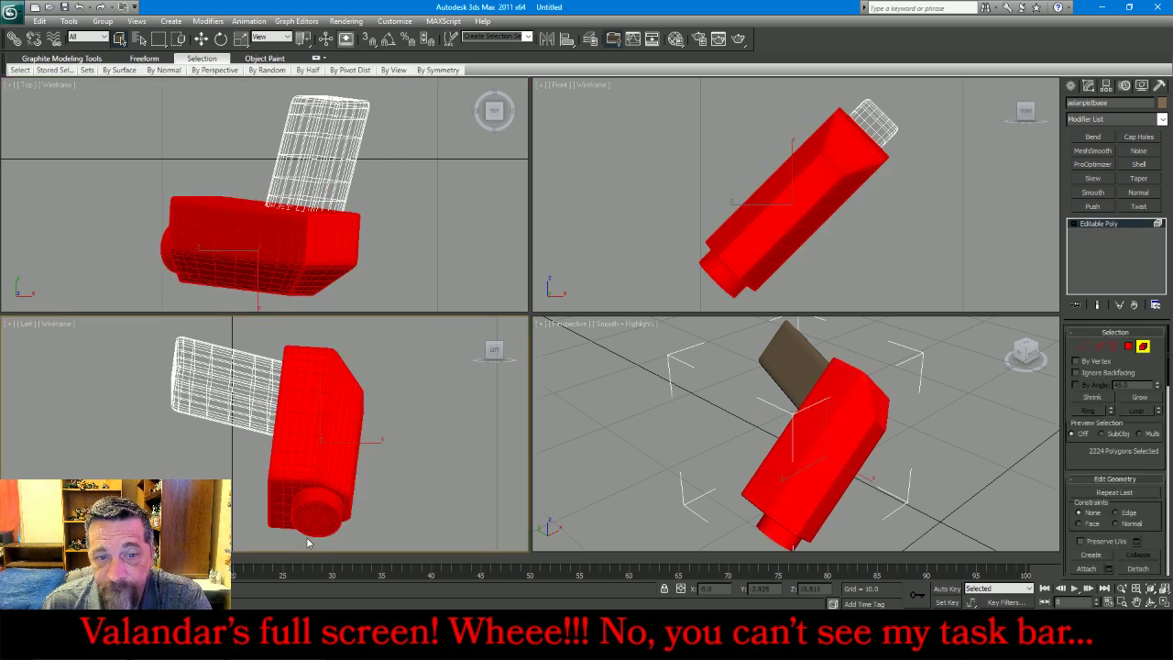
pyautogui.press('Delete')
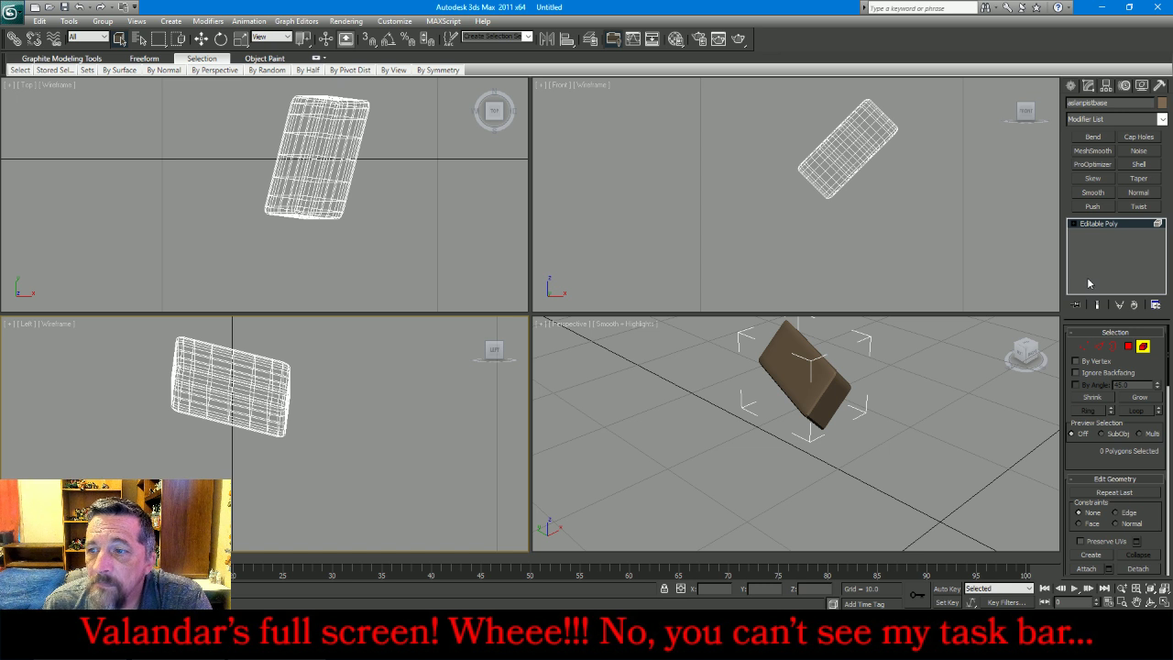
pyautogui.click(1144, 346)
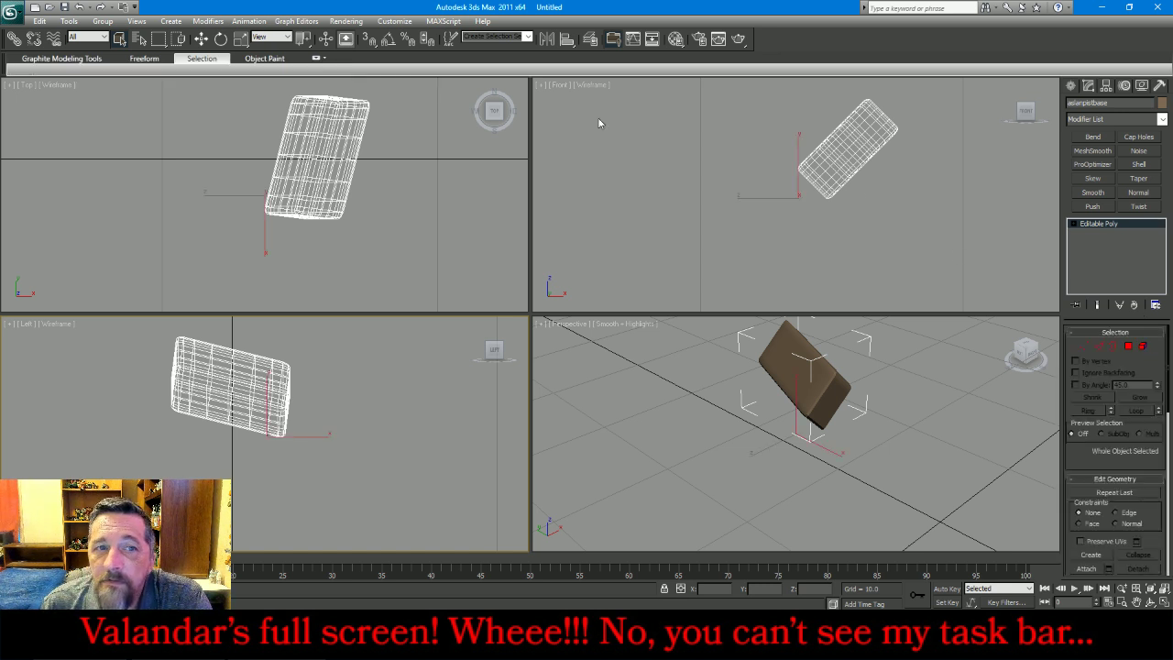
# Rotate the grip 45 degrees counterclockwise in the Front view so it stands vertically there
pyautogui.click(221, 39)
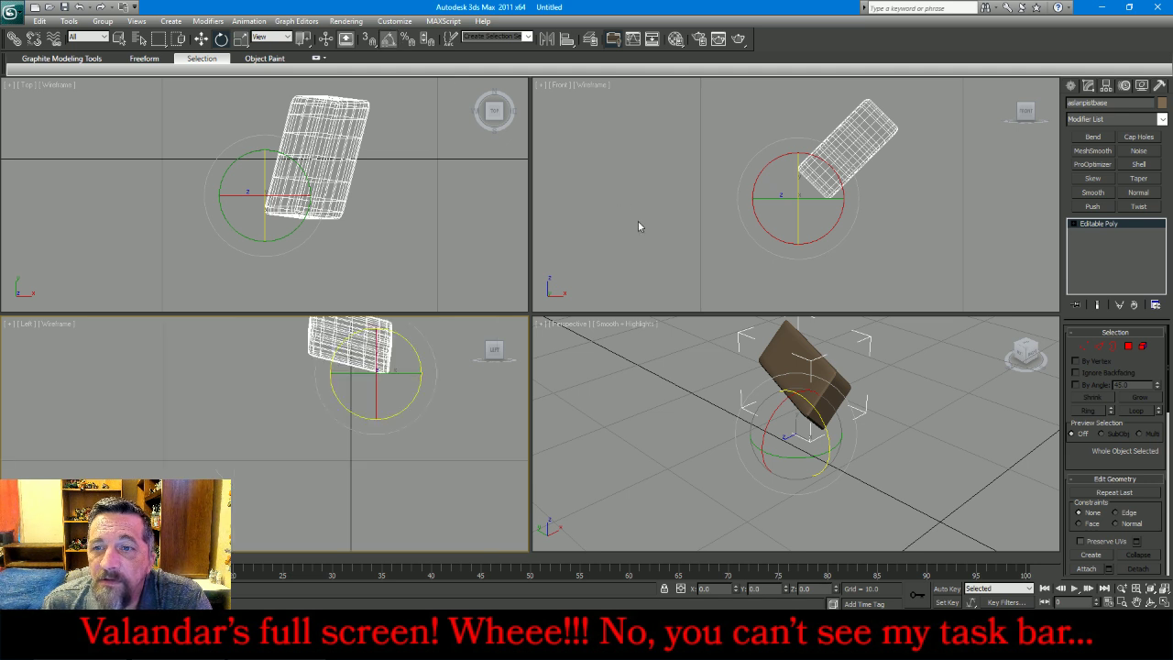
pyautogui.scroll(-3, 639, 225)
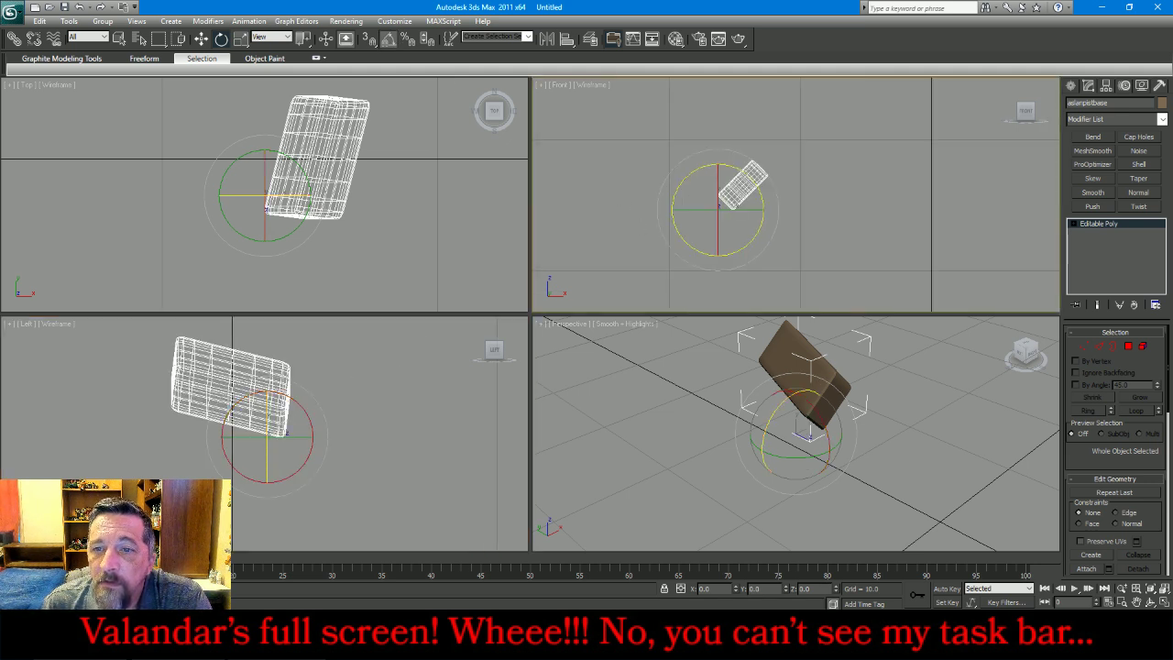
pyautogui.moveTo(731, 203); pyautogui.dragTo(676, 184)
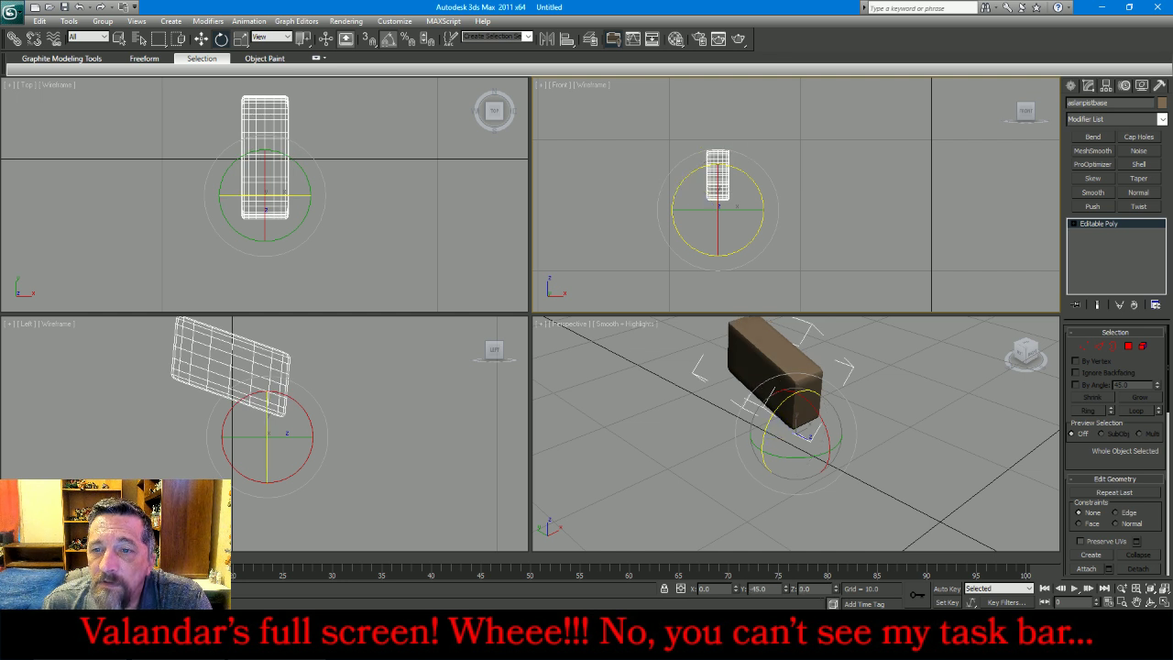
pyautogui.click(638, 251)
# Rotate the grip in the Left view so its long side points downward with a slight slant
pyautogui.click(378, 399)
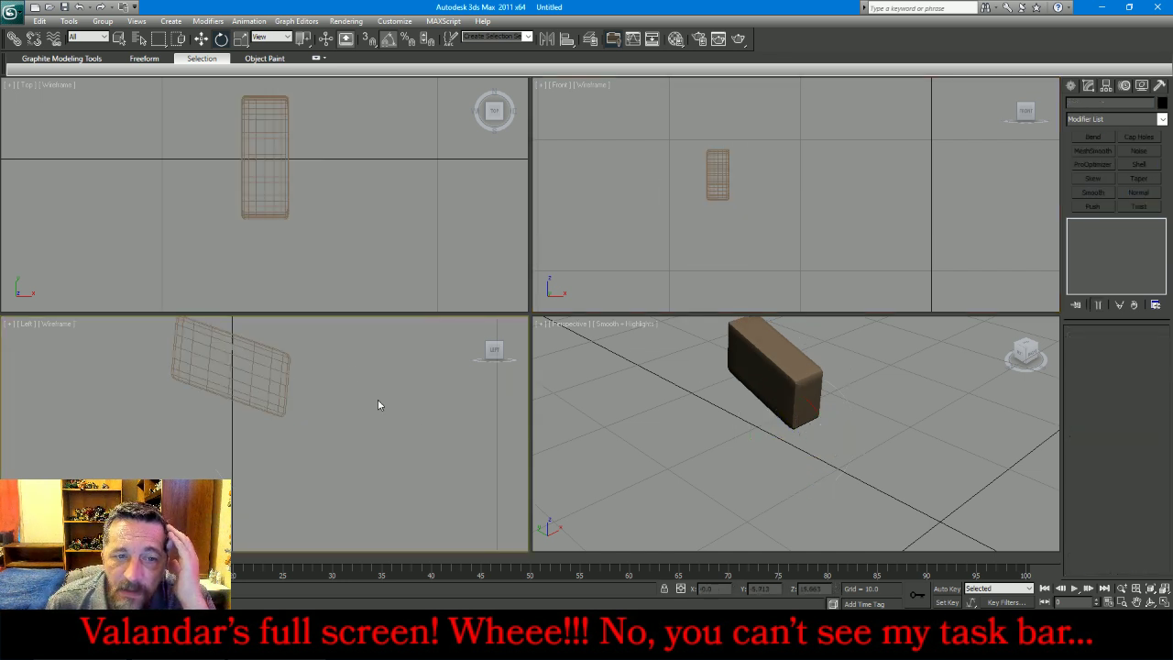
pyautogui.scroll(-5, 306, 331)
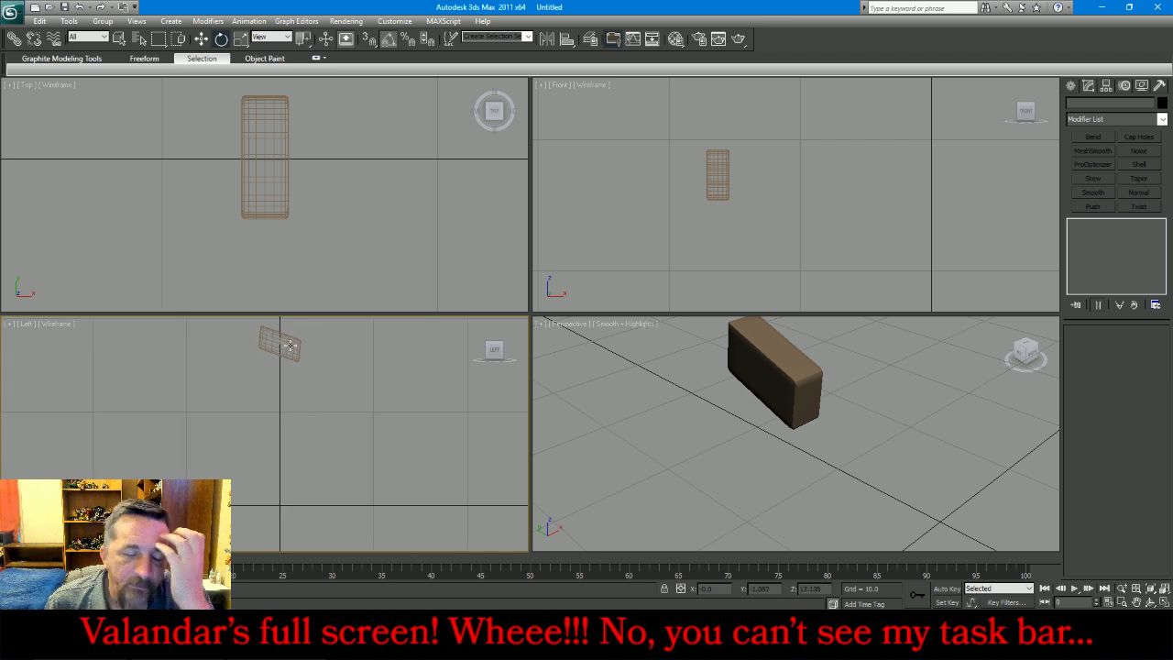
pyautogui.click(290, 345)
pyautogui.scroll(3, 319, 337)
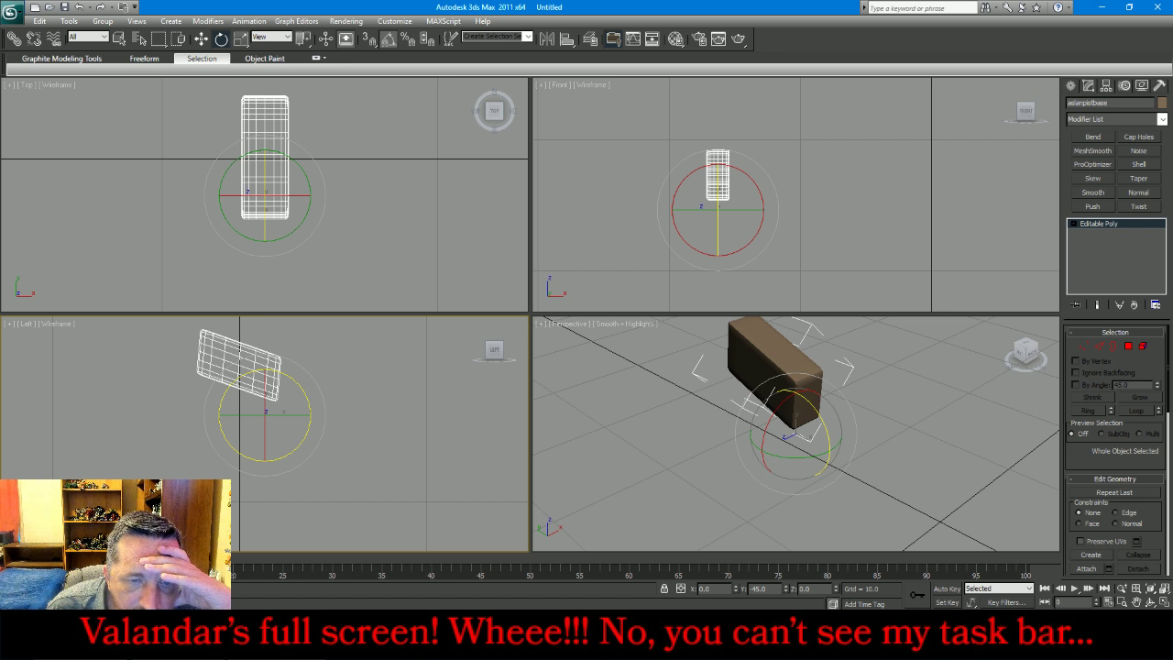
pyautogui.moveTo(297, 383); pyautogui.dragTo(312, 407)
pyautogui.click(355, 366)
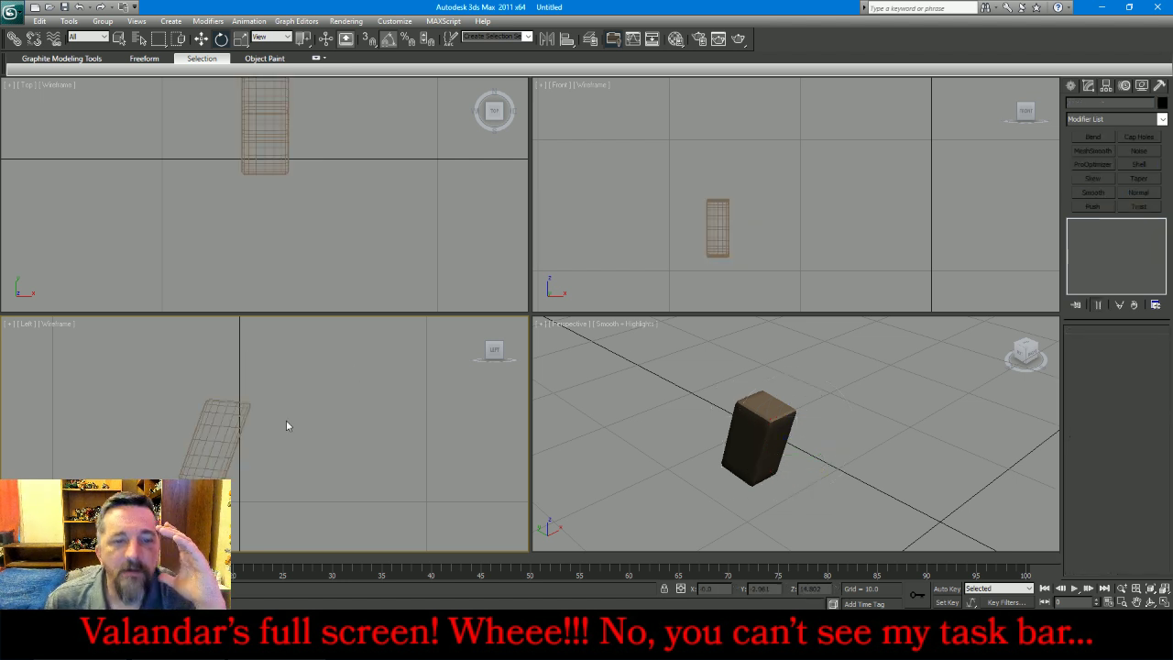
pyautogui.scroll(-1, 249, 506)
pyautogui.scroll(2, 291, 488)
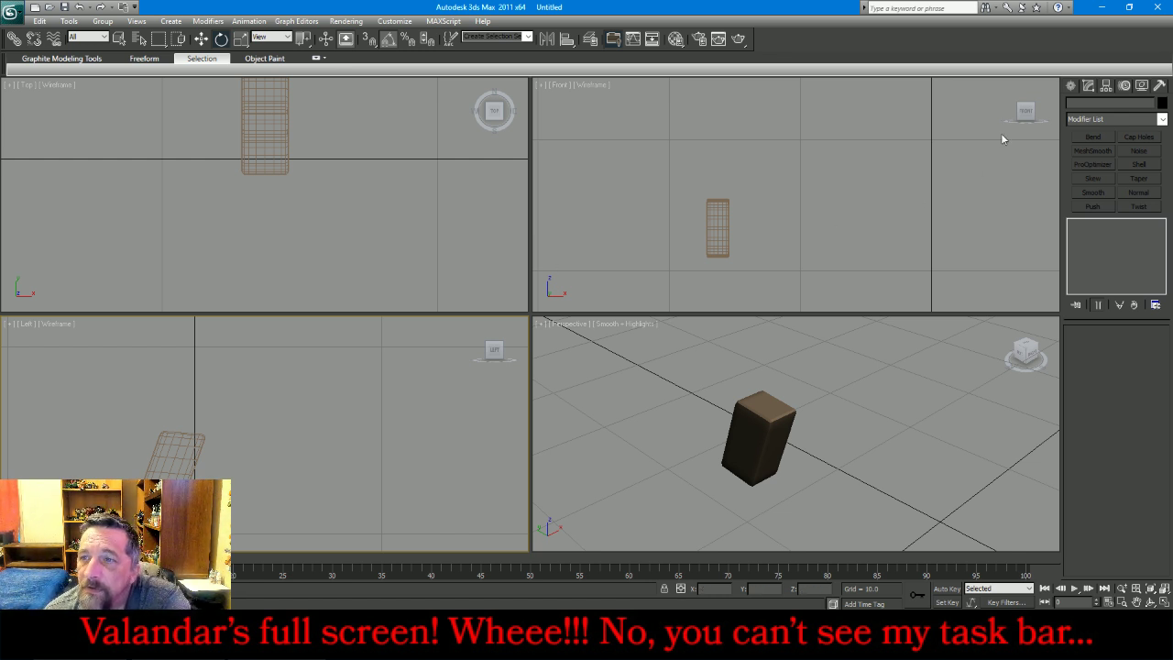
# Create a box above the grip in the Front view, about 2.6 long, 2.2 wide and 7.8 high
pyautogui.click(1070, 86)
pyautogui.click(761, 177)
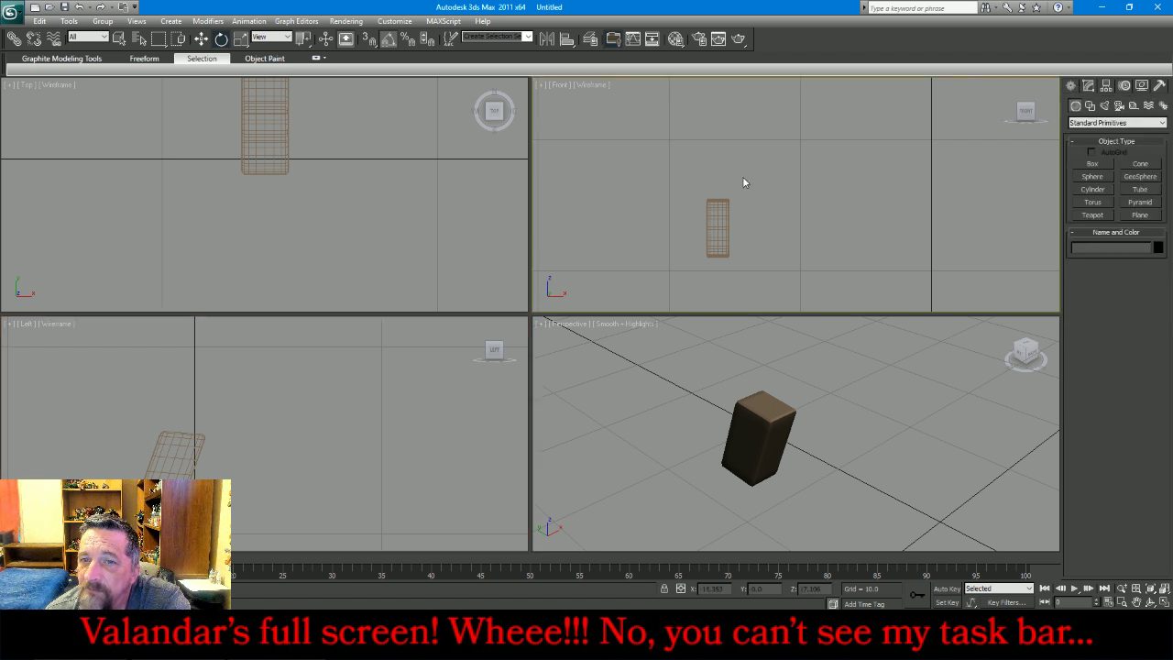
pyautogui.scroll(2, 720, 179)
pyautogui.scroll(1, 719, 181)
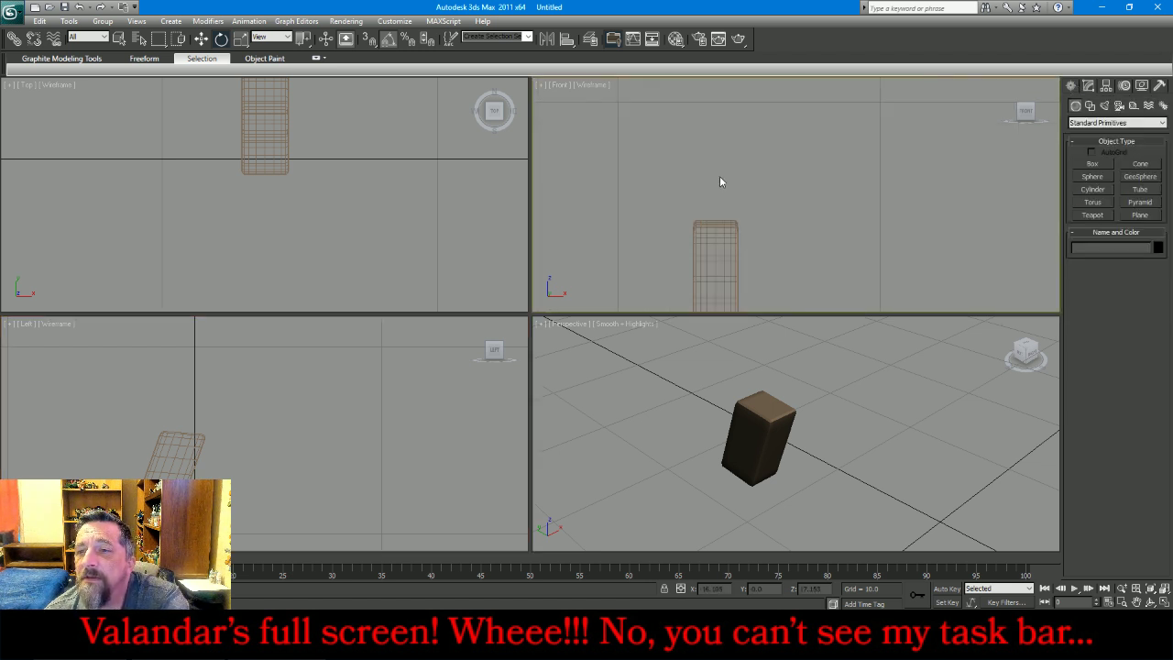
pyautogui.click(1093, 163)
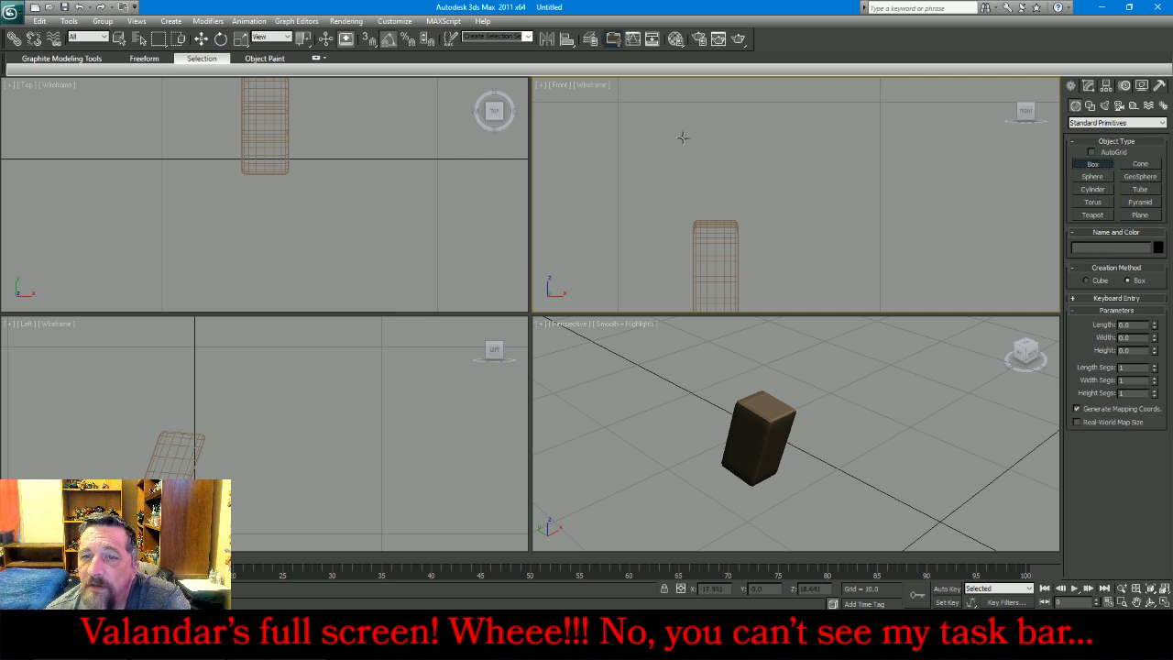
pyautogui.moveTo(682, 138); pyautogui.dragTo(742, 206)
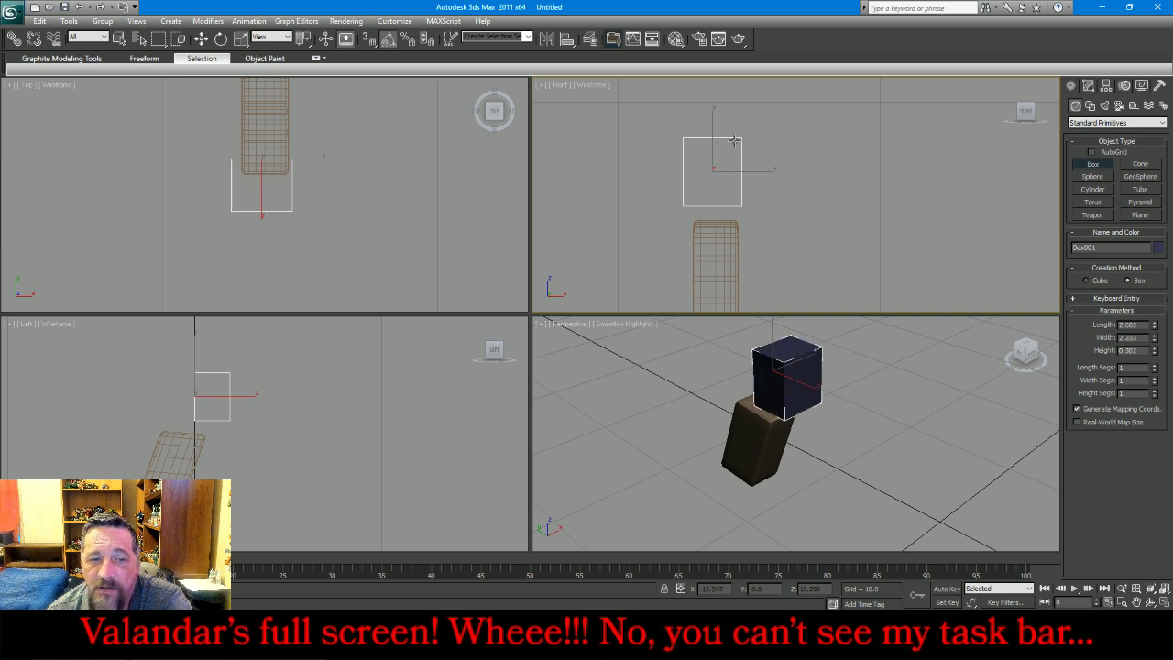
pyautogui.click(749, 3)
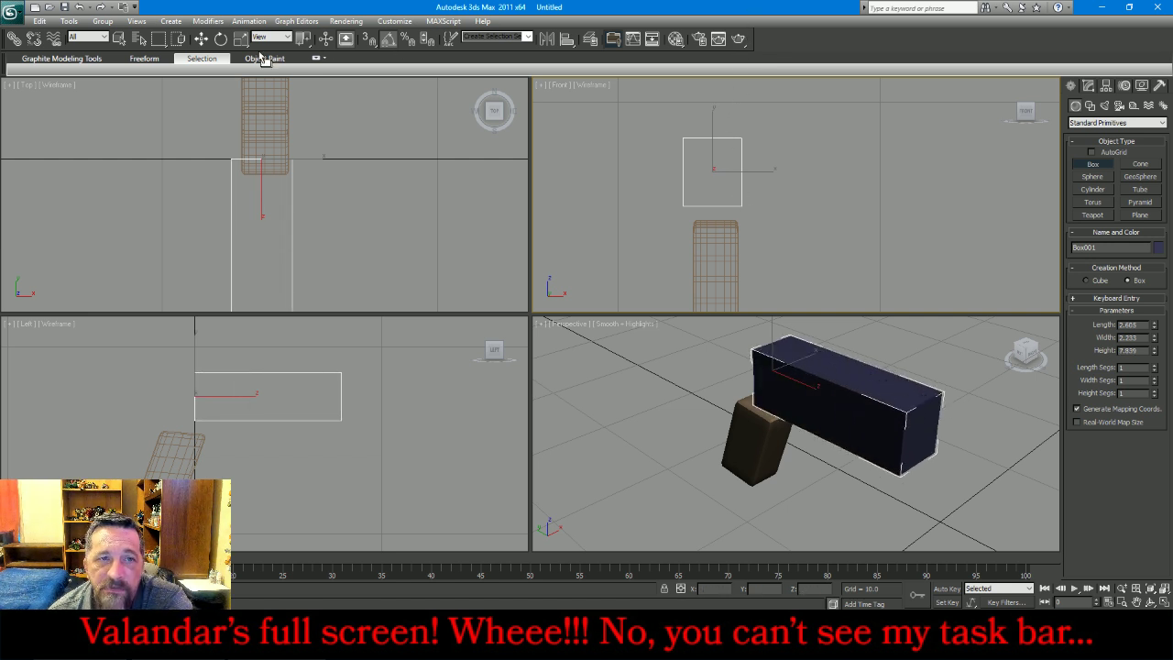
# Move the box backward and slightly up in the Left view so its rear end sits over the grip
pyautogui.click(201, 38)
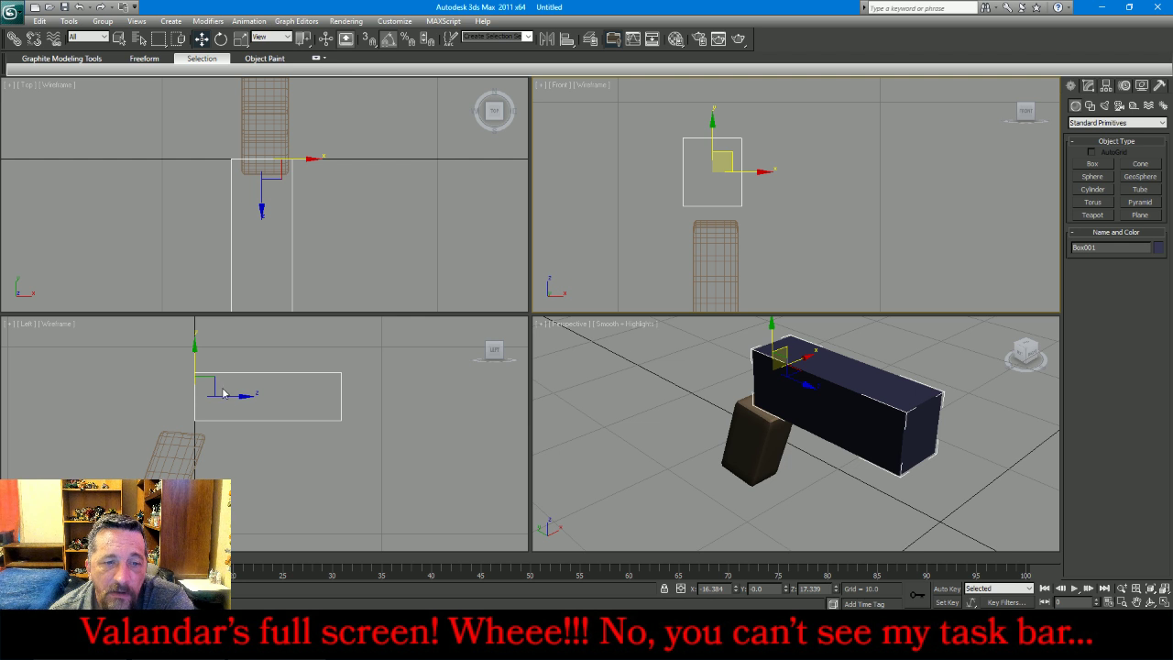
pyautogui.rightClick(210, 385)
pyautogui.moveTo(215, 377); pyautogui.dragTo(174, 369)
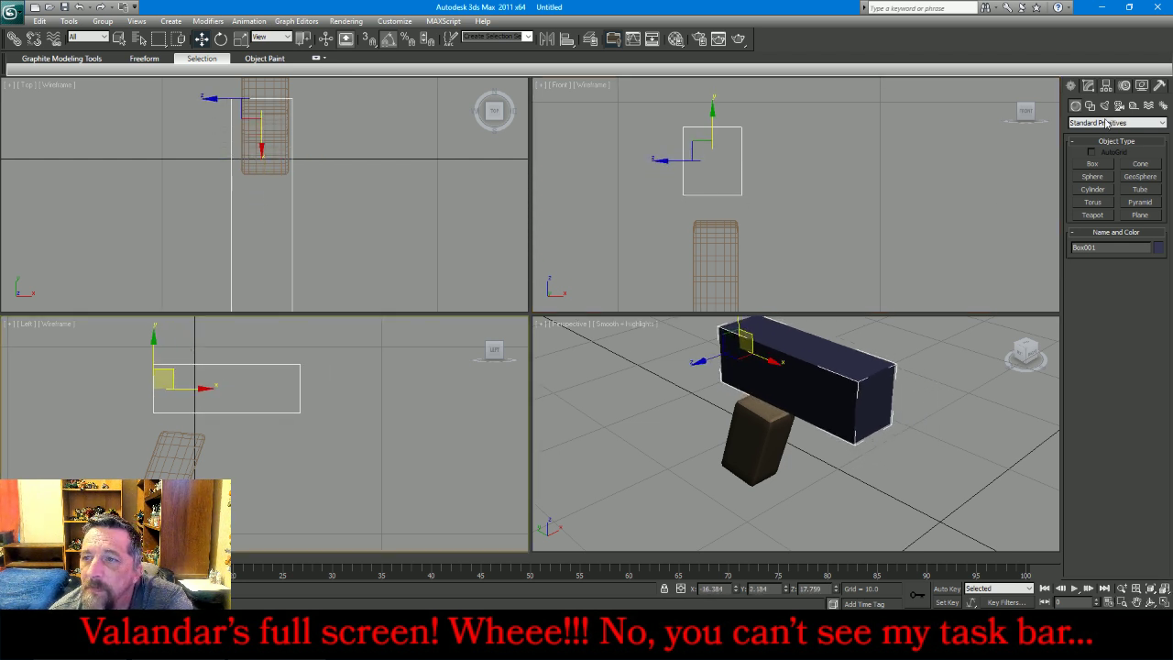
# Increase the box's height to lengthen the gun body, and convert it to an Editable Poly
pyautogui.click(1089, 86)
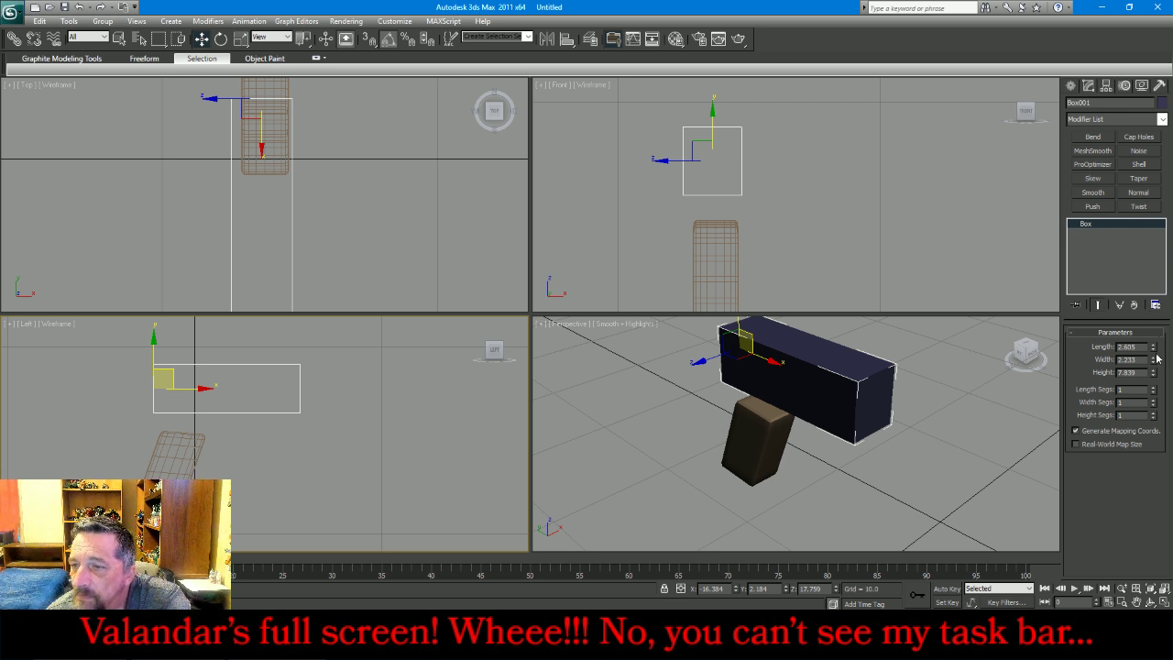
pyautogui.moveTo(1154, 372); pyautogui.dragTo(1143, 345)
pyautogui.rightClick(1105, 226)
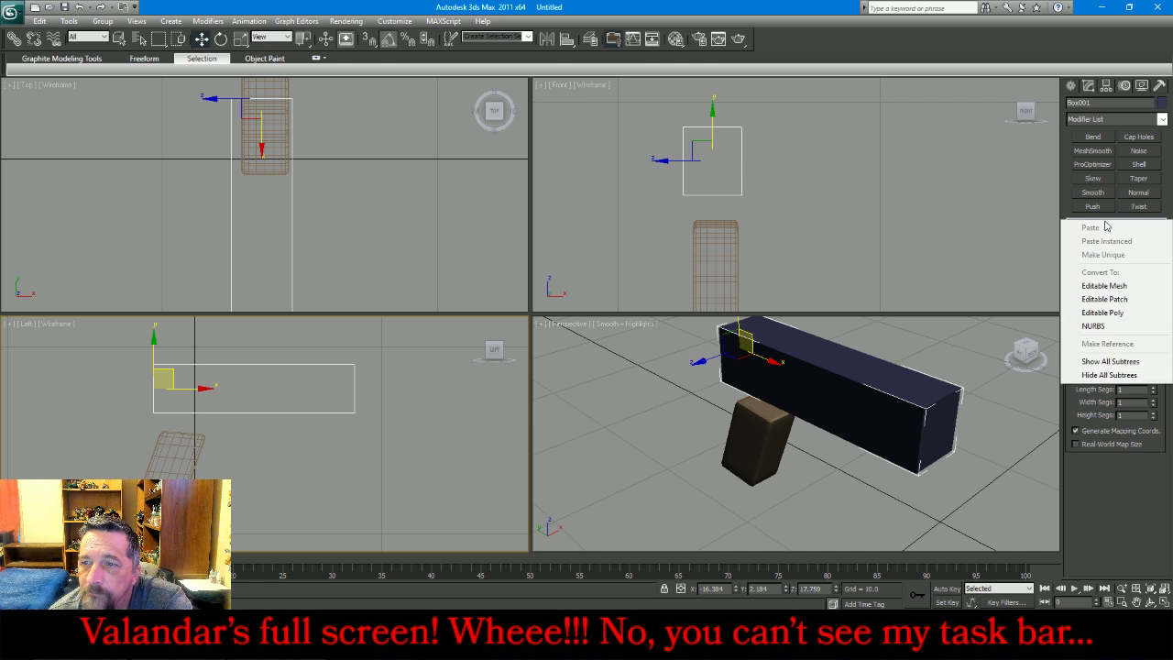
pyautogui.click(1111, 308)
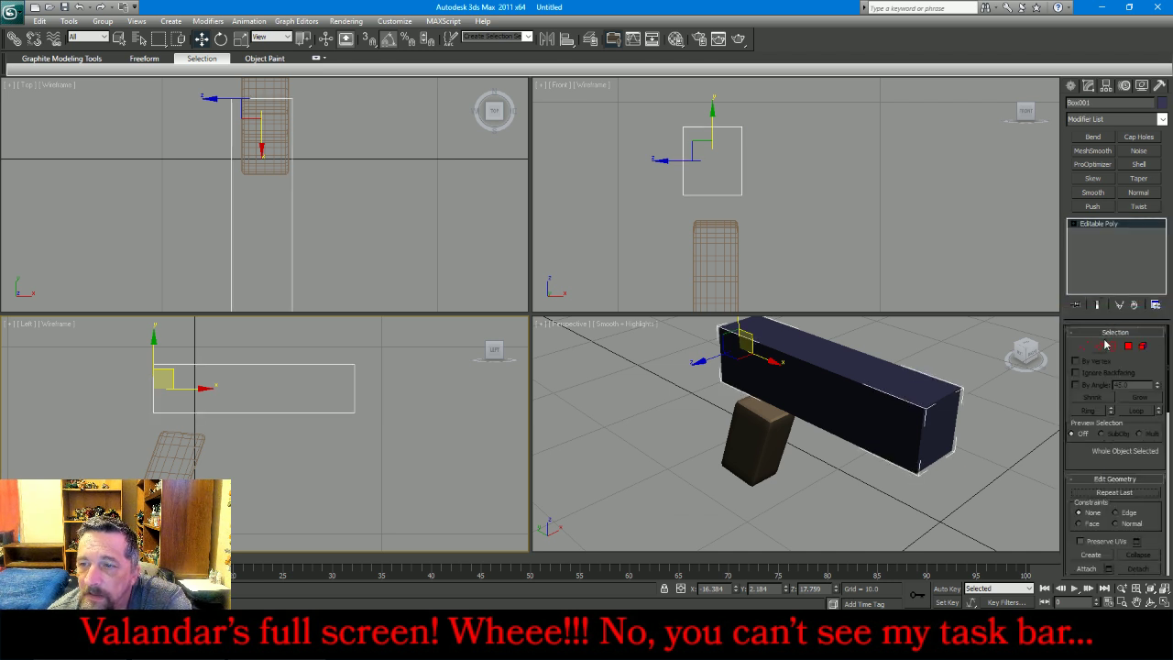
# Connect the box's four lengthwise edges with a new loop and move it close to the rear end
pyautogui.click(1098, 346)
pyautogui.moveTo(218, 357); pyautogui.dragTo(231, 469)
pyautogui.click(1132, 551)
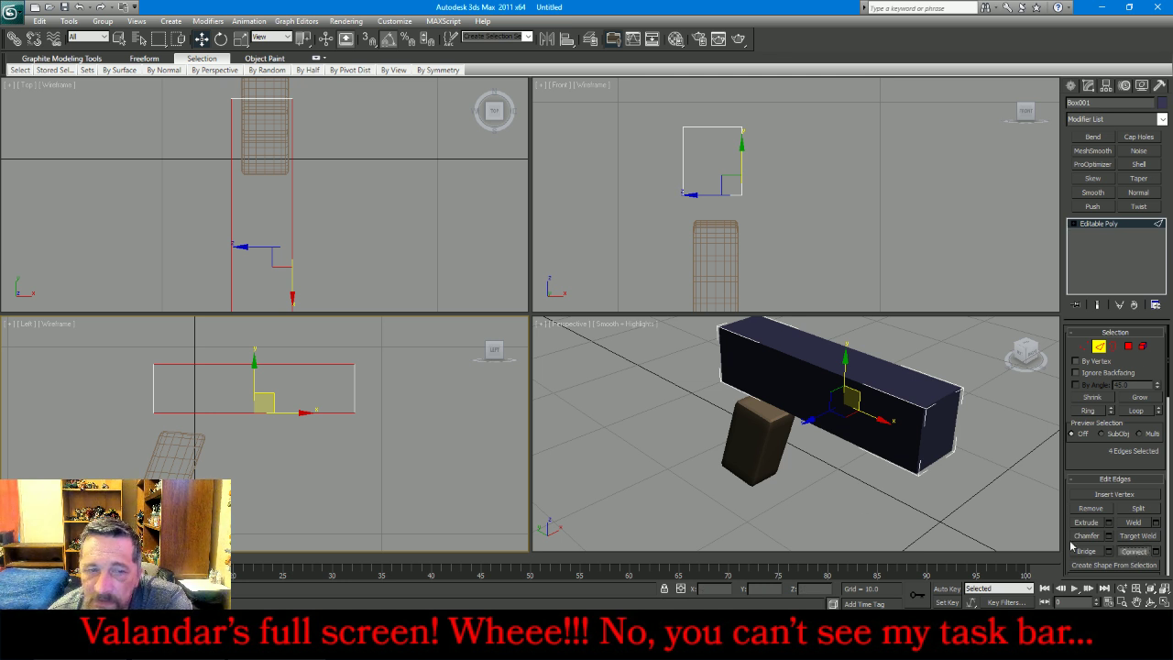
pyautogui.moveTo(265, 394); pyautogui.dragTo(203, 416)
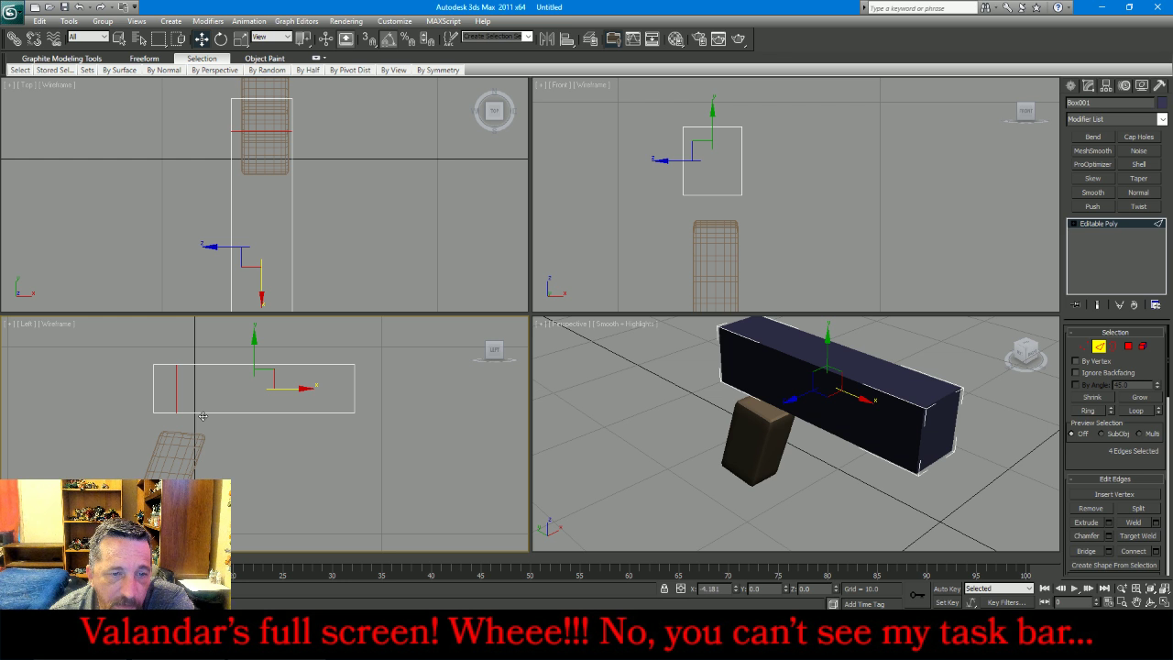
pyautogui.click(172, 387)
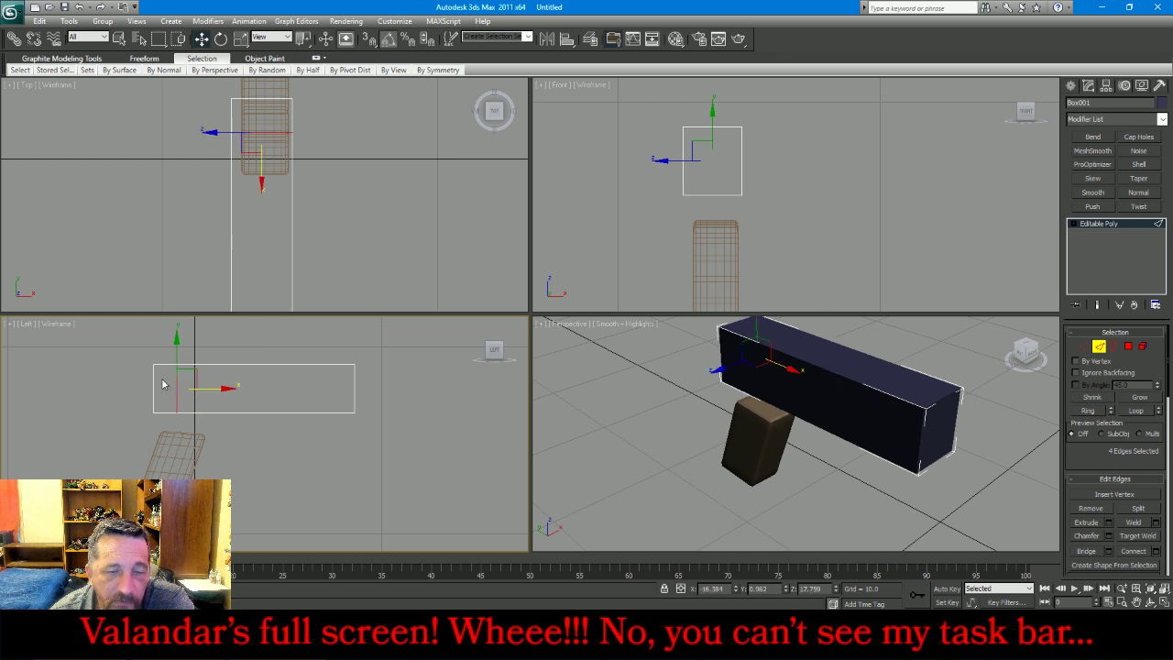
pyautogui.click(356, 444)
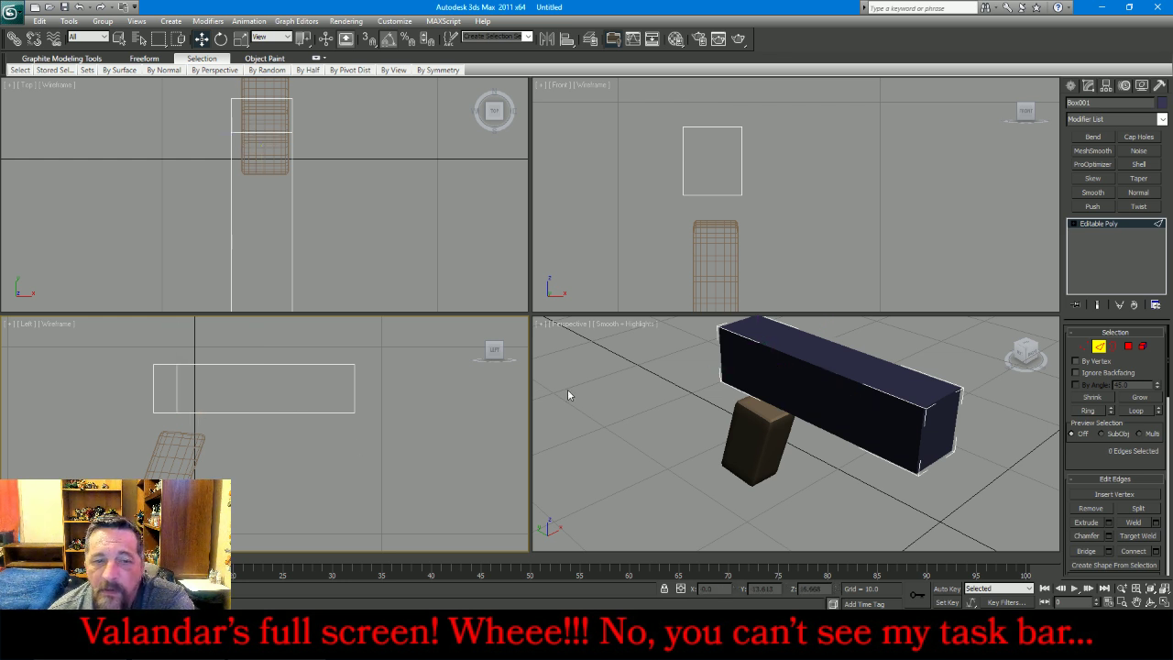
# Connect the lengthwise edges ahead of the rear loop with a second loop and shift it slightly backward
pyautogui.moveTo(250, 345); pyautogui.dragTo(285, 454)
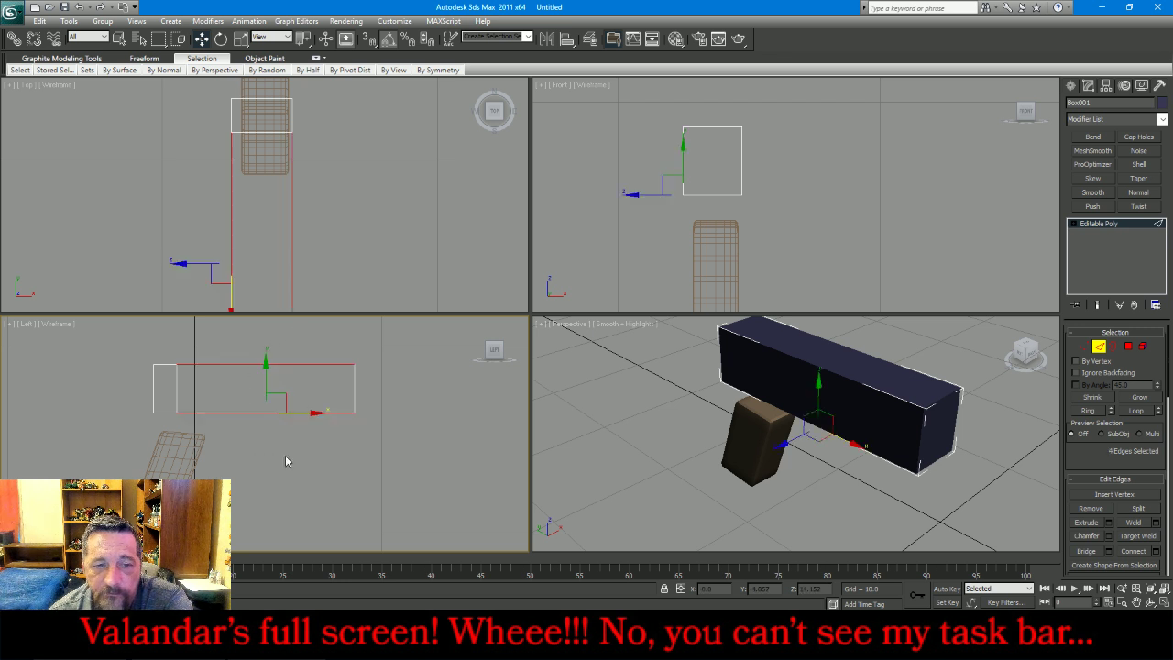
pyautogui.click(1136, 549)
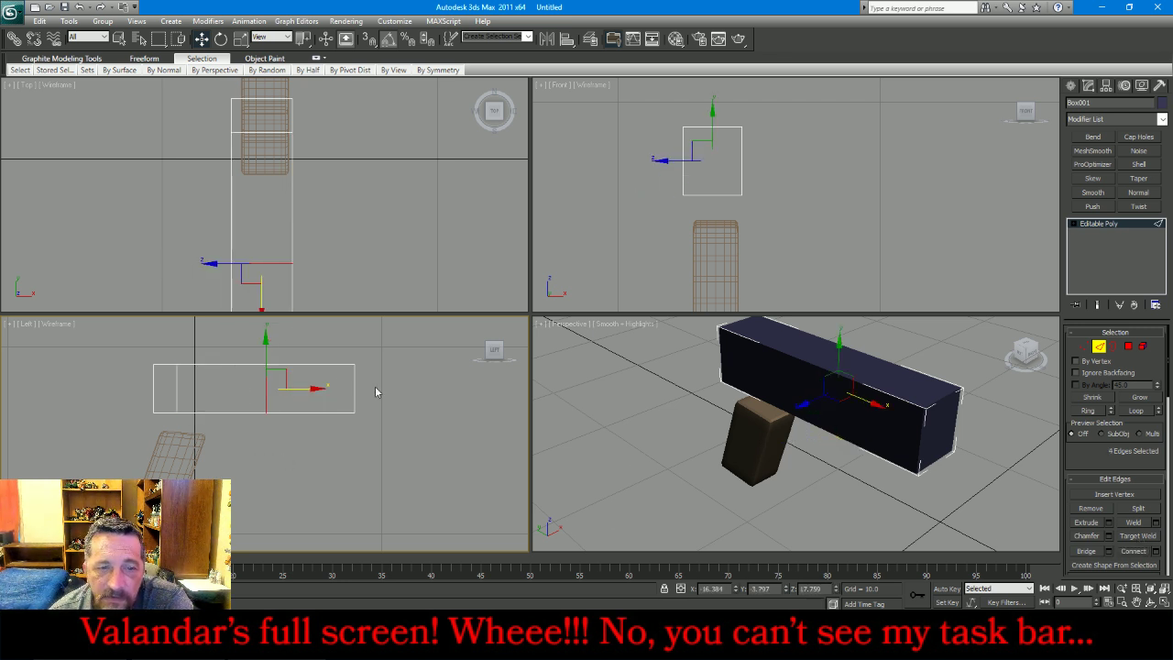
pyautogui.moveTo(303, 390); pyautogui.dragTo(276, 399)
pyautogui.click(422, 428)
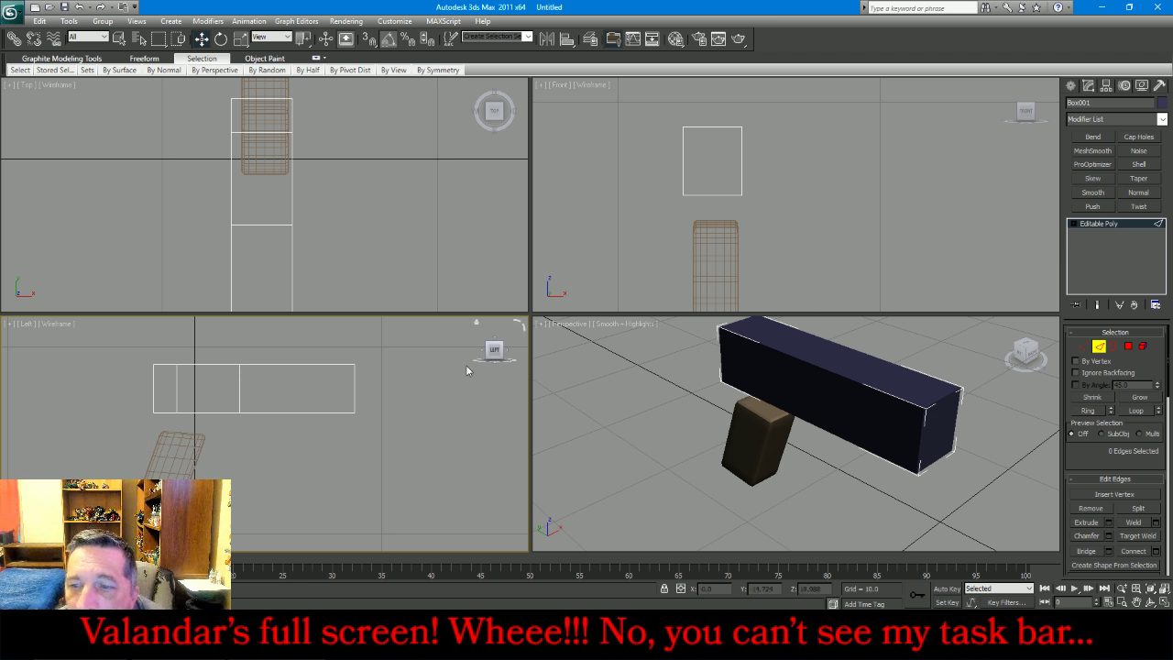
# Connect the four lengthwise edges of the box's front section using 8 evenly spaced segments
pyautogui.moveTo(281, 354); pyautogui.dragTo(309, 443)
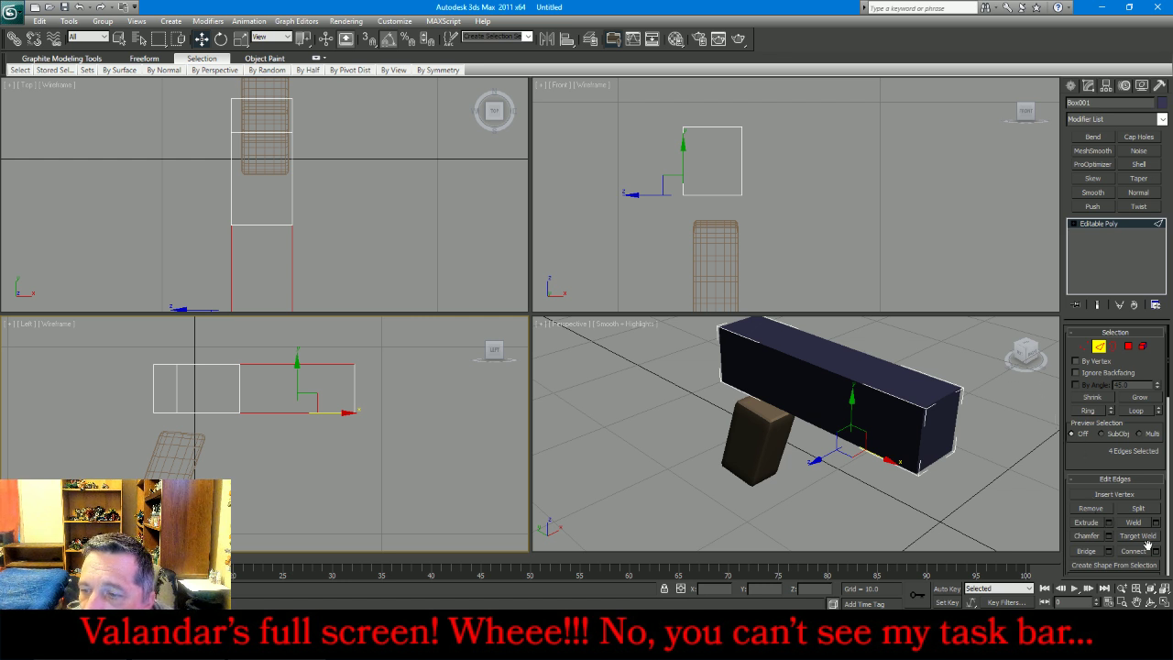
pyautogui.click(1156, 553)
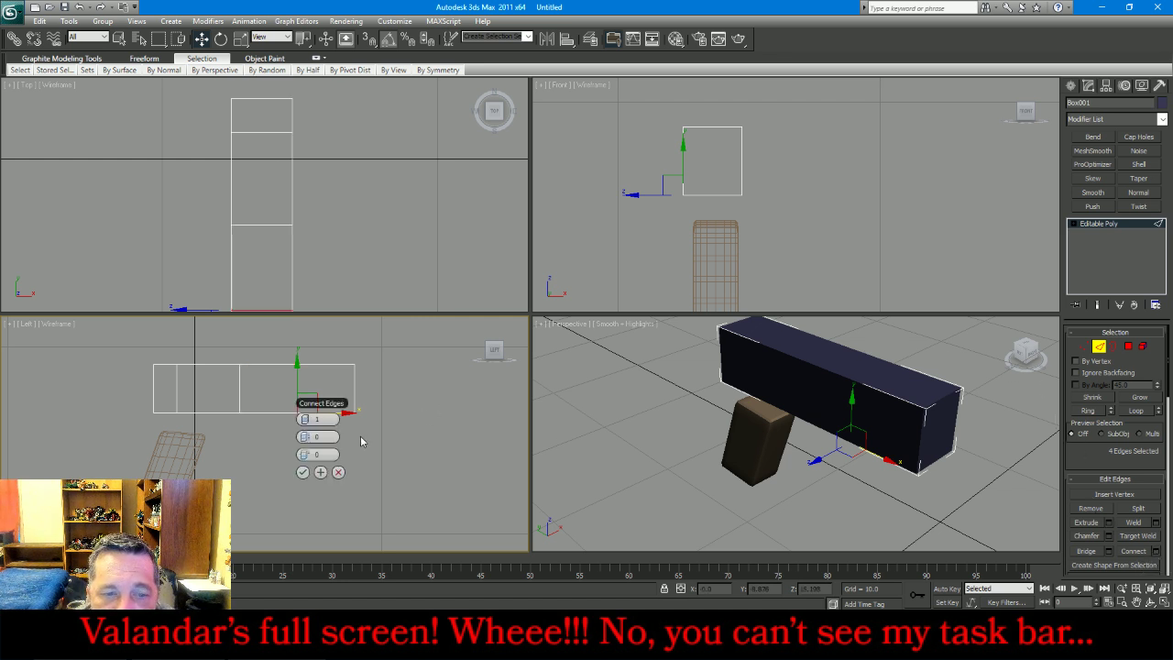
pyautogui.click(310, 419)
pyautogui.click(310, 419)
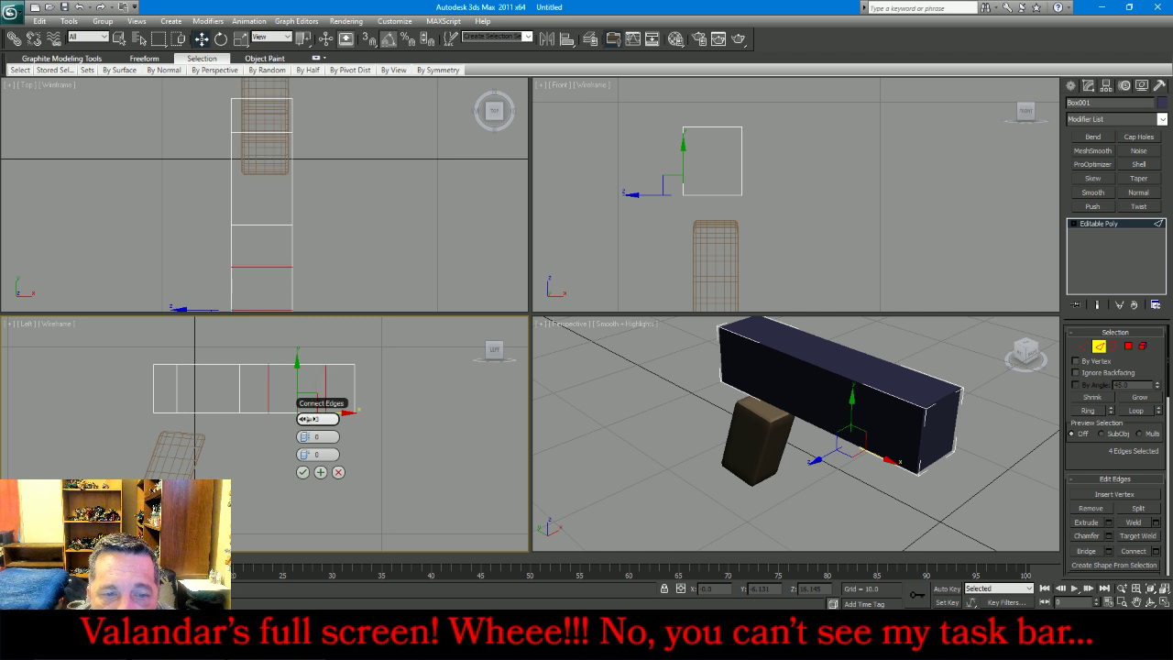
pyautogui.click(310, 418)
pyautogui.click(311, 419)
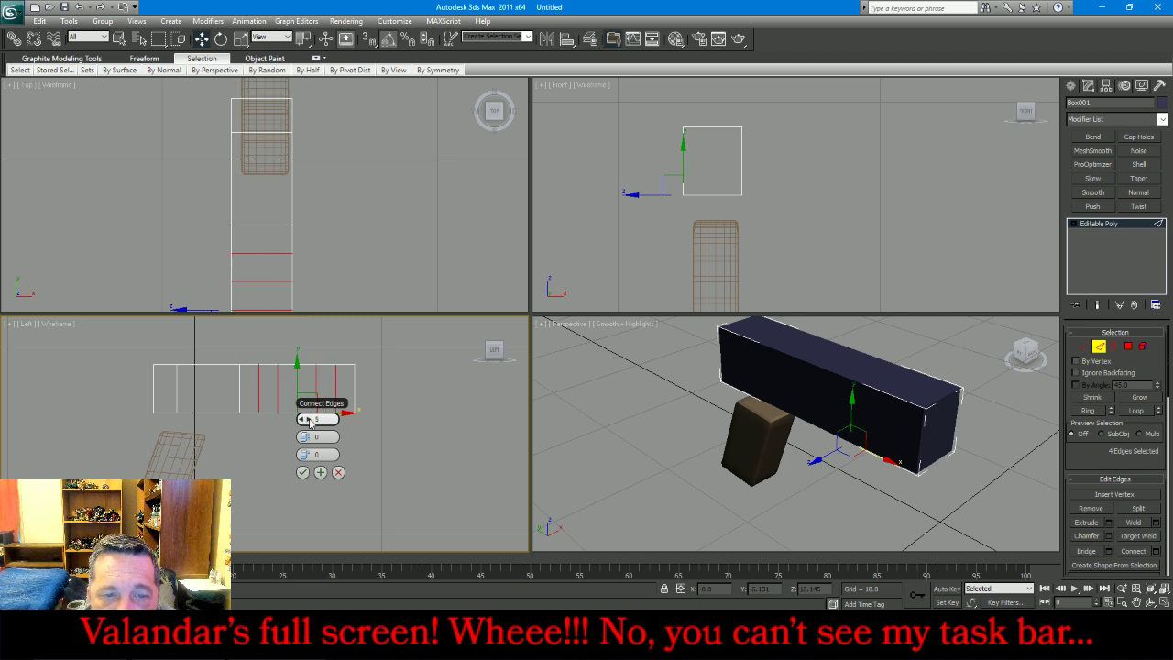
pyautogui.click(311, 419)
pyautogui.click(311, 419)
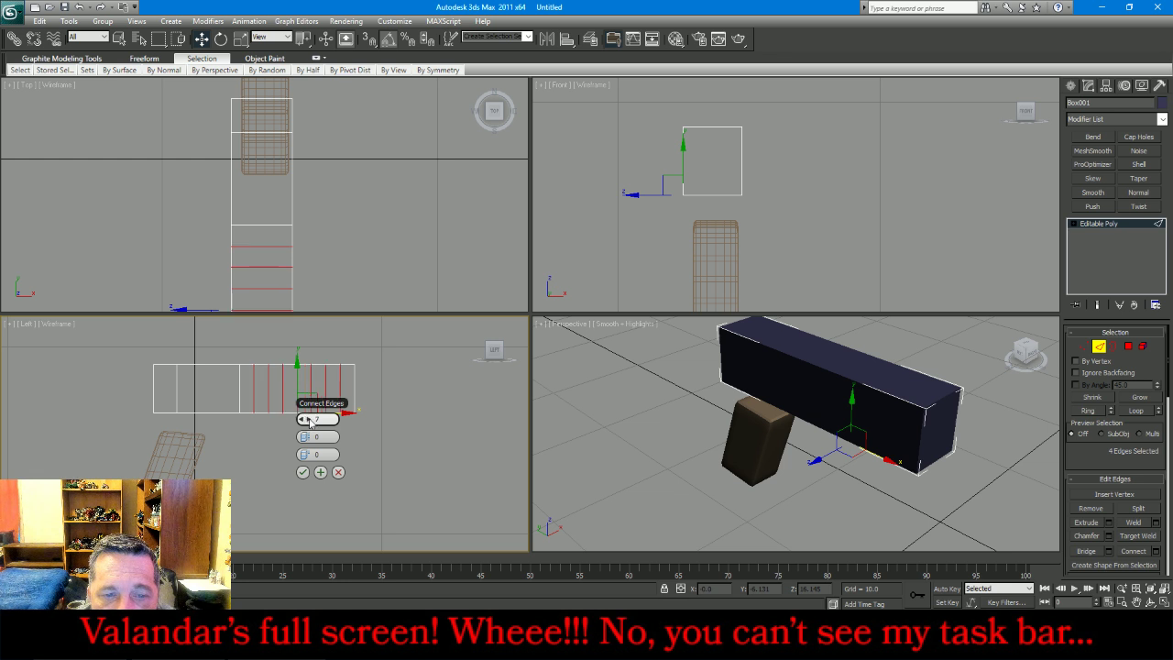
pyautogui.click(310, 419)
pyautogui.click(304, 473)
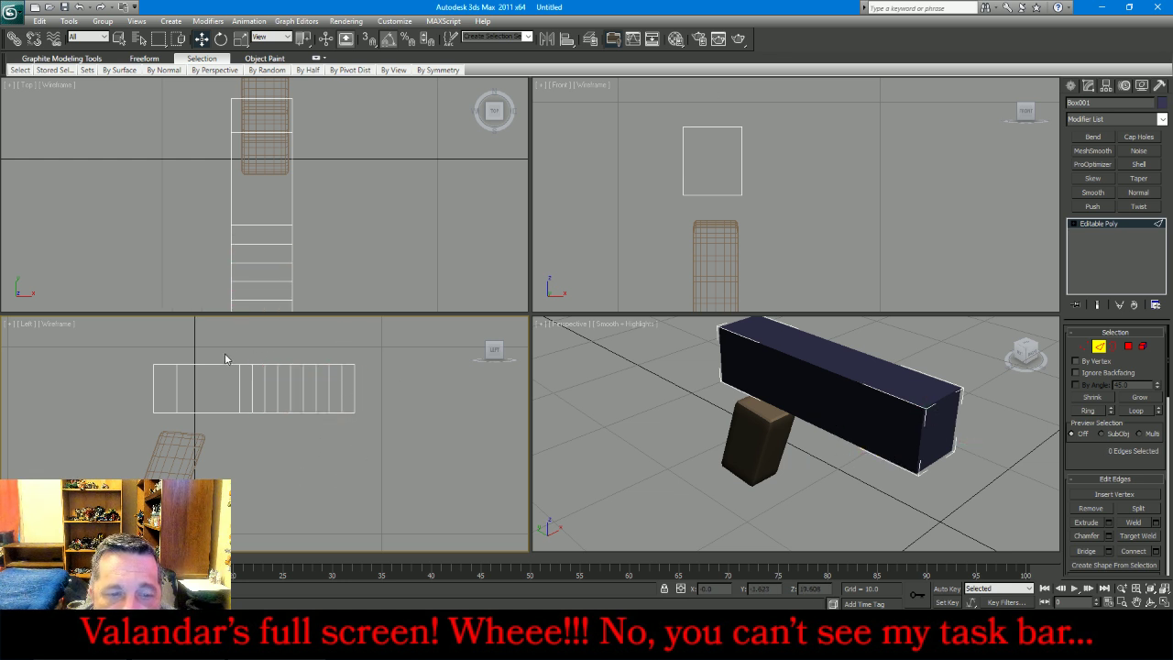
pyautogui.moveTo(223, 353); pyautogui.dragTo(233, 440)
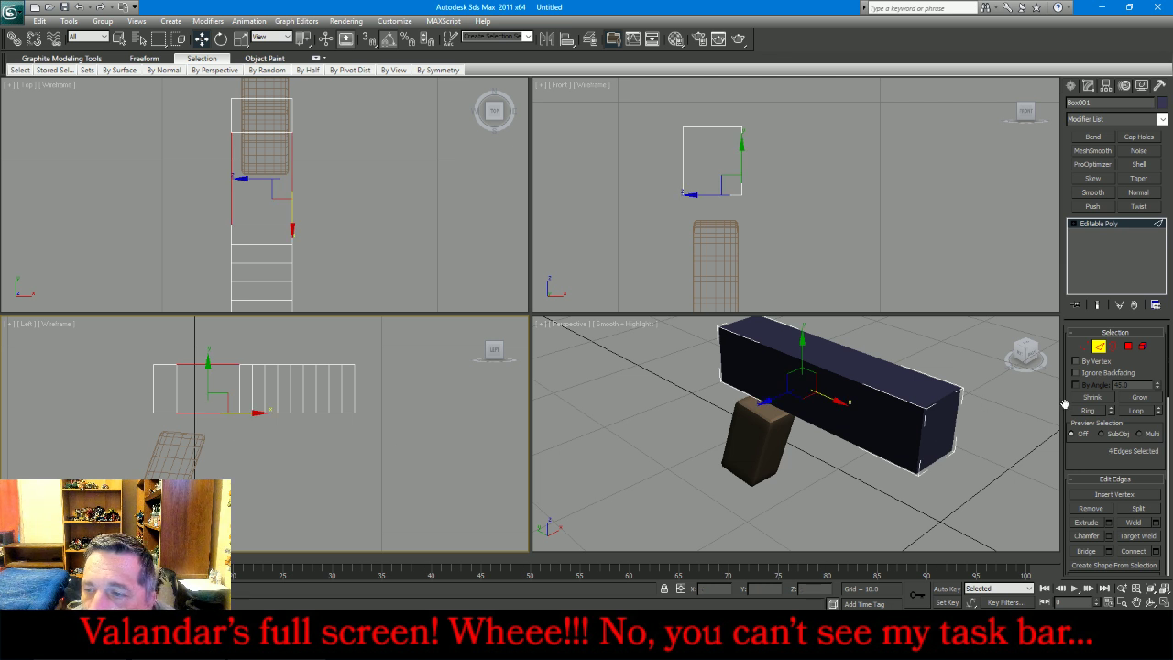
pyautogui.click(1136, 409)
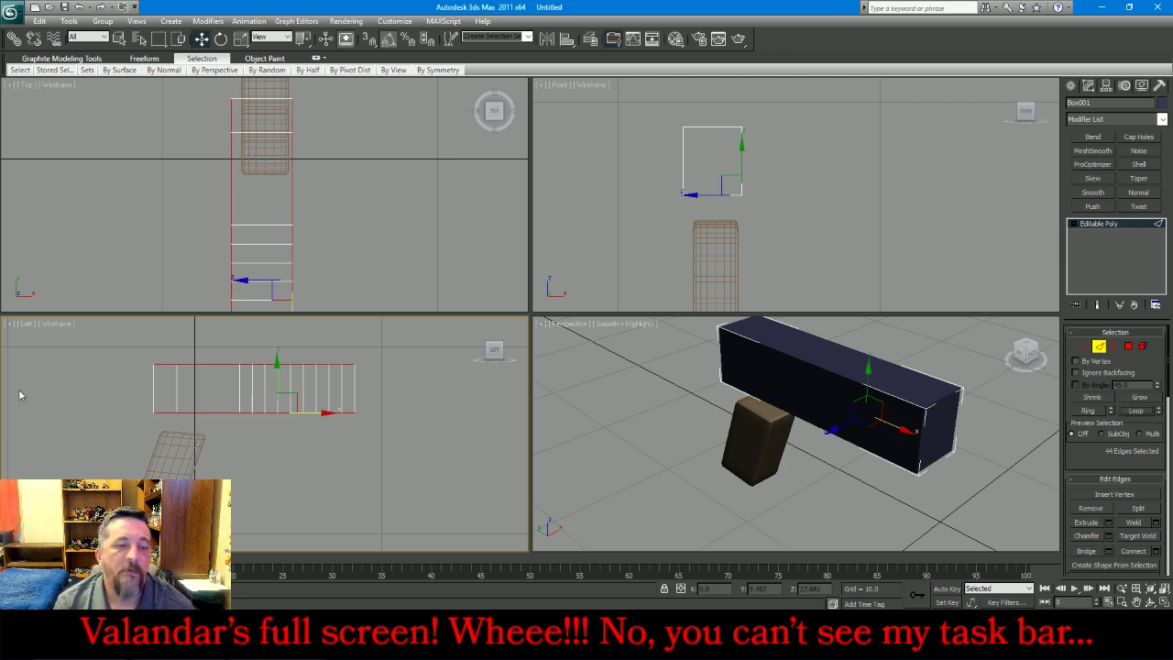
pyautogui.moveTo(124, 344); pyautogui.dragTo(191, 426)
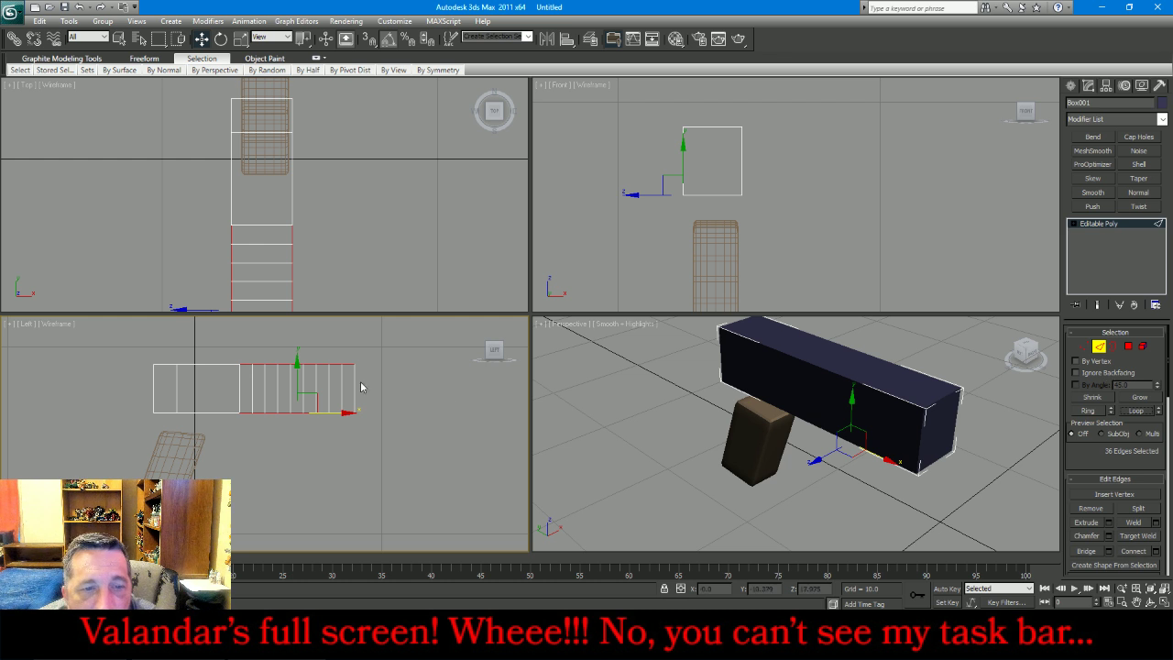
# Connect the four lengthwise edges of the middle section with a single loop halfway along it
pyautogui.moveTo(210, 430); pyautogui.dragTo(202, 346)
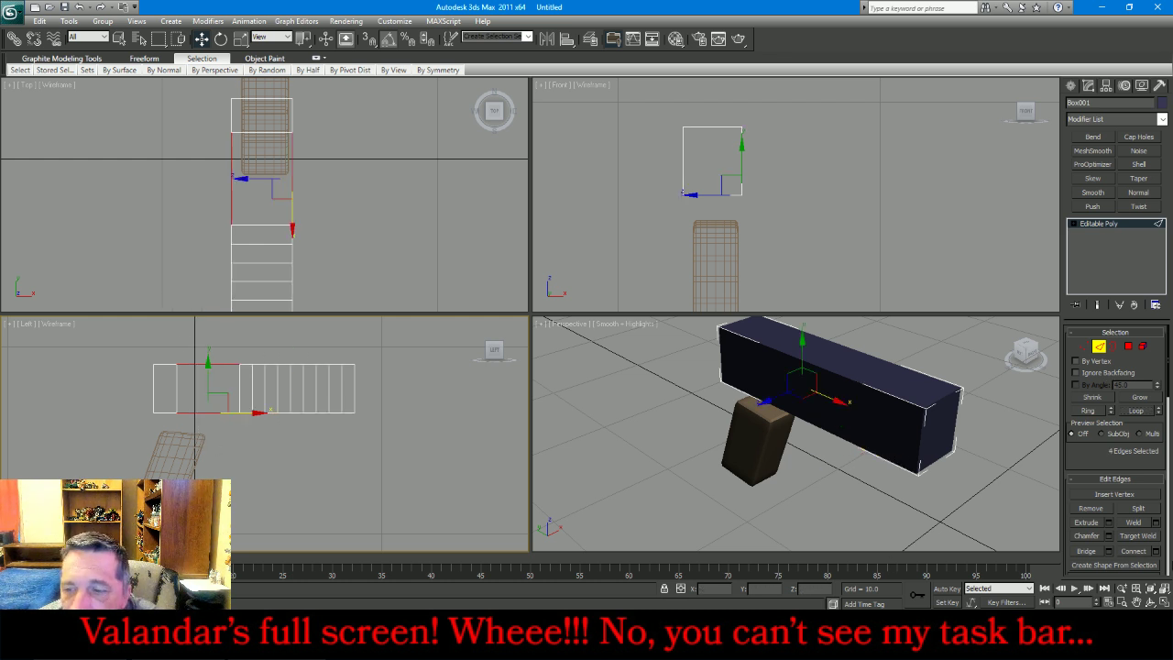
pyautogui.click(1134, 550)
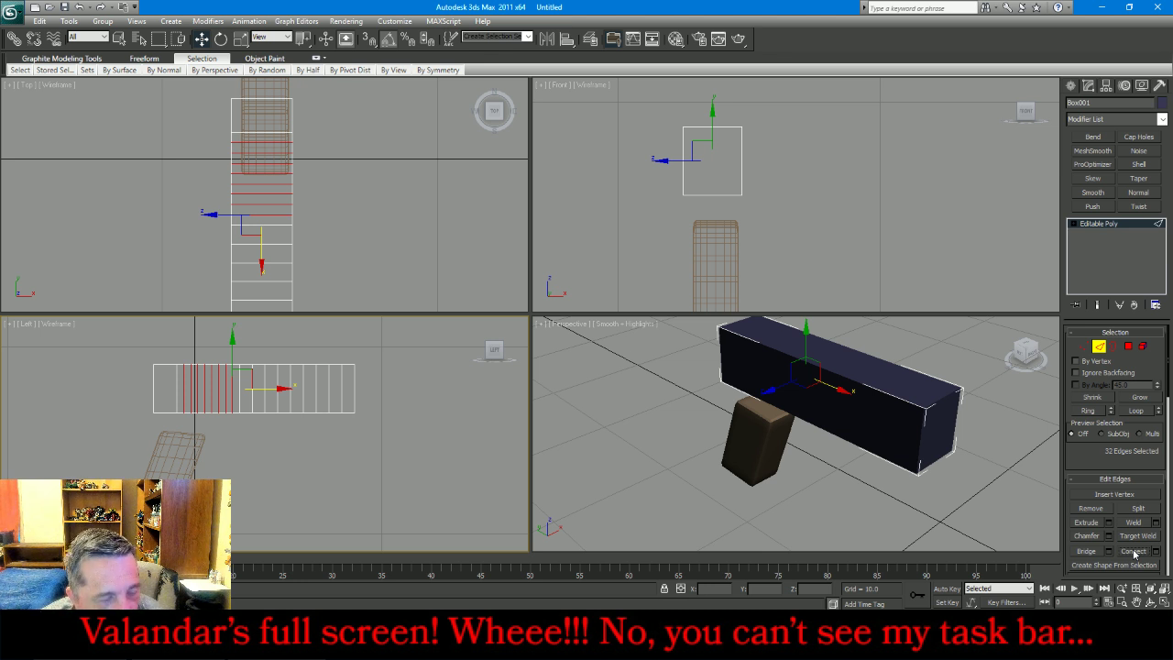
pyautogui.hotkey('ctrl', 'z')
pyautogui.click(1158, 550)
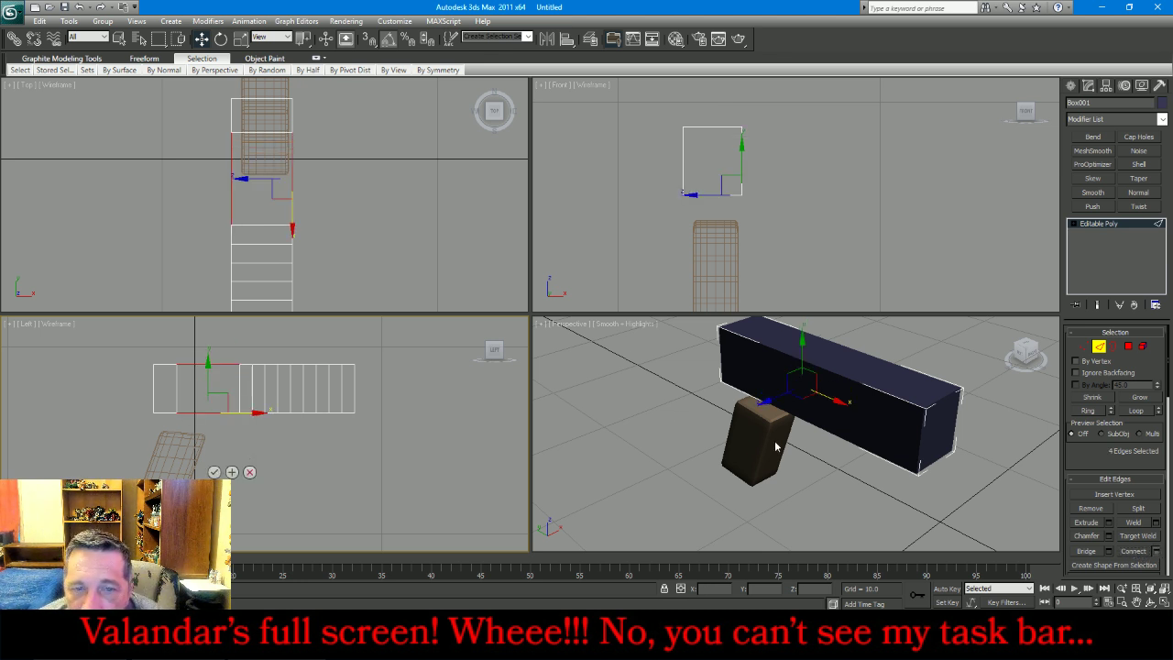
pyautogui.moveTo(216, 421); pyautogui.dragTo(130, 441)
pyautogui.click(214, 472)
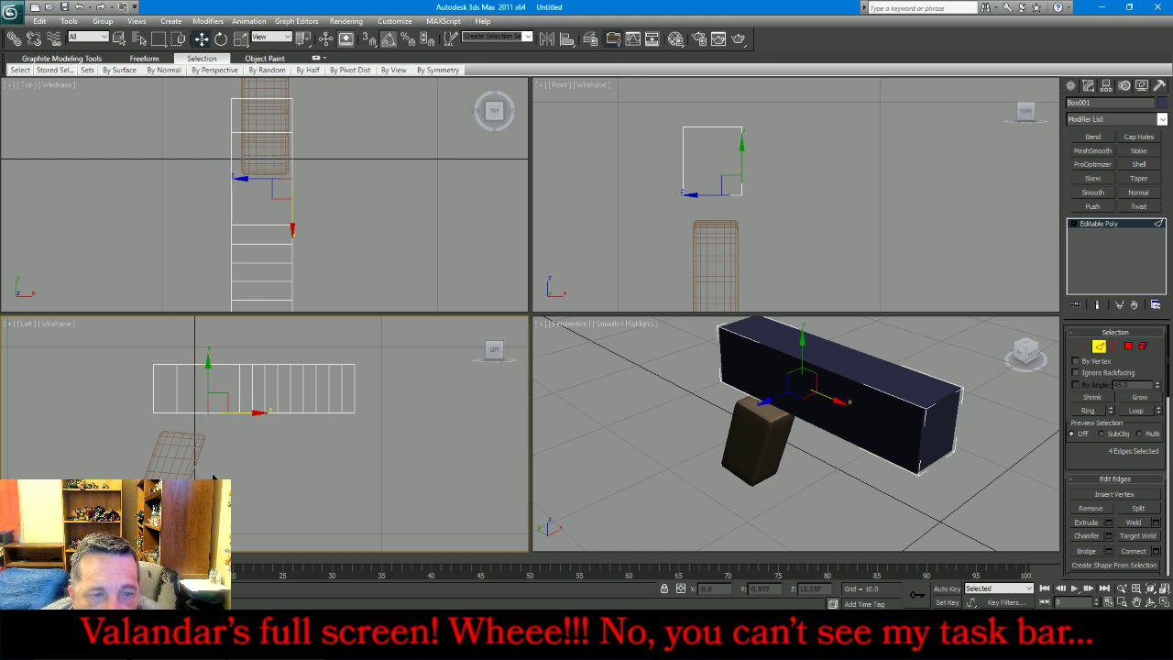
# Select all lengthwise corner edges of the segmented front section and chamfer them by 0.51
pyautogui.moveTo(226, 349); pyautogui.dragTo(241, 444)
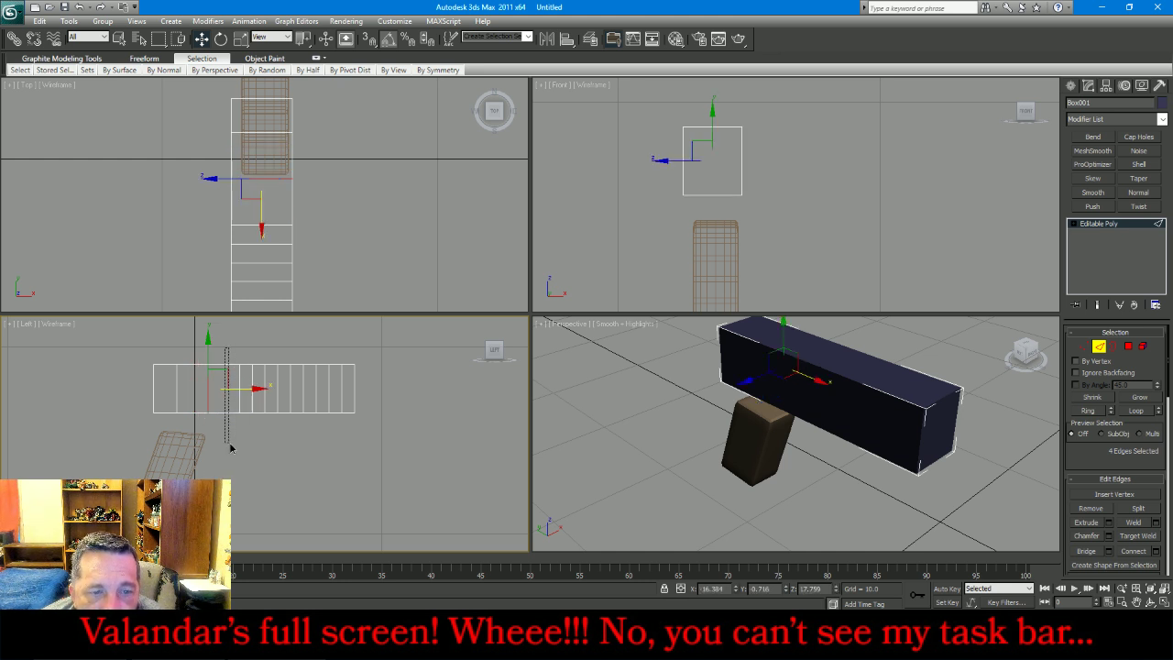
pyautogui.click(1139, 410)
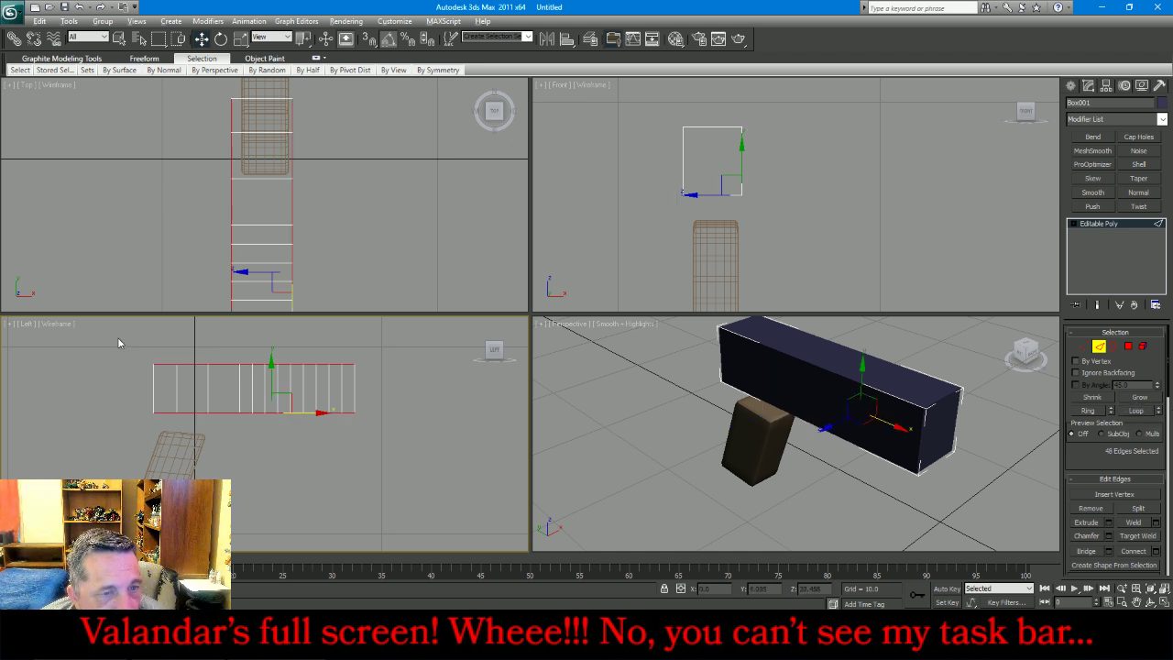
pyautogui.moveTo(130, 340); pyautogui.dragTo(213, 437)
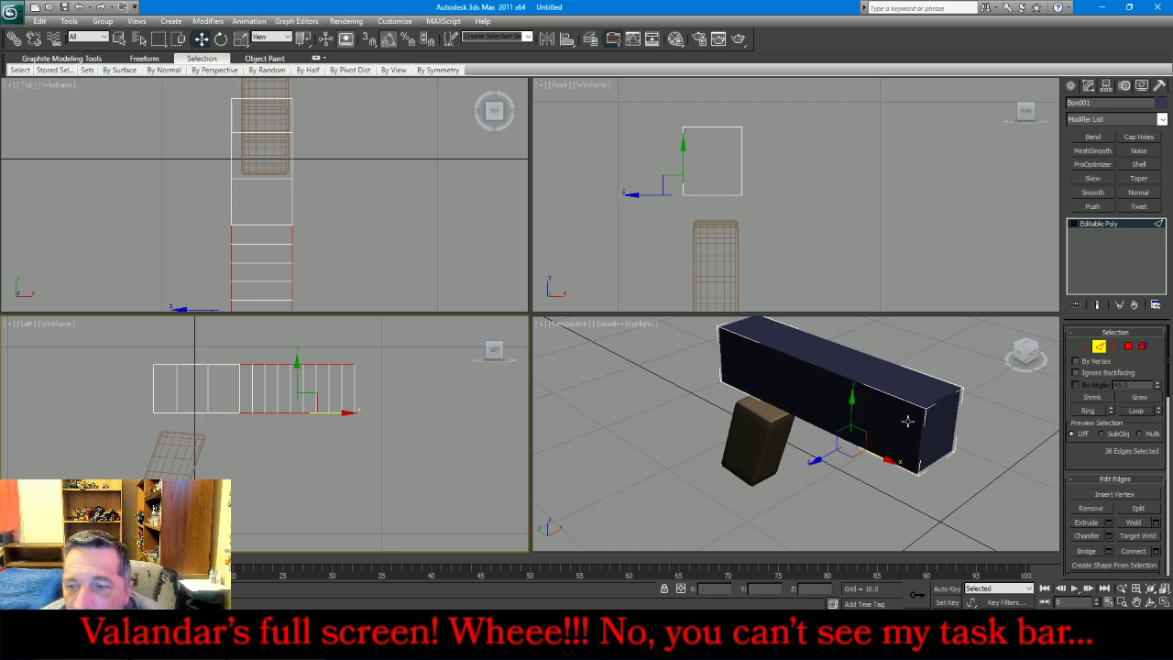
pyautogui.click(1109, 537)
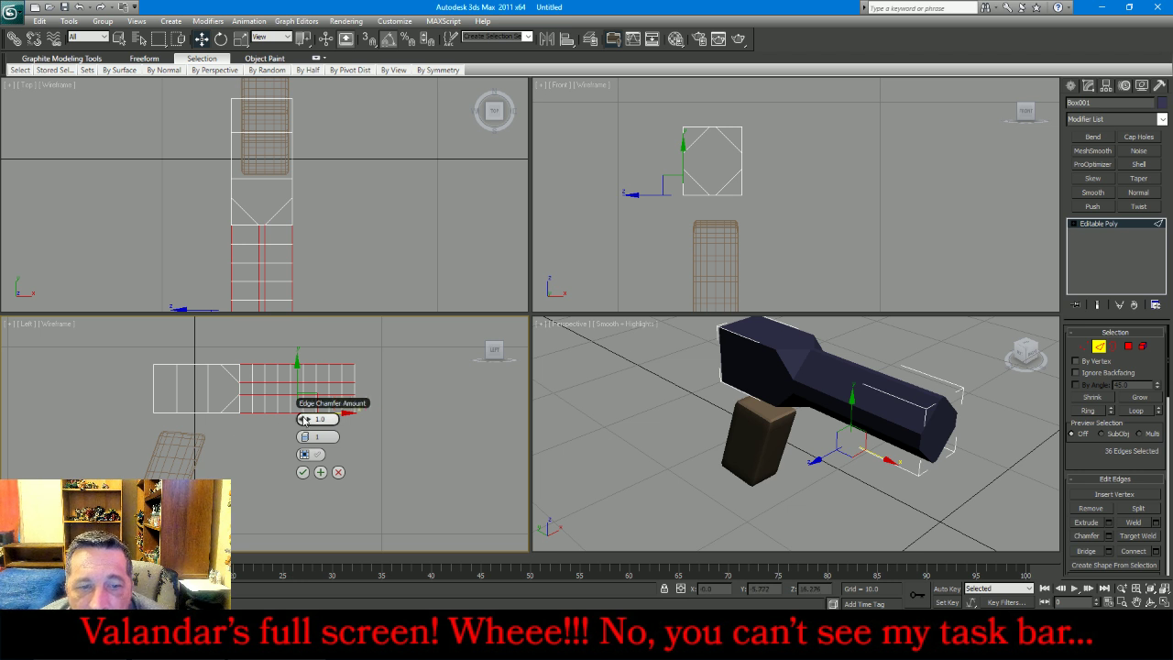
pyautogui.moveTo(304, 419); pyautogui.dragTo(291, 419)
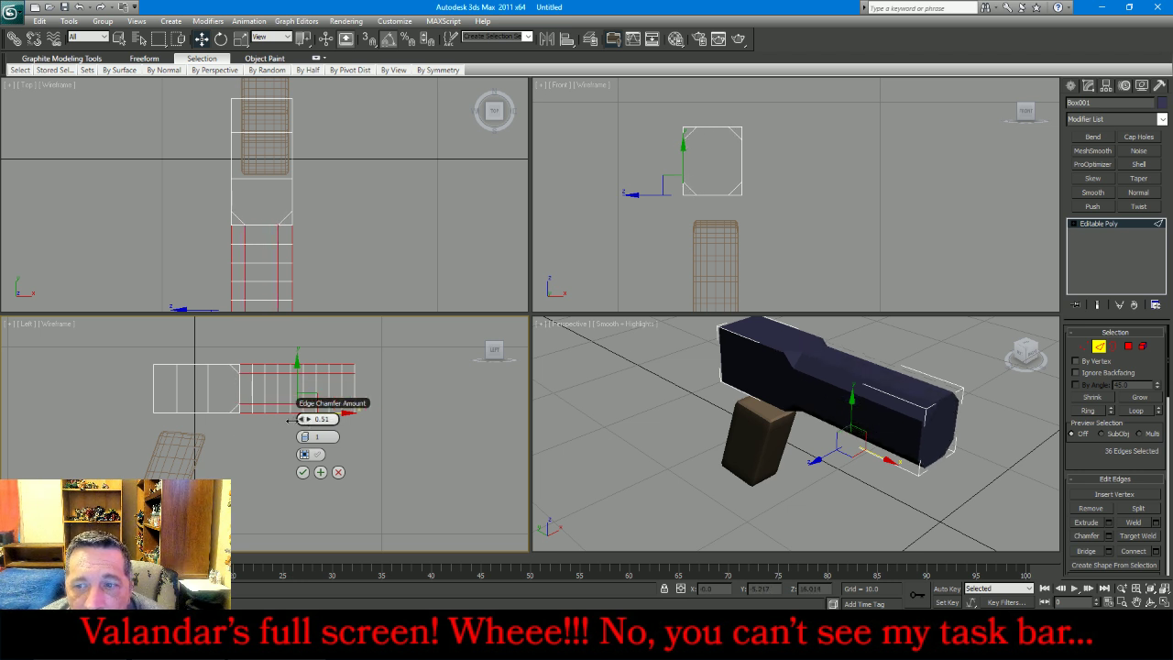
pyautogui.click(302, 472)
# Move the four corner vertices behind the chamfered section backward until they coincide with the middle loop's vertices
pyautogui.click(1085, 347)
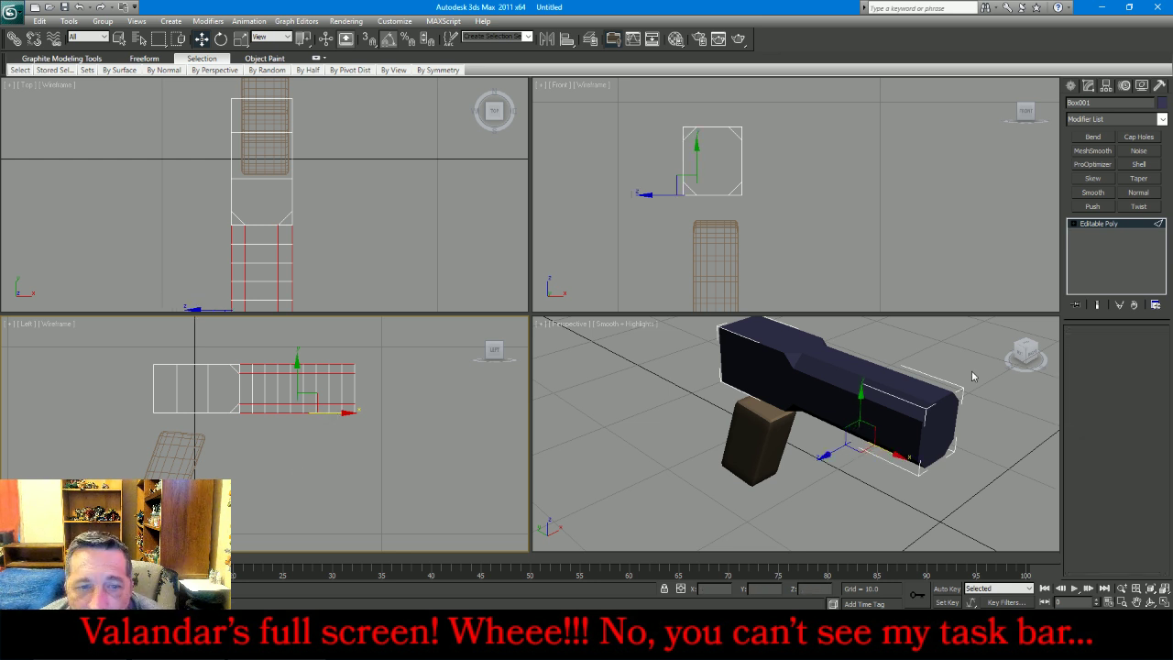
pyautogui.moveTo(220, 348); pyautogui.dragTo(233, 447)
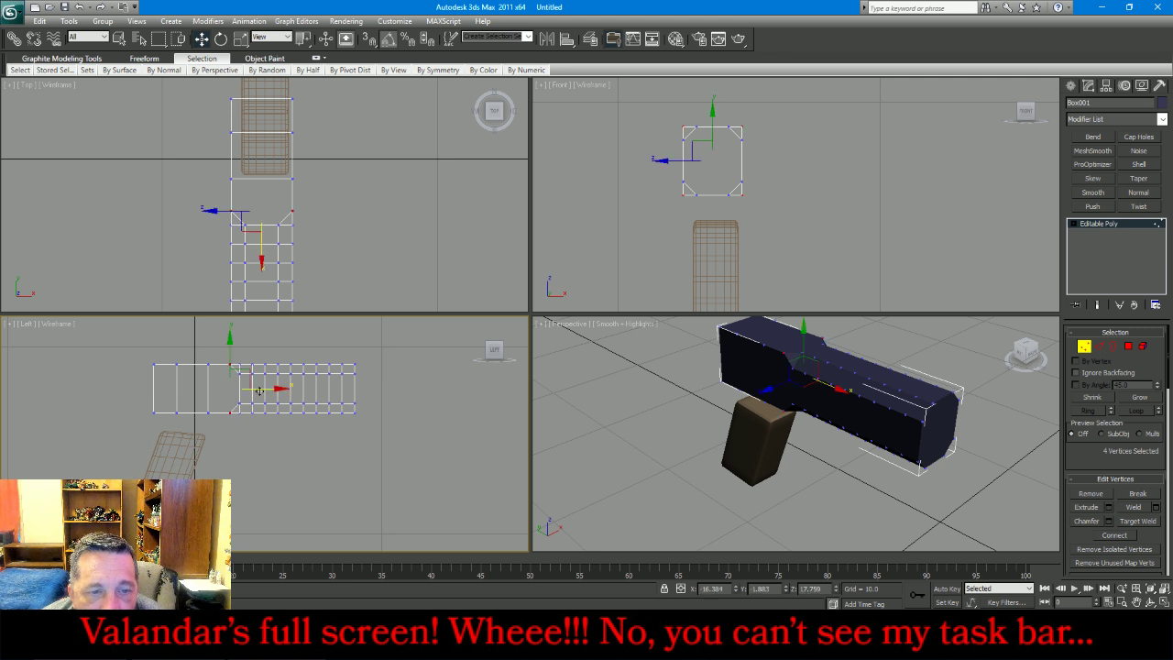
pyautogui.moveTo(240, 396); pyautogui.dragTo(210, 394)
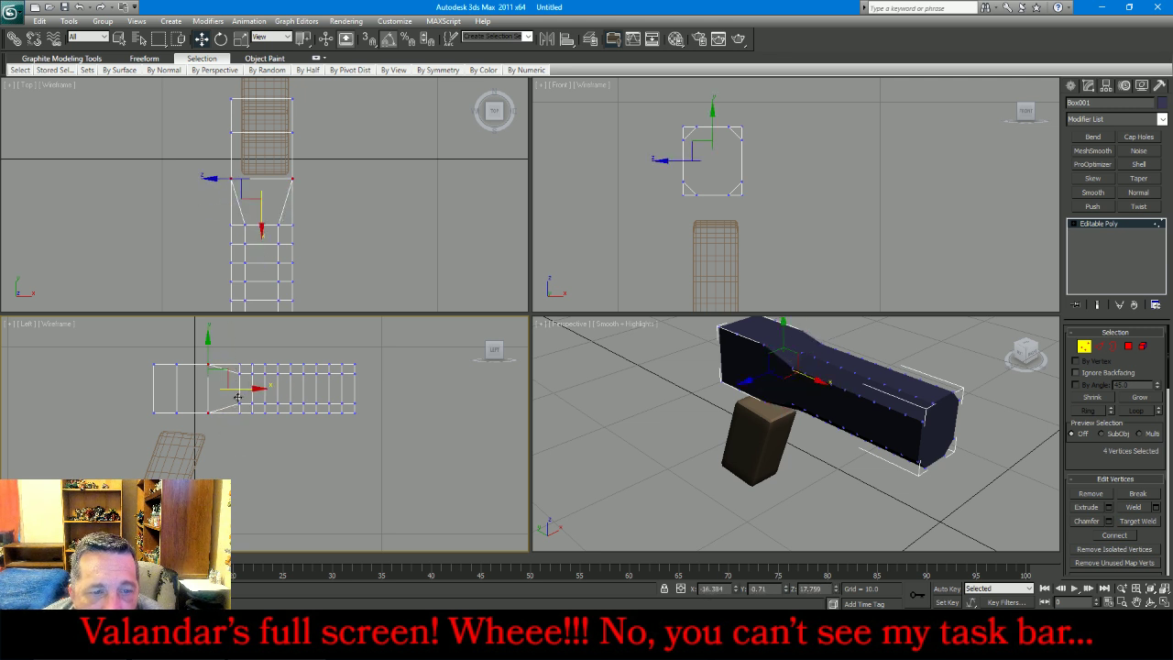
pyautogui.scroll(10, 203, 411)
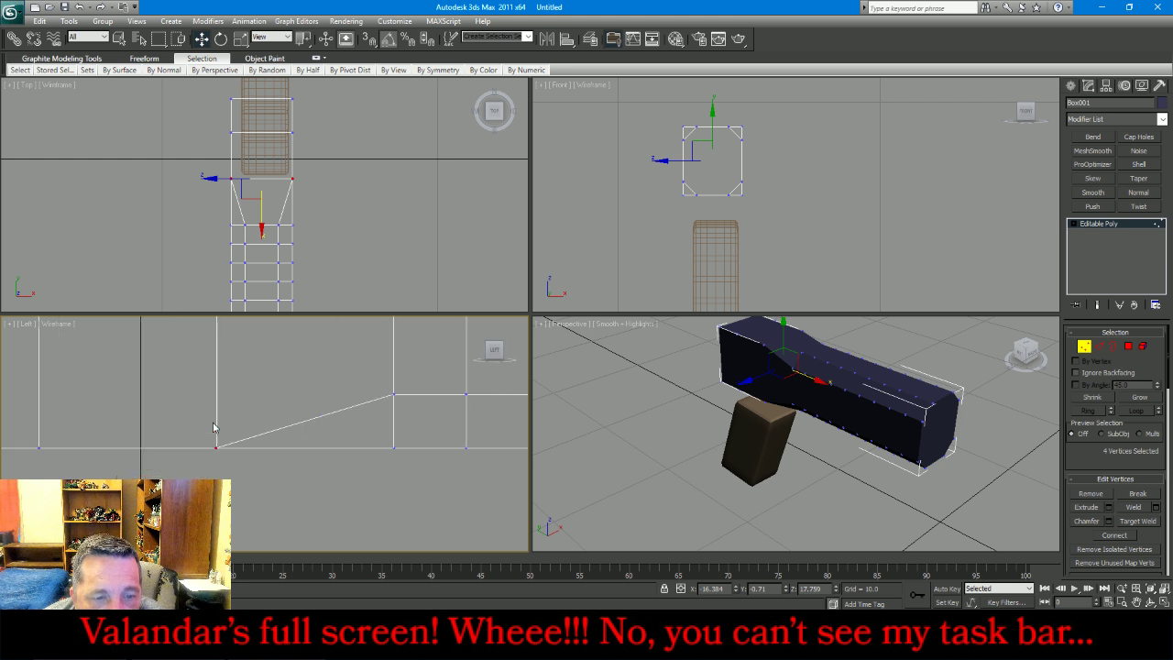
pyautogui.scroll(10, 200, 414)
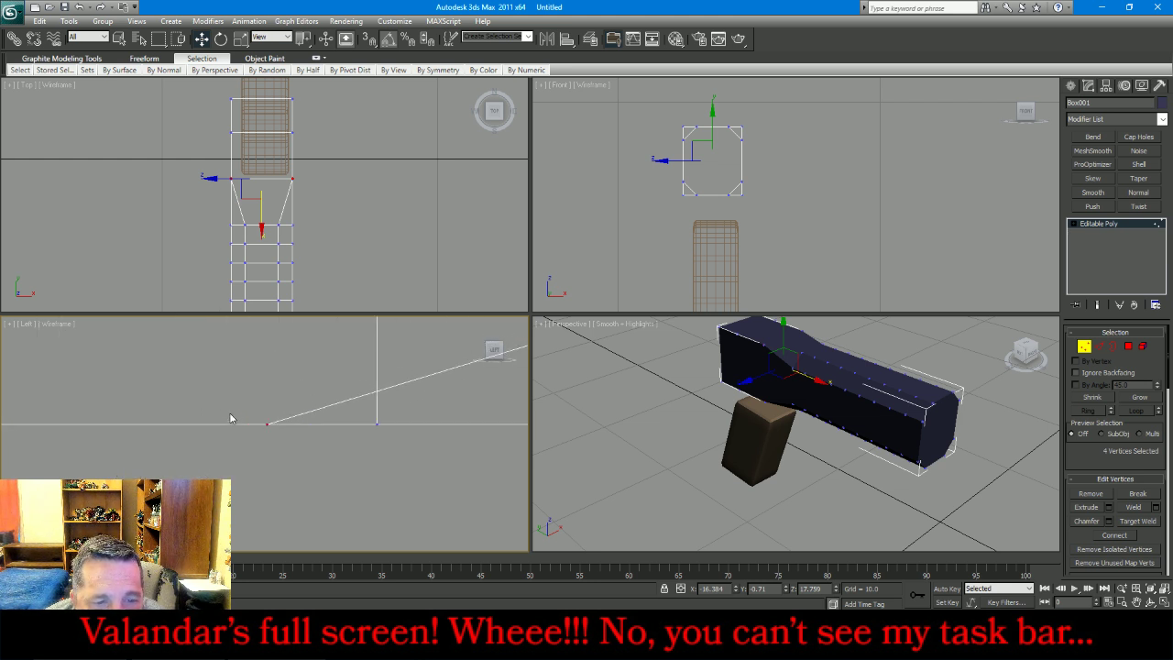
pyautogui.moveTo(282, 427); pyautogui.dragTo(431, 425)
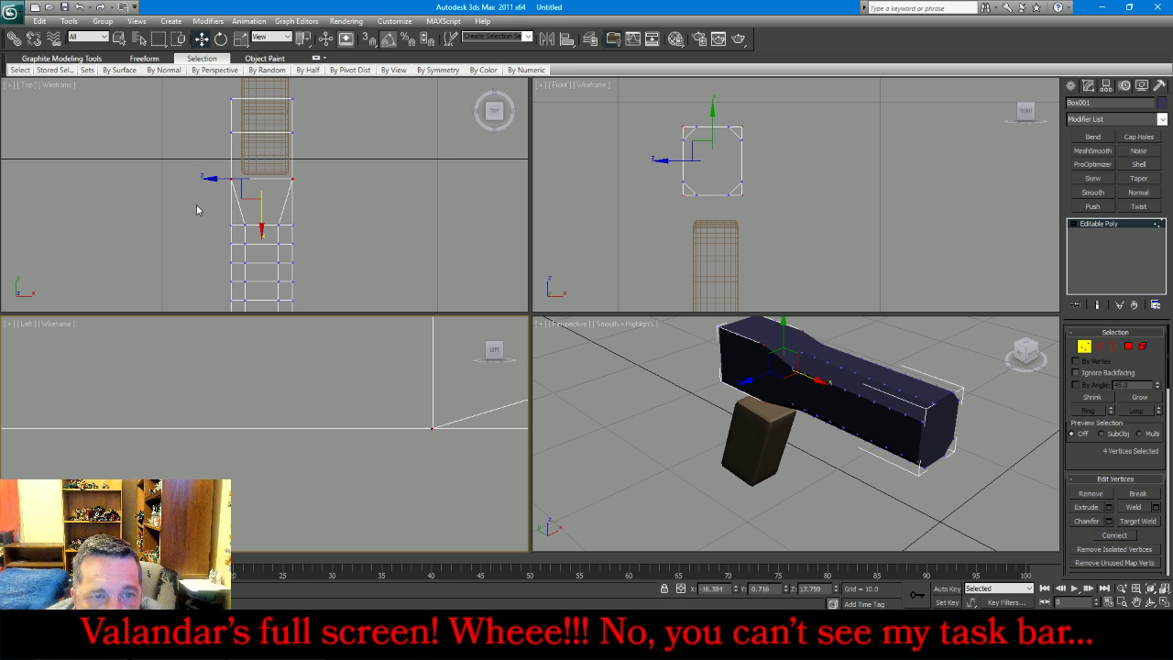
# Weld the four moved corner vertices to the overlapping vertices of the middle loop
pyautogui.rightClick(212, 173)
pyautogui.keyDown('ctrl'); pyautogui.moveTo(334, 192); pyautogui.dragTo(172, 157); pyautogui.keyUp('ctrl')
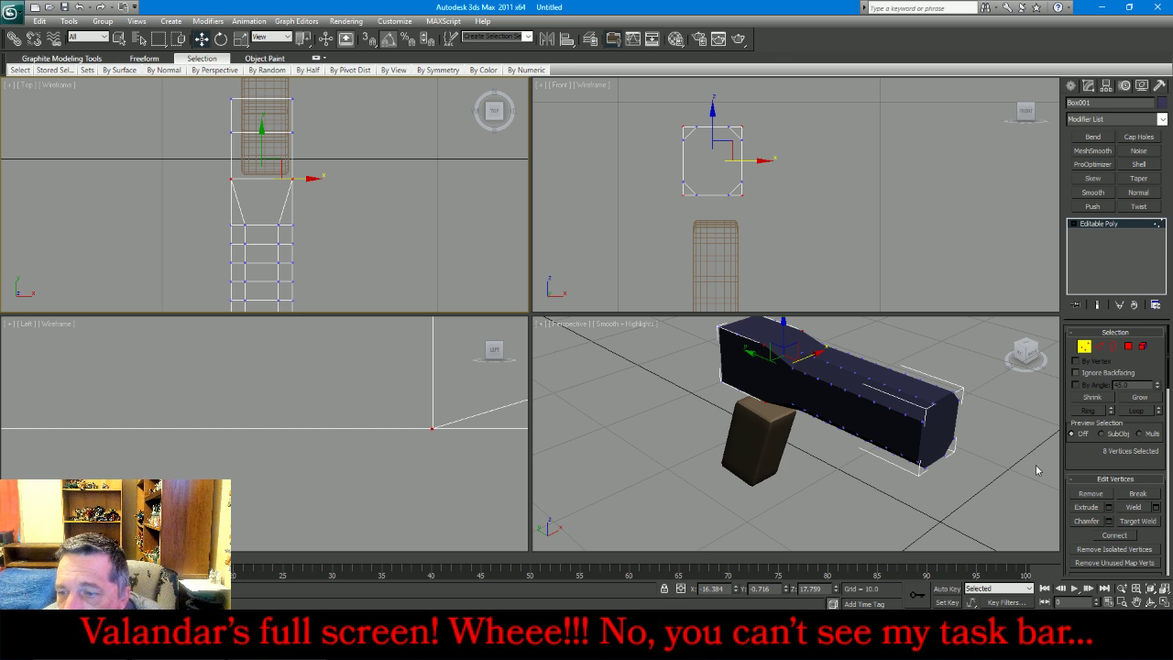
pyautogui.click(1132, 509)
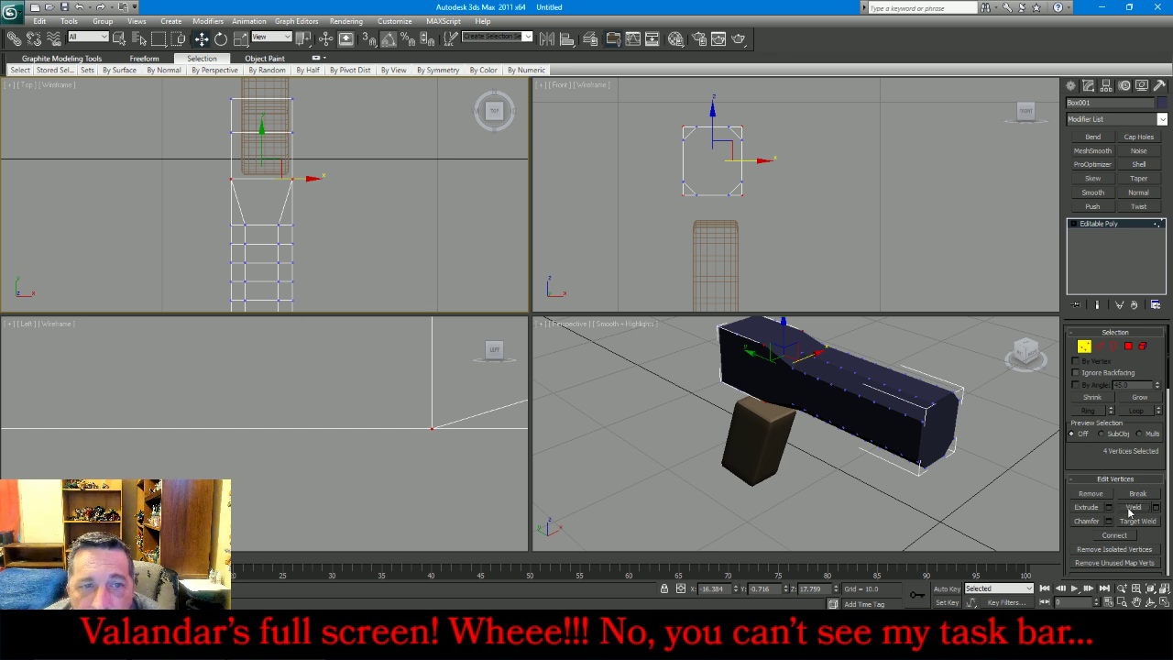
# Shift the four welded vertices slightly backward in the Left view to lengthen the taper toward the barrel
pyautogui.rightClick(366, 381)
pyautogui.scroll(-8, 350, 494)
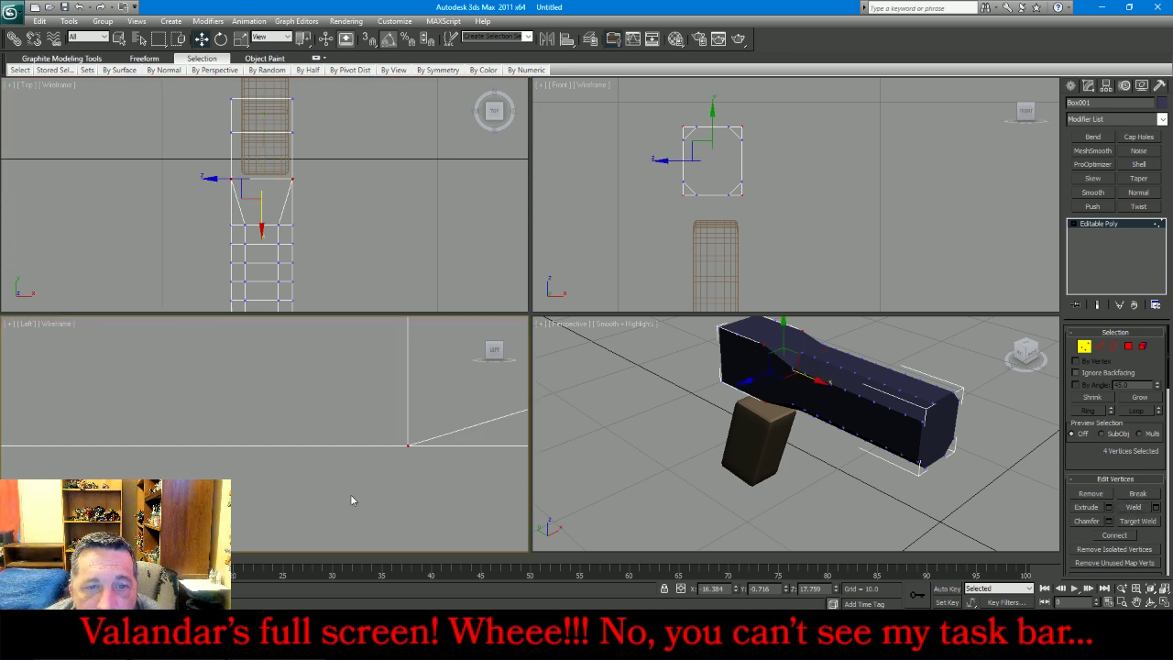
pyautogui.scroll(-4, 327, 459)
pyautogui.scroll(-5, 328, 464)
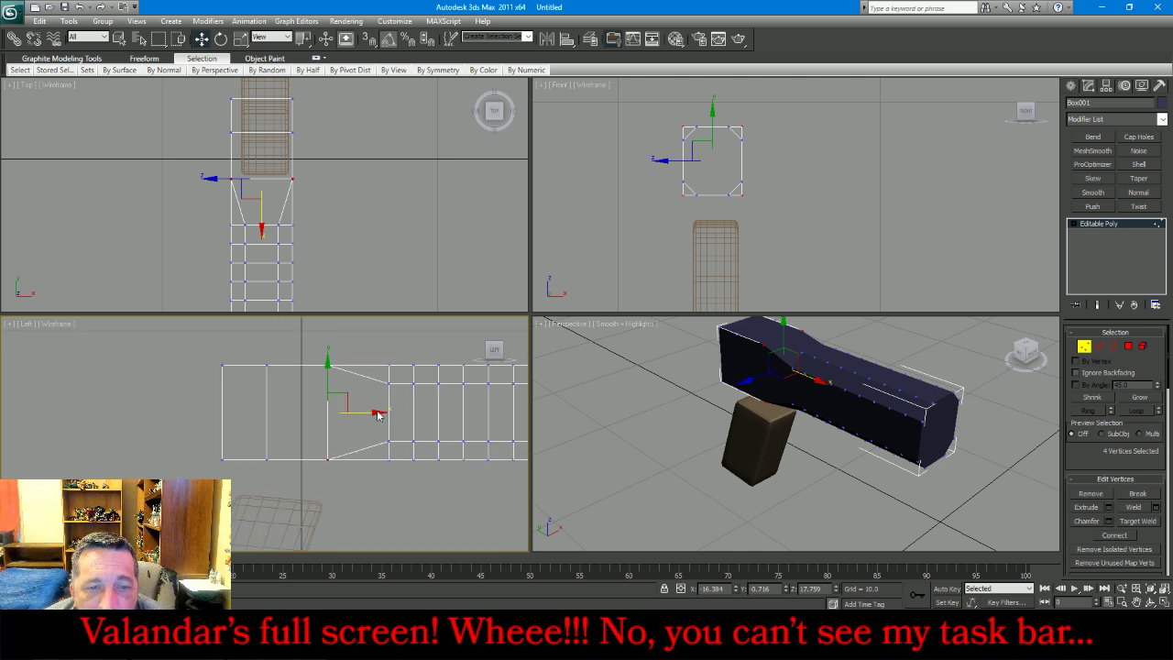
pyautogui.moveTo(366, 414); pyautogui.dragTo(339, 418)
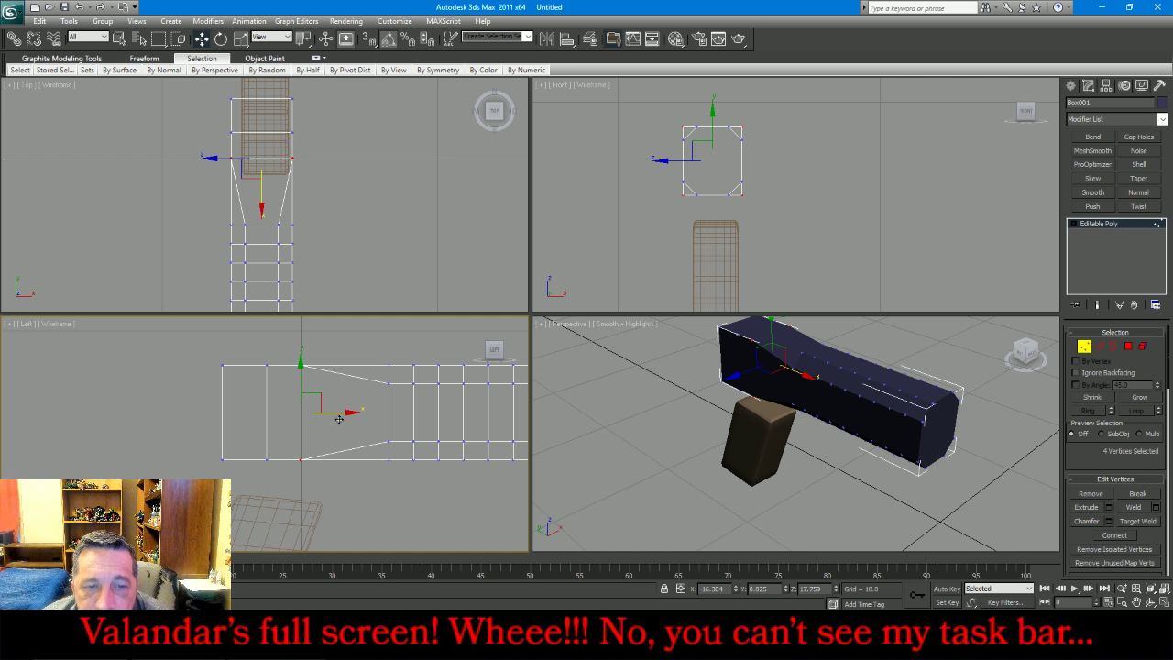
# Chamfer the upper and lower crosswise edges of the body's rear end by 0.843, and return to vertex editing
pyautogui.click(1098, 345)
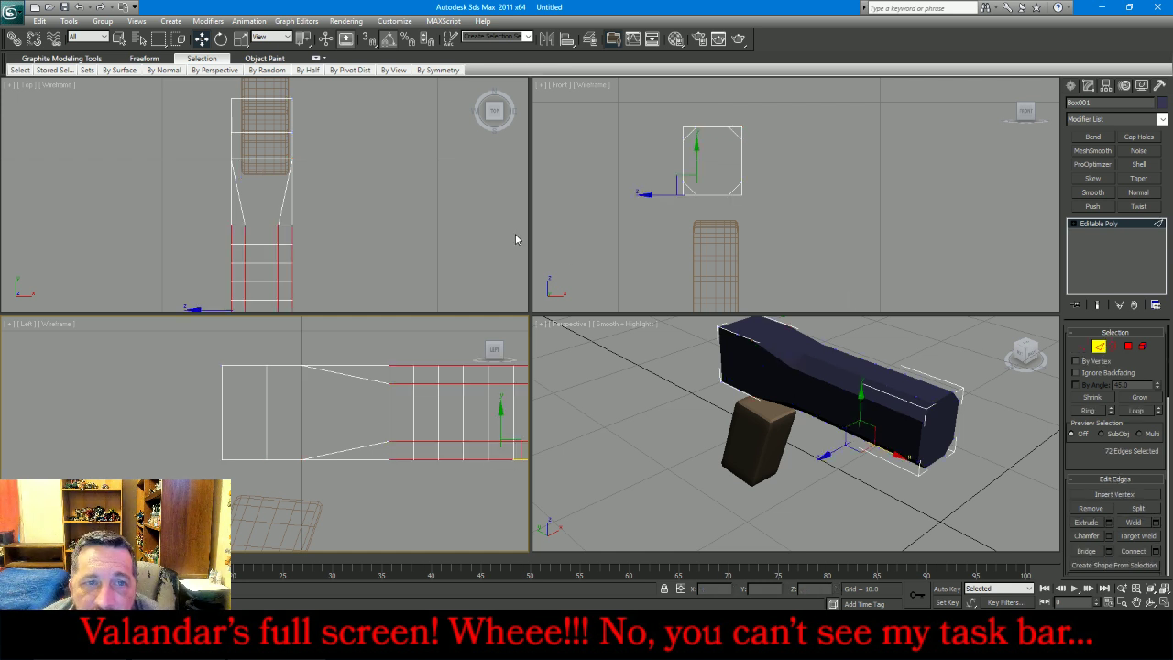
pyautogui.click(273, 122)
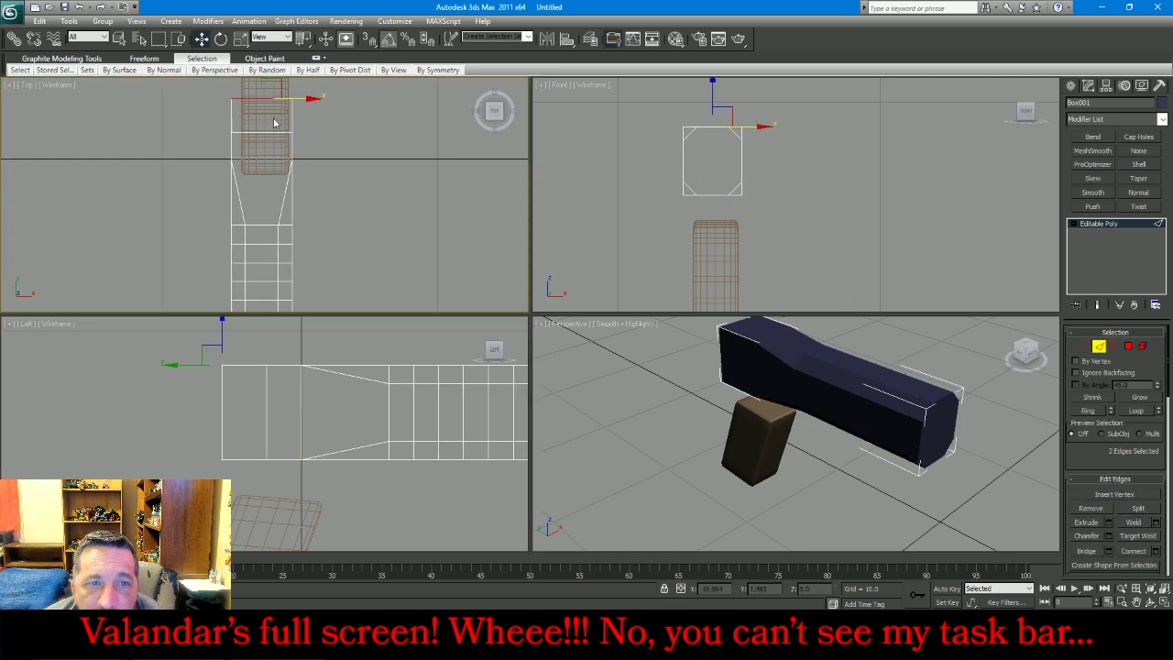
pyautogui.click(1109, 535)
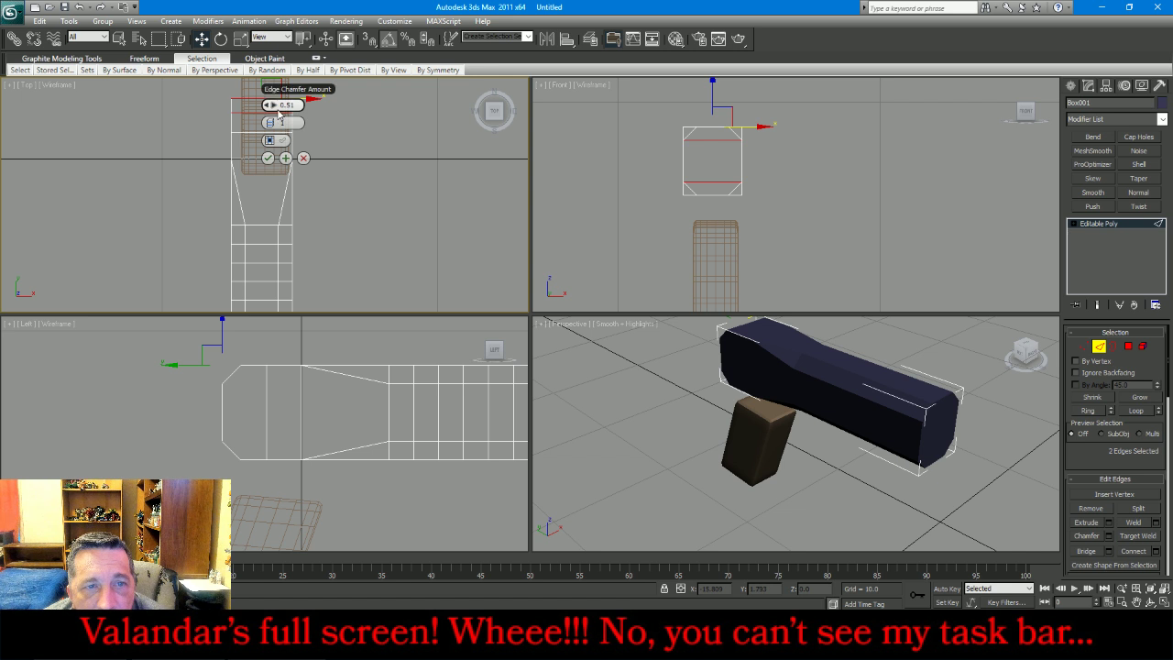
pyautogui.moveTo(272, 107); pyautogui.dragTo(274, 104)
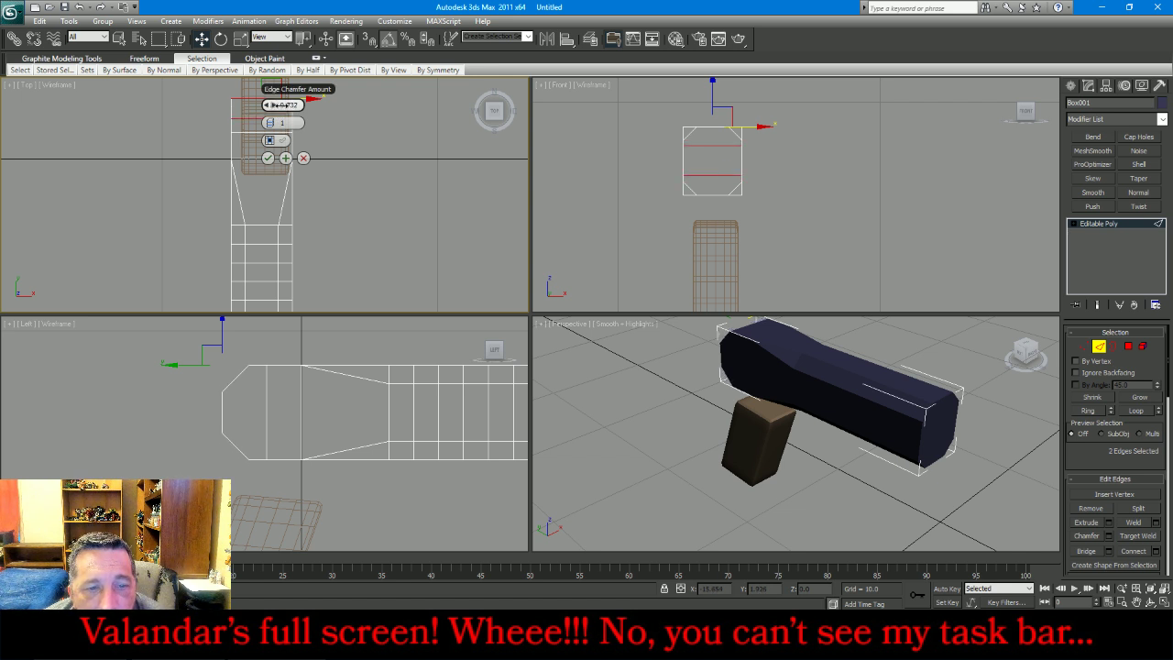
pyautogui.moveTo(274, 105); pyautogui.dragTo(274, 108)
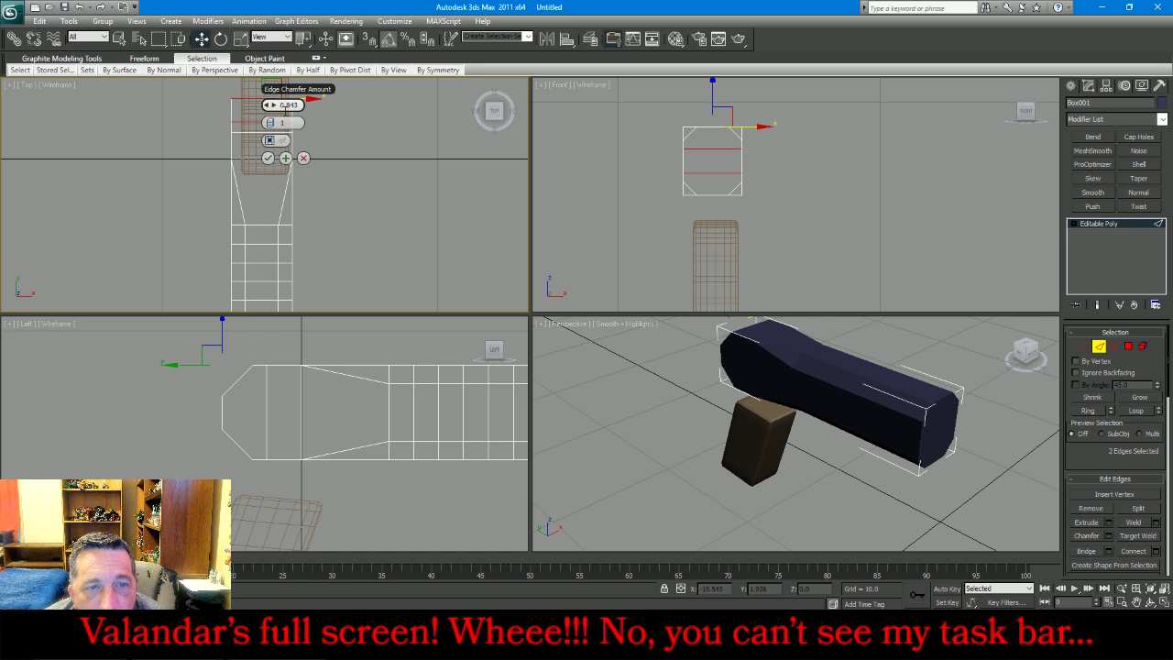
pyautogui.click(267, 157)
pyautogui.press('1')
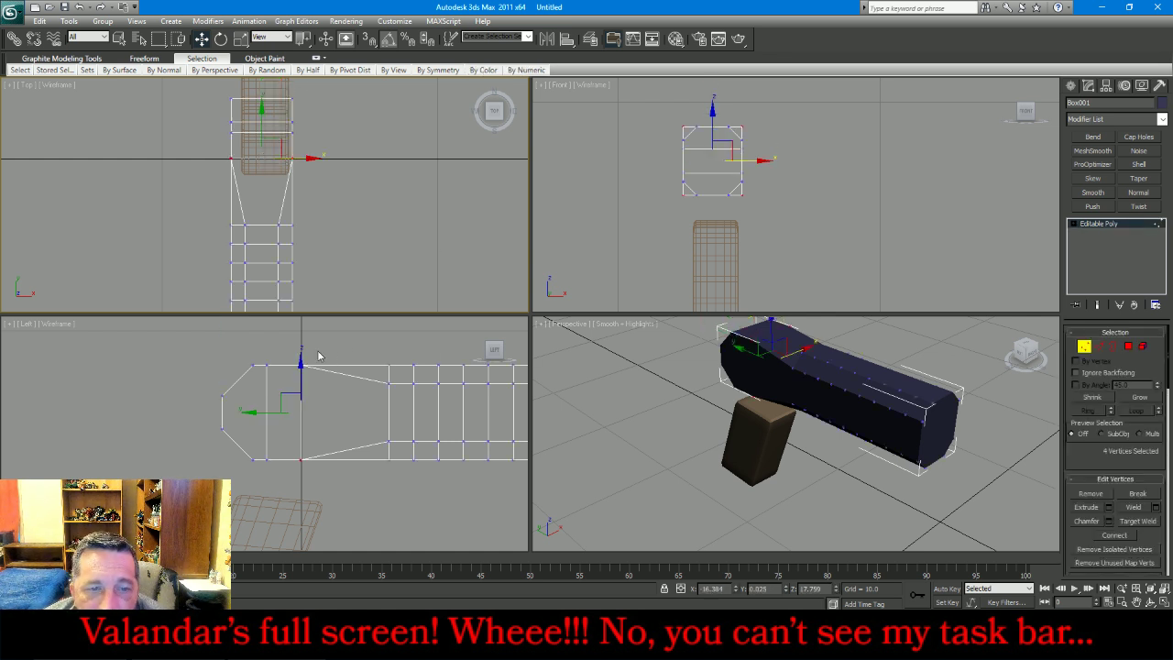
# Move the four vertices of the rear section's crosswise loop about 0.15 toward the barrel in the Left view
pyautogui.moveTo(287, 352); pyautogui.dragTo(260, 470)
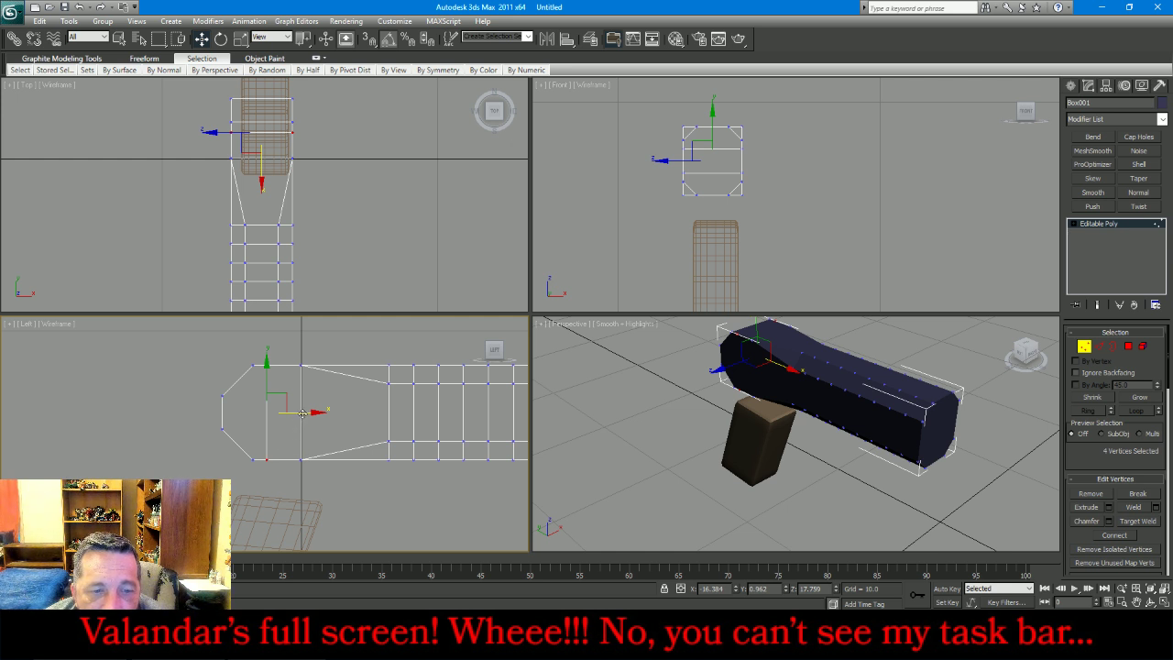
pyautogui.moveTo(302, 413); pyautogui.dragTo(306, 414)
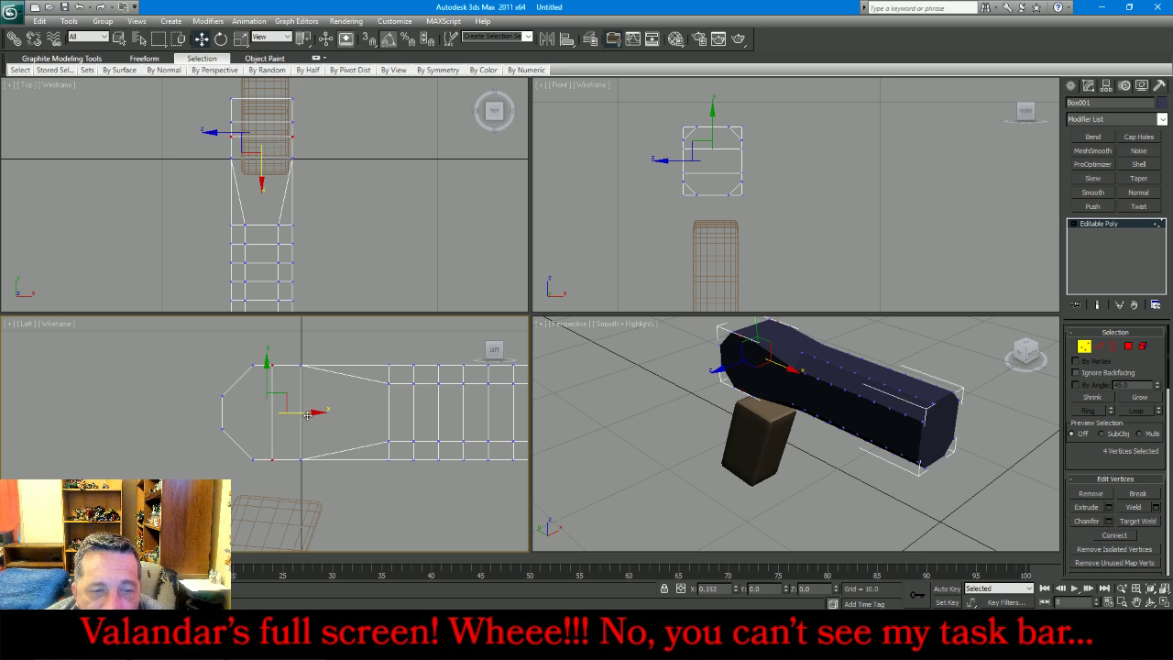
pyautogui.click(173, 365)
pyautogui.scroll(-2, 173, 366)
pyautogui.scroll(-3, 173, 365)
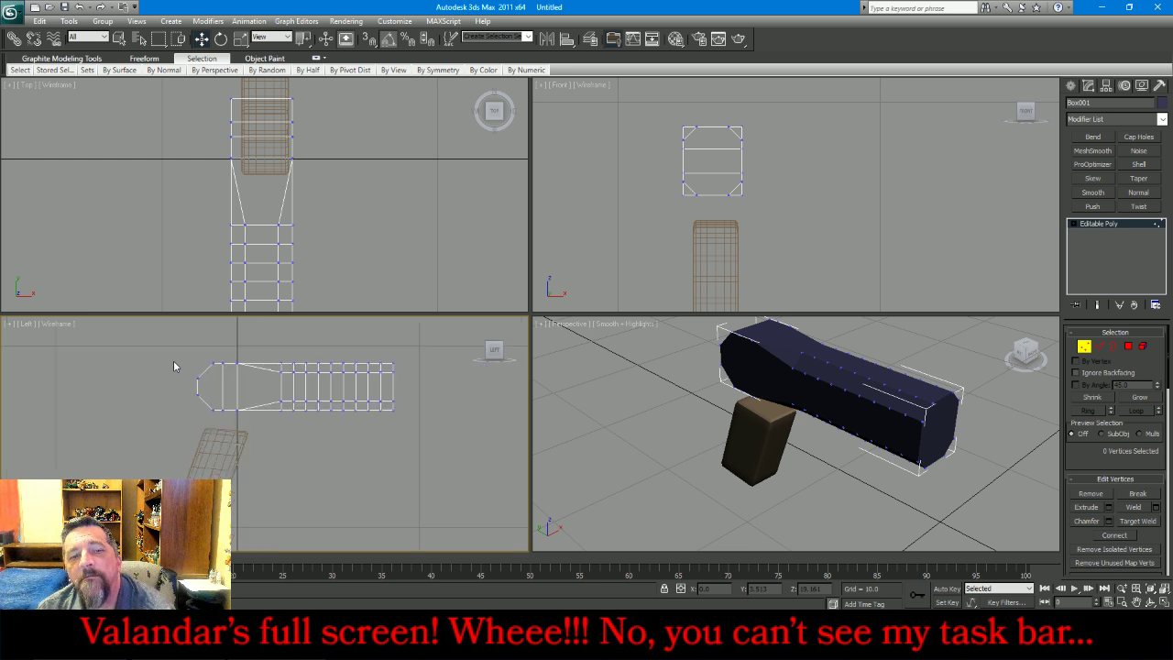
pyautogui.scroll(2, 173, 365)
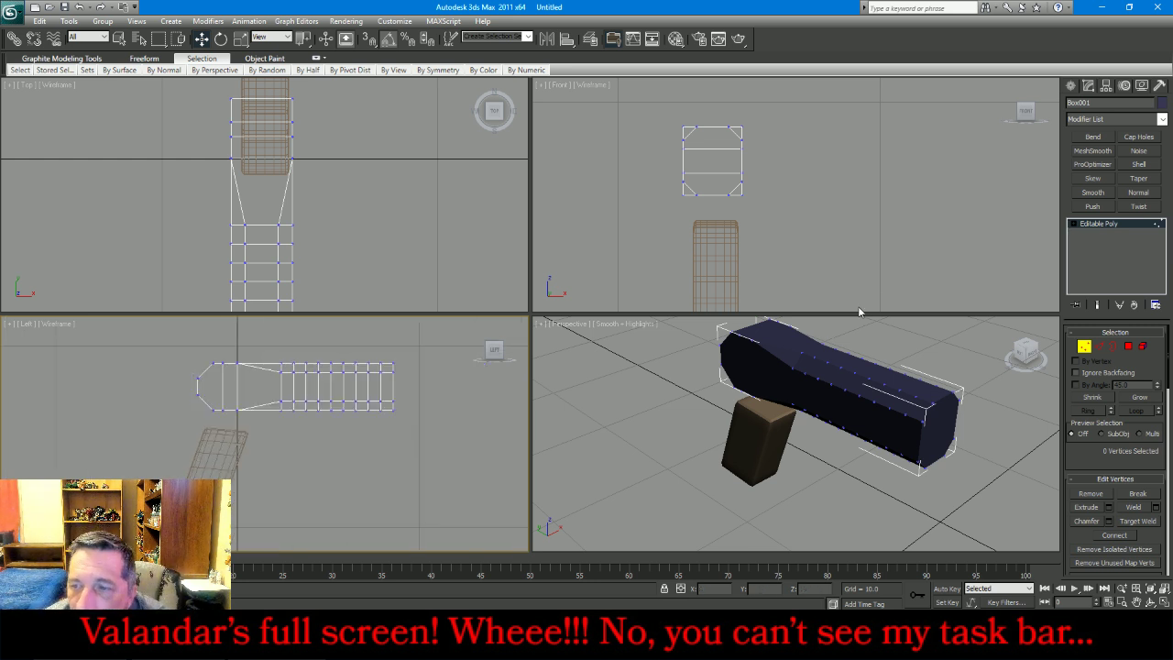
# Chamfer the 14 outline edges on both sides of the body's rear section by 0.01, up to the start of the taper
pyautogui.click(1099, 345)
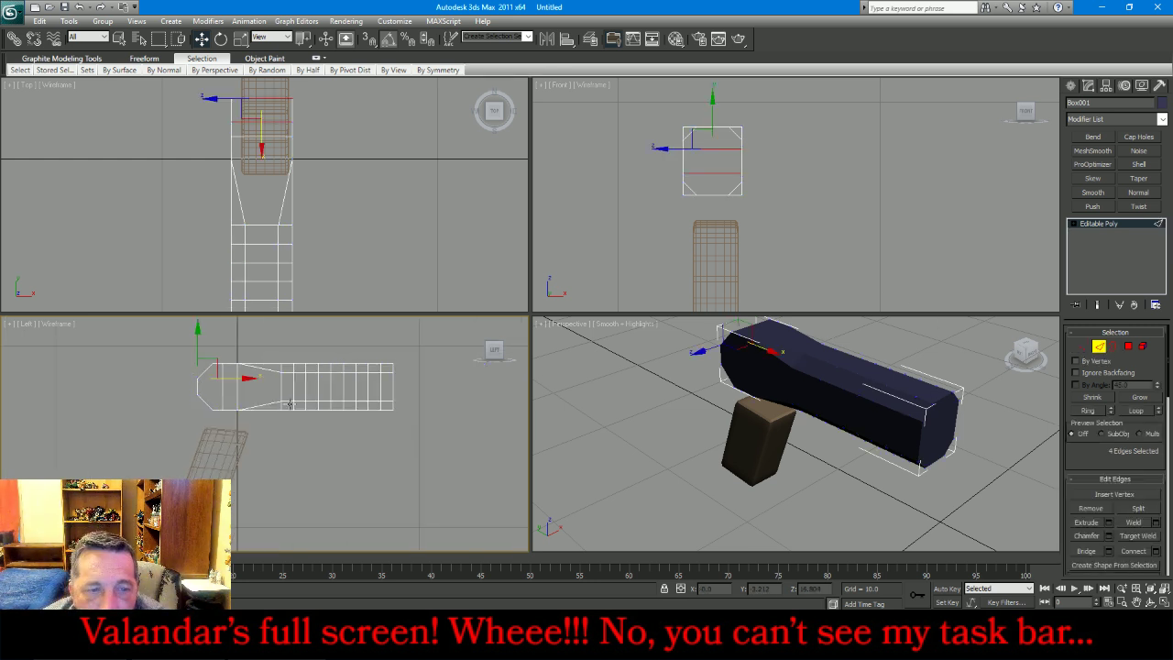
pyautogui.click(151, 385)
pyautogui.scroll(4, 215, 394)
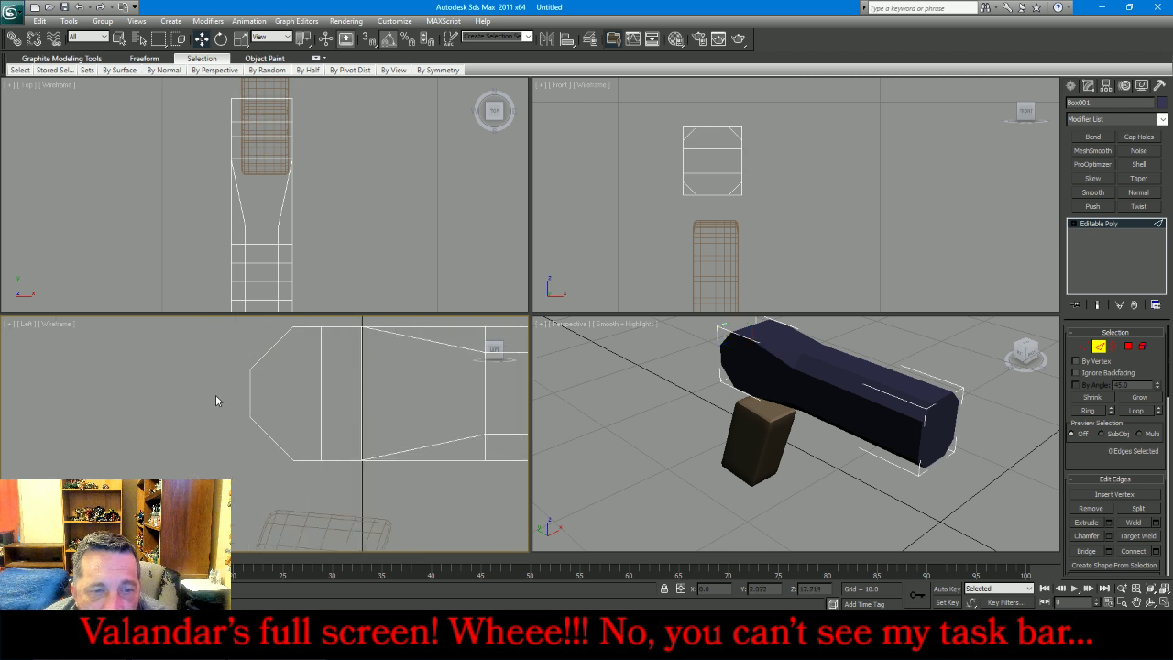
pyautogui.moveTo(261, 394); pyautogui.dragTo(293, 403)
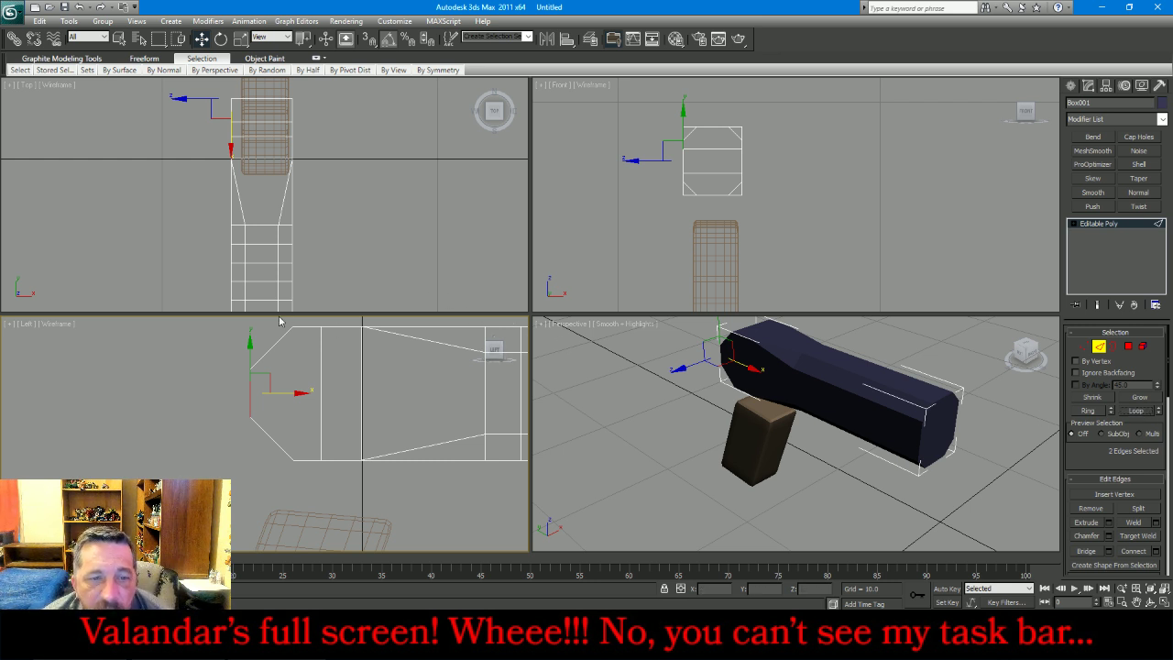
pyautogui.moveTo(270, 376); pyautogui.dragTo(272, 471)
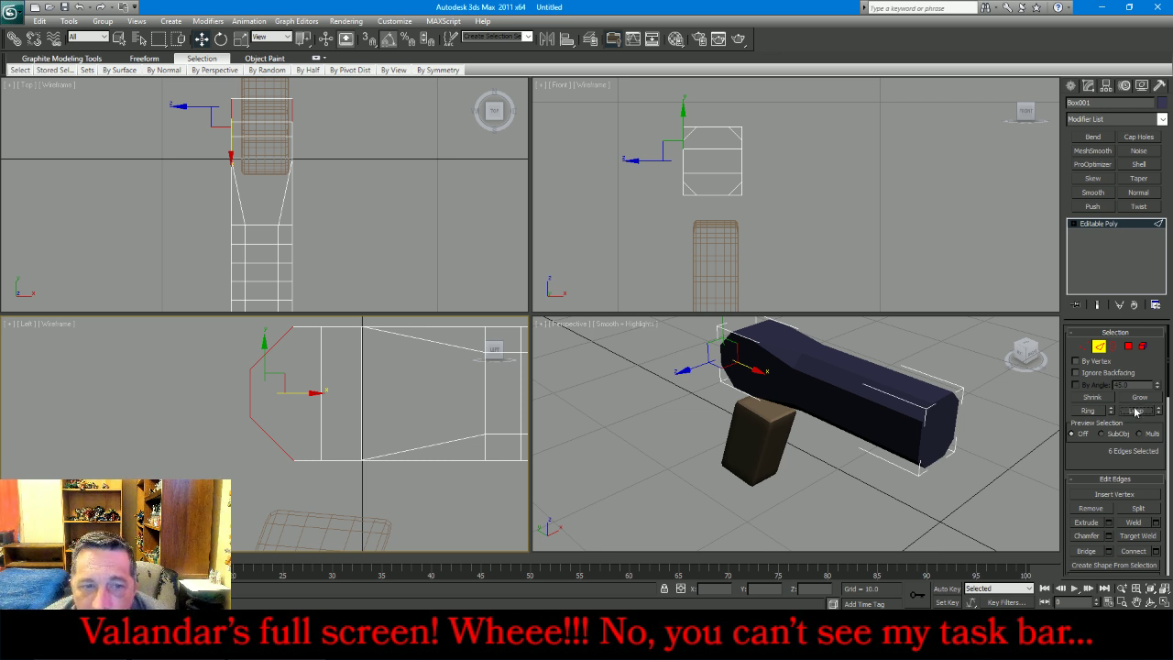
pyautogui.moveTo(304, 324); pyautogui.dragTo(313, 484)
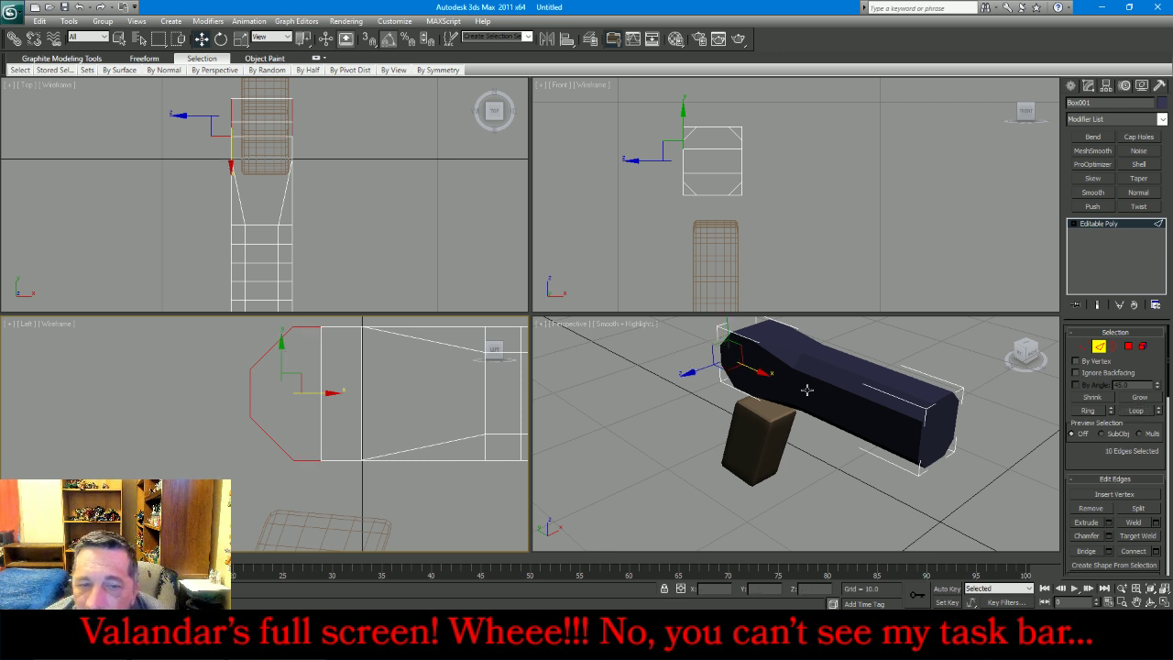
pyautogui.click(1134, 415)
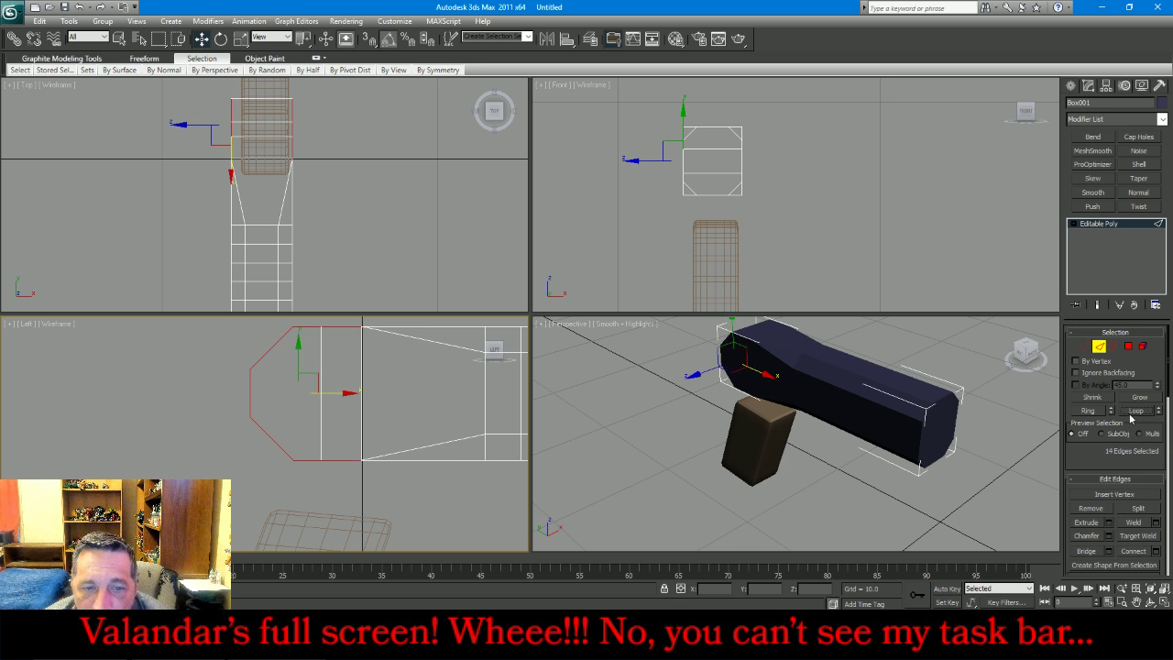
pyautogui.click(1109, 535)
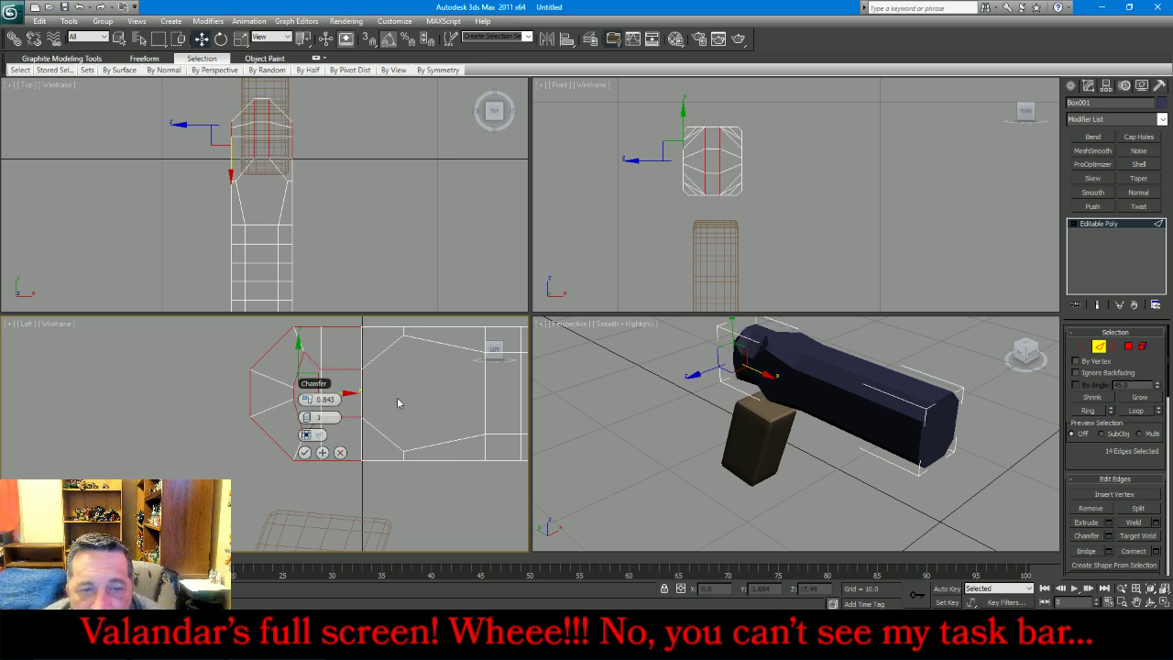
pyautogui.doubleClick(331, 400)
pyautogui.write('.0')
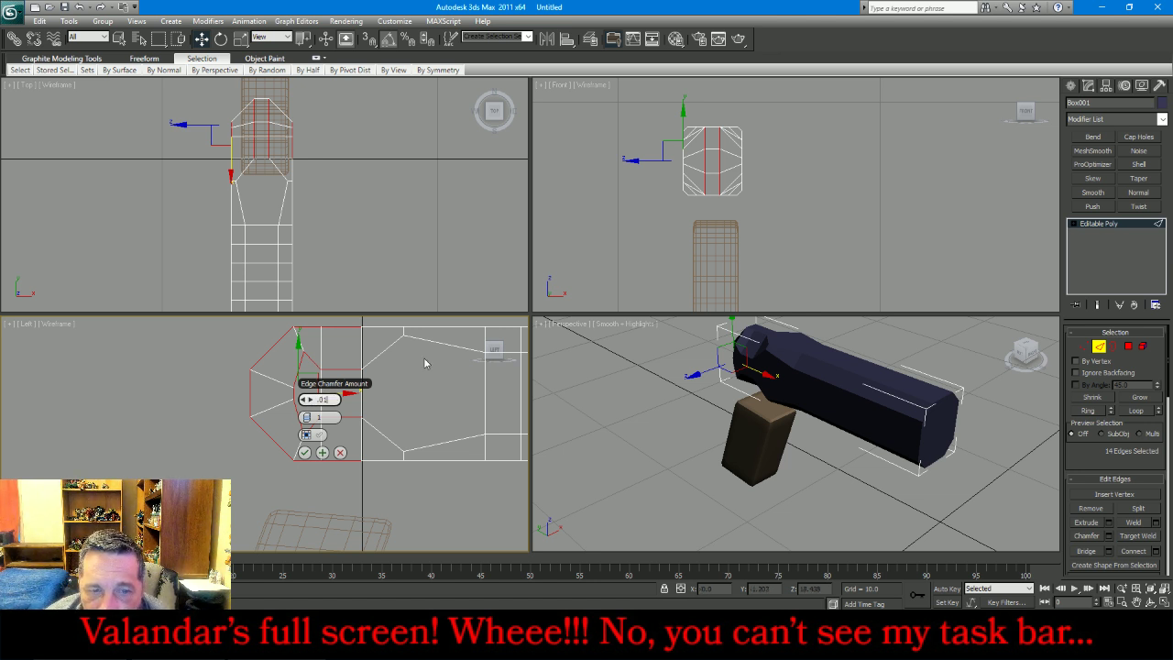
pyautogui.write('1')
pyautogui.press('Return')
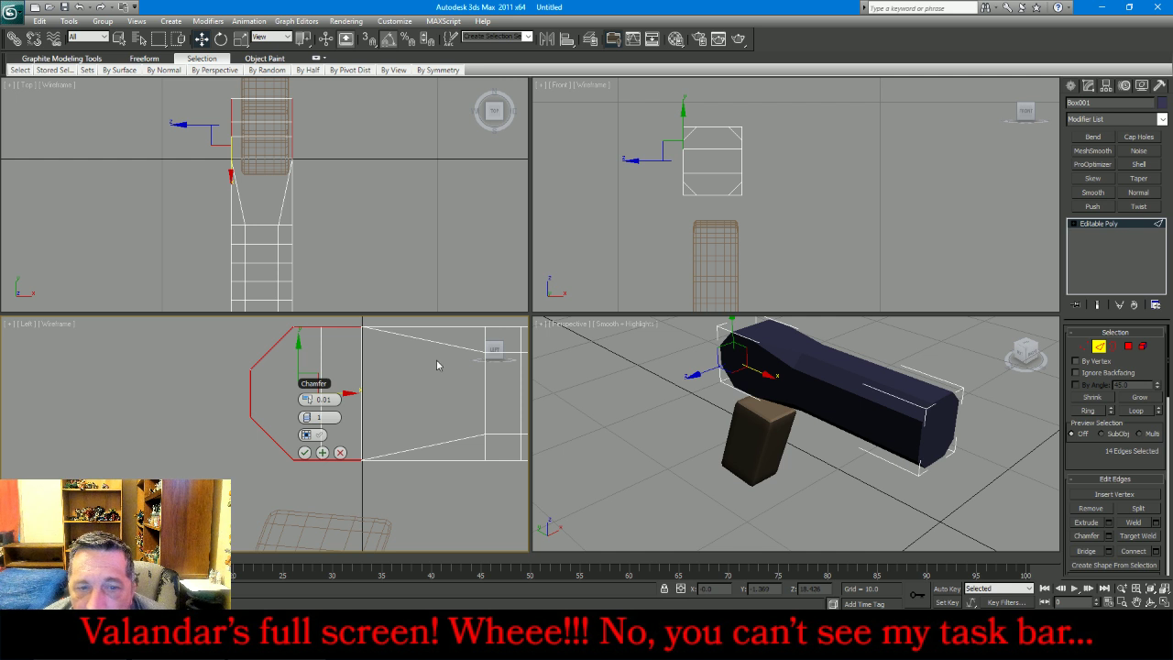
pyautogui.click(306, 452)
pyautogui.click(198, 403)
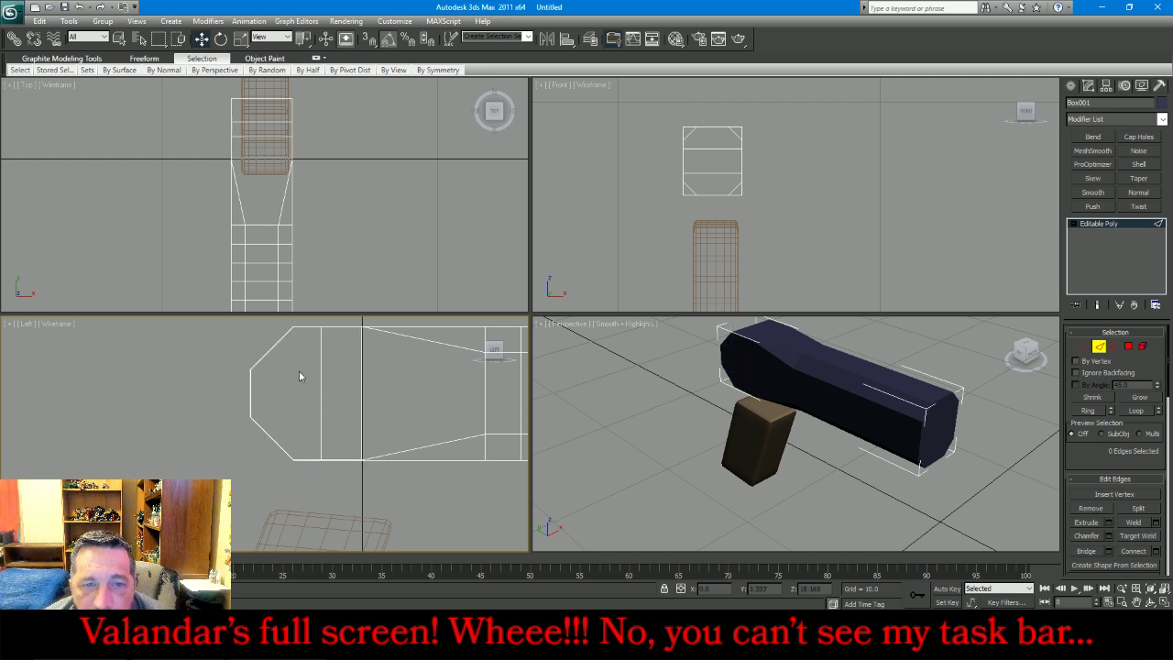
# Weld the doubled chamfer vertices at the upper corner where the rear section meets the taper, merging the inner and outer pairs separately
pyautogui.scroll(4, 364, 326)
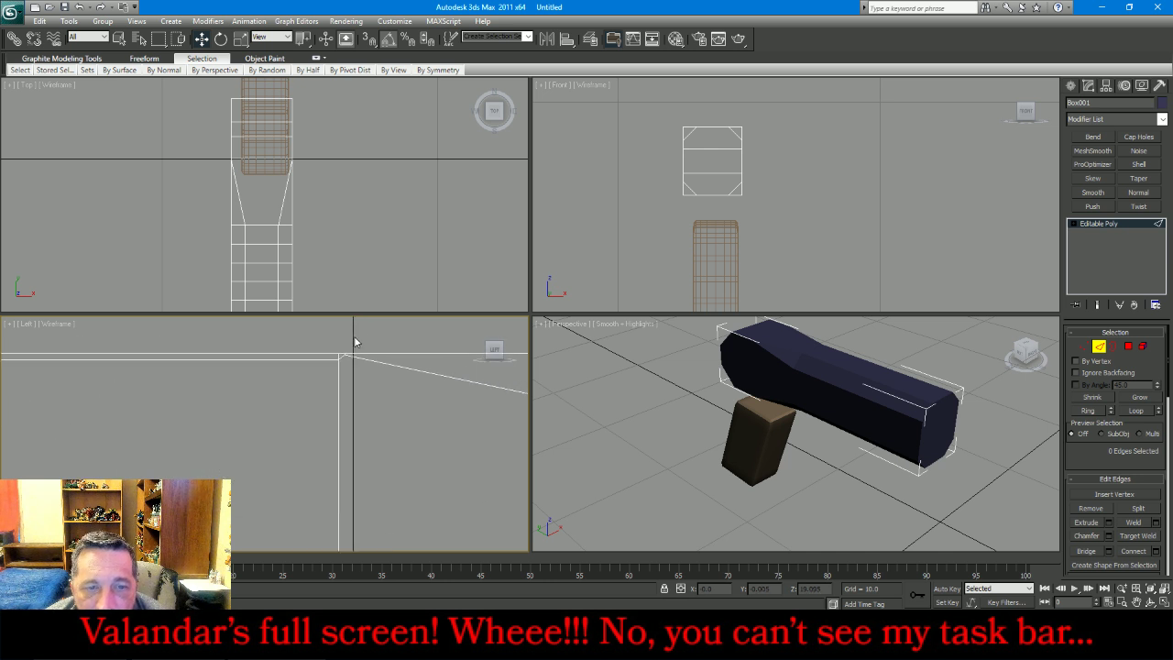
pyautogui.click(1084, 346)
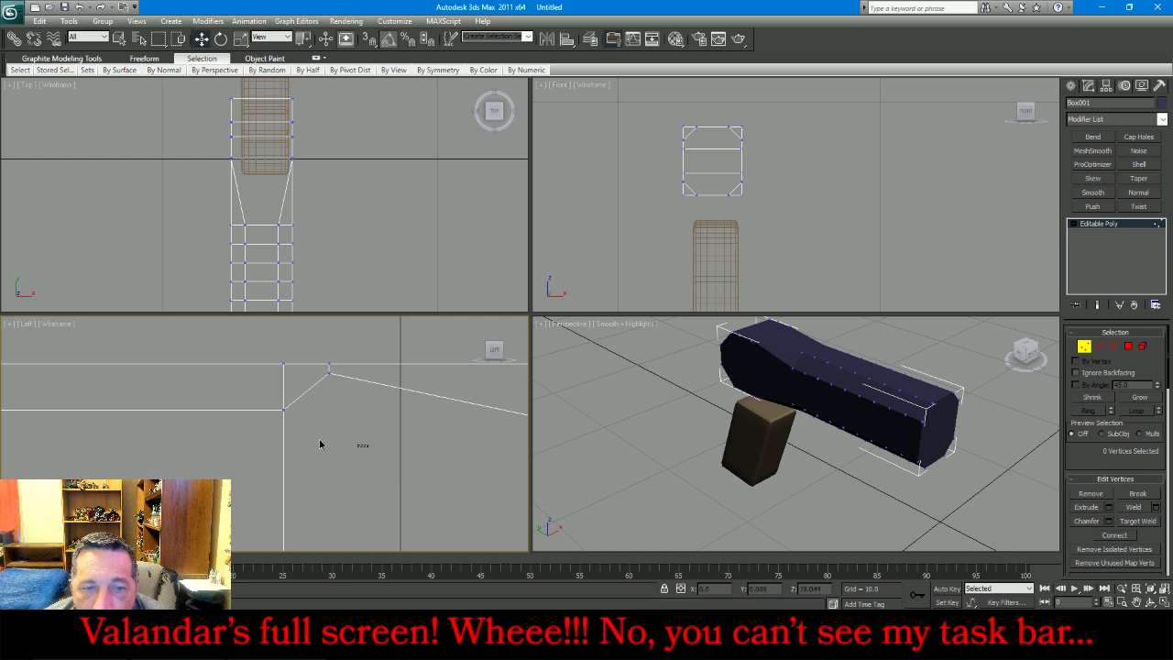
pyautogui.moveTo(366, 446); pyautogui.dragTo(240, 368)
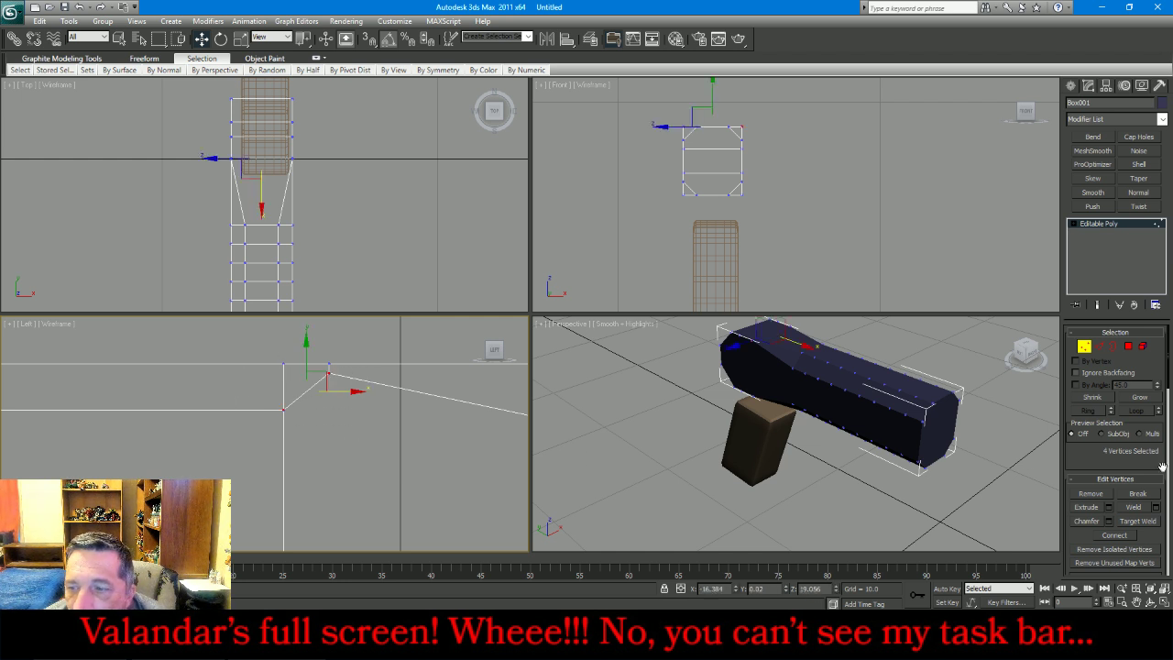
pyautogui.click(1135, 506)
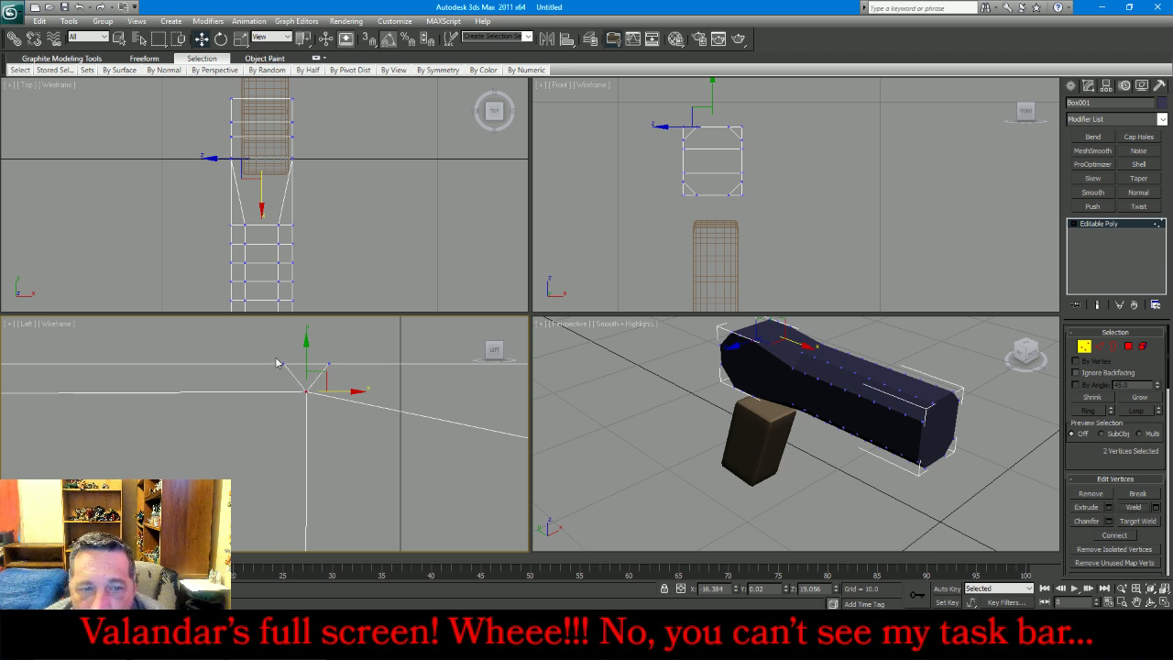
pyautogui.moveTo(357, 383); pyautogui.dragTo(269, 348)
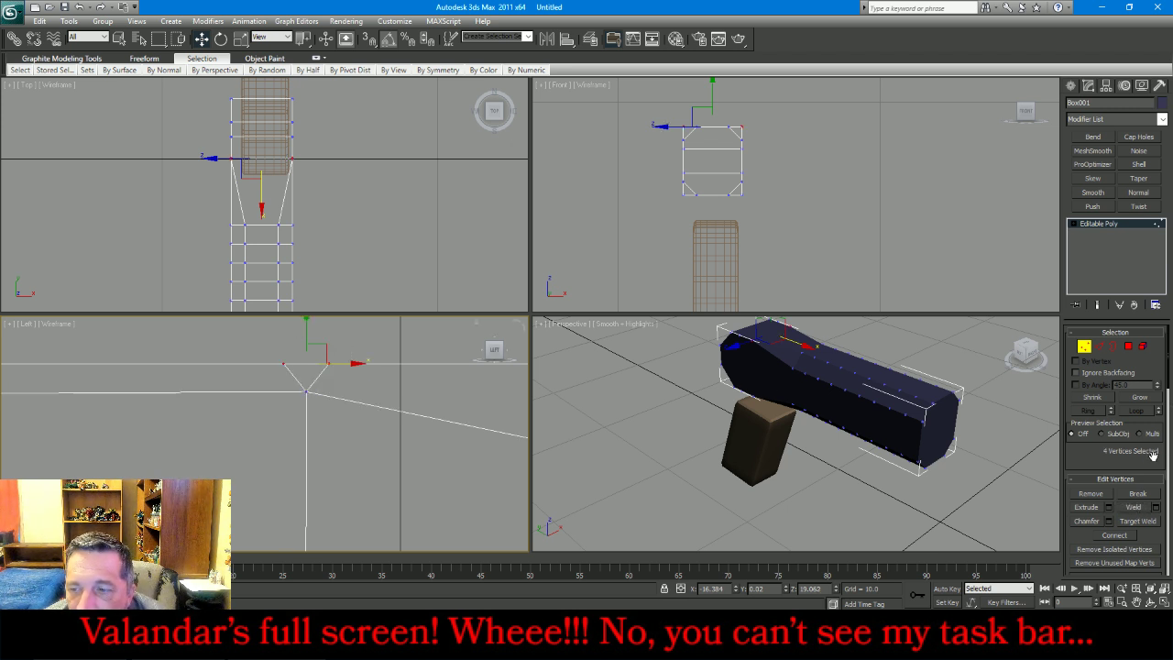
pyautogui.click(1135, 507)
pyautogui.click(369, 449)
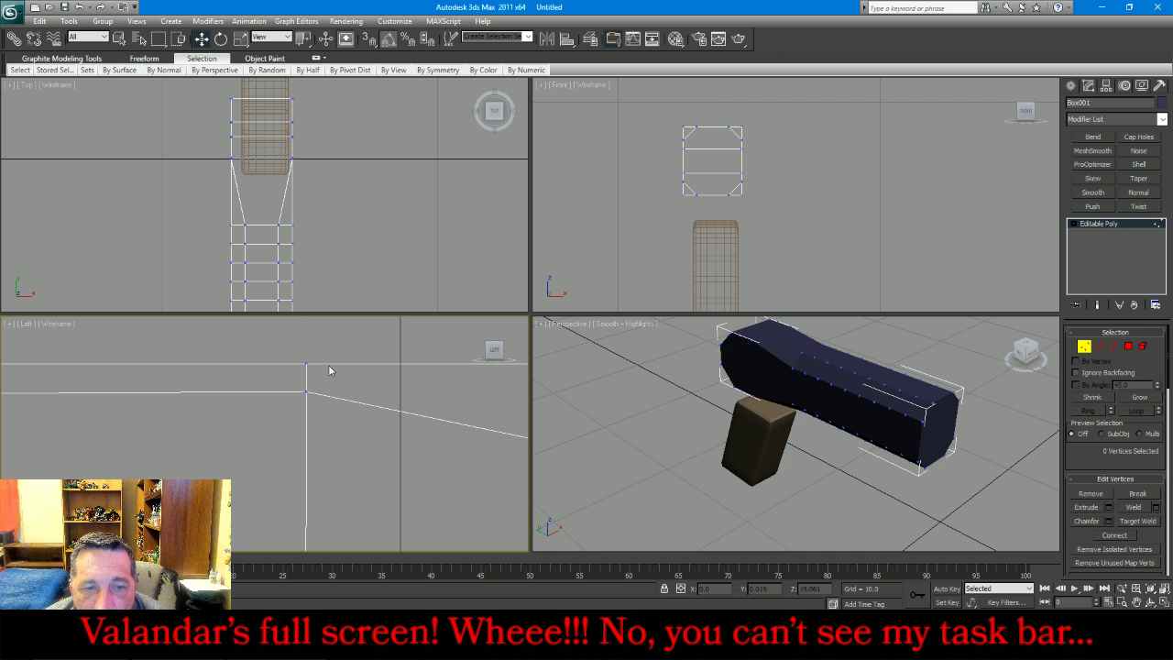
# Weld the doubled chamfer vertices at the lower corner where the rear section meets the taper, inner and outer pairs separately
pyautogui.scroll(-5, 327, 366)
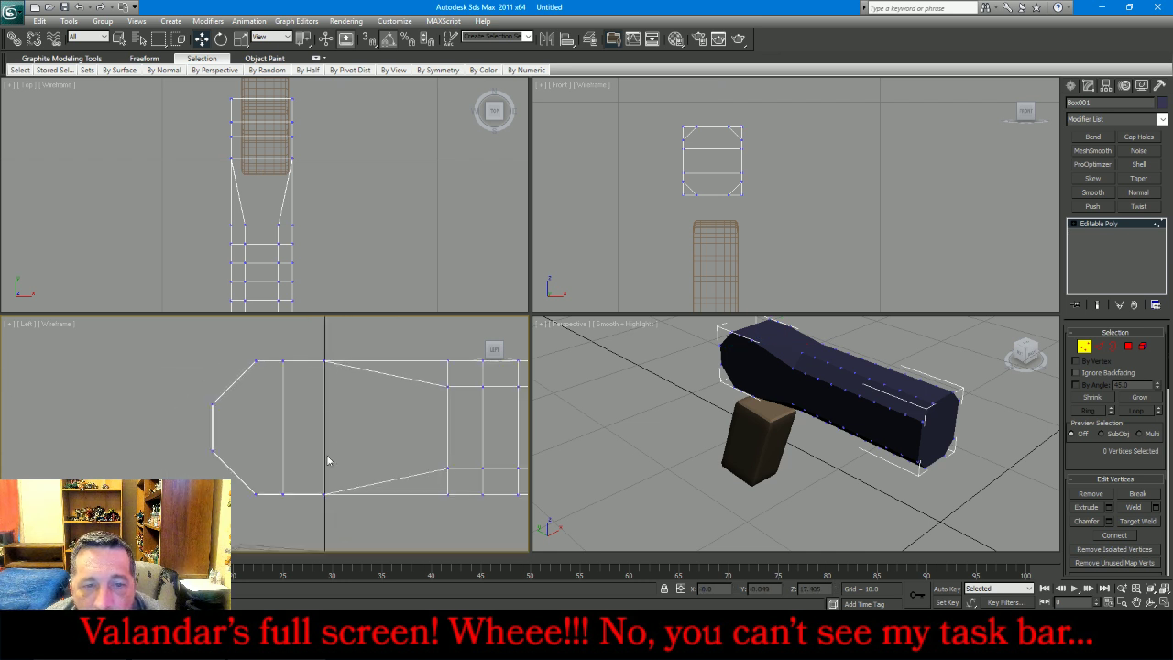
pyautogui.scroll(5, 344, 483)
pyautogui.scroll(5, 298, 464)
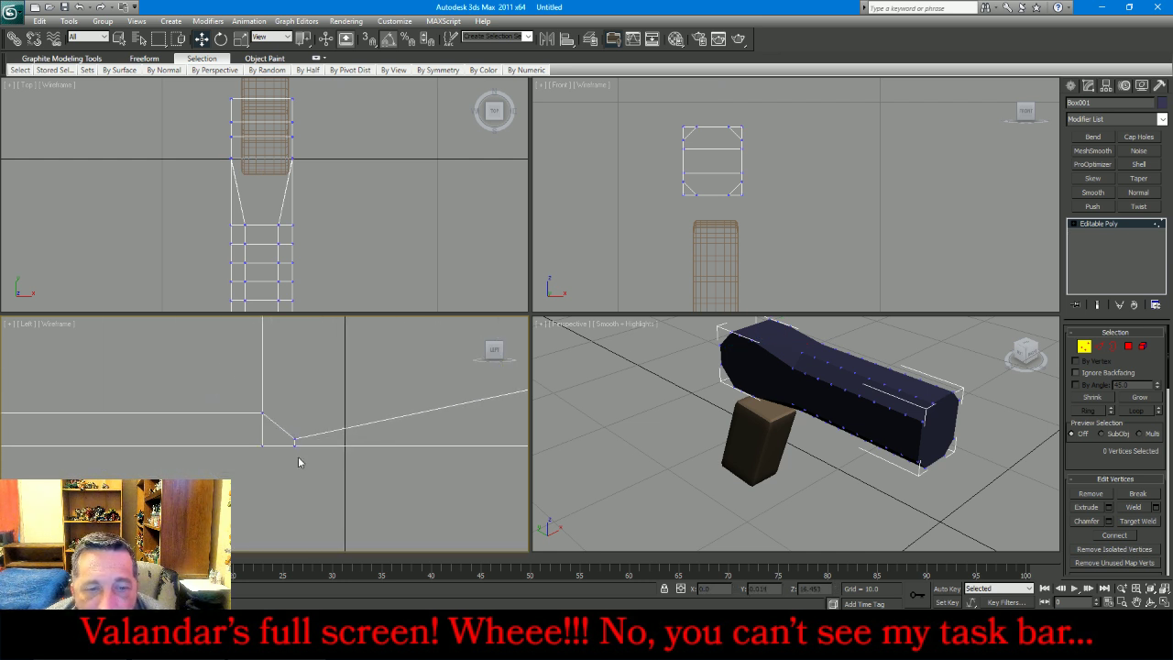
pyautogui.moveTo(208, 343); pyautogui.dragTo(367, 448)
pyautogui.click(1133, 507)
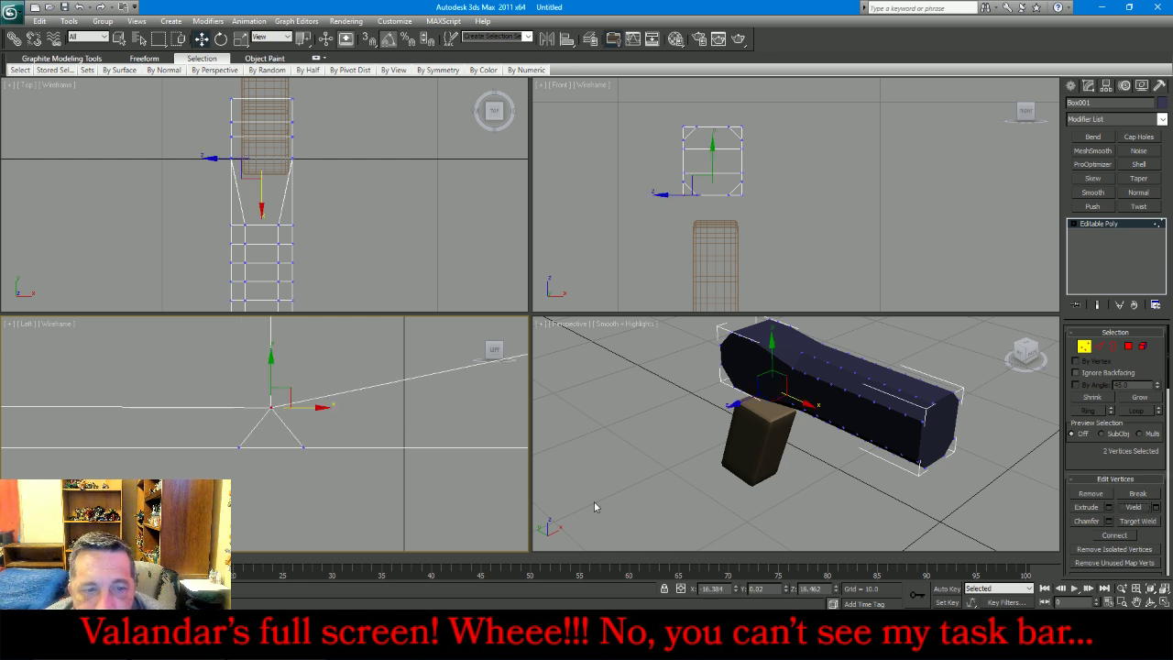
pyautogui.moveTo(203, 490); pyautogui.dragTo(377, 432)
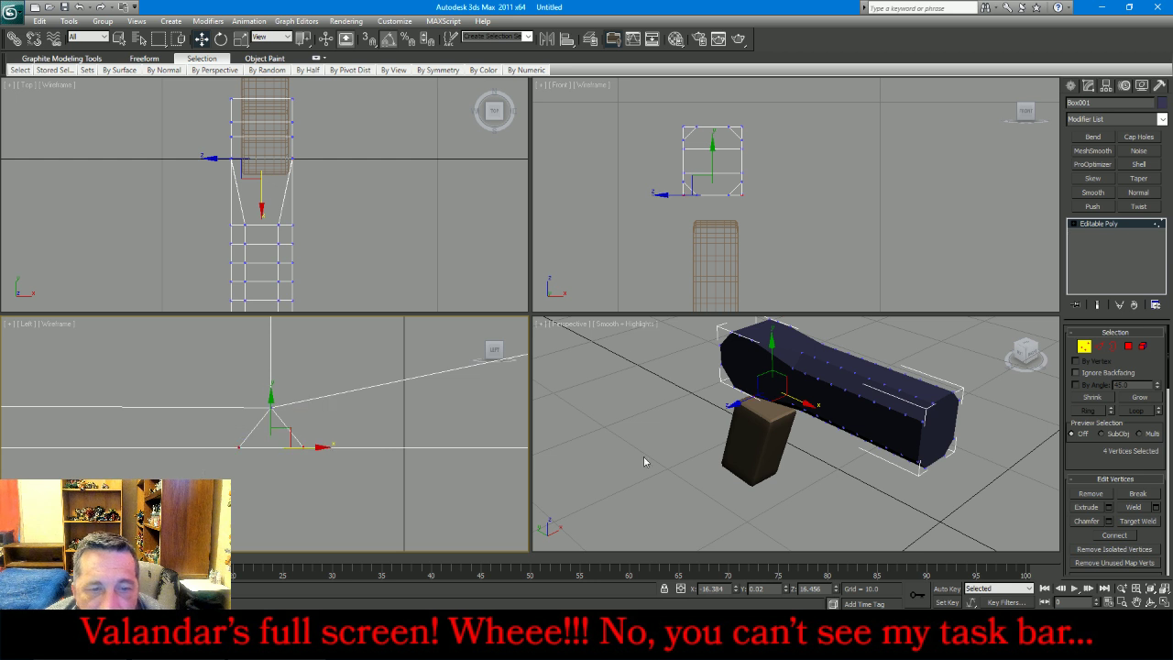
pyautogui.click(1134, 507)
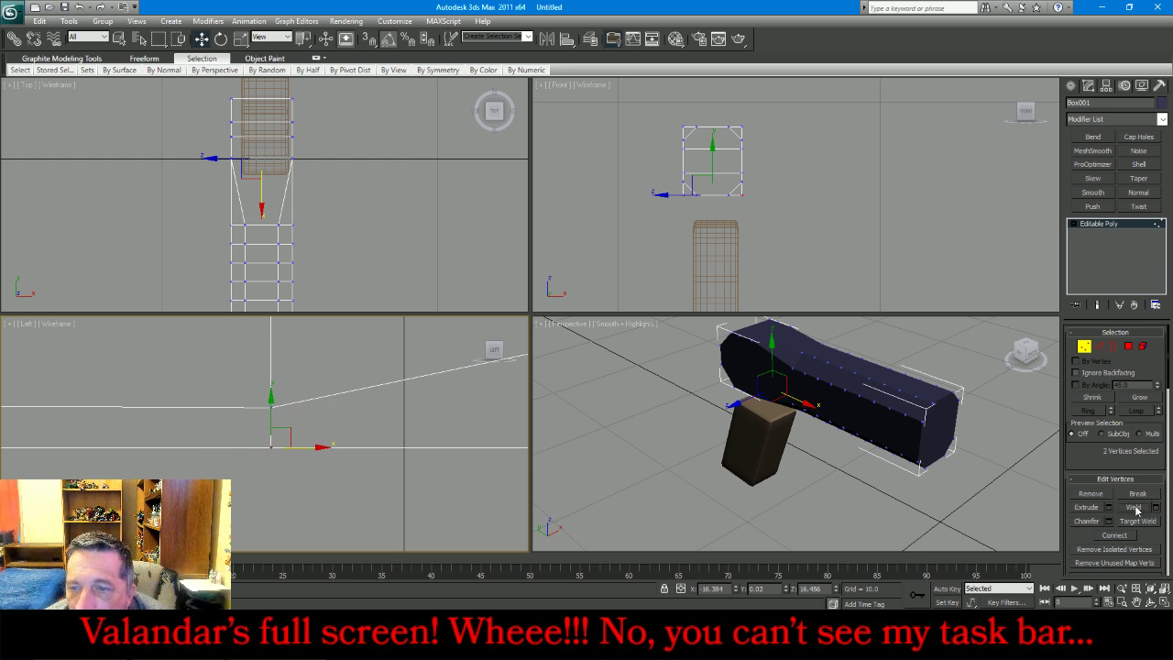
pyautogui.click(365, 494)
pyautogui.press('z')
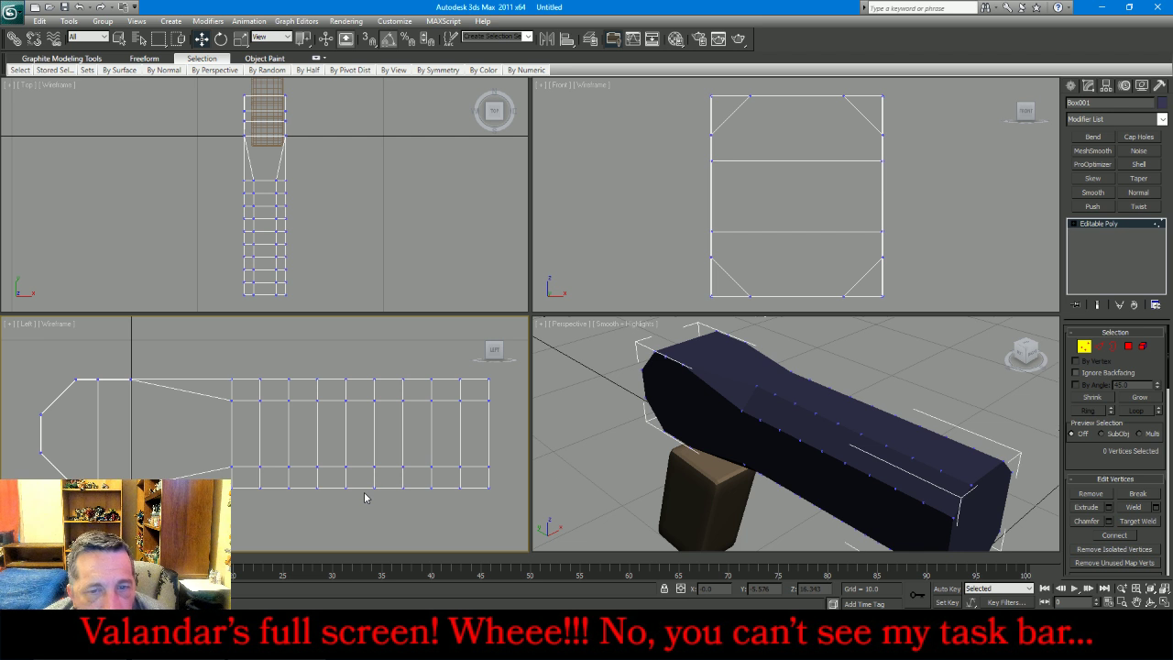
# Preview the body with a MeshSmooth modifier at 2 iterations, inspect its shape, and remove the modifier
pyautogui.click(1083, 348)
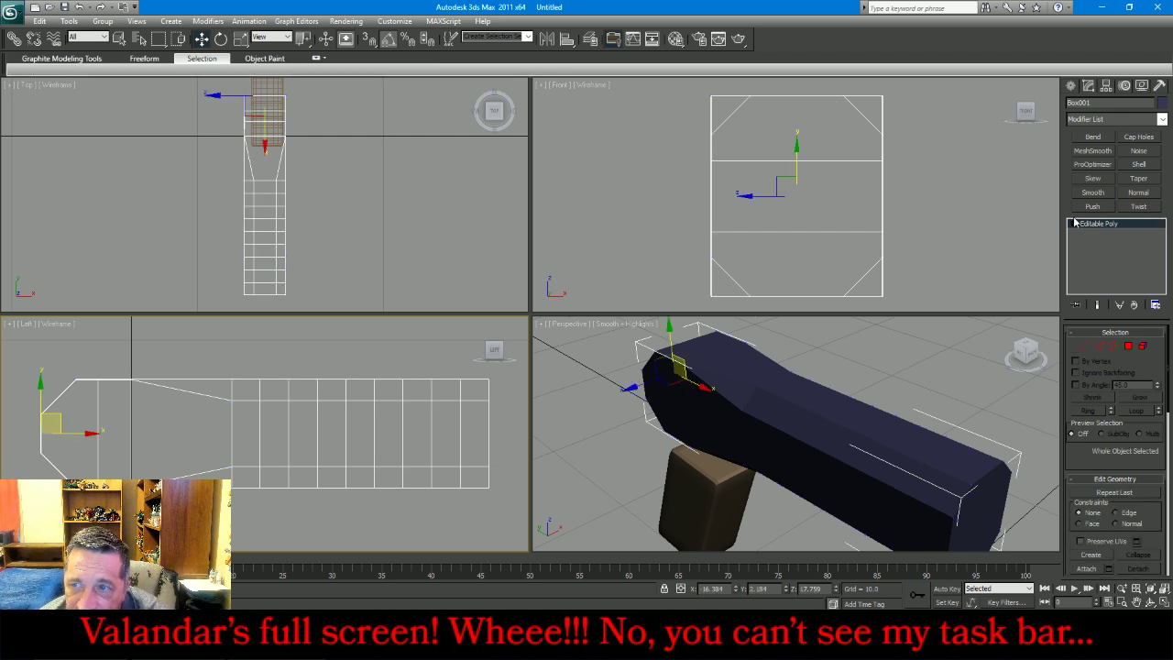
pyautogui.click(1091, 152)
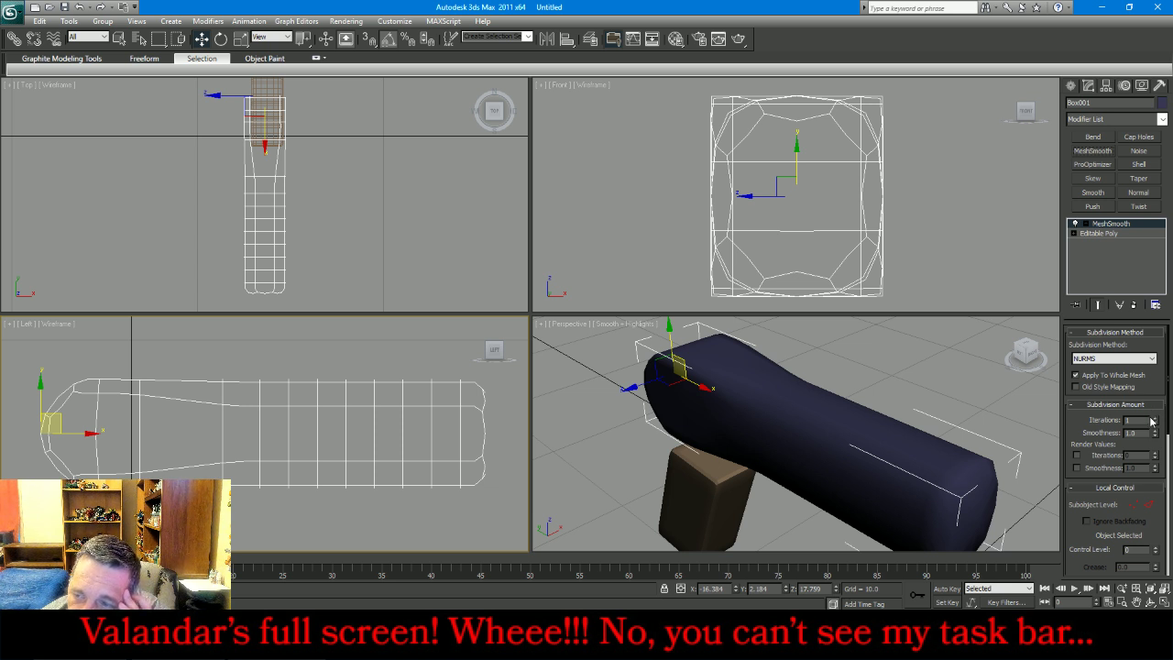
pyautogui.scroll(-3, 960, 405)
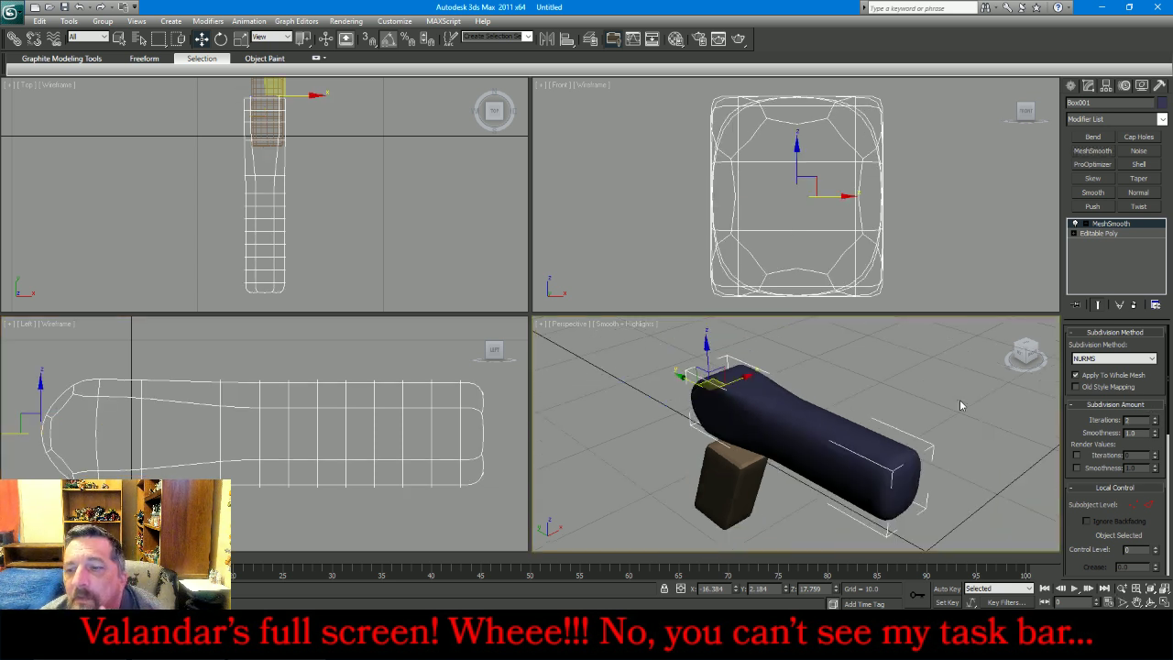
pyautogui.click(1151, 601)
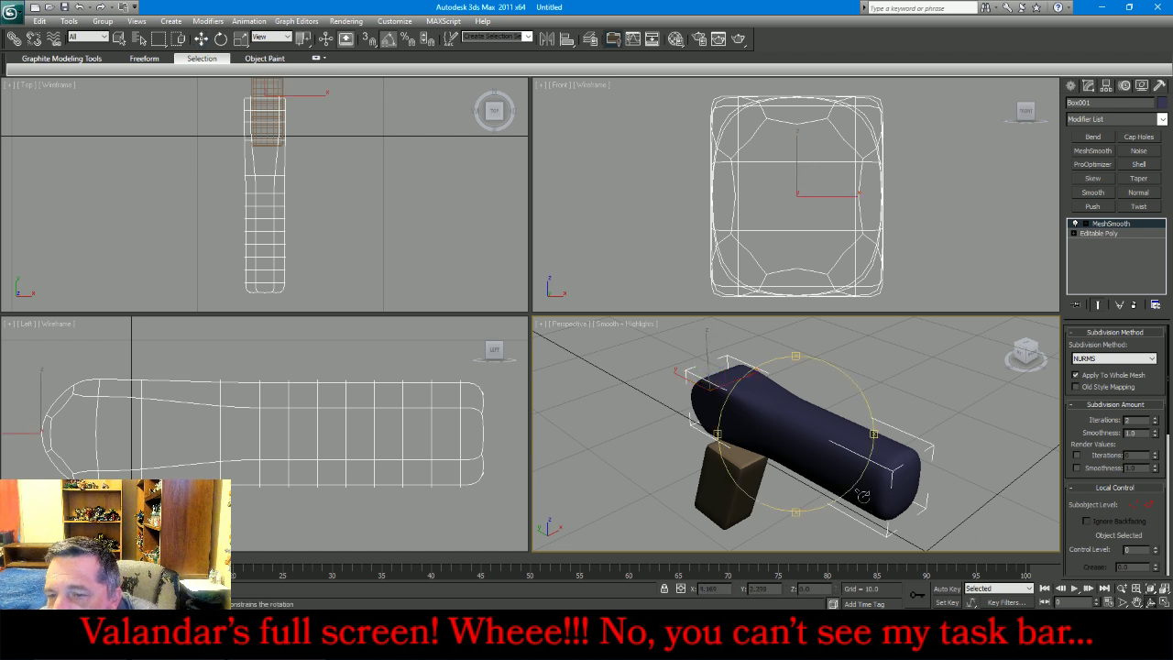
pyautogui.moveTo(770, 449); pyautogui.dragTo(760, 412)
pyautogui.click(1136, 305)
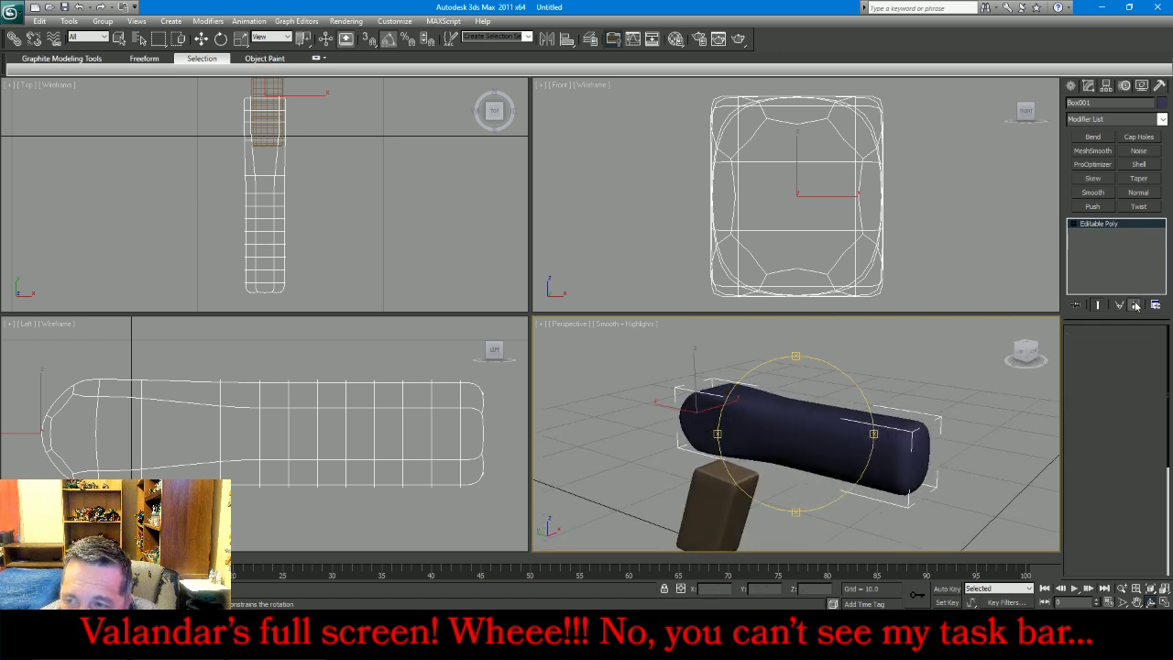
# Scale the barrel's two rows of side vertices vertically inward in the Left view to enlarge its corner bevels
pyautogui.click(1085, 345)
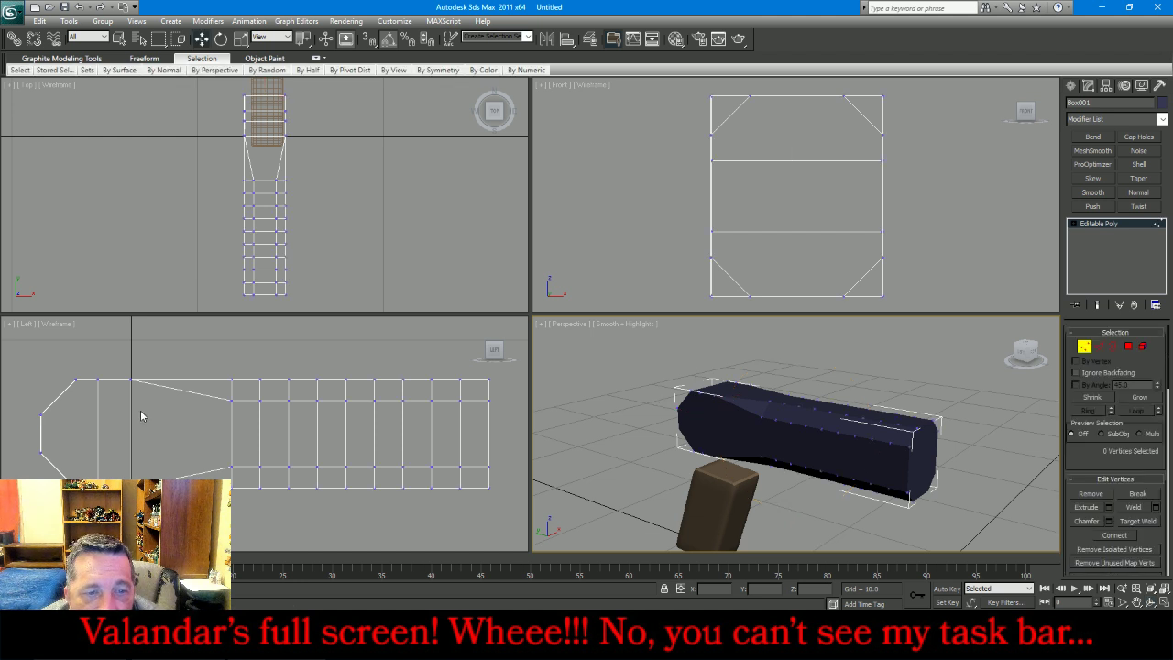
pyautogui.moveTo(167, 393); pyautogui.dragTo(513, 488)
pyautogui.click(241, 38)
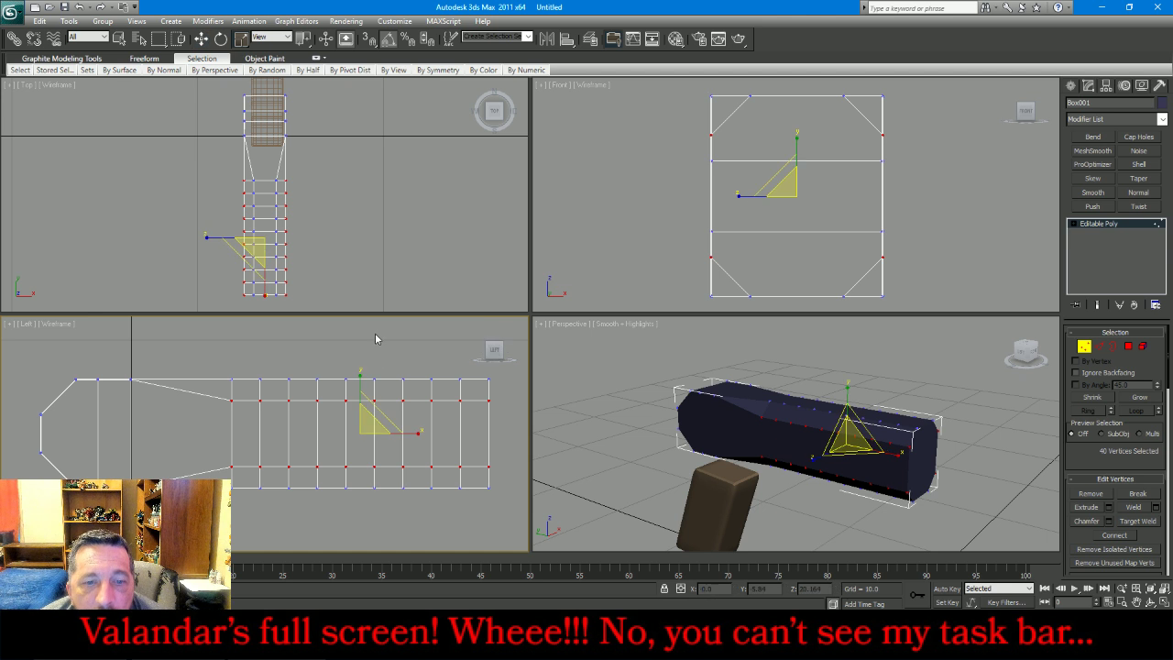
pyautogui.moveTo(359, 379); pyautogui.dragTo(350, 388)
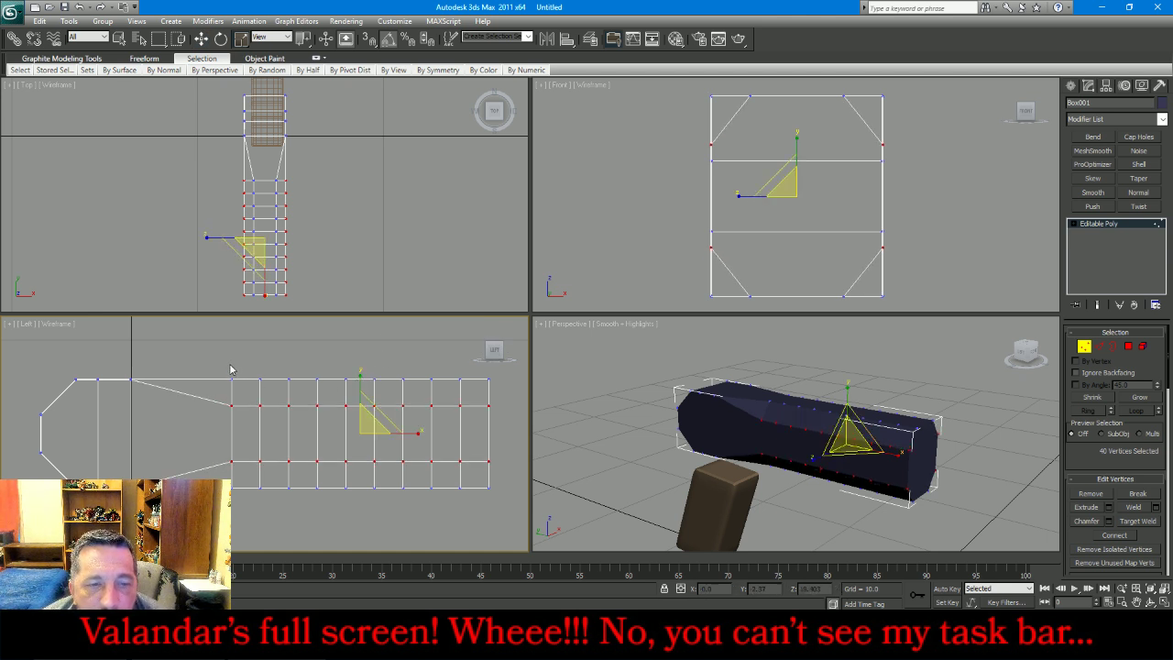
# Scale the barrel's upper and lower rows of vertices horizontally inward in the Front view to even out the octagonal cross-section
pyautogui.moveTo(224, 359); pyautogui.dragTo(507, 393)
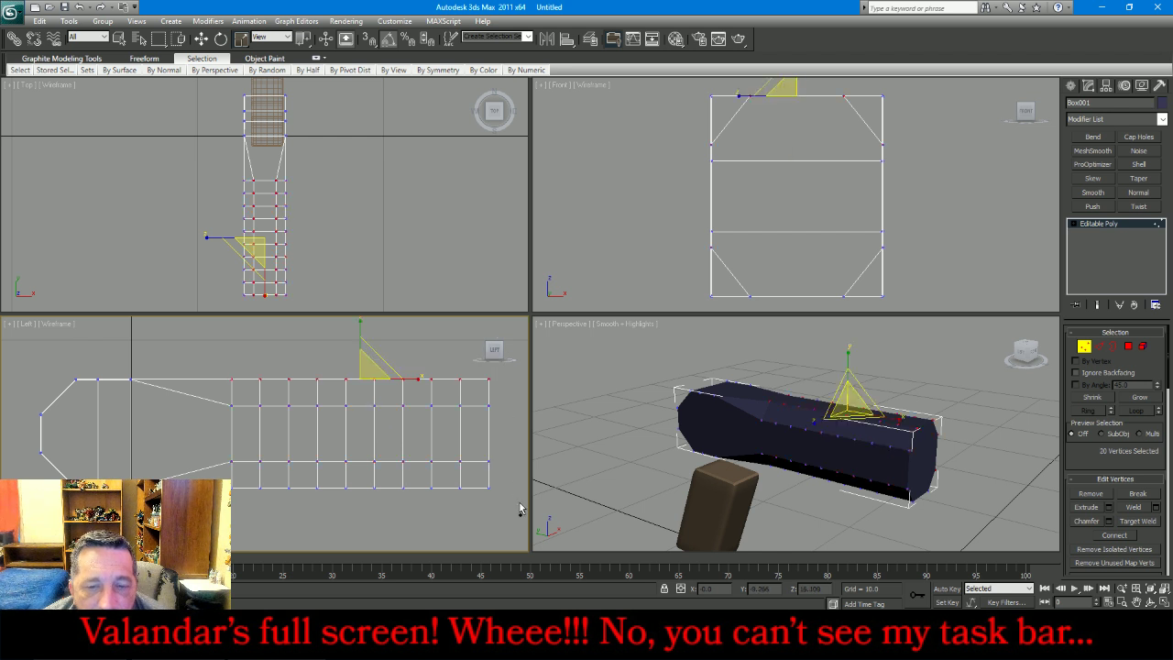
pyautogui.moveTo(511, 509); pyautogui.dragTo(227, 485)
pyautogui.rightClick(865, 212)
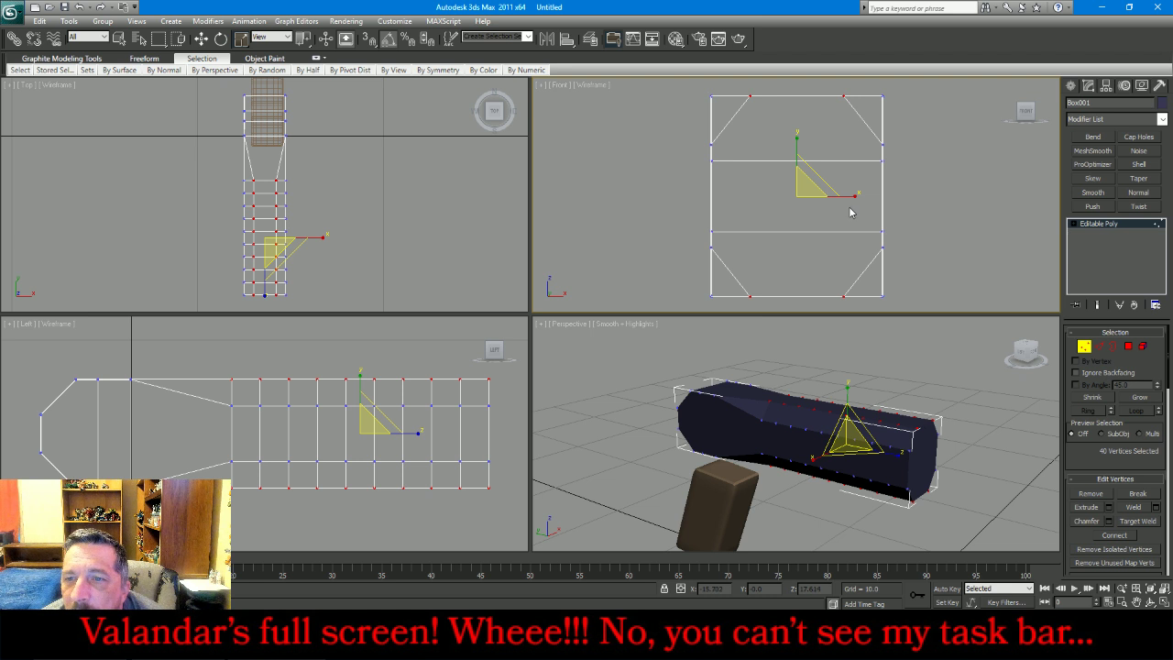
pyautogui.moveTo(854, 196); pyautogui.dragTo(837, 203)
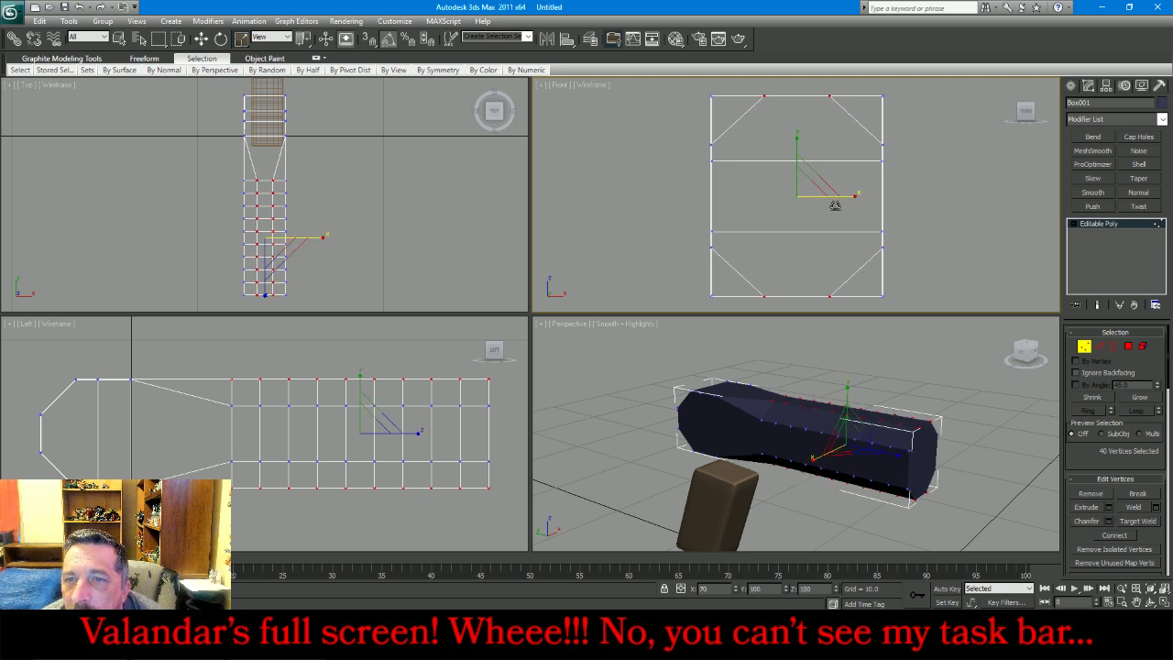
# Preview the reshaped barrel with a MeshSmooth modifier at 2 iterations, inspect it in the Perspective view, and remove the modifier
pyautogui.click(1084, 346)
pyautogui.click(1105, 153)
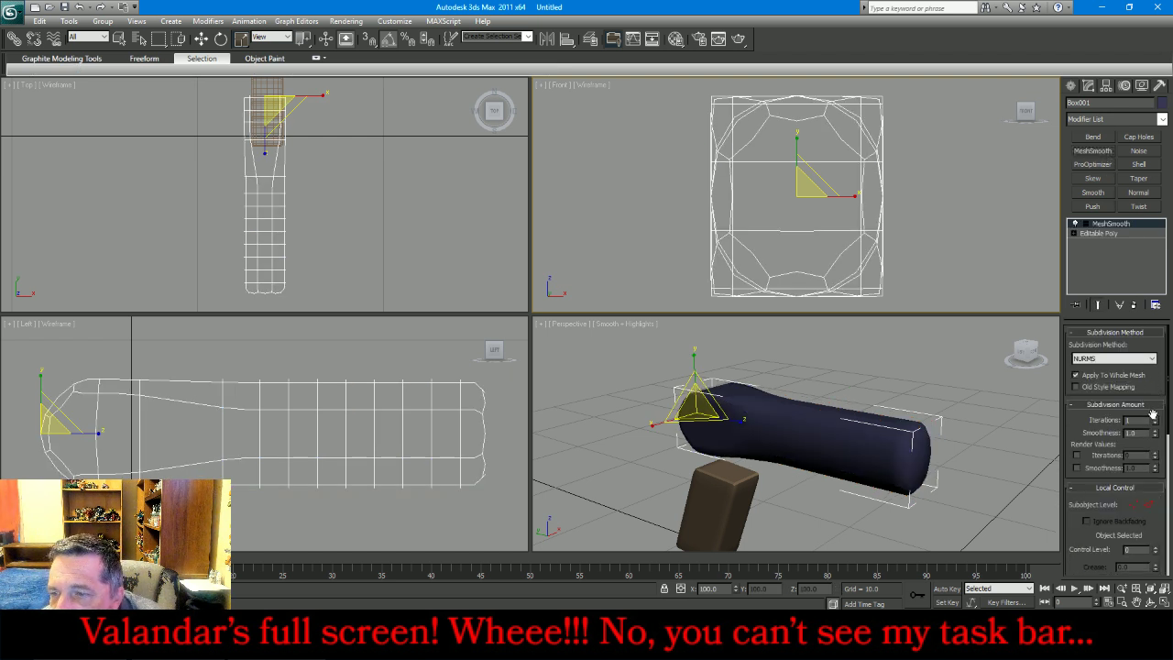
pyautogui.click(1155, 418)
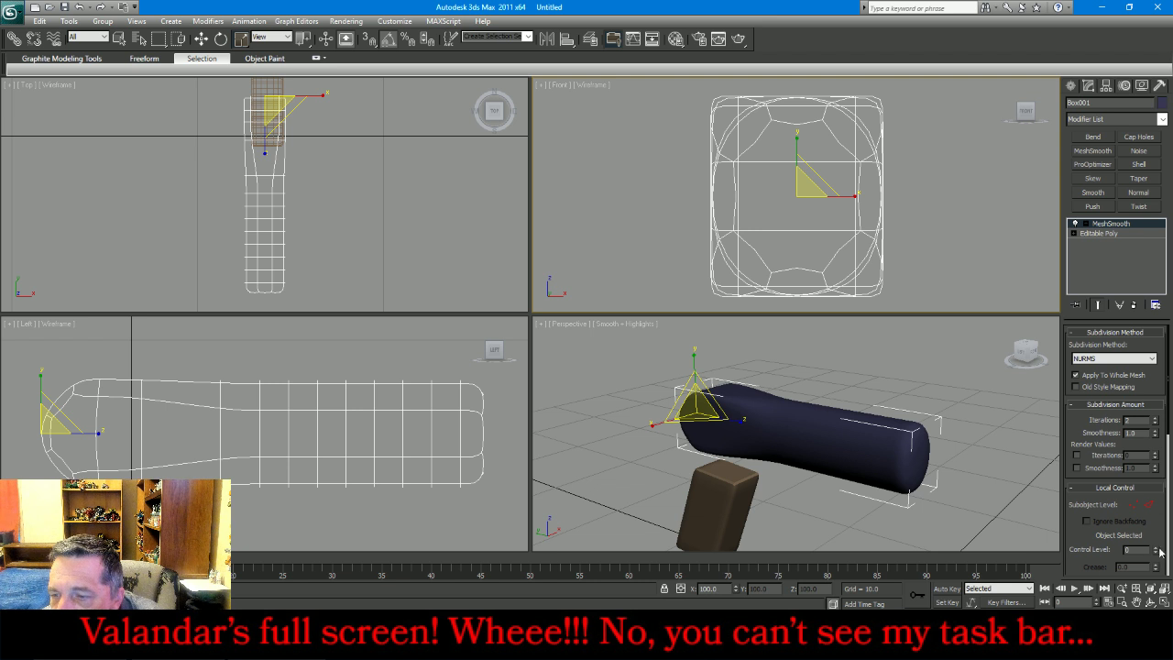
pyautogui.click(1153, 604)
pyautogui.moveTo(819, 447)
pyautogui.mouseDown()
pyautogui.moveTo(779, 423)
pyautogui.moveTo(739, 441)
pyautogui.moveTo(680, 423)
pyautogui.moveTo(838, 436)
pyautogui.mouseUp()
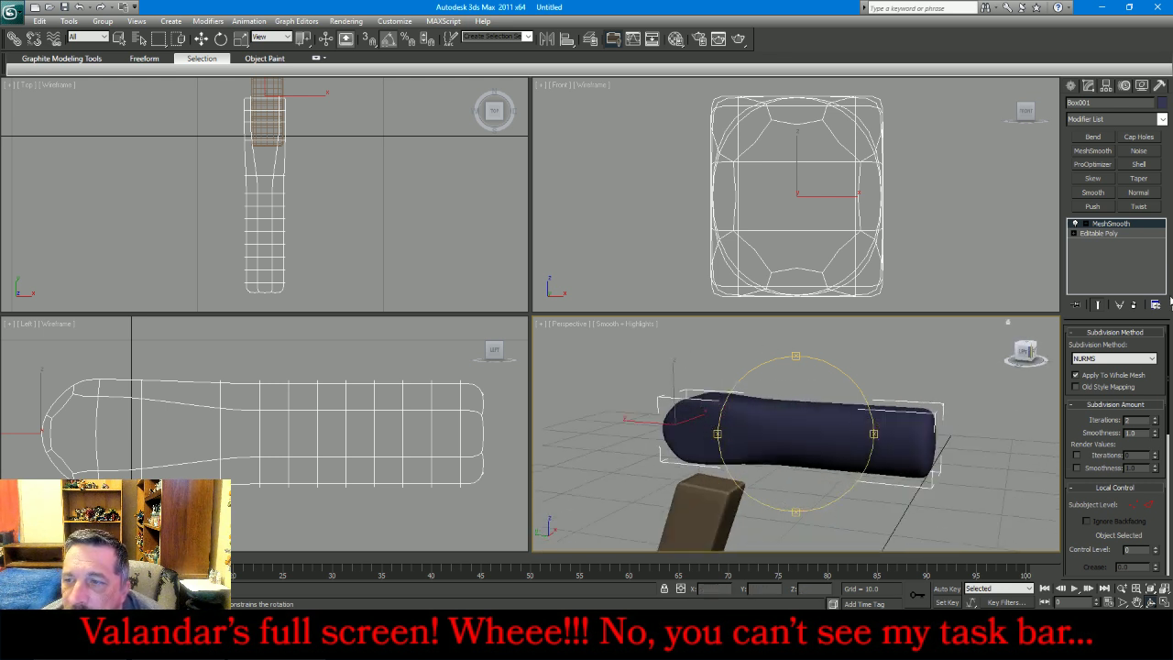
pyautogui.click(1133, 304)
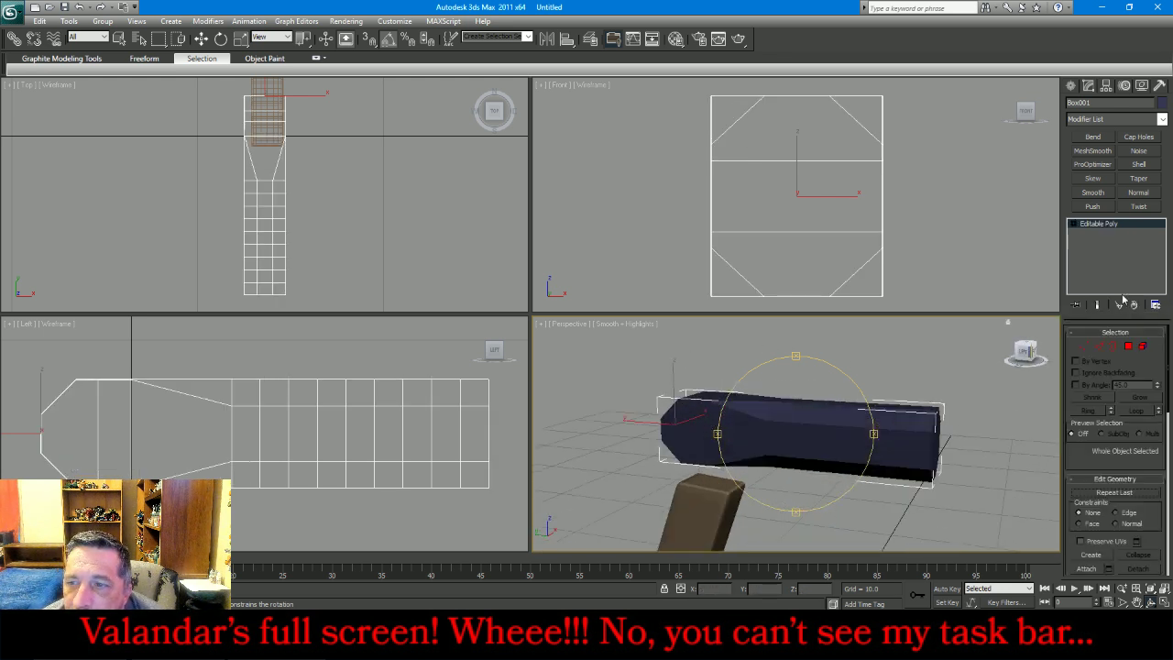
# Extrude the barrel's front end polygon by 1.318 and scale it down uniformly to taper the muzzle
pyautogui.click(1130, 347)
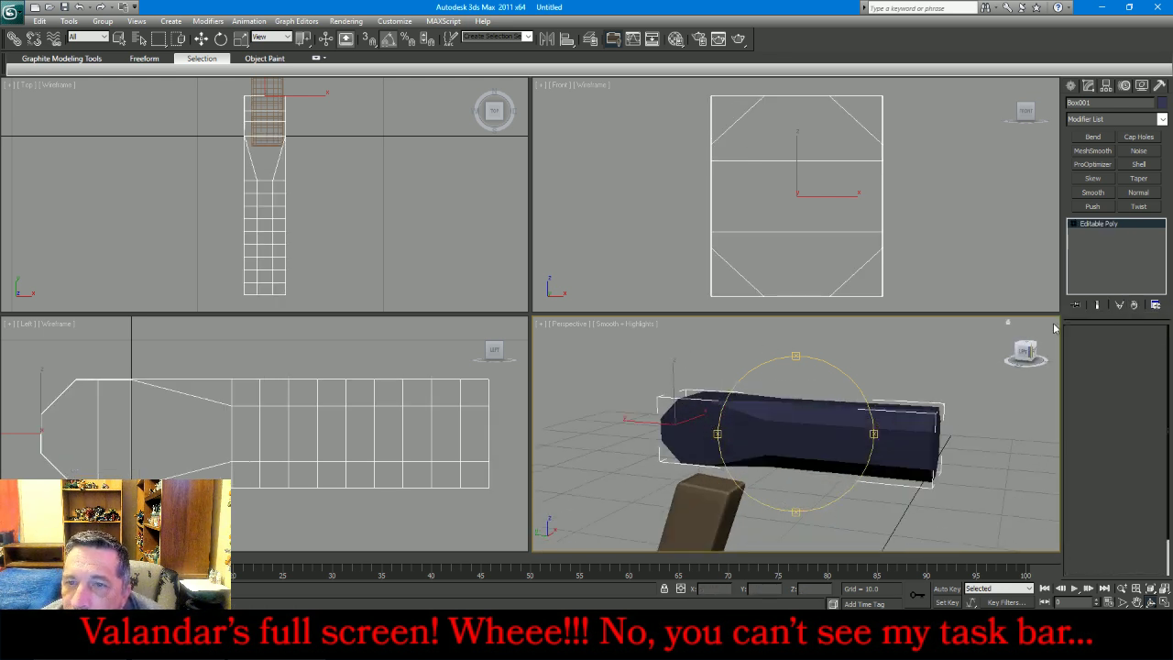
pyautogui.click(804, 202)
pyautogui.scroll(-4, 302, 428)
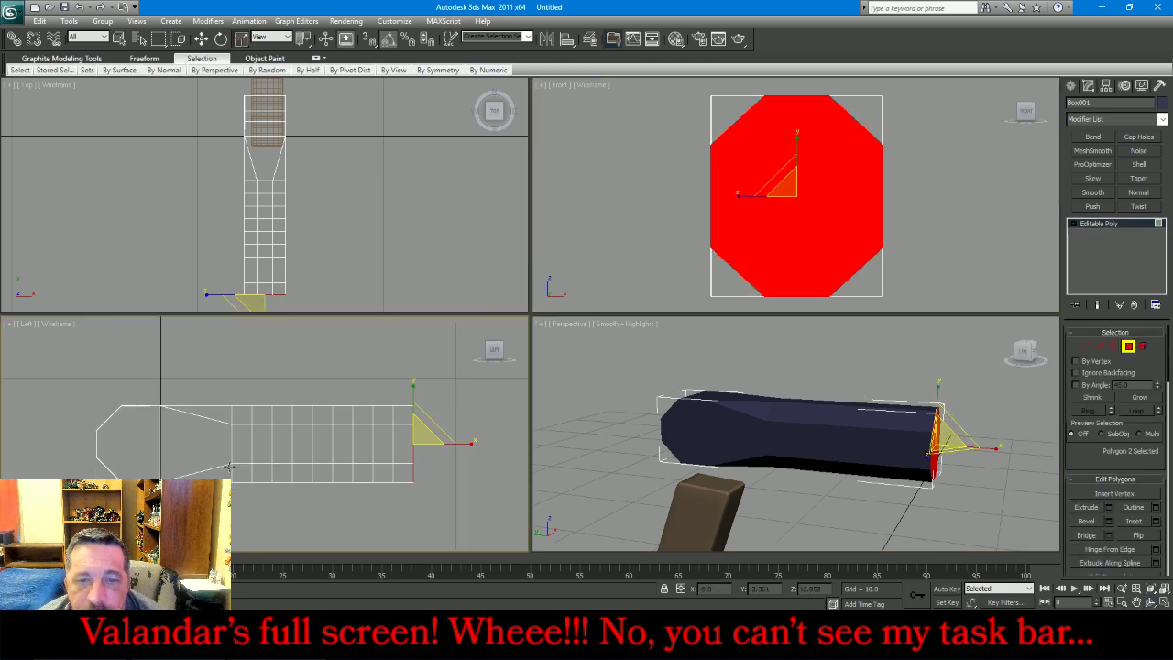
pyautogui.scroll(2, 364, 475)
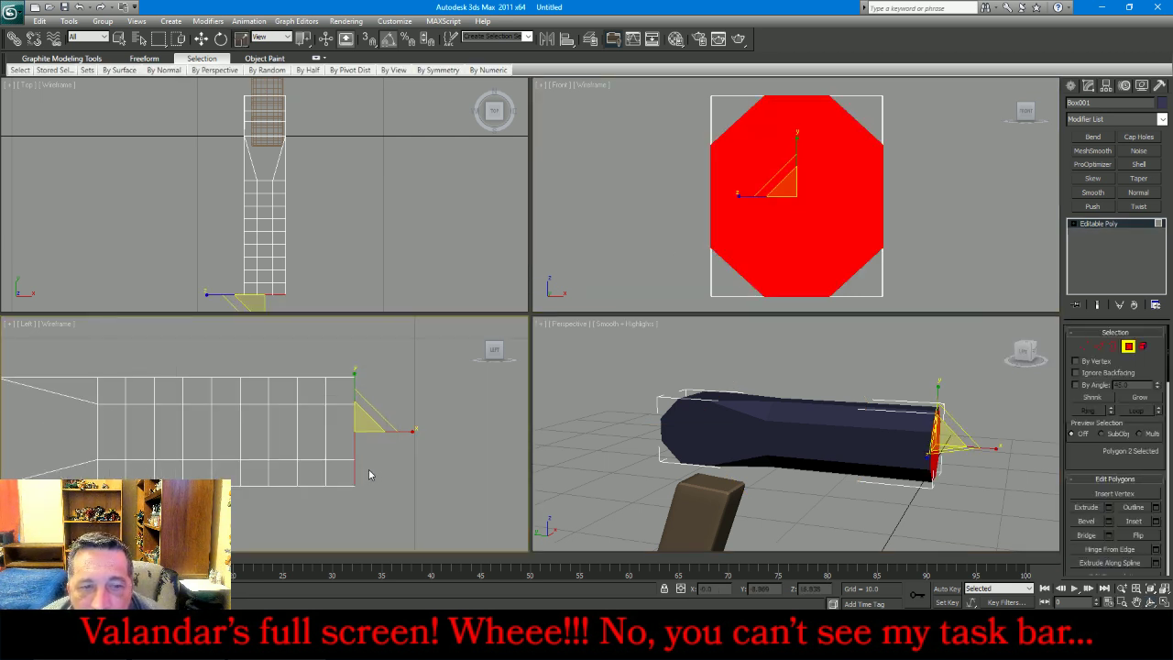
pyautogui.click(1109, 507)
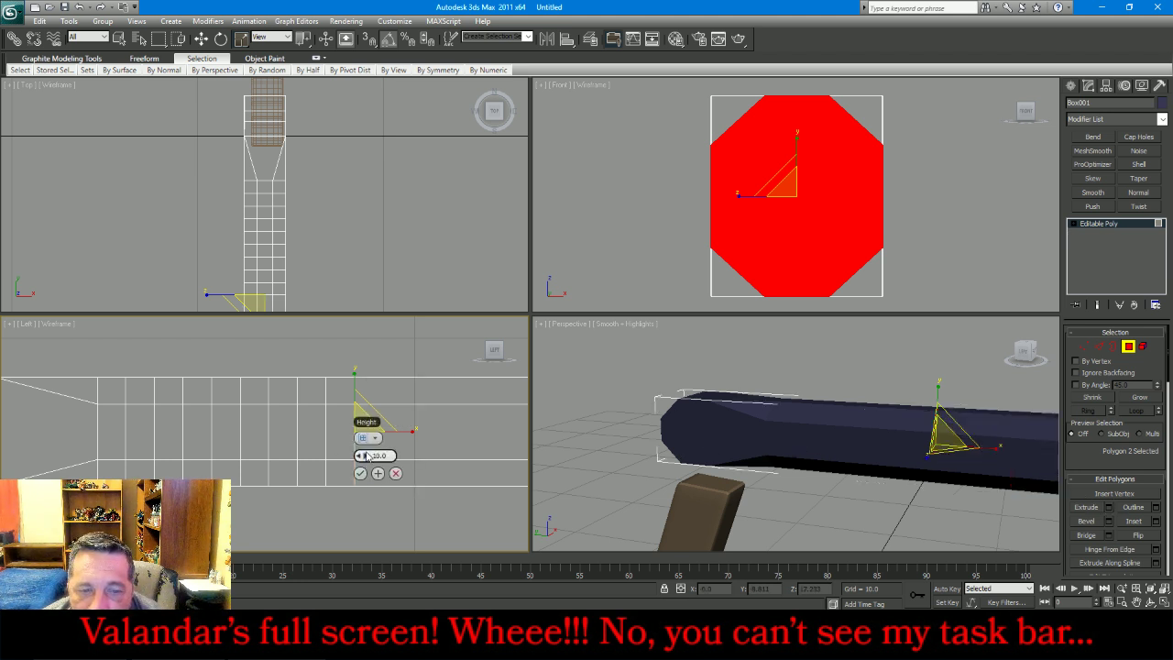
pyautogui.moveTo(366, 455); pyautogui.dragTo(318, 456)
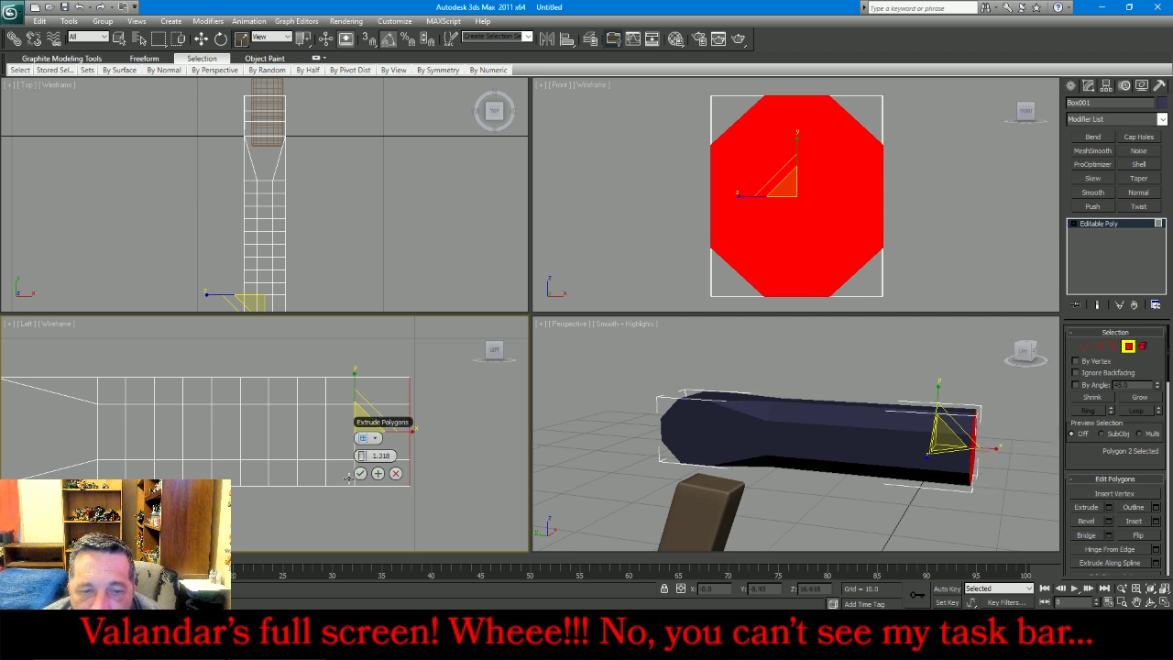
pyautogui.click(360, 473)
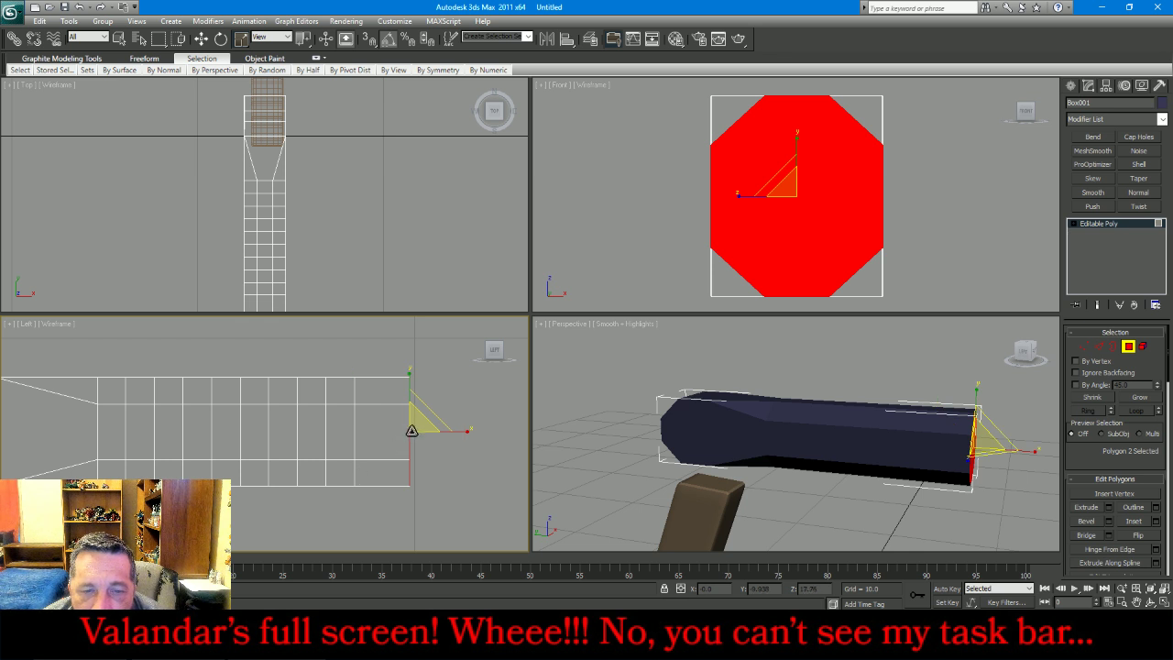
pyautogui.moveTo(412, 430); pyautogui.dragTo(383, 490)
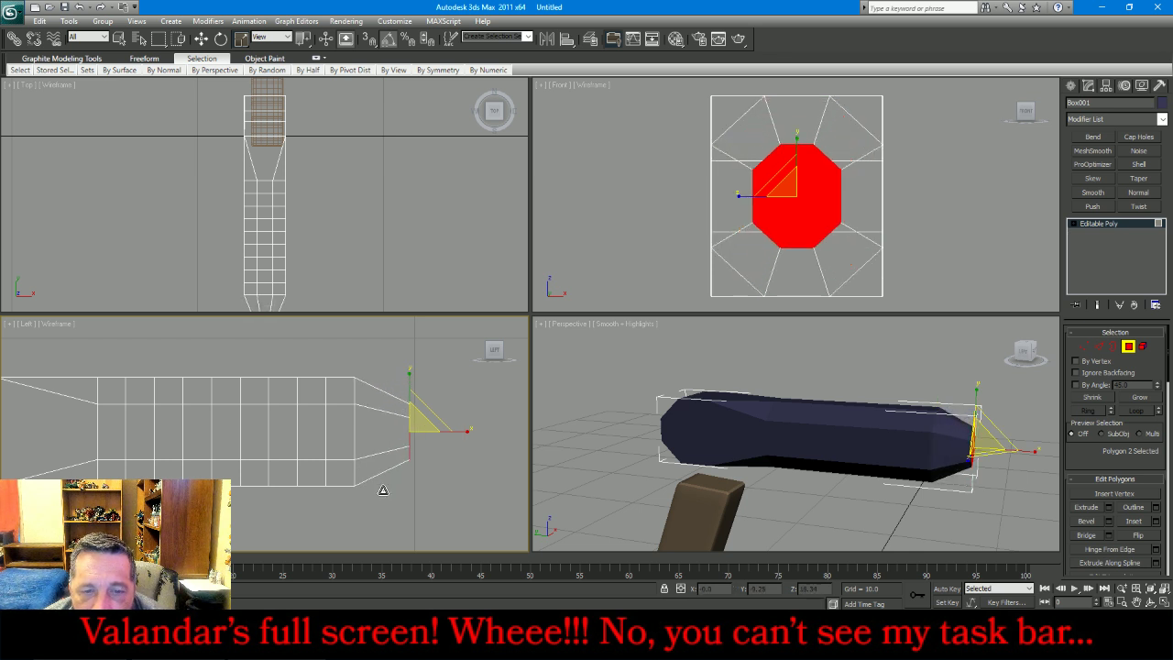
# Inset the tapered muzzle's end polygon by 0.356
pyautogui.click(1155, 521)
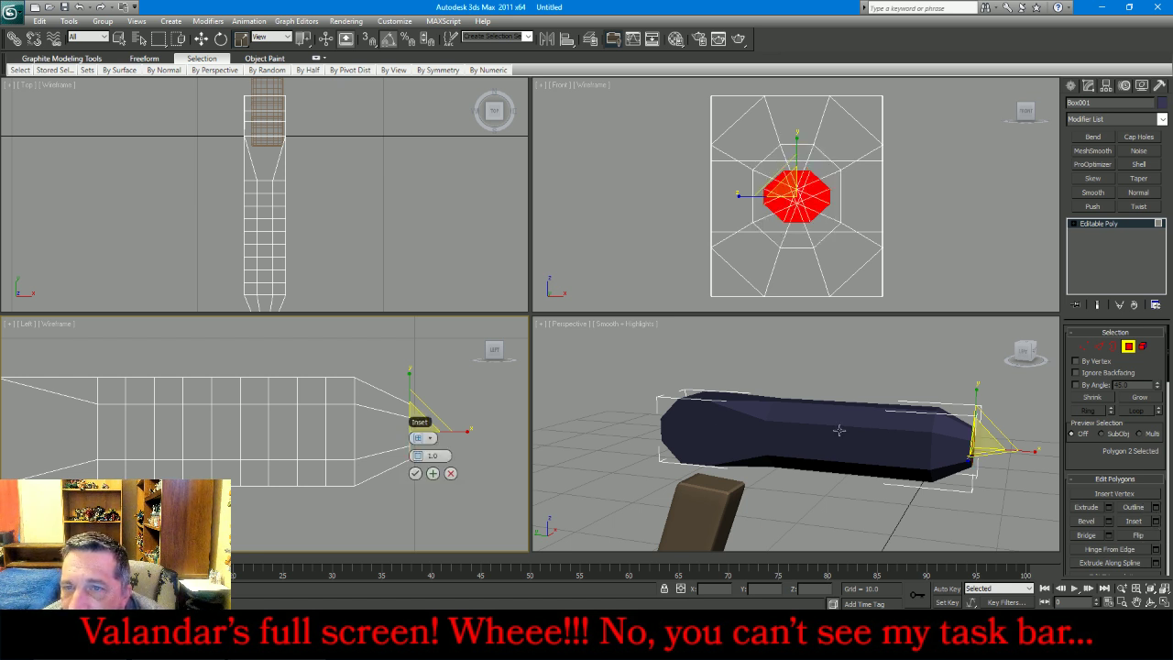
pyautogui.moveTo(419, 457); pyautogui.dragTo(393, 468)
pyautogui.click(415, 474)
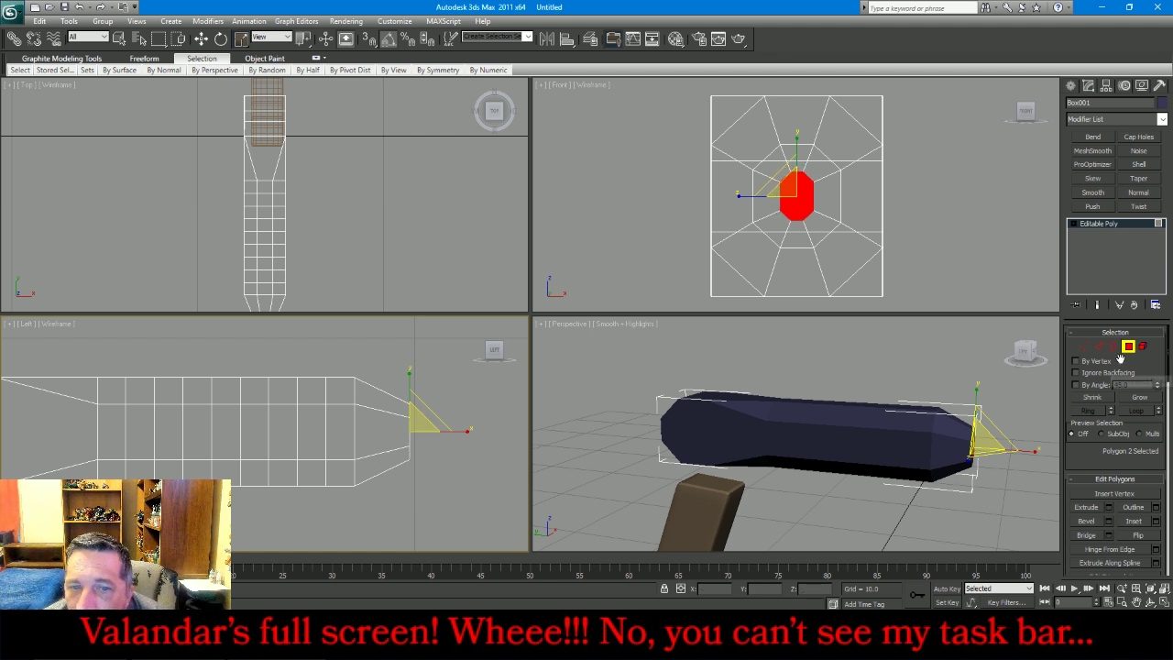
# Scale the inset's side vertices and its upper and lower vertices vertically inward into an even octagon, and enlarge the whole ring uniformly
pyautogui.click(1085, 347)
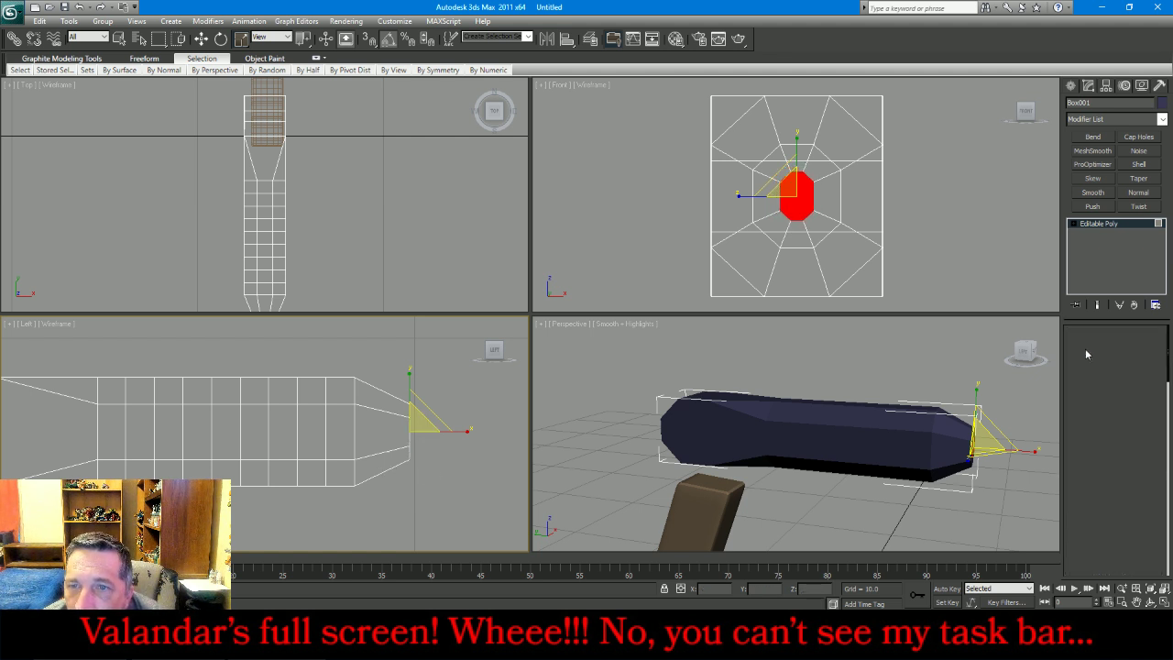
pyautogui.click(848, 217)
pyautogui.scroll(4, 843, 217)
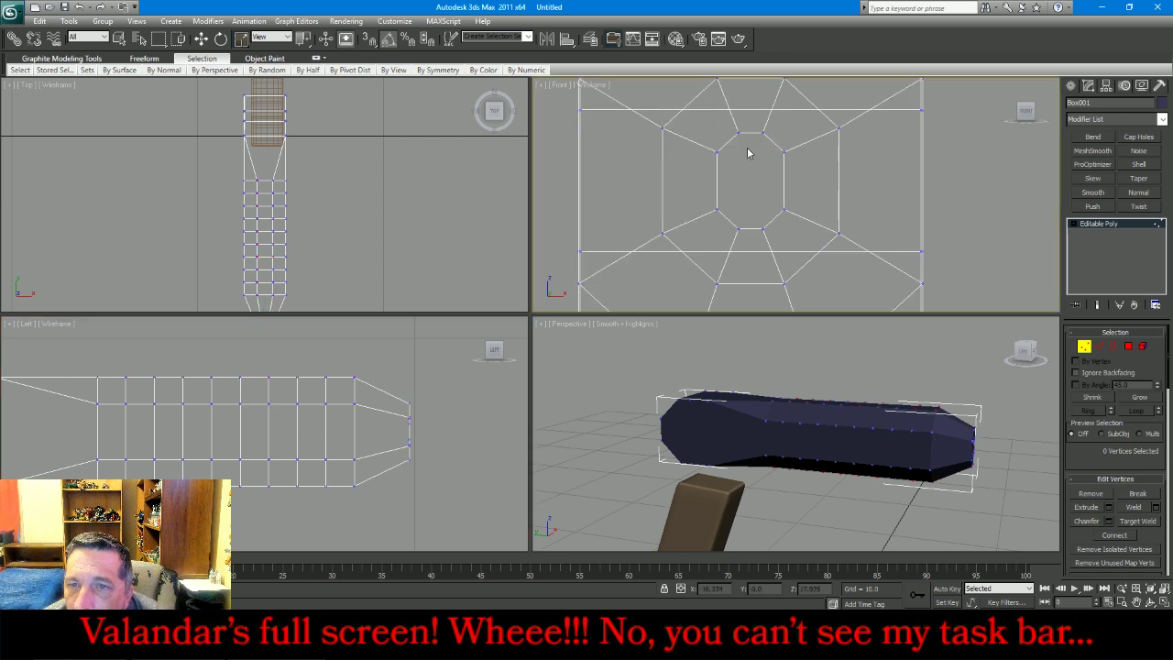
pyautogui.moveTo(696, 148); pyautogui.dragTo(833, 228)
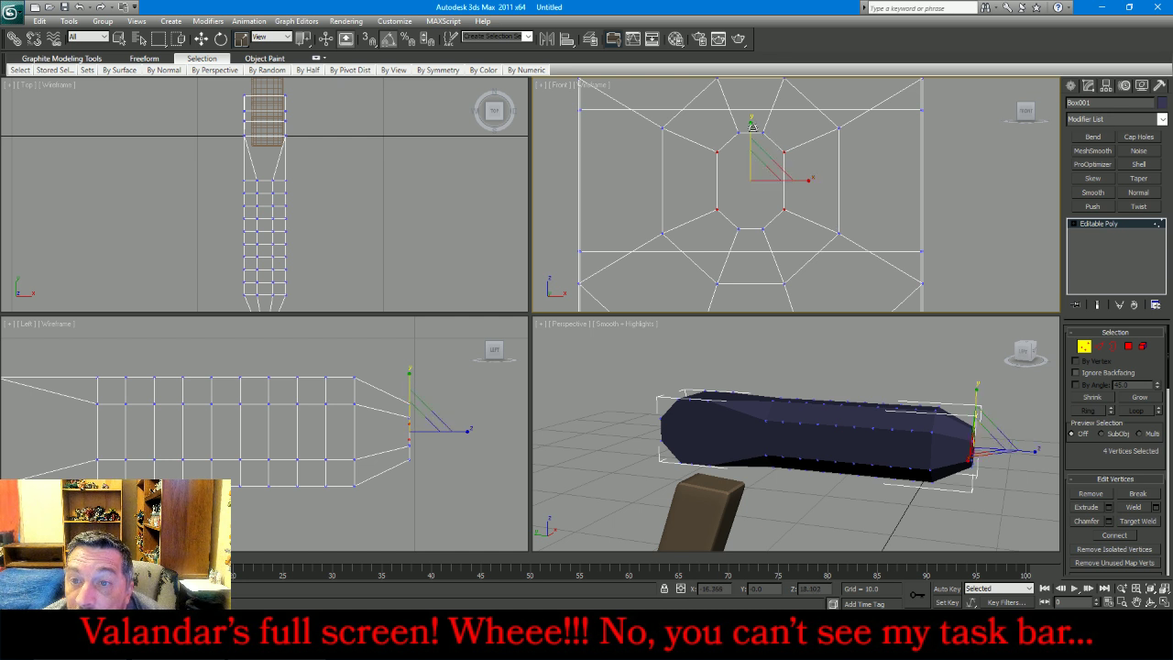
pyautogui.moveTo(751, 126); pyautogui.dragTo(736, 201)
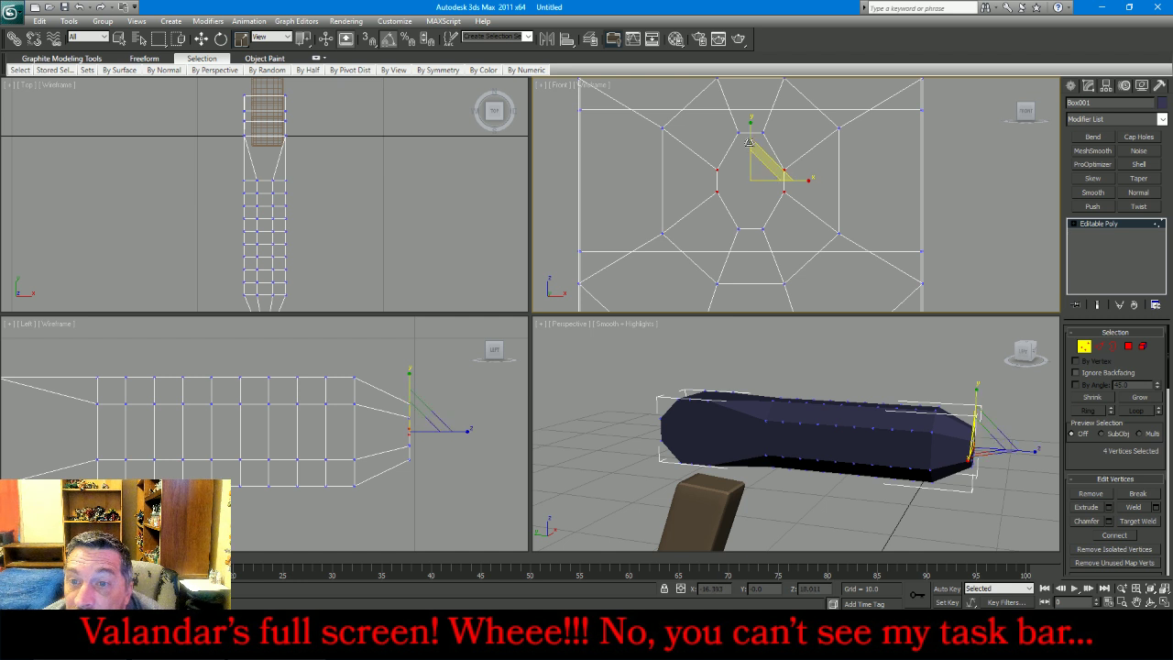
pyautogui.moveTo(760, 241); pyautogui.dragTo(776, 257)
pyautogui.moveTo(749, 125); pyautogui.dragTo(810, 234)
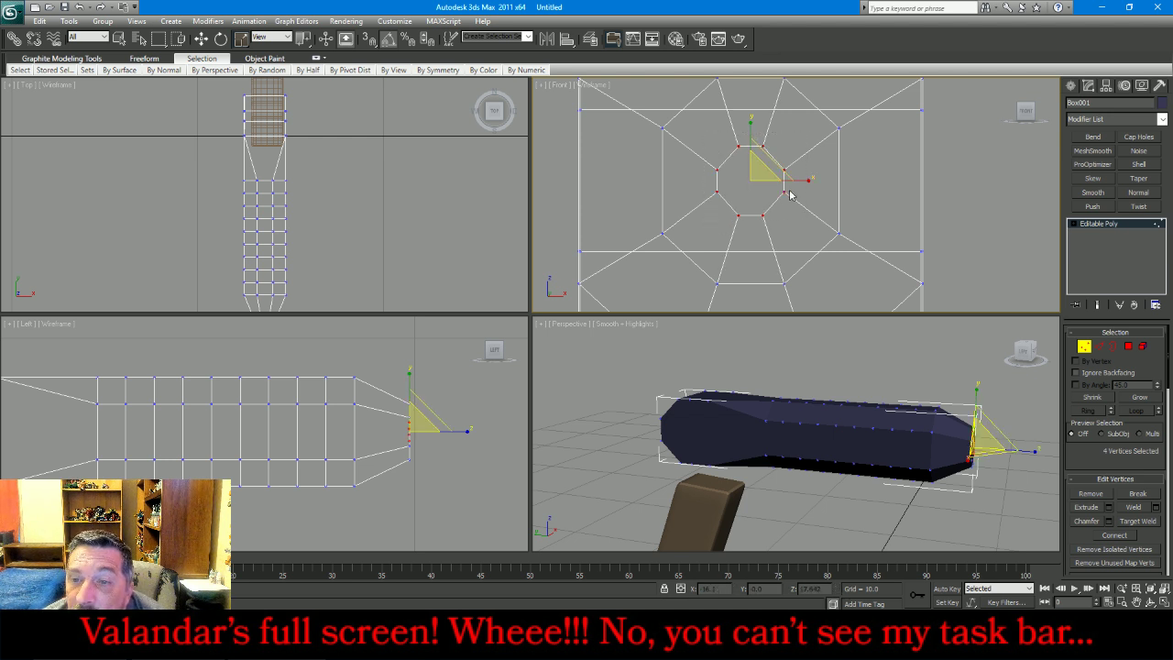
pyautogui.moveTo(775, 165); pyautogui.dragTo(799, 120)
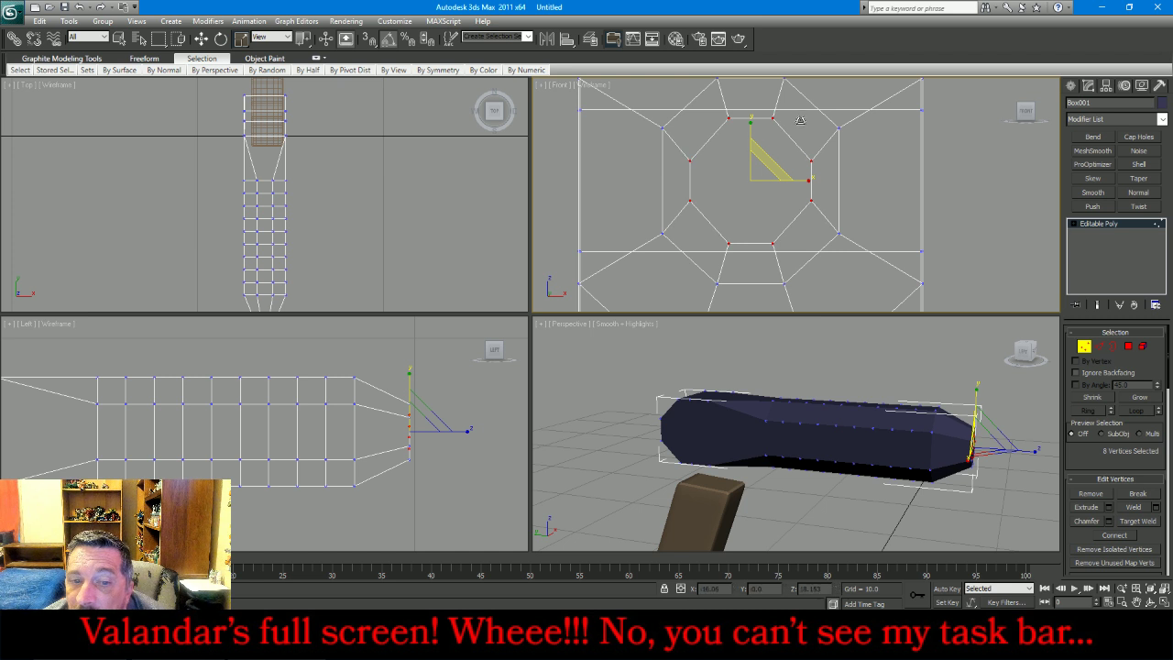
# Extrude the inner octagonal muzzle polygon by 0.509
pyautogui.click(1128, 347)
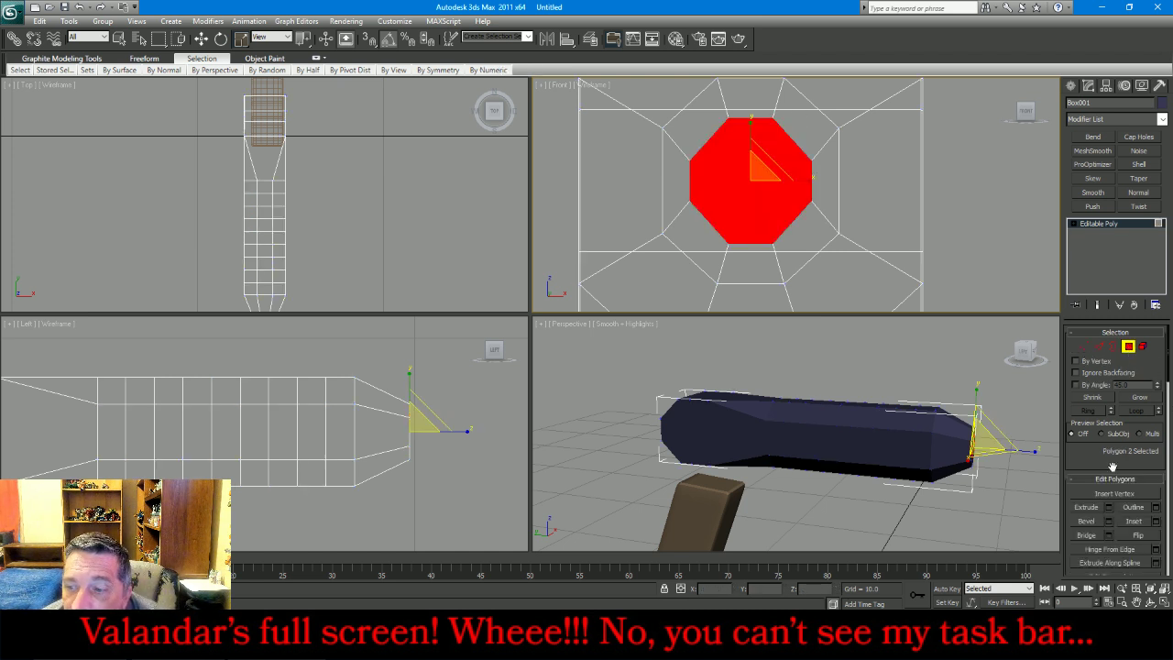
pyautogui.click(1109, 507)
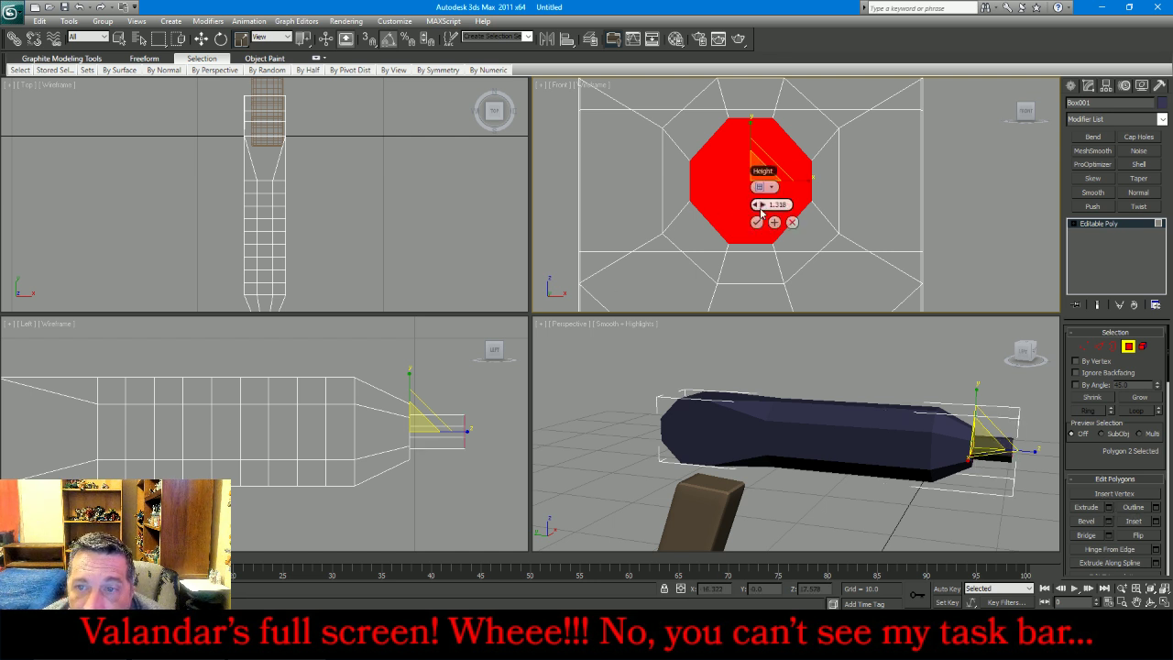
pyautogui.moveTo(762, 207); pyautogui.dragTo(638, 248)
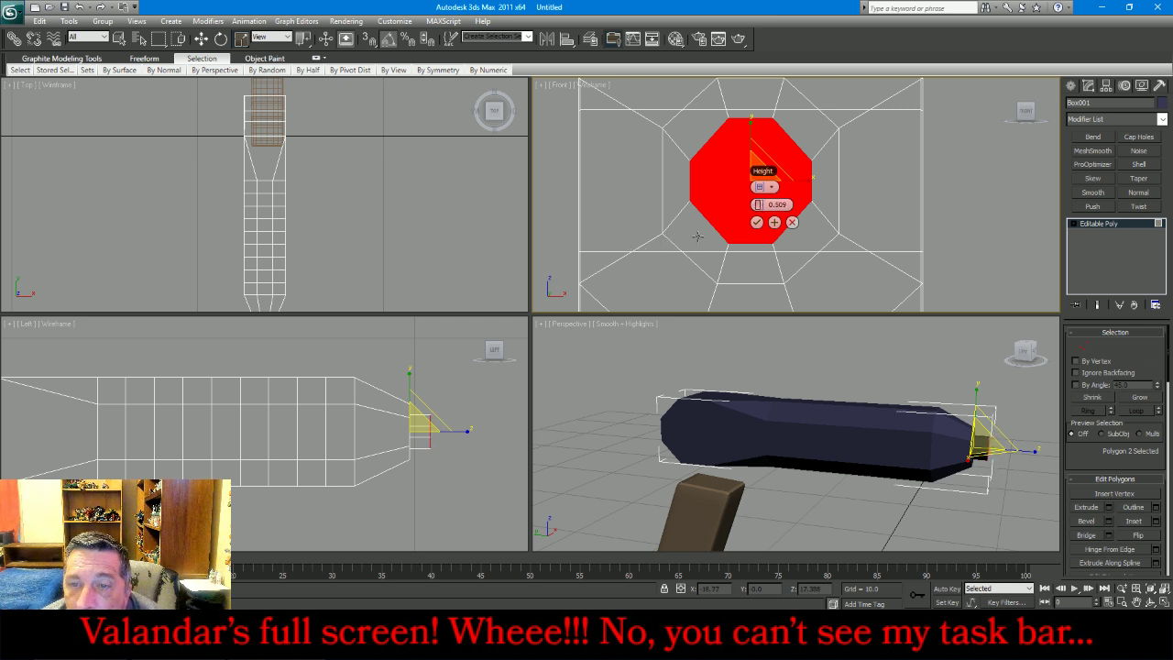
pyautogui.click(758, 222)
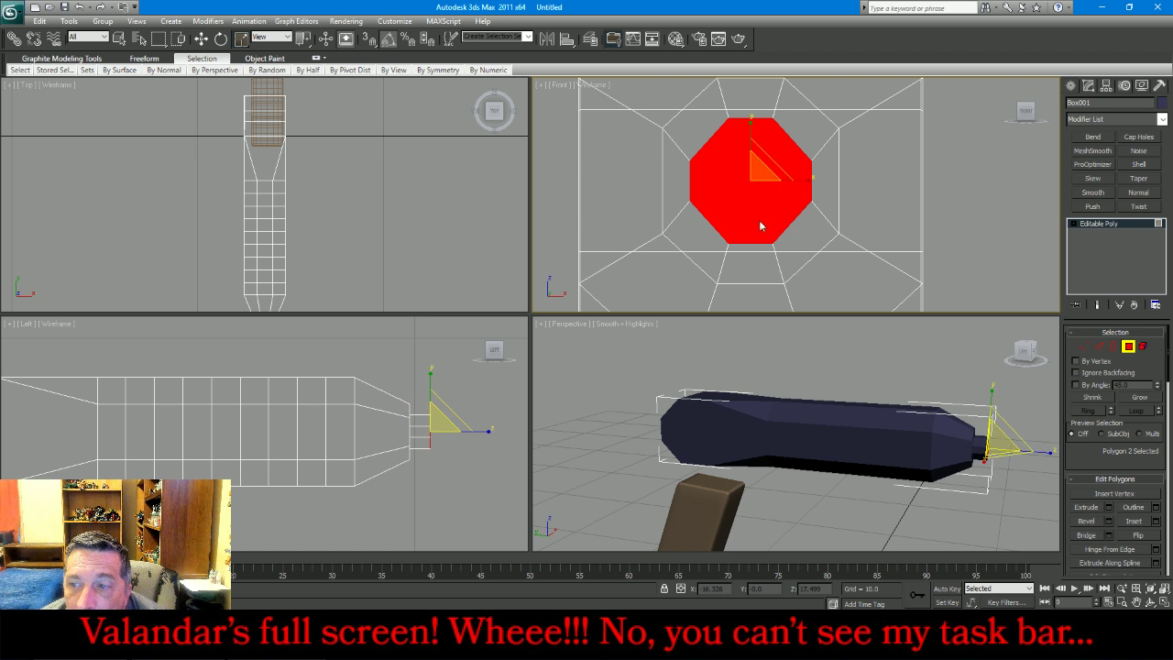
# Select all muzzle-end vertices, scale them up uniformly in the Front view, and move them back toward the barrel in the Left view
pyautogui.click(1084, 347)
pyautogui.rightClick(399, 359)
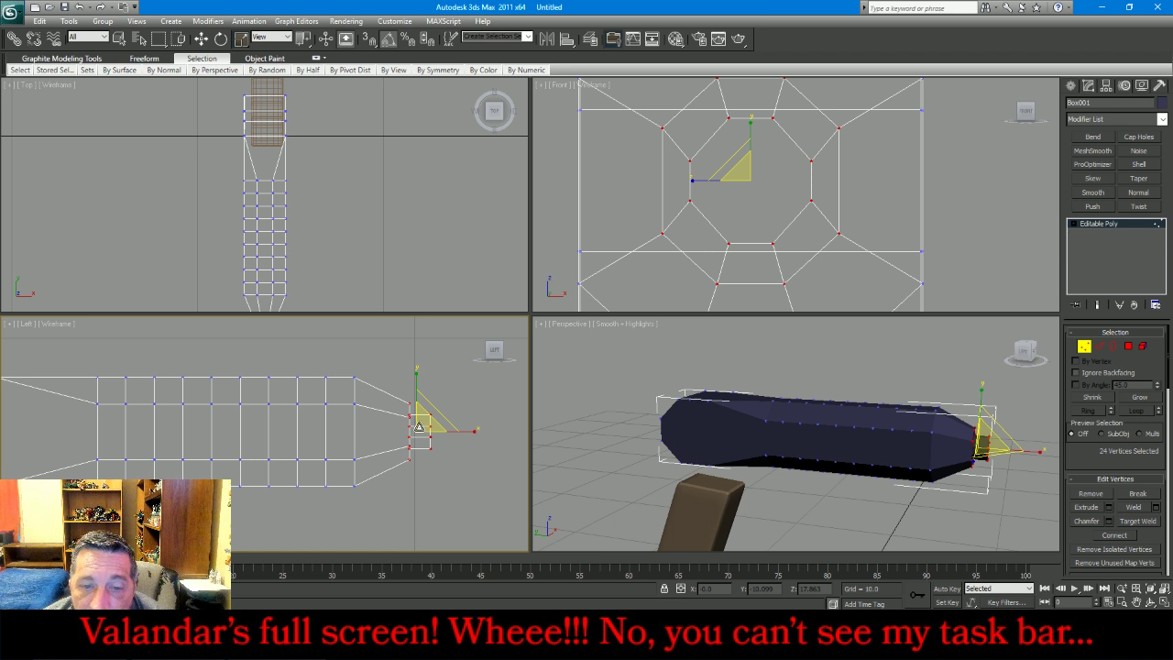
pyautogui.rightClick(851, 156)
pyautogui.moveTo(778, 165); pyautogui.dragTo(805, 146)
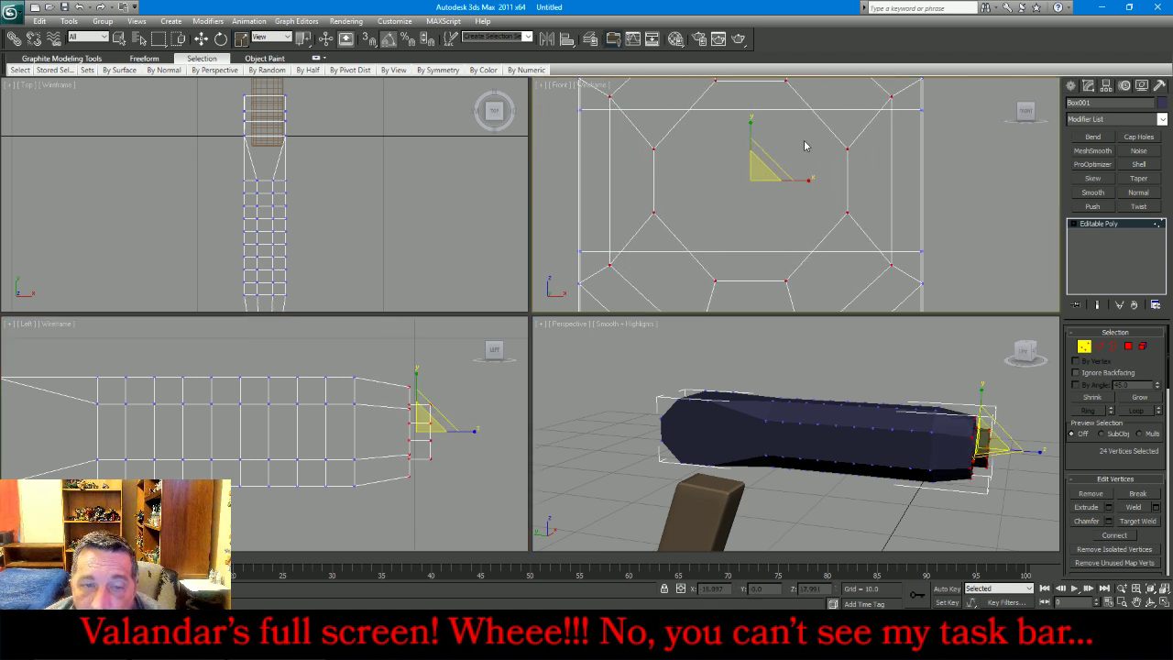
pyautogui.click(200, 38)
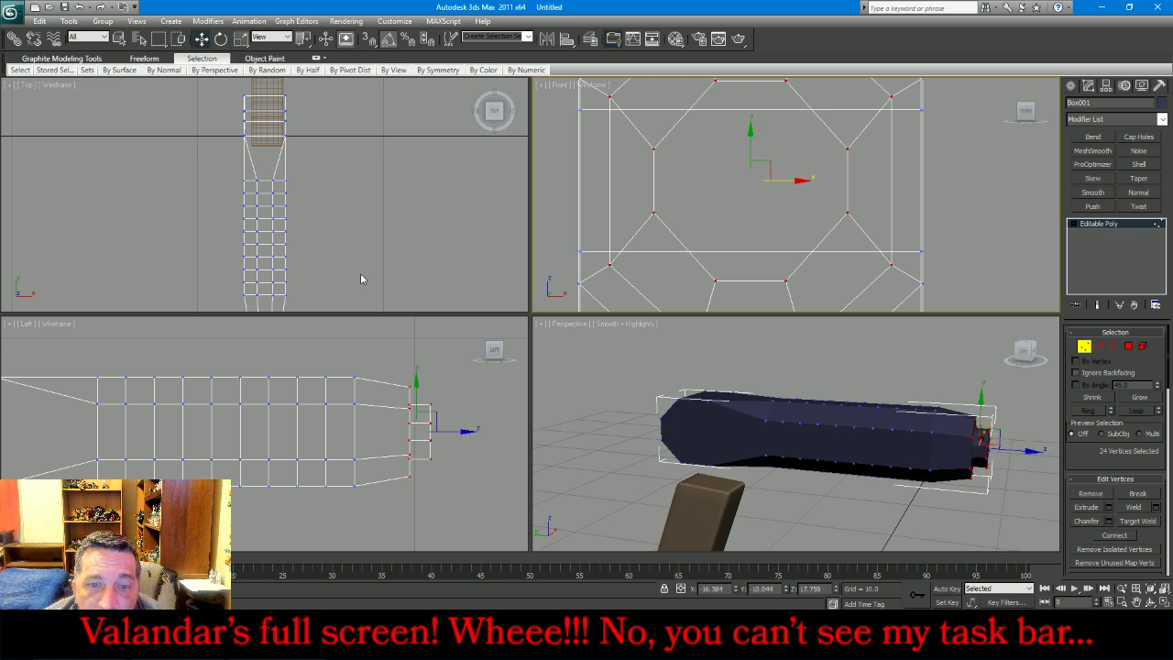
pyautogui.rightClick(458, 436)
pyautogui.moveTo(445, 432); pyautogui.dragTo(419, 422)
pyautogui.click(438, 370)
# Inset the end polygon of the extruded muzzle tip by 0.278
pyautogui.scroll(-3, 438, 370)
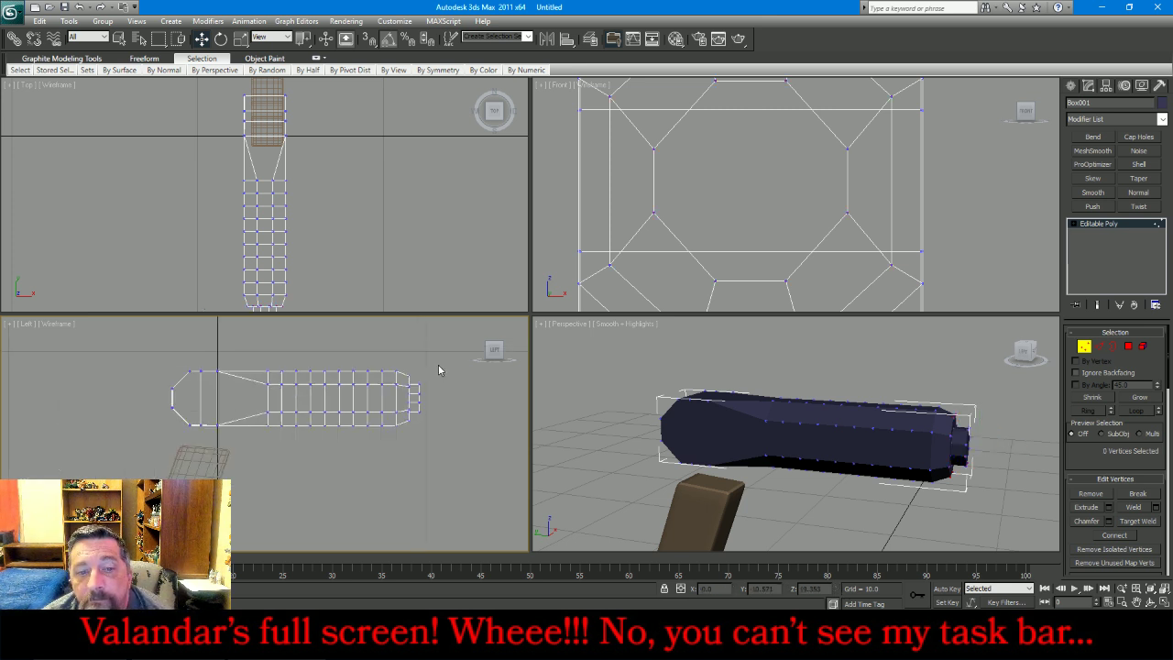
pyautogui.click(1138, 347)
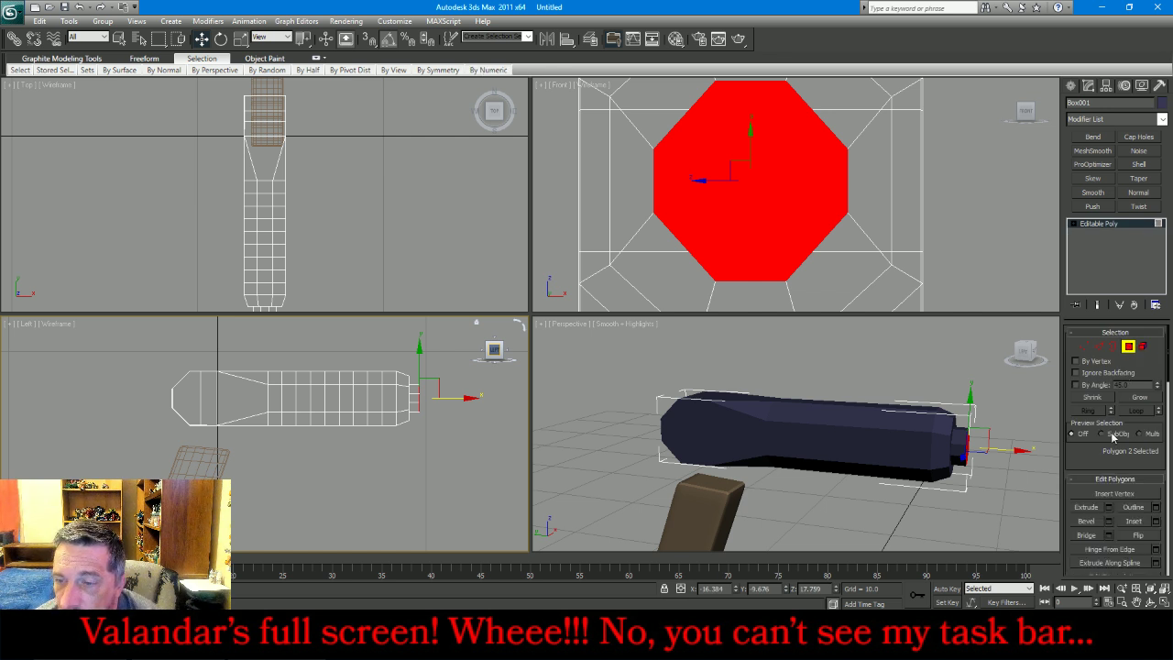
pyautogui.click(1156, 521)
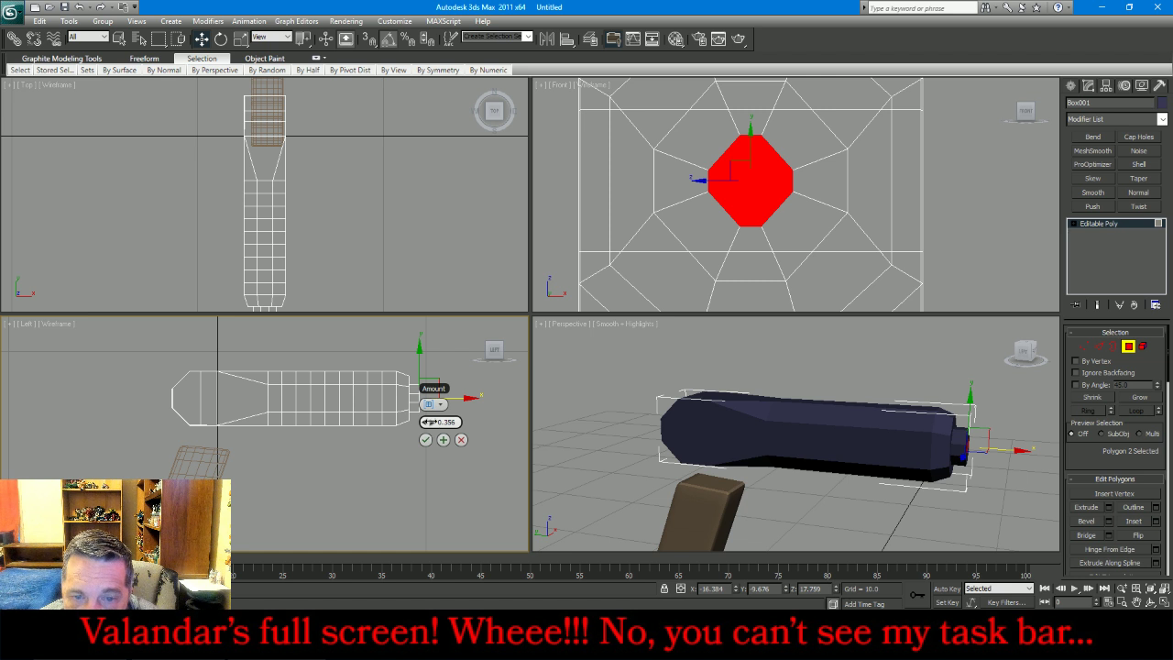
pyautogui.moveTo(427, 421); pyautogui.dragTo(430, 430)
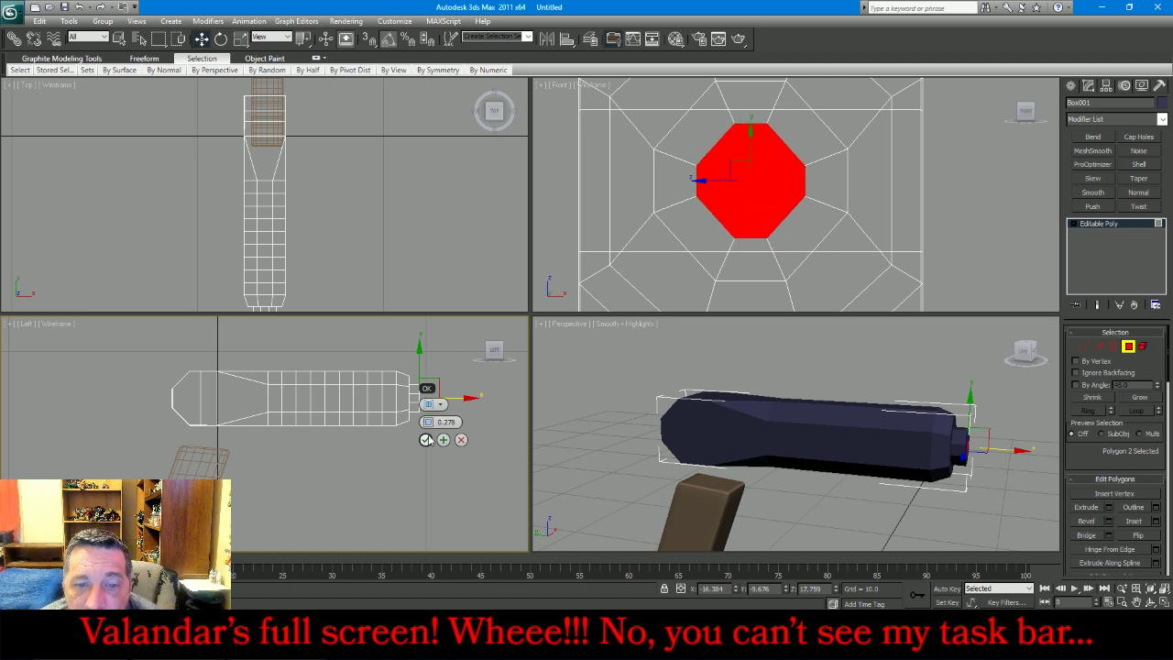
pyautogui.click(426, 440)
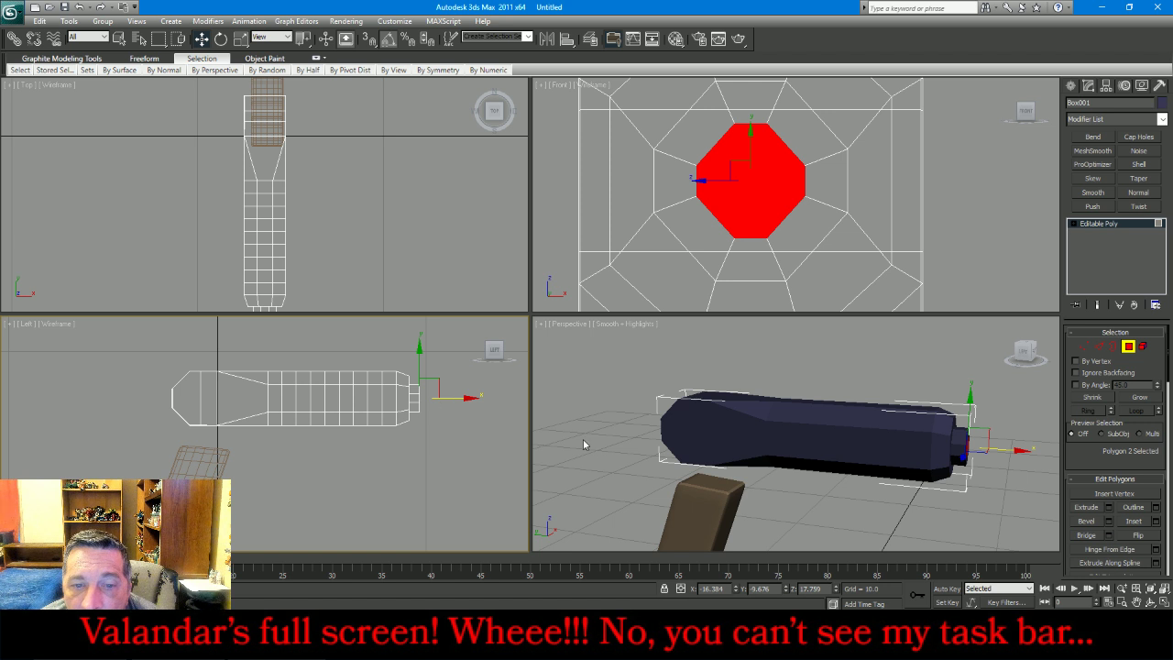
# Extrude the inset end polygon of the muzzle inward by -0.252 to form the bore
pyautogui.click(1109, 507)
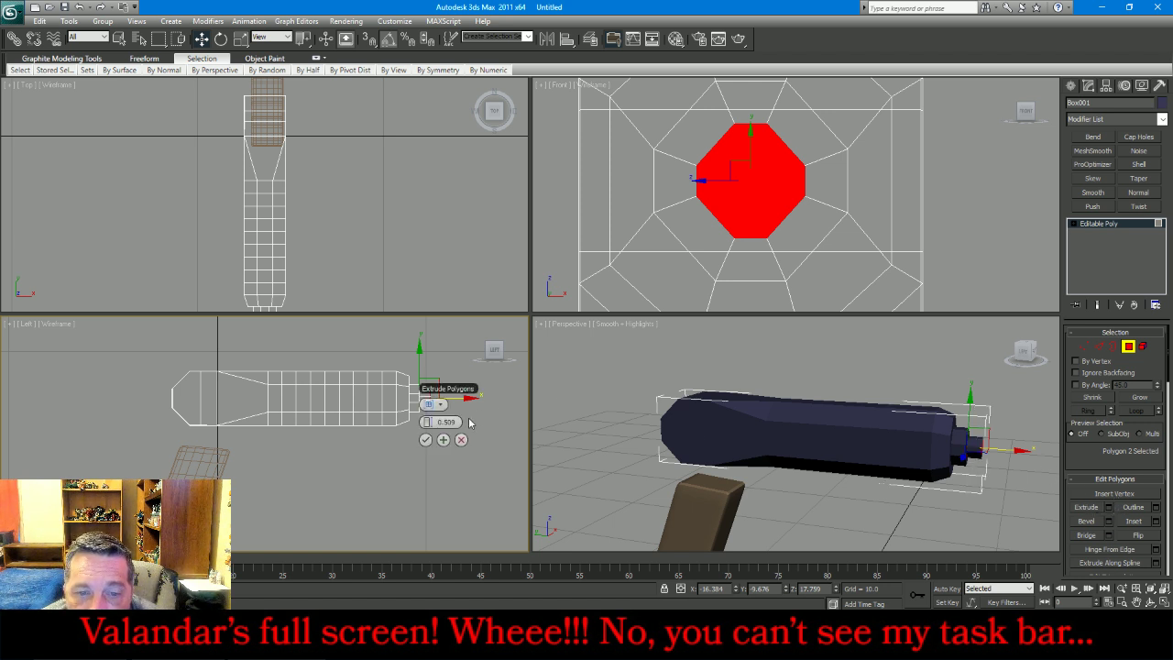
pyautogui.moveTo(424, 422); pyautogui.dragTo(424, 421)
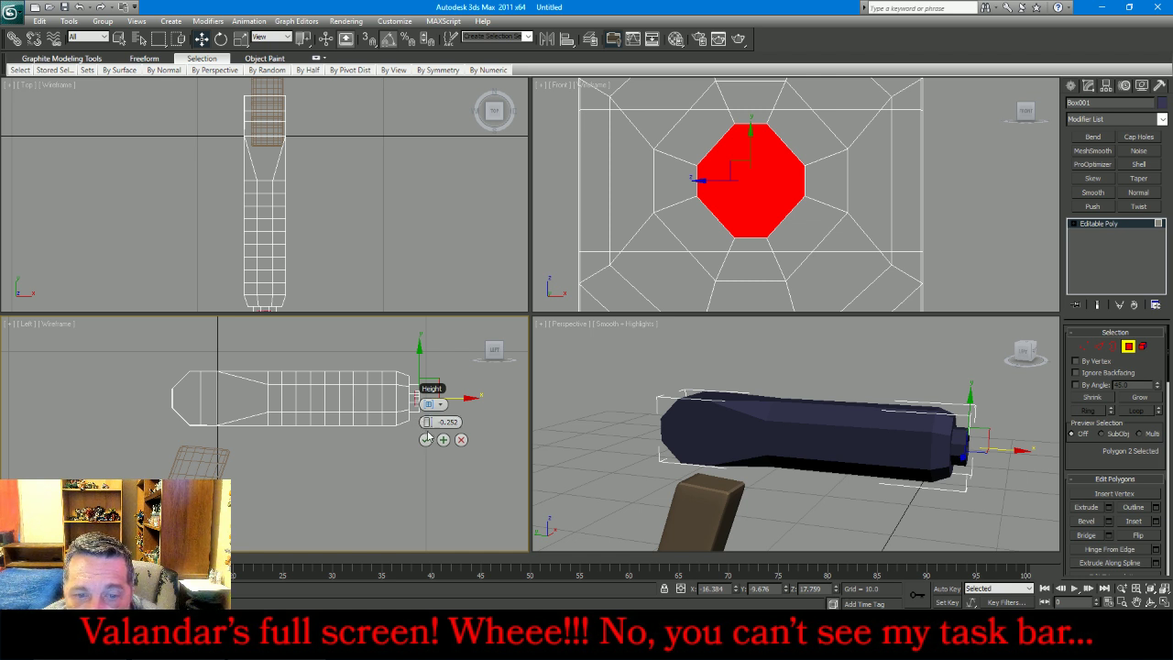
pyautogui.click(426, 441)
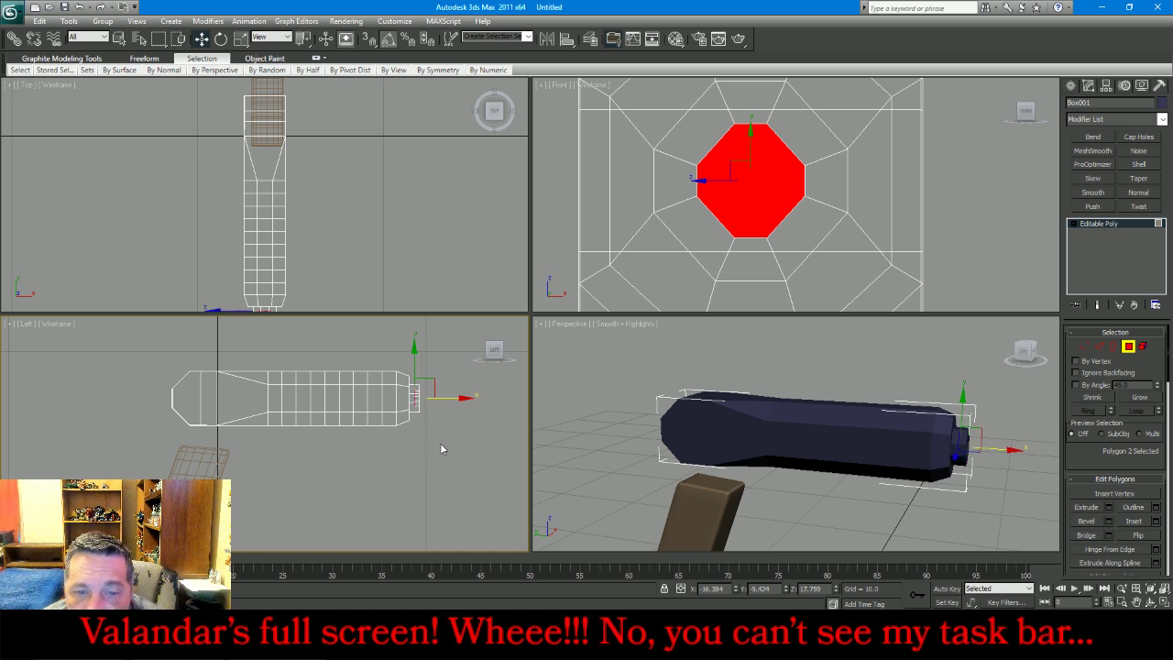
# Apply a Smooth modifier with smoothing group 1 to the whole pistol body and collapse its modifier stack
pyautogui.click(1128, 346)
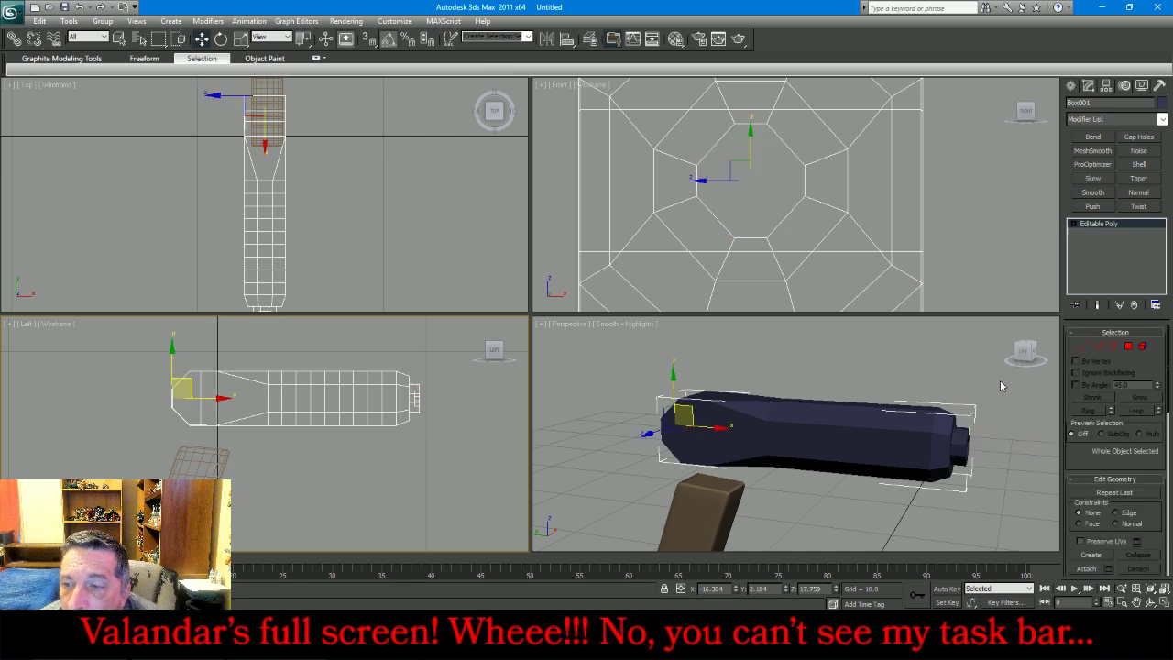
pyautogui.click(1093, 193)
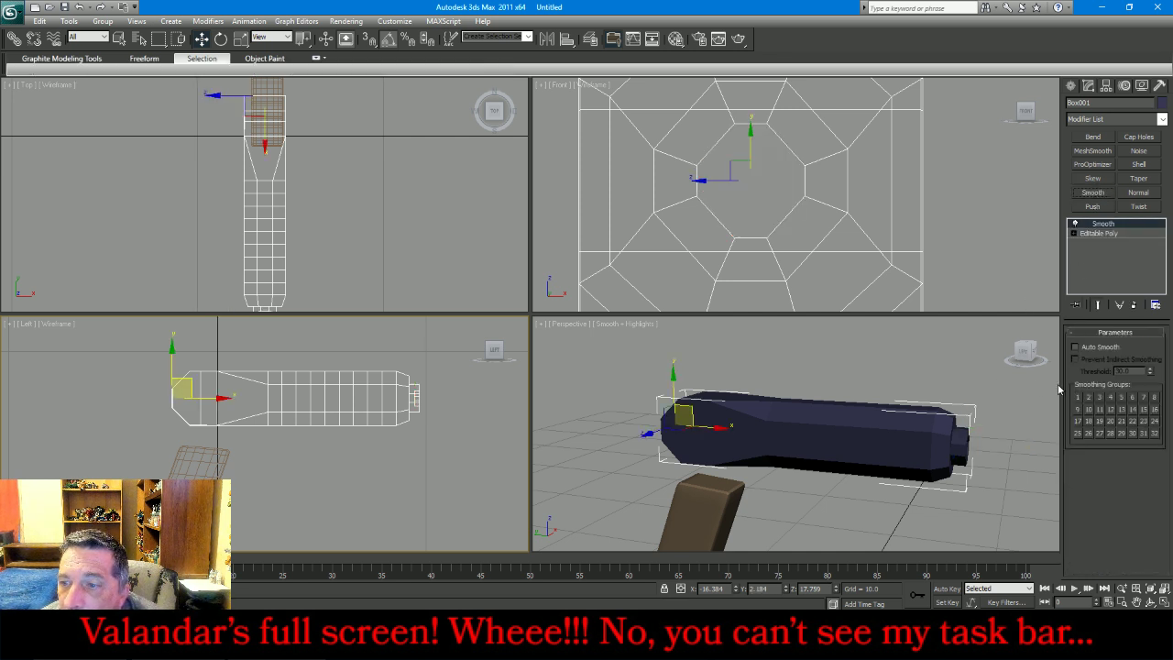
pyautogui.click(1077, 398)
pyautogui.rightClick(1109, 249)
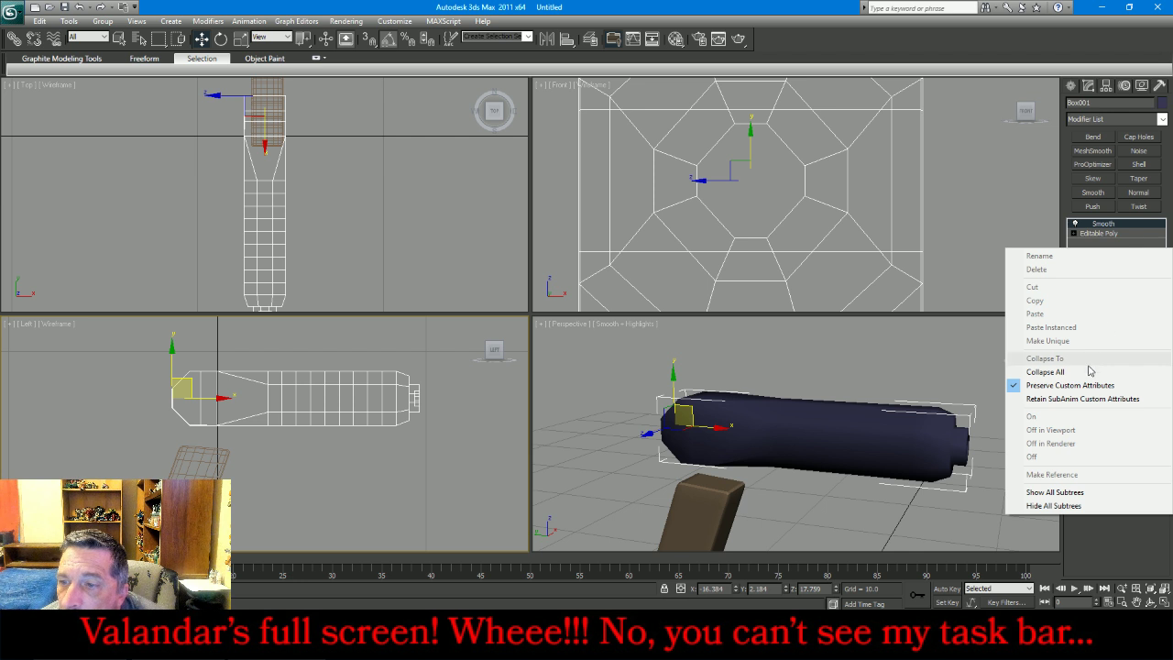
pyautogui.click(1006, 371)
pyautogui.click(938, 355)
pyautogui.scroll(-2, 917, 362)
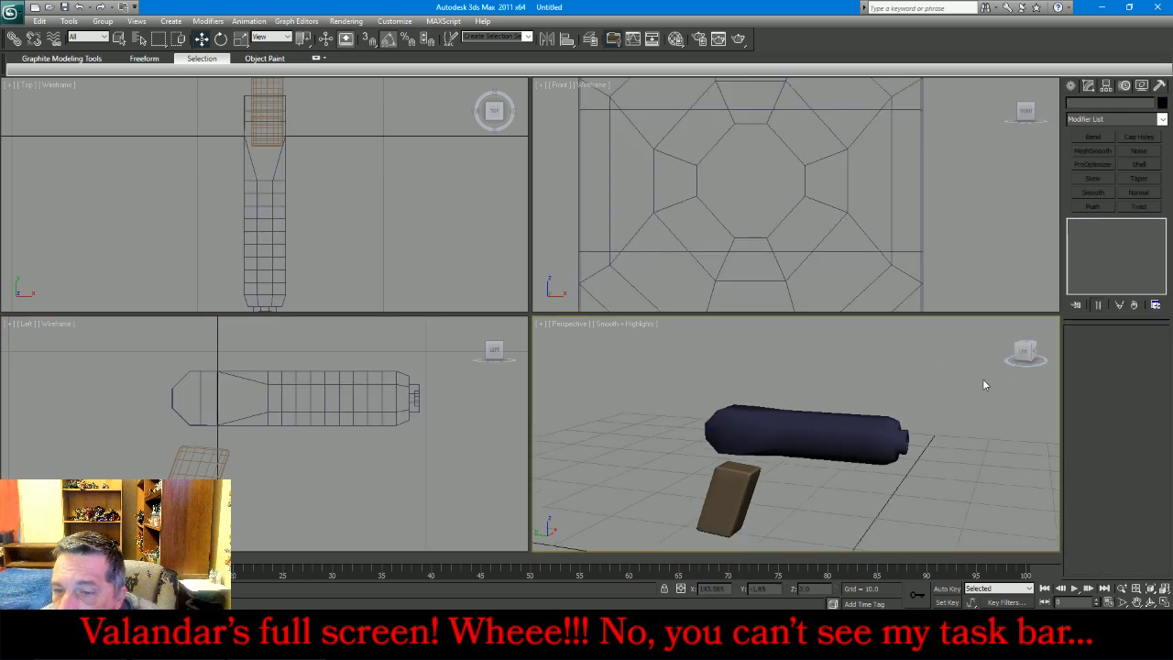
pyautogui.click(1150, 602)
pyautogui.moveTo(733, 438); pyautogui.dragTo(803, 418)
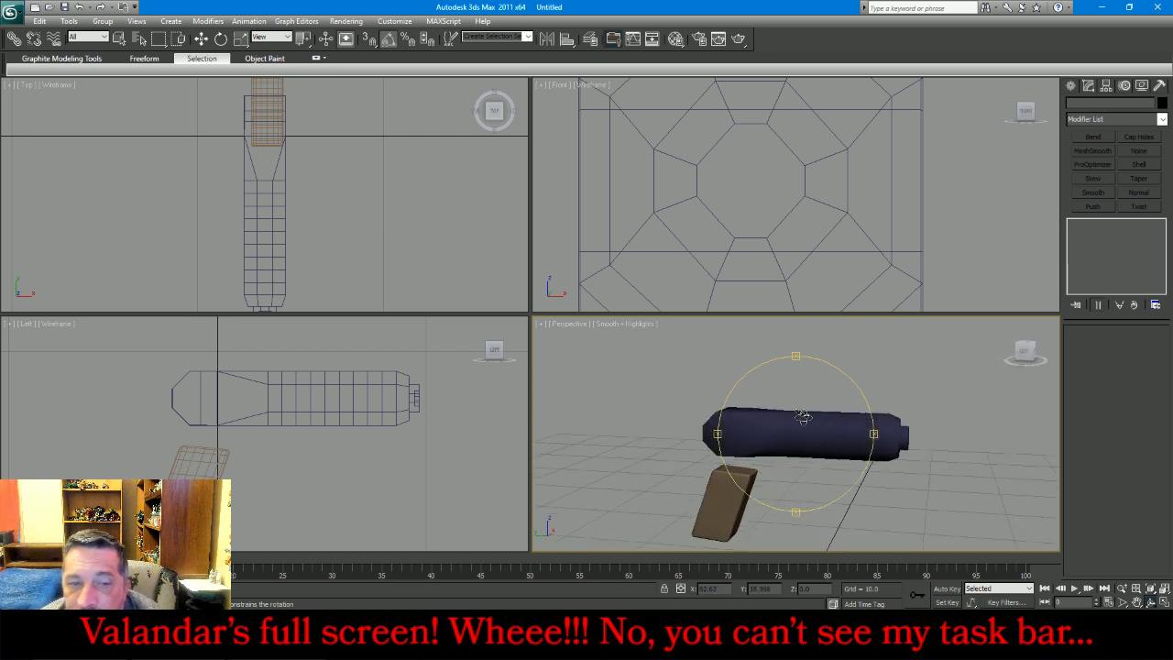
# Scale the pistol body up evenly in width and height to about 125% in the Front view, keeping its length
pyautogui.click(240, 38)
pyautogui.click(883, 160)
pyautogui.click(804, 189)
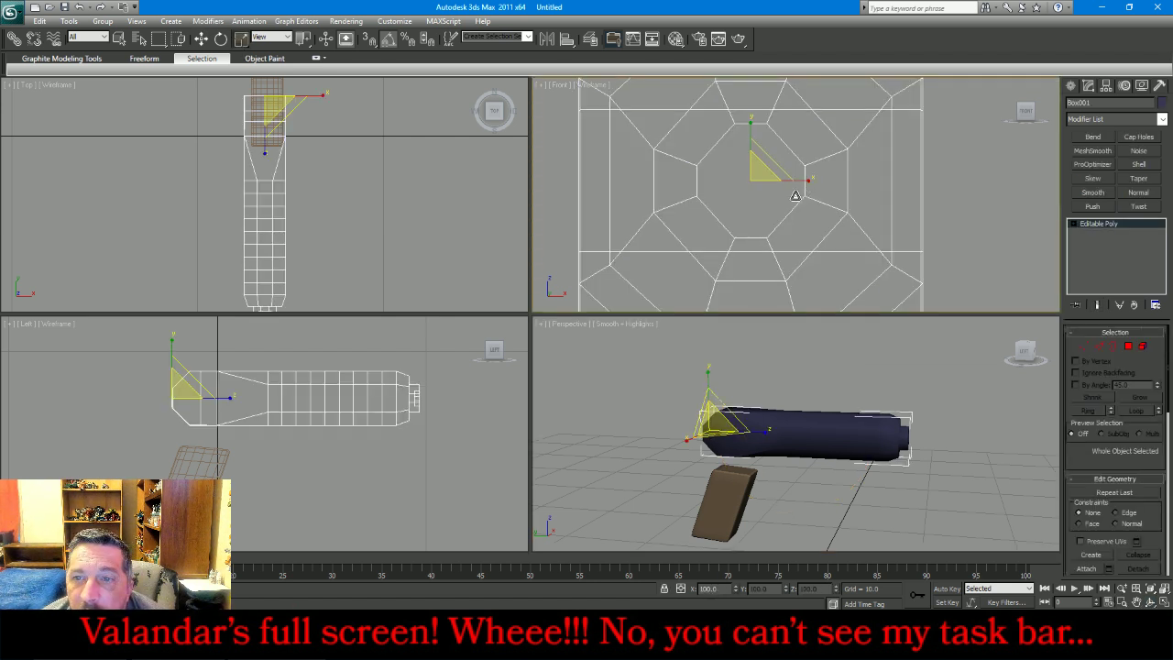
pyautogui.moveTo(776, 171); pyautogui.dragTo(780, 144)
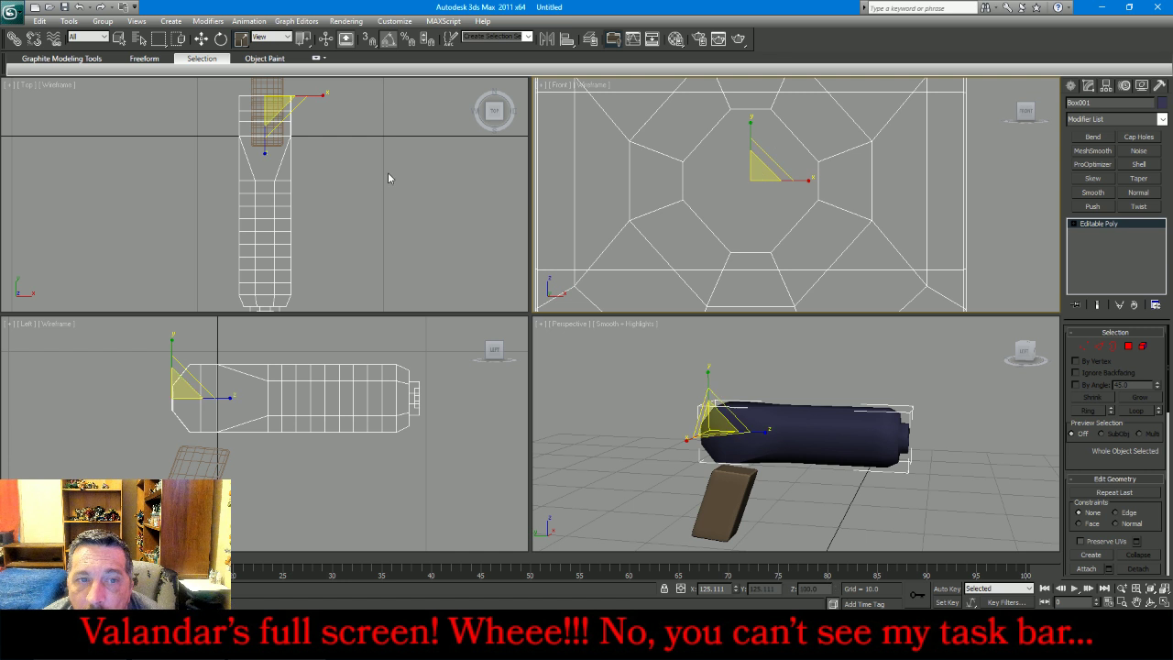
# Align the pistol body with the grip by setting the body's X position to -16.268
pyautogui.click(201, 40)
pyautogui.click(720, 495)
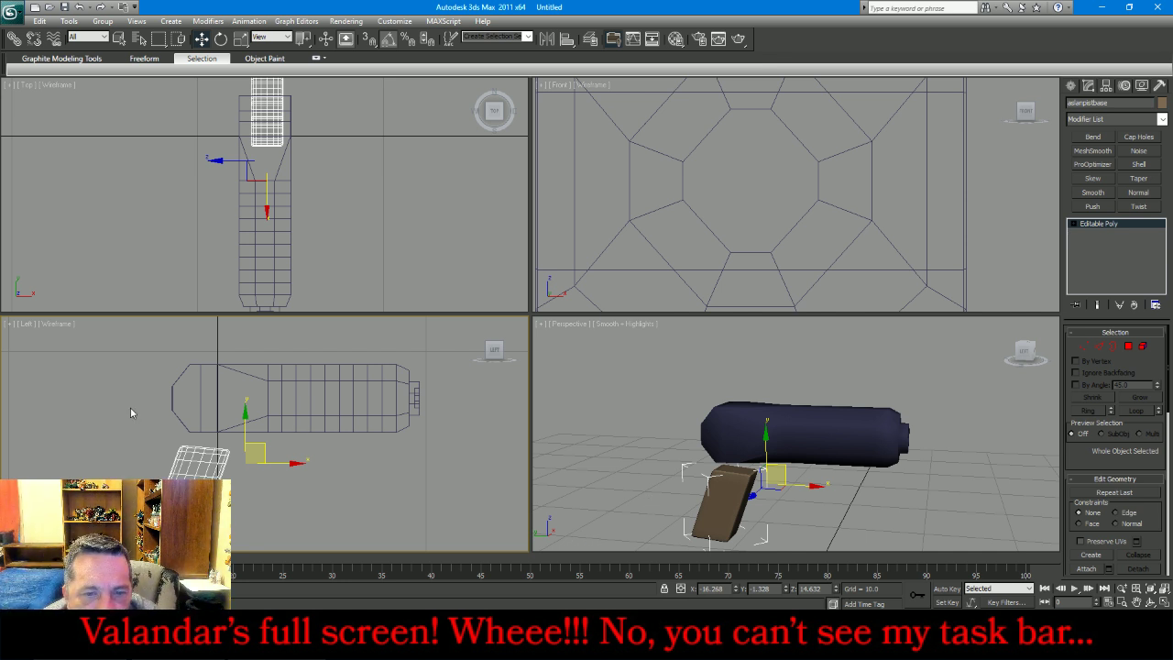
pyautogui.click(395, 370)
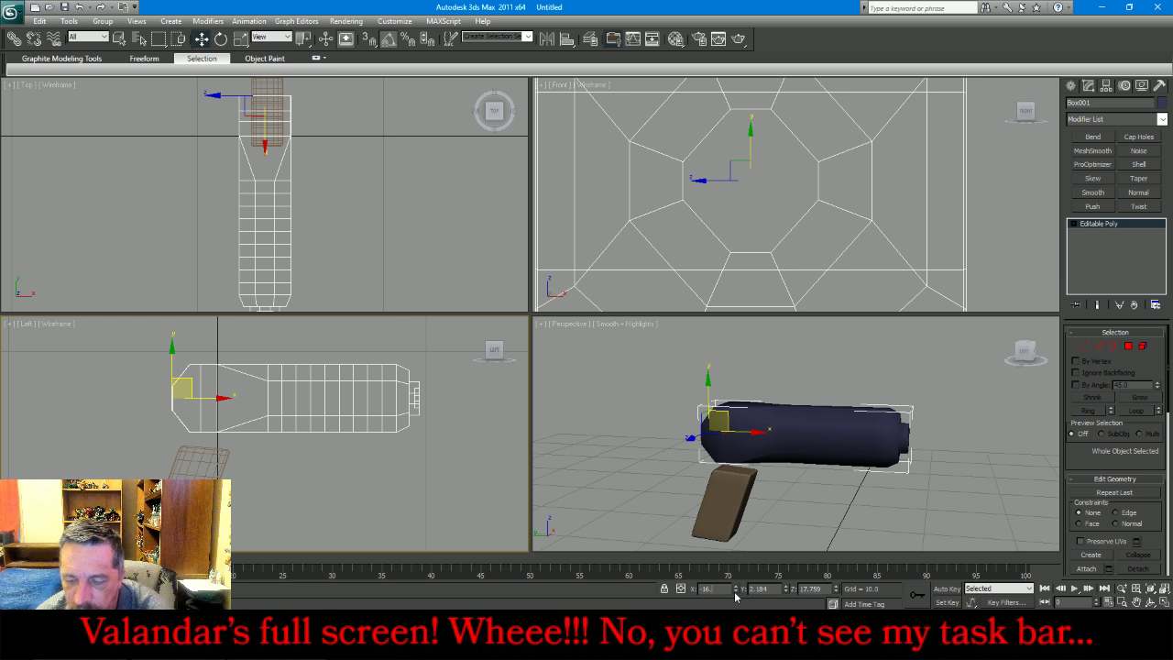
pyautogui.moveTo(735, 595); pyautogui.dragTo(735, 593)
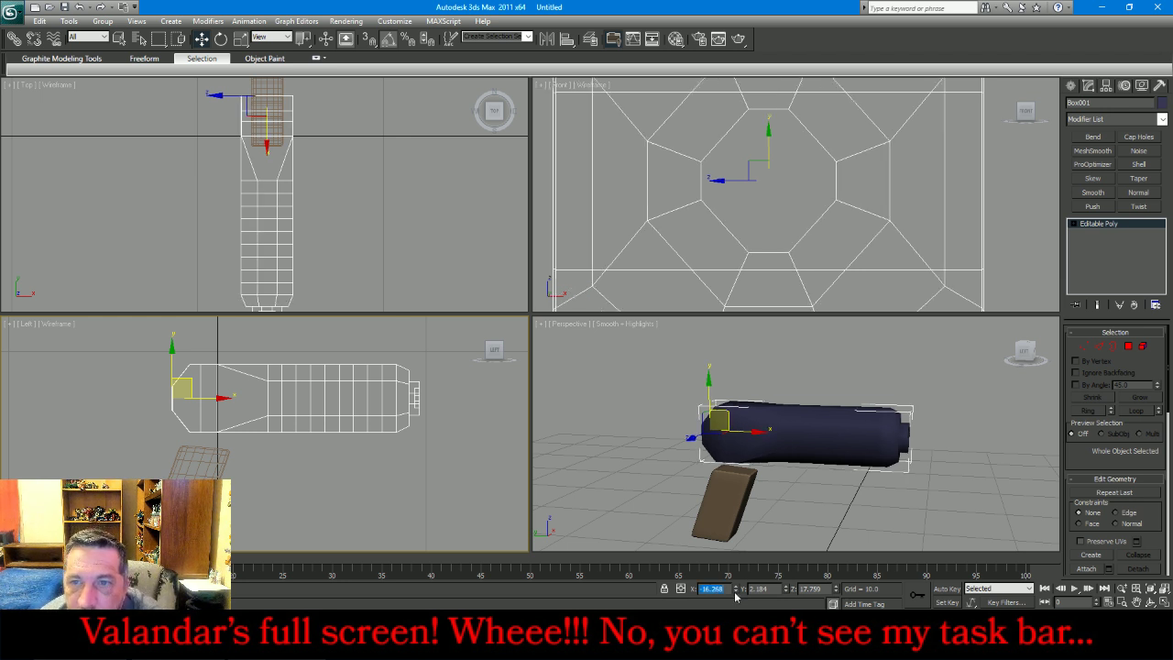
# Select four alternating bands of polygons around the barrel in the Left view
pyautogui.rightClick(868, 239)
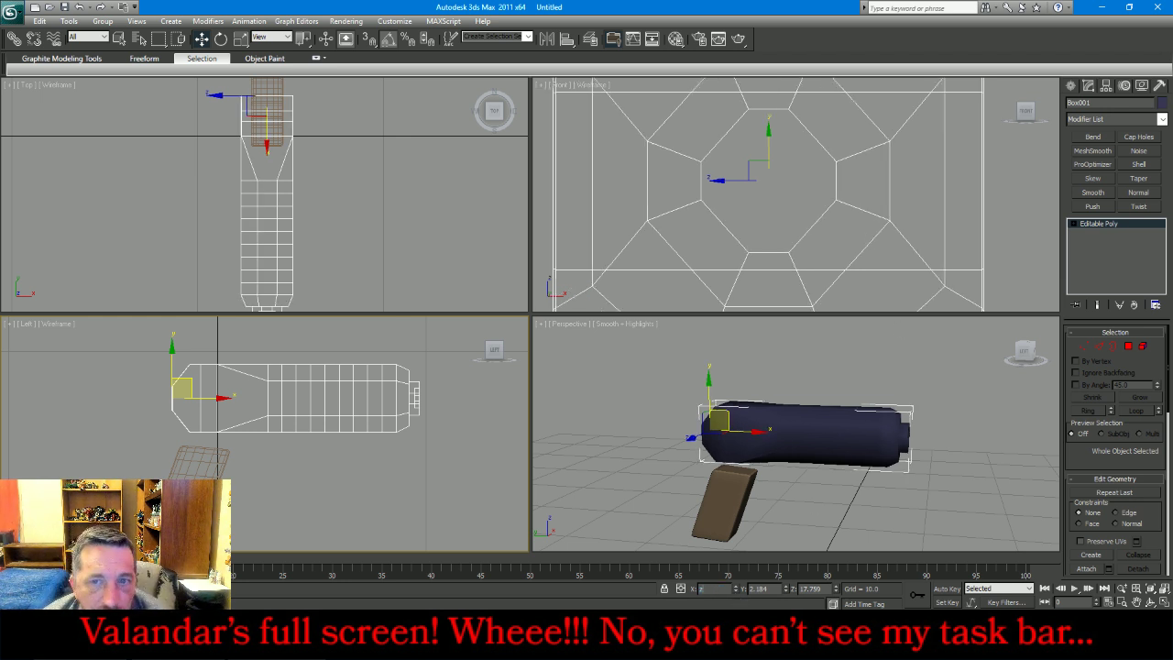
pyautogui.press('z')
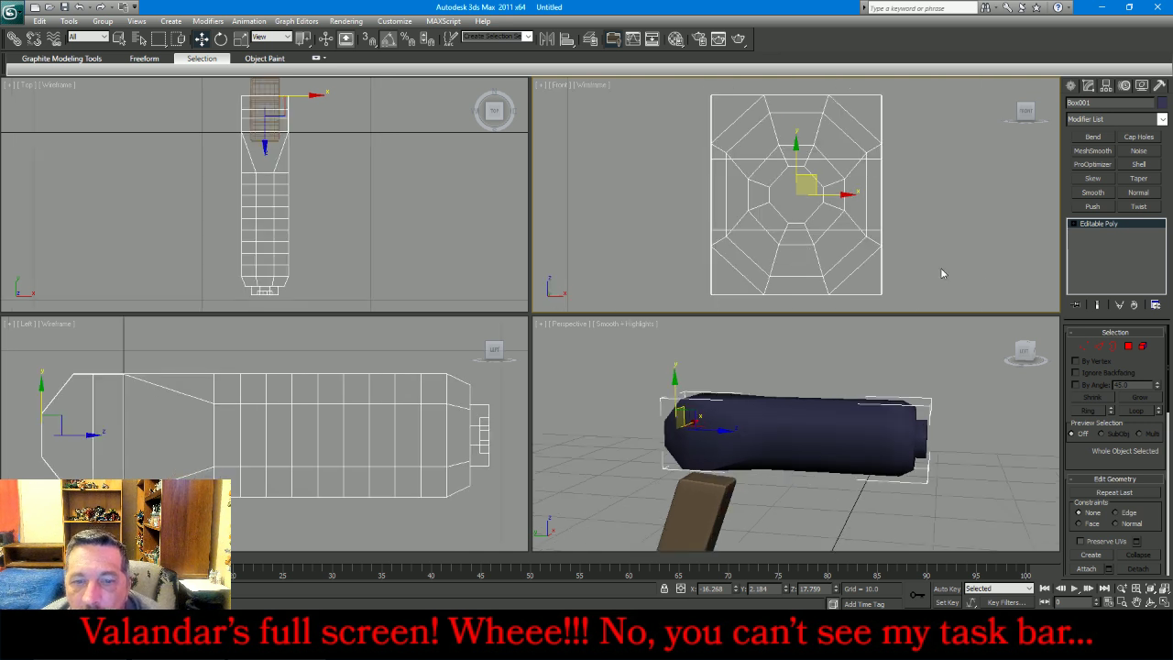
pyautogui.click(1128, 346)
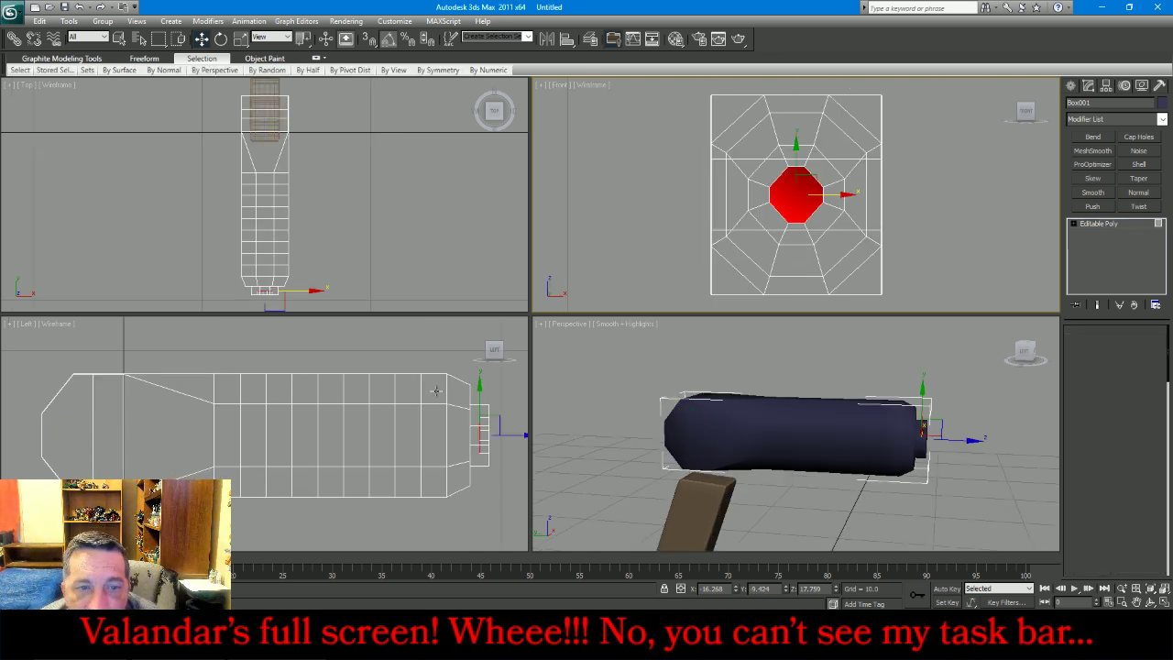
pyautogui.moveTo(253, 362); pyautogui.dragTo(258, 543)
pyautogui.keyDown('ctrl'); pyautogui.moveTo(299, 365); pyautogui.dragTo(311, 534); pyautogui.keyUp('ctrl')
pyautogui.keyDown('ctrl'); pyautogui.moveTo(358, 359); pyautogui.dragTo(352, 537); pyautogui.keyUp('ctrl')
pyautogui.keyDown('ctrl'); pyautogui.moveTo(408, 351); pyautogui.dragTo(415, 531); pyautogui.keyUp('ctrl')
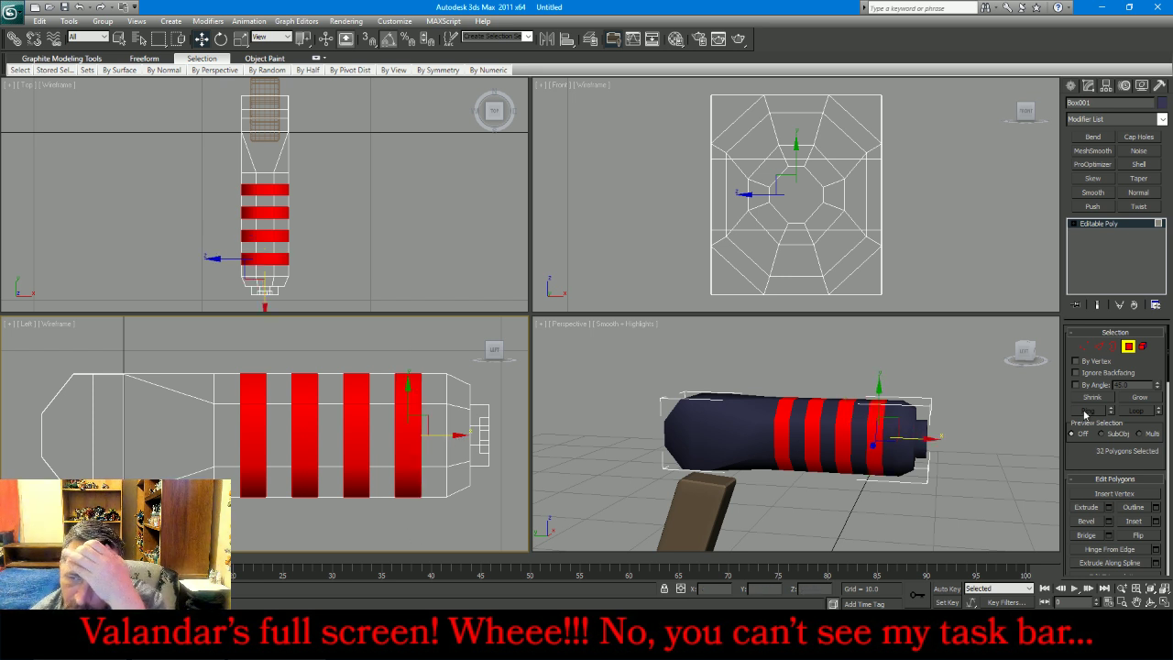
# Extrude the selected barrel bands inward by -0.213 along Local Normal to form grooves
pyautogui.click(1108, 507)
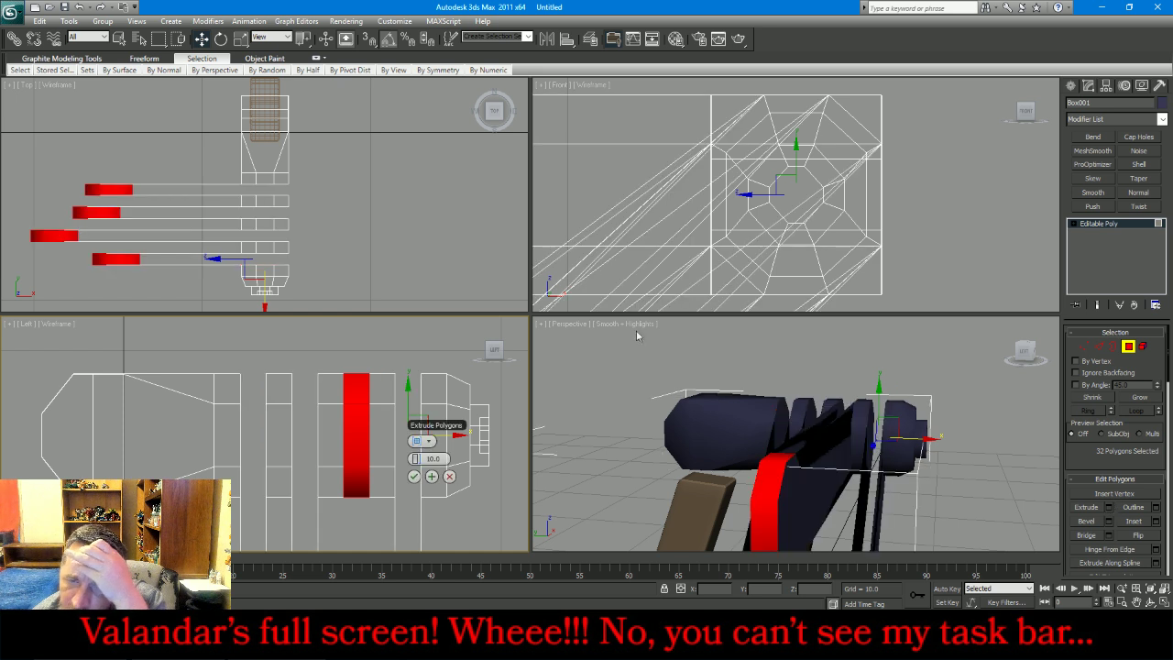
pyautogui.click(427, 441)
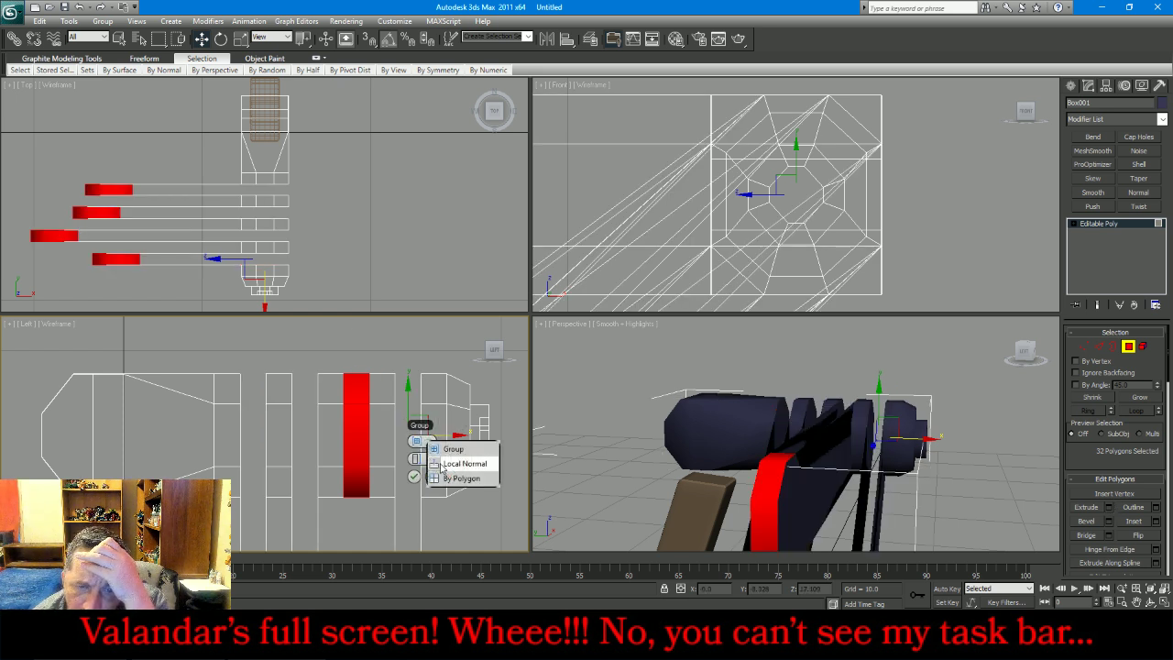
pyautogui.click(444, 473)
pyautogui.moveTo(420, 465); pyautogui.dragTo(421, 588)
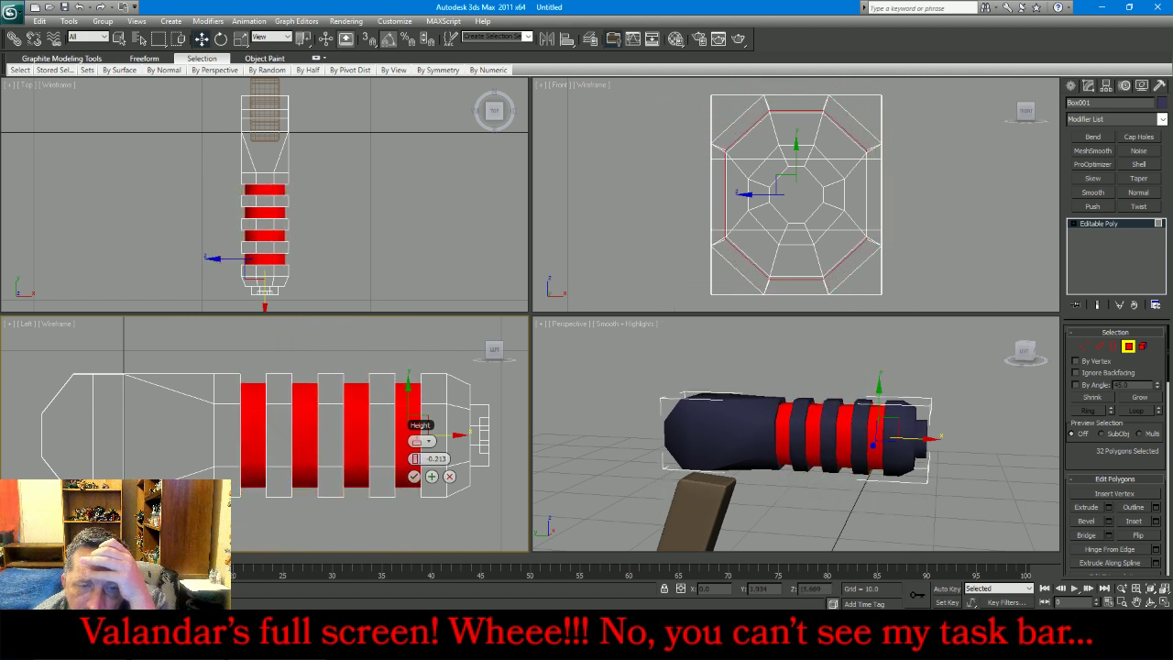
pyautogui.click(413, 476)
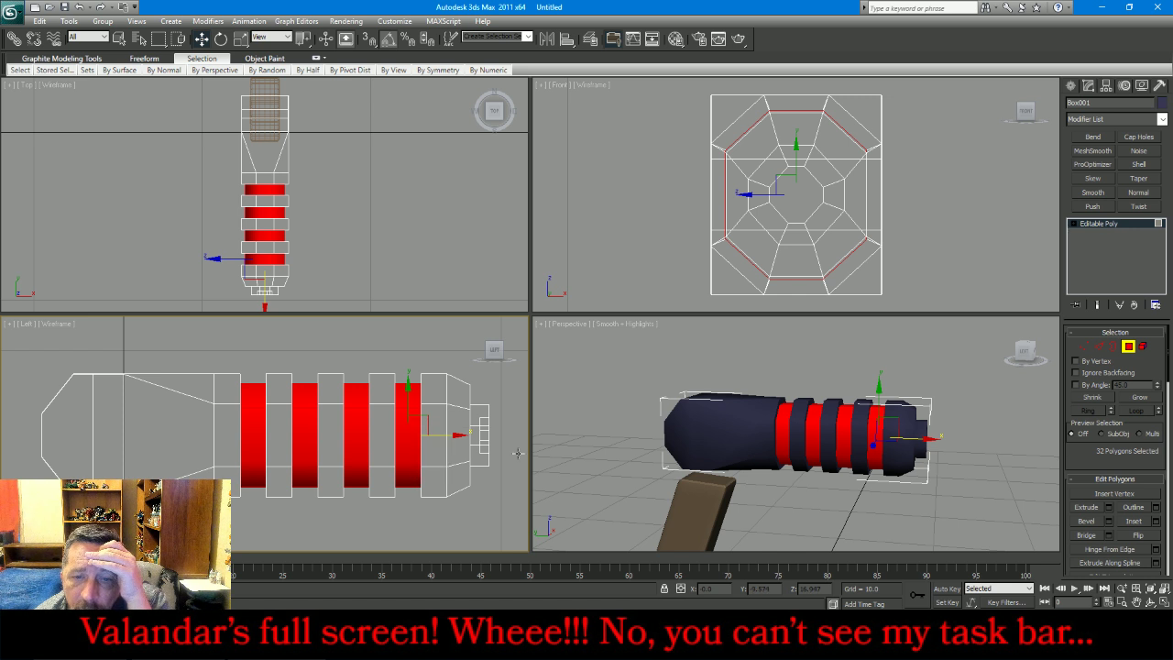
# Select the edges of the barrel grooves and muzzle steps and extend the selection to full edge loops
pyautogui.click(1101, 345)
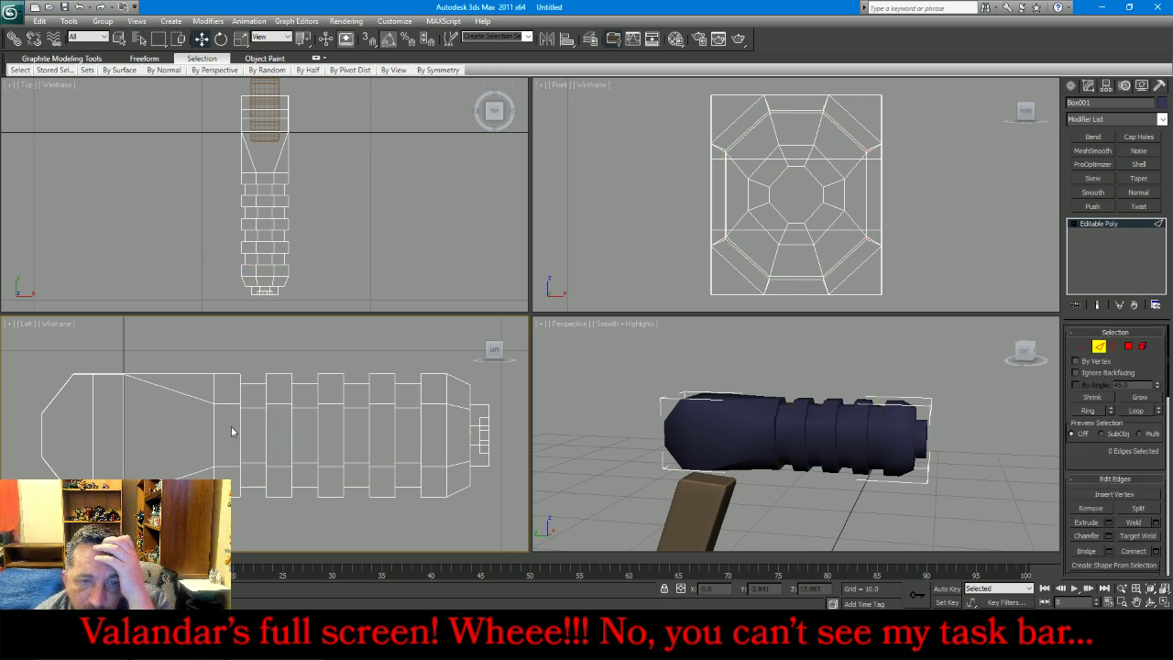
pyautogui.moveTo(232, 432); pyautogui.dragTo(431, 446)
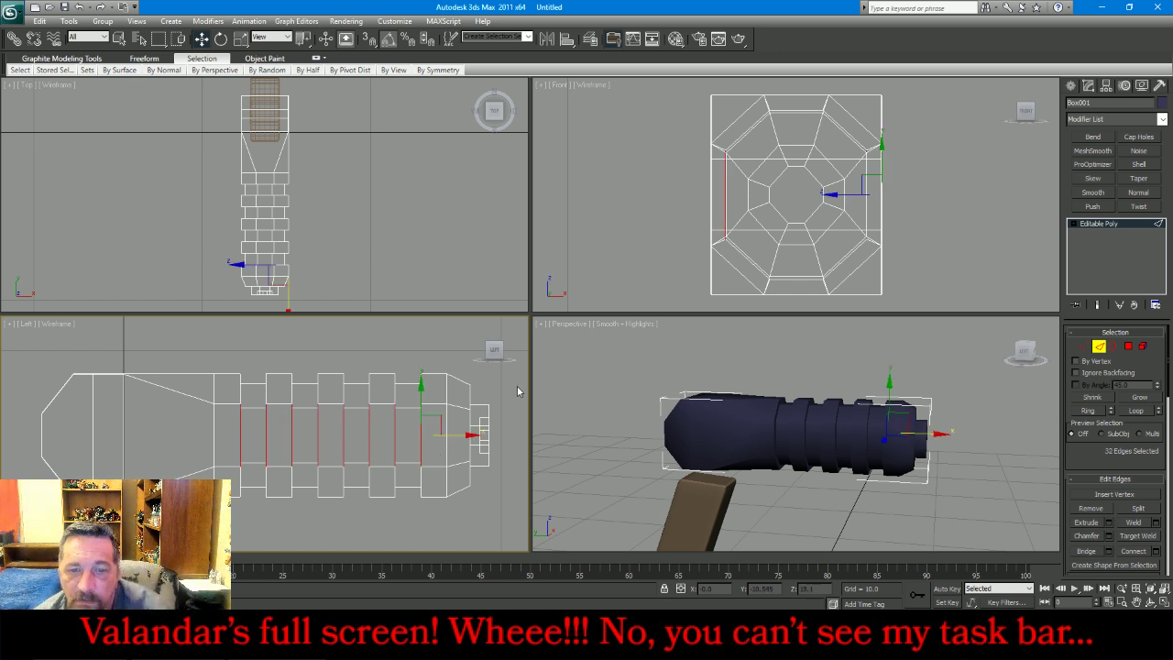
pyautogui.scroll(3, 453, 438)
pyautogui.scroll(3, 489, 429)
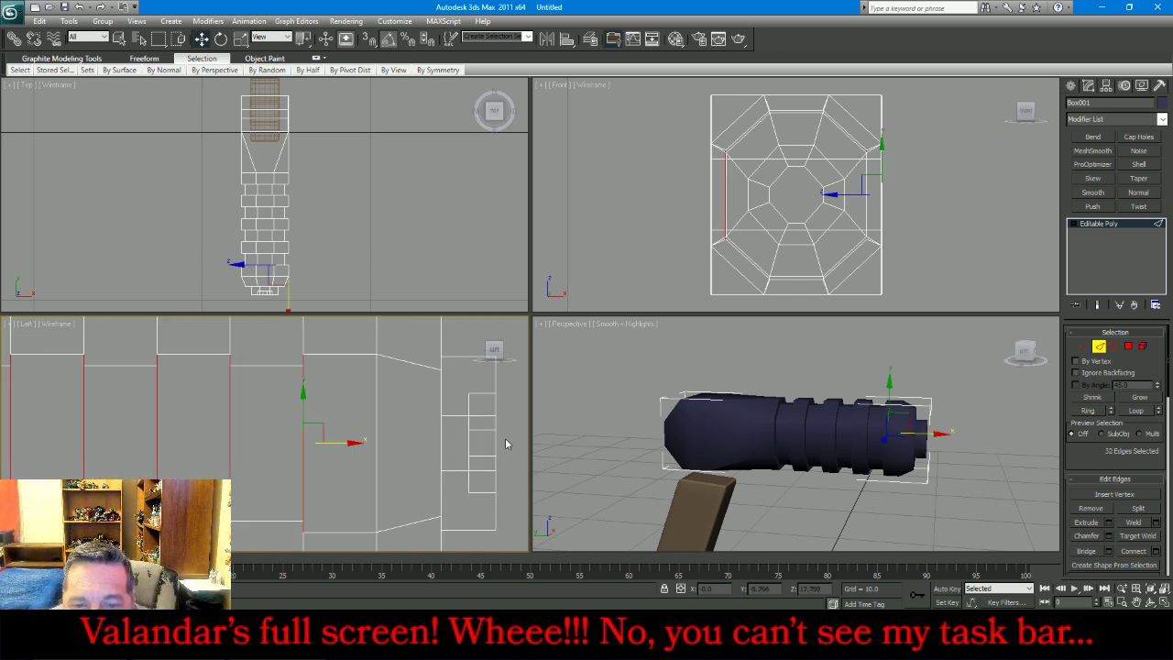
pyautogui.moveTo(502, 441); pyautogui.dragTo(440, 446)
pyautogui.scroll(-4, 440, 445)
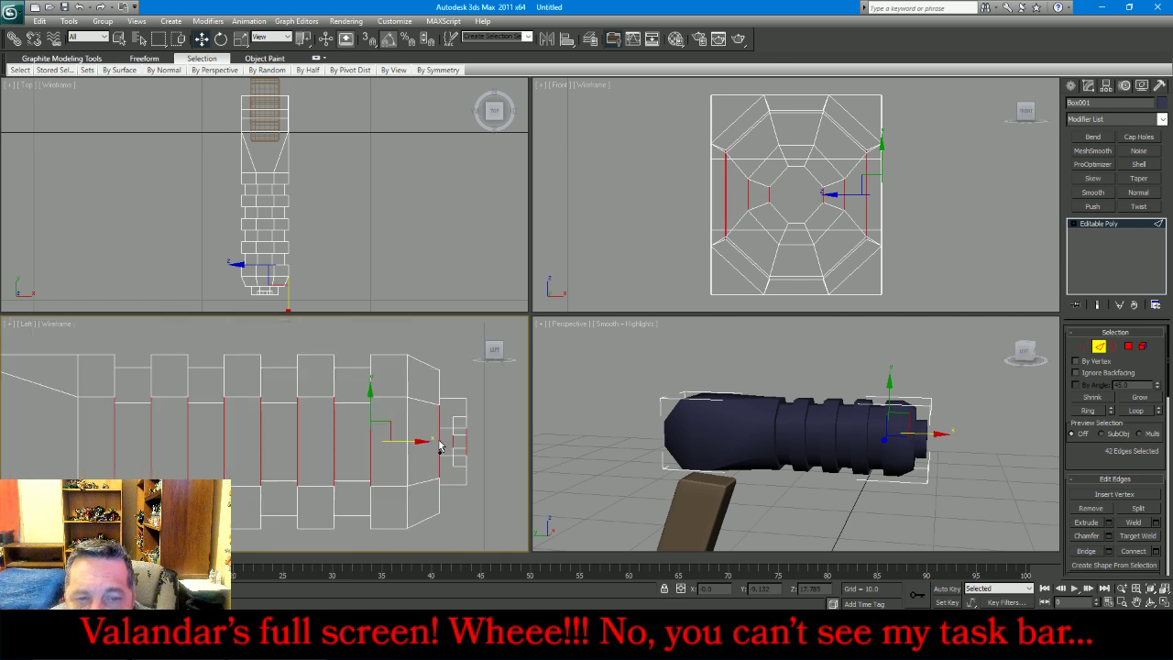
pyautogui.click(1134, 410)
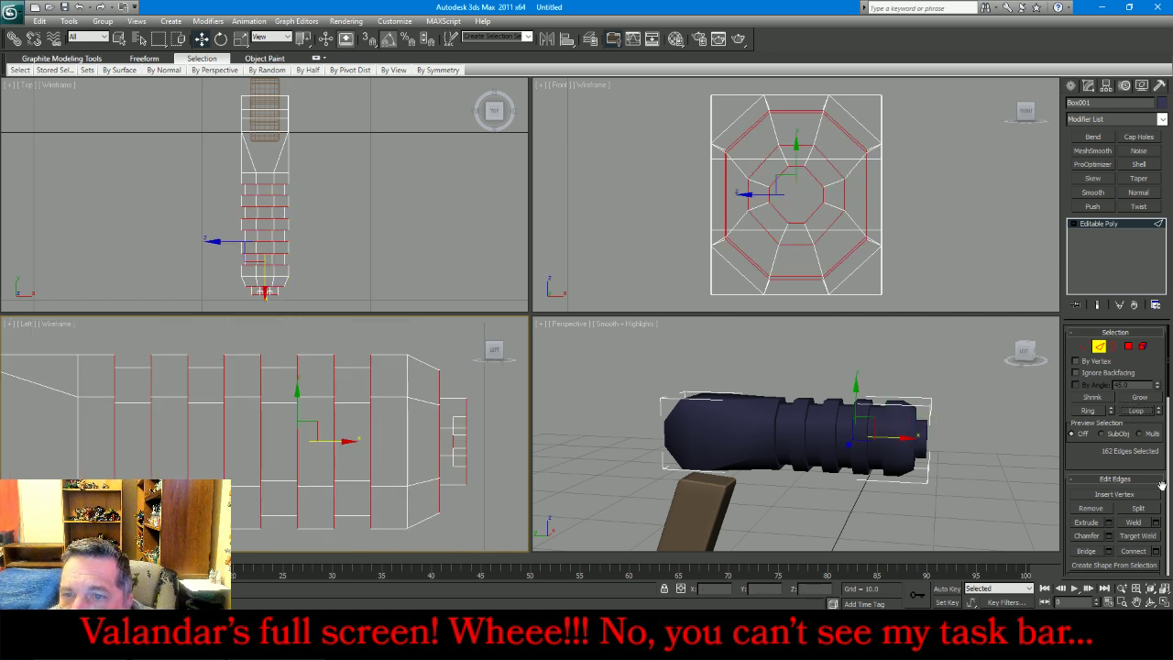
# Chamfer the selected edge loops by 0.001 with 2 segments and leave edge editing
pyautogui.click(1112, 539)
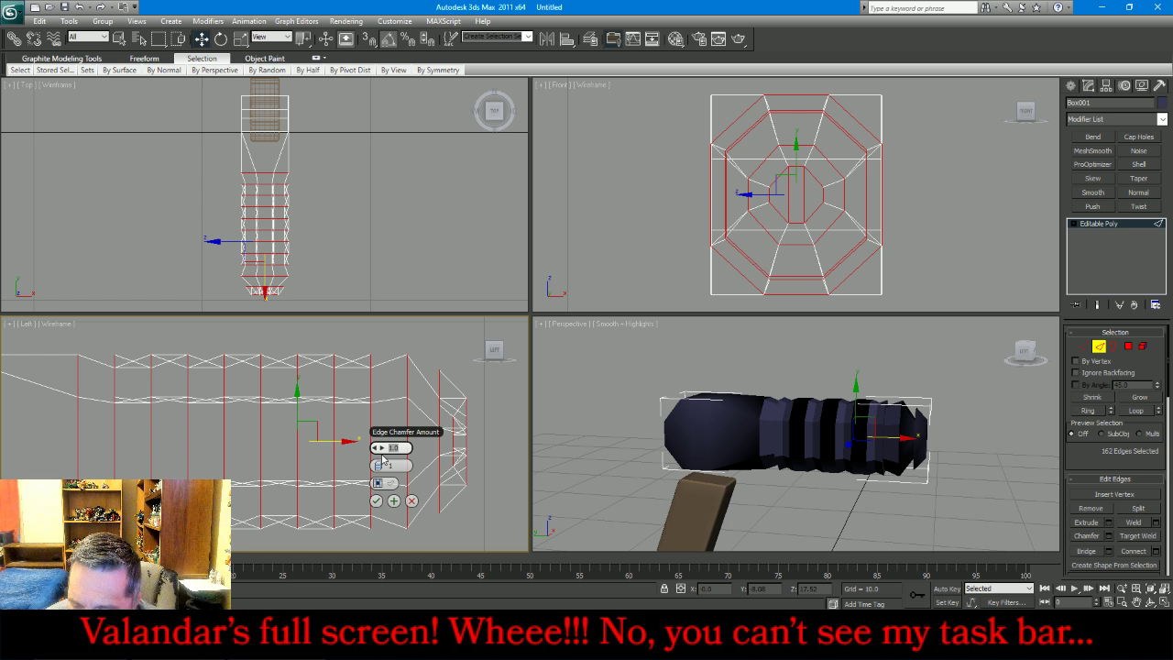
pyautogui.press('Return')
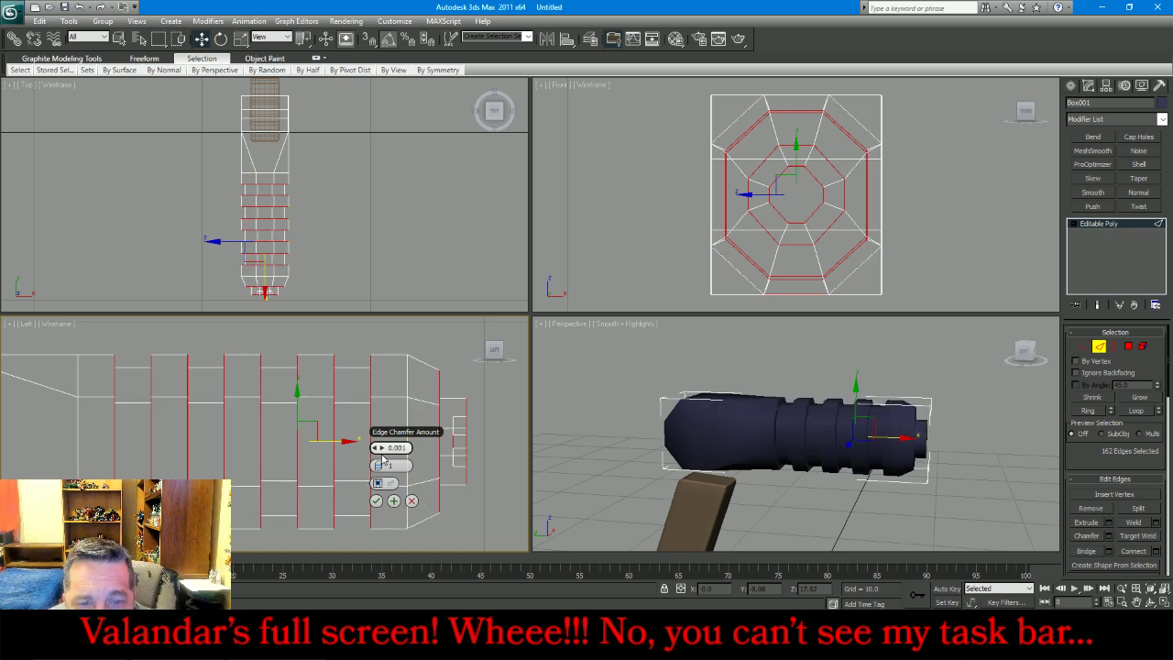
pyautogui.click(382, 466)
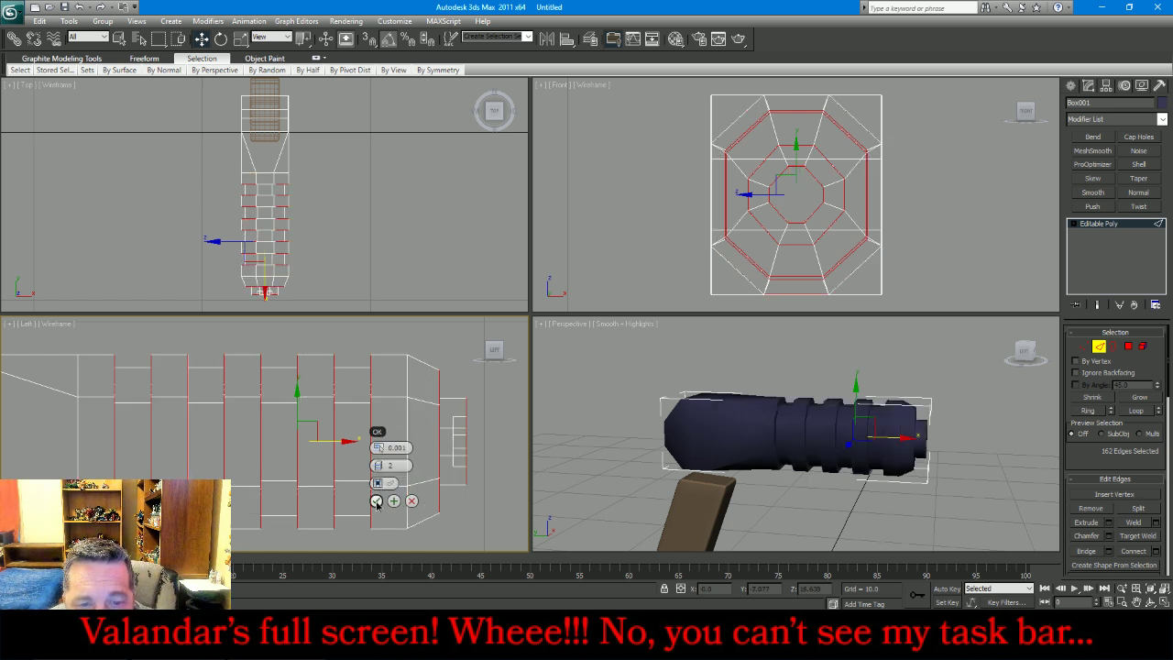
pyautogui.click(376, 501)
pyautogui.click(1099, 348)
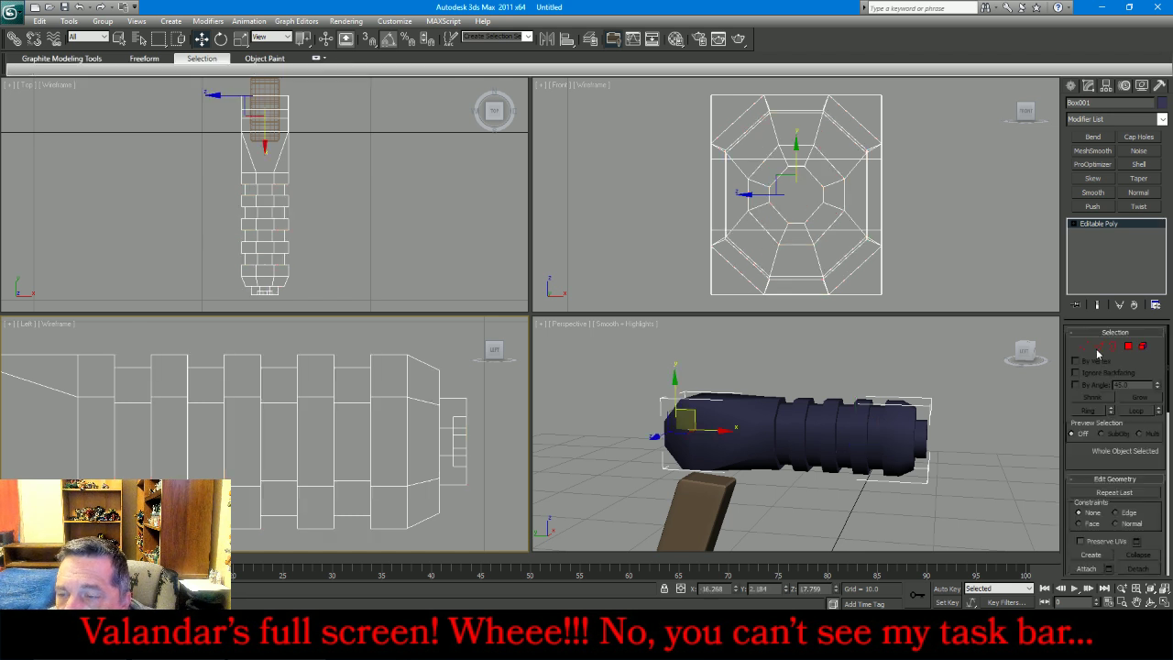
# Apply MeshSmooth with 2 iterations to the pistol body and collapse its modifier stack to an editable poly
pyautogui.click(1095, 150)
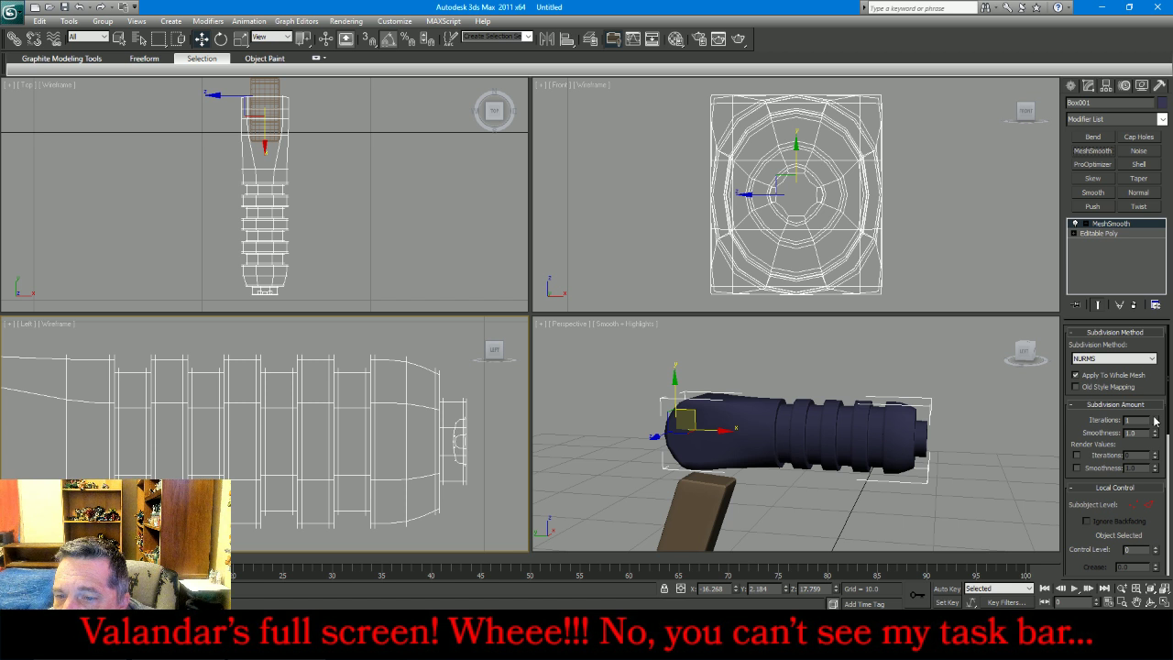
pyautogui.click(1155, 419)
pyautogui.click(898, 441)
pyautogui.scroll(-3, 898, 441)
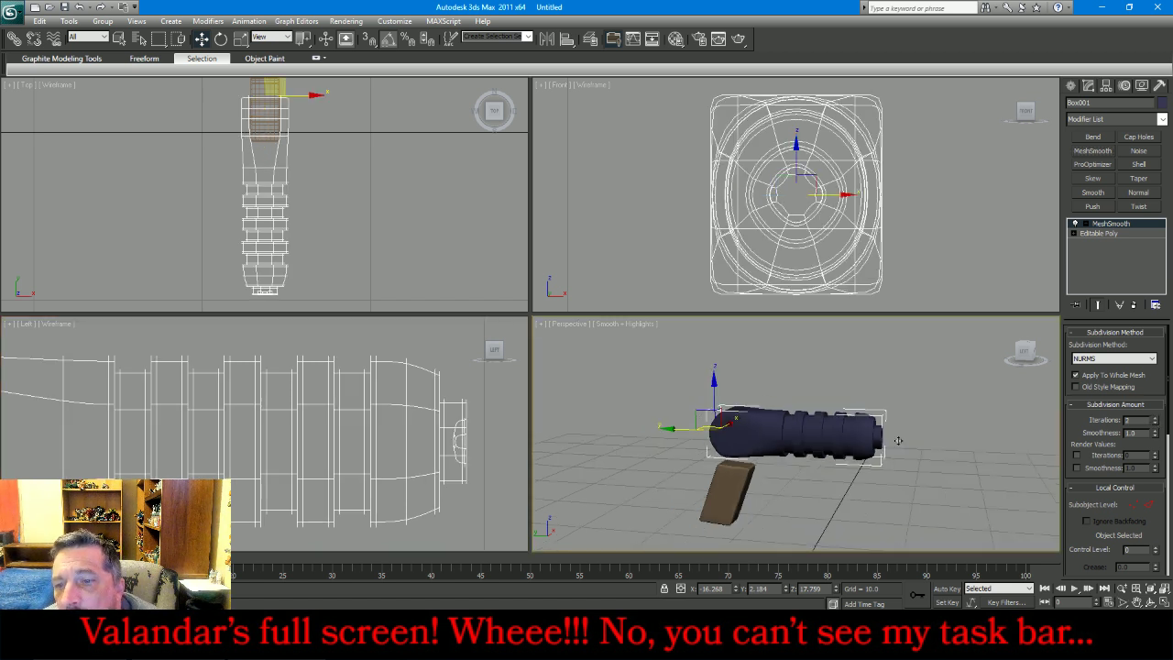
pyautogui.click(1150, 603)
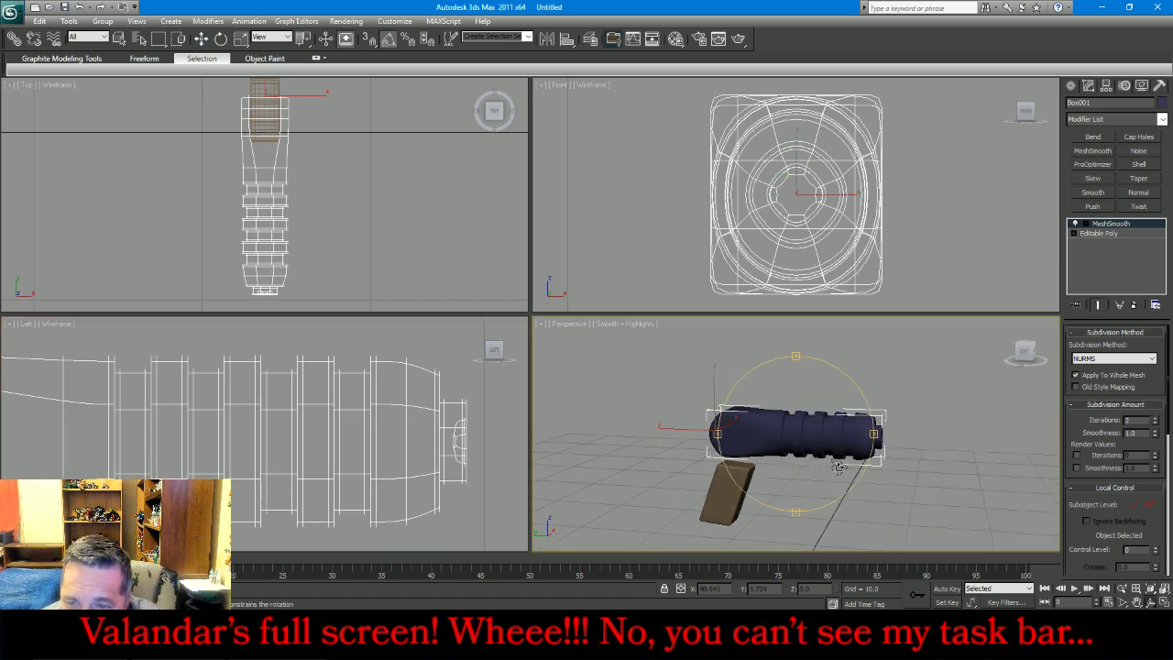
pyautogui.moveTo(787, 442)
pyautogui.mouseDown()
pyautogui.moveTo(812, 424)
pyautogui.moveTo(1025, 441)
pyautogui.moveTo(766, 438)
pyautogui.moveTo(806, 438)
pyautogui.mouseUp()
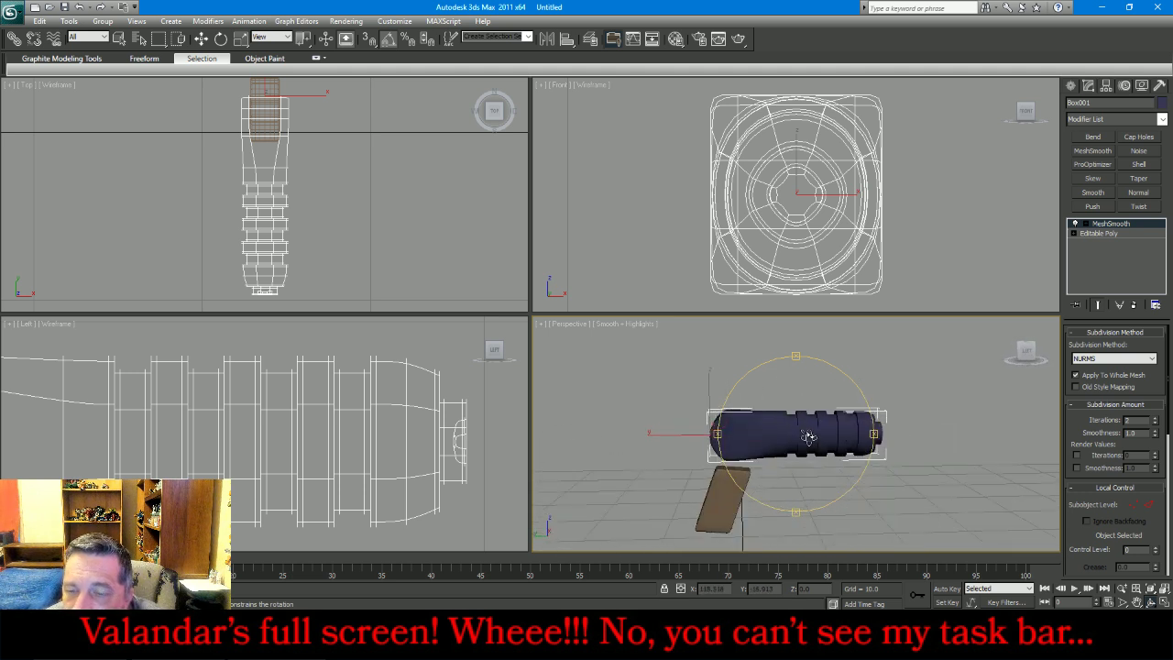
pyautogui.rightClick(1141, 233)
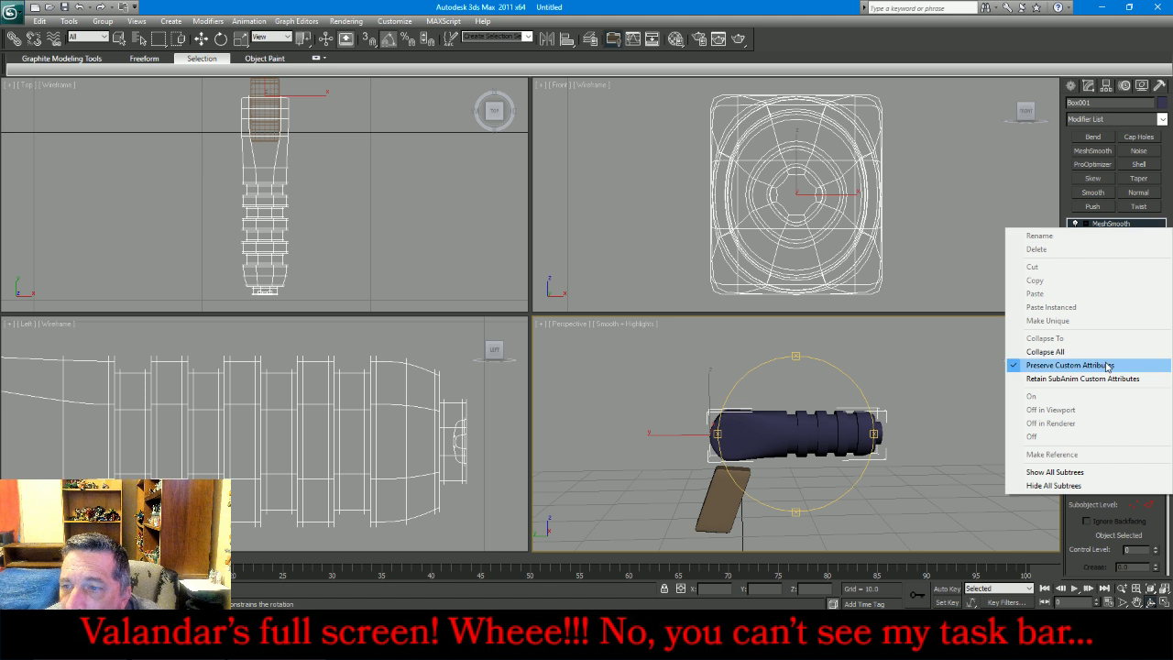
pyautogui.click(1110, 349)
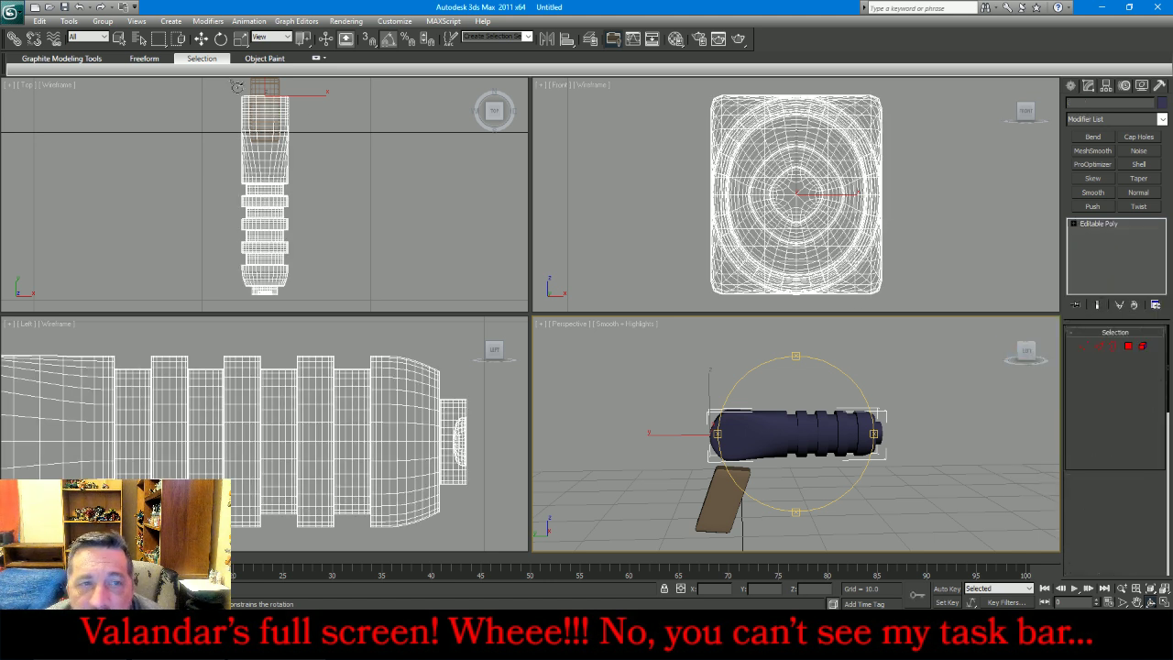
# Scale the smoothed body up uniformly by about 21% and move it back and slightly up above the grip in the Left view
pyautogui.click(240, 39)
pyautogui.click(798, 191)
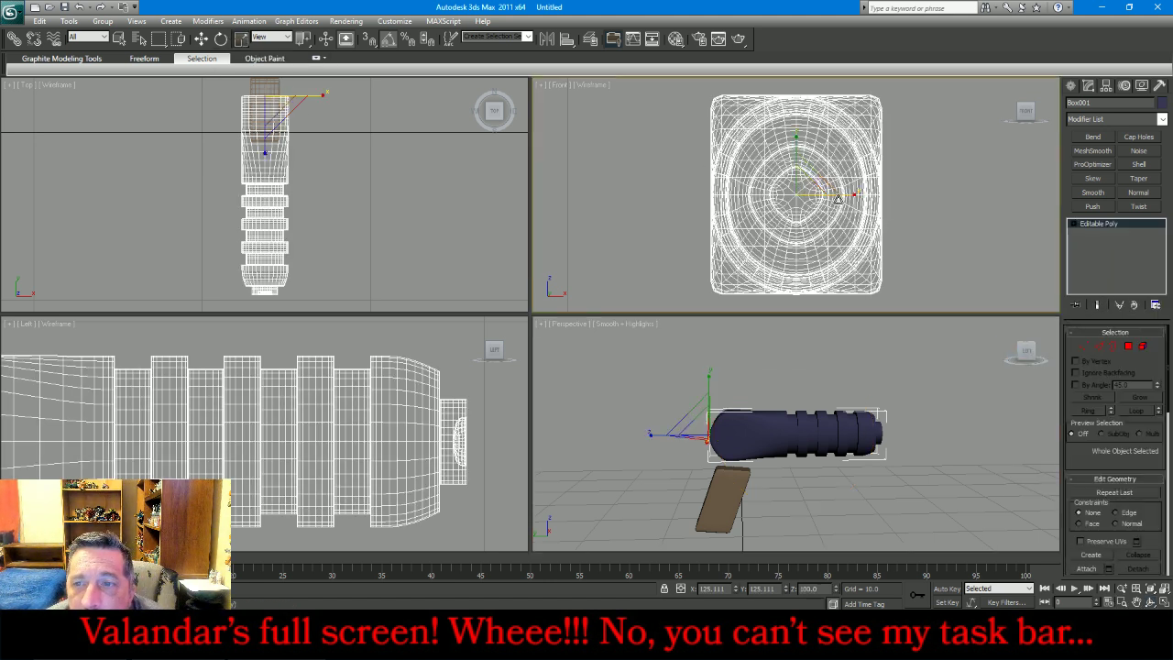
pyautogui.moveTo(795, 196); pyautogui.dragTo(814, 184)
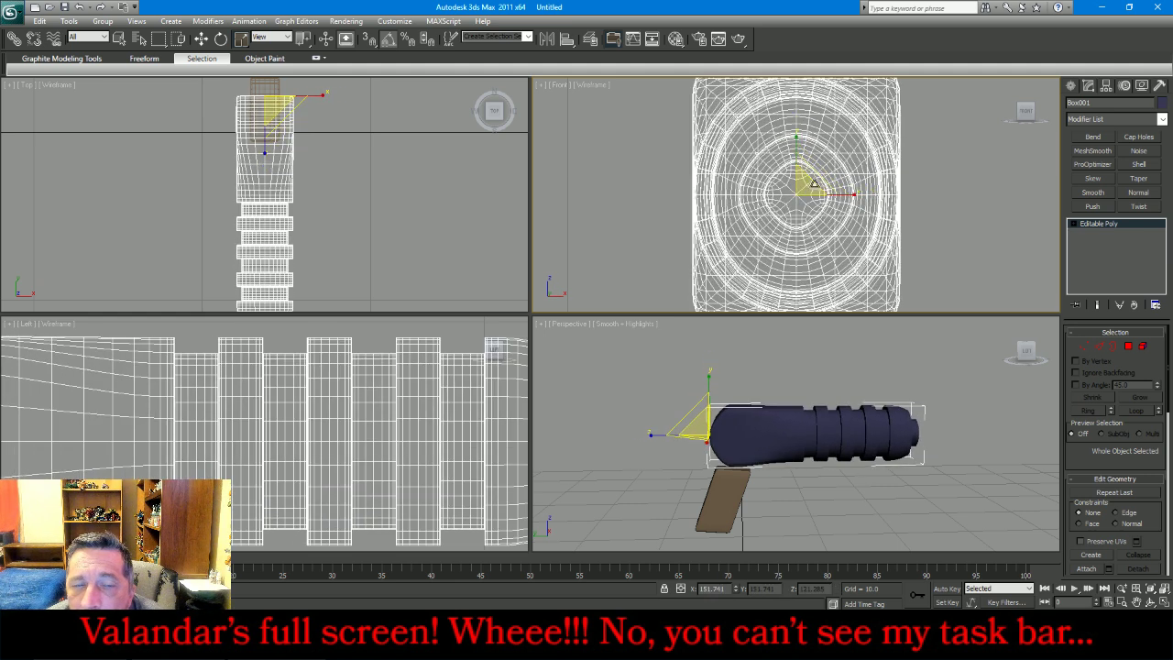
pyautogui.click(201, 38)
pyautogui.scroll(-4, 281, 414)
pyautogui.scroll(-2, 281, 414)
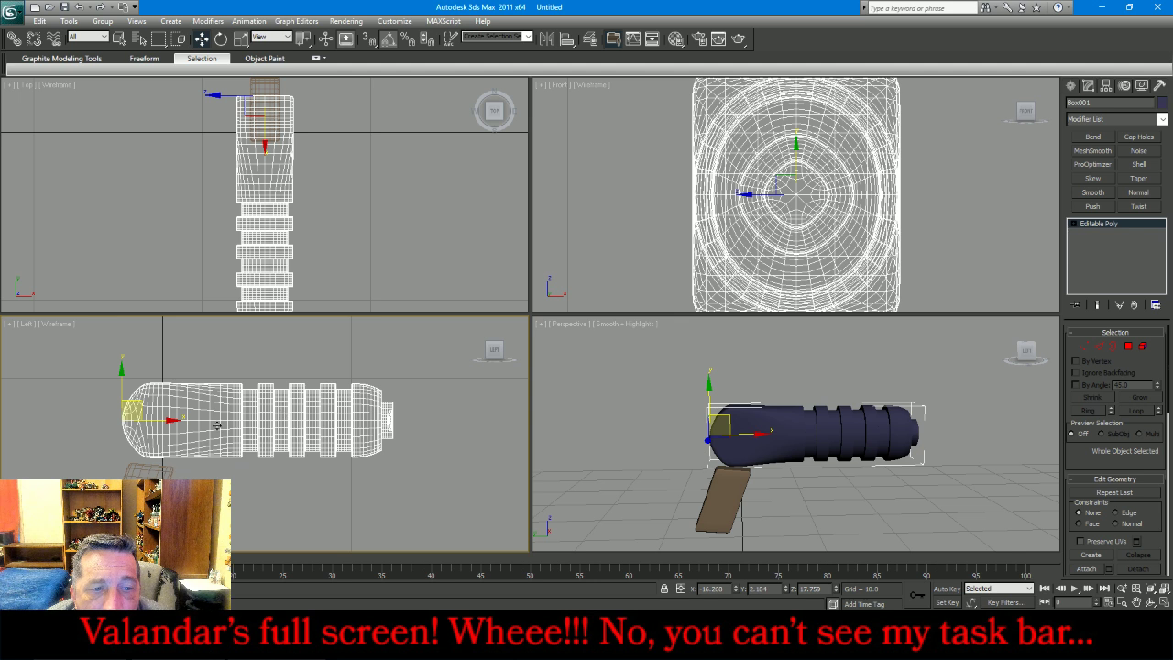
pyautogui.moveTo(155, 415); pyautogui.dragTo(130, 410)
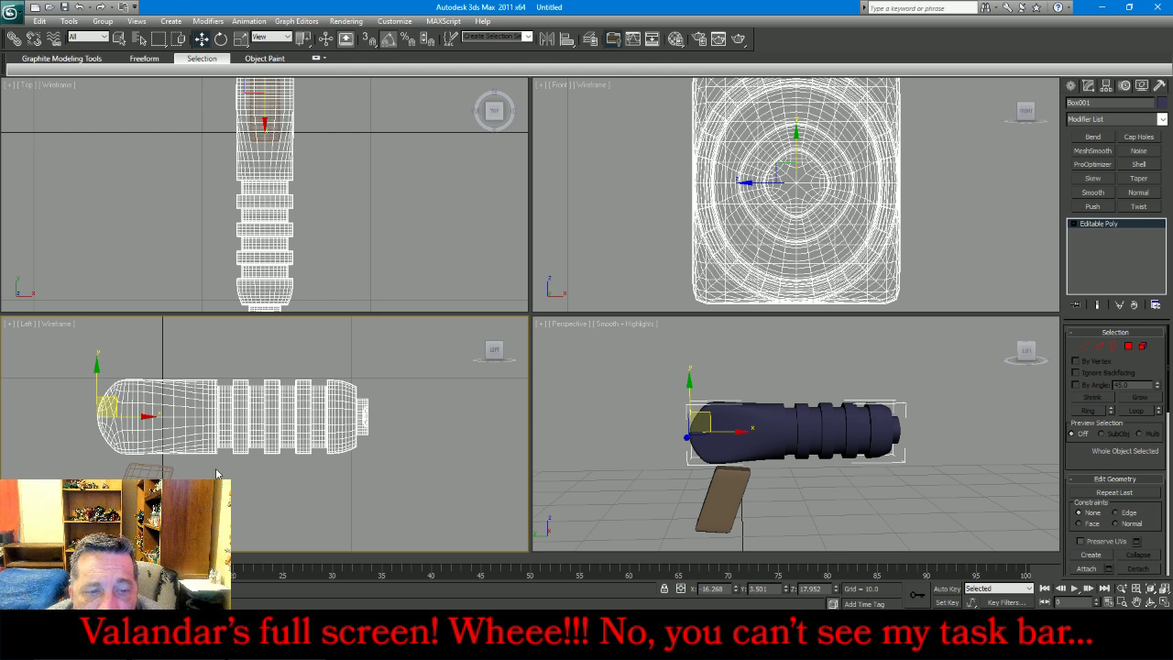
# Create a box about 1.185 long, 2.116 wide and 1.58 high between body and grip in the Front view and convert it to Editable Poly
pyautogui.click(648, 225)
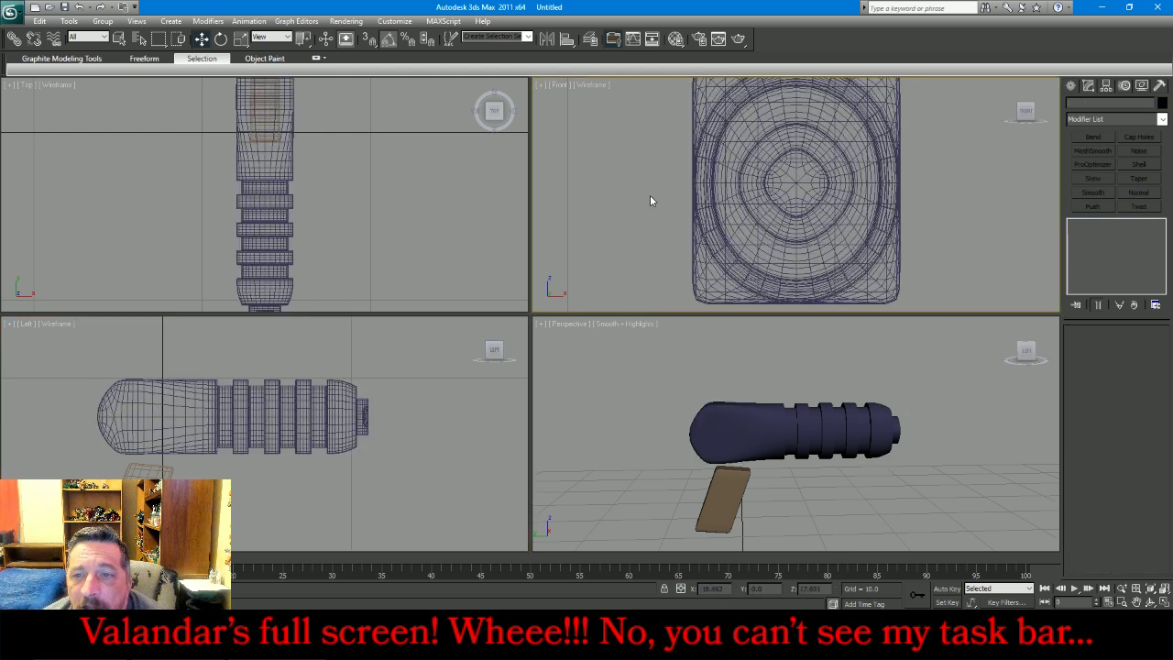
pyautogui.scroll(-5, 661, 173)
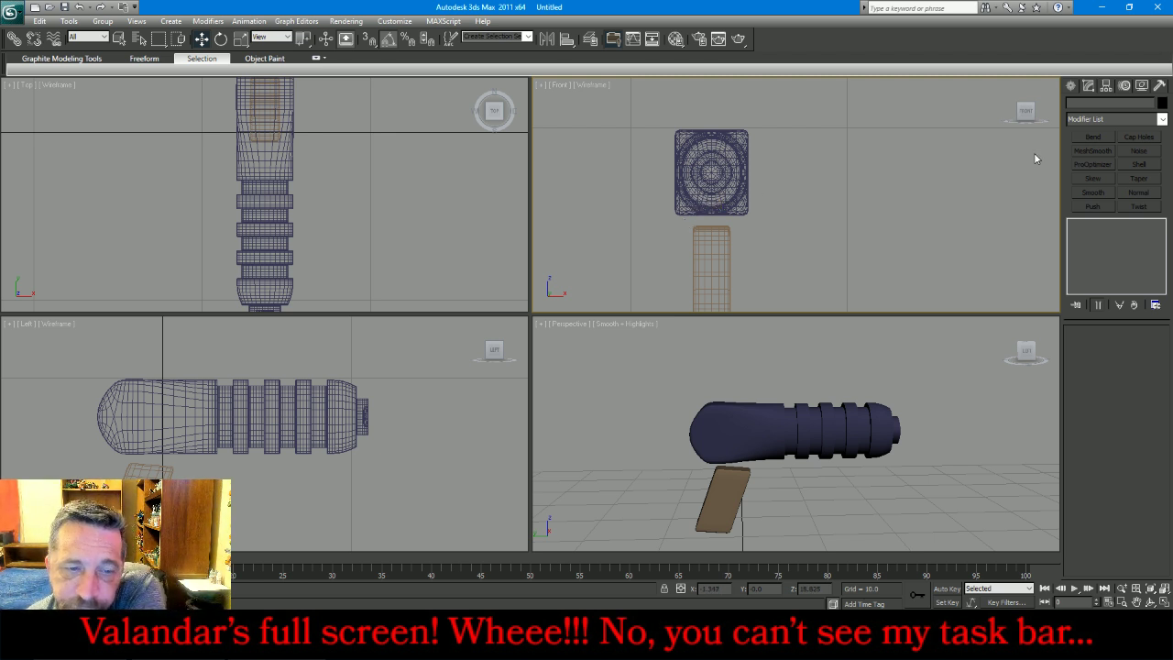
pyautogui.click(1071, 86)
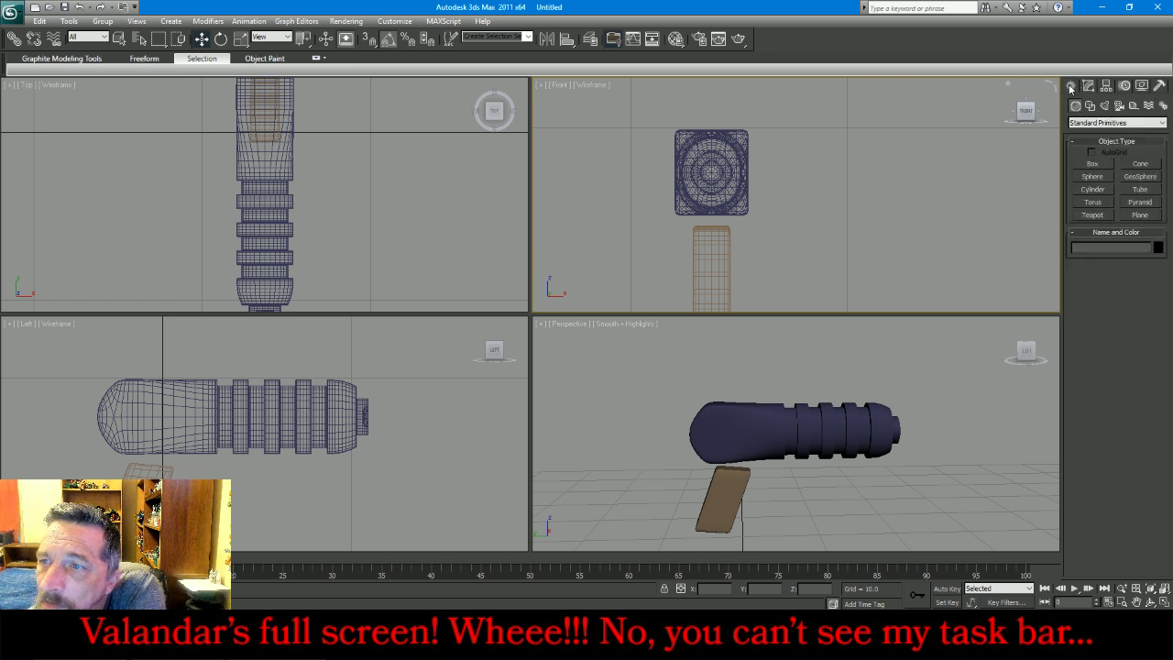
pyautogui.click(1091, 164)
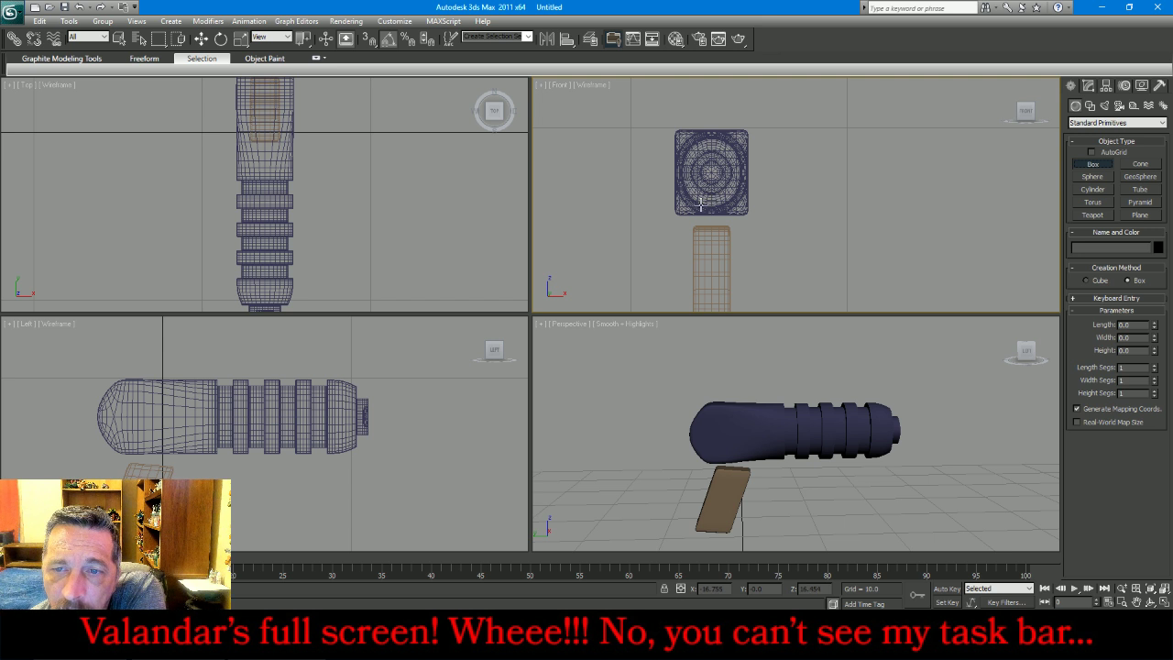
pyautogui.moveTo(690, 207); pyautogui.dragTo(735, 233)
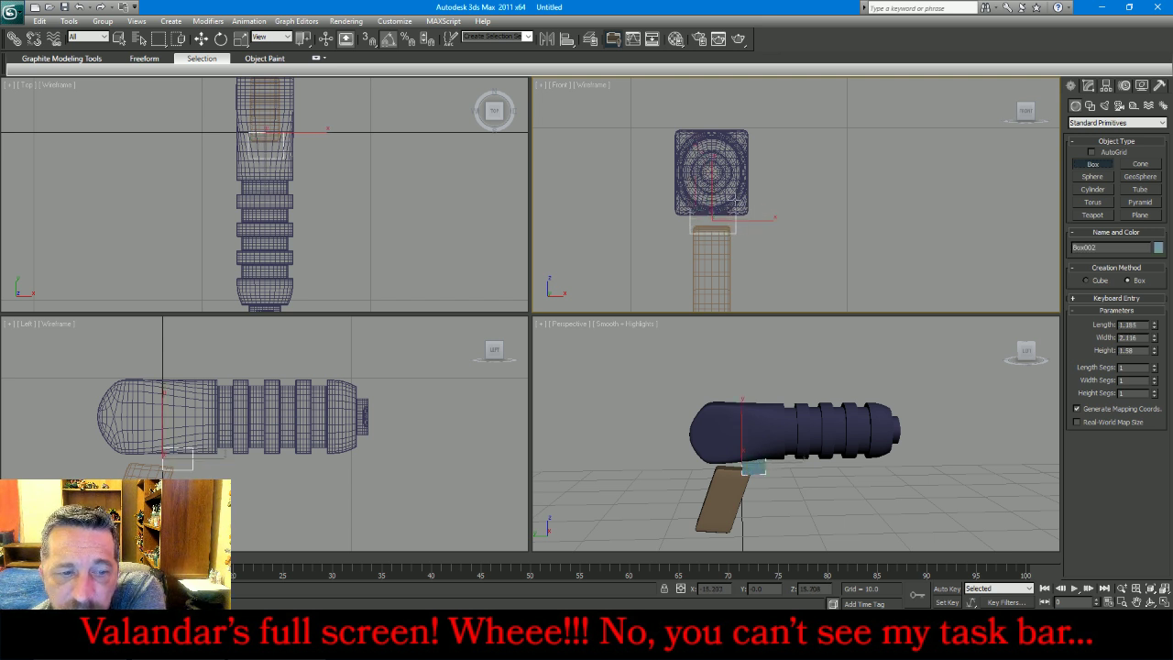
pyautogui.click(1088, 86)
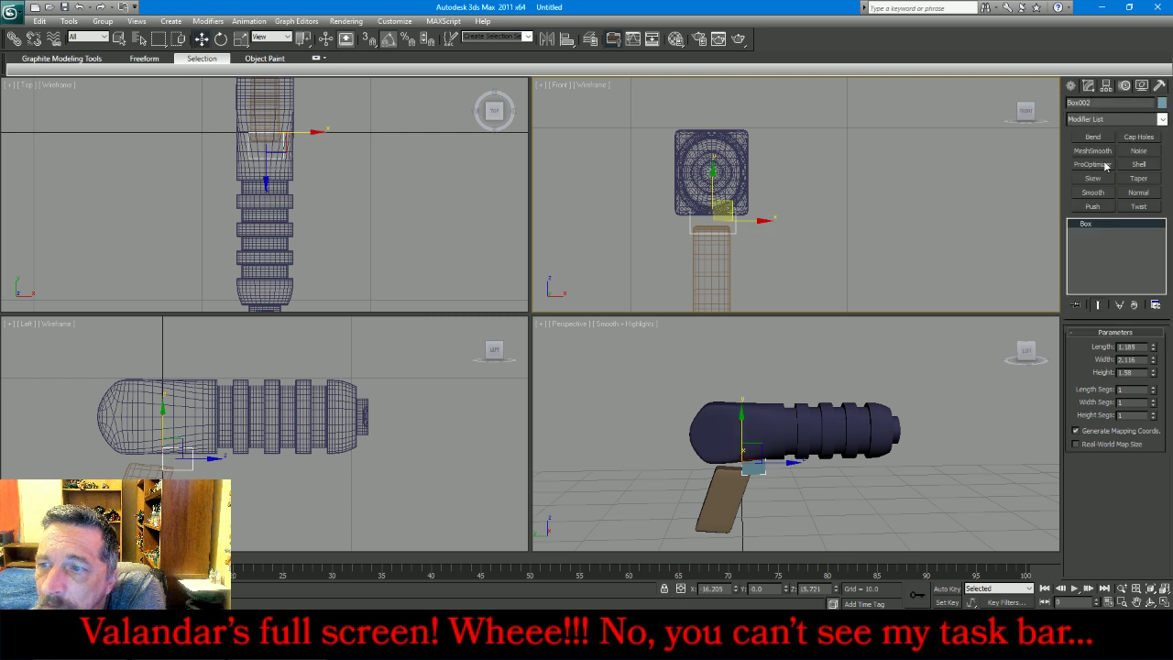
pyautogui.rightClick(1108, 226)
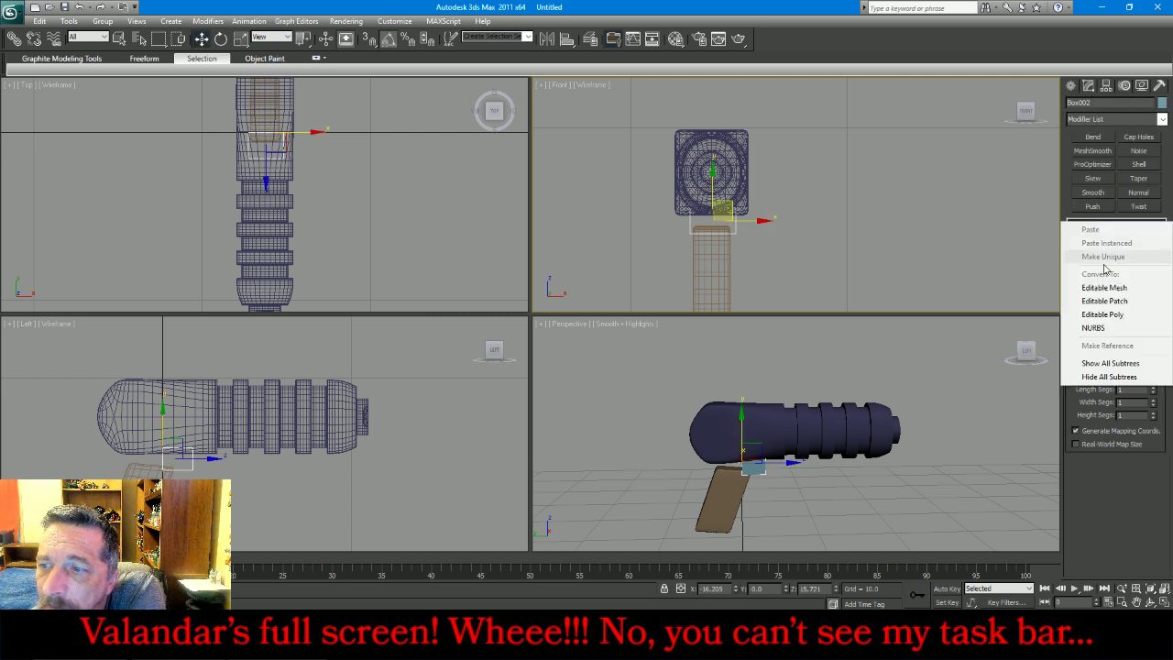
pyautogui.click(1104, 315)
# Move the new box's vertices in the Left view to stretch it along the body's underside and raise its upper side into the body
pyautogui.click(1084, 345)
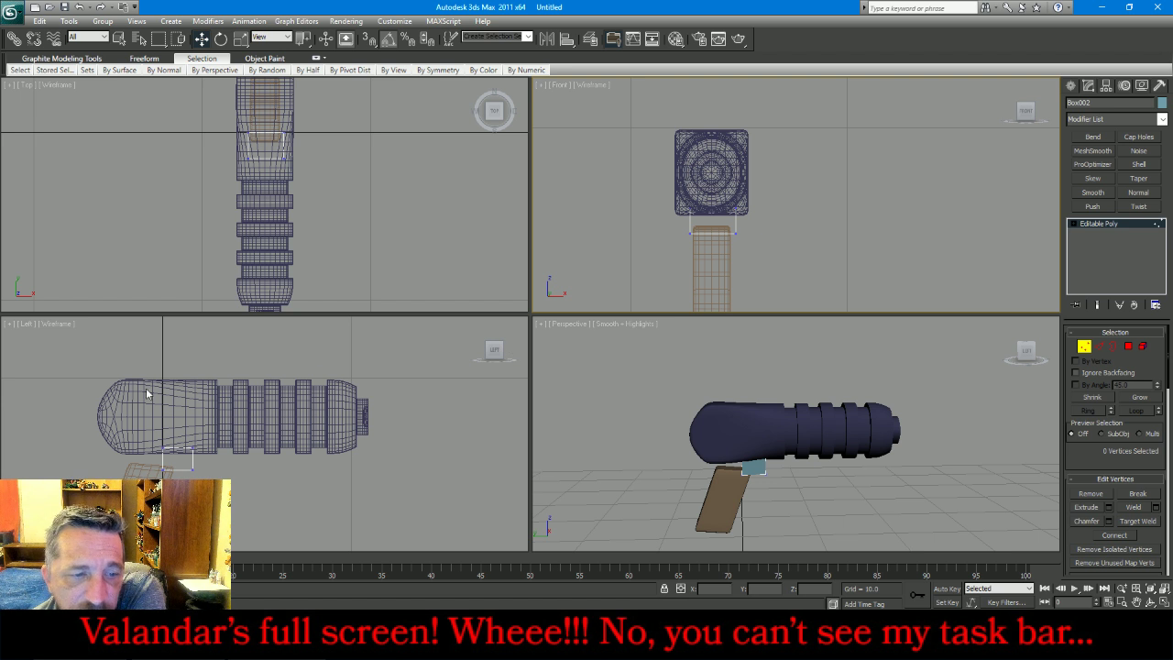
pyautogui.moveTo(159, 456); pyautogui.dragTo(303, 447)
pyautogui.moveTo(212, 426); pyautogui.dragTo(204, 388)
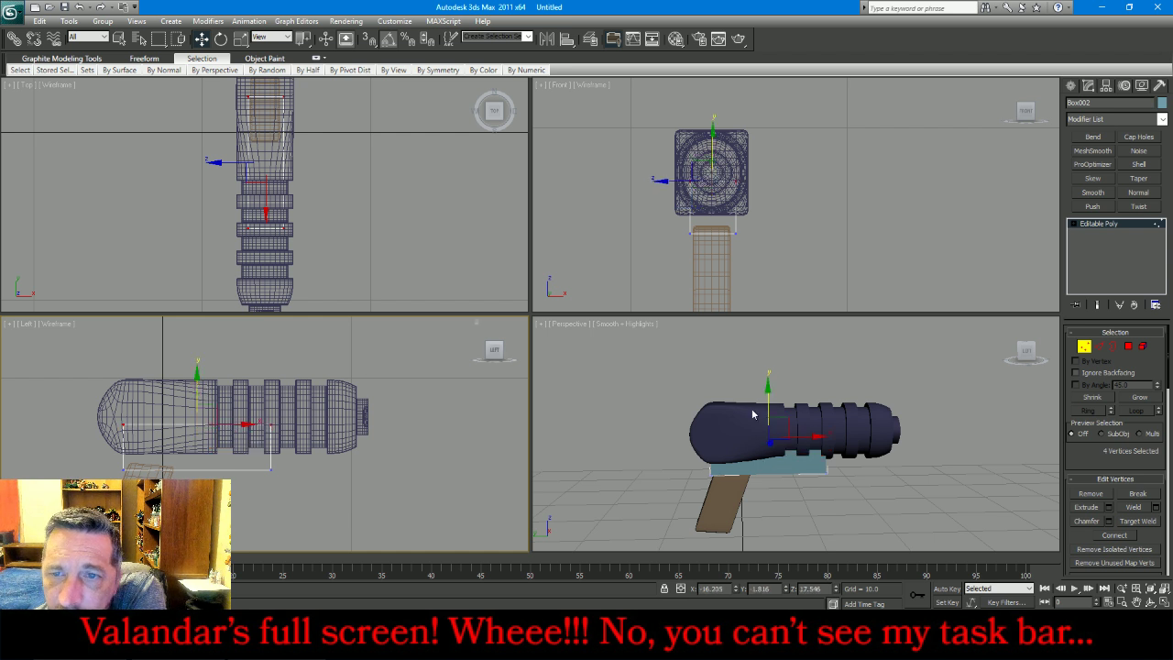
pyautogui.click(1084, 346)
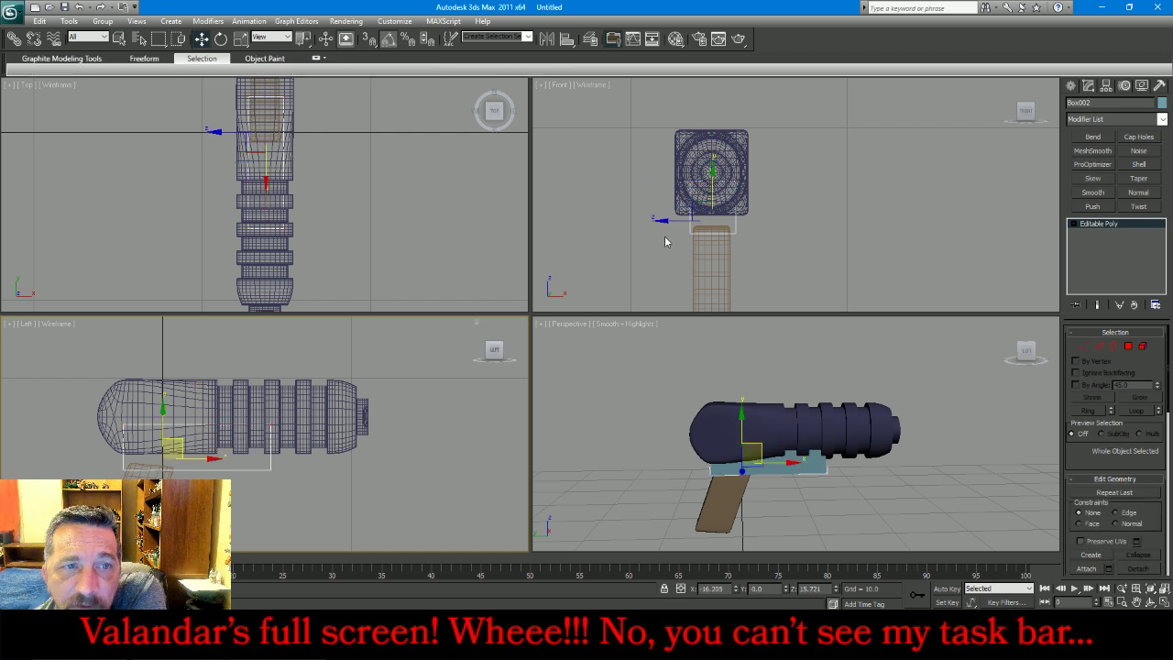
# Center the underside block on the pistol body by setting its X position to -16.268
pyautogui.click(676, 184)
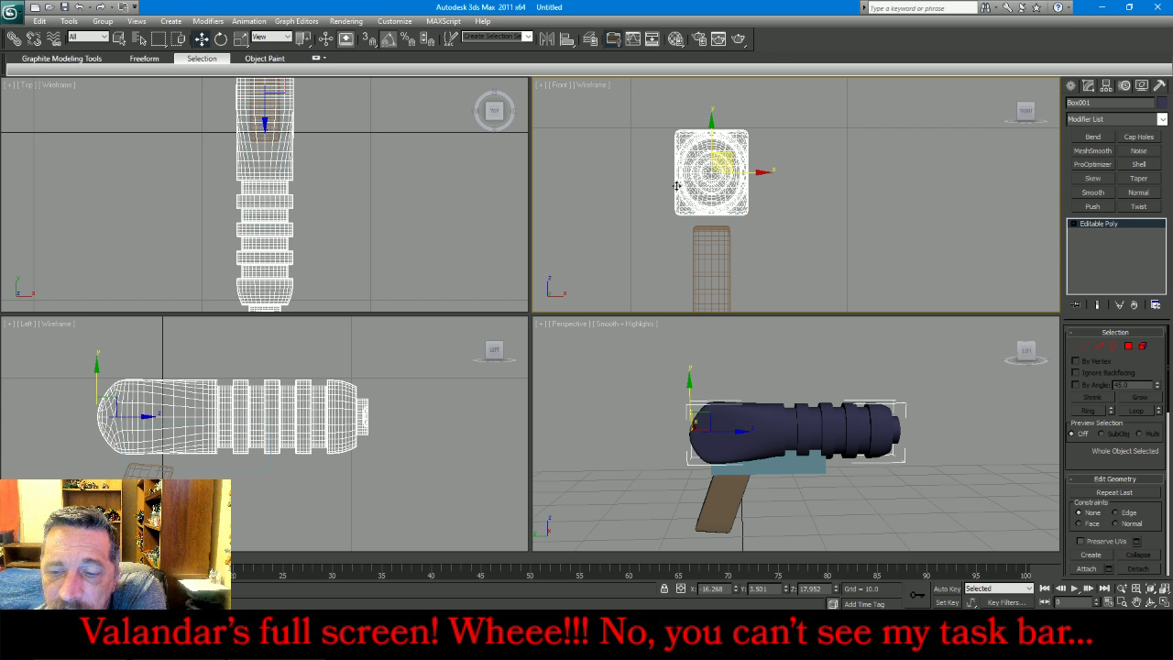
pyautogui.click(694, 273)
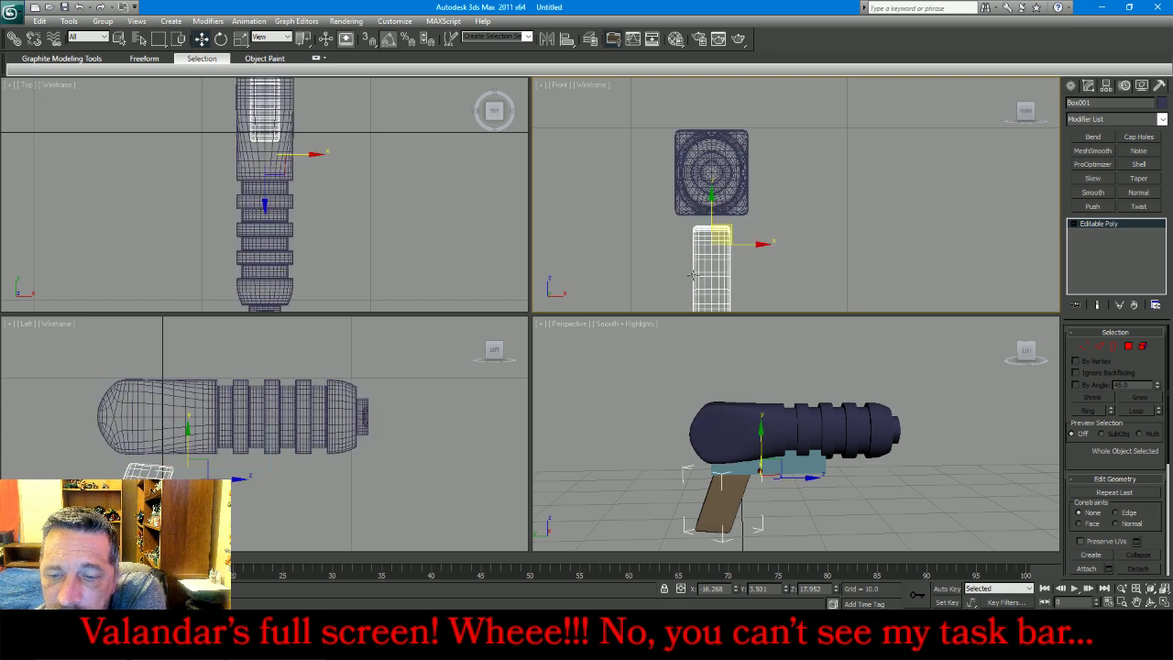
pyautogui.click(687, 224)
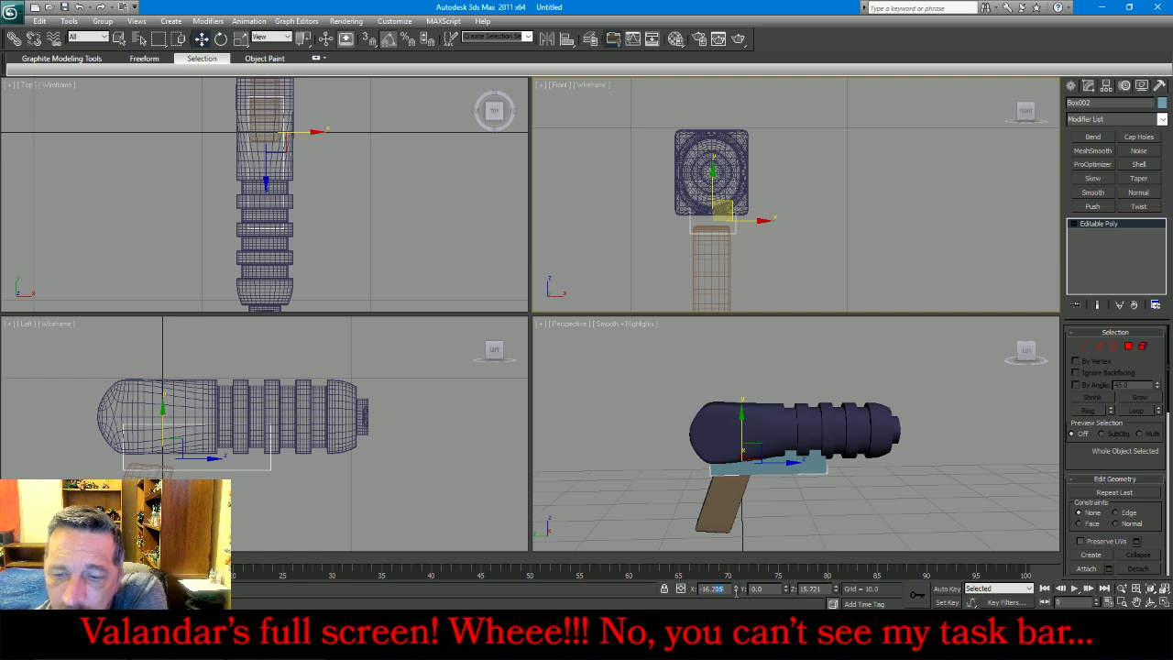
pyautogui.write('268')
pyautogui.press('Return')
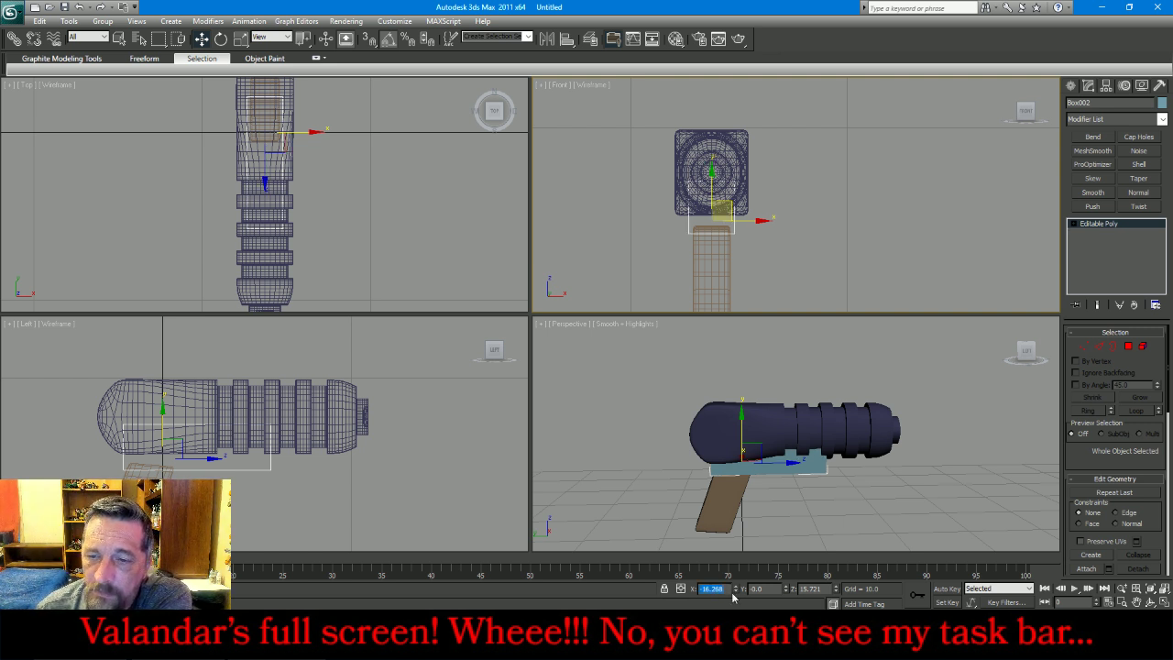
# Slope the front of the underside block in the Left view by moving its lower front vertices back and its upper front vertices toward the muzzle
pyautogui.click(1099, 347)
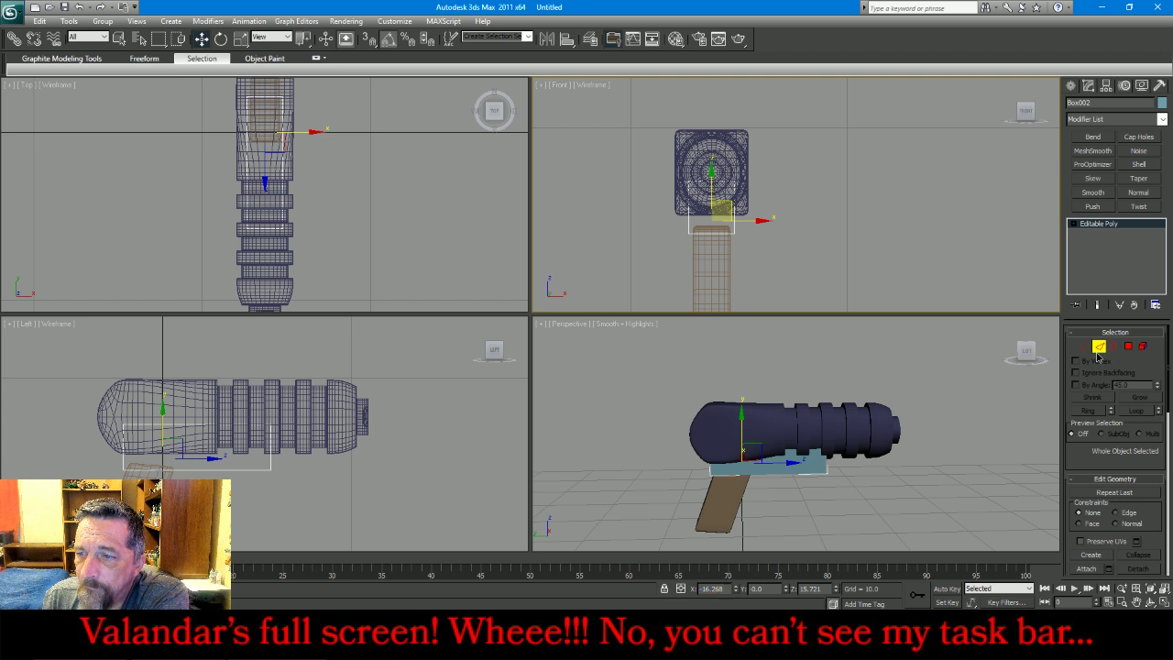
pyautogui.hotkey('ctrl', 'a')
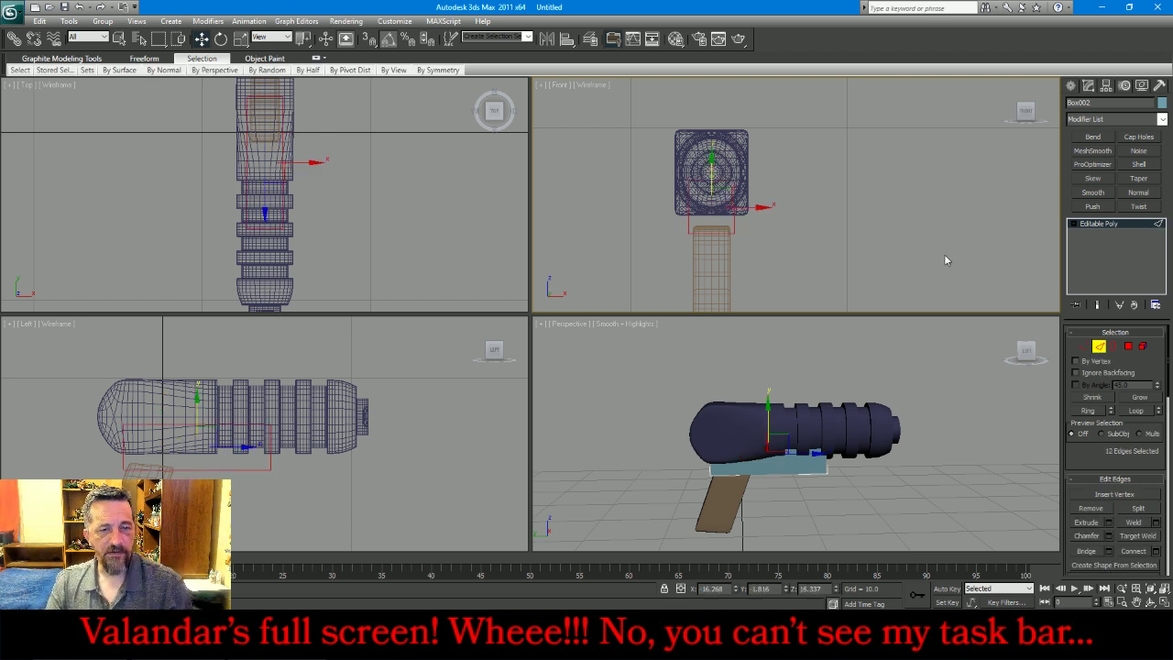
pyautogui.click(1081, 346)
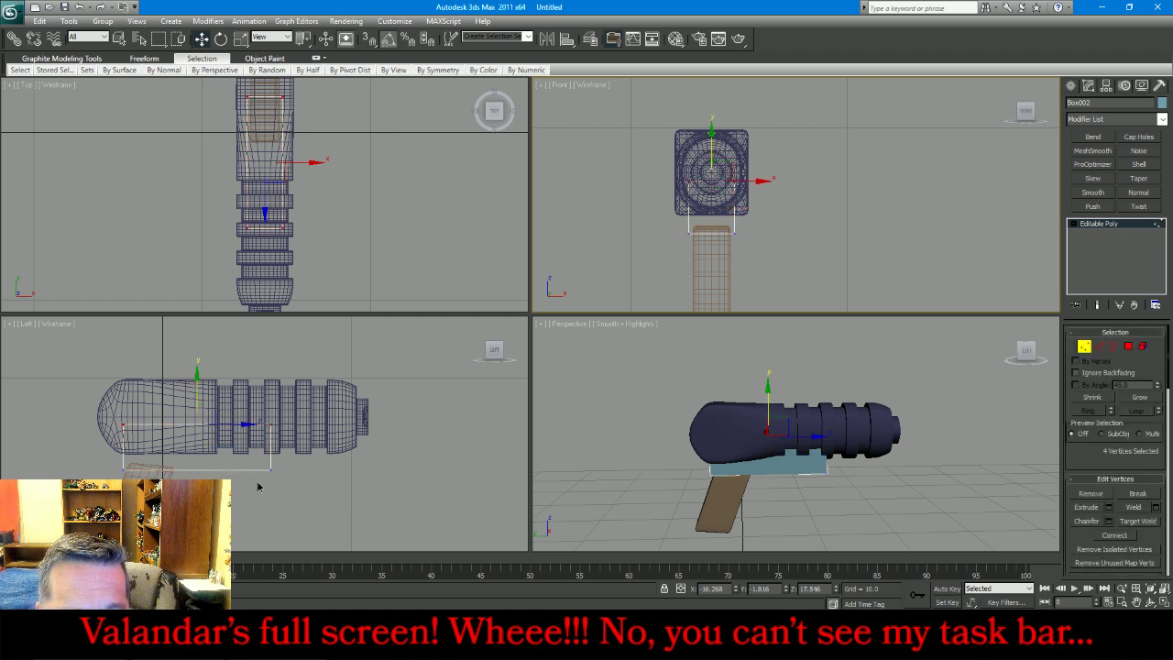
pyautogui.moveTo(258, 486); pyautogui.dragTo(286, 468)
pyautogui.moveTo(286, 468); pyautogui.dragTo(383, 438)
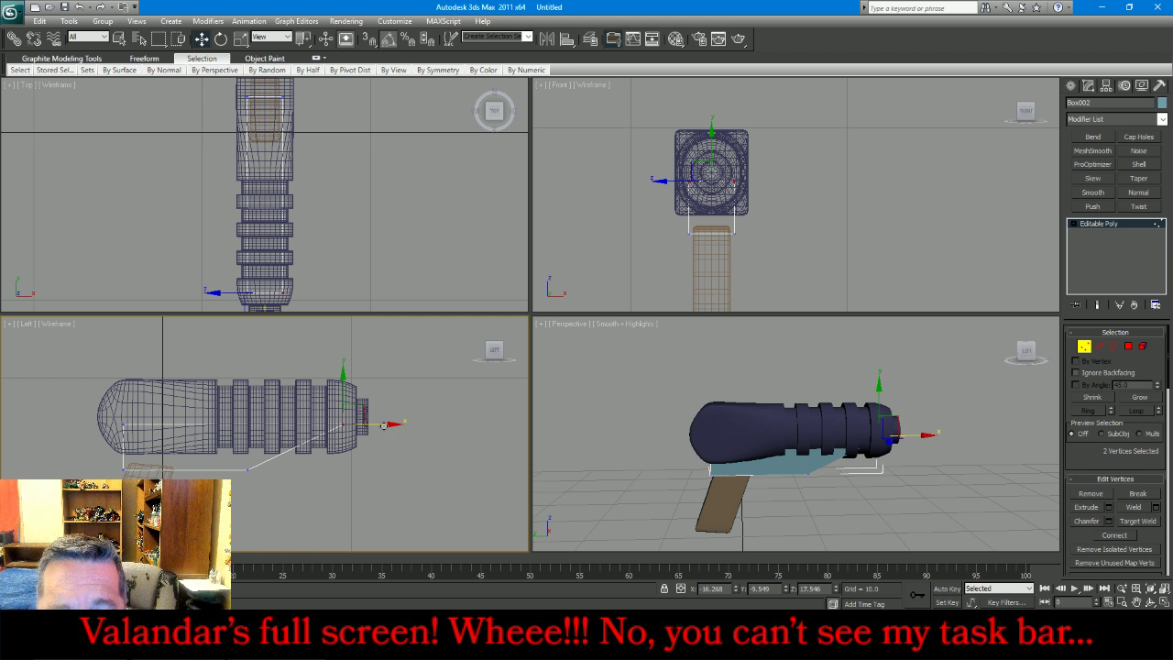
pyautogui.moveTo(382, 426); pyautogui.dragTo(376, 426)
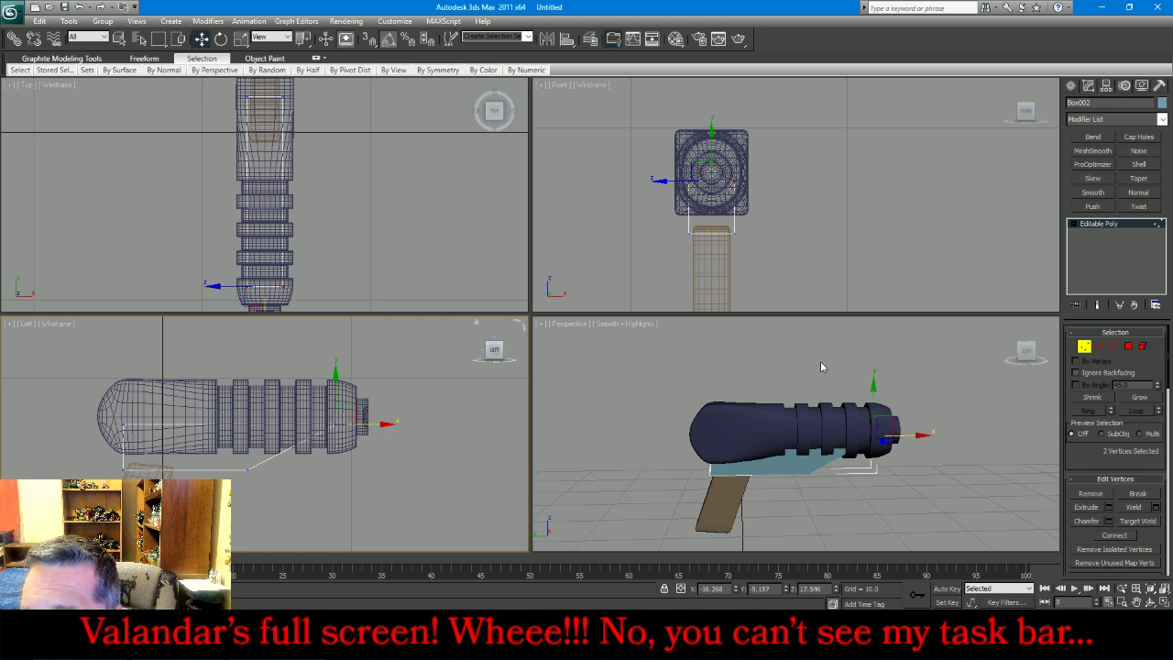
# Chamfer all edges of the underside block by 0.001 with 1 segment
pyautogui.click(1099, 346)
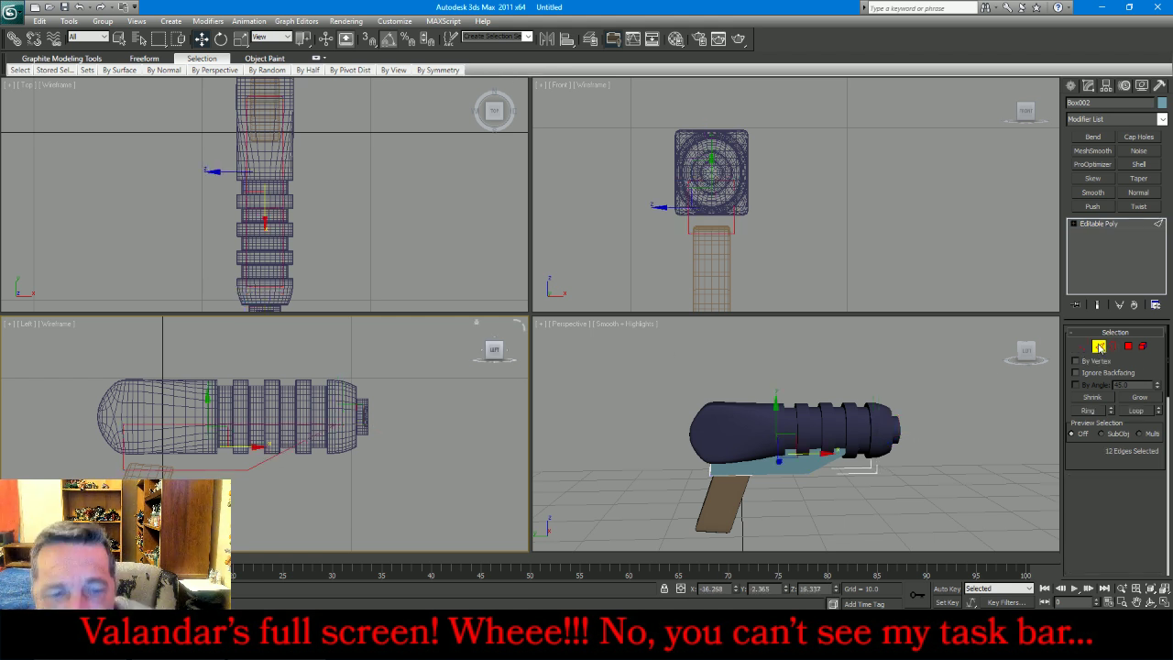
pyautogui.click(1108, 536)
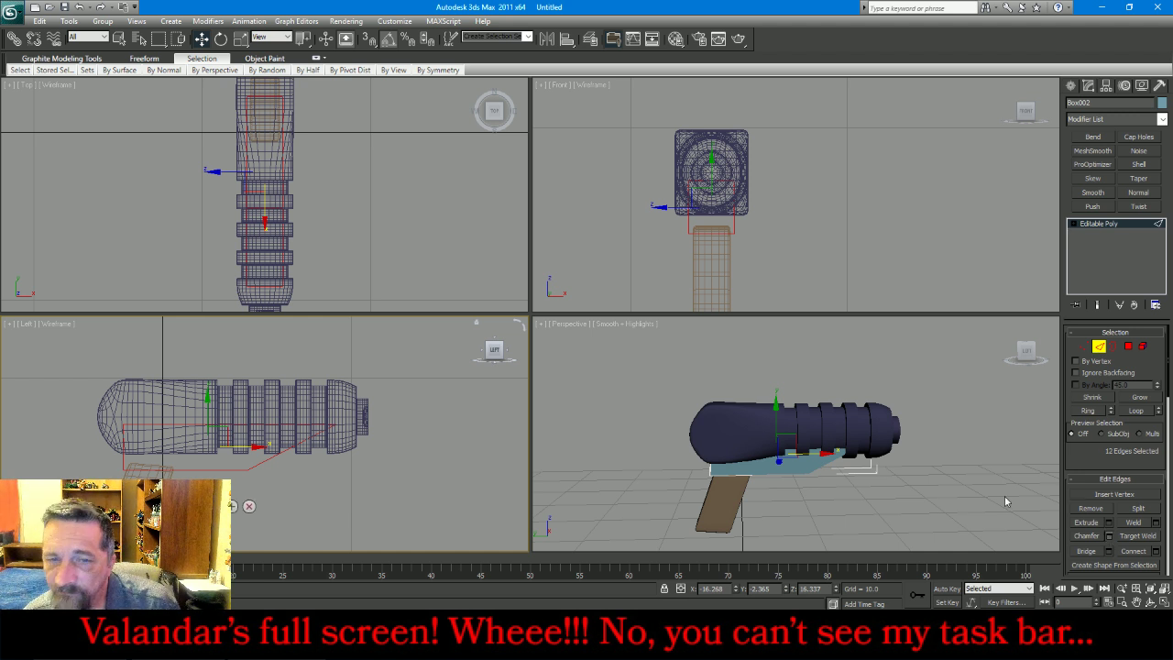
pyautogui.click(231, 506)
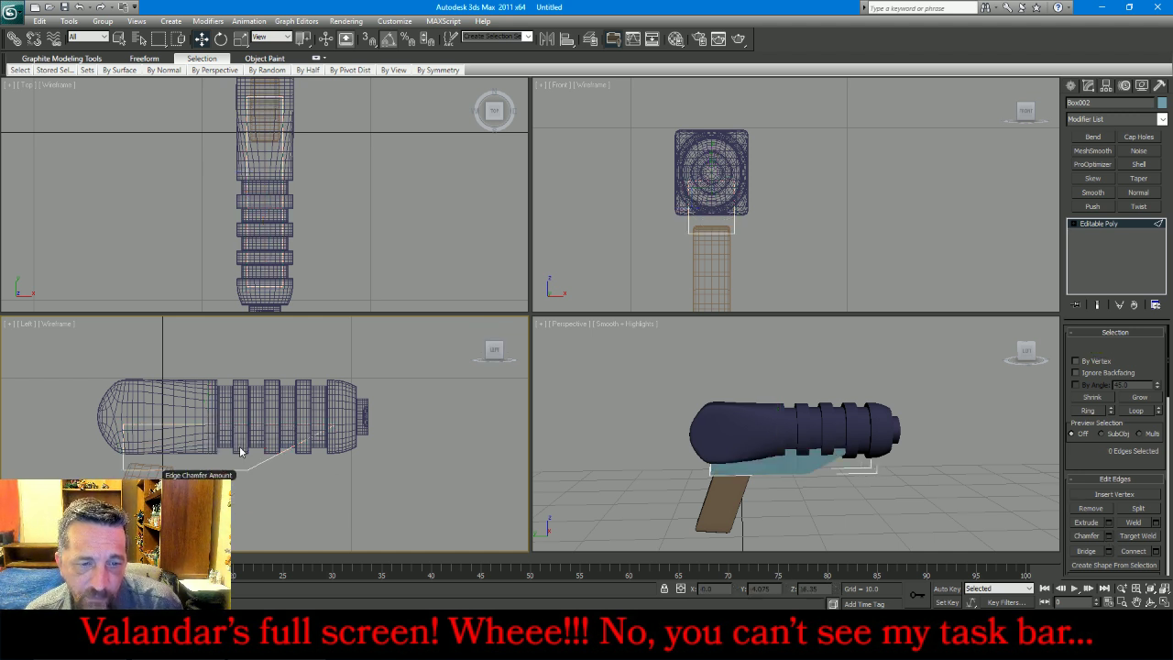
pyautogui.hotkey('ctrl', 'z')
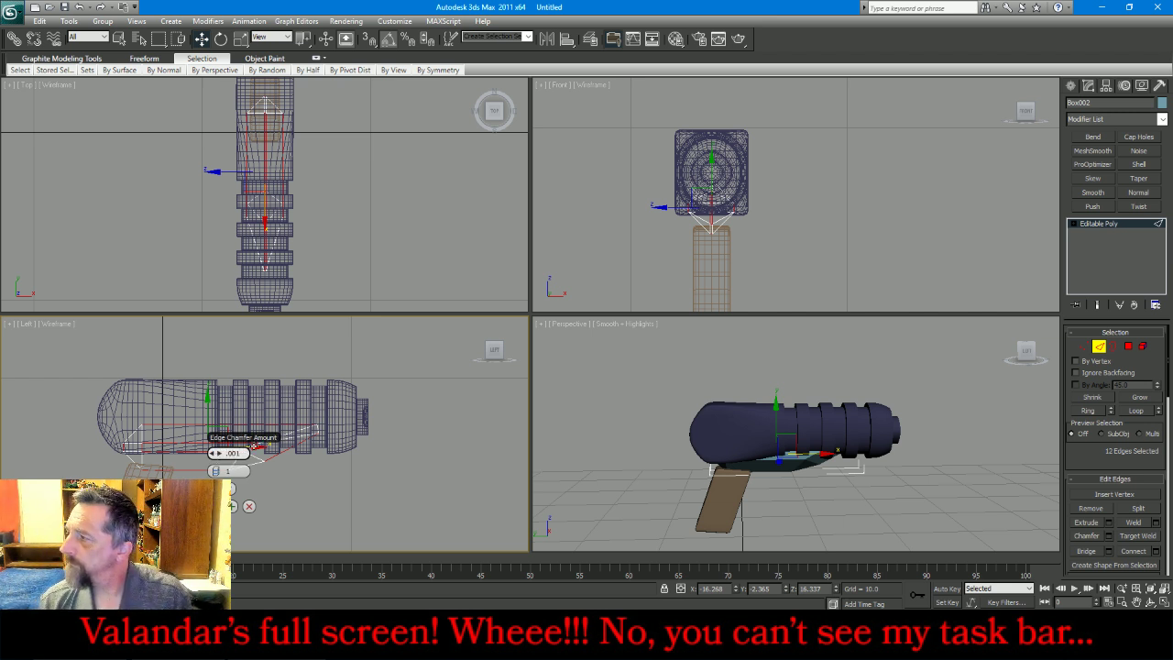
pyautogui.press('Return')
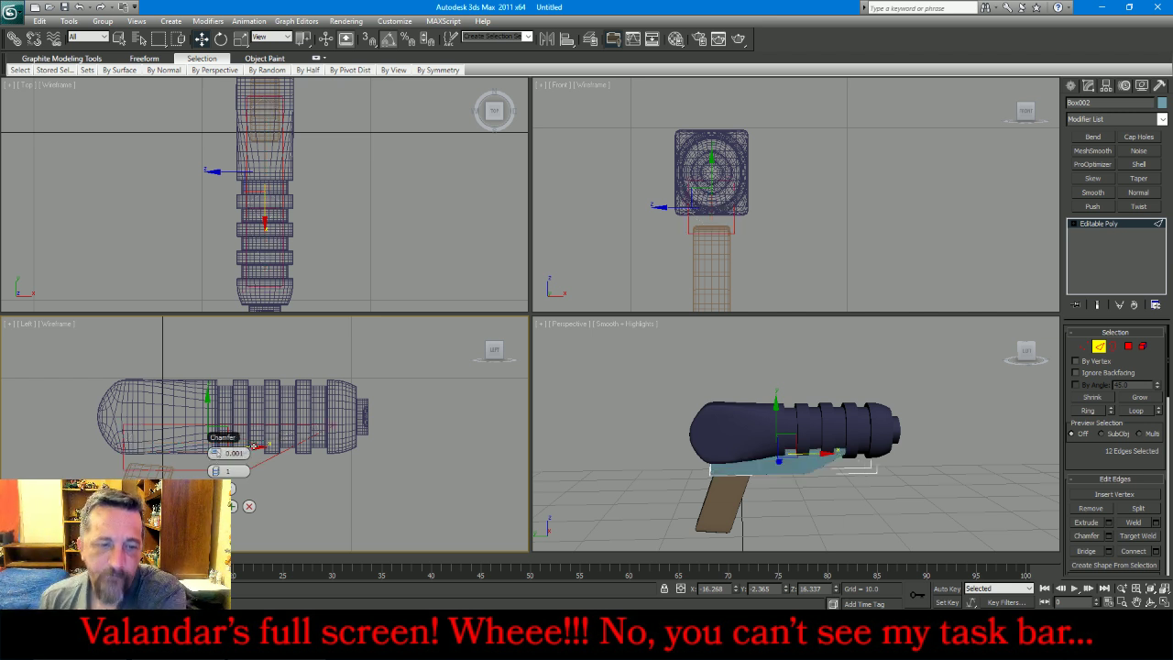
pyautogui.click(232, 506)
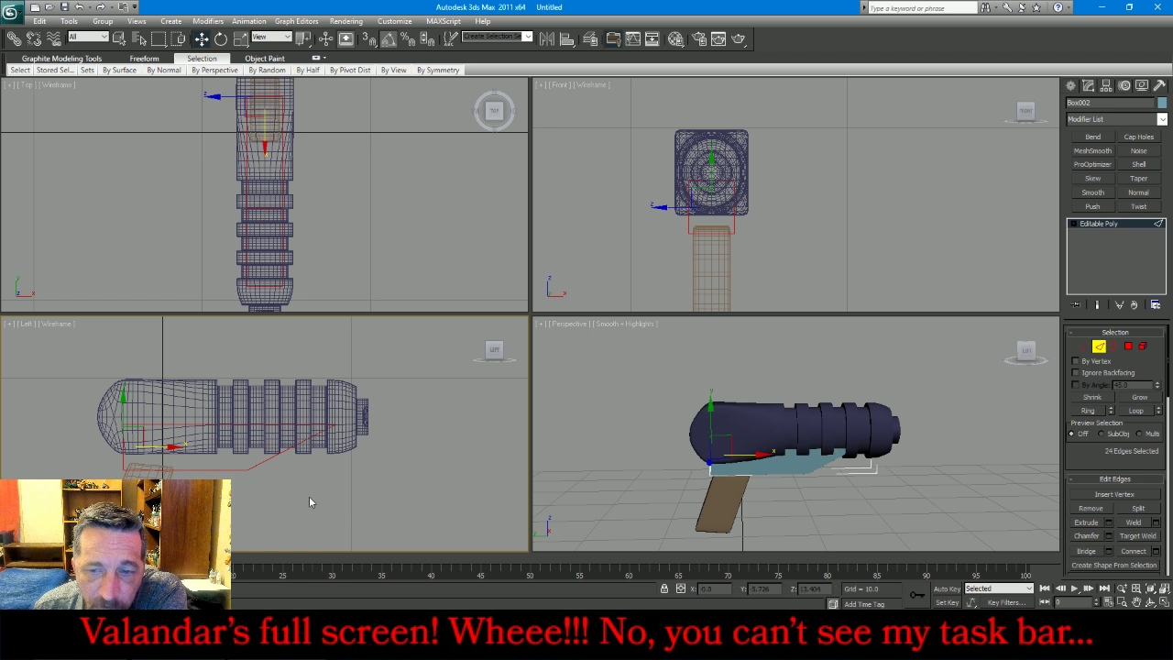
# Smooth the underside block with MeshSmooth at 2 iterations and collapse it back into an editable poly
pyautogui.click(1094, 150)
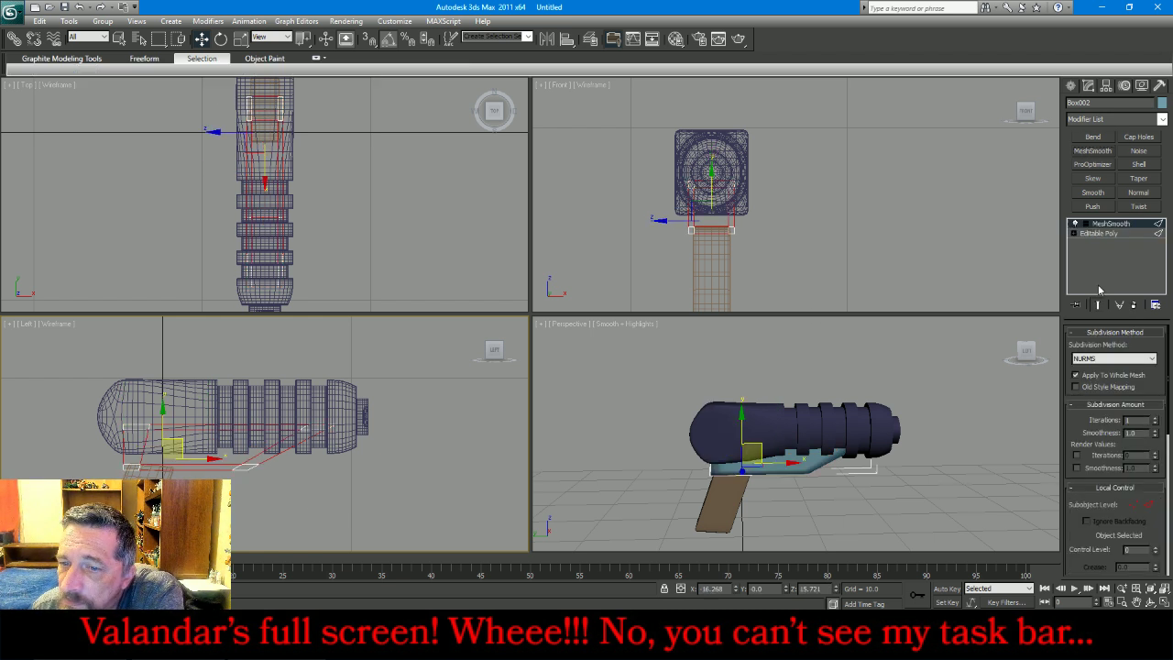
pyautogui.click(1155, 419)
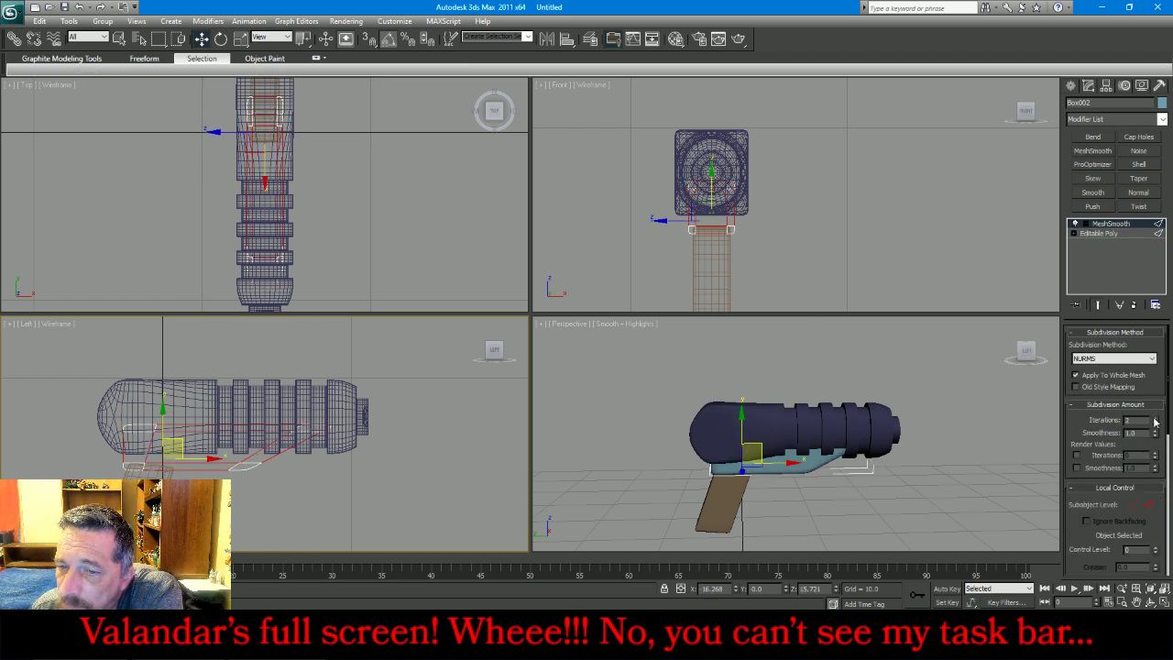
pyautogui.rightClick(1122, 235)
pyautogui.click(1090, 359)
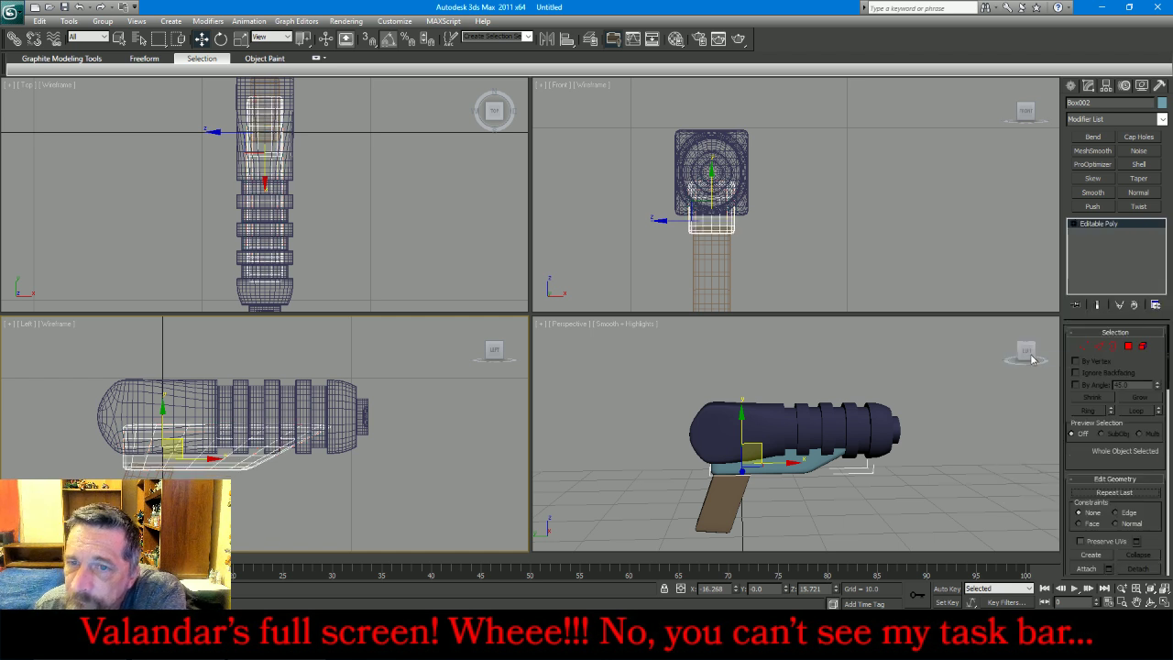
# Attach the underside block and the grooved pistol body to the grip so the pistol becomes one object
pyautogui.moveTo(271, 536); pyautogui.dragTo(272, 540)
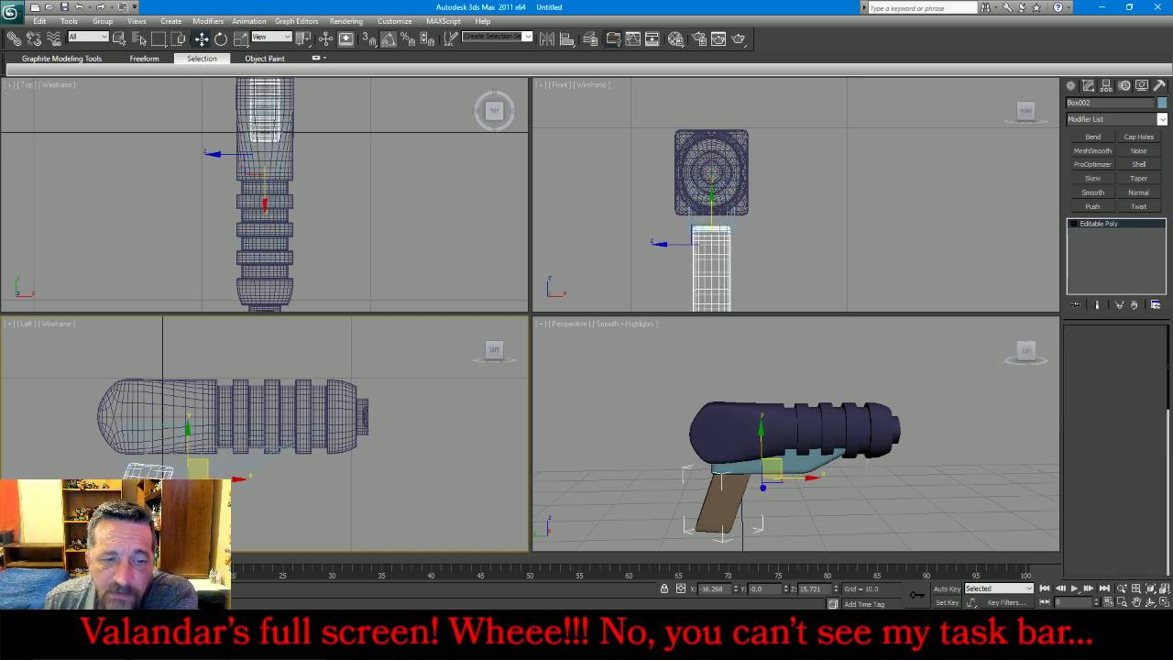
pyautogui.click(1087, 569)
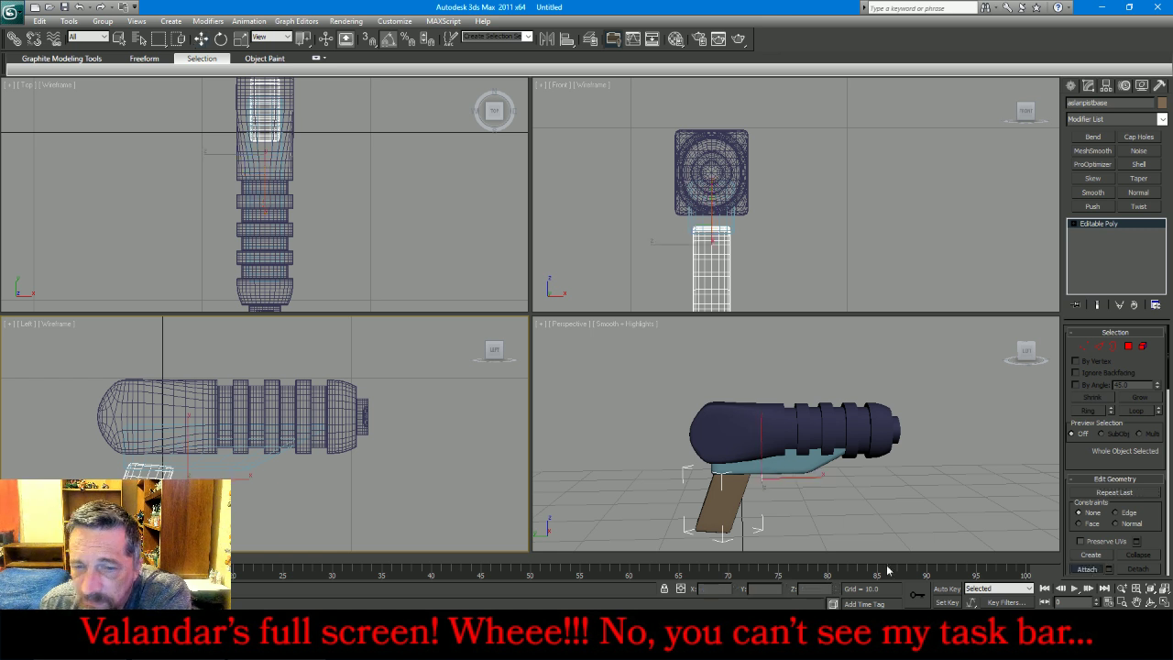
pyautogui.click(198, 464)
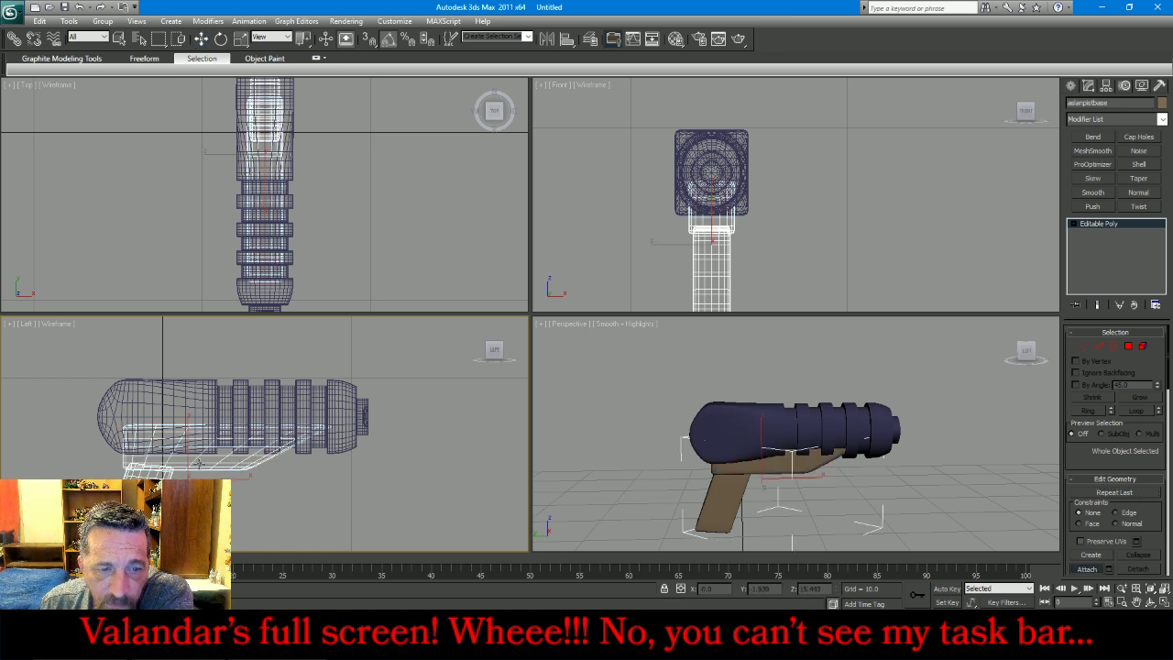
pyautogui.click(204, 414)
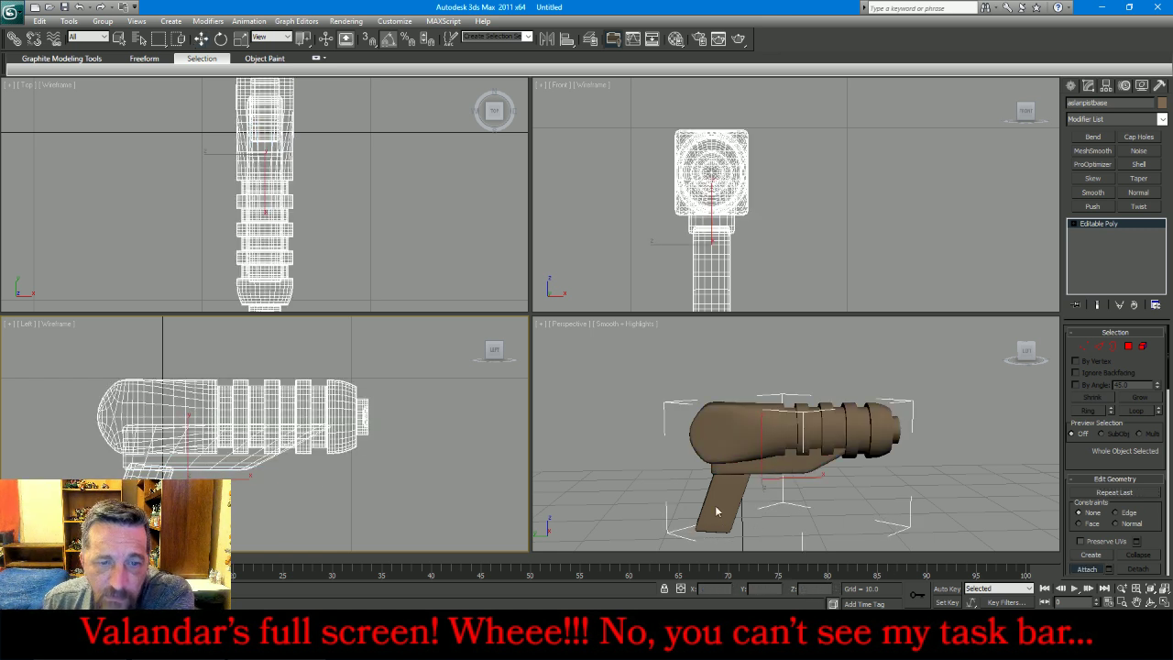
pyautogui.click(1090, 570)
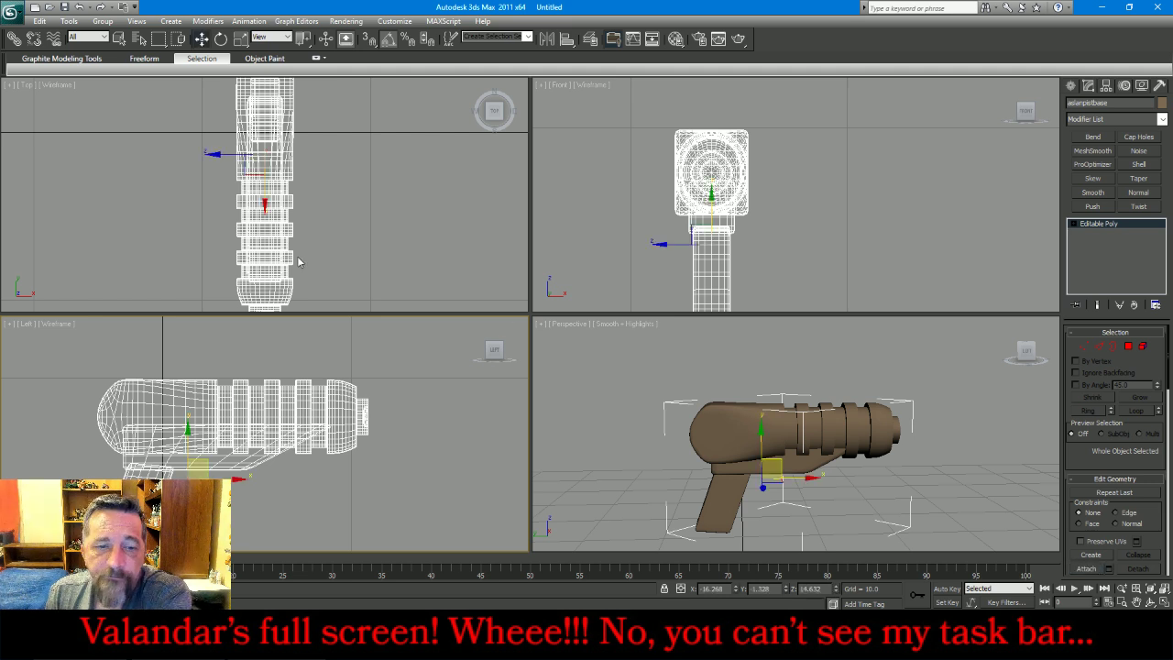
# Rotate the pistol muzzle-down in the Left view and tilt it diagonally in the Front view
pyautogui.click(221, 40)
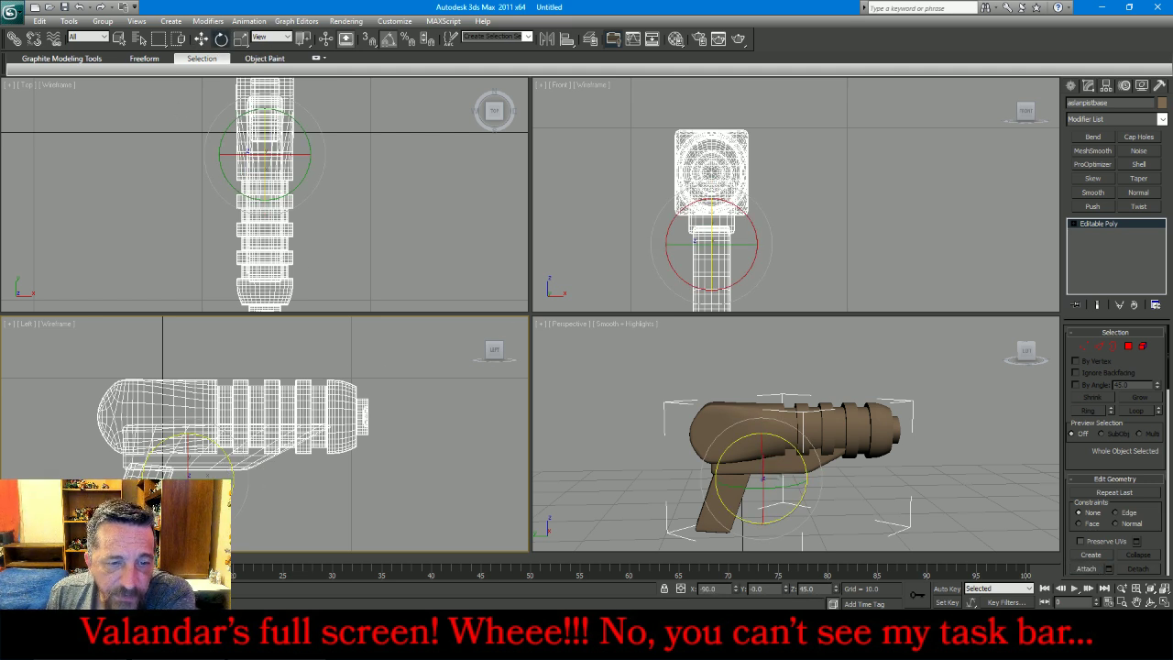
pyautogui.moveTo(216, 443); pyautogui.dragTo(305, 513)
pyautogui.rightClick(595, 265)
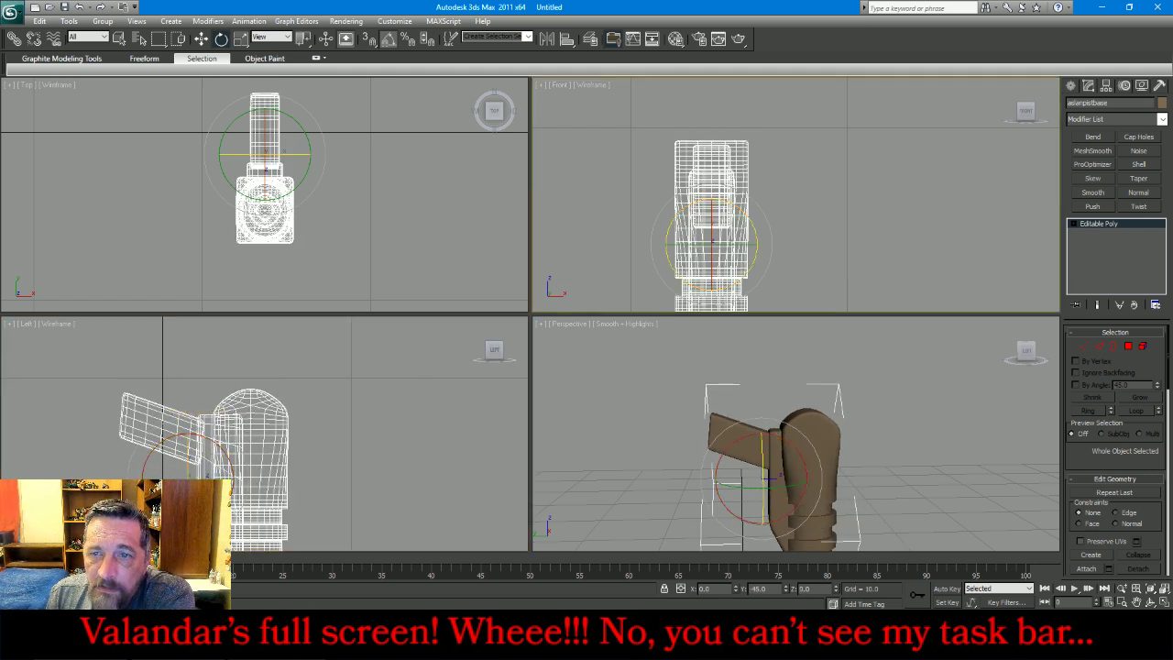
pyautogui.scroll(-5, 756, 223)
pyautogui.moveTo(759, 177); pyautogui.dragTo(790, 184)
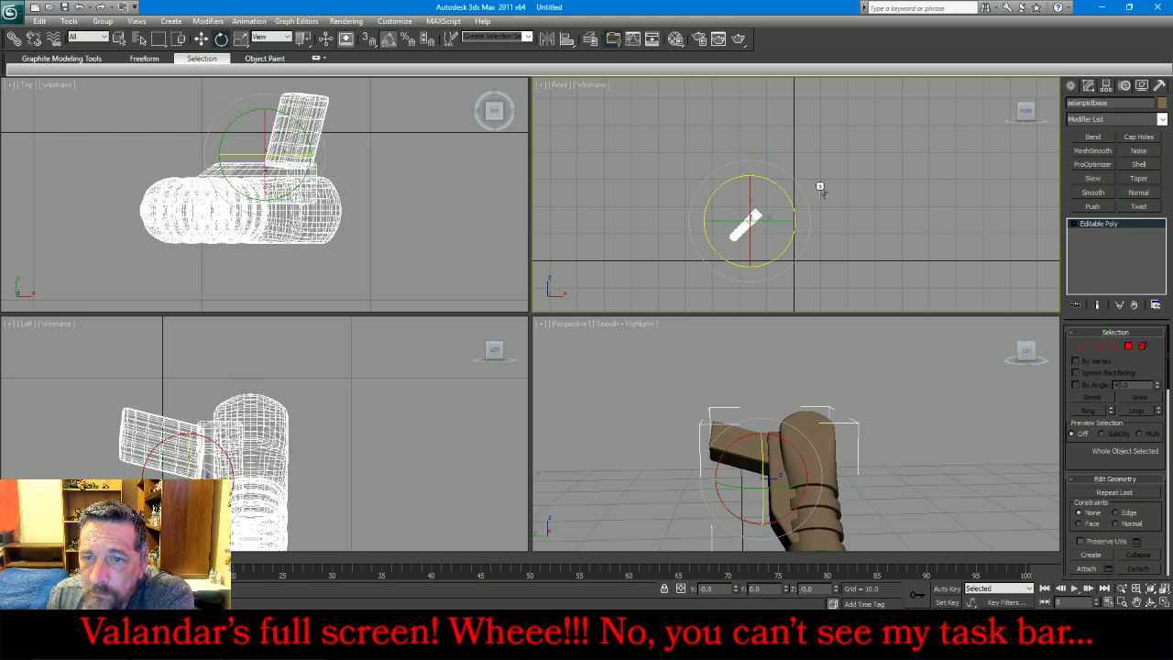
# Unhide all hidden objects to bring back the figure around the pistol
pyautogui.click(1144, 86)
pyautogui.click(1113, 446)
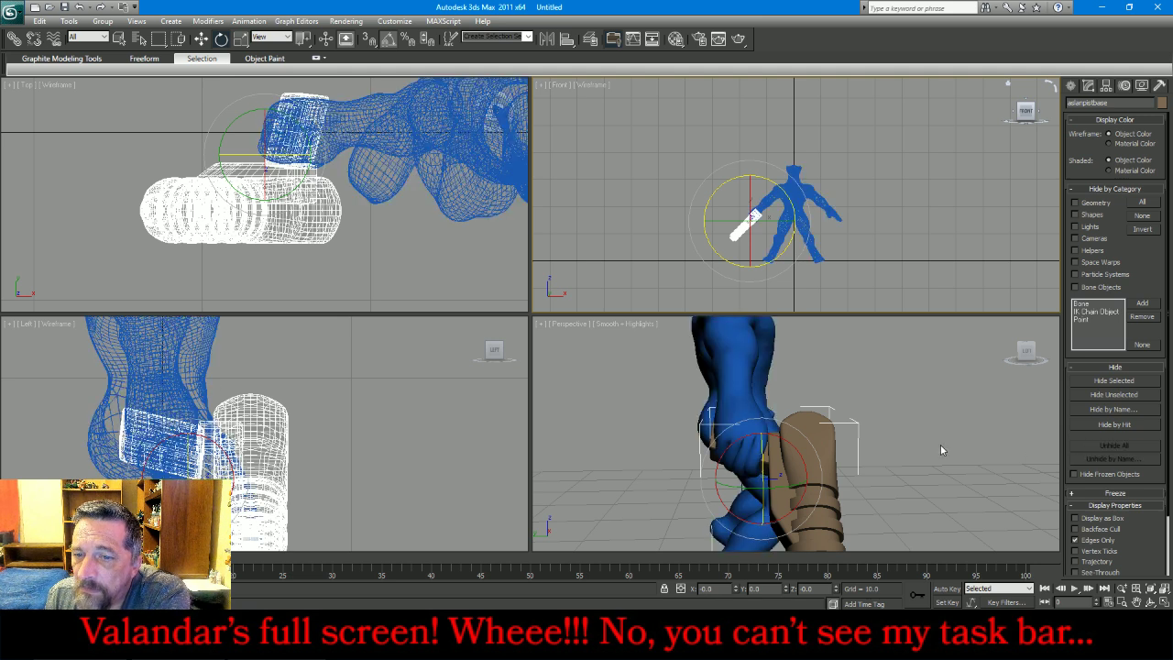
pyautogui.scroll(-4, 934, 445)
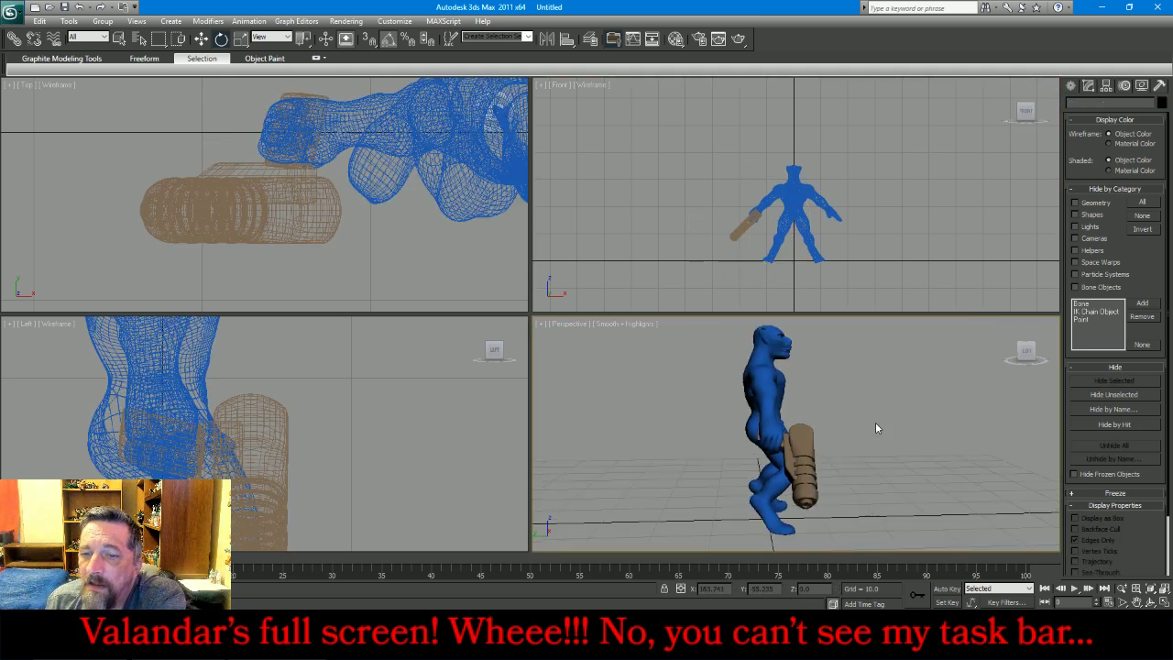
# Select all vertices of the pistol's body and underside block, leaving out the grip, and scale them uniformly to 72 percent
pyautogui.click(796, 463)
pyautogui.click(1088, 85)
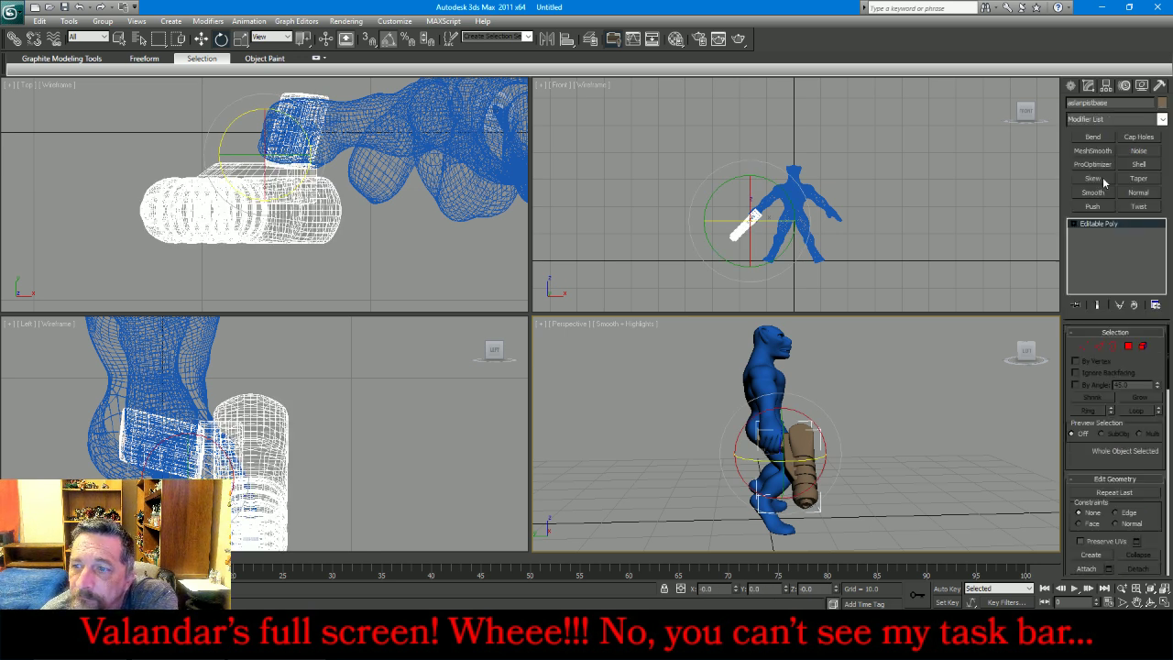
pyautogui.click(1143, 346)
pyautogui.click(314, 521)
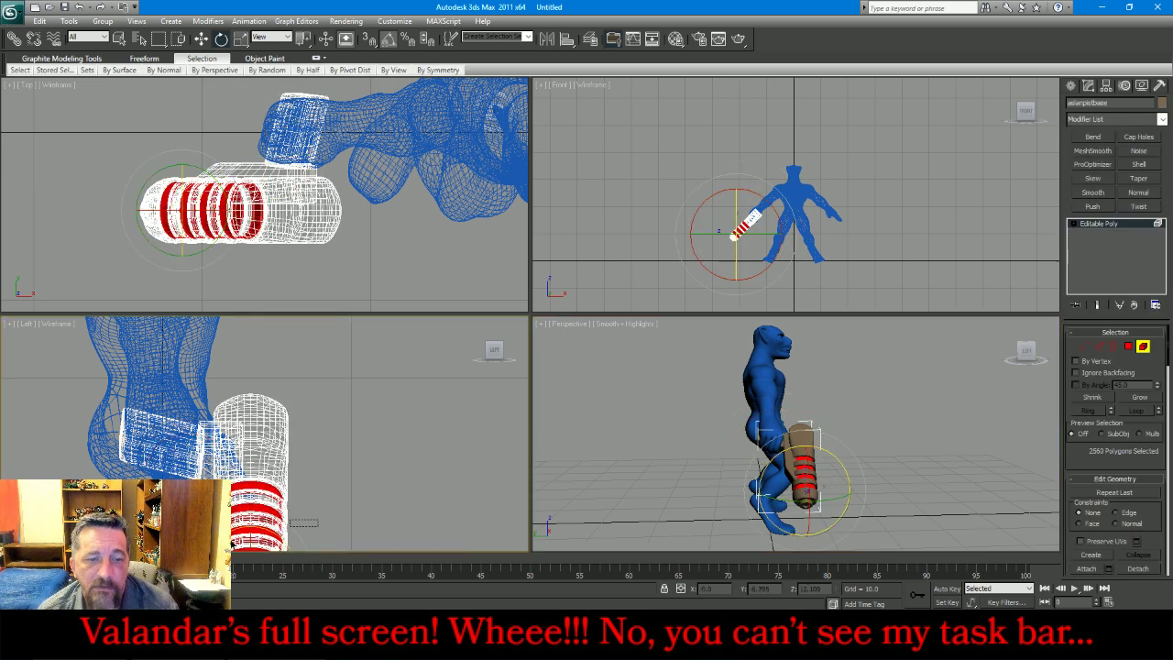
pyautogui.moveTo(313, 521); pyautogui.dragTo(233, 418)
pyautogui.scroll(-2, 262, 376)
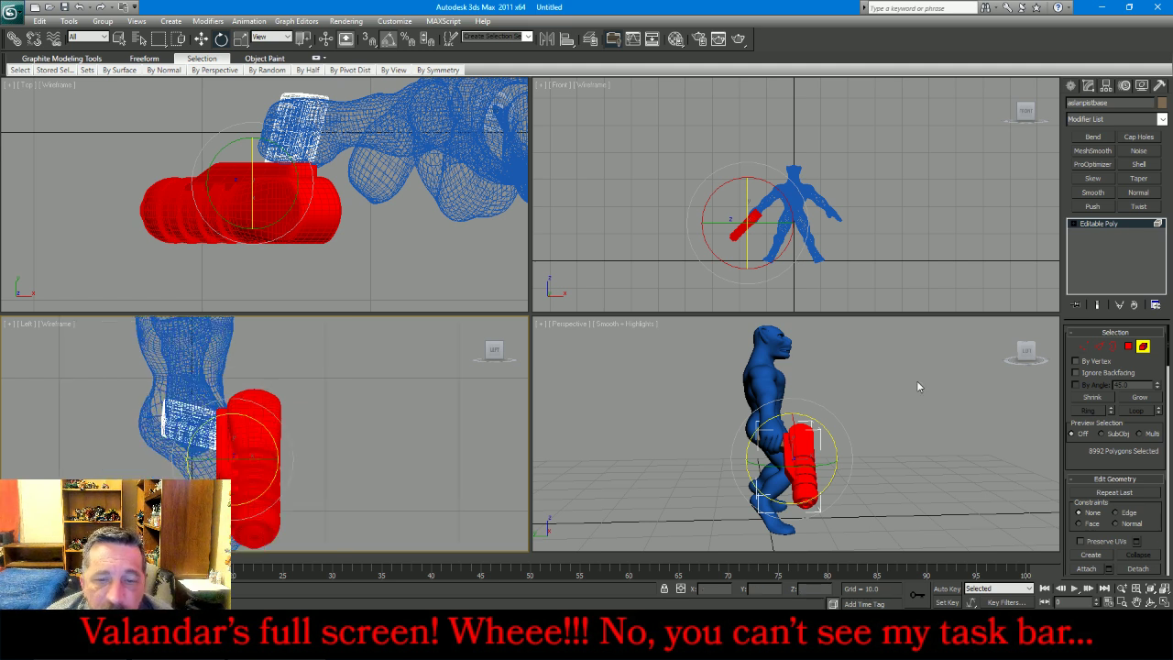
pyautogui.click(1084, 347)
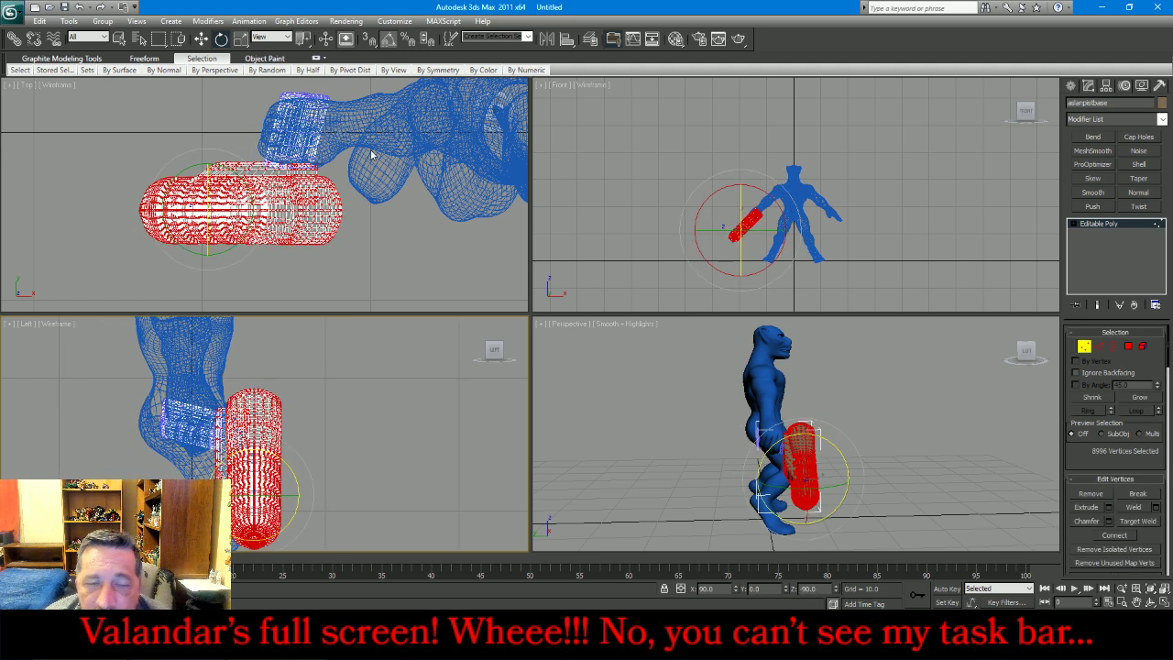
pyautogui.click(240, 39)
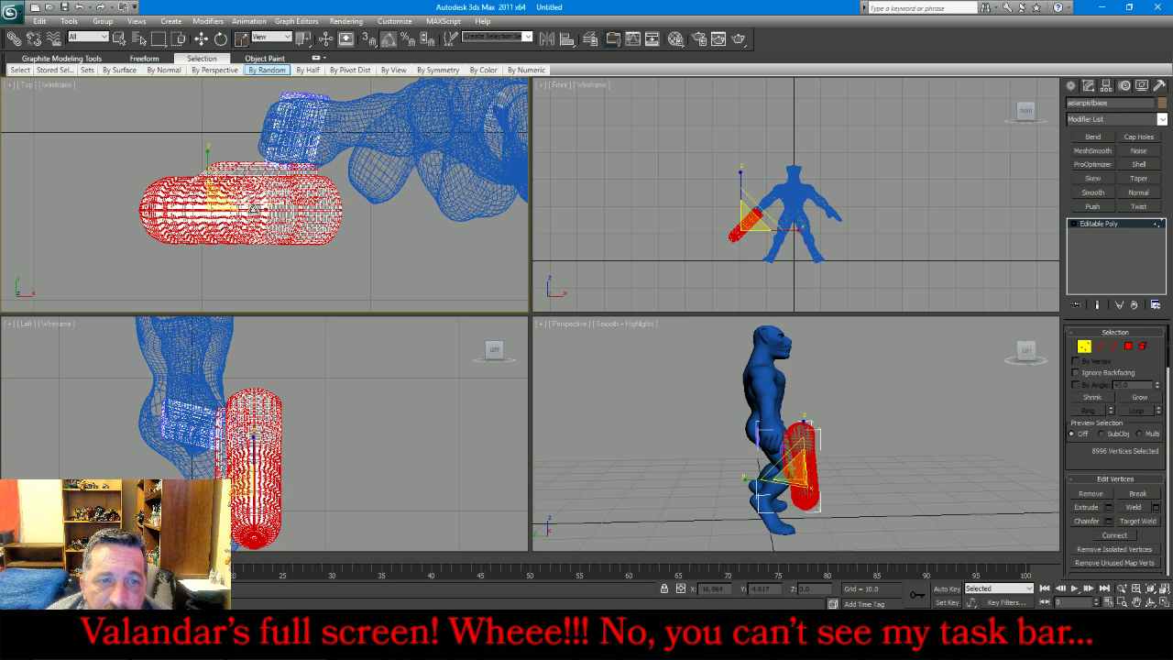
pyautogui.moveTo(209, 209); pyautogui.dragTo(197, 234)
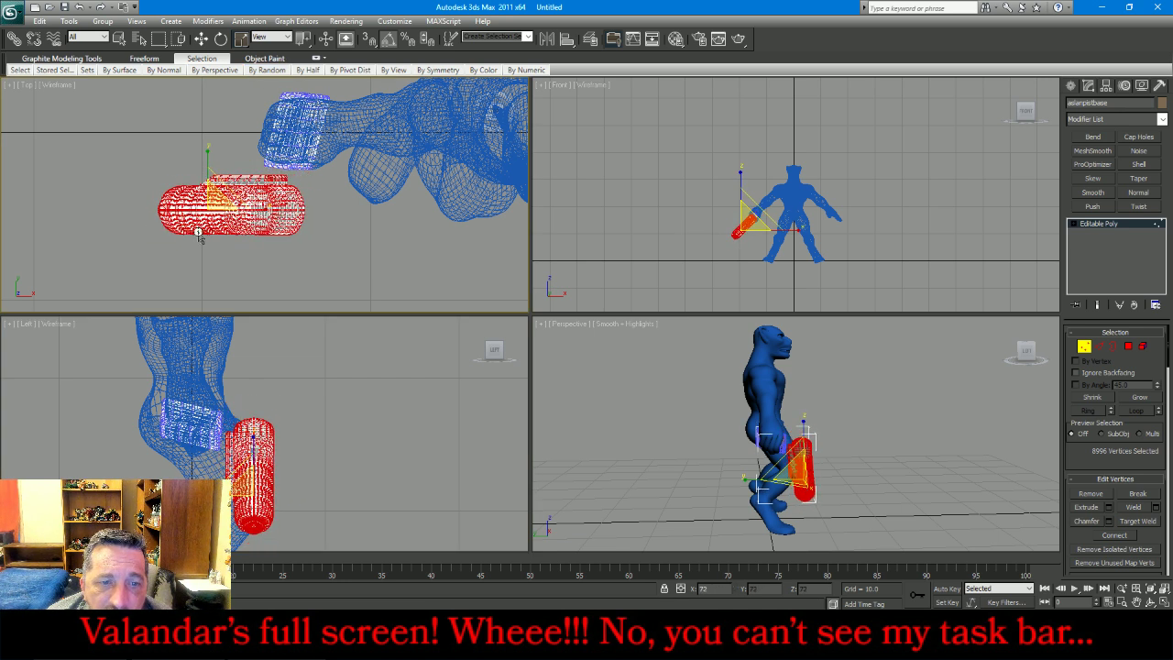
# Rotate the whole pistol in the Front view until it stands vertically
pyautogui.click(1086, 346)
pyautogui.click(220, 38)
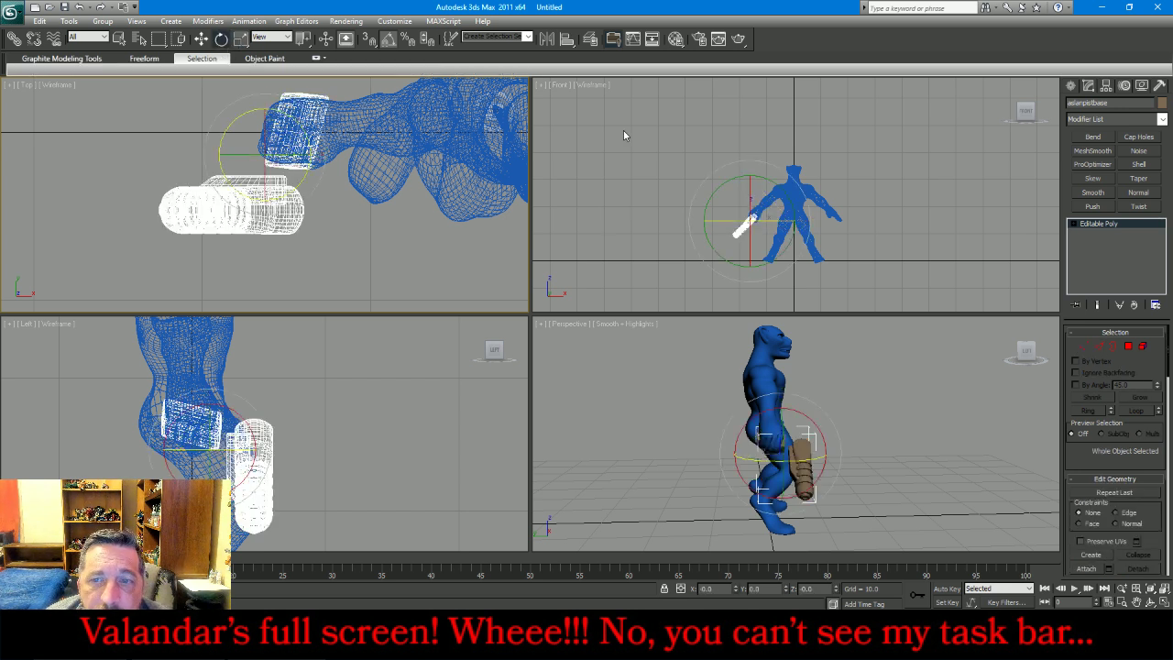
pyautogui.moveTo(733, 179); pyautogui.dragTo(706, 193)
# Move the pistol's body and underside block elements in the Left view until they meet the end of the grip
pyautogui.click(1143, 347)
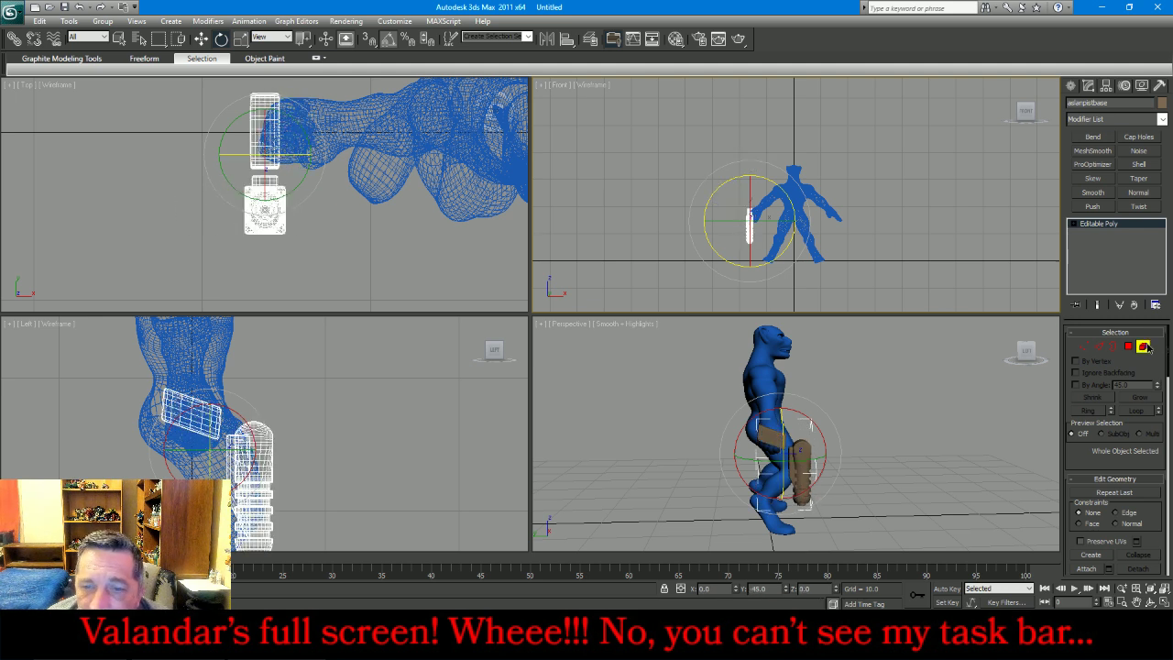
pyautogui.click(265, 203)
pyautogui.click(202, 40)
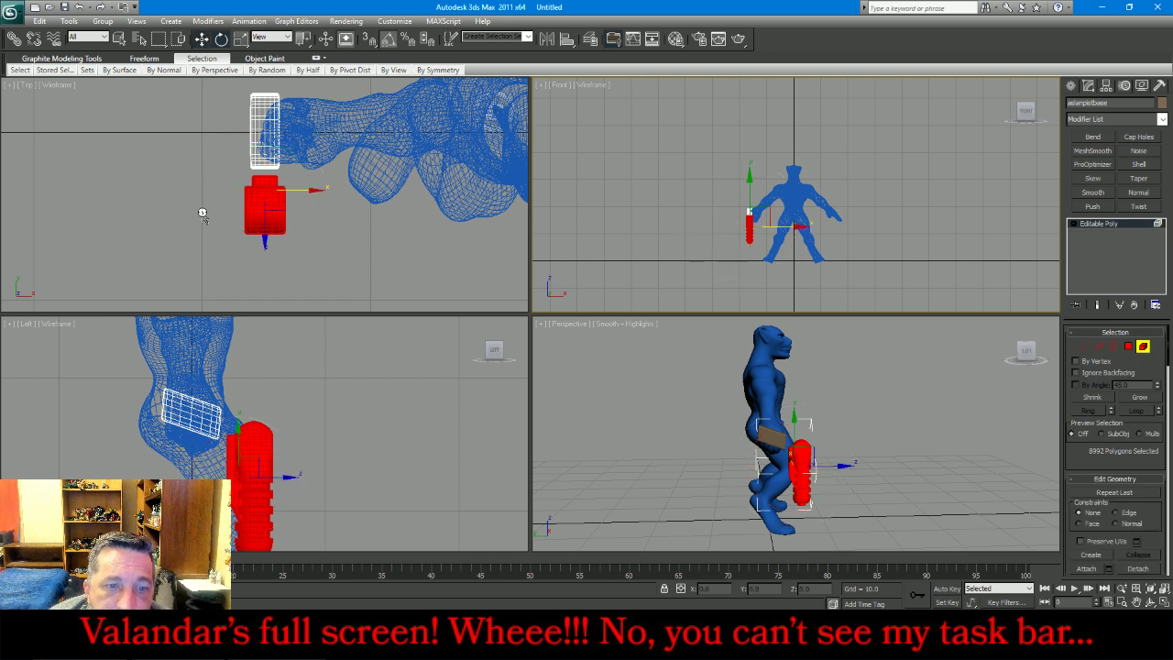
pyautogui.moveTo(260, 458); pyautogui.dragTo(249, 424)
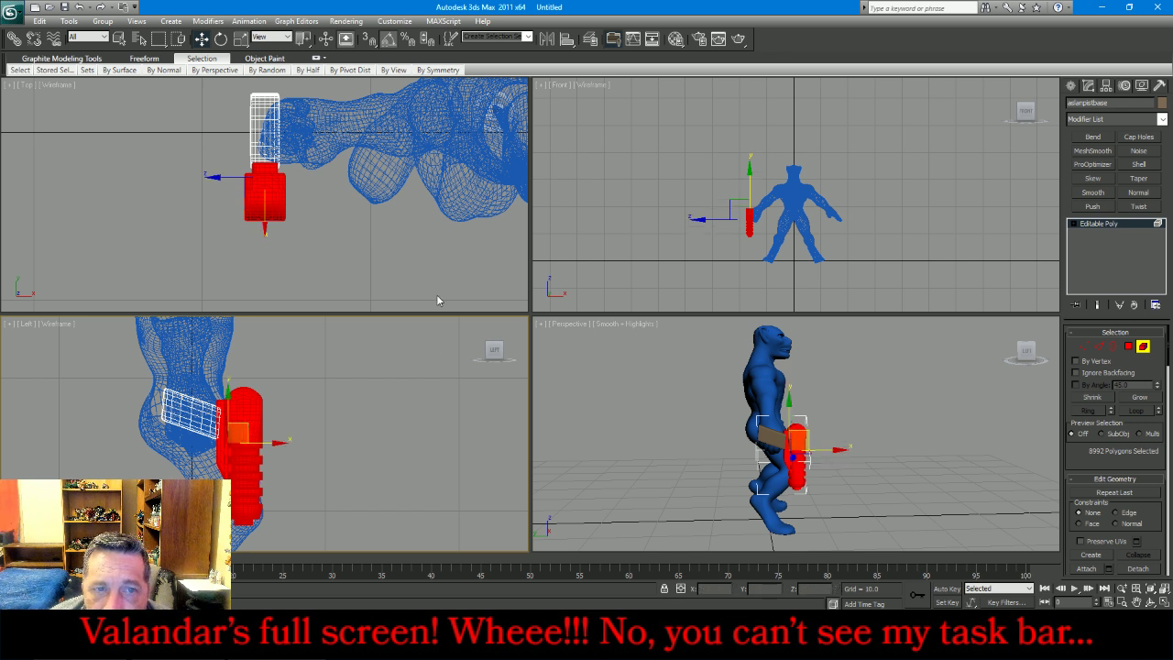
# Widen the body slightly along X in the Top view, and widen the underside block to just beyond the grip's width
pyautogui.rightClick(393, 240)
pyautogui.scroll(3, 255, 168)
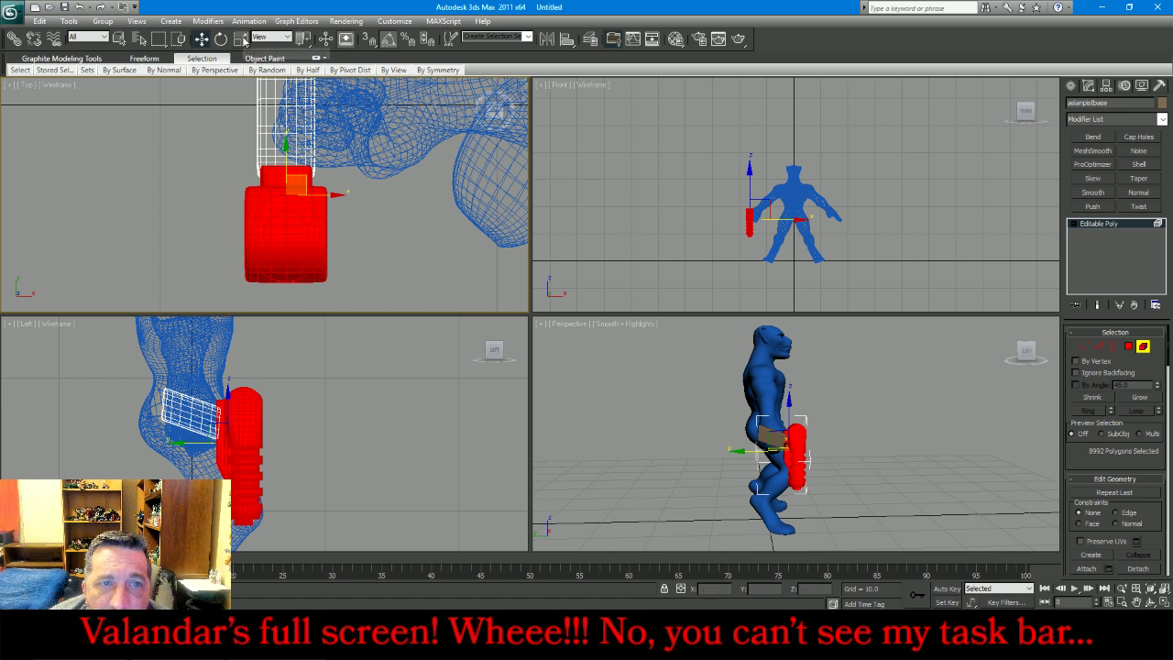
pyautogui.click(241, 39)
pyautogui.moveTo(345, 197)
pyautogui.mouseDown()
pyautogui.moveTo(336, 186)
pyautogui.moveTo(346, 196)
pyautogui.mouseUp()
pyautogui.click(263, 175)
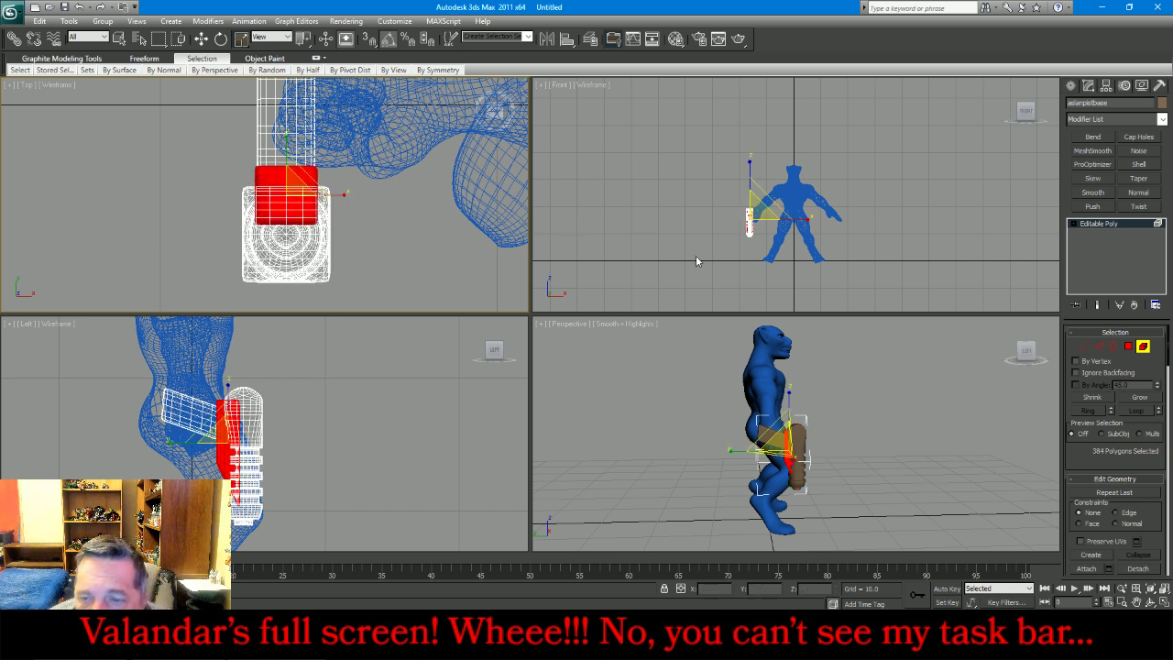
pyautogui.click(1142, 347)
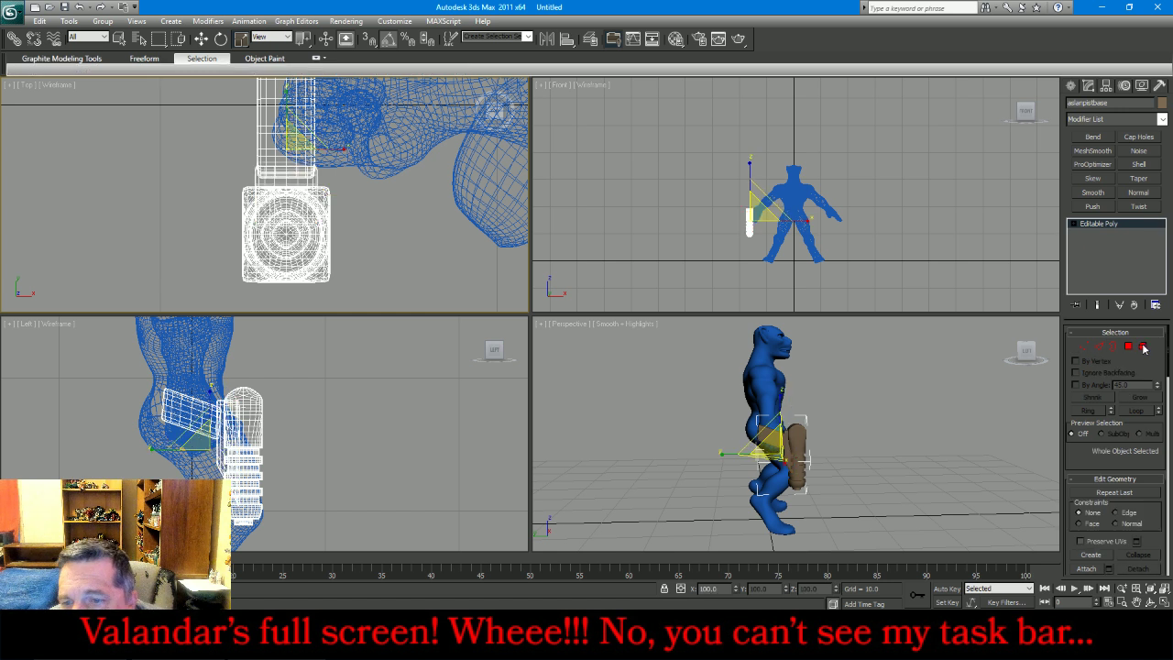
# Rotate the pistol in the Front view back to its diagonal angle in line with the figure's hand
pyautogui.click(221, 39)
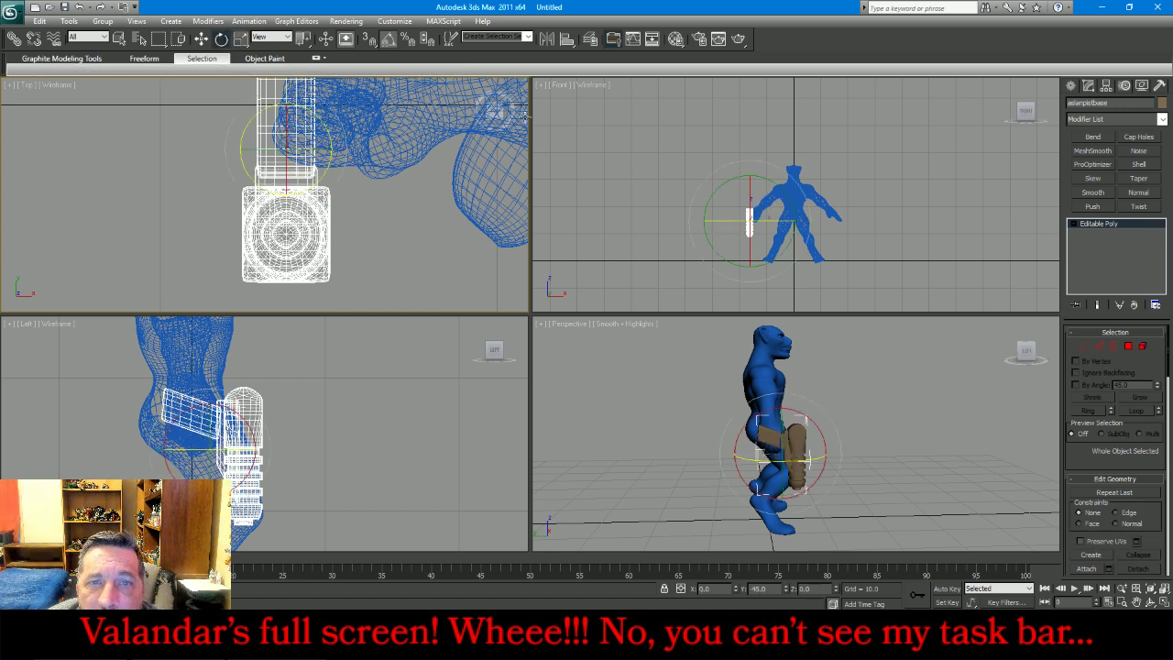
pyautogui.rightClick(765, 177)
pyautogui.moveTo(760, 177); pyautogui.dragTo(745, 191)
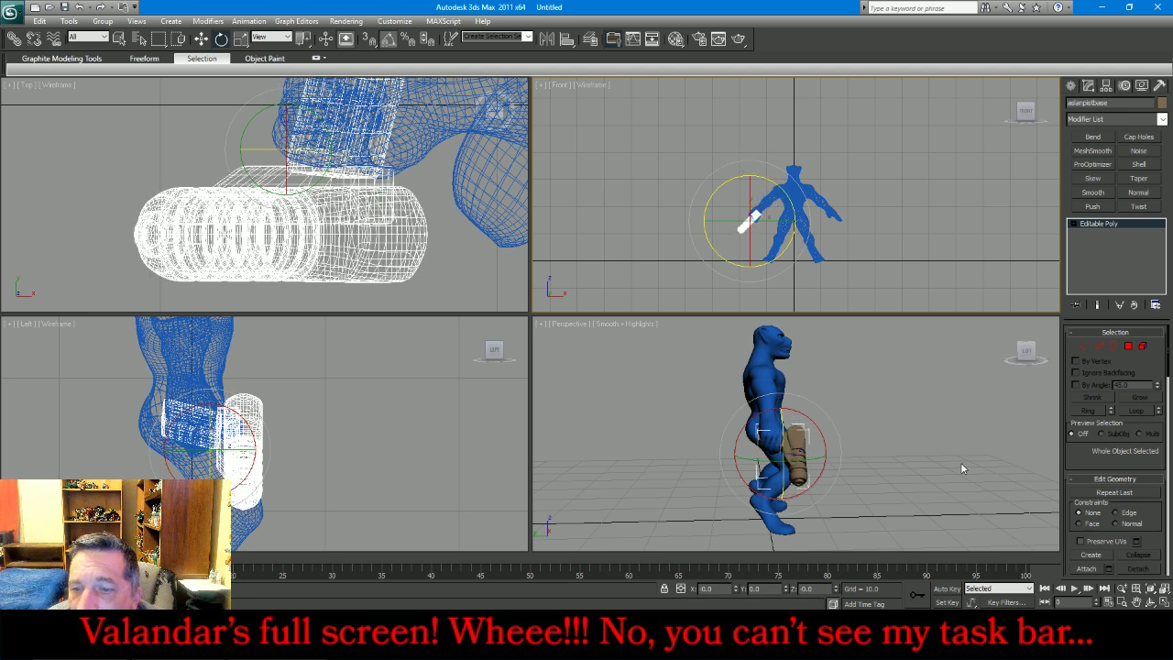
pyautogui.click(1150, 602)
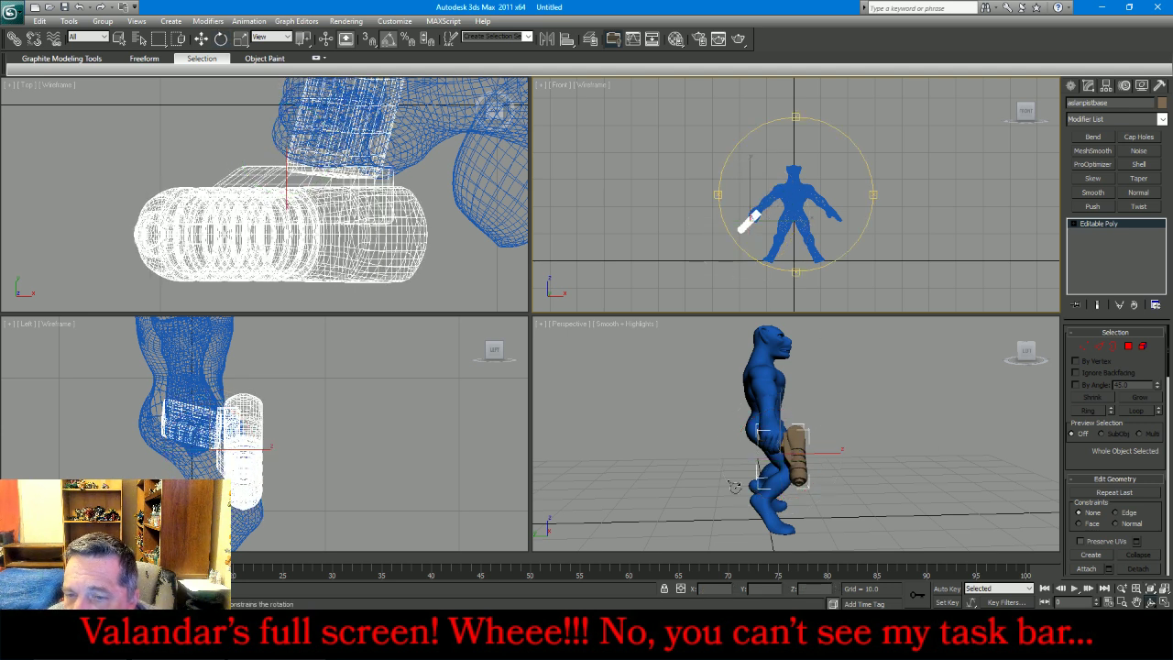
pyautogui.moveTo(794, 438); pyautogui.dragTo(129, 177)
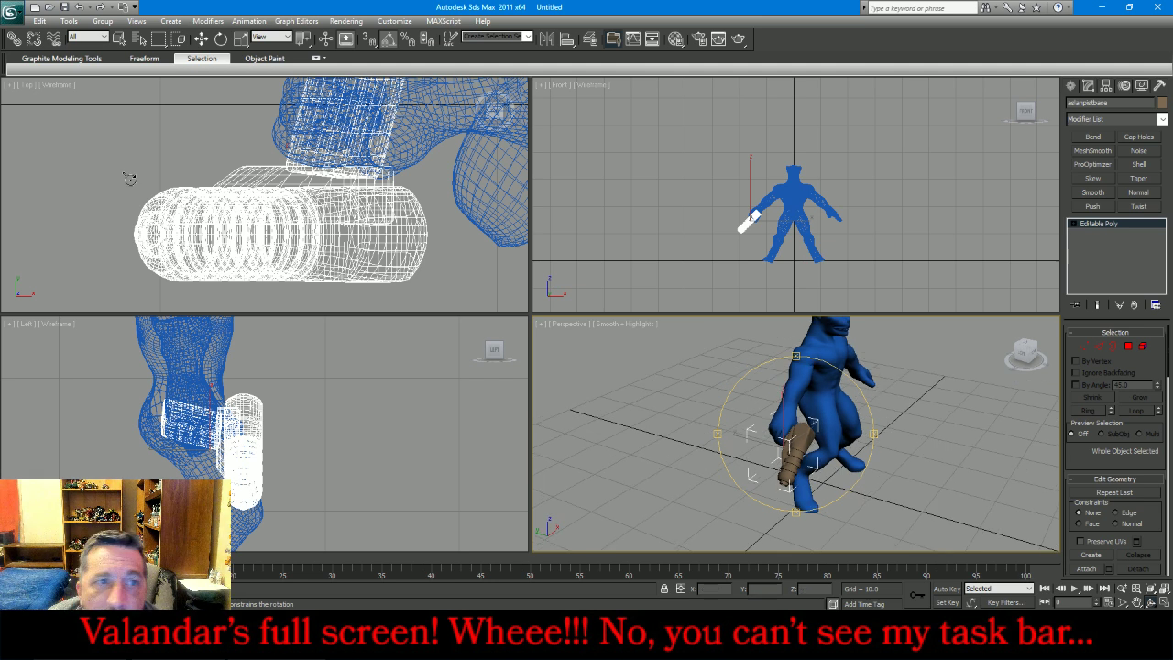
# Start exporting only the selected pistol and browse to the Aslan folder under FreesculptMinis, PatreonMinis, New
pyautogui.click(11, 13)
pyautogui.moveTo(45, 202)
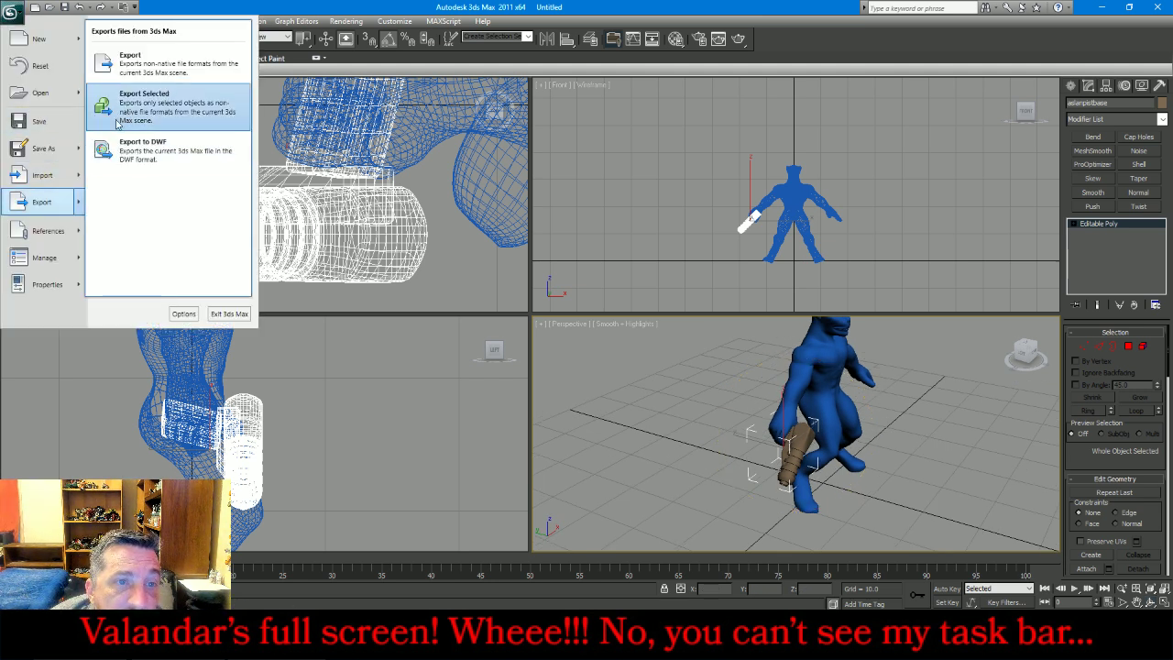
pyautogui.click(124, 105)
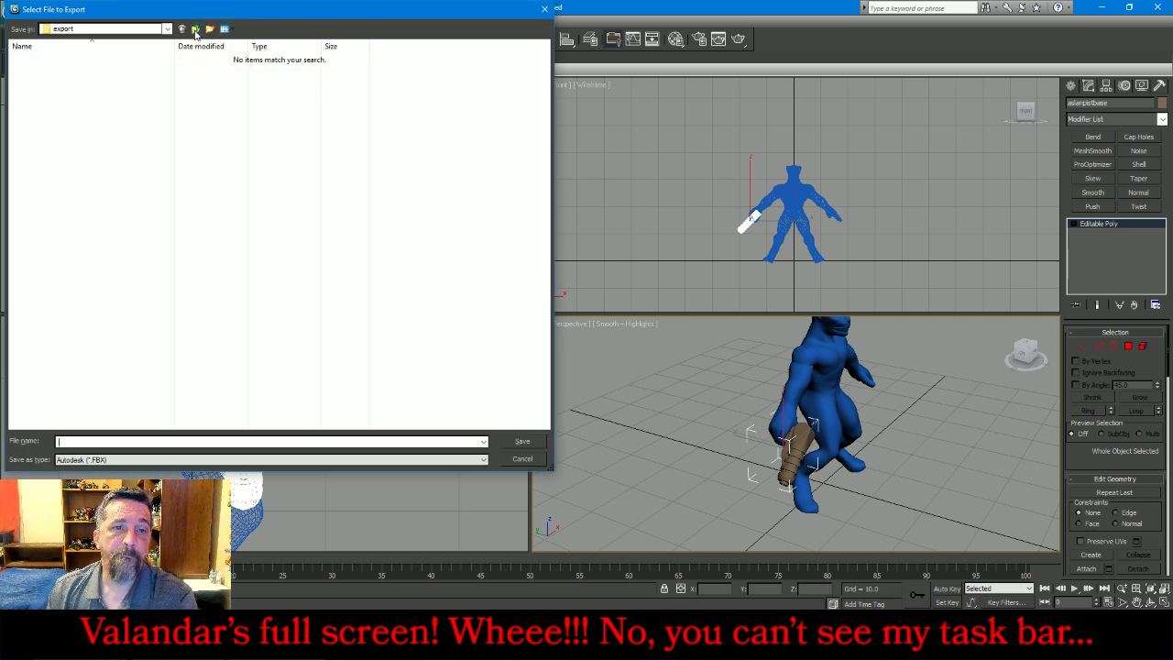
pyautogui.click(195, 30)
pyautogui.doubleClick(81, 71)
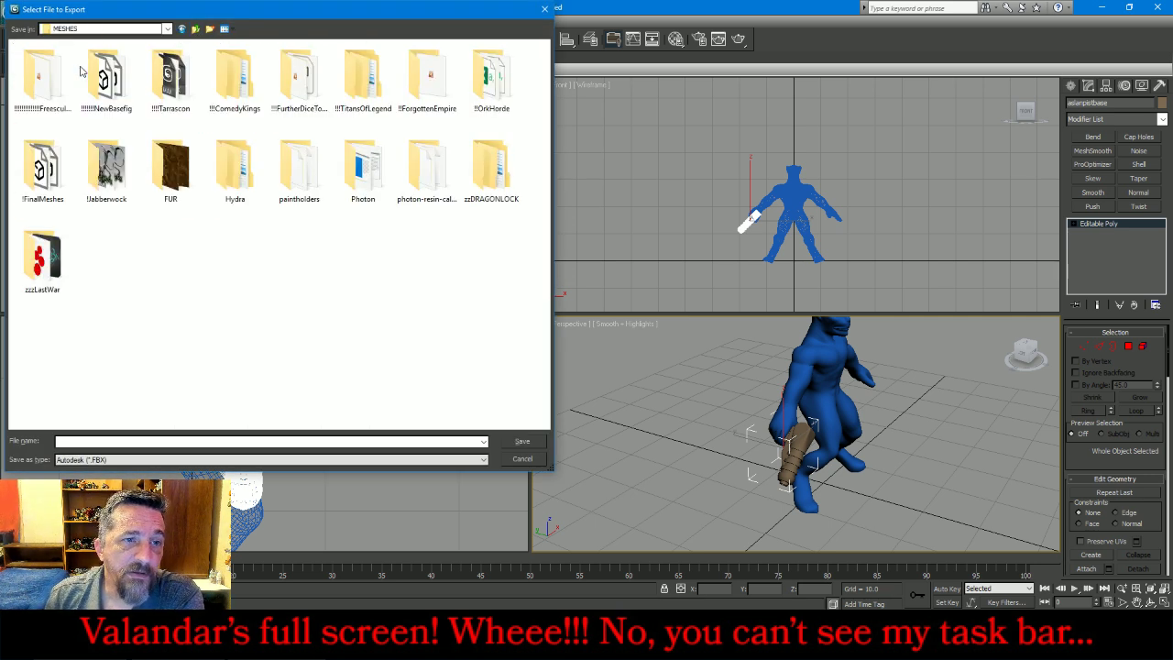
pyautogui.doubleClick(61, 68)
pyautogui.doubleClick(114, 161)
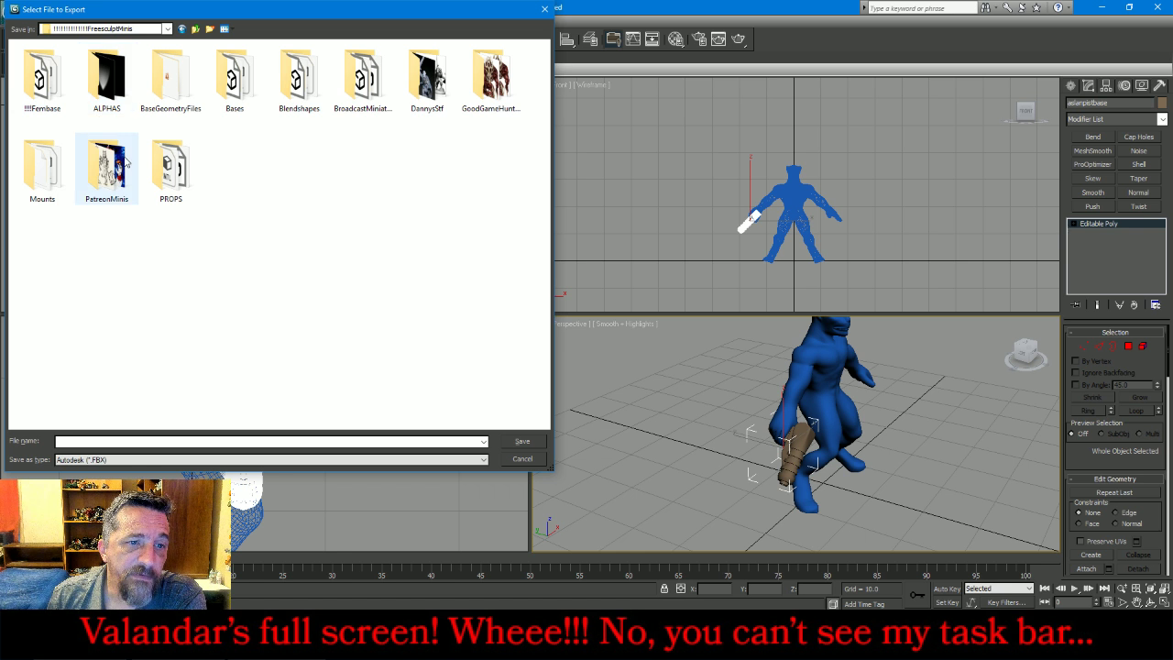
pyautogui.doubleClick(68, 106)
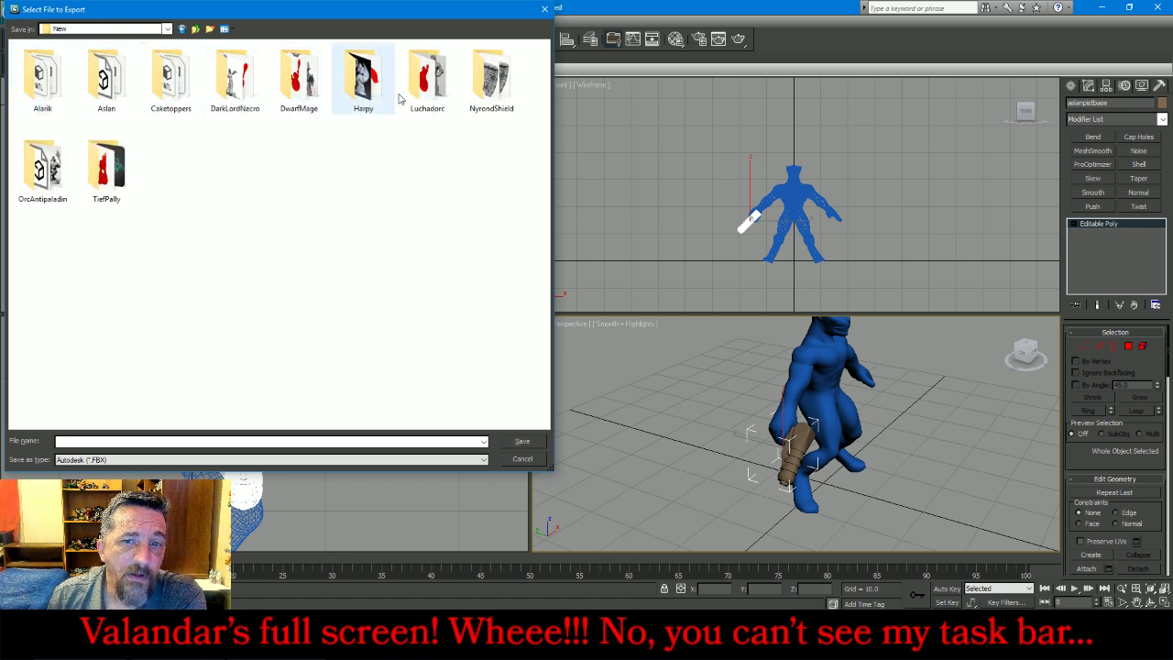
pyautogui.doubleClick(106, 91)
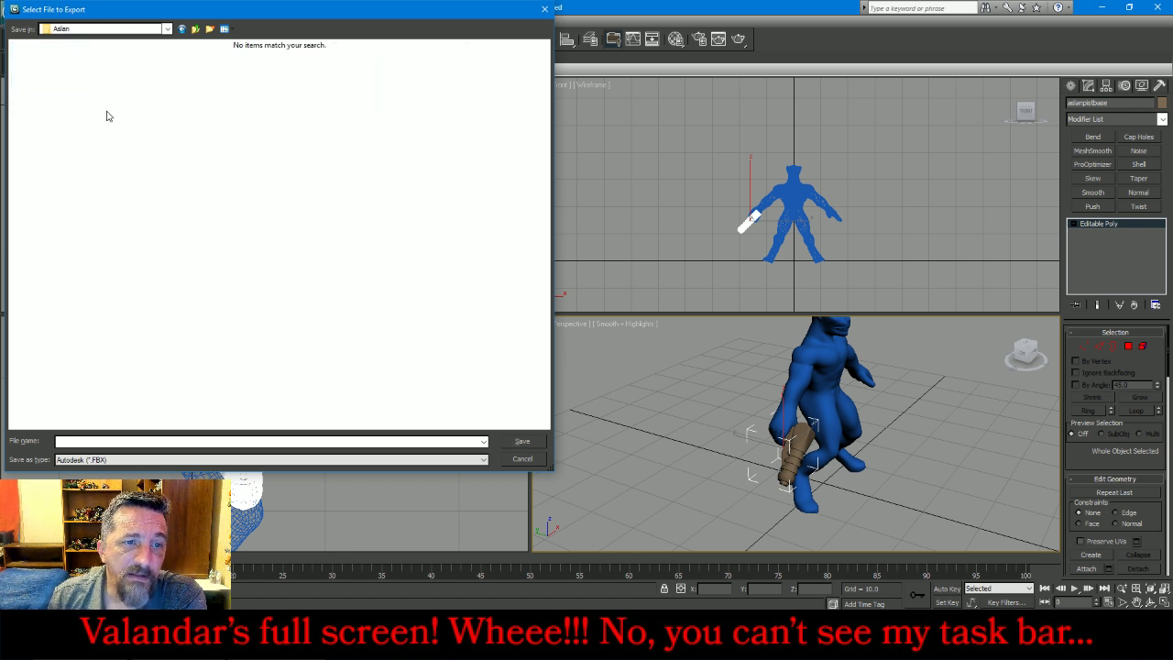
# Export the pistol as AslanLoad with the gw::OBJ-Exporter format, and delete it from the scene
pyautogui.click(112, 460)
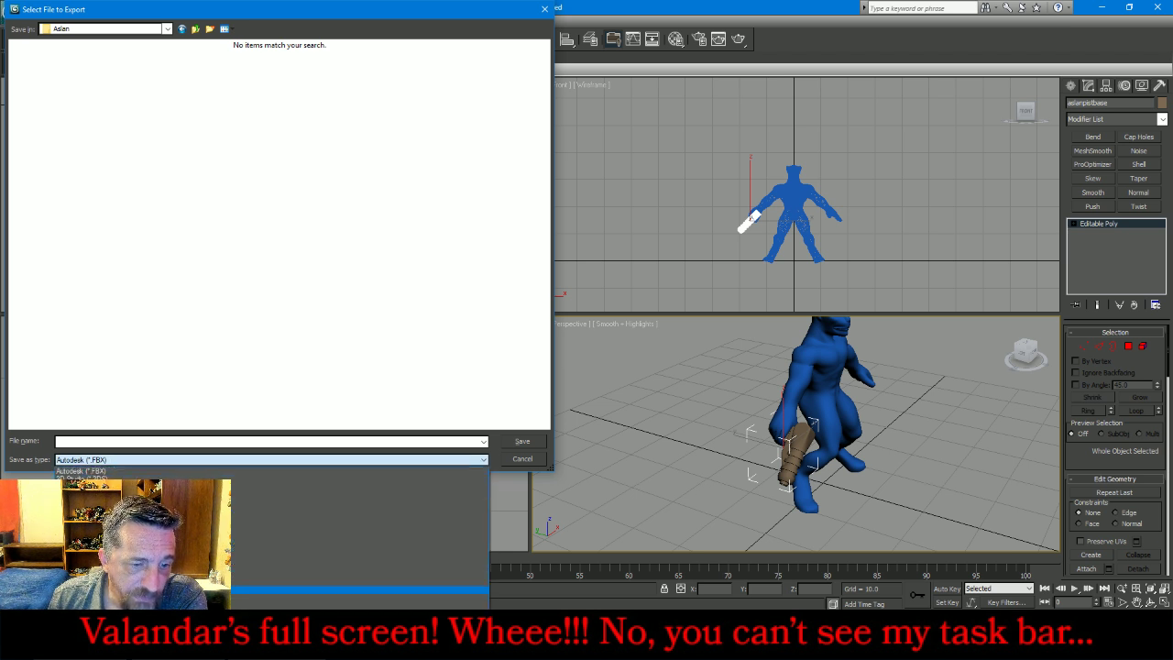
pyautogui.click(128, 588)
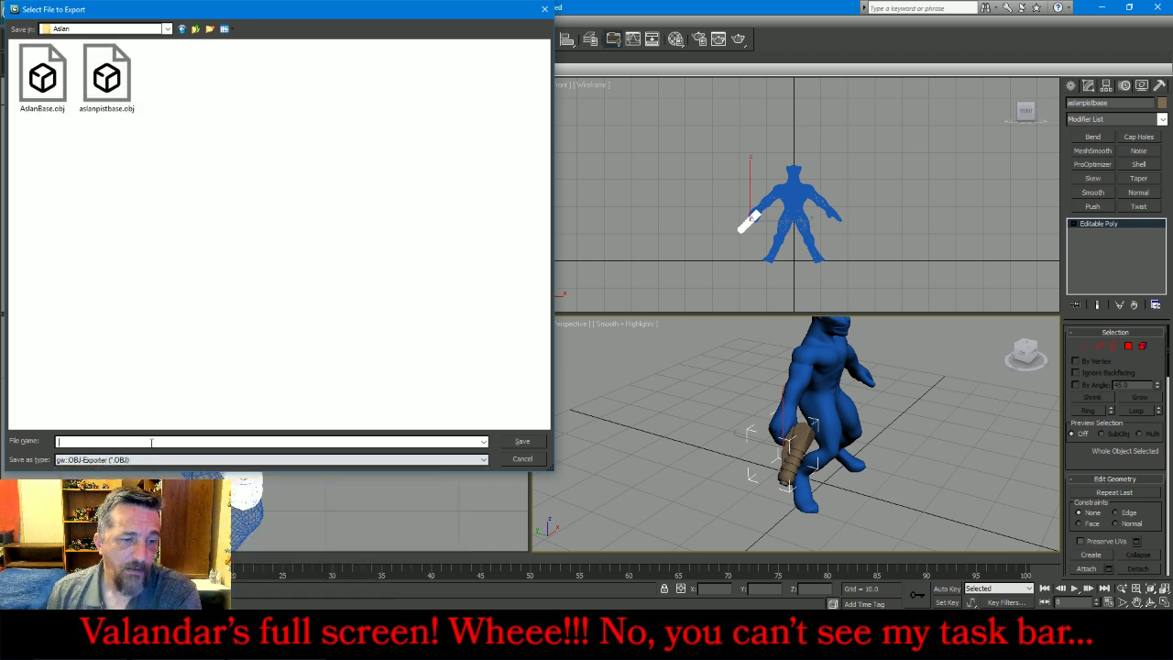
pyautogui.click(151, 442)
pyautogui.write('AslanI')
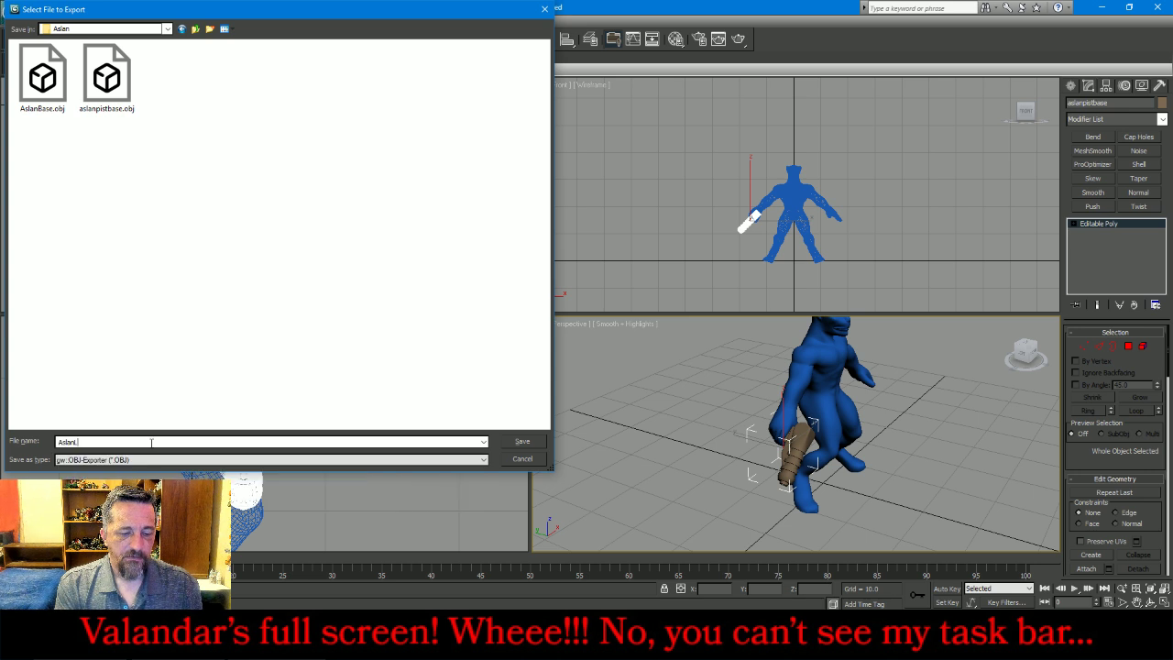
pyautogui.write('oad')
pyautogui.press('Return')
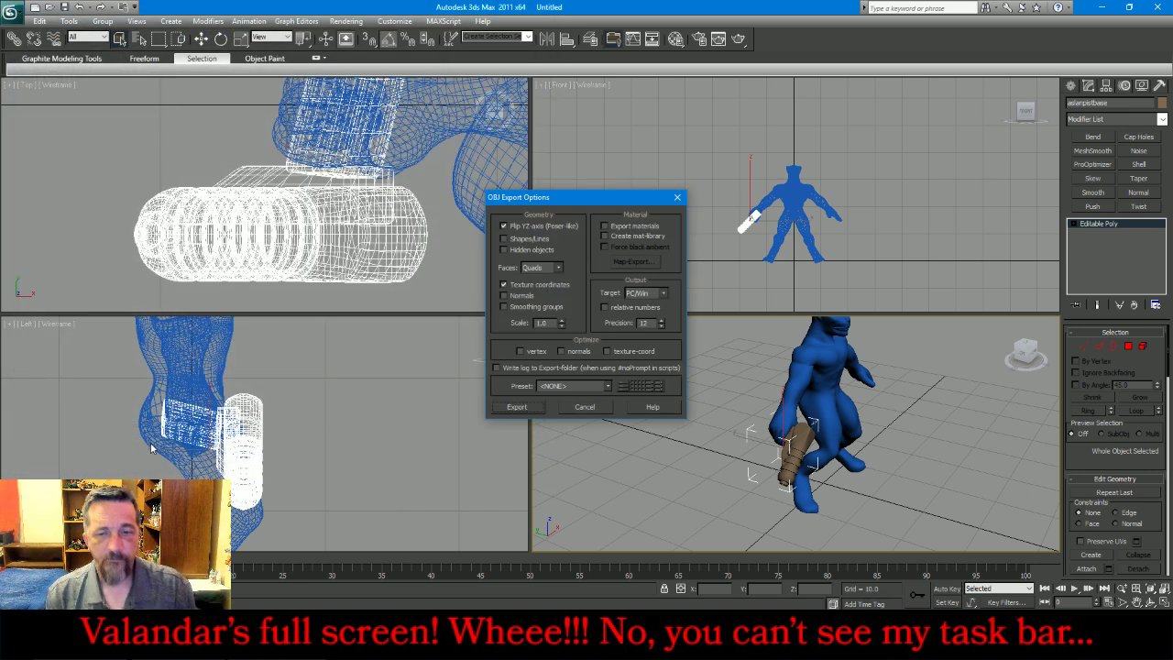
pyautogui.click(504, 406)
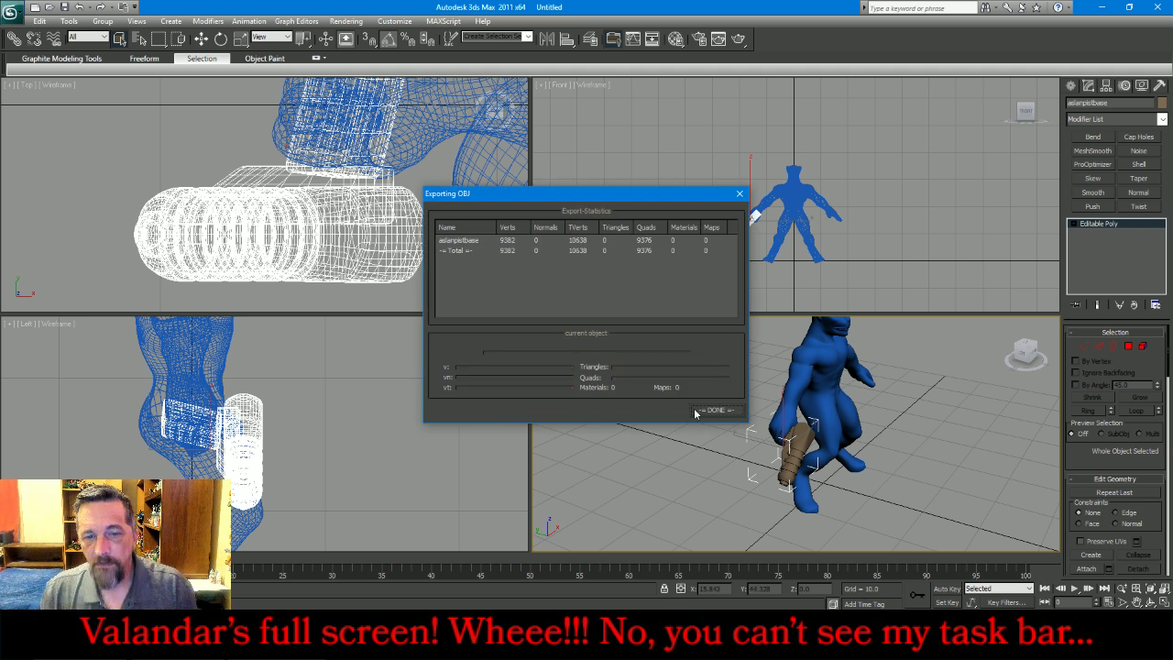
pyautogui.click(715, 409)
pyautogui.press('Delete')
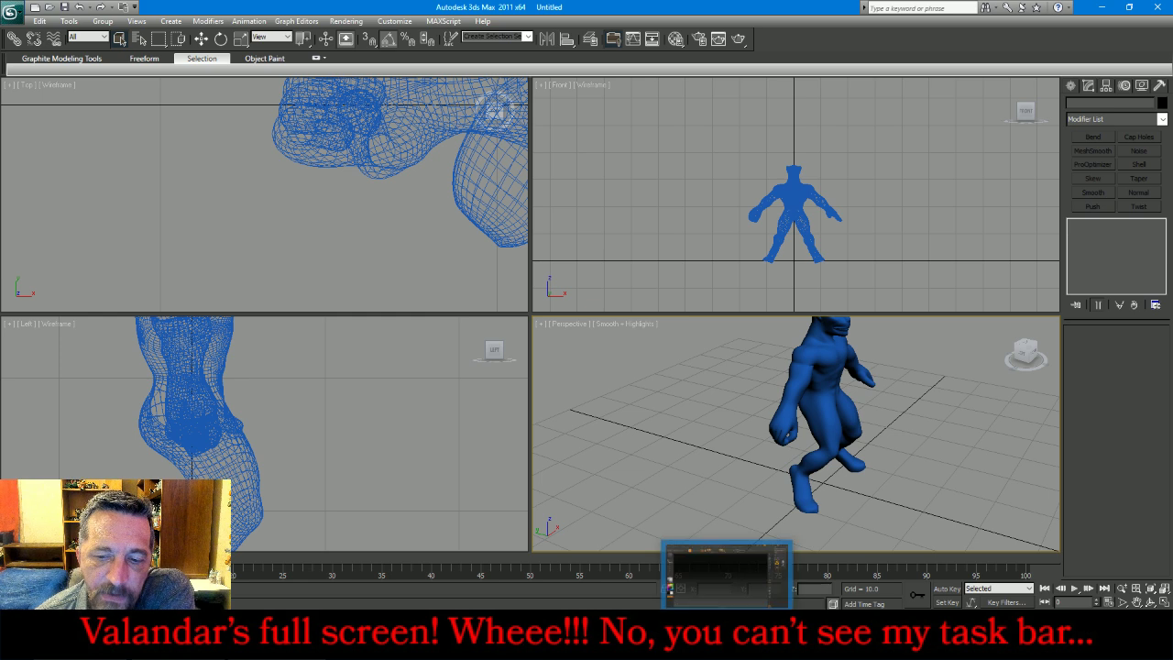
# Switch to DAZ Studio and import AslanLoad.obj from the Aslan folder under FreesculptMinis, PatreonMinis, New
pyautogui.click(641, 646)
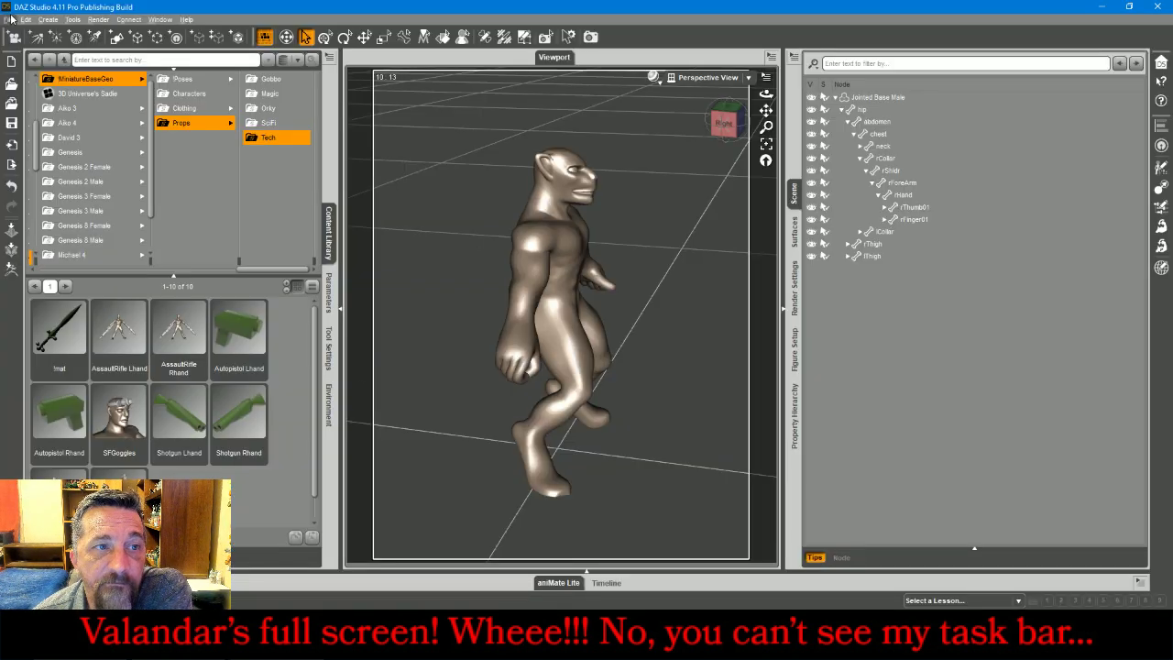
pyautogui.click(8, 20)
pyautogui.click(31, 153)
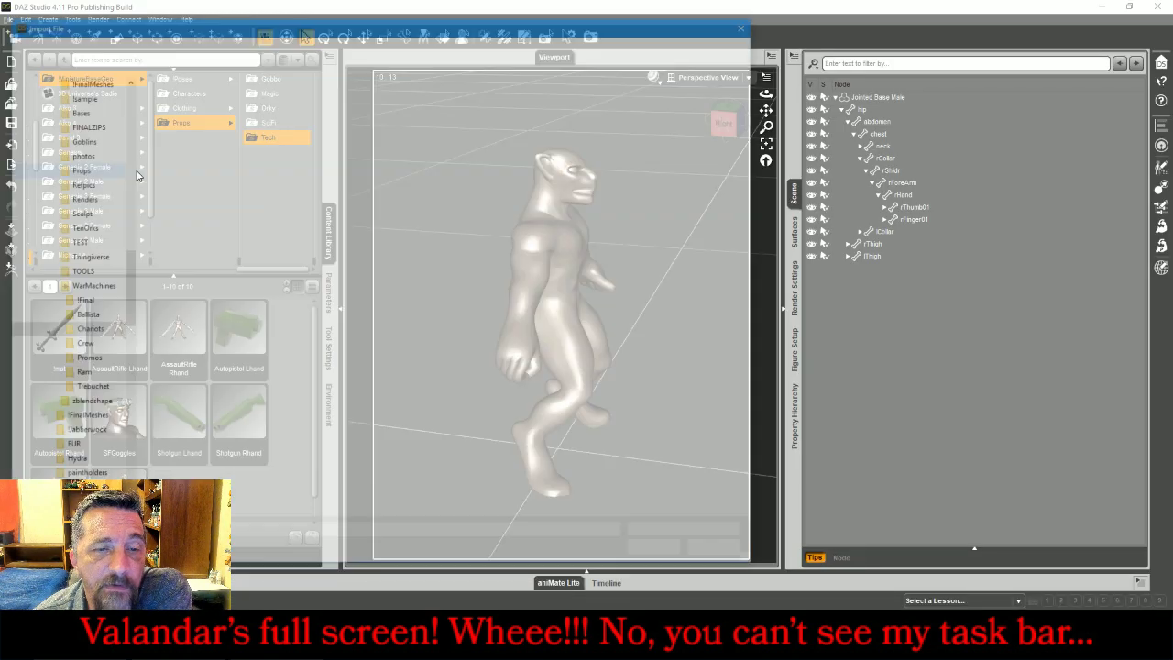
pyautogui.scroll(9, 129, 270)
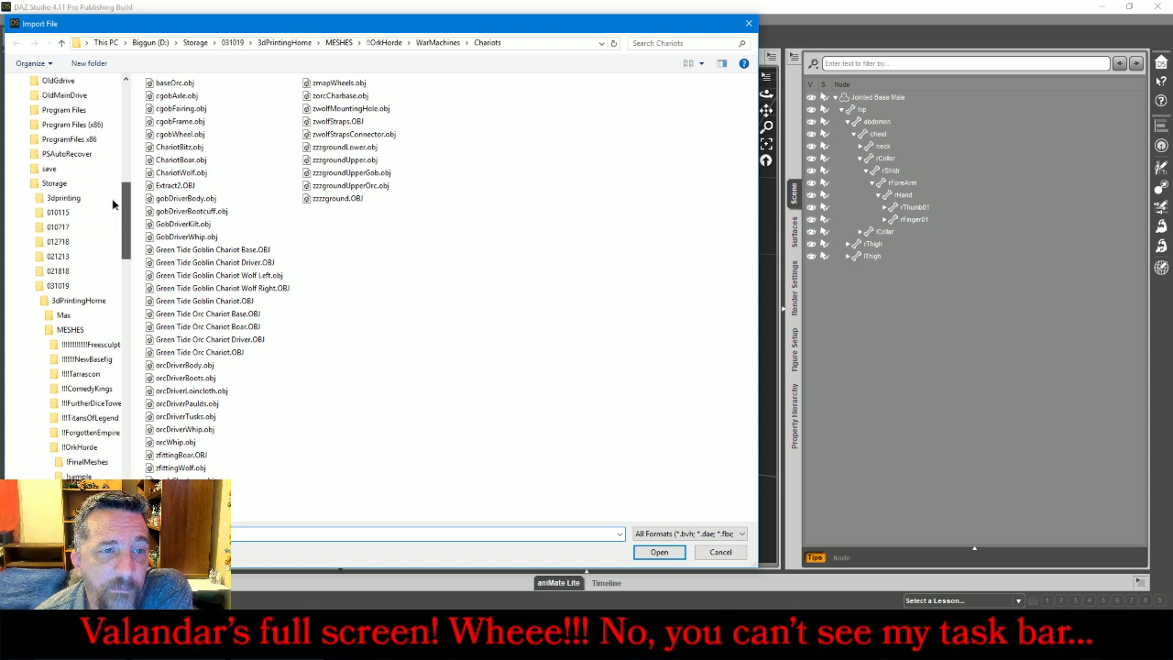
pyautogui.click(90, 343)
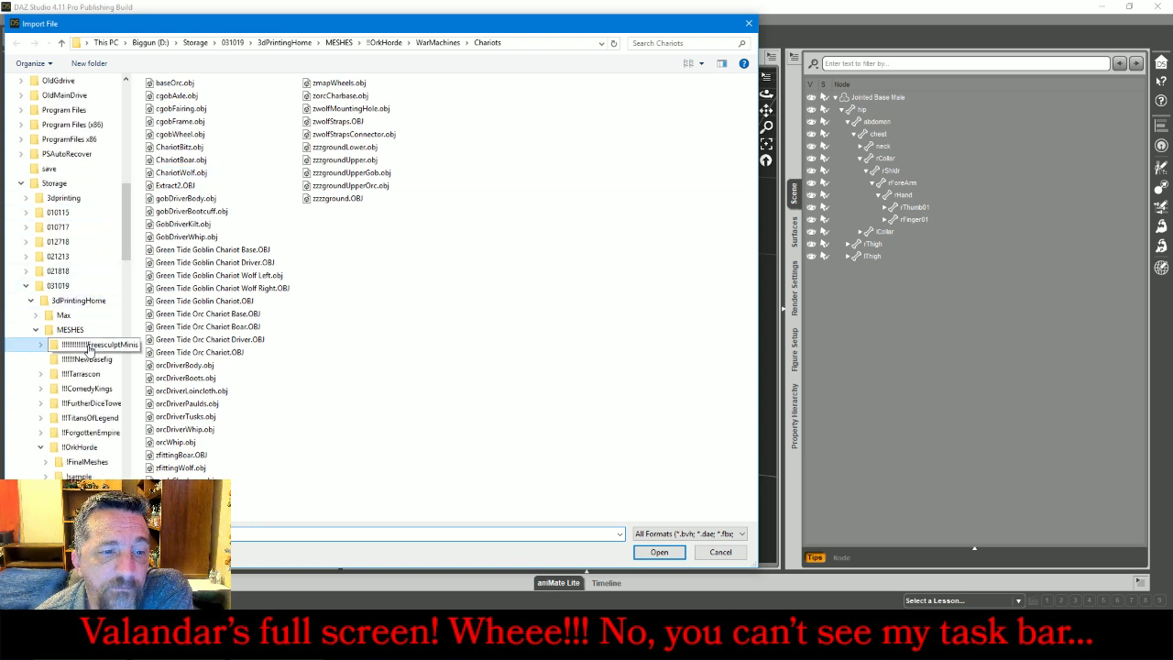
pyautogui.doubleClick(175, 194)
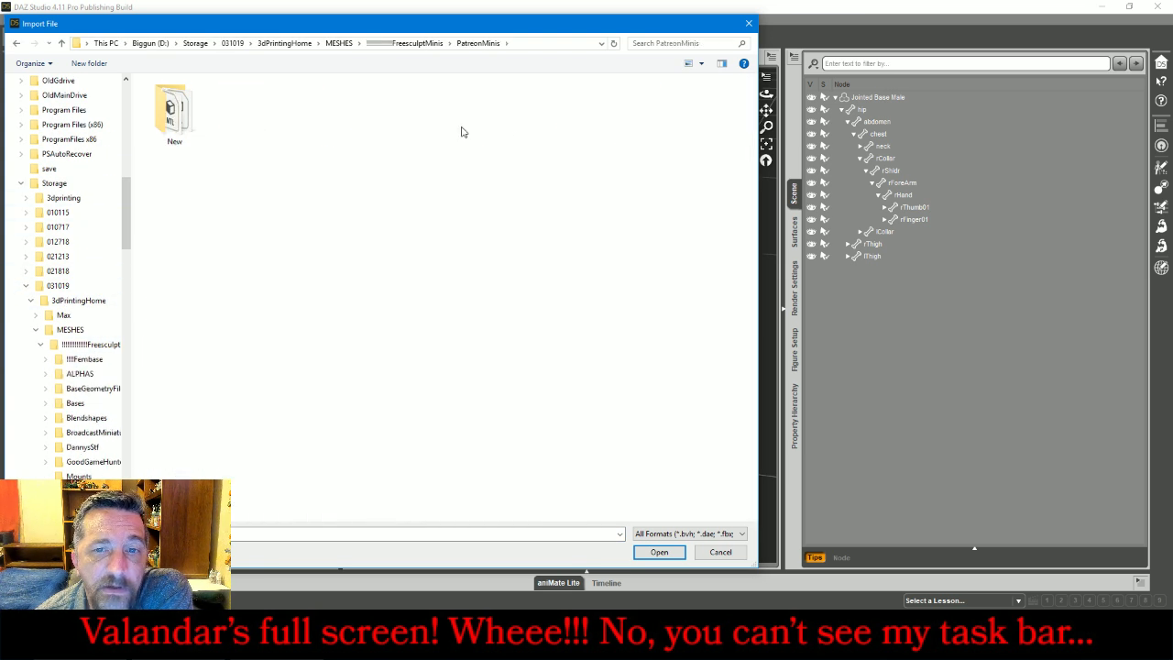
pyautogui.doubleClick(174, 112)
pyautogui.doubleClick(231, 117)
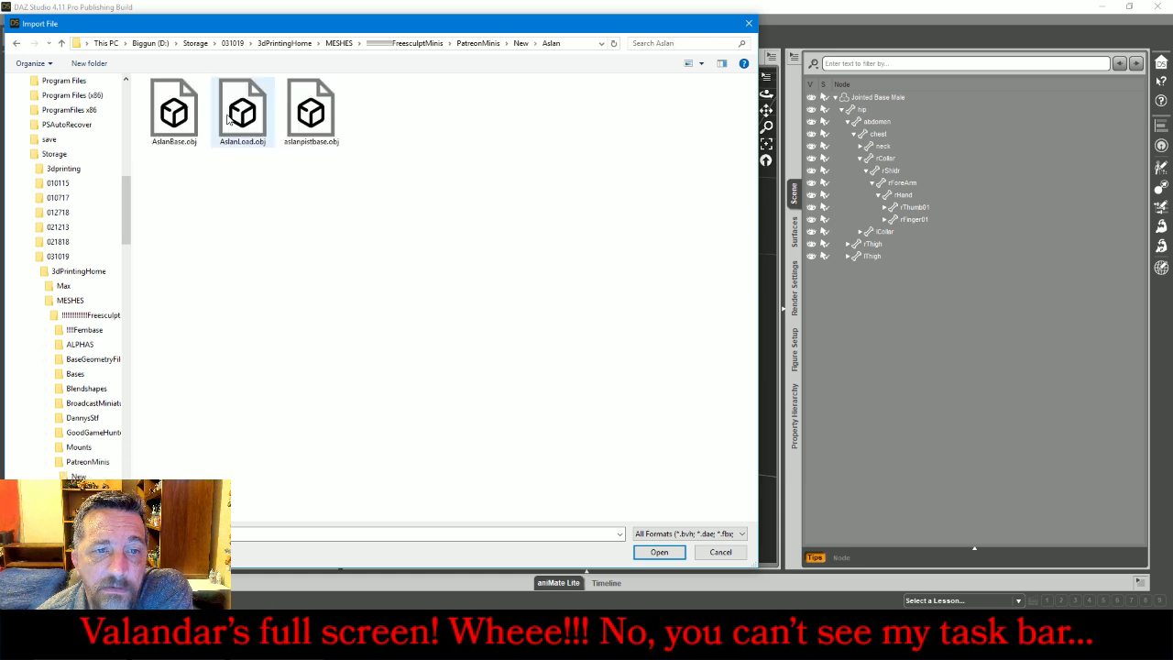
pyautogui.doubleClick(228, 117)
pyautogui.click(639, 484)
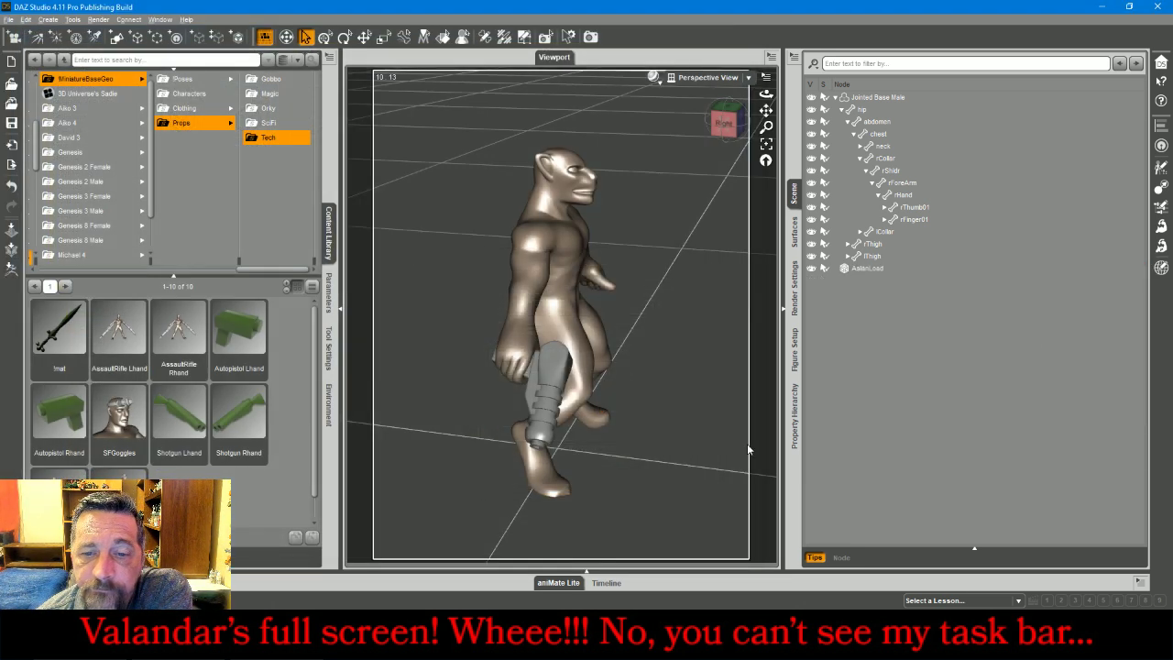
# Parent the imported AslanLoad pistol to the figure's rHand bone and check its fit from the front
pyautogui.click(518, 339)
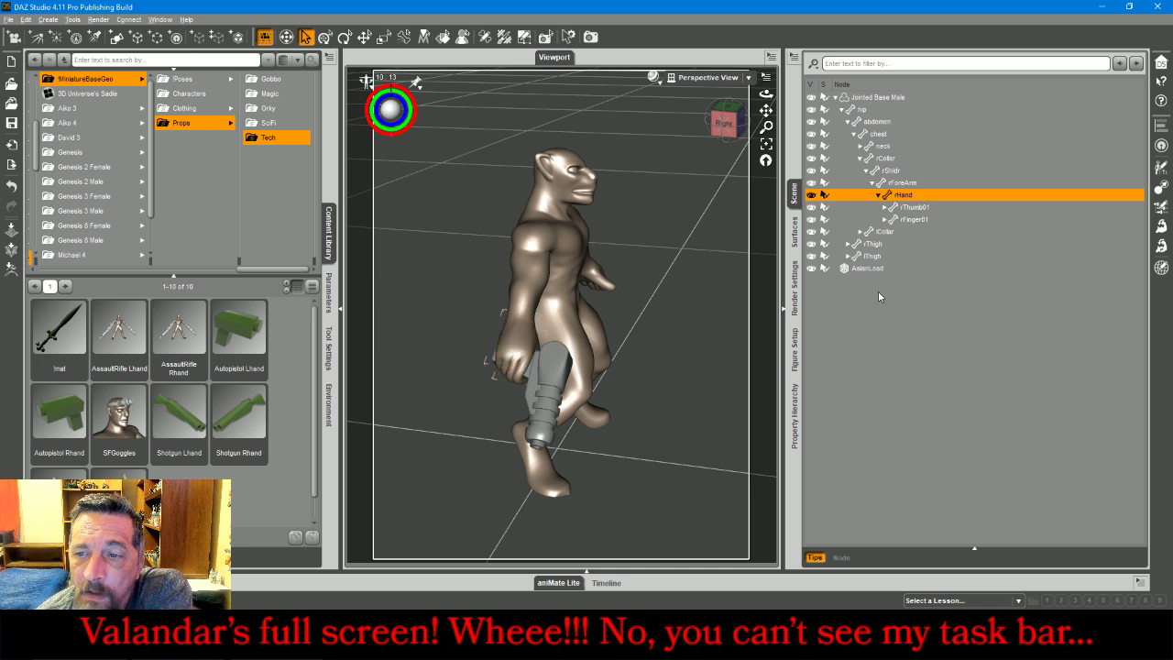
pyautogui.moveTo(867, 267); pyautogui.dragTo(903, 196)
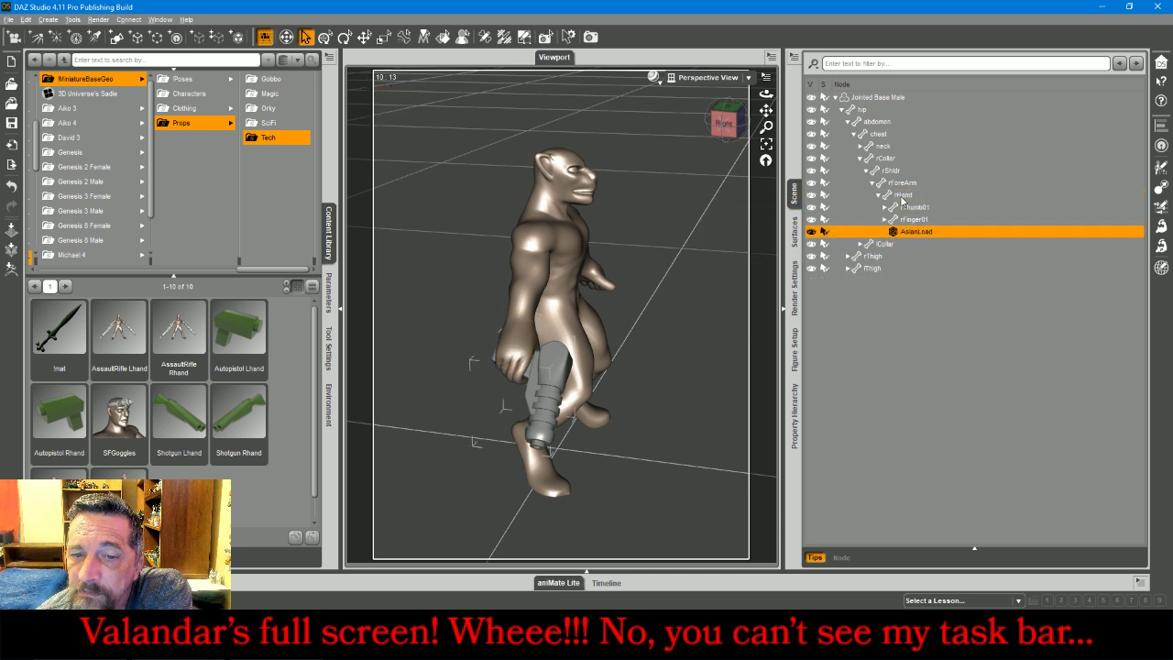
pyautogui.click(715, 124)
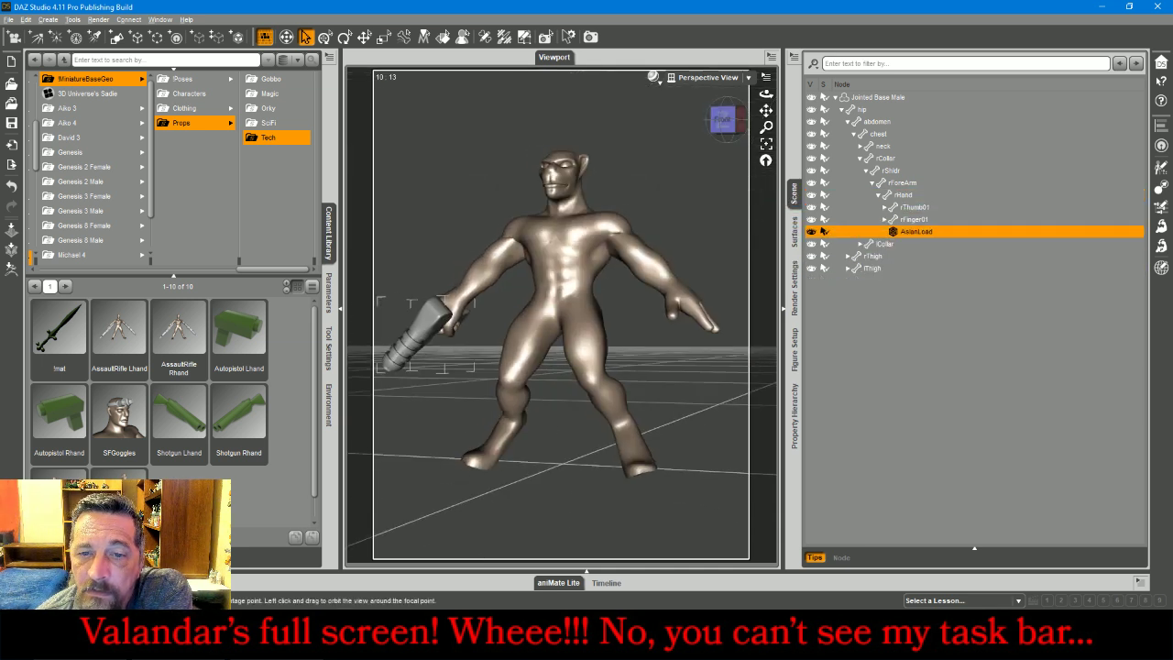
pyautogui.moveTo(720, 123); pyautogui.dragTo(749, 188)
pyautogui.click(724, 259)
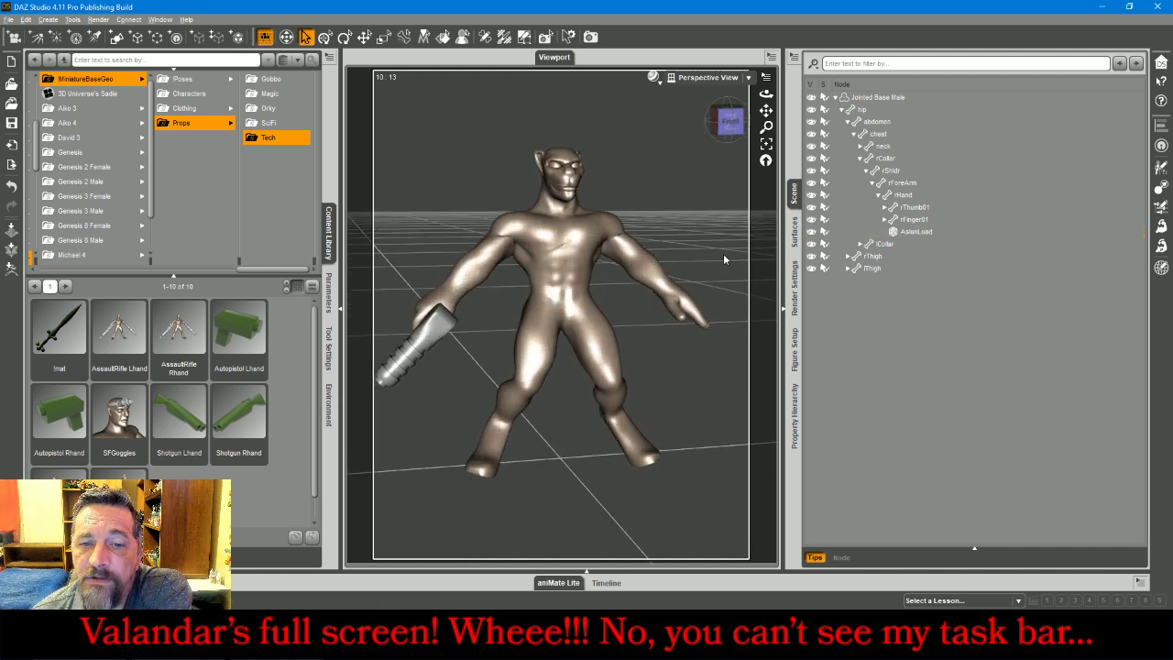
pyautogui.moveTo(726, 130)
pyautogui.mouseDown()
pyautogui.moveTo(750, 139)
pyautogui.moveTo(861, 114)
pyautogui.moveTo(771, 139)
pyautogui.moveTo(729, 126)
pyautogui.mouseUp()
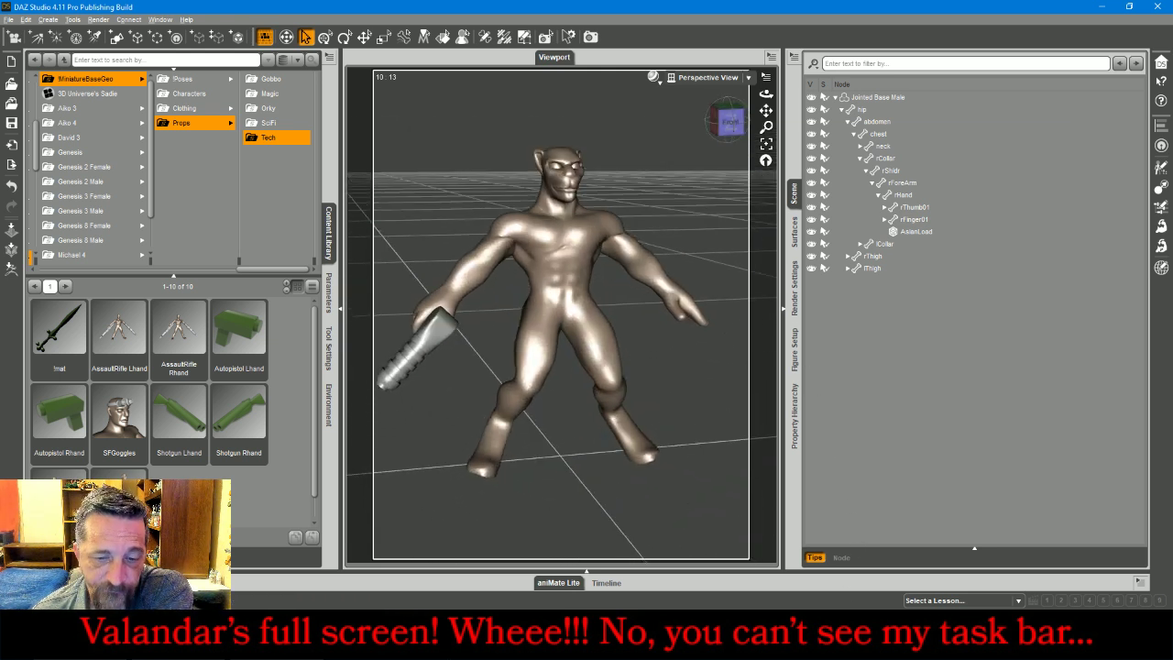
# Switch to Firefox to read the stream's live chat and check the gumroad link in the video description
pyautogui.hotkey('alt', 'Tab')
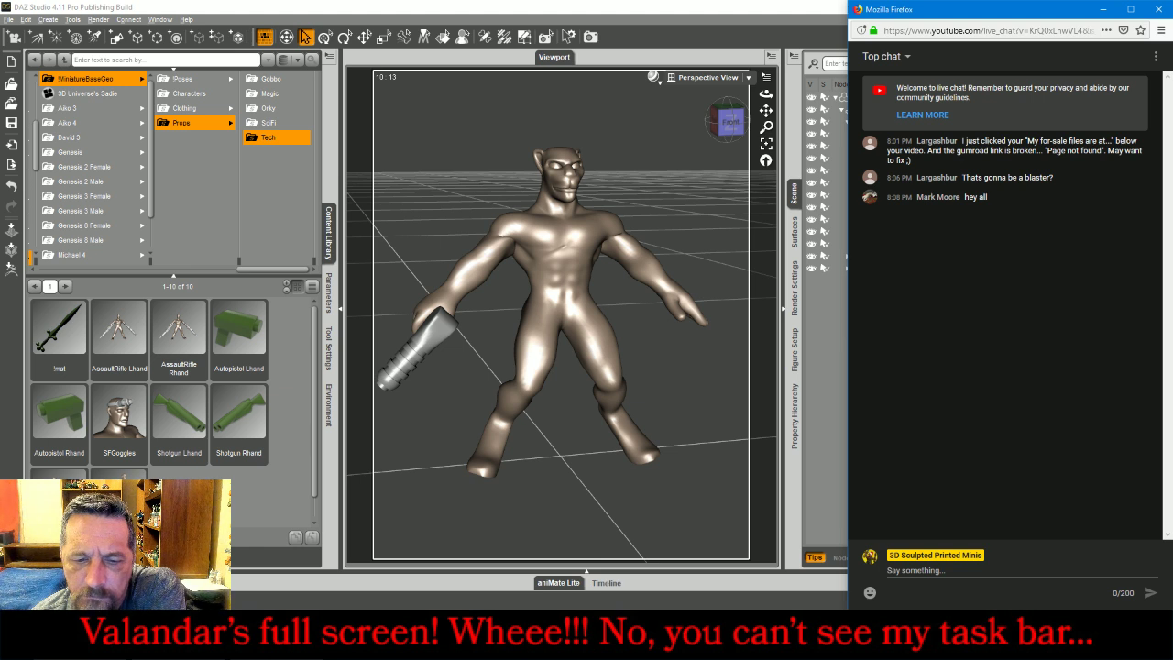
pyautogui.hotkey('alt', 'Tab')
pyautogui.scroll(-5, 274, 541)
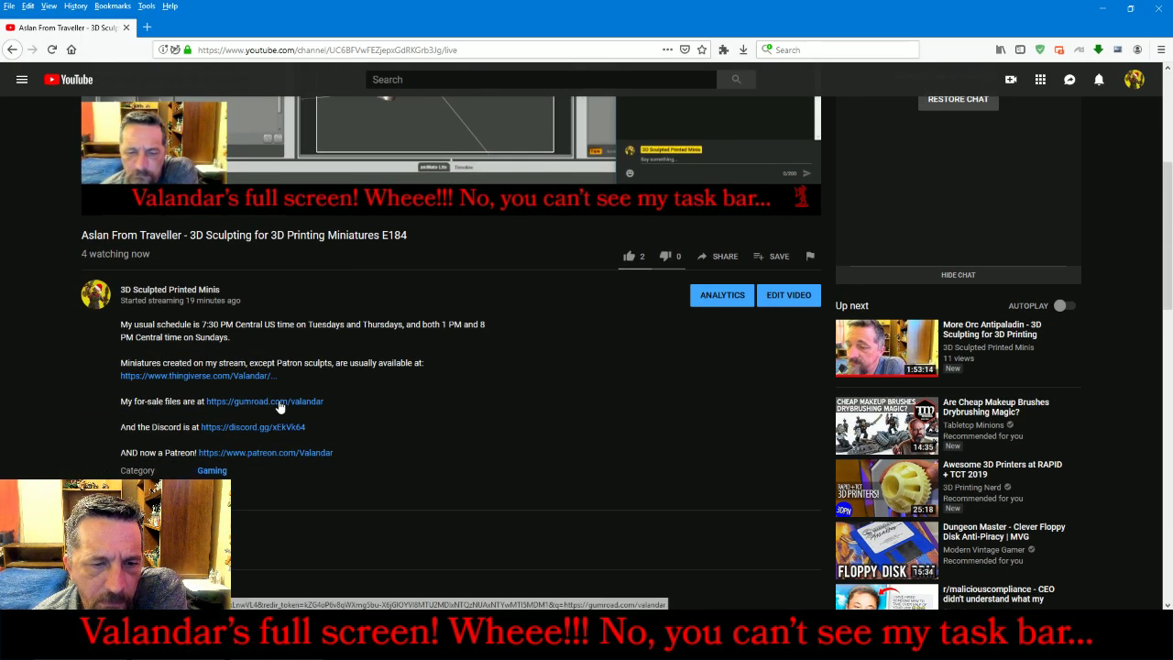
pyautogui.click(279, 406)
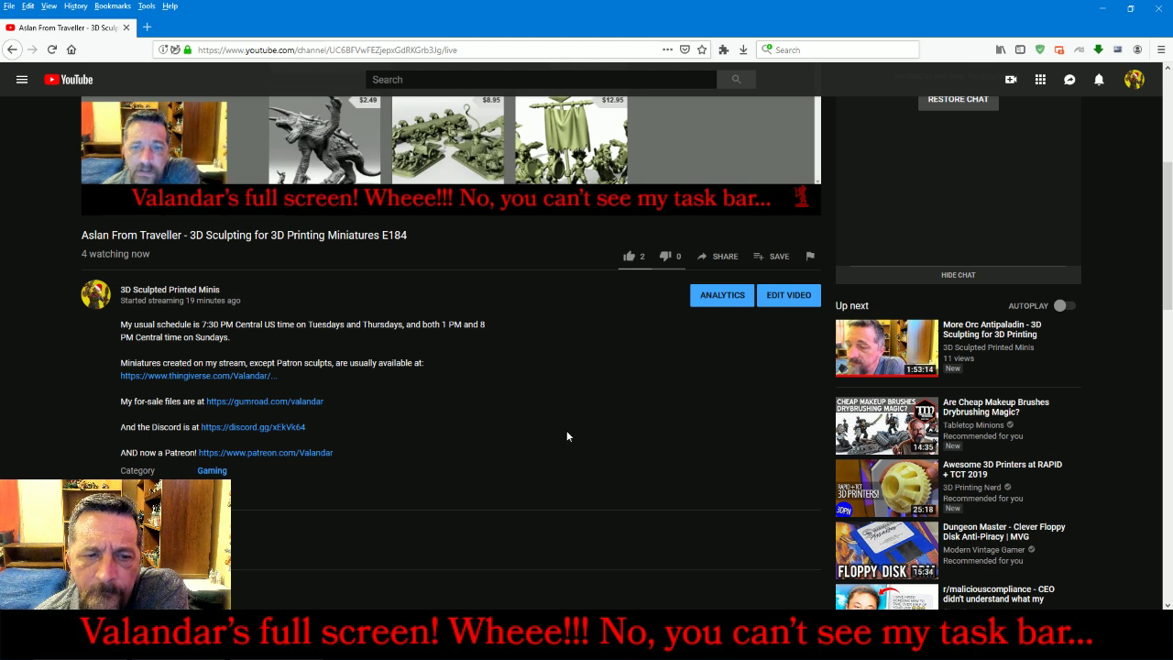
pyautogui.scroll(3, 567, 429)
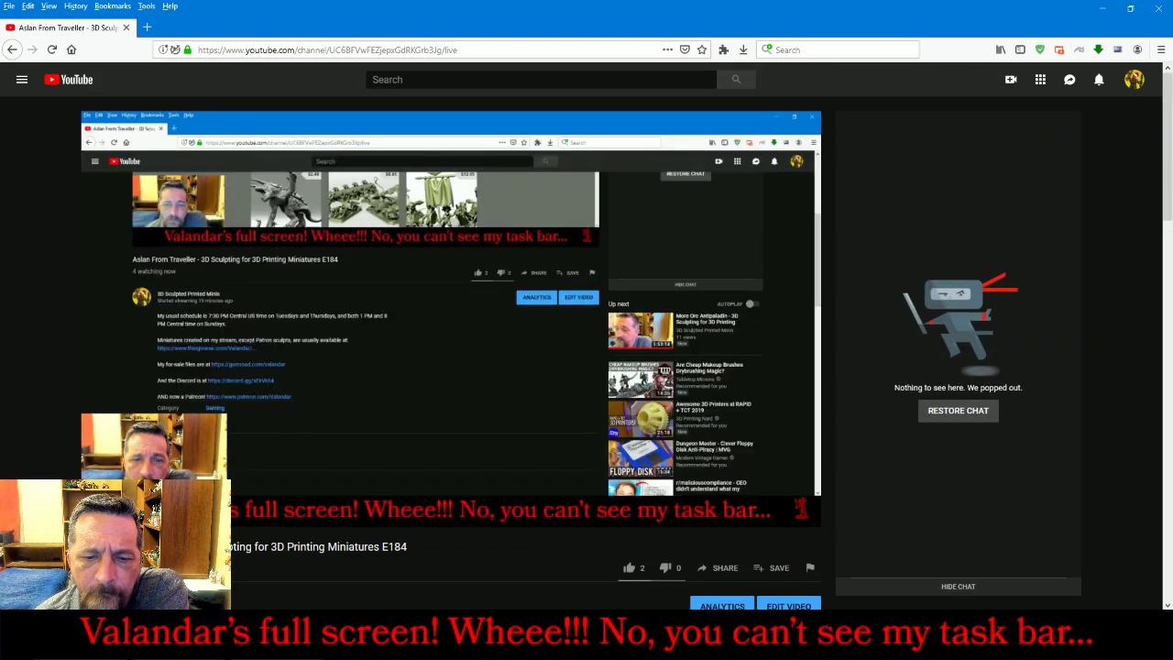
pyautogui.hotkey('alt', 'Tab')
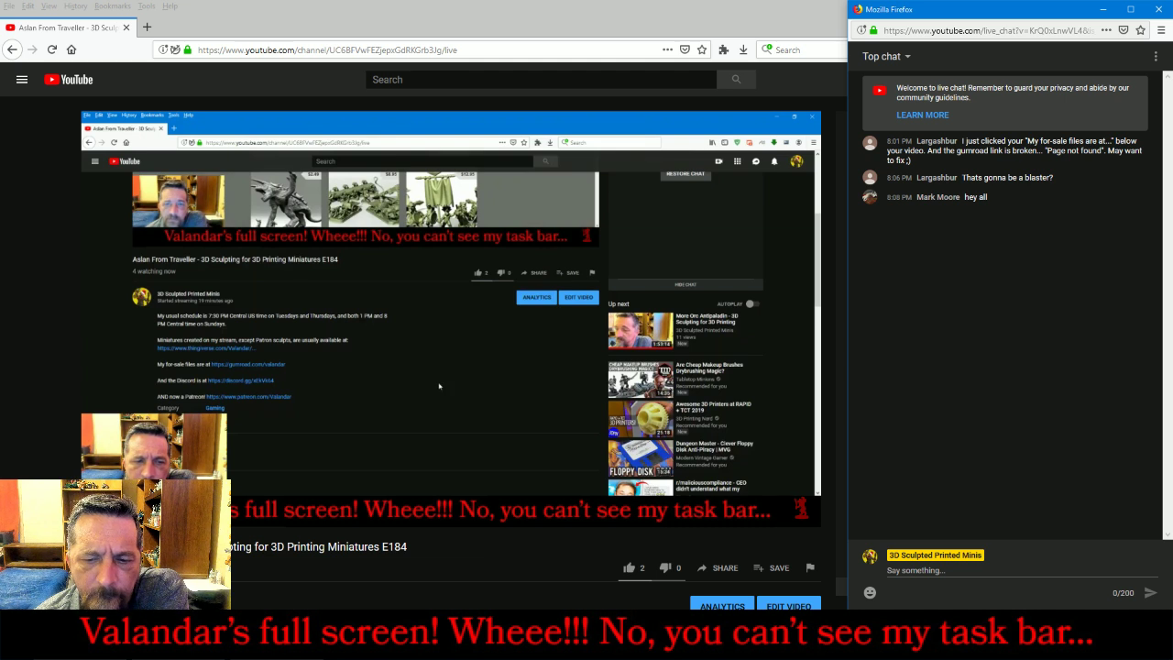
pyautogui.click(647, 647)
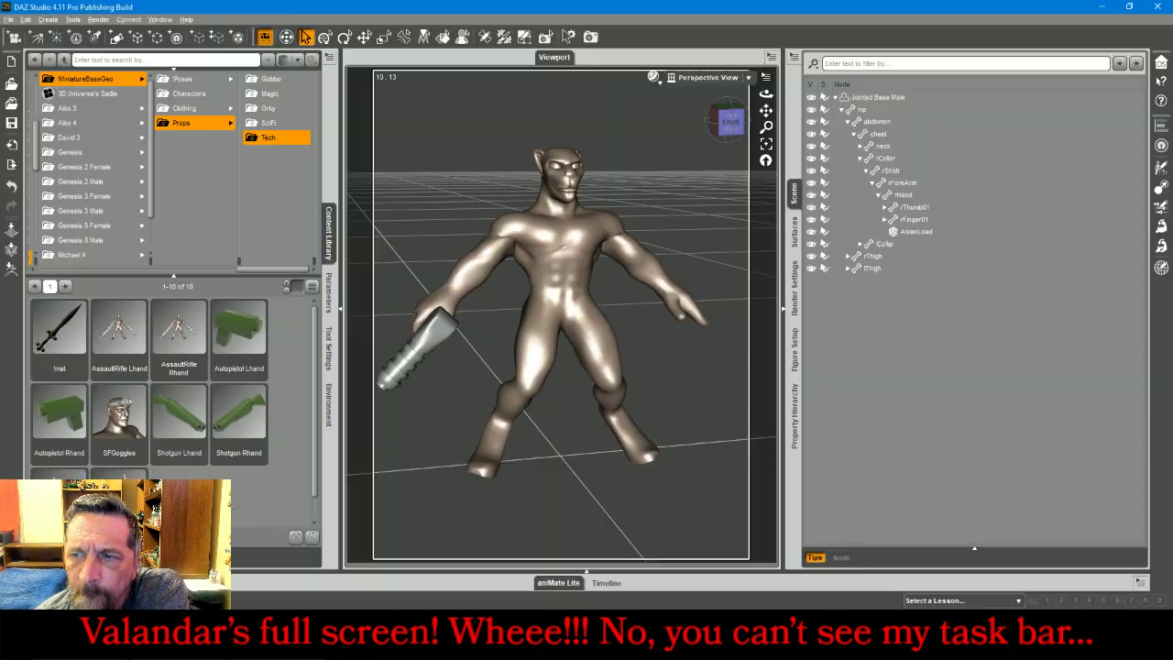
pyautogui.hotkey('alt', 'Tab')
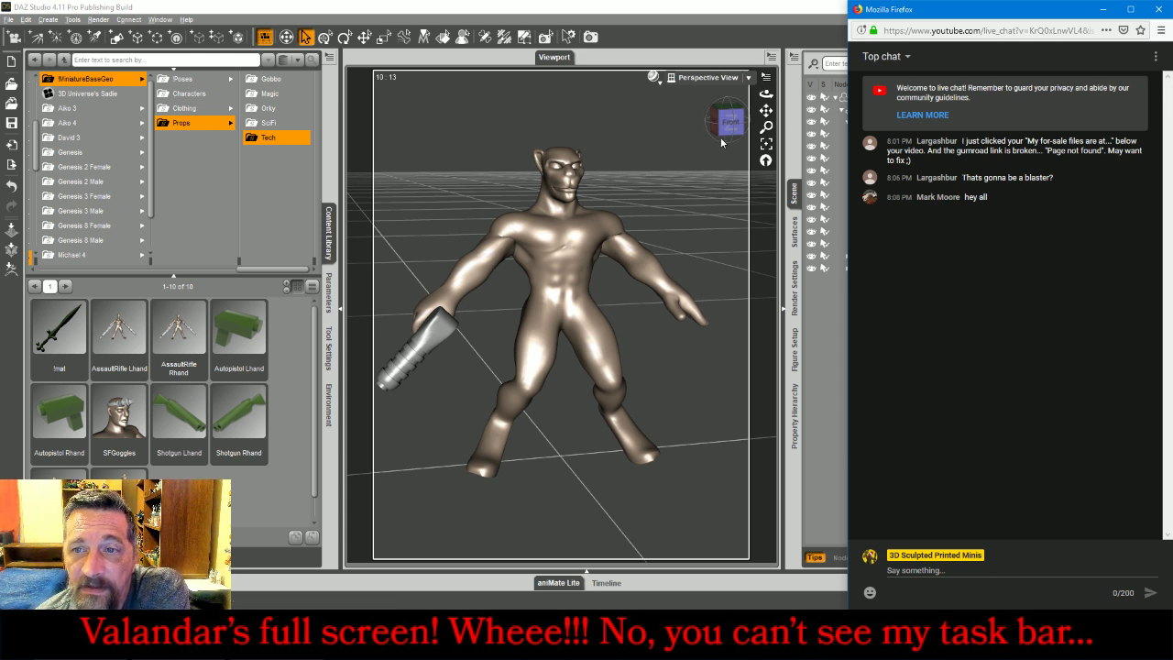
# Move the AslanLoad pistol slightly backward along its Z axis to sit closer in the figure's right hand
pyautogui.moveTo(727, 126); pyautogui.dragTo(830, 162)
pyautogui.moveTo(646, 132); pyautogui.dragTo(640, 134)
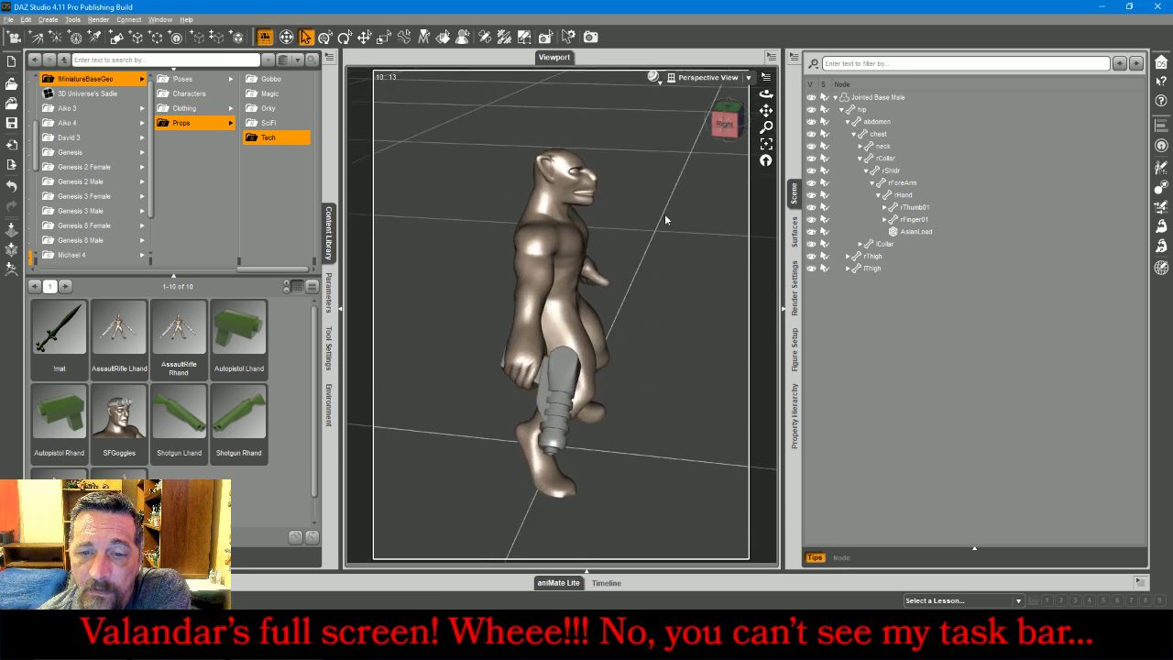
pyautogui.click(564, 376)
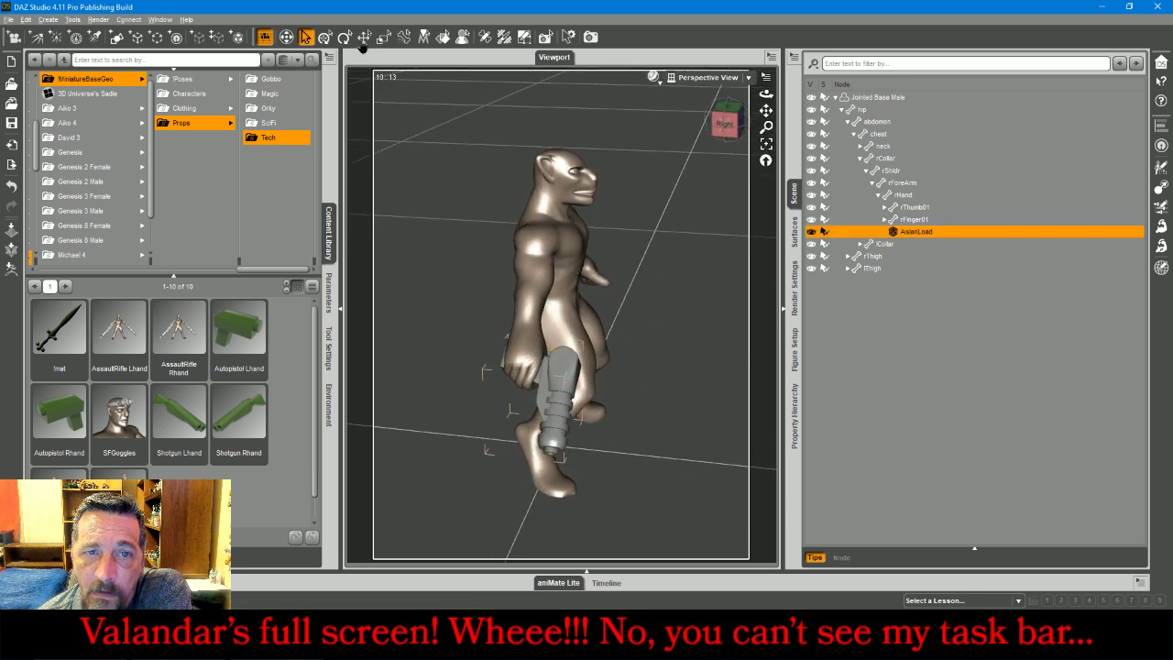
pyautogui.click(365, 38)
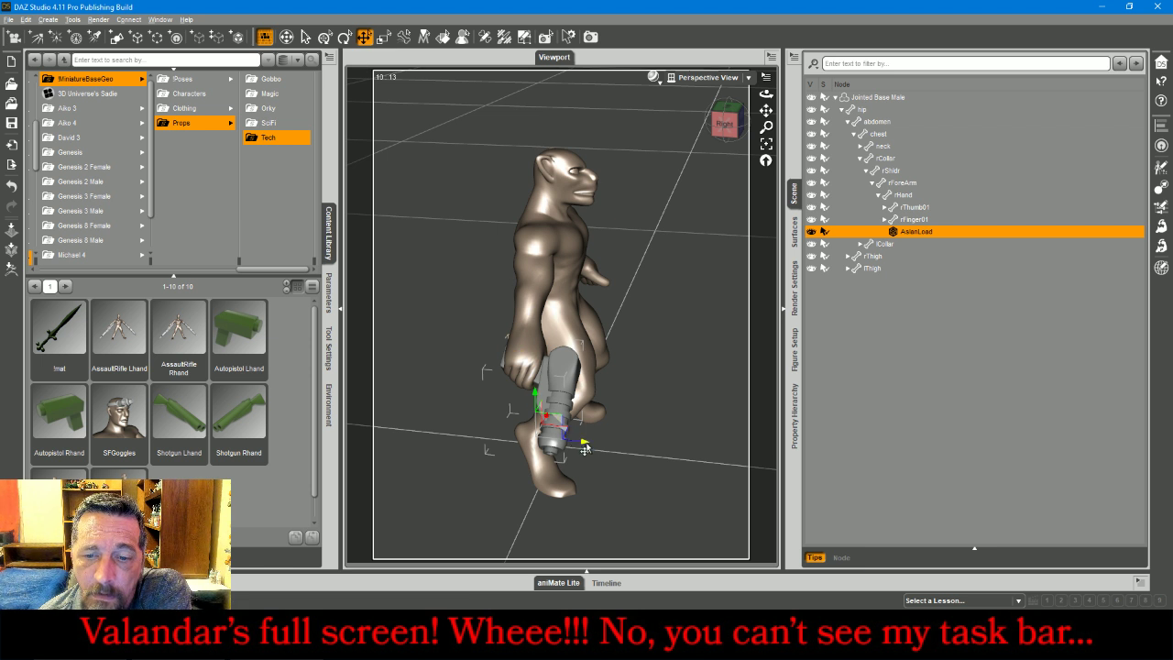
pyautogui.moveTo(585, 448); pyautogui.dragTo(576, 452)
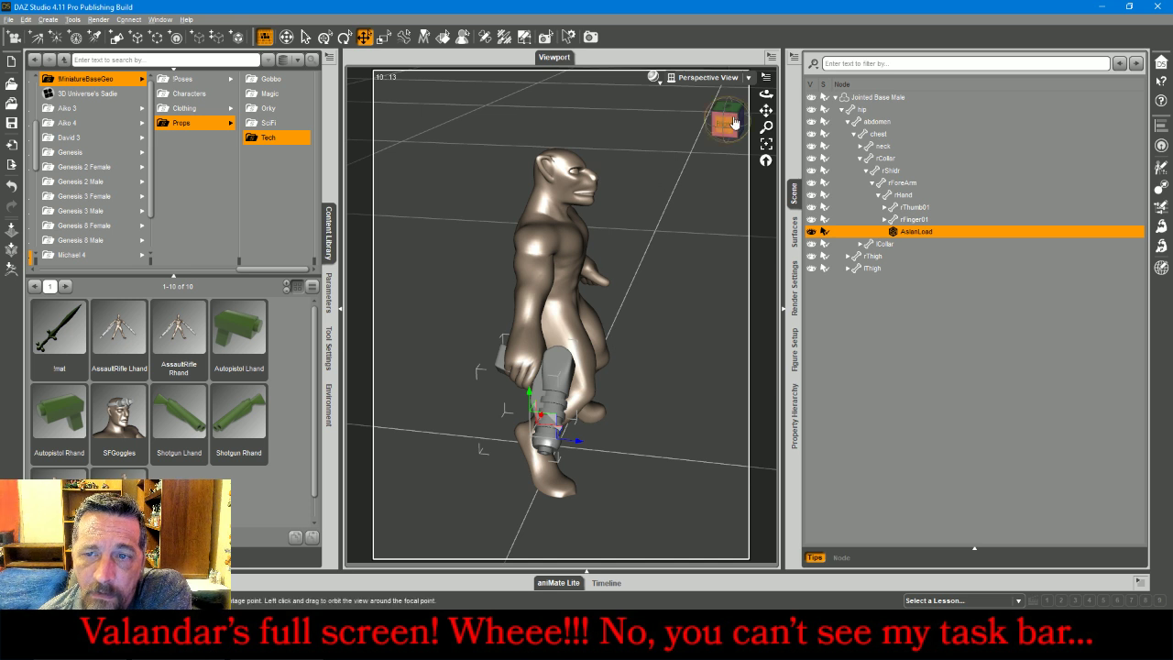
# Nudge the AslanLoad pistol slightly forward along its Z axis in the right hand, check it from the front, and deselect it
pyautogui.moveTo(729, 125); pyautogui.dragTo(769, 112)
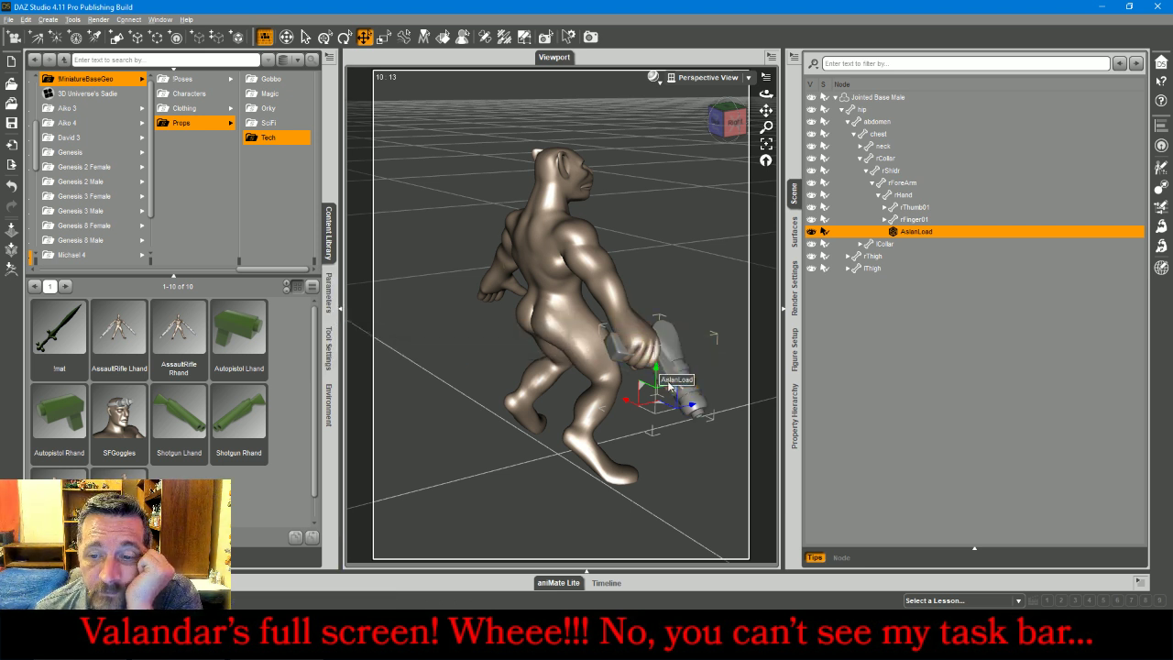
pyautogui.moveTo(699, 396); pyautogui.dragTo(694, 409)
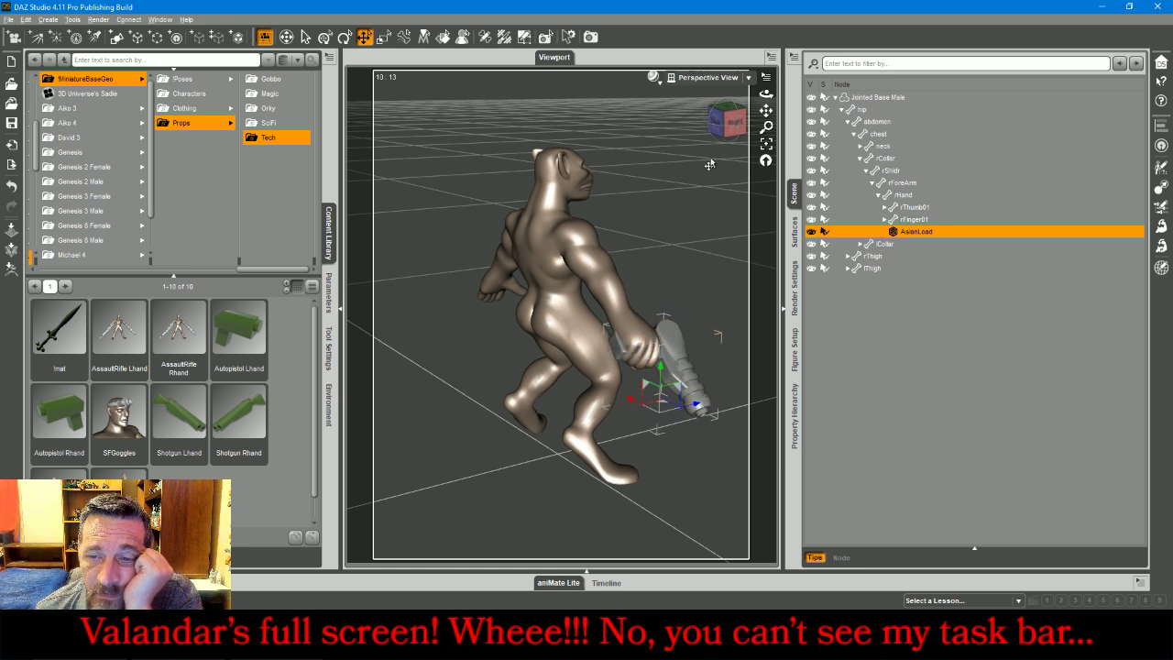
pyautogui.moveTo(727, 125); pyautogui.dragTo(693, 99)
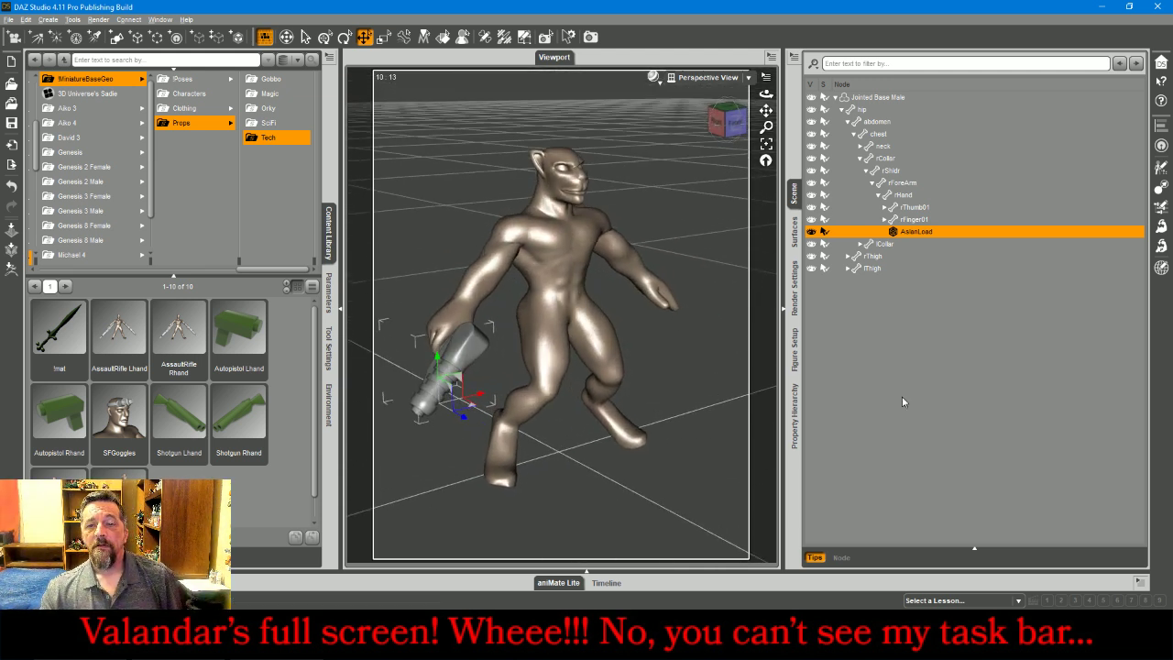
pyautogui.click(1057, 398)
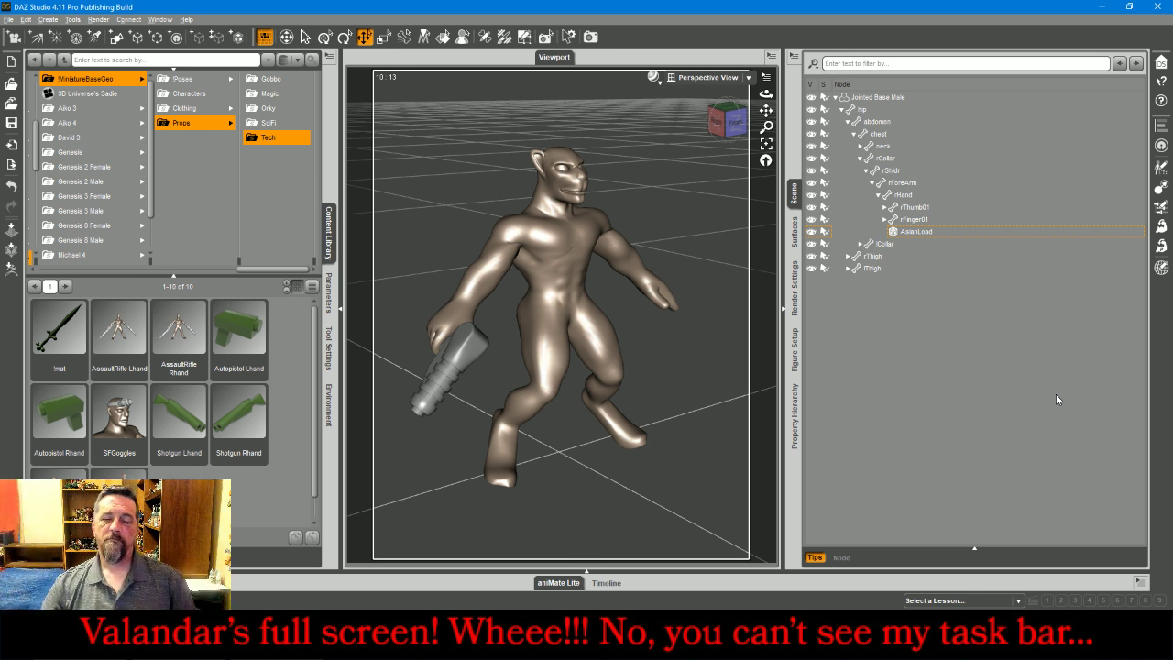
# Select the figure's hip bone and set its Bend to 10.99
pyautogui.click(592, 326)
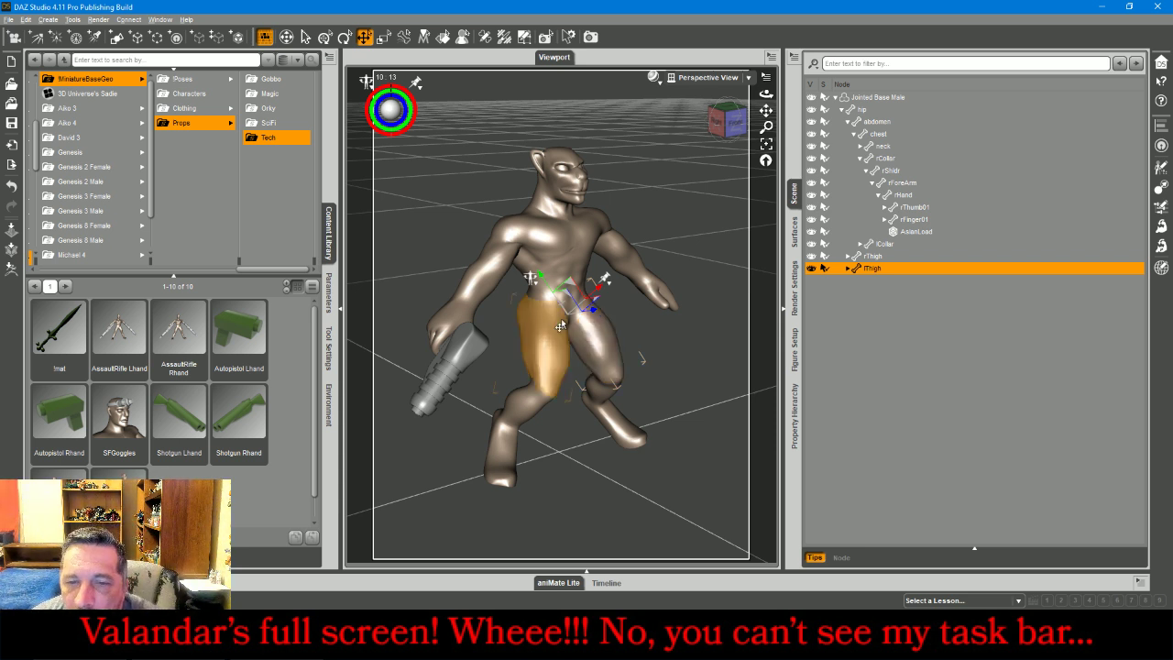
pyautogui.click(570, 321)
pyautogui.click(729, 122)
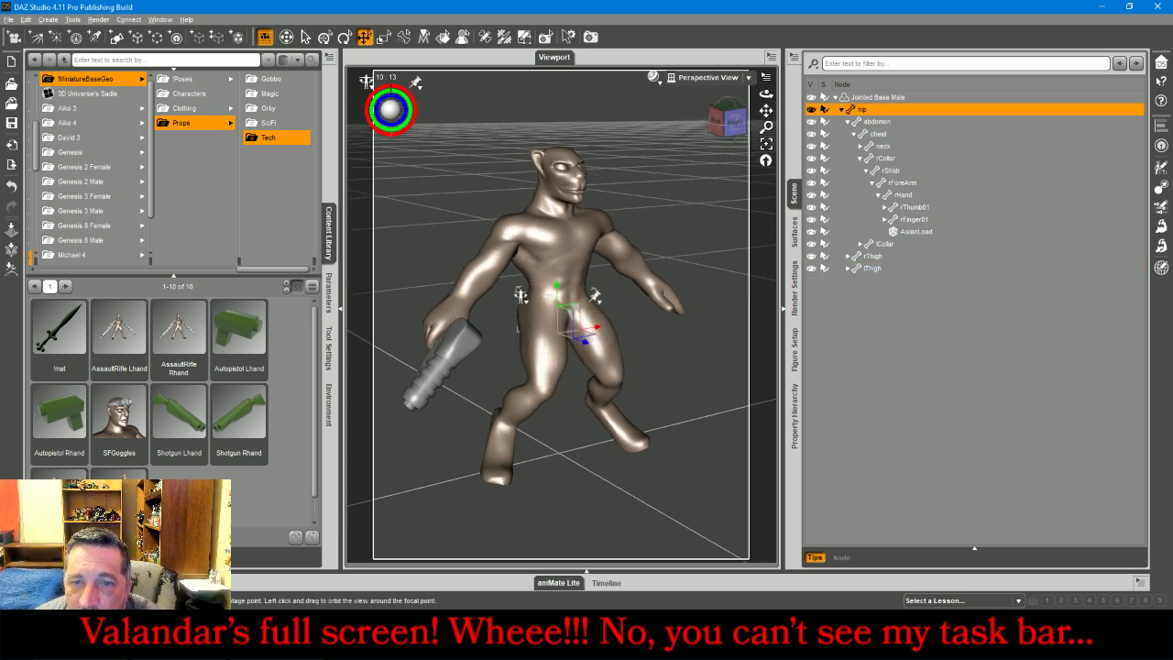
pyautogui.click(307, 38)
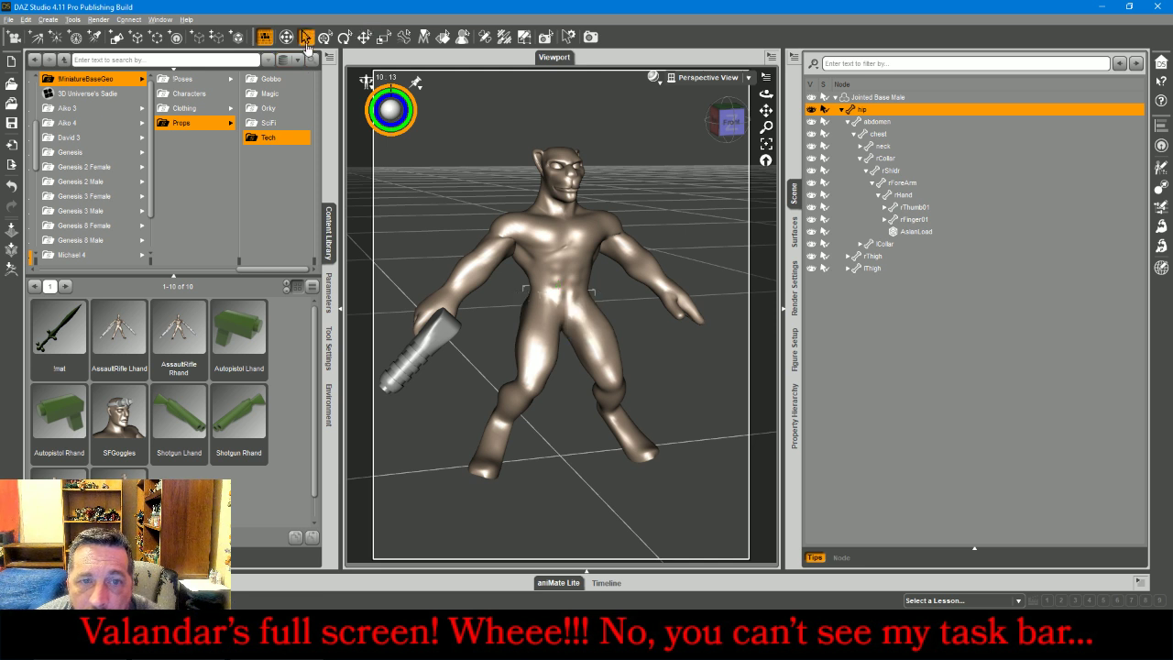
pyautogui.click(328, 291)
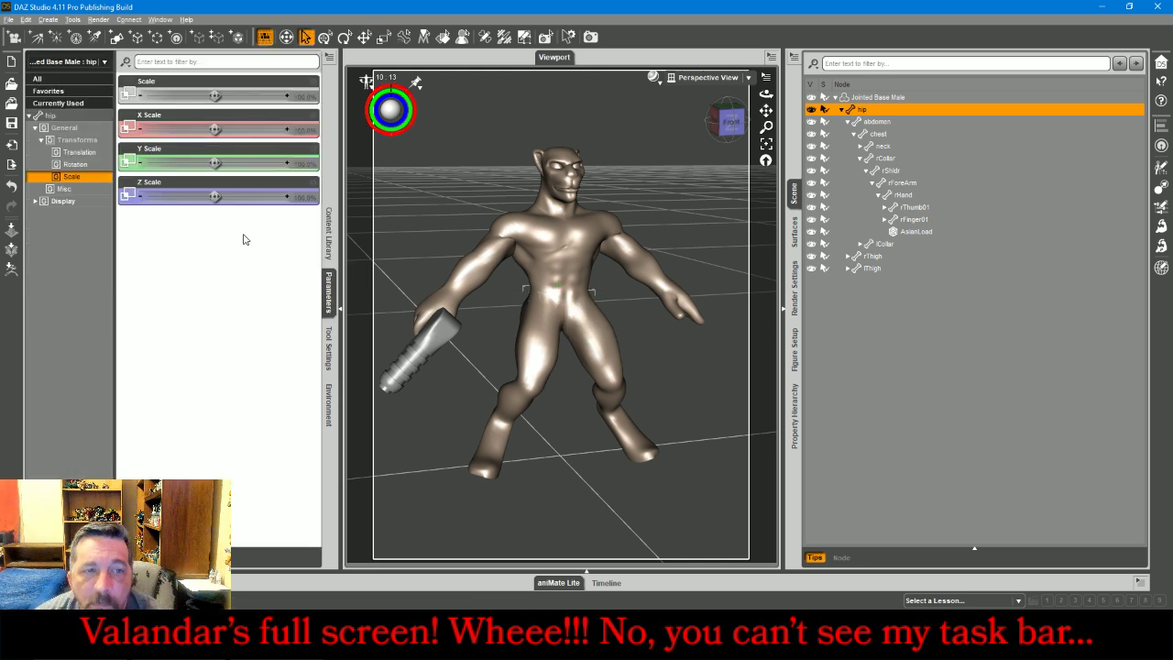
pyautogui.click(62, 117)
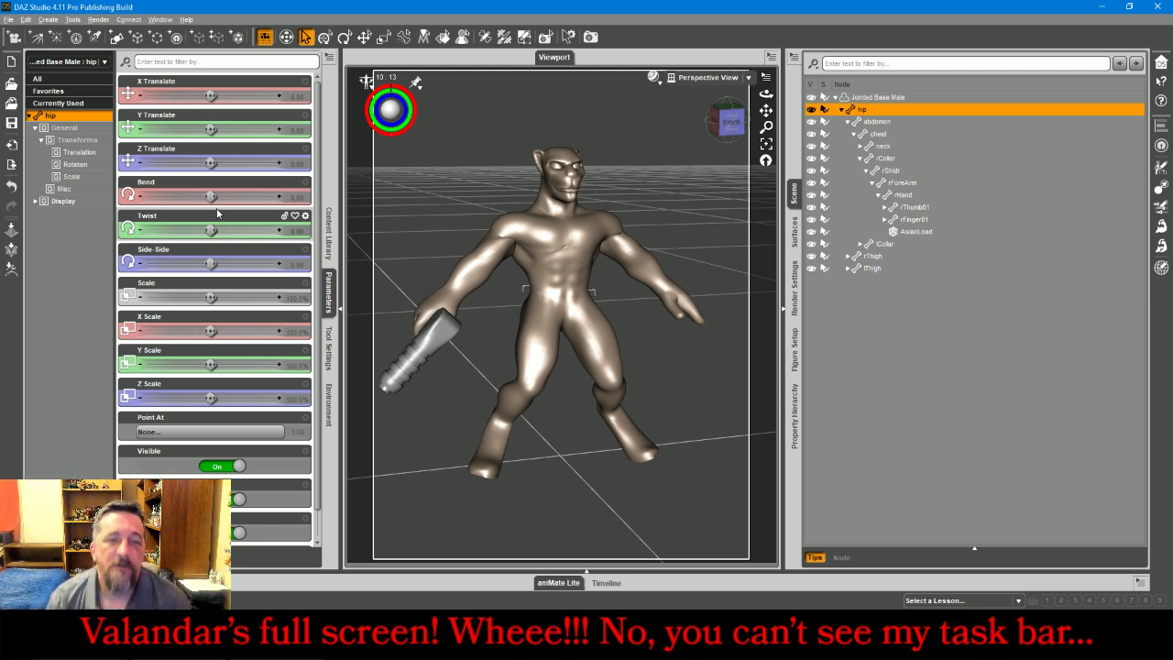
pyautogui.moveTo(211, 196); pyautogui.dragTo(215, 196)
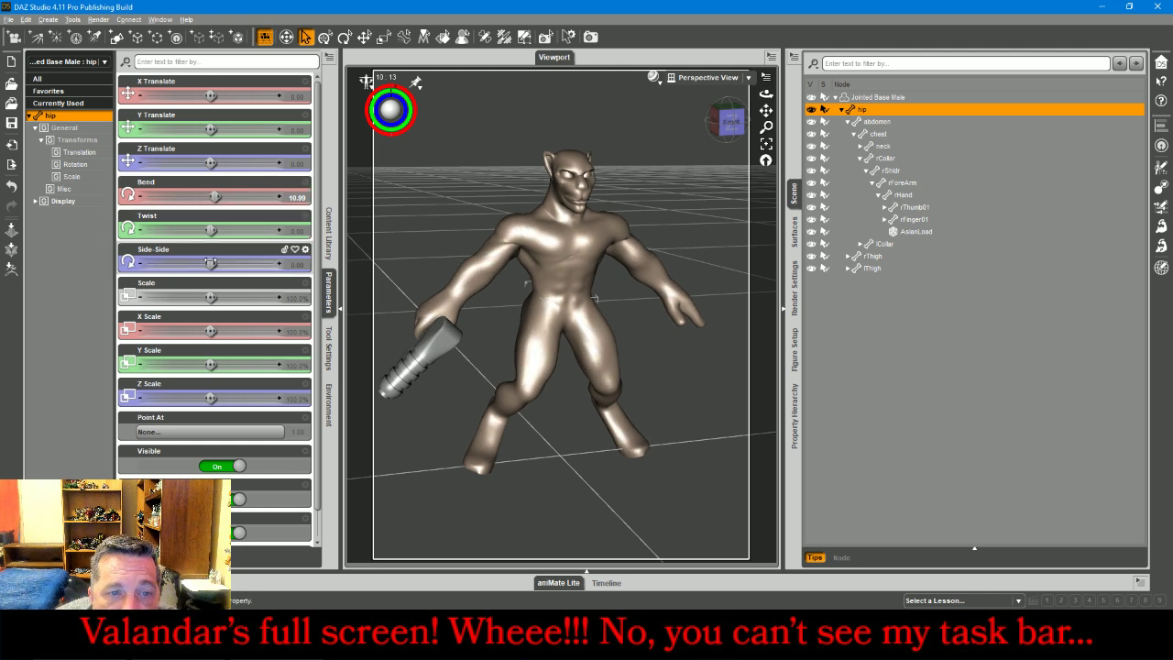
# Tilt the hip bone sideways by setting its Side-Side value to 7.61
pyautogui.moveTo(210, 263); pyautogui.dragTo(208, 263)
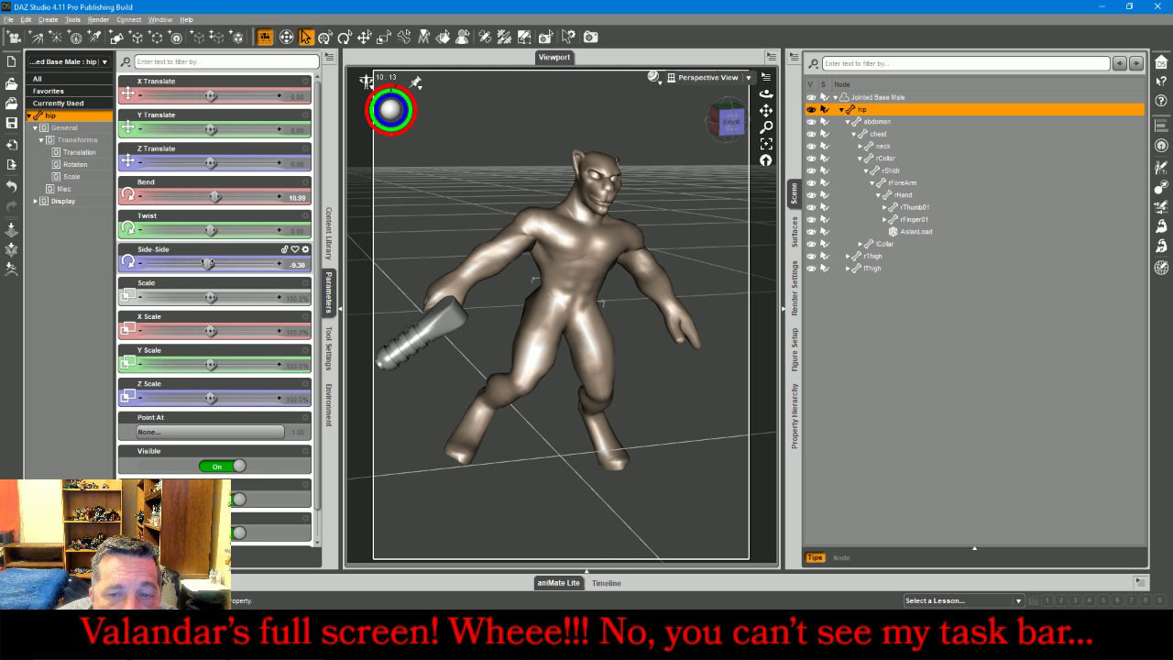
pyautogui.click(607, 340)
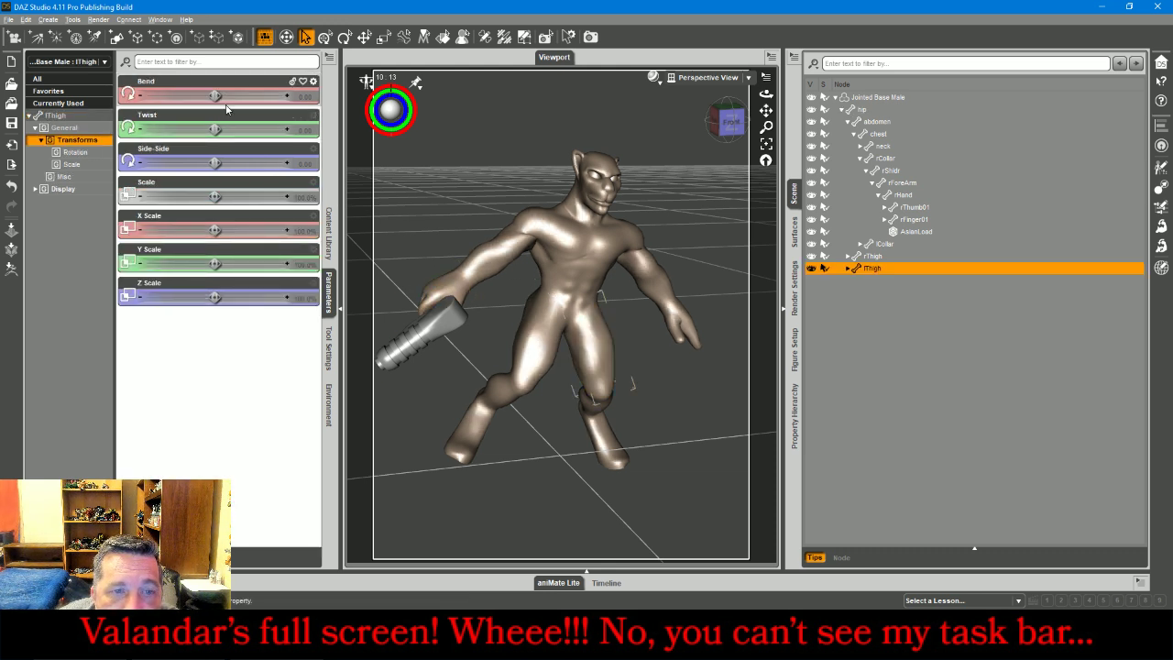
pyautogui.click(570, 298)
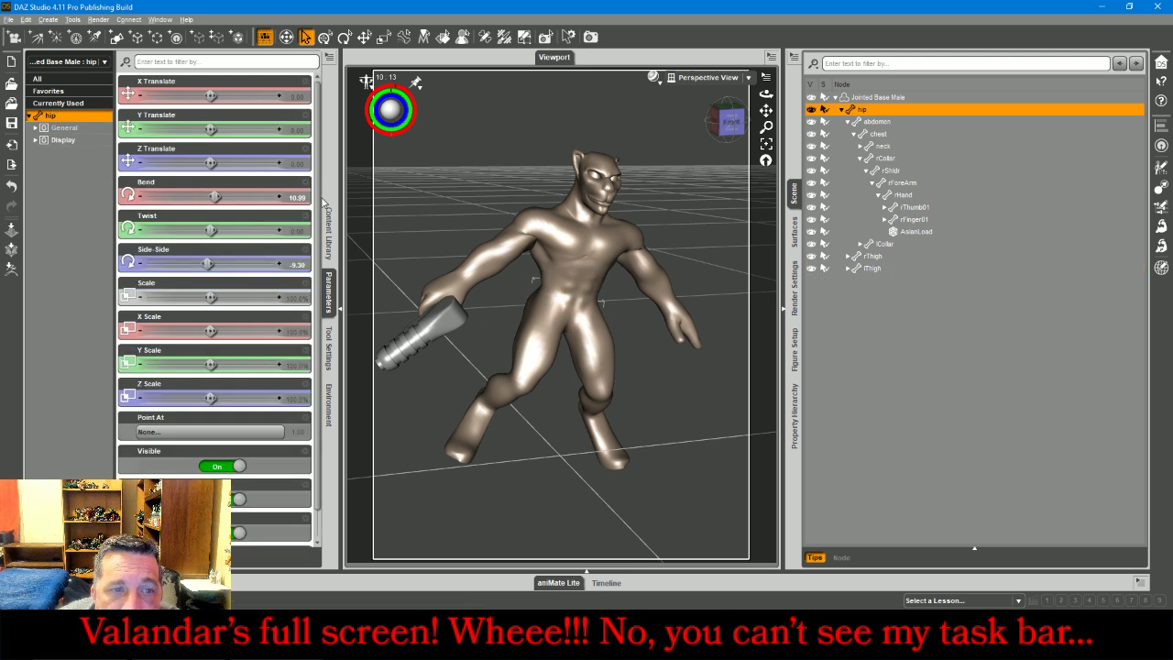
pyautogui.moveTo(209, 264); pyautogui.dragTo(213, 264)
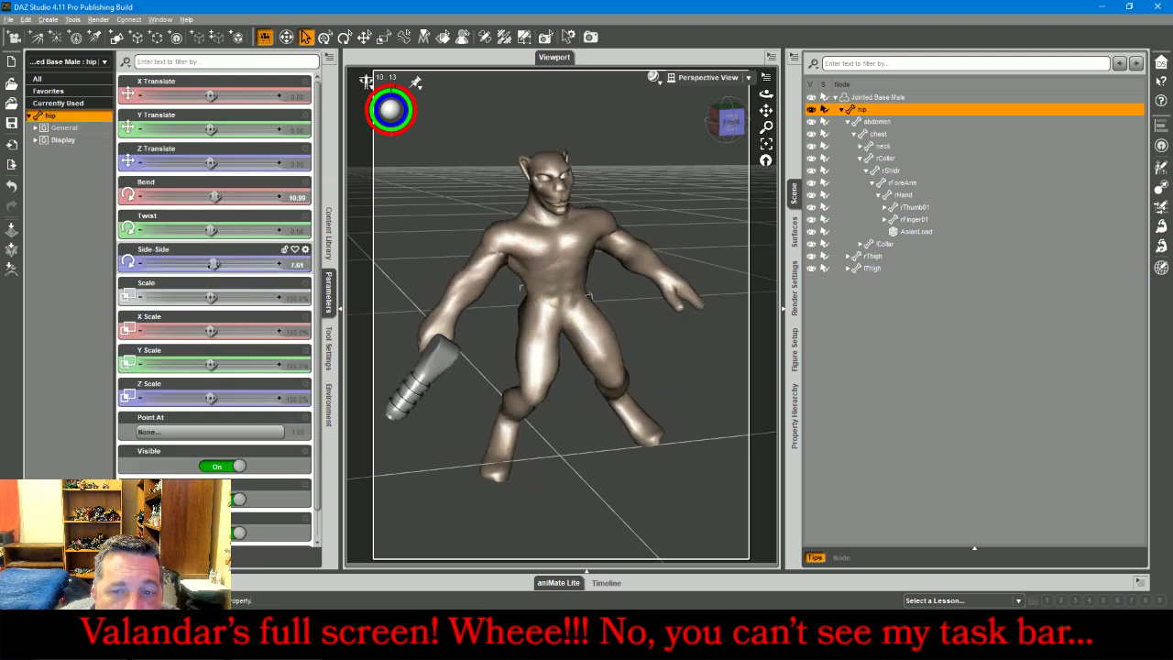
# Pose the left leg with thigh Bend -20.71 and Twist 35.04, shin Bend 11.15, and foot Bend 31.86
pyautogui.click(591, 344)
pyautogui.moveTo(215, 96); pyautogui.dragTo(227, 124)
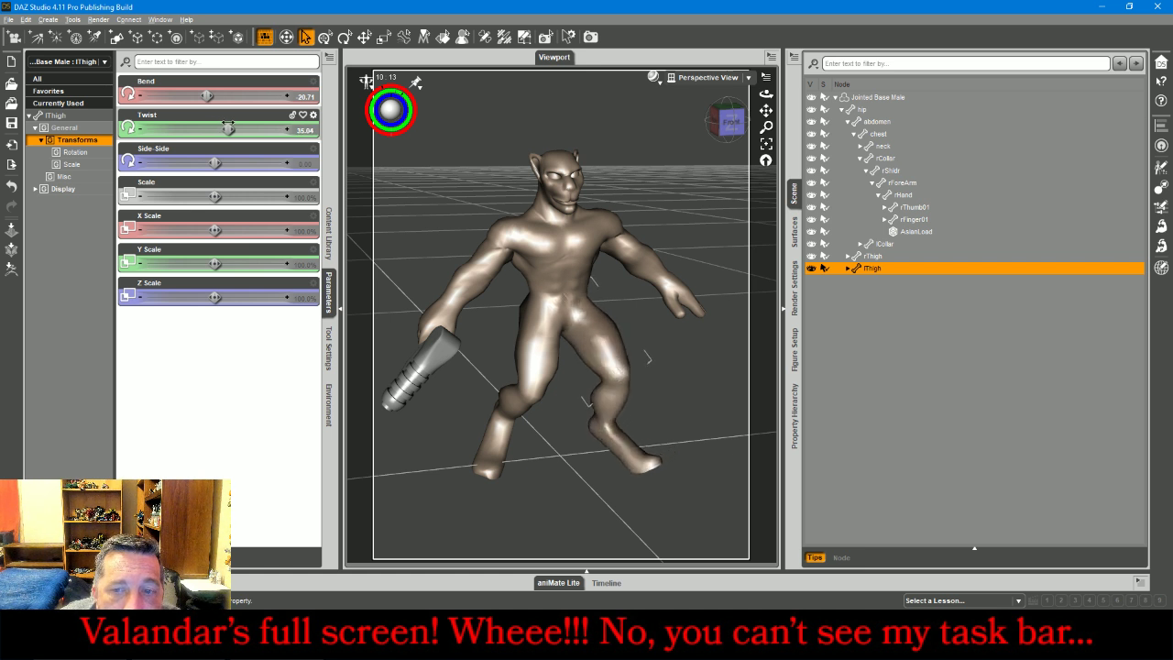
pyautogui.click(615, 409)
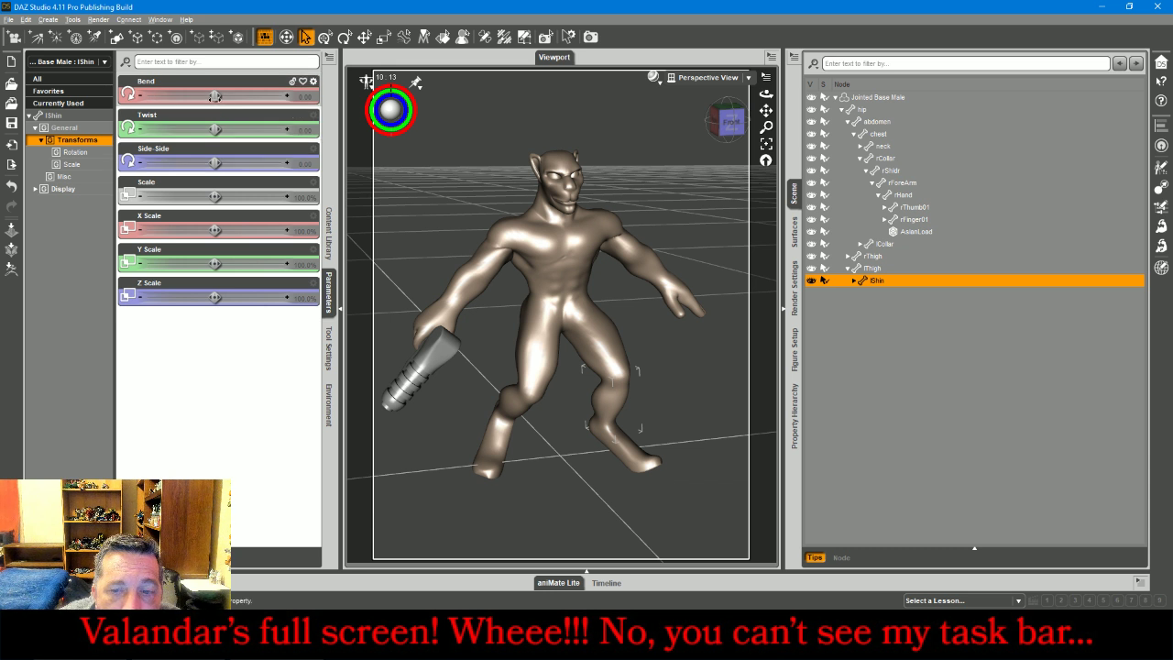
pyautogui.moveTo(213, 96); pyautogui.dragTo(218, 96)
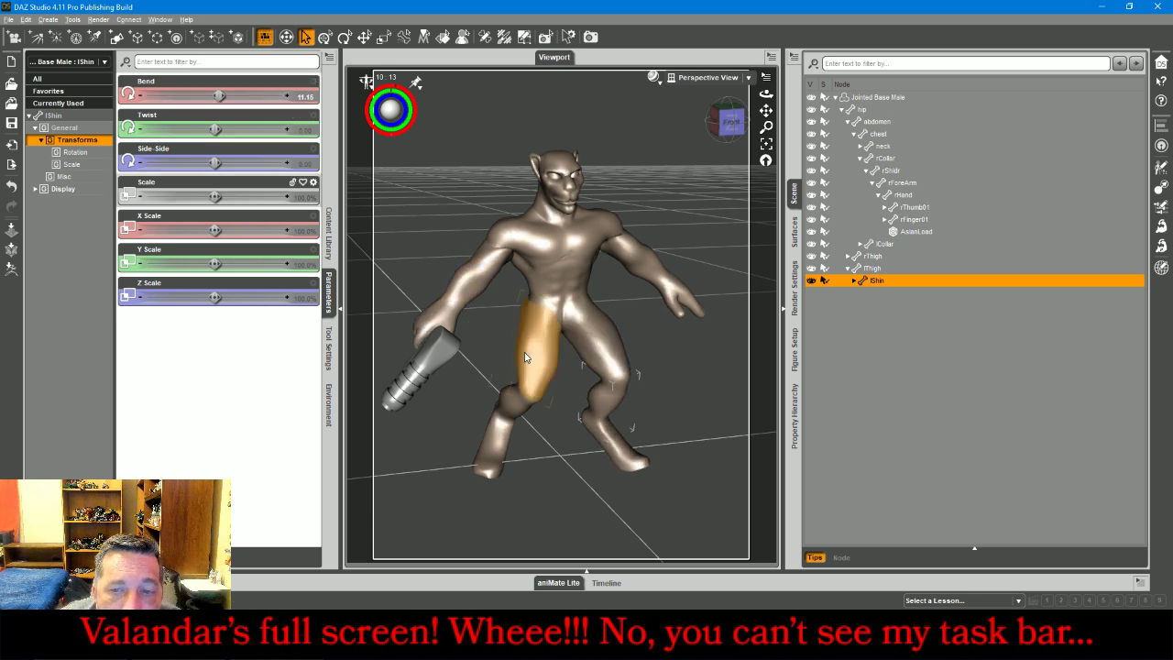
pyautogui.click(612, 442)
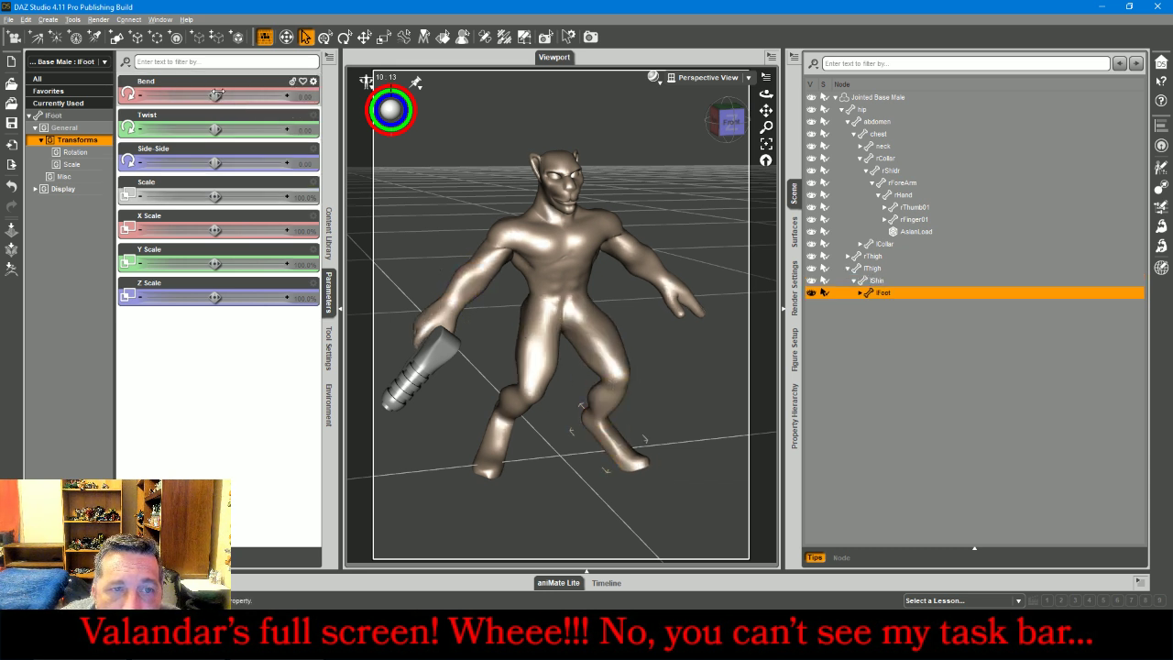
pyautogui.moveTo(217, 94); pyautogui.dragTo(226, 94)
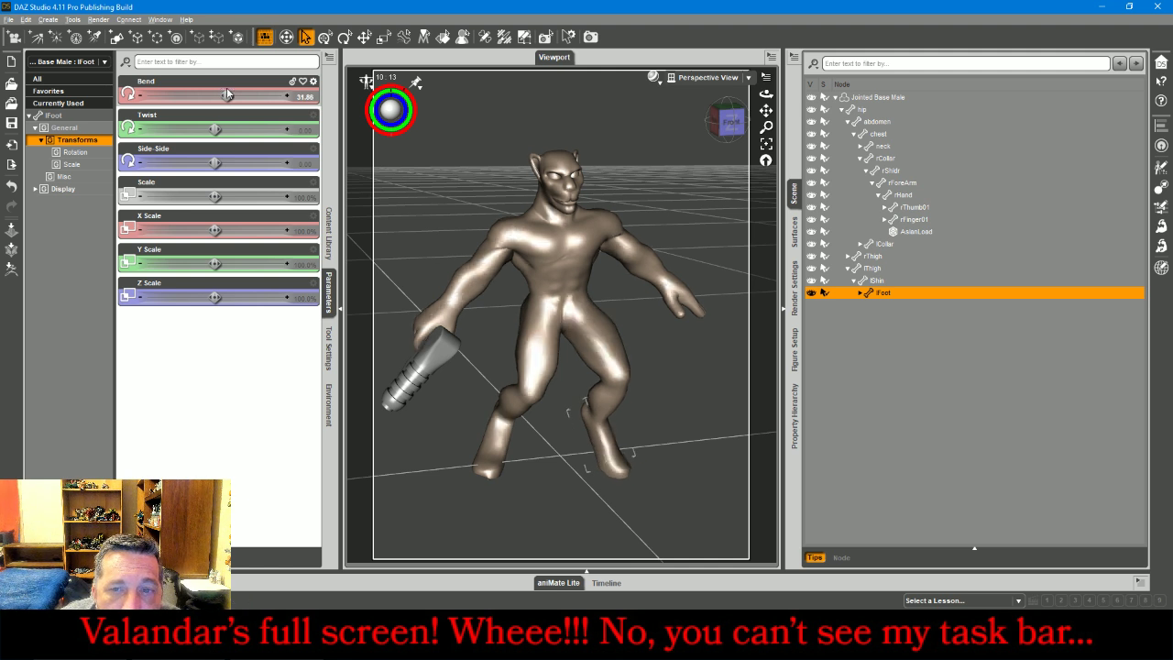
# Set the left toe's Twist to -12.74 and drop the figure to the floor
pyautogui.moveTo(734, 124); pyautogui.dragTo(895, 81)
pyautogui.click(504, 474)
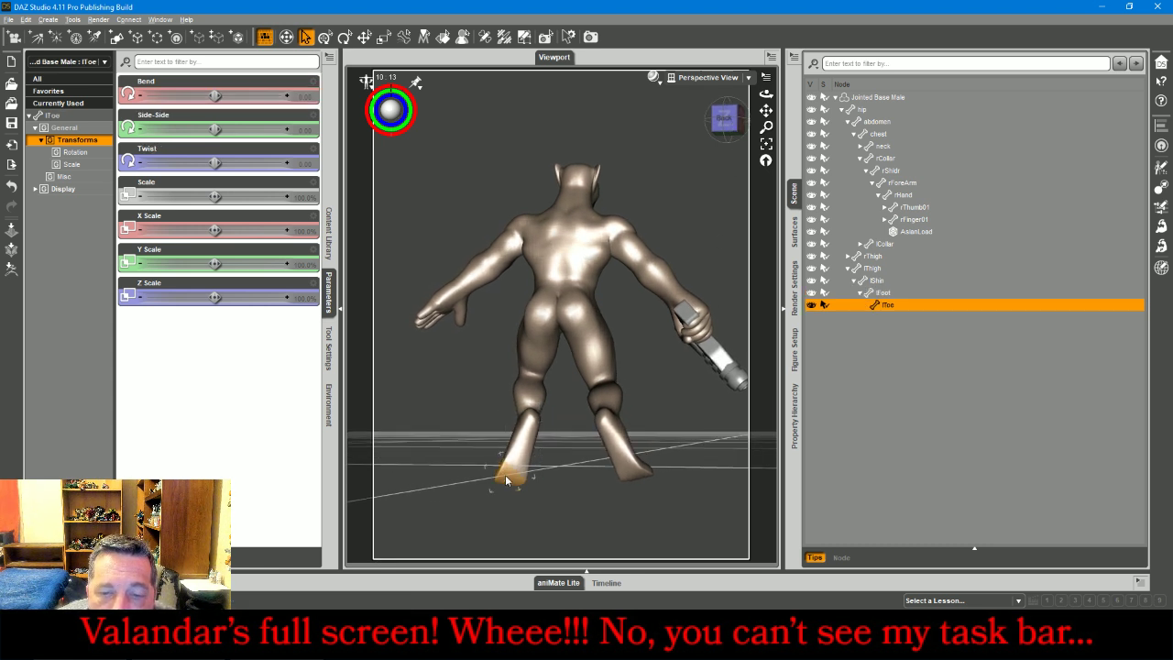
pyautogui.moveTo(214, 162); pyautogui.dragTo(212, 163)
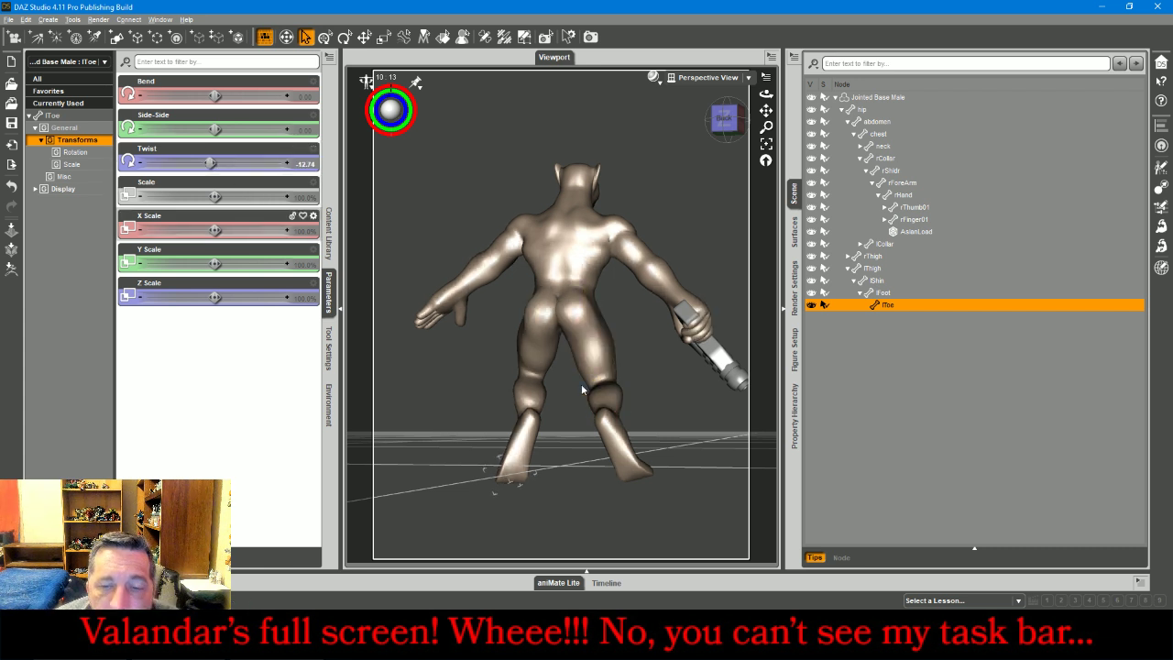
pyautogui.hotkey('ctrl', 'd')
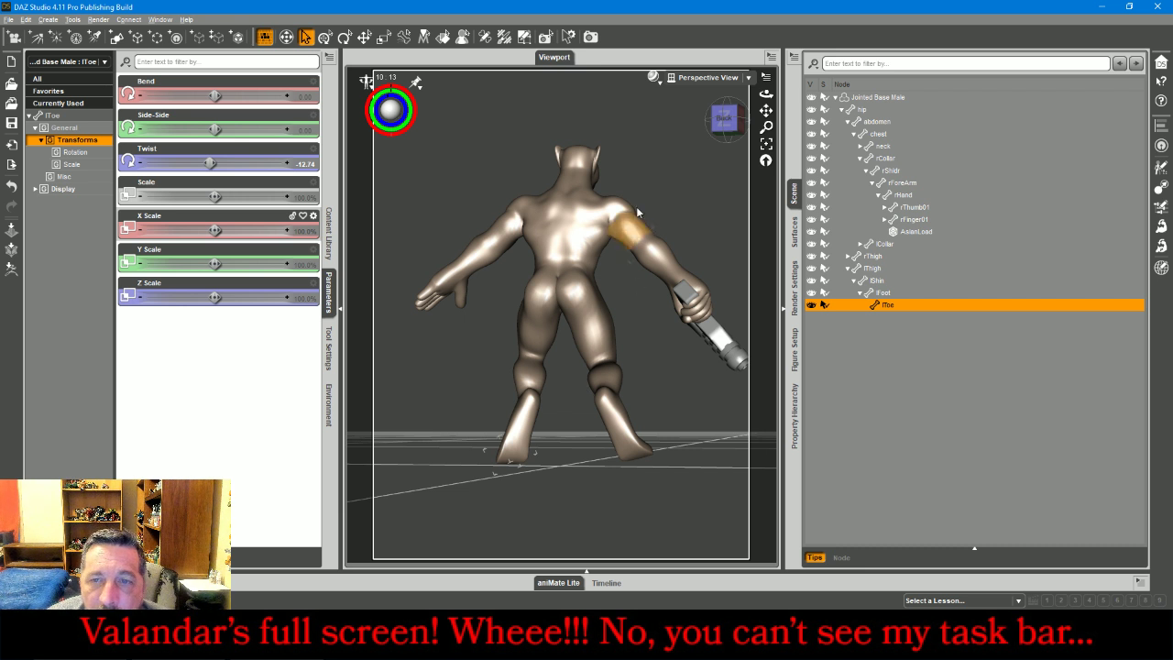
# Refine the left toe in the front view to Bend -9.15 and Twist -15.93, and drop the figure to the floor again
pyautogui.click(687, 80)
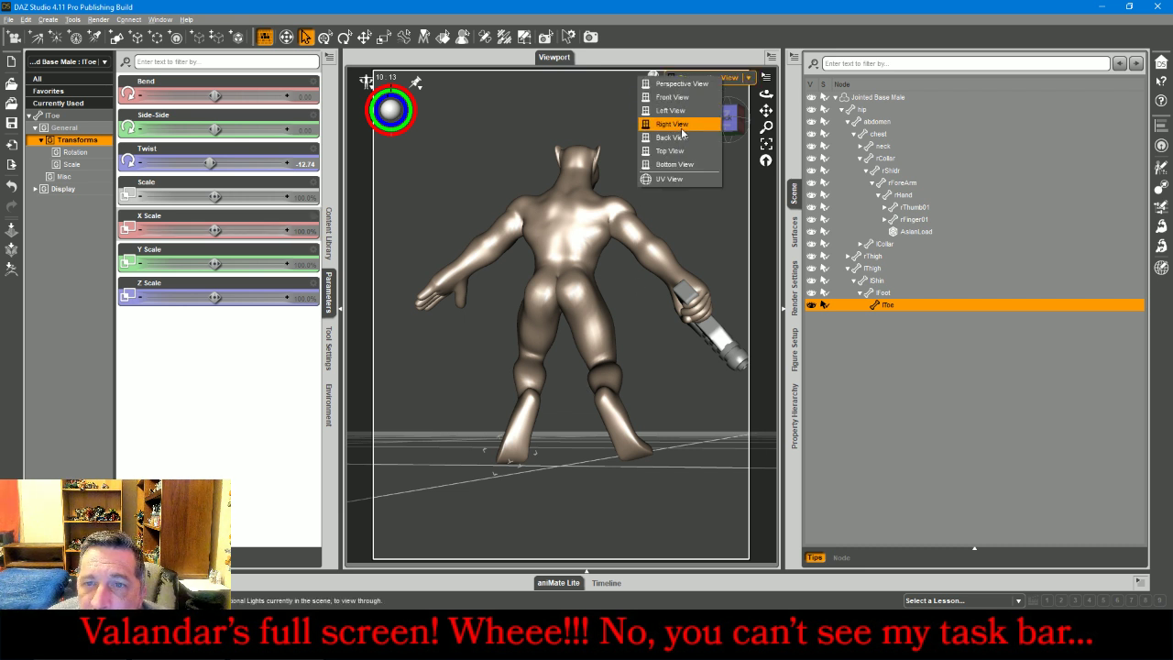
pyautogui.click(672, 97)
pyautogui.click(766, 144)
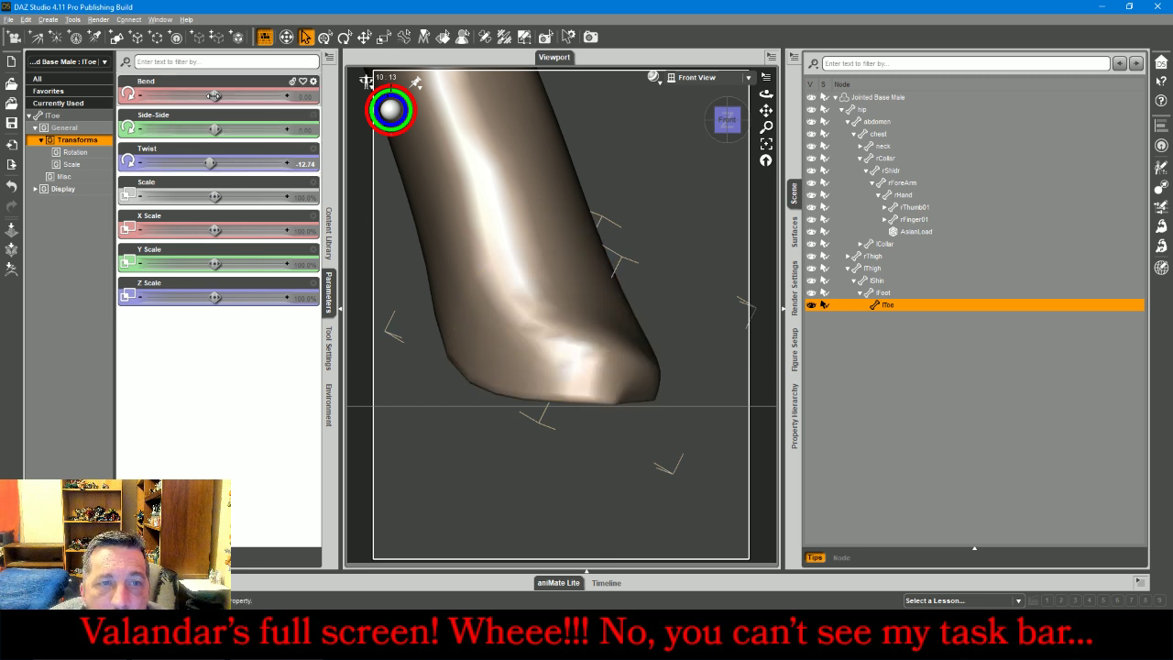
pyautogui.moveTo(213, 95); pyautogui.dragTo(207, 95)
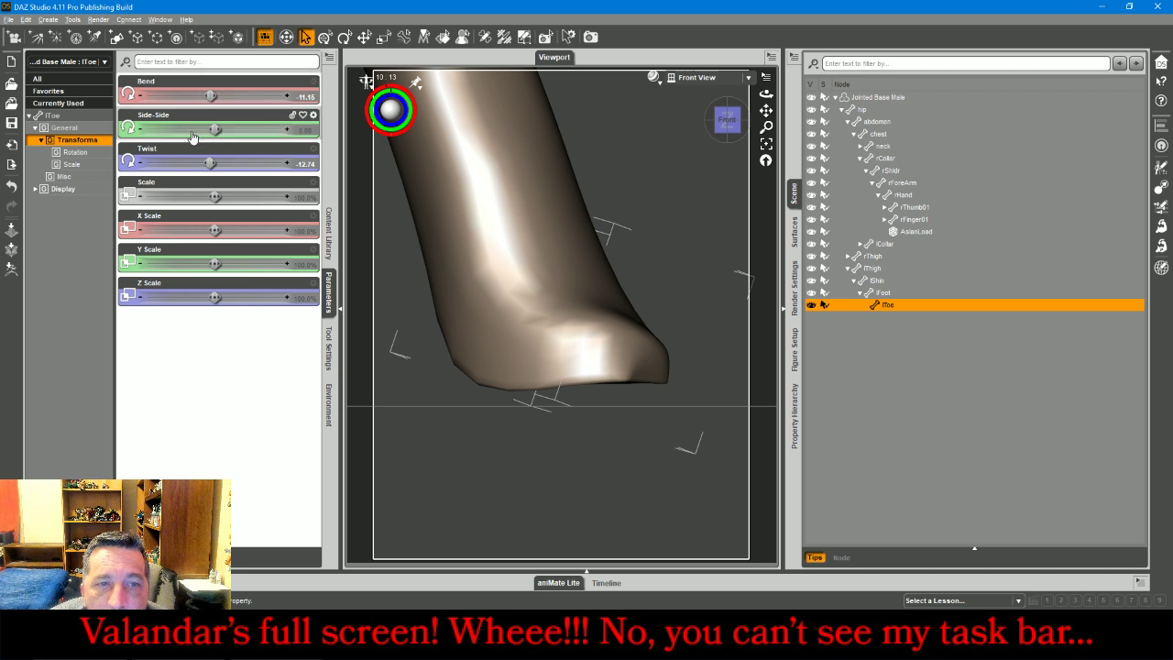
pyautogui.moveTo(209, 161); pyautogui.dragTo(209, 162)
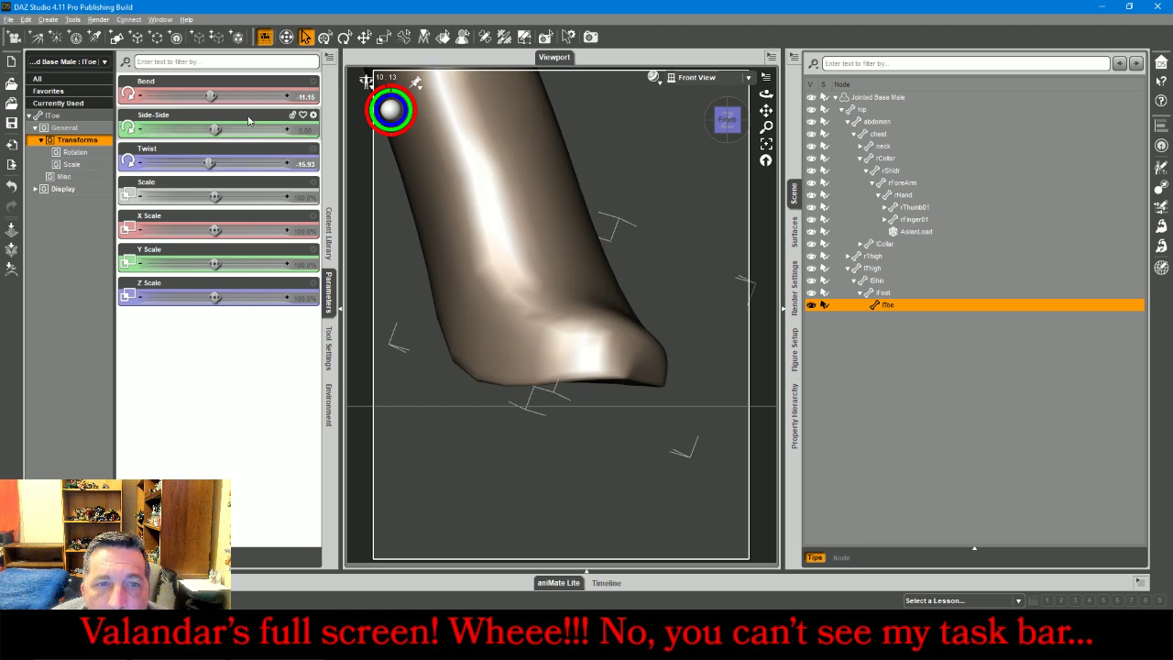
pyautogui.click(287, 98)
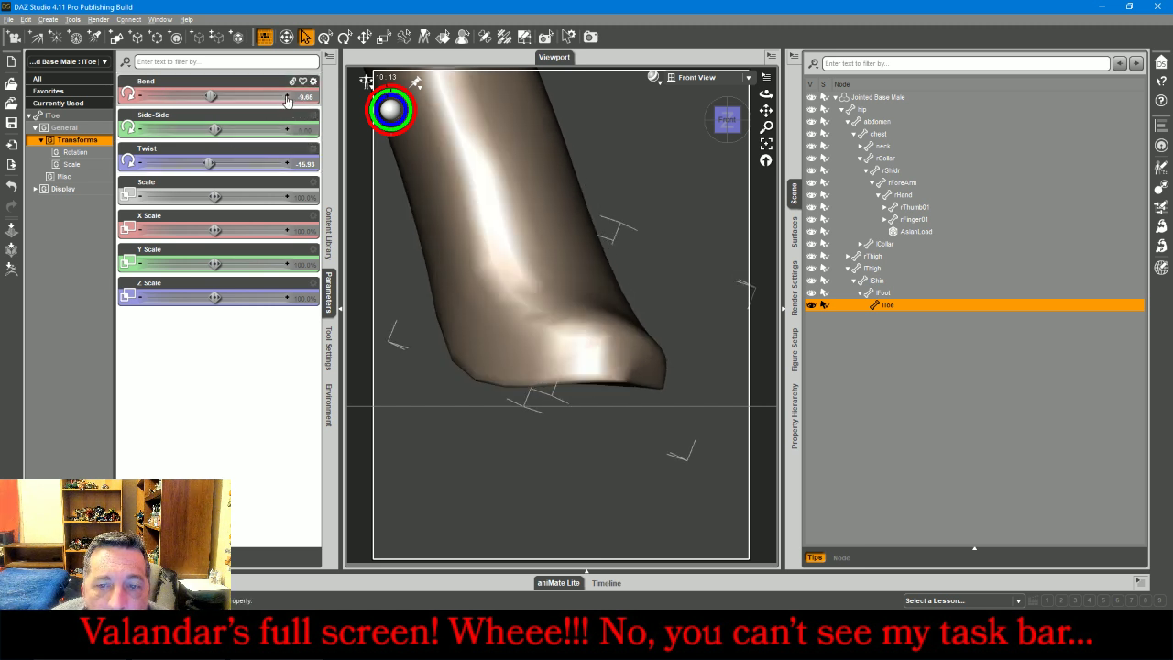
pyautogui.click(287, 98)
pyautogui.moveTo(459, 133); pyautogui.dragTo(459, 135, button='middle')
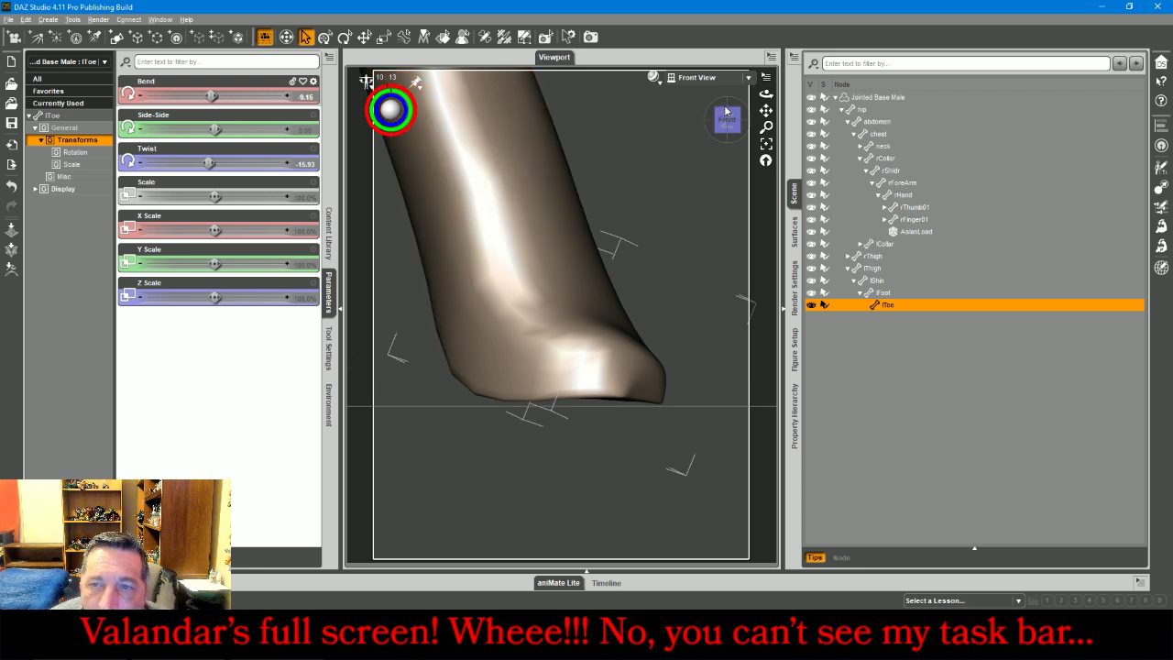
# Return to the perspective view and set the right thigh's Side-Side to 19.12 and Bend to 9.56
pyautogui.moveTo(762, 110)
pyautogui.mouseDown()
pyautogui.moveTo(794, 95)
pyautogui.moveTo(766, 128)
pyautogui.mouseUp()
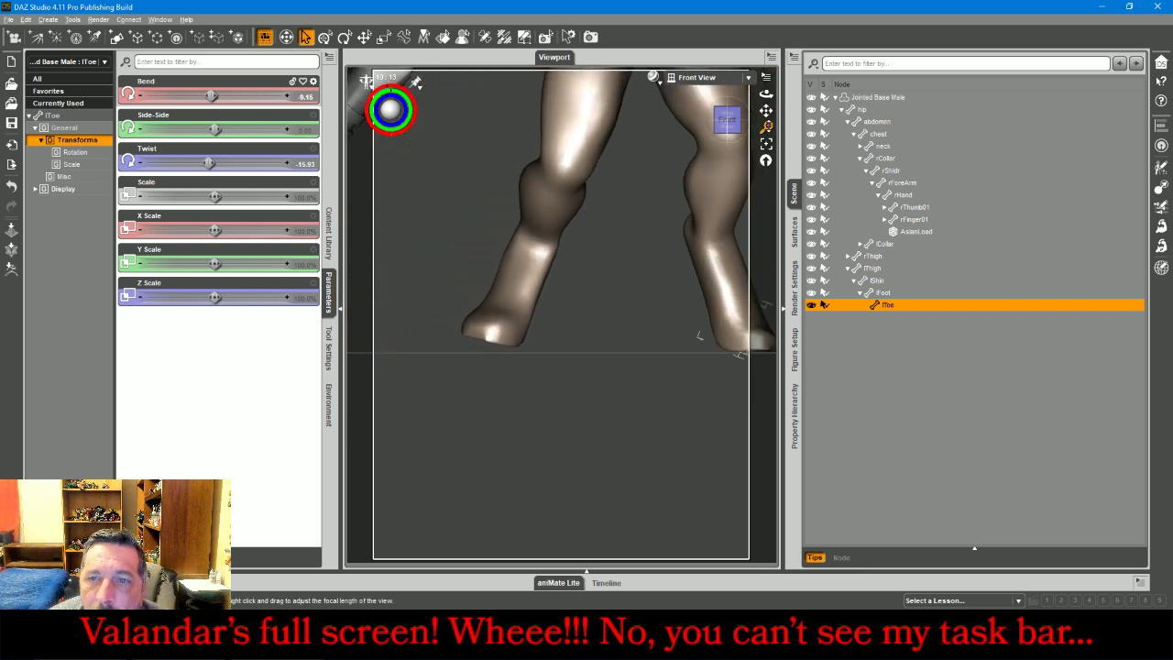
pyautogui.click(703, 80)
pyautogui.click(703, 80)
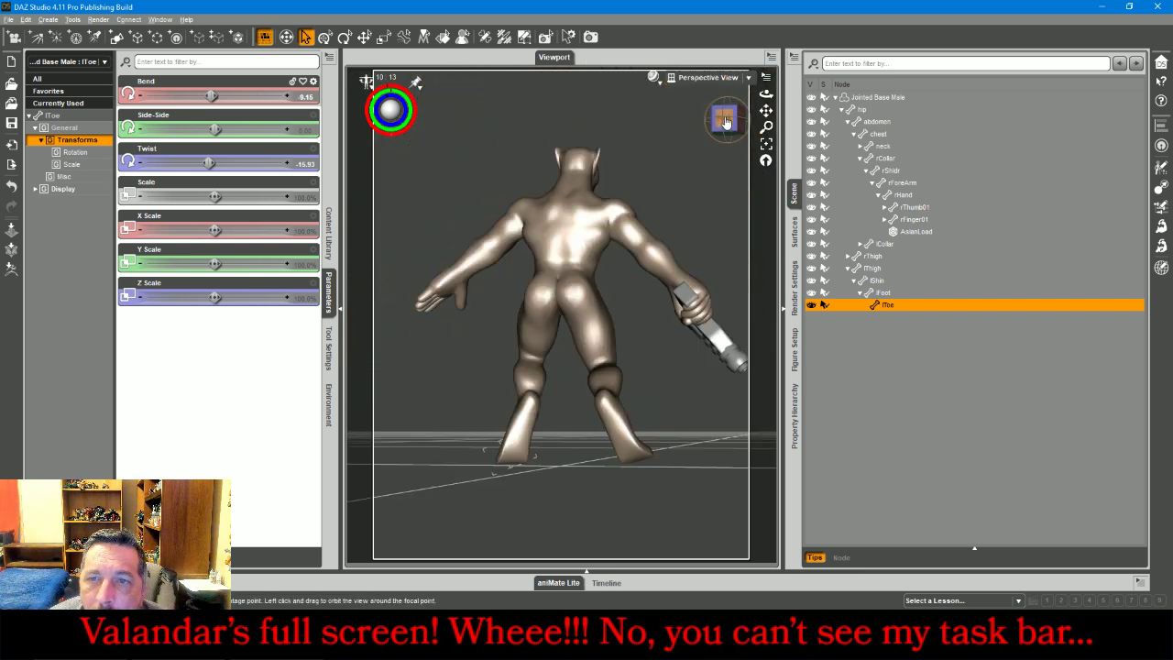
pyautogui.click(725, 121)
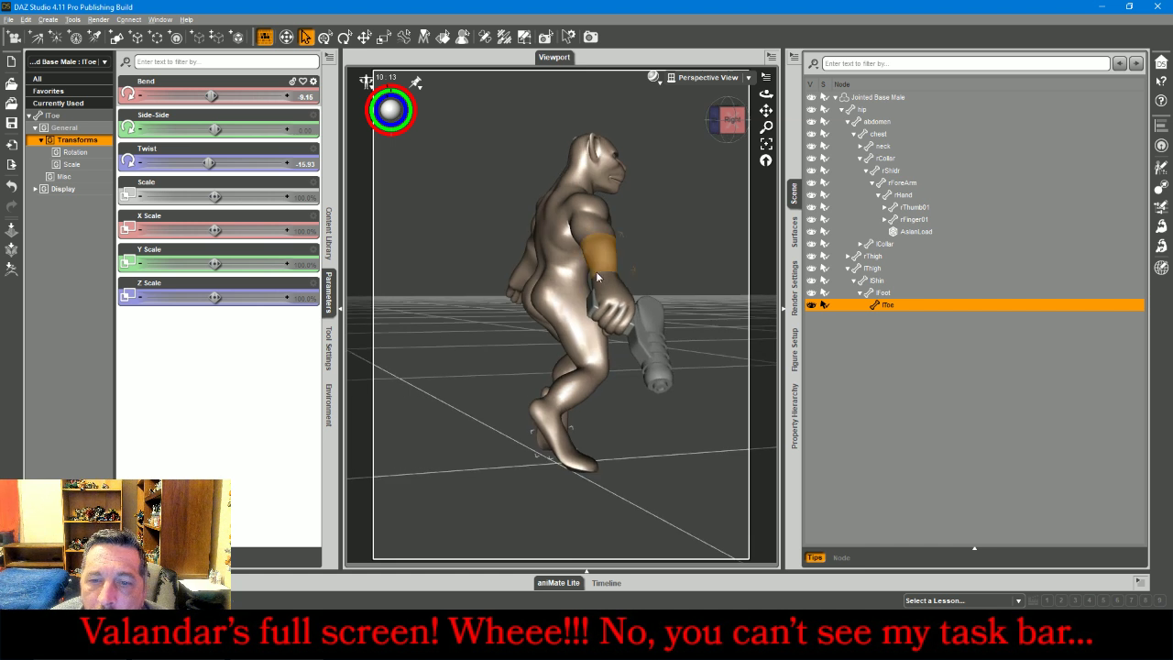
pyautogui.click(573, 342)
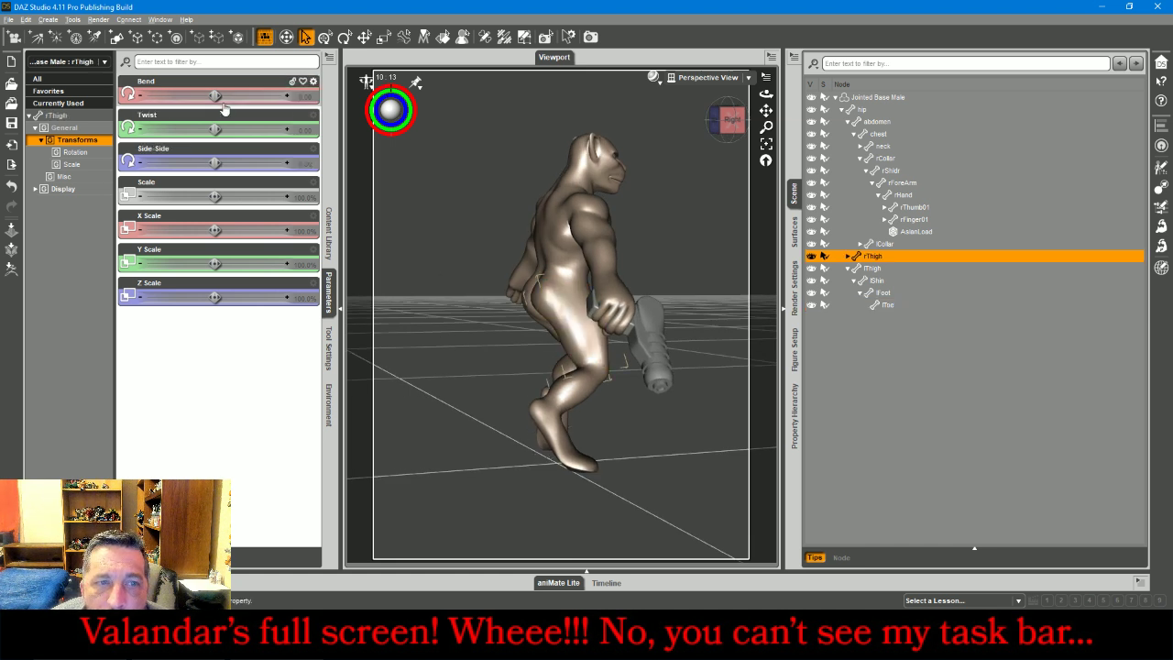
pyautogui.moveTo(215, 162); pyautogui.dragTo(222, 162)
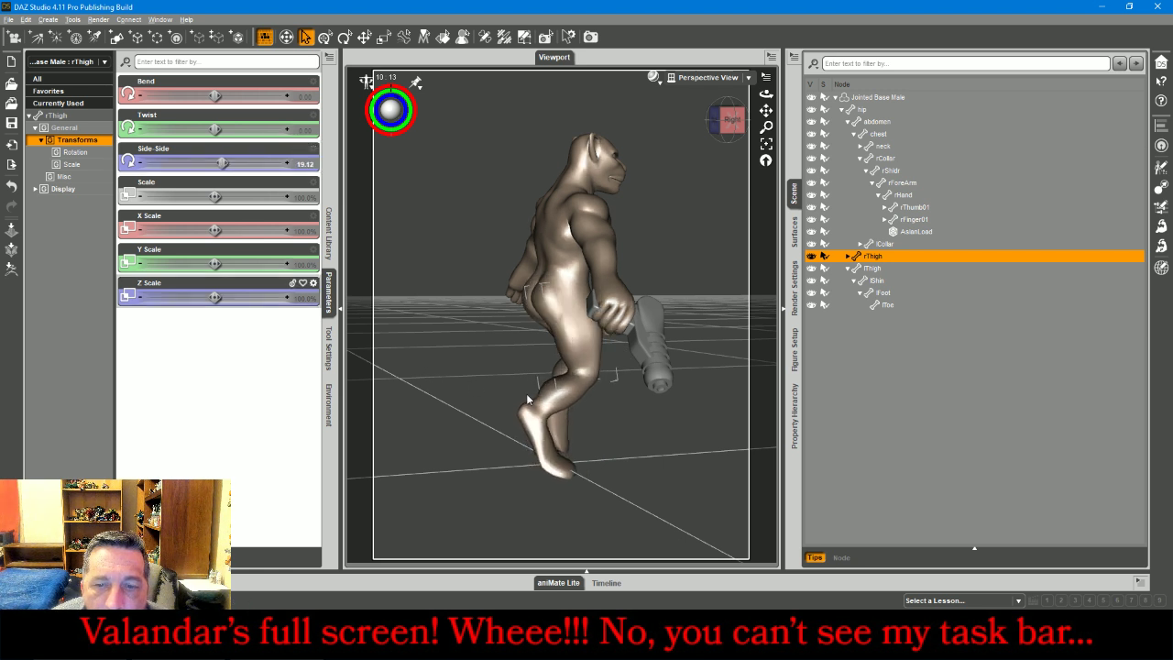
pyautogui.moveTo(215, 95); pyautogui.dragTo(218, 96)
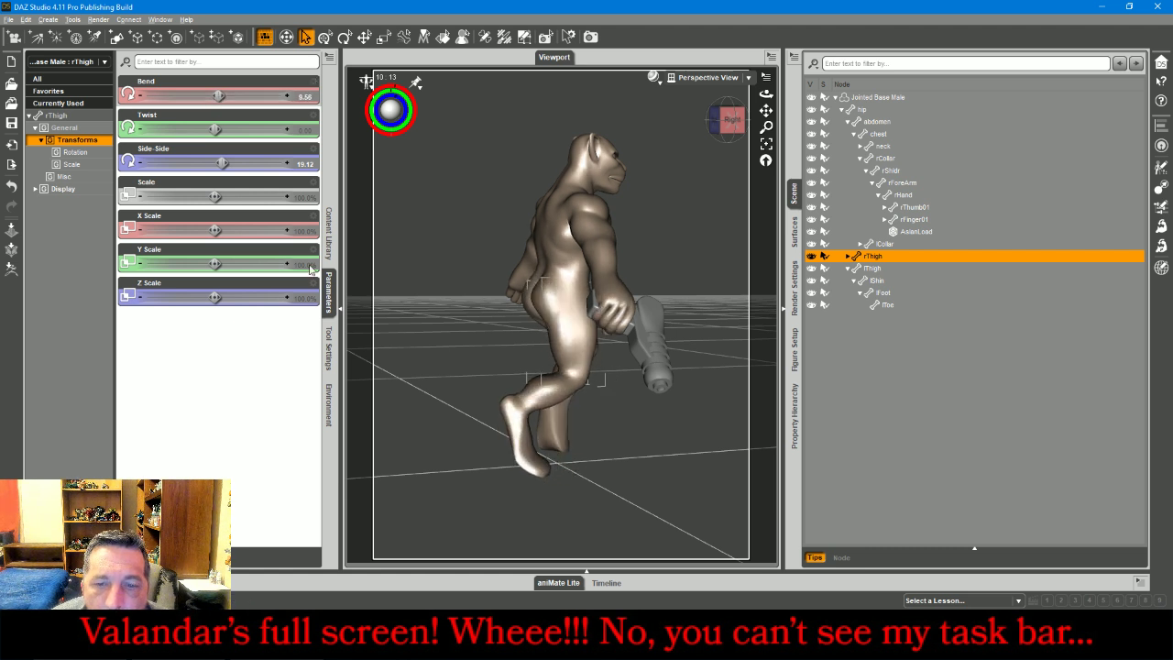
# Bend the figure's right toe to about -19.12 and its right foot to about 7.96
pyautogui.click(699, 78)
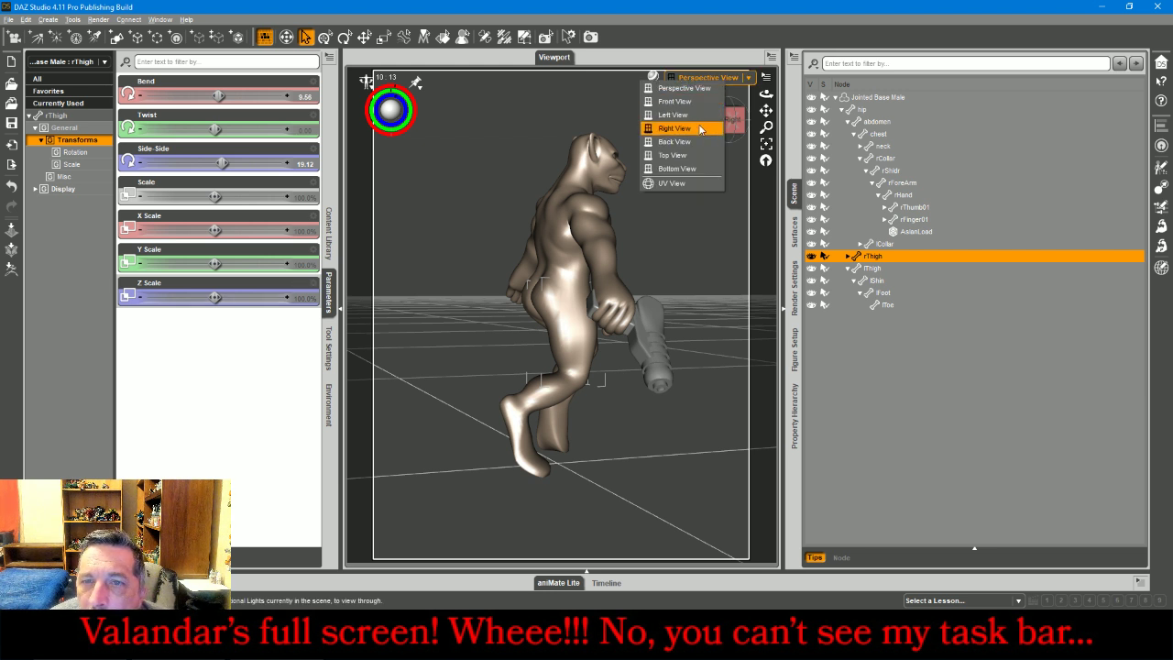
pyautogui.click(701, 128)
pyautogui.click(766, 144)
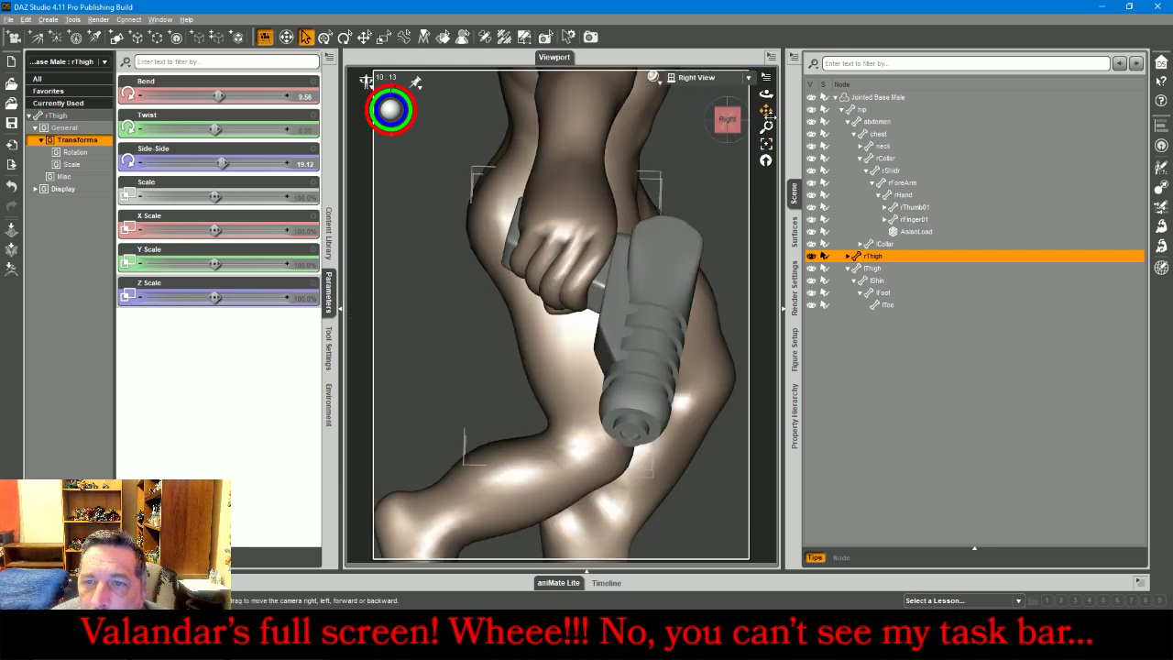
pyautogui.moveTo(766, 110); pyautogui.dragTo(766, 91)
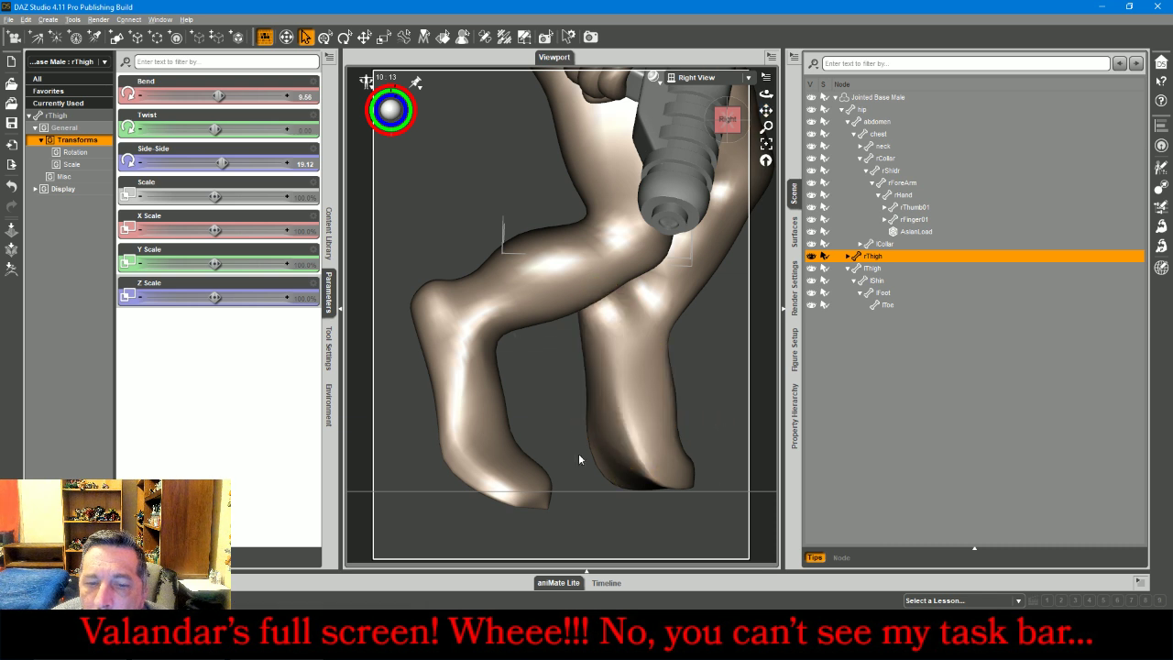
pyautogui.click(537, 484)
pyautogui.moveTo(215, 96); pyautogui.dragTo(214, 96)
pyautogui.click(453, 387)
pyautogui.click(598, 295)
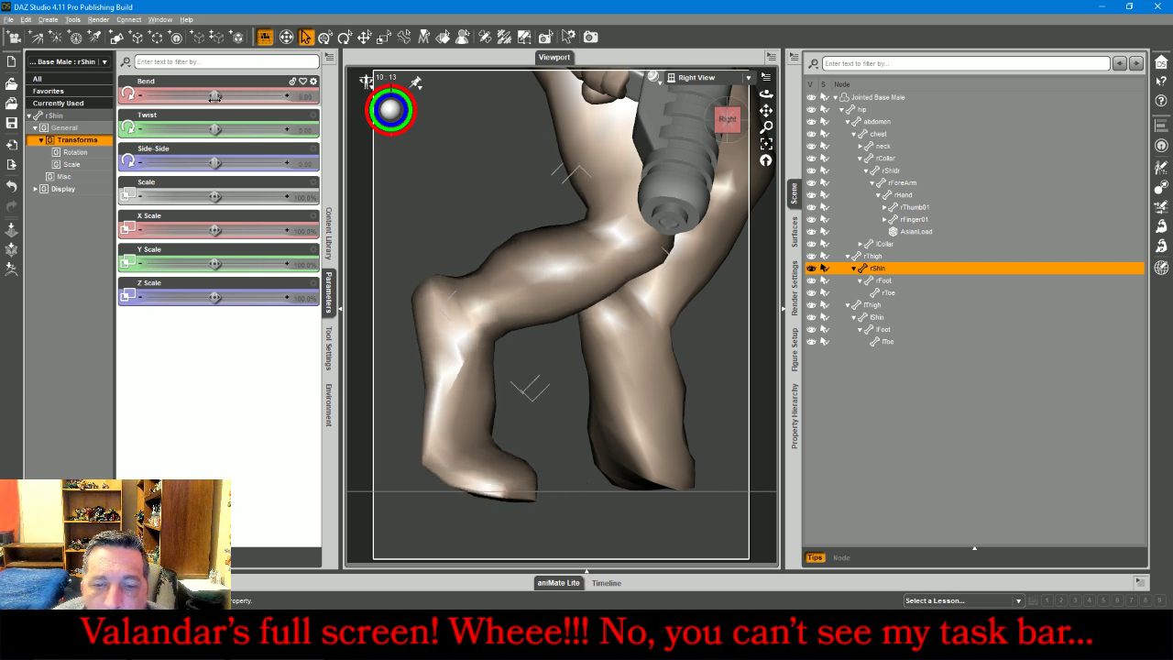
# Set the right toe's bend to about -27.08 and its twist to about 6.46
pyautogui.click(509, 479)
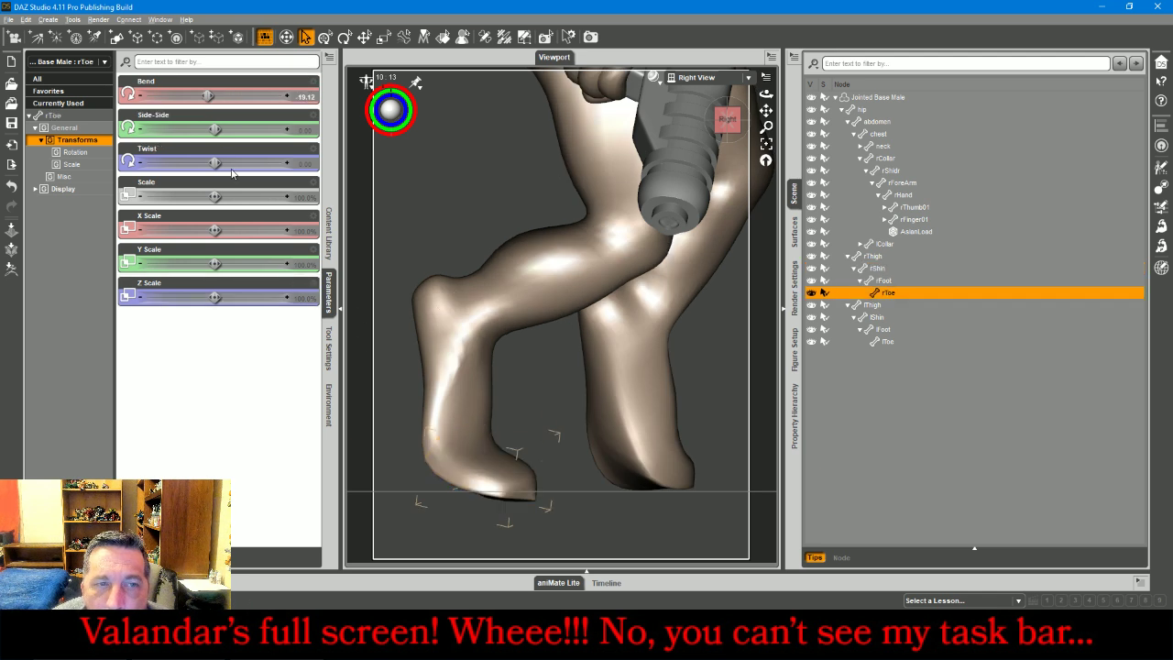
pyautogui.moveTo(210, 97); pyautogui.dragTo(203, 96)
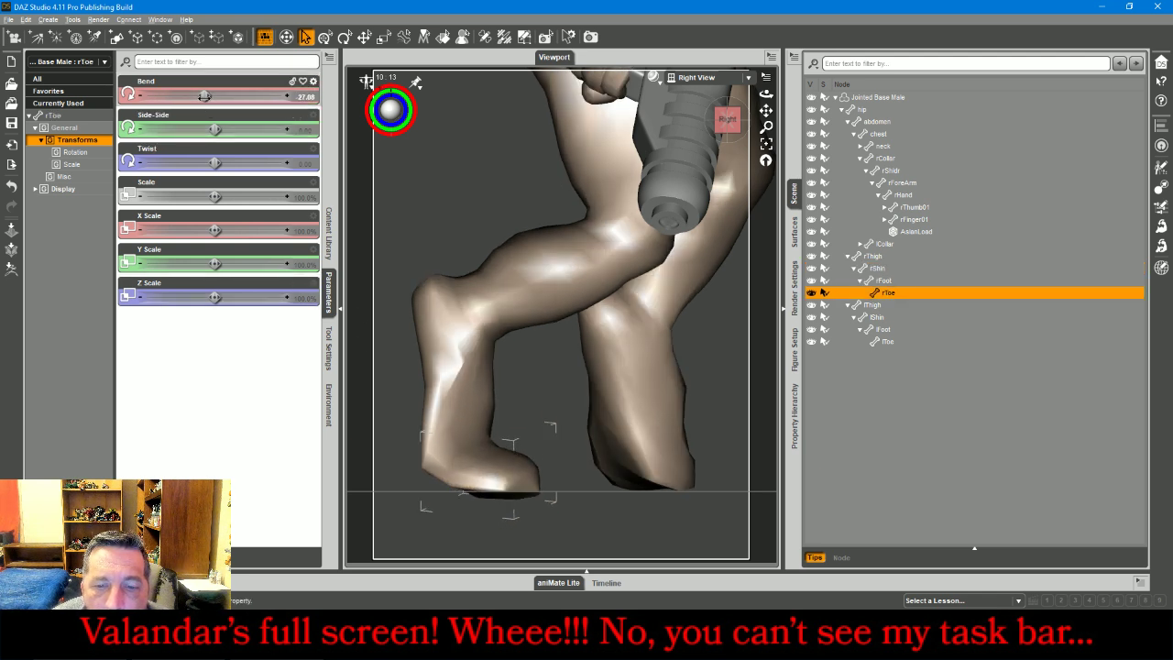
pyautogui.click(704, 77)
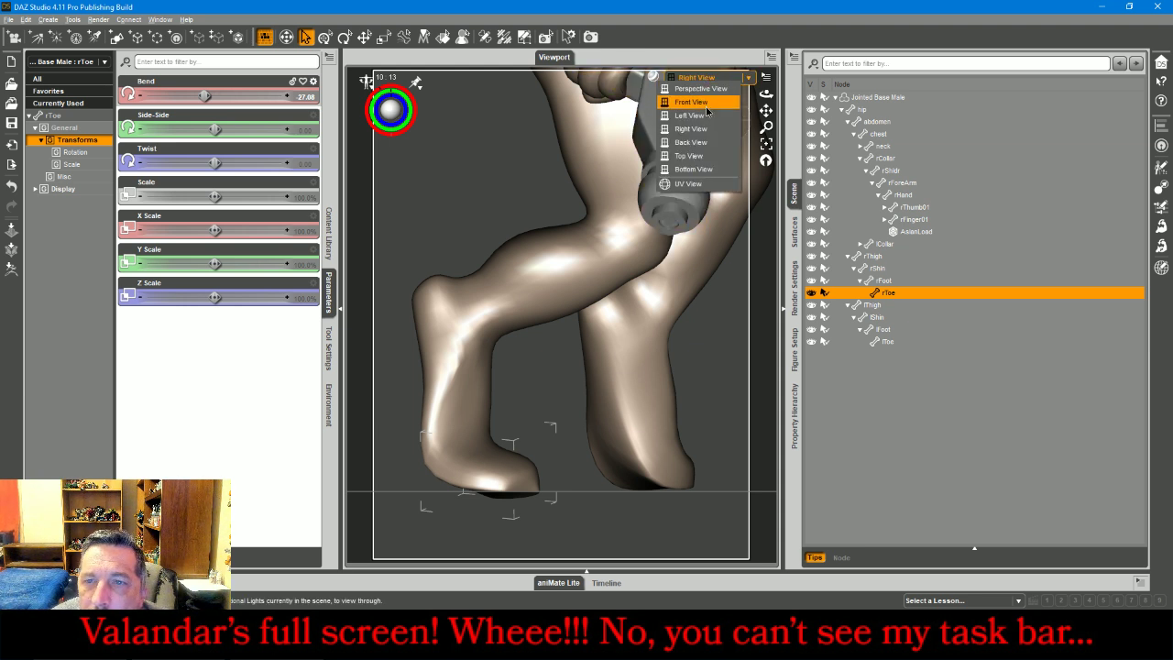
pyautogui.click(706, 101)
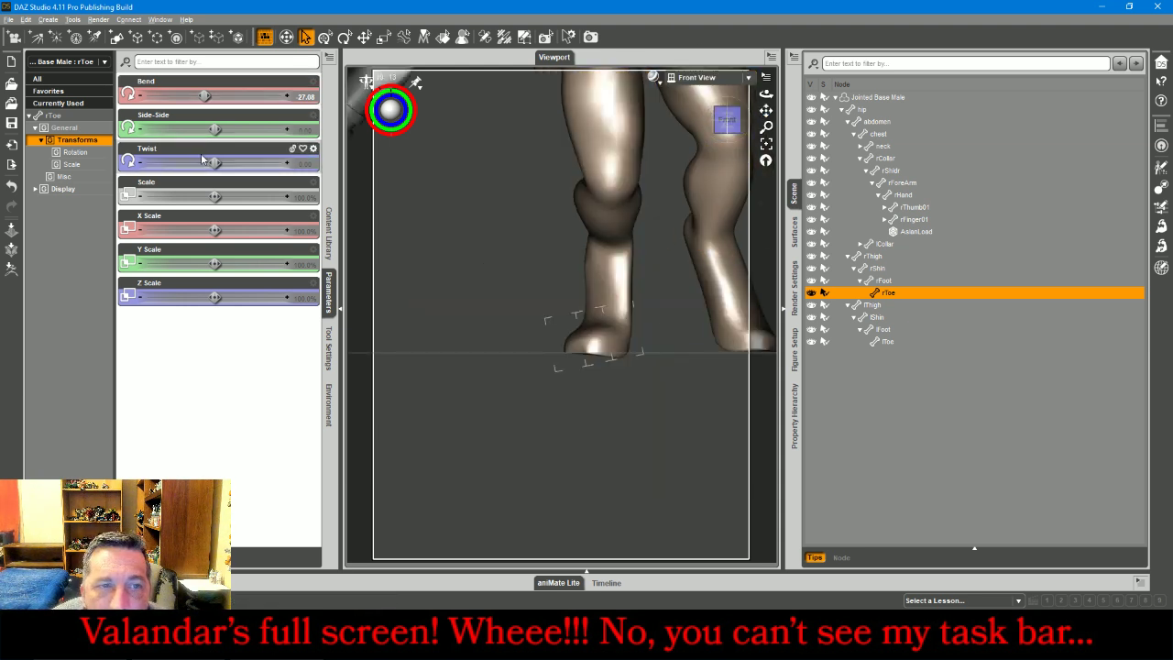
pyautogui.moveTo(216, 164); pyautogui.dragTo(217, 163)
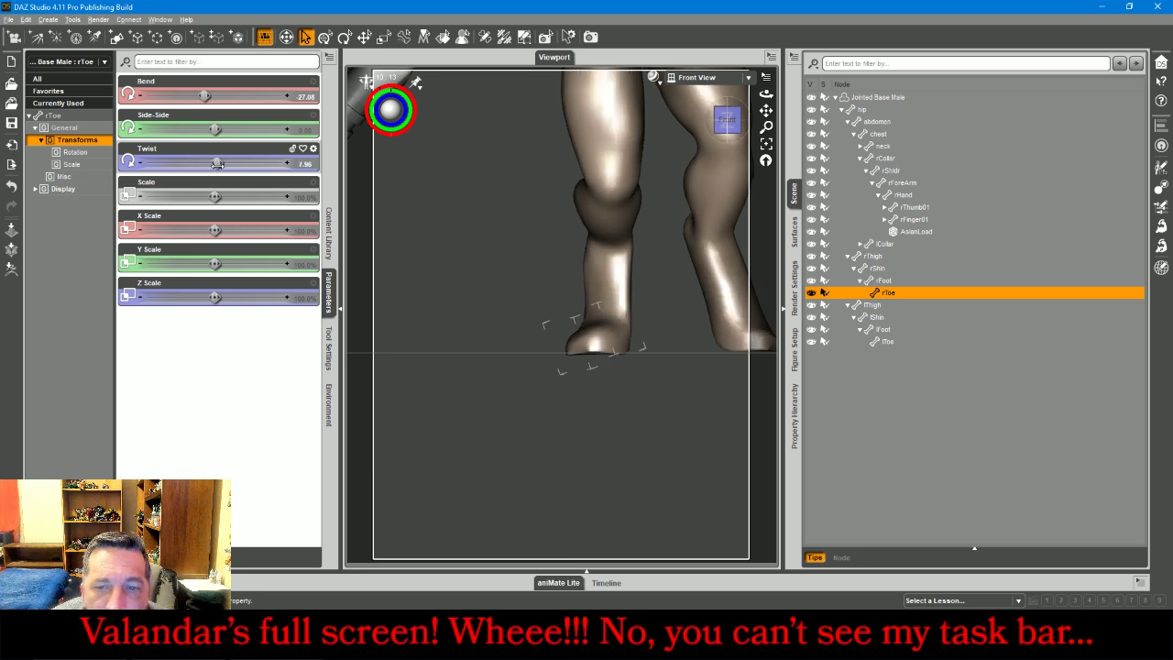
pyautogui.click(142, 165)
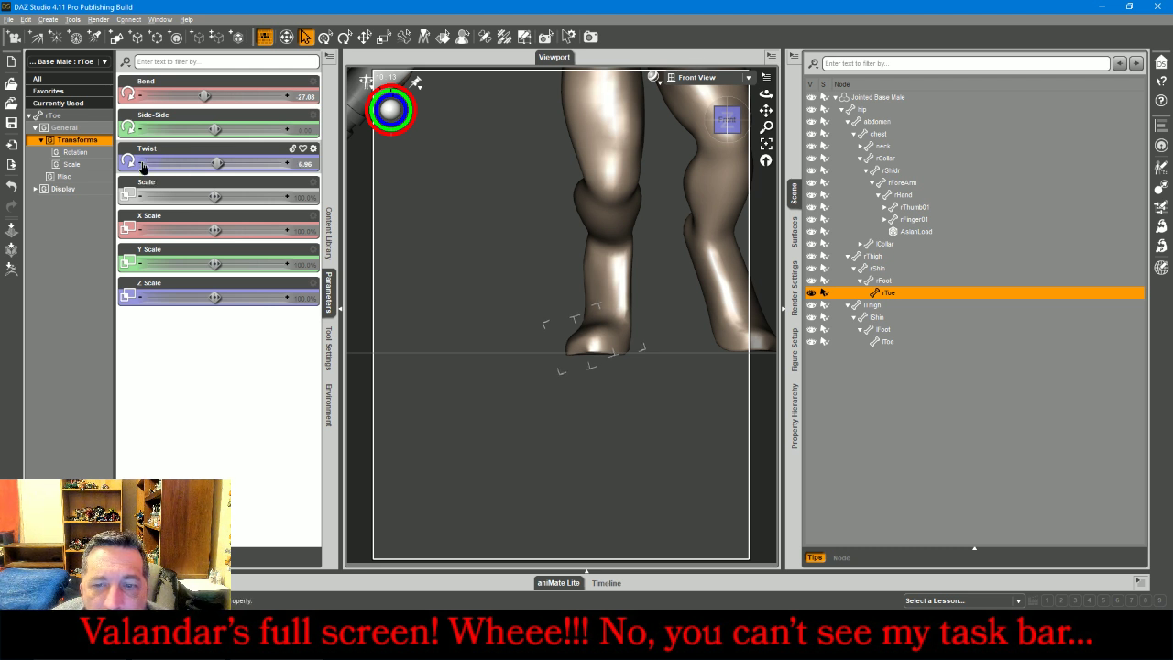
# Pose the abdomen with a bend of about 4.78, twist of about -11.15 and side-side of about -4.78
pyautogui.click(706, 78)
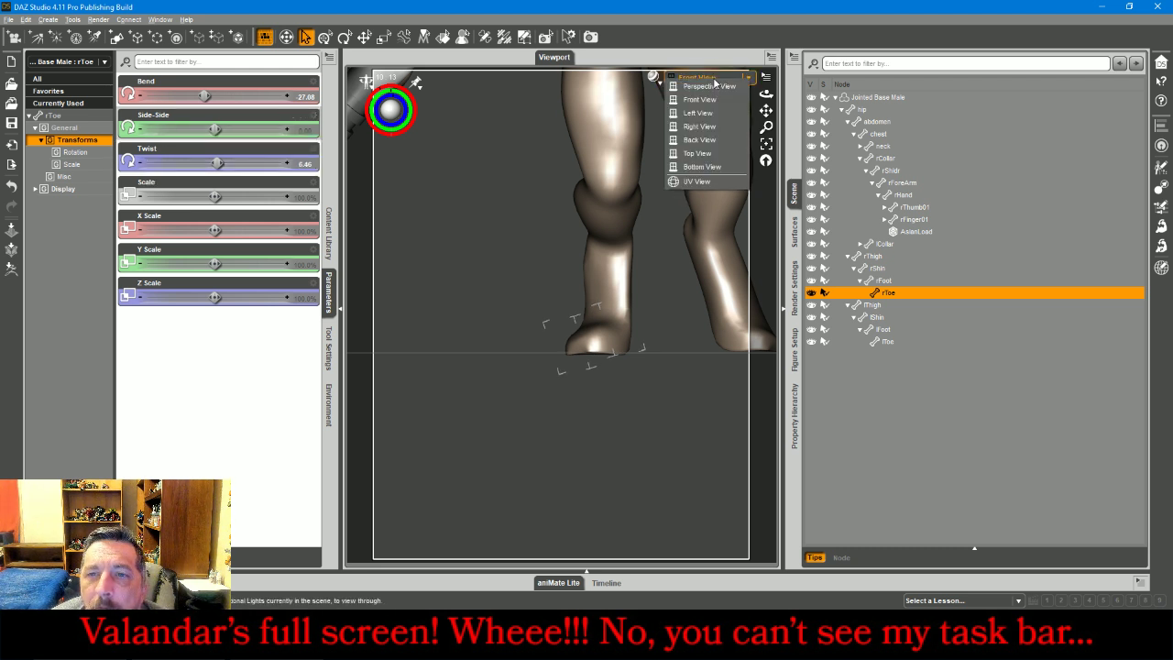
pyautogui.click(717, 96)
pyautogui.moveTo(731, 123); pyautogui.dragTo(682, 121)
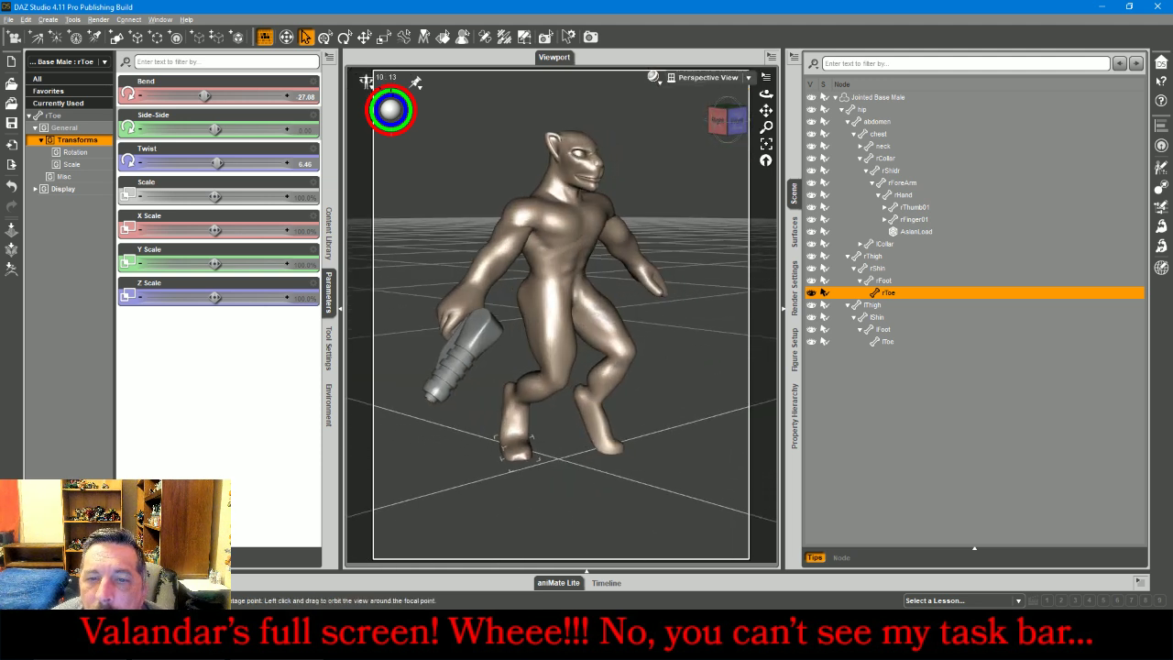
pyautogui.click(565, 273)
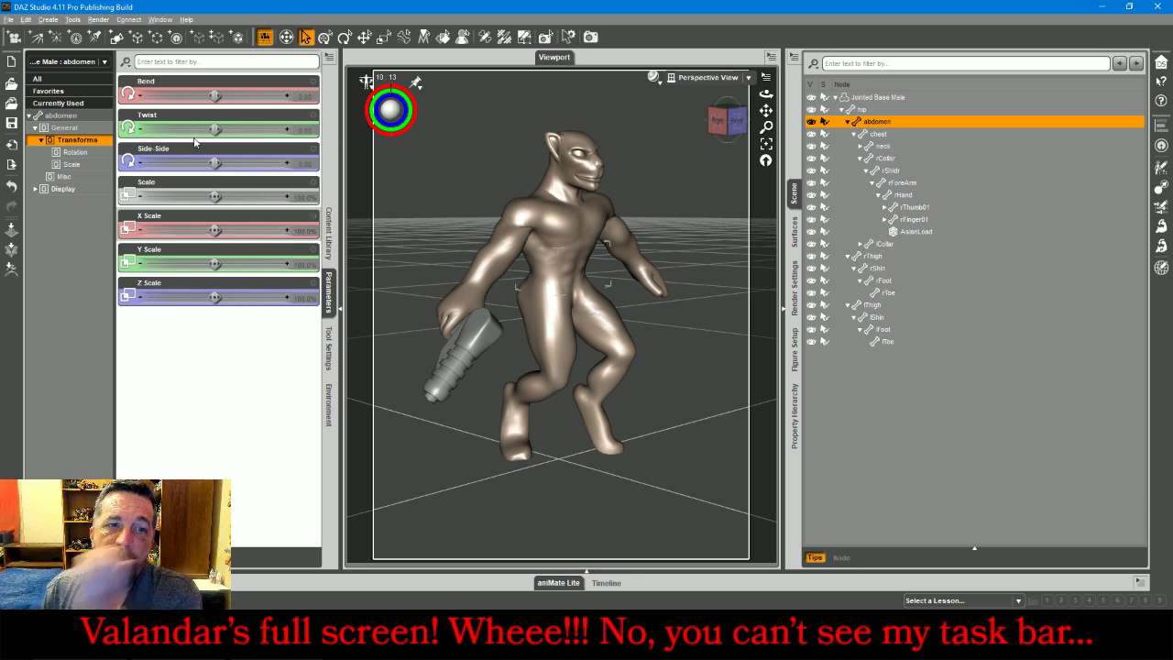
pyautogui.moveTo(215, 97); pyautogui.dragTo(216, 96)
pyautogui.moveTo(209, 160); pyautogui.dragTo(212, 129)
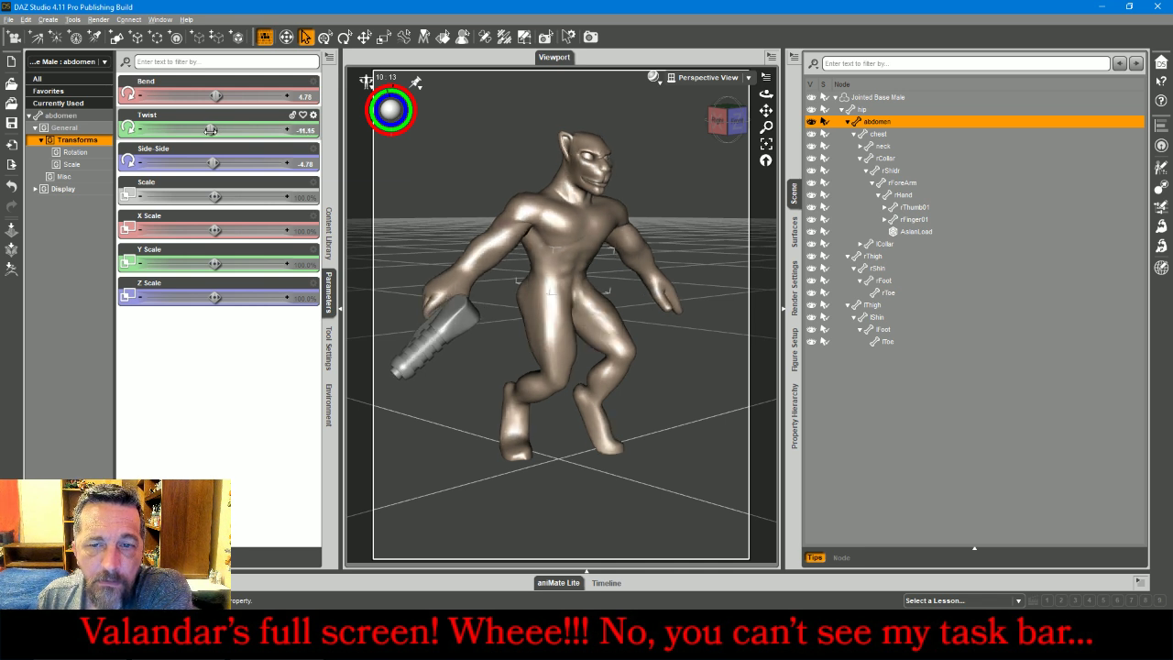
# Pose the chest with a bend of about -25.49 and a negative side-side tilt, and set the abdomen's side-side to about 1.59
pyautogui.click(554, 229)
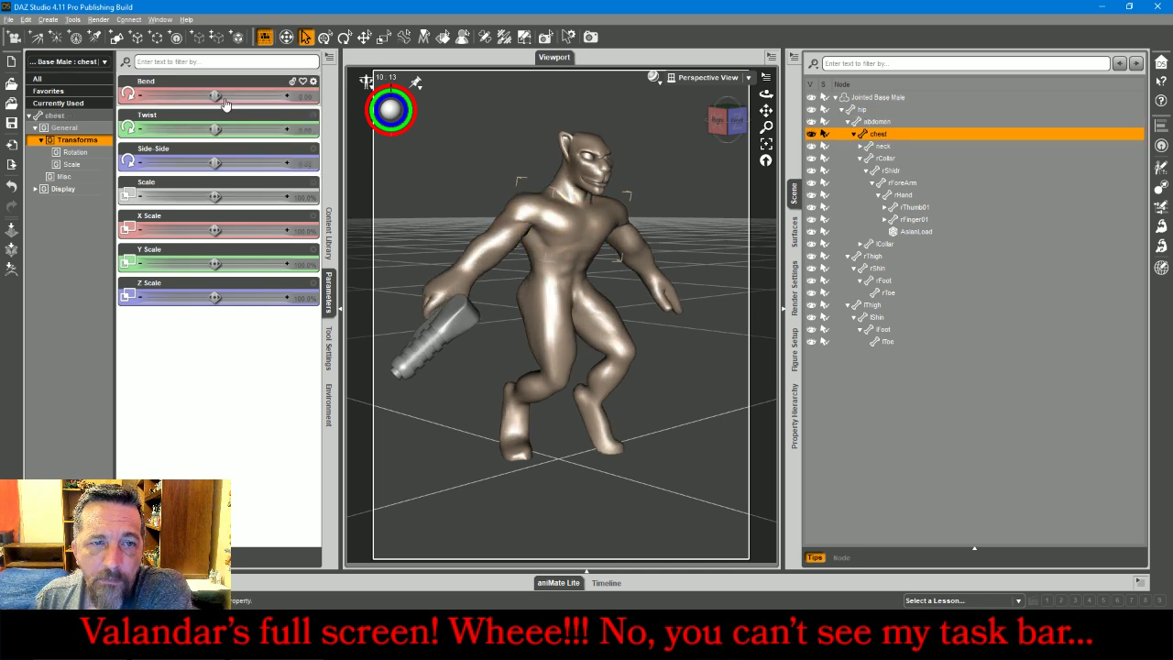
pyautogui.moveTo(215, 96); pyautogui.dragTo(205, 96)
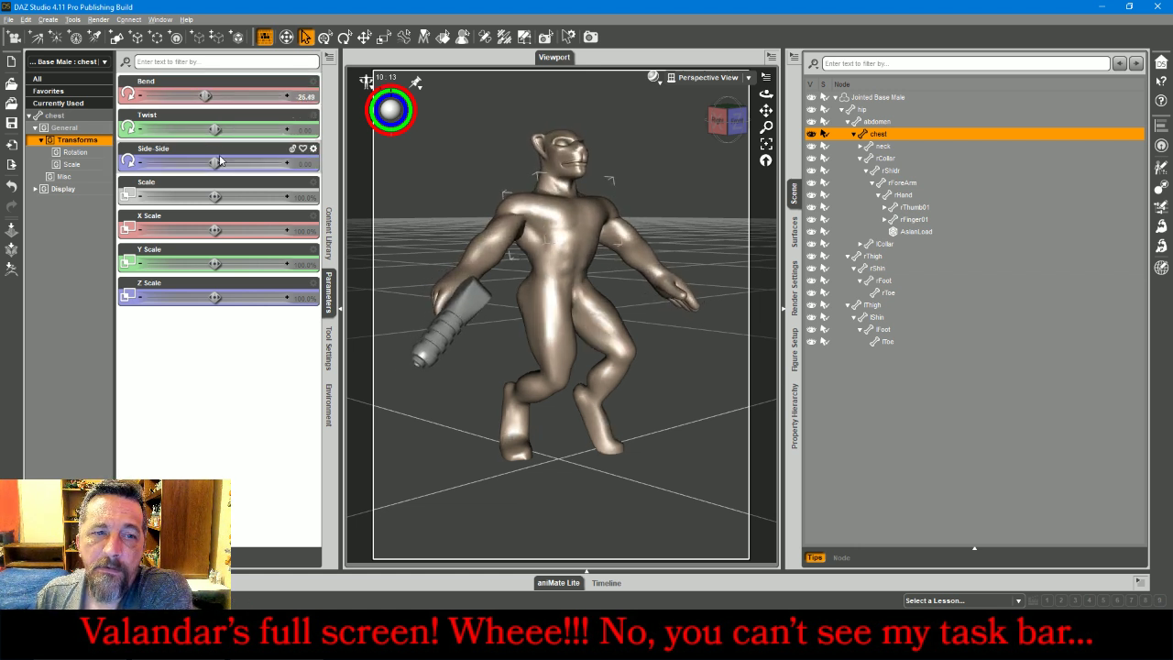
pyautogui.moveTo(215, 163); pyautogui.dragTo(209, 162)
pyautogui.click(553, 261)
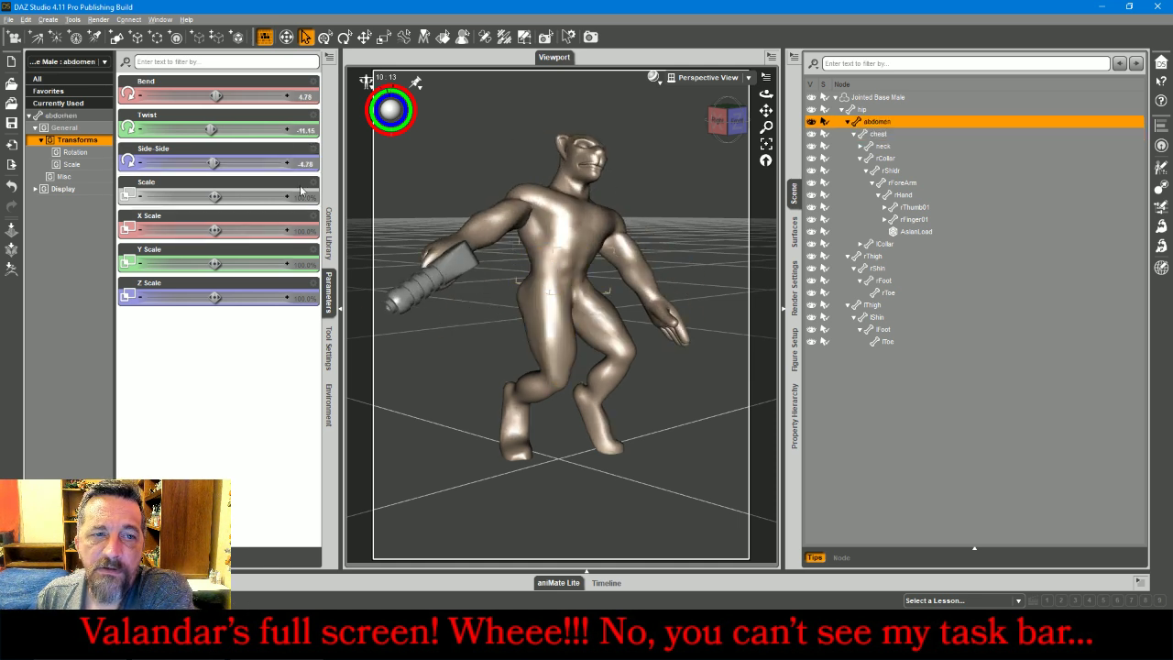
pyautogui.moveTo(211, 163); pyautogui.dragTo(216, 163)
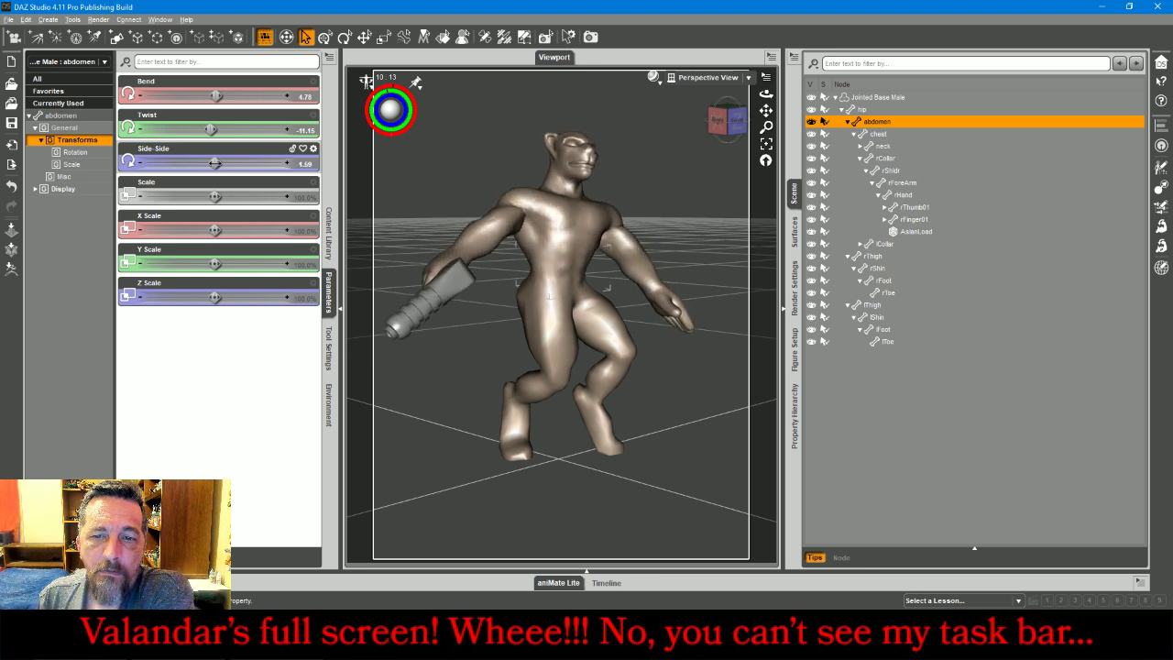
# Pose the right shoulder with twist about -22.30, side-side about -9.56 and bend about -23.89, and bend the right forearm to about 92
pyautogui.click(522, 221)
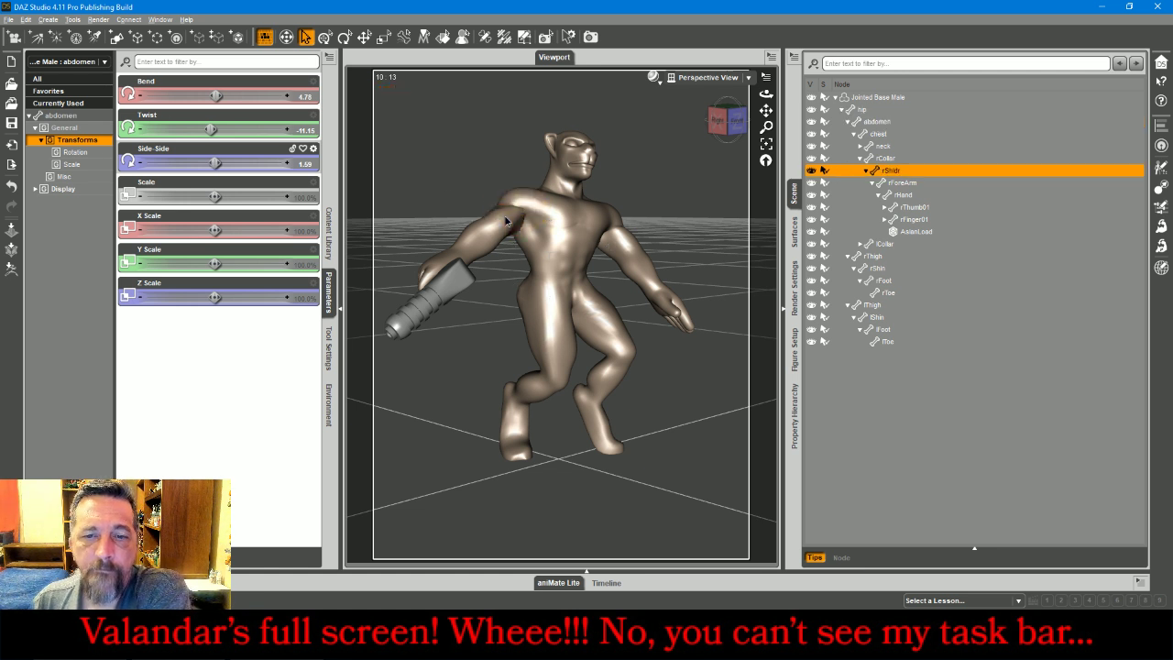
pyautogui.moveTo(216, 95); pyautogui.dragTo(206, 95)
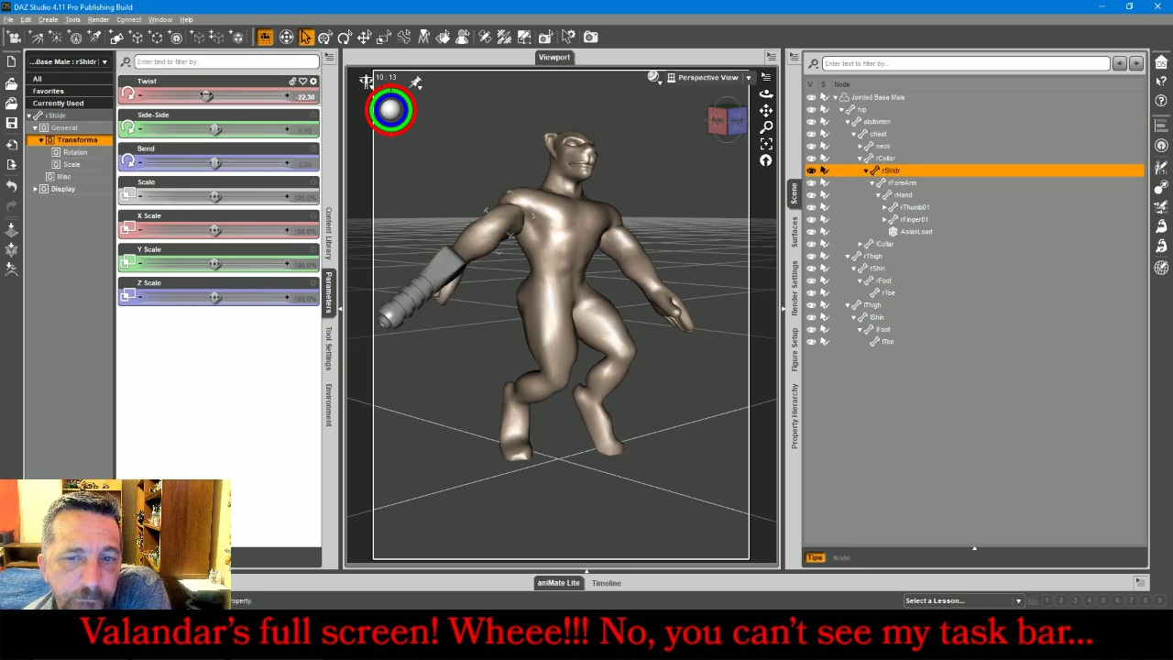
pyautogui.moveTo(215, 162); pyautogui.dragTo(250, 128)
pyautogui.click(471, 223)
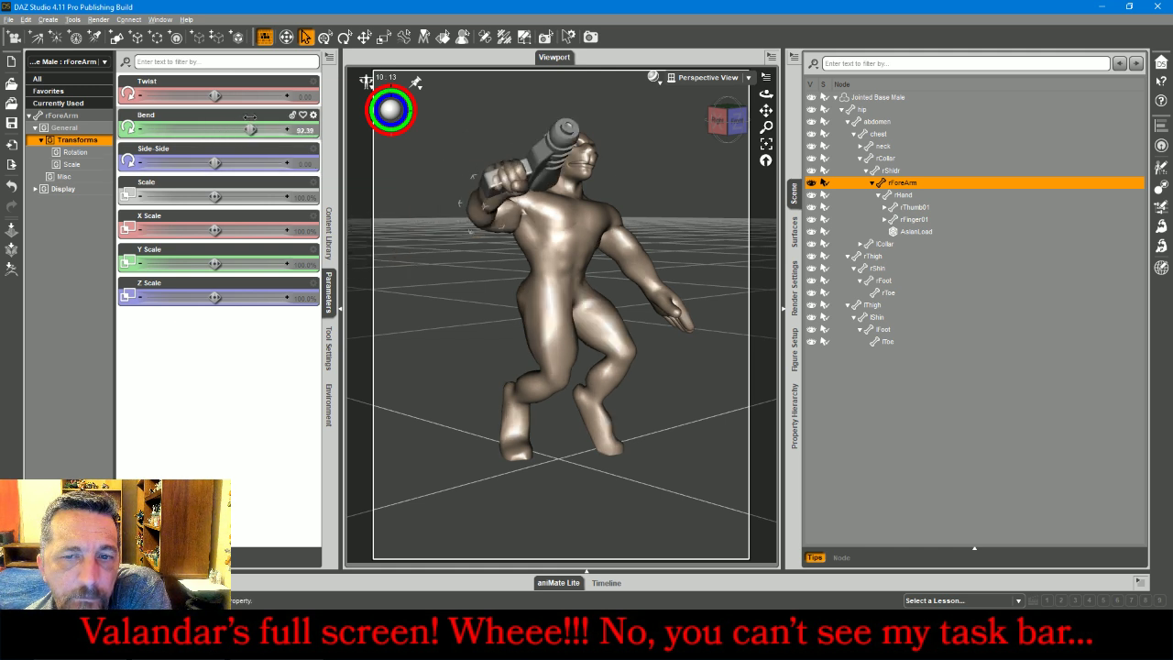
# Raise the right arm by setting the shoulder's twist to about -71.68 and the right collar's twist to about -27.08
pyautogui.click(515, 215)
pyautogui.moveTo(214, 95); pyautogui.dragTo(190, 95)
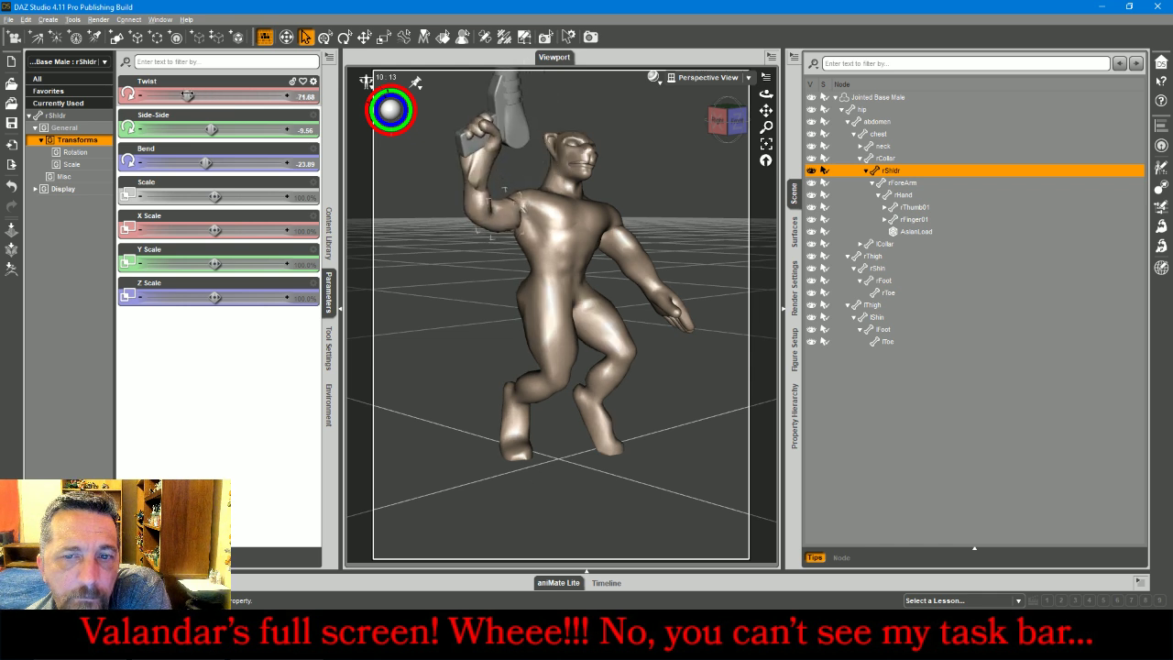
pyautogui.click(531, 195)
pyautogui.moveTo(215, 95); pyautogui.dragTo(203, 97)
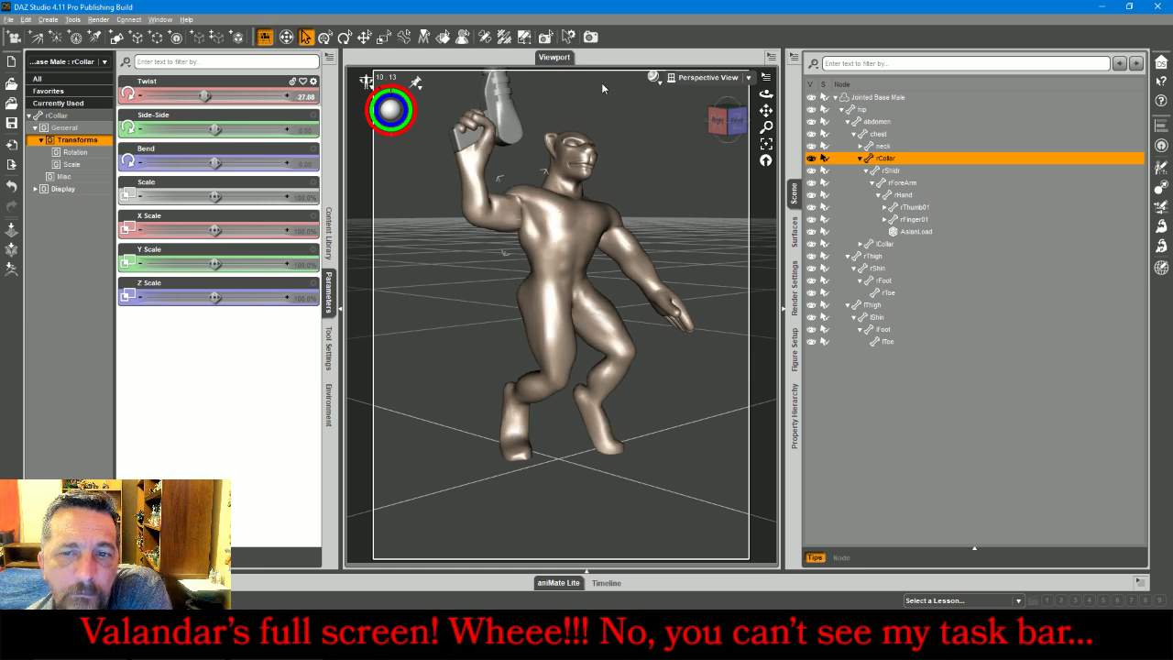
# Pin the figure's right toe in place
pyautogui.moveTo(736, 119); pyautogui.dragTo(718, 113)
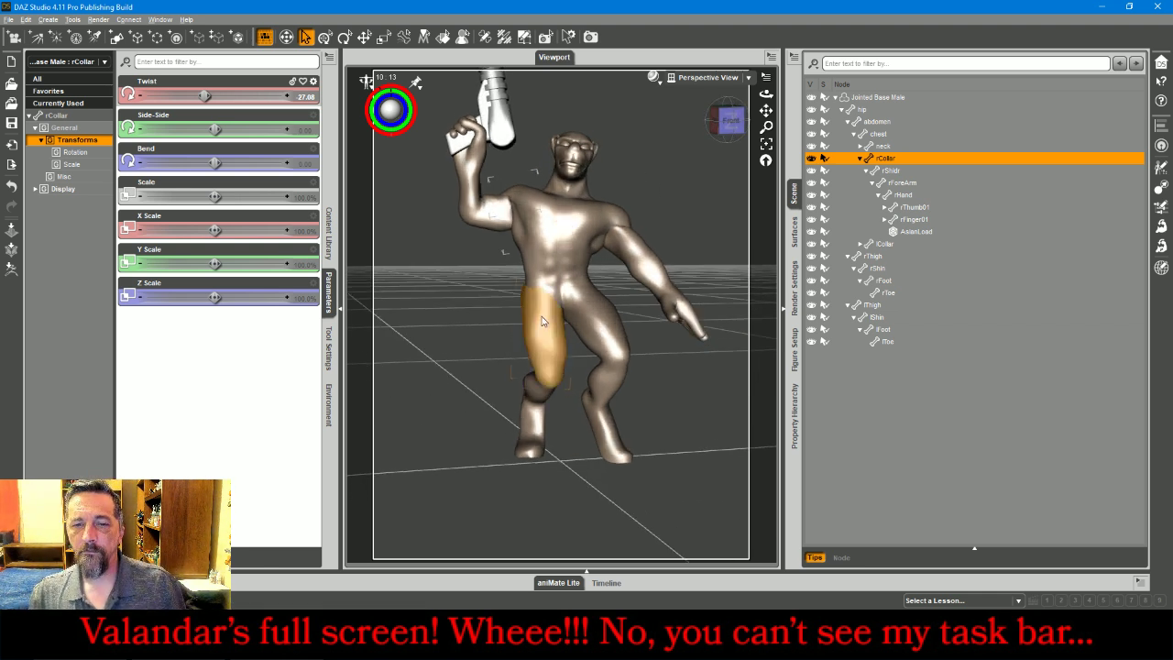
pyautogui.click(541, 348)
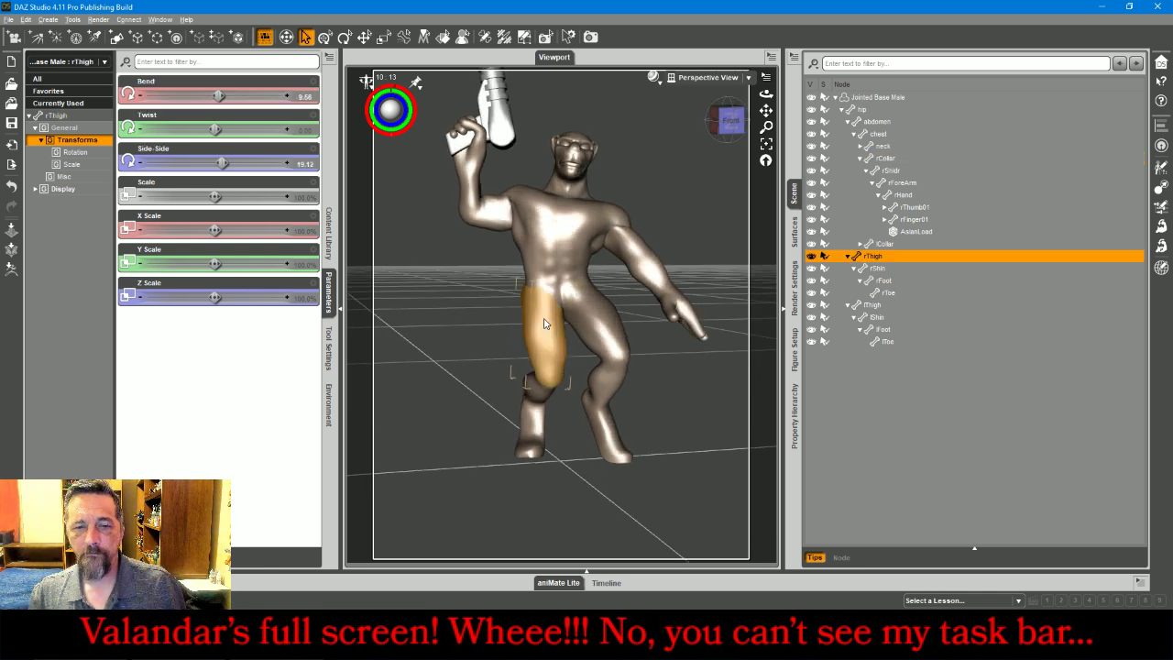
pyautogui.click(526, 448)
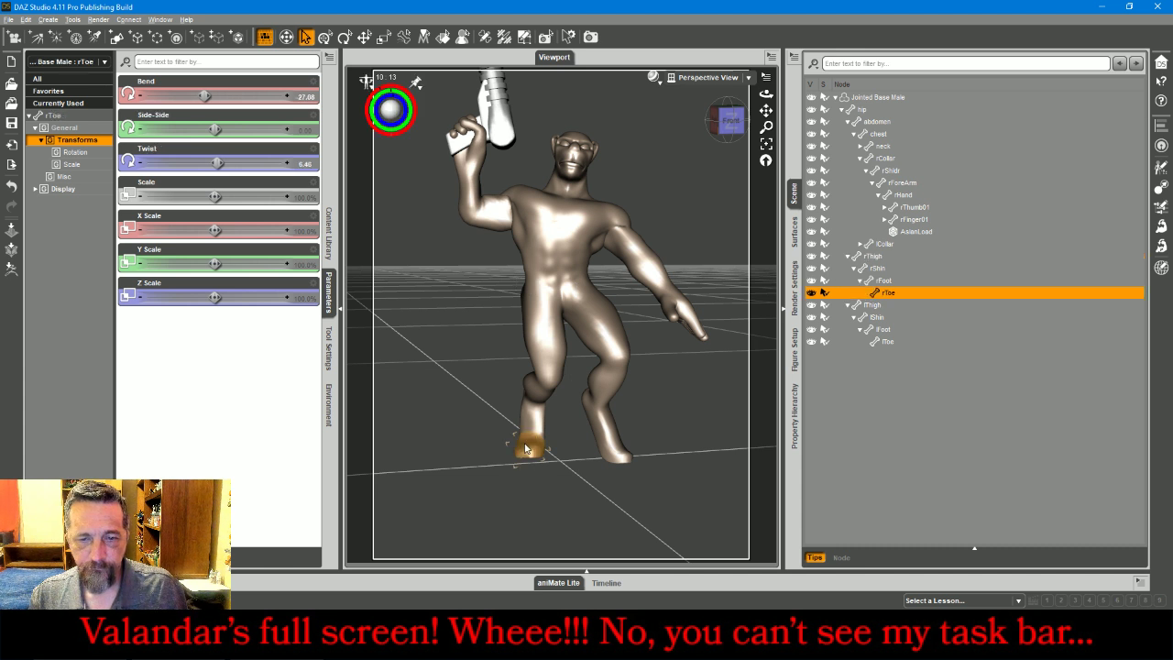
pyautogui.click(417, 86)
pyautogui.click(439, 94)
pyautogui.click(410, 84)
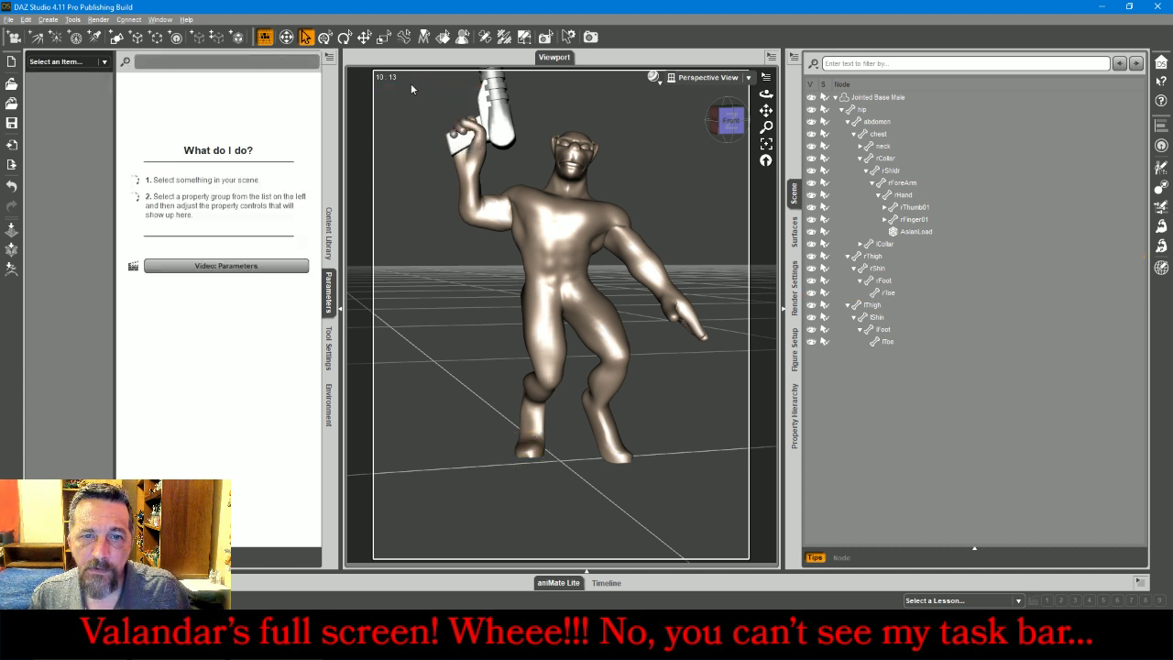
pyautogui.click(528, 453)
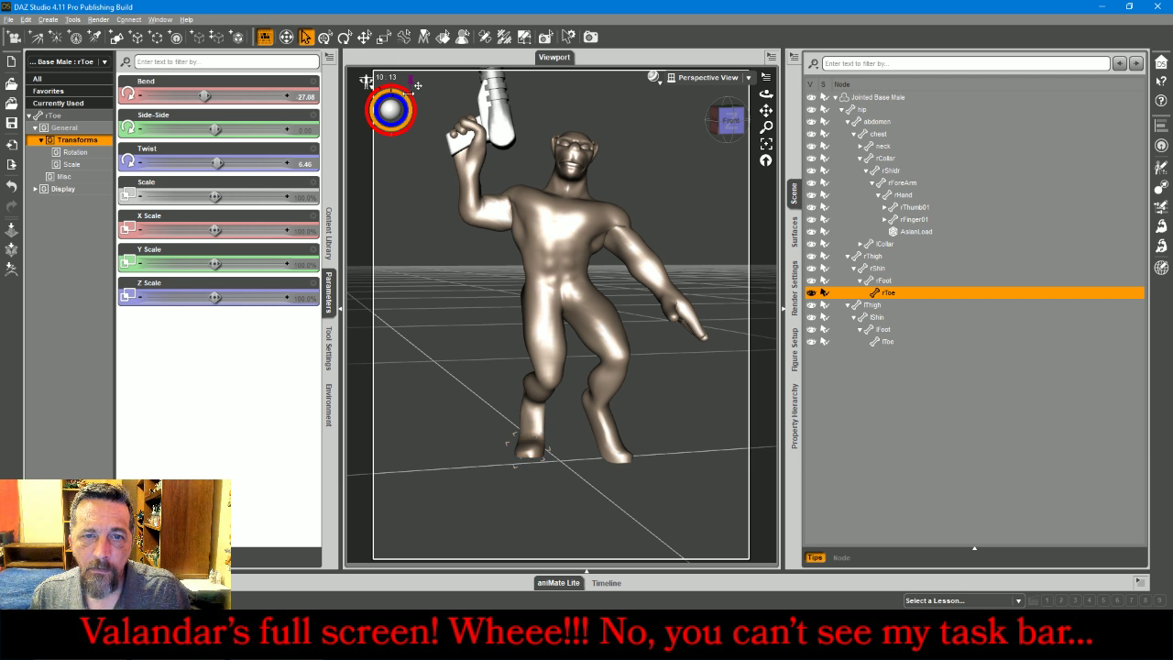
pyautogui.click(411, 84)
pyautogui.click(429, 100)
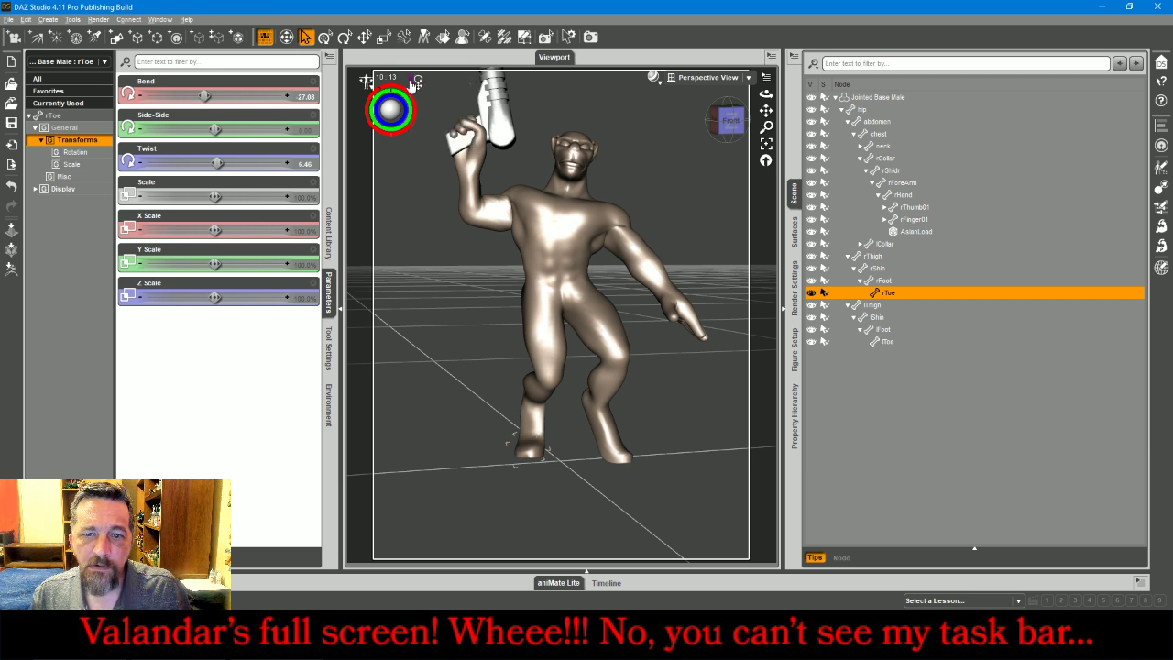
# Rotate the right thigh with the Rotate tool to a twist of about -26.06 and a side-side of about 11.88
pyautogui.click(533, 426)
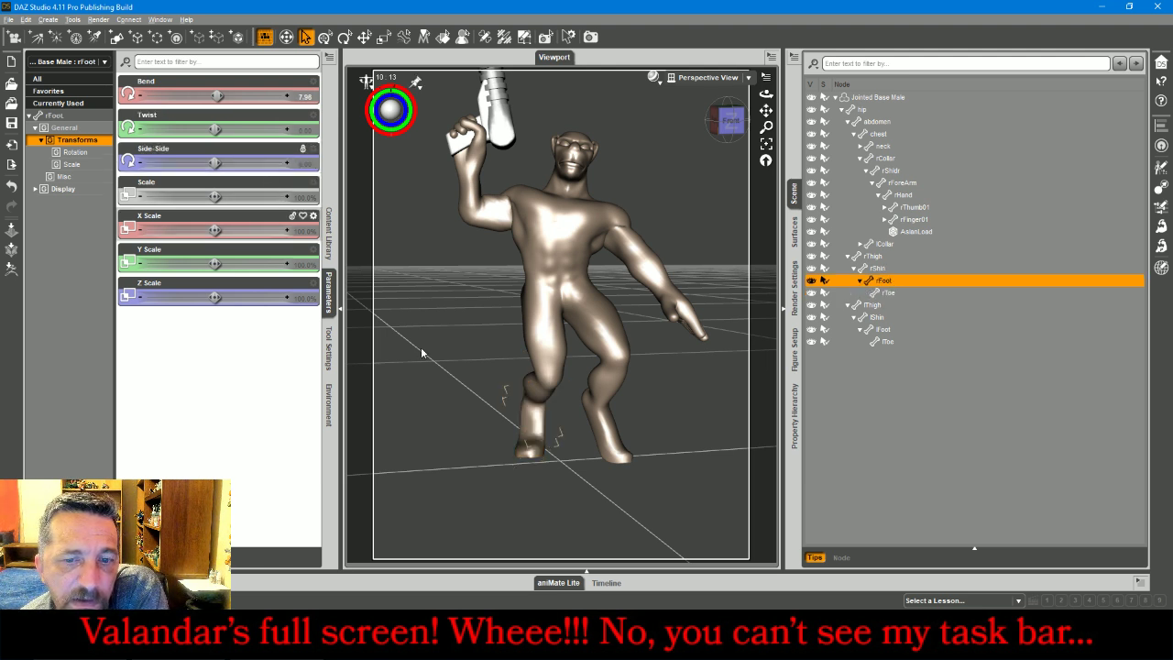
pyautogui.click(513, 390)
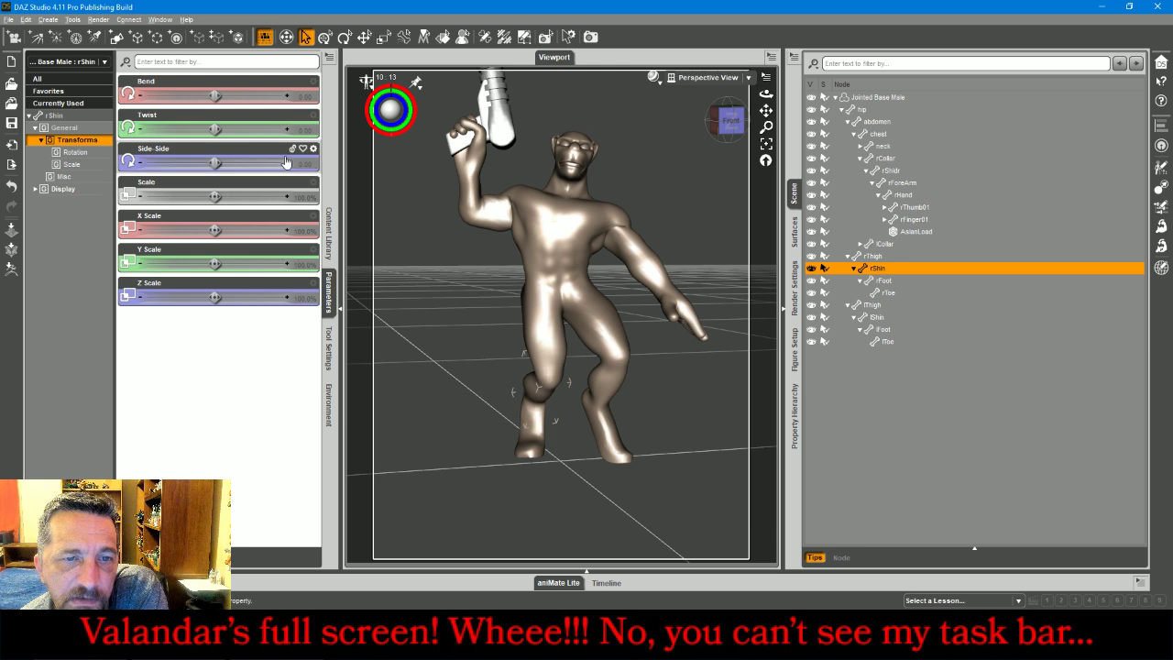
pyautogui.click(527, 323)
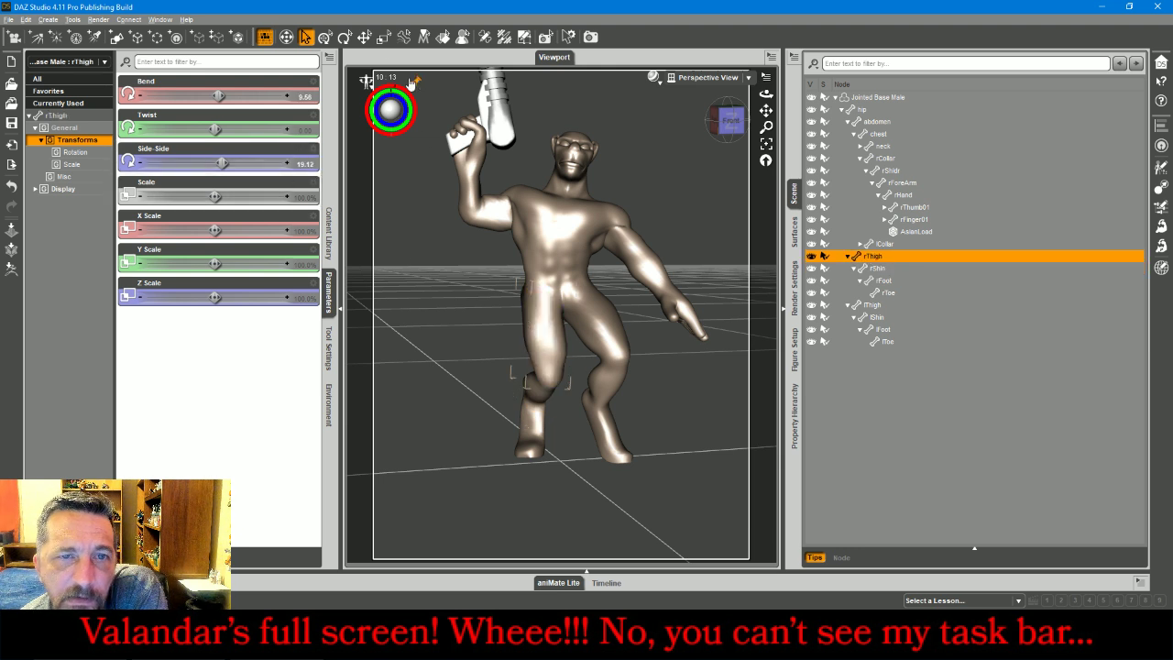
pyautogui.click(345, 37)
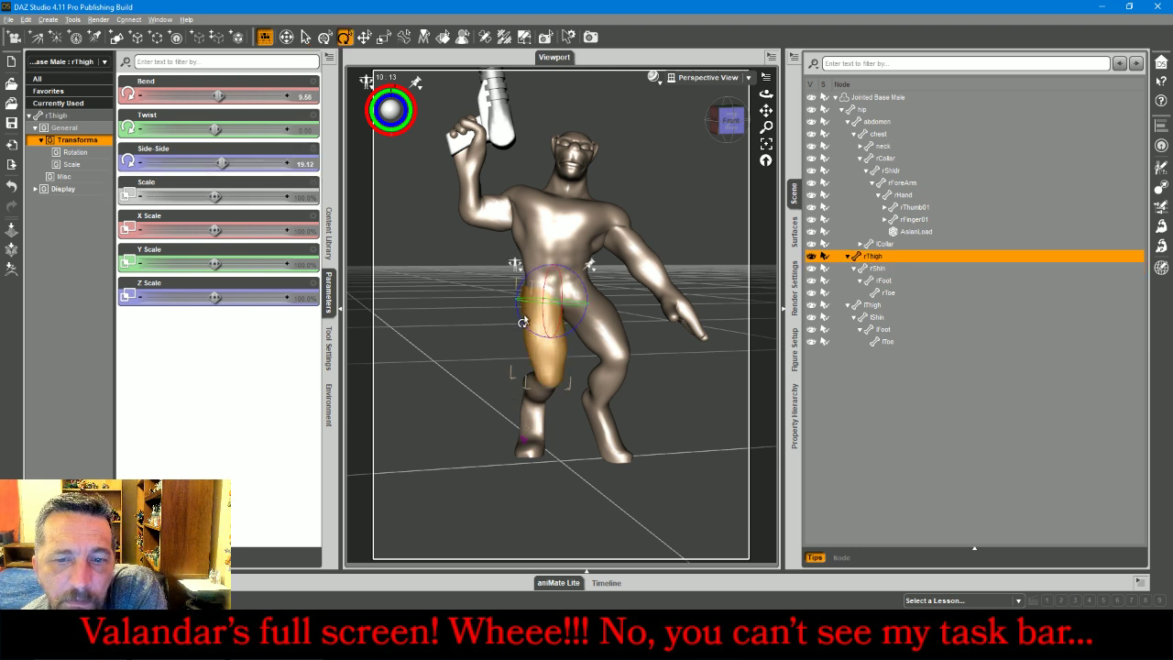
pyautogui.moveTo(519, 332); pyautogui.dragTo(516, 331)
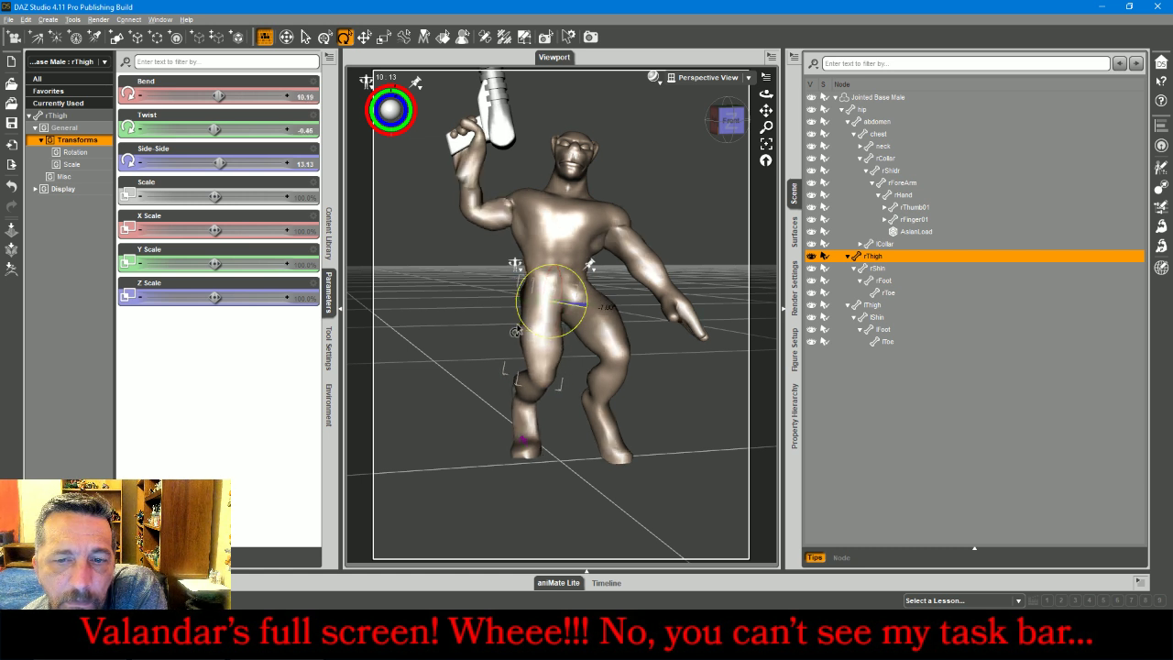
pyautogui.moveTo(529, 303); pyautogui.dragTo(542, 300)
pyautogui.moveTo(723, 124); pyautogui.dragTo(790, 119)
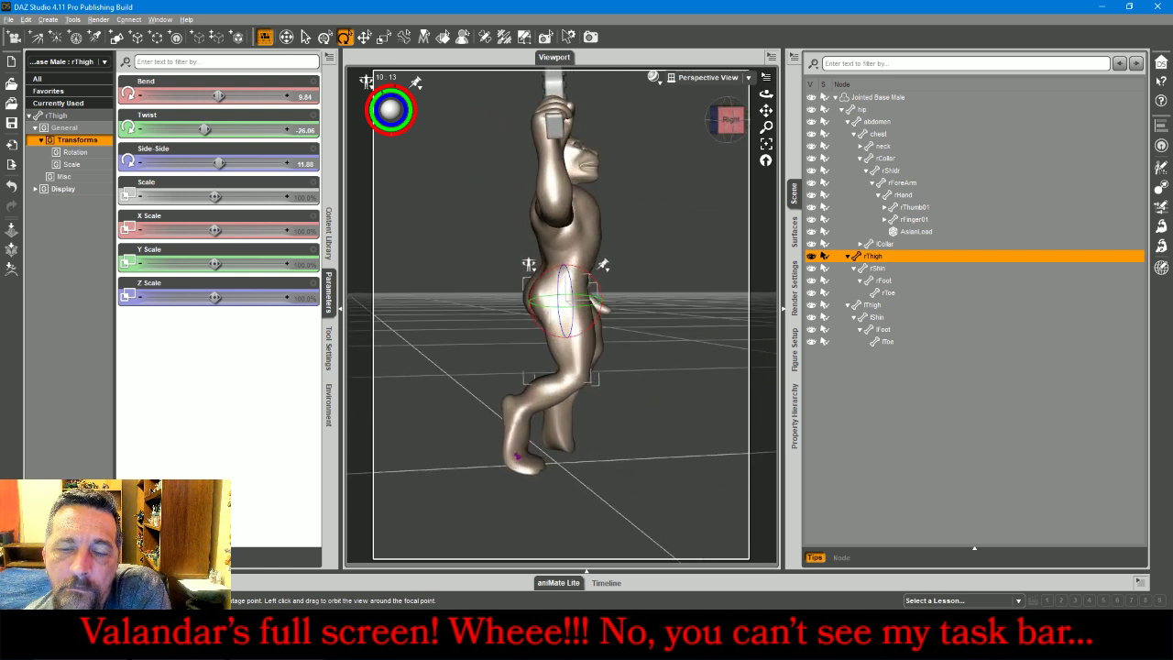
# Rotate the abdomen to a bend of about -4.30 and the chest to a side-side of about -13.56
pyautogui.click(577, 261)
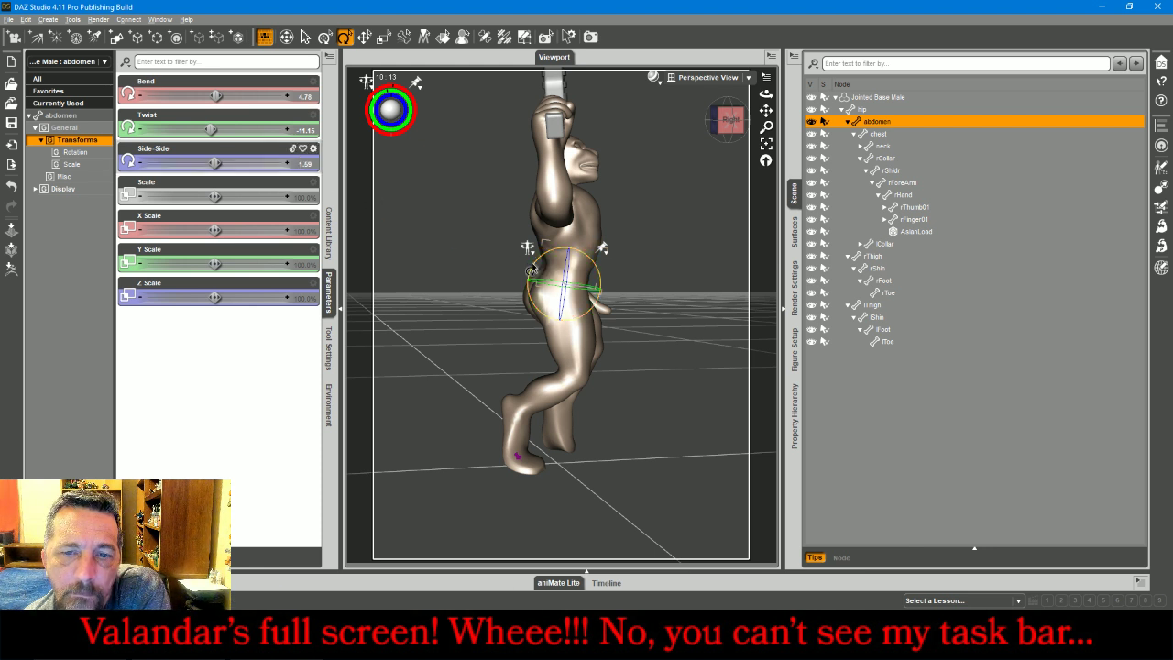
pyautogui.moveTo(532, 266); pyautogui.dragTo(528, 267)
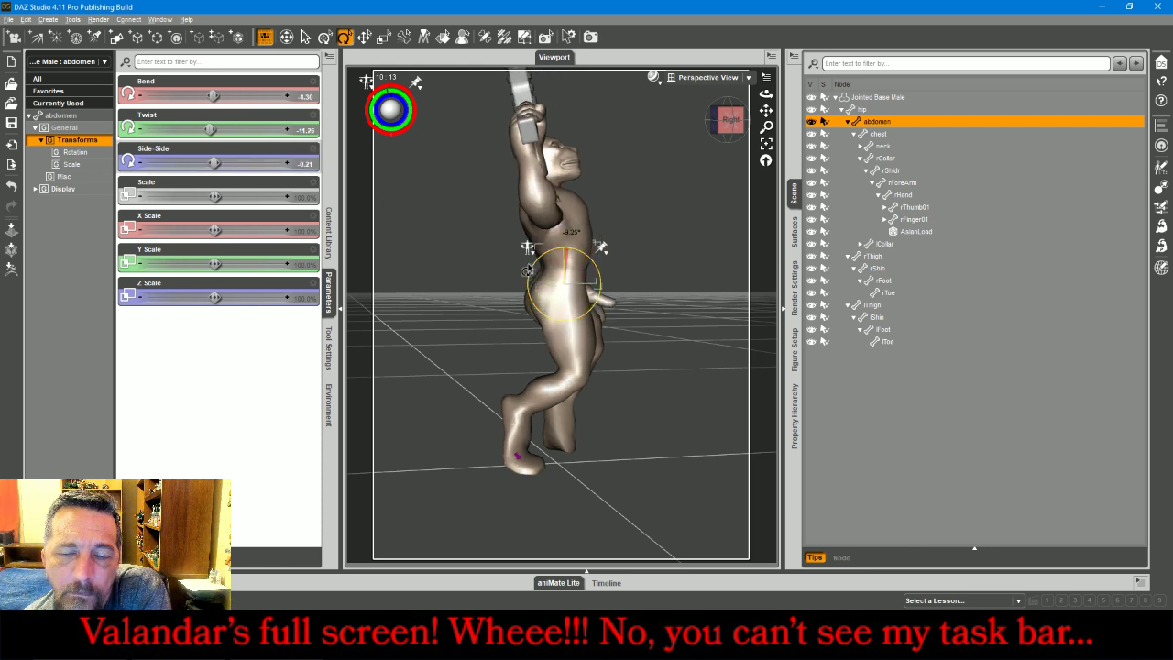
pyautogui.click(737, 119)
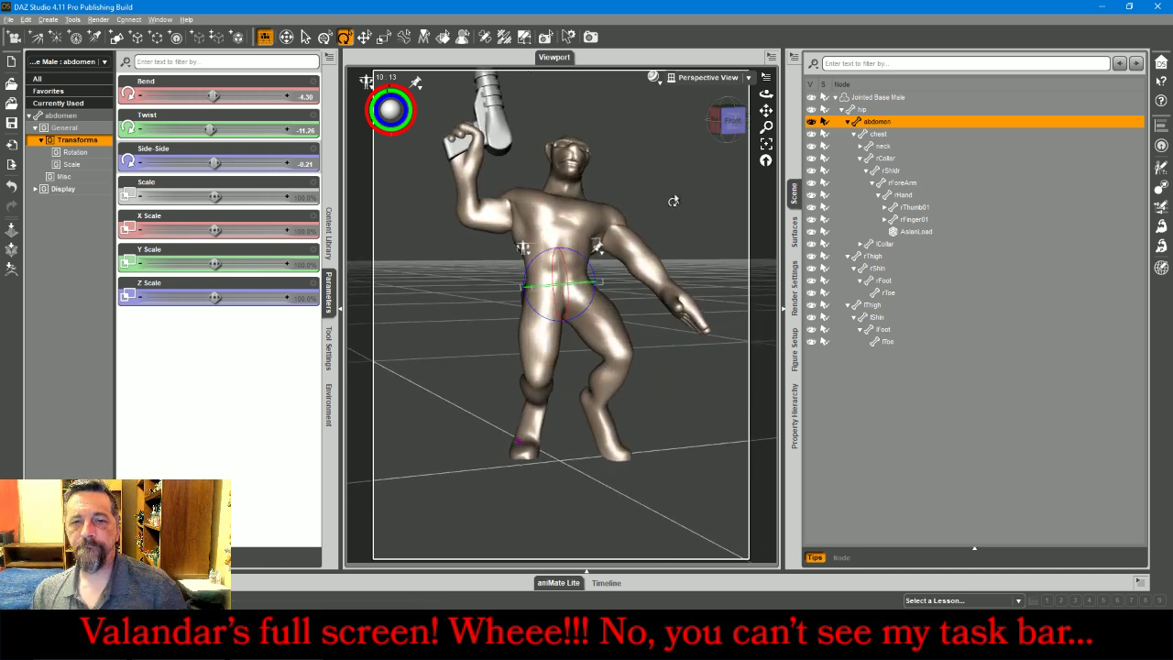
pyautogui.click(566, 228)
pyautogui.moveTo(562, 227); pyautogui.dragTo(579, 242)
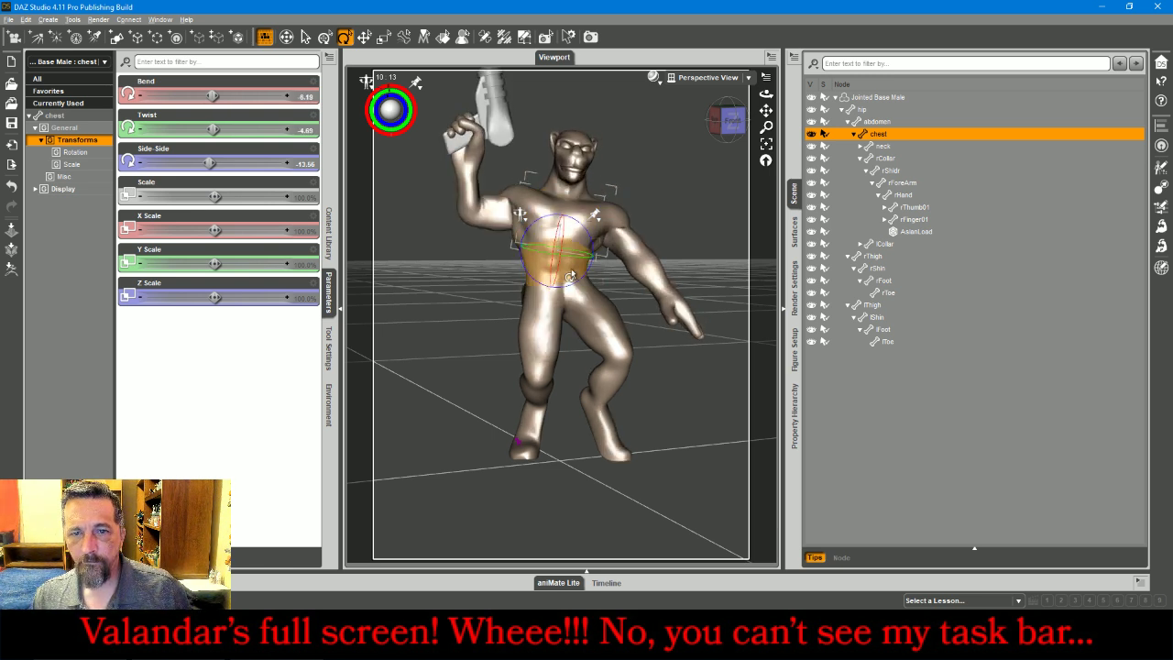
# Twist the abdomen and chest together to about 9.56
pyautogui.keyDown('ctrl'); pyautogui.click(567, 275); pyautogui.keyUp('ctrl')
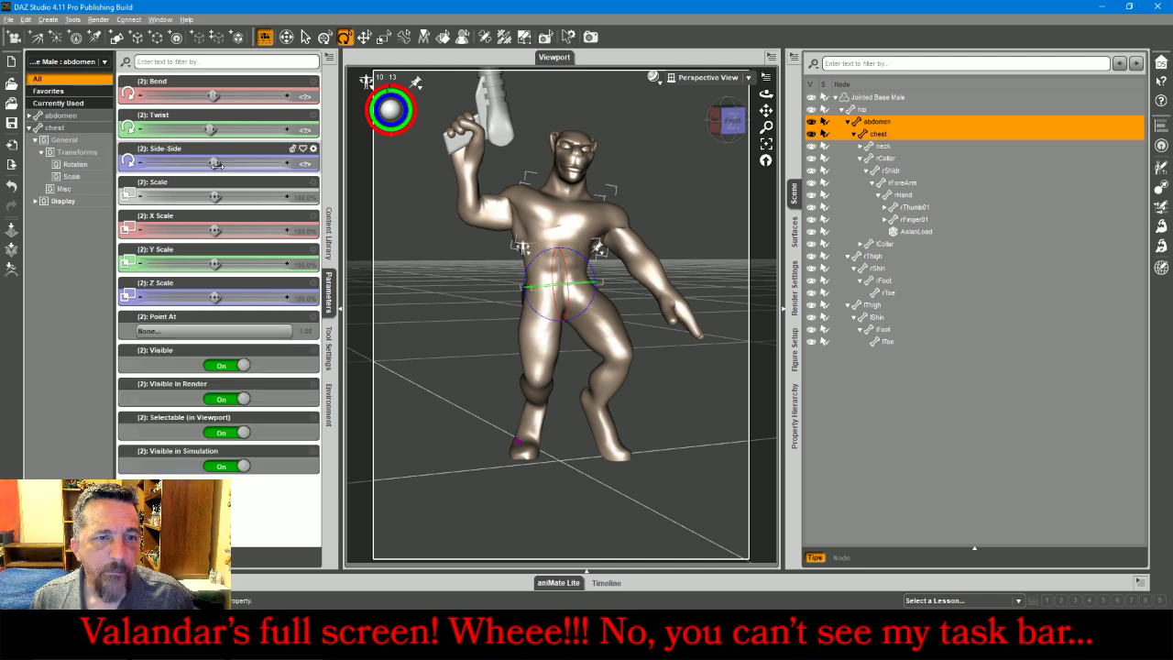
pyautogui.moveTo(213, 124); pyautogui.dragTo(218, 126)
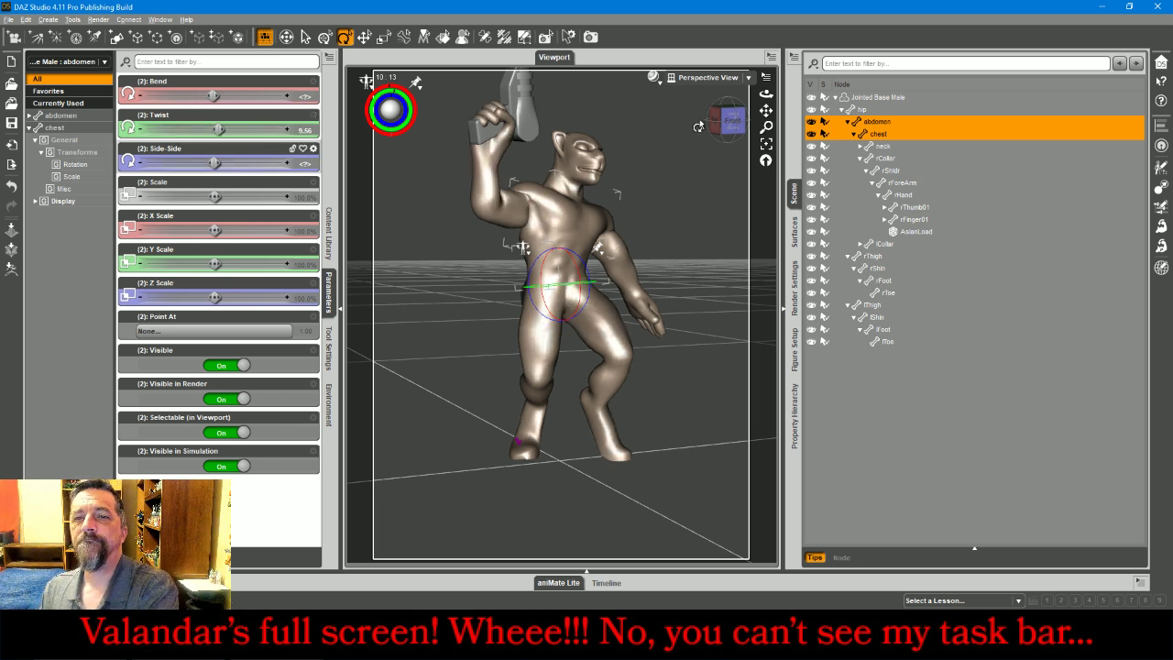
pyautogui.moveTo(731, 117); pyautogui.dragTo(727, 119)
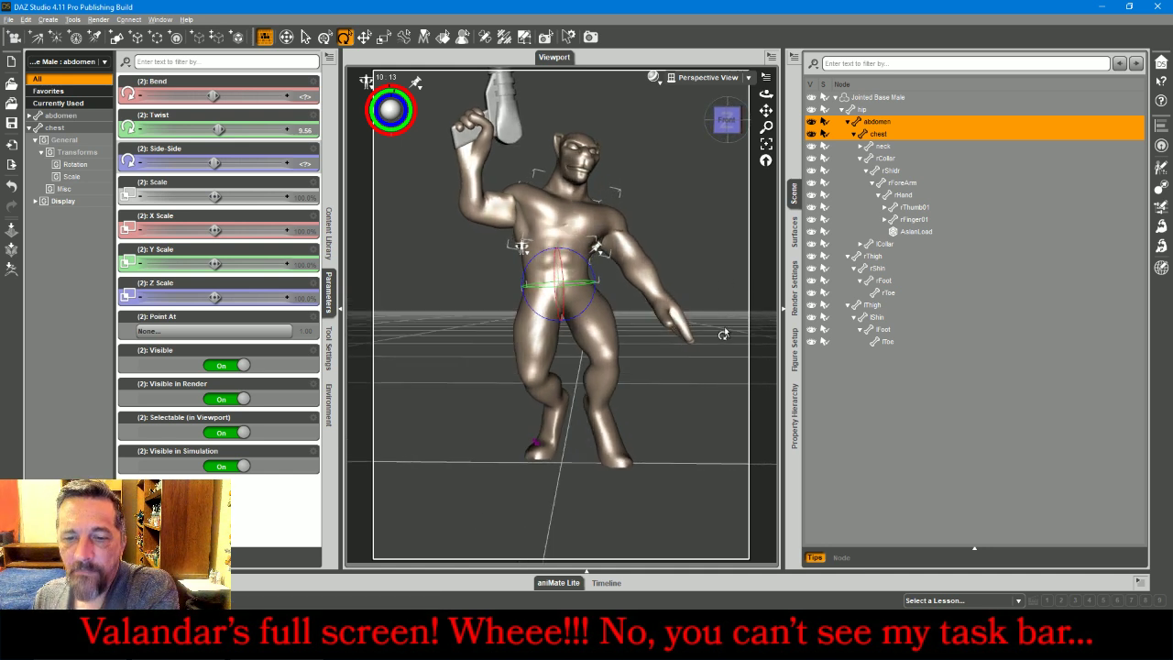
# Pin both the translation and the rotation of the figure's left toe
pyautogui.click(622, 467)
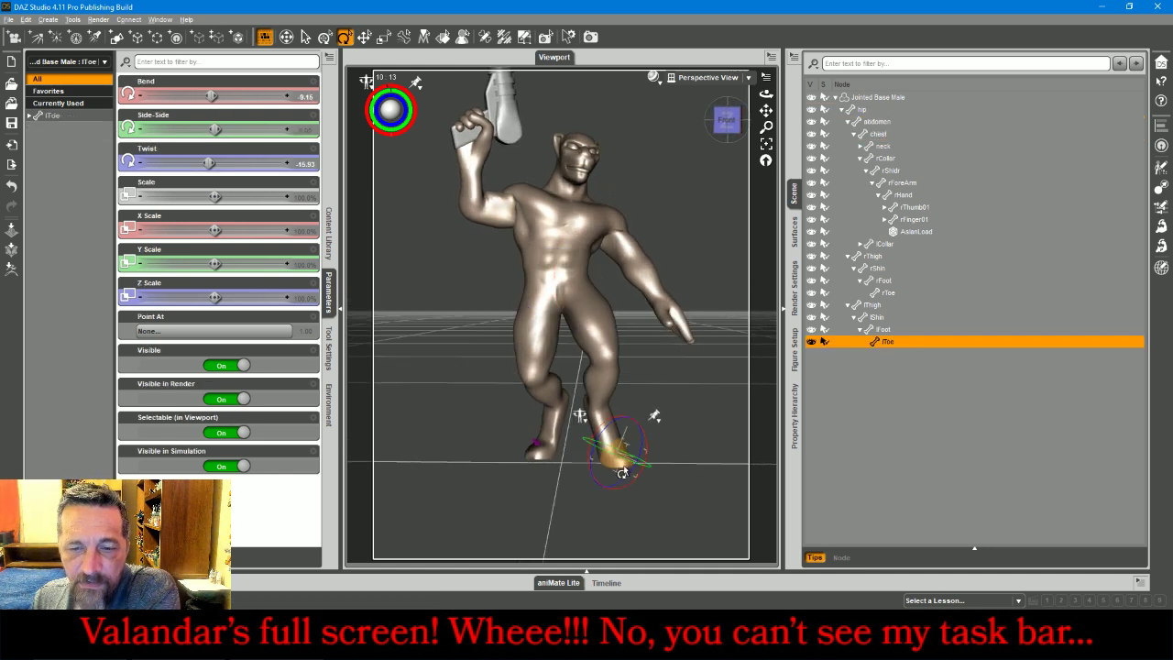
pyautogui.click(417, 83)
pyautogui.click(424, 88)
pyautogui.click(413, 82)
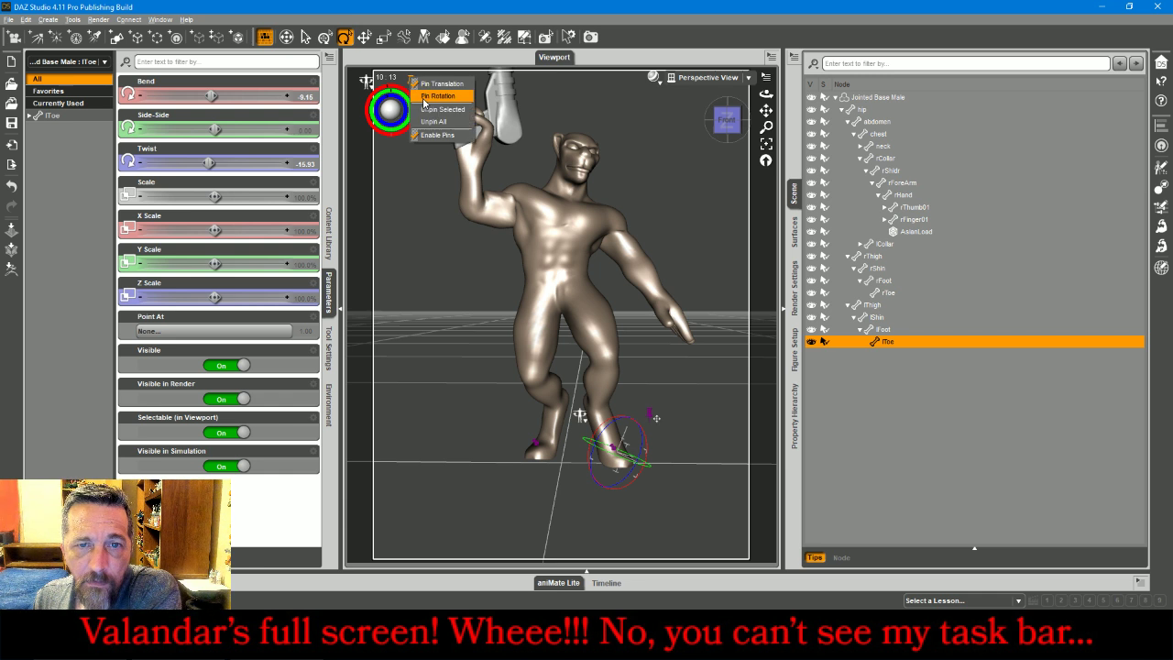
pyautogui.click(424, 97)
# Shift the hip sideways with the Translate tool to about X 2.93, Y 0.45 and Z 0.073
pyautogui.click(556, 291)
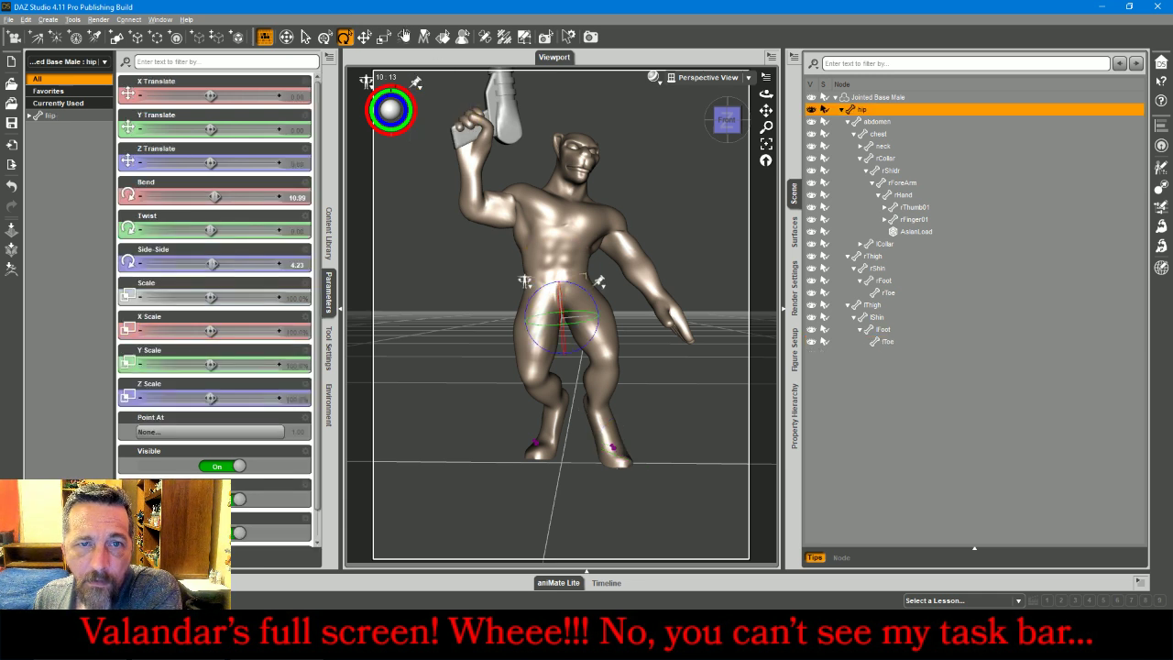
pyautogui.click(366, 36)
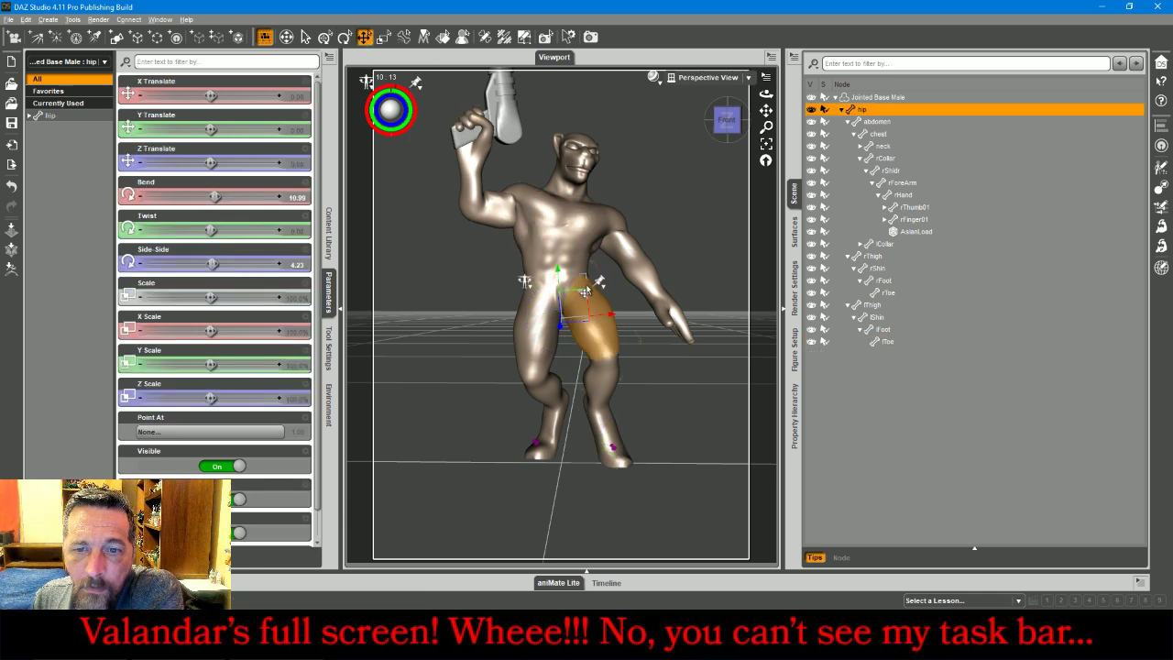
pyautogui.moveTo(584, 298); pyautogui.dragTo(613, 293)
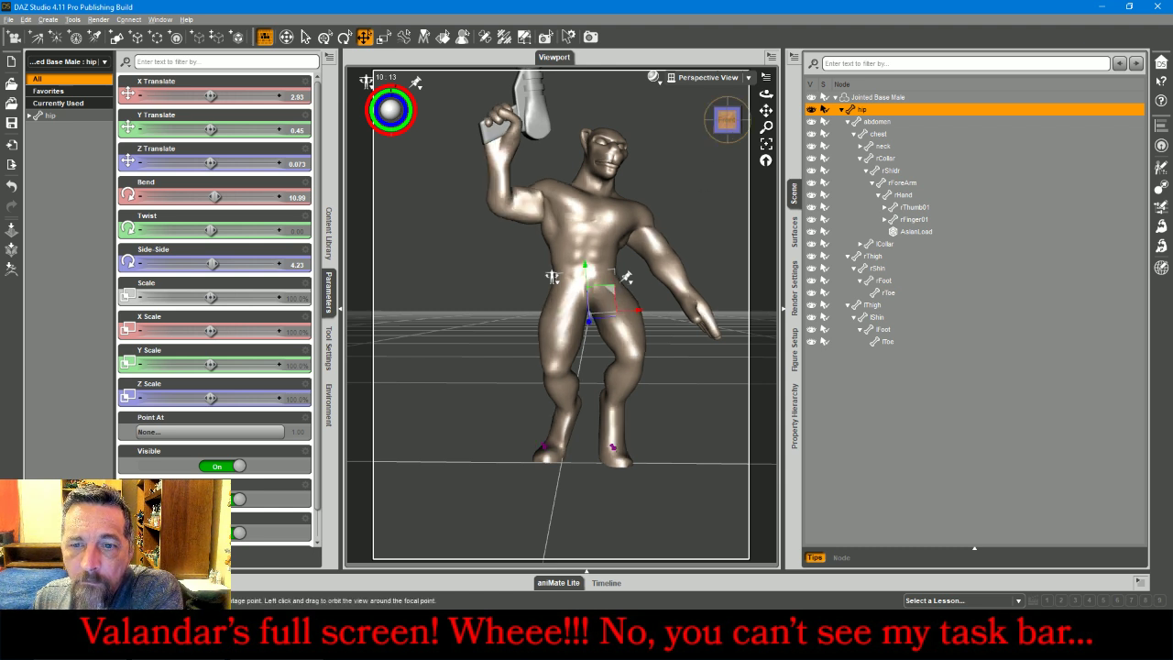
# Bend the chest back to about -17.52 and the head to about 11.15
pyautogui.moveTo(727, 125)
pyautogui.mouseDown()
pyautogui.moveTo(790, 112)
pyautogui.moveTo(724, 140)
pyautogui.mouseUp()
pyautogui.click(602, 221)
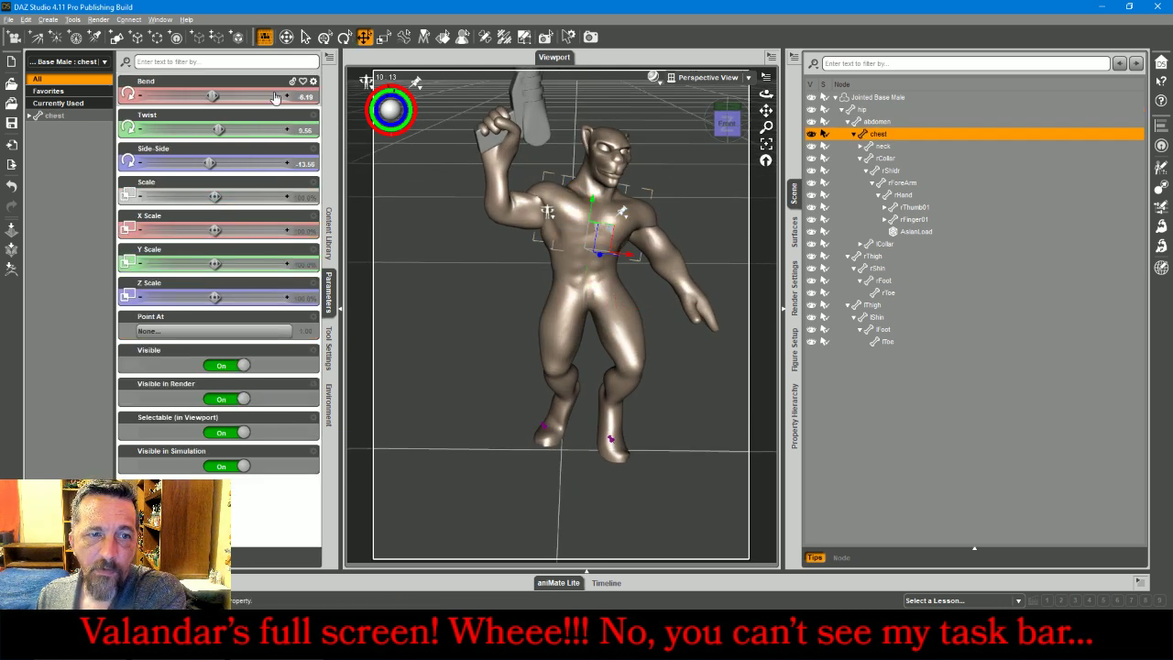
pyautogui.moveTo(213, 96); pyautogui.dragTo(208, 95)
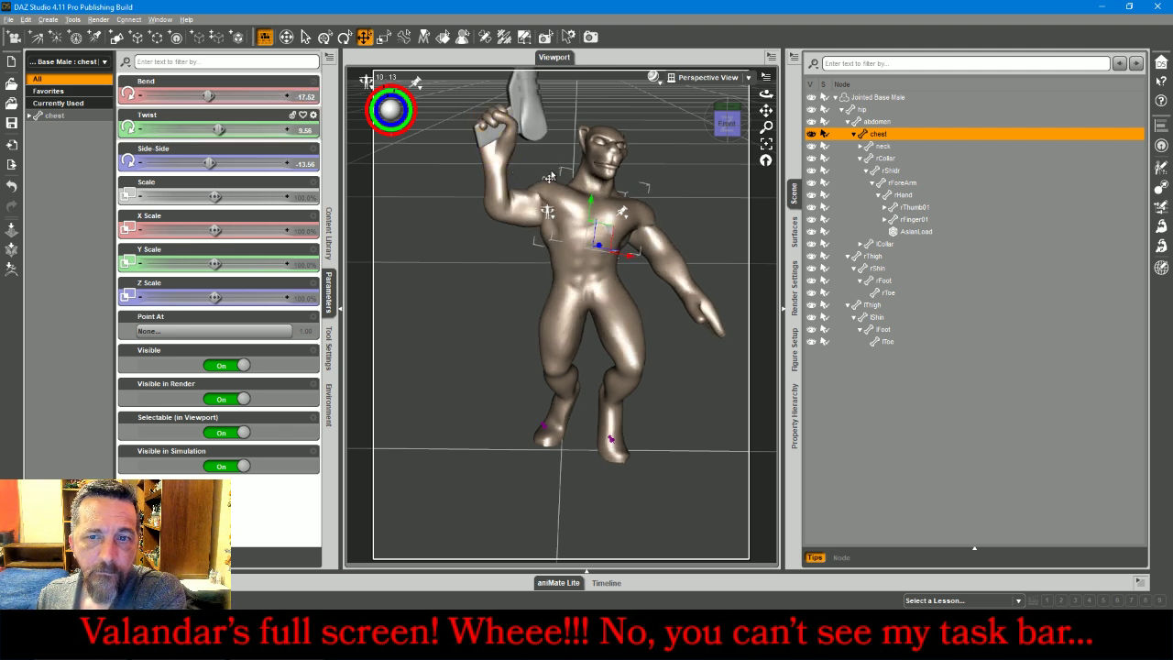
pyautogui.click(604, 140)
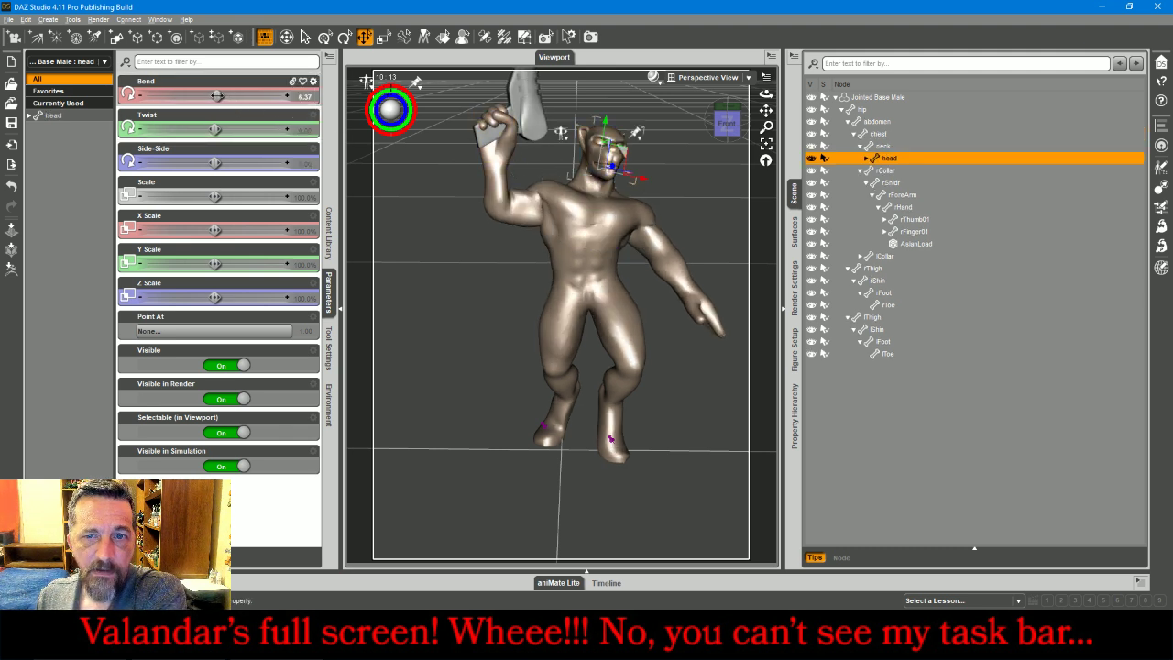
pyautogui.moveTo(216, 95); pyautogui.dragTo(219, 95)
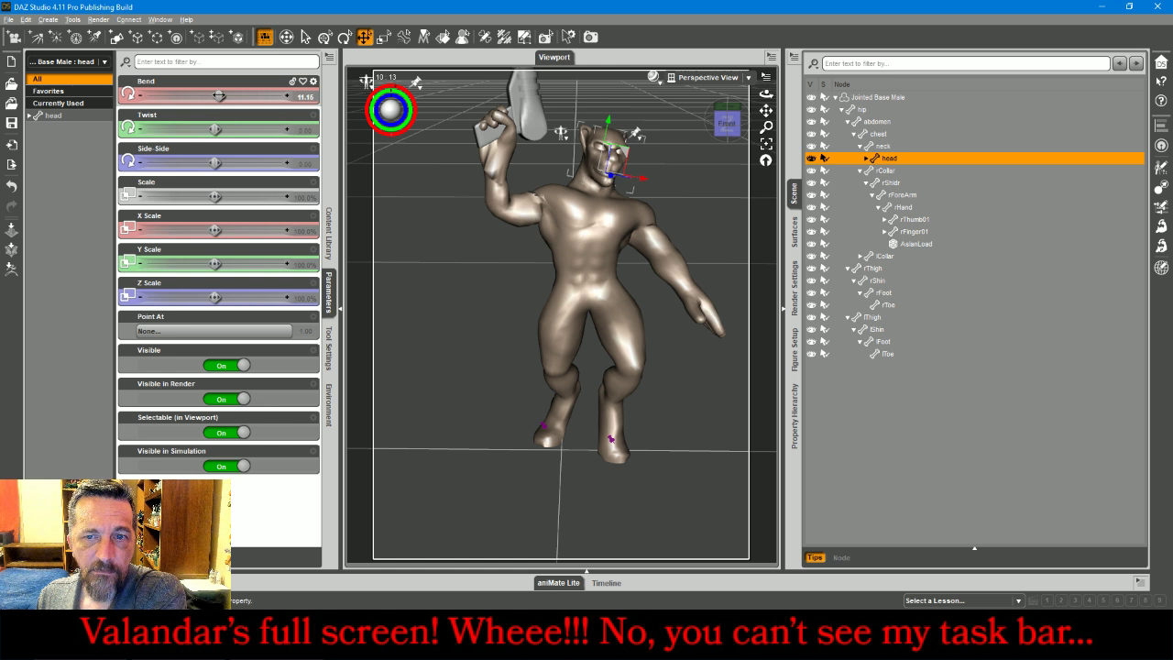
# Turn the neck to a twist of about 23.9 and a side-side of about 14.34
pyautogui.click(587, 192)
pyautogui.moveTo(215, 163); pyautogui.dragTo(224, 130)
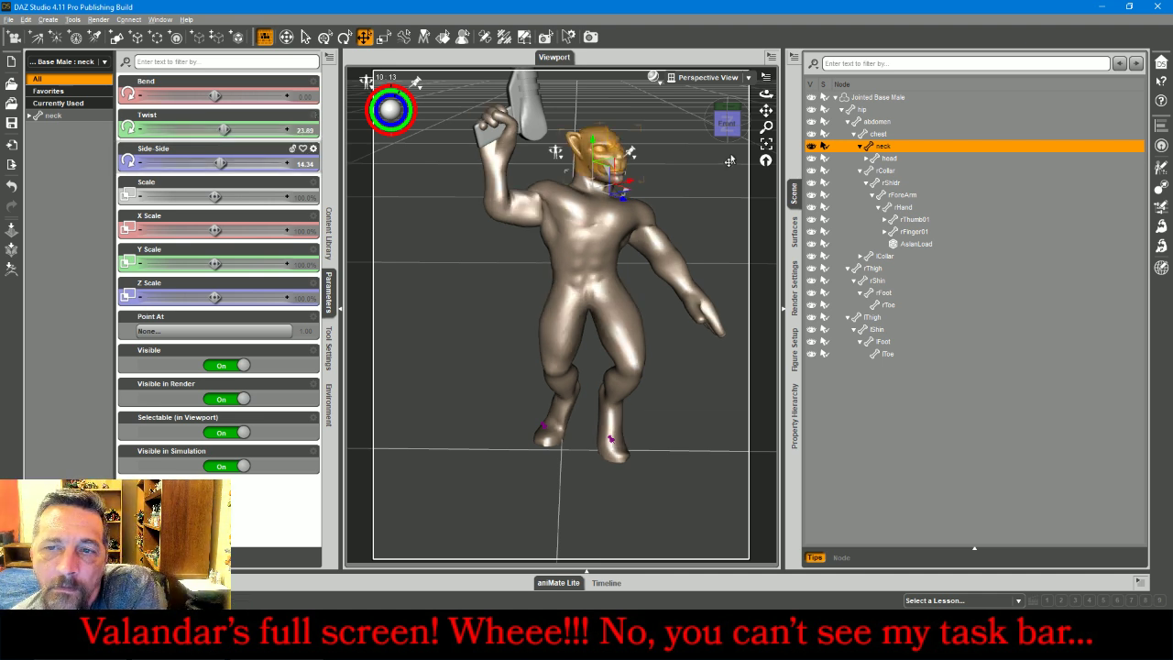
pyautogui.moveTo(727, 123); pyautogui.dragTo(651, 118)
pyautogui.moveTo(606, 156); pyautogui.dragTo(545, 158)
pyautogui.moveTo(732, 120); pyautogui.dragTo(730, 125)
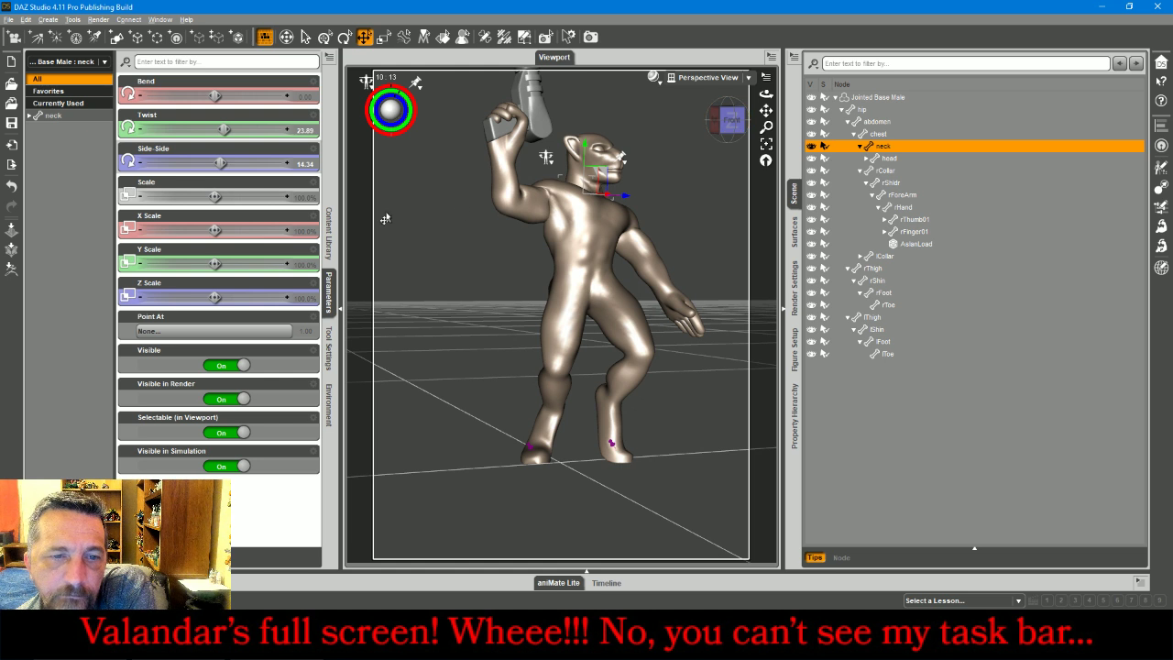
# Apply the !LeftFist preset from the !Poses folder of !MiniatureBaseGeo to the figure
pyautogui.click(329, 241)
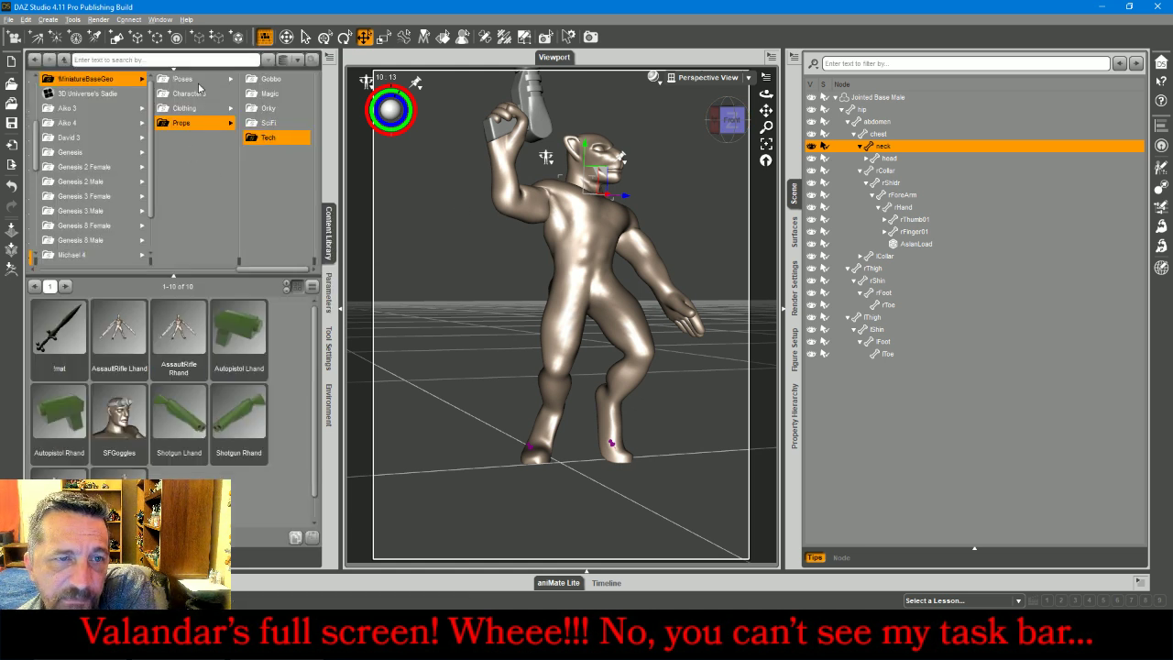
pyautogui.click(196, 80)
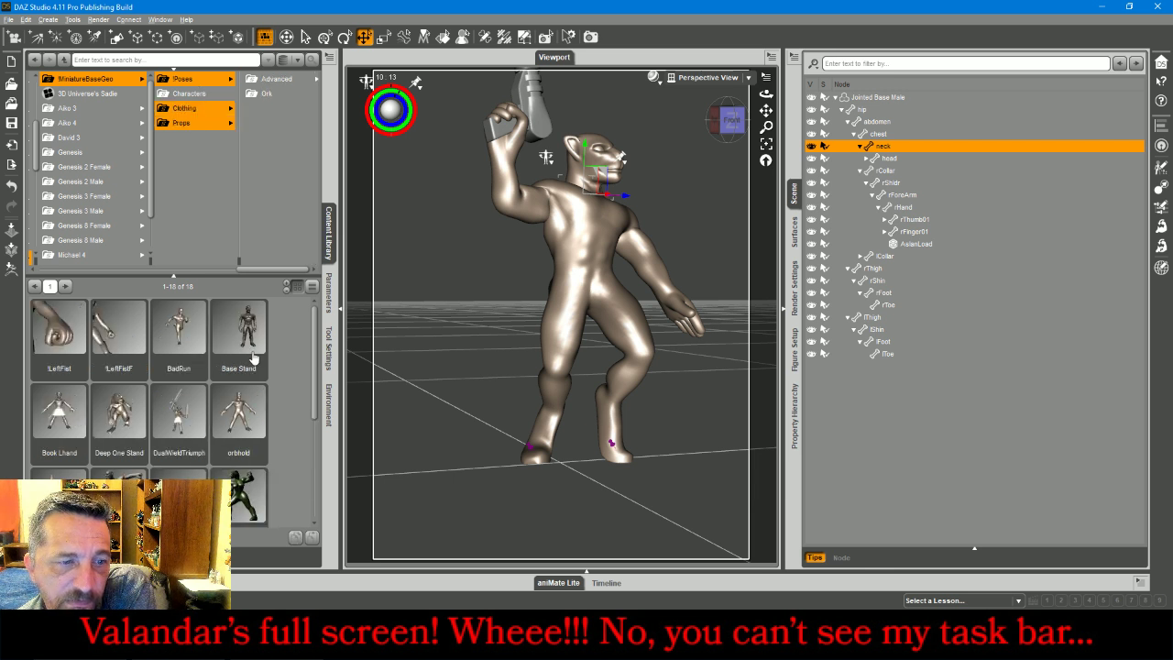
pyautogui.doubleClick(44, 331)
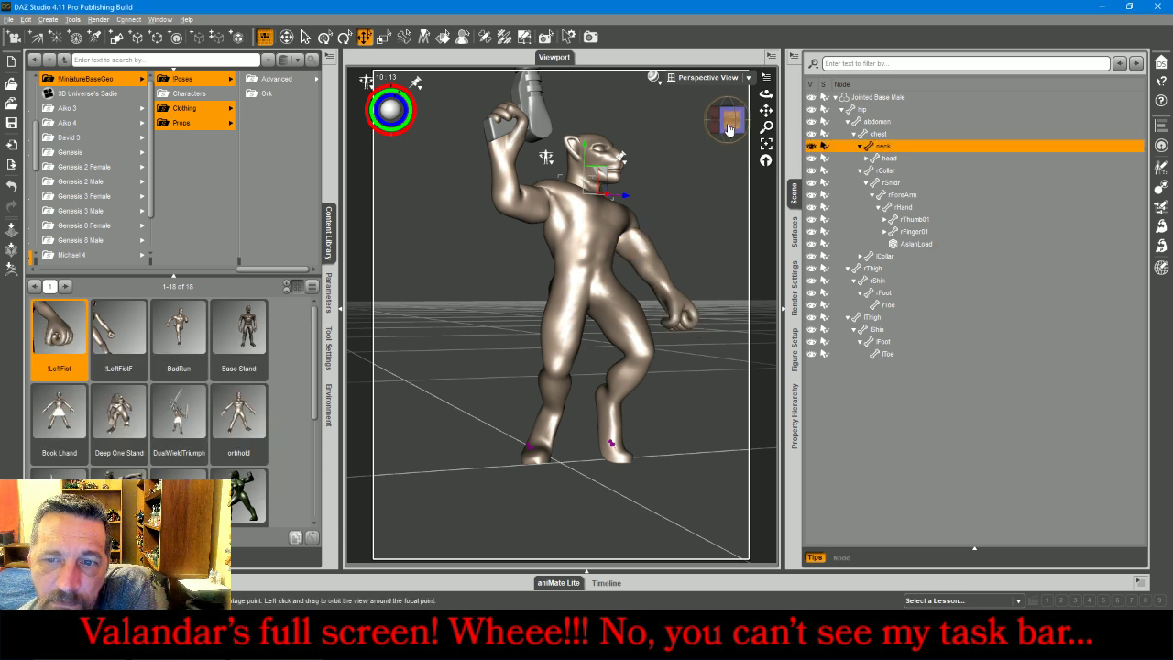
# Scale the left hand together with all its thumb and finger bones to about 92.4%
pyautogui.moveTo(730, 123); pyautogui.dragTo(683, 143)
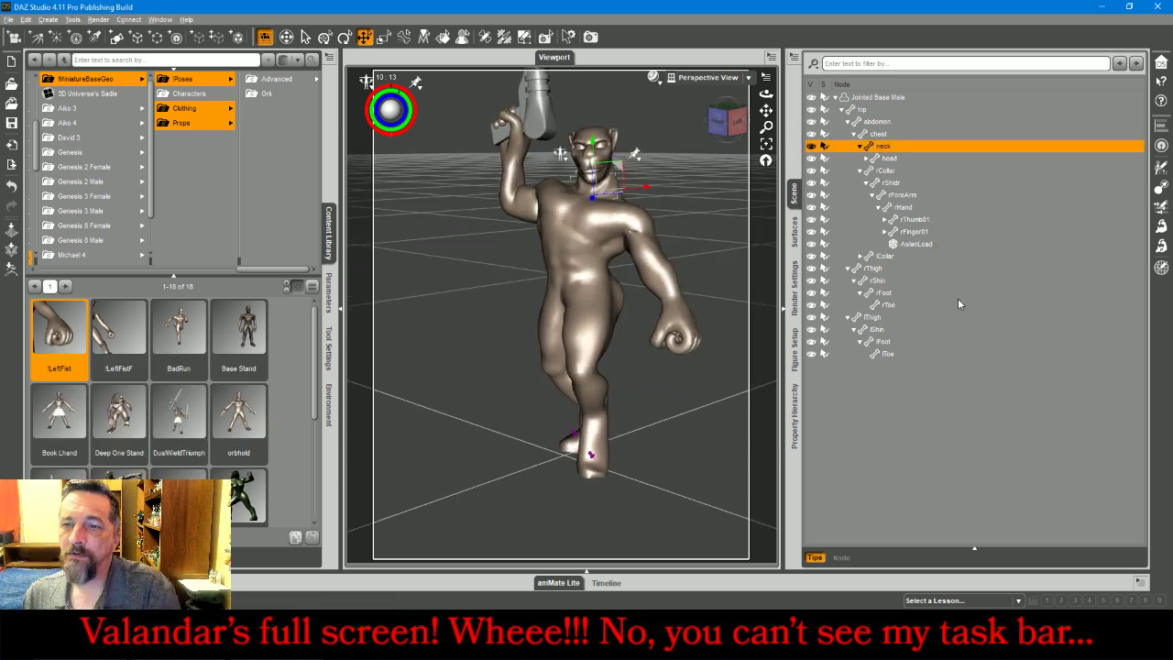
pyautogui.click(669, 353)
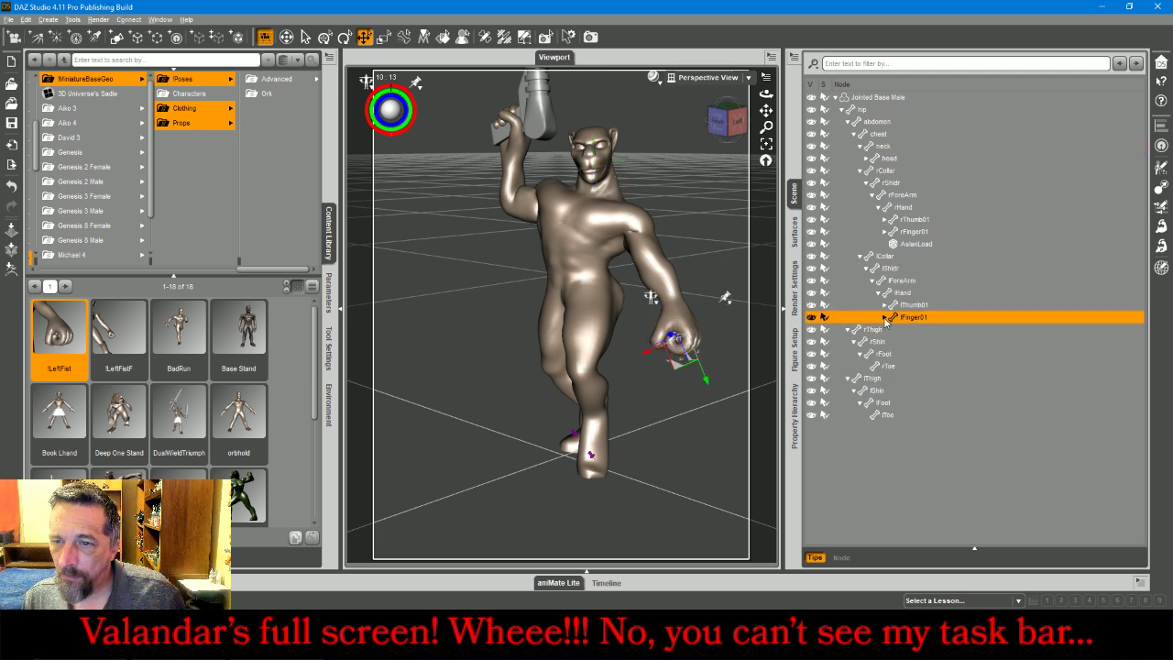
pyautogui.click(885, 317)
pyautogui.click(884, 305)
pyautogui.click(917, 342)
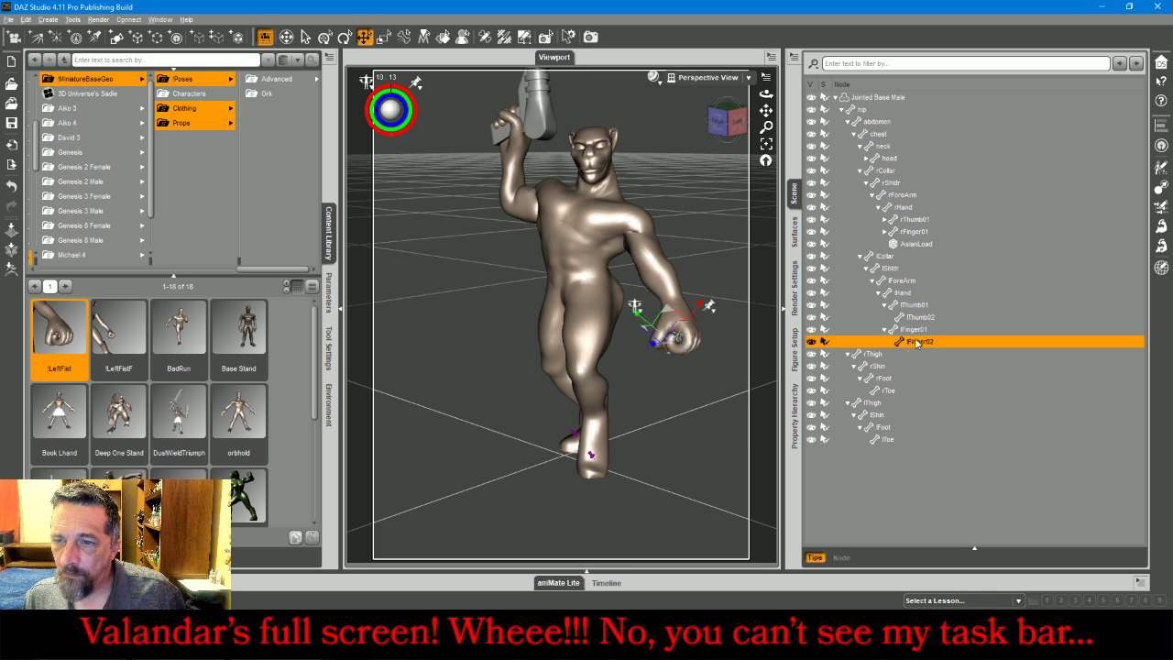
pyautogui.keyDown('shift'); pyautogui.click(910, 294); pyautogui.keyUp('shift')
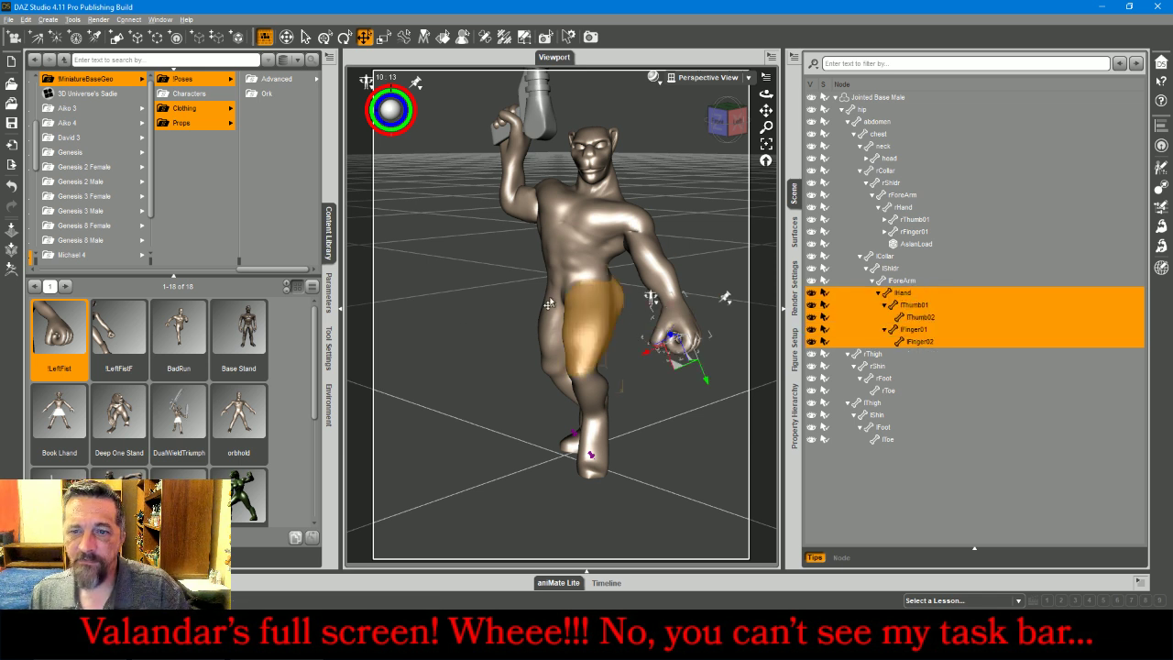
pyautogui.click(328, 291)
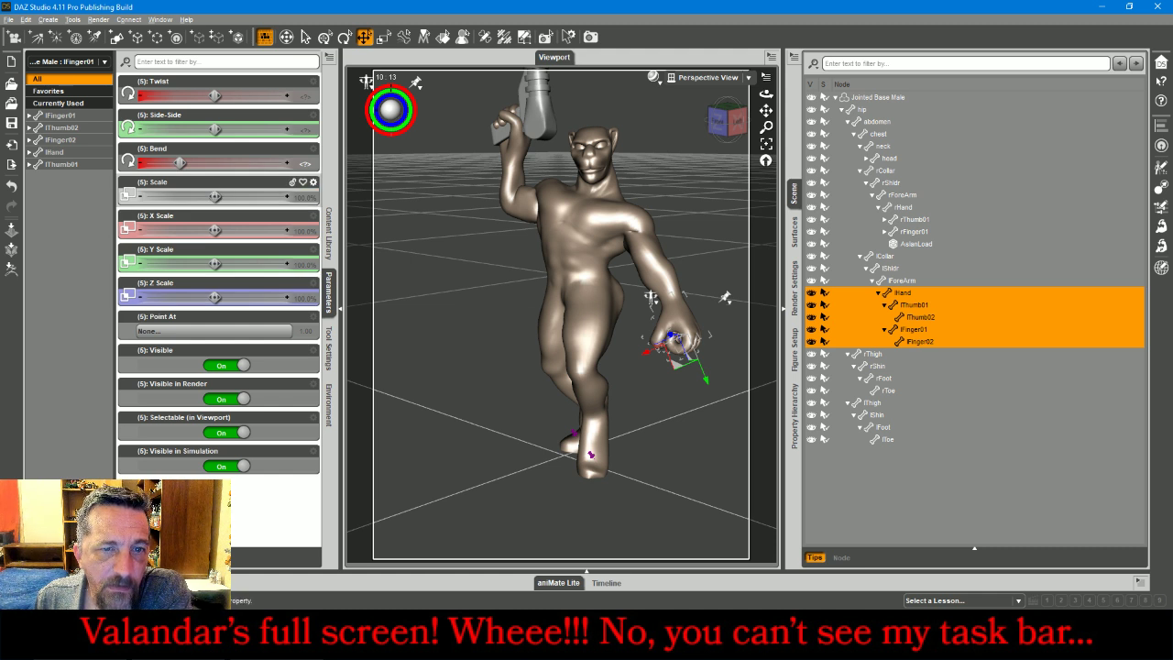
pyautogui.moveTo(215, 197); pyautogui.dragTo(199, 197)
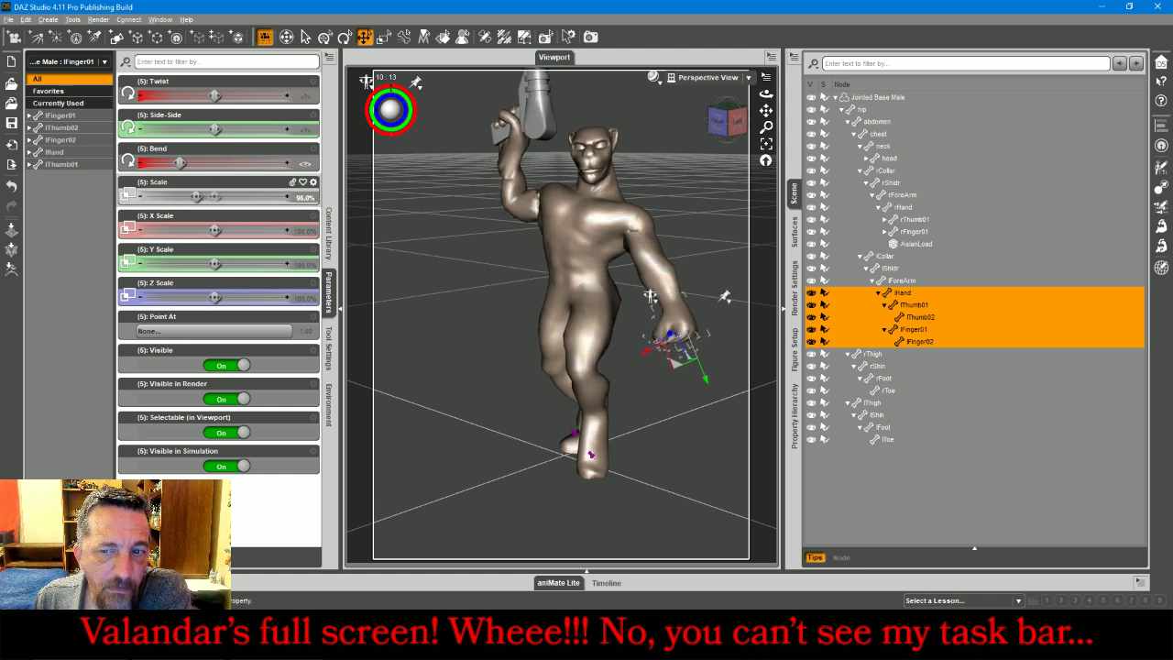
pyautogui.moveTo(649, 295); pyautogui.dragTo(650, 295)
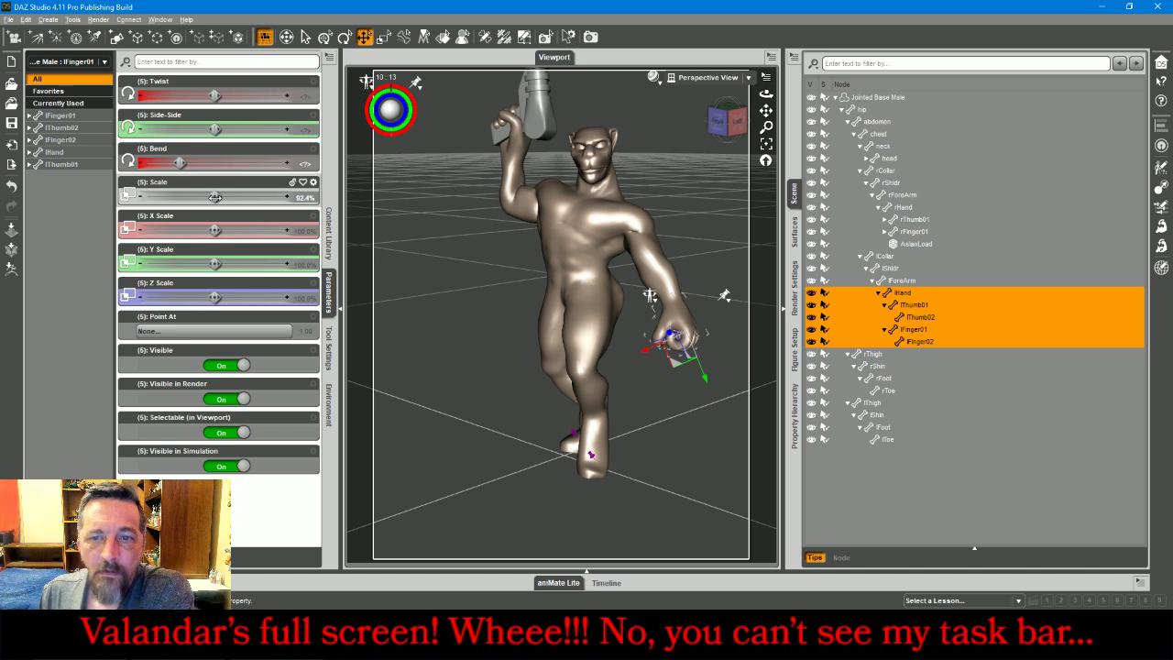
# Twist the left shoulder to about 33.5 and bend the left forearm to about -96
pyautogui.click(635, 233)
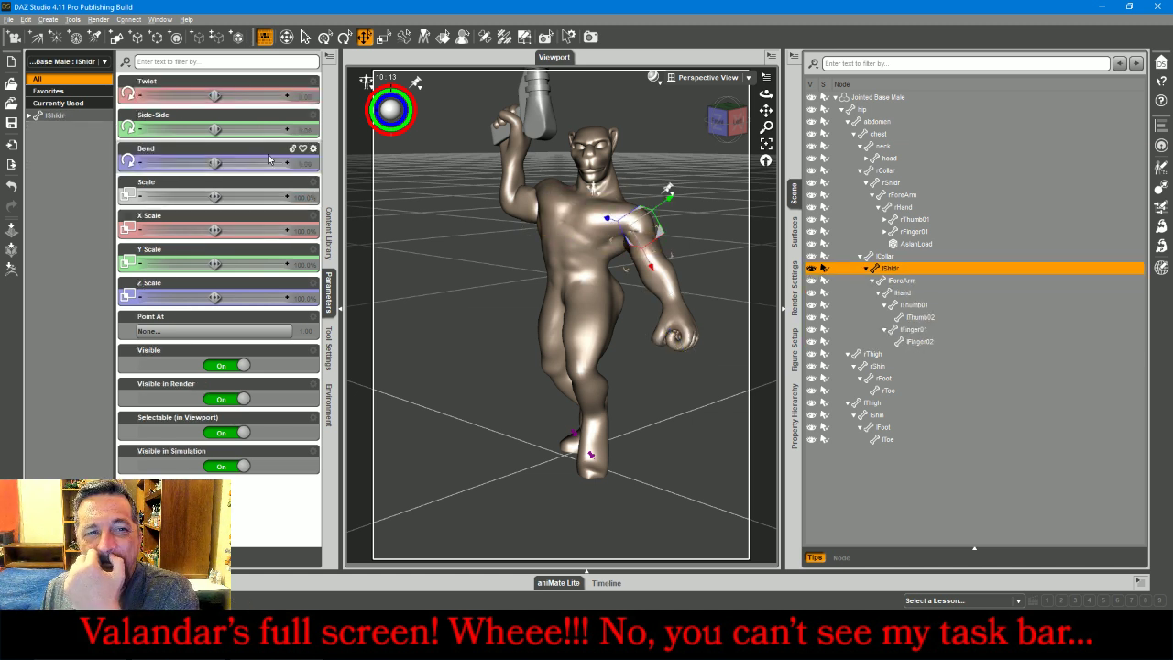
pyautogui.moveTo(214, 95); pyautogui.dragTo(227, 96)
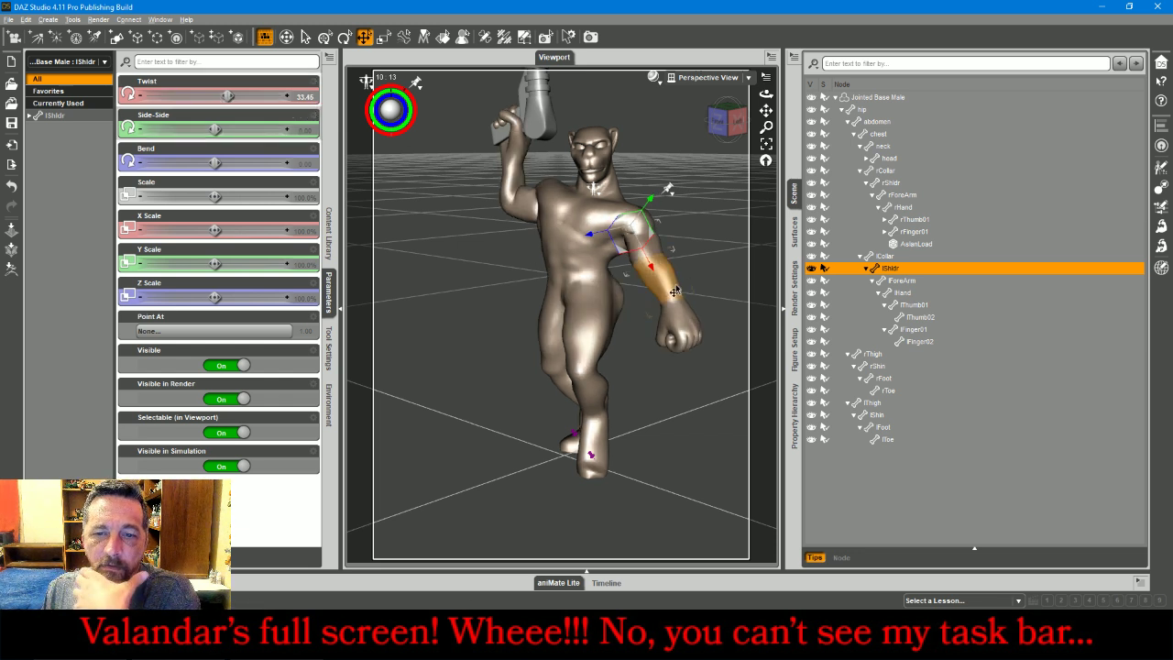
pyautogui.click(650, 275)
pyautogui.moveTo(215, 130); pyautogui.dragTo(178, 136)
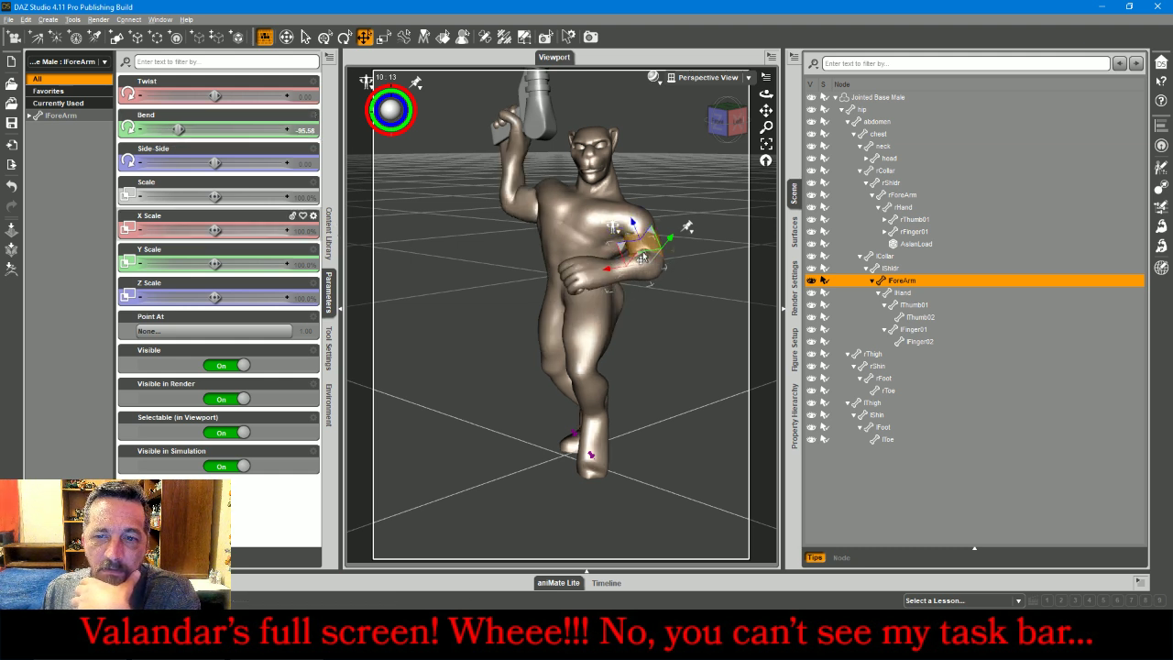
# Rotate the left shoulder with the Rotate tool to twist about 79.21, side-side about 5.87 and bend about 21.07
pyautogui.click(648, 247)
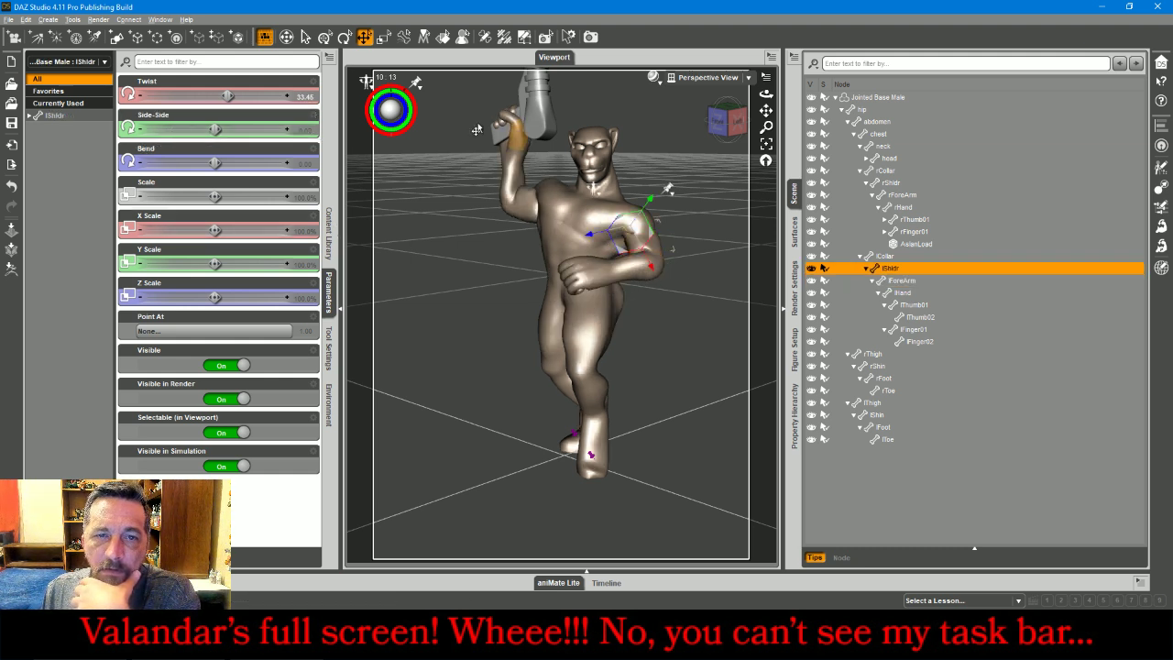
pyautogui.click(344, 38)
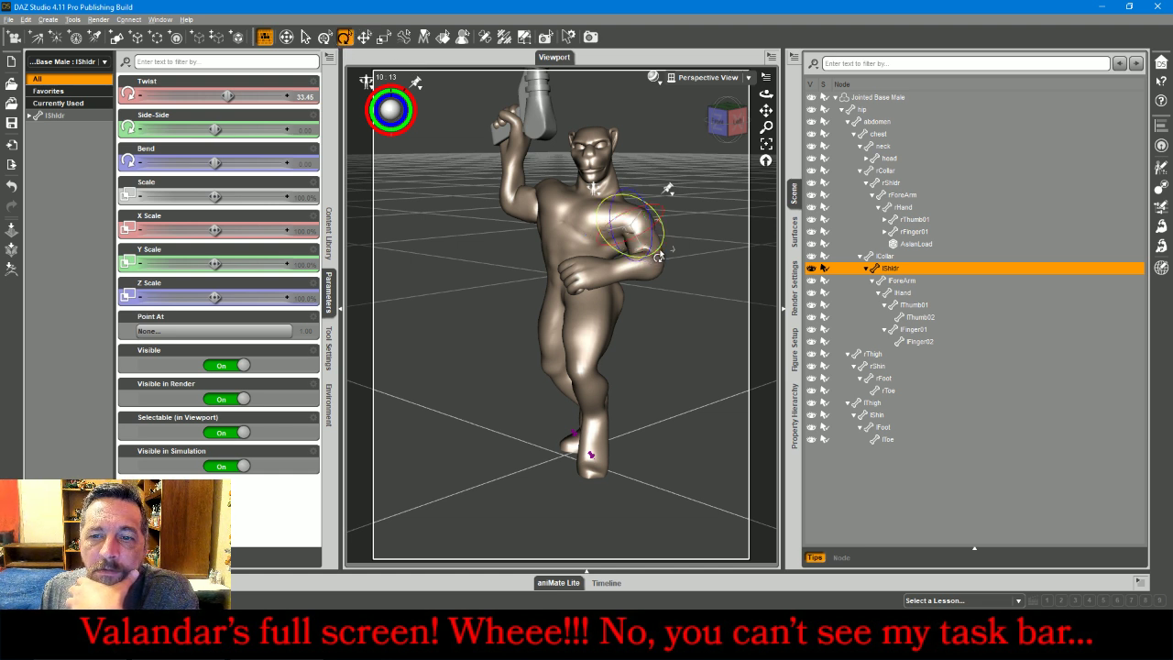
pyautogui.moveTo(658, 257); pyautogui.dragTo(619, 220)
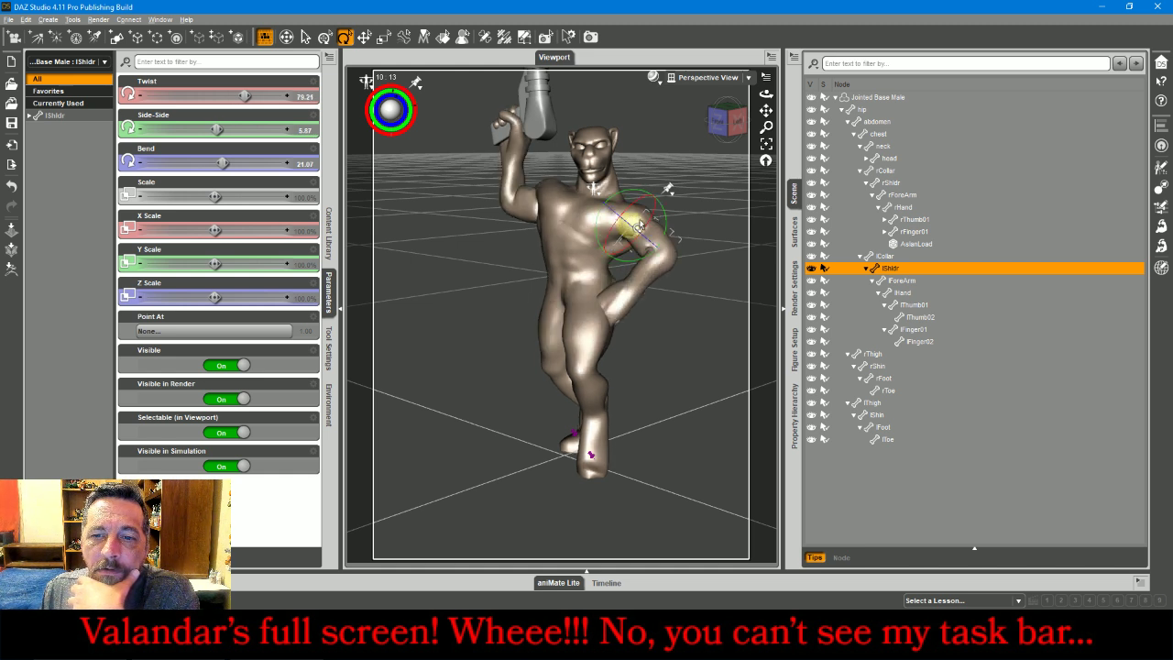
# Rotate the left collar with the Rotate tool to twist about 14, side-side about -1.8 and bend about 7.4
pyautogui.click(616, 202)
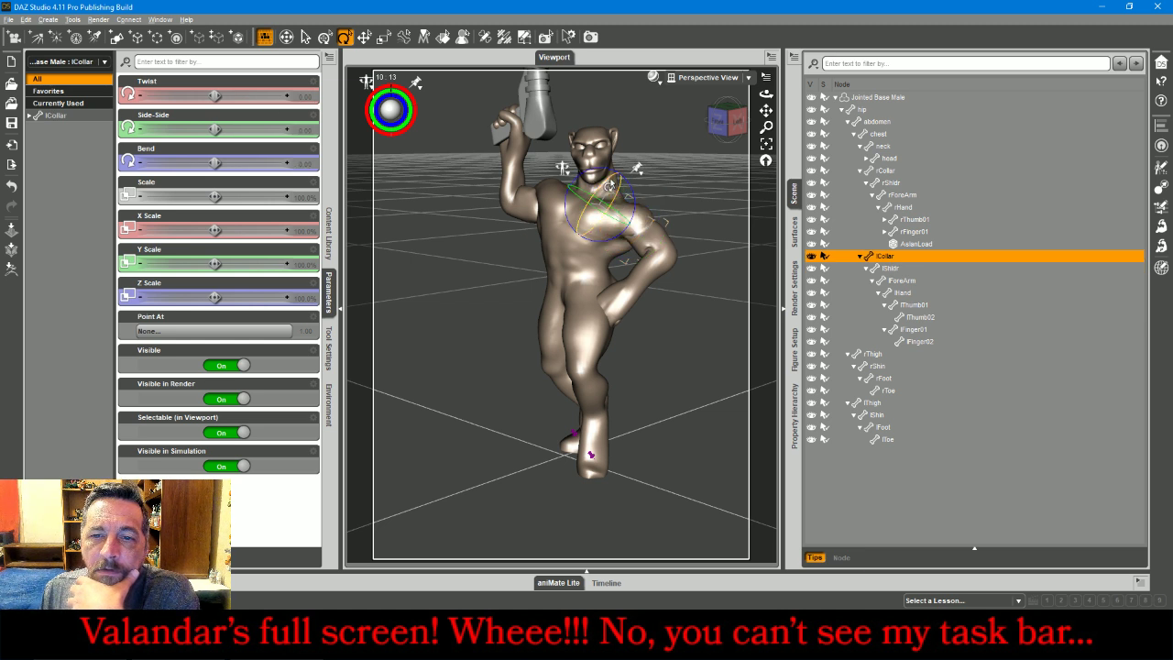
pyautogui.moveTo(609, 186); pyautogui.dragTo(609, 193)
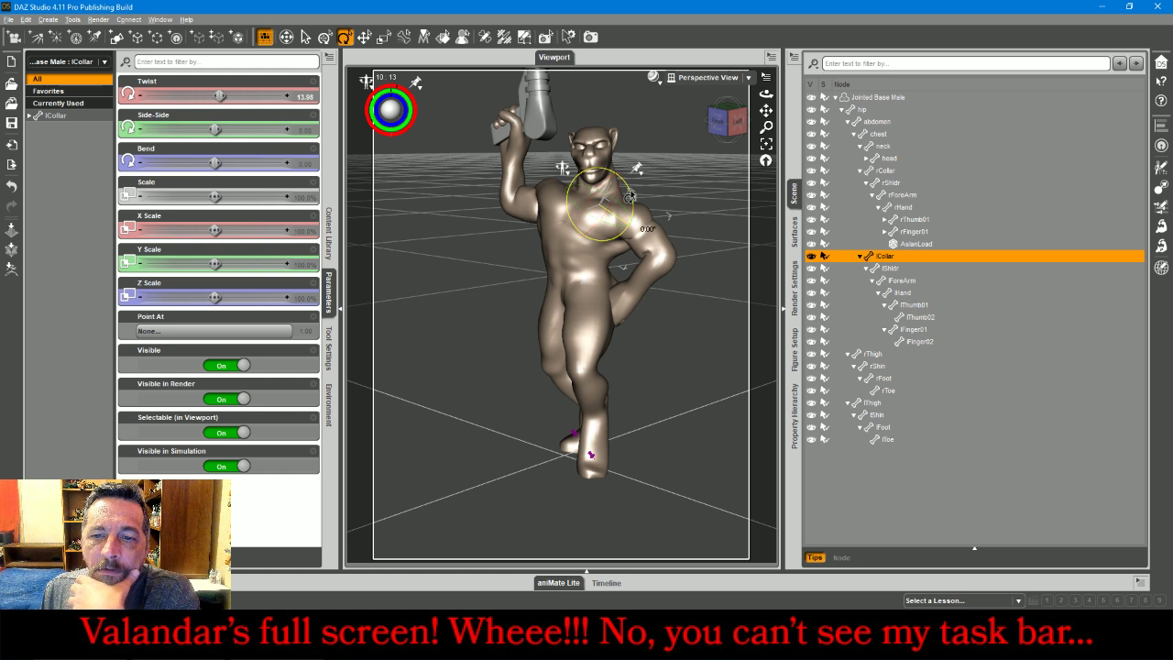
pyautogui.moveTo(630, 195)
pyautogui.mouseDown()
pyautogui.moveTo(614, 204)
pyautogui.moveTo(630, 200)
pyautogui.mouseUp()
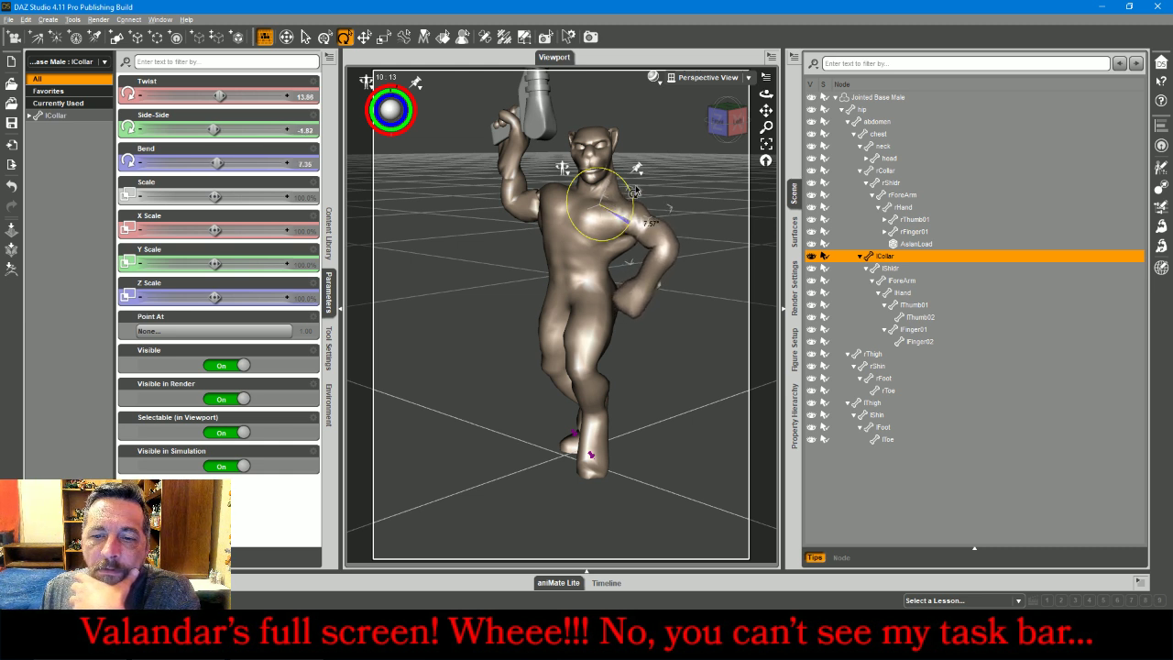
# Turn the left hand side-side to about -41.44 and rotate the left shoulder to twist about 80.74, side-side about 8.88, bend about 33.62
pyautogui.click(632, 314)
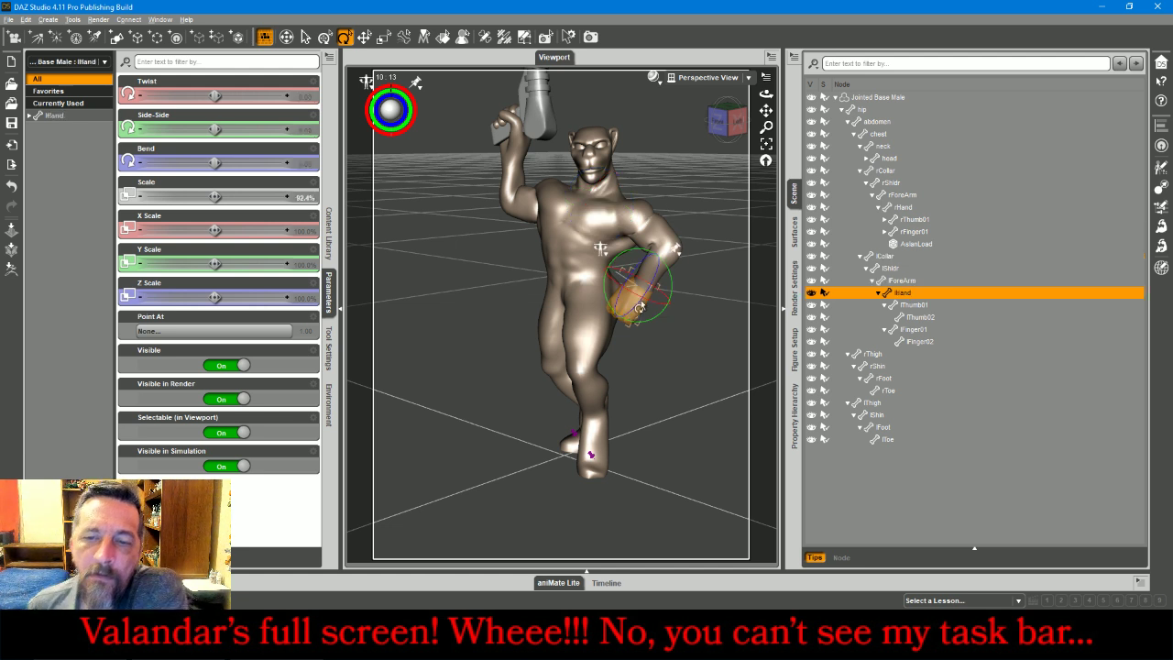
pyautogui.moveTo(640, 308); pyautogui.dragTo(680, 290)
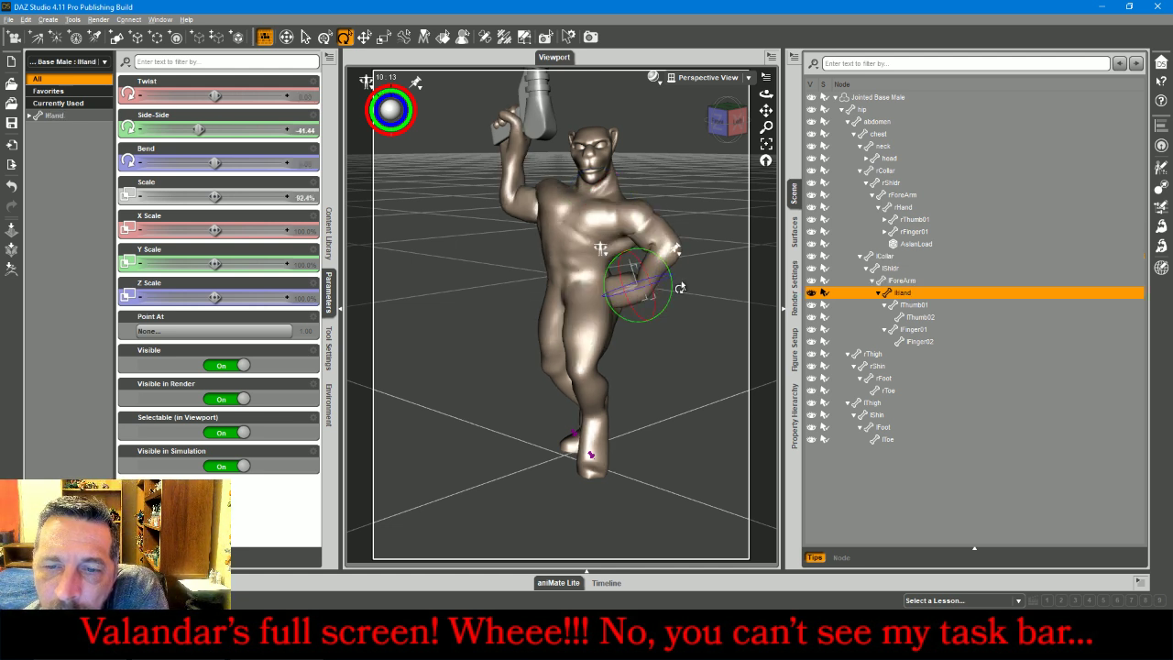
pyautogui.moveTo(727, 121); pyautogui.dragTo(735, 119)
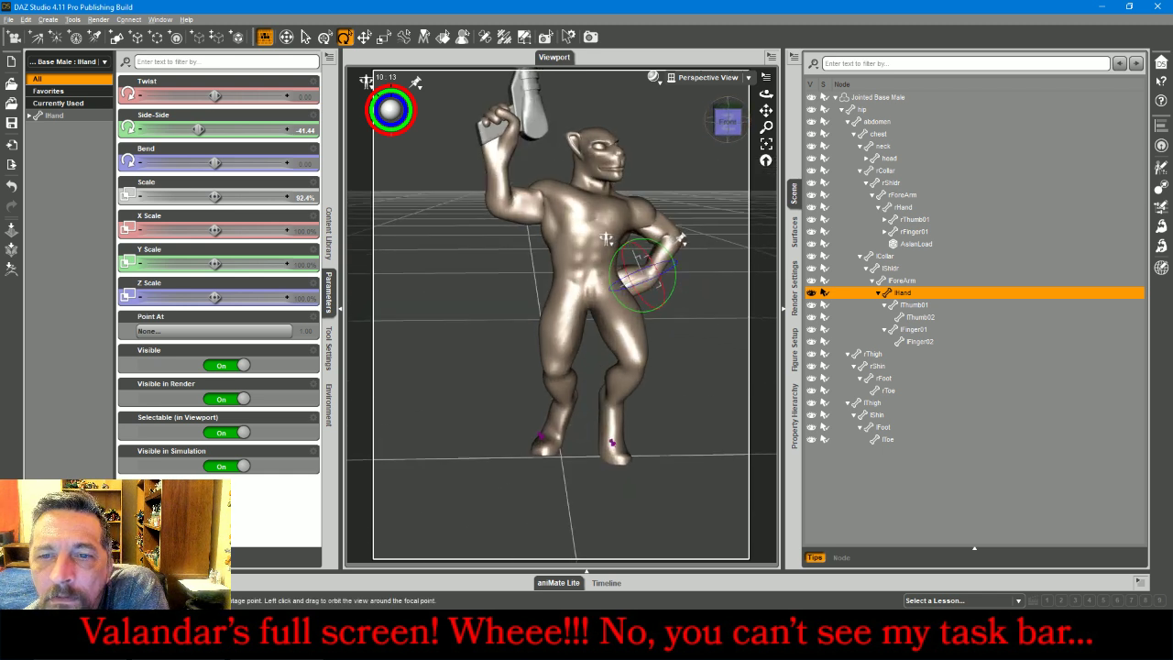
pyautogui.click(661, 225)
pyautogui.moveTo(663, 214); pyautogui.dragTo(664, 210)
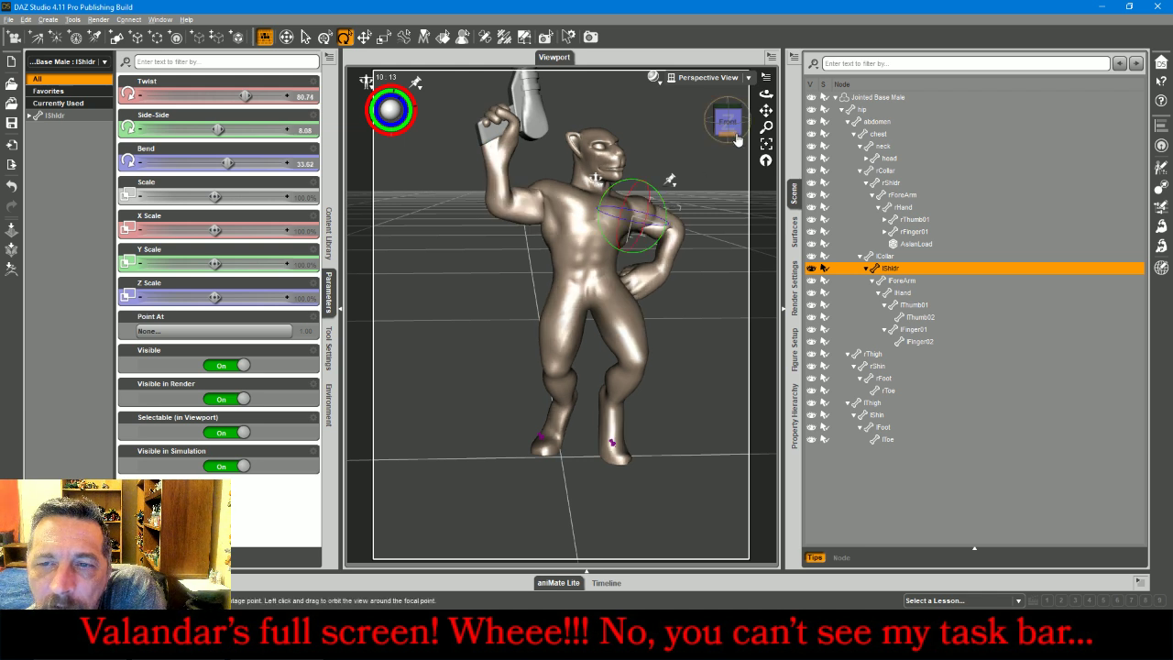
# From the figure's left side, rotate the left collar's twist to about 1.71, then deselect it
pyautogui.moveTo(731, 123); pyautogui.dragTo(629, 126)
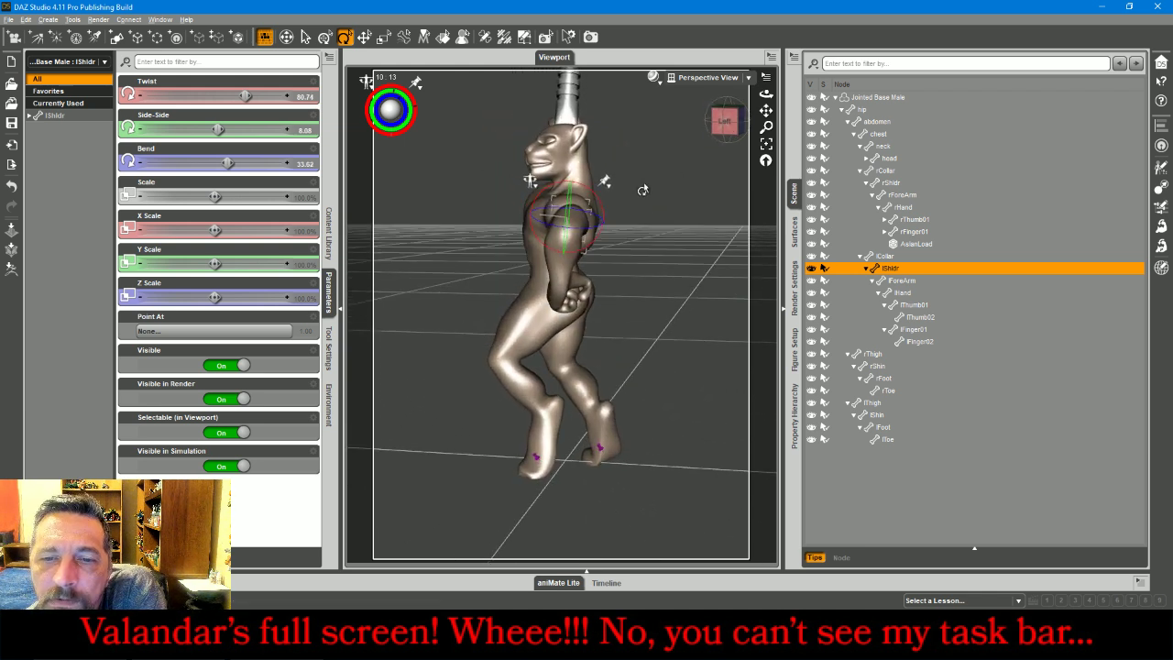
pyautogui.click(585, 186)
pyautogui.moveTo(585, 186); pyautogui.dragTo(591, 185)
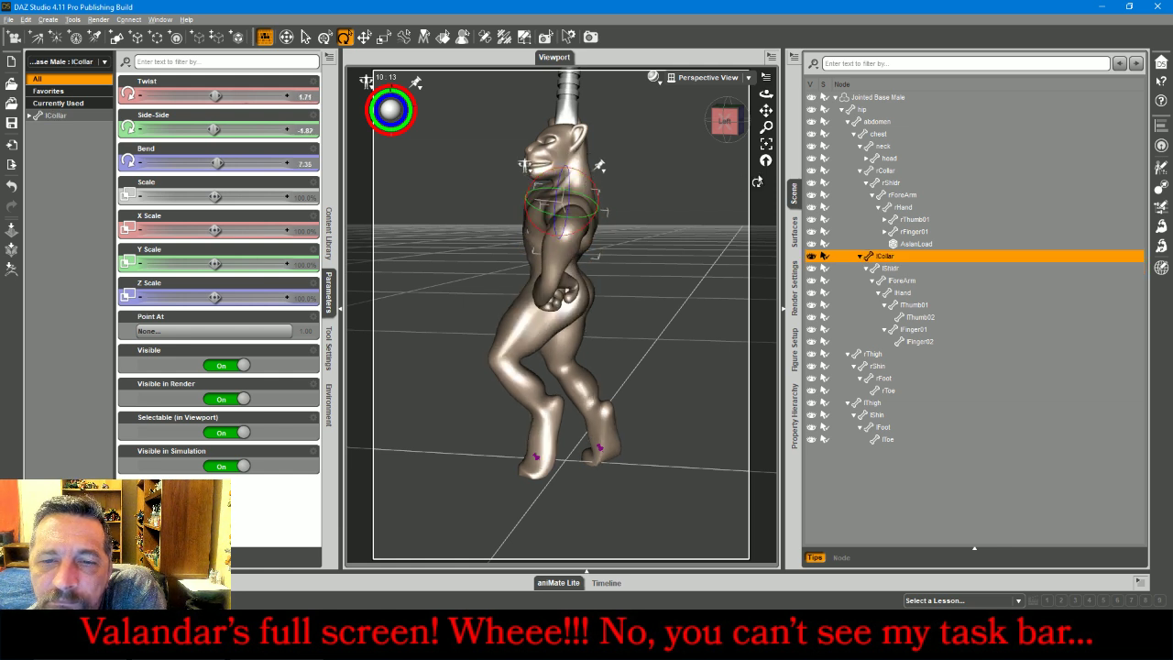
pyautogui.moveTo(726, 127); pyautogui.dragTo(752, 122)
pyautogui.click(714, 261)
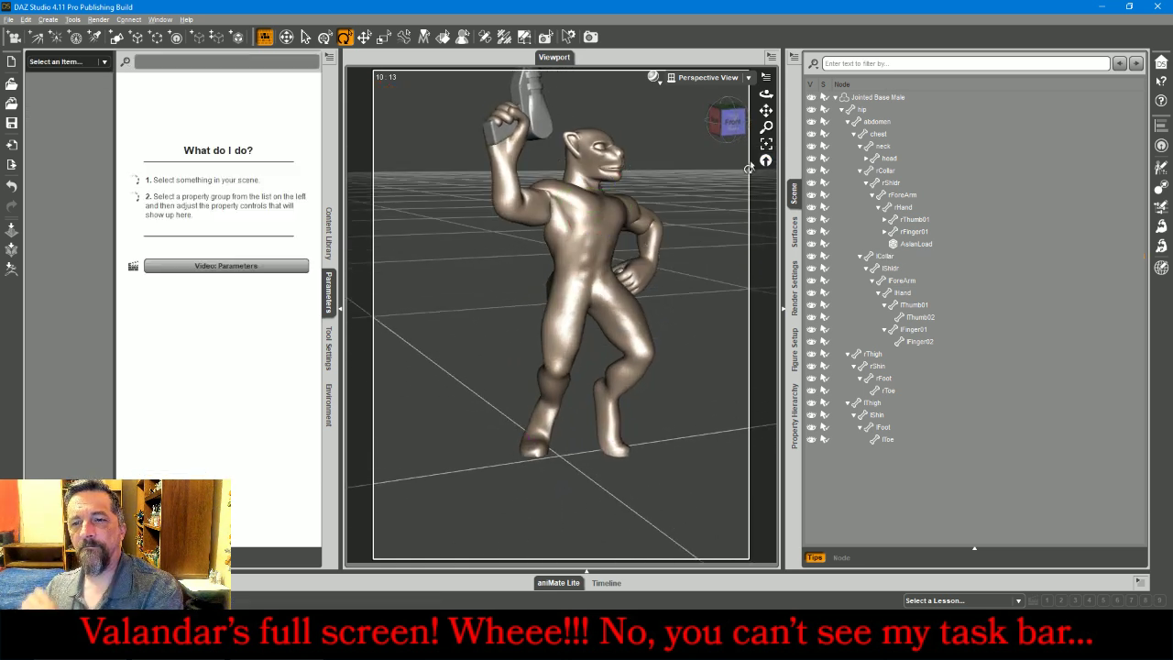
# Rotate the right collar to a twist of about -17 to shift the raised gun arm
pyautogui.click(765, 147)
pyautogui.moveTo(734, 132); pyautogui.dragTo(740, 137)
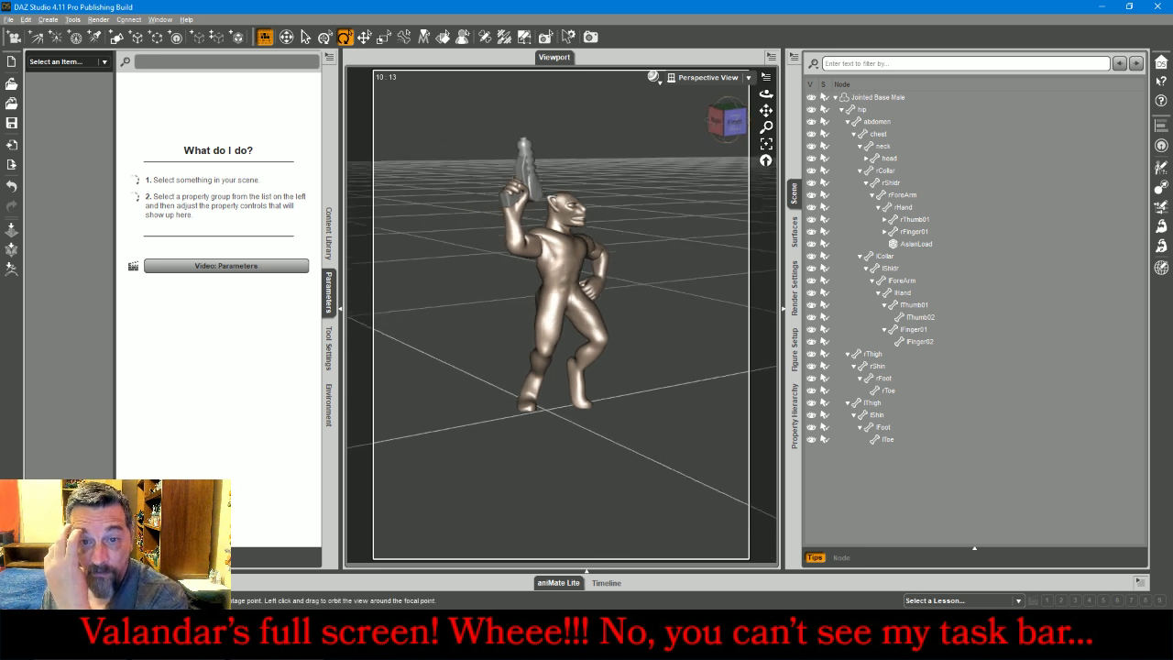
pyautogui.click(561, 213)
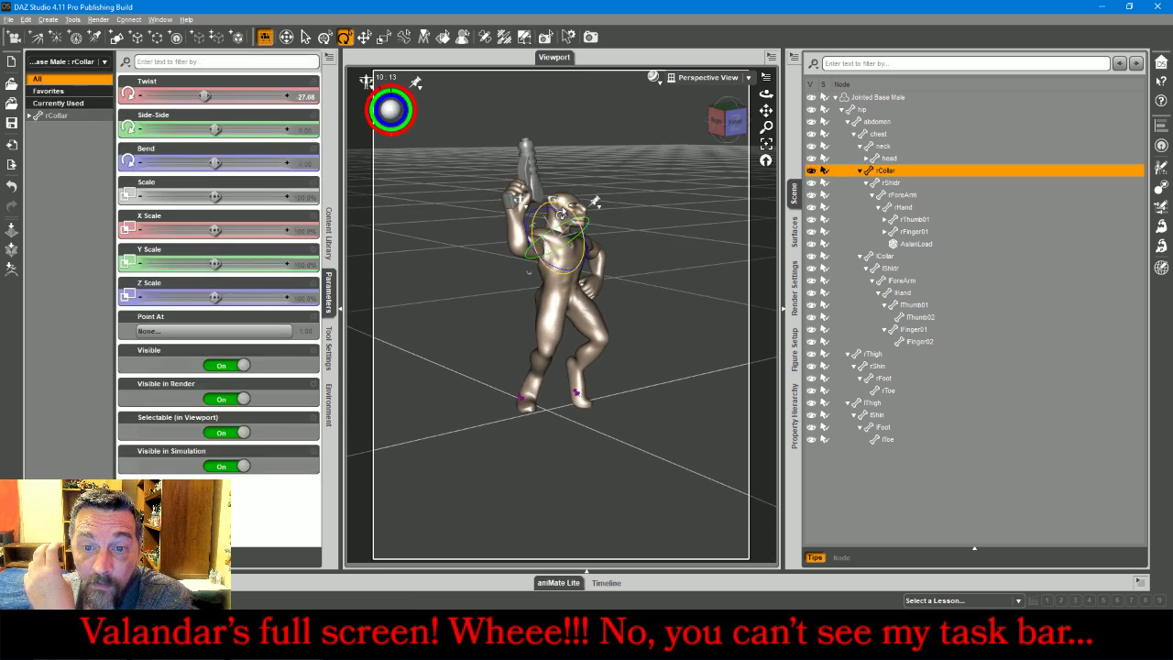
pyautogui.moveTo(564, 215); pyautogui.dragTo(569, 214)
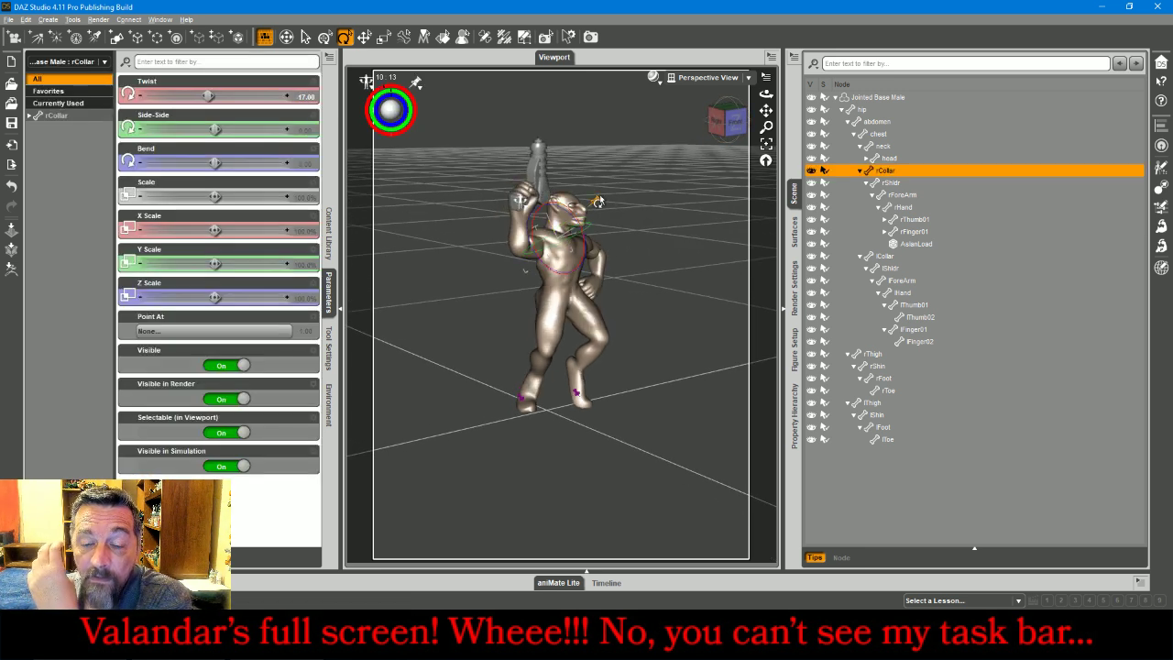
# Turn the right hand side-side to about 22.5 so the gun tilts toward the head, and deselect it
pyautogui.moveTo(724, 122); pyautogui.dragTo(629, 186)
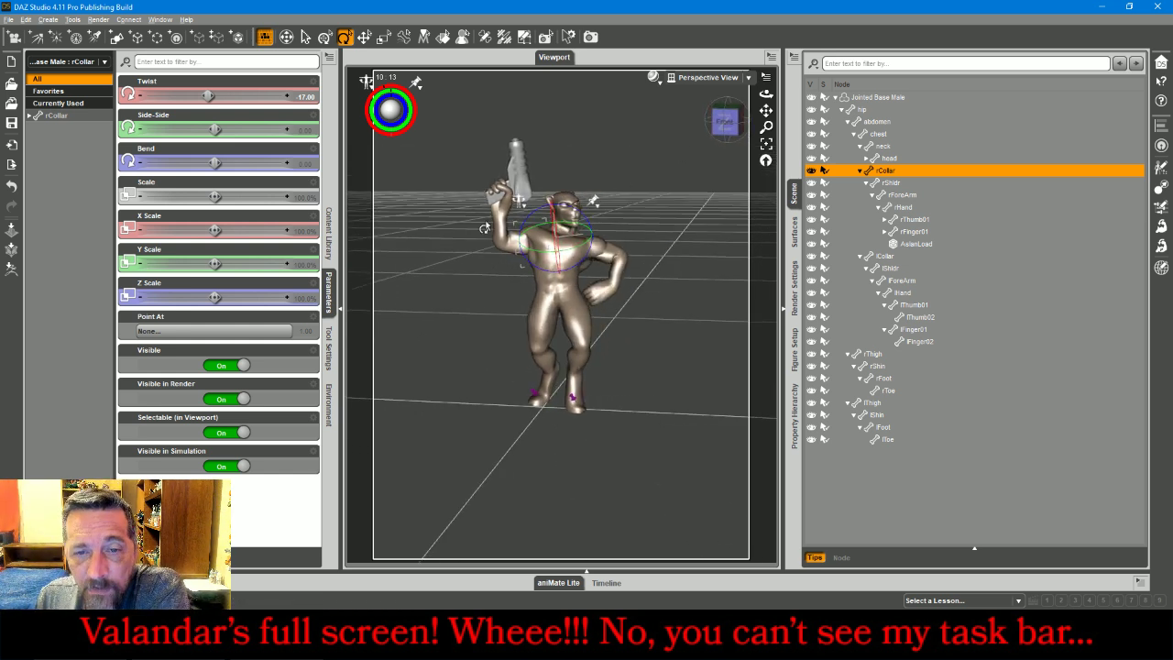
pyautogui.click(497, 204)
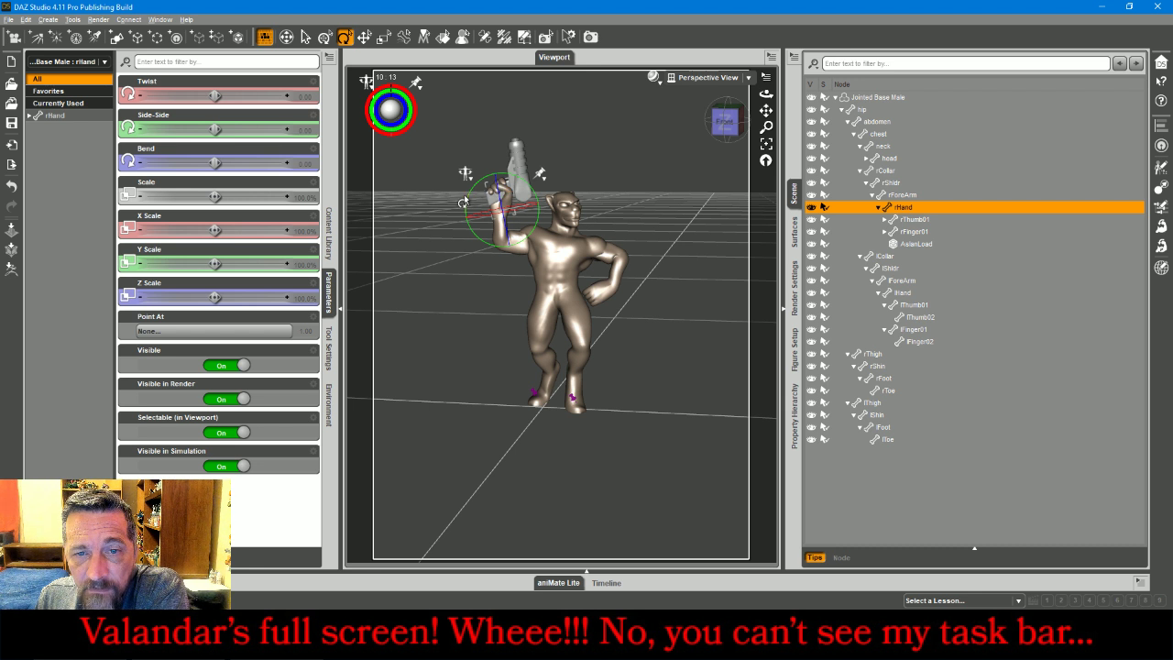
pyautogui.moveTo(469, 203); pyautogui.dragTo(463, 218)
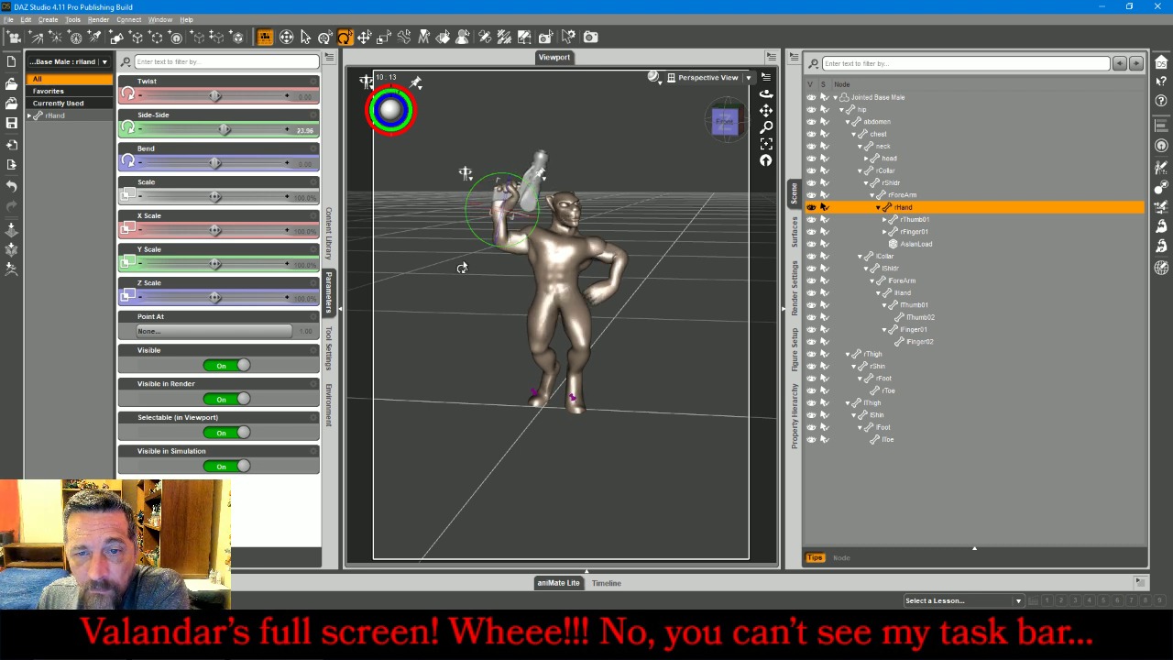
pyautogui.click(465, 312)
# Rotate the right hand slightly as seen from the figure's right side so the gun stands more upright, and deselect it
pyautogui.moveTo(725, 141); pyautogui.dragTo(797, 143)
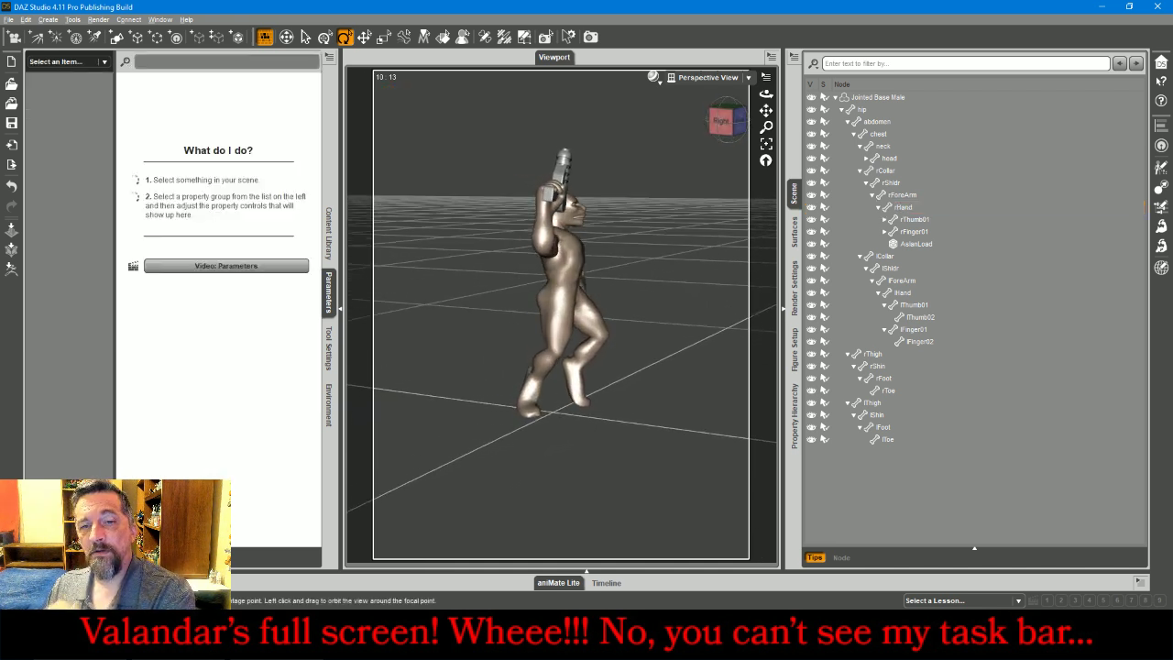
pyautogui.click(543, 196)
pyautogui.moveTo(524, 194); pyautogui.dragTo(520, 191)
pyautogui.click(671, 240)
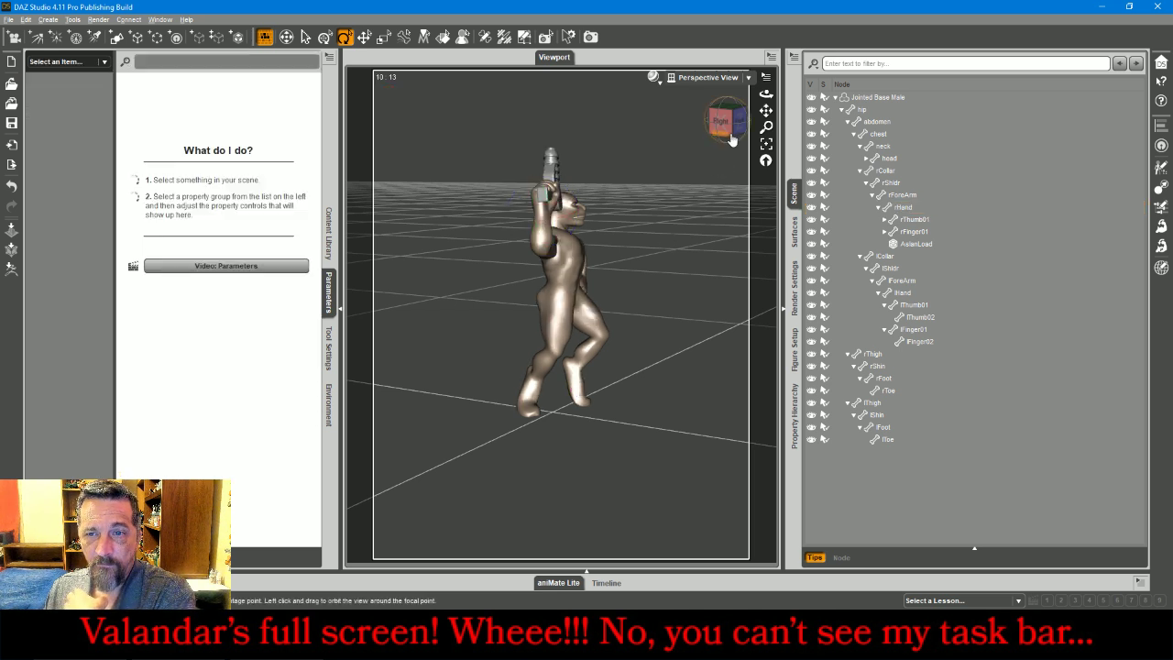
pyautogui.moveTo(731, 138); pyautogui.dragTo(664, 126)
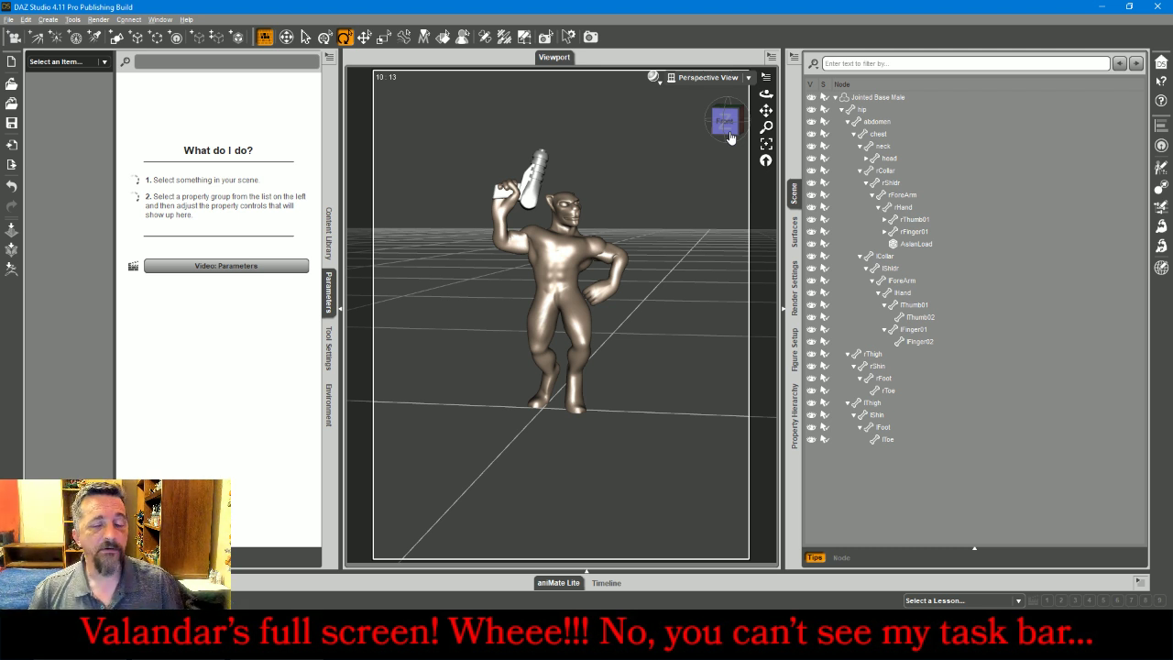
# Hide the AslanLoad gun and export the Jointed Base Male figure as AslanBody.obj to the Aslan folder with the existing OBJ options
pyautogui.click(811, 244)
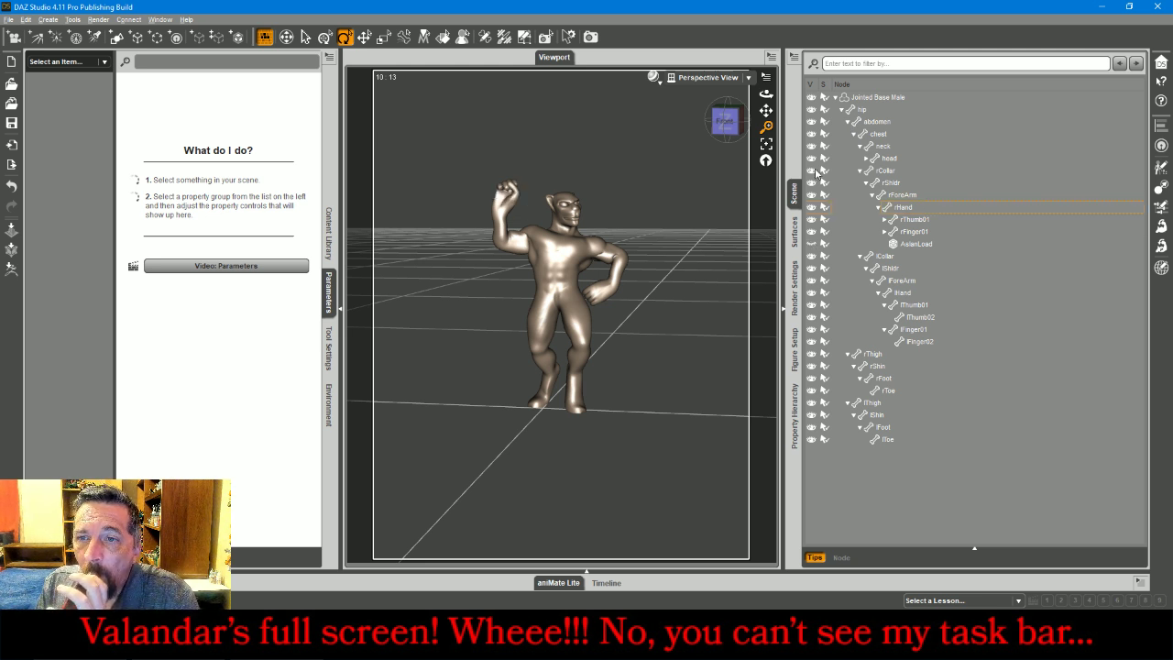
pyautogui.click(877, 98)
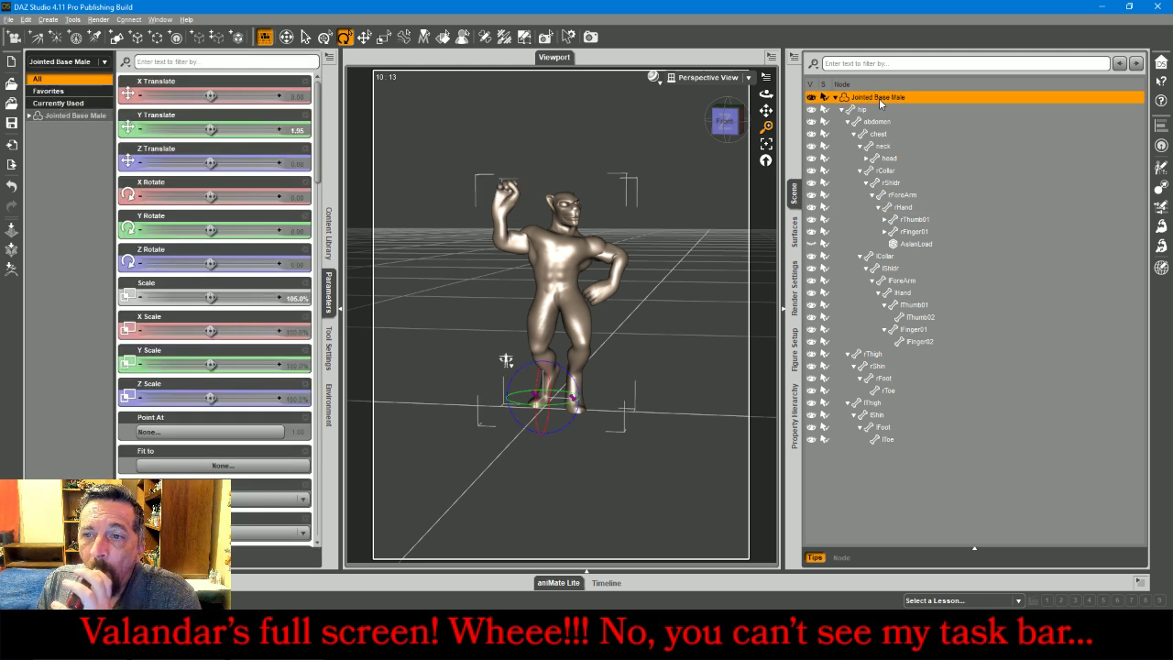
pyautogui.click(9, 19)
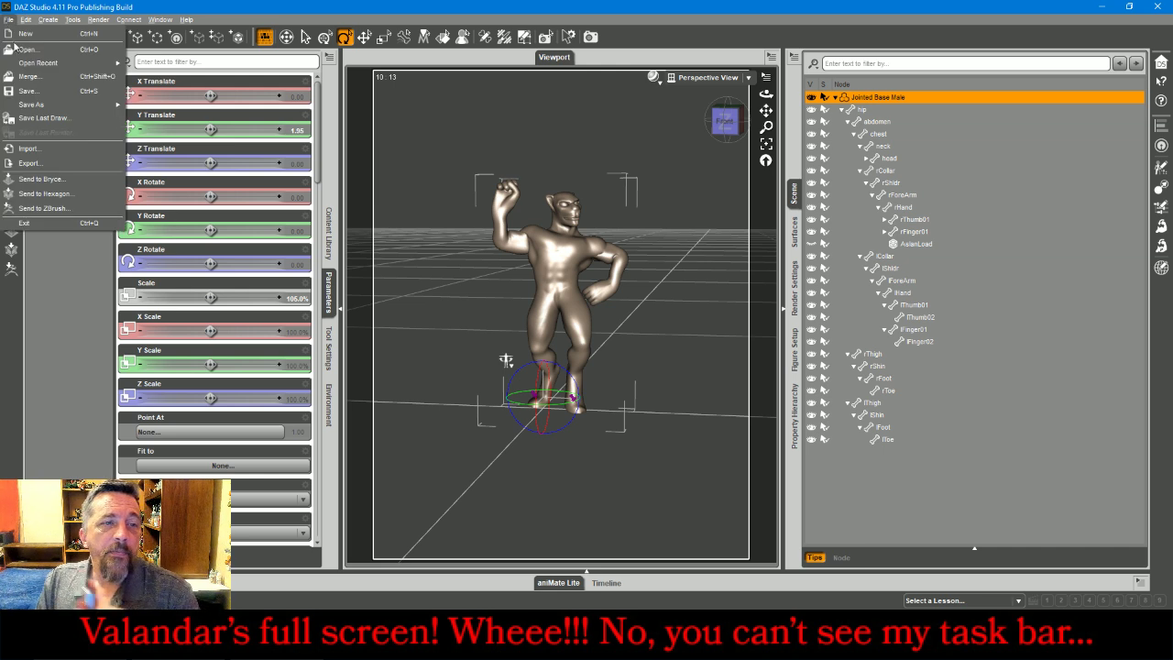
pyautogui.click(43, 163)
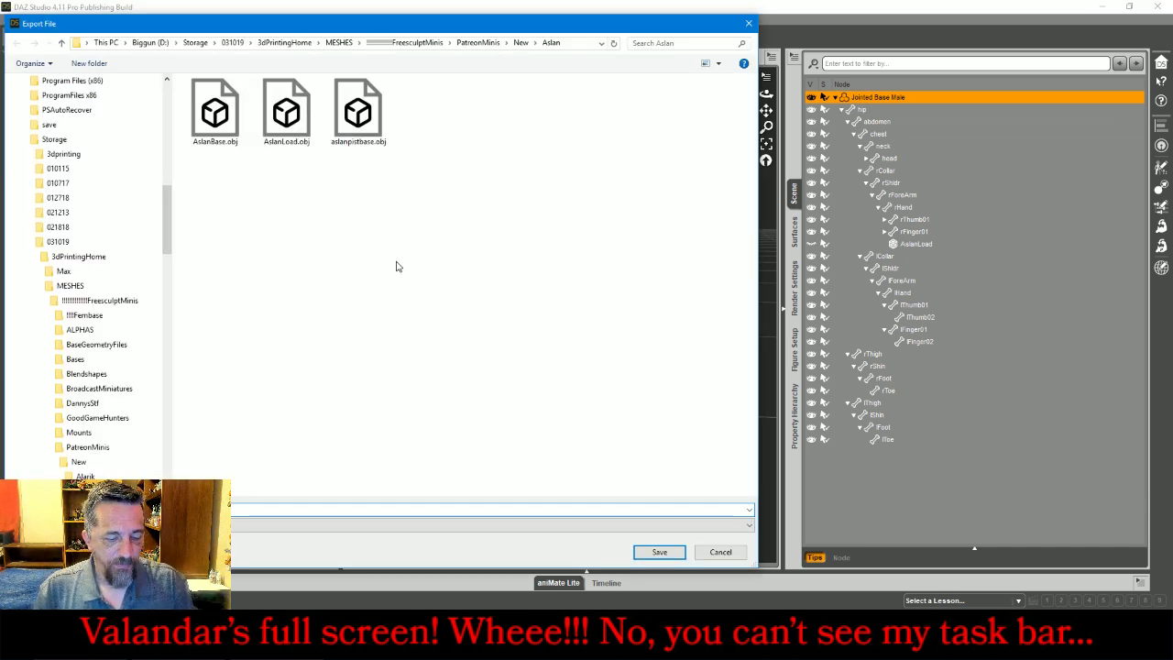
pyautogui.write('aslan')
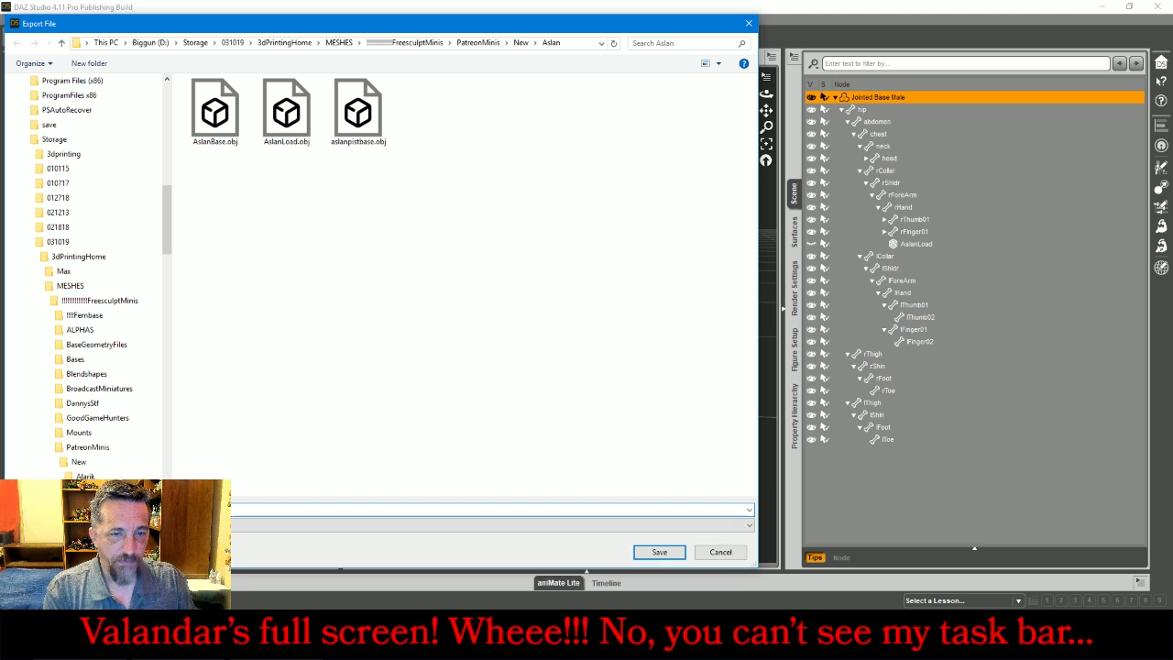
pyautogui.press('Return')
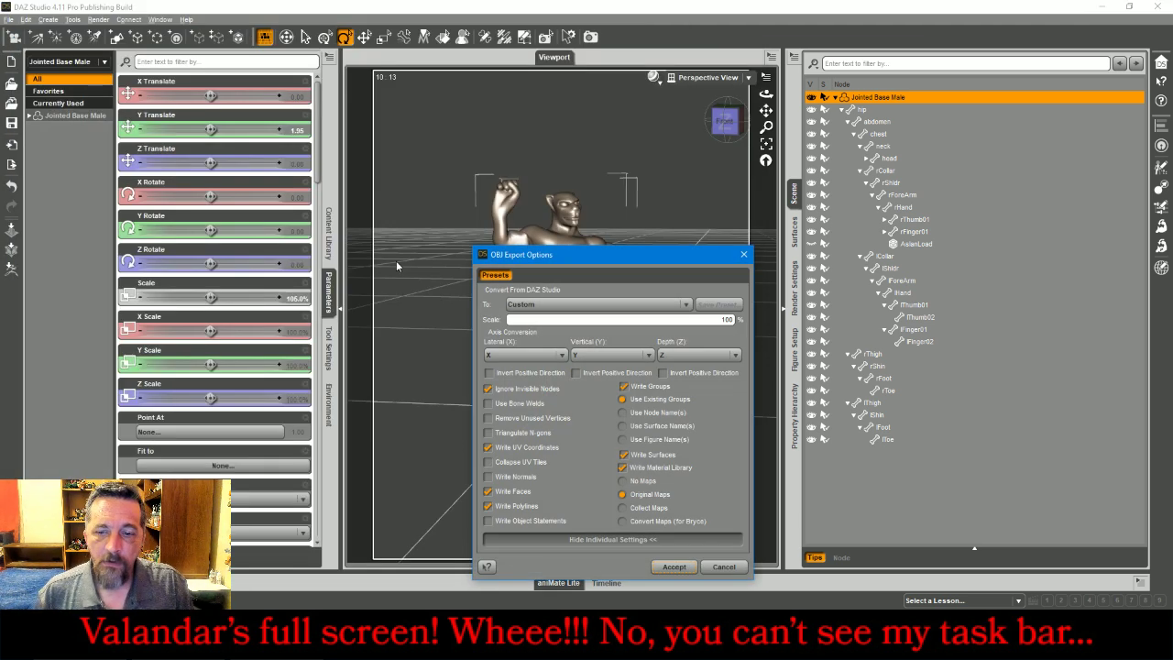
pyautogui.click(673, 566)
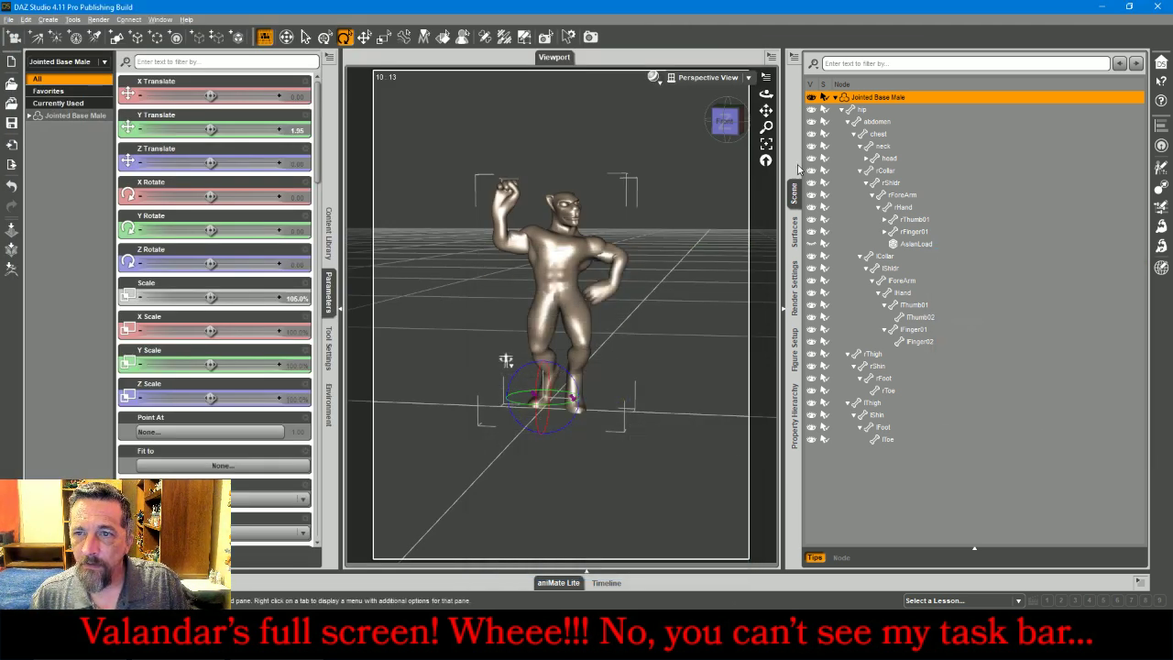
# Hide Jointed Base Male, show AslanLoad, and export the gun alone as an OBJ file to the Aslan folder with the existing options
pyautogui.click(811, 97)
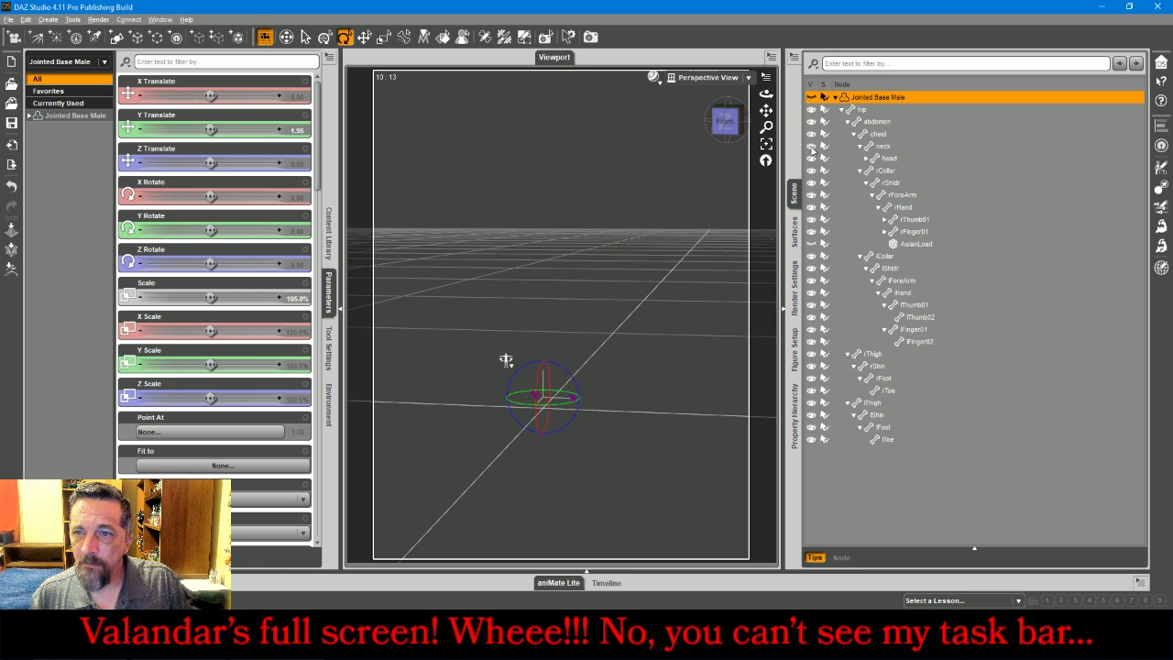
pyautogui.click(811, 244)
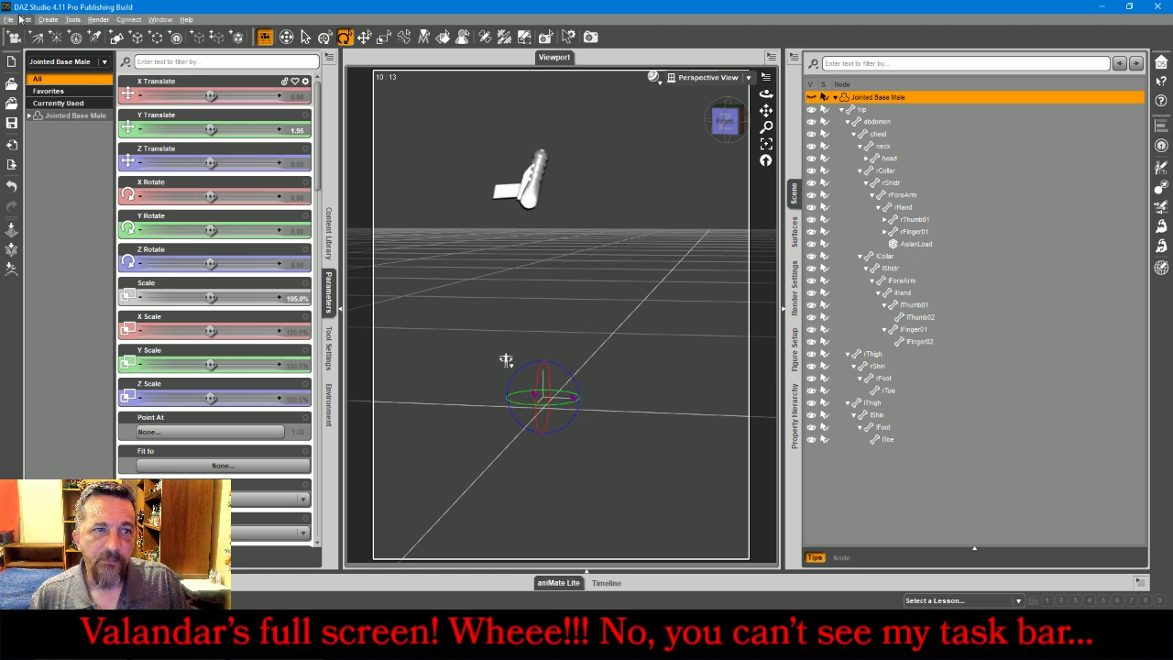
pyautogui.click(11, 20)
pyautogui.click(59, 165)
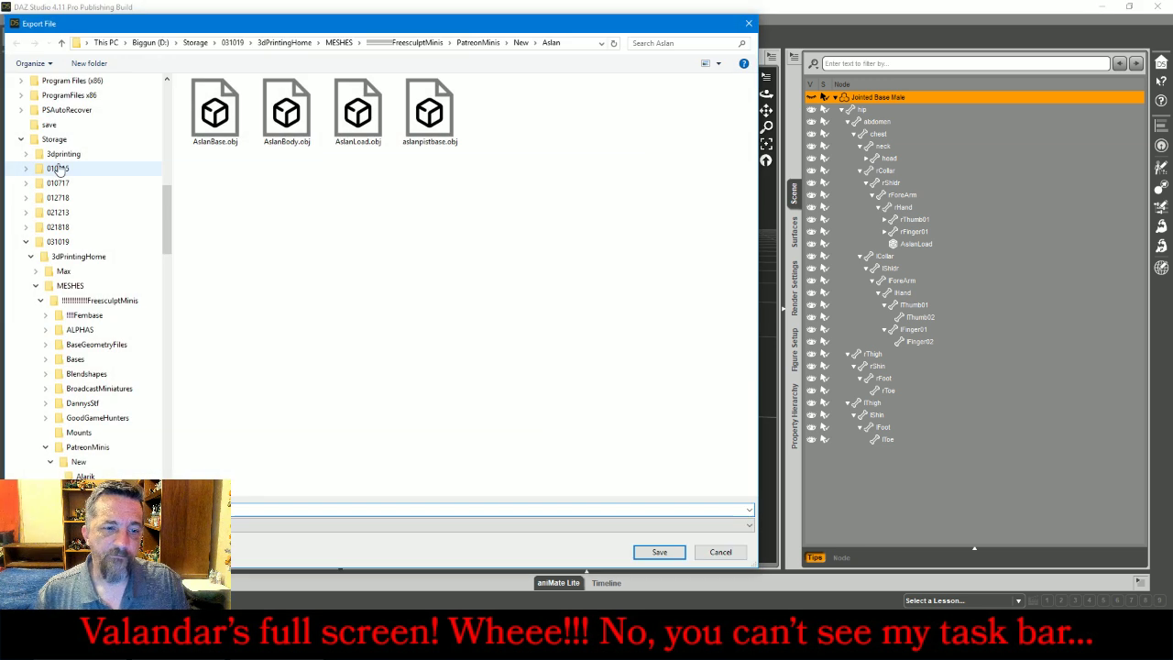
pyautogui.write('A')
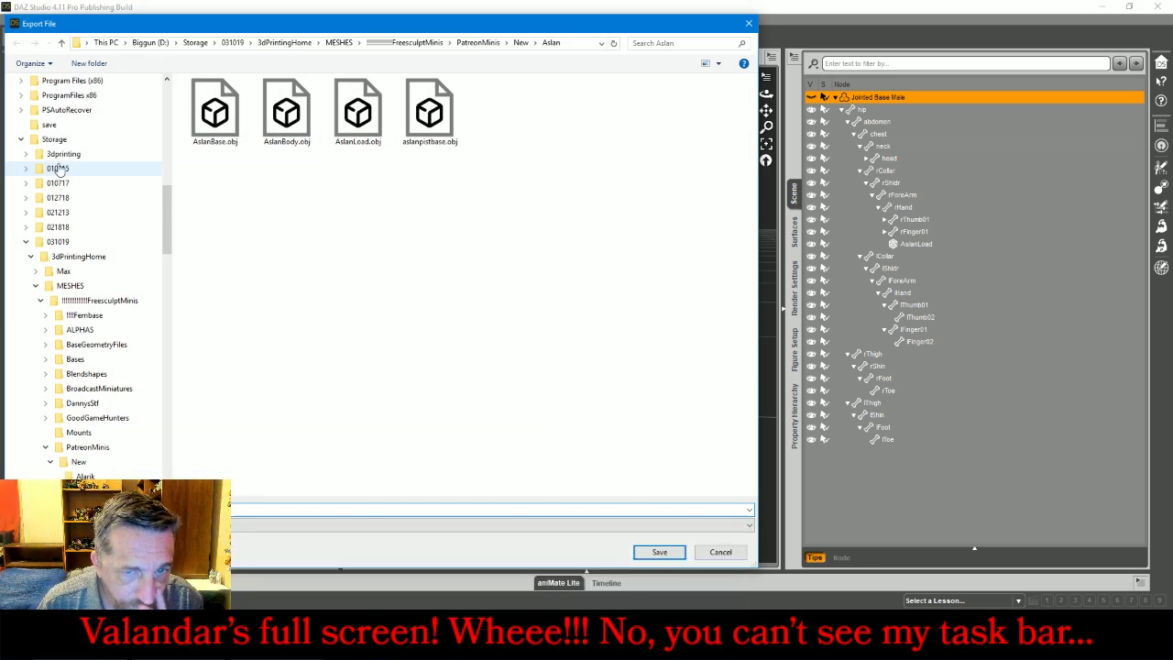
pyautogui.press('Return')
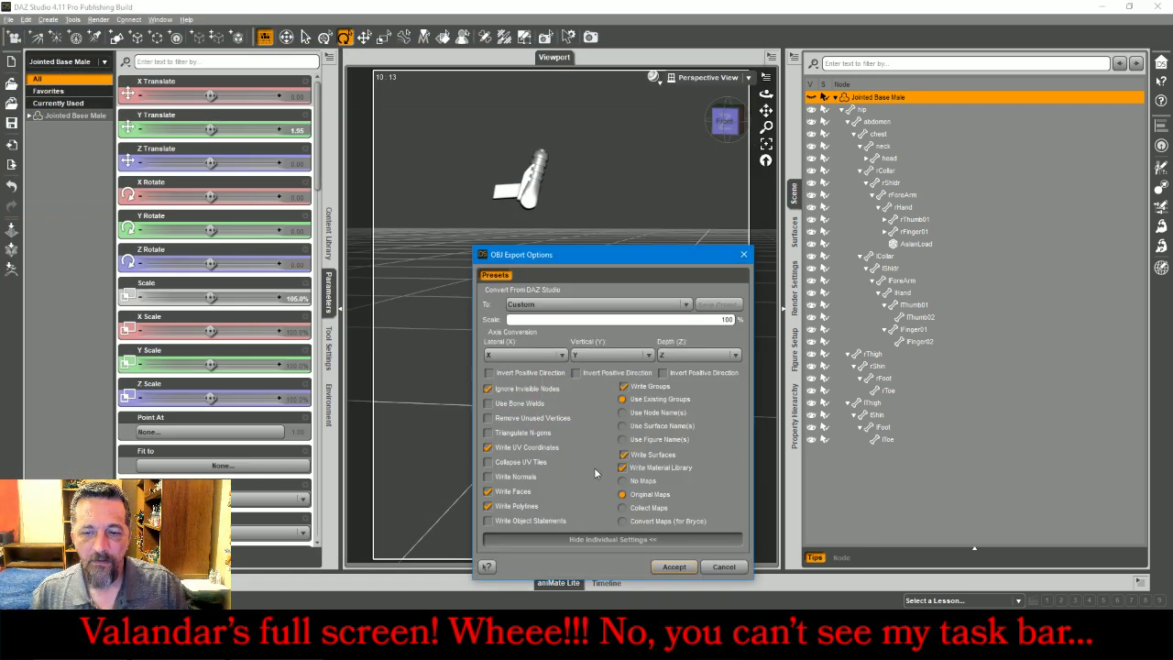
pyautogui.click(674, 565)
# Make the Jointed Base Male figure visible again together with the gun and clear the selection
pyautogui.click(811, 97)
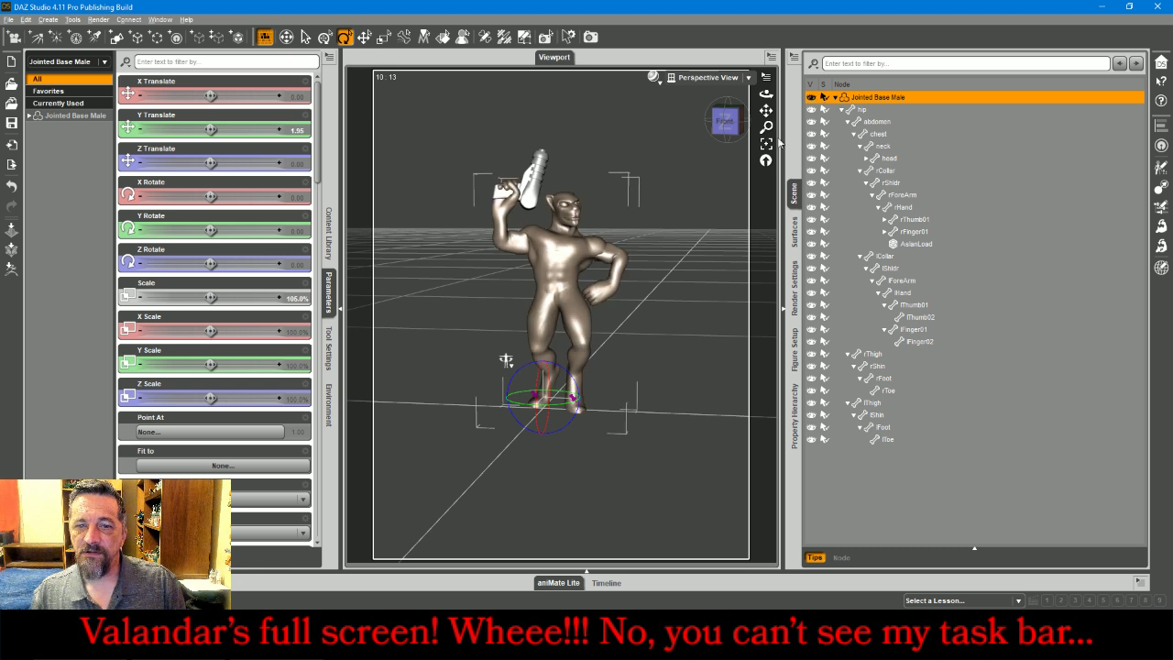
pyautogui.click(721, 321)
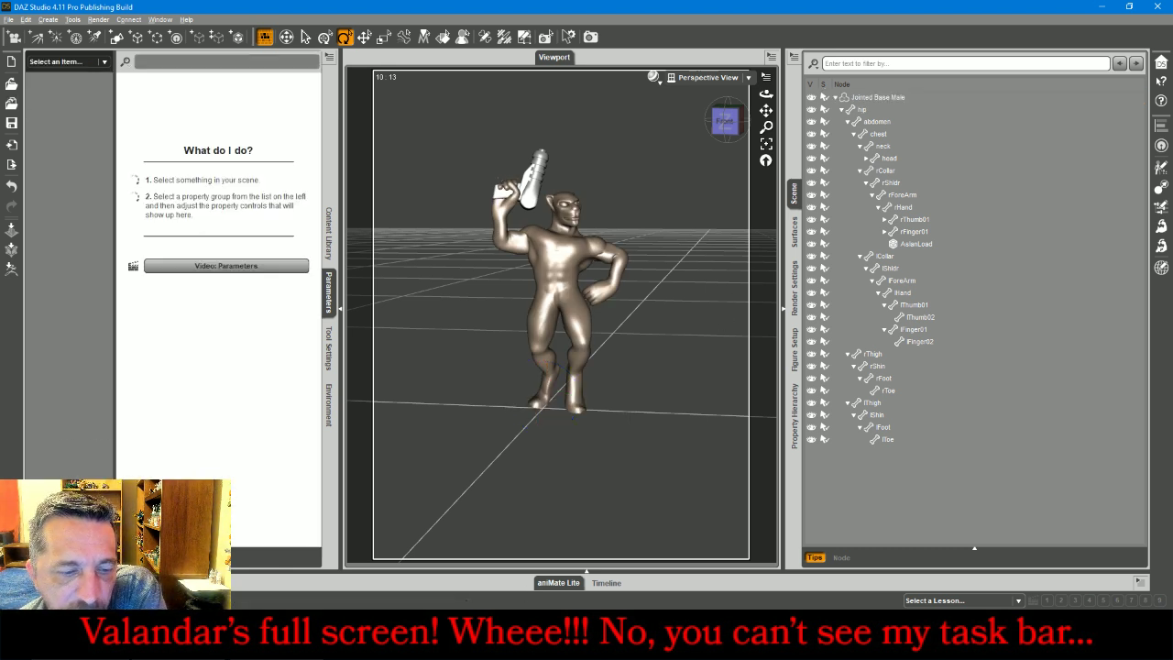
pyautogui.hotkey('alt', 'Tab')
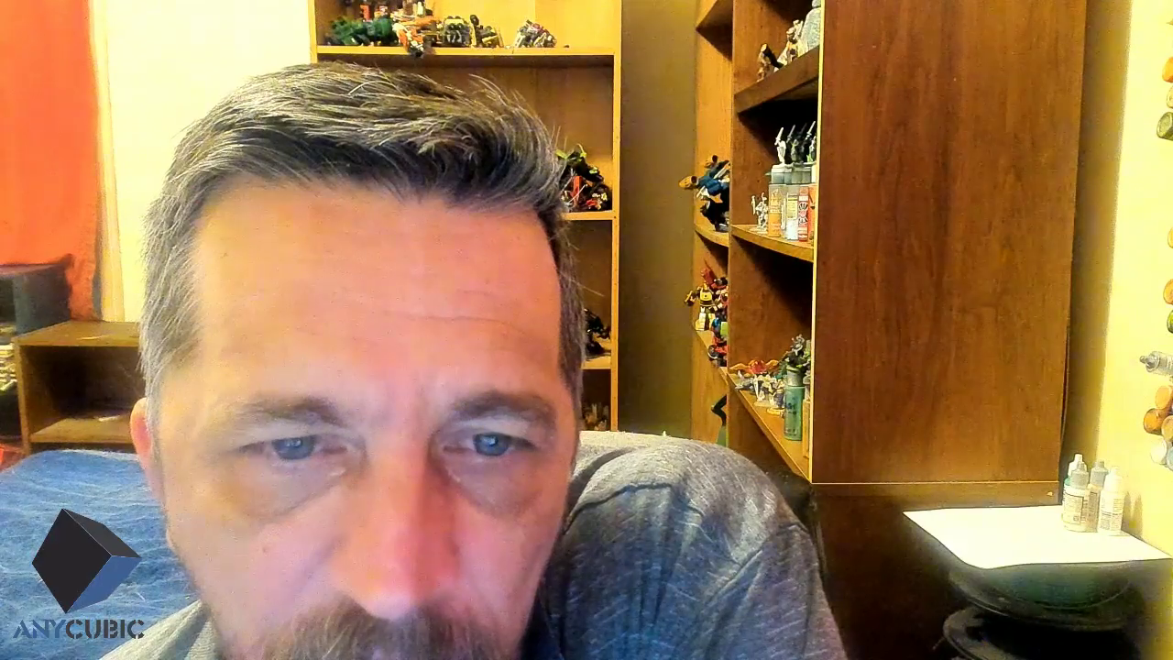
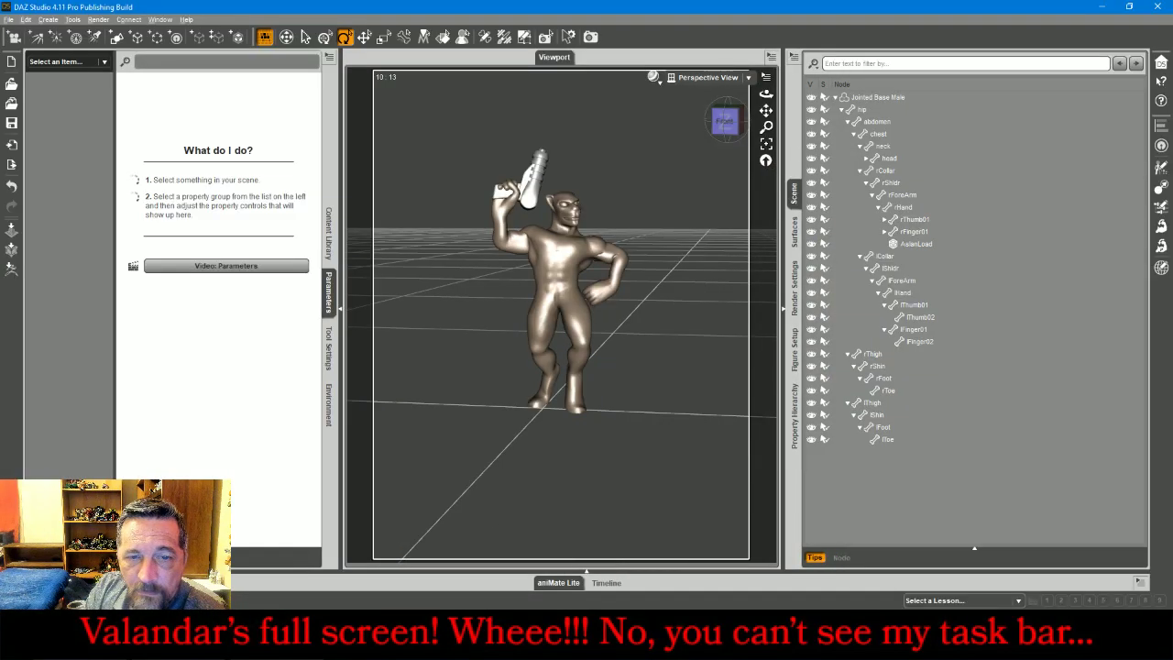
# Import the 2BaseMetalGrate_000.OBJ base from the Bases folder with the existing OBJ import options
pyautogui.click(9, 19)
pyautogui.click(40, 154)
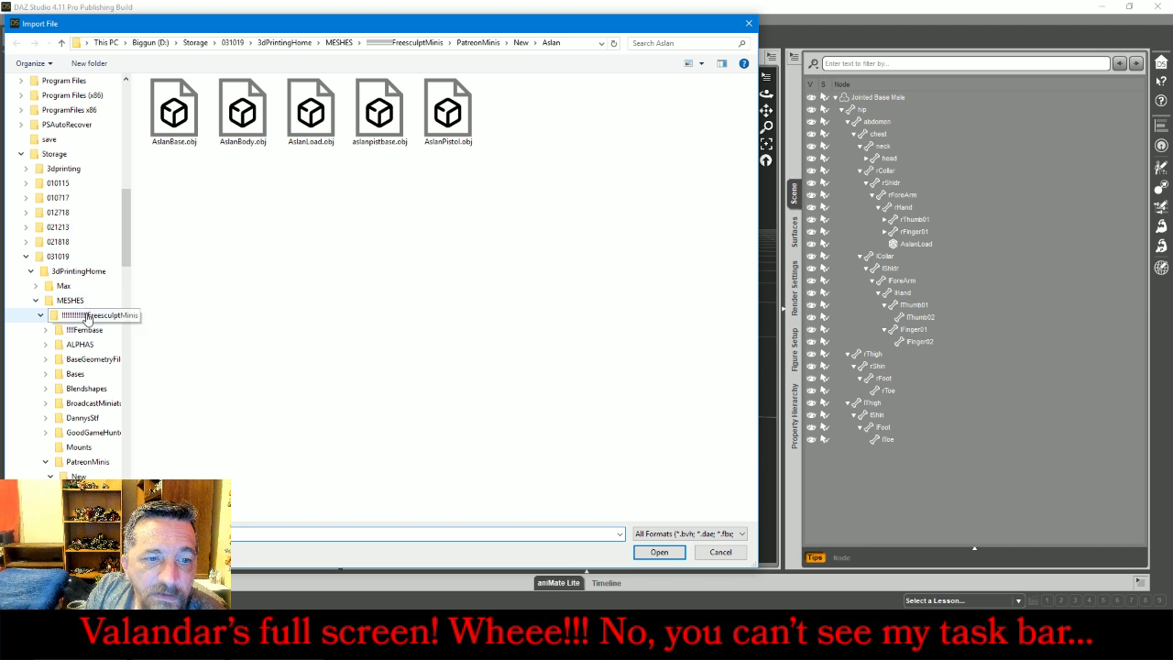
pyautogui.click(75, 374)
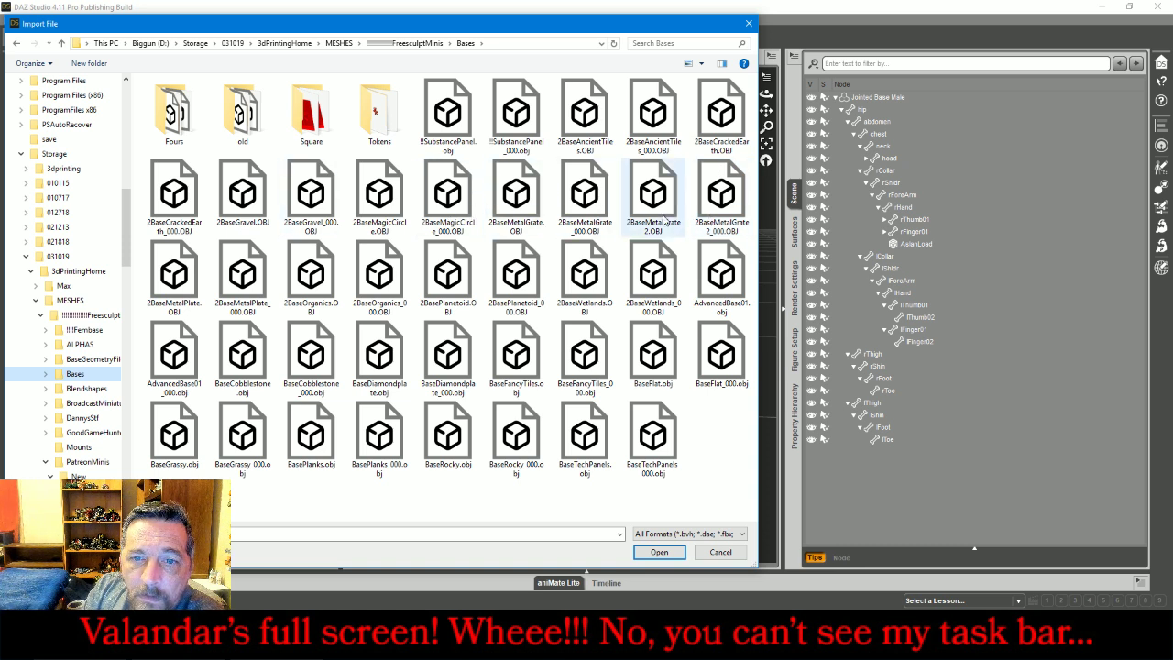
pyautogui.doubleClick(588, 204)
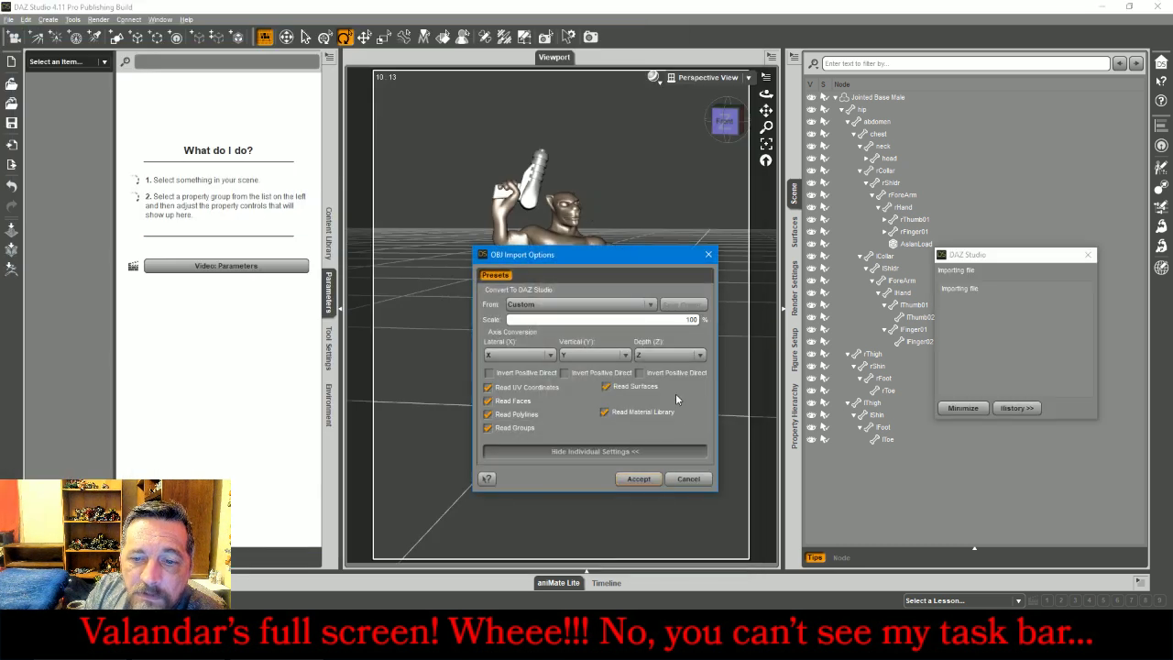
pyautogui.click(639, 478)
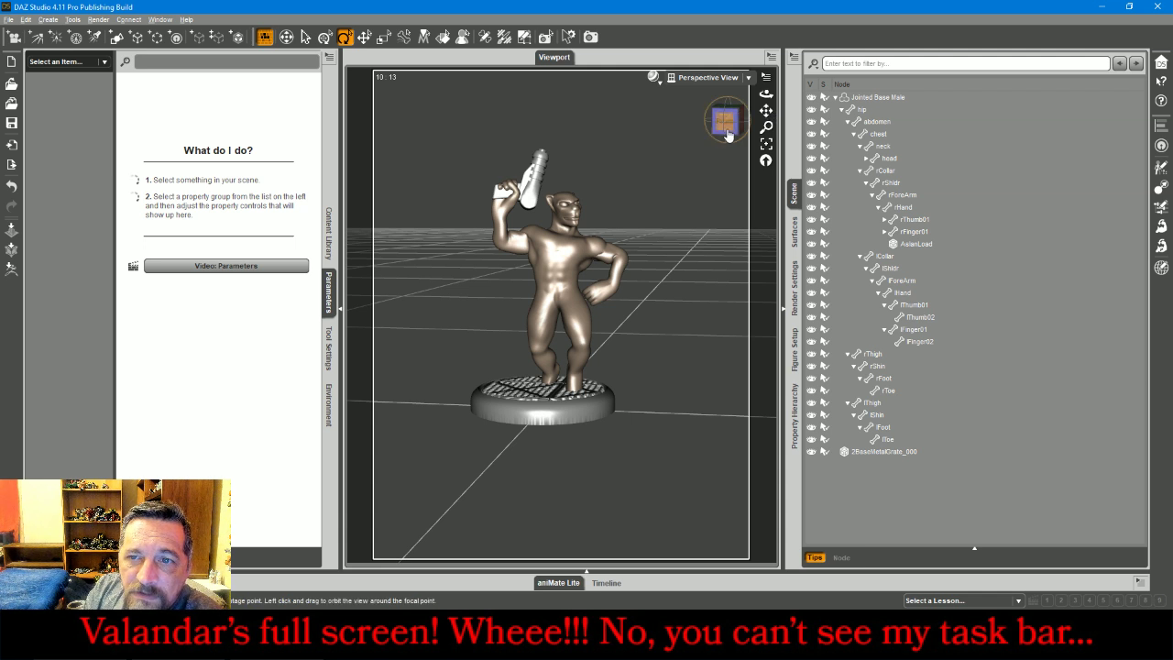
# Move the metal grate base horizontally under the figure's feet, to about X 2.54 and Z -1.60
pyautogui.moveTo(727, 133); pyautogui.dragTo(729, 161)
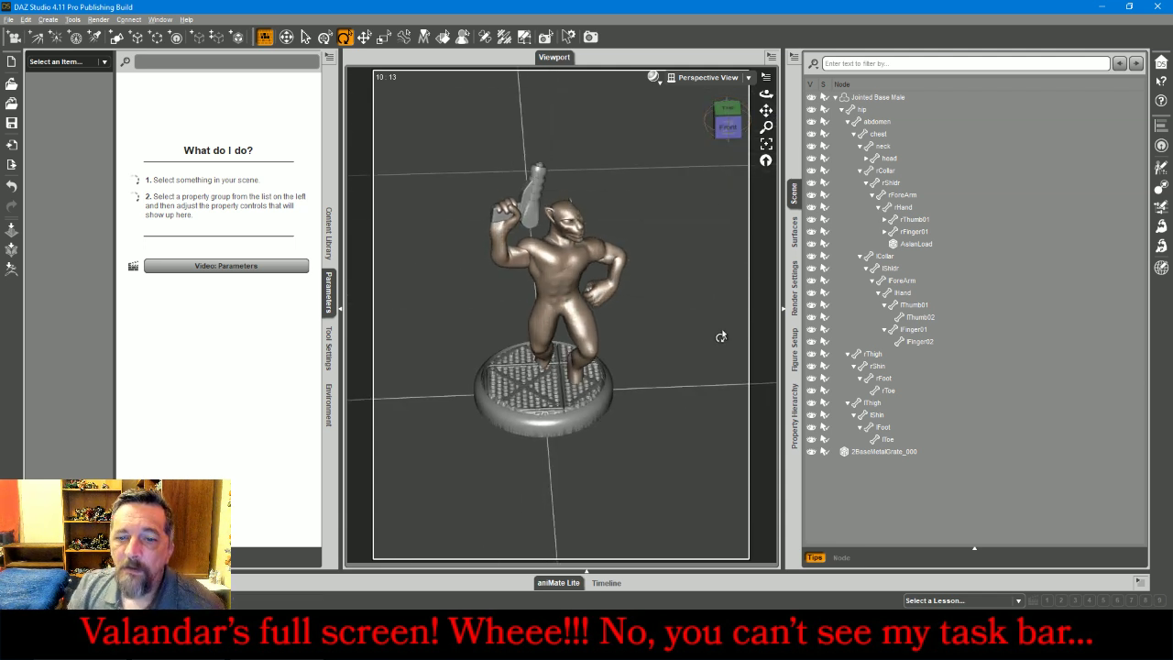
pyautogui.click(587, 392)
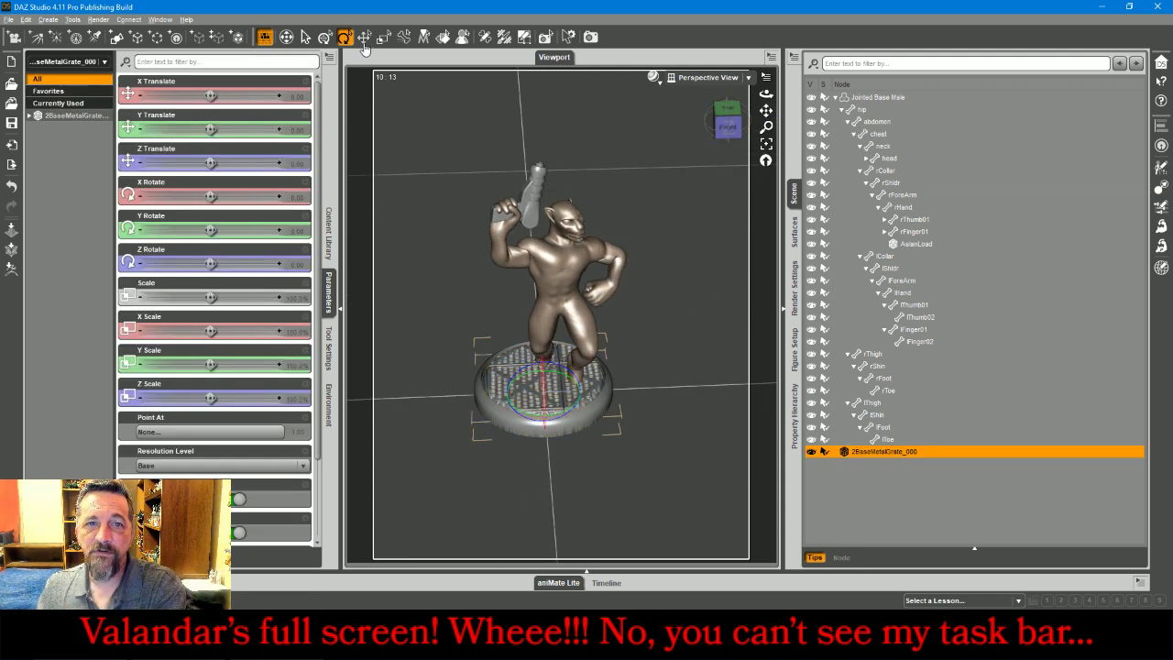
pyautogui.click(363, 41)
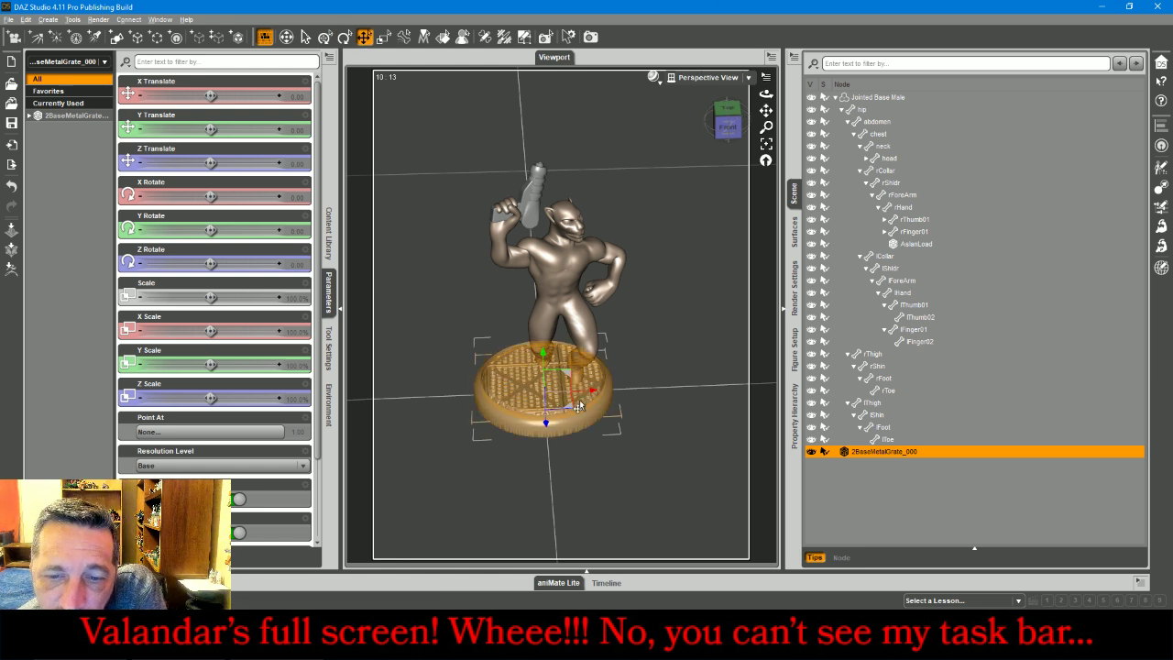
pyautogui.moveTo(571, 411); pyautogui.dragTo(582, 403)
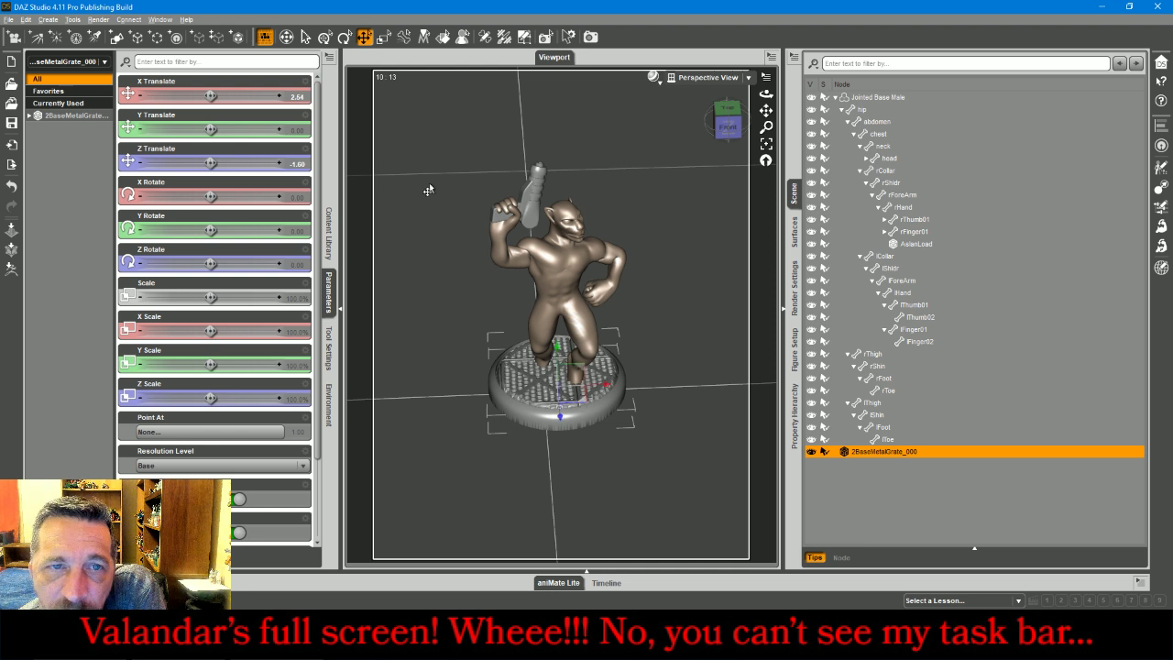
# Rotate the metal grate base around its vertical axis to about -65 degrees
pyautogui.click(343, 38)
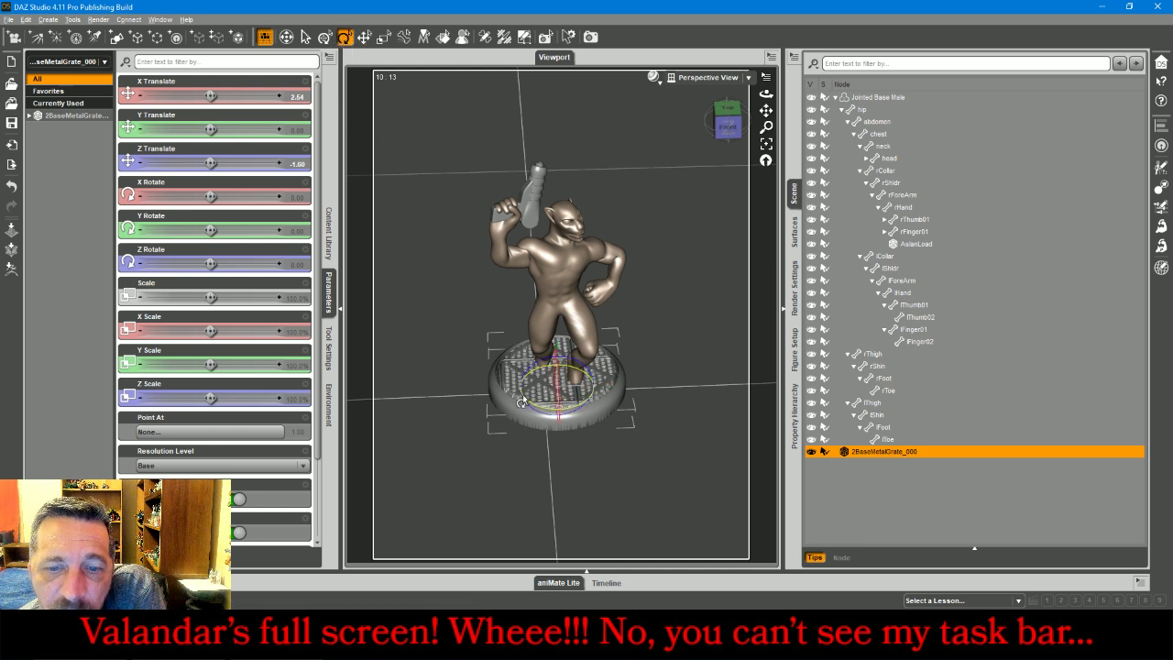
pyautogui.moveTo(561, 412); pyautogui.dragTo(229, 327)
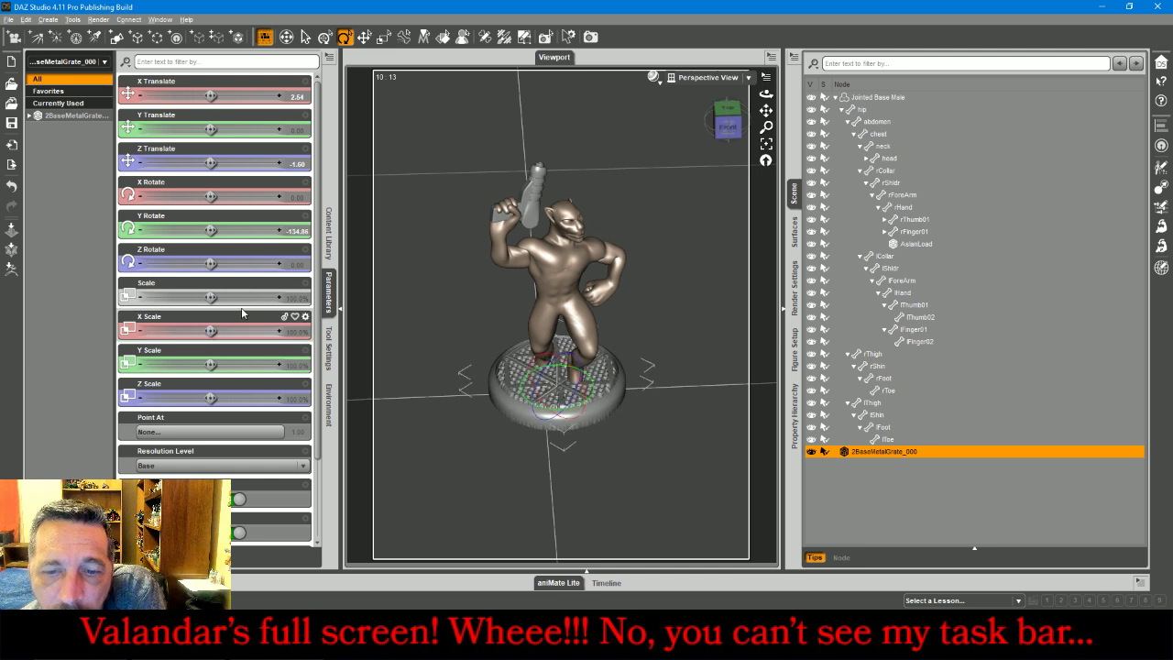
pyautogui.moveTo(525, 406); pyautogui.dragTo(578, 401)
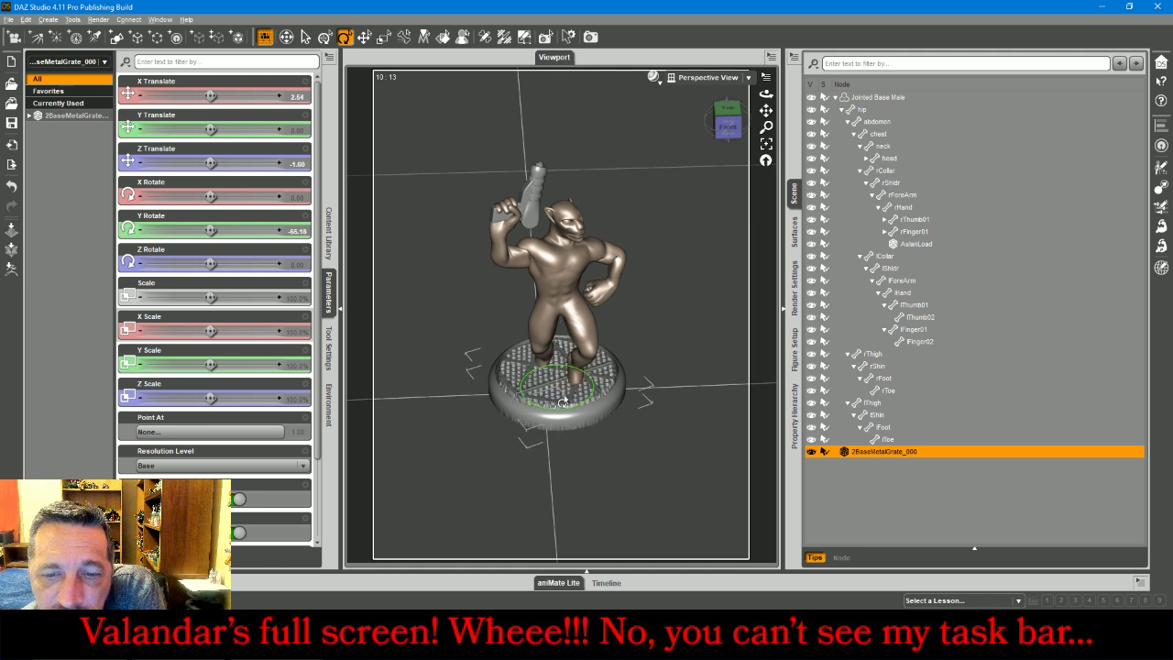
# In the front view, lower the metal grate base to about Y -3.83 so its surface meets the feet, and deselect it
pyautogui.click(700, 78)
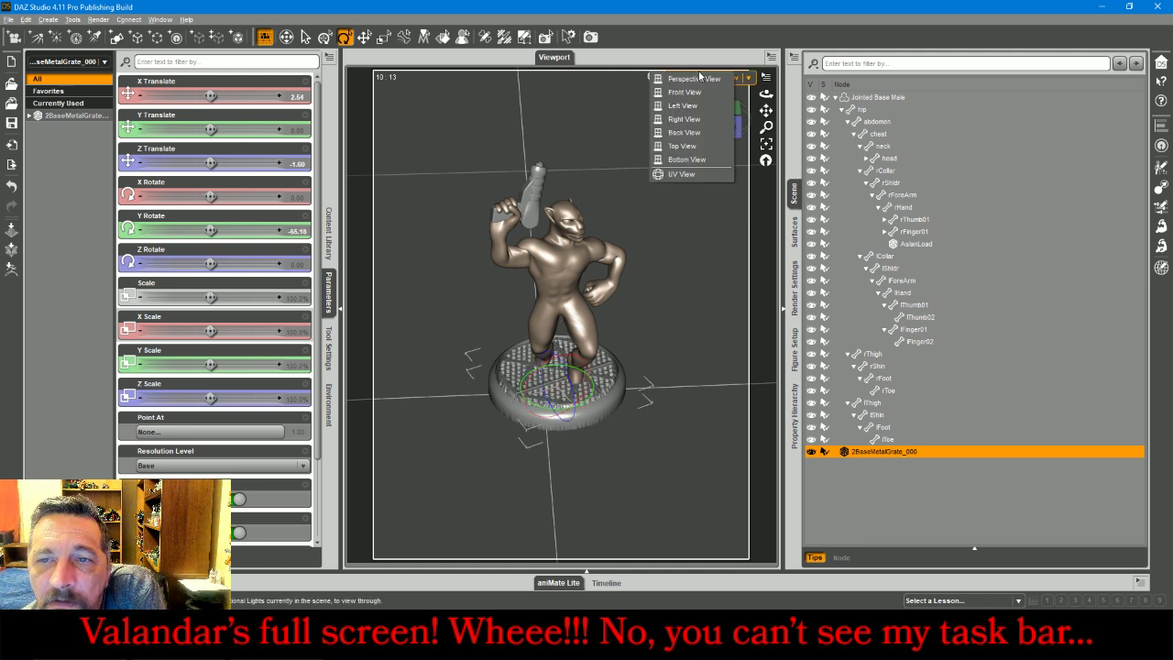
pyautogui.click(704, 102)
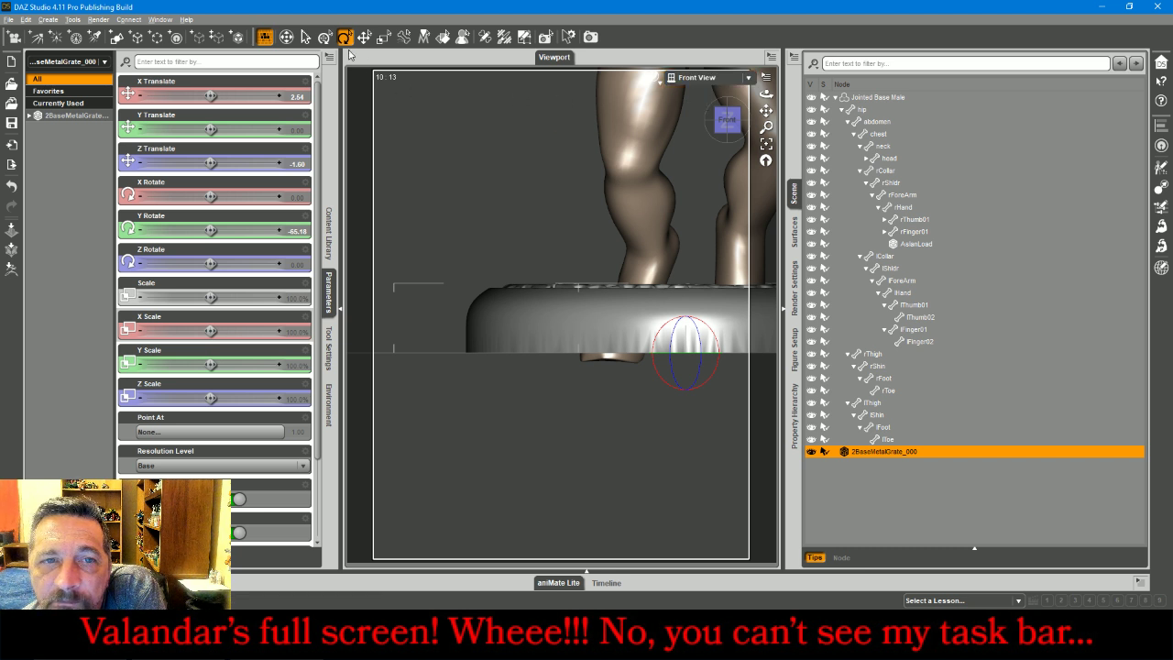
pyautogui.click(366, 38)
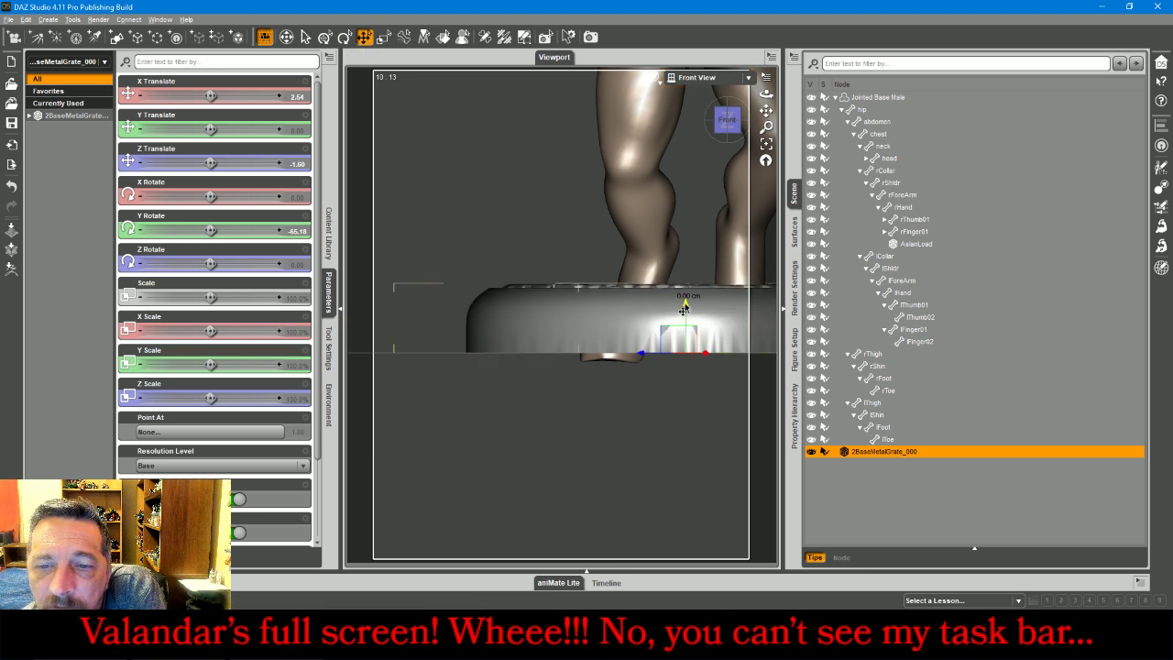
pyautogui.moveTo(685, 310); pyautogui.dragTo(677, 377)
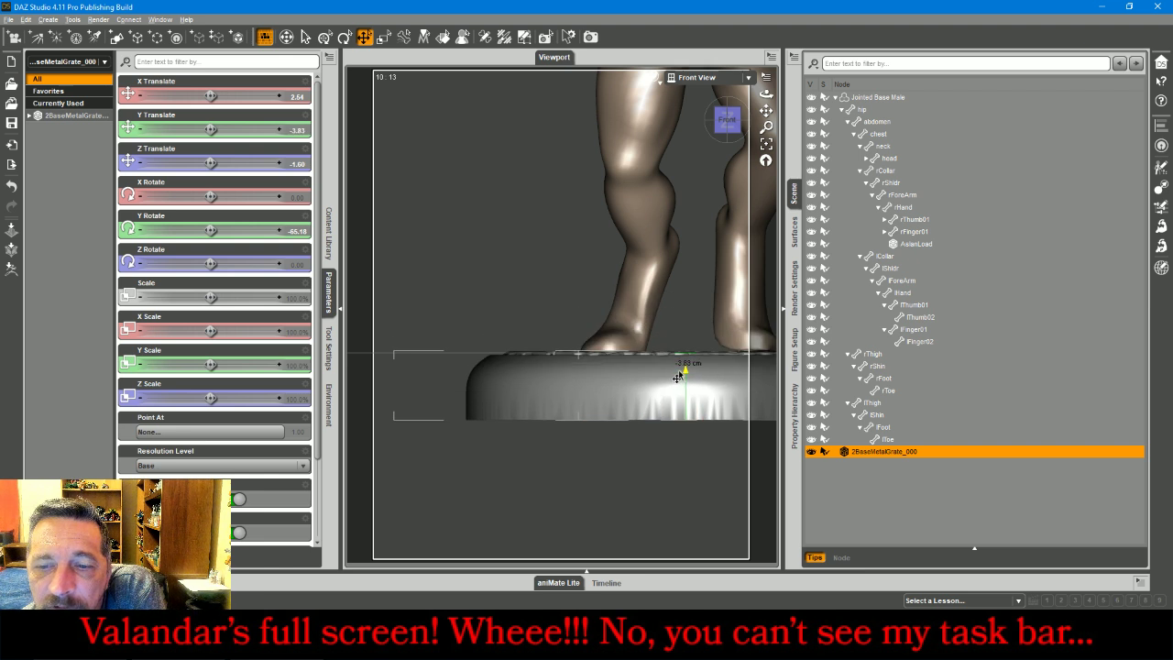
pyautogui.click(436, 210)
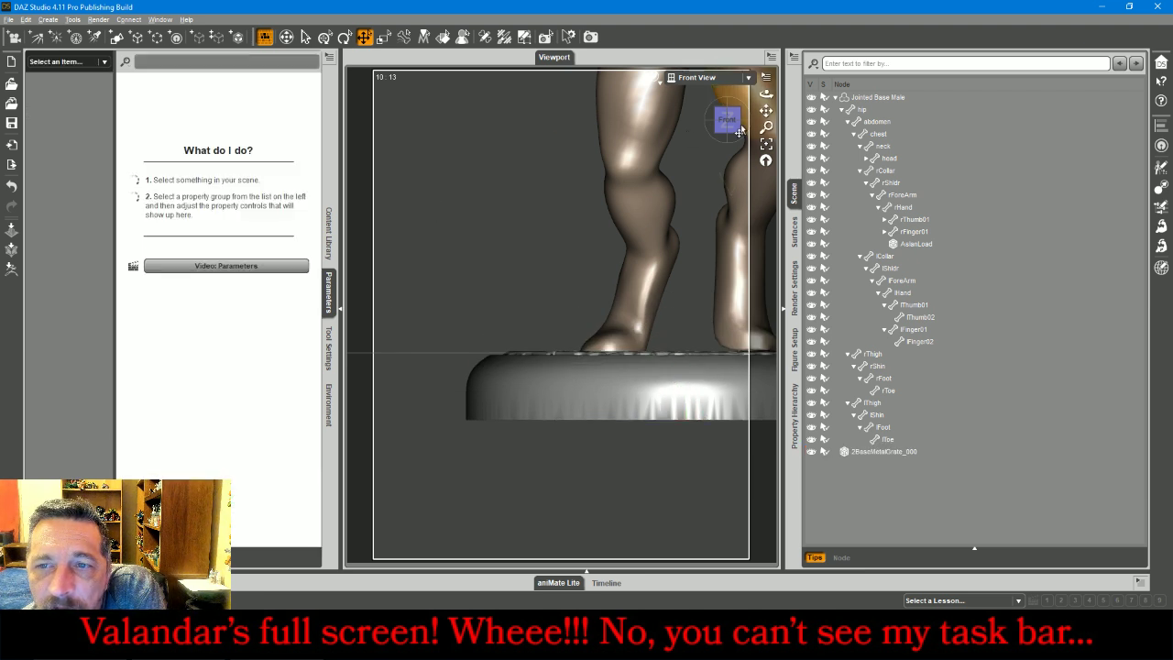
# Remove the existing pins from both of the figure's feet
pyautogui.click(767, 145)
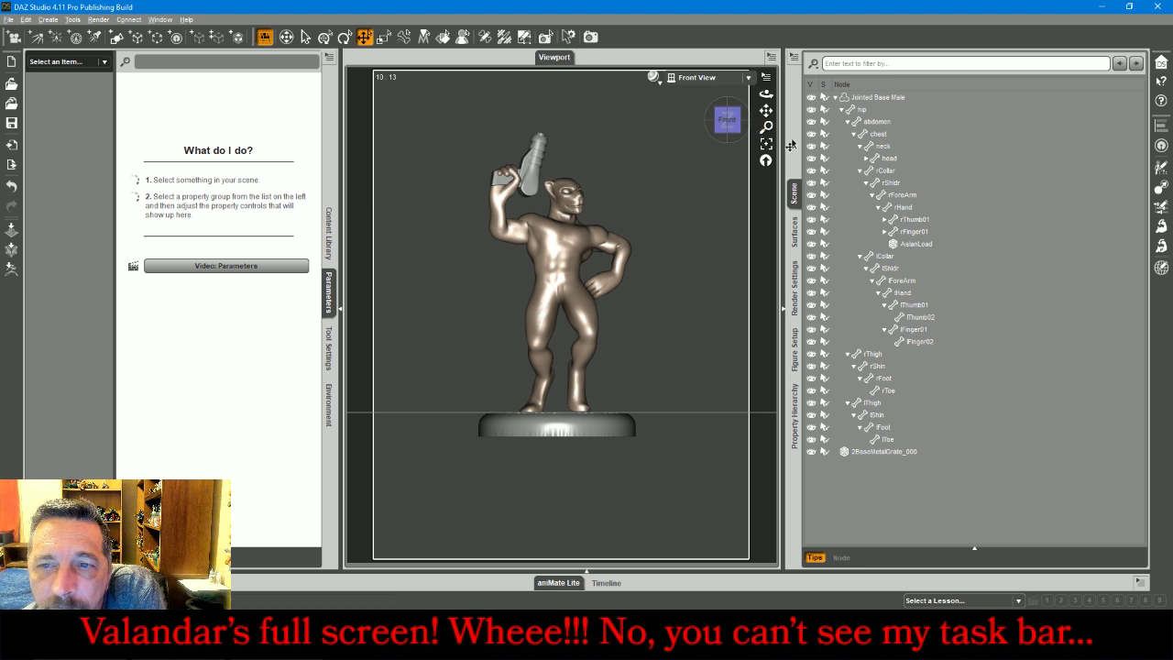
pyautogui.click(695, 78)
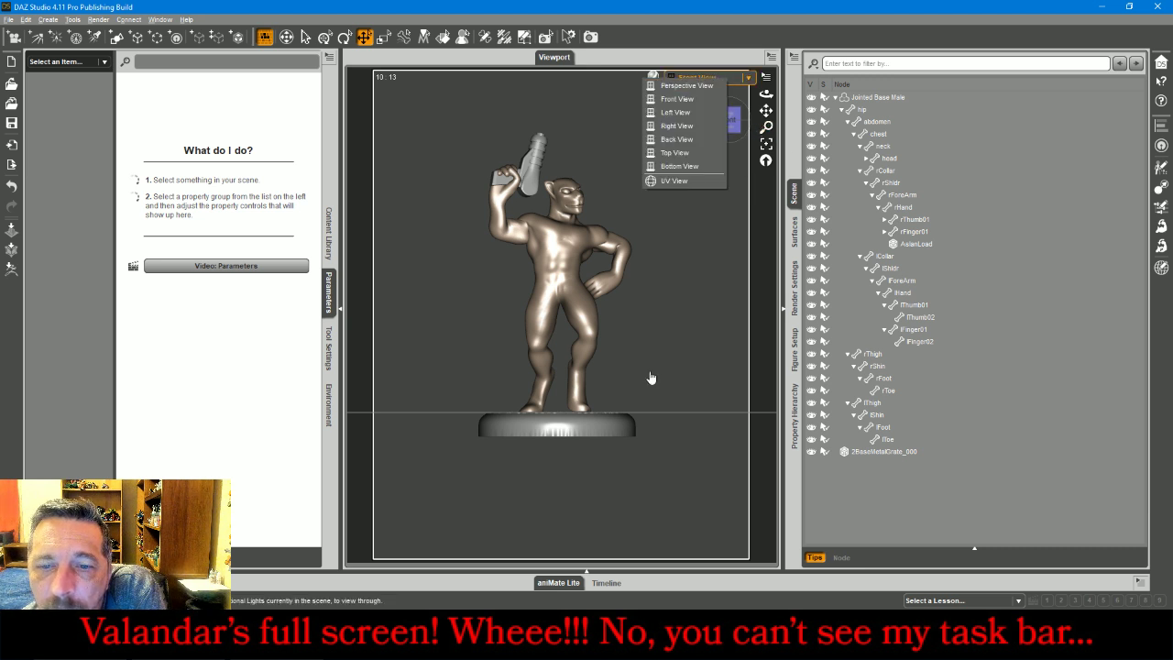
pyautogui.click(590, 414)
pyautogui.click(586, 417)
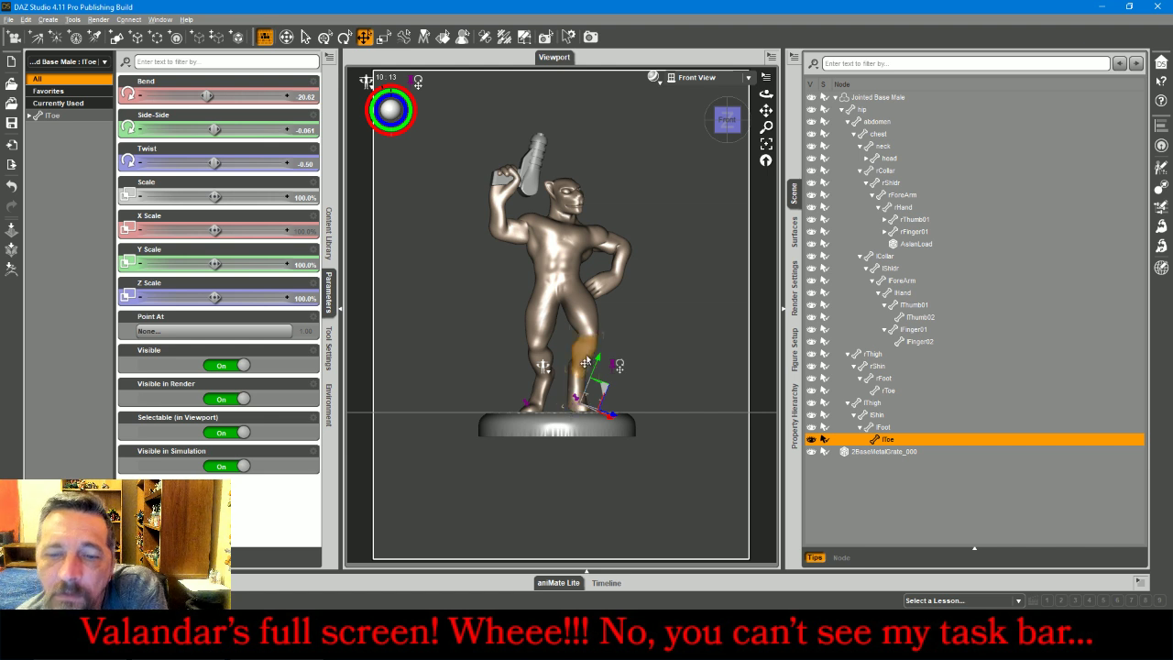
pyautogui.keyDown('ctrl'); pyautogui.click(584, 323); pyautogui.keyUp('ctrl')
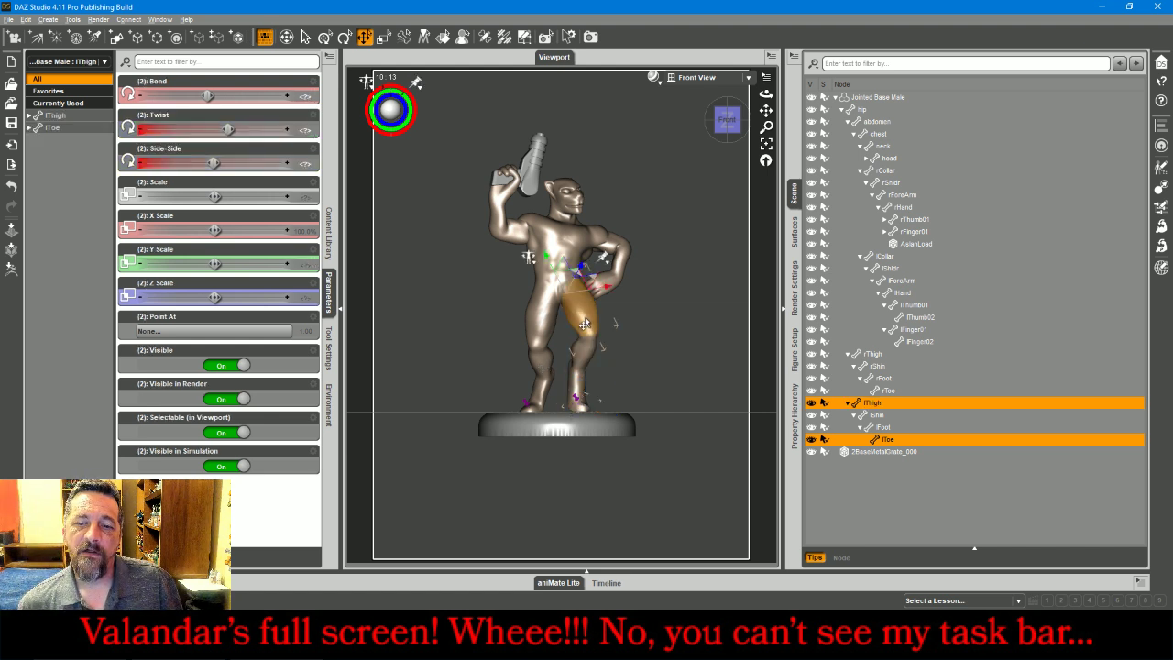
pyautogui.click(766, 144)
pyautogui.click(691, 353)
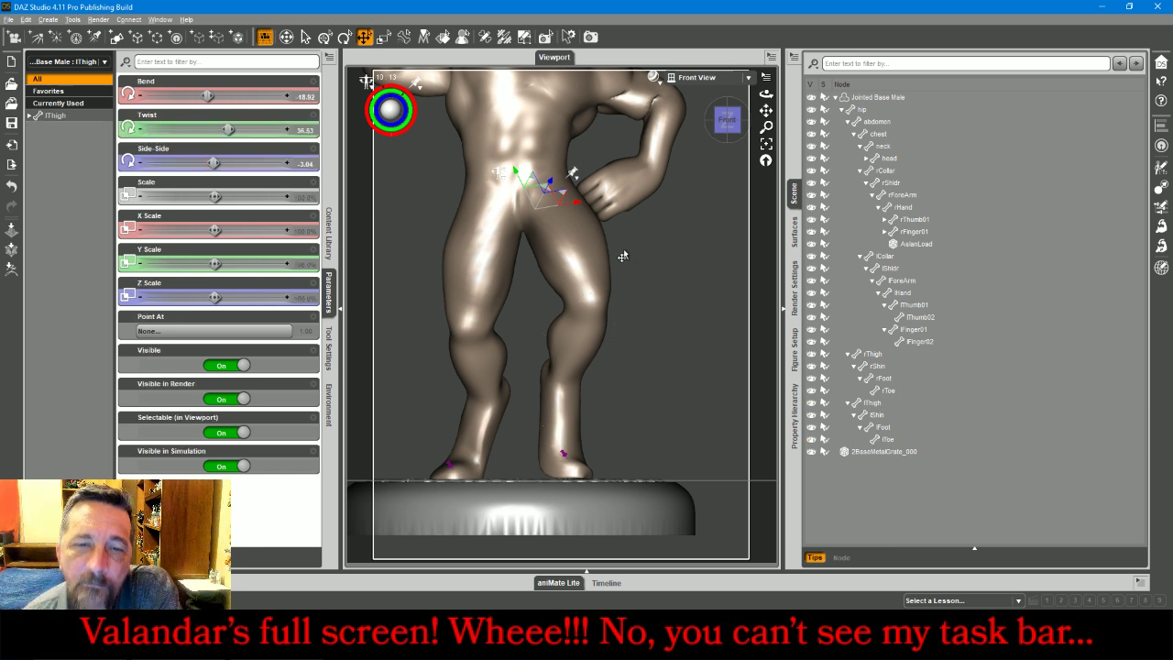
pyautogui.click(417, 82)
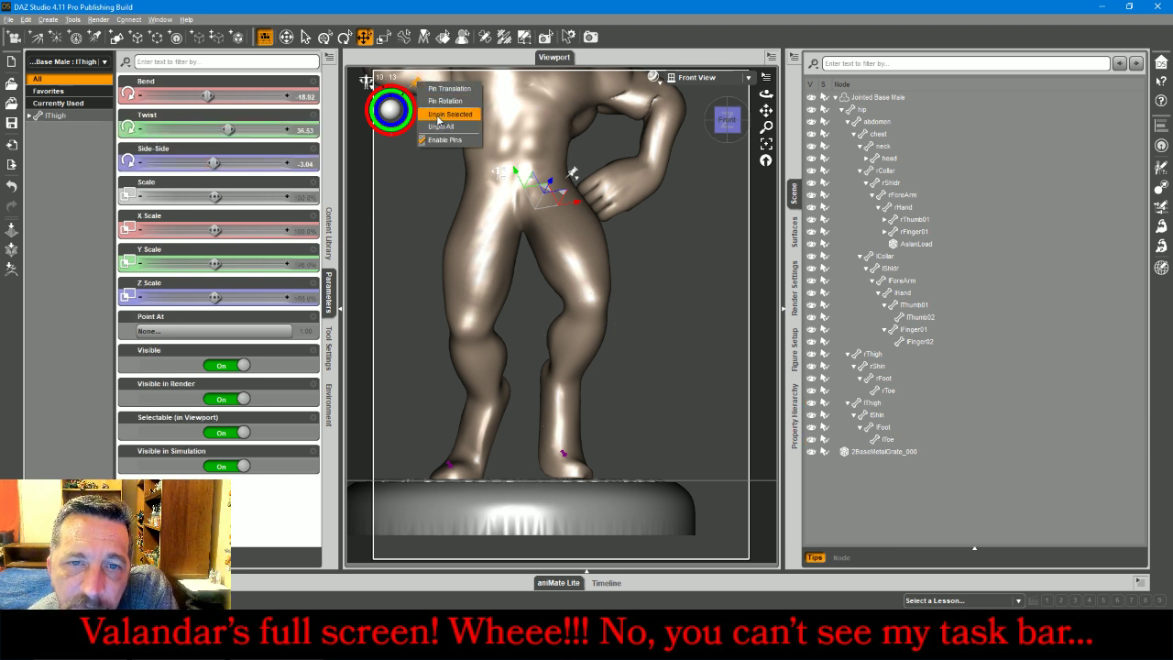
pyautogui.click(440, 118)
# Pin both the translation and the rotation of the figure's hip
pyautogui.click(516, 209)
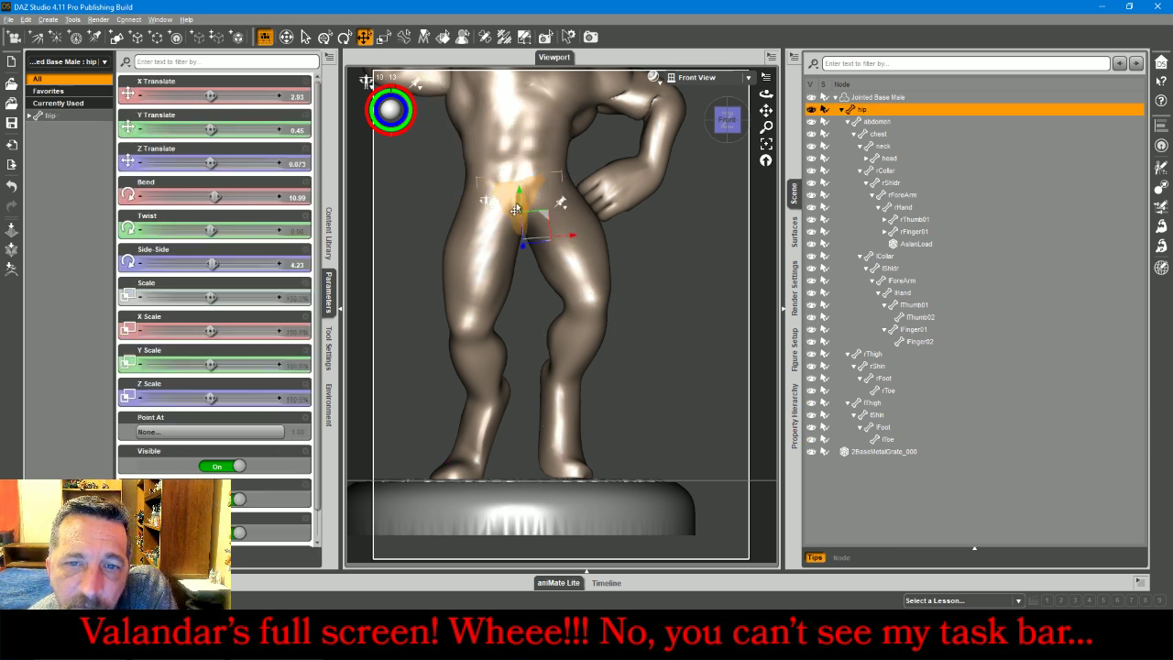
pyautogui.click(416, 82)
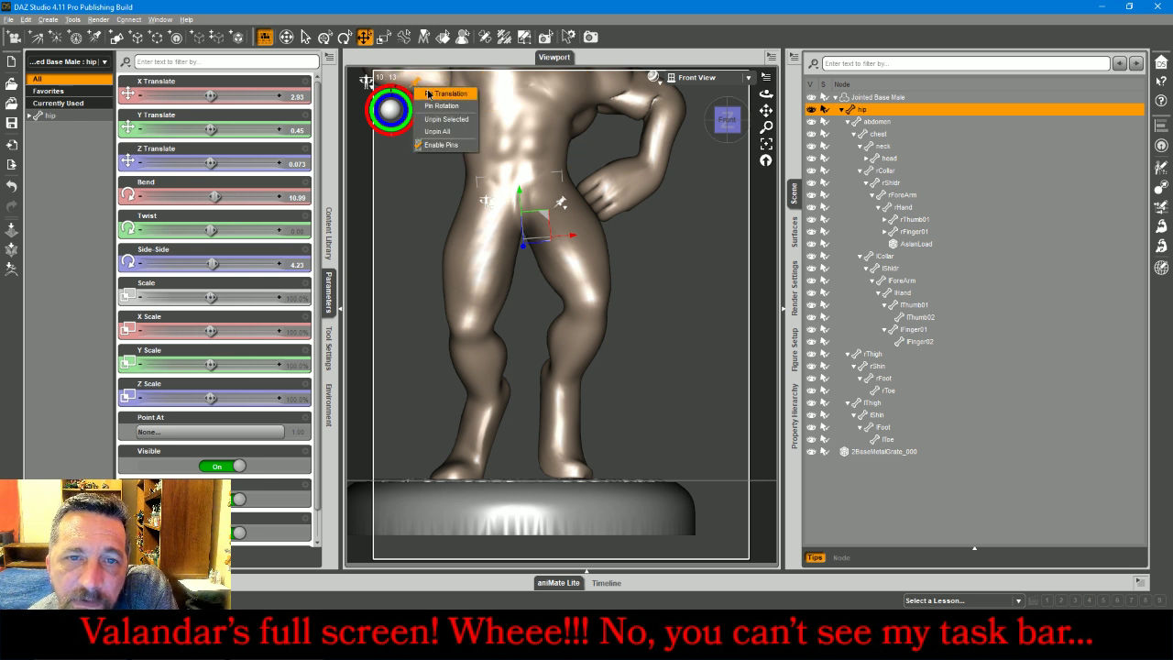
pyautogui.click(428, 94)
pyautogui.click(417, 83)
pyautogui.click(441, 106)
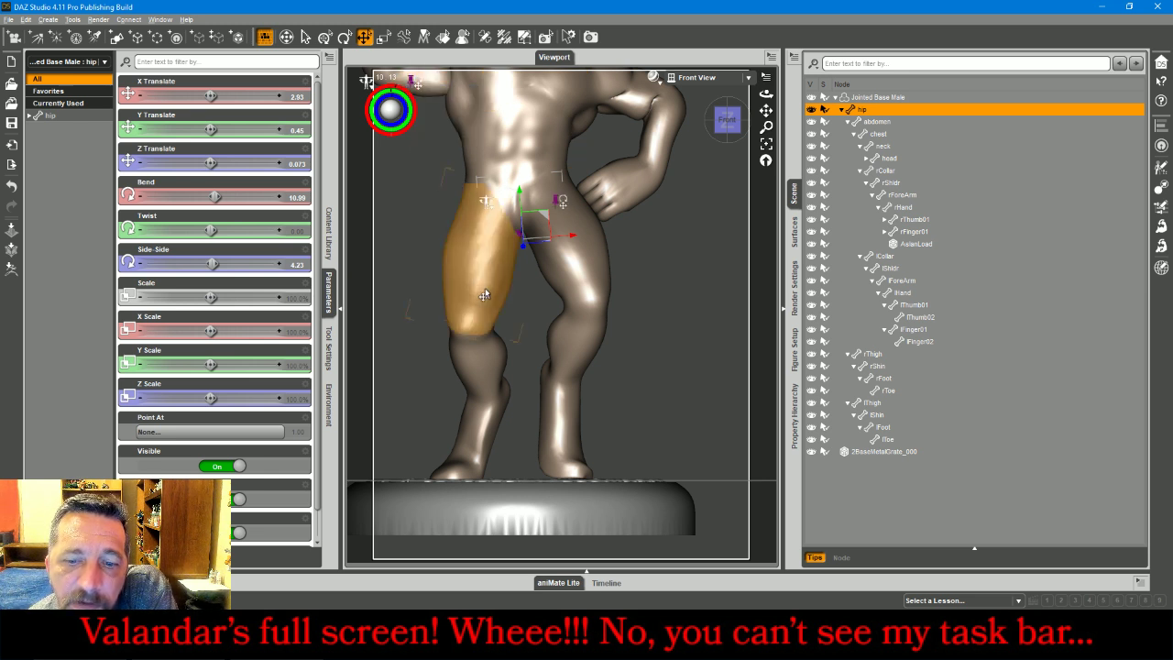
# Select the figure's left foot and shift it slightly to correct its stance on the base
pyautogui.click(548, 467)
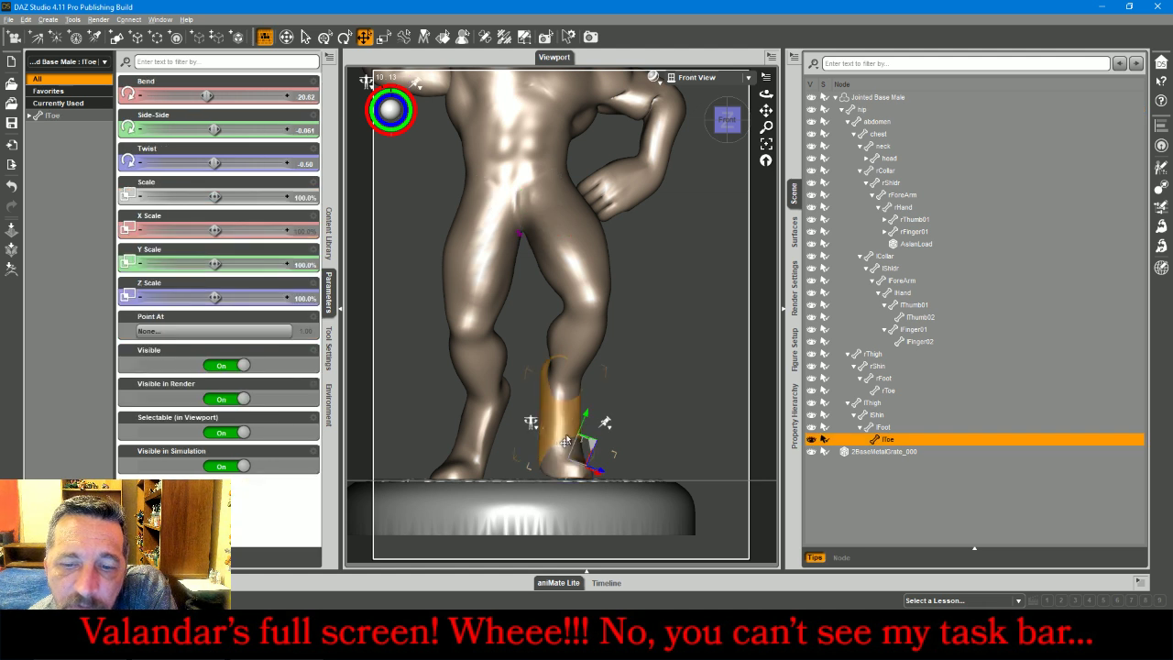
pyautogui.click(571, 419)
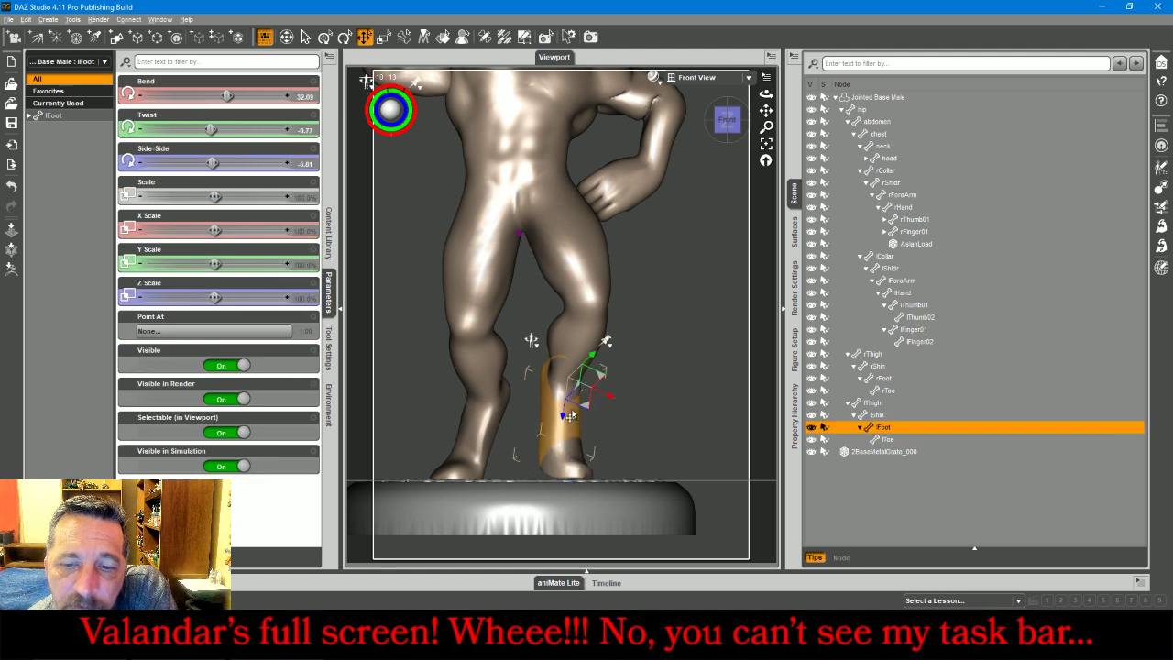
pyautogui.moveTo(560, 422); pyautogui.dragTo(547, 434)
# Set the left toe's Twist to about 9.56 and Bend to about -19.12, and clear the selection
pyautogui.click(576, 472)
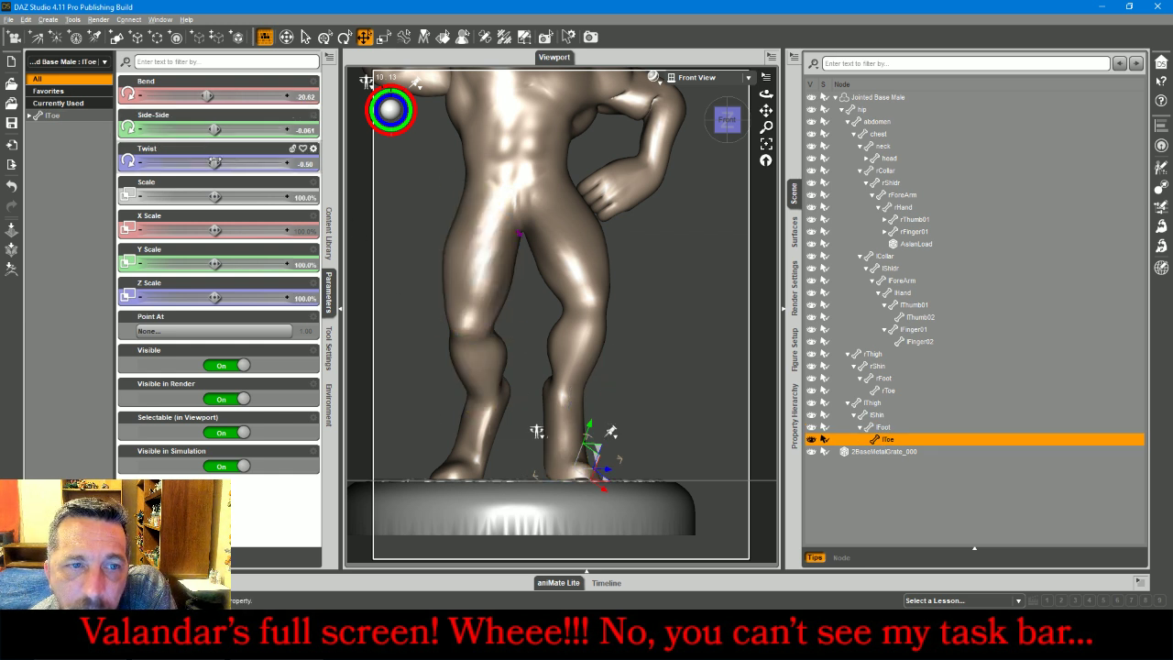
pyautogui.moveTo(215, 162); pyautogui.dragTo(218, 162)
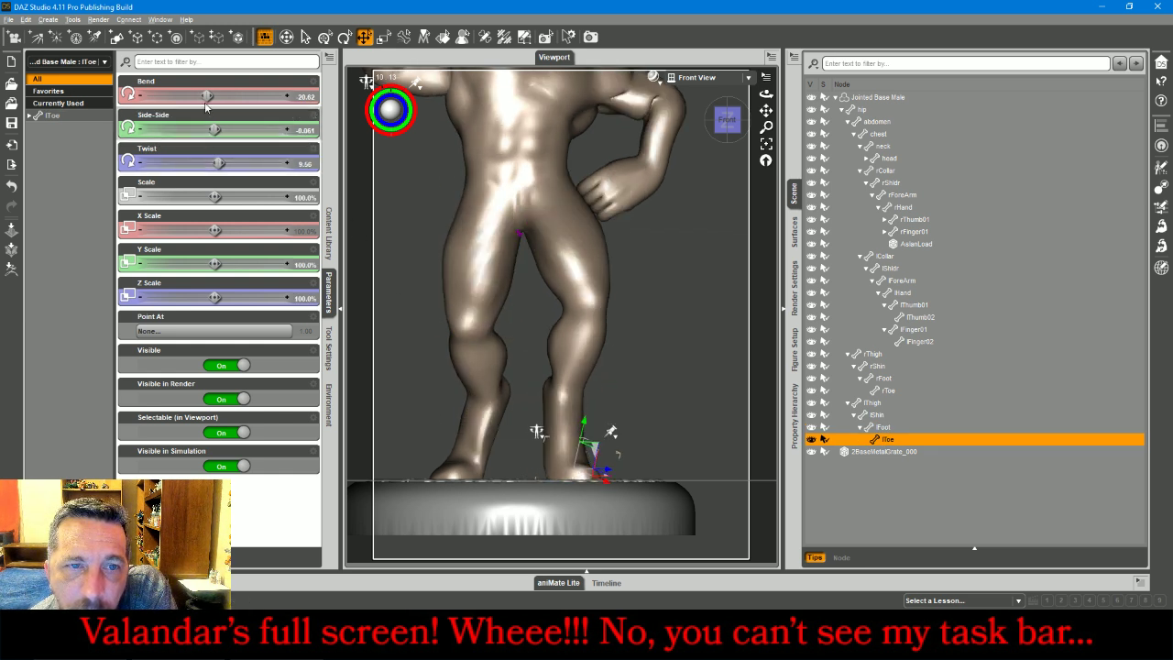
pyautogui.moveTo(208, 96); pyautogui.dragTo(207, 99)
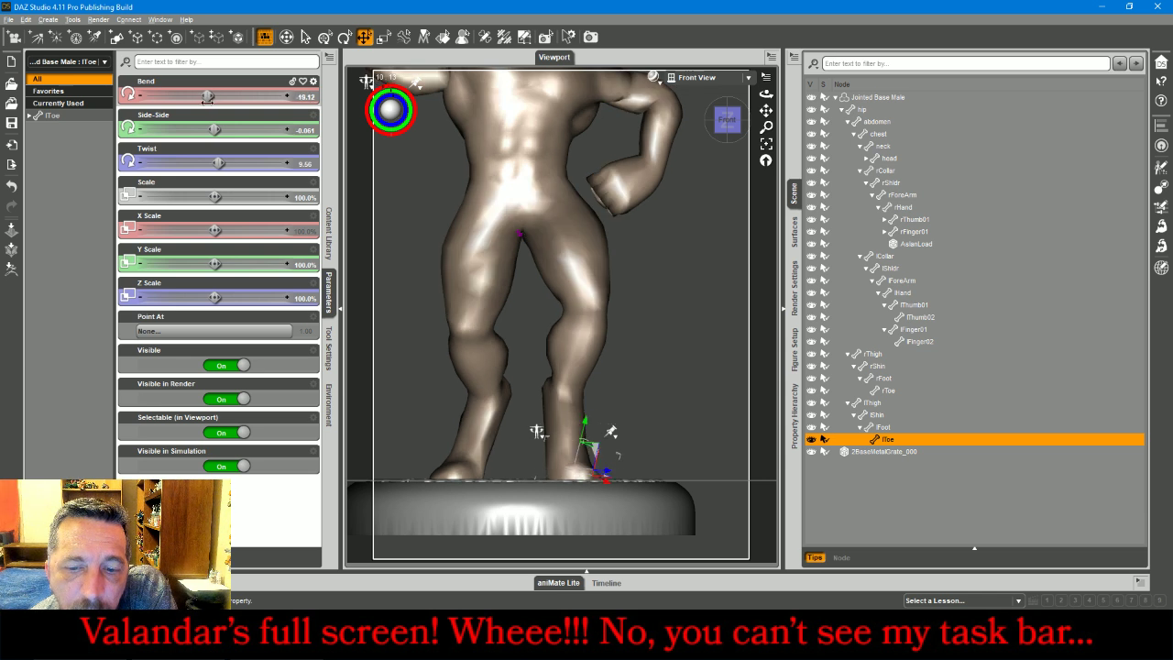
pyautogui.click(651, 271)
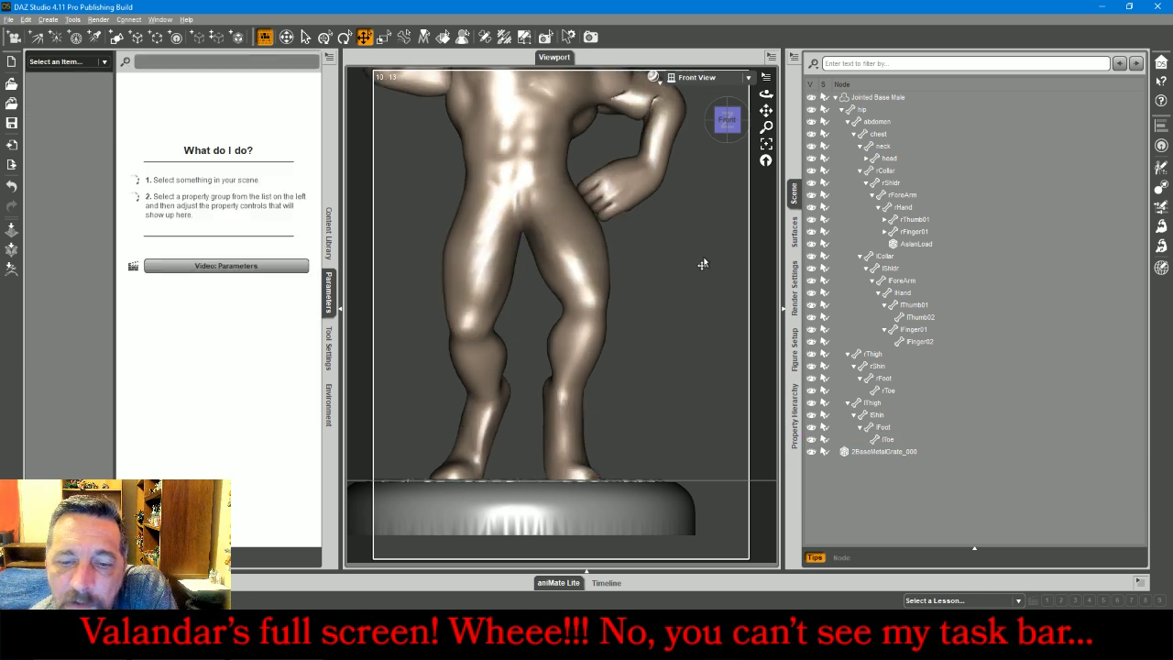
# From a raised right-side perspective, recentre the metal grate base under both feet at about X 3.52 and Z 0.50
pyautogui.click(701, 77)
pyautogui.click(710, 88)
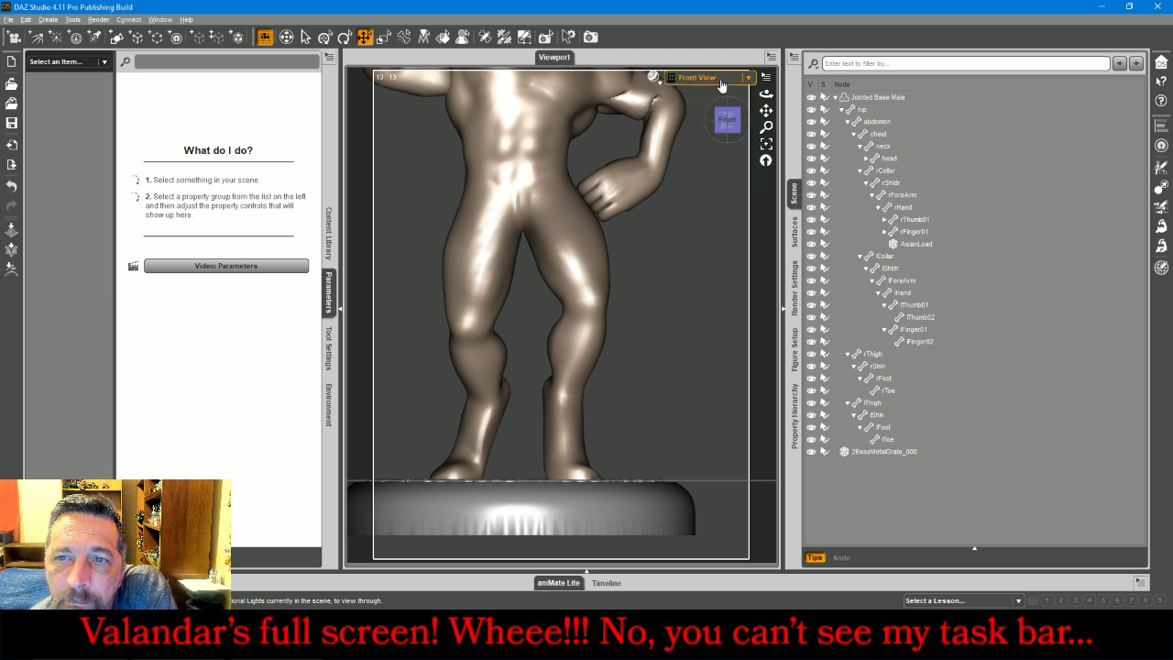
pyautogui.moveTo(725, 124); pyautogui.dragTo(701, 130)
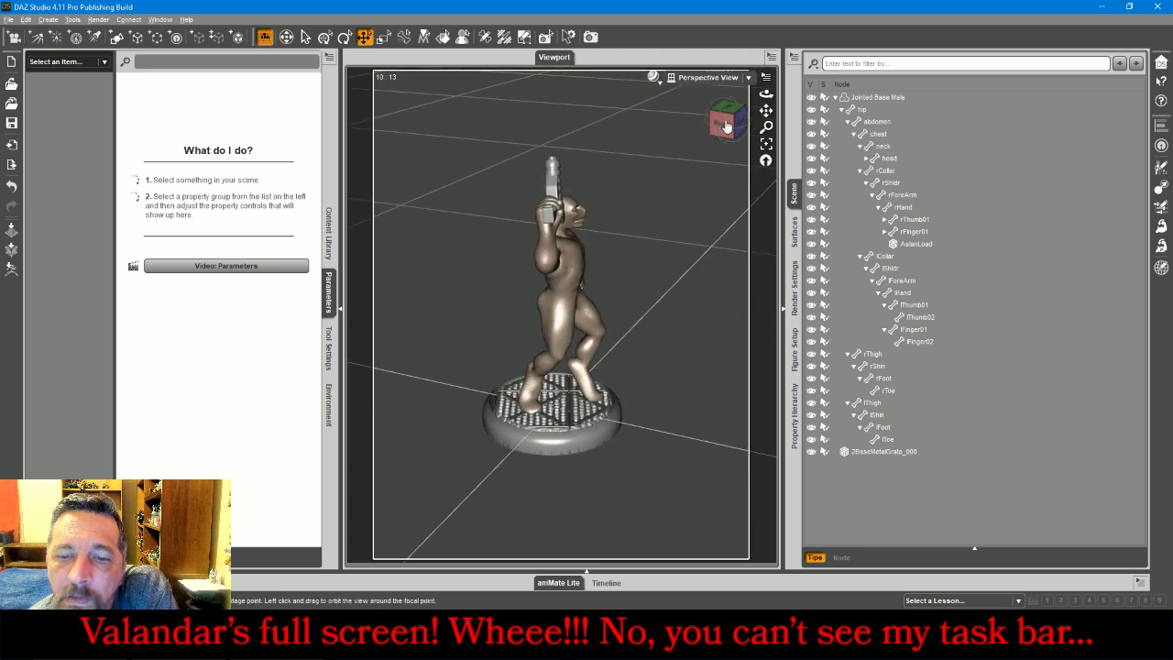
pyautogui.click(606, 435)
pyautogui.click(606, 434)
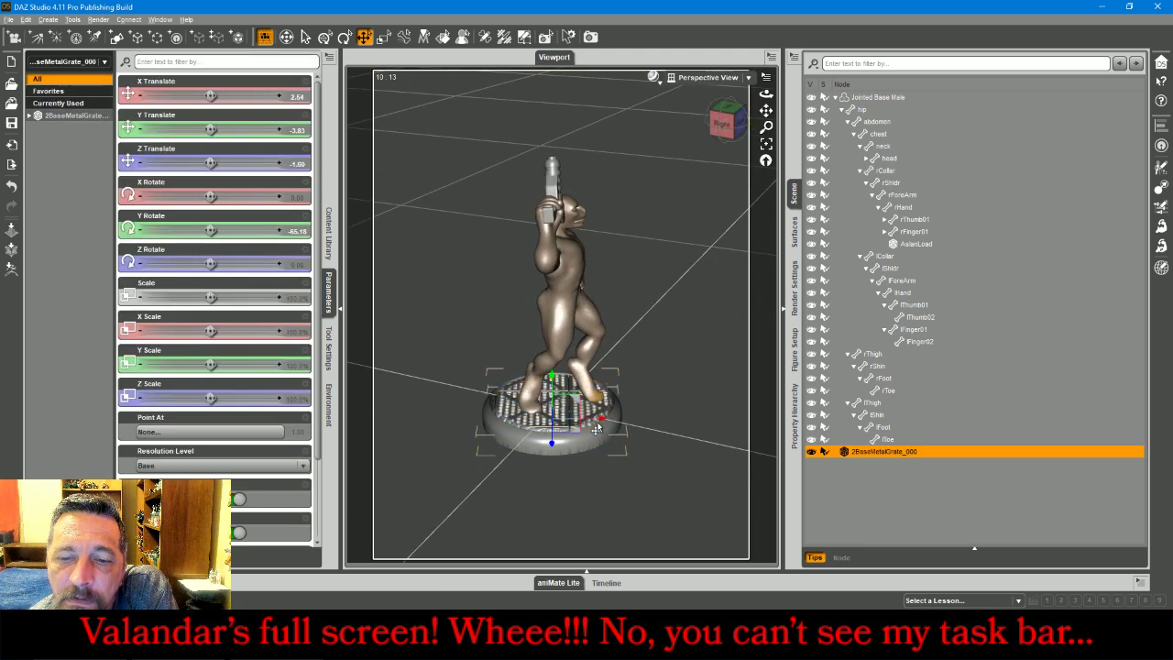
pyautogui.moveTo(601, 424); pyautogui.dragTo(614, 423)
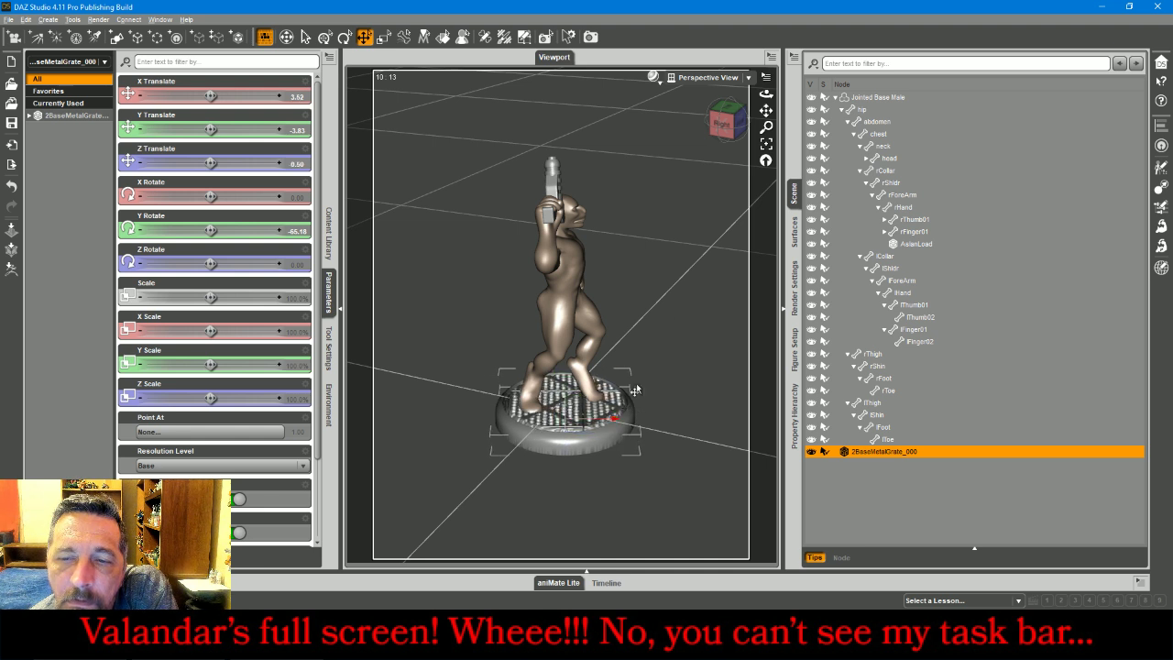
# Rotate the metal grate base slightly under the figure's feet, clear the selection and check the stance from the front
pyautogui.click(718, 126)
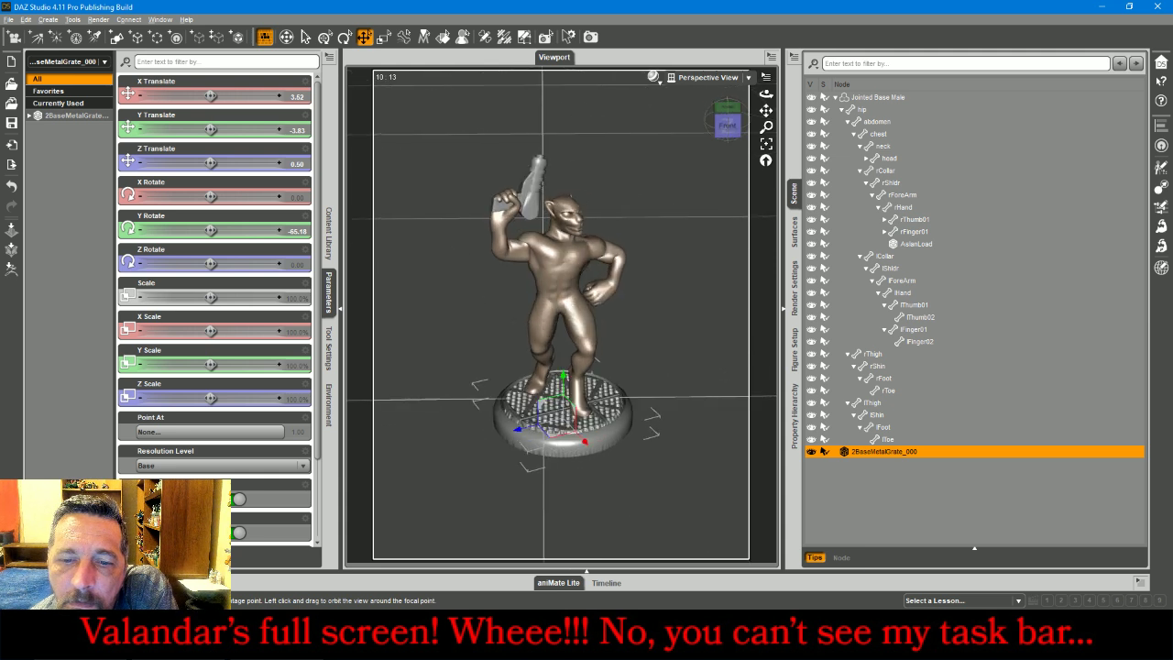
pyautogui.moveTo(722, 126); pyautogui.dragTo(693, 127)
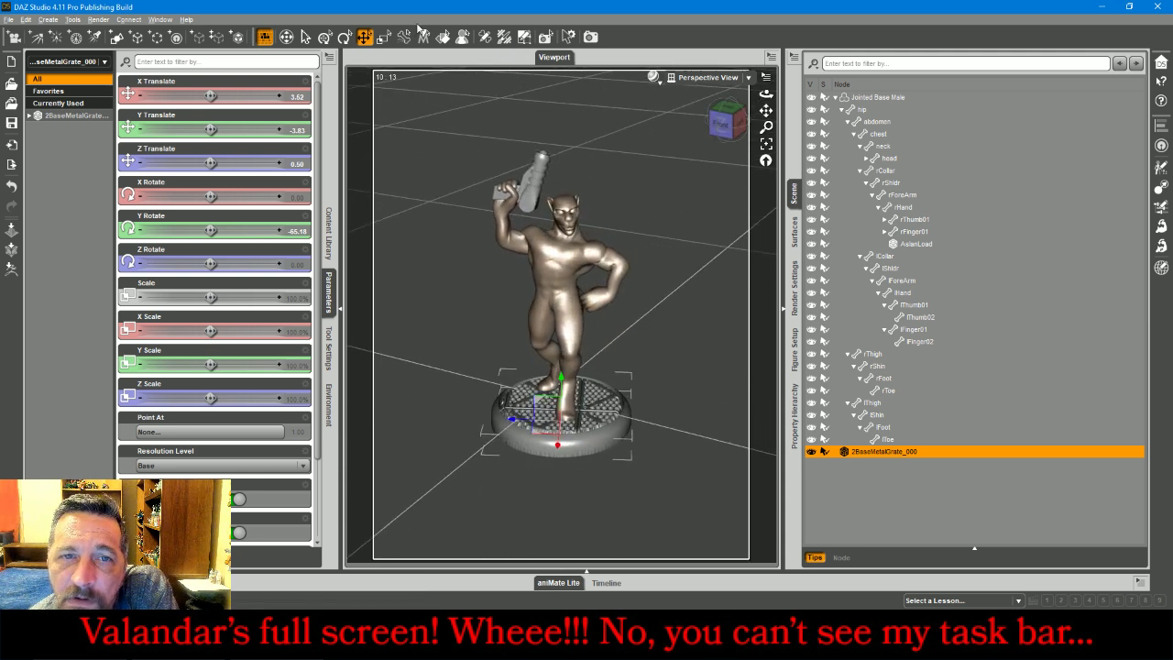
pyautogui.click(345, 38)
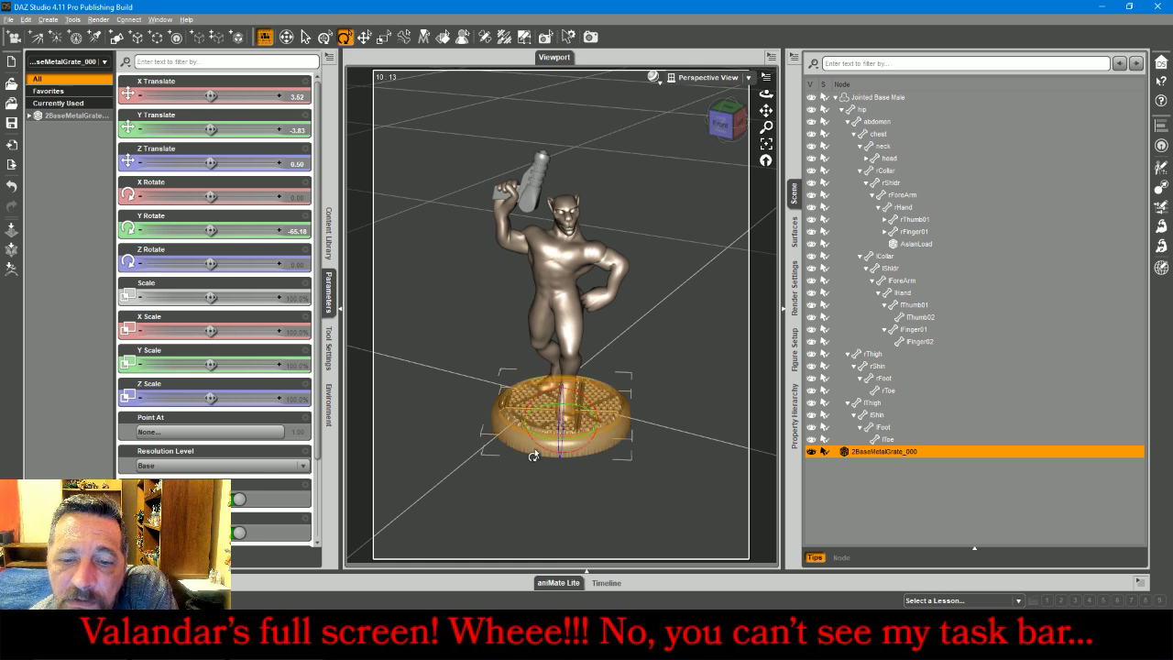
pyautogui.moveTo(546, 443); pyautogui.dragTo(554, 448)
pyautogui.click(696, 238)
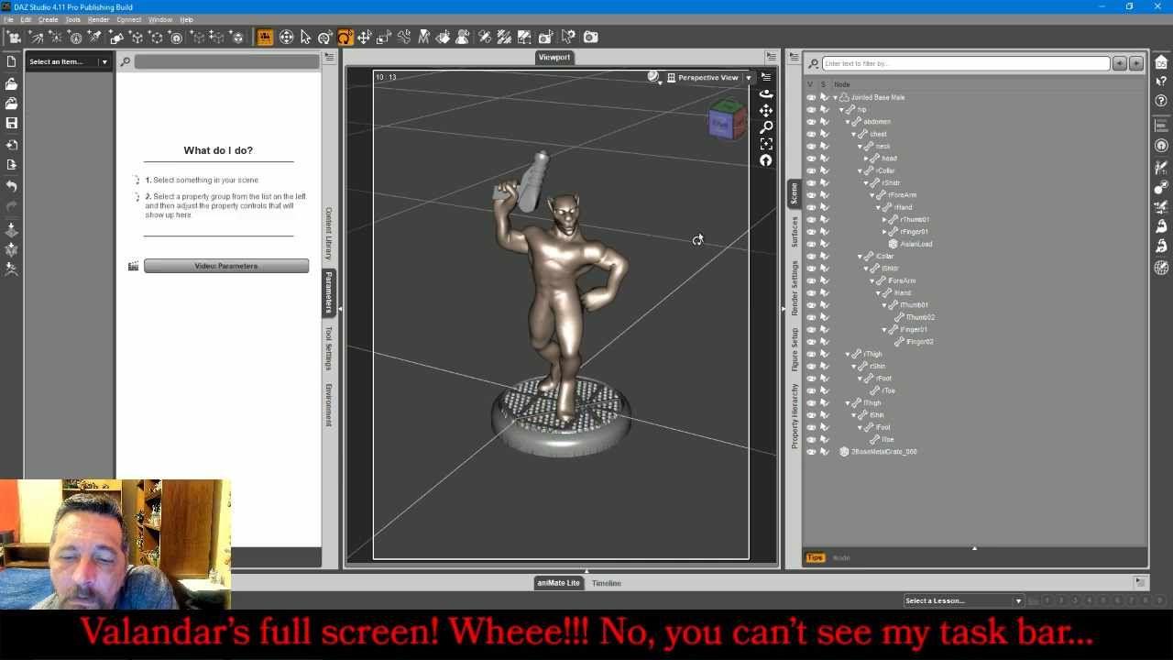
pyautogui.moveTo(713, 133); pyautogui.dragTo(812, 115)
pyautogui.moveTo(908, 116); pyautogui.dragTo(827, 147)
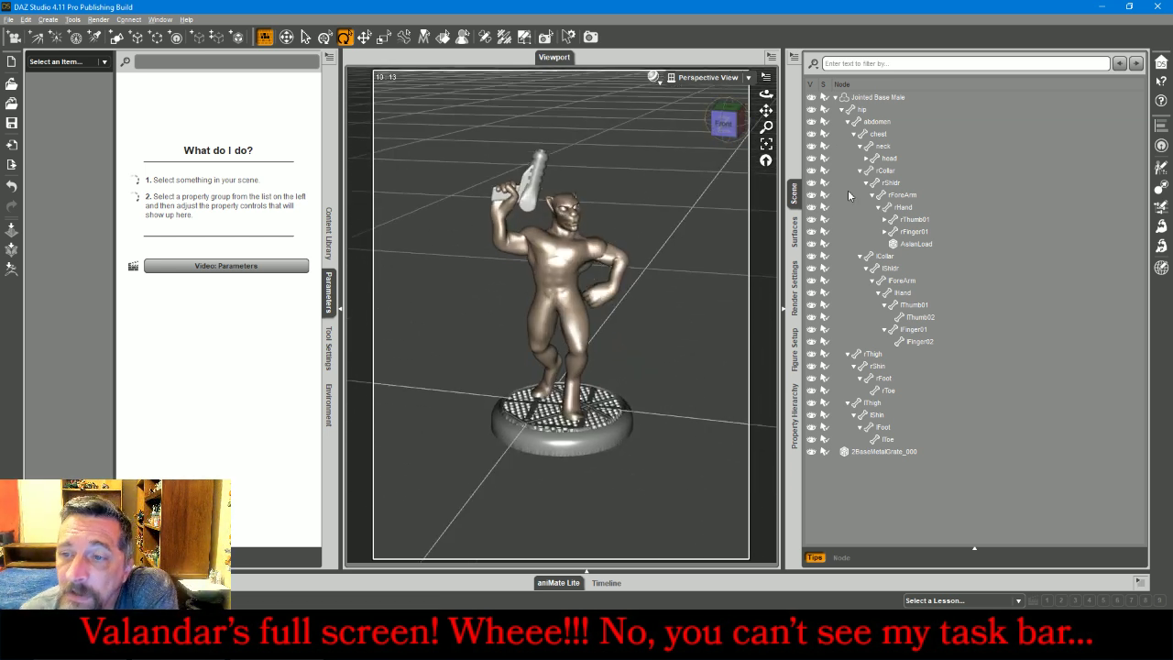
# Hide AslanLoad and the metal grate base, and export the figure over AslanBody.obj at 100% scale with invisible nodes ignored
pyautogui.click(810, 243)
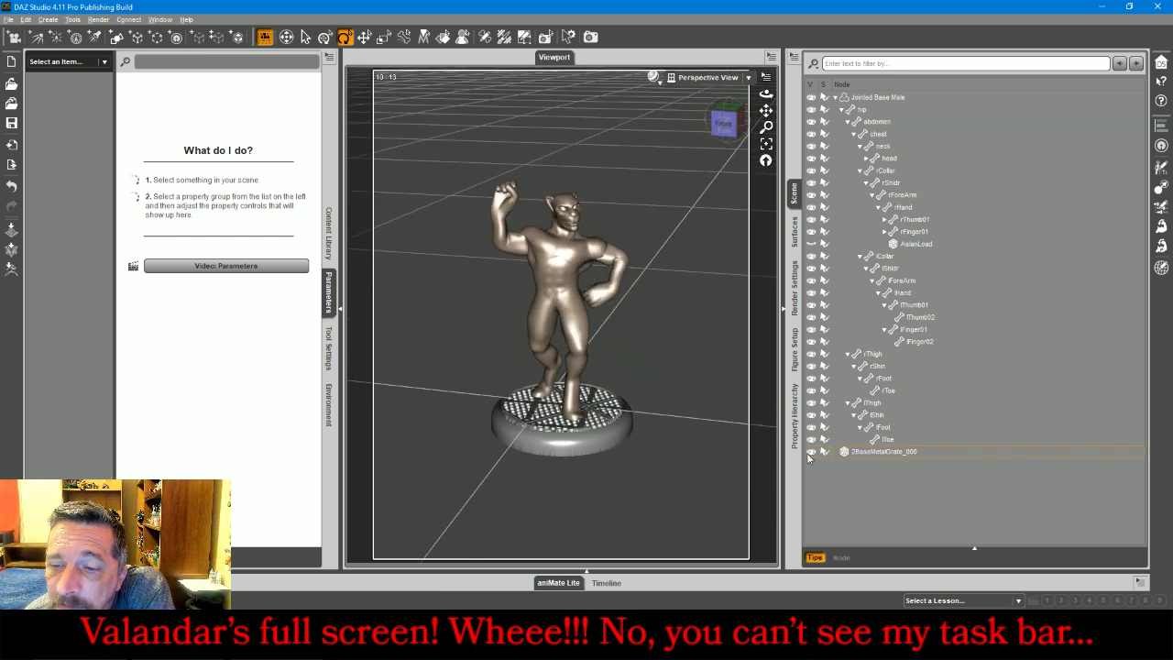
pyautogui.click(810, 451)
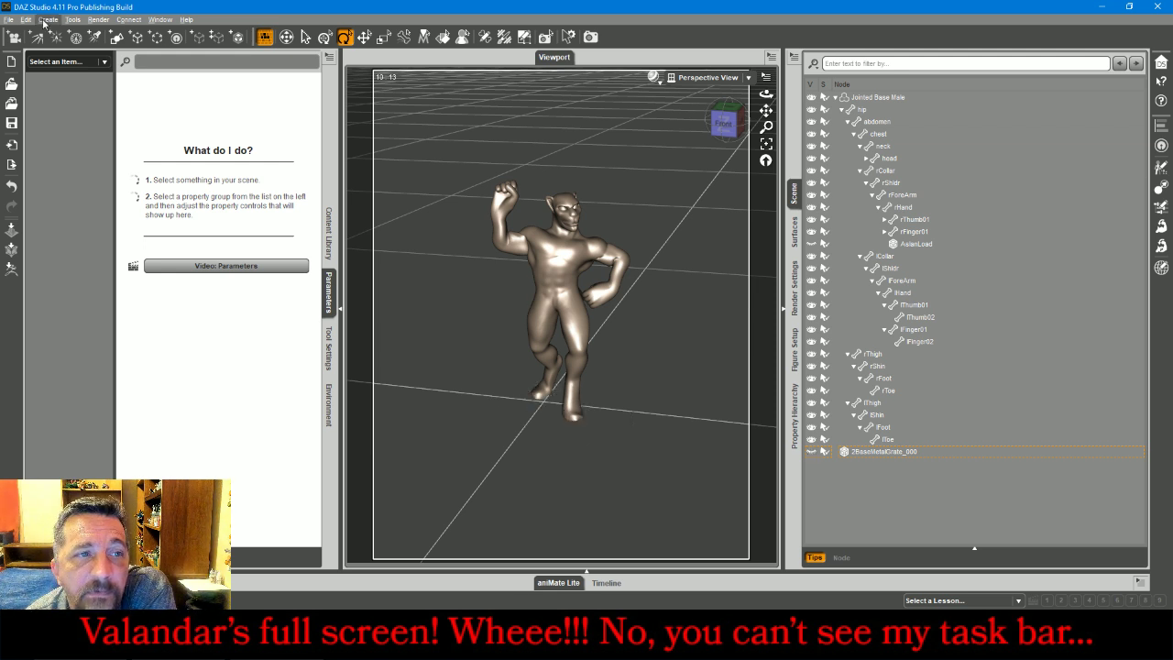
pyautogui.click(8, 19)
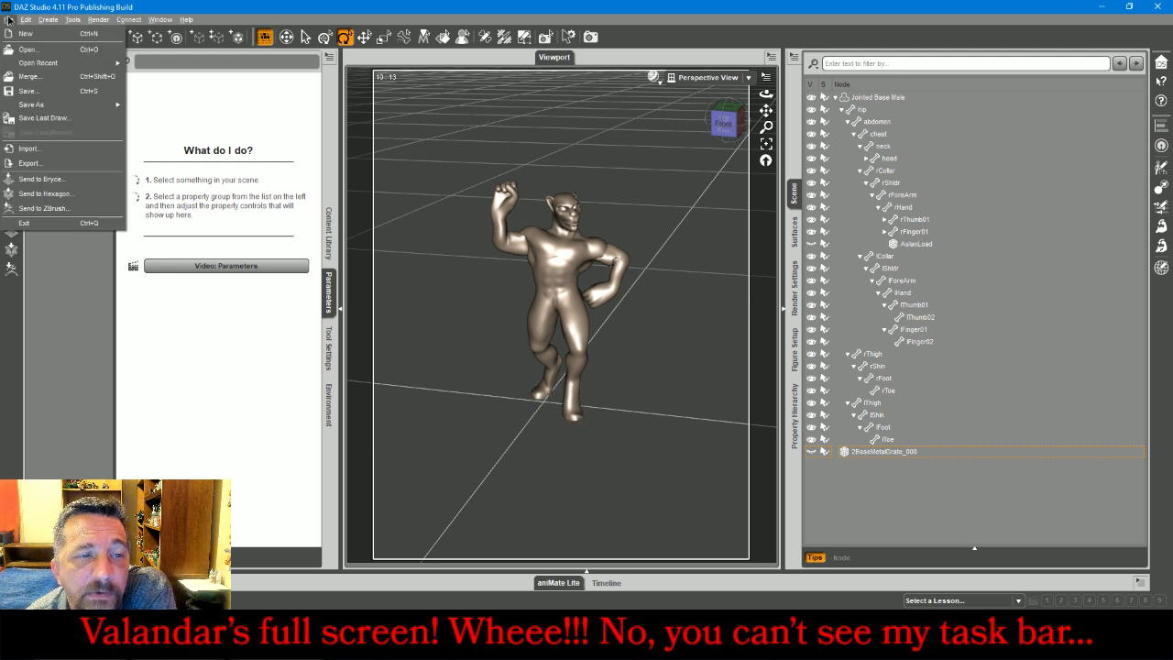
pyautogui.click(32, 163)
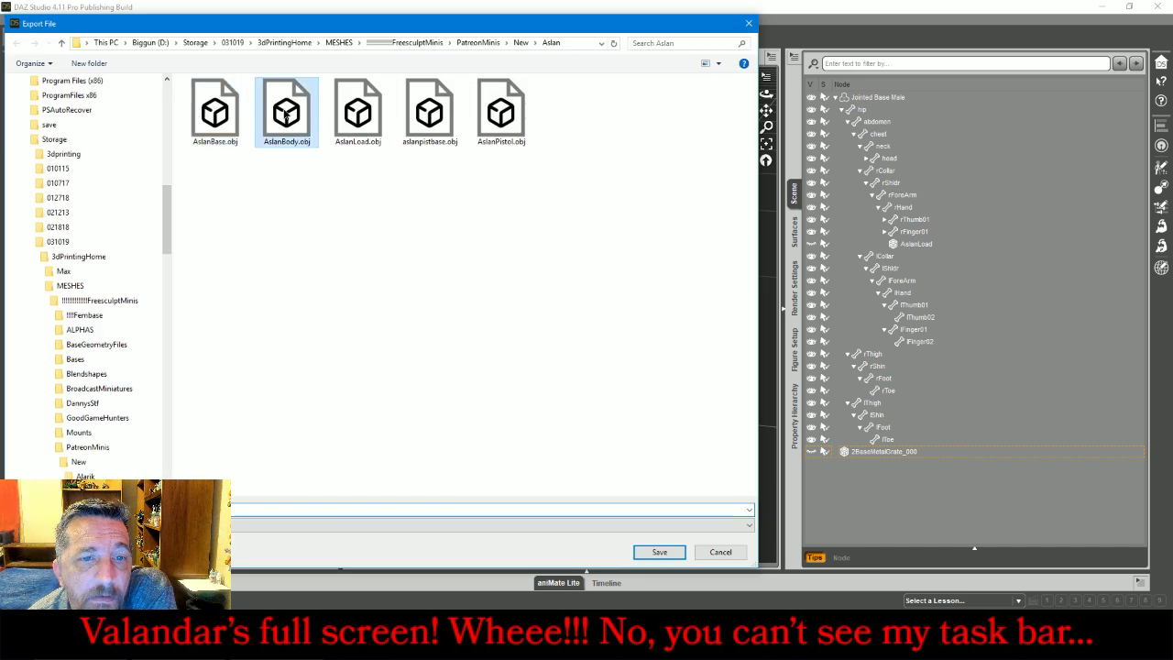
pyautogui.doubleClick(286, 113)
pyautogui.click(548, 321)
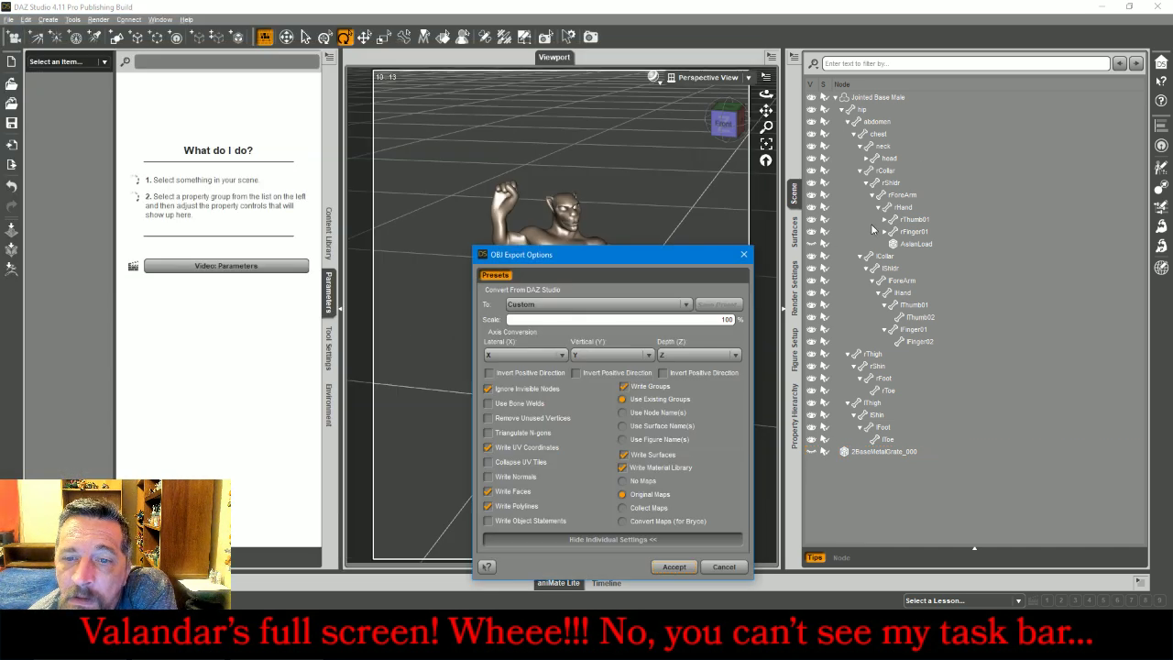
pyautogui.click(674, 567)
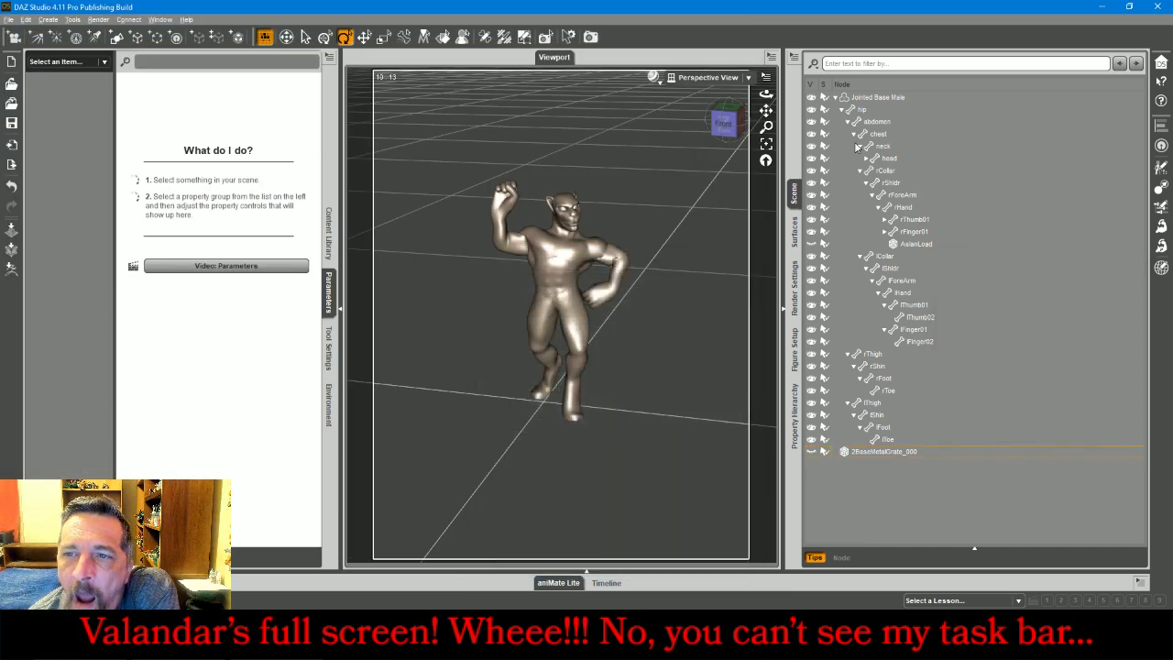
# Hide the Jointed Base Male, show the metal grate base again, and export it over AslanBase.obj at 100% scale
pyautogui.click(811, 97)
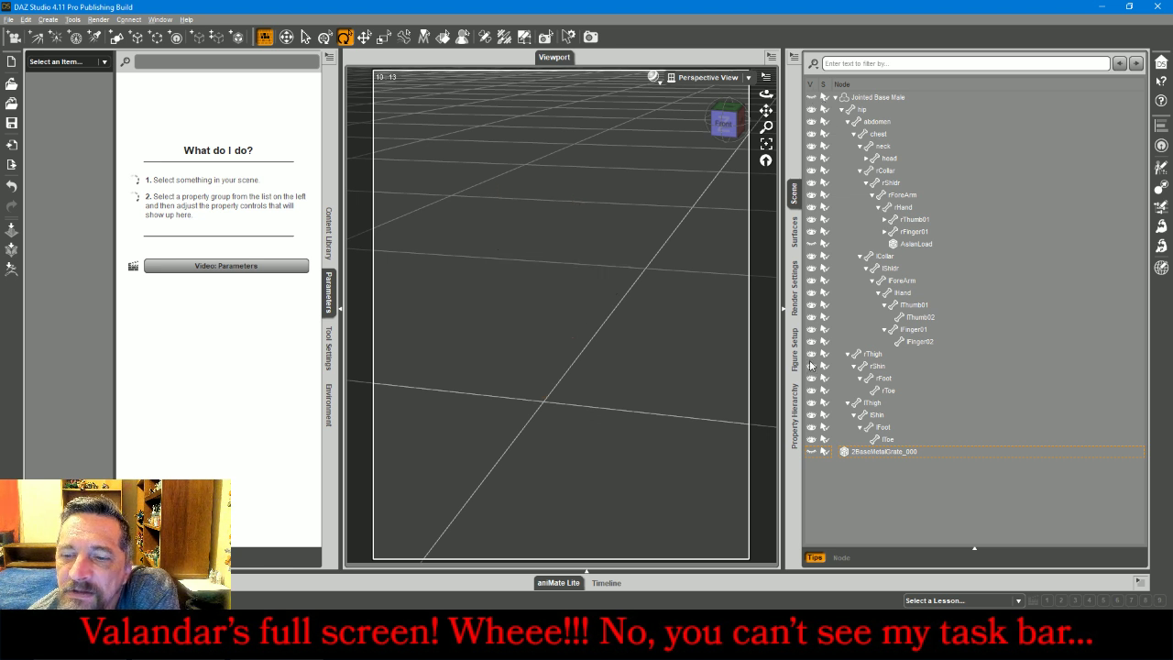
pyautogui.click(811, 452)
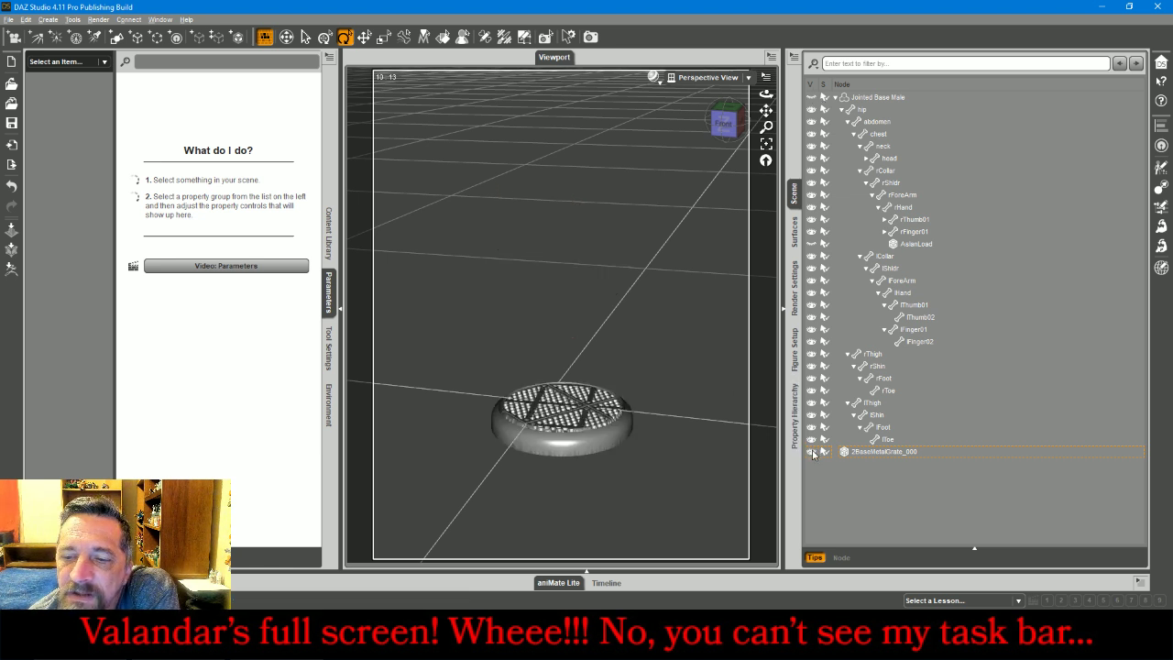
pyautogui.click(9, 19)
pyautogui.click(41, 159)
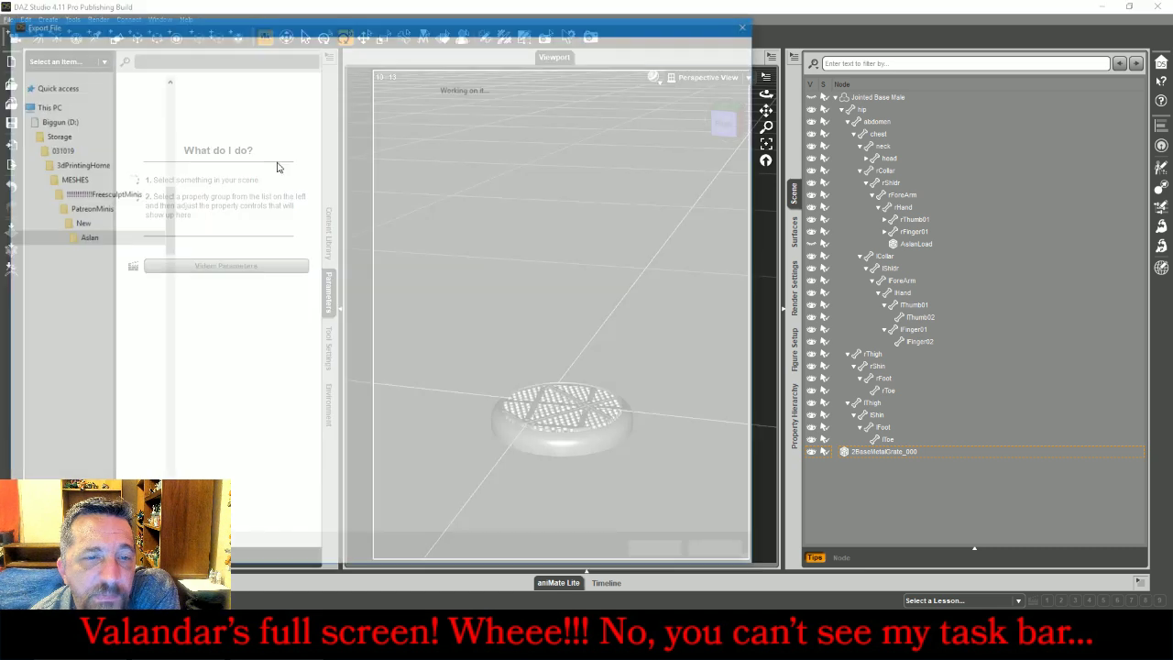
pyautogui.doubleClick(229, 119)
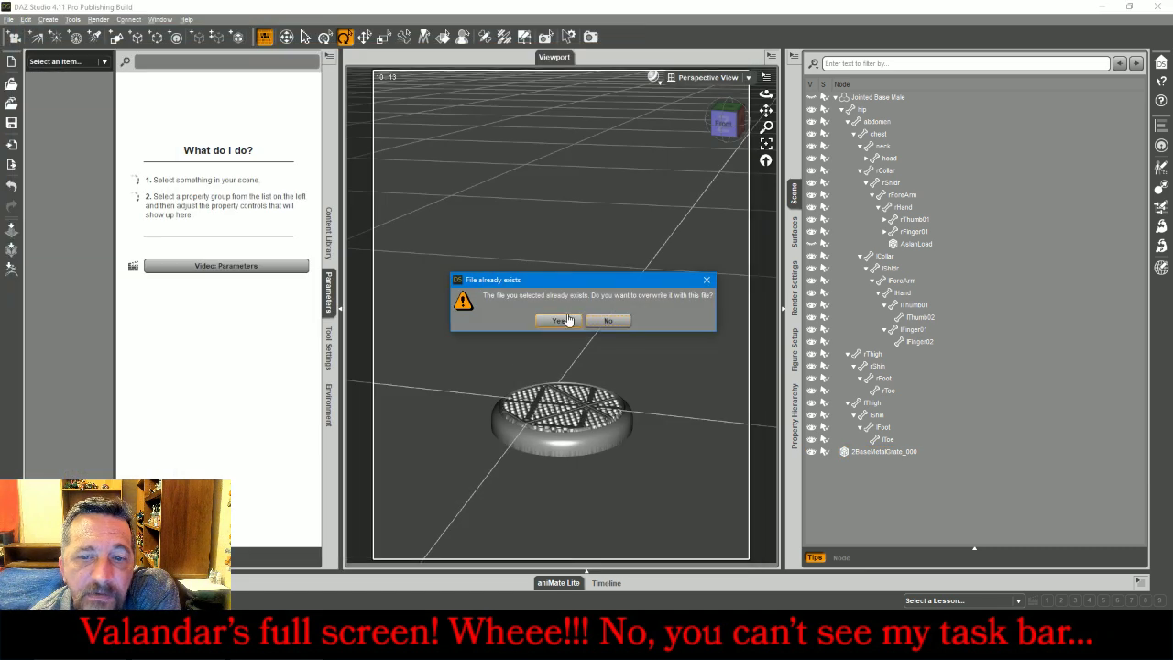
pyautogui.click(558, 320)
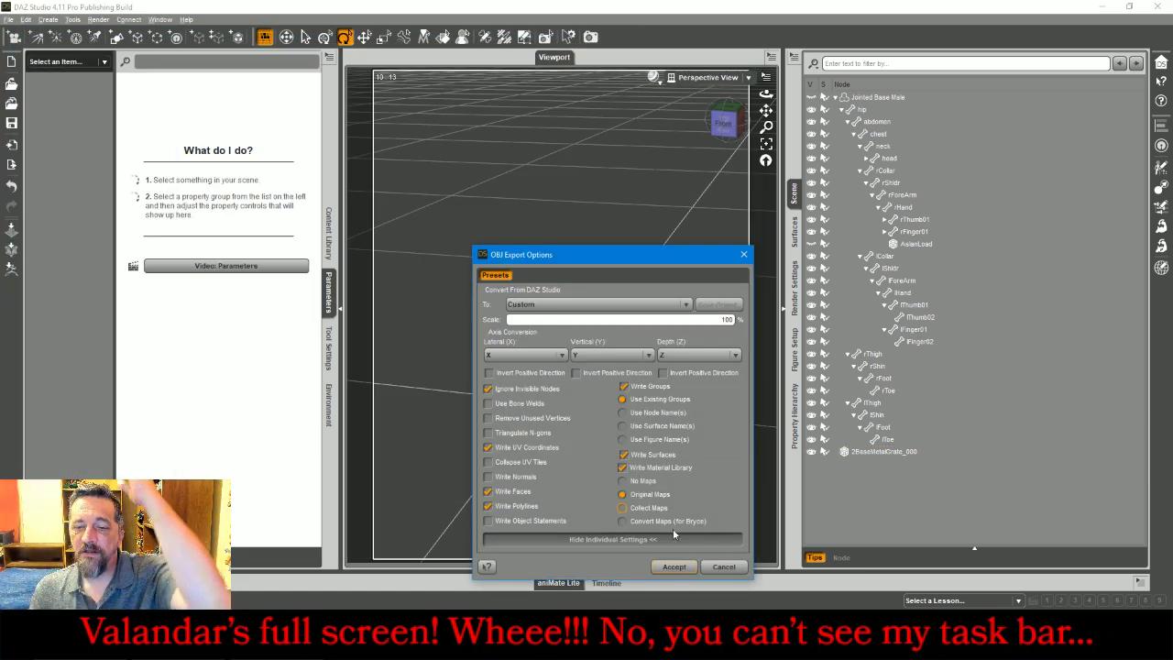
pyautogui.click(674, 568)
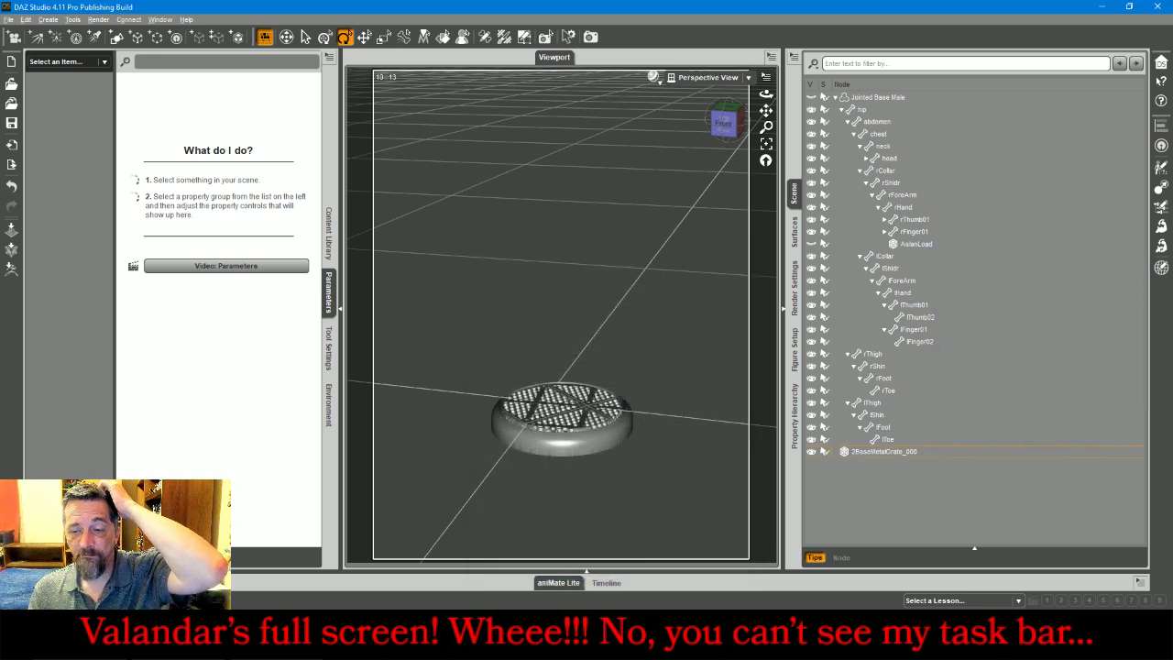
# Switch to ZBrush, glancing at the live chat window on the way
pyautogui.hotkey('alt', 'Tab')
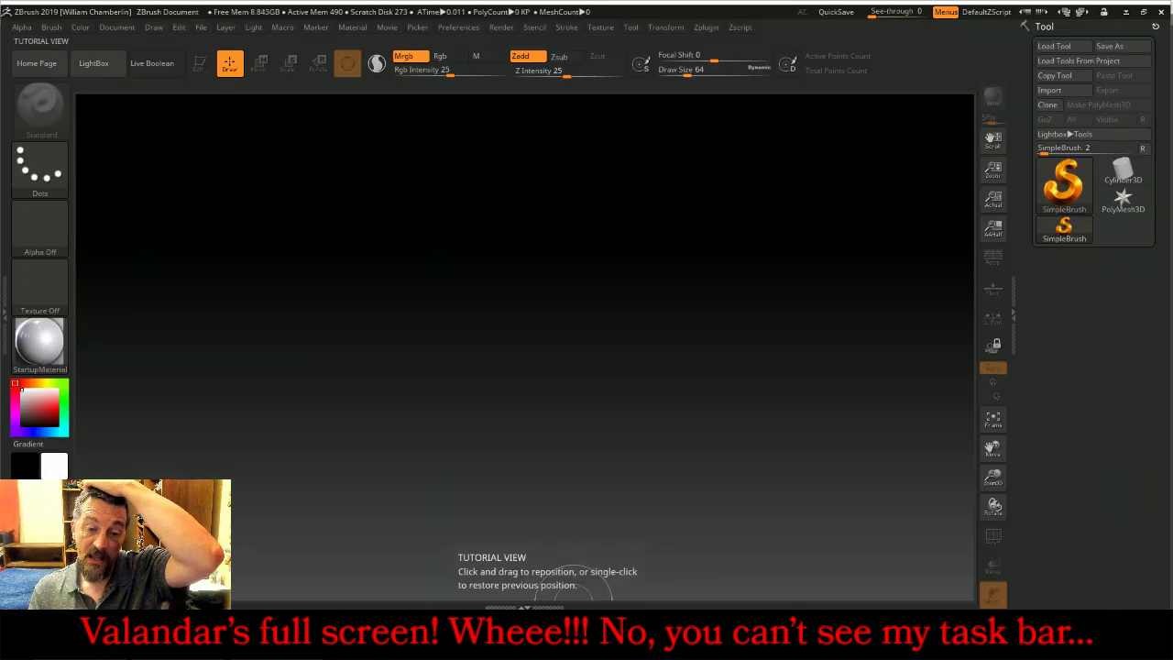
pyautogui.hotkey('alt', 'Tab')
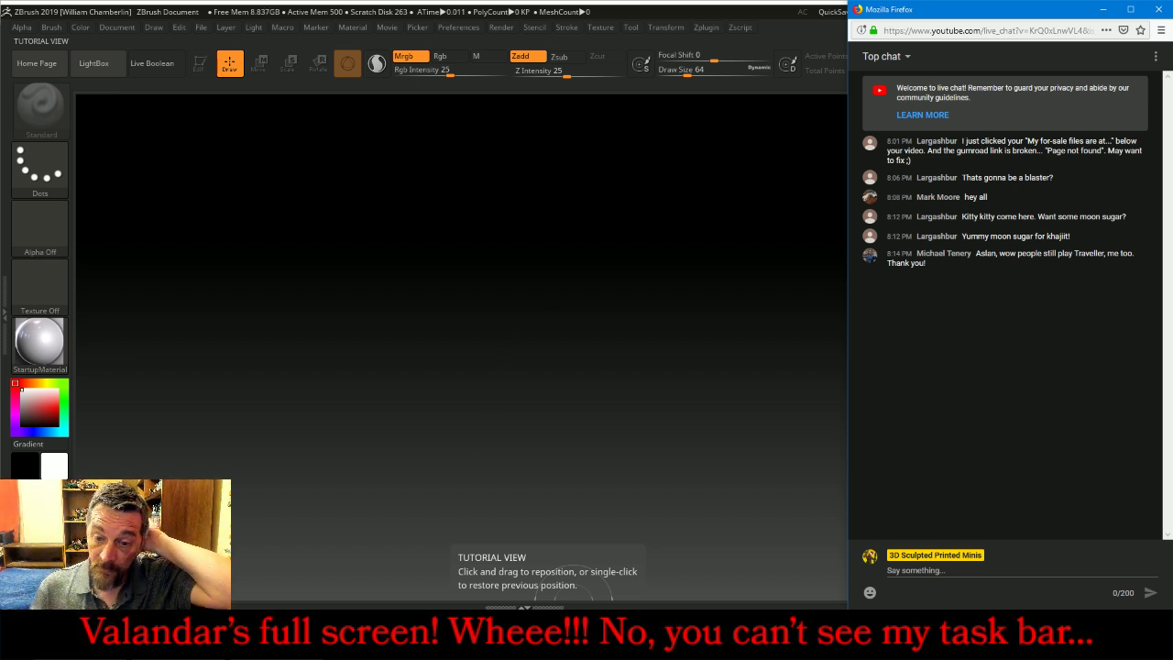
pyautogui.hotkey('alt', 'Tab')
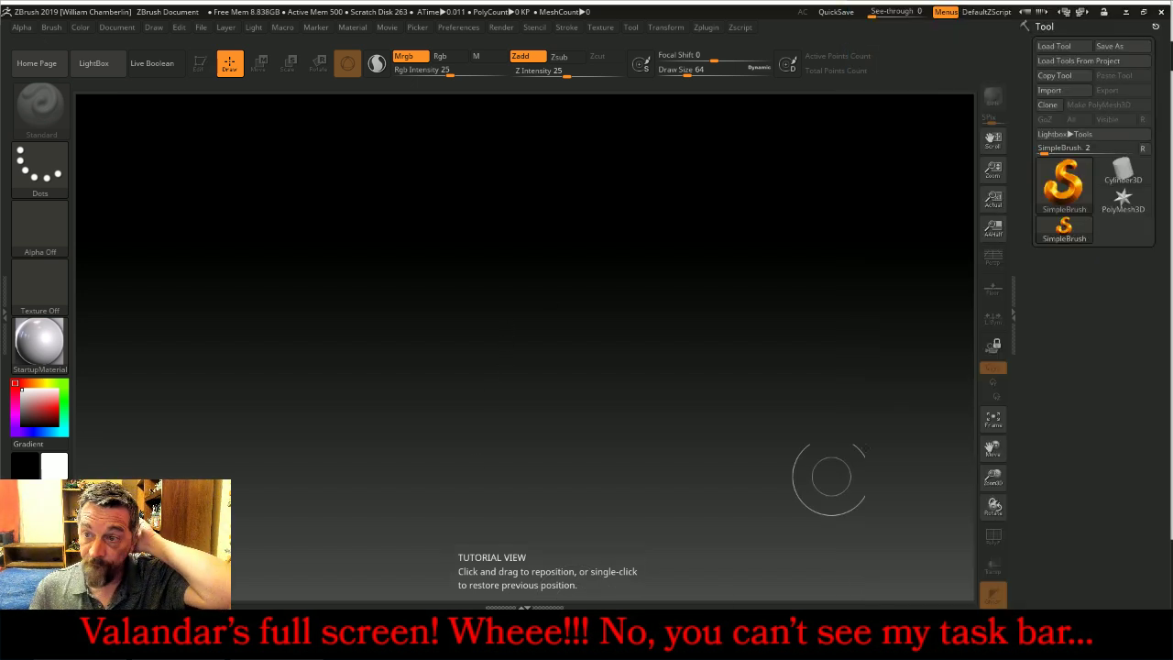
# Import AslanBody.obj from the PatreonMinis > New > Aslan folder, draw it on the canvas and enter Edit mode
pyautogui.click(1077, 85)
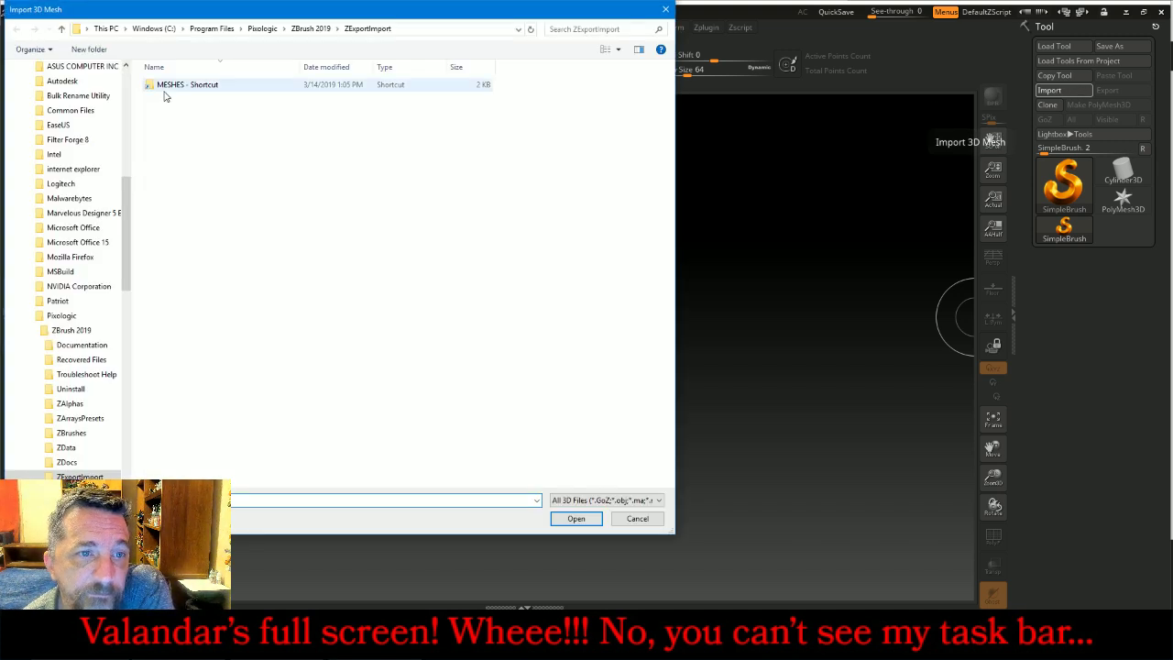
pyautogui.click(165, 88)
pyautogui.doubleClick(165, 89)
pyautogui.doubleClick(174, 101)
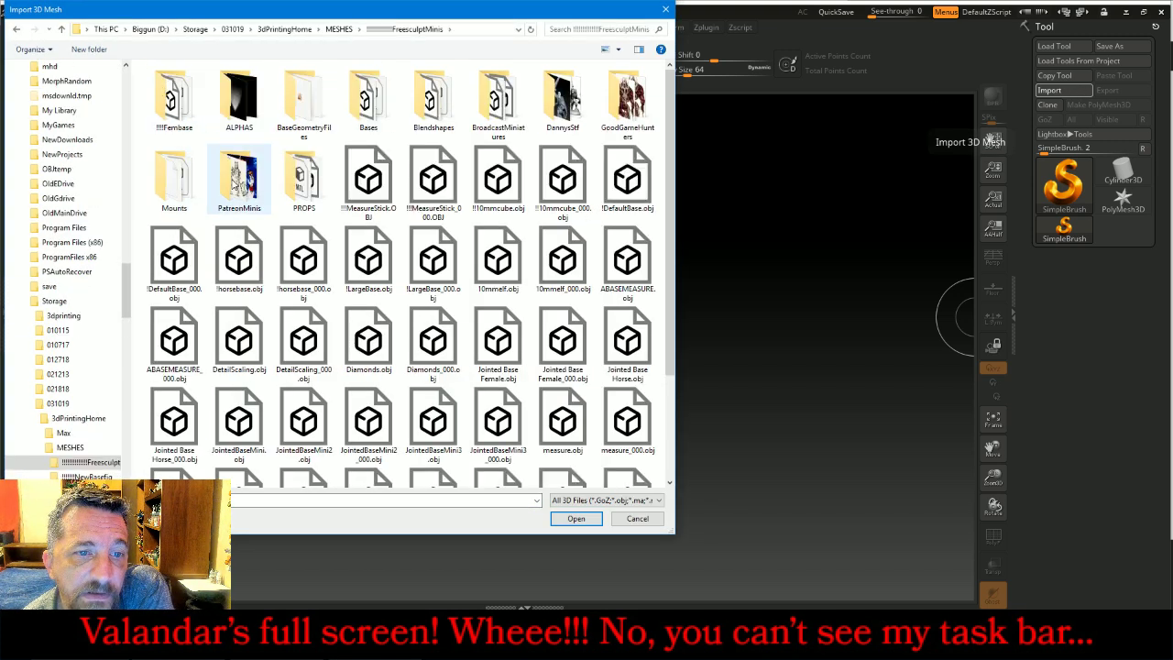
pyautogui.doubleClick(240, 179)
pyautogui.doubleClick(195, 127)
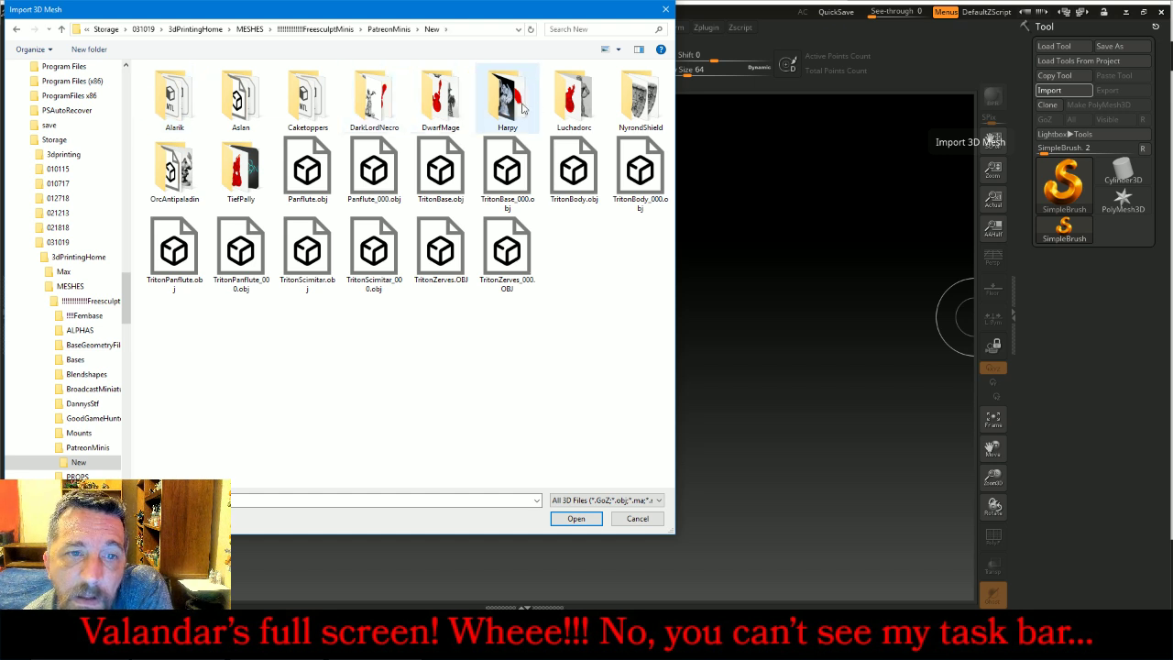
pyautogui.doubleClick(240, 97)
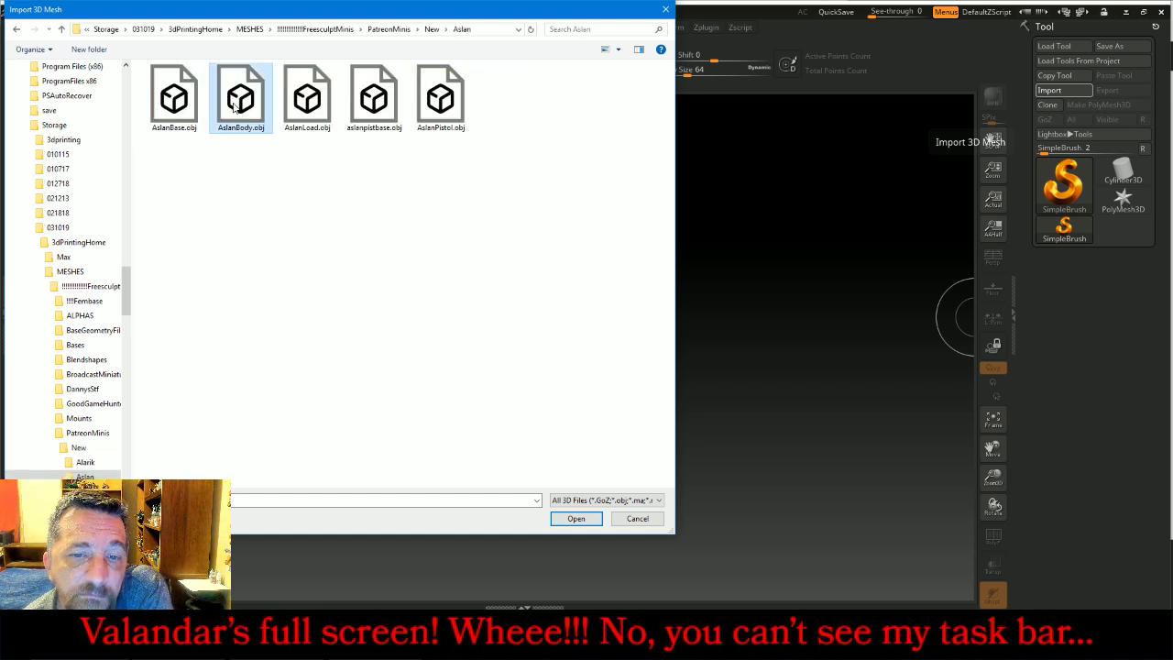
pyautogui.doubleClick(240, 96)
pyautogui.moveTo(541, 339); pyautogui.dragTo(512, 467)
pyautogui.click(200, 66)
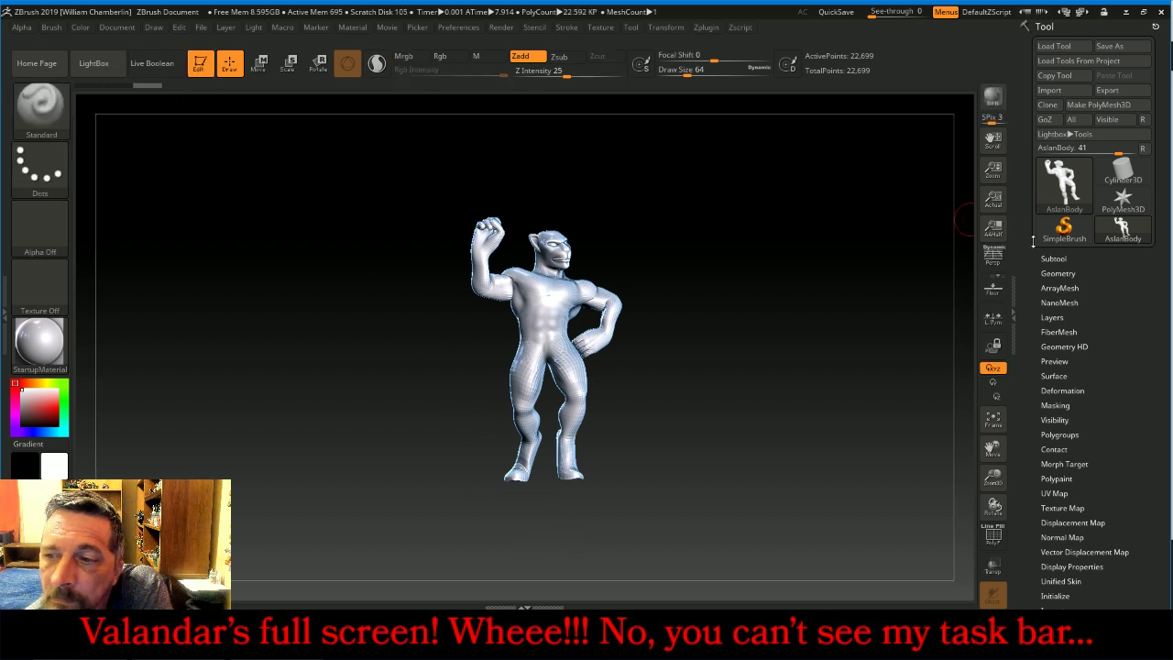
# Insert a PolyMesh3D subtool below AslanBody and replace it with the imported AslanPistol.obj
pyautogui.click(1063, 261)
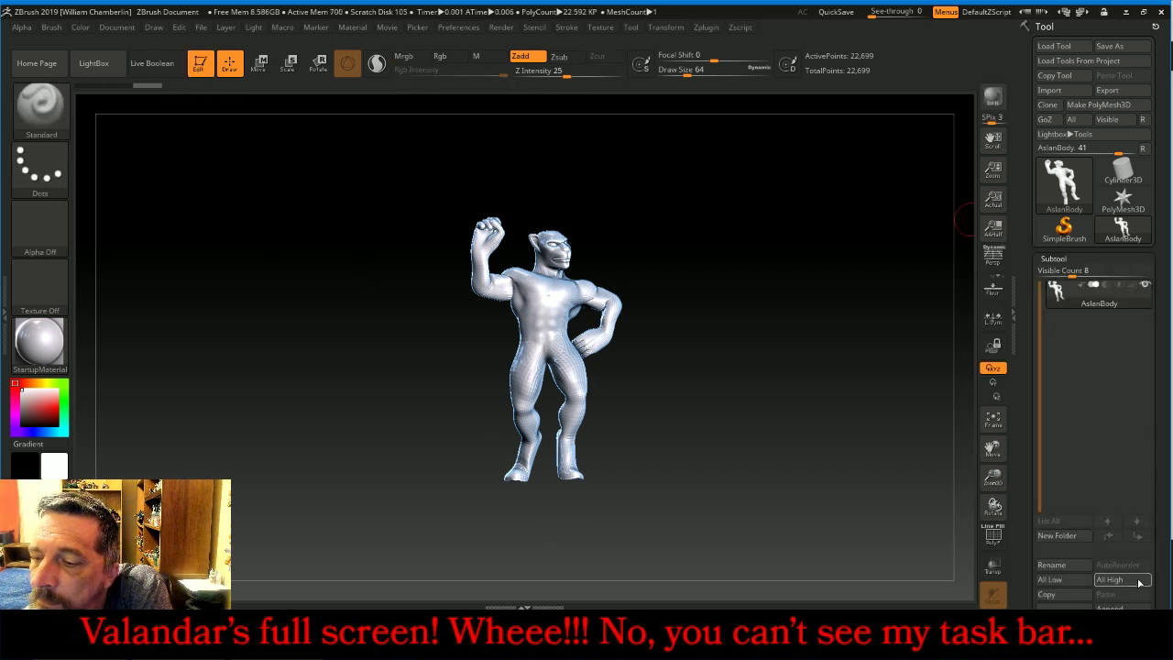
pyautogui.scroll(-2, 1156, 556)
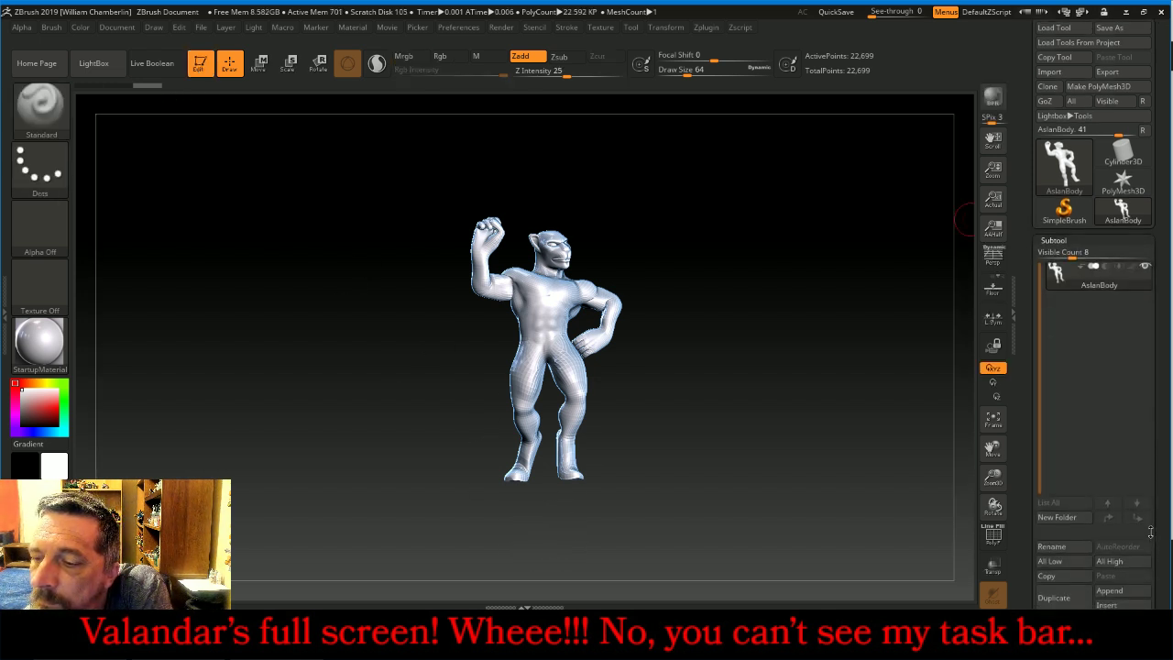
pyautogui.click(1106, 600)
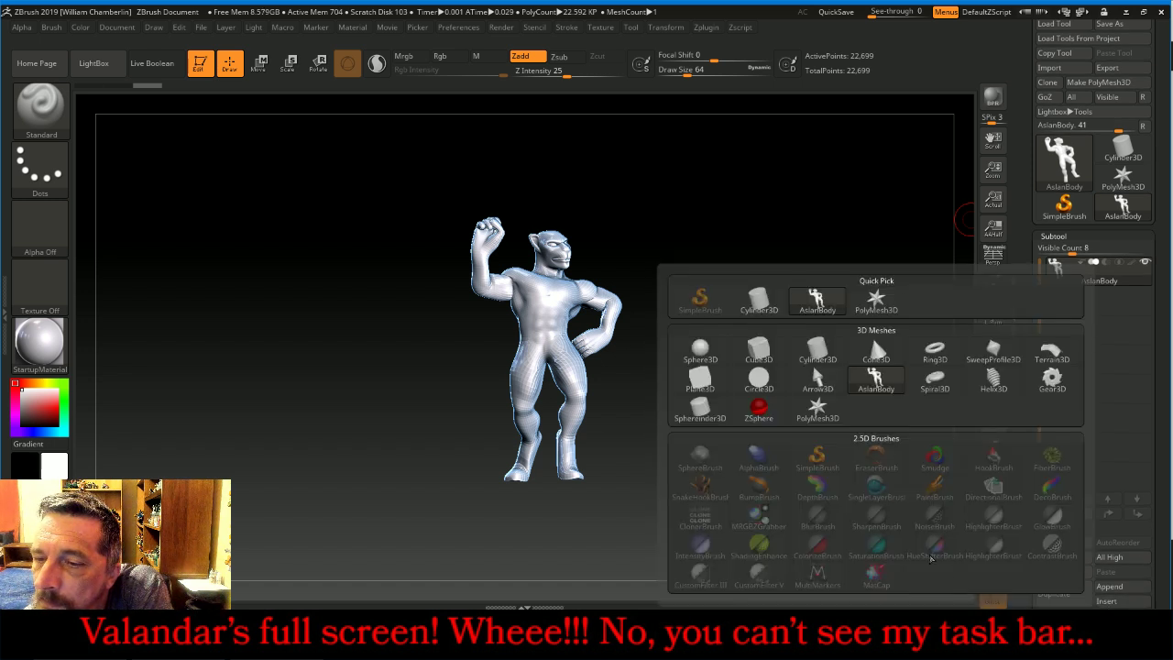
pyautogui.click(874, 302)
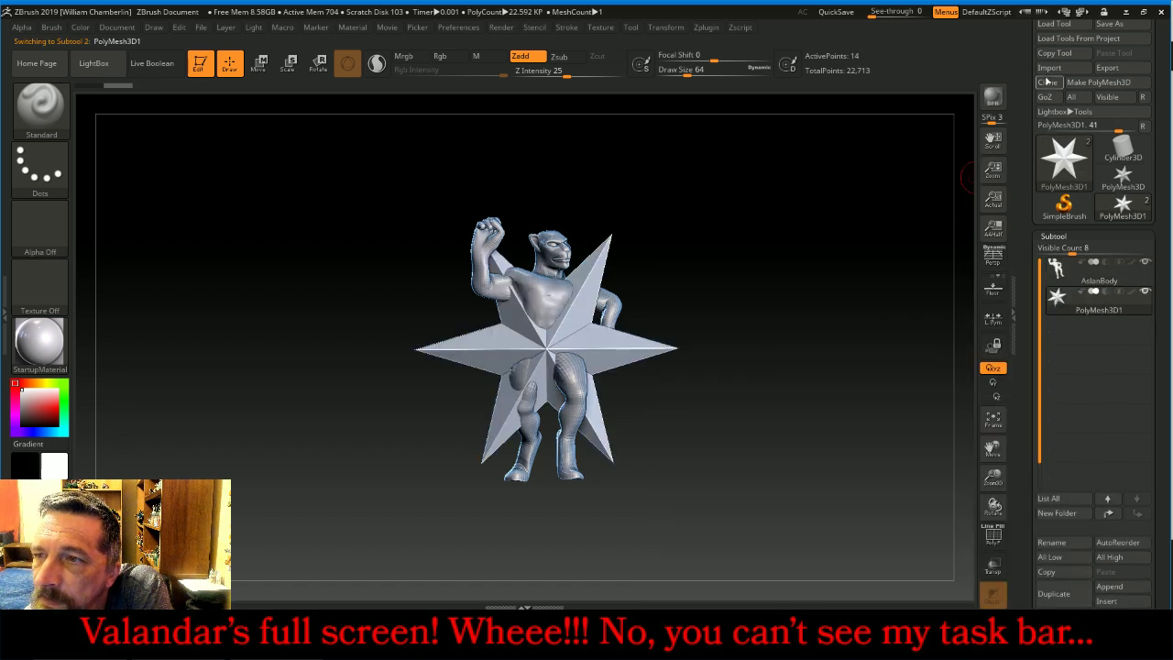
pyautogui.click(1050, 82)
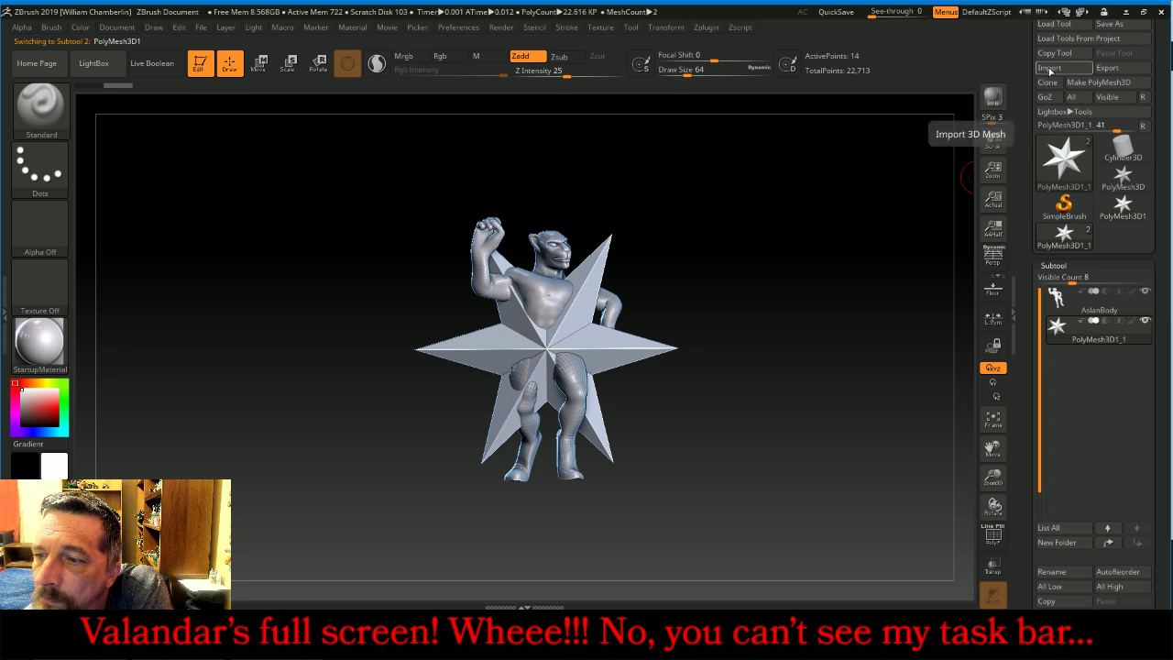
pyautogui.click(1049, 68)
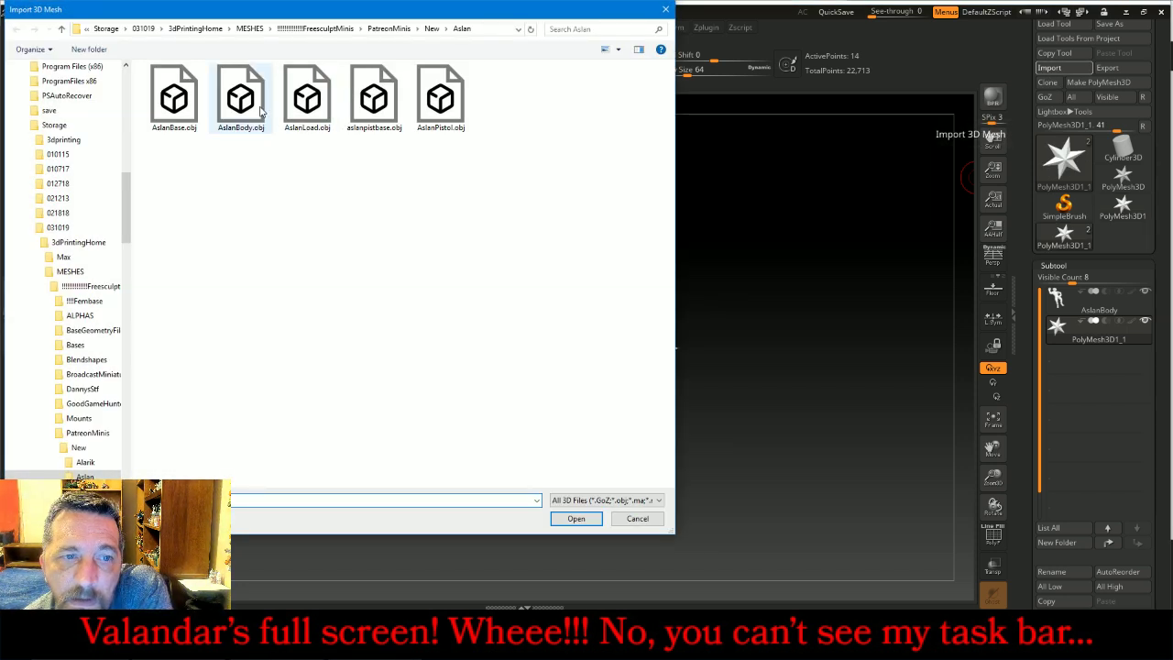
pyautogui.doubleClick(438, 99)
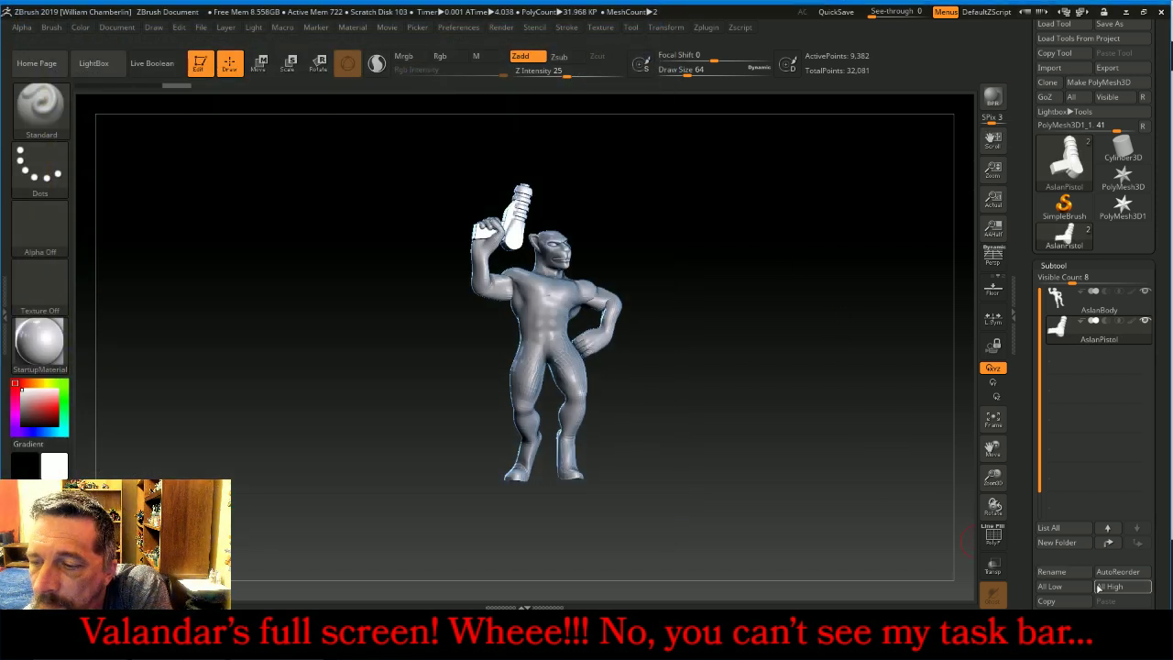
# Insert a PolyMesh3D subtool below AslanPistol and replace it with the imported AslanBase.obj
pyautogui.moveTo(1161, 513); pyautogui.dragTo(1159, 488)
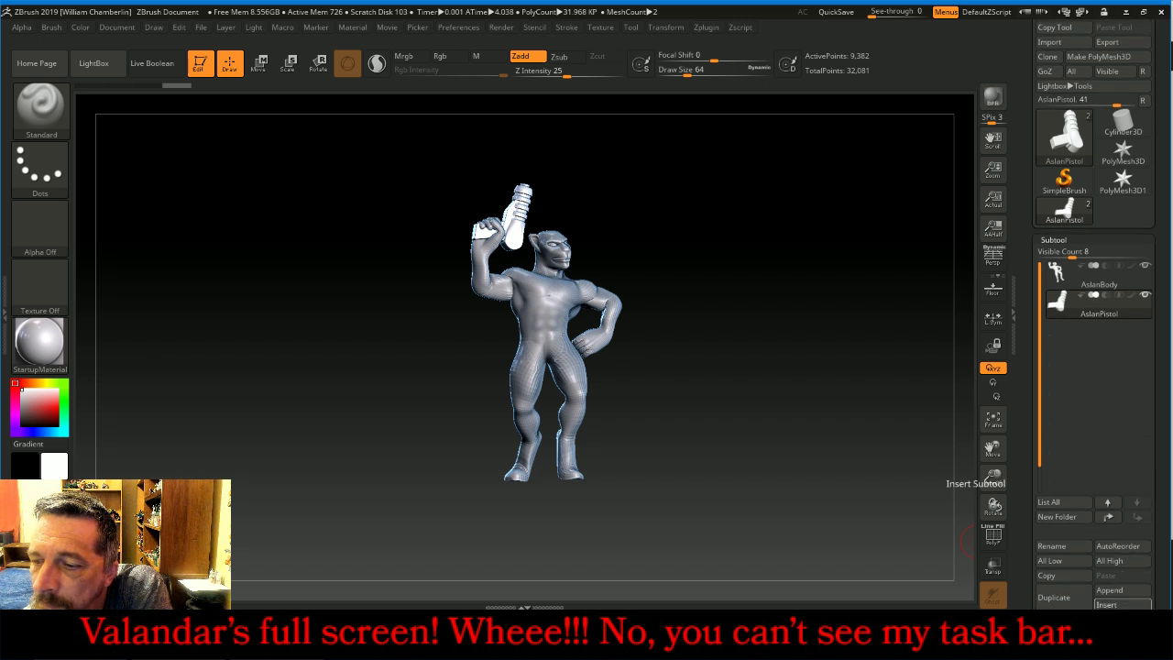
pyautogui.click(1122, 604)
pyautogui.click(817, 362)
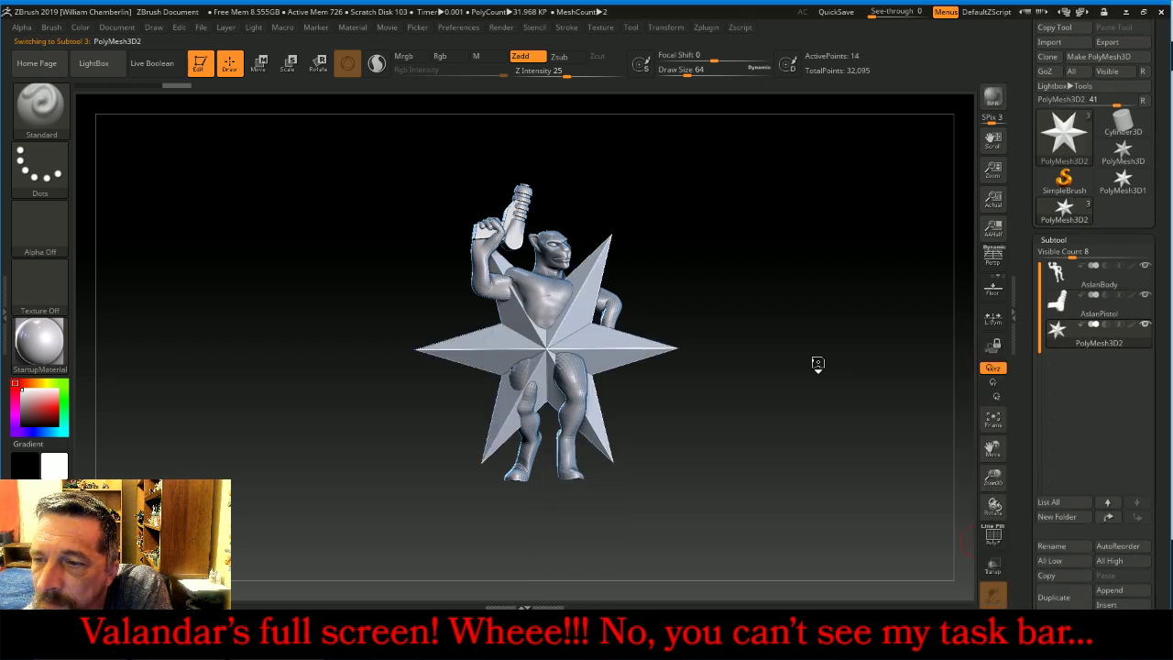
pyautogui.click(1049, 42)
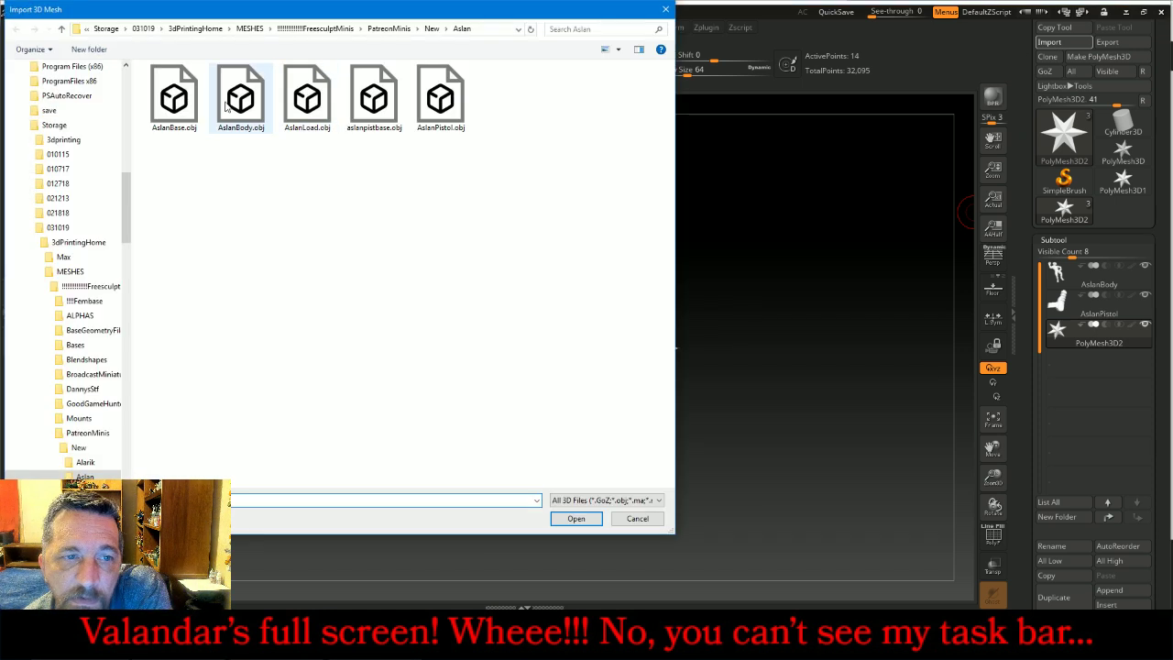
pyautogui.click(188, 96)
pyautogui.doubleClick(190, 95)
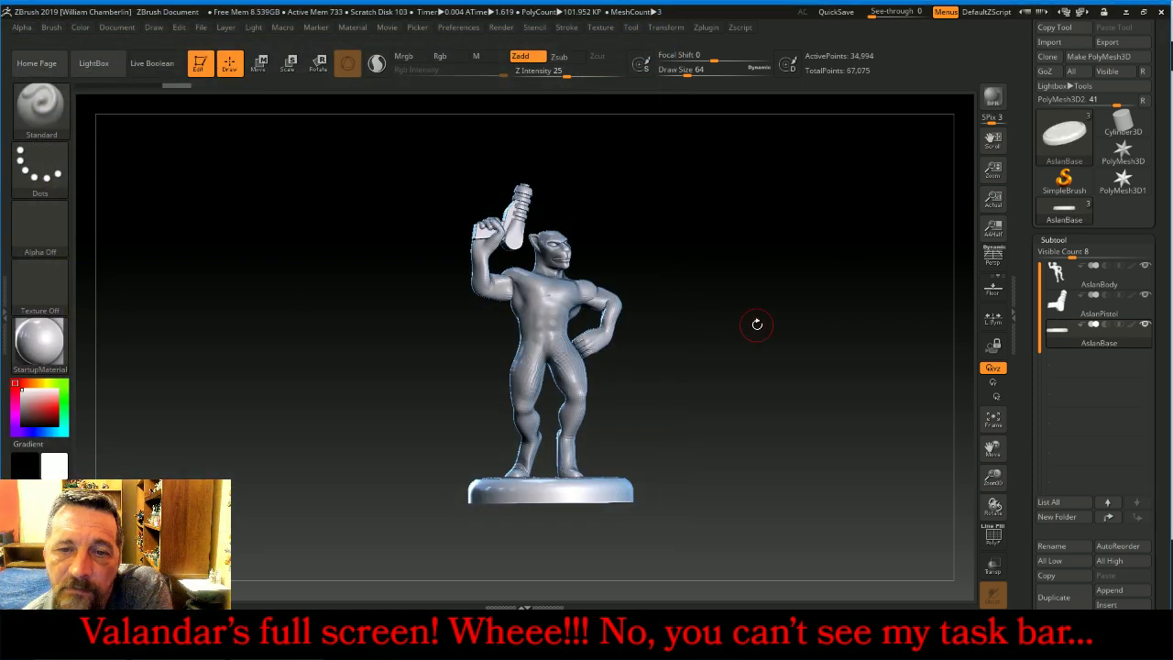
pyautogui.moveTo(757, 324); pyautogui.dragTo(715, 343)
pyautogui.moveTo(751, 327)
pyautogui.mouseDown()
pyautogui.moveTo(780, 314)
pyautogui.moveTo(757, 324)
pyautogui.mouseUp()
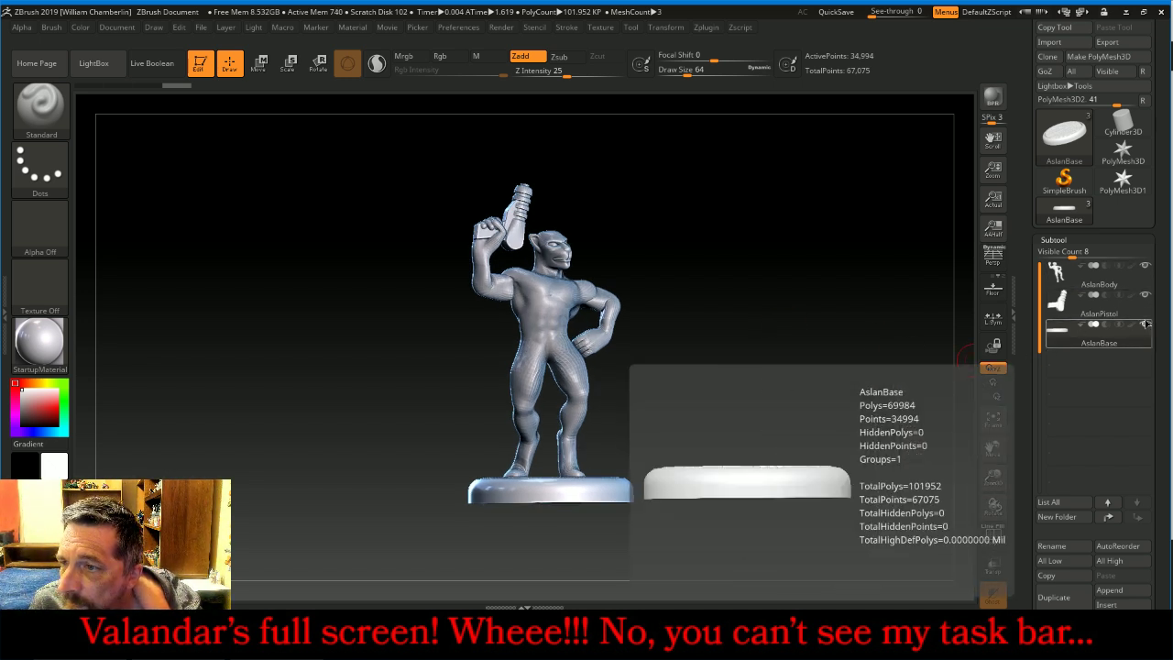
# Hide the AslanBody and AslanBase subtools, select AslanPistol and frame it in the view
pyautogui.click(1145, 267)
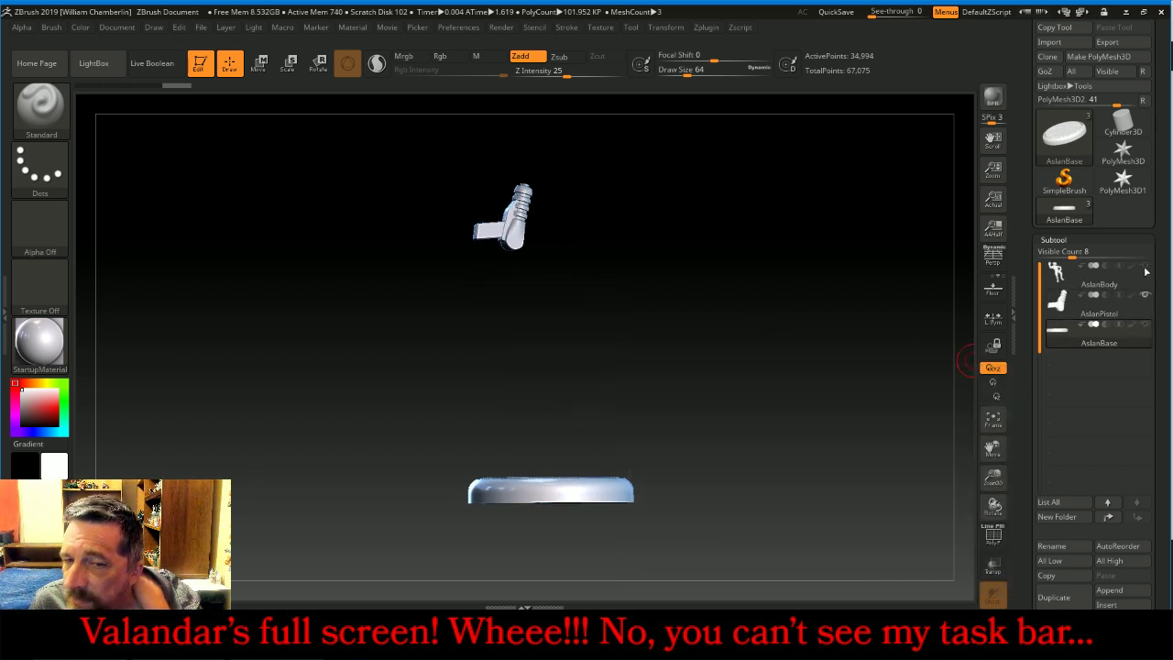
pyautogui.click(1070, 309)
pyautogui.click(992, 419)
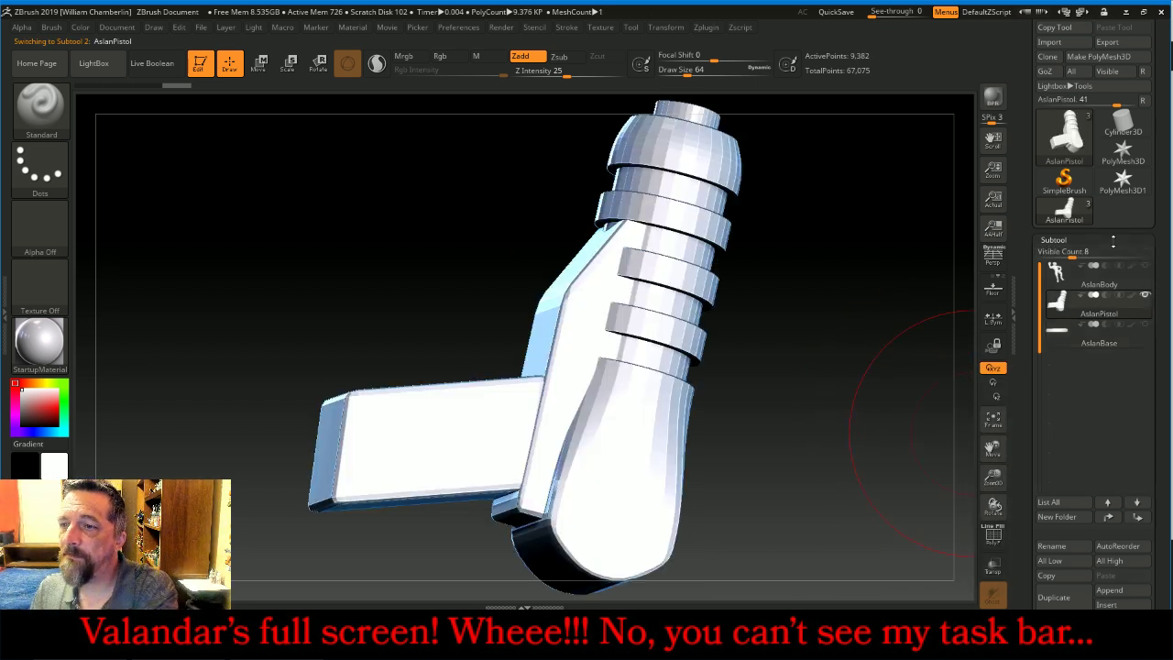
# Subdivide the AslanPistol mesh three times with smoothing on, up to SDiv 4, and delete the lower subdivision levels
pyautogui.click(1112, 240)
pyautogui.click(1071, 256)
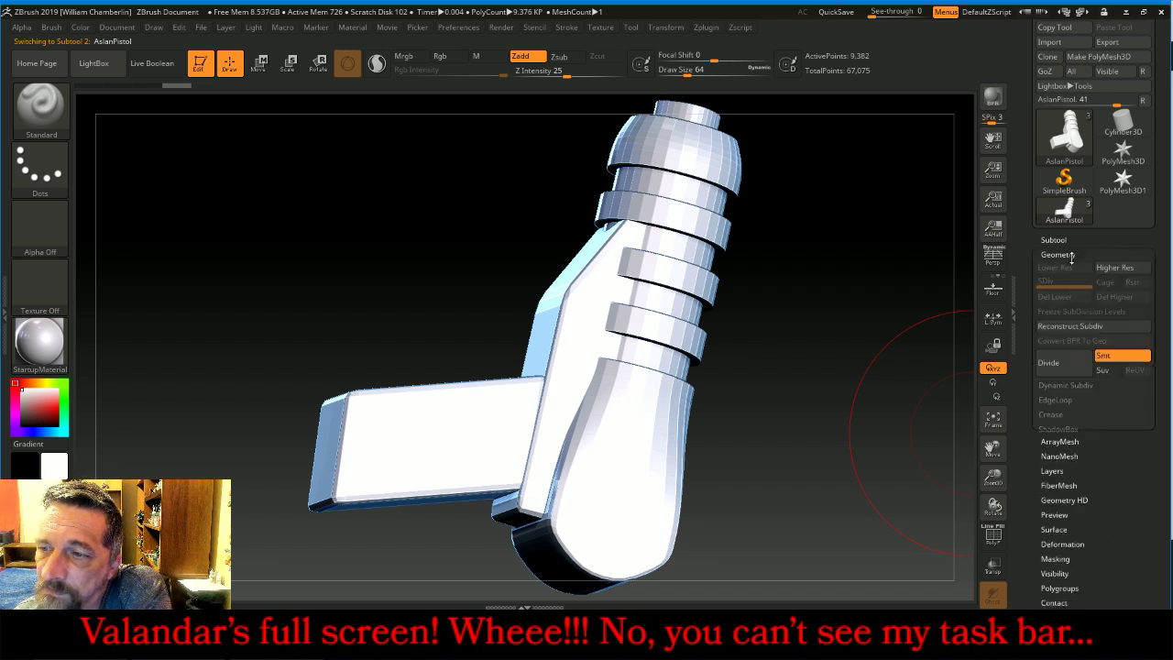
pyautogui.click(1058, 366)
pyautogui.click(1053, 364)
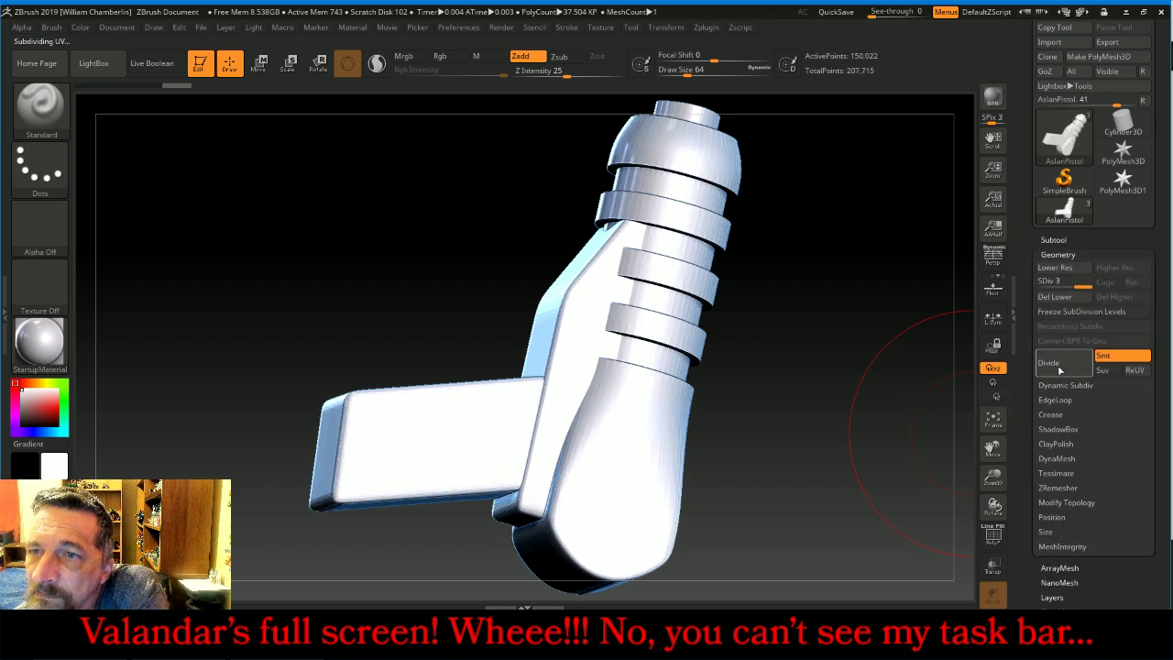
pyautogui.click(1054, 363)
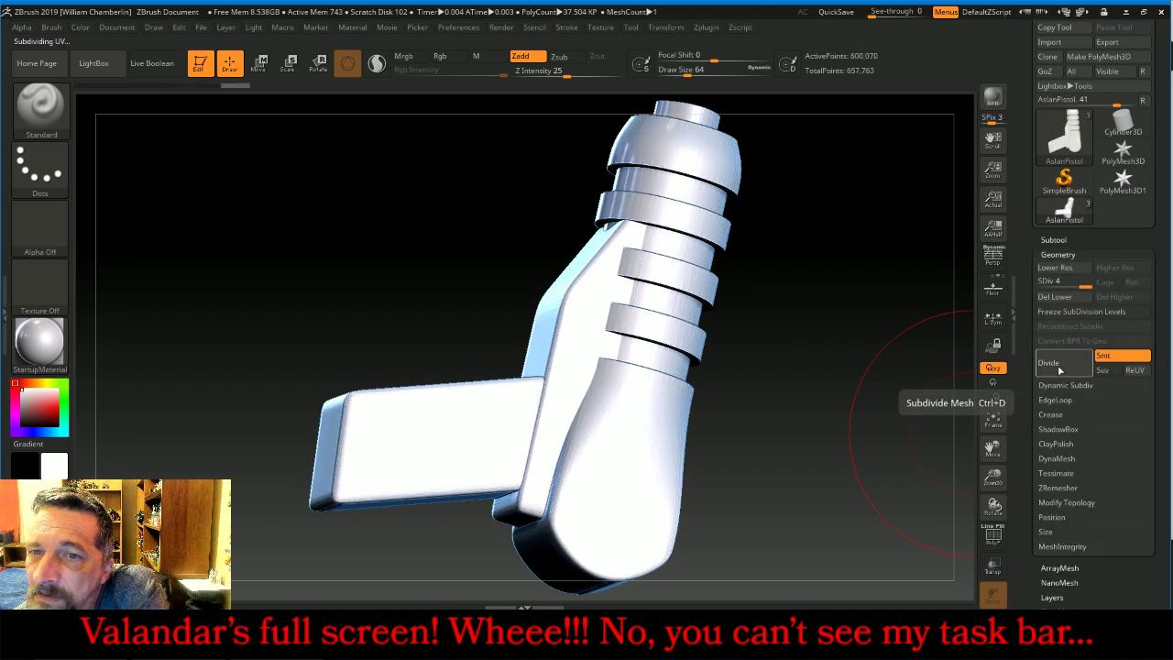
pyautogui.click(1056, 298)
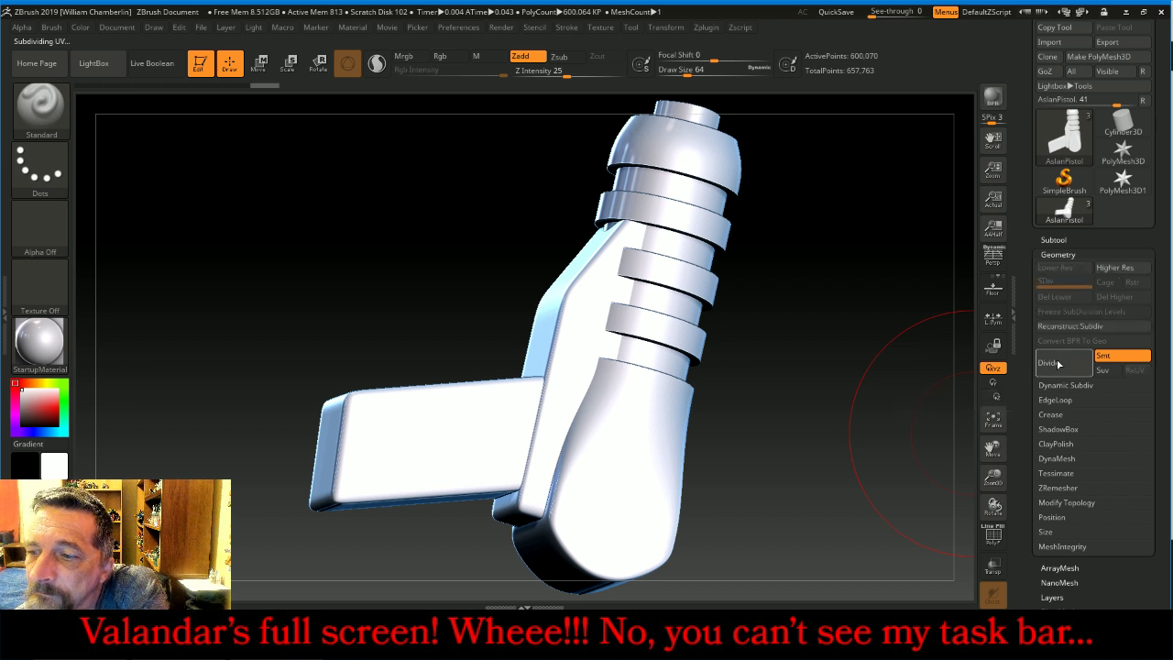
# Remesh the pistol with DynaMesh at a resolution of 1024
pyautogui.click(1055, 473)
pyautogui.click(1057, 458)
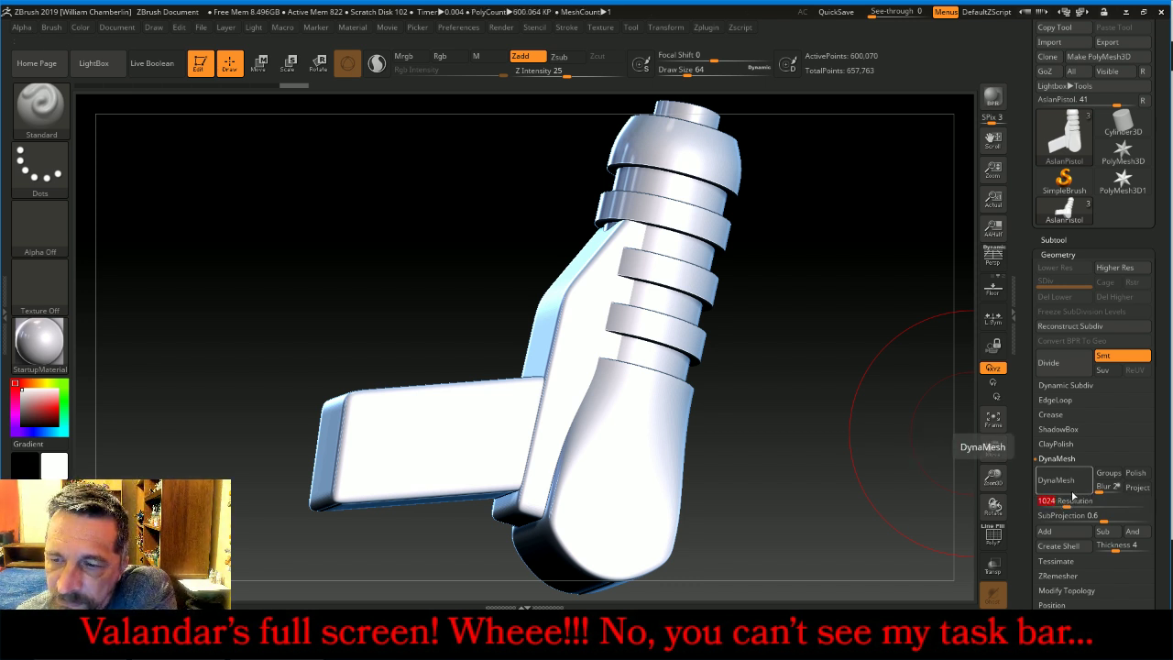
pyautogui.click(1070, 482)
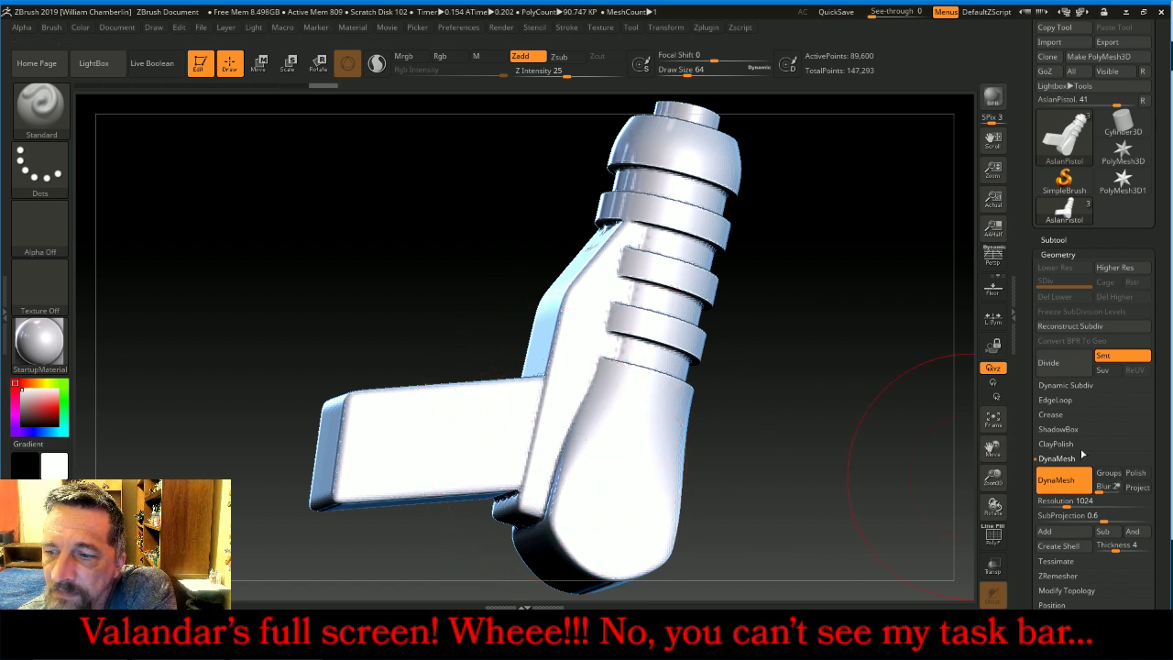
# Divide the DynaMeshed pistol twice, up to SDiv 3, and delete its lower subdivision levels
pyautogui.click(1077, 368)
pyautogui.click(1077, 369)
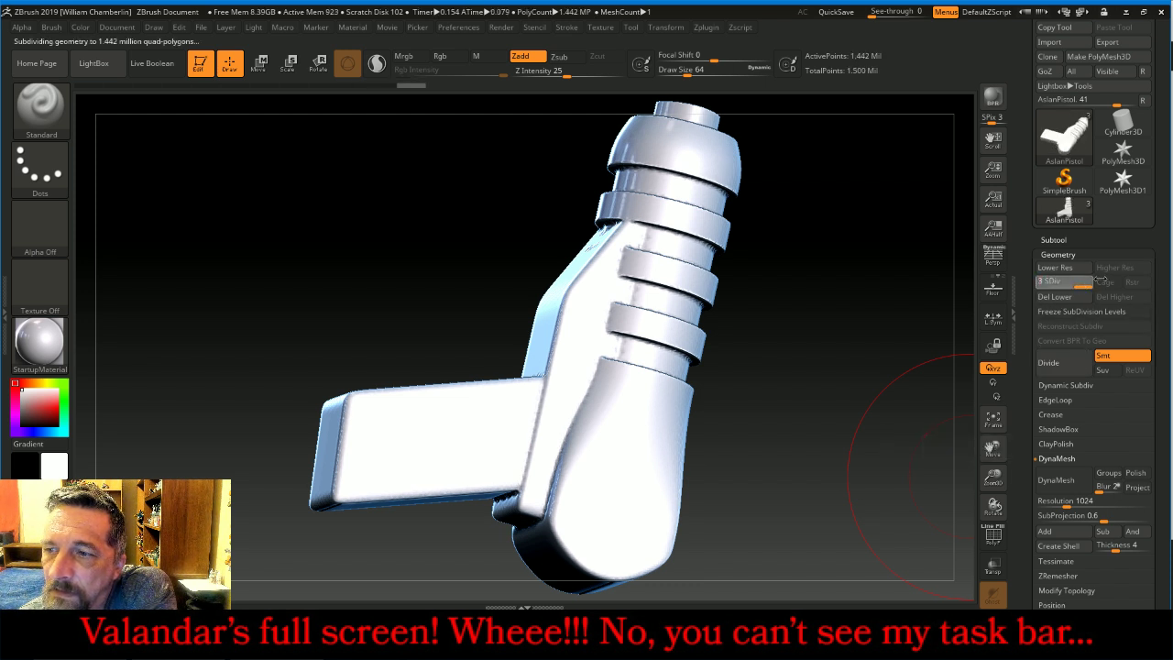
pyautogui.click(1054, 296)
# Inspect the pistol's remeshed surface from several angles, temporarily turning the floor grid on
pyautogui.moveTo(929, 306); pyautogui.dragTo(905, 317)
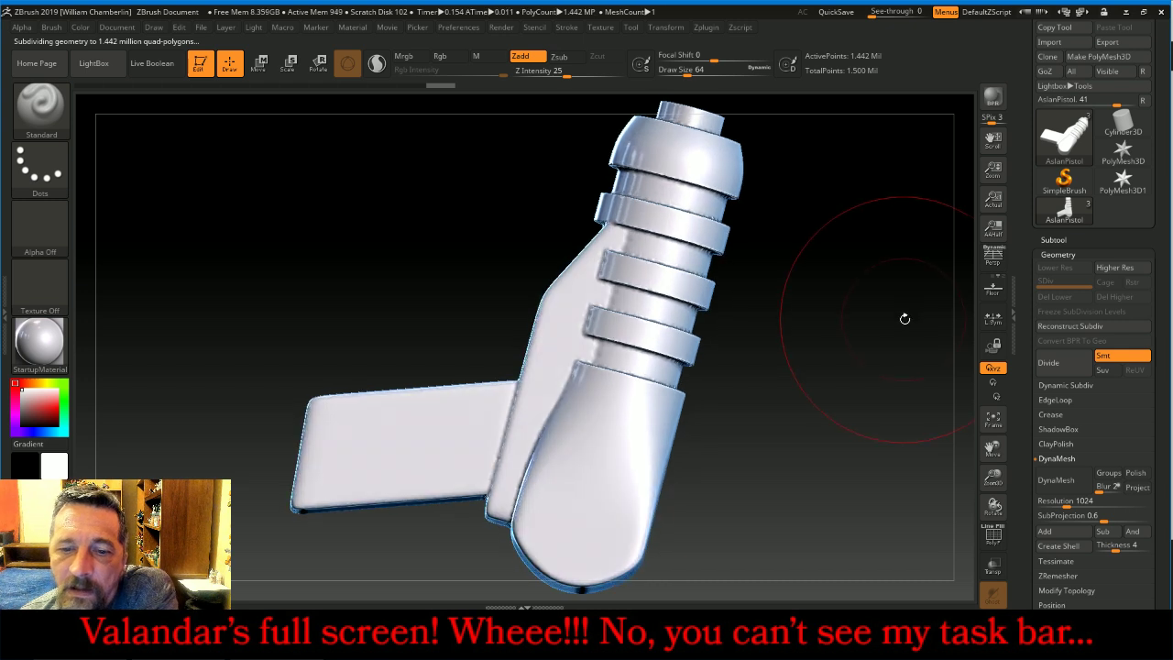
pyautogui.click(993, 288)
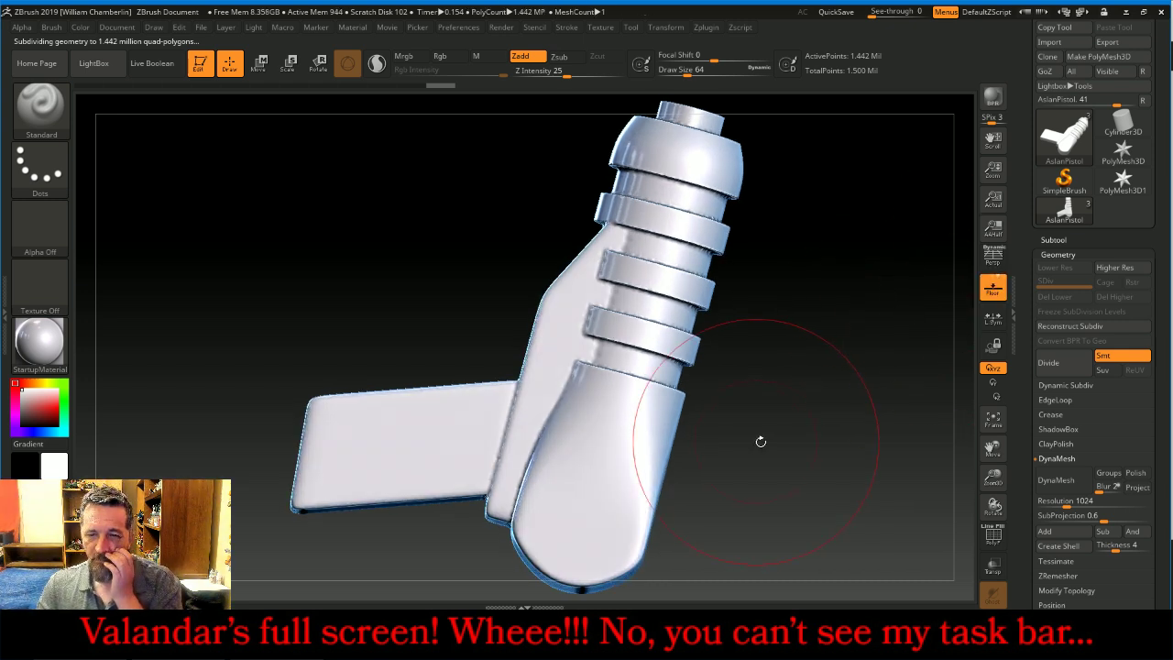
pyautogui.moveTo(759, 440); pyautogui.dragTo(780, 382)
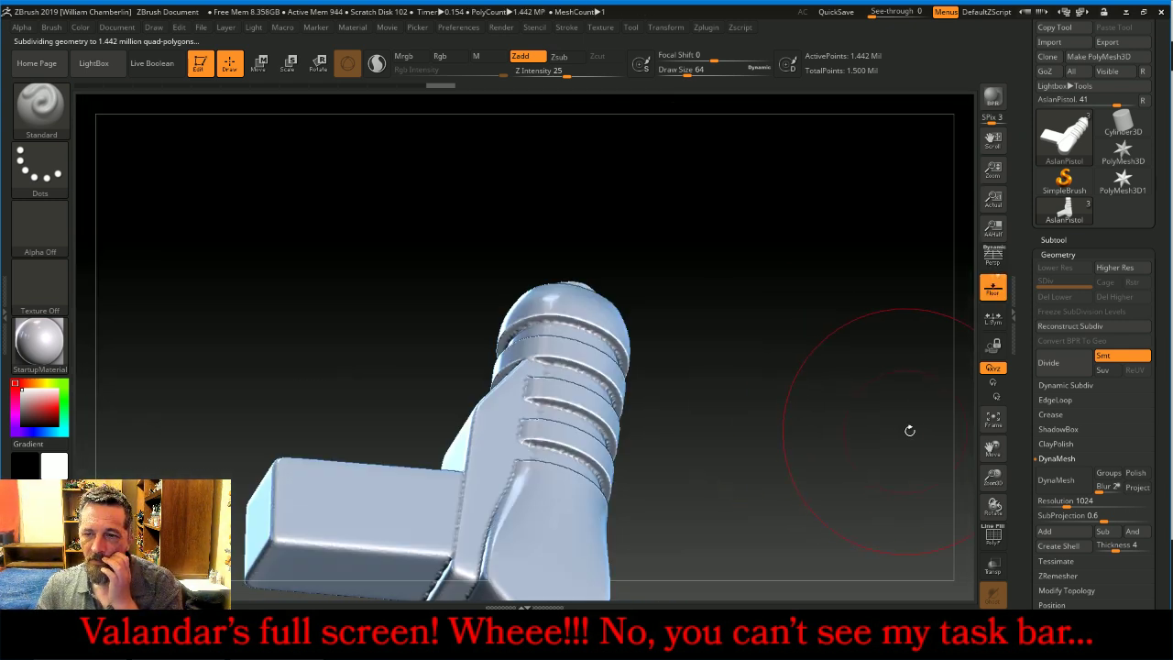
pyautogui.click(989, 429)
pyautogui.moveTo(864, 375); pyautogui.dragTo(908, 367)
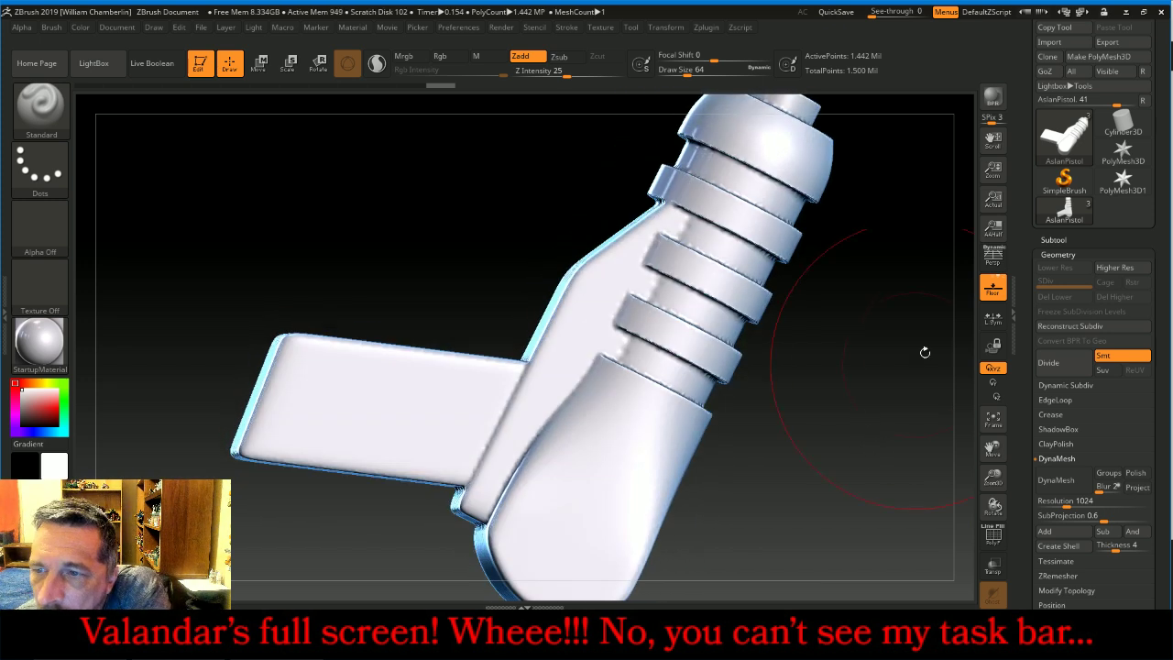
pyautogui.click(994, 291)
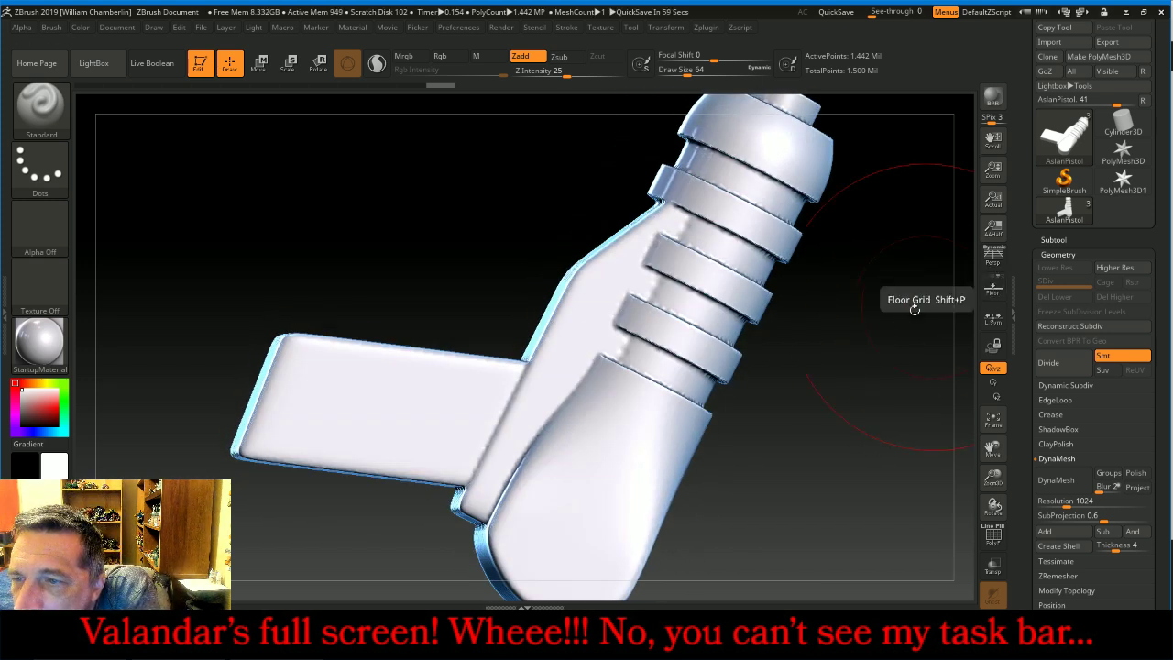
pyautogui.moveTo(877, 364)
pyautogui.mouseDown()
pyautogui.moveTo(880, 434)
pyautogui.moveTo(870, 354)
pyautogui.moveTo(889, 280)
pyautogui.moveTo(867, 361)
pyautogui.mouseUp()
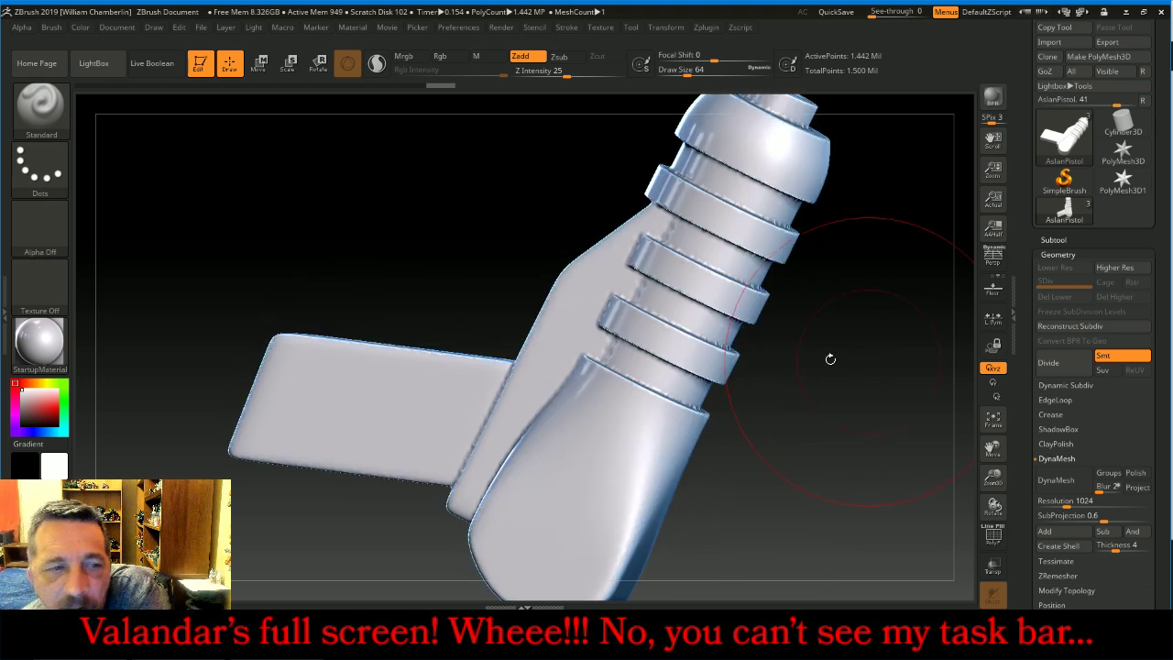
# Choose the Layer brush, switch it to Zsub and set its stroke type to DragDot
pyautogui.click(36, 117)
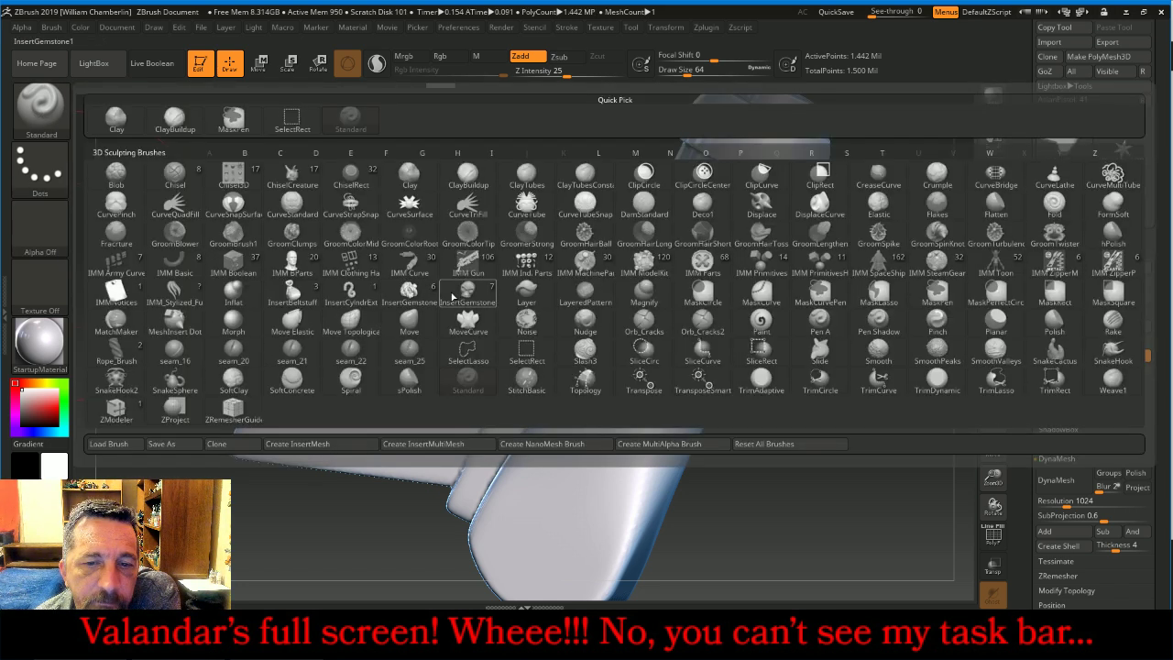
pyautogui.click(509, 291)
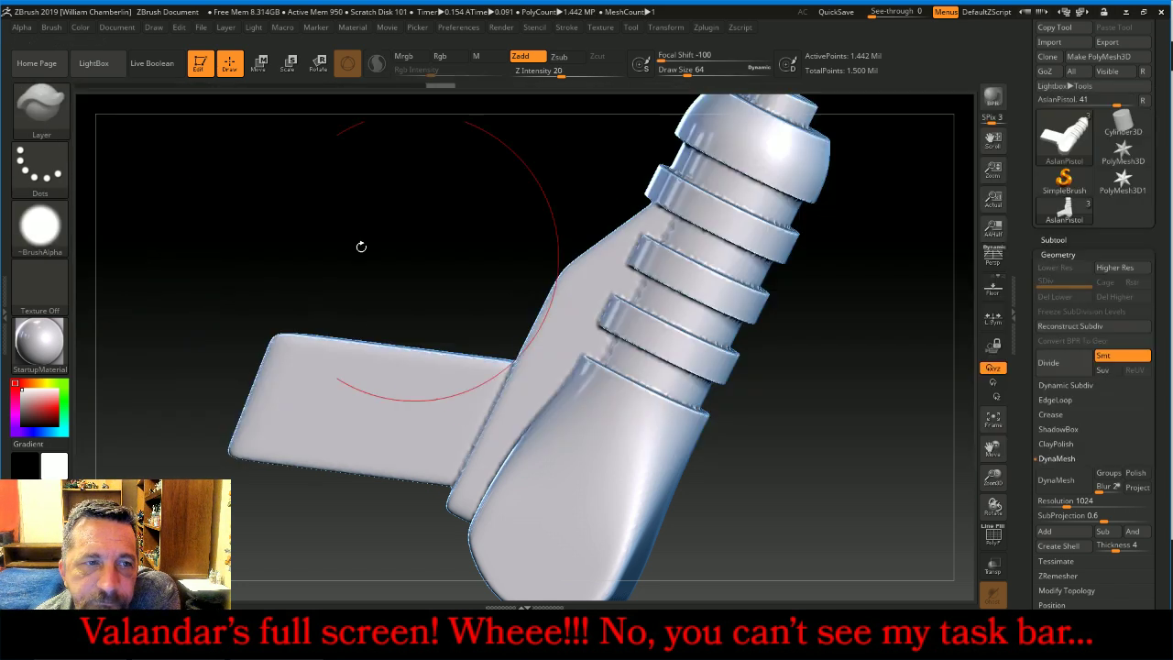
pyautogui.click(560, 57)
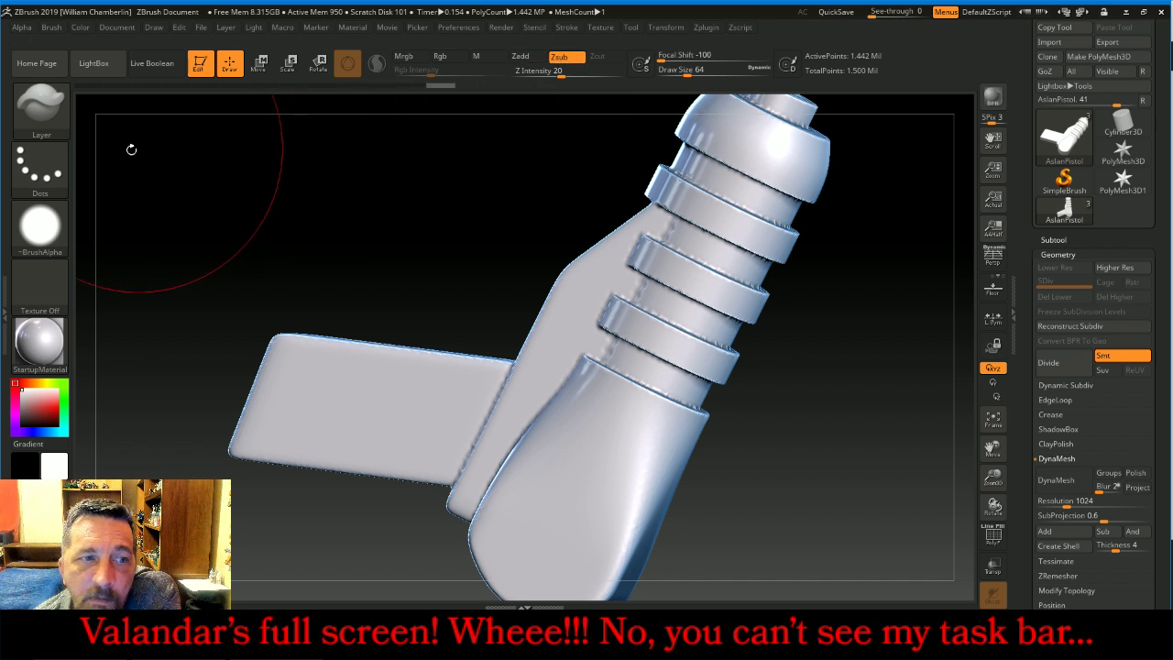
pyautogui.click(40, 170)
pyautogui.click(407, 179)
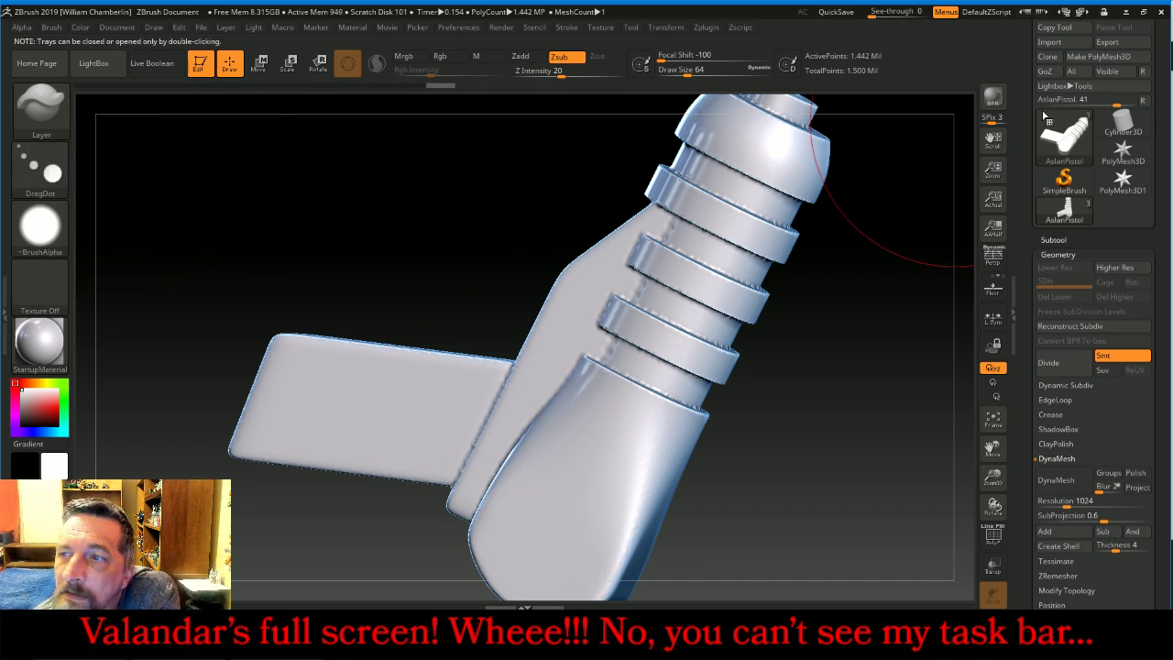
# Dock the Stroke palette in the tray and turn off LazyMouse for the Layer brush
pyautogui.moveTo(1161, 71); pyautogui.dragTo(1163, 150)
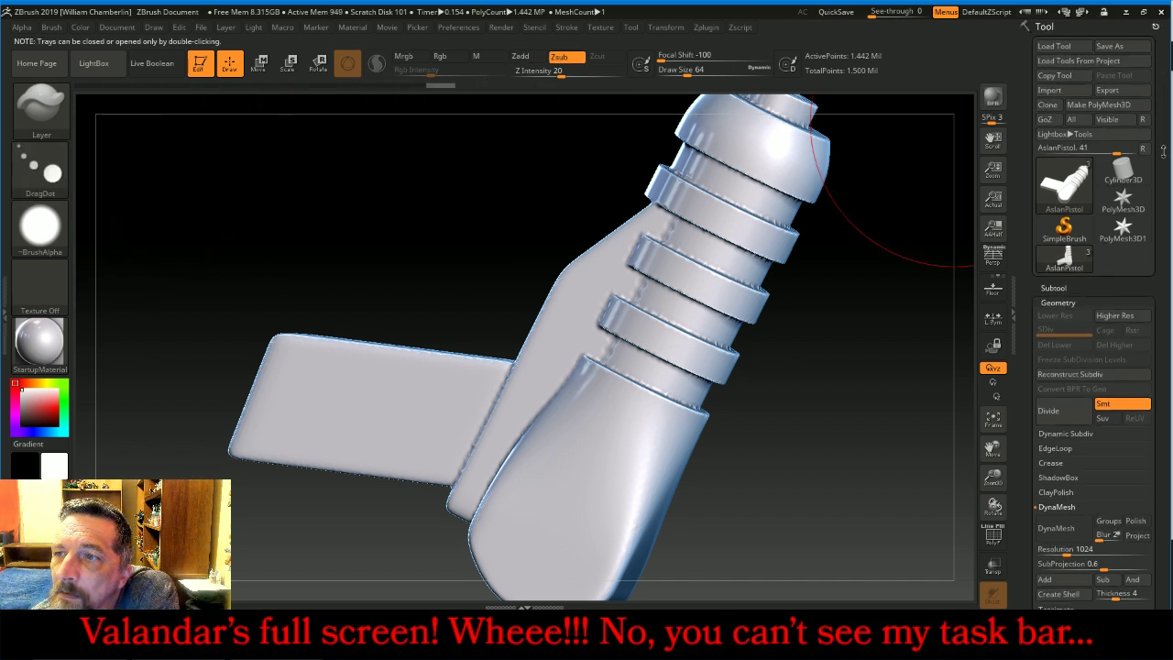
pyautogui.click(567, 28)
pyautogui.click(561, 44)
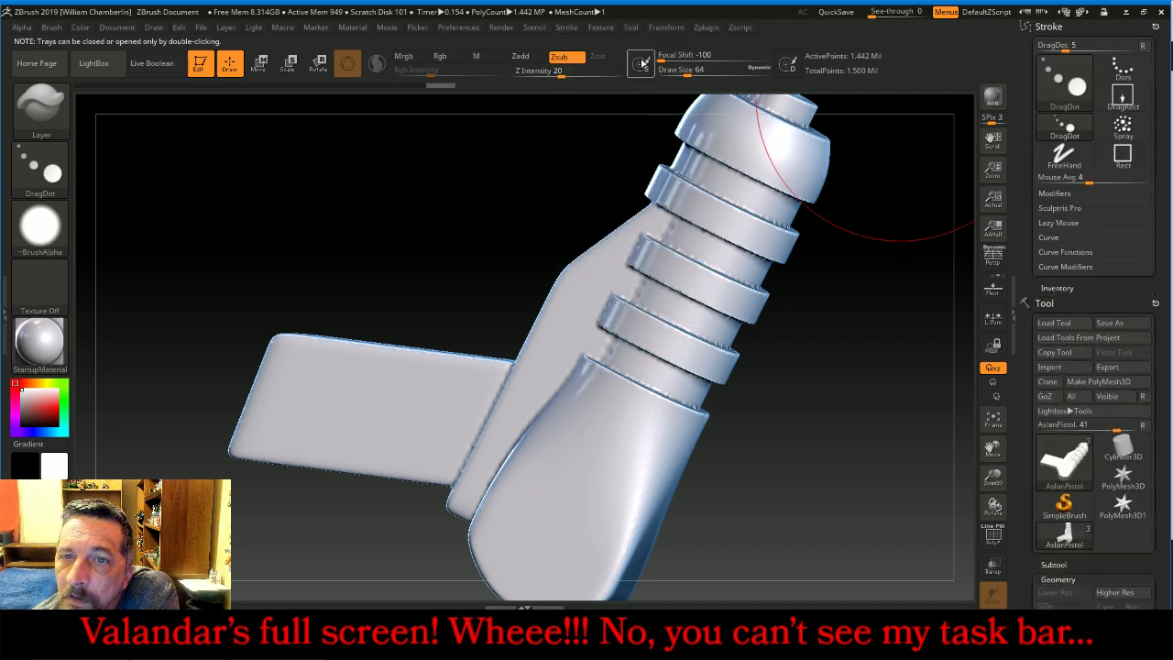
pyautogui.click(1089, 225)
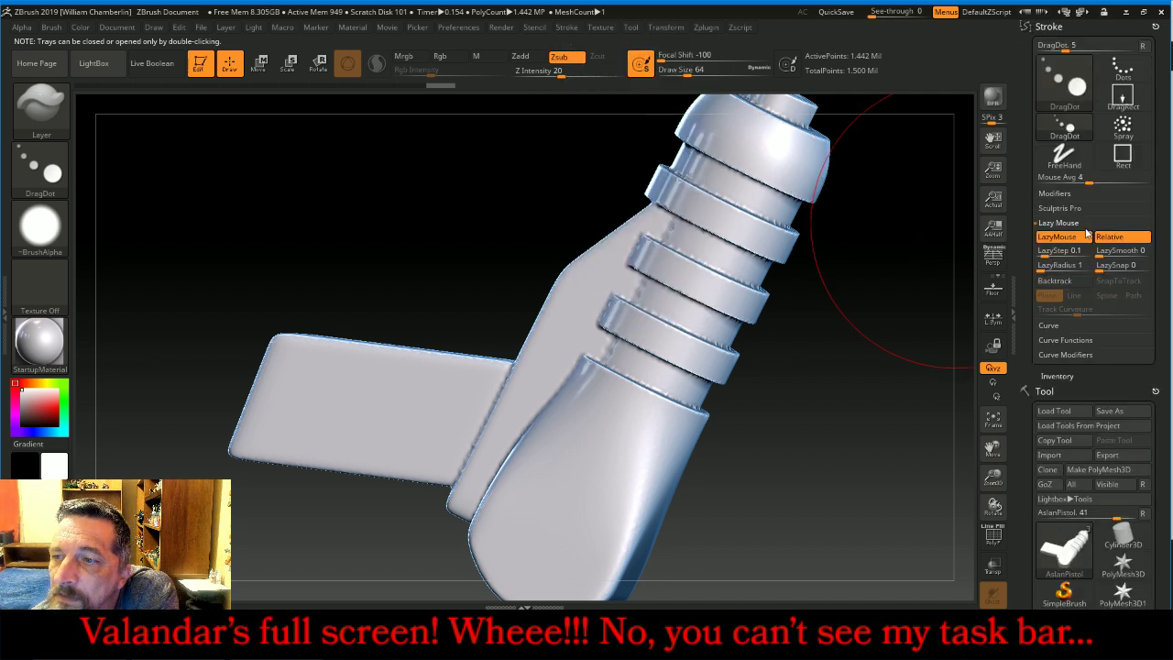
# Import the JRO_Sample18_in.bmp alpha for the Layer brush from the CSToolsAlphas > JRO folder
pyautogui.click(44, 226)
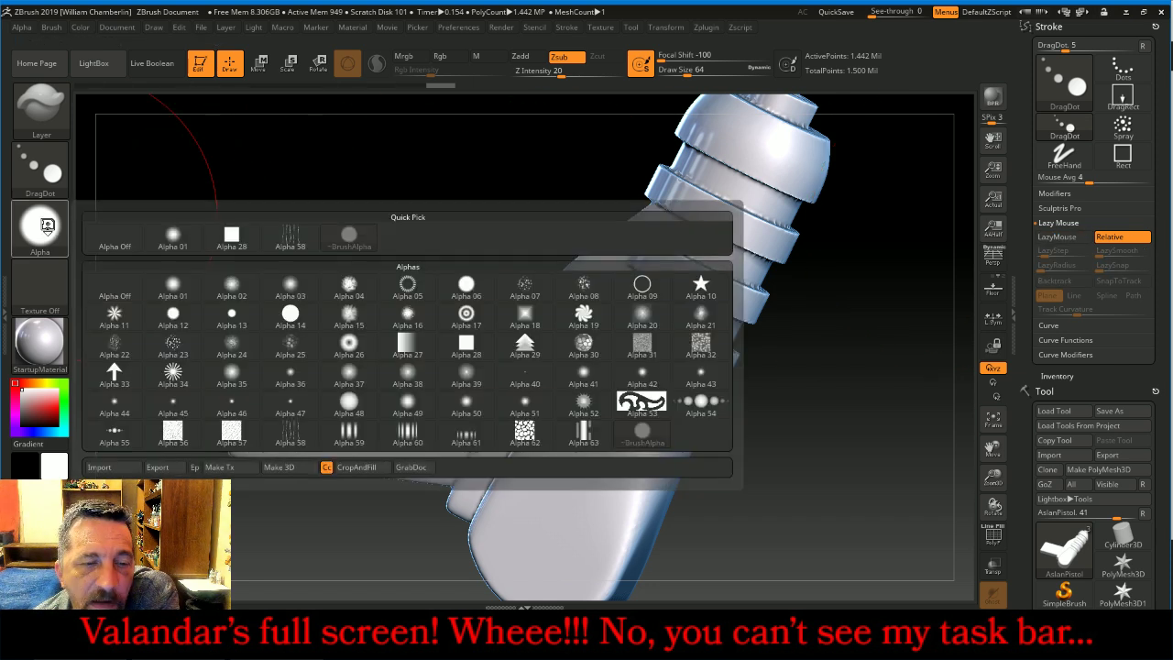
pyautogui.click(102, 467)
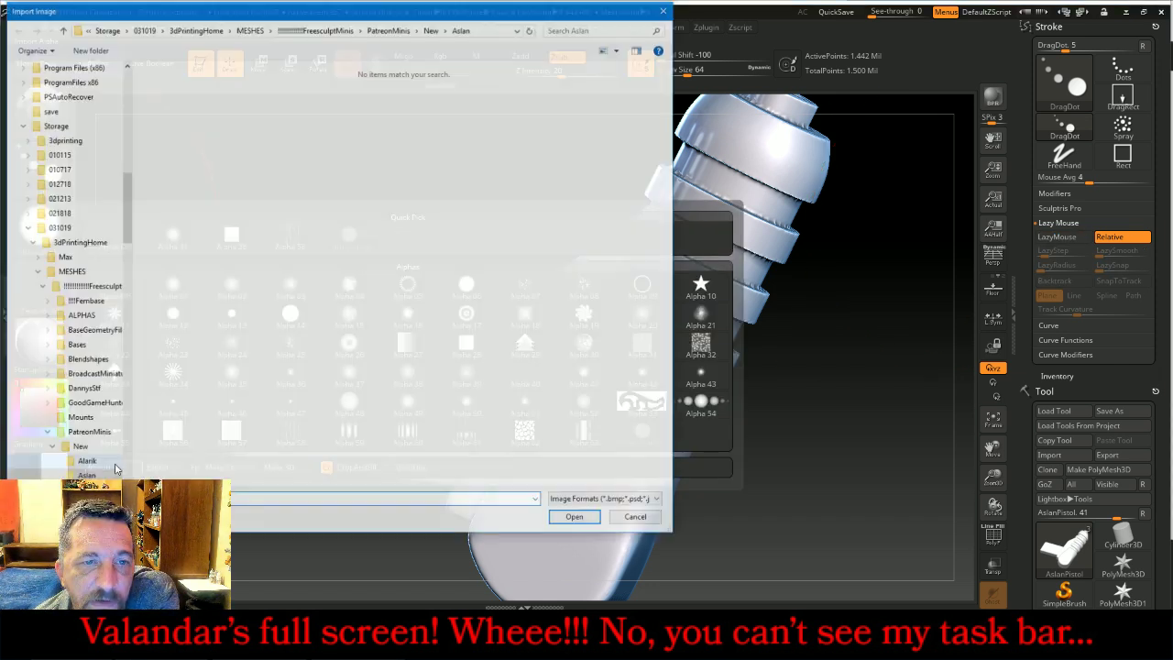
pyautogui.click(81, 315)
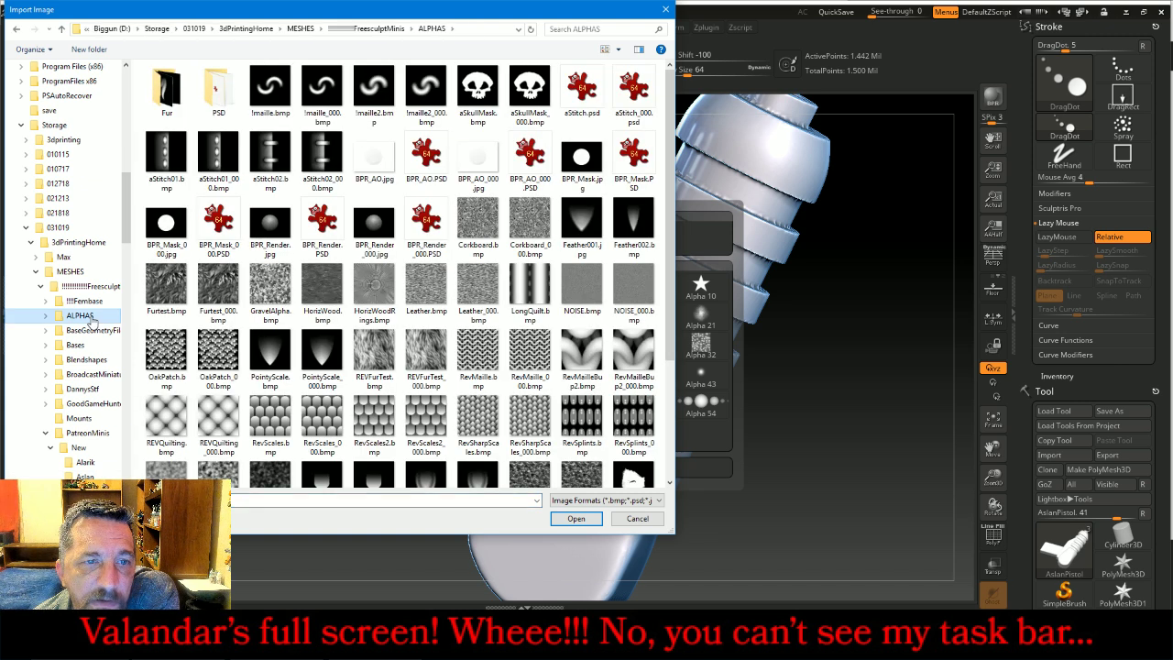
pyautogui.scroll(-1, 92, 257)
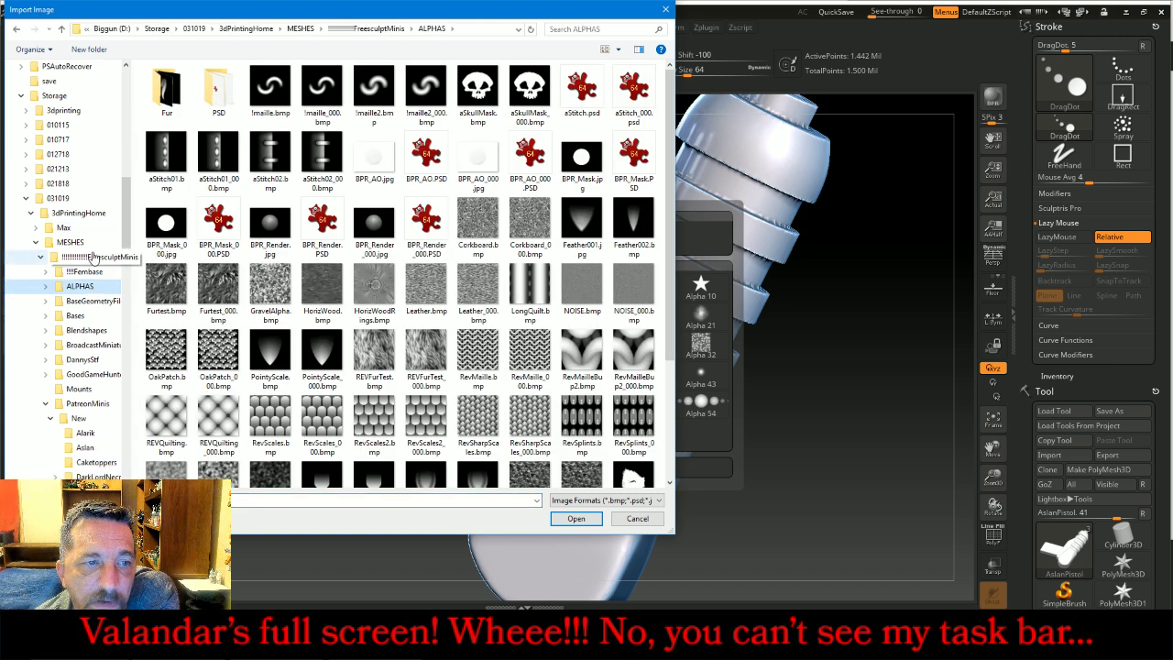
pyautogui.click(57, 198)
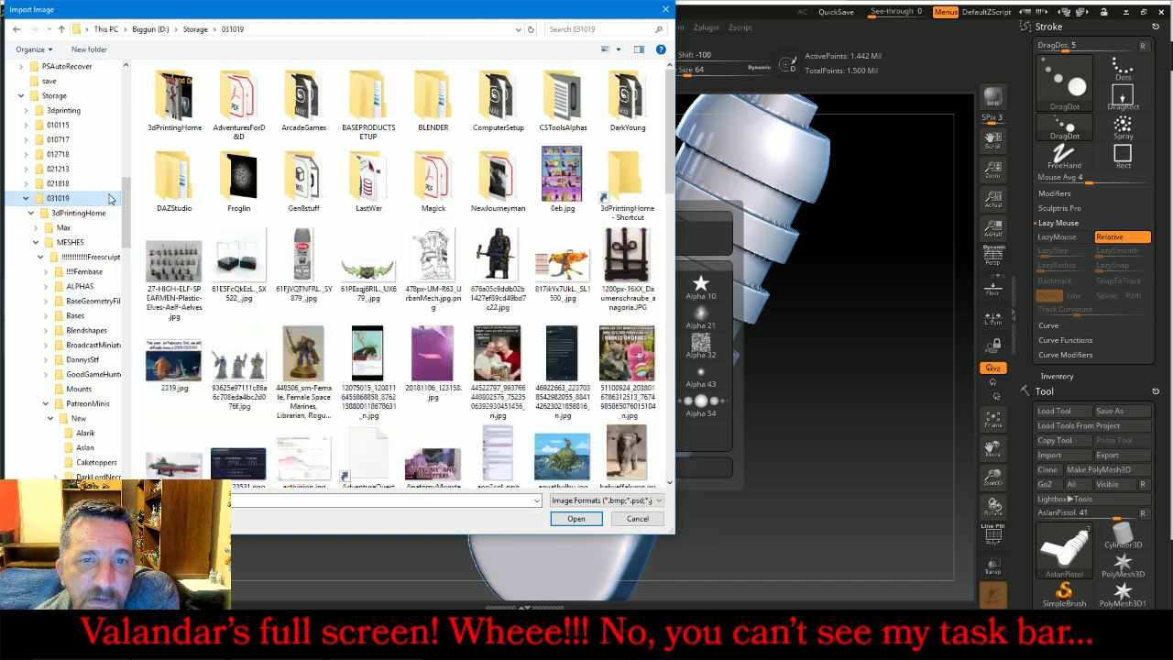
pyautogui.doubleClick(560, 99)
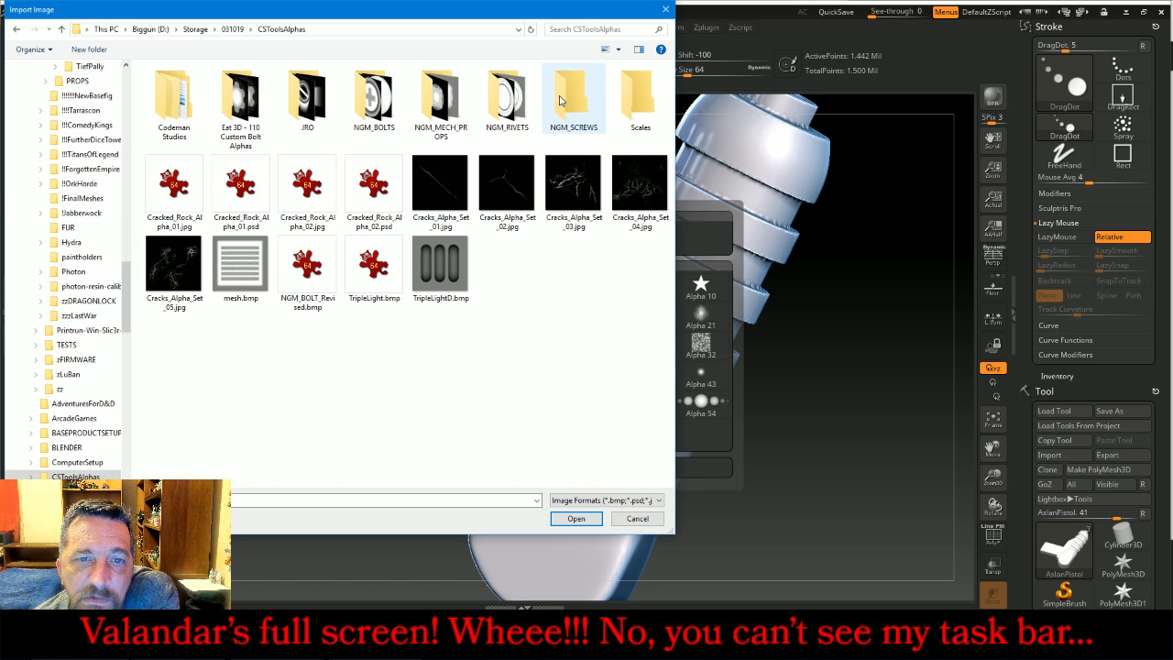
pyautogui.doubleClick(310, 99)
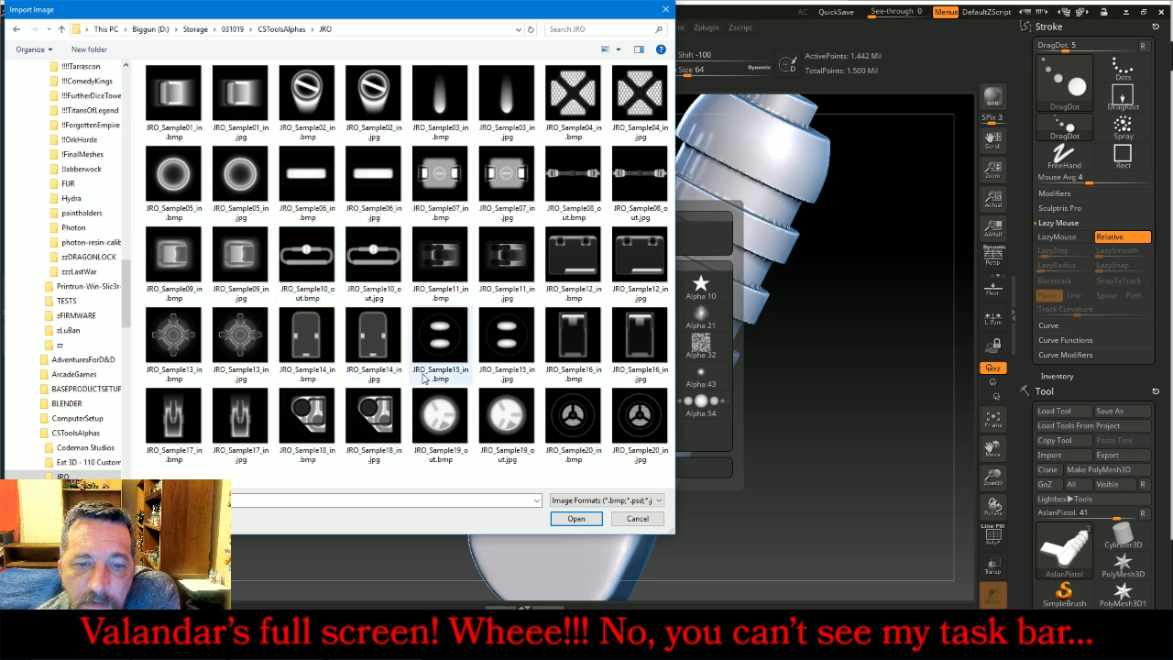
pyautogui.click(373, 420)
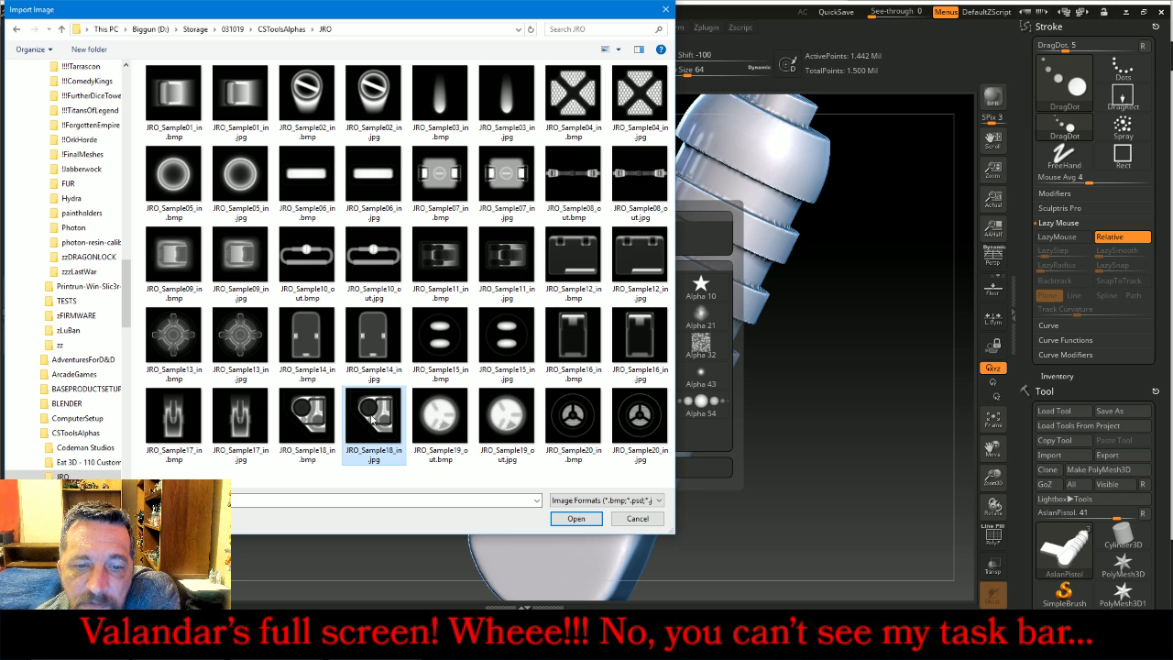
pyautogui.click(317, 427)
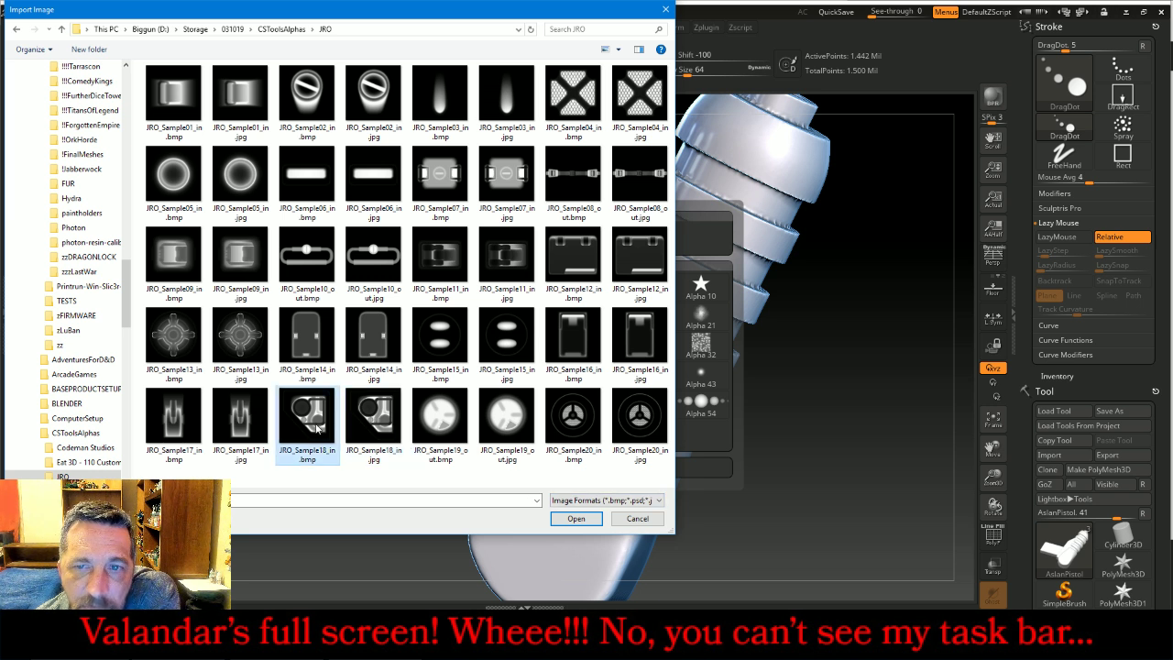
pyautogui.click(577, 519)
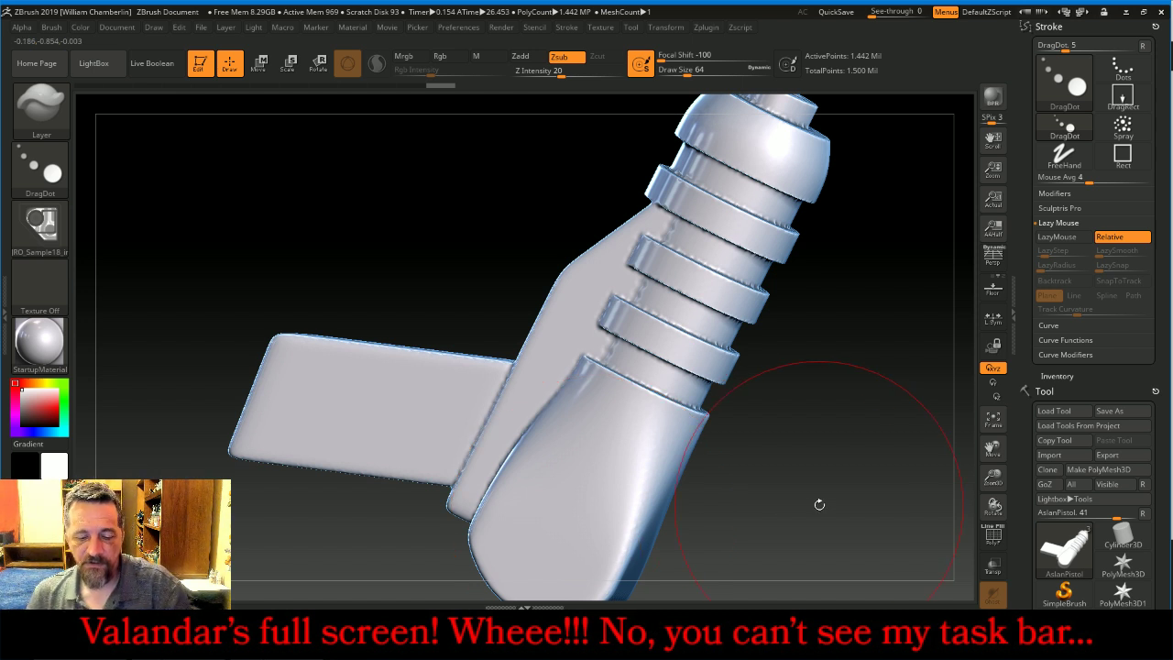
# Try stamping the mechanical alpha on the side of the pistol's rounded rear body at draw sizes 48 and 56
pyautogui.press('[')
pyautogui.moveTo(992, 449); pyautogui.dragTo(1006, 374)
pyautogui.moveTo(860, 432); pyautogui.dragTo(869, 437)
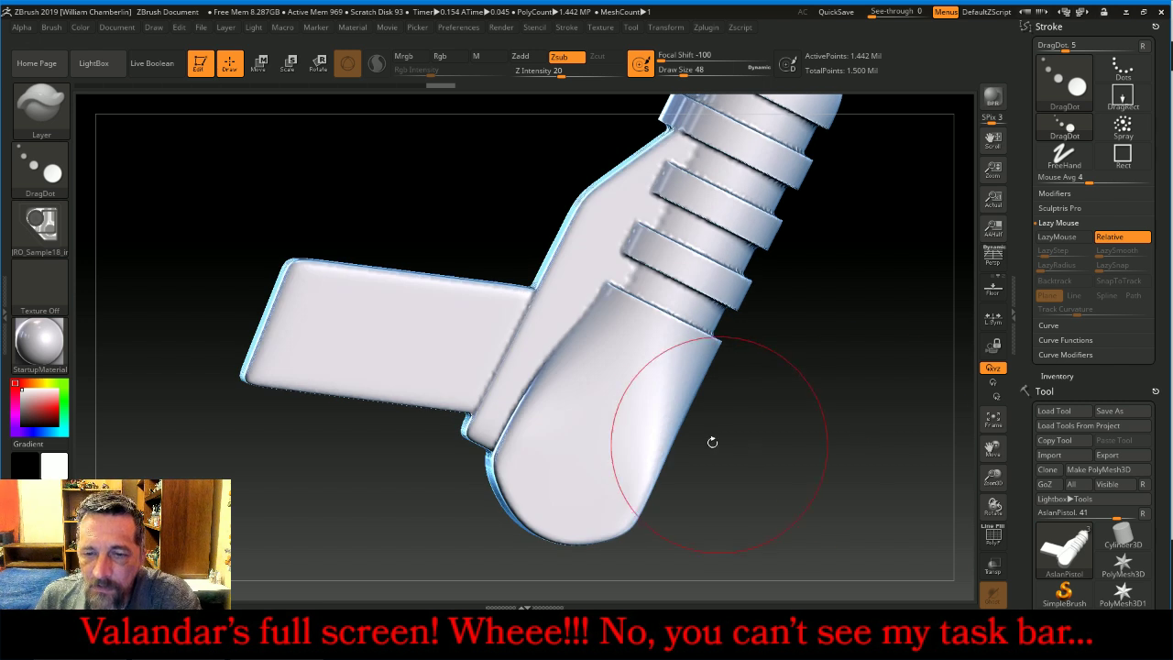
pyautogui.moveTo(612, 411); pyautogui.dragTo(589, 445)
pyautogui.hotkey('ctrl', 'z')
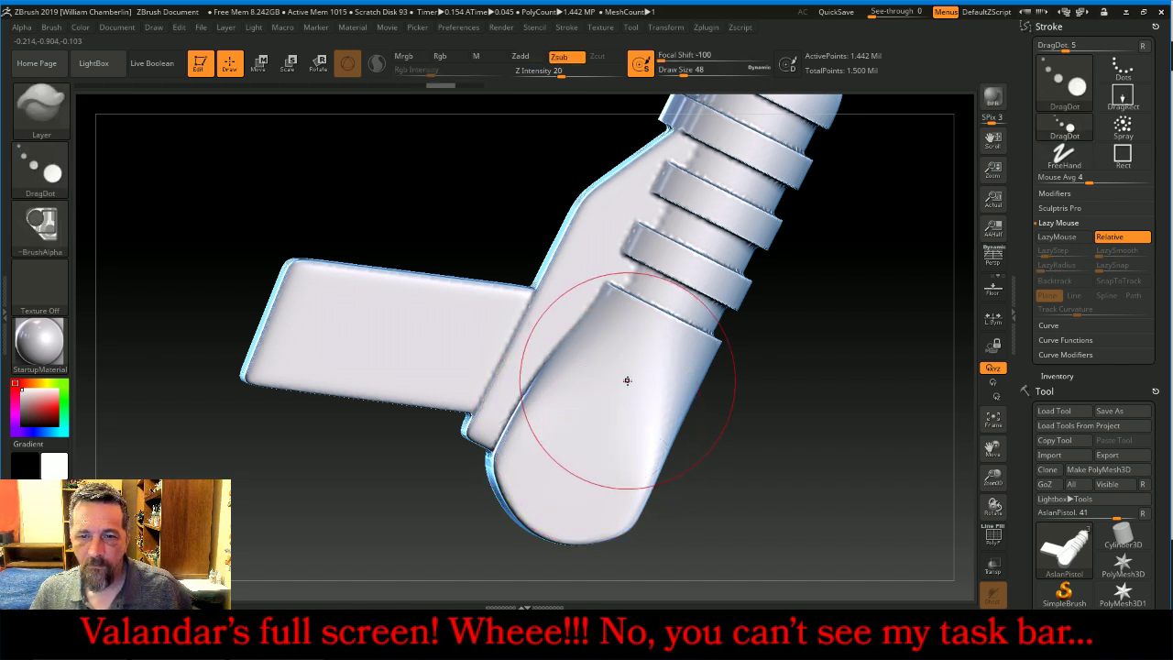
pyautogui.moveTo(647, 340)
pyautogui.mouseDown()
pyautogui.moveTo(602, 387)
pyautogui.moveTo(591, 477)
pyautogui.mouseUp()
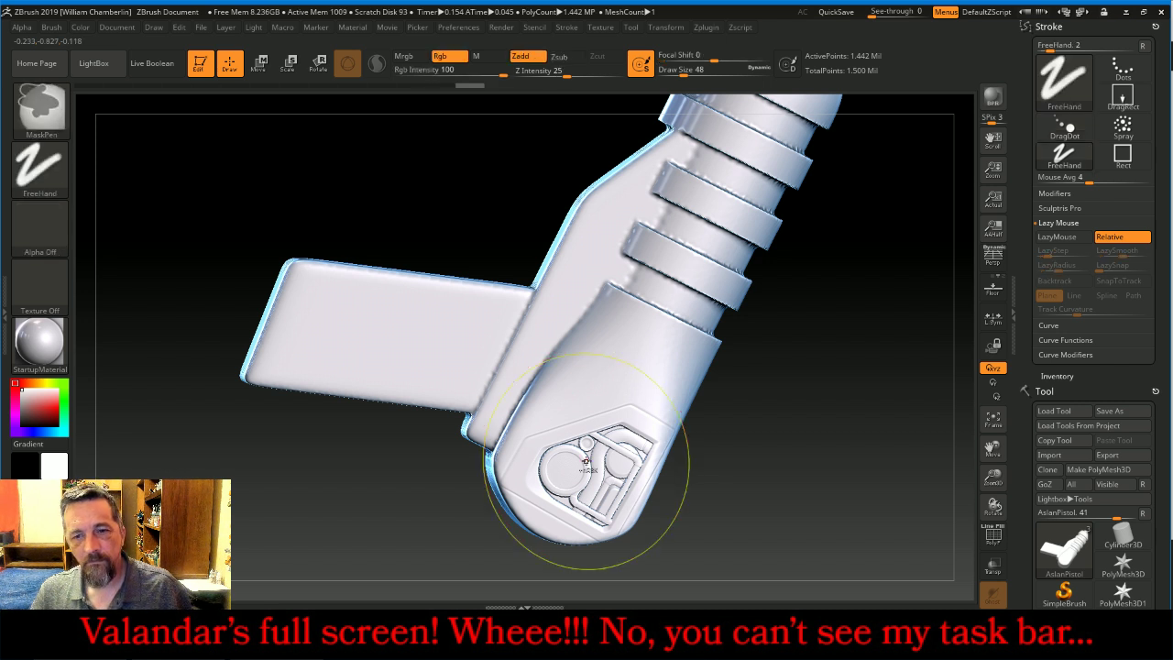
pyautogui.hotkey('ctrl', 'z')
pyautogui.press(']')
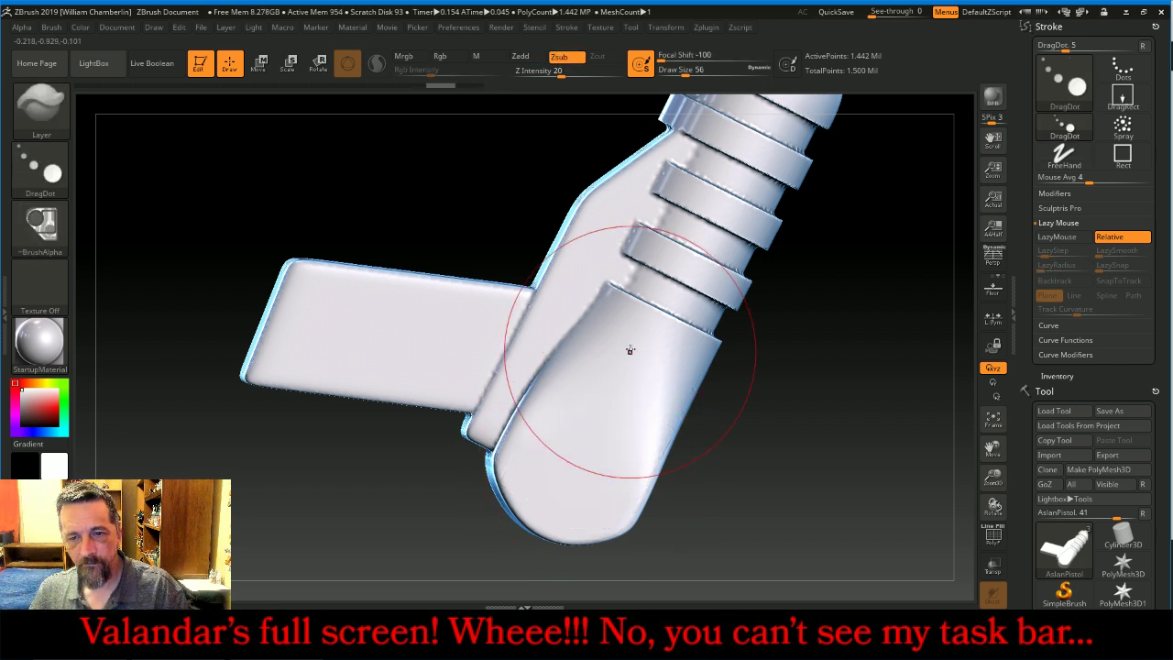
pyautogui.moveTo(648, 344)
pyautogui.mouseDown()
pyautogui.moveTo(620, 421)
pyautogui.moveTo(591, 449)
pyautogui.mouseUp()
pyautogui.moveTo(769, 467)
pyautogui.mouseDown()
pyautogui.moveTo(827, 474)
pyautogui.moveTo(786, 458)
pyautogui.mouseUp()
pyautogui.hotkey('ctrl', 'z')
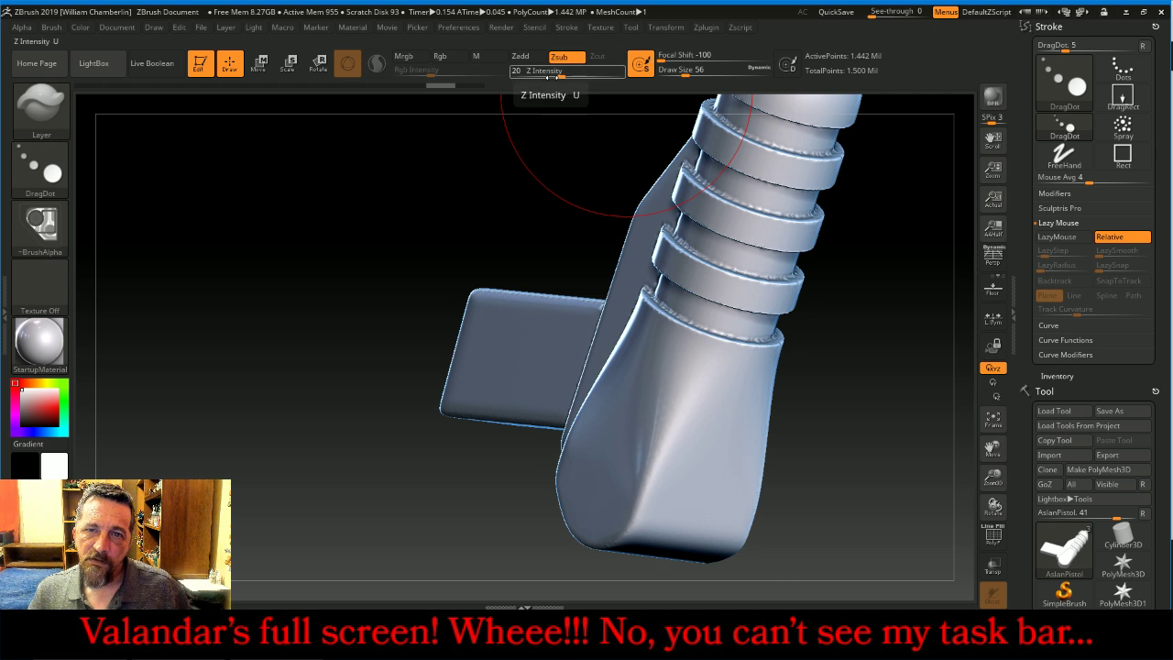
# Set Z Intensity to 58 and draw size to 60, and stamp the mechanical alpha into the side of the rounded rear body
pyautogui.moveTo(547, 77); pyautogui.dragTo(595, 72)
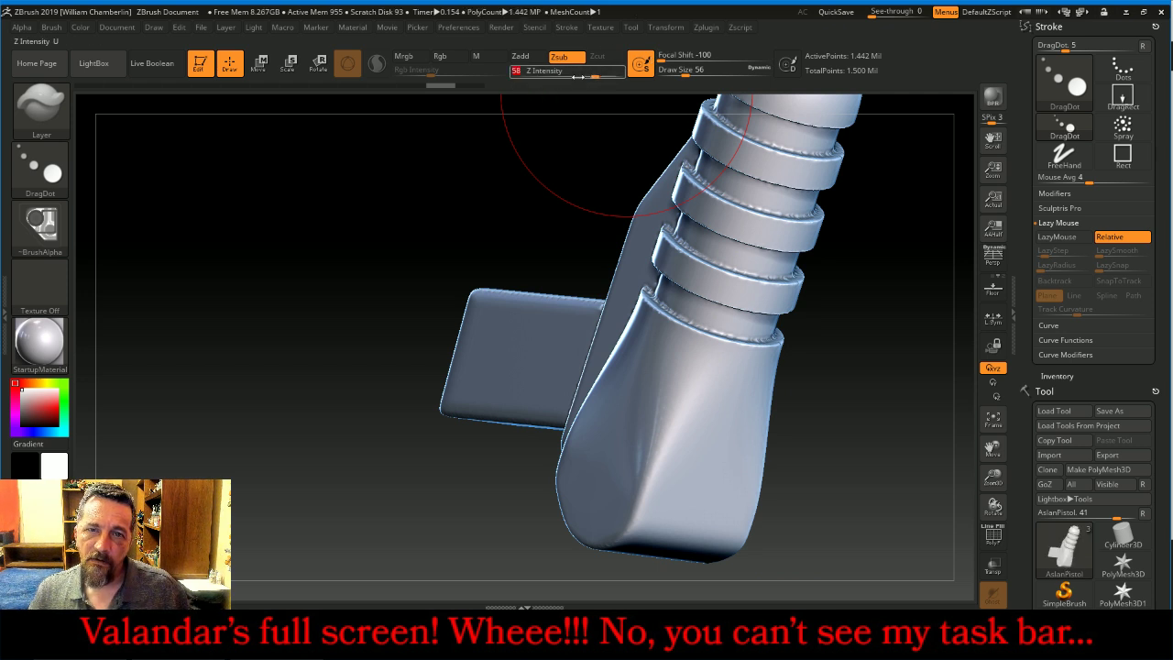
pyautogui.moveTo(329, 203); pyautogui.dragTo(374, 207)
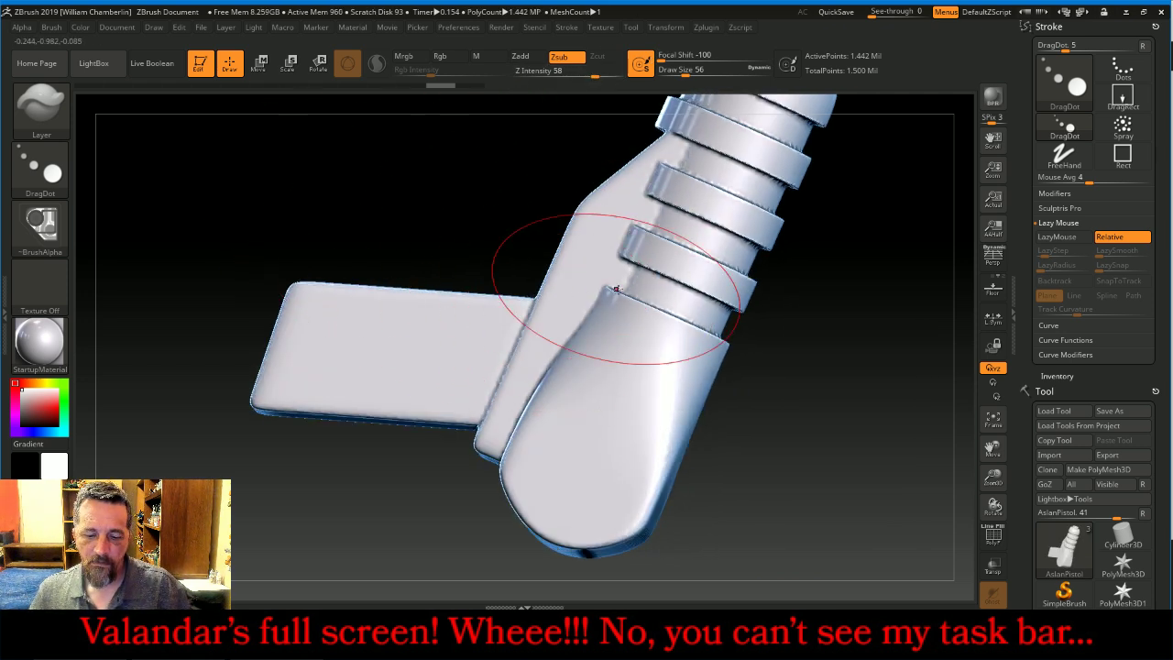
pyautogui.press(']')
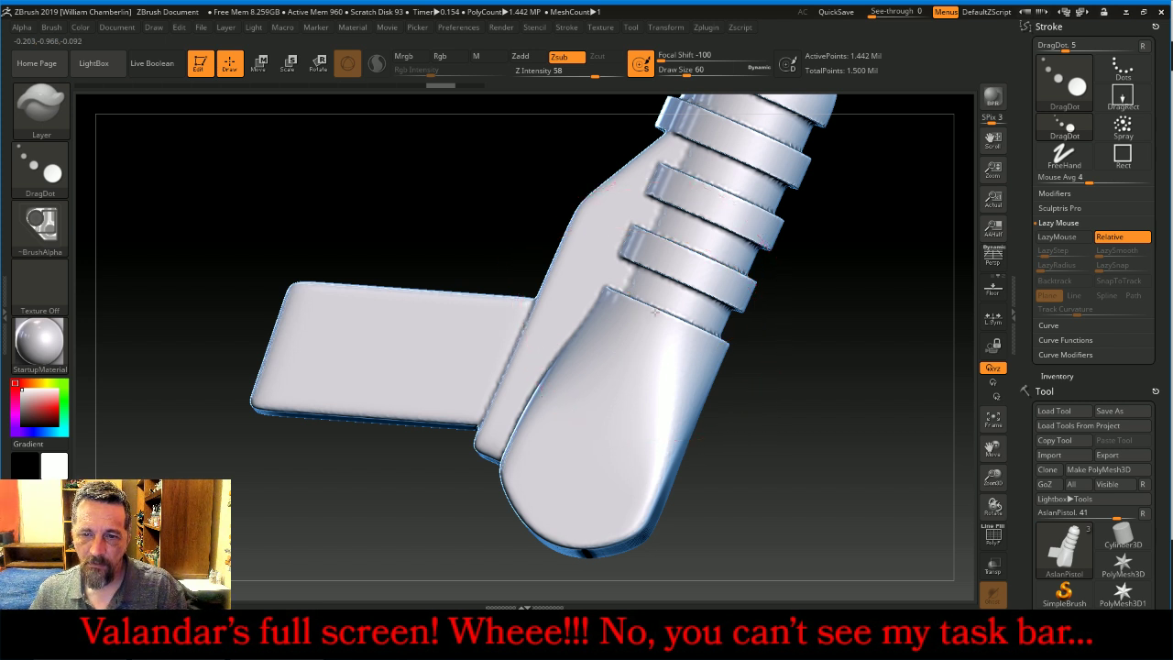
pyautogui.moveTo(646, 298); pyautogui.dragTo(594, 458)
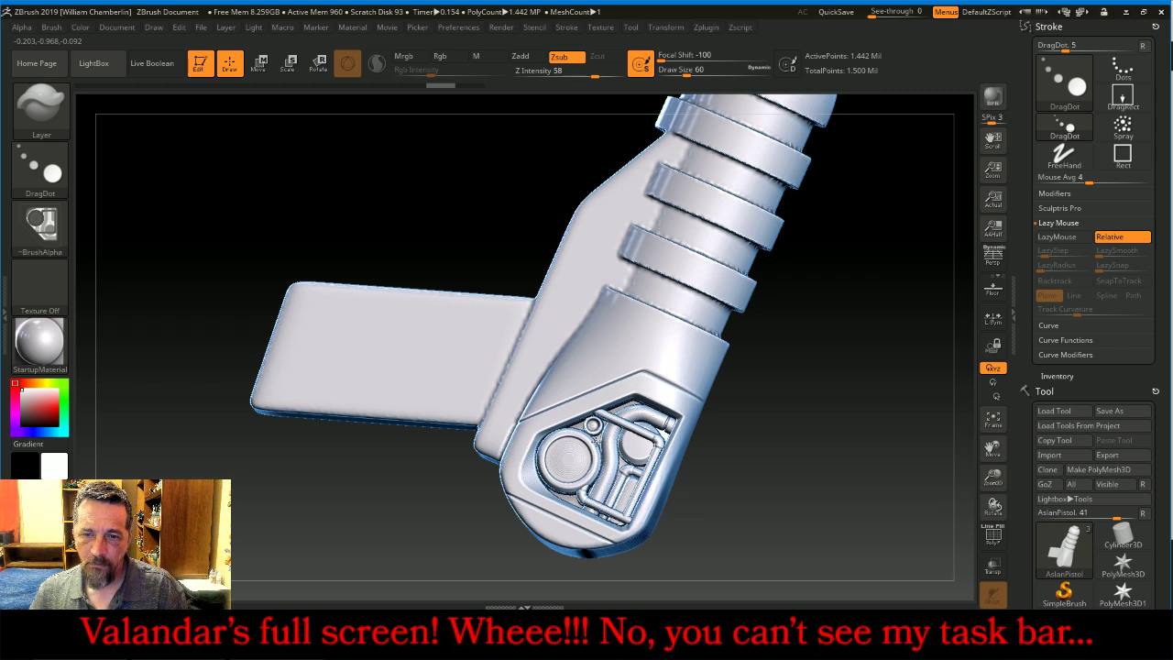
# Test the alpha on the opposite side of the rear body, undo it, and flip the alpha horizontally
pyautogui.moveTo(810, 460); pyautogui.dragTo(694, 414)
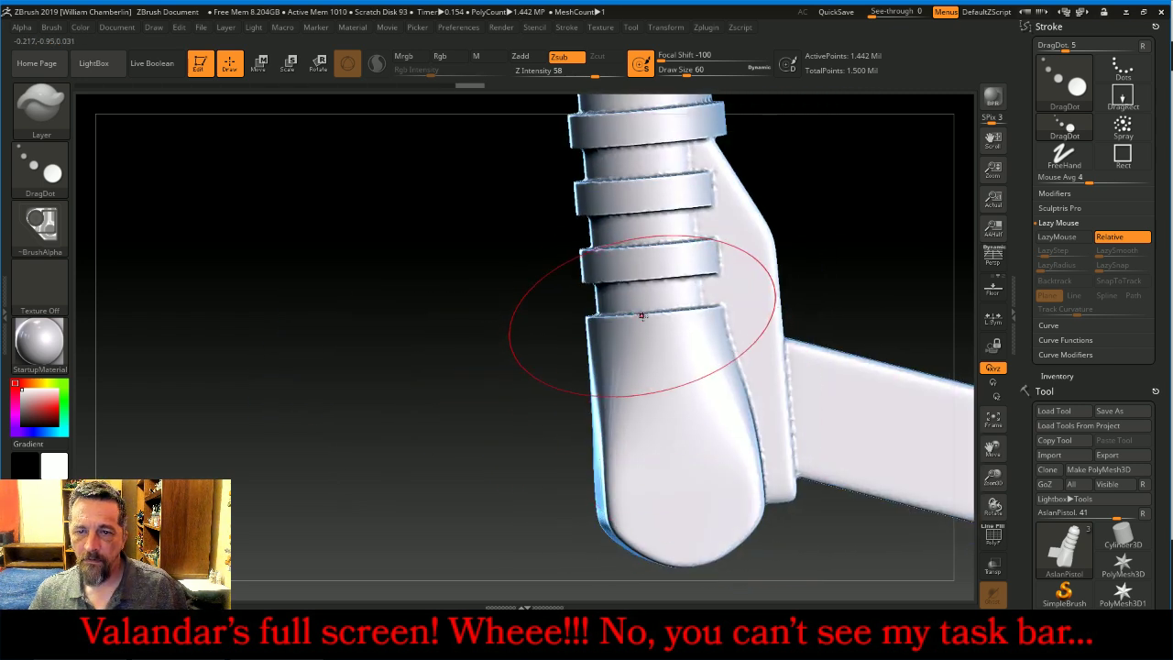
pyautogui.moveTo(641, 316); pyautogui.dragTo(661, 349)
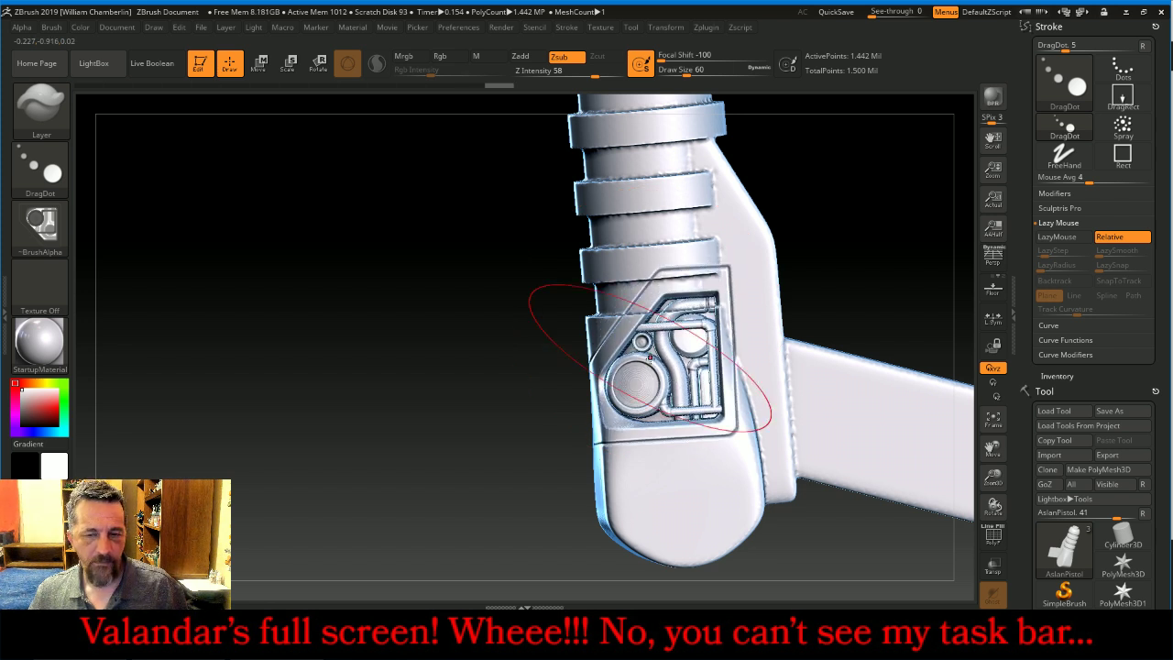
pyautogui.hotkey('ctrl', 'z')
pyautogui.click(23, 29)
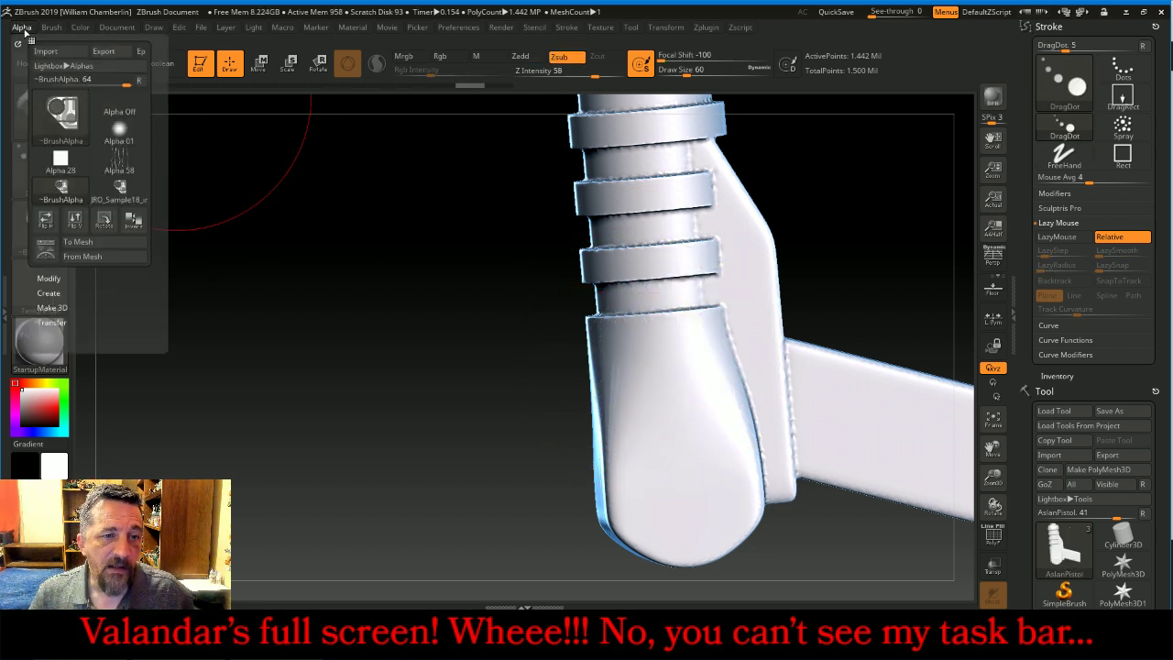
pyautogui.click(51, 228)
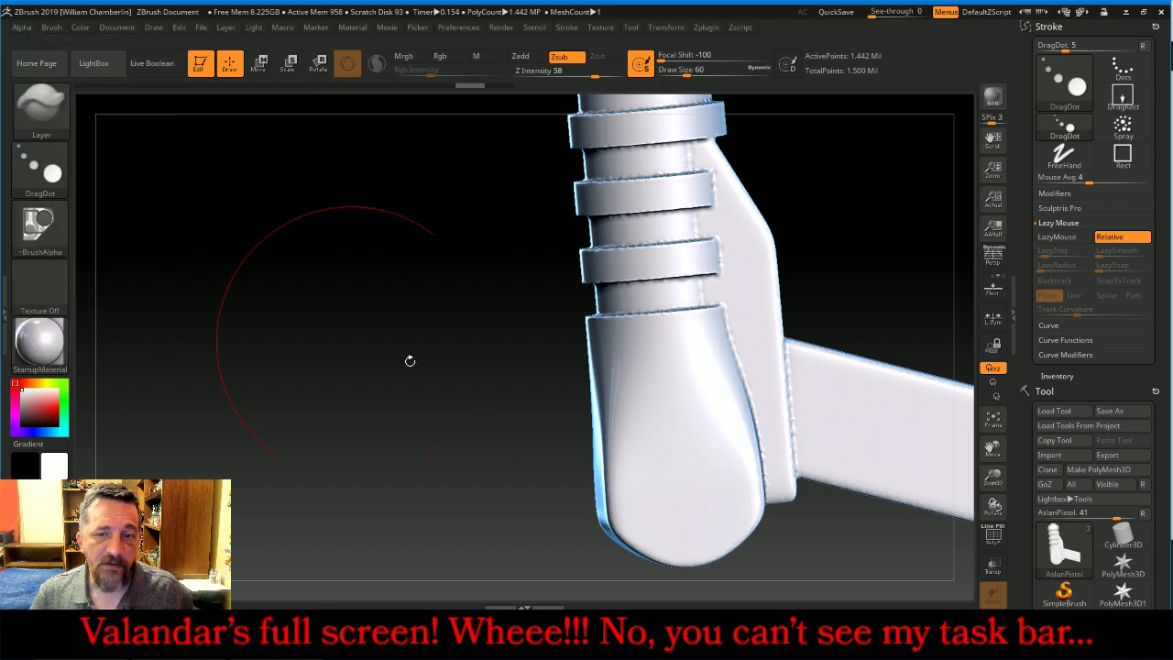
# Try stamping the flipped alpha on the opposite side of the pistol's rear body
pyautogui.moveTo(641, 298)
pyautogui.mouseDown()
pyautogui.moveTo(669, 430)
pyautogui.moveTo(664, 482)
pyautogui.mouseUp()
pyautogui.hotkey('ctrl', 'z')
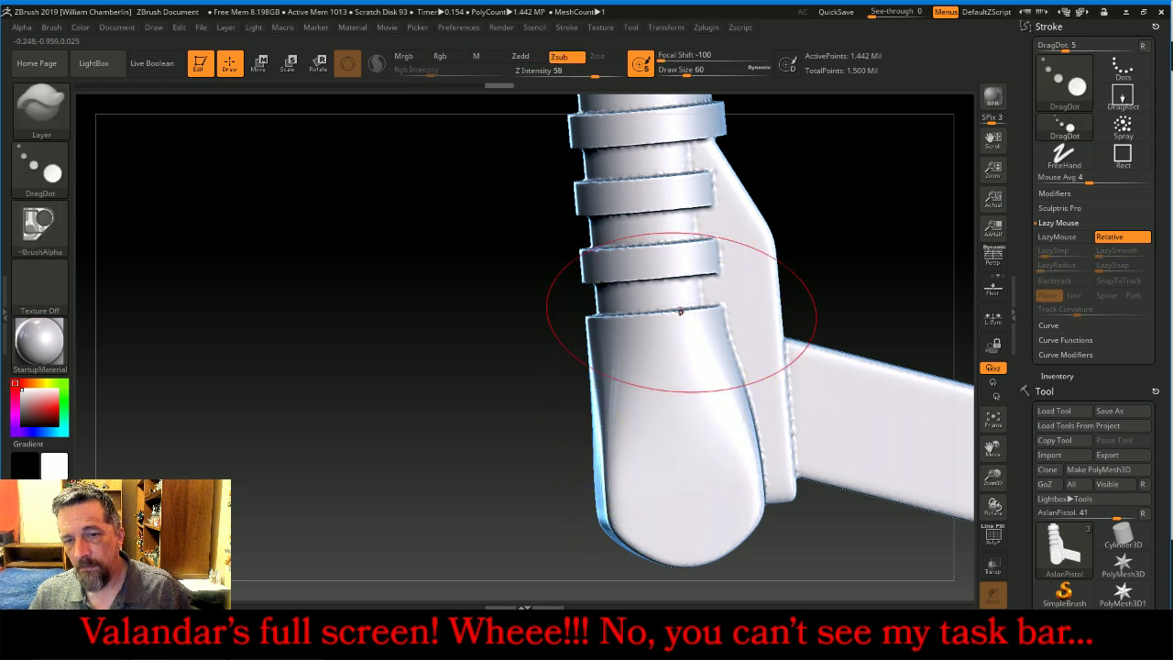
pyautogui.moveTo(647, 332)
pyautogui.mouseDown()
pyautogui.moveTo(668, 335)
pyautogui.moveTo(674, 351)
pyautogui.moveTo(665, 462)
pyautogui.mouseUp()
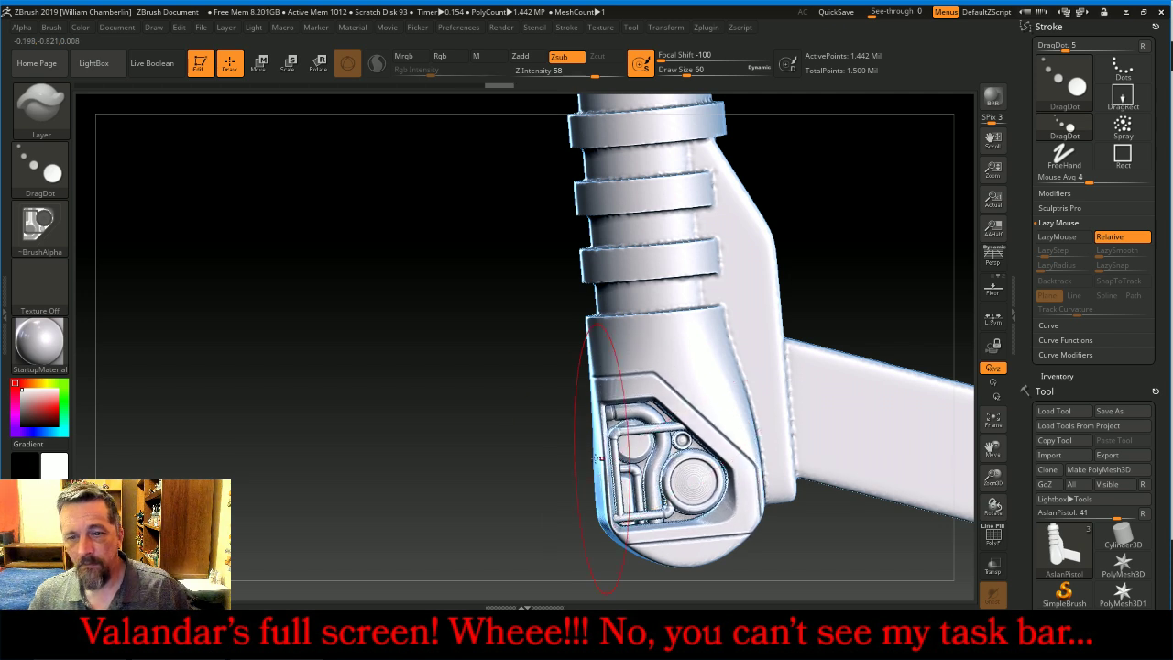
pyautogui.moveTo(353, 400)
pyautogui.mouseDown()
pyautogui.moveTo(464, 401)
pyautogui.moveTo(376, 405)
pyautogui.moveTo(411, 411)
pyautogui.mouseUp()
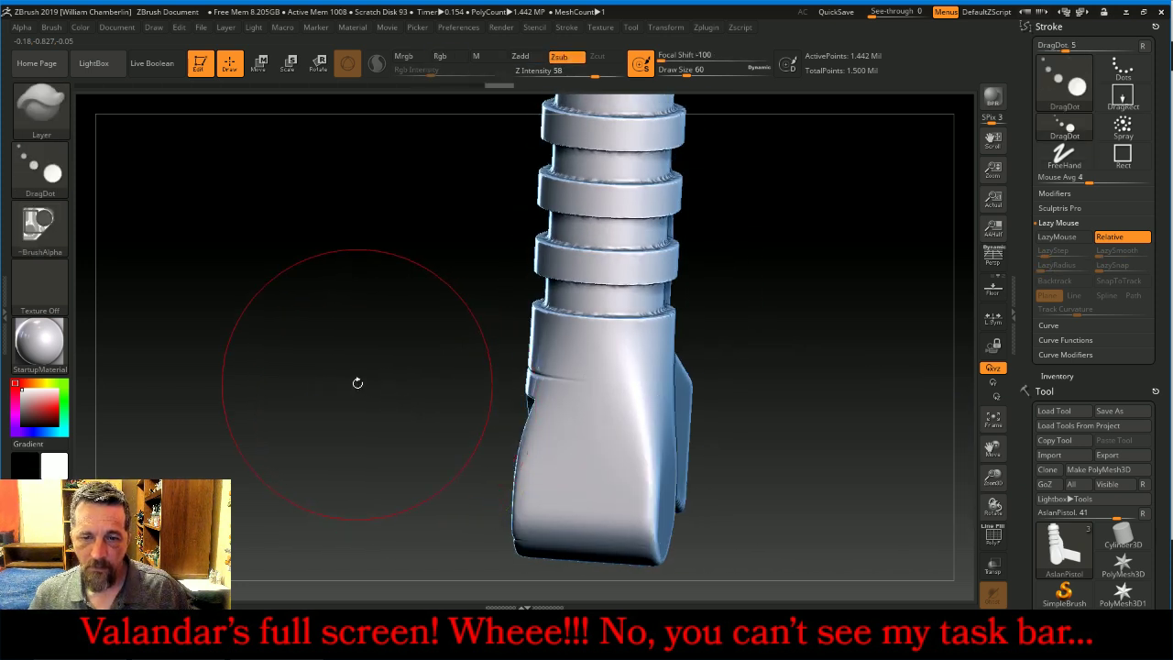
# Turn on BackfaceMask in the Layer brush's auto masking settings
pyautogui.click(5, 307)
pyautogui.click(52, 405)
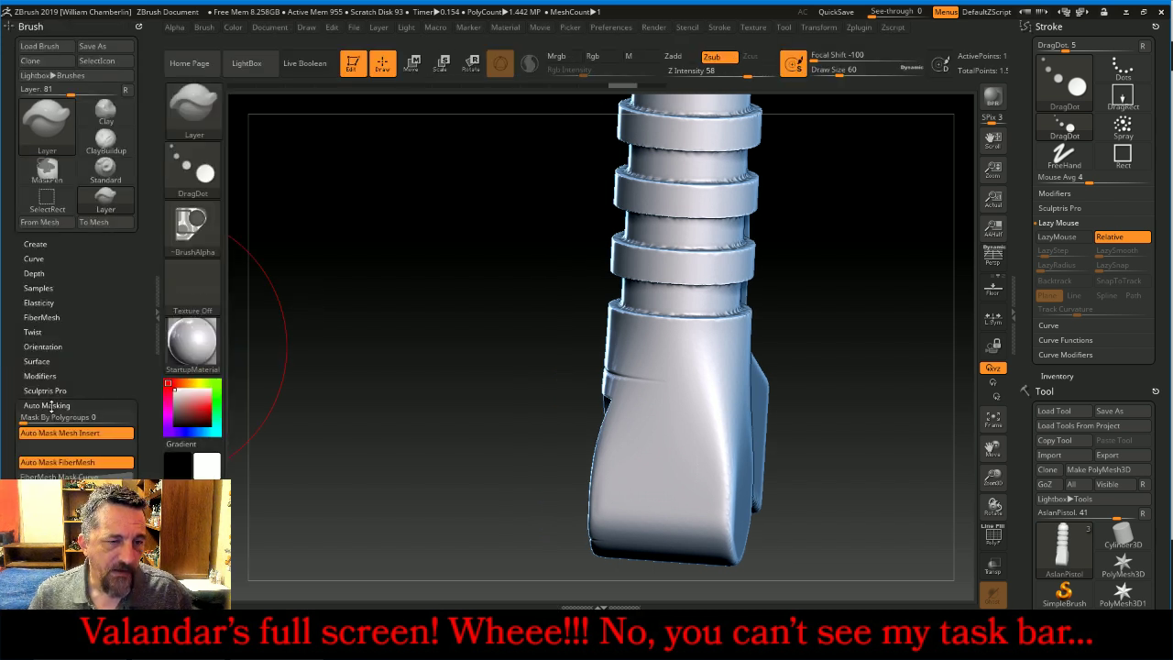
pyautogui.scroll(-5, 86, 370)
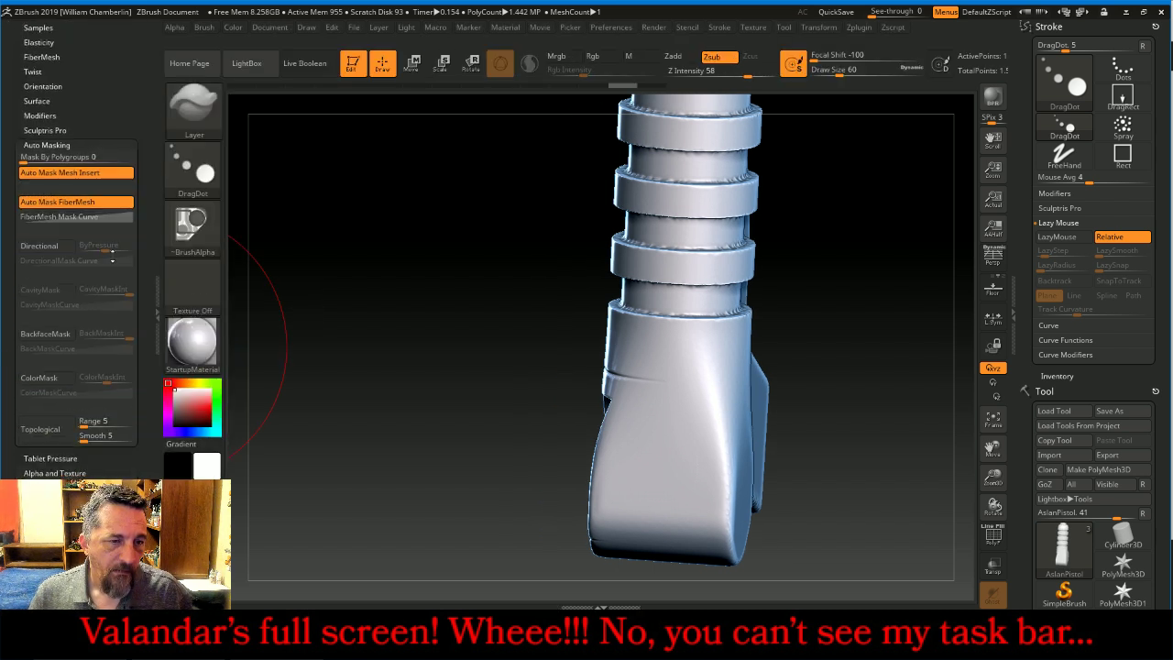
pyautogui.click(57, 335)
# Stamp the flipped mechanical alpha into the opposite side of the rear body with backface masking active
pyautogui.moveTo(393, 346)
pyautogui.mouseDown()
pyautogui.moveTo(361, 330)
pyautogui.moveTo(394, 333)
pyautogui.mouseUp()
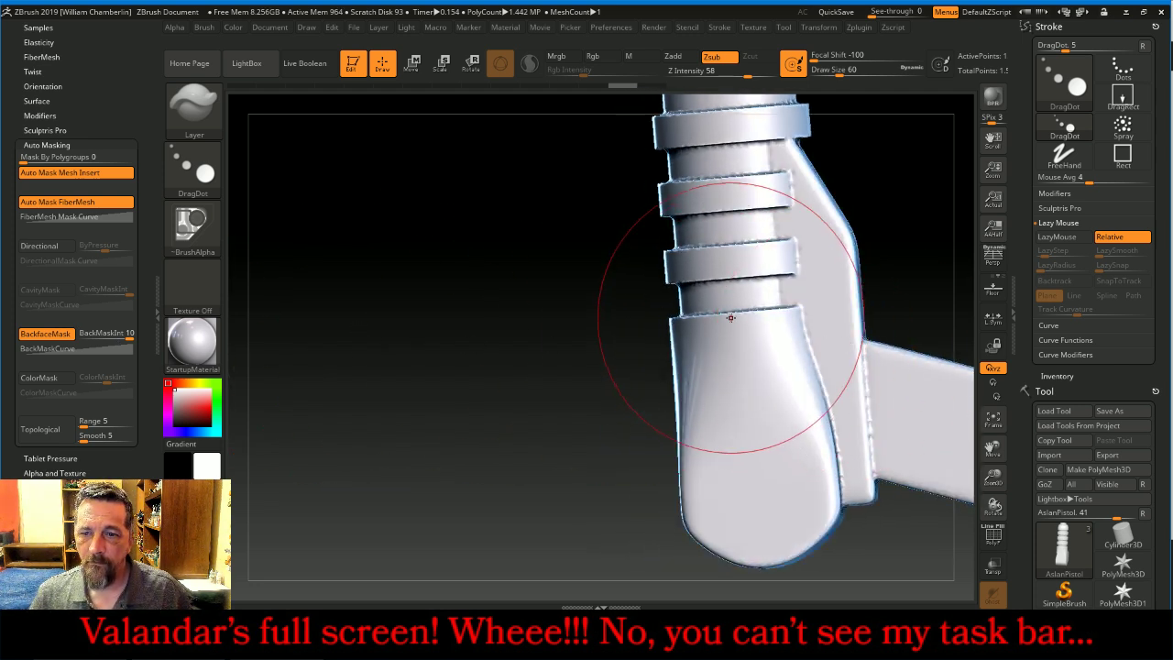
pyautogui.moveTo(730, 317); pyautogui.dragTo(773, 471)
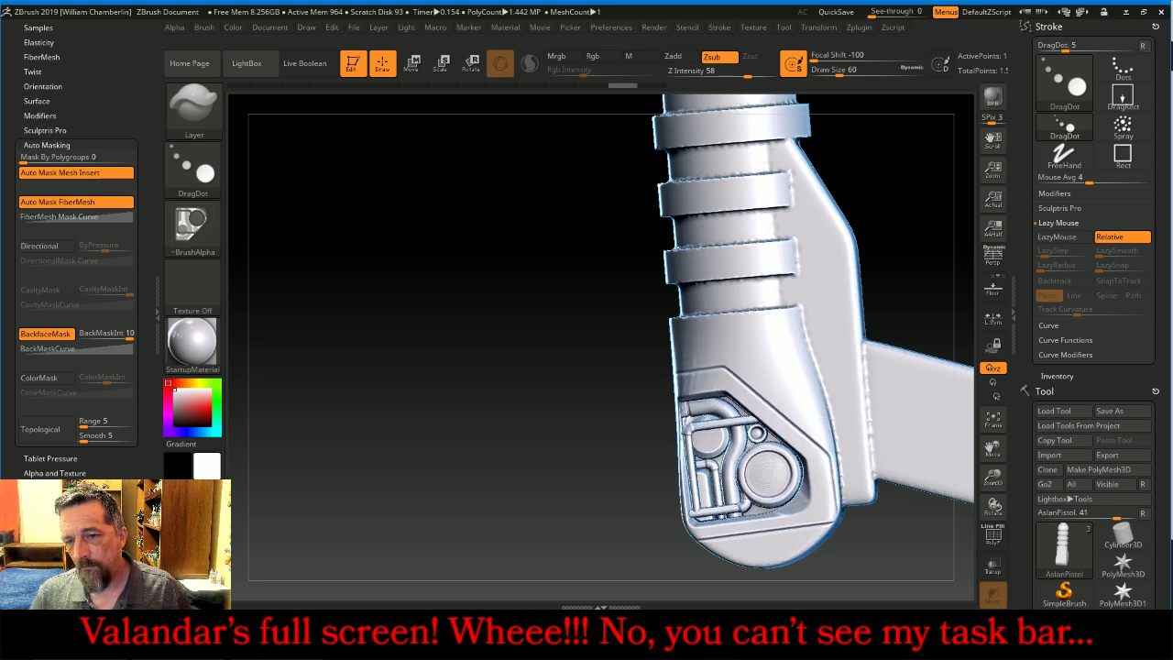
pyautogui.moveTo(605, 385)
pyautogui.mouseDown()
pyautogui.moveTo(685, 380)
pyautogui.moveTo(590, 367)
pyautogui.mouseUp()
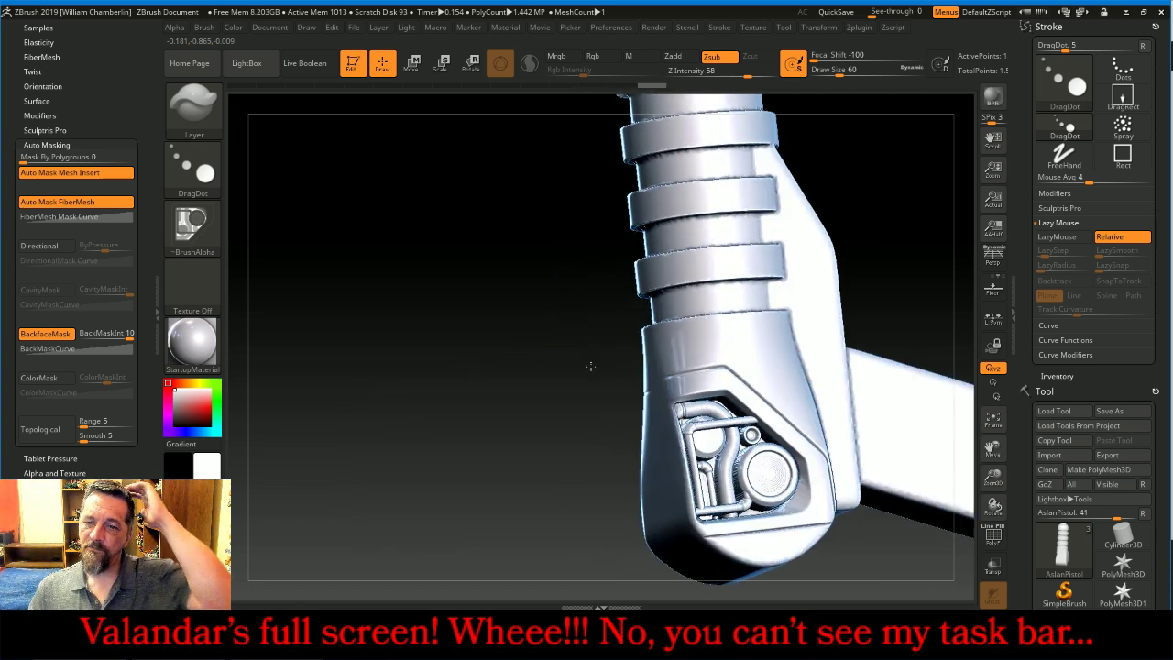
# Inspect the stamped rear body from behind and the ribbed barrel up to its muzzle
pyautogui.click(992, 420)
pyautogui.moveTo(870, 288)
pyautogui.mouseDown()
pyautogui.moveTo(866, 304)
pyautogui.moveTo(915, 296)
pyautogui.moveTo(864, 296)
pyautogui.mouseUp()
pyautogui.click(994, 423)
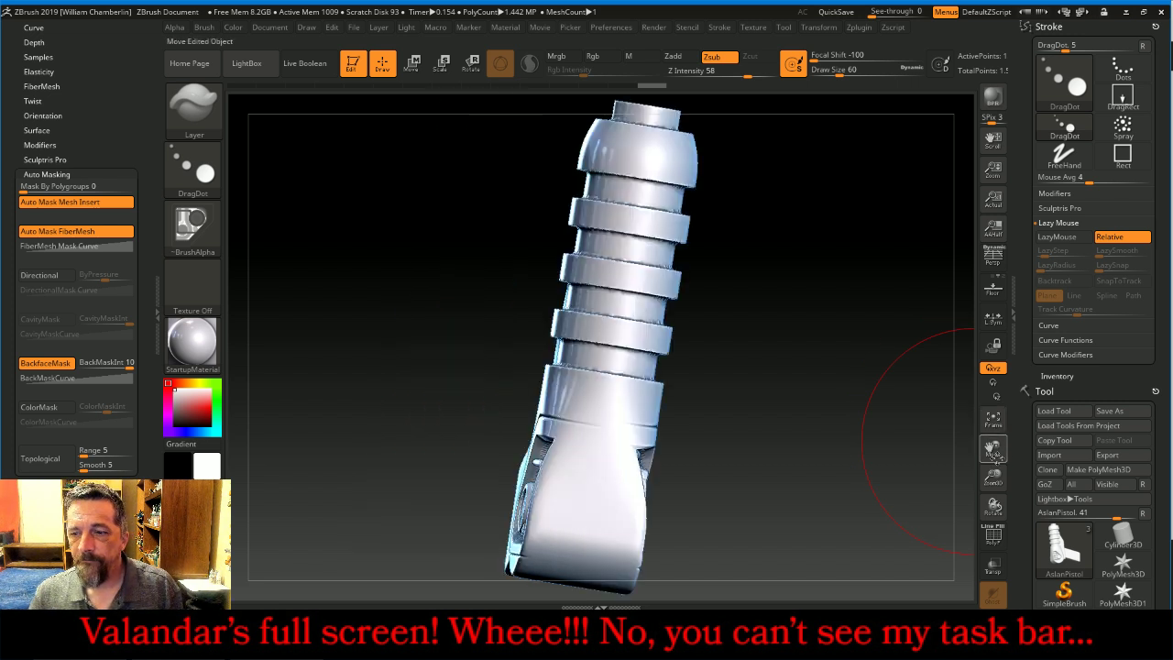
pyautogui.moveTo(993, 477); pyautogui.dragTo(994, 494)
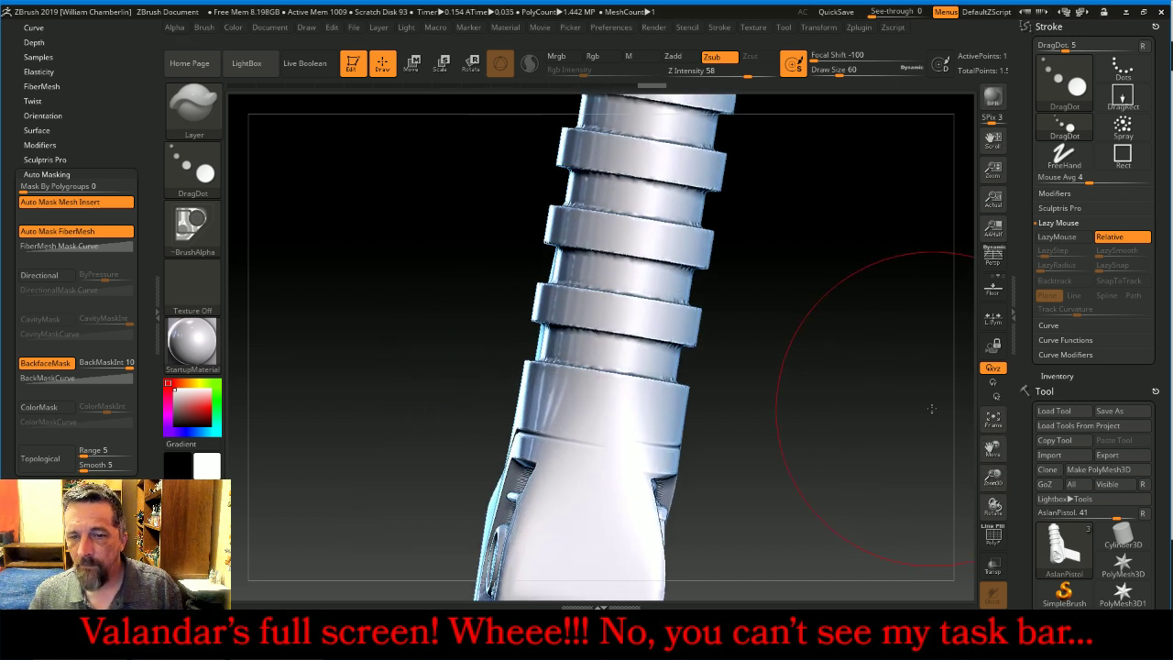
pyautogui.moveTo(930, 406); pyautogui.dragTo(929, 408)
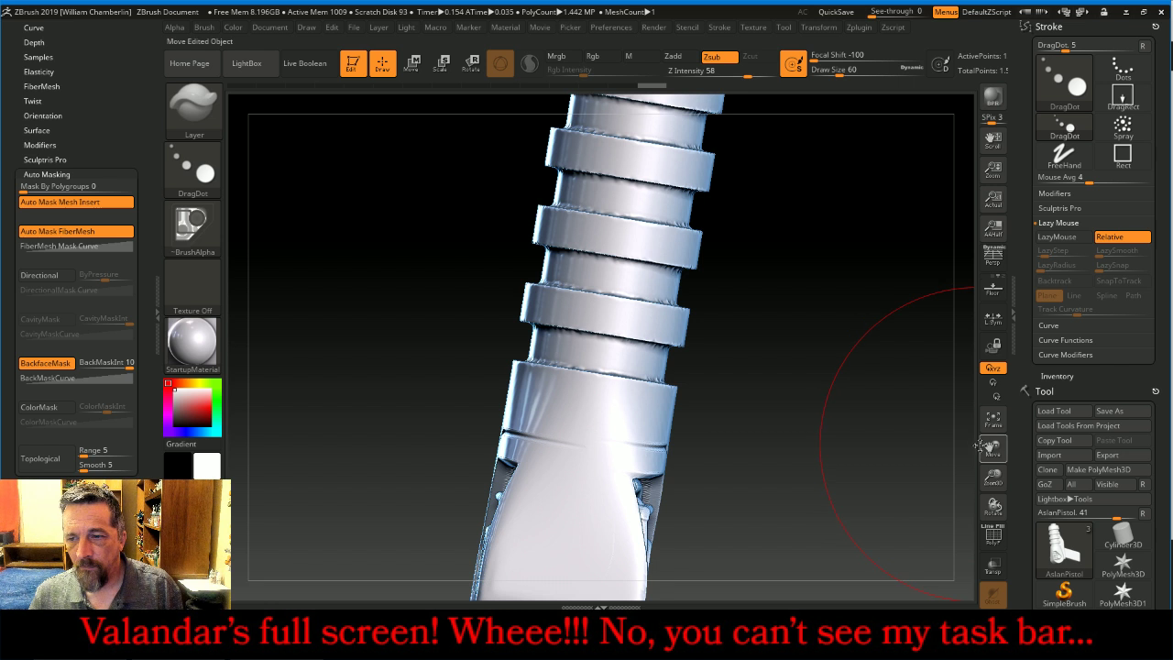
pyautogui.moveTo(990, 447); pyautogui.dragTo(992, 636)
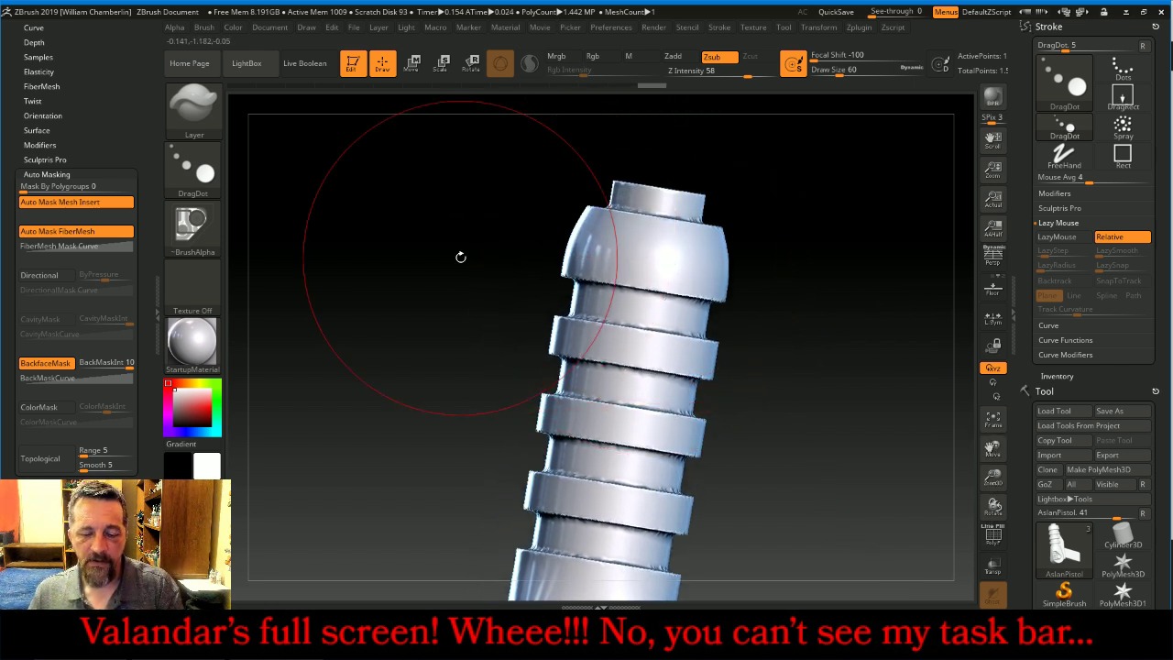
# Switch to the Standard brush at draw size 7 and mask a small oval patch on the rounded collar below the muzzle
pyautogui.click(192, 109)
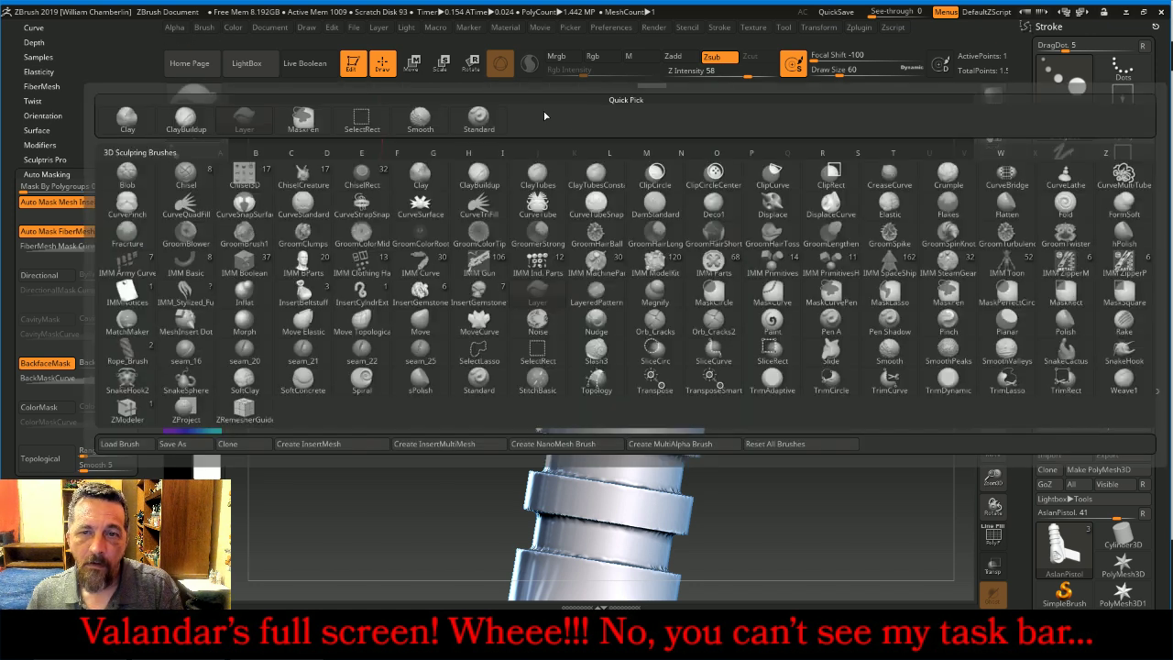
pyautogui.click(479, 117)
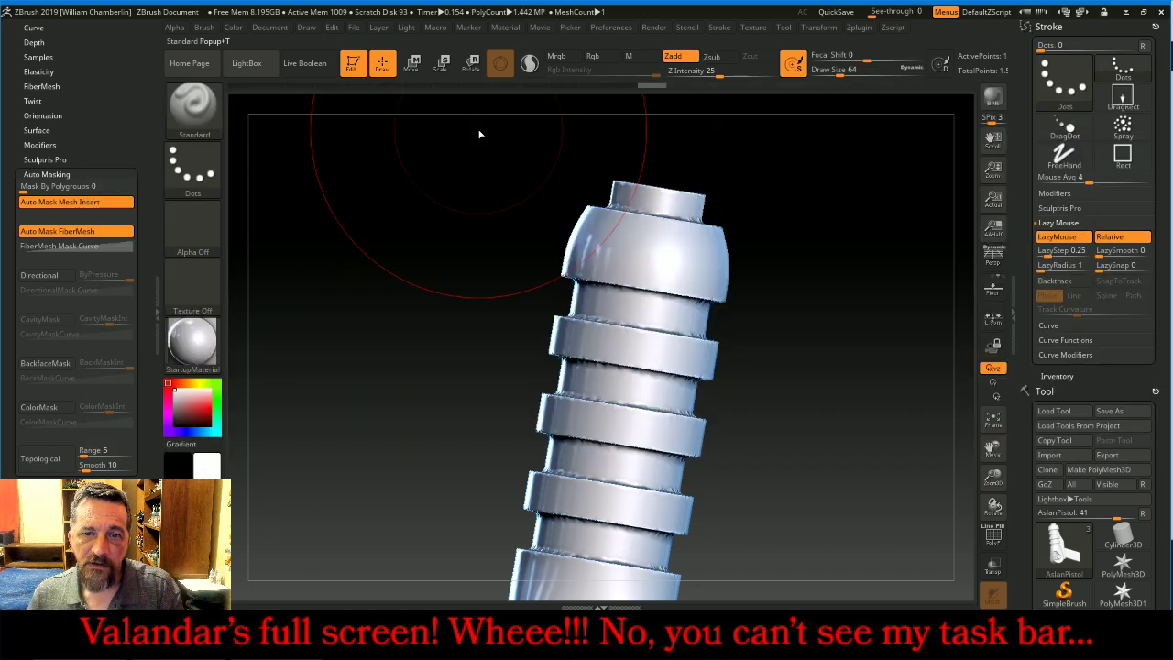
pyautogui.press('[')
pyautogui.press('[')
pyautogui.press('[')
pyautogui.press('[')
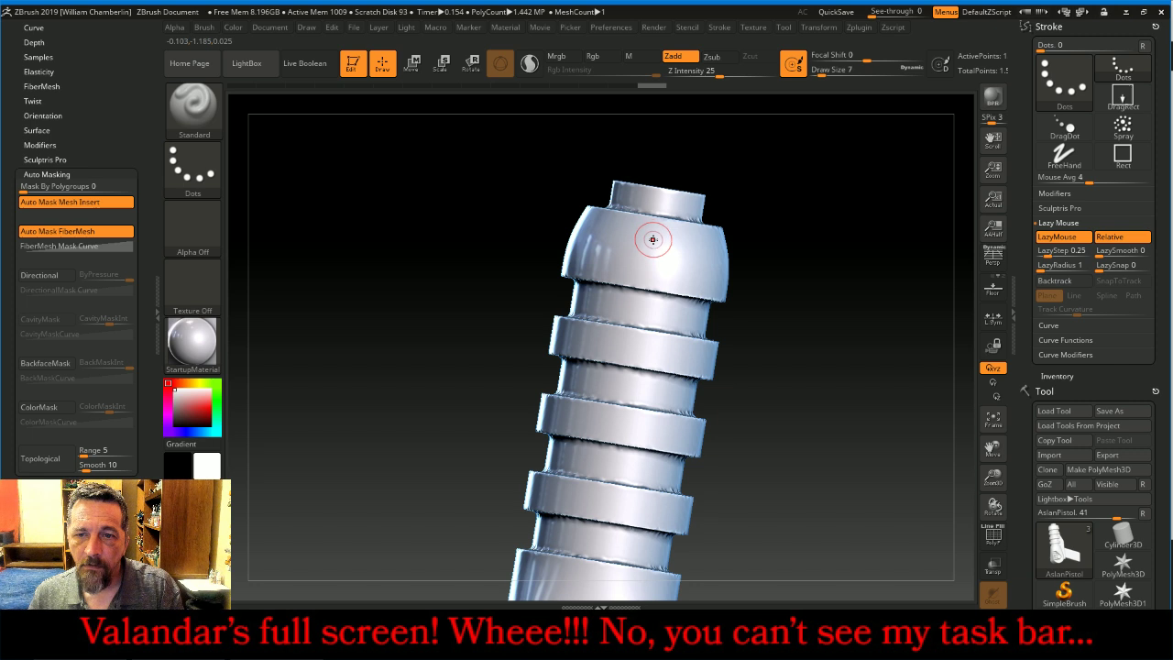
pyautogui.press('ctrl')
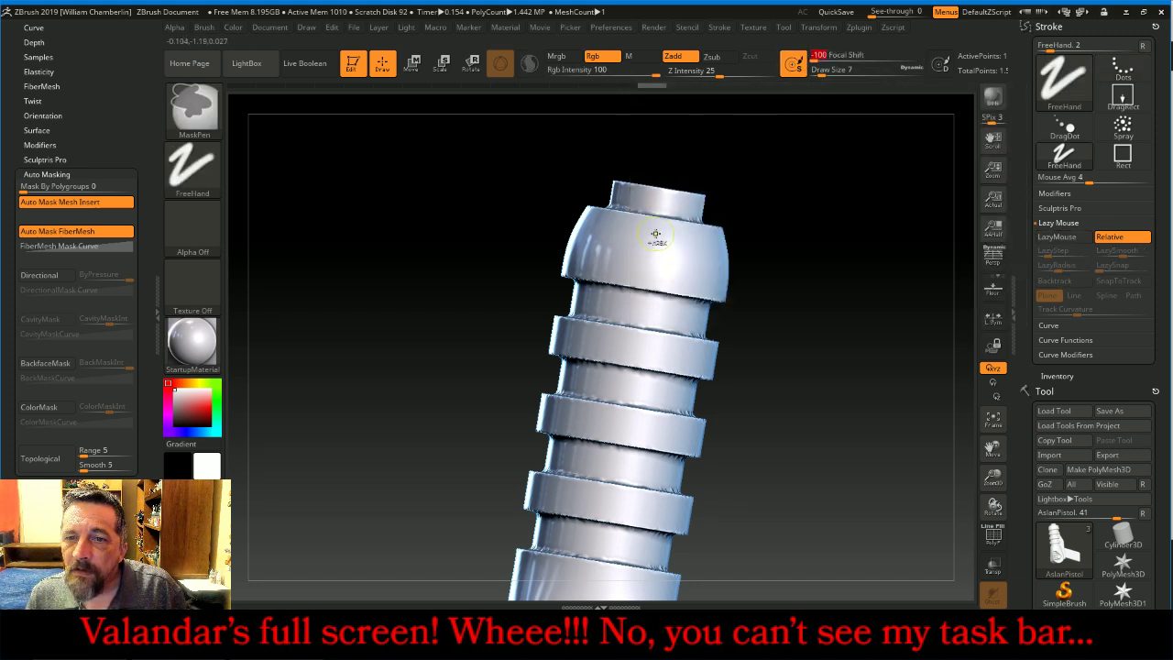
pyautogui.keyDown('ctrl'); pyautogui.click(656, 241); pyautogui.keyUp('ctrl')
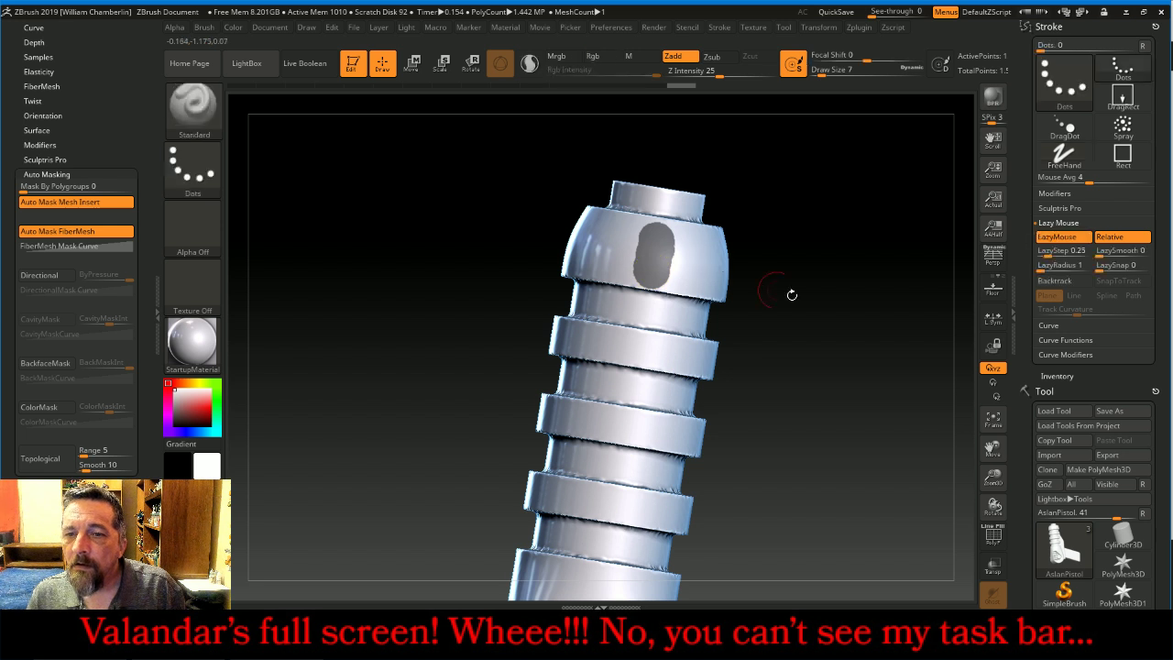
# Erase the rounded ends of the mask on the muzzle collar to leave a roughly rectangular patch
pyautogui.press('ctrl')
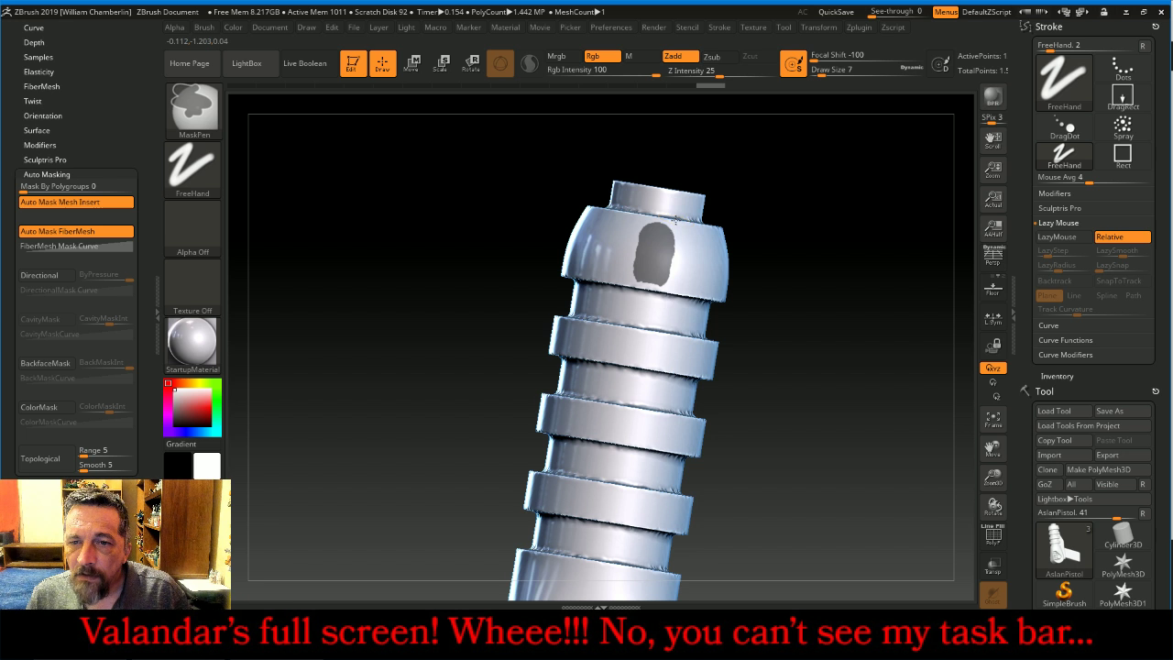
pyautogui.keyDown('ctrl'); pyautogui.keyDown('alt'); pyautogui.moveTo(651, 211); pyautogui.dragTo(648, 211); pyautogui.keyUp('alt'); pyautogui.keyUp('ctrl')
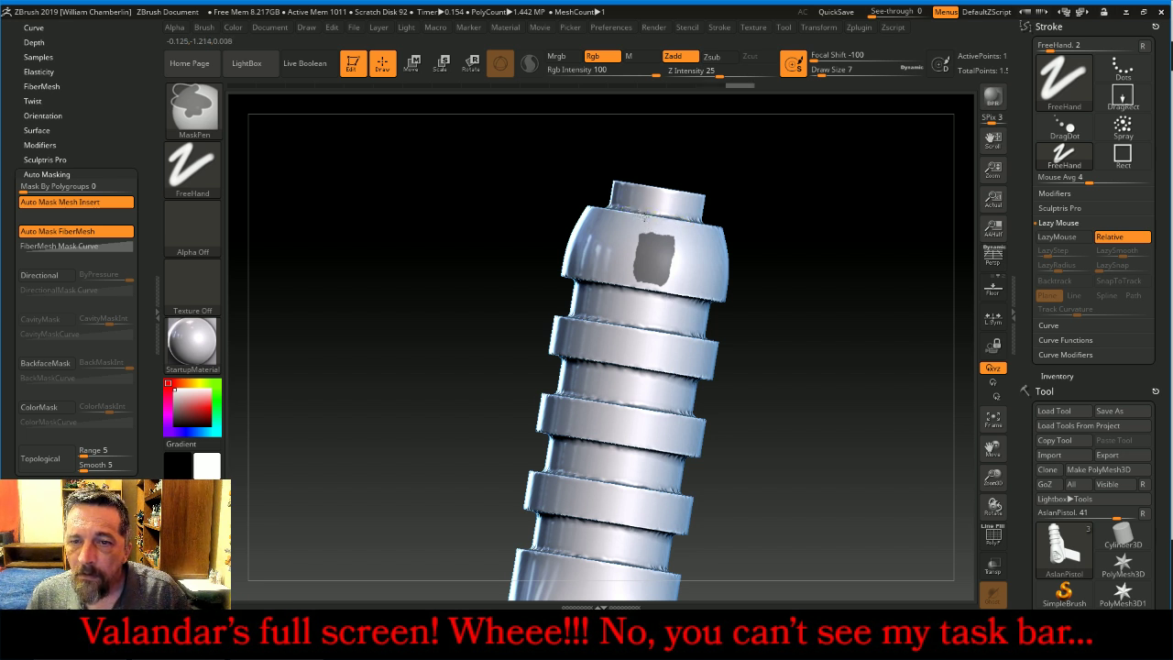
pyautogui.keyDown('ctrl'); pyautogui.keyDown('alt'); pyautogui.moveTo(677, 222); pyautogui.dragTo(707, 225); pyautogui.keyUp('alt'); pyautogui.keyUp('ctrl')
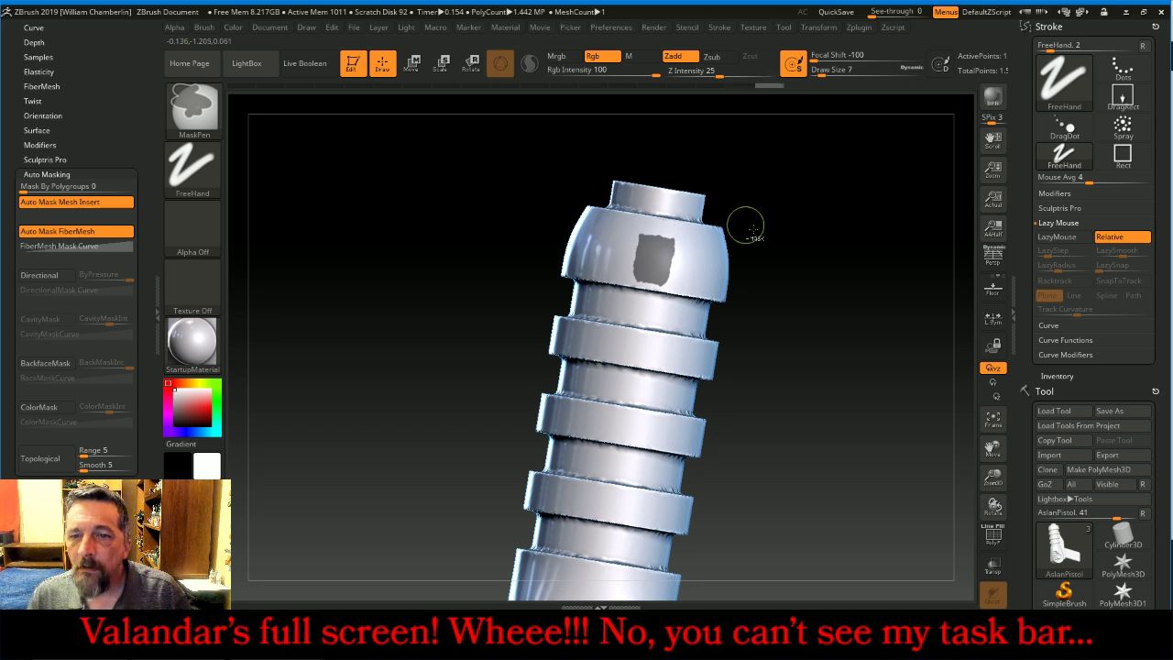
# Preview a subtool extraction of the masked collar patch with a thickness of 0.01
pyautogui.moveTo(870, 348); pyautogui.dragTo(859, 347)
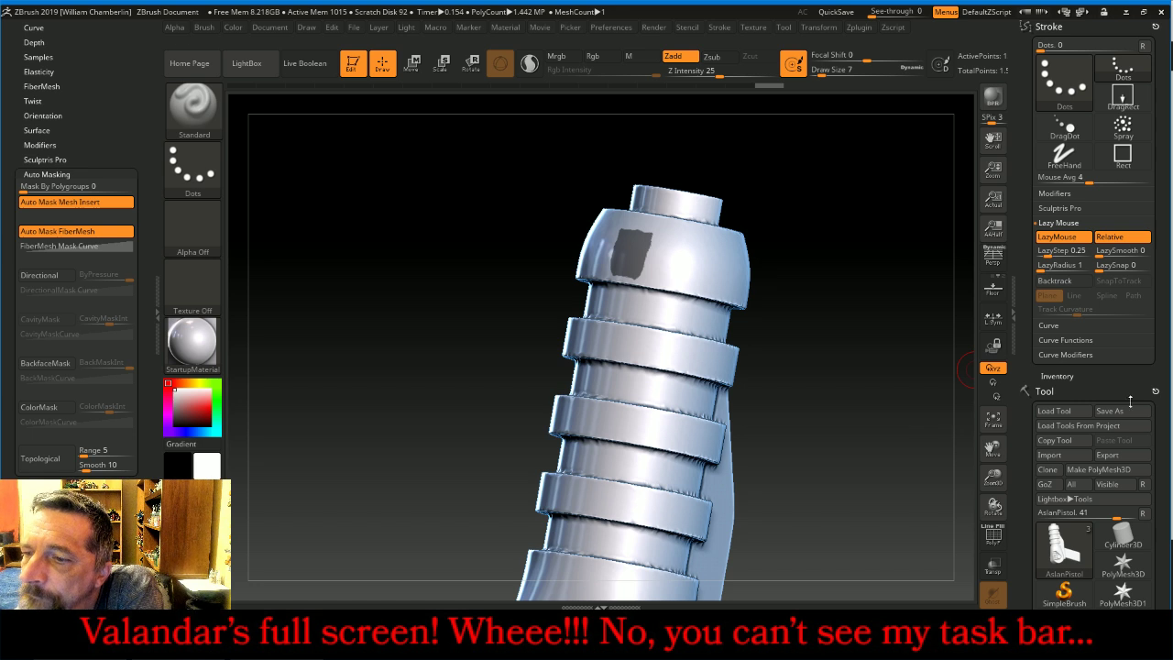
pyautogui.moveTo(1103, 376); pyautogui.dragTo(1099, 273)
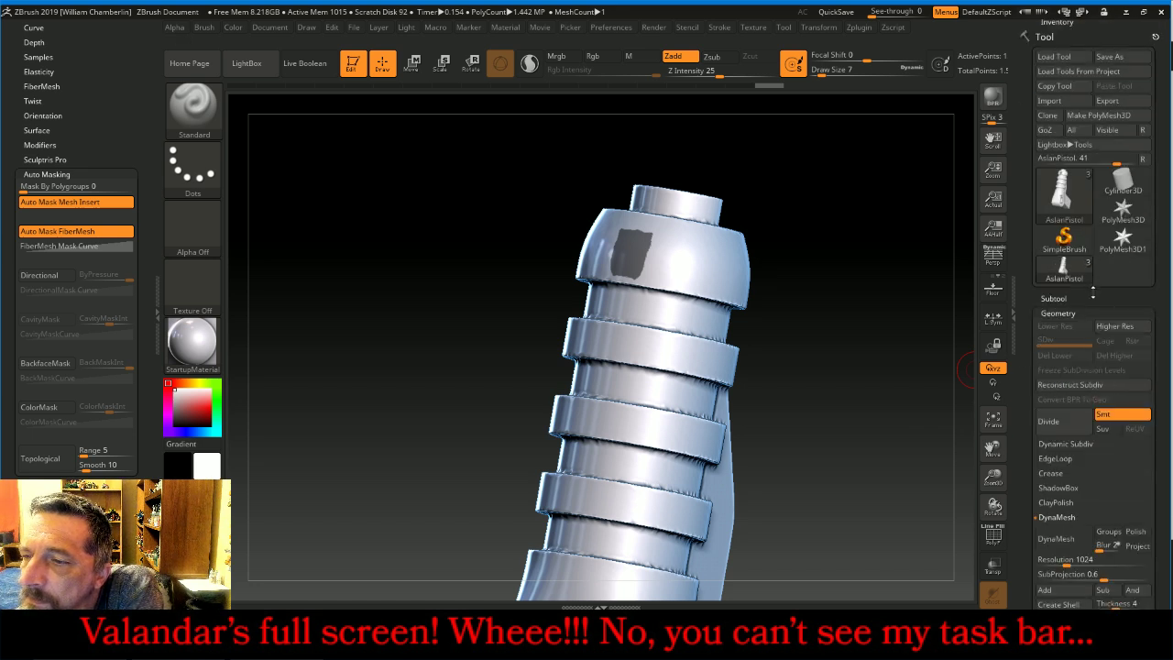
pyautogui.click(1141, 301)
pyautogui.scroll(-5, 1146, 366)
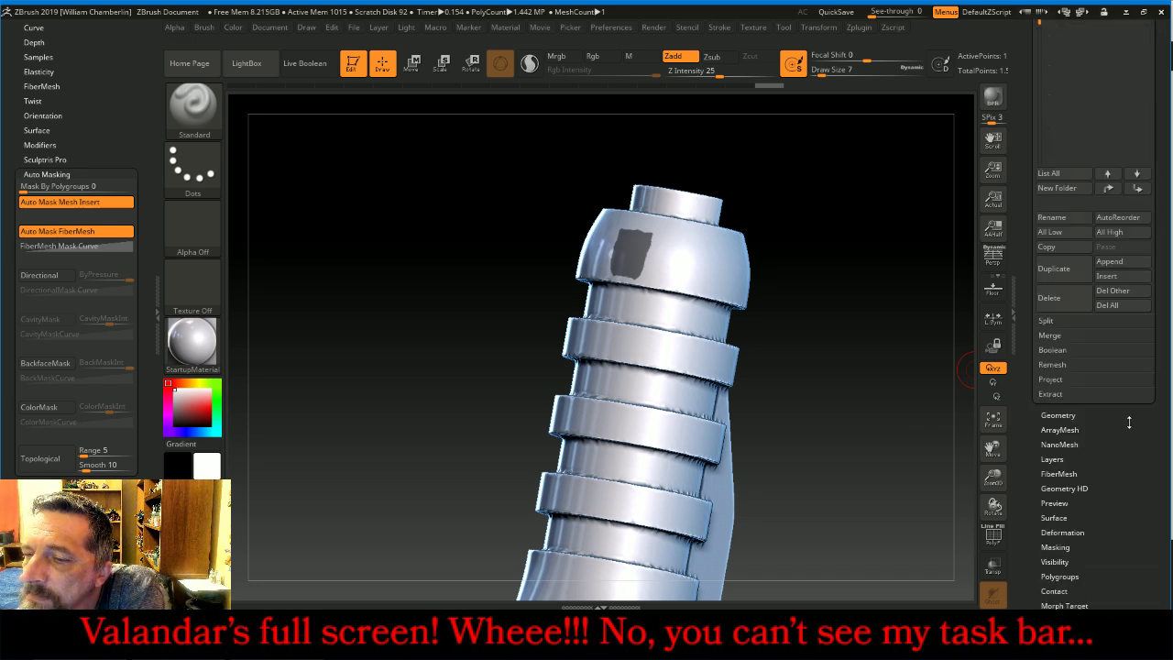
pyautogui.click(1104, 393)
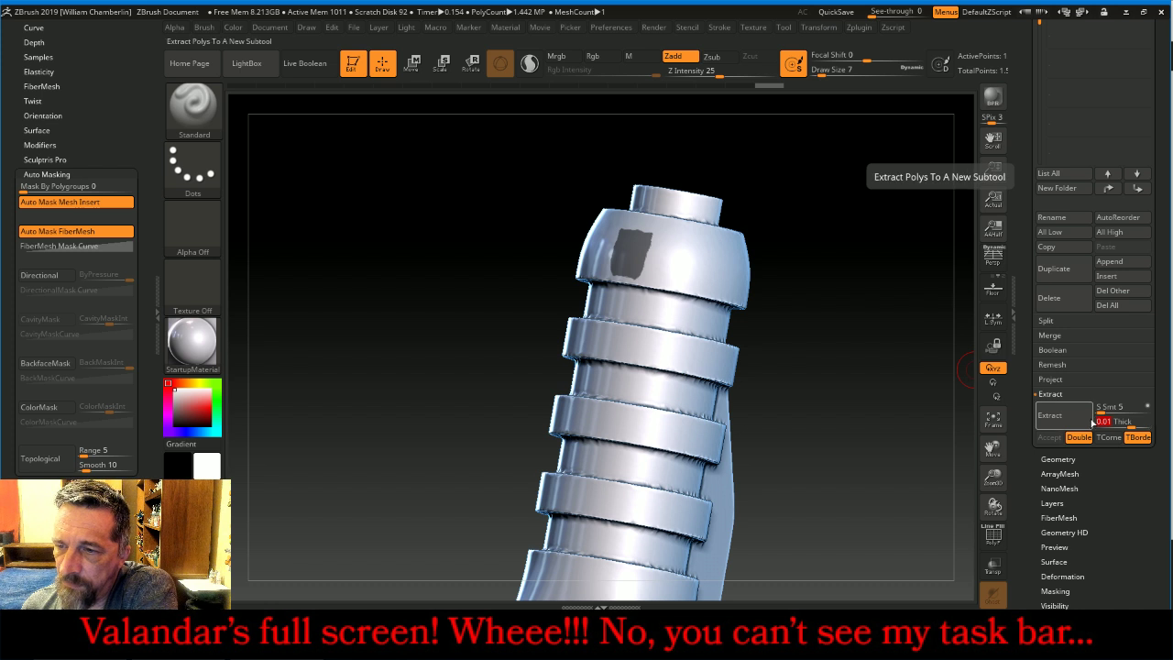
pyautogui.click(1077, 423)
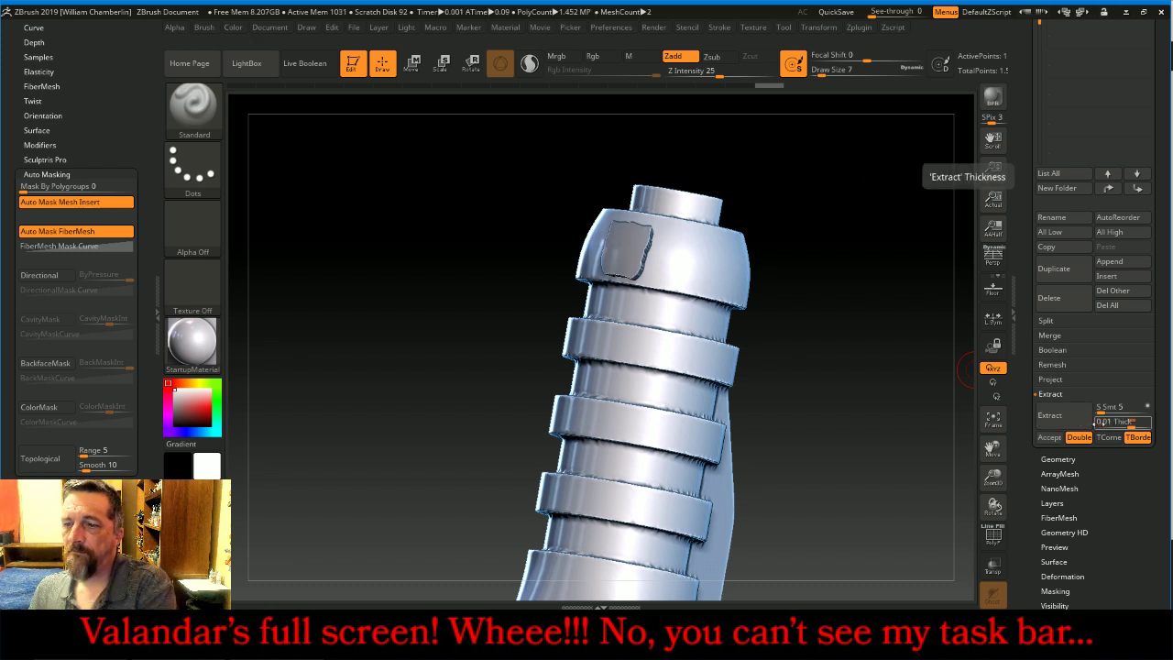
pyautogui.moveTo(919, 448); pyautogui.dragTo(895, 443)
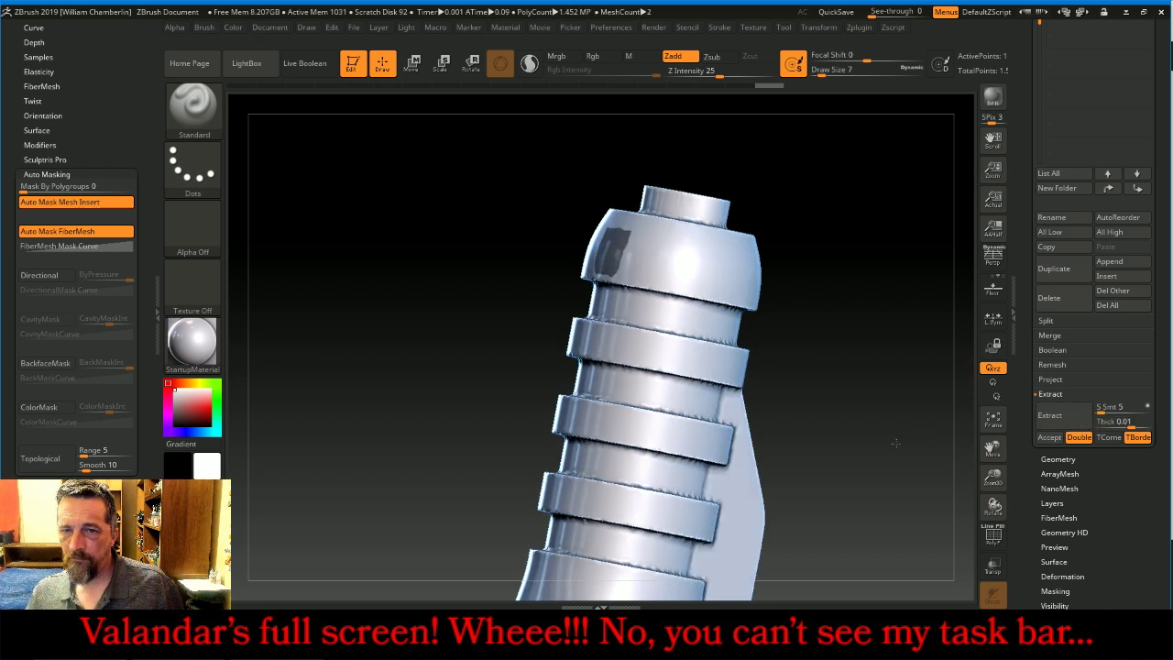
# Extract the masked collar patch with a thickness of 0.02 and accept it as a new subtool
pyautogui.click(1116, 422)
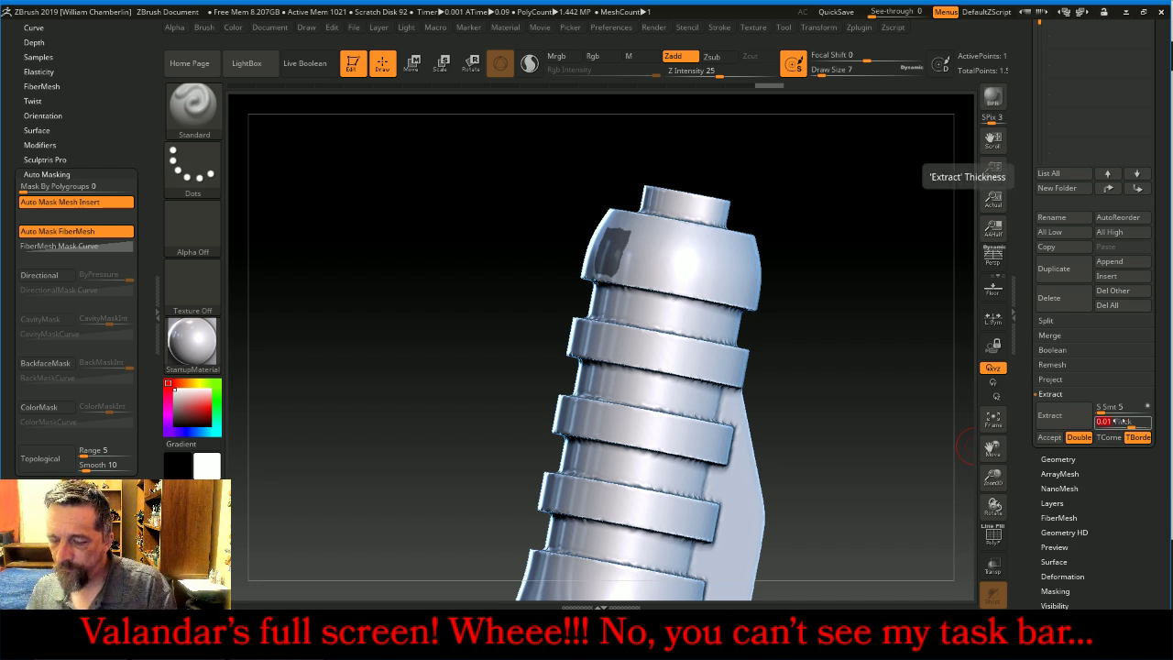
pyautogui.press('Return')
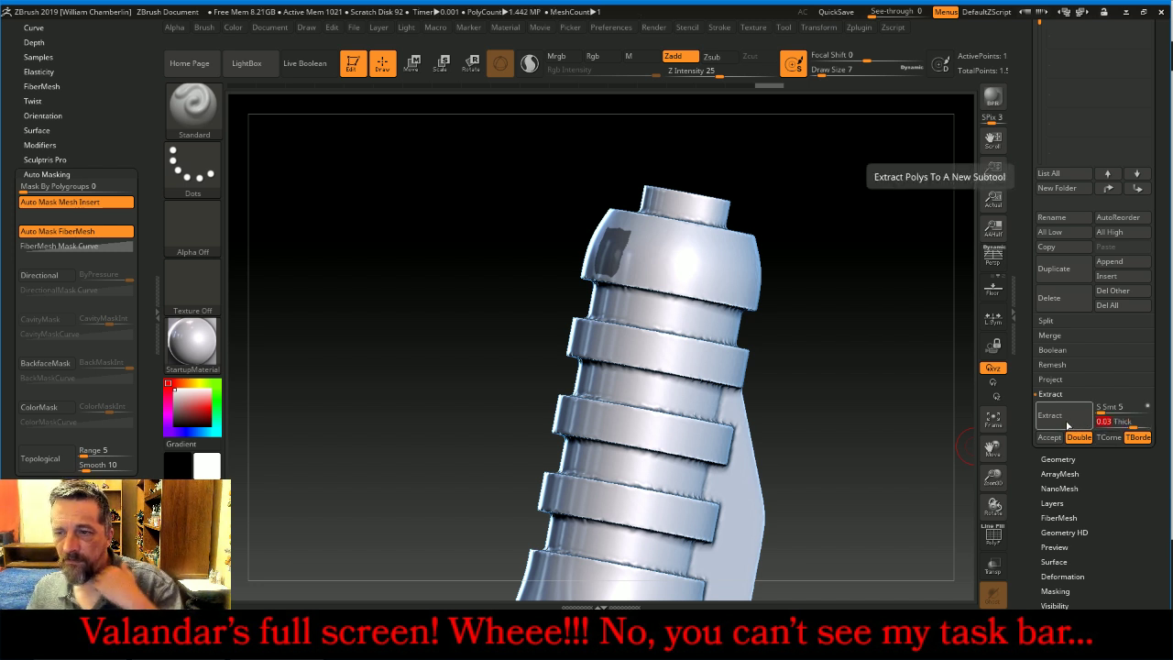
pyautogui.click(1068, 424)
pyautogui.click(1049, 437)
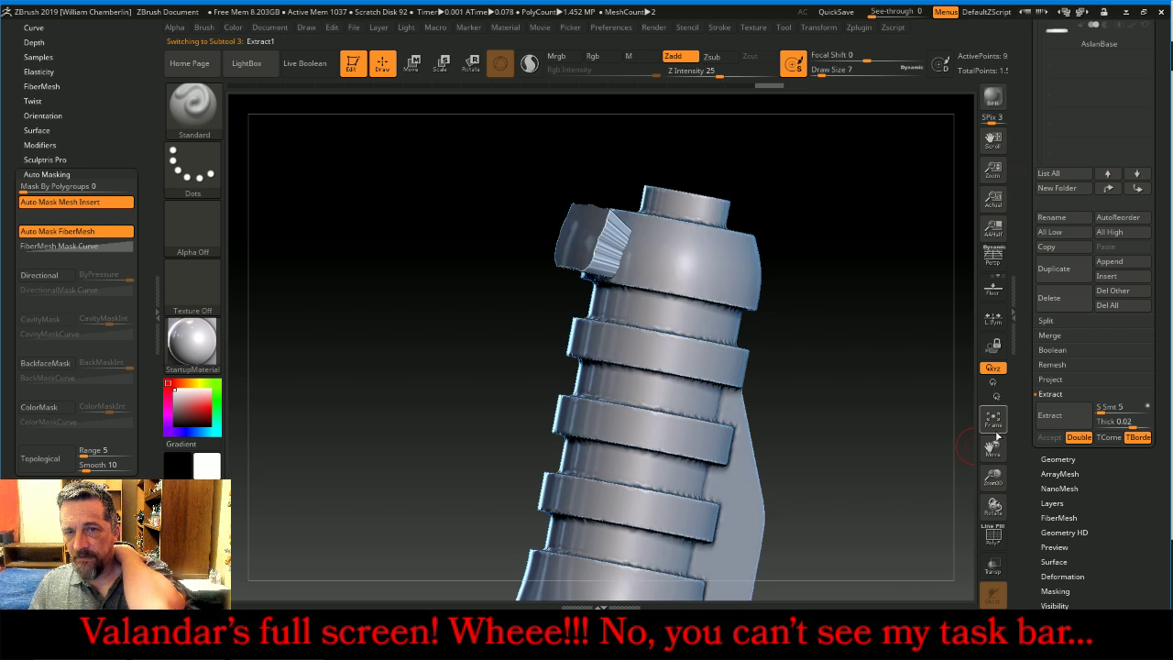
# Make the extracted block the active subtool's only solid part by turning on ghost transparency, and clear its mask
pyautogui.moveTo(885, 414); pyautogui.dragTo(964, 512)
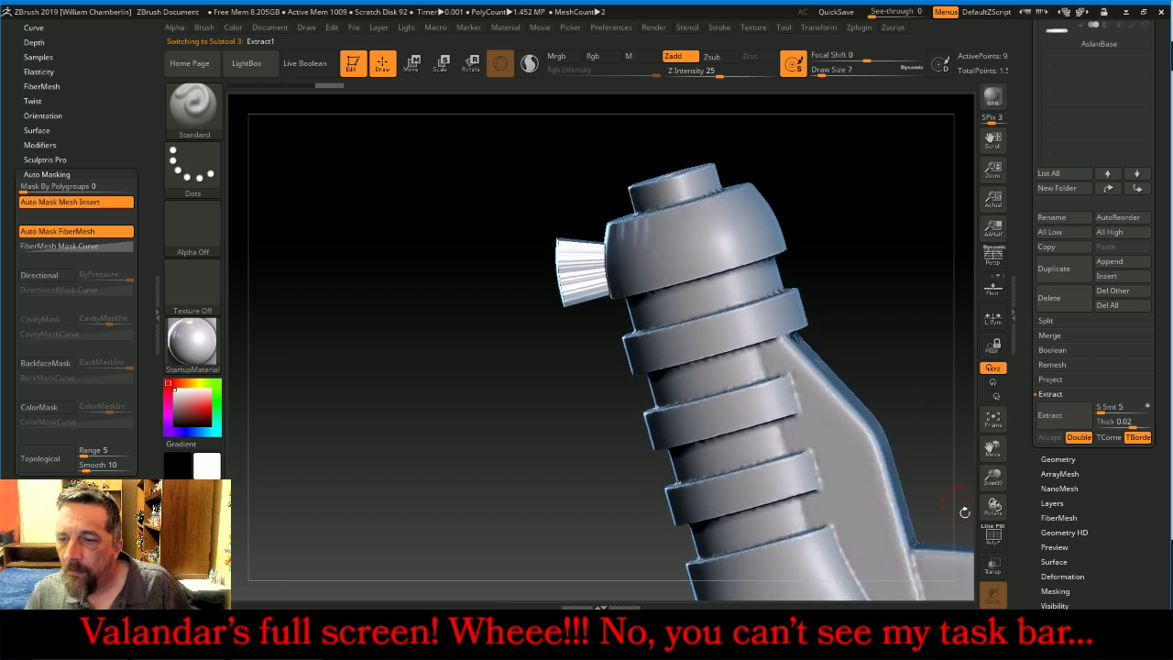
pyautogui.click(992, 563)
pyautogui.press('ctrl')
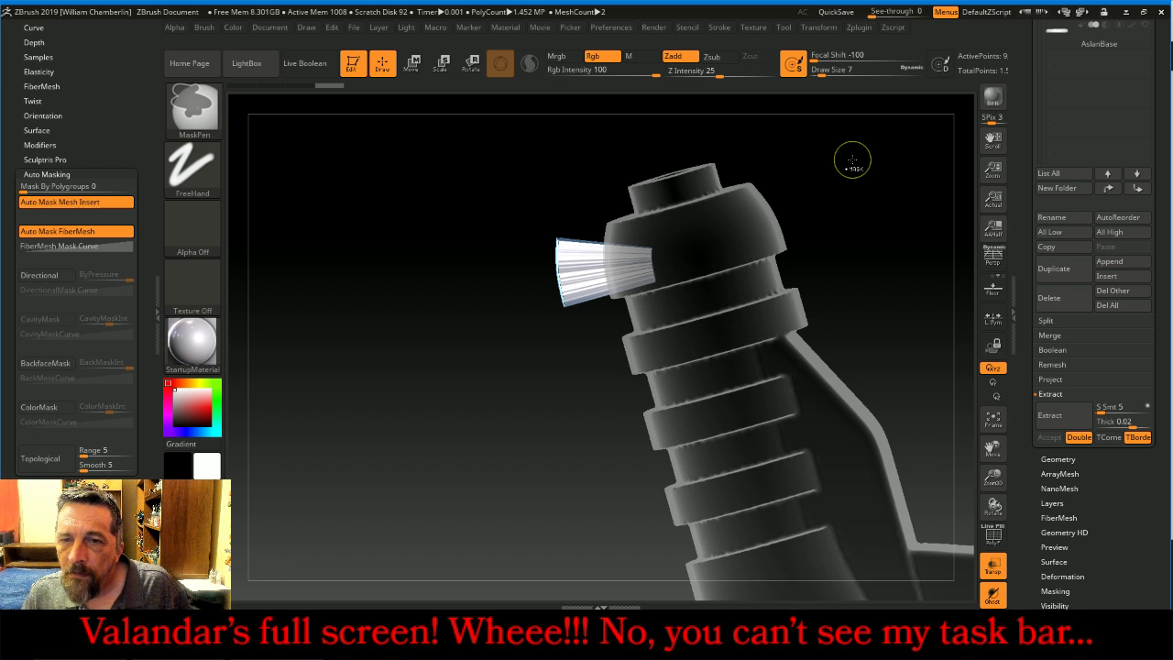
pyautogui.keyDown('ctrl'); pyautogui.moveTo(848, 158); pyautogui.dragTo(619, 361); pyautogui.keyUp('ctrl')
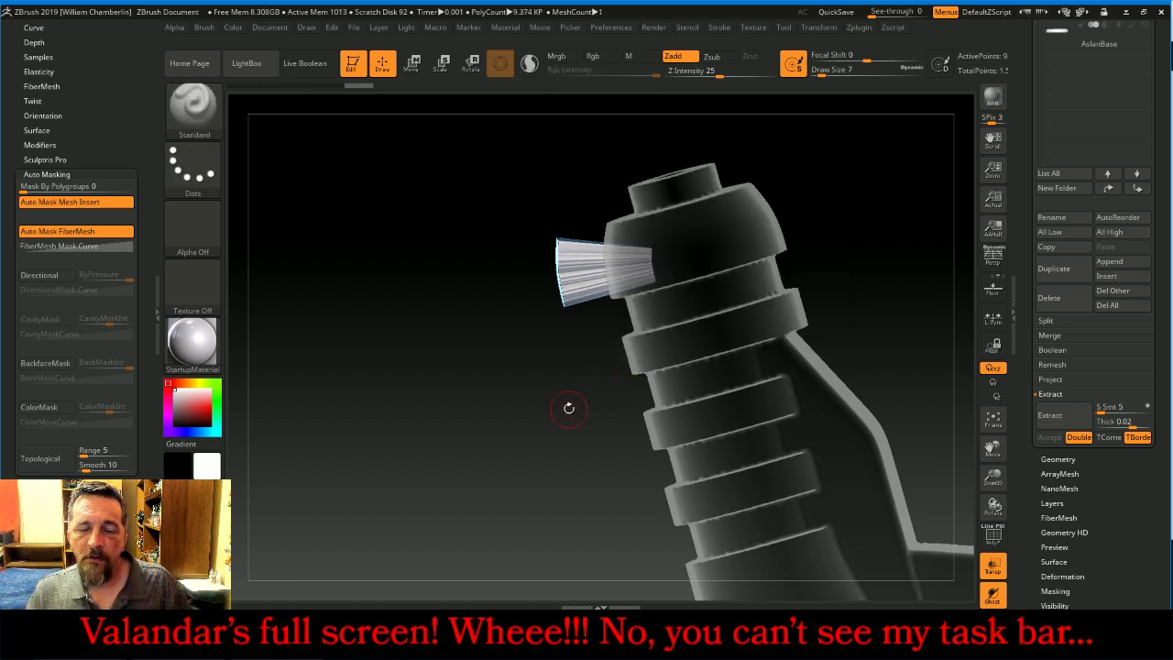
pyautogui.moveTo(568, 408)
pyautogui.mouseDown()
pyautogui.moveTo(498, 388)
pyautogui.moveTo(513, 383)
pyautogui.moveTo(471, 382)
pyautogui.mouseUp()
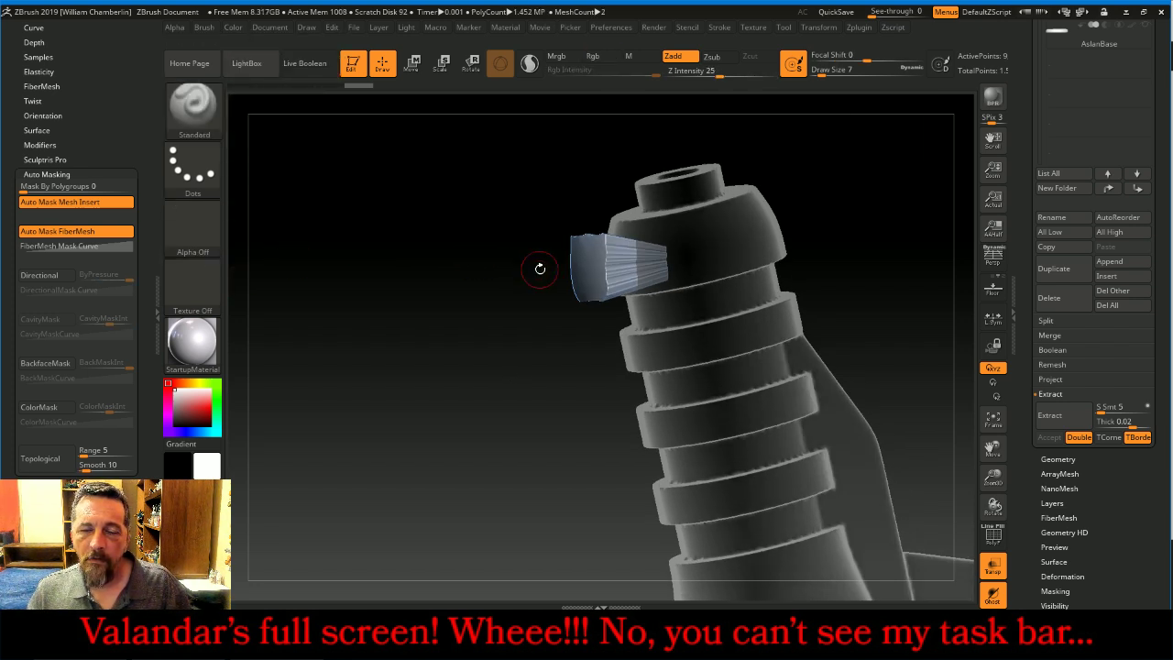
# Try reshaping the extracted block with the Magnify brush at draw size 97
pyautogui.click(193, 108)
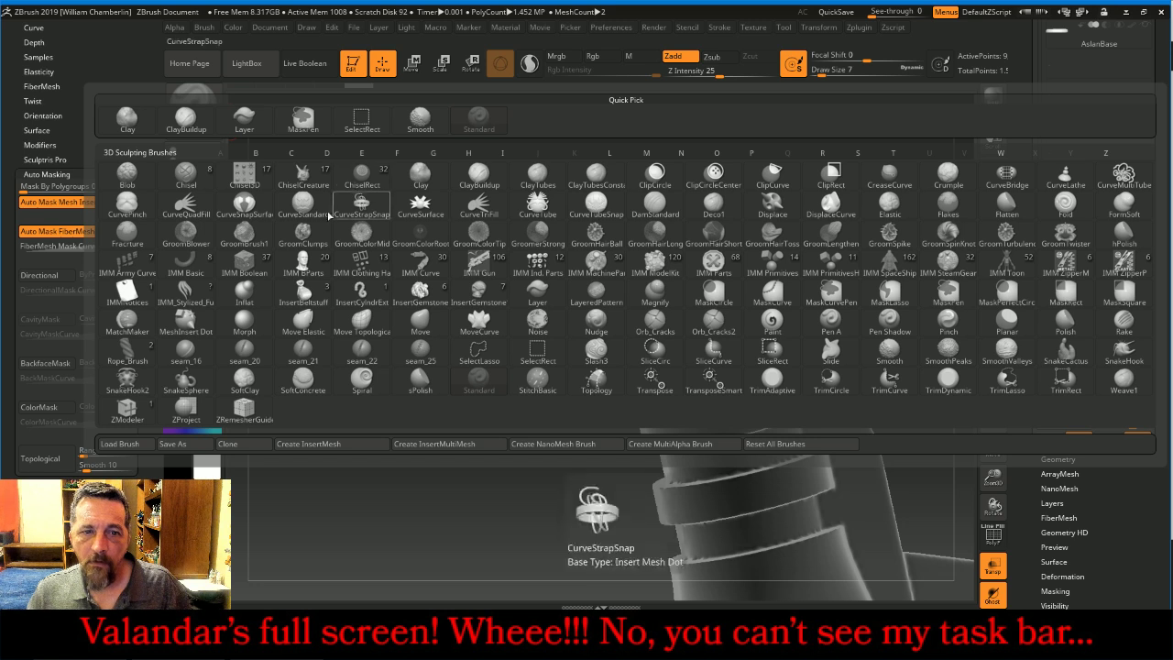
pyautogui.click(654, 292)
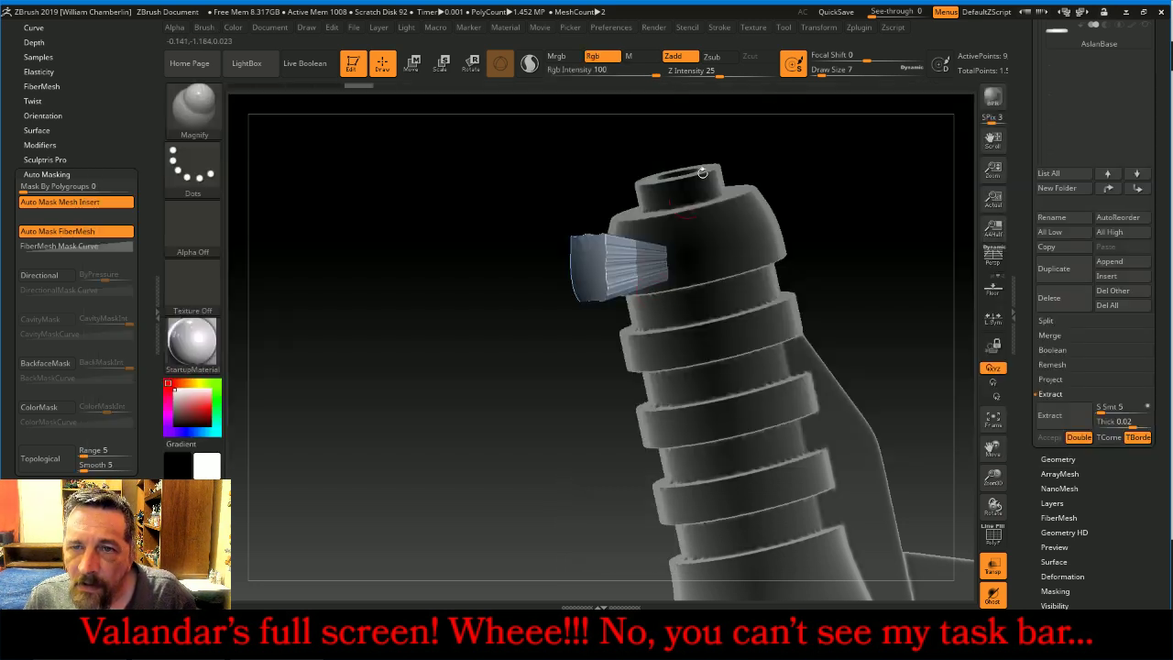
pyautogui.moveTo(822, 73); pyautogui.dragTo(845, 72)
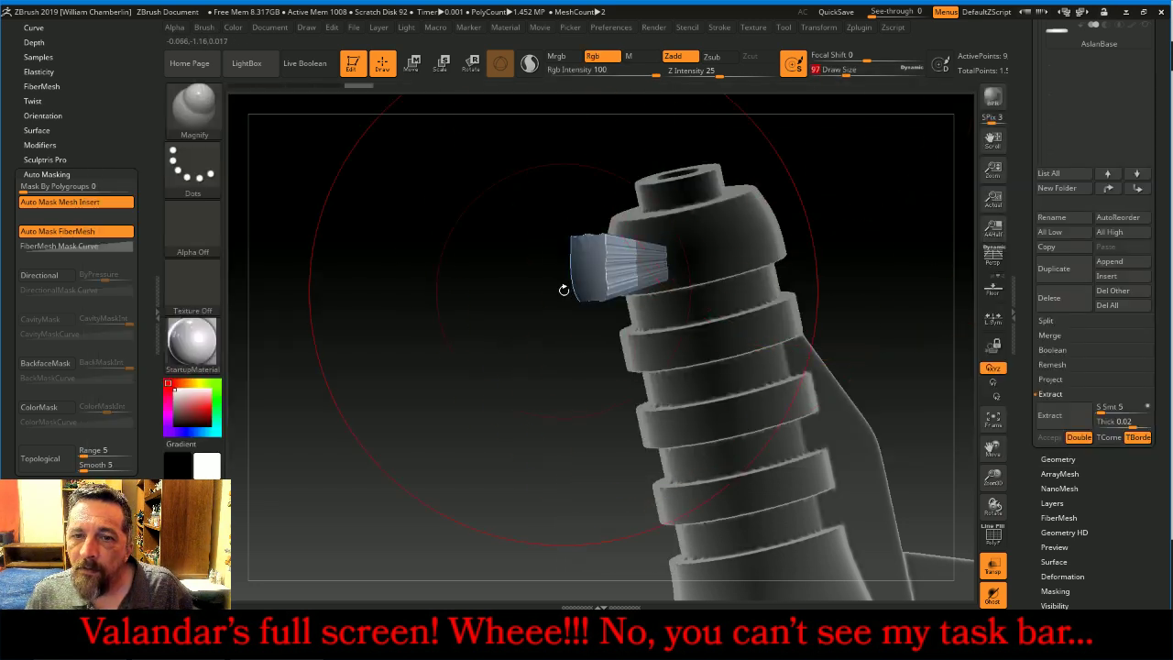
pyautogui.moveTo(566, 279)
pyautogui.mouseDown()
pyautogui.moveTo(569, 266)
pyautogui.moveTo(589, 269)
pyautogui.mouseUp()
pyautogui.hotkey('ctrl', 'z')
pyautogui.hotkey('ctrl', 'z')
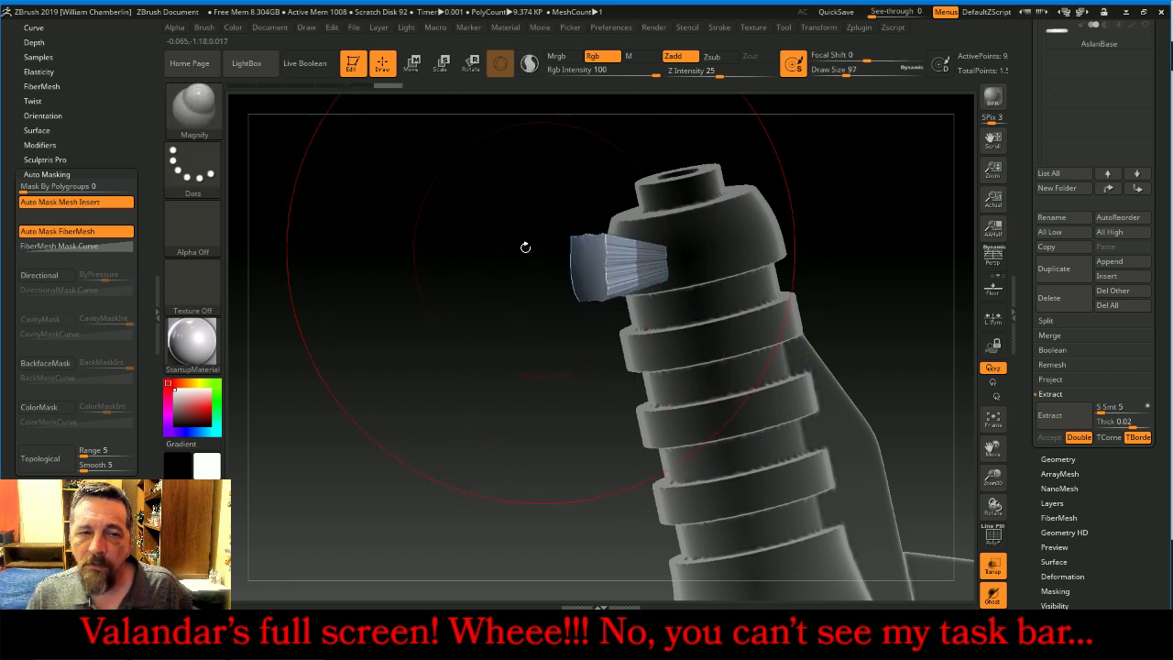
# Switch to the Inflat brush and try inflating the extracted block in Zadd mode at Z Intensity 10
pyautogui.click(214, 114)
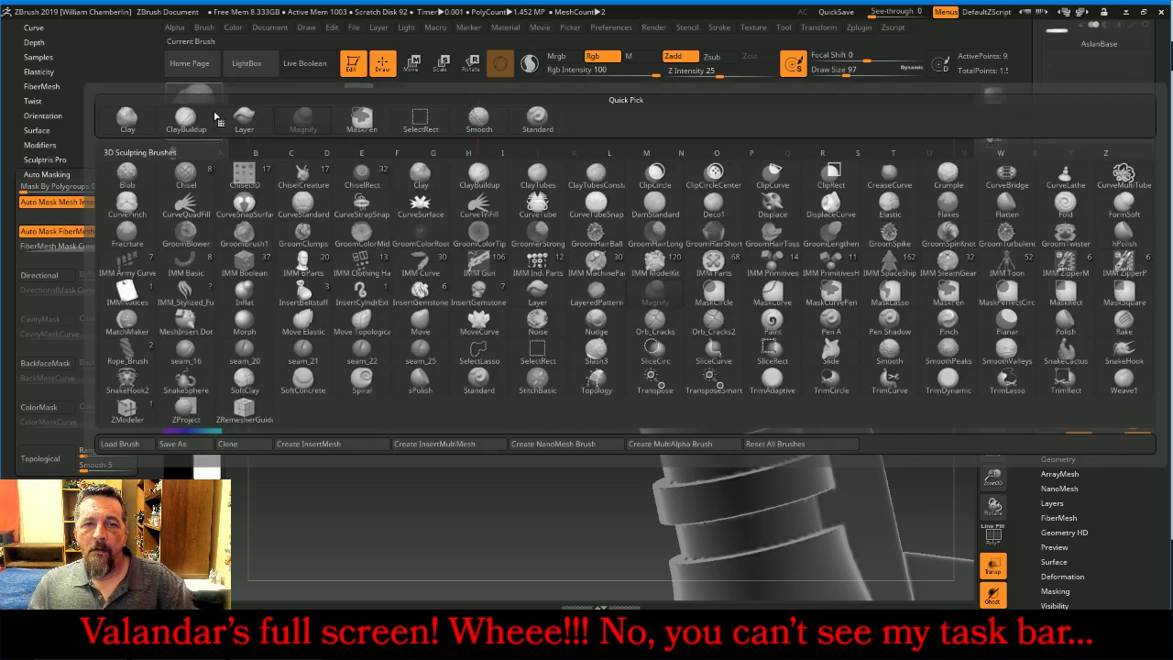
pyautogui.click(256, 288)
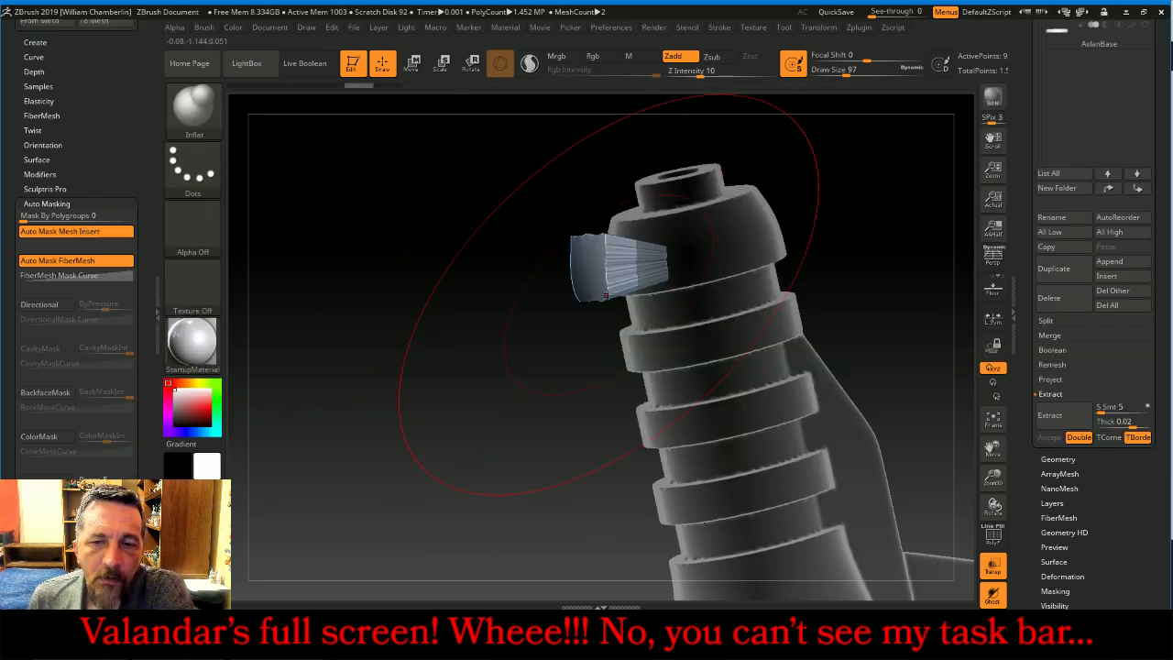
pyautogui.moveTo(591, 266); pyautogui.dragTo(592, 271)
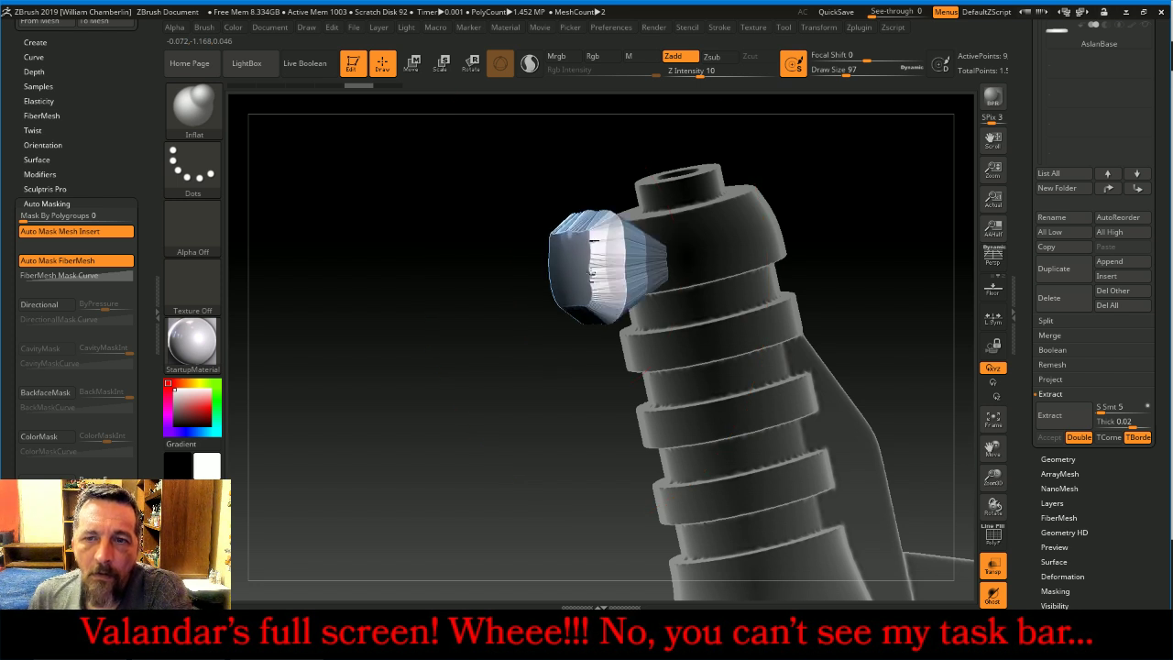
pyautogui.hotkey('ctrl', 'z')
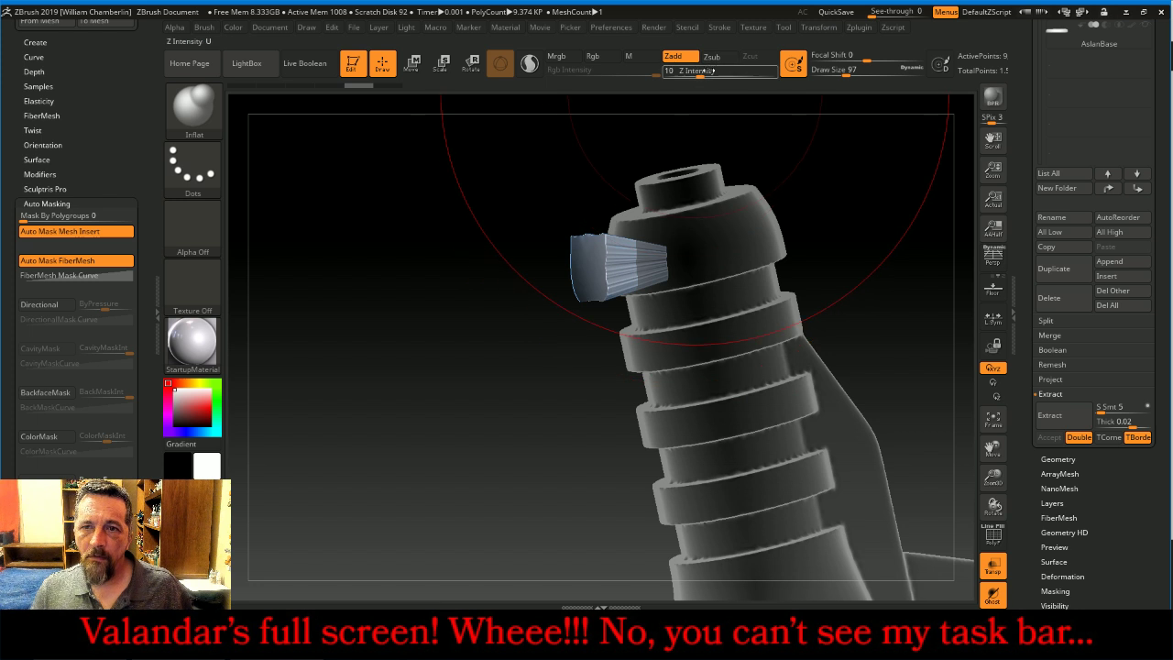
# Shrink the extracted block with the Inflat brush in Zsub mode and smooth its surface
pyautogui.click(718, 58)
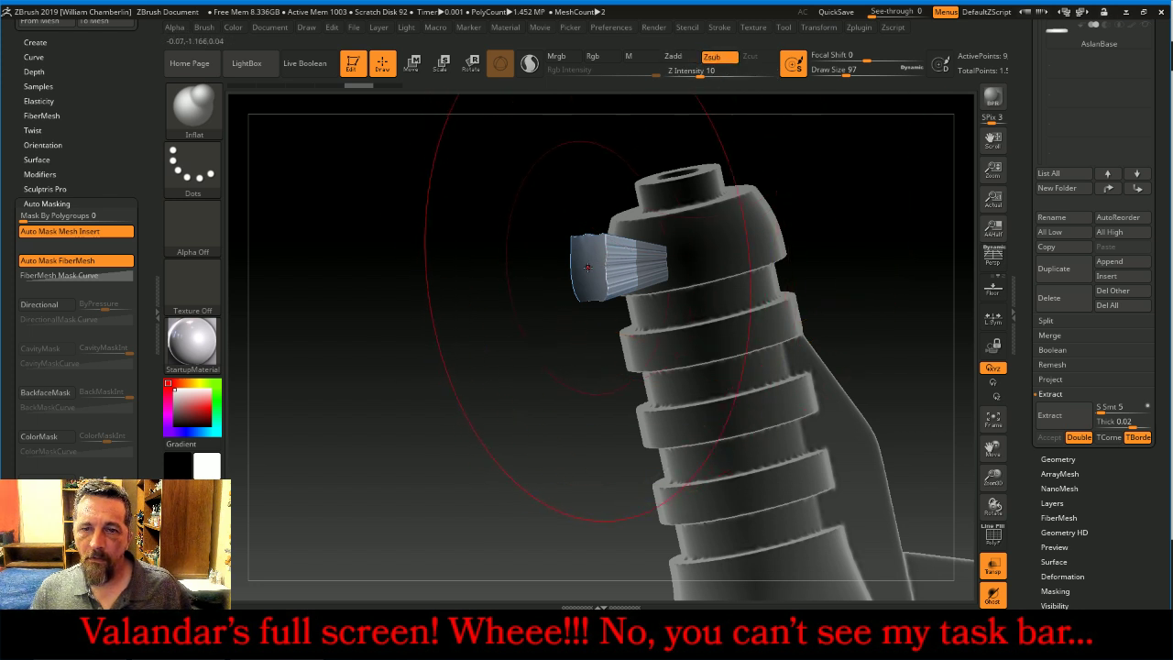
pyautogui.moveTo(591, 261); pyautogui.dragTo(575, 245)
pyautogui.moveTo(554, 369); pyautogui.dragTo(537, 373)
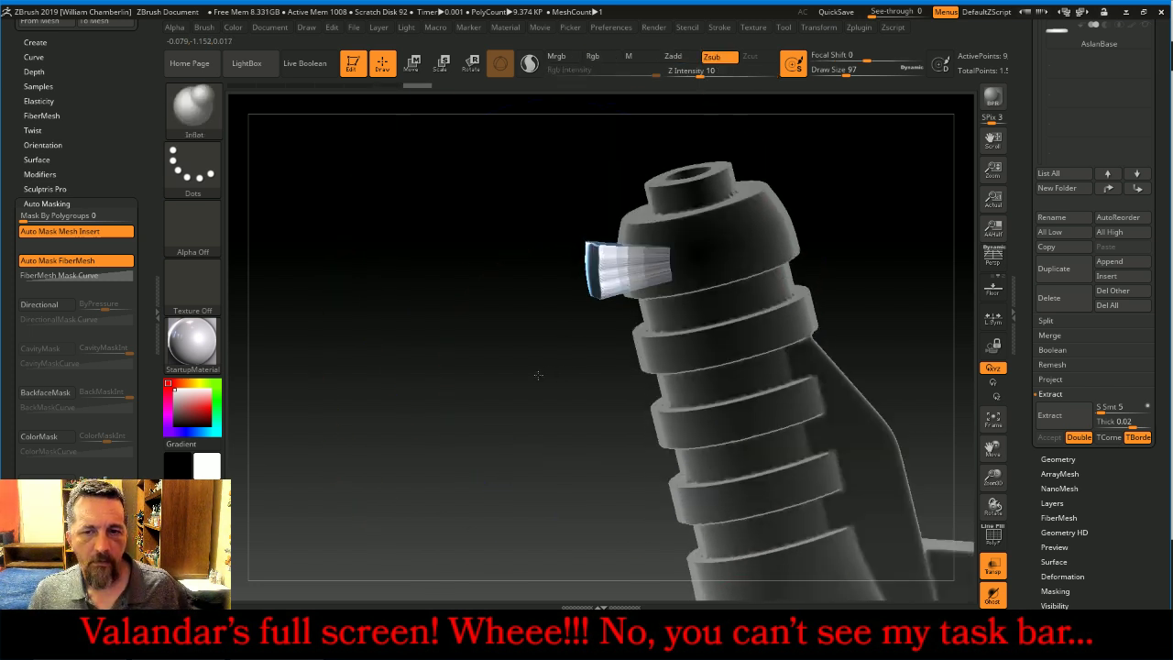
pyautogui.press('shift')
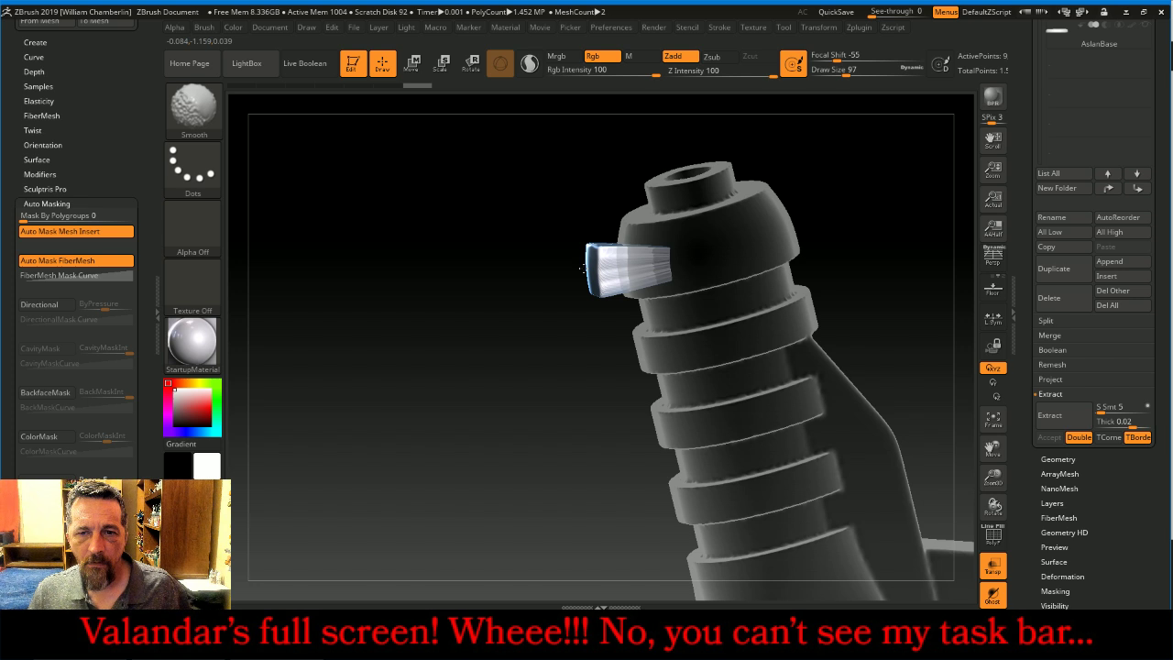
# Switch to the Move brush at draw size 29 and pull the outer end of the extracted sight block farther outward
pyautogui.press('b')
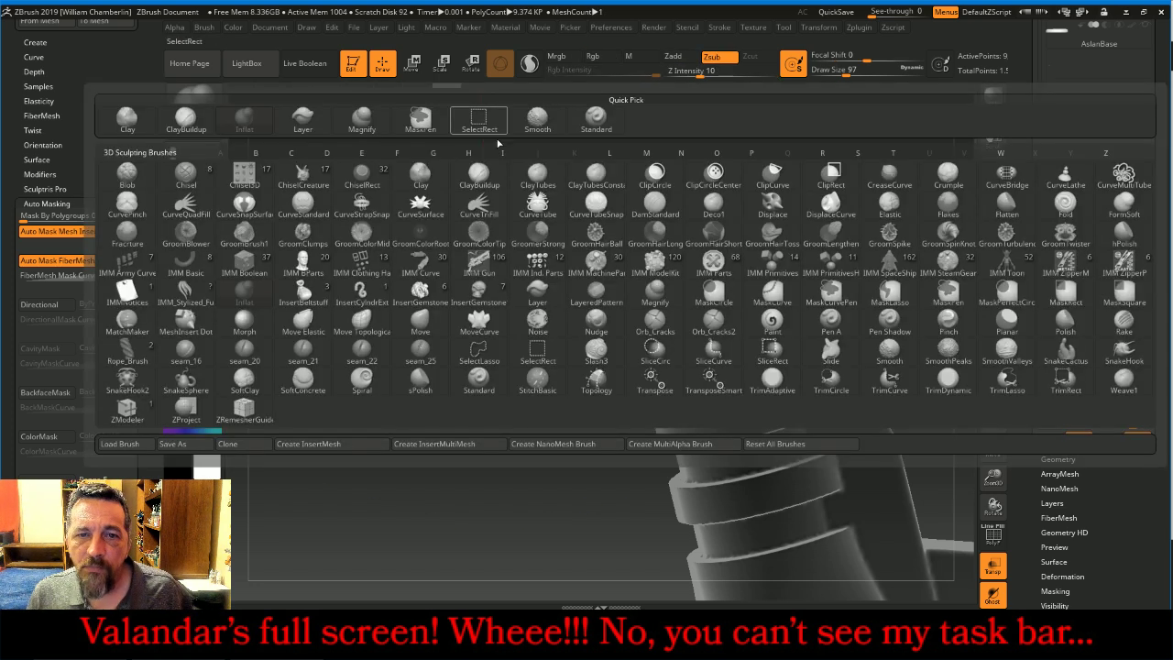
pyautogui.click(429, 328)
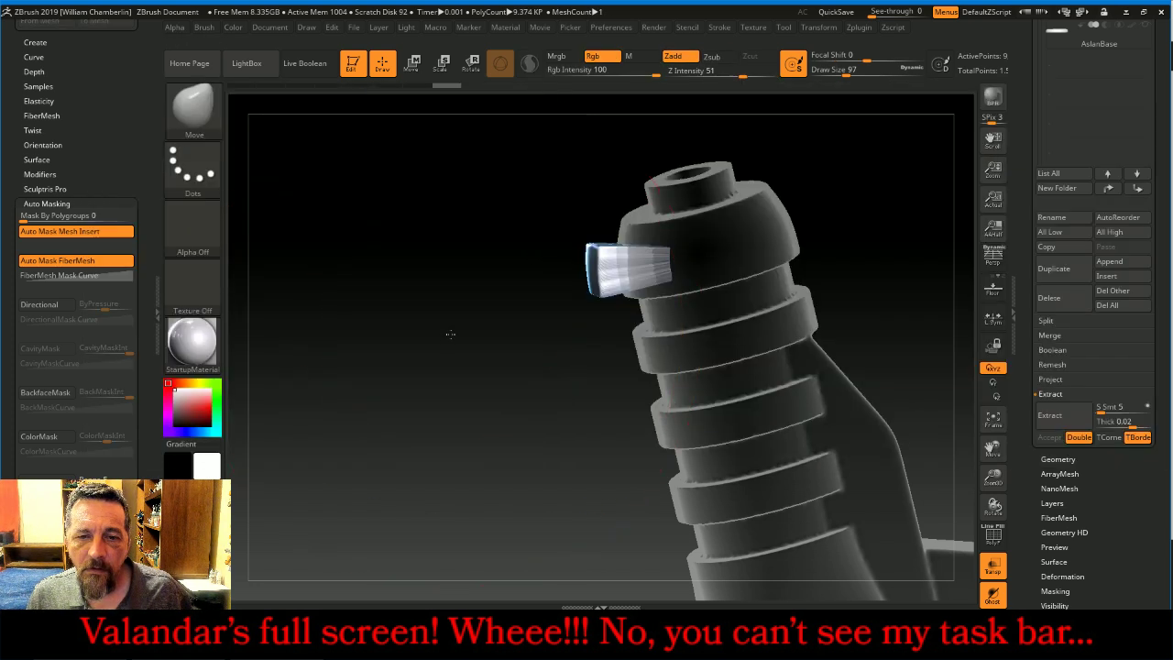
pyautogui.moveTo(450, 334); pyautogui.dragTo(432, 325)
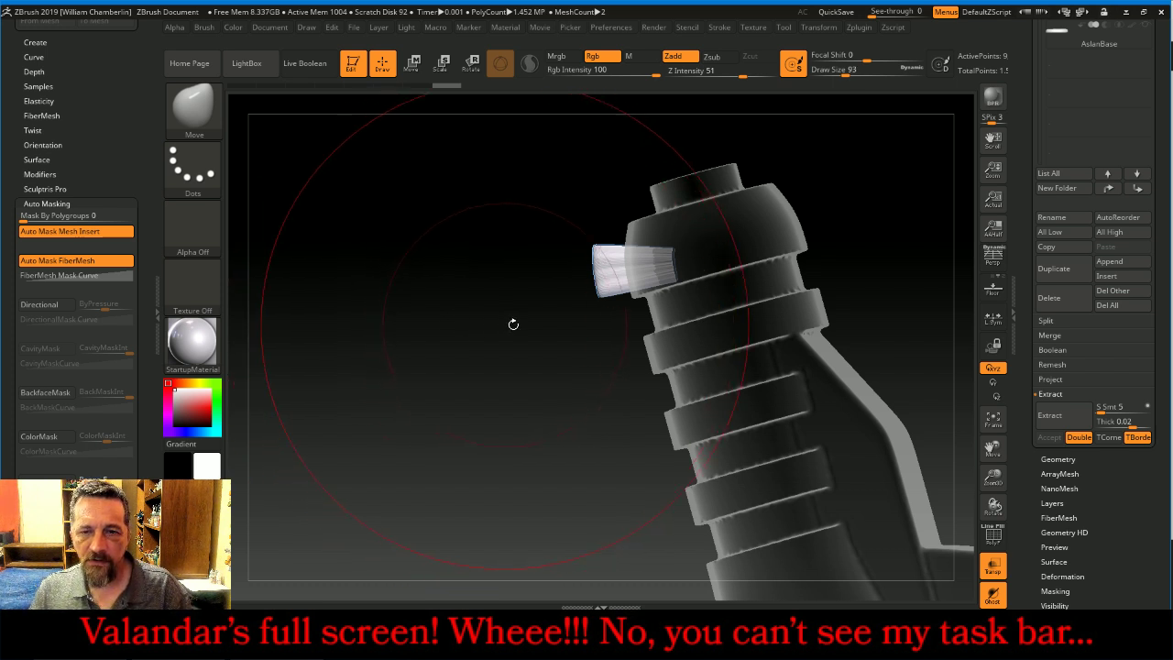
pyautogui.press('[')
pyautogui.press('[')
pyautogui.press('[')
pyautogui.press('[')
pyautogui.press('[')
pyautogui.press('[')
pyautogui.press('[')
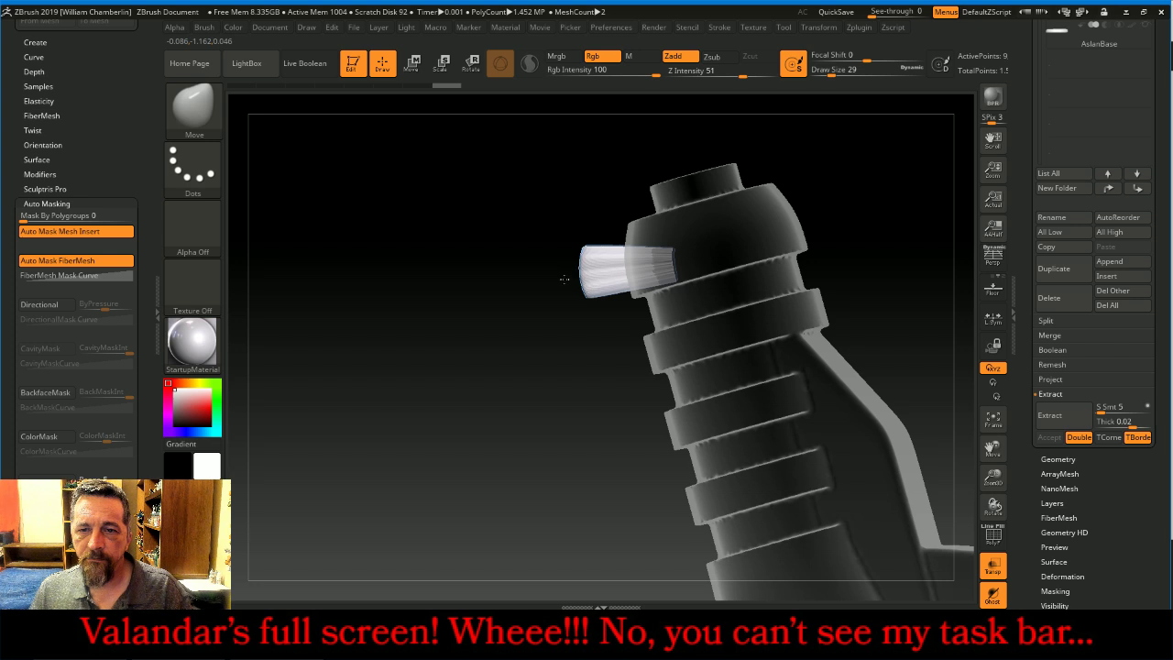
pyautogui.moveTo(549, 304)
pyautogui.mouseDown()
pyautogui.moveTo(682, 311)
pyautogui.moveTo(629, 293)
pyautogui.moveTo(623, 274)
pyautogui.mouseUp()
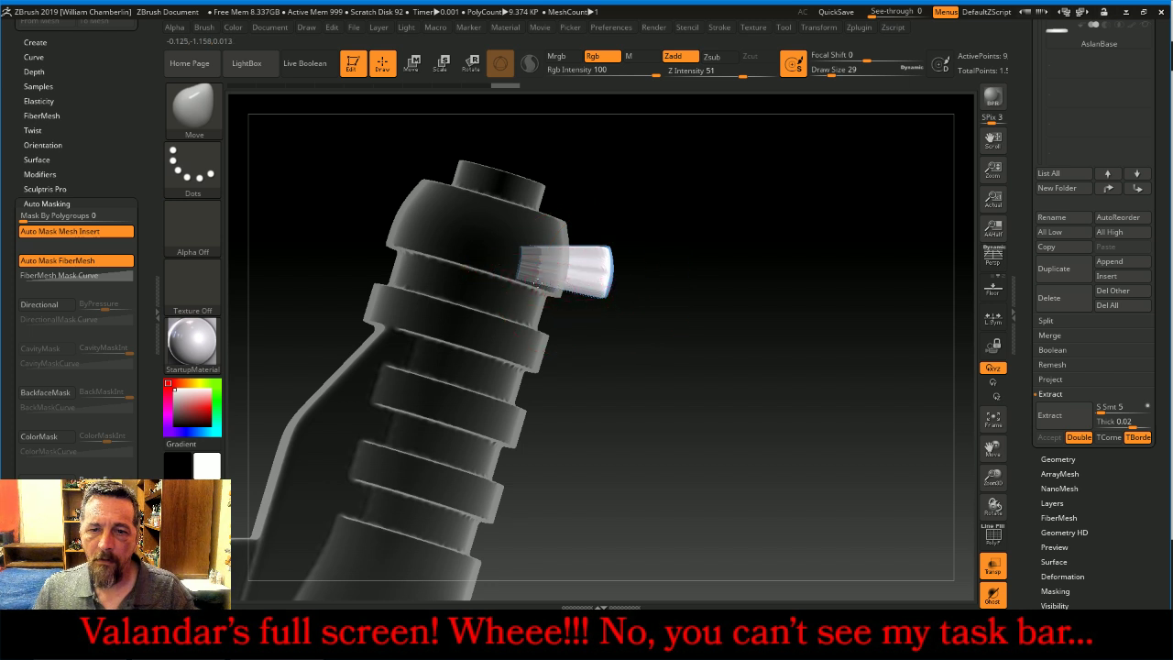
# Extend the sight block's lower side along the barrel, smooth its edge, and turn off ghost transparency
pyautogui.moveTo(530, 285); pyautogui.dragTo(514, 330)
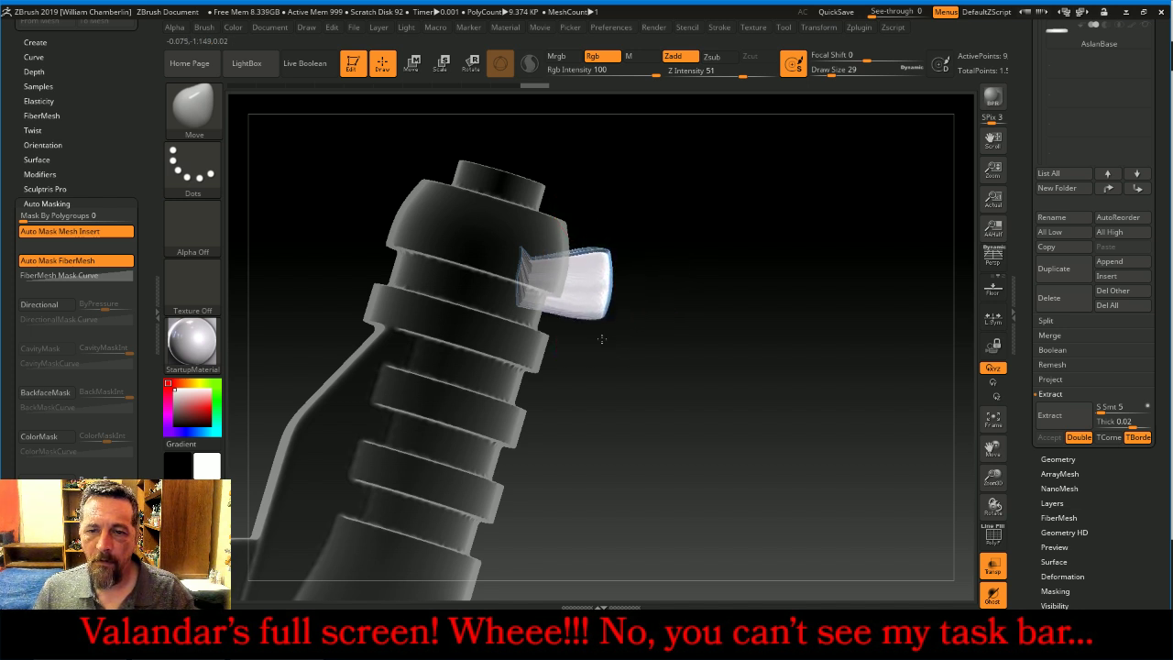
pyautogui.moveTo(641, 382); pyautogui.dragTo(636, 321)
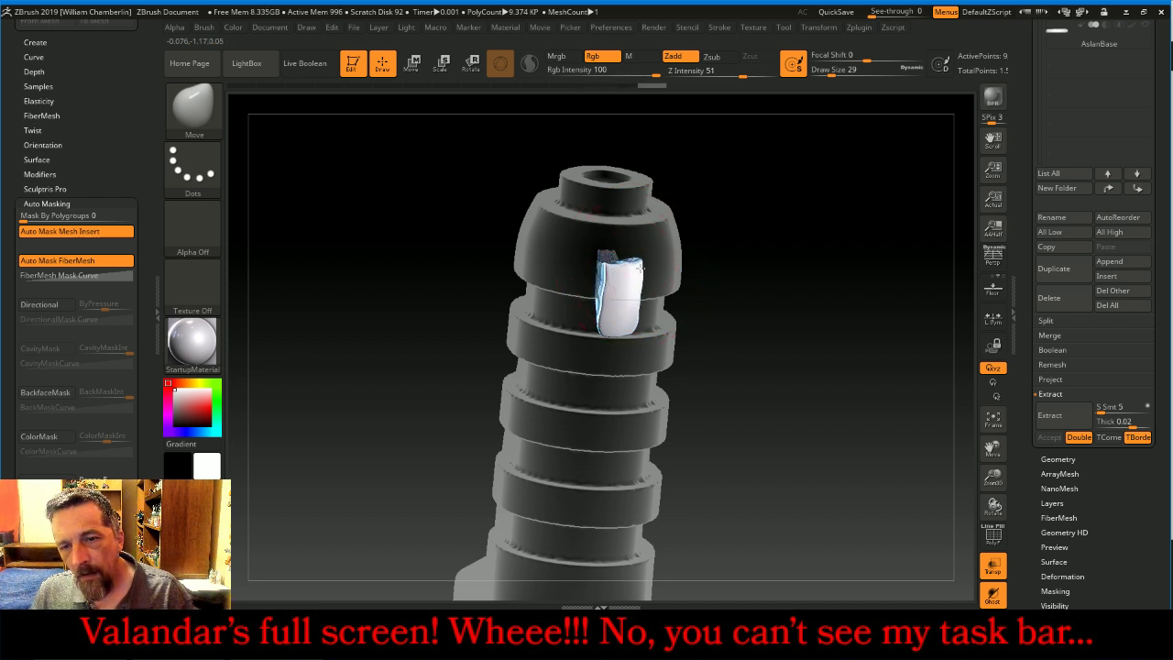
pyautogui.moveTo(768, 287); pyautogui.dragTo(814, 309)
pyautogui.keyDown('shift'); pyautogui.moveTo(630, 263); pyautogui.dragTo(600, 262); pyautogui.keyUp('shift')
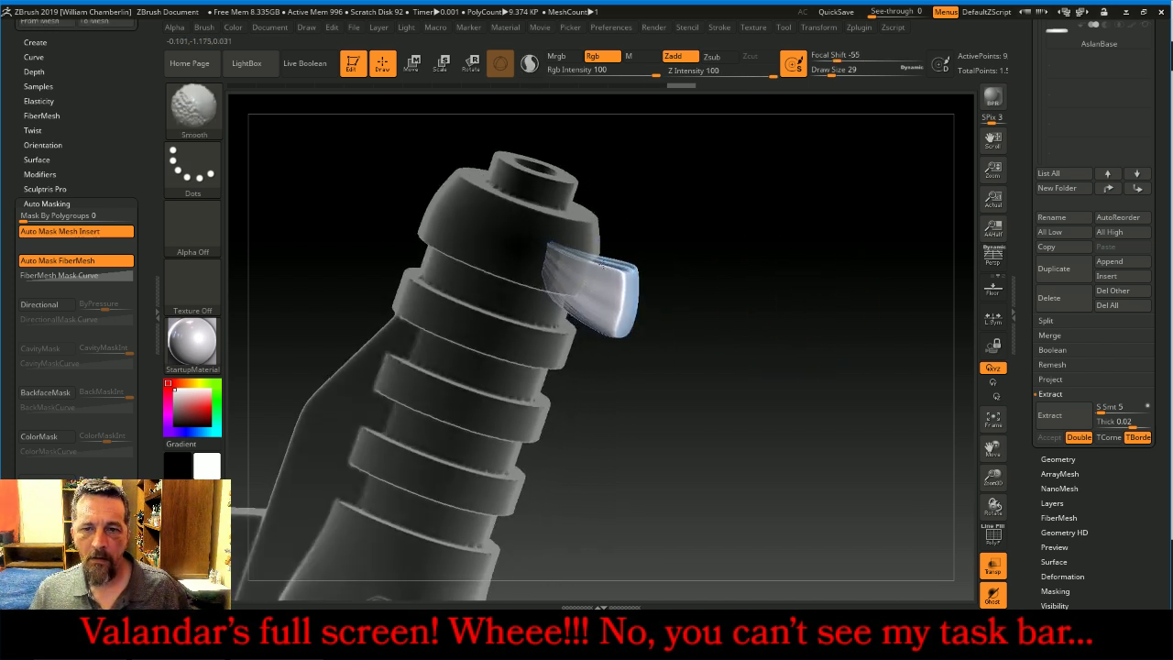
pyautogui.moveTo(783, 406); pyautogui.dragTo(913, 521)
pyautogui.click(990, 573)
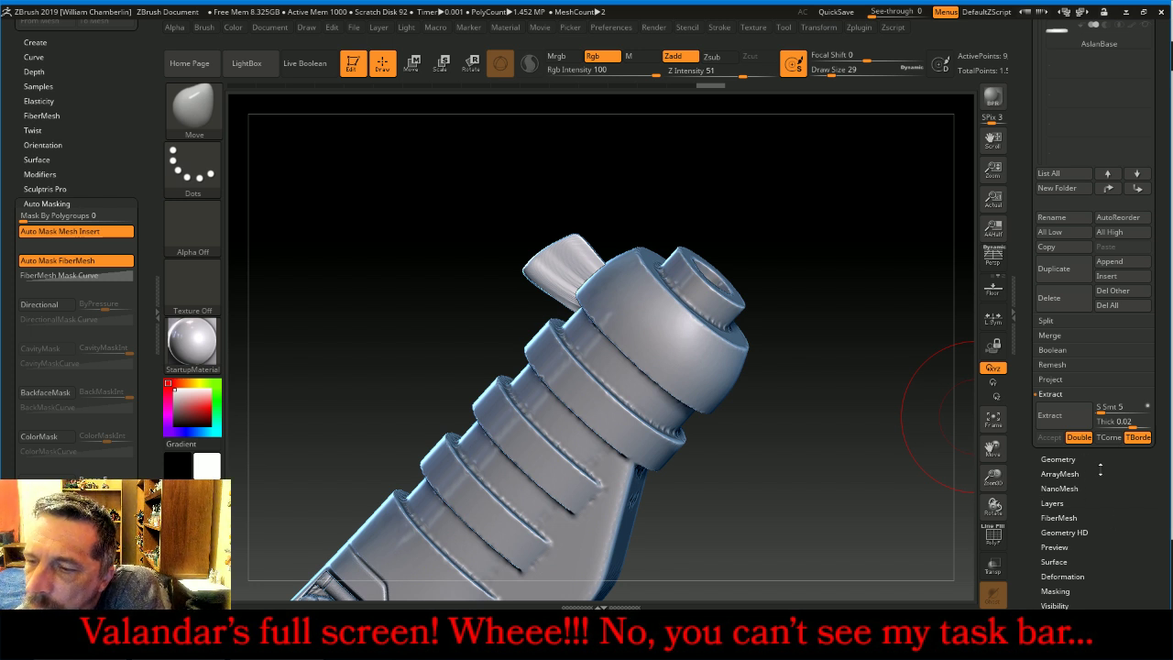
# Clear the sight block's mask and try DynaMesh on it at resolution 128
pyautogui.click(1085, 463)
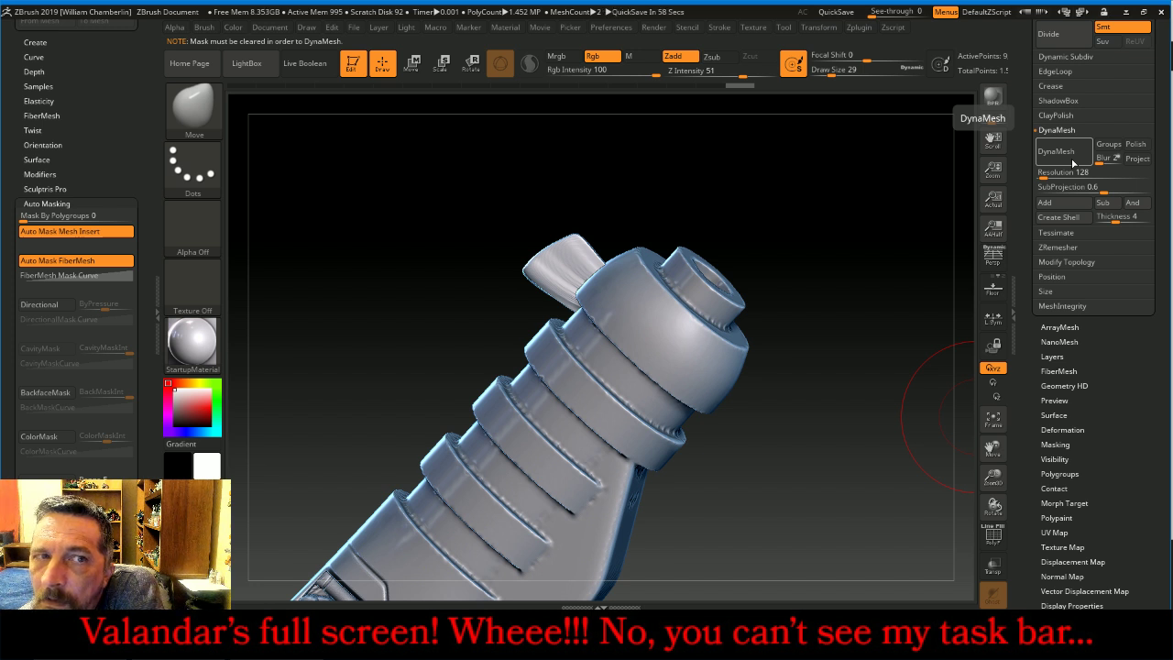
pyautogui.press('ctrl')
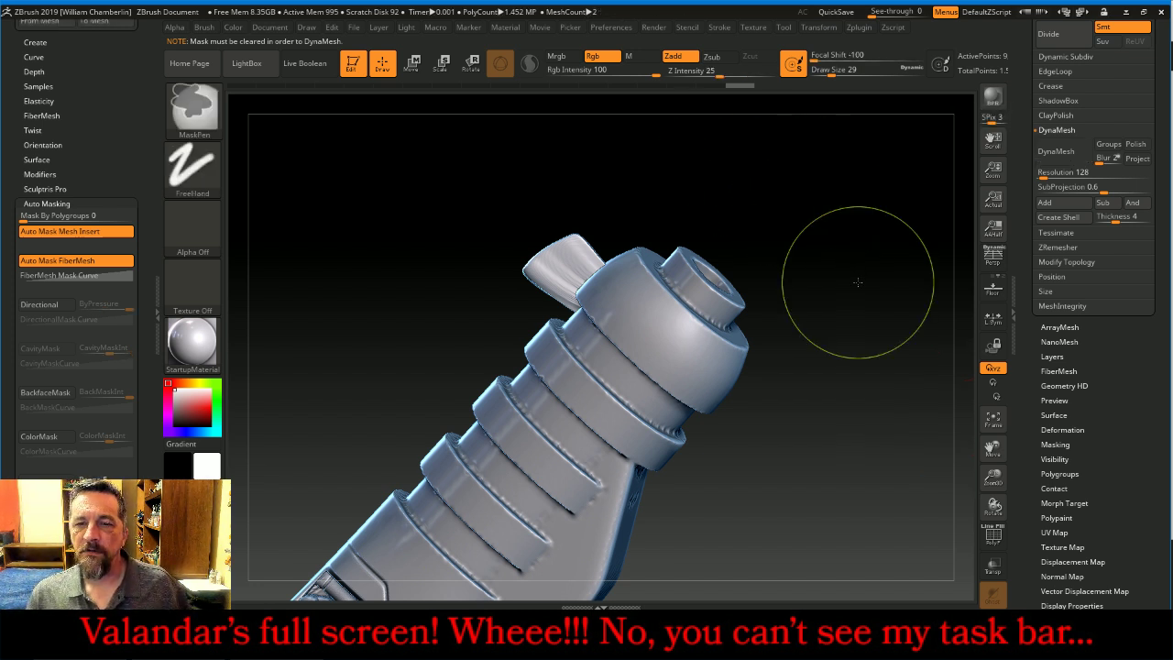
pyautogui.click(1062, 158)
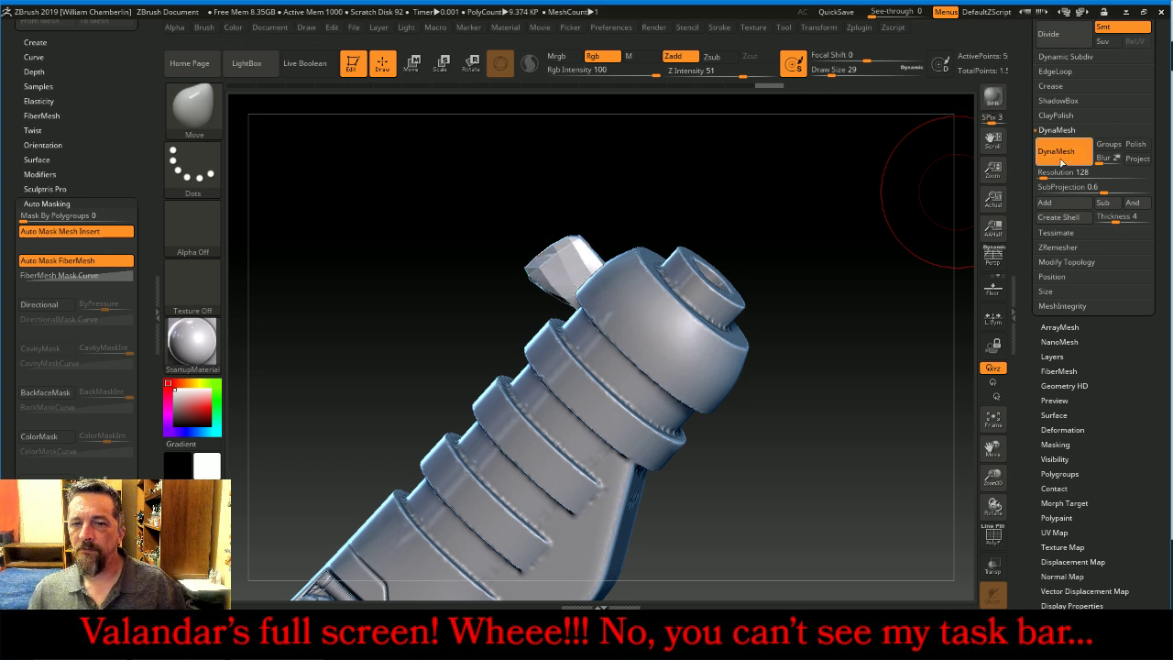
pyautogui.moveTo(950, 253); pyautogui.dragTo(995, 291)
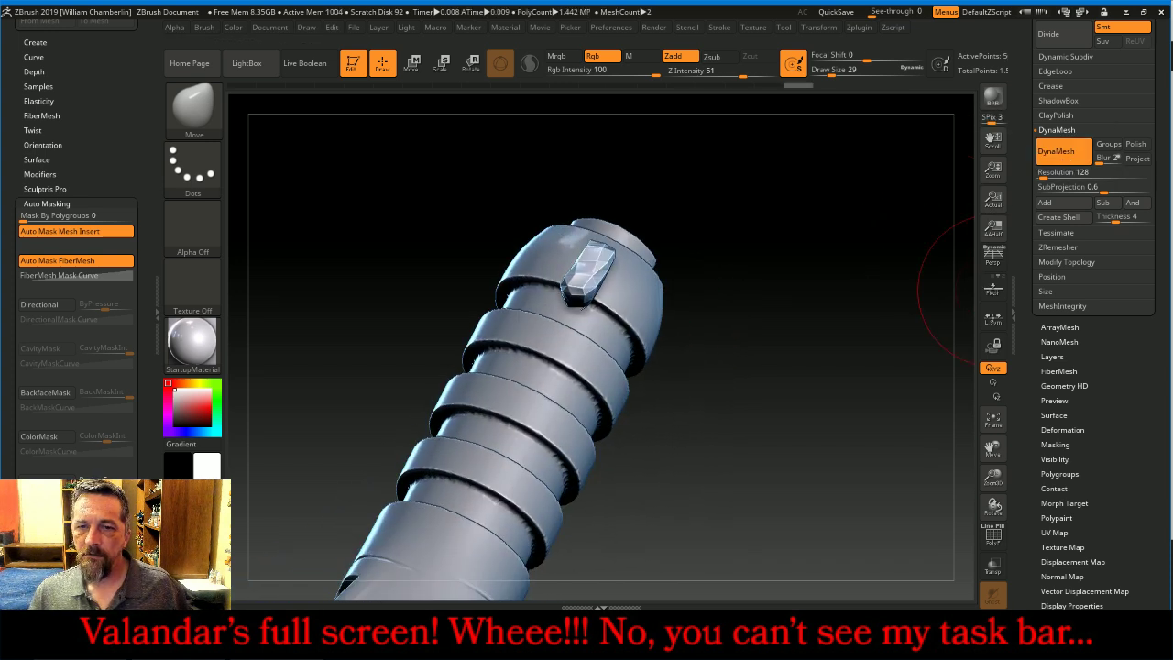
pyautogui.hotkey('ctrl', 'z')
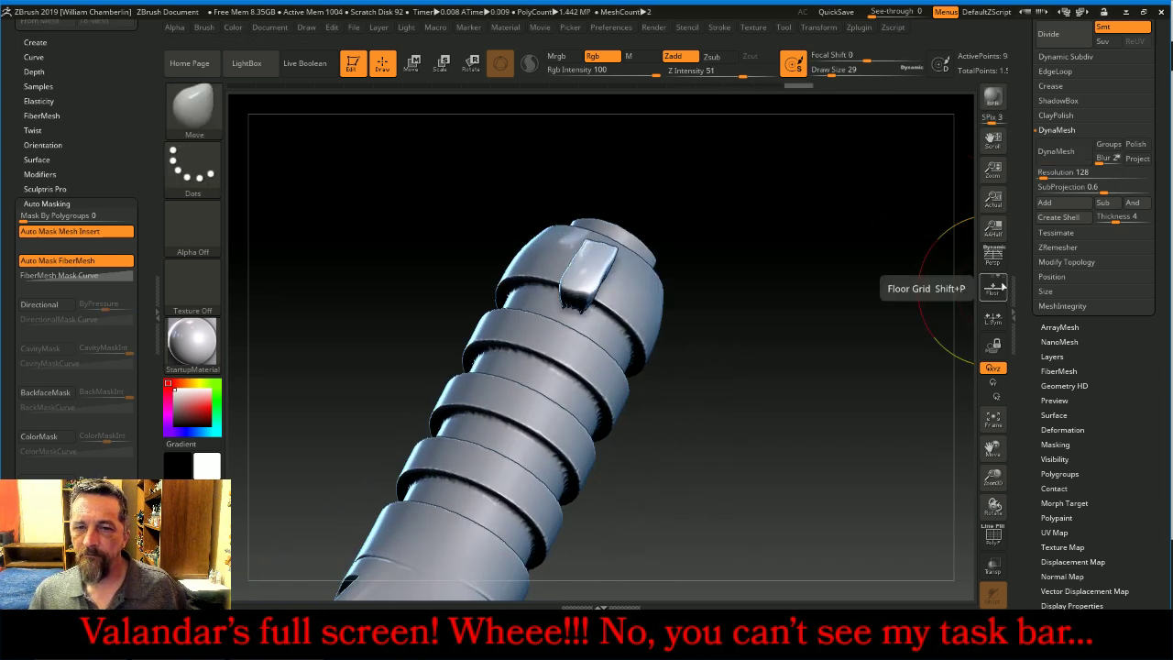
# DynaMesh the sight block at resolution 256 and subdivide it to level 3
pyautogui.click(1066, 172)
pyautogui.press('Return')
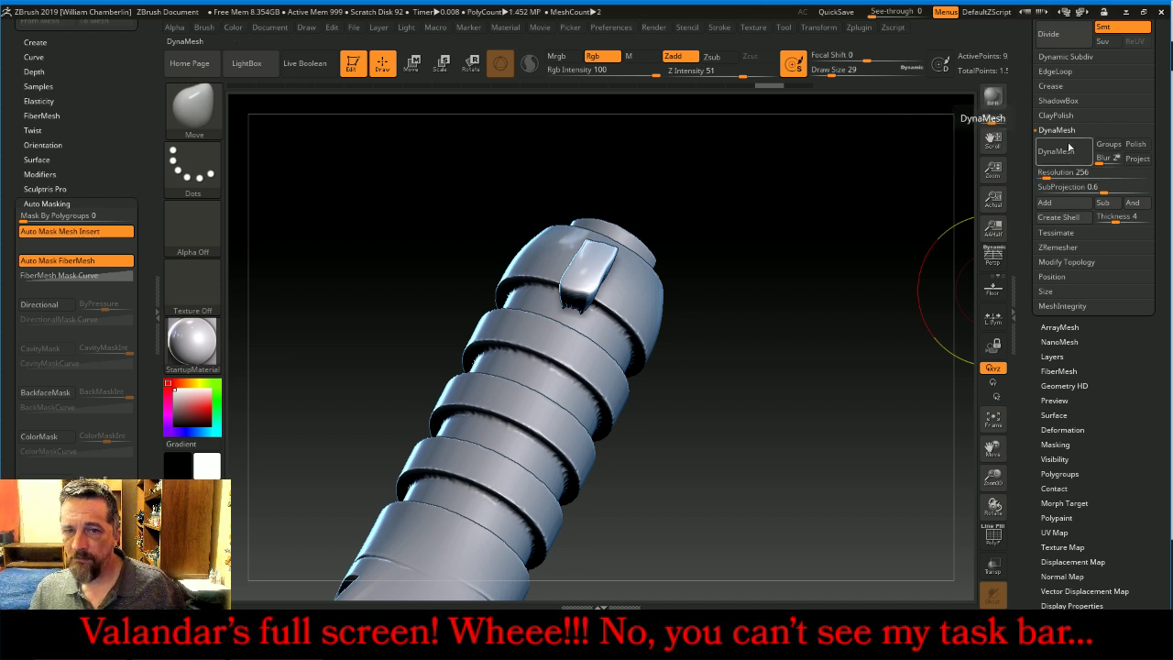
pyautogui.click(1057, 151)
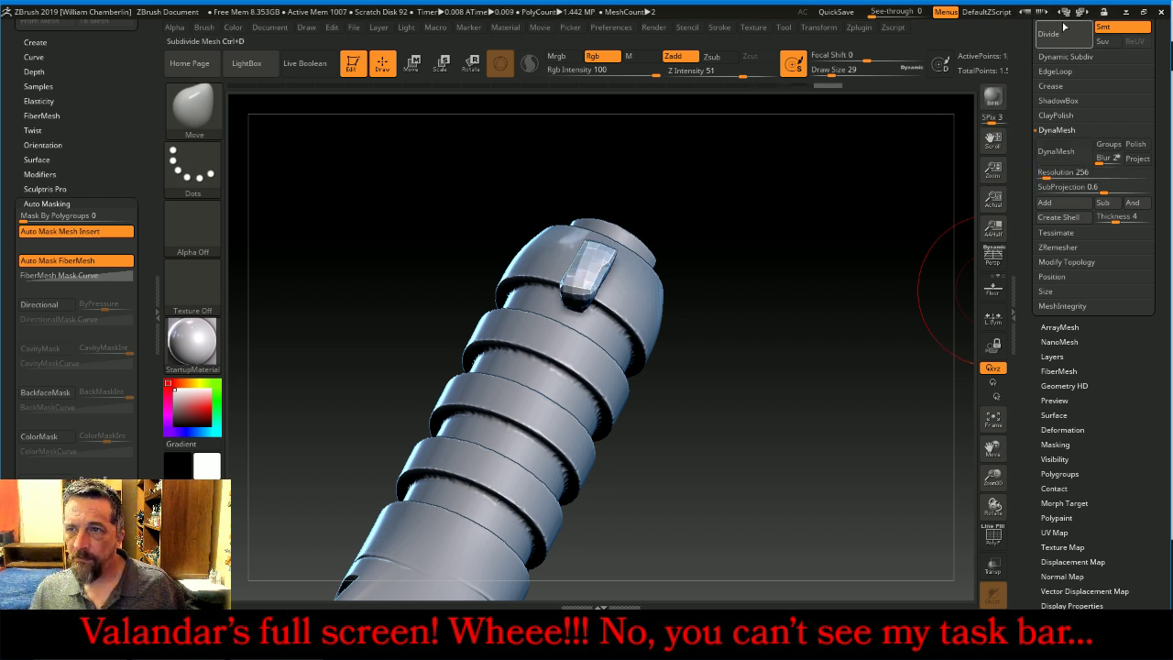
pyautogui.click(1139, 157)
pyautogui.scroll(5, 1118, 220)
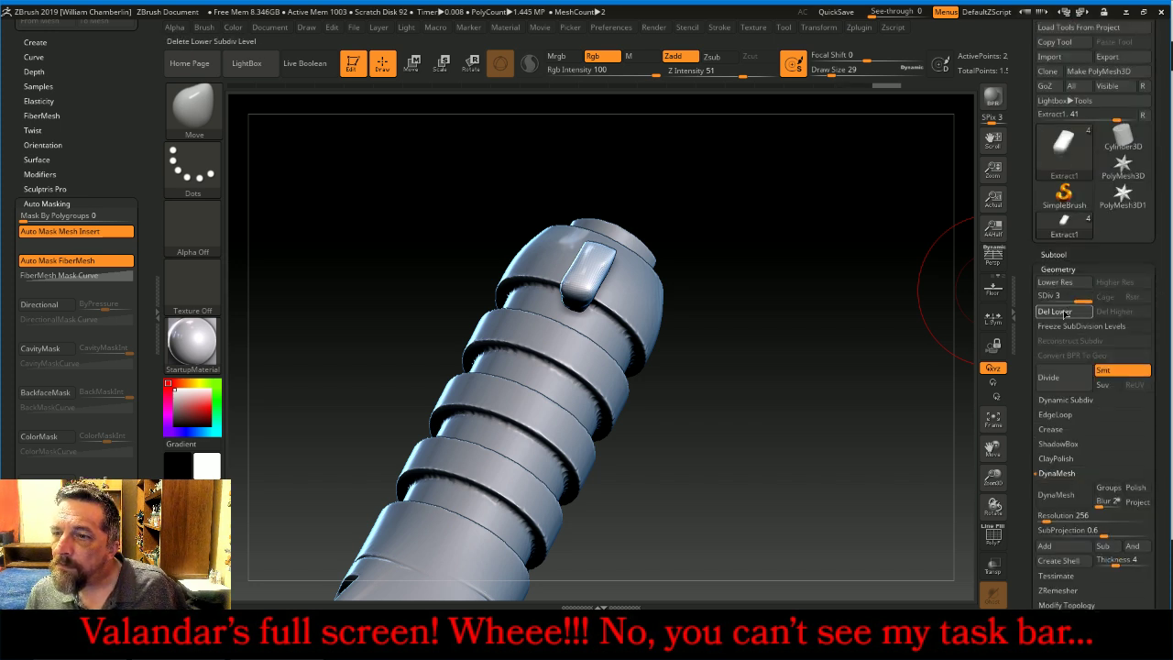
# Select the AslanPistol subtool and merge the Extract1 sight below it down into the pistol
pyautogui.click(1058, 255)
pyautogui.click(1062, 325)
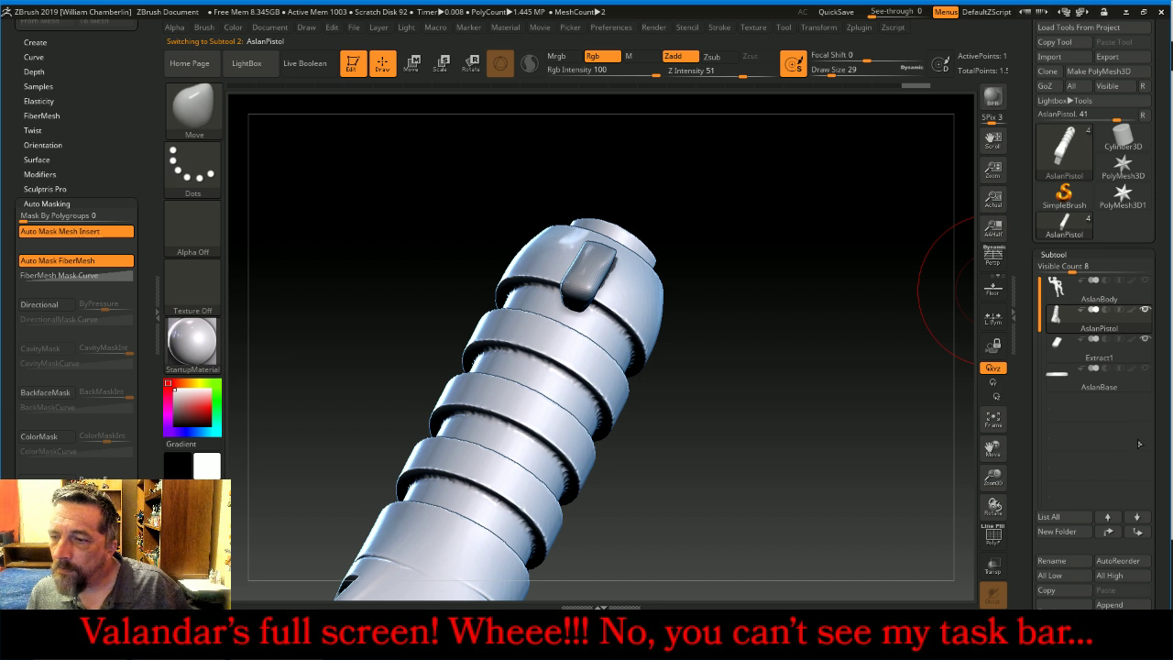
pyautogui.moveTo(1157, 445); pyautogui.dragTo(1155, 391)
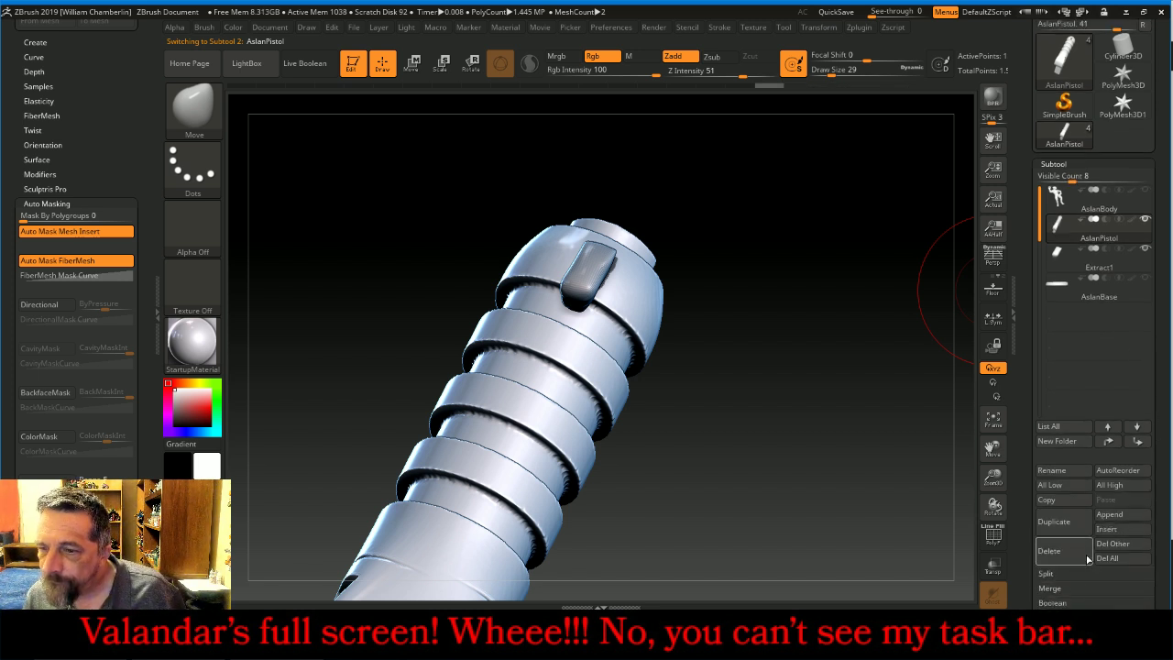
pyautogui.click(1078, 589)
pyautogui.click(1072, 601)
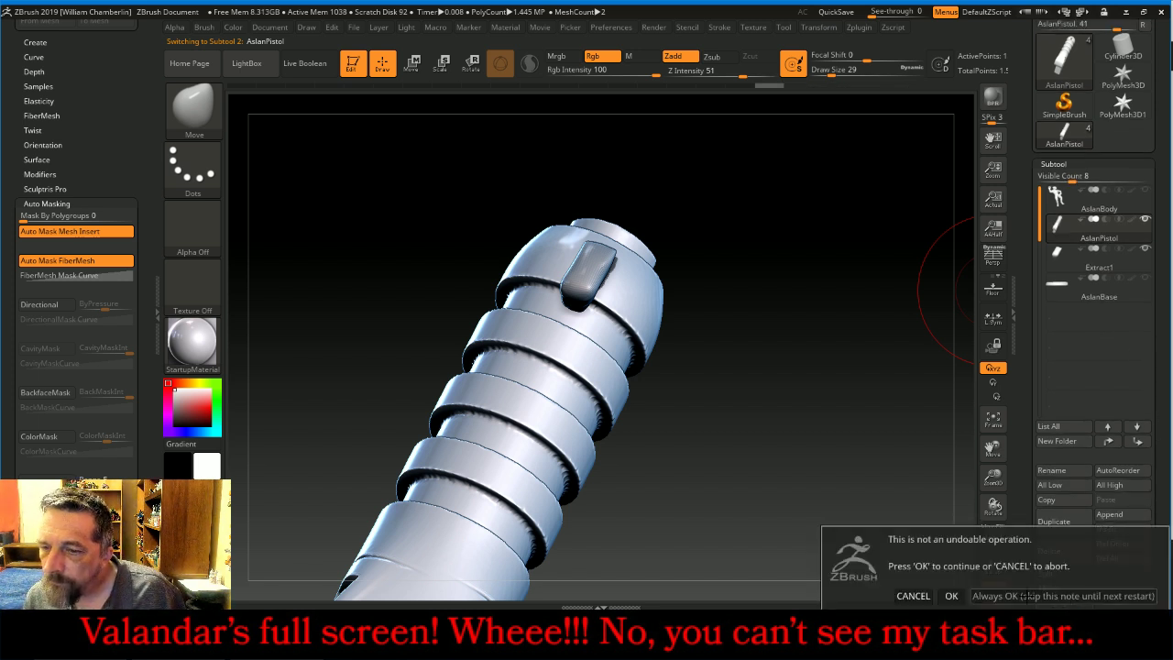
pyautogui.click(951, 595)
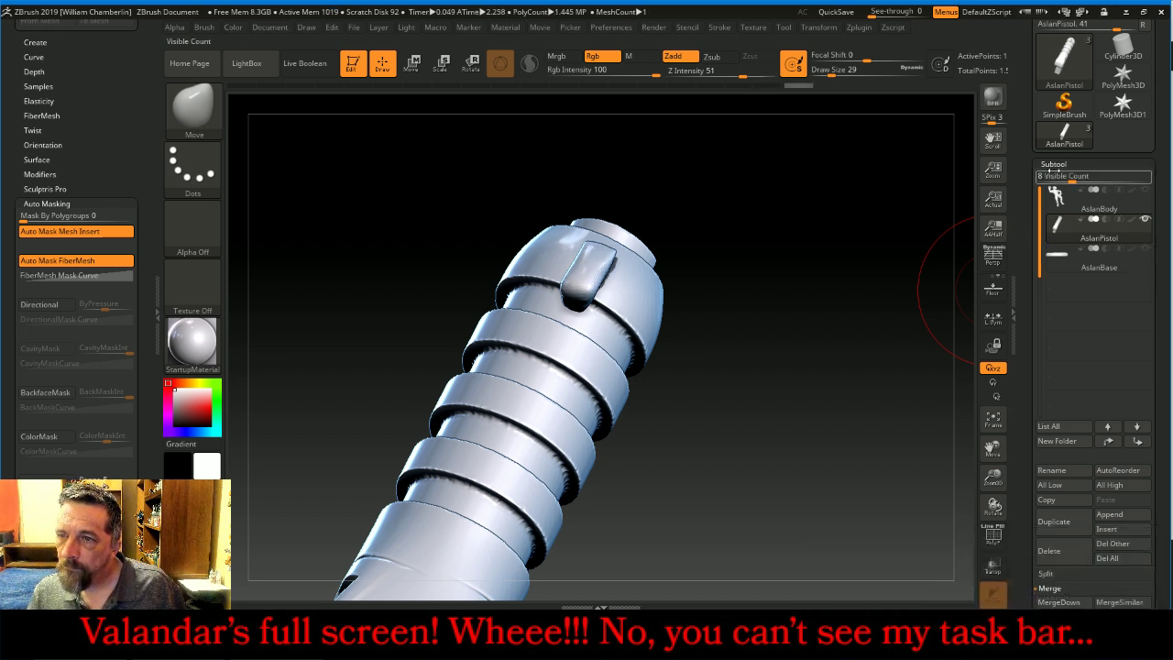
# Try DynaMesh on the merged pistol at resolution 1024 and check the whole pistol from the side
pyautogui.click(1056, 164)
pyautogui.click(1058, 179)
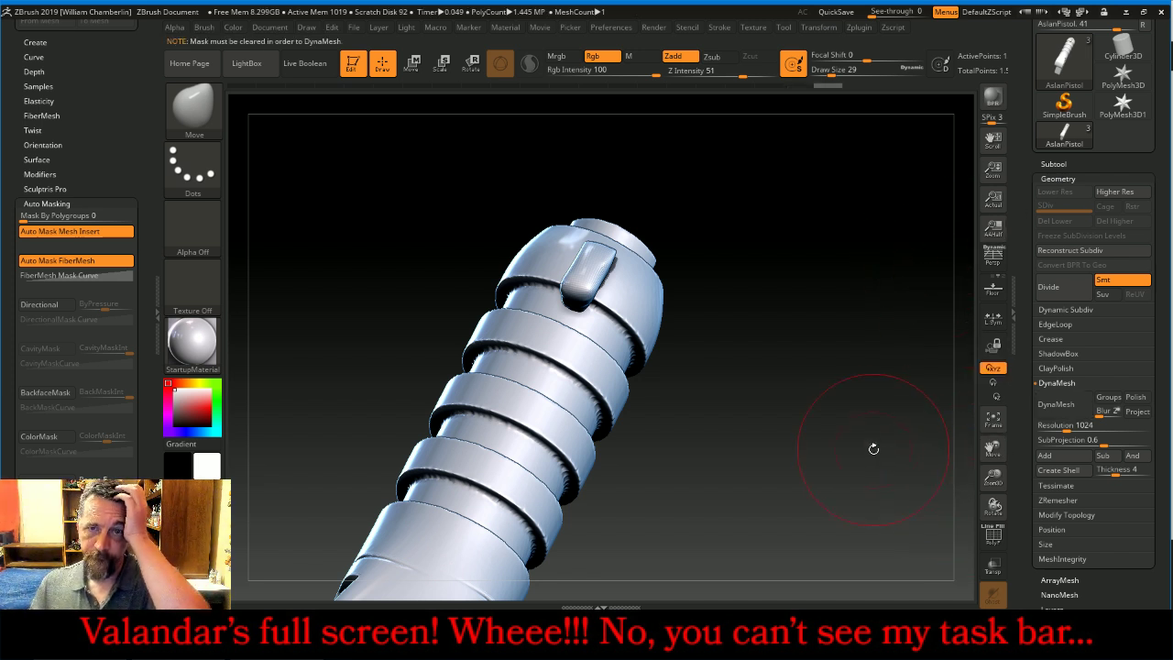
pyautogui.click(990, 421)
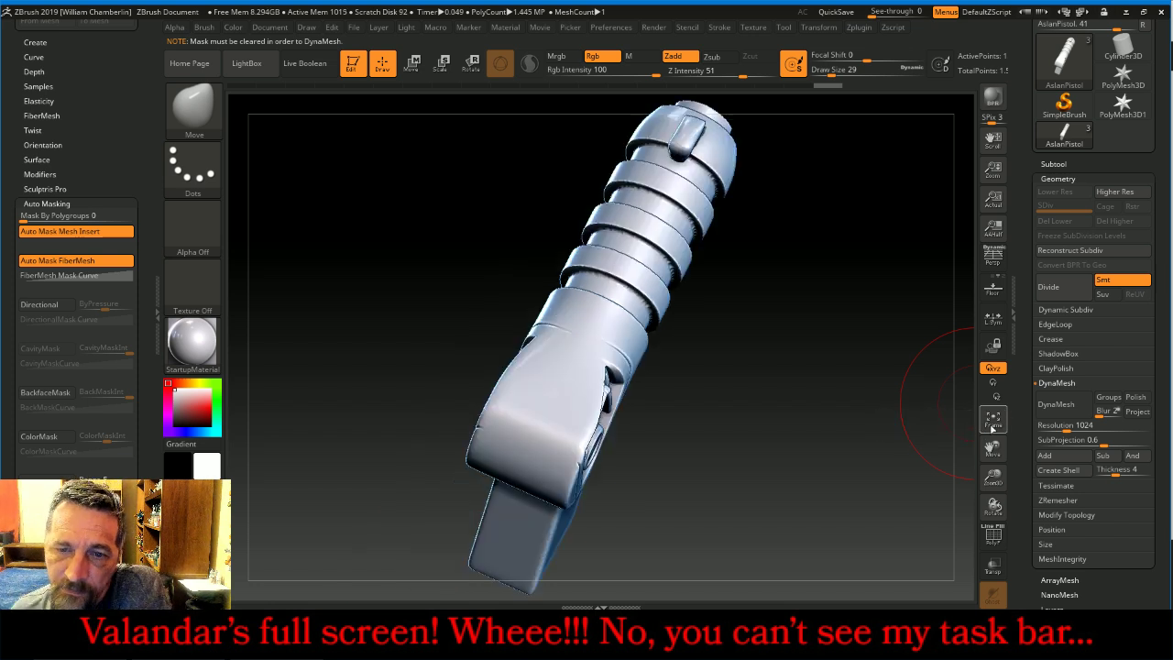
pyautogui.moveTo(922, 449); pyautogui.dragTo(852, 379)
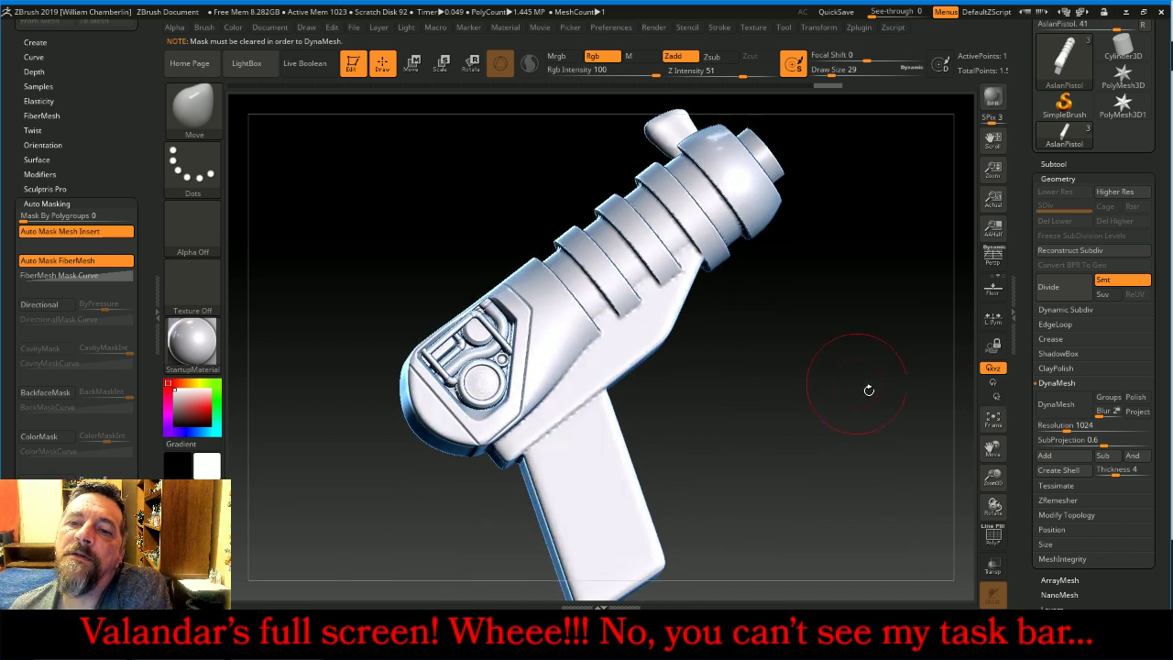
pyautogui.moveTo(997, 474); pyautogui.dragTo(982, 343)
# Show the AslanBody subtool, make it active, and hide AslanPistol
pyautogui.click(1045, 164)
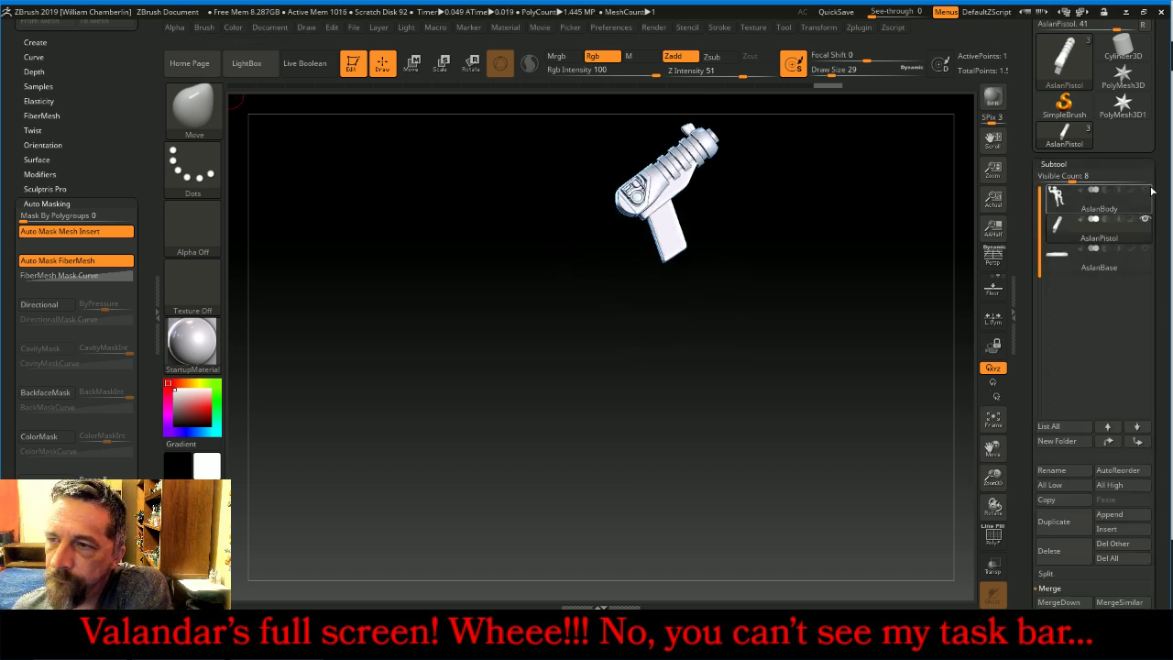
pyautogui.click(1144, 191)
pyautogui.moveTo(882, 302); pyautogui.dragTo(734, 153)
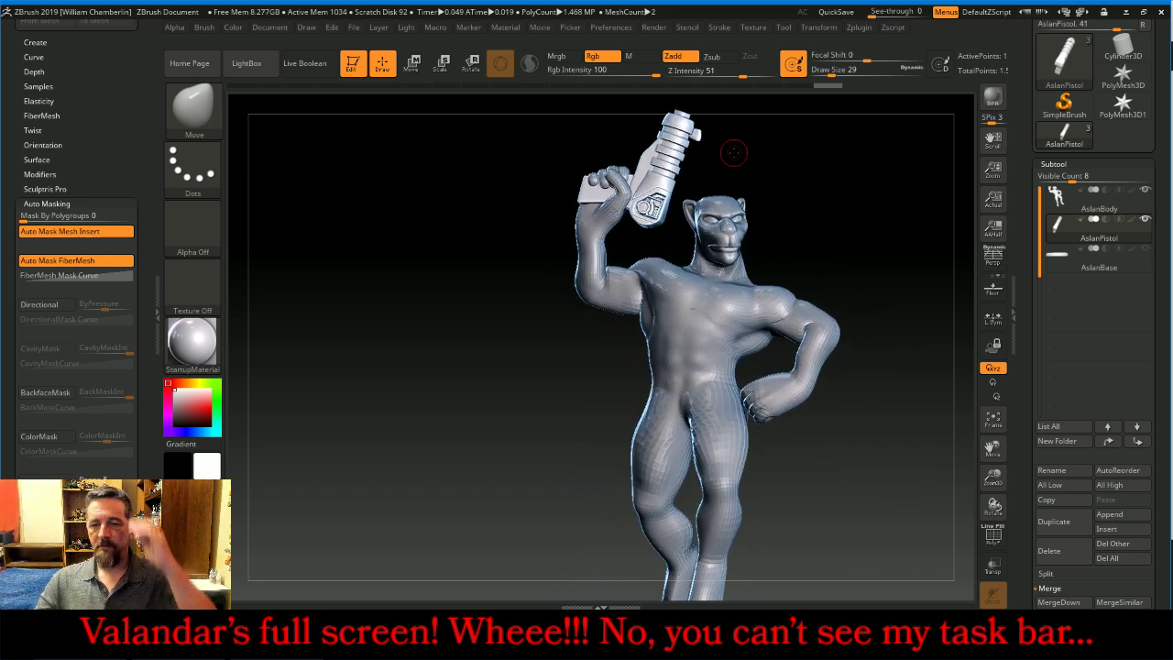
pyautogui.click(1145, 211)
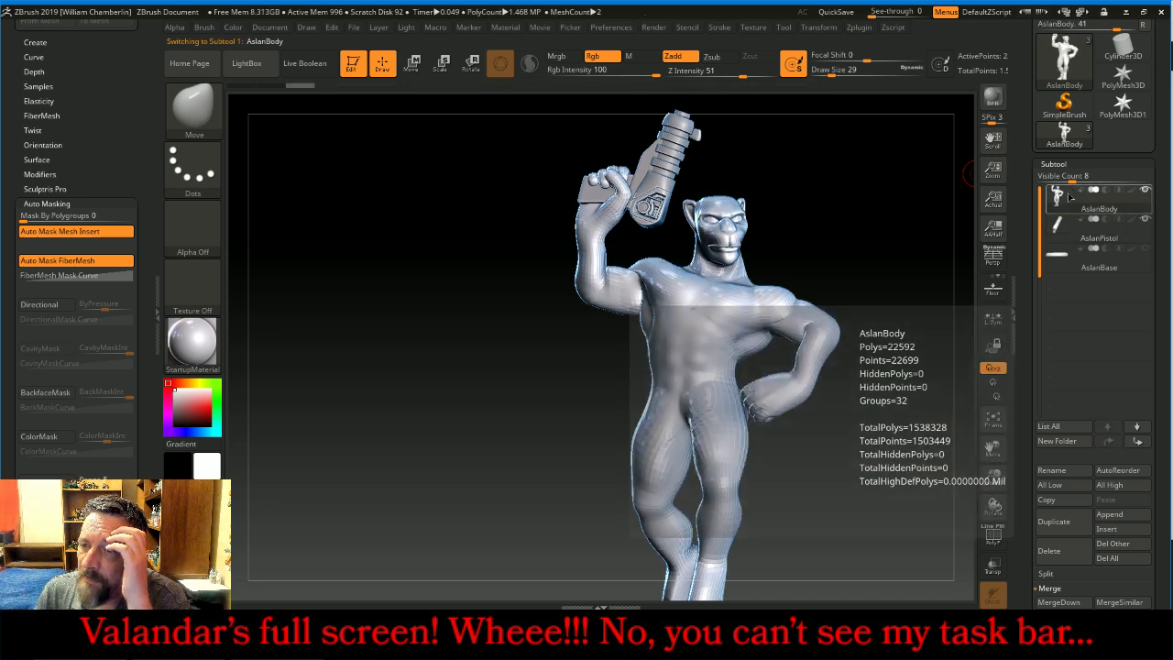
pyautogui.click(1143, 218)
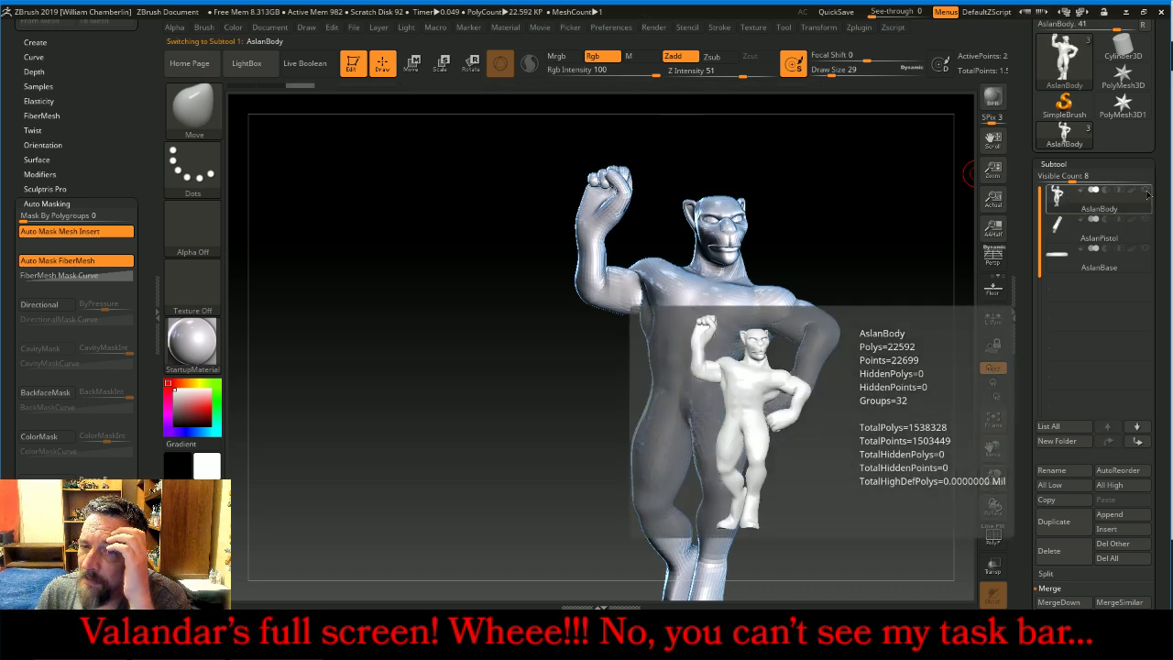
# Pull the ear on the raised-arm side up into a tall, pointed shape using the Move brush at draw size 37
pyautogui.moveTo(859, 204); pyautogui.dragTo(877, 214)
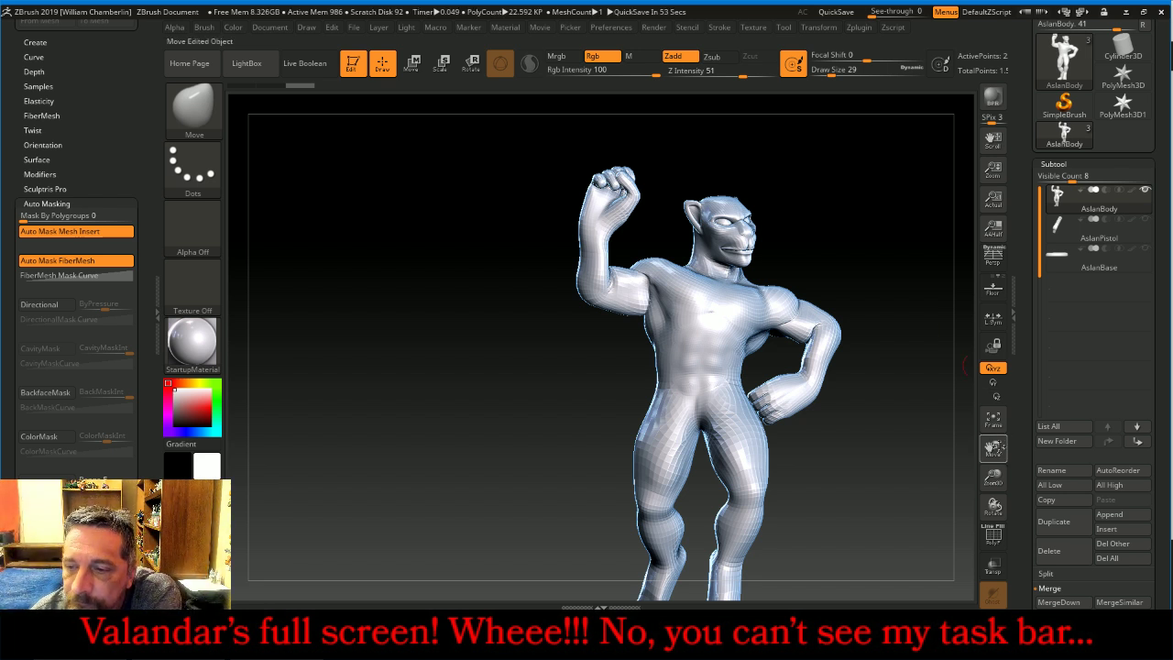
pyautogui.moveTo(993, 476); pyautogui.dragTo(989, 574)
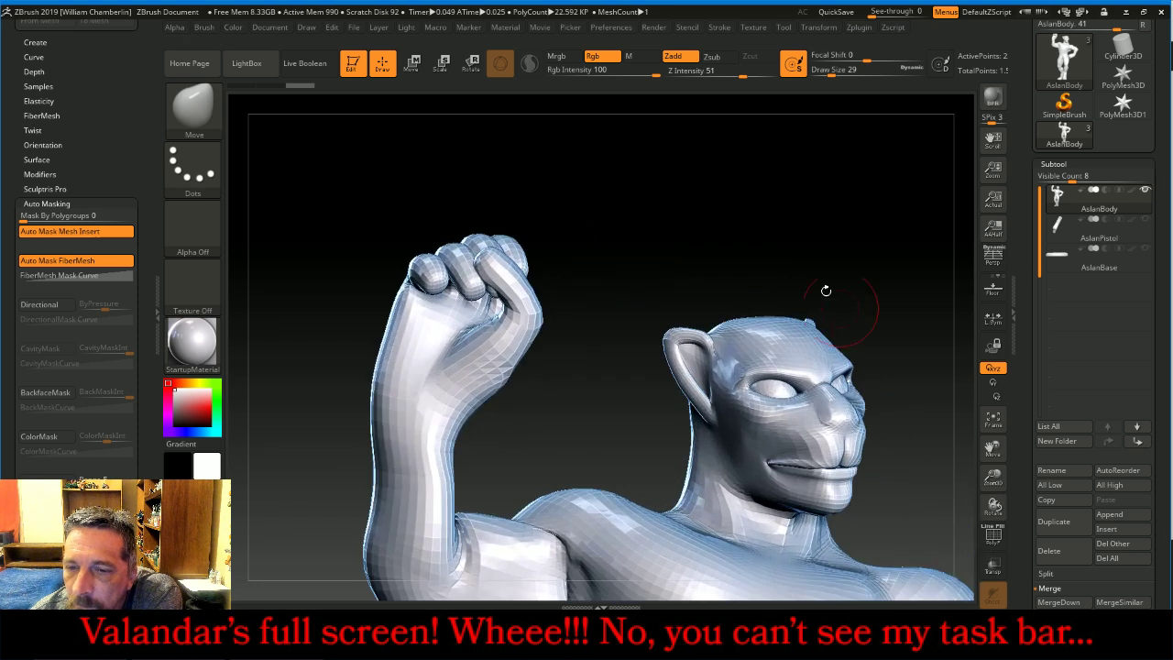
pyautogui.press(']')
pyautogui.press(']')
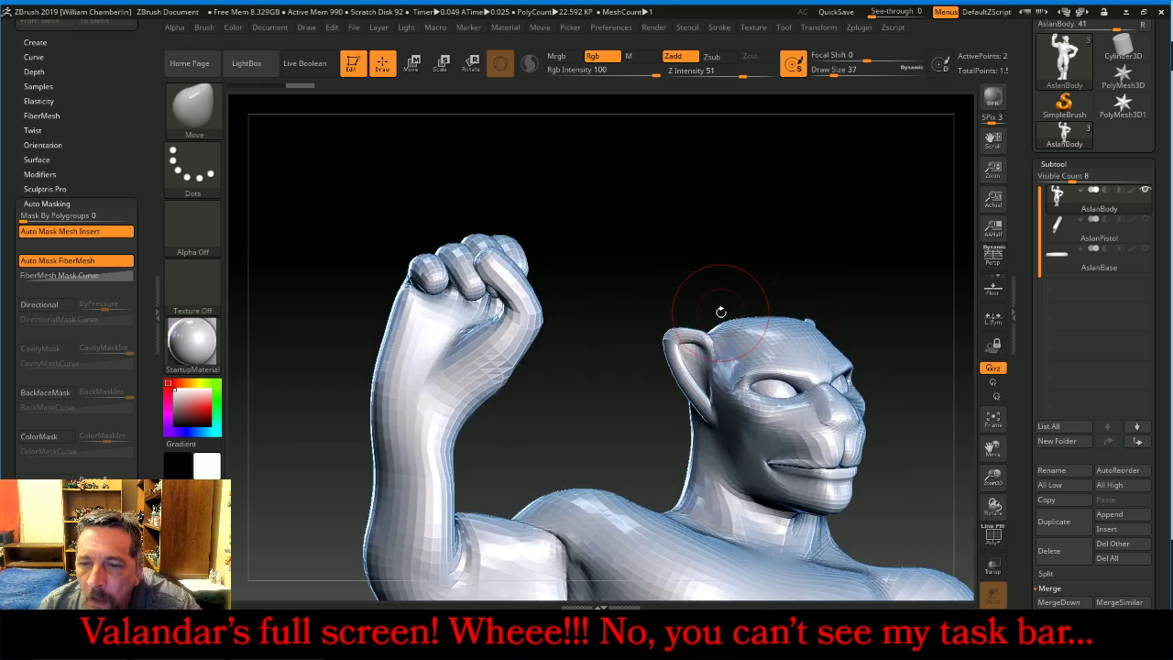
pyautogui.moveTo(700, 346); pyautogui.dragTo(706, 349)
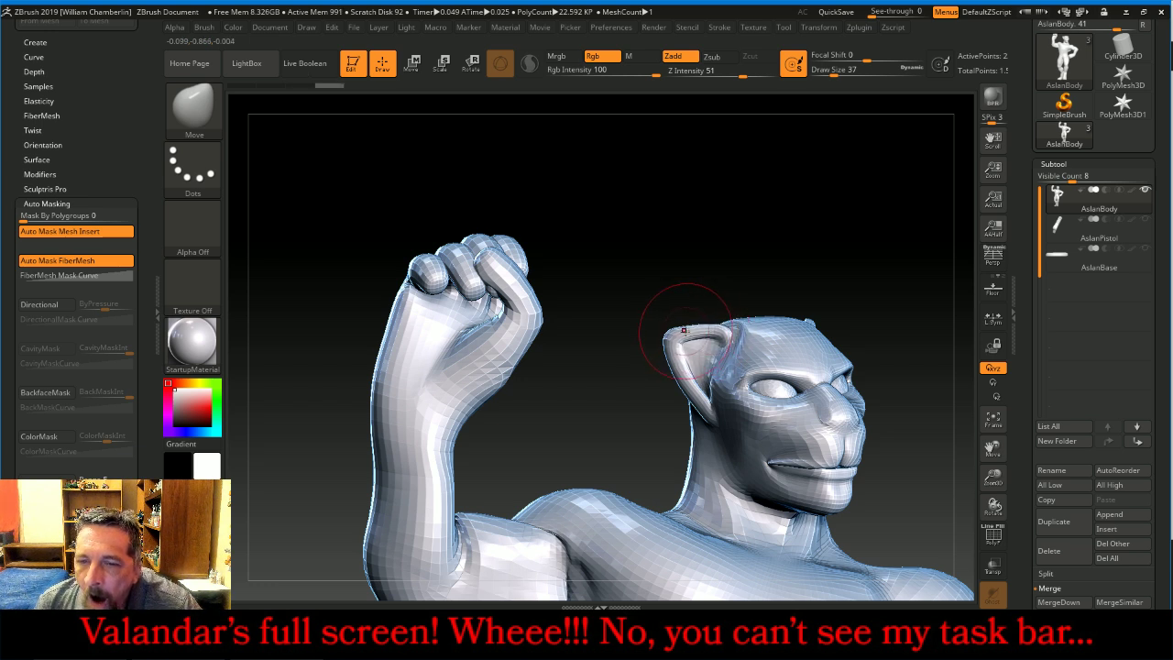
pyautogui.moveTo(667, 330); pyautogui.dragTo(682, 277)
pyautogui.moveTo(694, 326); pyautogui.dragTo(698, 320)
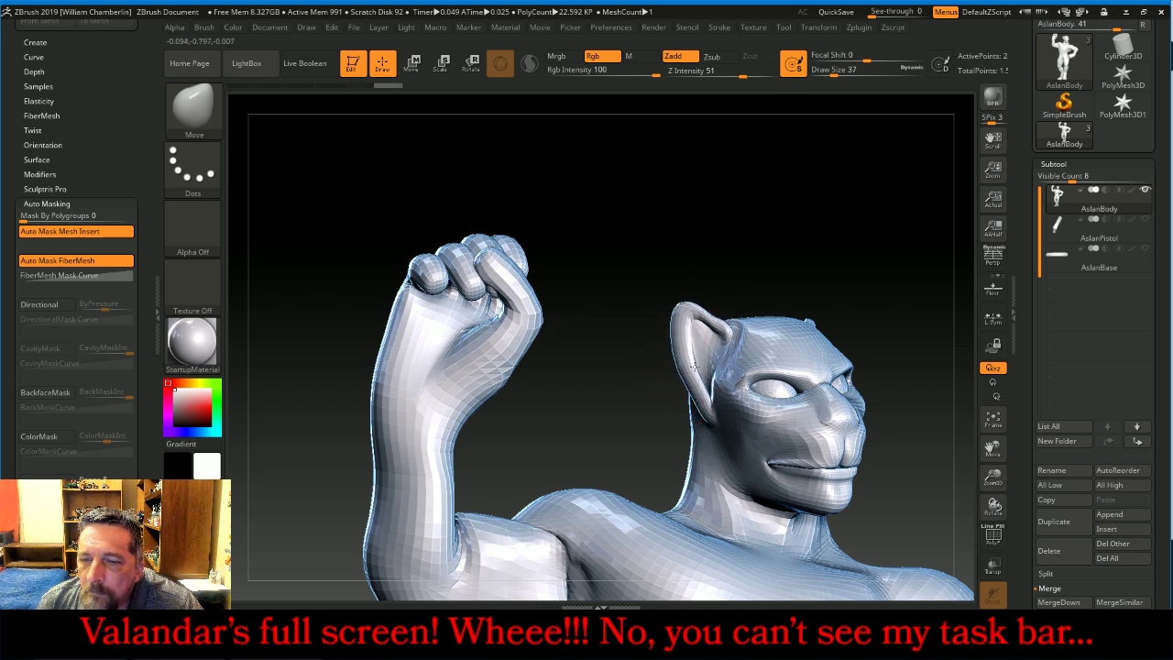
pyautogui.moveTo(673, 302); pyautogui.dragTo(705, 269)
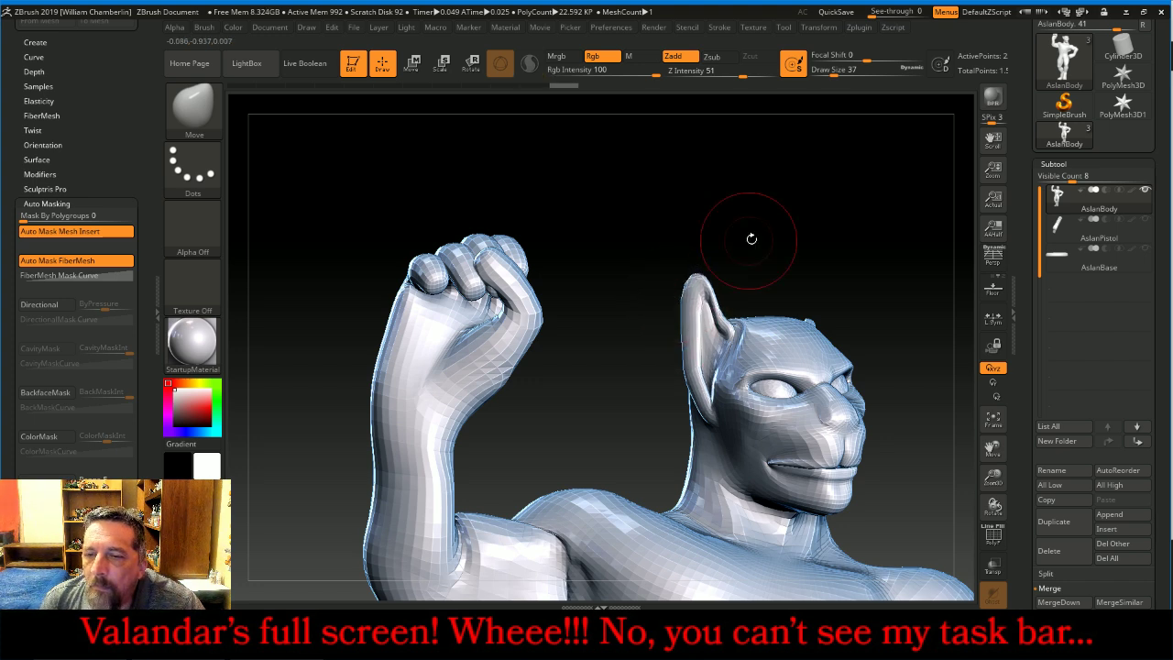
# Smooth the stretched raised-arm-side ear from above the head
pyautogui.moveTo(751, 236); pyautogui.dragTo(734, 399)
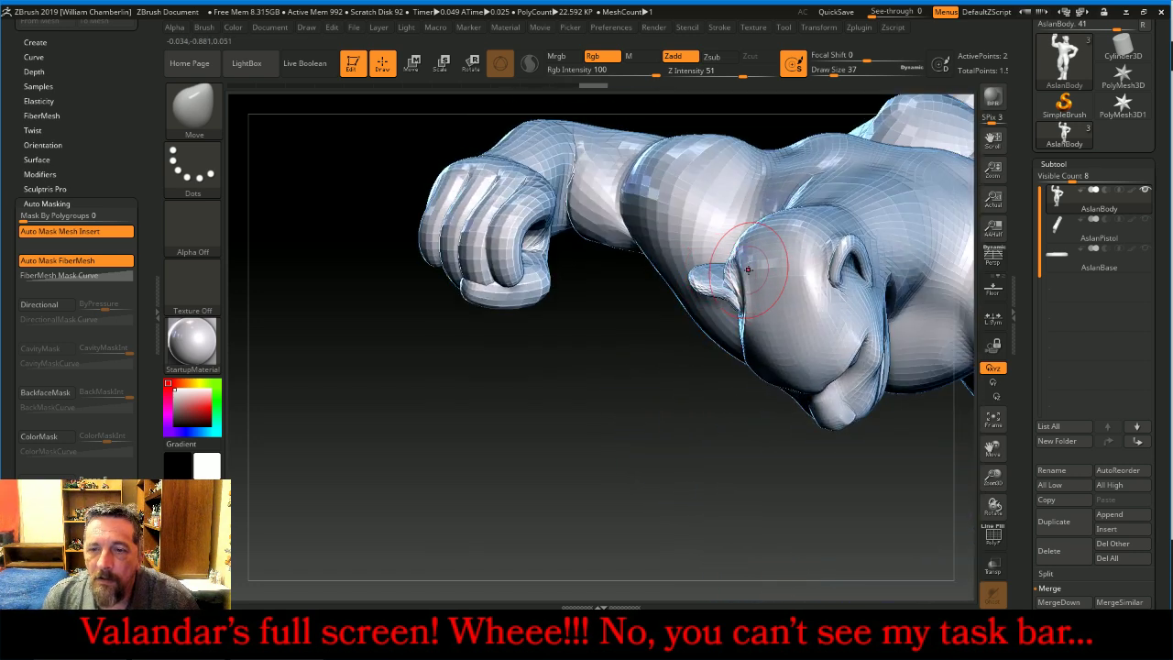
pyautogui.moveTo(747, 270)
pyautogui.keyDown('shift'); pyautogui.mouseDown()
pyautogui.moveTo(741, 279)
pyautogui.moveTo(739, 247)
pyautogui.moveTo(738, 259)
pyautogui.mouseUp(); pyautogui.keyUp('shift')
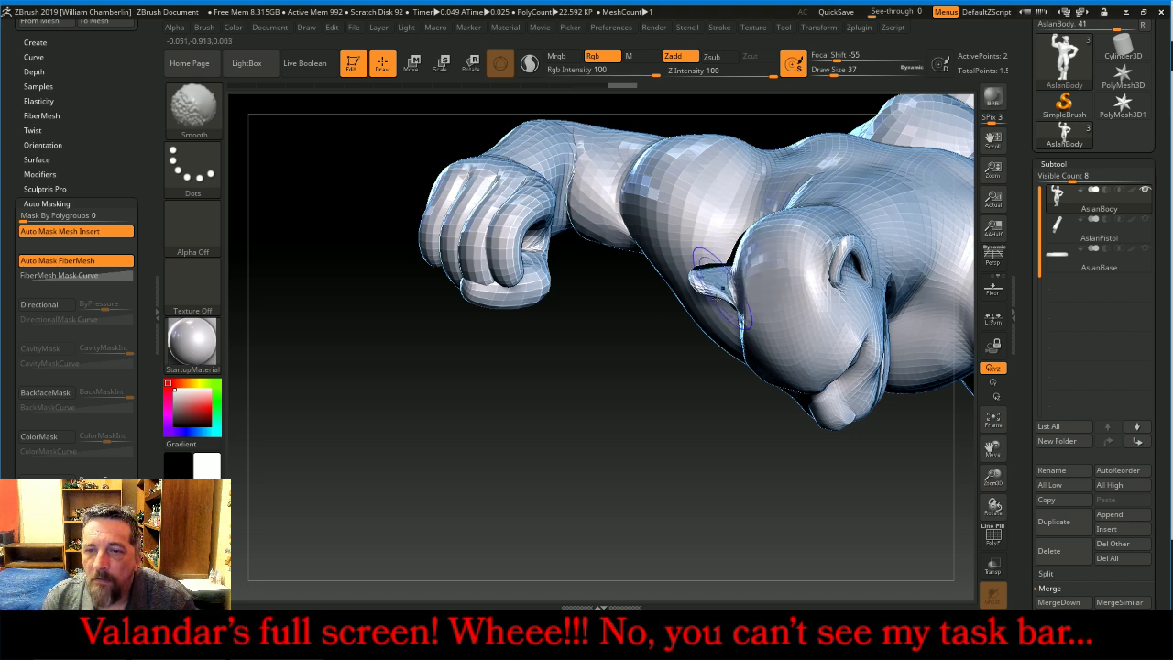
pyautogui.moveTo(694, 421)
pyautogui.mouseDown()
pyautogui.moveTo(680, 340)
pyautogui.moveTo(696, 259)
pyautogui.mouseUp()
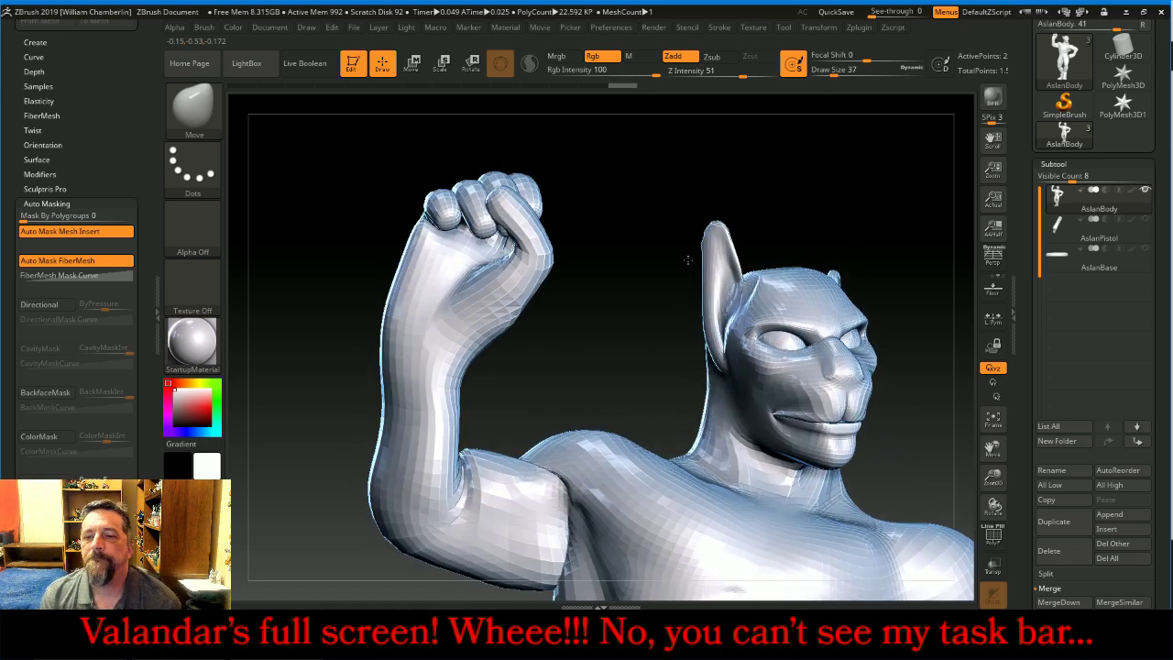
# Thicken the raised-arm-side ear with the Inflat brush in Zadd mode at draw size 41 and smooth its surface
pyautogui.moveTo(787, 216); pyautogui.dragTo(803, 260)
pyautogui.press('[')
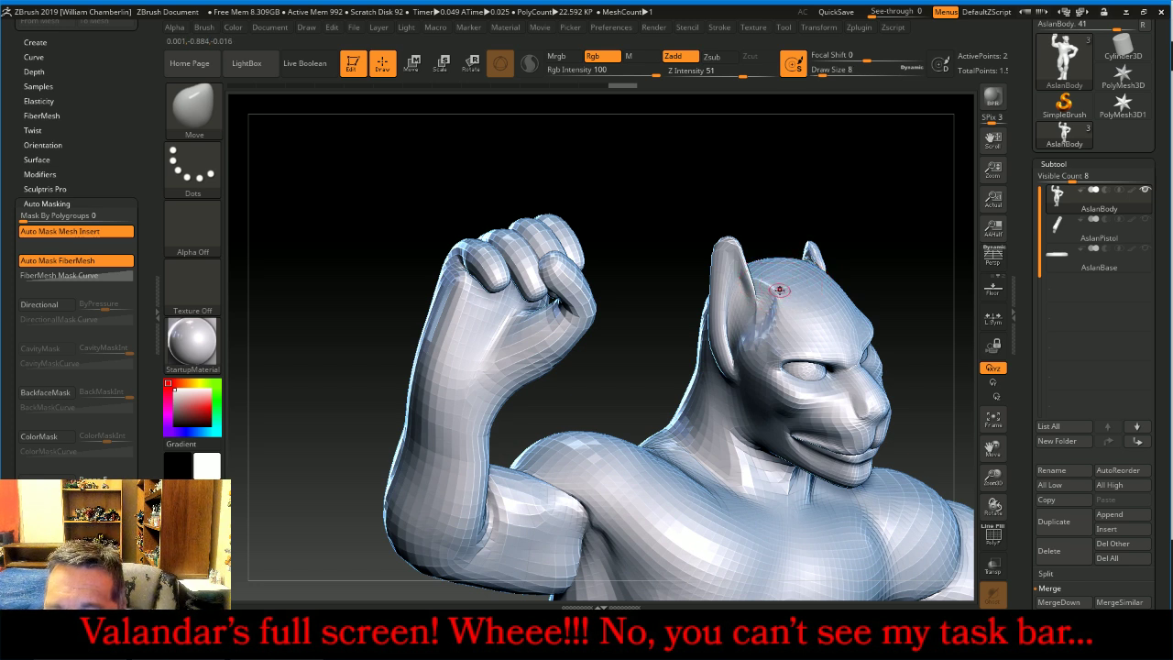
pyautogui.click(192, 108)
pyautogui.click(244, 119)
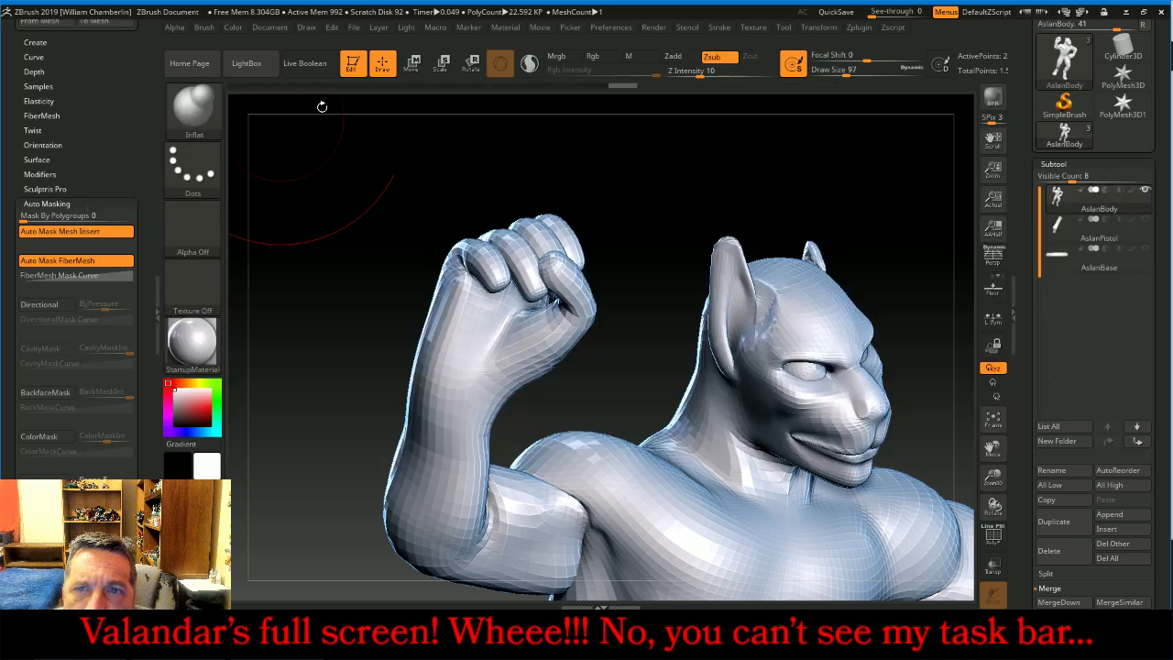
pyautogui.click(678, 57)
pyautogui.press('[')
pyautogui.press('[')
pyautogui.press('[')
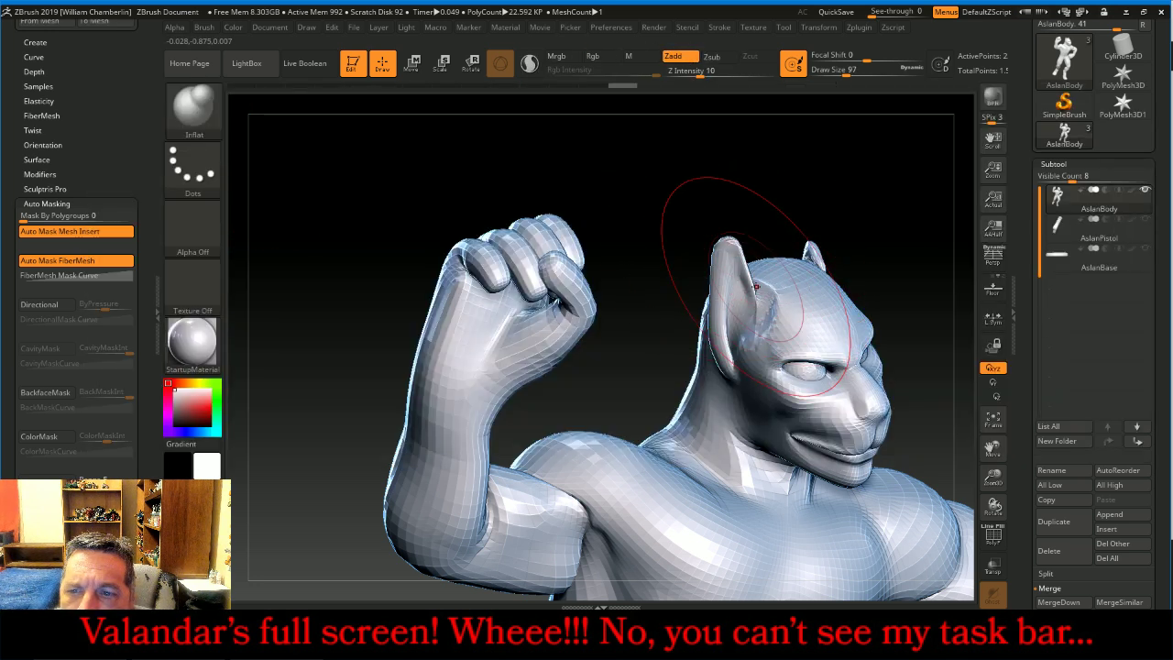
pyautogui.press('[')
pyautogui.press('[')
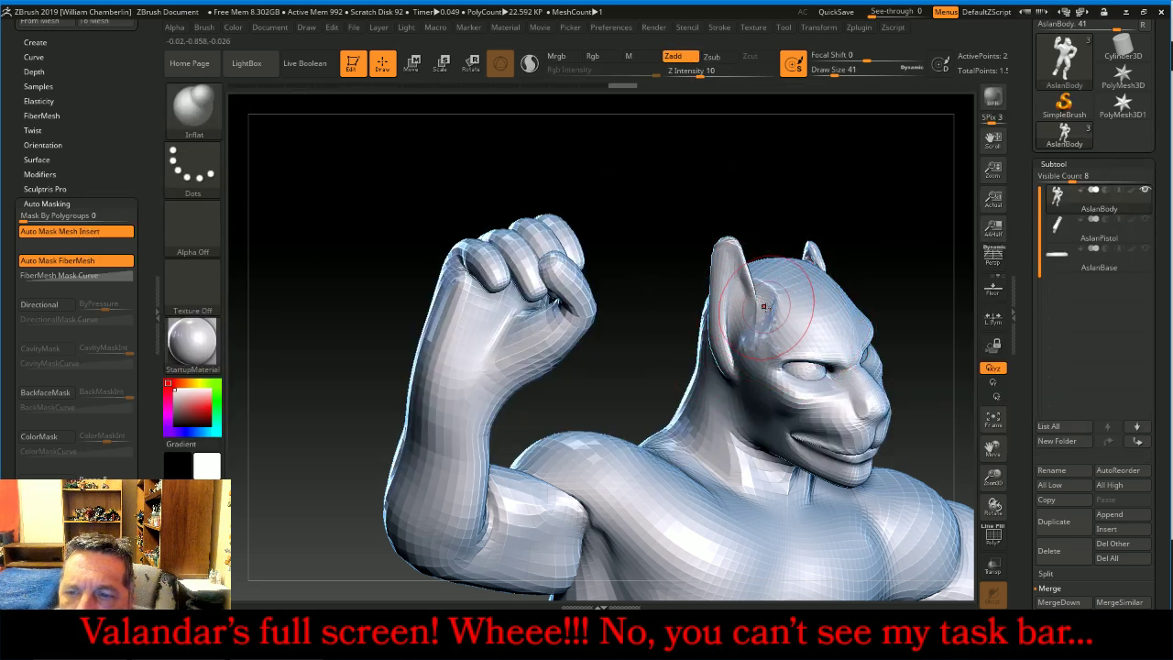
pyautogui.moveTo(764, 300); pyautogui.dragTo(759, 329)
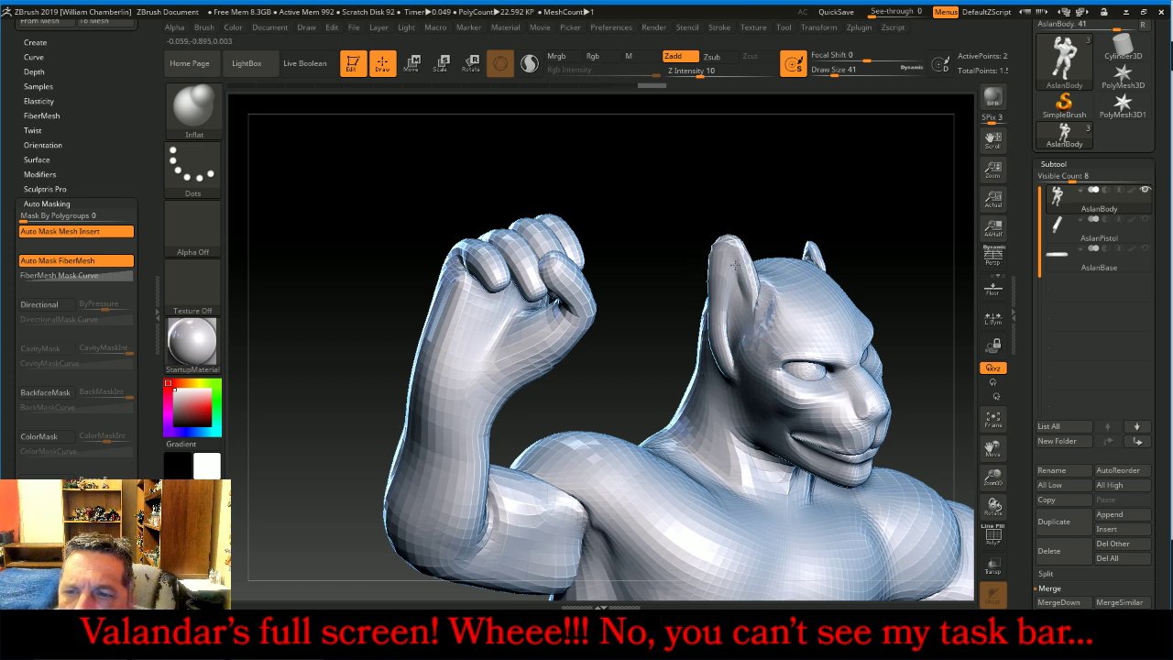
pyautogui.moveTo(732, 265); pyautogui.dragTo(721, 259)
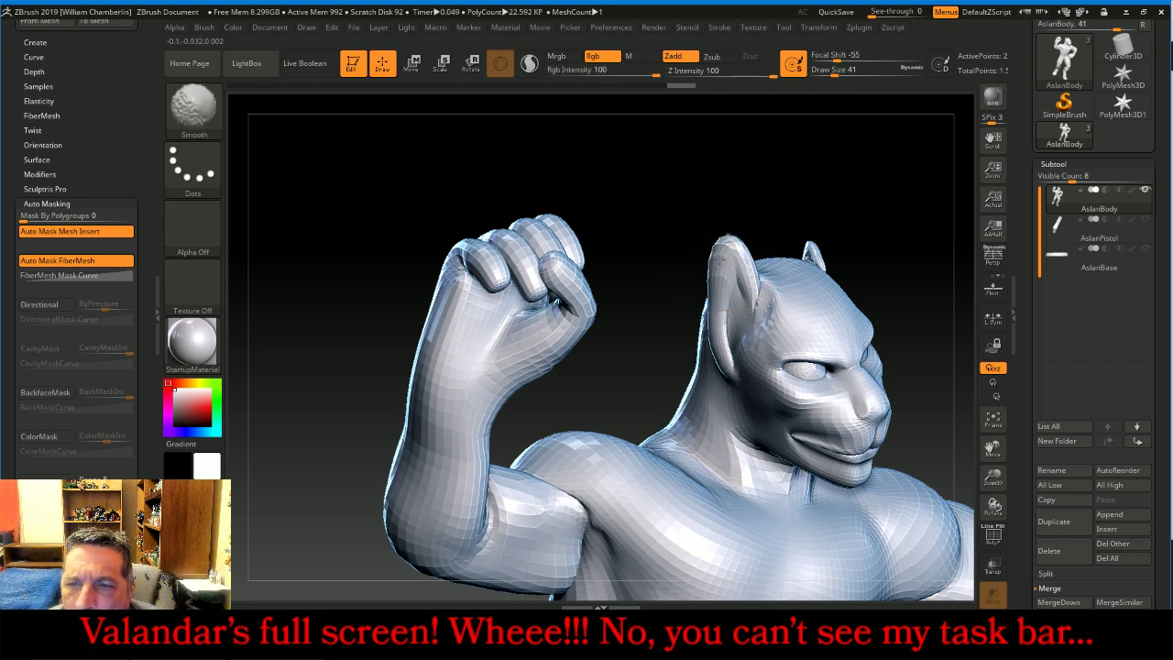
pyautogui.moveTo(736, 210)
pyautogui.mouseDown()
pyautogui.moveTo(696, 183)
pyautogui.moveTo(699, 366)
pyautogui.moveTo(778, 355)
pyautogui.mouseUp()
pyautogui.moveTo(675, 229); pyautogui.dragTo(685, 213)
pyautogui.moveTo(684, 214)
pyautogui.mouseDown()
pyautogui.moveTo(704, 214)
pyautogui.moveTo(662, 227)
pyautogui.mouseUp()
pyautogui.moveTo(826, 387)
pyautogui.mouseDown()
pyautogui.moveTo(766, 285)
pyautogui.moveTo(771, 211)
pyautogui.mouseUp()
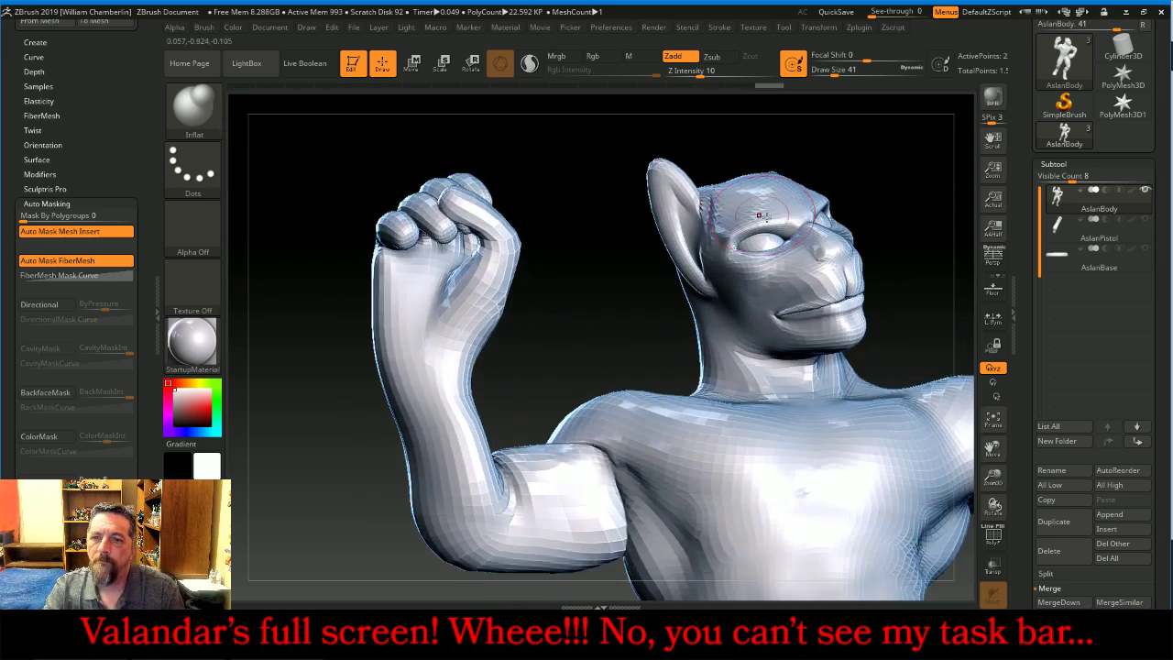
# Reshape the opposite ear into a tall point matching the first, using the Move brush at draw size 30
pyautogui.moveTo(852, 175)
pyautogui.mouseDown()
pyautogui.moveTo(871, 196)
pyautogui.moveTo(856, 190)
pyautogui.moveTo(877, 183)
pyautogui.moveTo(840, 186)
pyautogui.mouseUp()
pyautogui.click(193, 108)
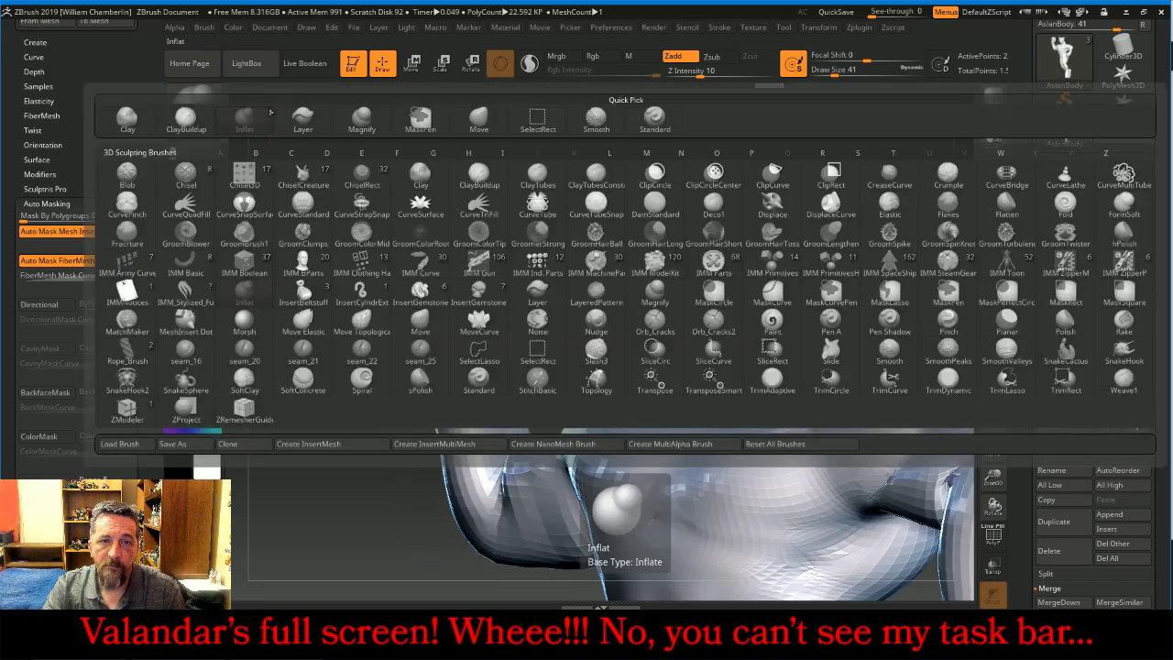
pyautogui.click(479, 117)
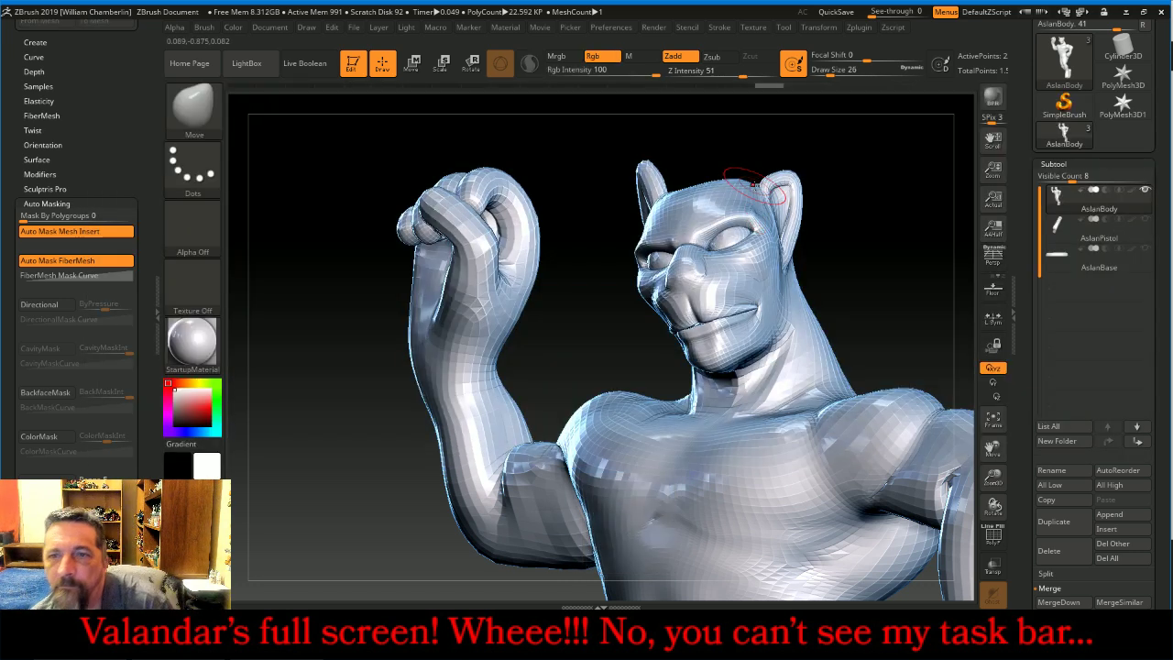
pyautogui.moveTo(825, 183)
pyautogui.mouseDown()
pyautogui.moveTo(851, 222)
pyautogui.moveTo(844, 270)
pyautogui.mouseUp()
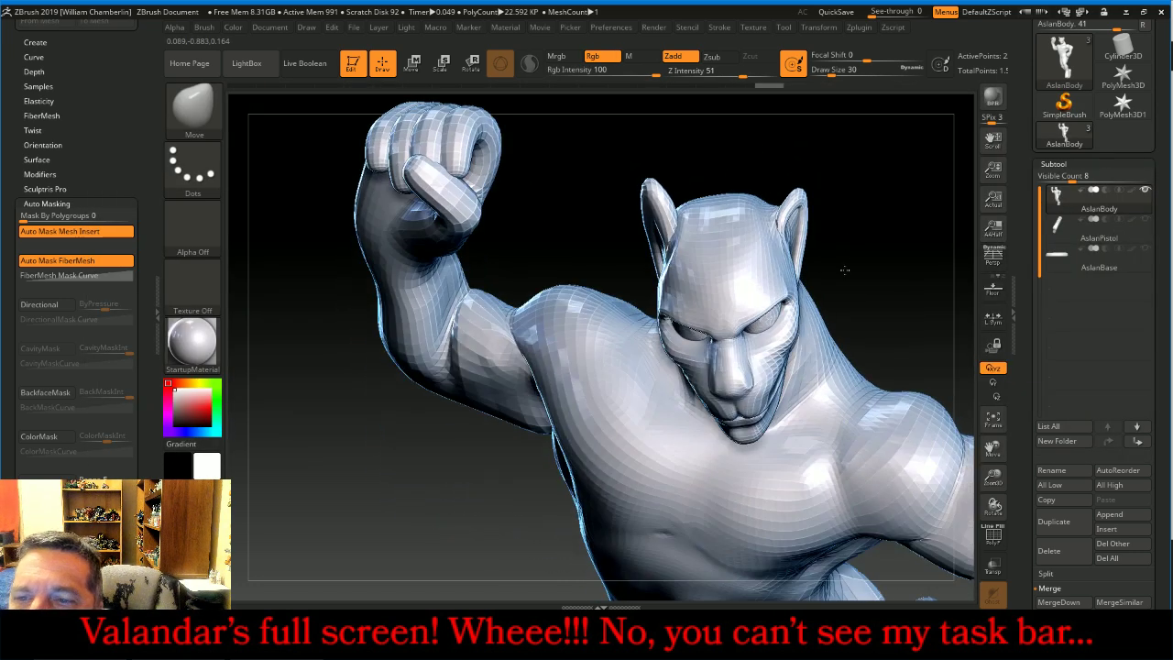
pyautogui.moveTo(779, 225); pyautogui.dragTo(771, 223)
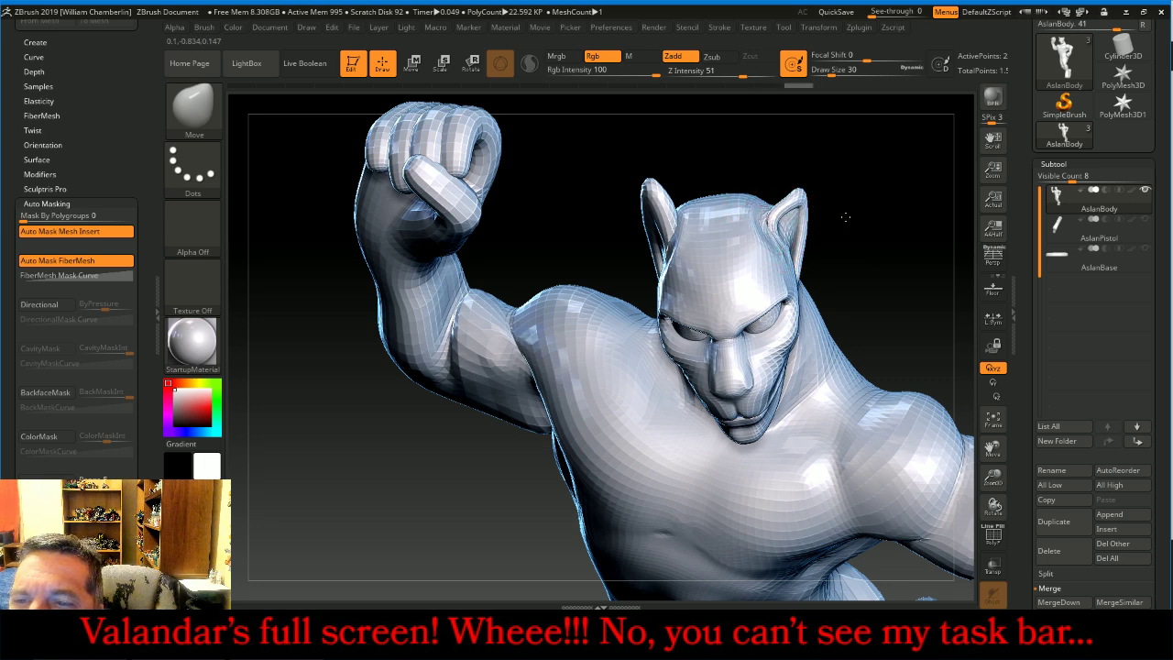
pyautogui.moveTo(837, 215); pyautogui.dragTo(810, 194)
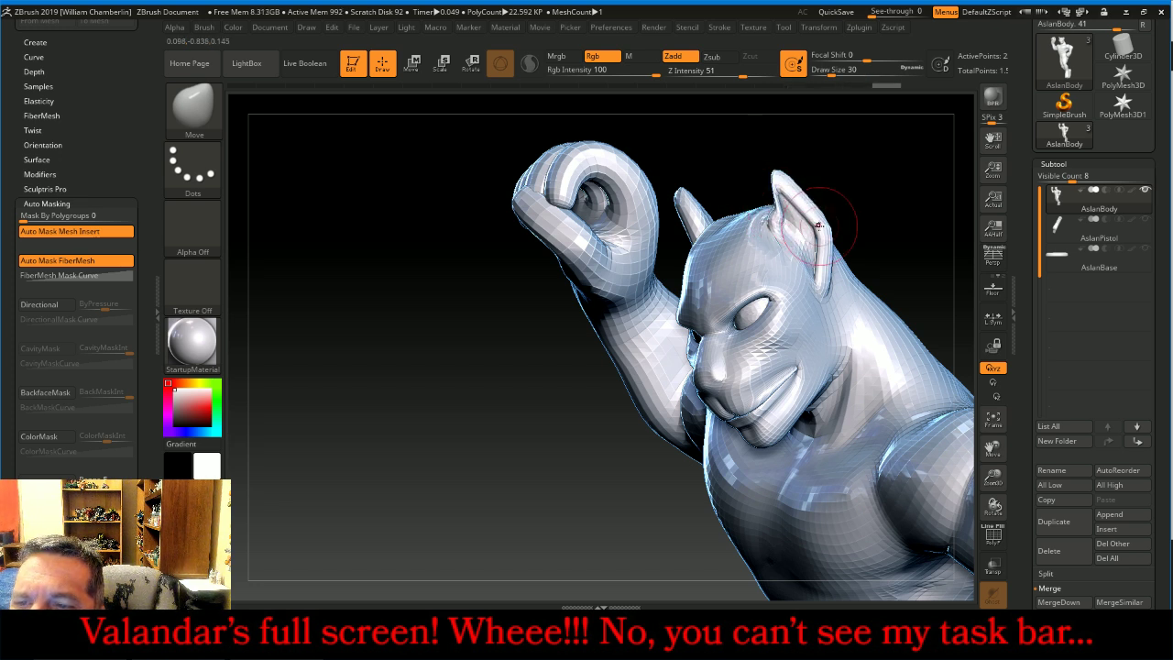
pyautogui.moveTo(825, 197); pyautogui.dragTo(845, 161)
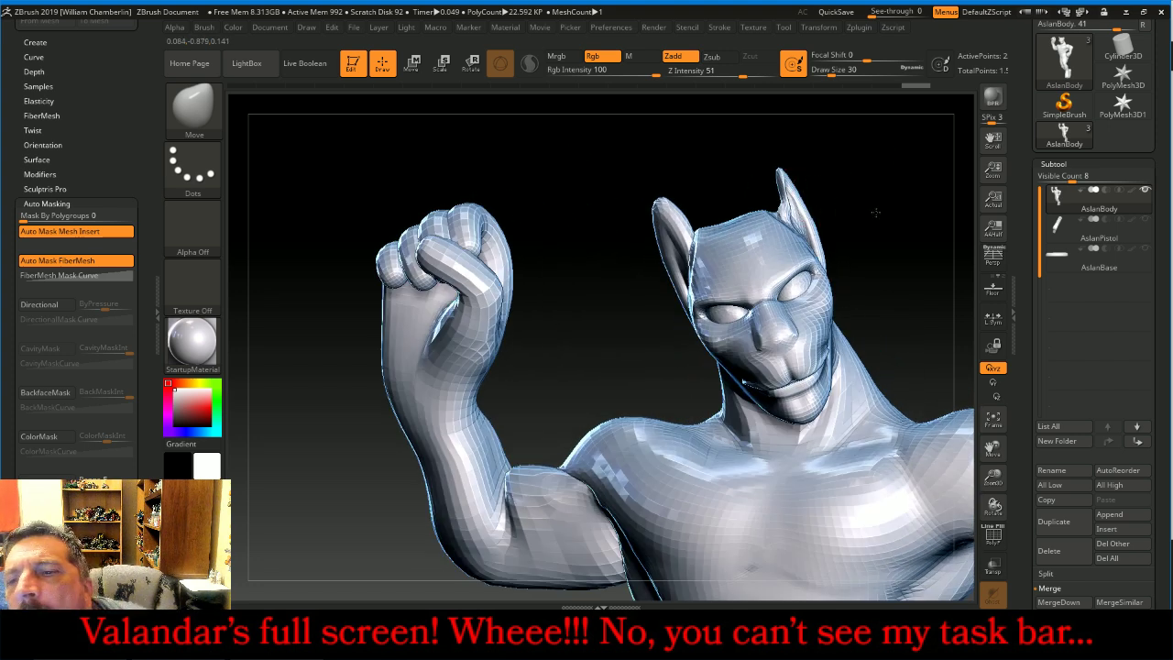
pyautogui.moveTo(875, 213); pyautogui.dragTo(843, 202)
pyautogui.press('shift')
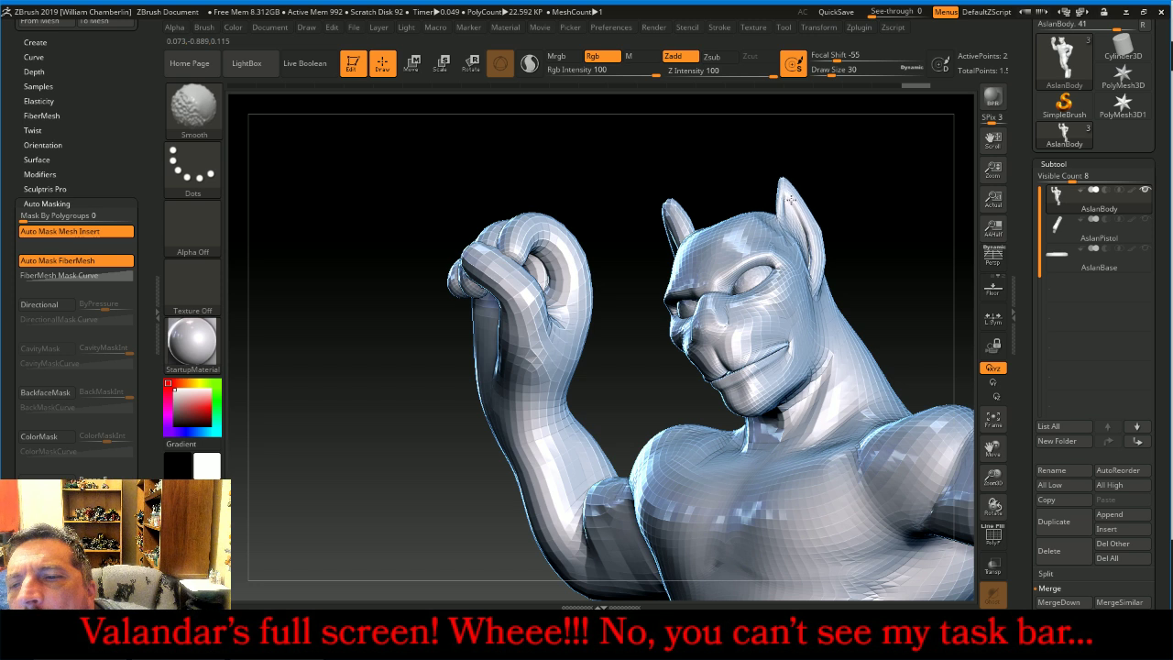
pyautogui.moveTo(827, 183); pyautogui.dragTo(846, 183)
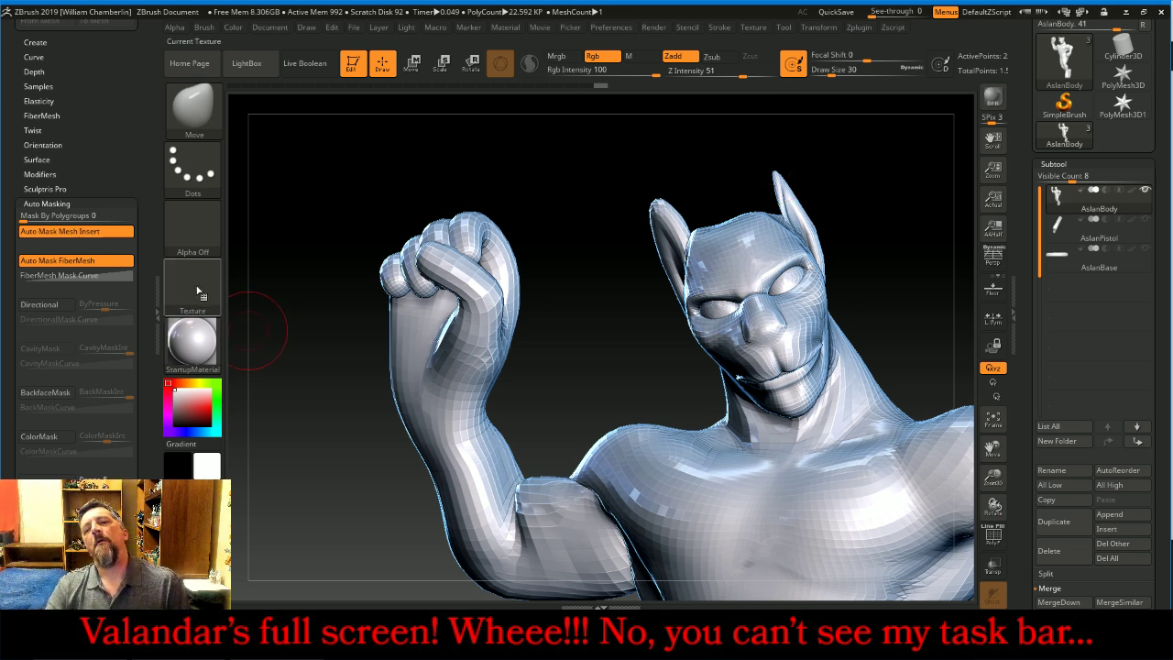
# Thicken the ear opposite the raised arm with the Inflat brush at draw size 41
pyautogui.click(190, 119)
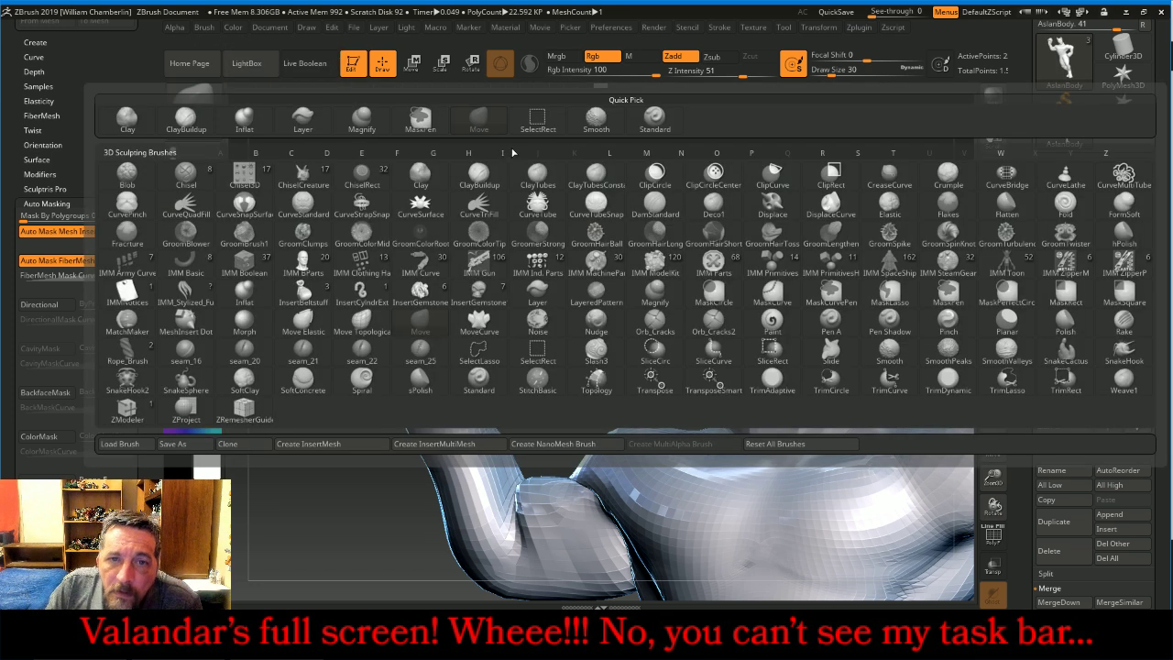
pyautogui.click(260, 123)
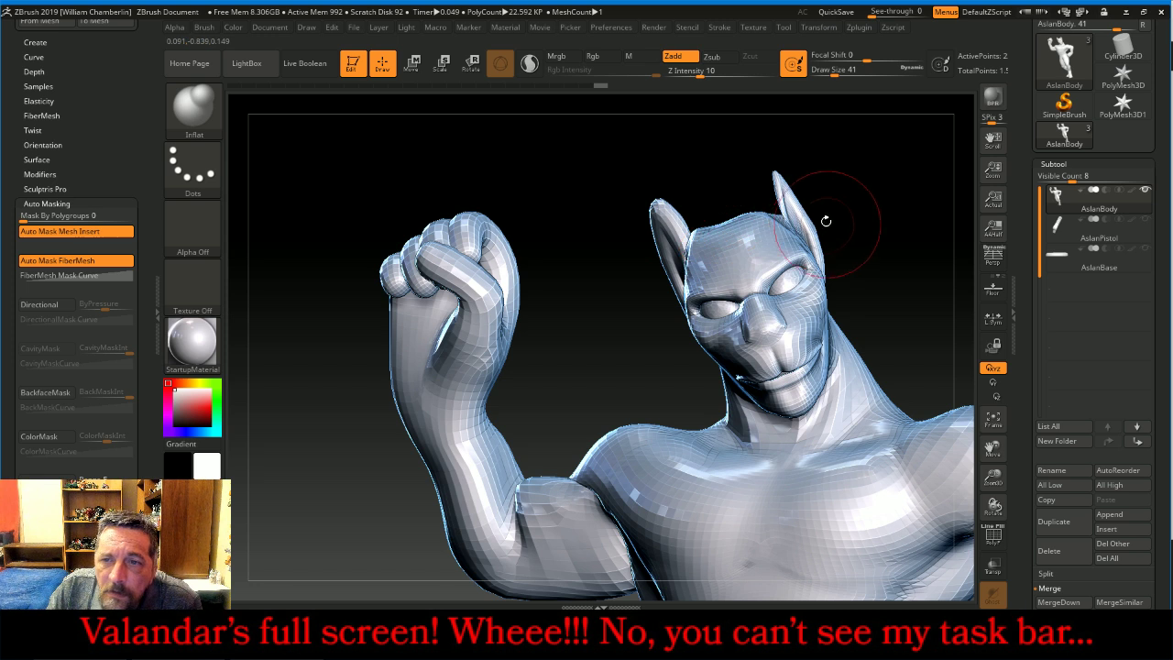
pyautogui.moveTo(784, 200)
pyautogui.mouseDown()
pyautogui.moveTo(781, 190)
pyautogui.moveTo(798, 229)
pyautogui.mouseUp()
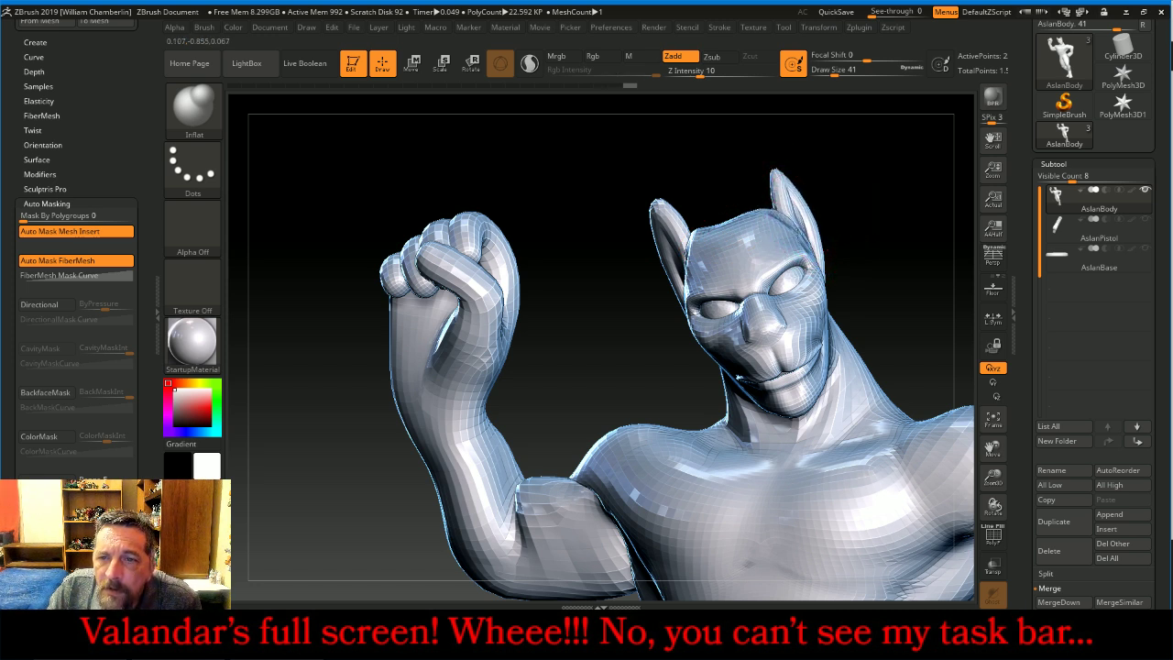
# Raise the tip of an ear from behind the head with the Move brush at draw size 30
pyautogui.moveTo(867, 254)
pyautogui.mouseDown()
pyautogui.moveTo(873, 231)
pyautogui.moveTo(743, 276)
pyautogui.moveTo(715, 270)
pyautogui.mouseUp()
pyautogui.click(192, 105)
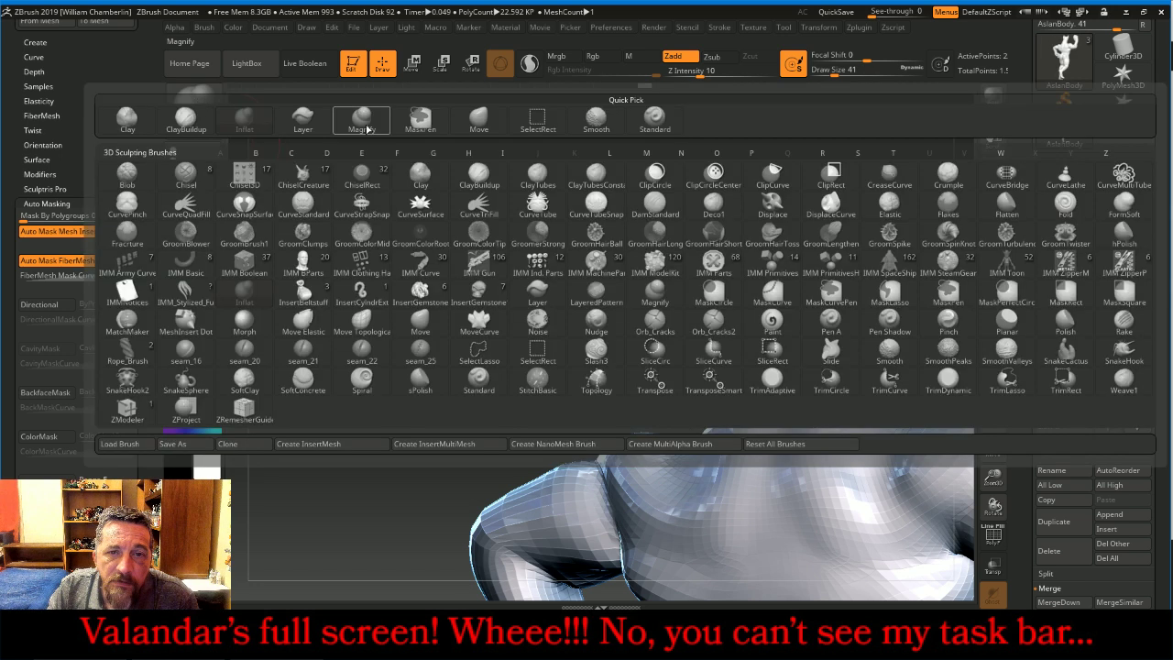
pyautogui.click(479, 119)
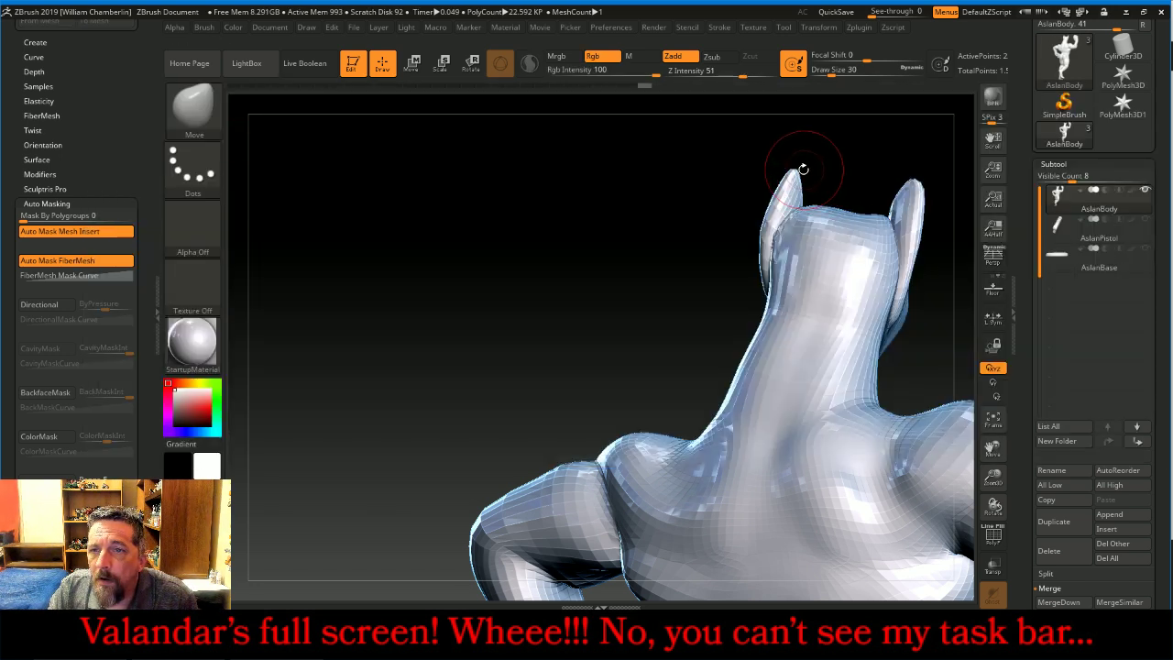
pyautogui.moveTo(795, 170); pyautogui.dragTo(796, 168)
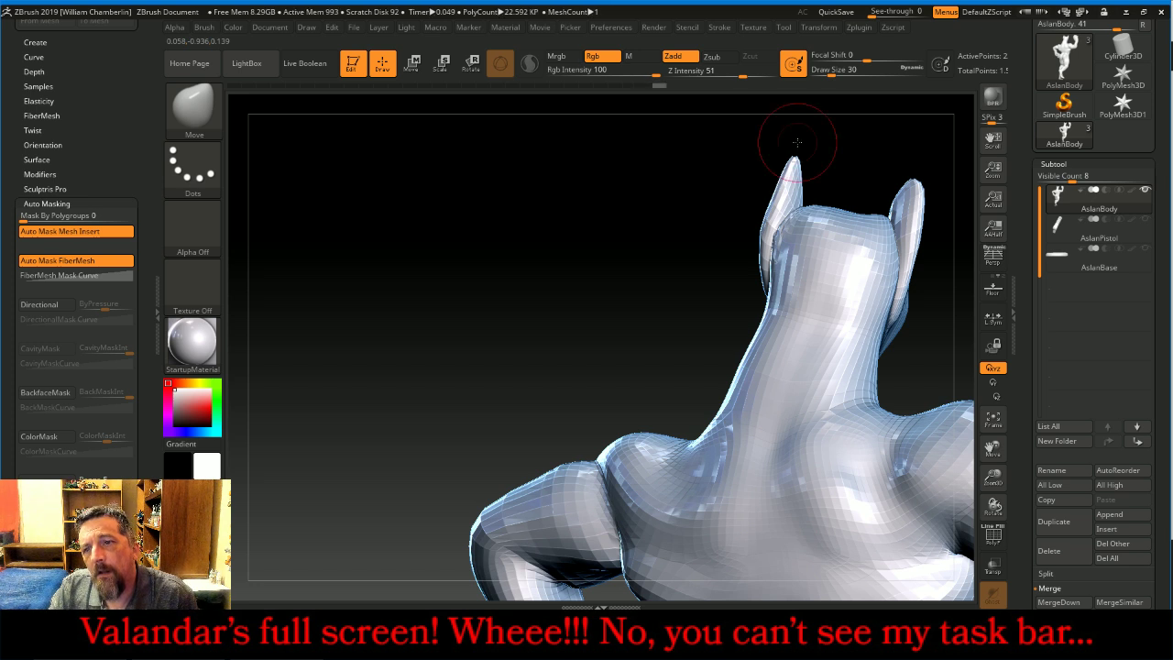
# Inflate the raised ear tip at draw size 41 and compare both ears from the front
pyautogui.click(194, 109)
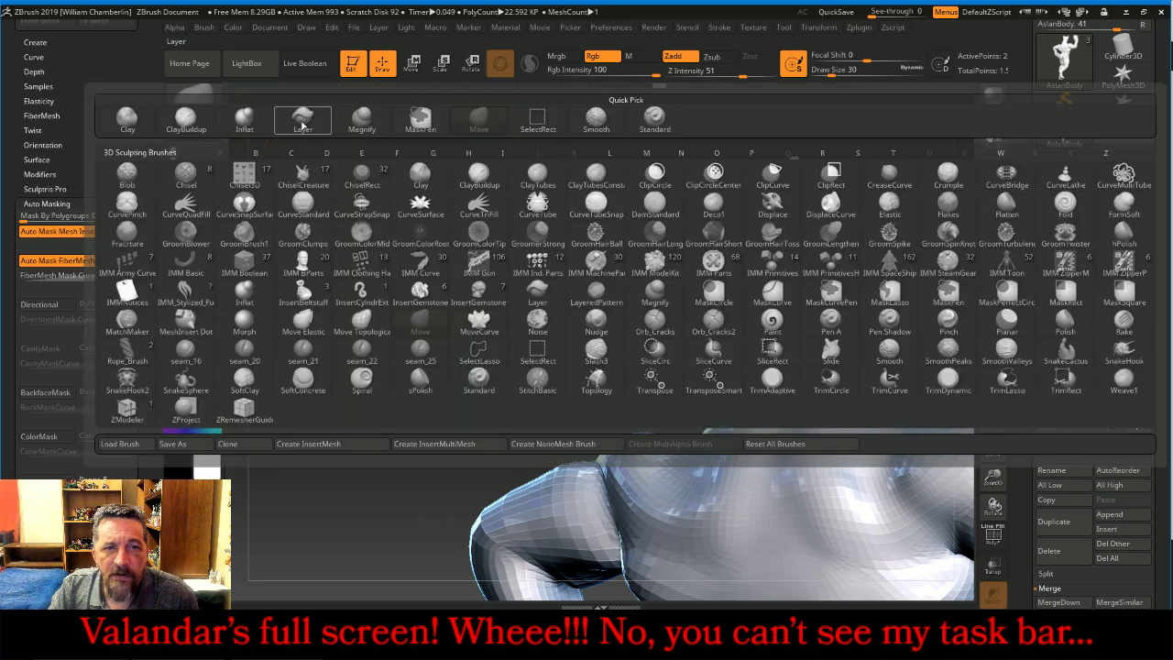
pyautogui.click(272, 122)
pyautogui.moveTo(781, 180); pyautogui.dragTo(782, 198)
pyautogui.moveTo(686, 251)
pyautogui.mouseDown()
pyautogui.moveTo(820, 273)
pyautogui.moveTo(851, 327)
pyautogui.mouseUp()
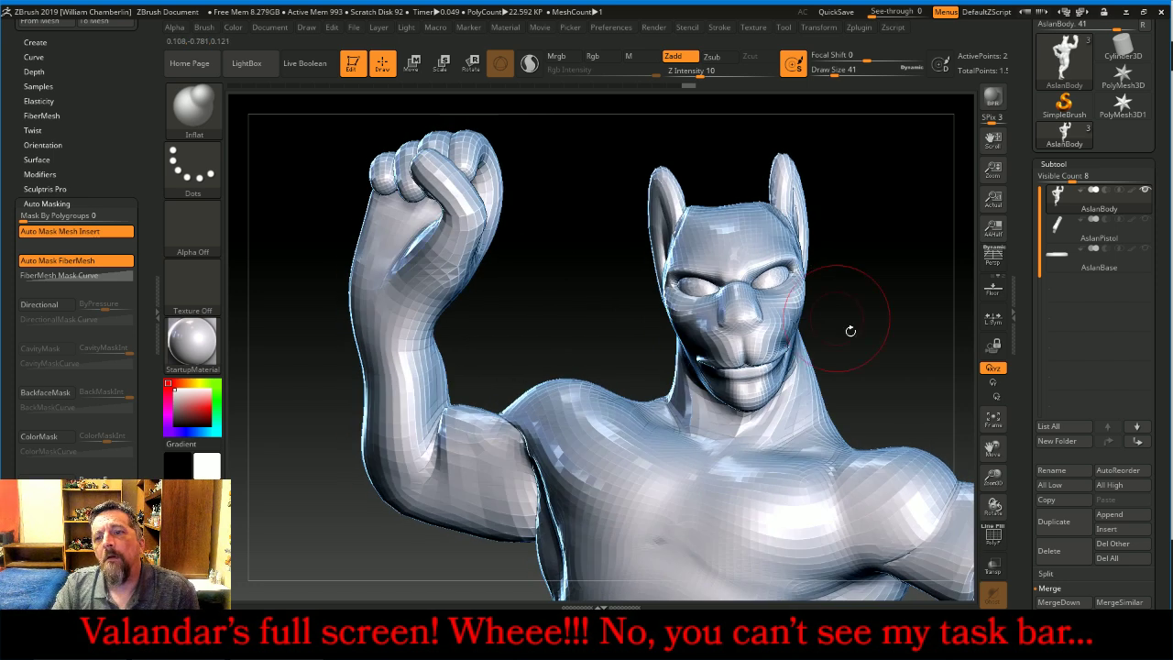
# Smooth the front of the torso and the shoulder of the raised arm with the Smooth brush at draw size 89
pyautogui.click(997, 423)
pyautogui.moveTo(973, 438); pyautogui.dragTo(926, 447)
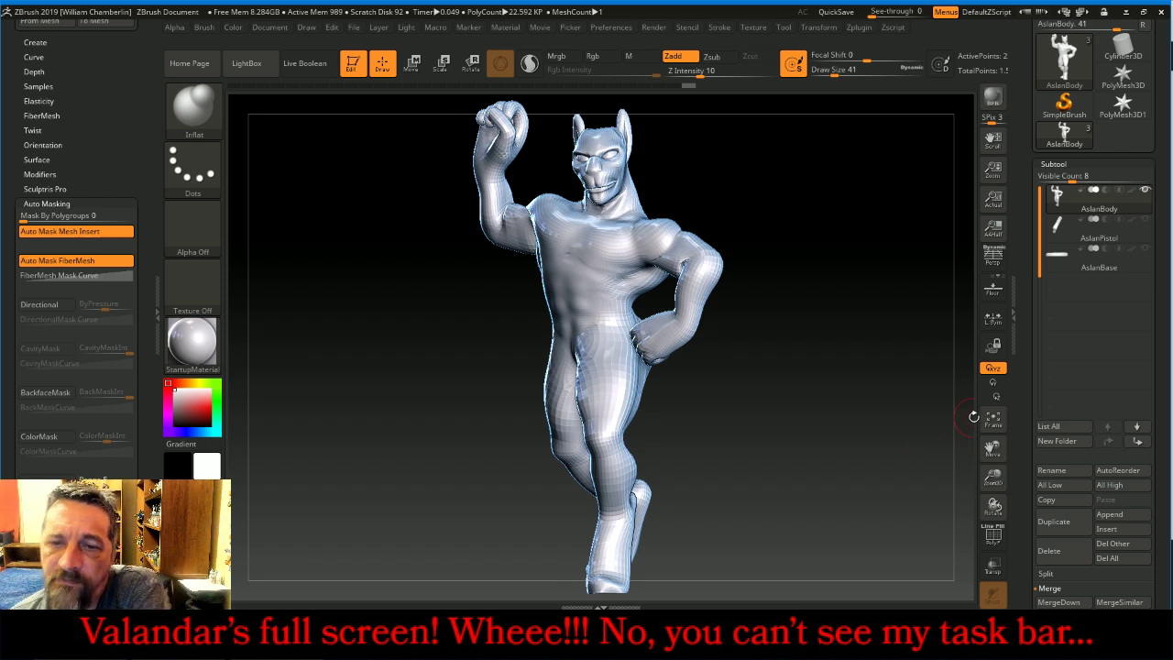
pyautogui.moveTo(827, 331); pyautogui.dragTo(842, 331)
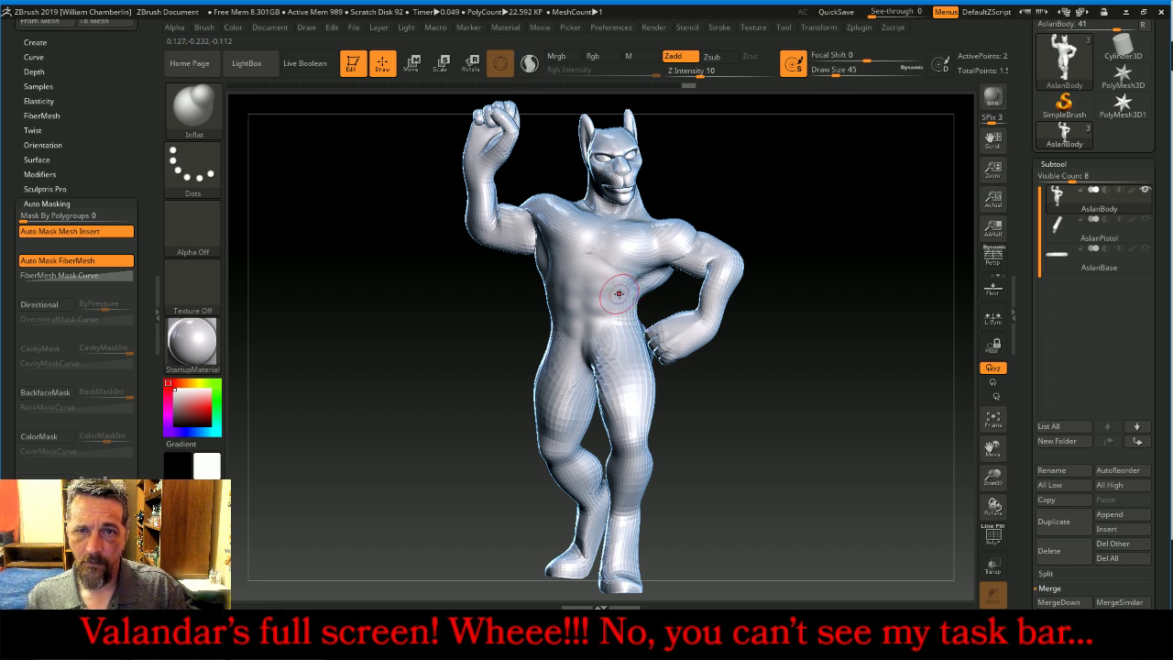
pyautogui.press(']')
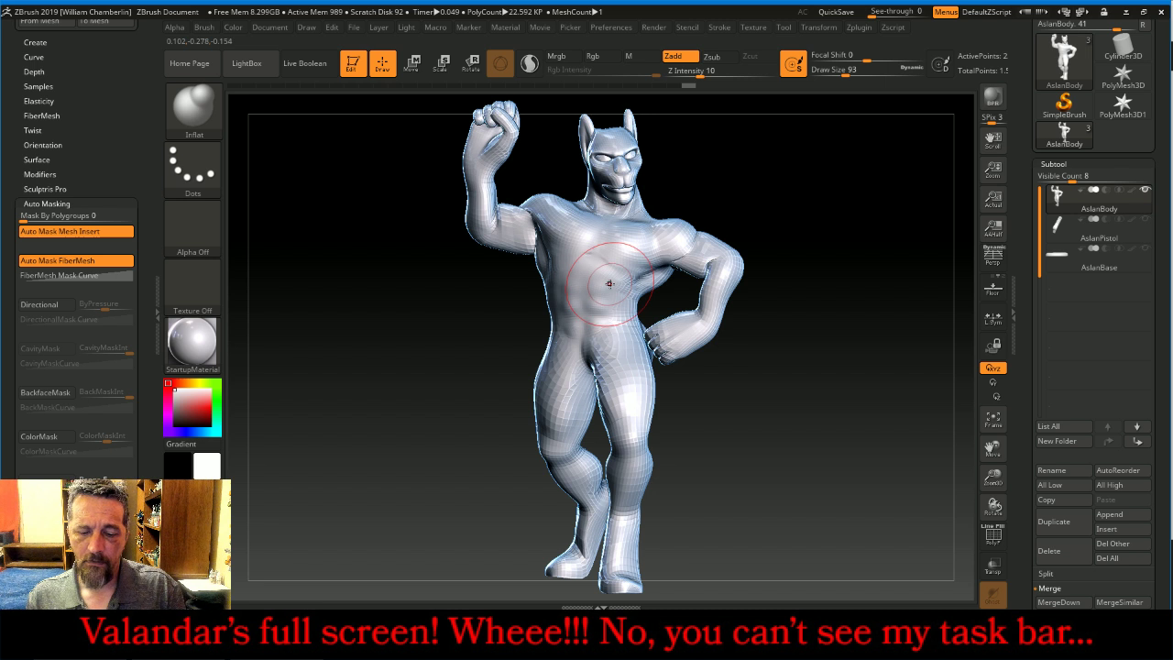
pyautogui.press('shift')
pyautogui.keyDown('shift'); pyautogui.moveTo(597, 271); pyautogui.dragTo(583, 271); pyautogui.keyUp('shift')
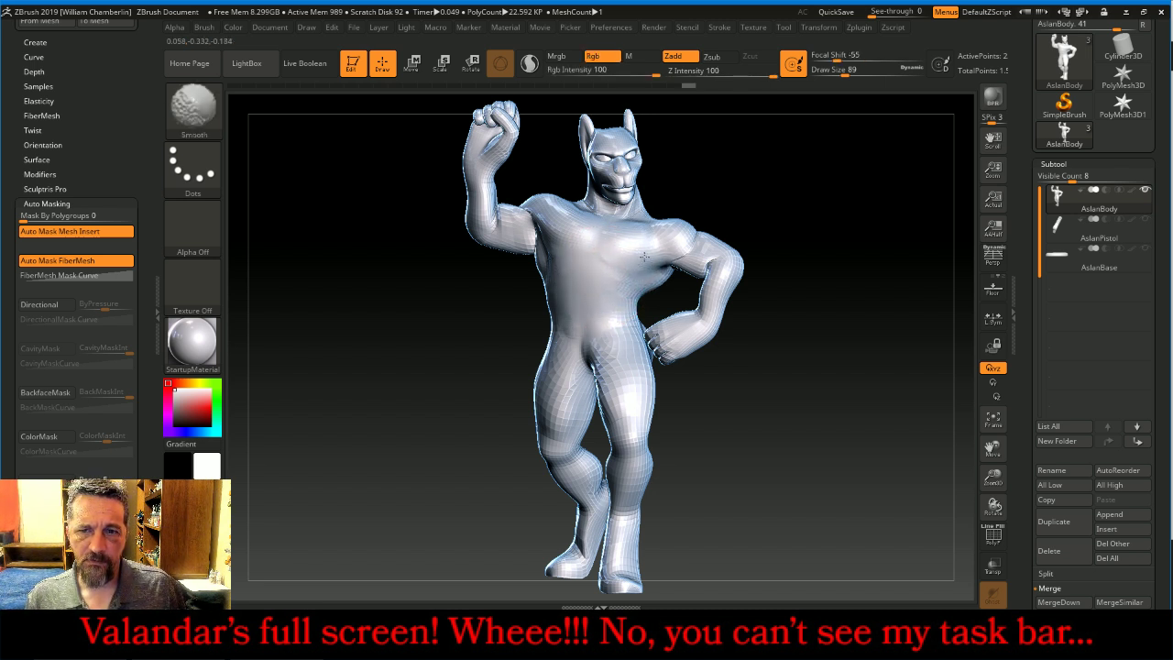
pyautogui.keyDown('shift'); pyautogui.moveTo(546, 237); pyautogui.dragTo(532, 234); pyautogui.keyUp('shift')
# Smooth the back, lower back and buttocks of the body with the Smooth brush at draw size 89
pyautogui.moveTo(418, 360); pyautogui.dragTo(543, 245)
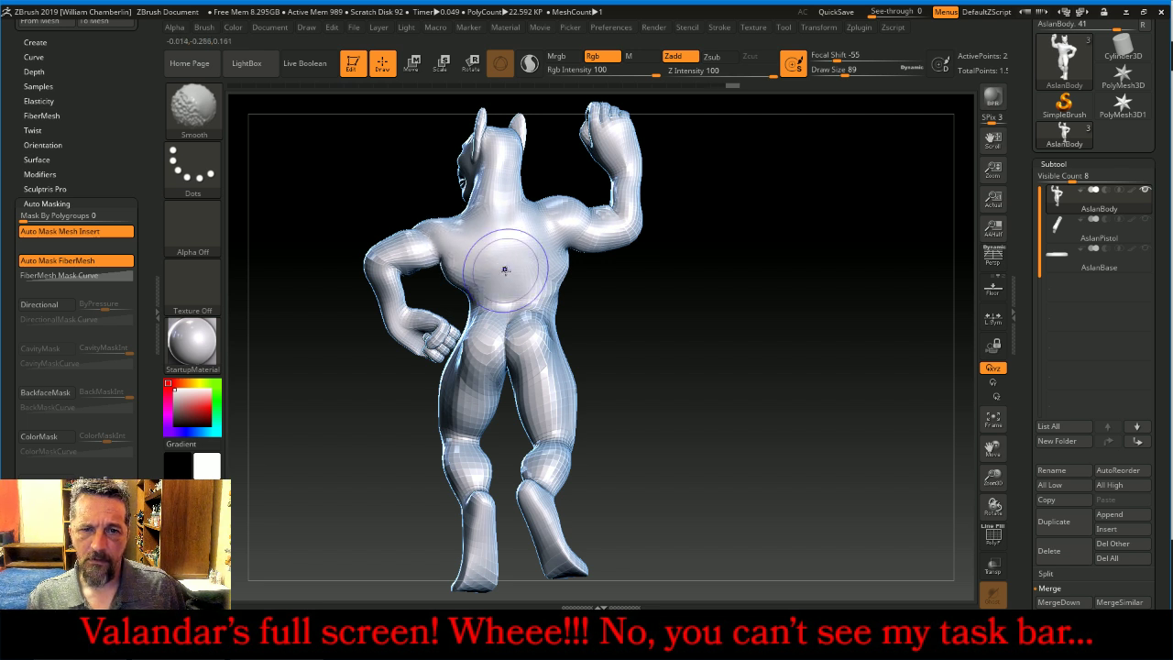
pyautogui.keyDown('shift'); pyautogui.moveTo(505, 270); pyautogui.dragTo(528, 269); pyautogui.keyUp('shift')
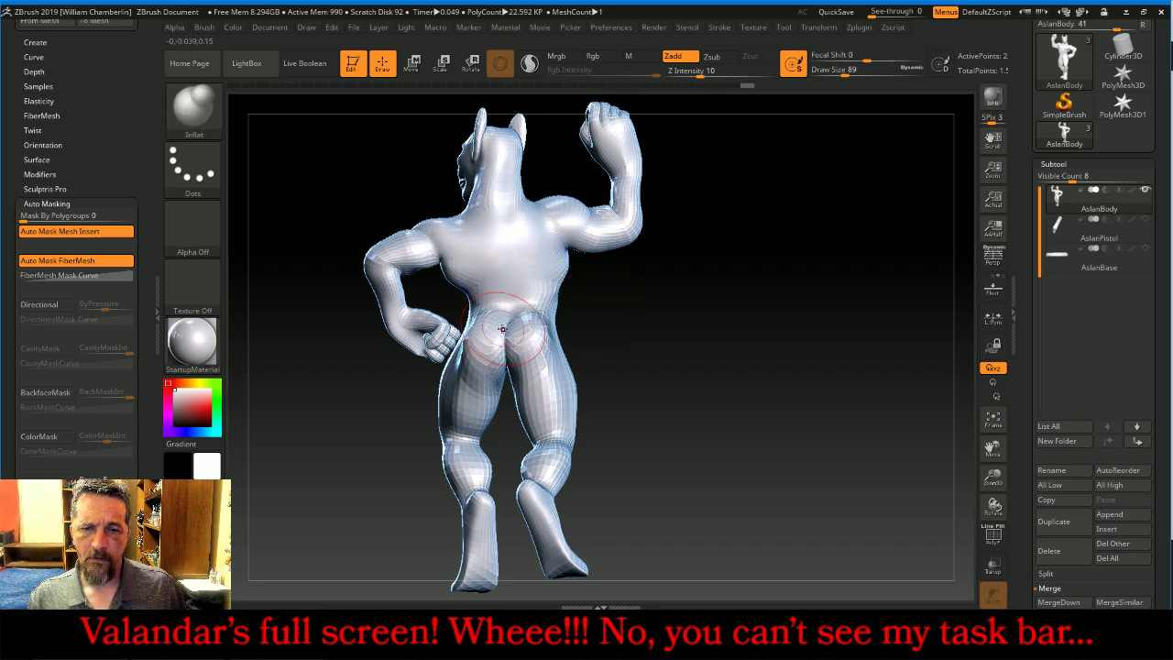
pyautogui.keyDown('shift'); pyautogui.moveTo(504, 331); pyautogui.dragTo(500, 339); pyautogui.keyUp('shift')
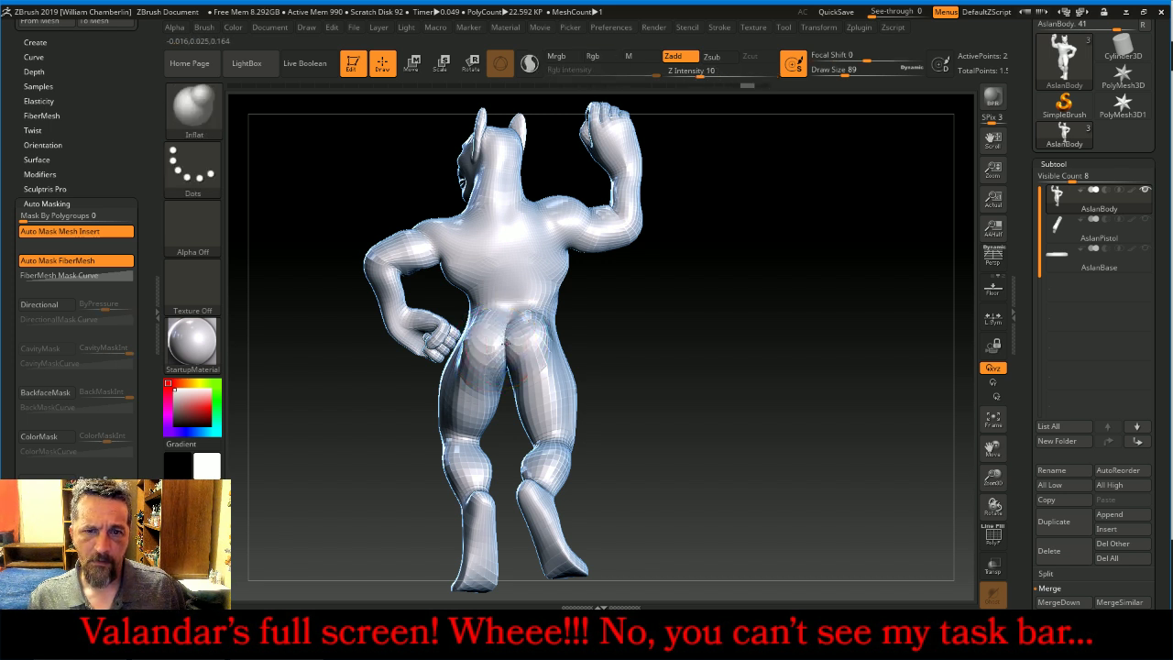
pyautogui.moveTo(503, 344)
pyautogui.mouseDown()
pyautogui.moveTo(493, 352)
pyautogui.moveTo(498, 340)
pyautogui.mouseUp()
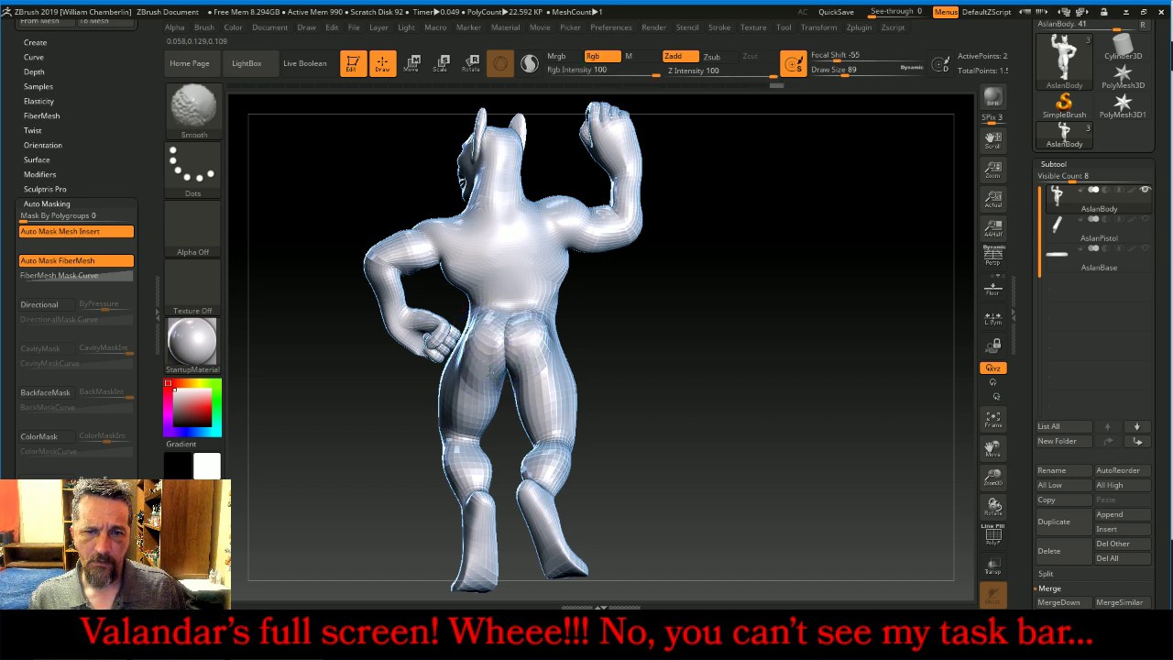
pyautogui.moveTo(763, 386)
pyautogui.mouseDown()
pyautogui.moveTo(723, 383)
pyautogui.moveTo(710, 400)
pyautogui.moveTo(510, 309)
pyautogui.mouseUp()
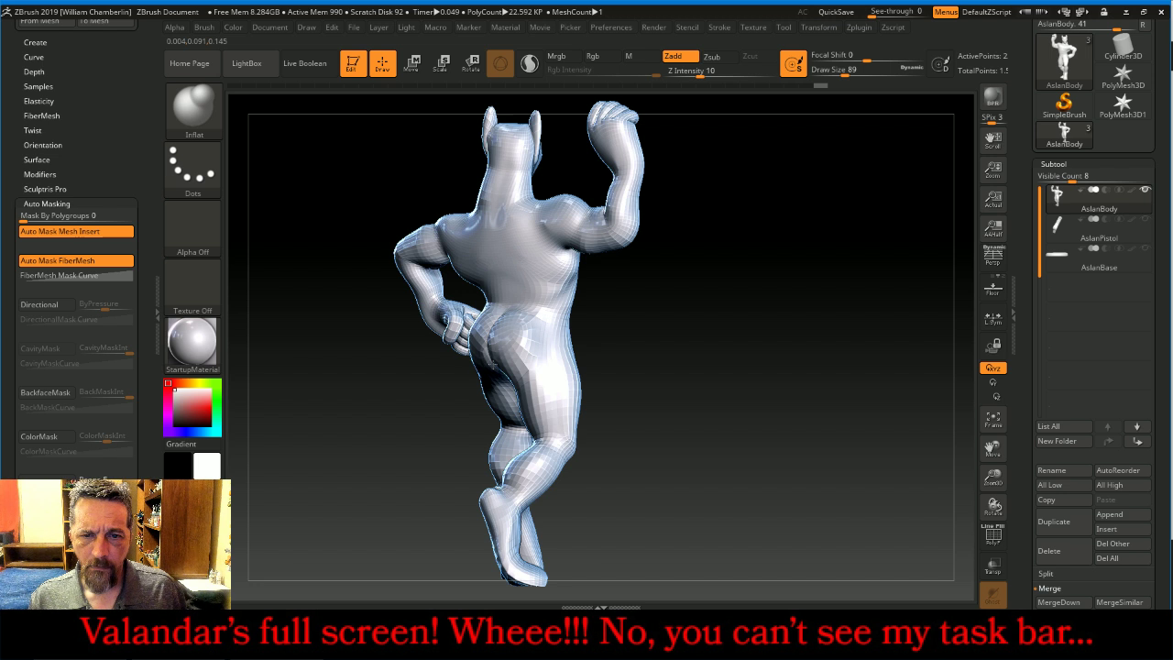
pyautogui.keyDown('shift'); pyautogui.moveTo(501, 364); pyautogui.dragTo(501, 339); pyautogui.keyUp('shift')
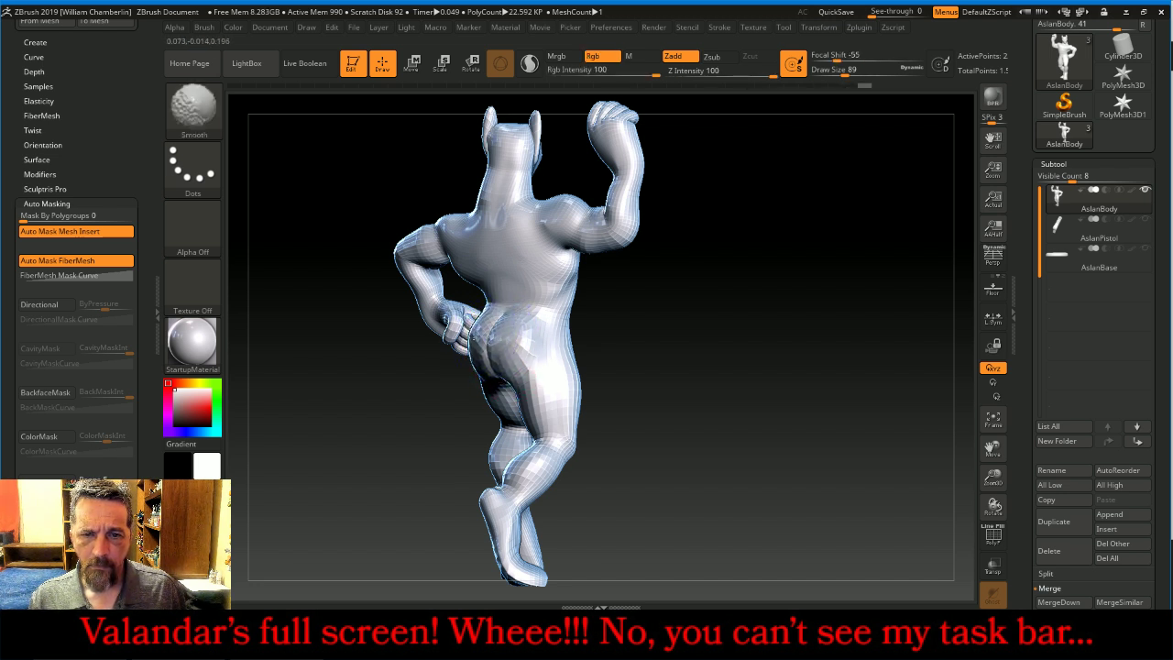
pyautogui.moveTo(807, 367); pyautogui.dragTo(688, 361)
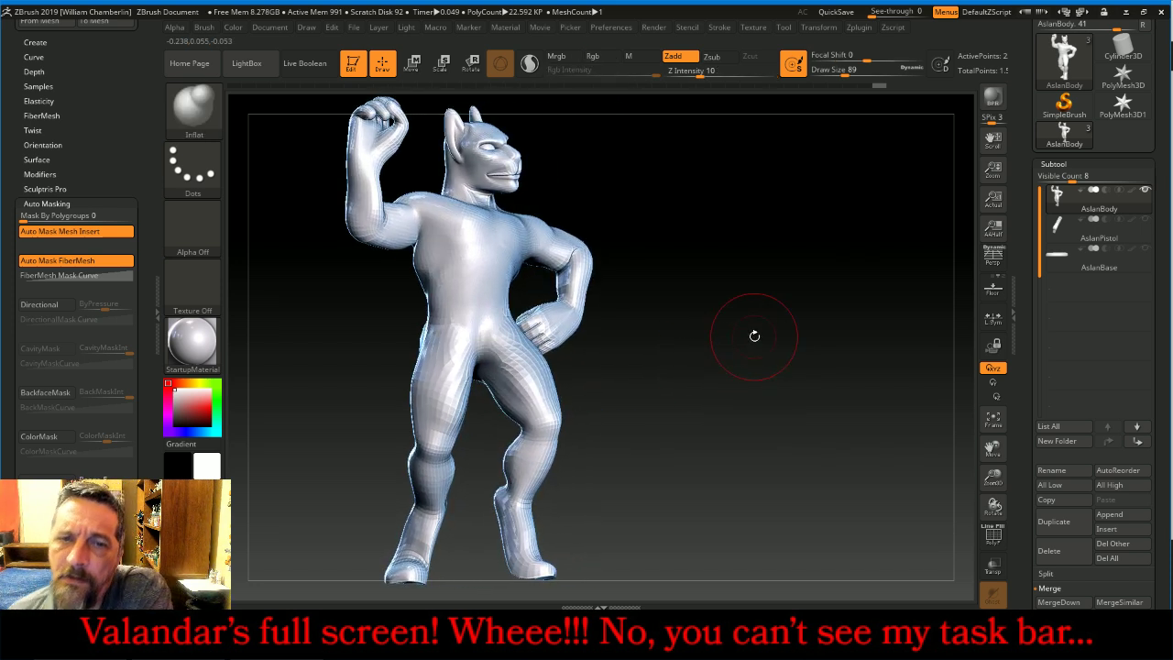
# Subdivide the body mesh to level 4 with smoothing on and delete its lower subdivision levels
pyautogui.click(1109, 166)
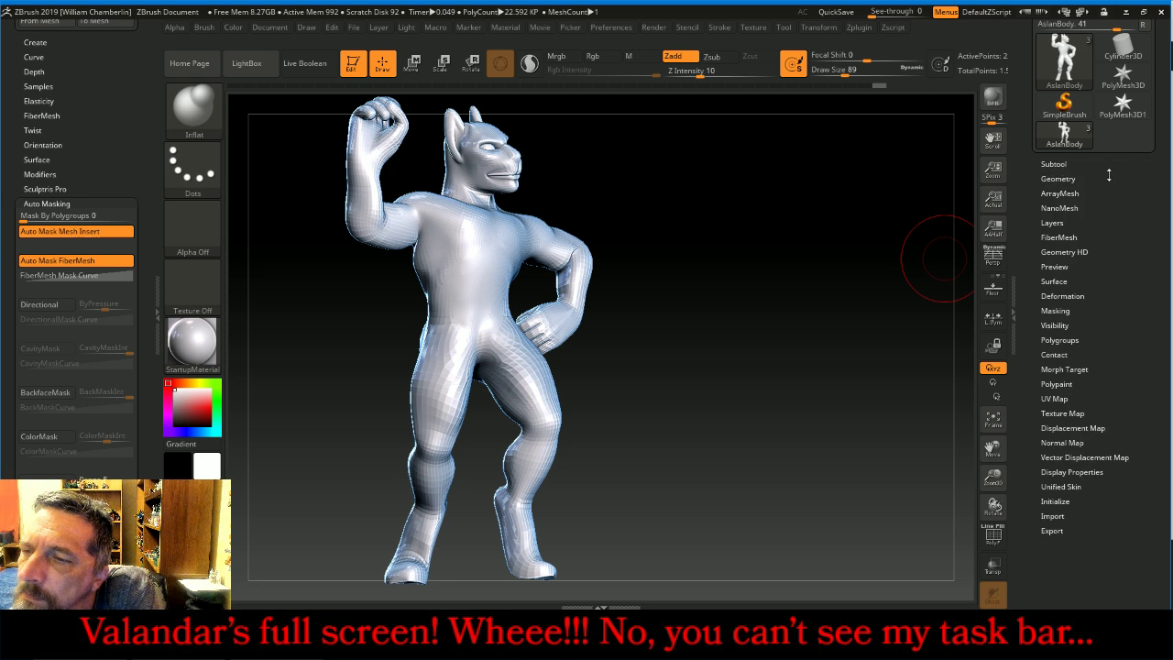
pyautogui.click(1100, 179)
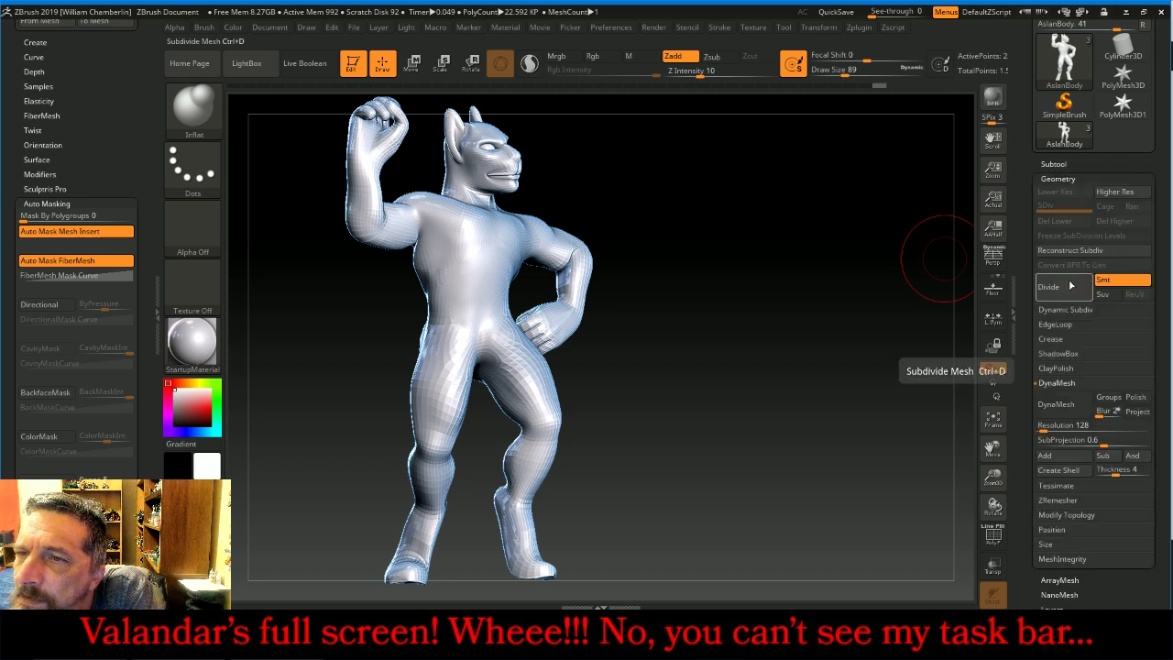
pyautogui.click(158, 314)
pyautogui.doubleClick(159, 313)
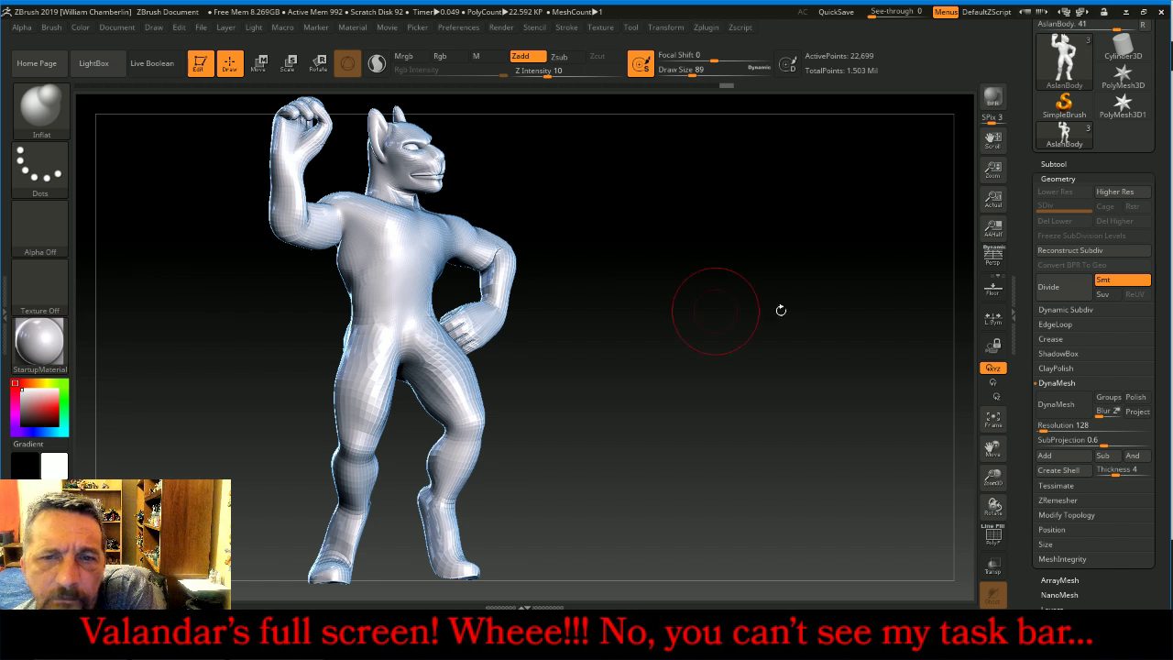
pyautogui.click(1070, 288)
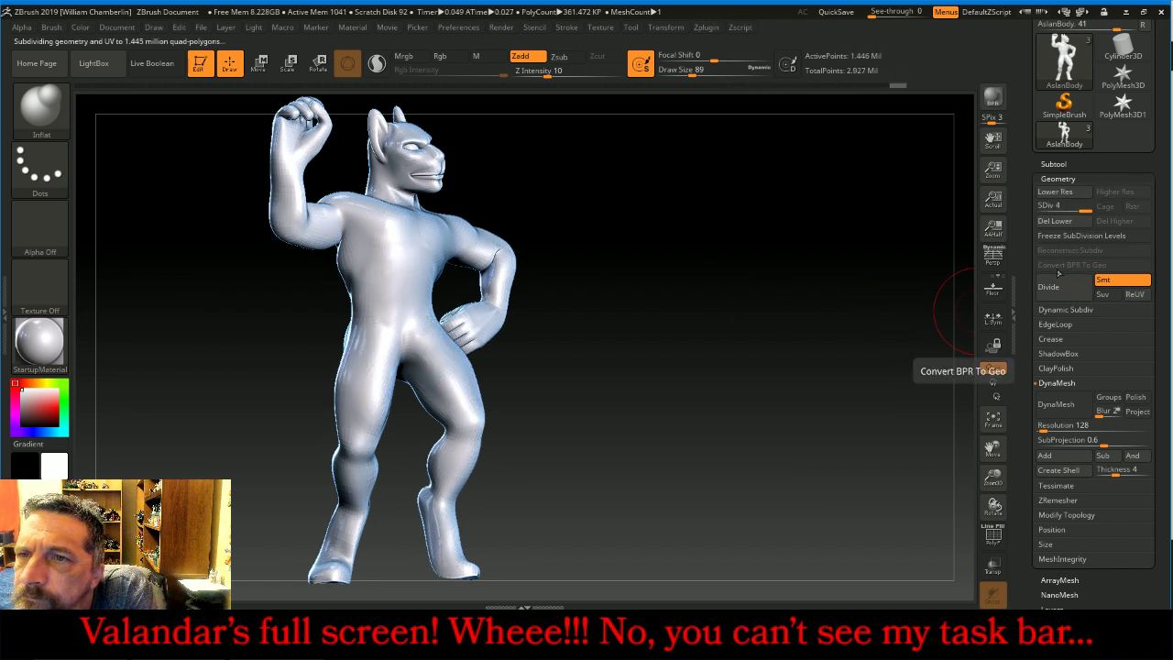
pyautogui.click(1055, 221)
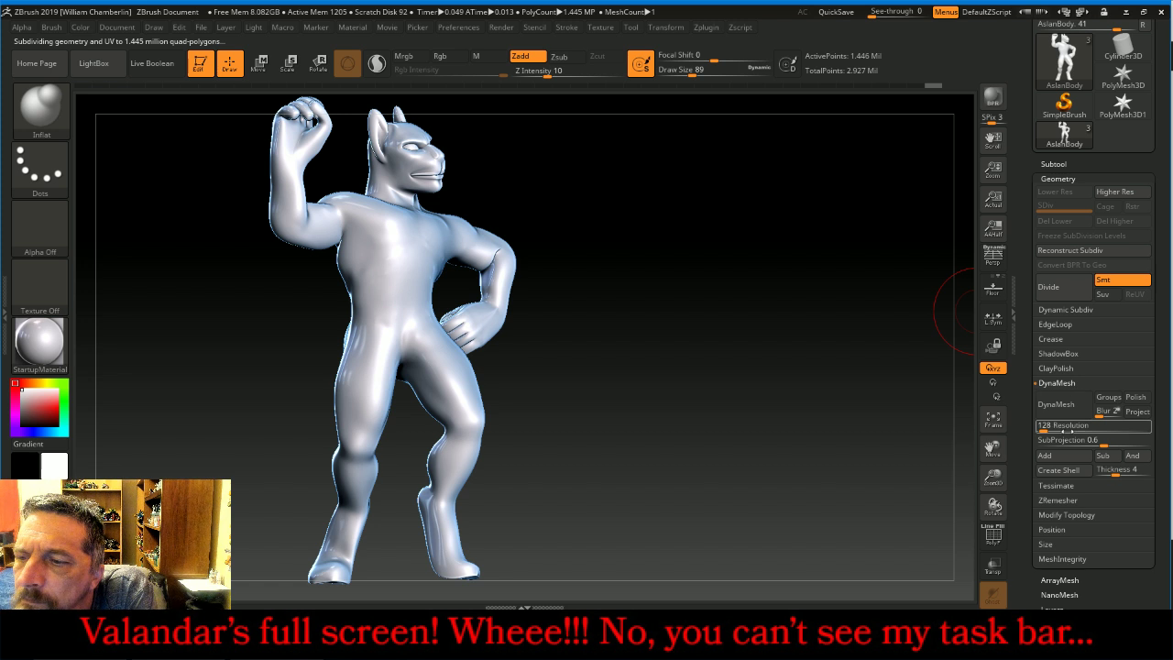
# Remesh the body with DynaMesh at resolution 768, and after switching DynaMesh off subdivide it once without keeping the lower level
pyautogui.click(1066, 431)
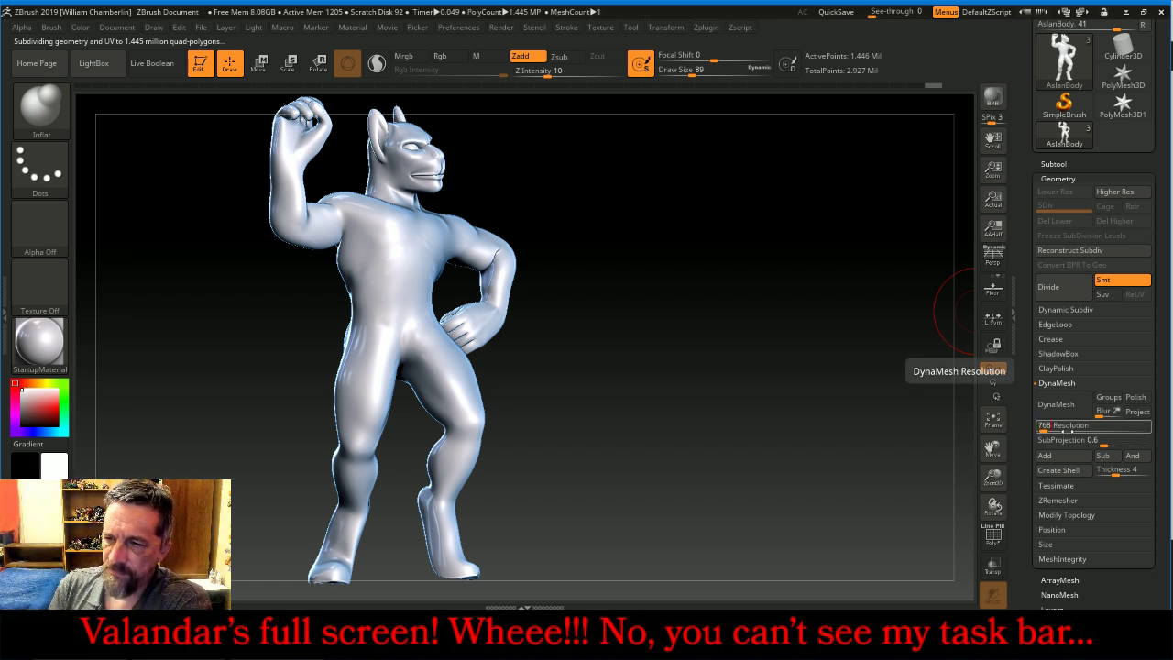
pyautogui.write('768')
pyautogui.press('Return')
pyautogui.click(1063, 404)
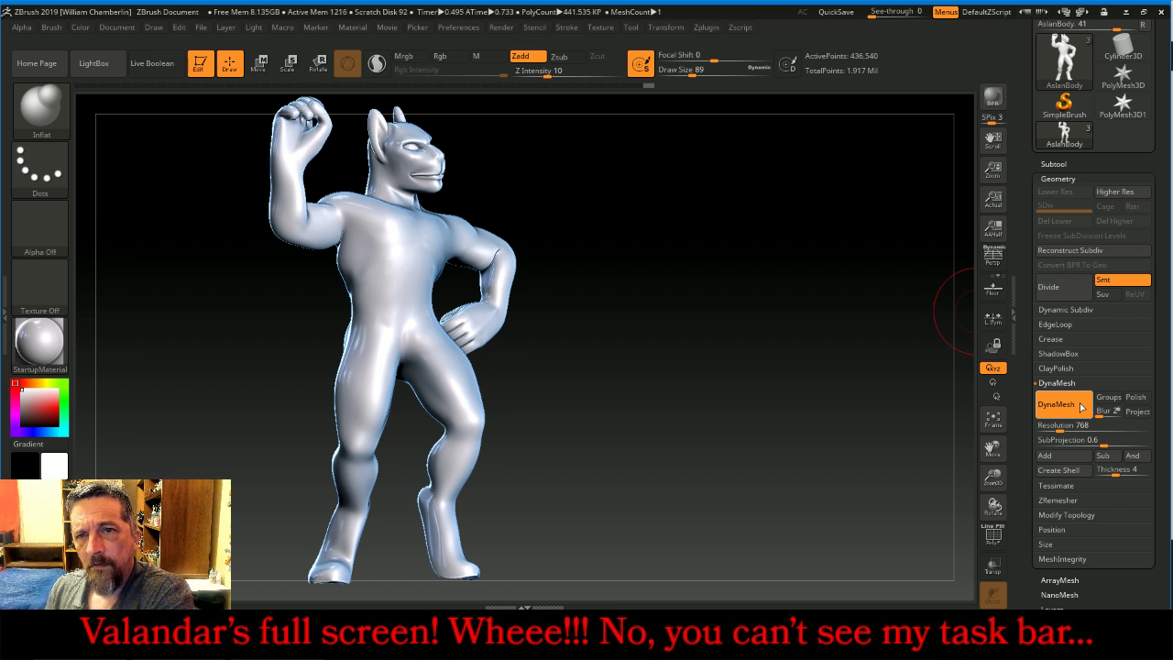
pyautogui.click(1082, 407)
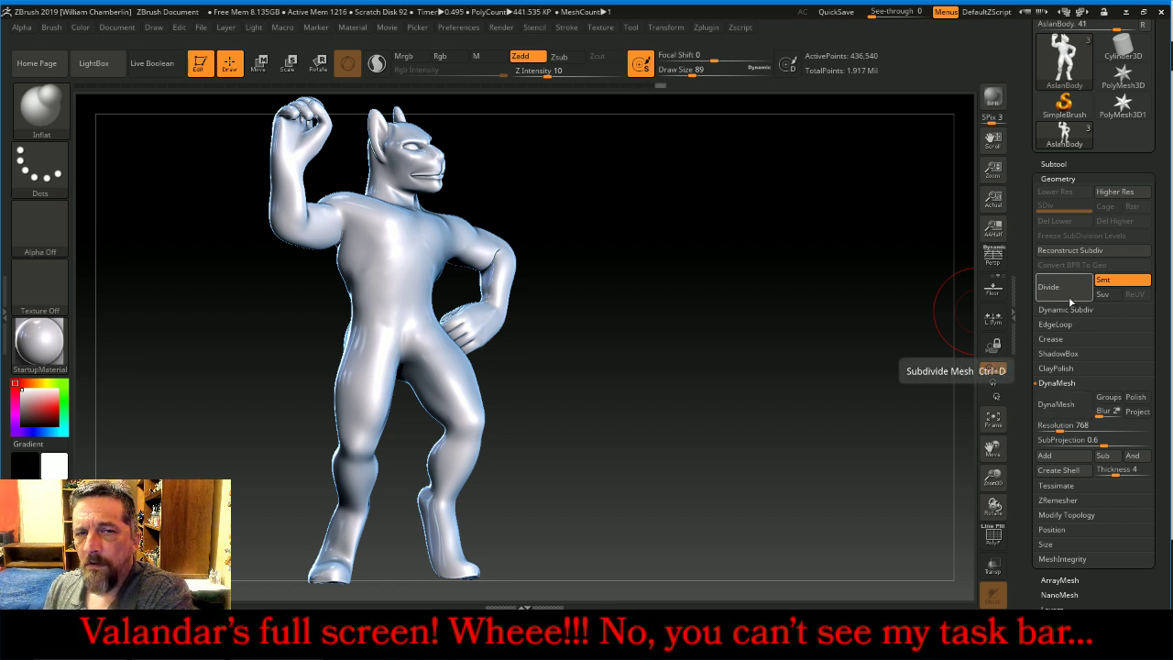
pyautogui.click(1067, 291)
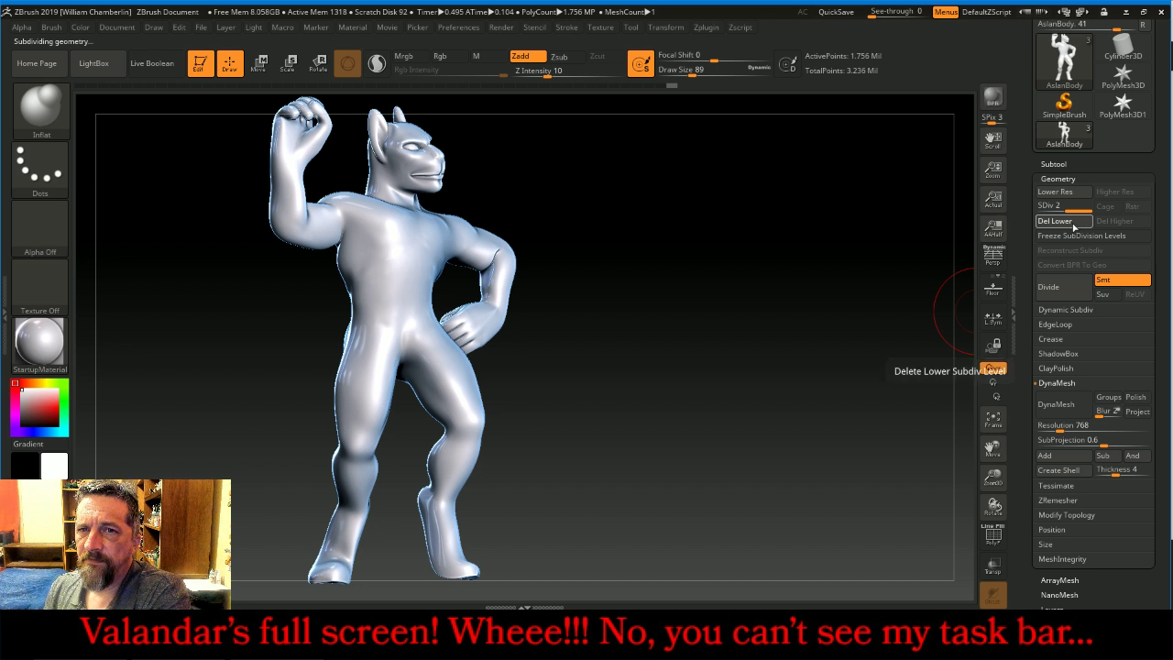
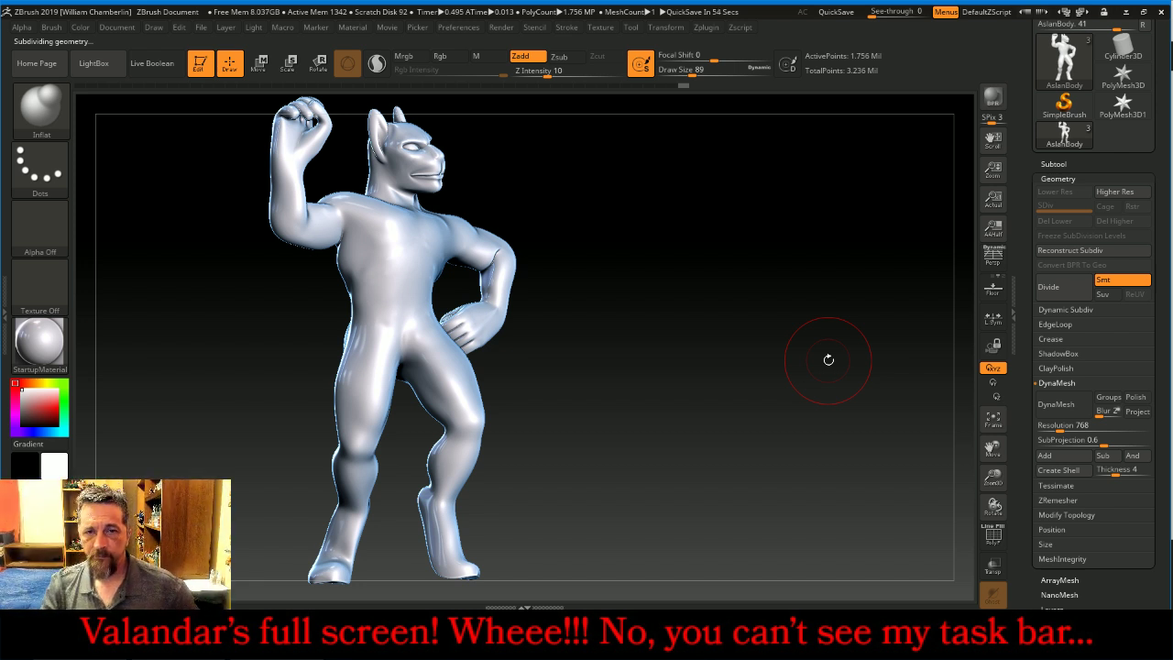
# Reduce the draw size to 8 and isolate the head polygroup to frame it before unhiding the whole body
pyautogui.moveTo(829, 359); pyautogui.dragTo(809, 381)
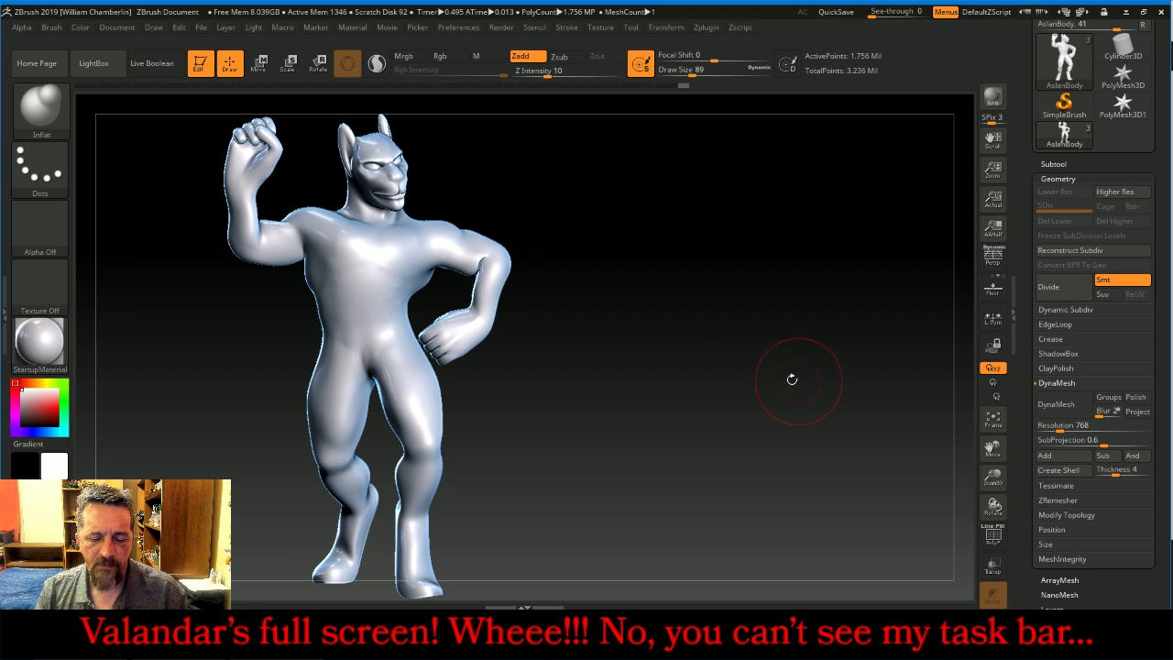
pyautogui.press('[')
pyautogui.press('[')
pyautogui.press('[')
pyautogui.press('[')
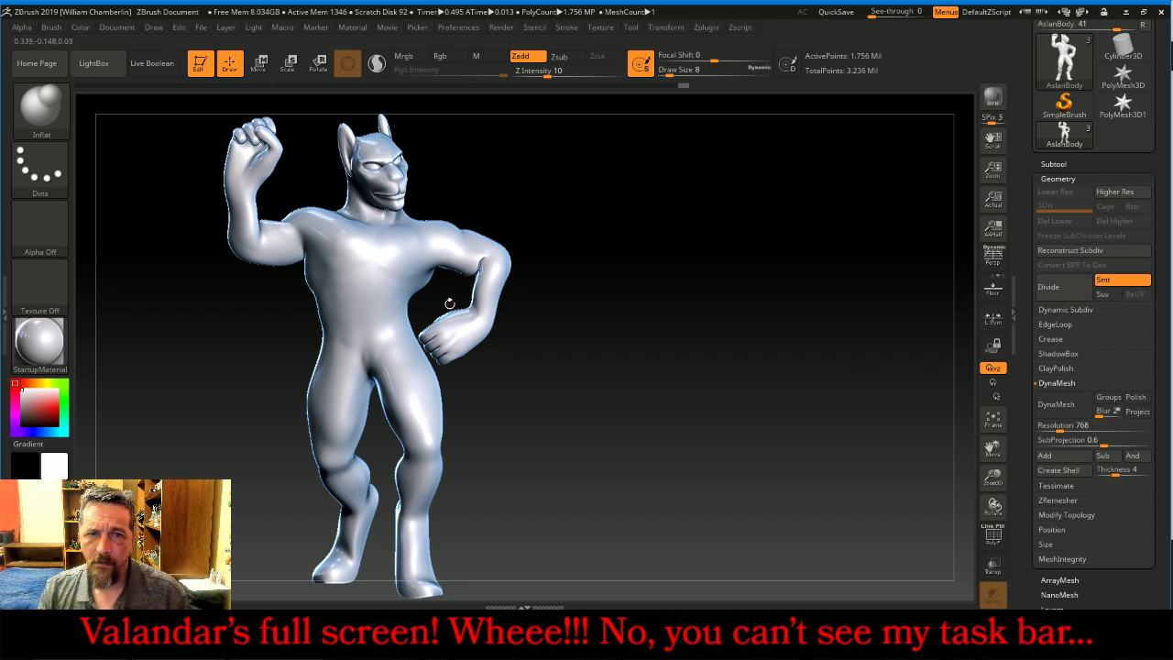
pyautogui.keyDown('ctrl'); pyautogui.keyDown('shift'); pyautogui.click(377, 173); pyautogui.keyUp('shift'); pyautogui.keyUp('ctrl')
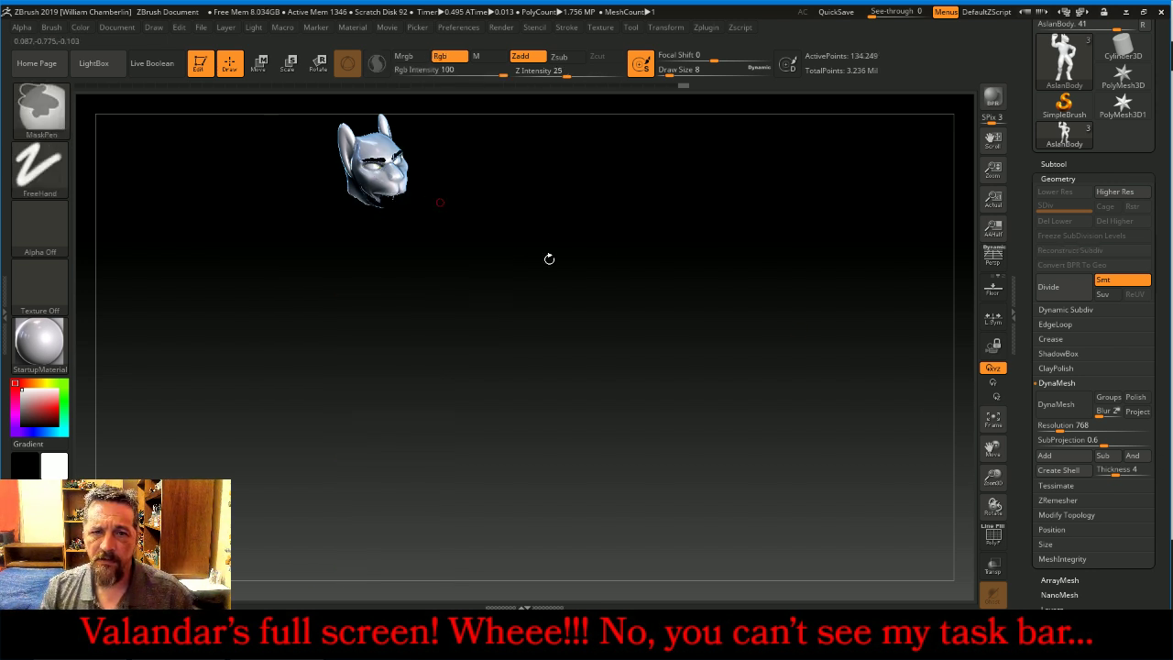
pyautogui.click(993, 419)
pyautogui.moveTo(910, 301); pyautogui.dragTo(858, 272)
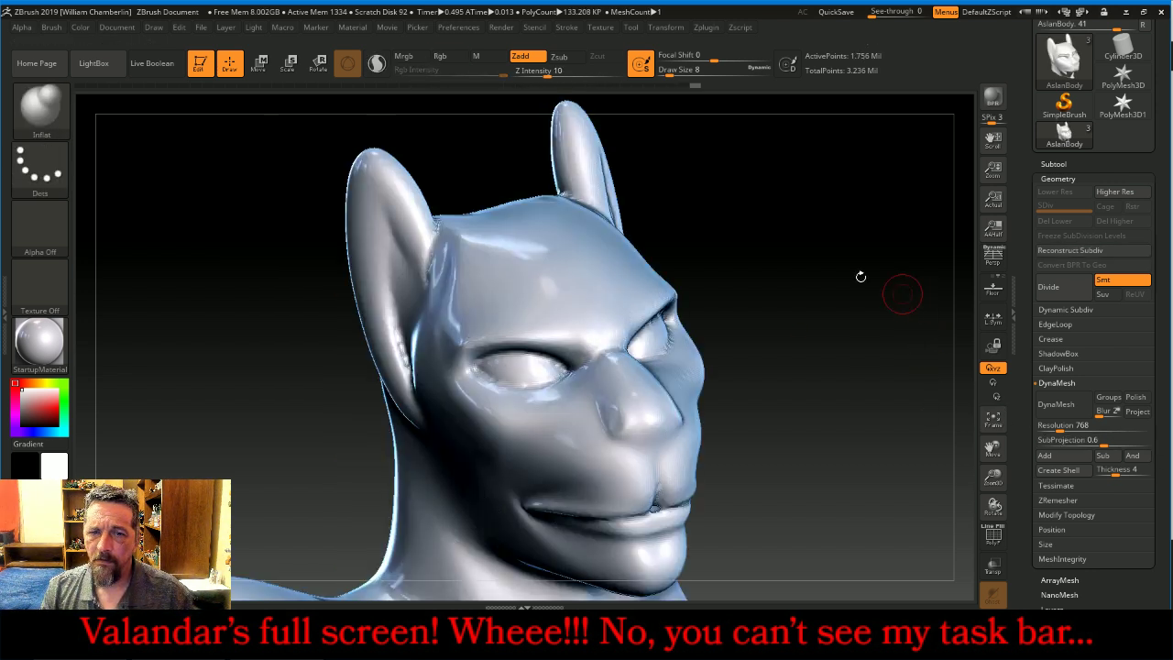
pyautogui.keyDown('ctrl'); pyautogui.keyDown('shift'); pyautogui.click(785, 274); pyautogui.keyUp('shift'); pyautogui.keyUp('ctrl')
pyautogui.moveTo(786, 274); pyautogui.dragTo(792, 276)
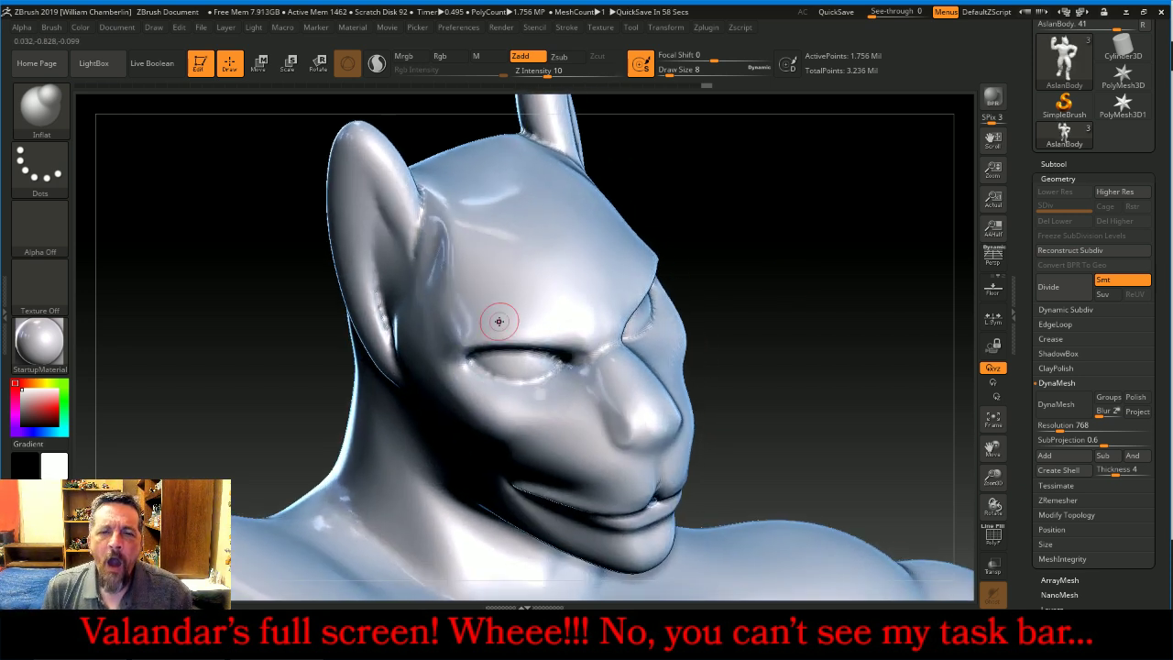
# Paint a mask across the upper forehead between the ears and keep Inflat as the sculpting brush
pyautogui.press('ctrl')
pyautogui.moveTo(436, 193)
pyautogui.keyDown('ctrl'); pyautogui.mouseDown()
pyautogui.moveTo(467, 242)
pyautogui.moveTo(570, 246)
pyautogui.mouseUp(); pyautogui.keyUp('ctrl')
pyautogui.moveTo(702, 175)
pyautogui.mouseDown()
pyautogui.moveTo(745, 176)
pyautogui.moveTo(568, 160)
pyautogui.moveTo(597, 224)
pyautogui.moveTo(531, 280)
pyautogui.moveTo(487, 257)
pyautogui.moveTo(447, 213)
pyautogui.moveTo(514, 167)
pyautogui.moveTo(554, 179)
pyautogui.moveTo(561, 231)
pyautogui.moveTo(491, 240)
pyautogui.moveTo(476, 199)
pyautogui.moveTo(552, 207)
pyautogui.moveTo(557, 194)
pyautogui.mouseUp()
pyautogui.press('ctrl')
pyautogui.press('b')
pyautogui.press('i')
pyautogui.press('n')
# Paint the mask over the crown and down the back of the head at draw size 8
pyautogui.moveTo(825, 139)
pyautogui.mouseDown()
pyautogui.moveTo(861, 118)
pyautogui.moveTo(827, 154)
pyautogui.moveTo(861, 189)
pyautogui.moveTo(866, 261)
pyautogui.moveTo(786, 272)
pyautogui.mouseUp()
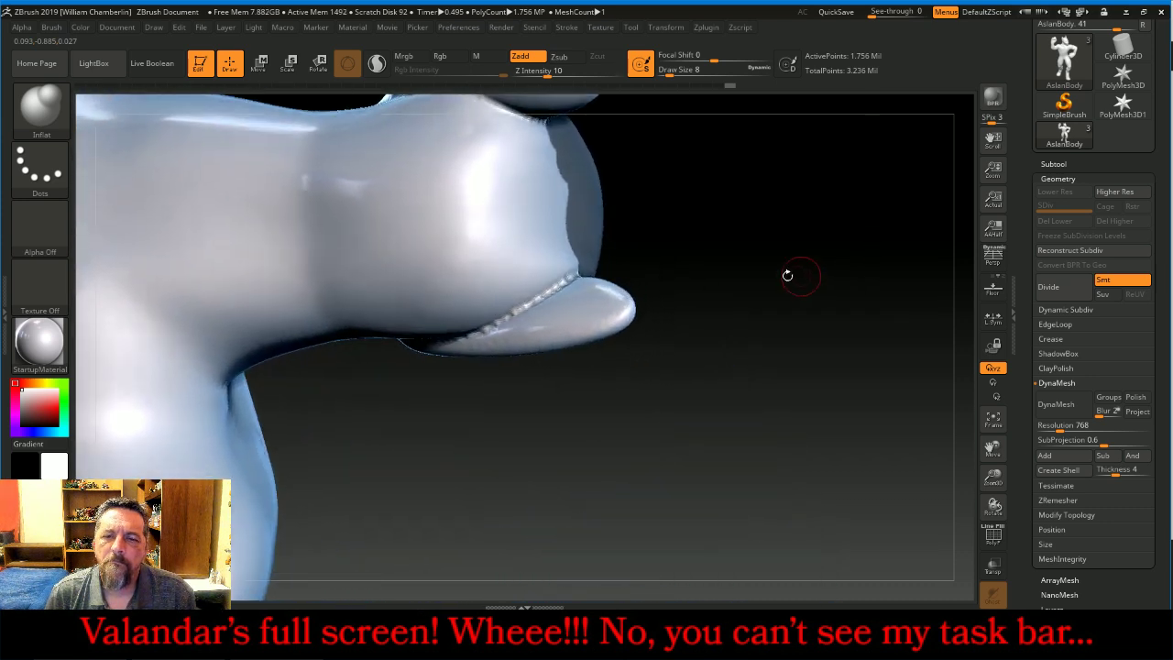
pyautogui.press('ctrl')
pyautogui.moveTo(573, 252)
pyautogui.keyDown('ctrl'); pyautogui.mouseDown()
pyautogui.moveTo(501, 302)
pyautogui.moveTo(336, 322)
pyautogui.moveTo(282, 322)
pyautogui.moveTo(247, 254)
pyautogui.moveTo(284, 196)
pyautogui.moveTo(444, 157)
pyautogui.moveTo(561, 182)
pyautogui.moveTo(486, 264)
pyautogui.moveTo(449, 282)
pyautogui.moveTo(456, 289)
pyautogui.moveTo(314, 311)
pyautogui.moveTo(269, 249)
pyautogui.moveTo(423, 188)
pyautogui.moveTo(541, 187)
pyautogui.moveTo(484, 236)
pyautogui.moveTo(364, 301)
pyautogui.moveTo(370, 224)
pyautogui.moveTo(430, 190)
pyautogui.moveTo(418, 249)
pyautogui.moveTo(352, 280)
pyautogui.moveTo(418, 219)
pyautogui.moveTo(449, 208)
pyautogui.mouseUp(); pyautogui.keyUp('ctrl')
pyautogui.moveTo(729, 181)
pyautogui.mouseDown()
pyautogui.moveTo(728, 209)
pyautogui.moveTo(717, 193)
pyautogui.mouseUp()
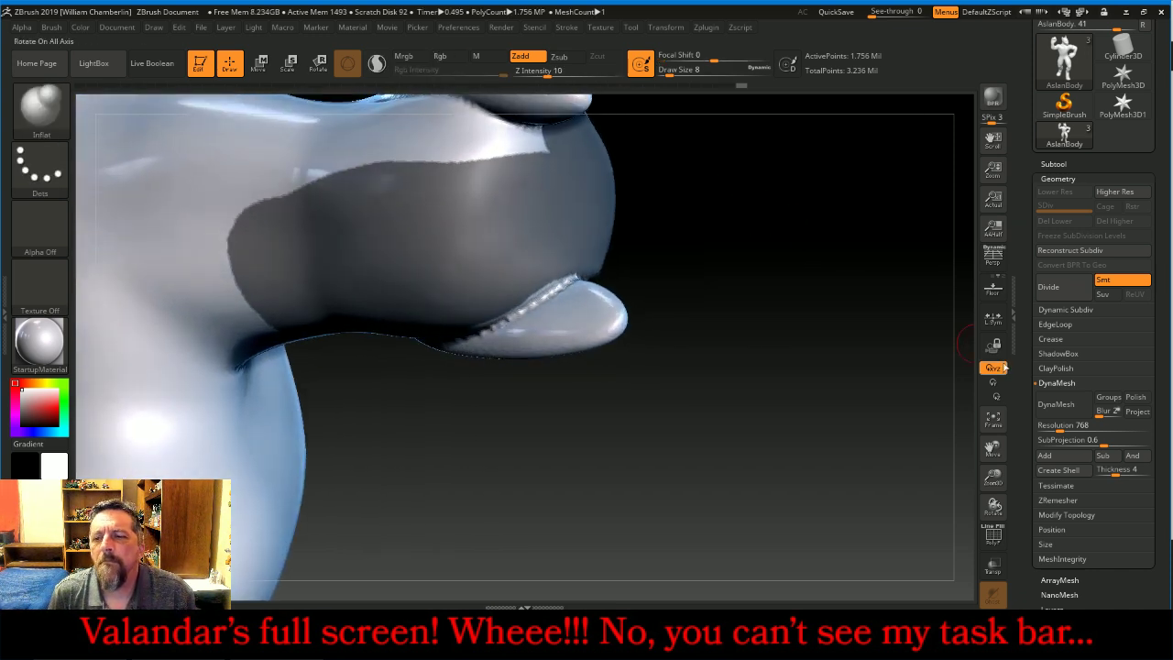
# Extend the mask along the ear base and across the back of the neck, filling the gap left inside it
pyautogui.moveTo(992, 445); pyautogui.dragTo(1032, 477)
pyautogui.moveTo(953, 385); pyautogui.dragTo(637, 251)
pyautogui.press('ctrl')
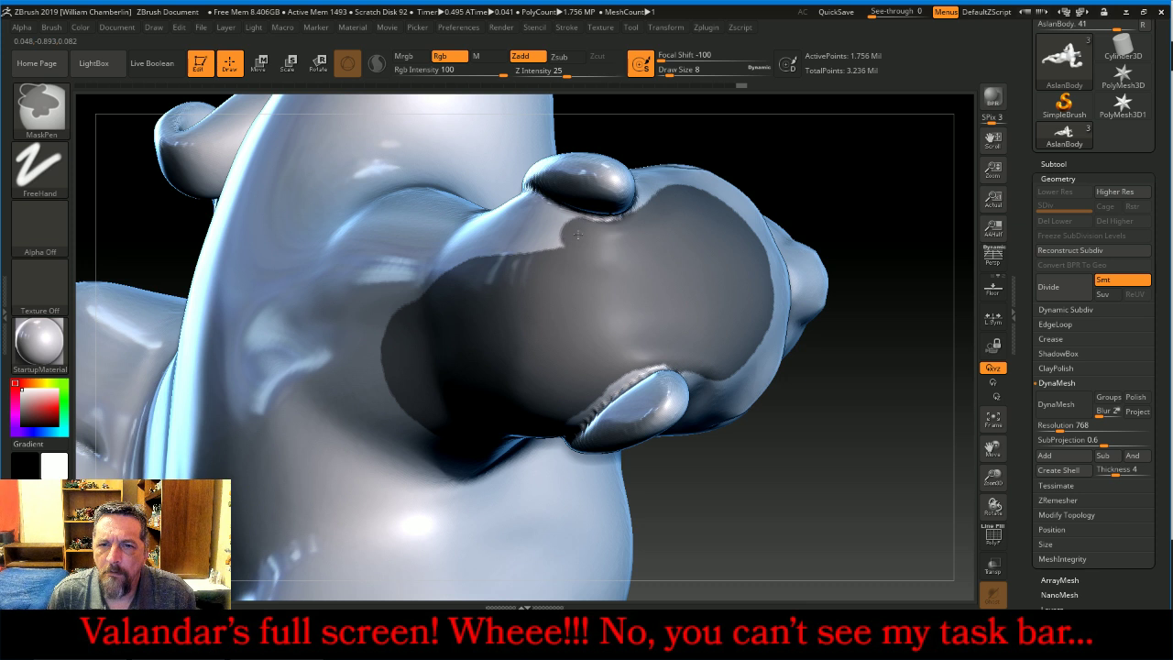
pyautogui.keyDown('ctrl'); pyautogui.moveTo(579, 235); pyautogui.dragTo(539, 221); pyautogui.keyUp('ctrl')
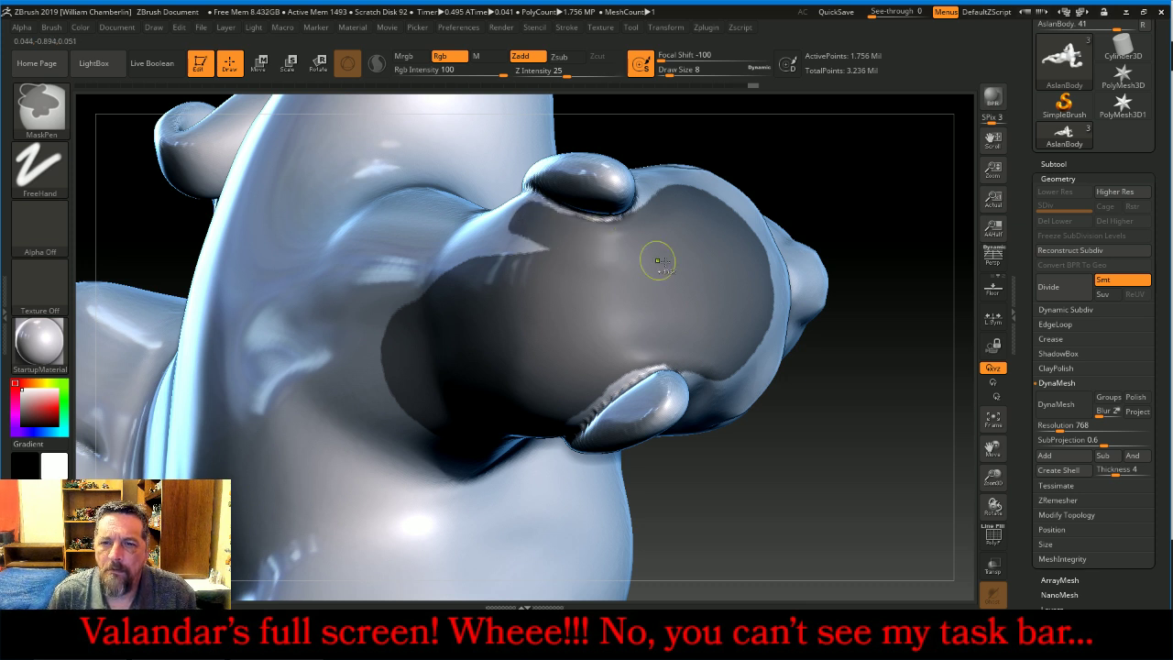
pyautogui.moveTo(837, 157)
pyautogui.mouseDown()
pyautogui.moveTo(878, 178)
pyautogui.moveTo(741, 230)
pyautogui.mouseUp()
pyautogui.press('ctrl')
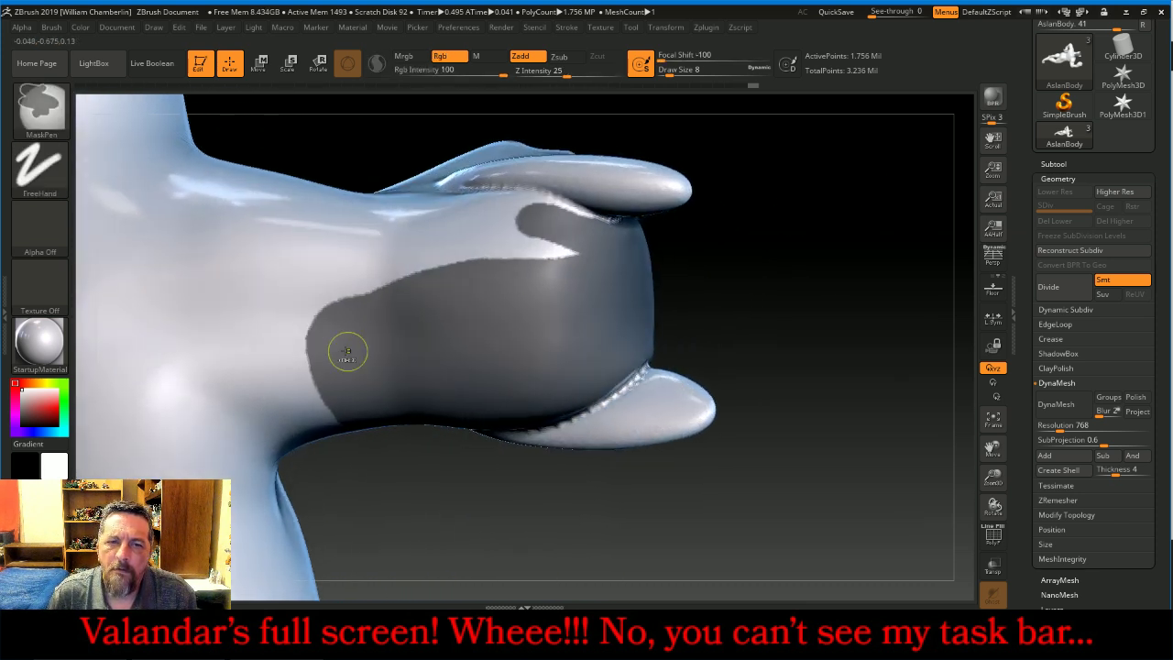
pyautogui.moveTo(349, 353)
pyautogui.keyDown('ctrl'); pyautogui.mouseDown()
pyautogui.moveTo(316, 330)
pyautogui.moveTo(312, 275)
pyautogui.moveTo(347, 240)
pyautogui.moveTo(408, 216)
pyautogui.moveTo(509, 207)
pyautogui.mouseUp(); pyautogui.keyUp('ctrl')
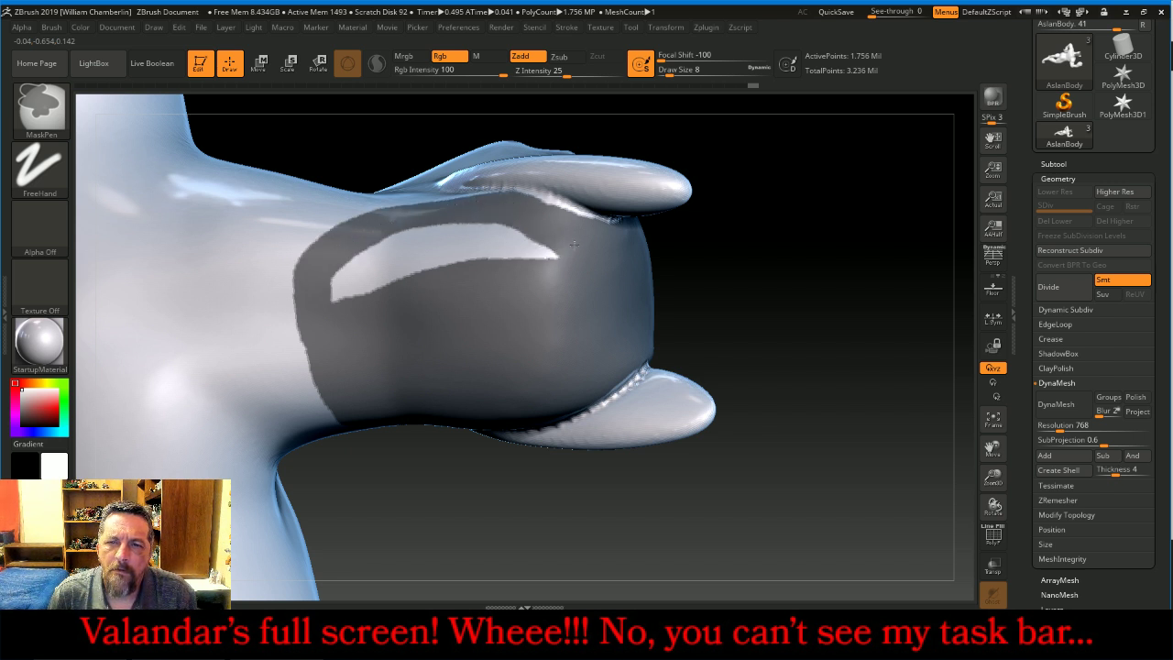
pyautogui.moveTo(574, 243)
pyautogui.keyDown('ctrl'); pyautogui.mouseDown()
pyautogui.moveTo(341, 293)
pyautogui.moveTo(381, 246)
pyautogui.moveTo(445, 222)
pyautogui.moveTo(503, 227)
pyautogui.moveTo(410, 274)
pyautogui.mouseUp(); pyautogui.keyUp('ctrl')
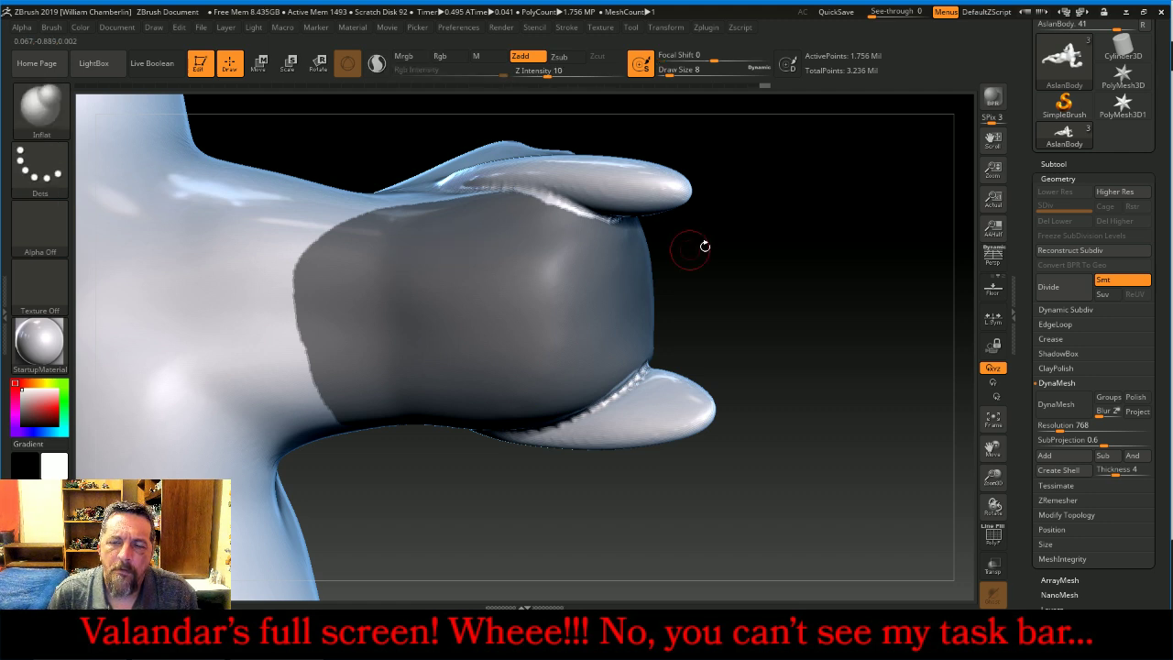
# Extend the mask behind the ear and paint narrow strips of it in front of both ears at draw size 3
pyautogui.moveTo(702, 248)
pyautogui.mouseDown()
pyautogui.moveTo(804, 238)
pyautogui.moveTo(796, 267)
pyautogui.moveTo(750, 123)
pyautogui.moveTo(766, 57)
pyautogui.moveTo(759, 112)
pyautogui.mouseUp()
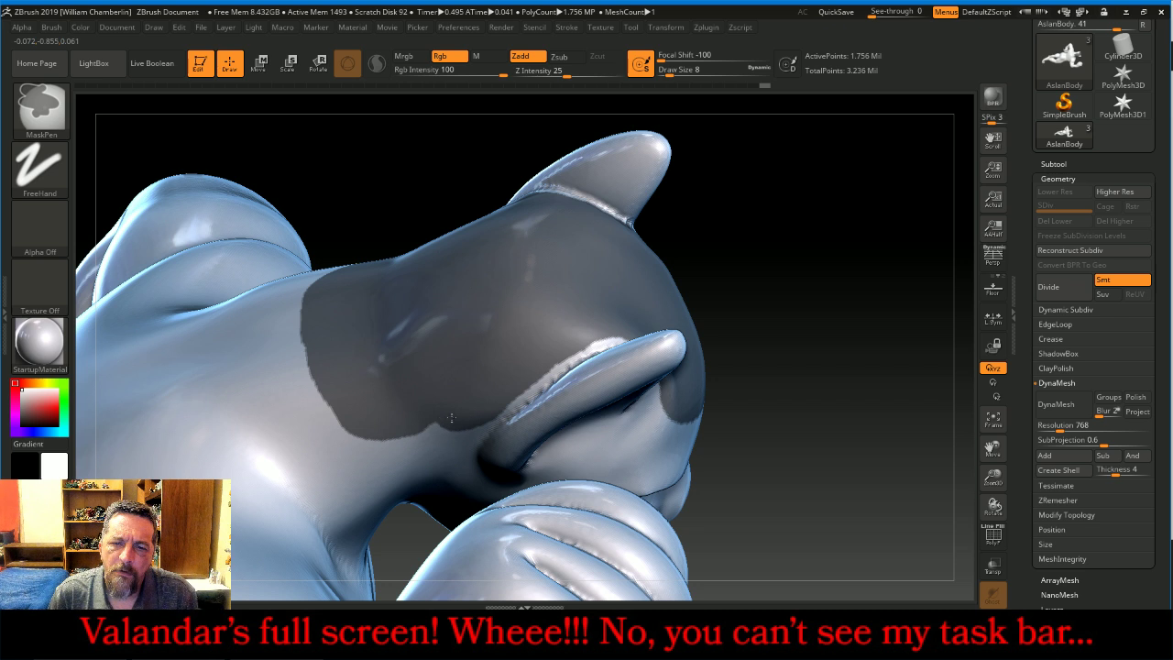
pyautogui.moveTo(812, 266)
pyautogui.mouseDown()
pyautogui.moveTo(791, 197)
pyautogui.moveTo(805, 206)
pyautogui.mouseUp()
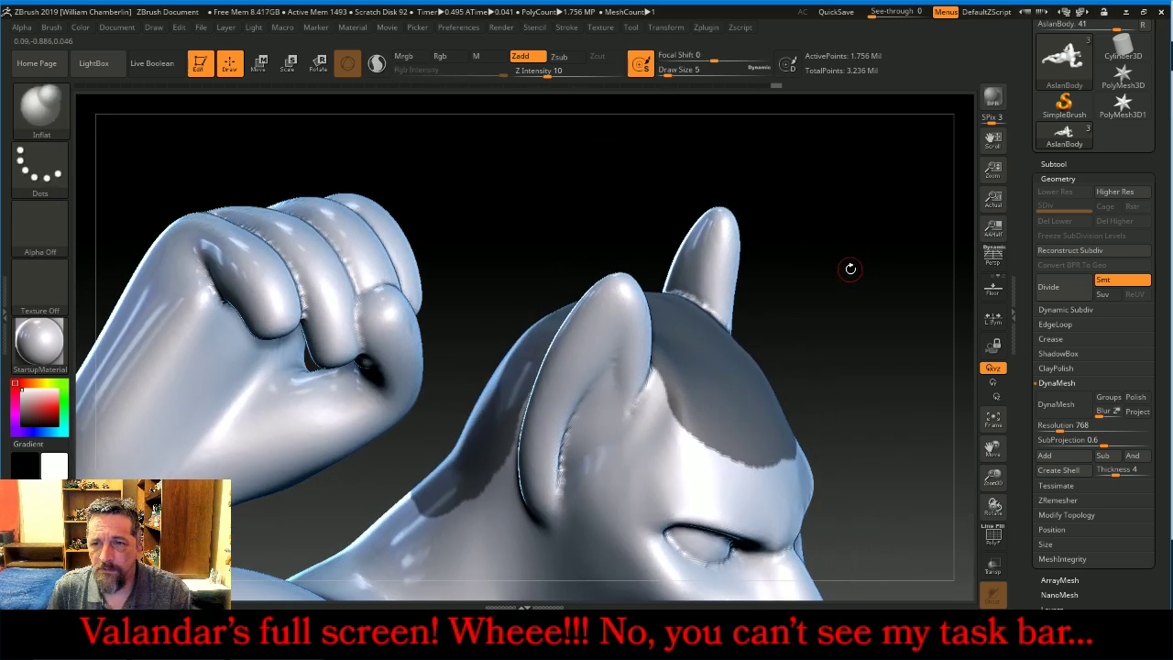
pyautogui.moveTo(846, 269); pyautogui.dragTo(862, 250)
pyautogui.press('ctrl')
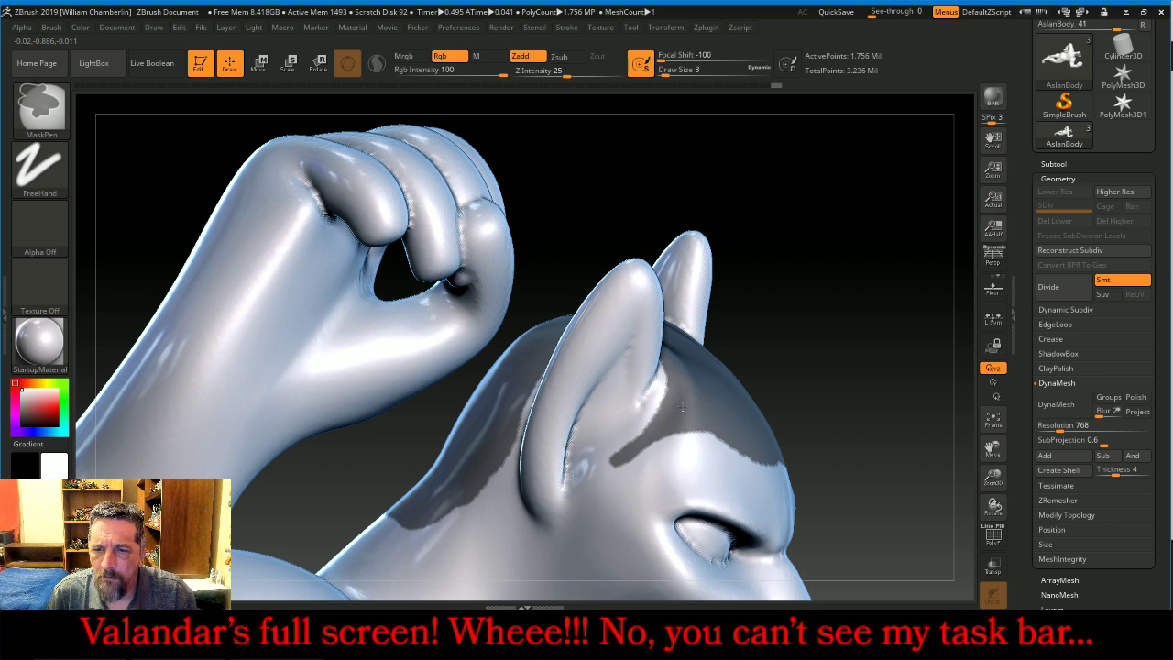
pyautogui.moveTo(852, 326)
pyautogui.mouseDown()
pyautogui.moveTo(775, 303)
pyautogui.moveTo(712, 311)
pyautogui.mouseUp()
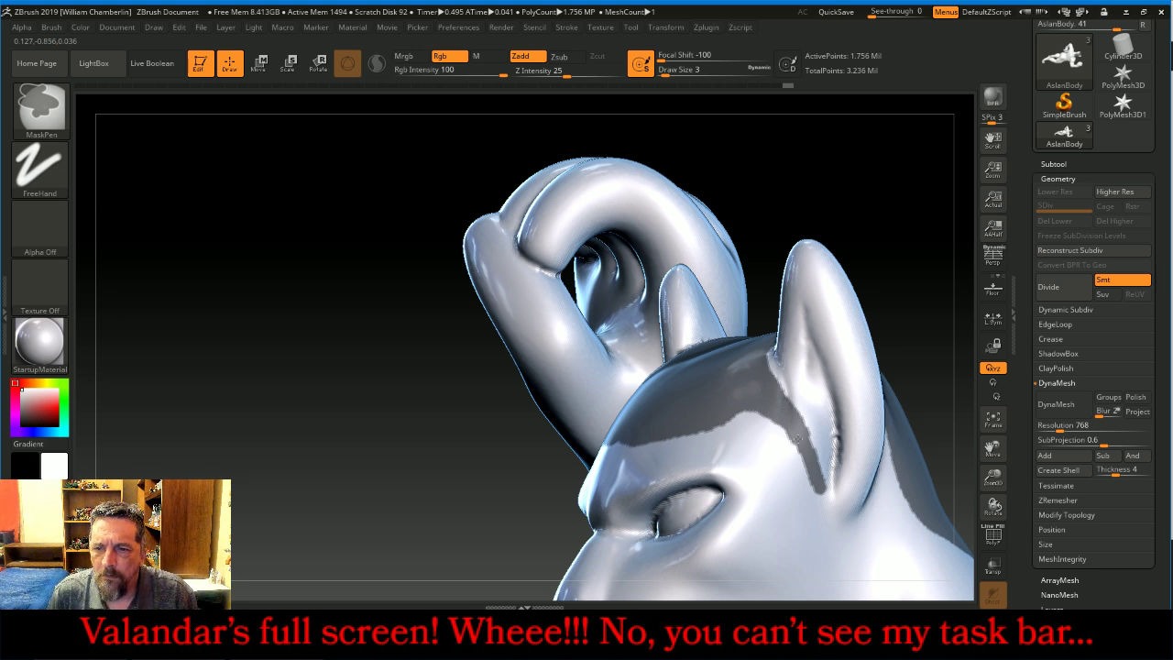
# Extract the masked scalp area of the AslanBody head as hair geometry with a thickness of 0.02
pyautogui.moveTo(804, 193)
pyautogui.mouseDown(button='right')
pyautogui.moveTo(863, 183)
pyautogui.moveTo(863, 209)
pyautogui.mouseUp(button='right')
pyautogui.press('ctrl')
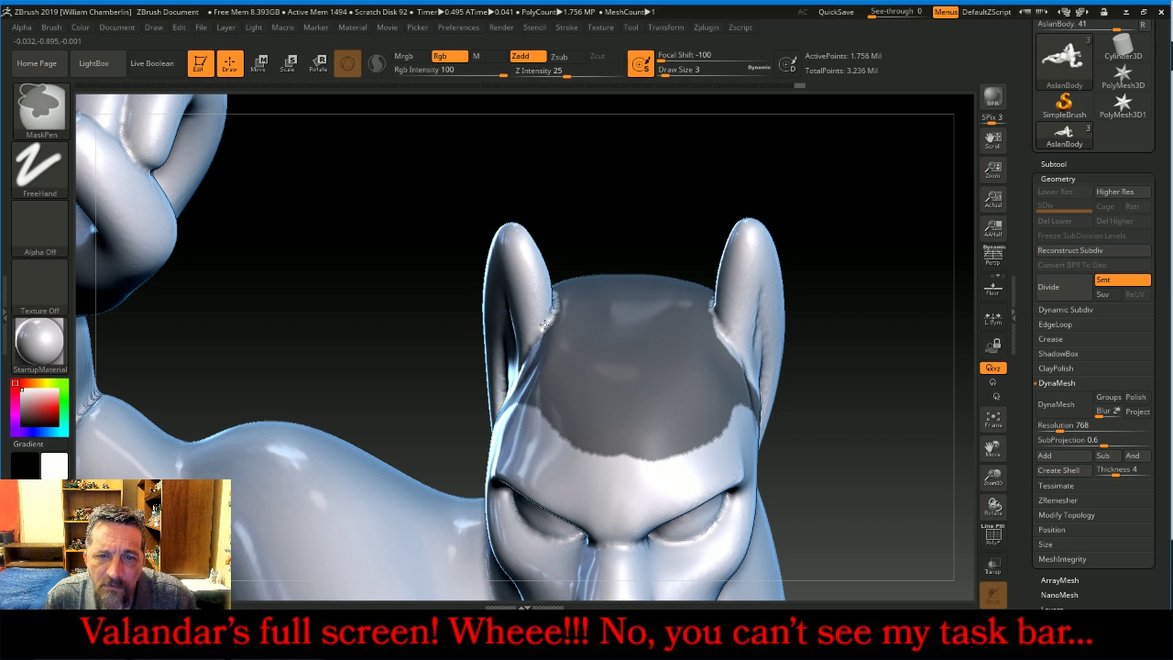
pyautogui.moveTo(708, 184)
pyautogui.mouseDown()
pyautogui.moveTo(746, 202)
pyautogui.moveTo(728, 211)
pyautogui.mouseUp()
pyautogui.moveTo(728, 210); pyautogui.dragTo(874, 315, button='right')
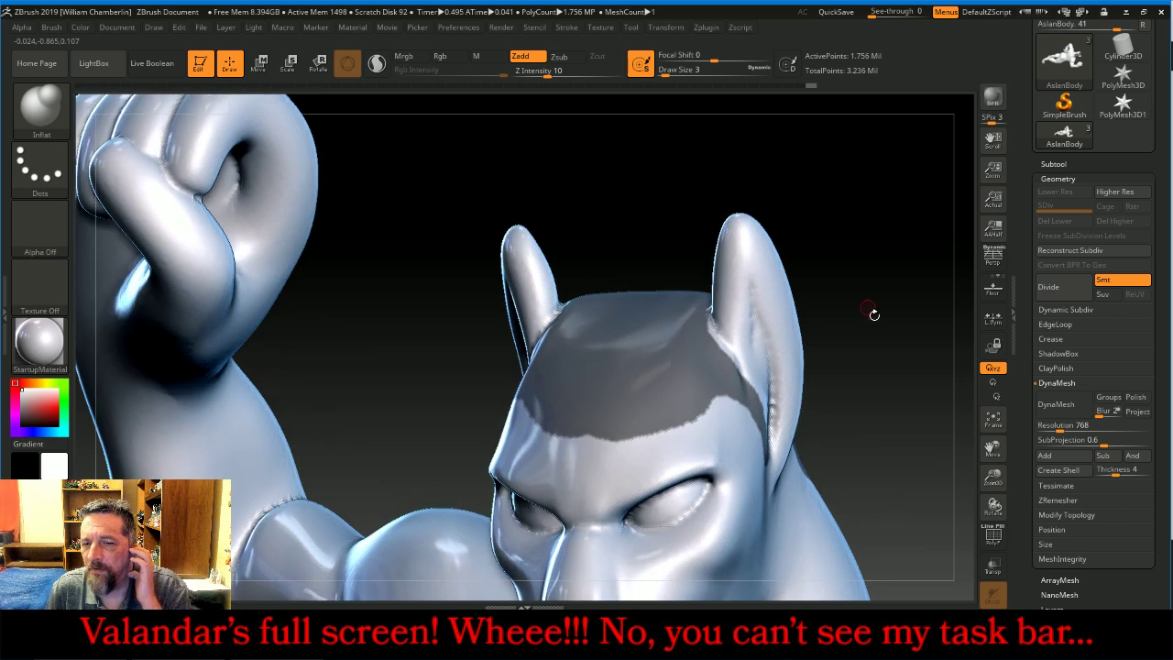
pyautogui.click(993, 419)
pyautogui.moveTo(916, 431); pyautogui.dragTo(870, 366, button='right')
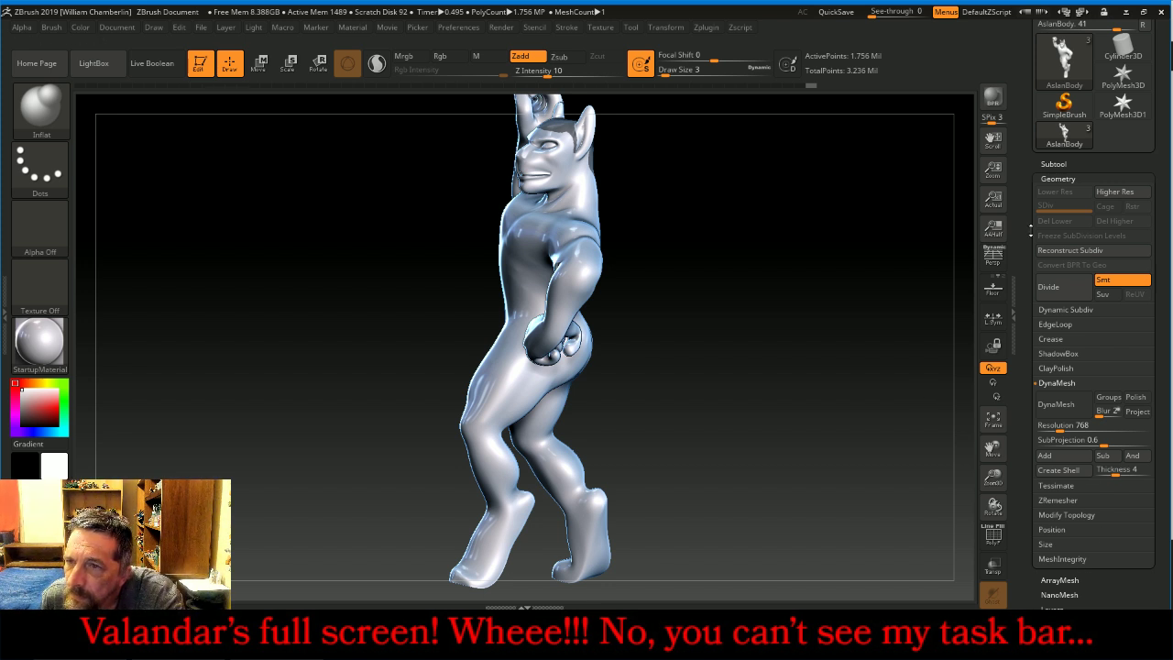
pyautogui.click(1056, 165)
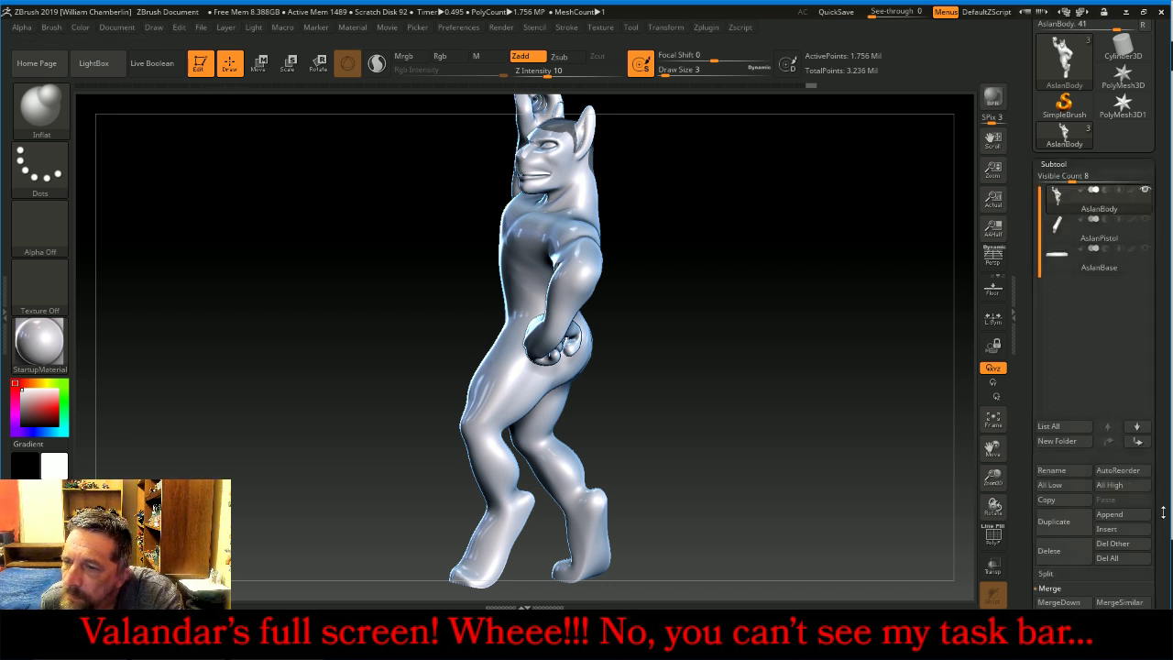
pyautogui.moveTo(1160, 506); pyautogui.dragTo(1150, 465)
pyautogui.scroll(-5, 1129, 431)
pyautogui.click(1107, 428)
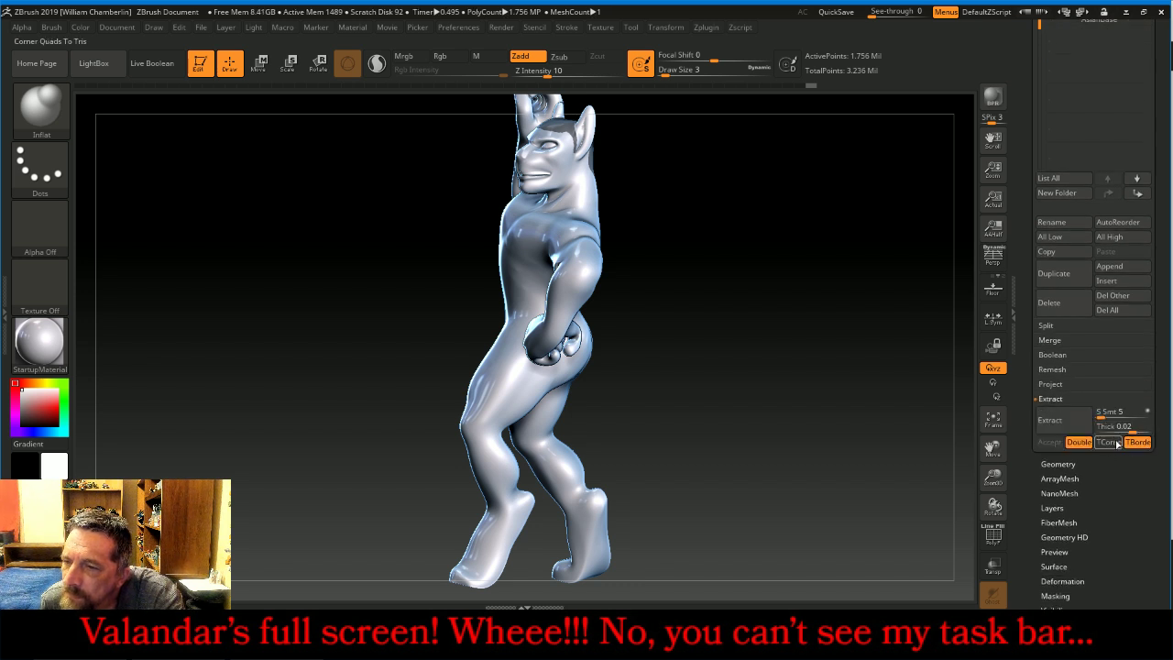
pyautogui.click(1067, 423)
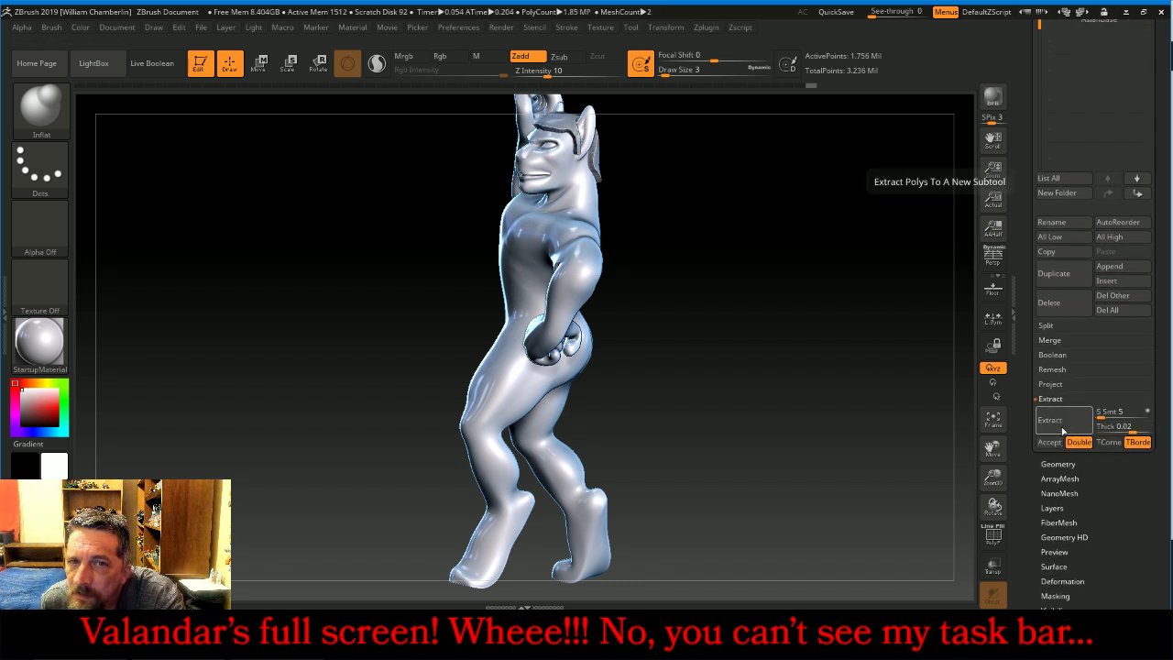
# Set the extraction thickness to 0.04, extract the masked scalp again and accept it as a new subtool
pyautogui.click(1102, 429)
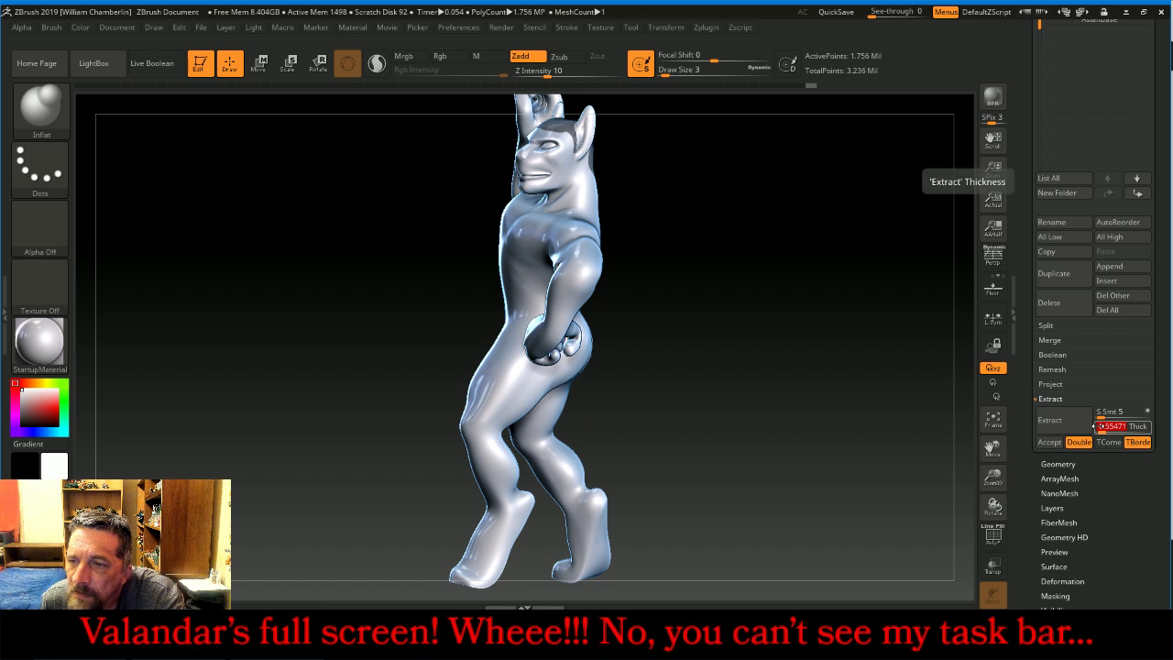
pyautogui.write('0.04')
pyautogui.click(1057, 418)
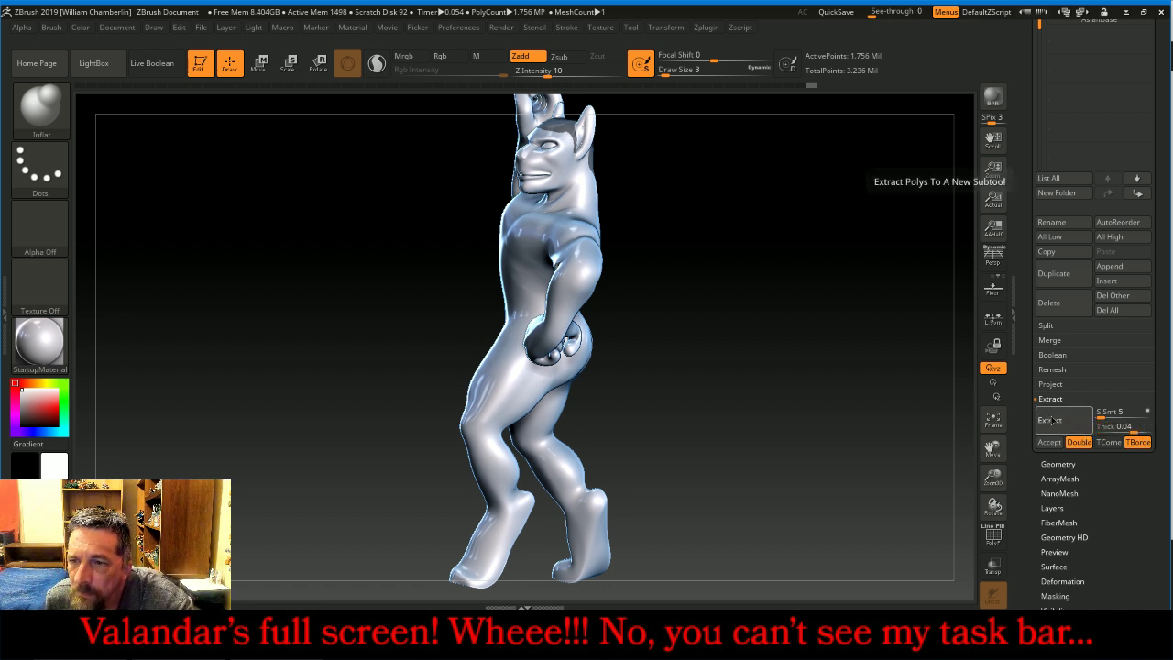
pyautogui.click(1050, 442)
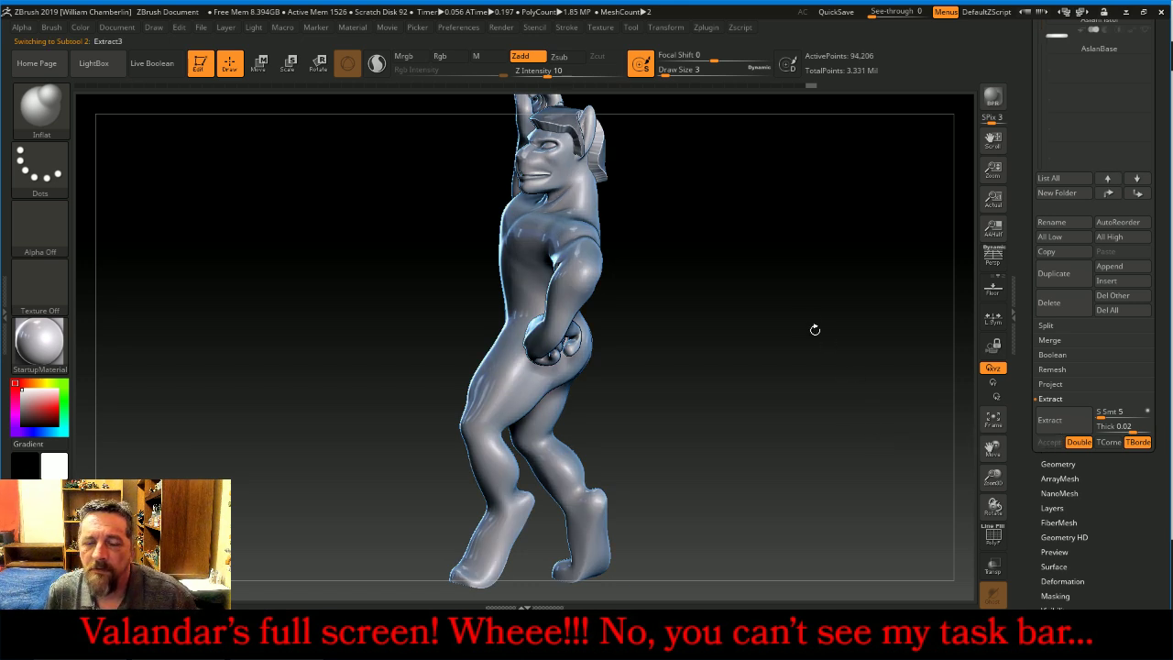
# Select the AslanBody subtool and clear its mask
pyautogui.moveTo(823, 327); pyautogui.dragTo(867, 344)
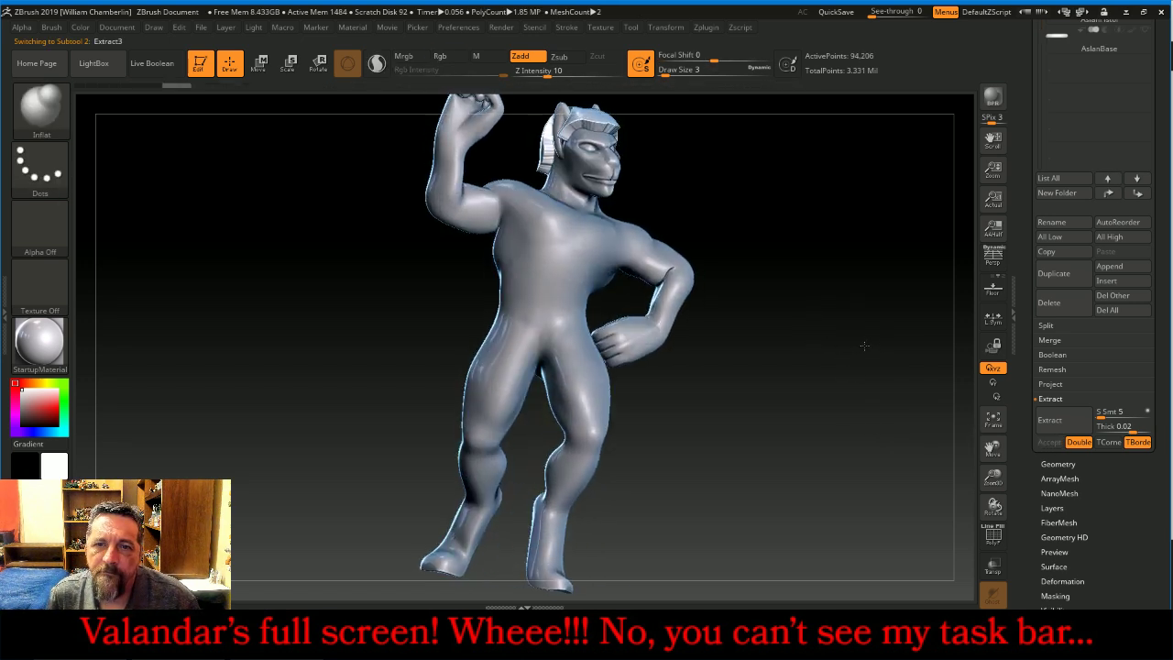
pyautogui.scroll(3, 1151, 155)
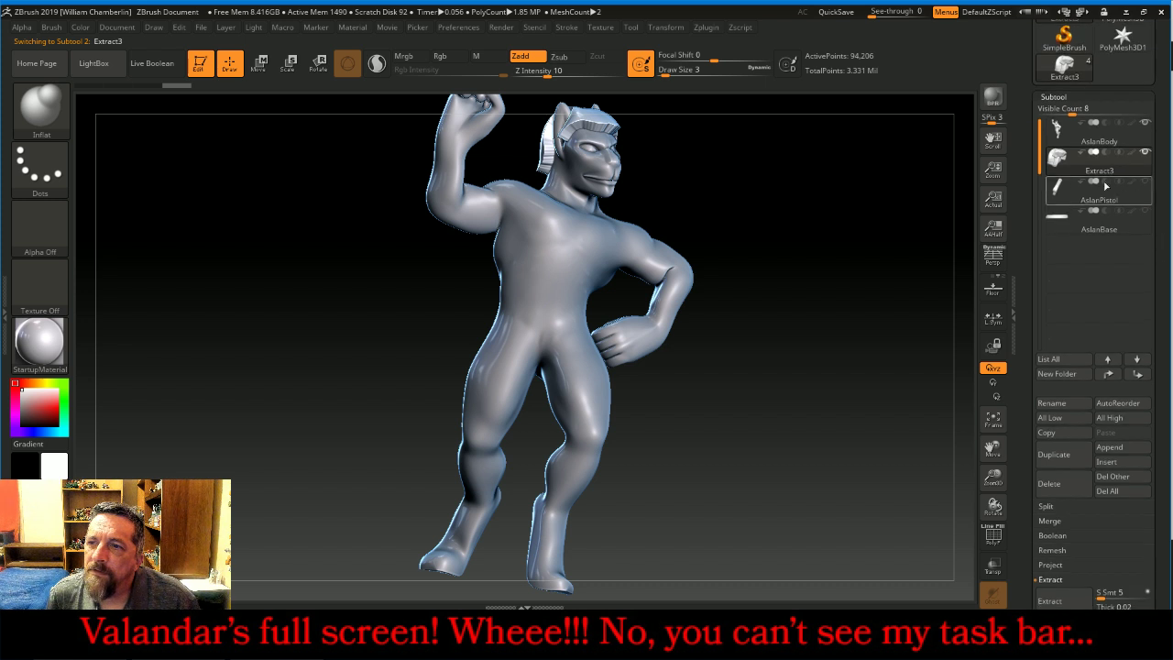
pyautogui.click(1056, 130)
pyautogui.press('ctrl')
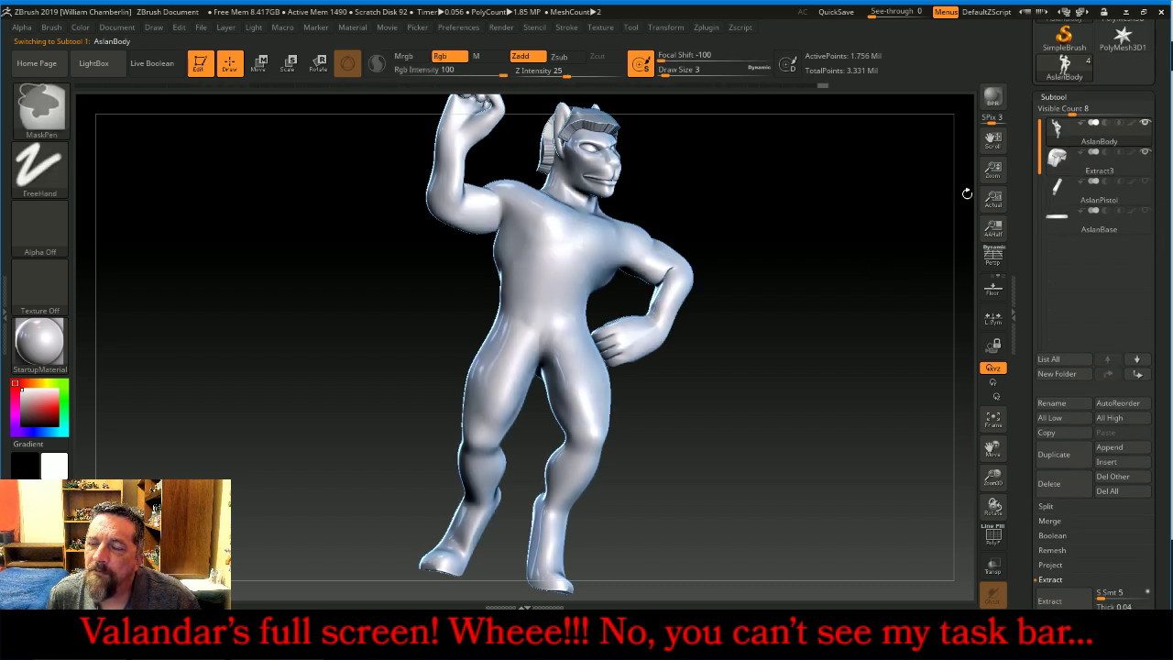
# Remesh the extracted hair subtool with DynaMesh at resolution 128 and leave DynaMesh mode switched off
pyautogui.click(1061, 161)
pyautogui.click(1054, 98)
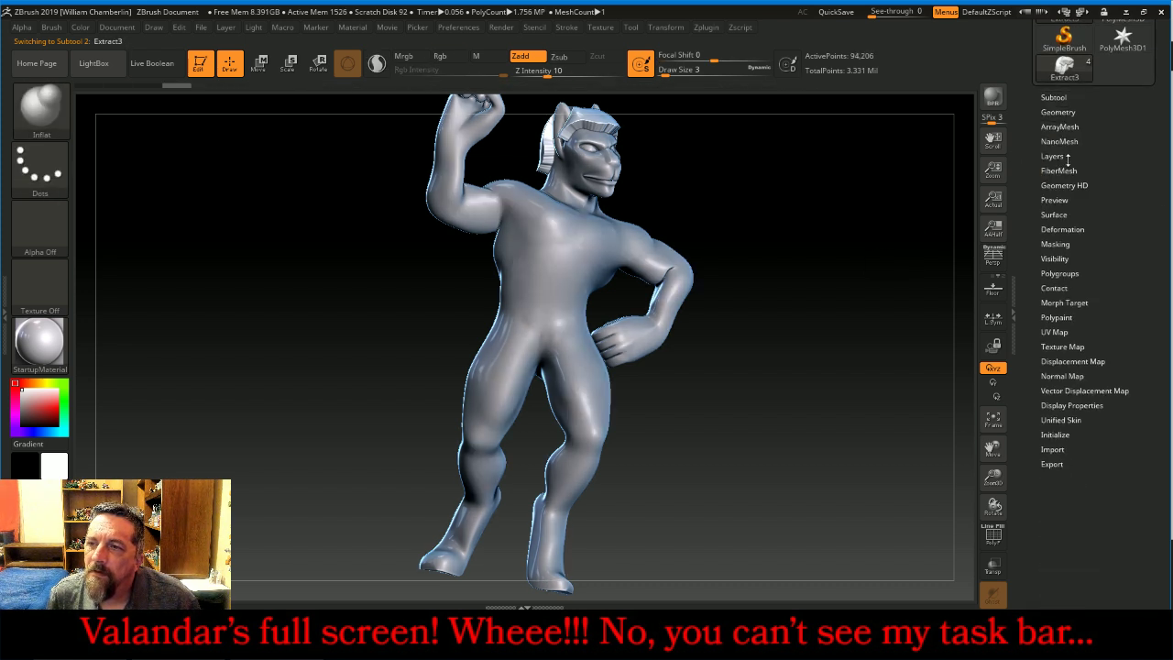
pyautogui.click(1057, 112)
pyautogui.click(1056, 316)
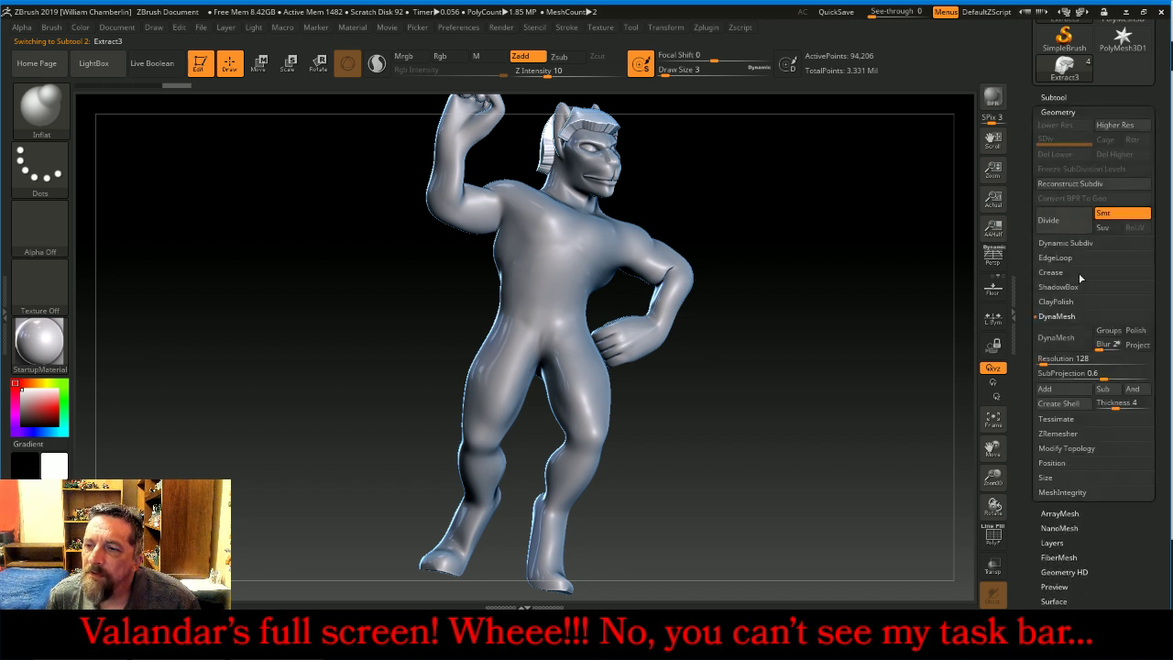
pyautogui.click(1055, 337)
pyautogui.click(1057, 351)
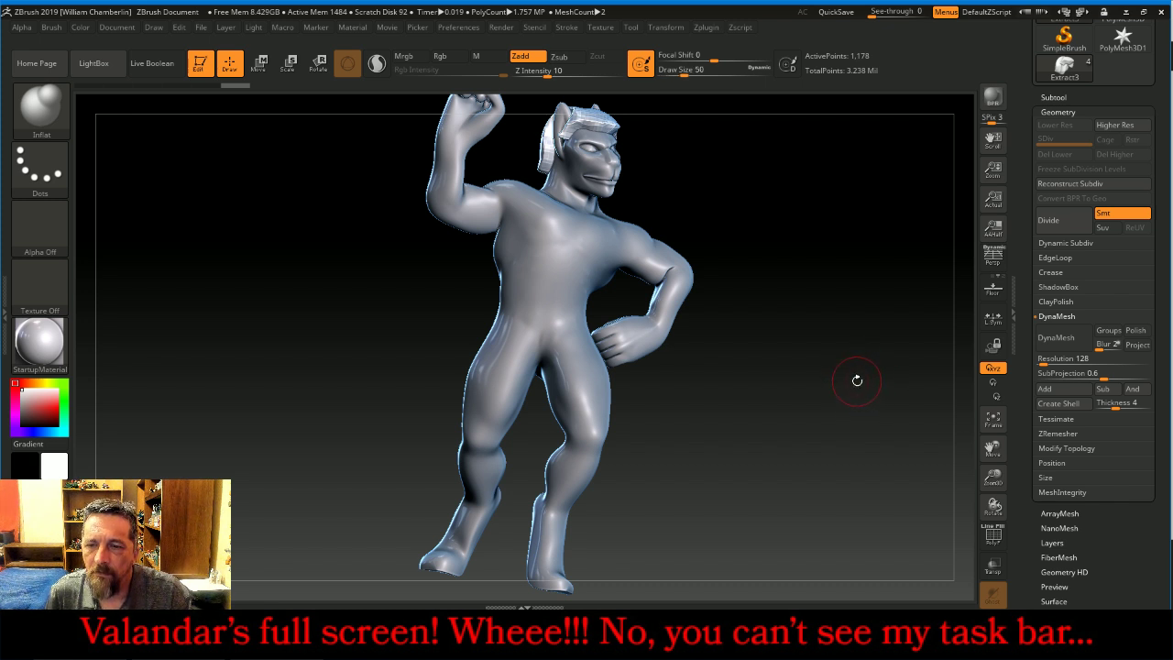
# Smooth the extracted hair over the forehead and around the ears at draw size 50
pyautogui.moveTo(857, 381); pyautogui.dragTo(864, 380)
pyautogui.press('shift')
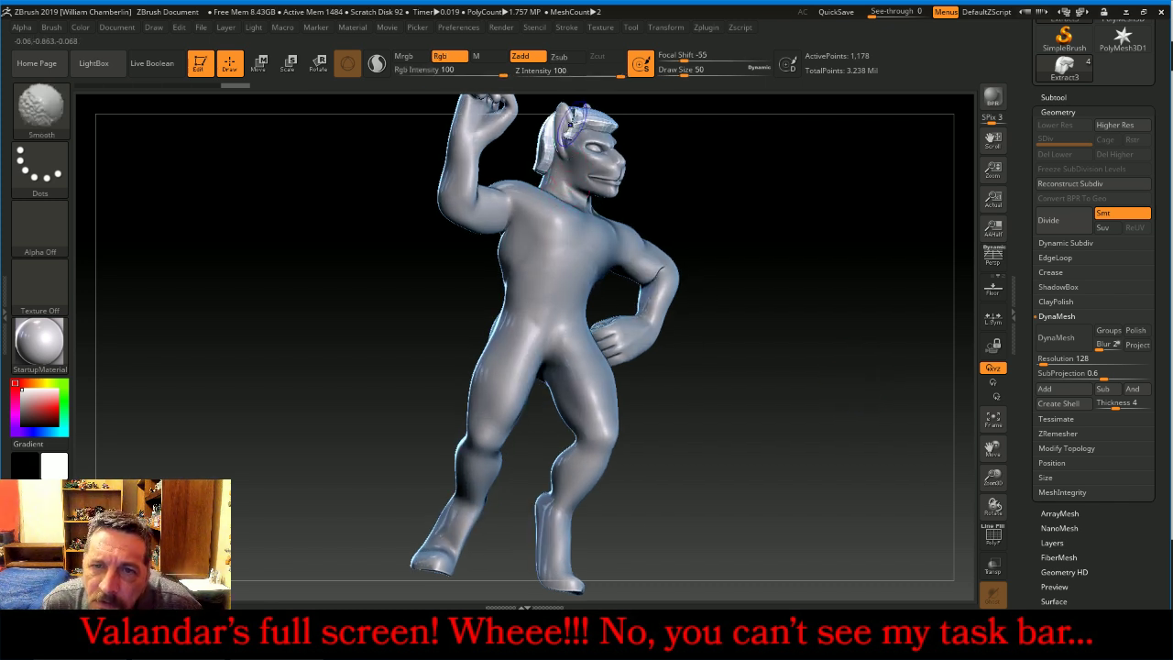
pyautogui.keyDown('shift'); pyautogui.moveTo(570, 132); pyautogui.dragTo(608, 130); pyautogui.keyUp('shift')
pyautogui.keyDown('shift'); pyautogui.moveTo(595, 127); pyautogui.dragTo(589, 142); pyautogui.keyUp('shift')
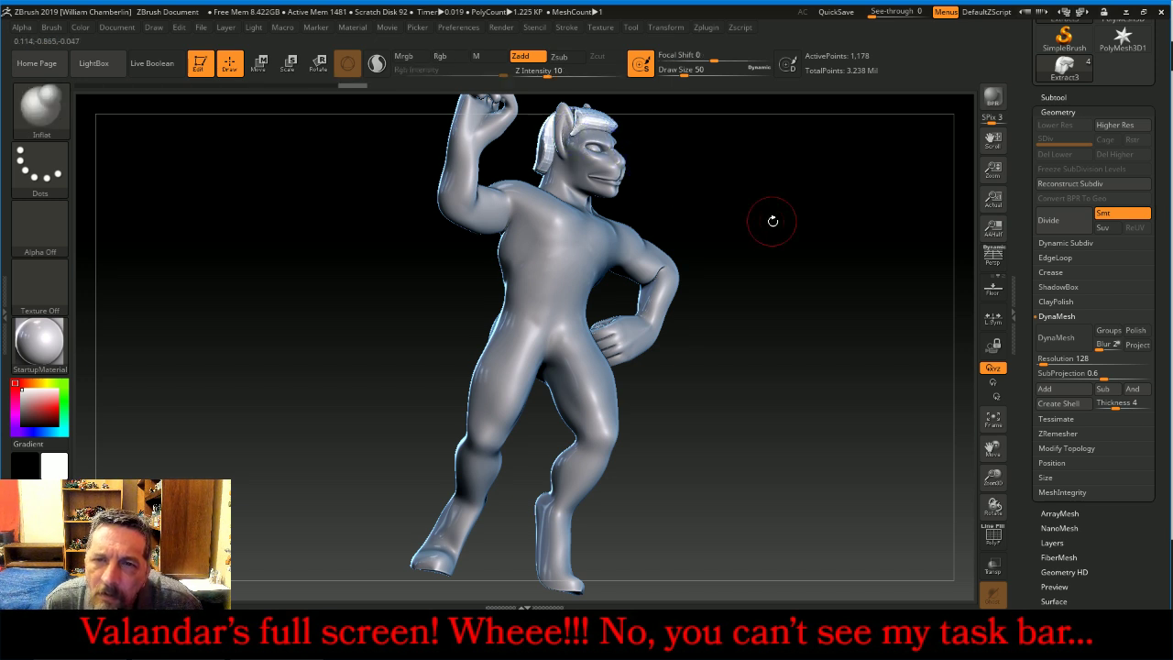
pyautogui.moveTo(773, 221); pyautogui.dragTo(694, 219)
pyautogui.keyDown('shift'); pyautogui.moveTo(590, 121); pyautogui.dragTo(625, 159); pyautogui.keyUp('shift')
pyautogui.moveTo(705, 188); pyautogui.dragTo(743, 196)
pyautogui.moveTo(710, 196)
pyautogui.mouseDown(button='right')
pyautogui.moveTo(605, 196)
pyautogui.moveTo(730, 197)
pyautogui.moveTo(825, 155)
pyautogui.moveTo(788, 207)
pyautogui.moveTo(731, 201)
pyautogui.mouseUp(button='right')
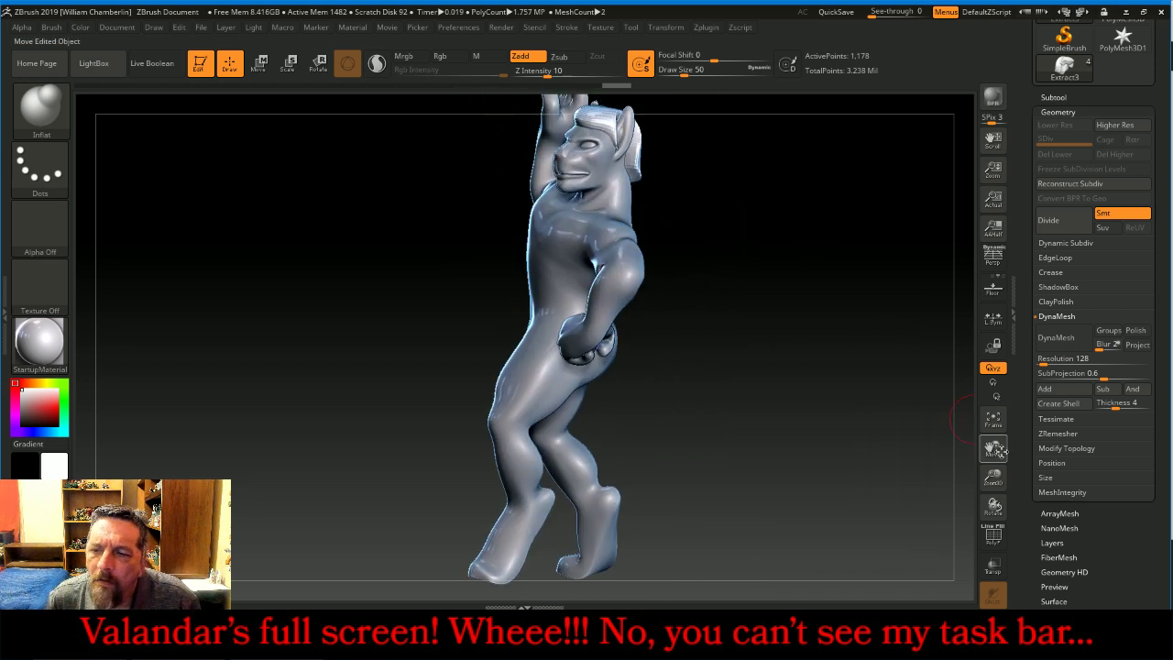
# Reduce the draw size to 9 and smooth the stray pointed hair tip beside the face
pyautogui.moveTo(995, 477); pyautogui.dragTo(995, 555)
pyautogui.moveTo(891, 425)
pyautogui.mouseDown()
pyautogui.moveTo(877, 424)
pyautogui.moveTo(905, 429)
pyautogui.moveTo(659, 251)
pyautogui.mouseUp()
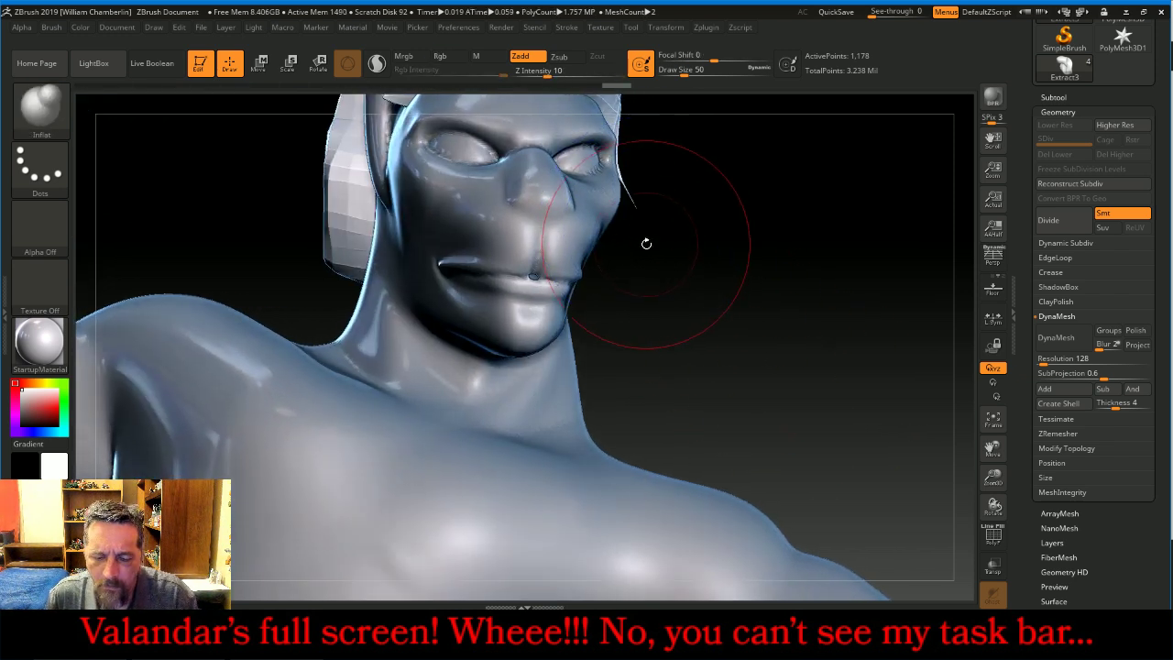
pyautogui.press('[')
pyautogui.press('[')
pyautogui.press('[')
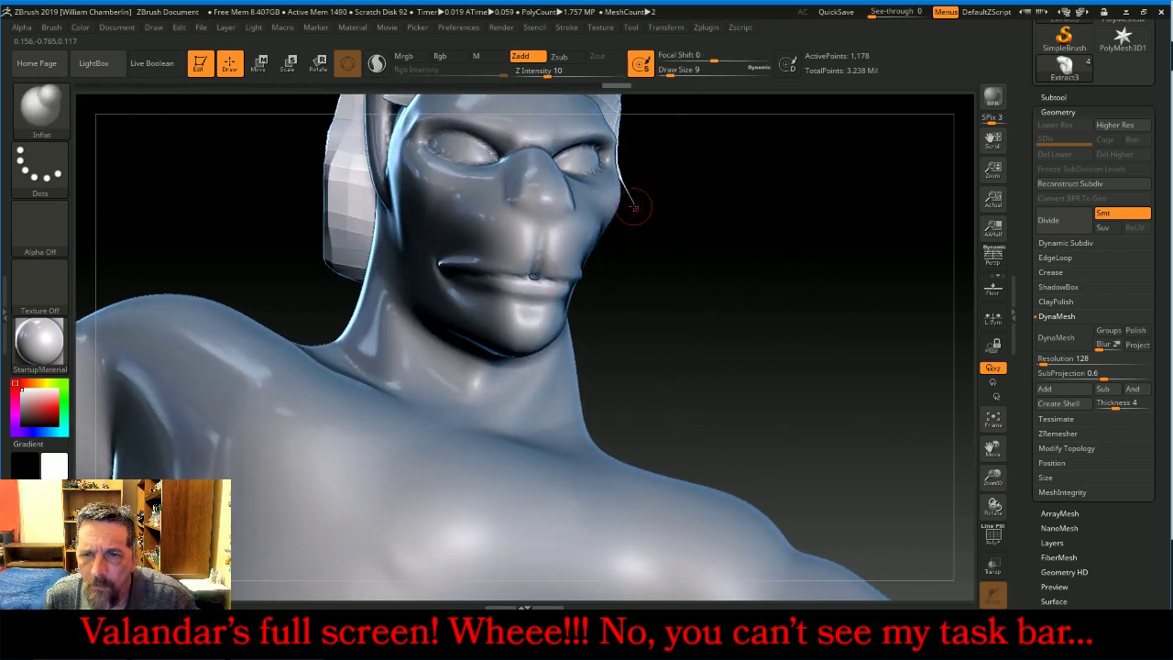
pyautogui.press('shift')
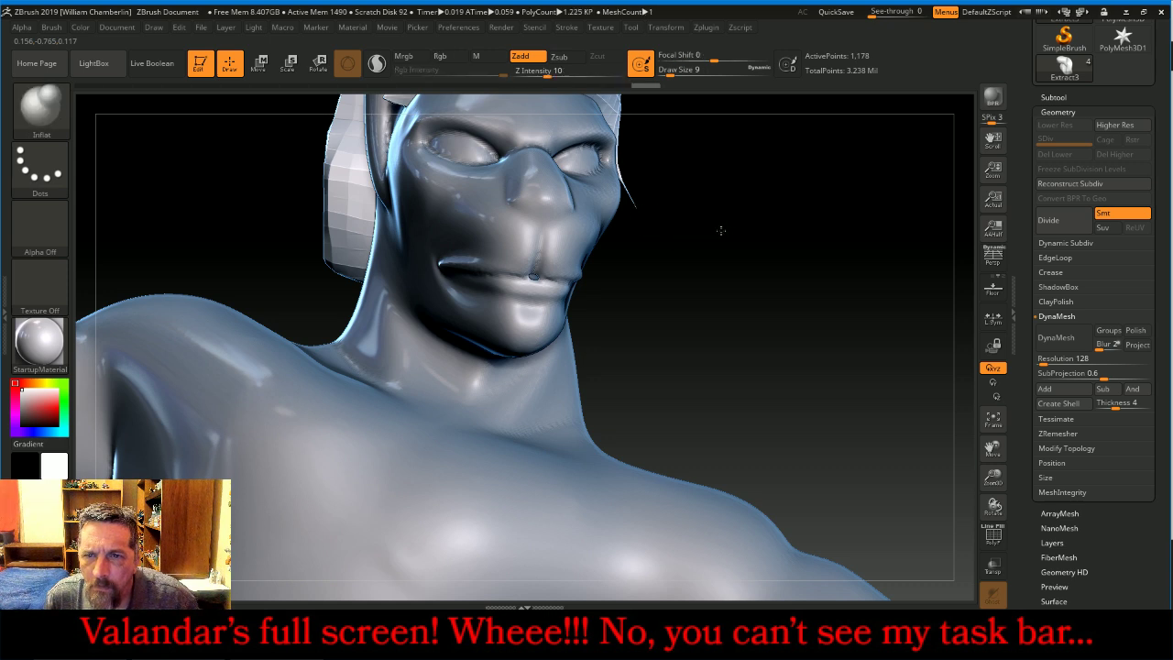
pyautogui.moveTo(722, 230); pyautogui.dragTo(653, 242)
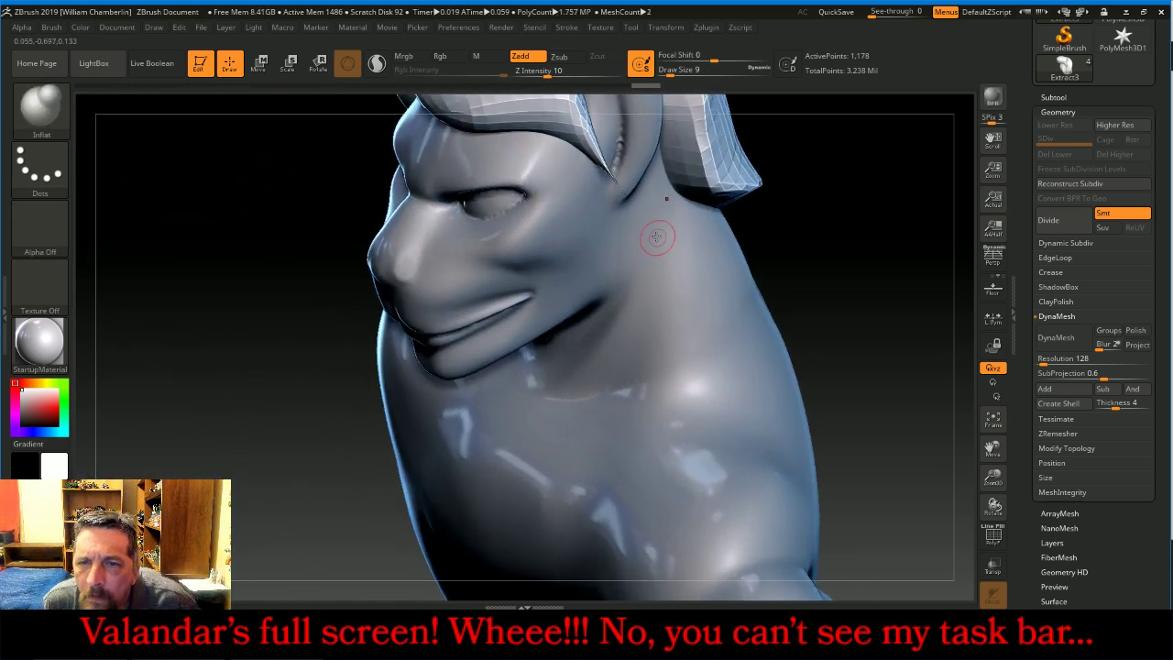
# Reshape the pointed hair tips in front of the ears with the Move brush at draw size 30, smoothing where needed
pyautogui.click(40, 108)
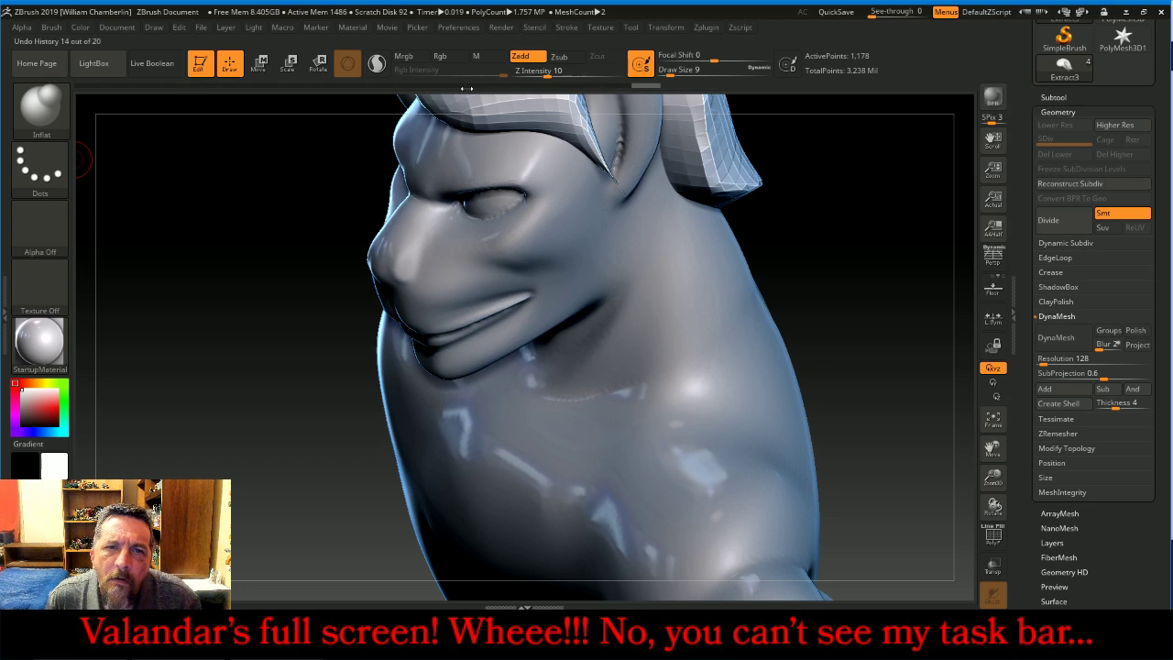
pyautogui.click(68, 127)
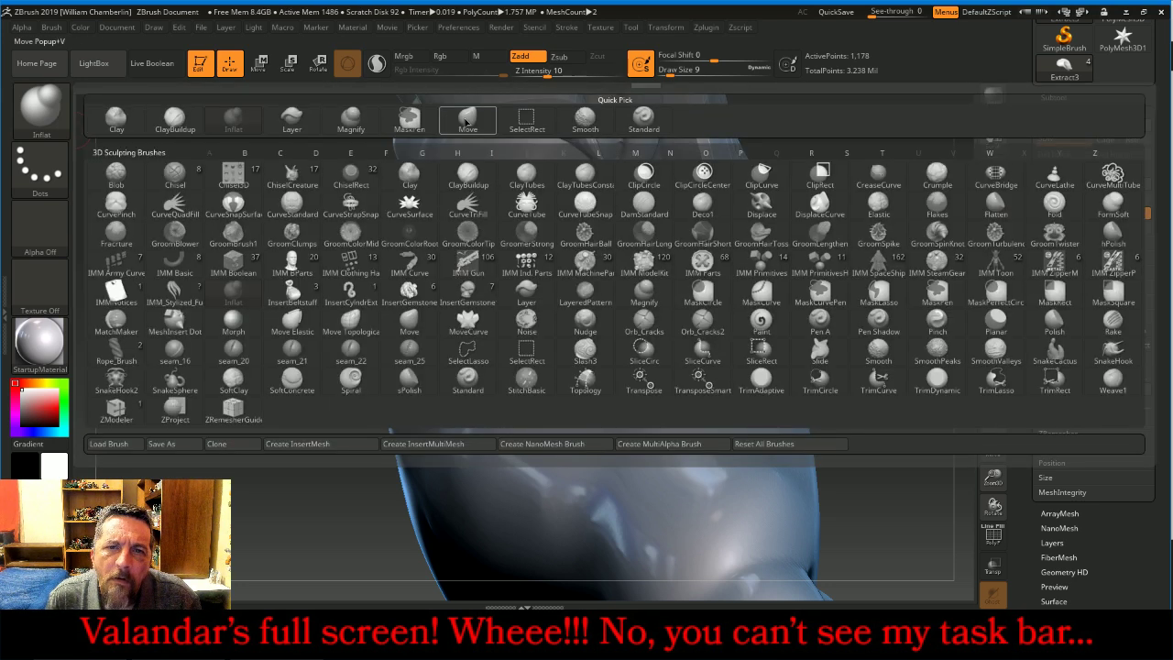
pyautogui.click(471, 119)
pyautogui.moveTo(321, 235); pyautogui.dragTo(370, 195)
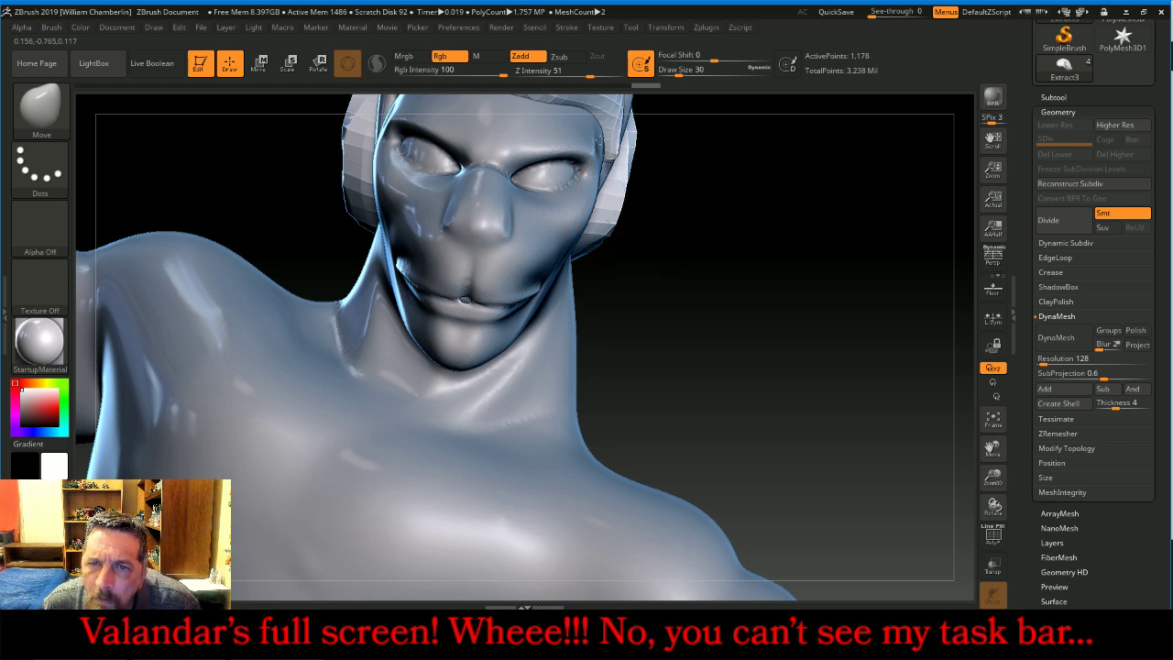
pyautogui.press('shift')
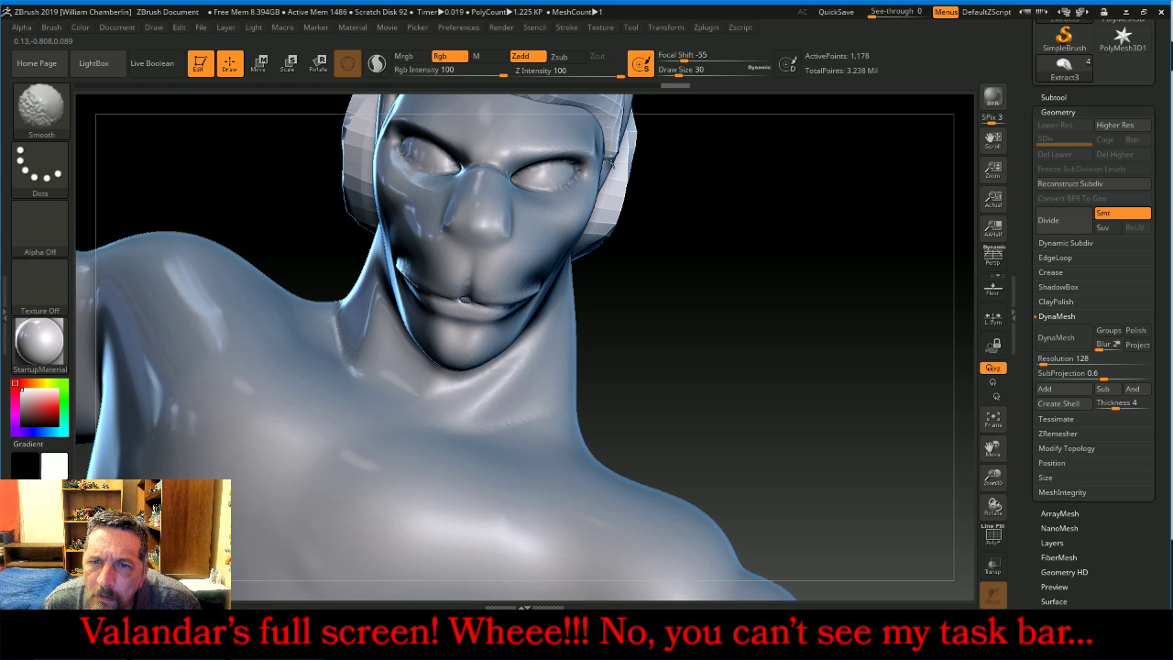
pyautogui.moveTo(751, 205); pyautogui.dragTo(606, 185)
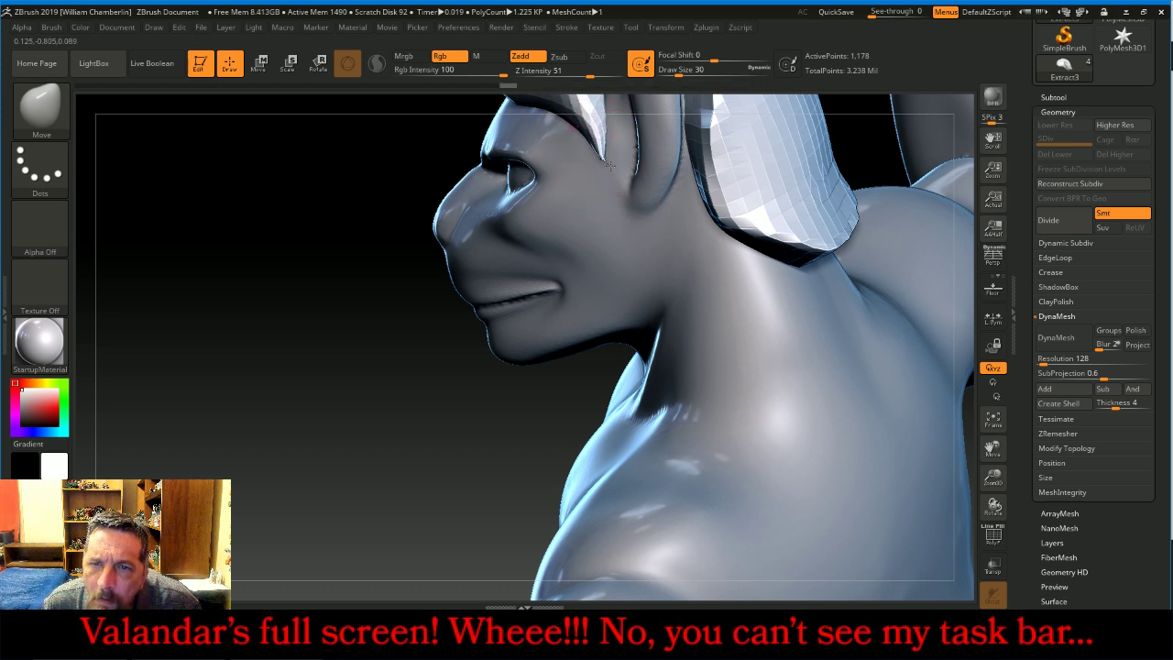
pyautogui.moveTo(489, 388); pyautogui.dragTo(529, 342)
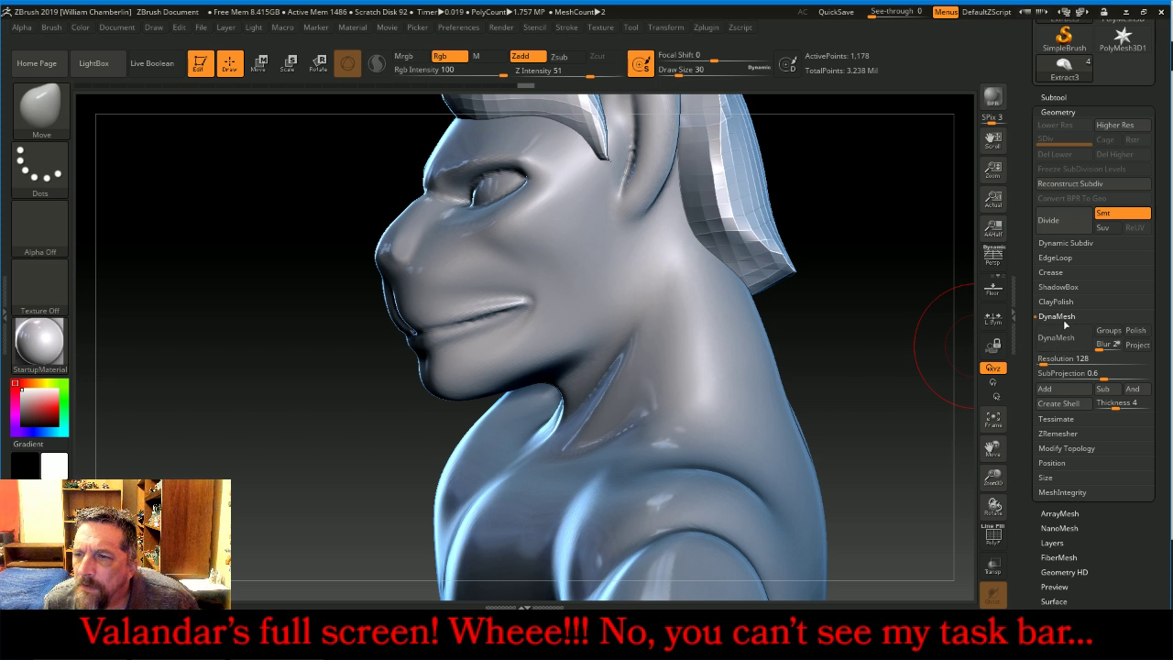
# Subdivide the hair mesh up to level 4 and delete its lower subdivision levels
pyautogui.click(1058, 220)
pyautogui.click(1061, 223)
pyautogui.click(1068, 227)
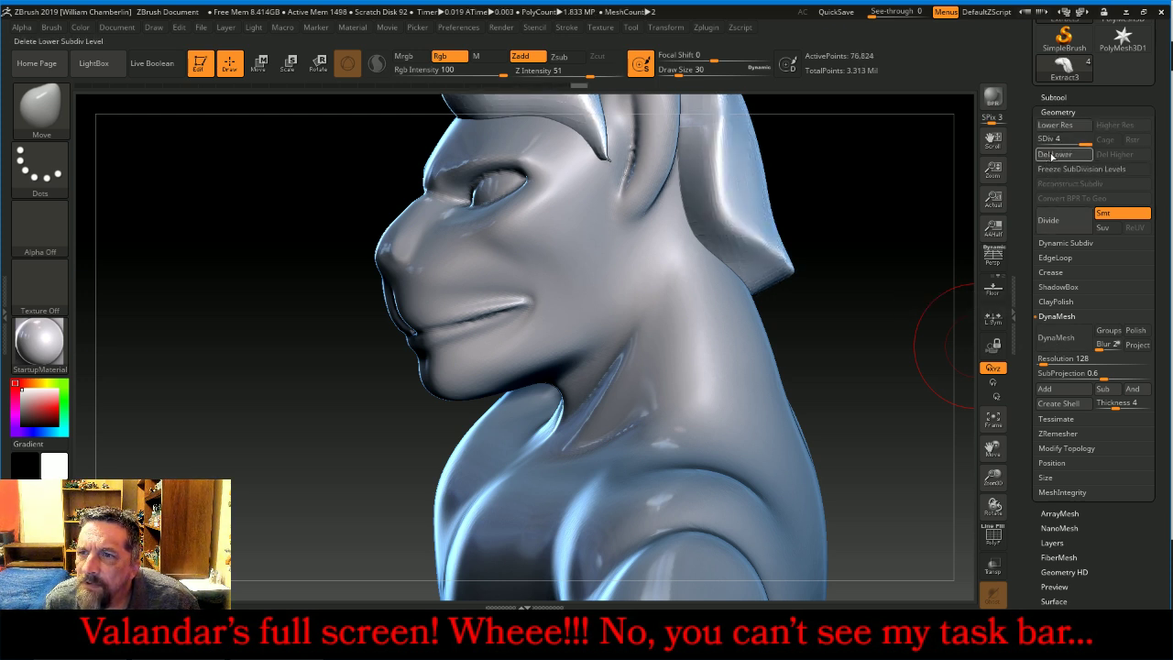
# Rebuild the subdivided hair with DynaMesh at resolution 128 and turn DynaMesh mode off again
pyautogui.click(1071, 345)
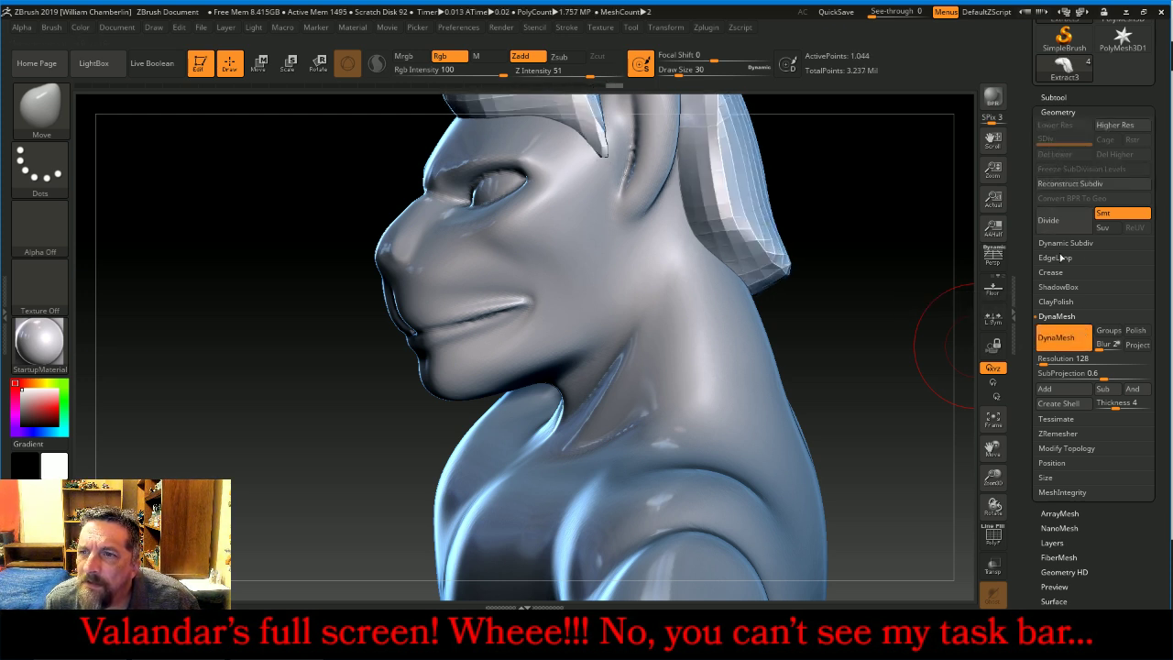
pyautogui.click(1057, 331)
pyautogui.moveTo(861, 379); pyautogui.dragTo(963, 365)
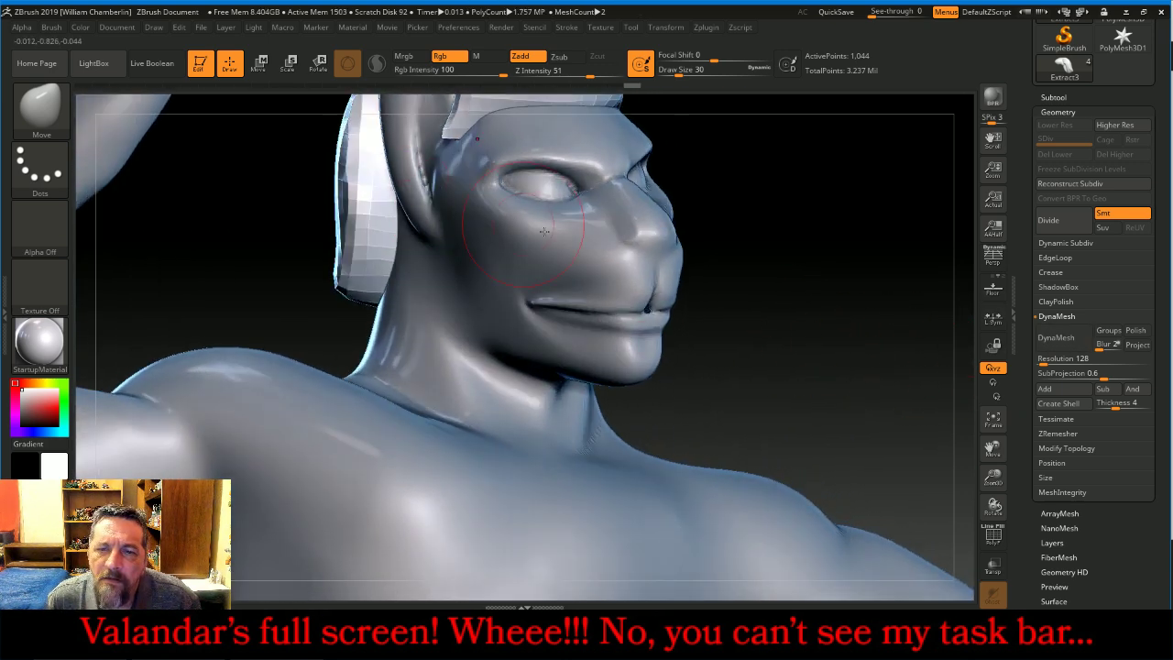
# Frame the whole figure, divide the hair mesh up to subdivision level 5 and delete the lower levels
pyautogui.click(992, 419)
pyautogui.moveTo(881, 417); pyautogui.dragTo(886, 429)
pyautogui.click(1052, 228)
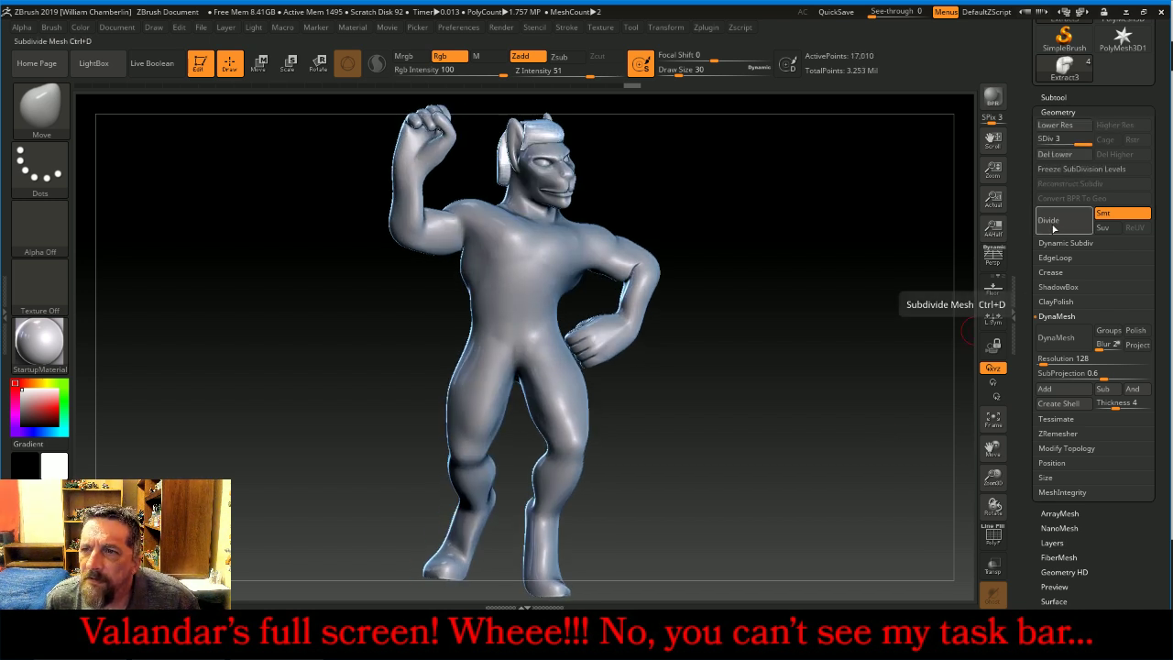
pyautogui.click(1057, 229)
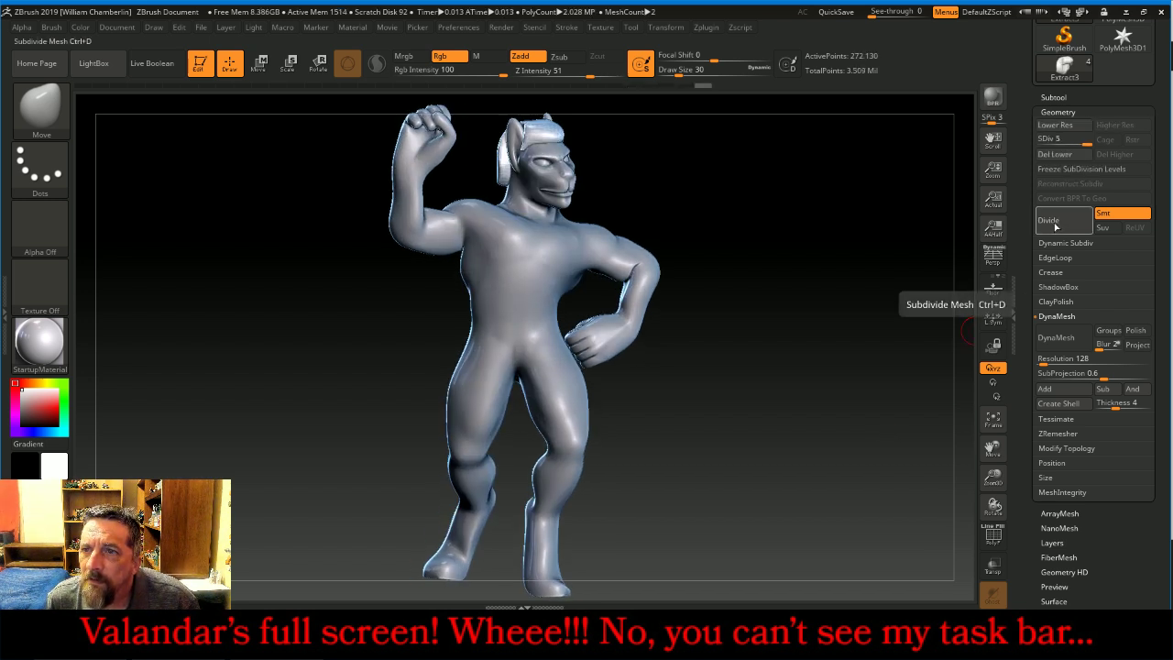
pyautogui.click(1054, 154)
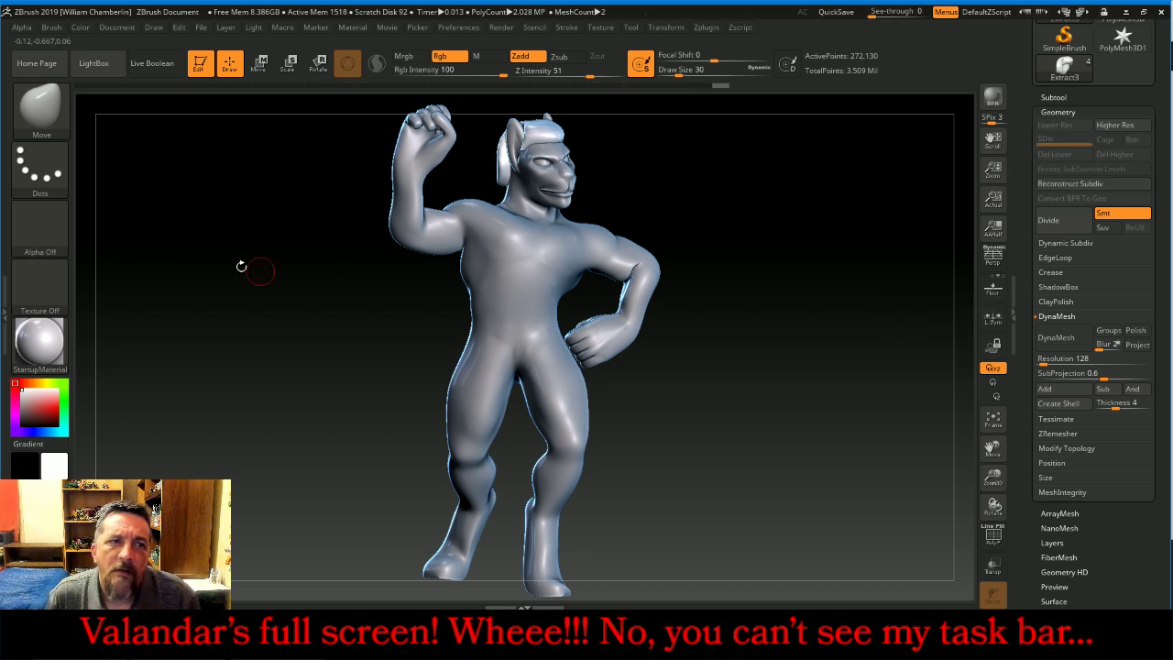
# Set up the ClayBuildup brush with Alpha 01 and a draw size of 22 for sculpting the hair
pyautogui.click(53, 108)
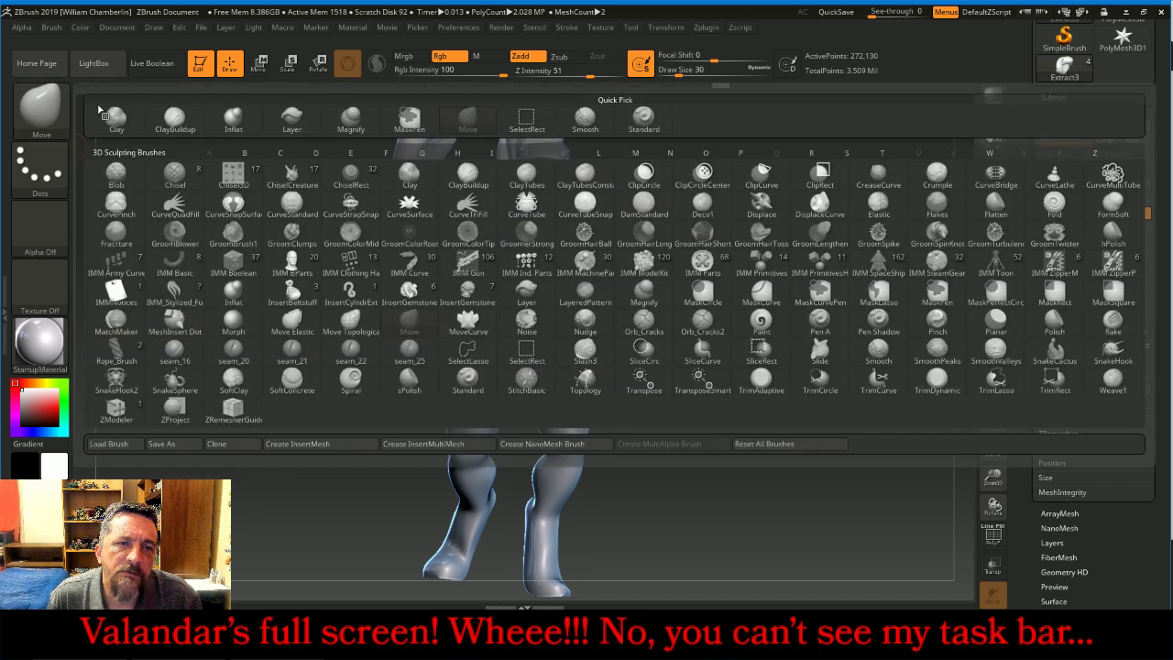
pyautogui.click(174, 120)
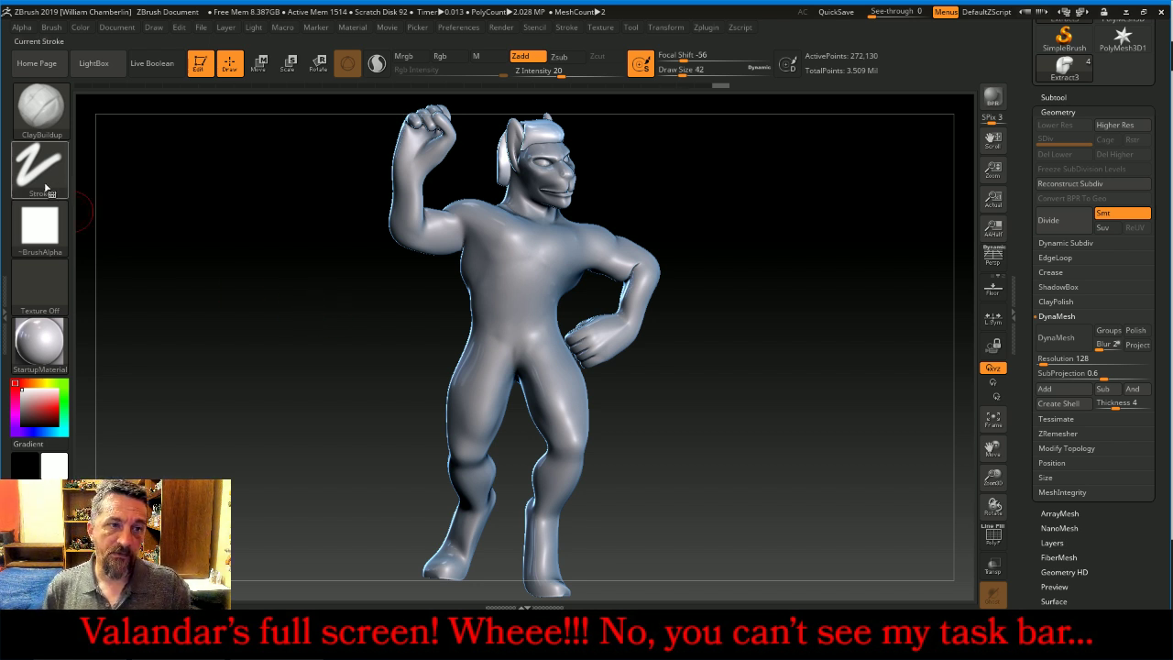
pyautogui.press('[')
pyautogui.click(57, 229)
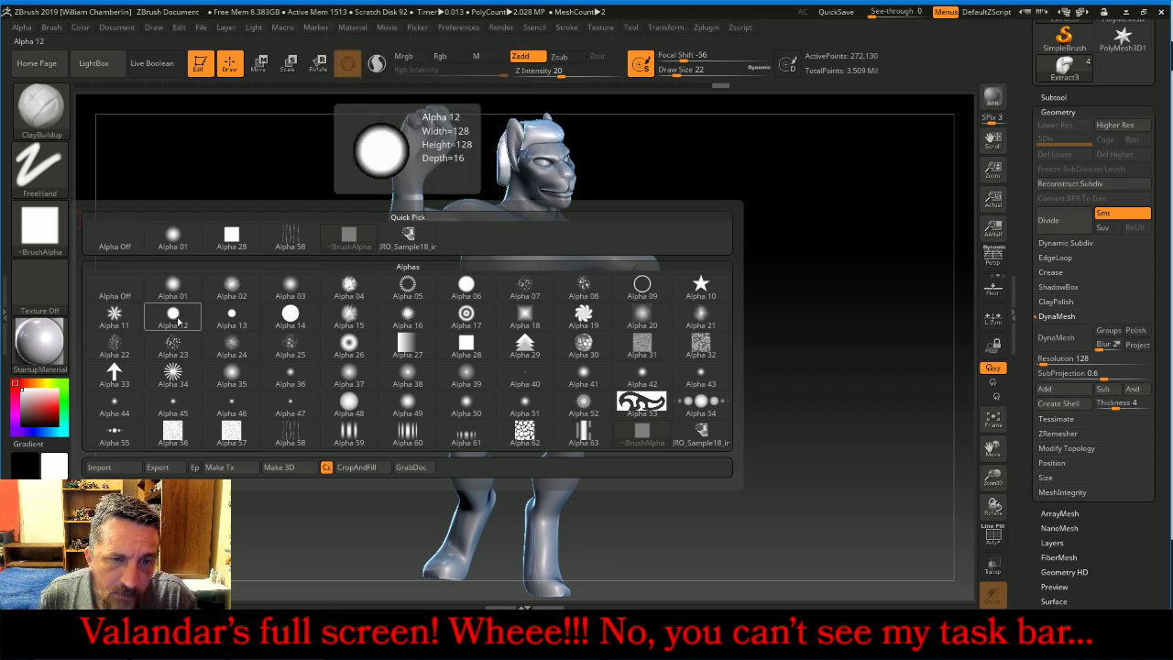
pyautogui.click(290, 315)
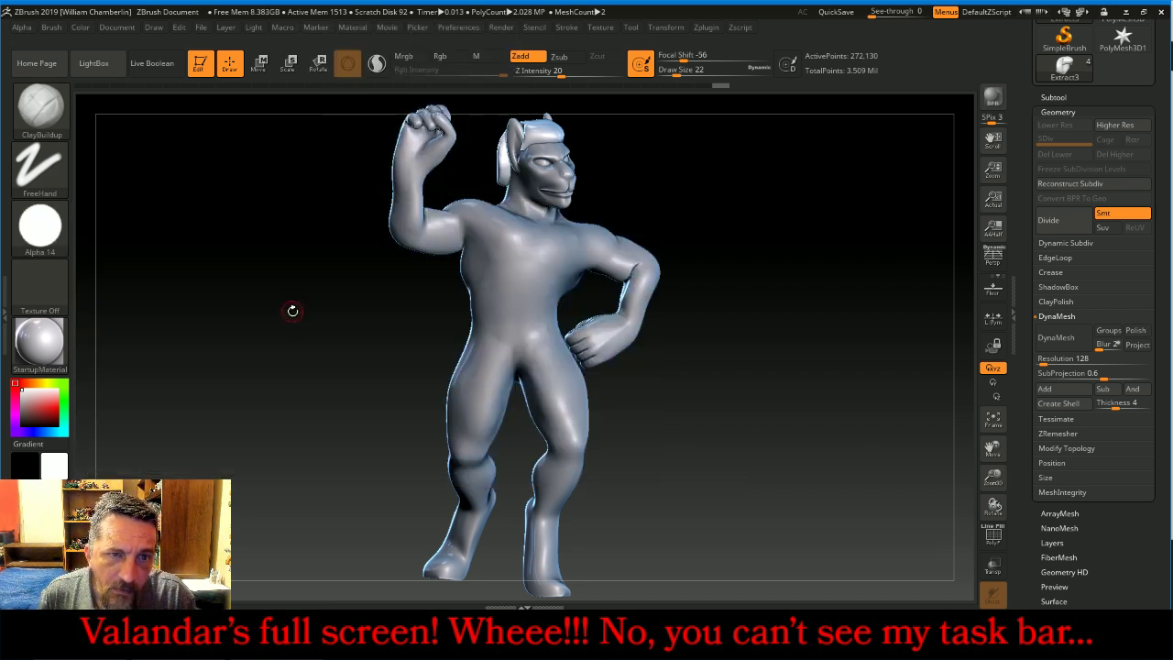
pyautogui.click(51, 225)
pyautogui.click(174, 242)
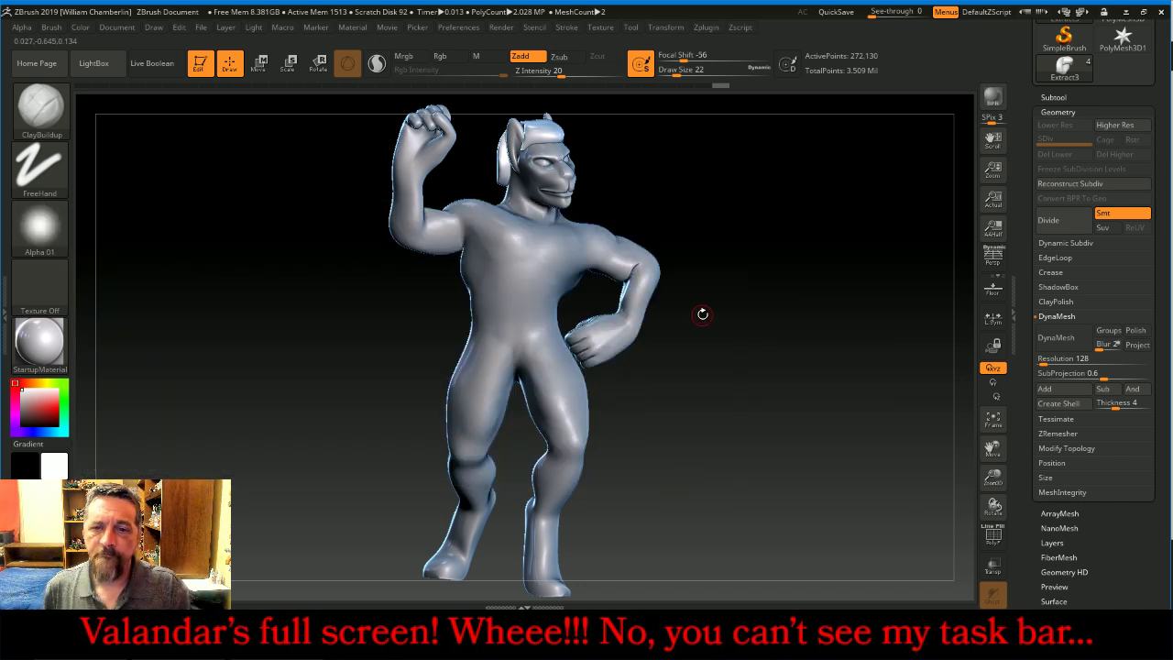
# Build up wavy clumps over the crown and side of the hair with ClayBuildup at draw size 26
pyautogui.moveTo(1002, 471); pyautogui.dragTo(973, 481)
pyautogui.moveTo(866, 338)
pyautogui.mouseDown()
pyautogui.moveTo(878, 418)
pyautogui.moveTo(674, 318)
pyautogui.mouseUp()
pyautogui.moveTo(552, 201)
pyautogui.mouseDown()
pyautogui.moveTo(572, 180)
pyautogui.moveTo(548, 176)
pyautogui.moveTo(550, 151)
pyautogui.moveTo(524, 137)
pyautogui.moveTo(511, 188)
pyautogui.moveTo(486, 216)
pyautogui.moveTo(483, 167)
pyautogui.moveTo(503, 139)
pyautogui.moveTo(486, 197)
pyautogui.moveTo(540, 165)
pyautogui.moveTo(492, 152)
pyautogui.moveTo(546, 161)
pyautogui.moveTo(513, 180)
pyautogui.moveTo(509, 196)
pyautogui.moveTo(536, 194)
pyautogui.moveTo(495, 179)
pyautogui.mouseUp()
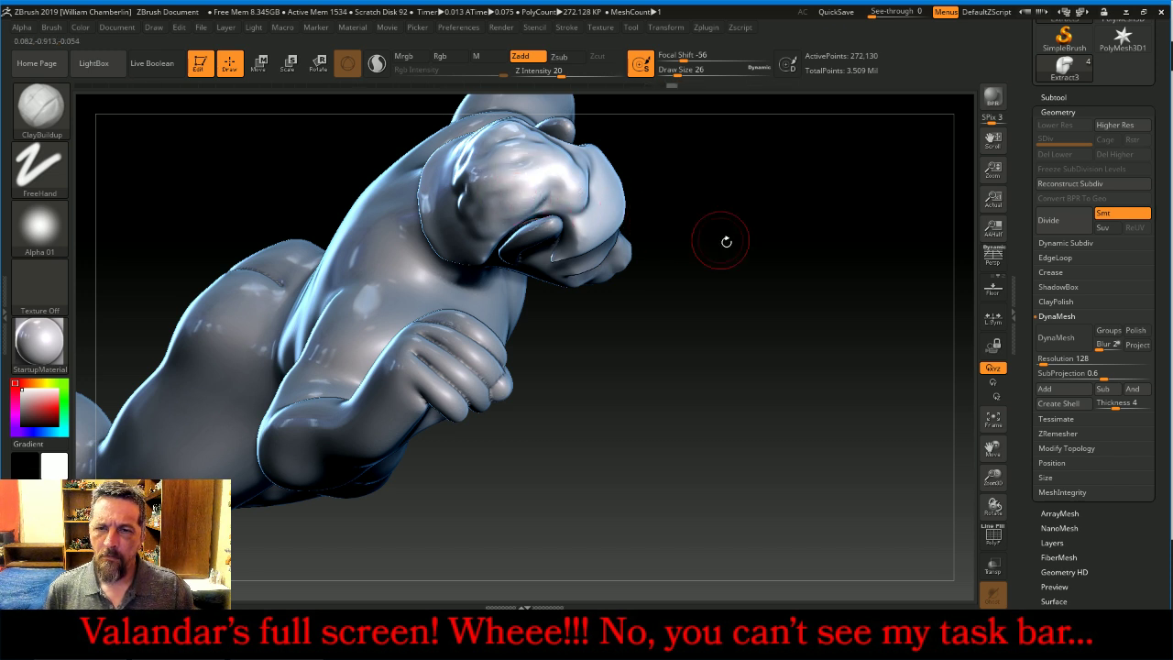
pyautogui.moveTo(726, 241)
pyautogui.mouseDown()
pyautogui.moveTo(635, 216)
pyautogui.moveTo(609, 230)
pyautogui.moveTo(600, 197)
pyautogui.moveTo(645, 205)
pyautogui.moveTo(660, 184)
pyautogui.mouseUp()
pyautogui.moveTo(753, 152); pyautogui.dragTo(680, 188)
pyautogui.moveTo(606, 174)
pyautogui.mouseDown()
pyautogui.moveTo(663, 182)
pyautogui.moveTo(630, 178)
pyautogui.moveTo(638, 170)
pyautogui.moveTo(642, 191)
pyautogui.moveTo(617, 245)
pyautogui.mouseUp()
# Sculpt more raised locks from the hairline to the area above and behind the ear with the same brush
pyautogui.moveTo(501, 228)
pyautogui.mouseDown()
pyautogui.moveTo(490, 149)
pyautogui.moveTo(499, 158)
pyautogui.mouseUp()
pyautogui.moveTo(588, 209); pyautogui.dragTo(598, 254)
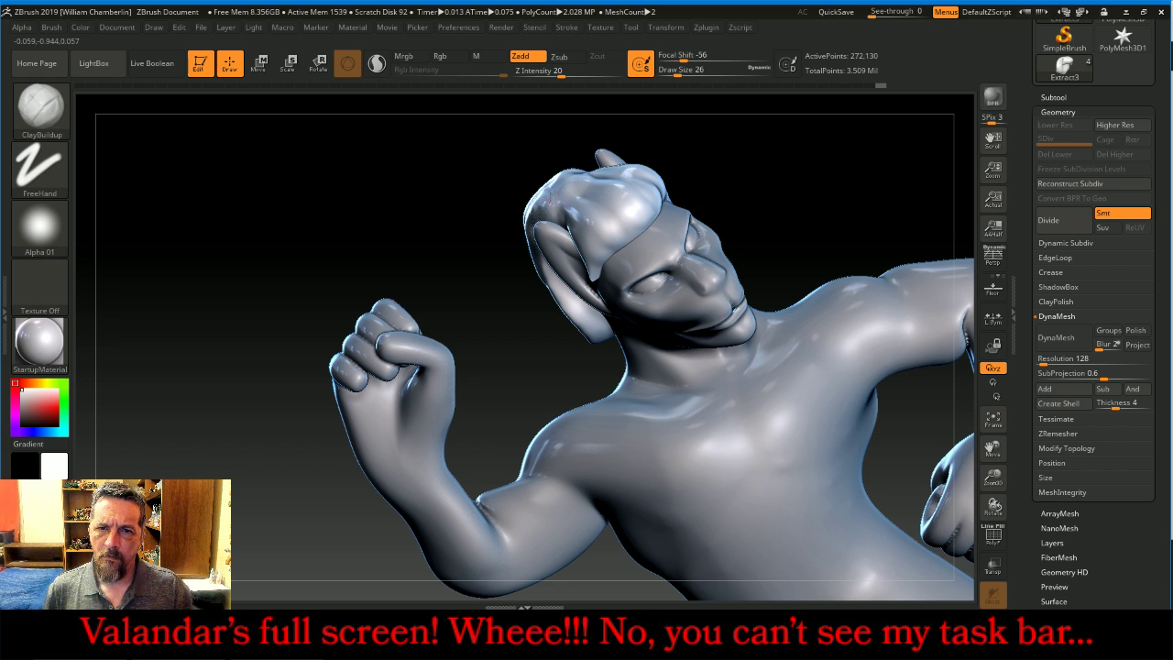
pyautogui.moveTo(618, 181); pyautogui.dragTo(657, 216)
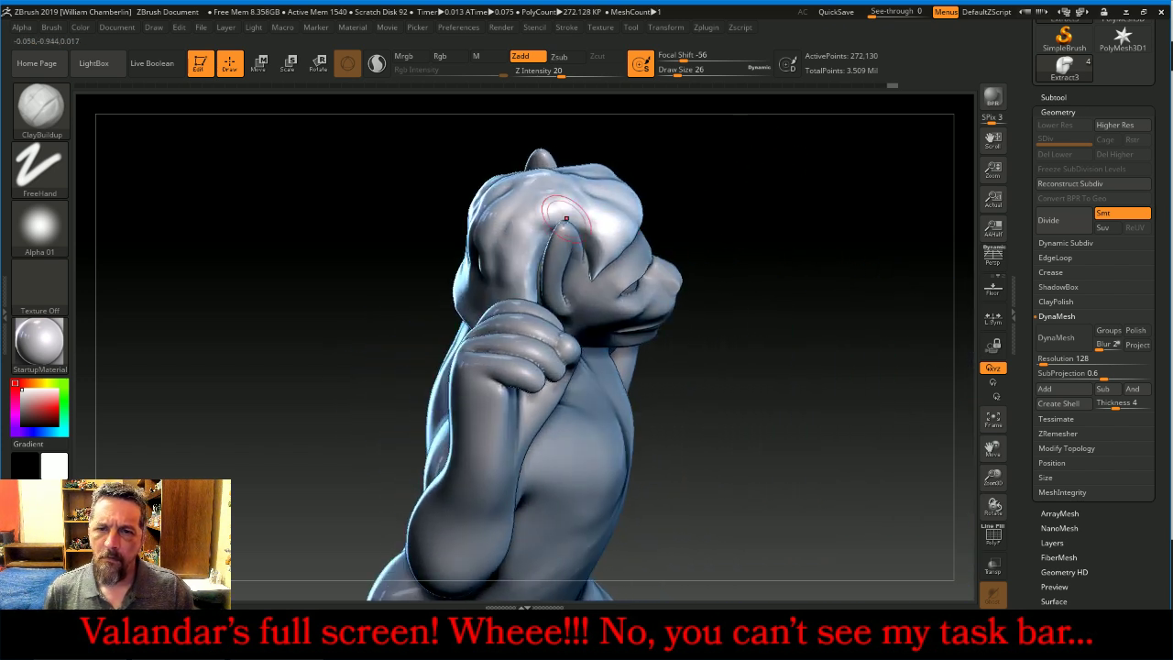
pyautogui.moveTo(565, 218); pyautogui.dragTo(546, 261)
pyautogui.moveTo(726, 152)
pyautogui.mouseDown()
pyautogui.moveTo(773, 212)
pyautogui.moveTo(790, 277)
pyautogui.mouseUp()
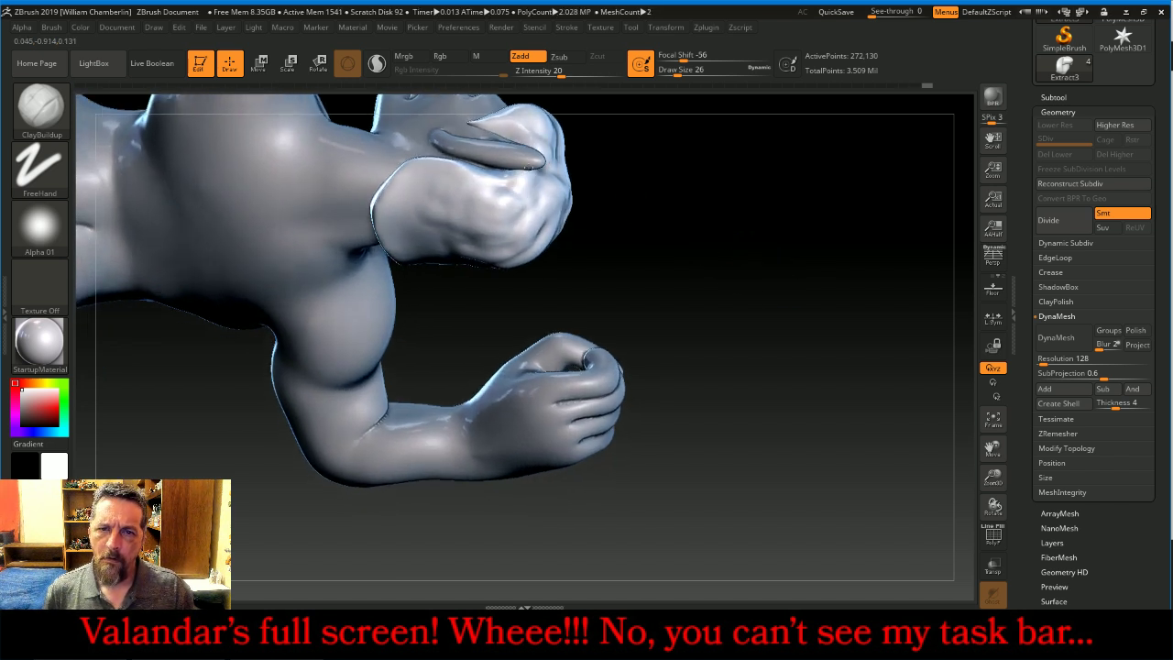
pyautogui.moveTo(473, 168); pyautogui.dragTo(466, 168)
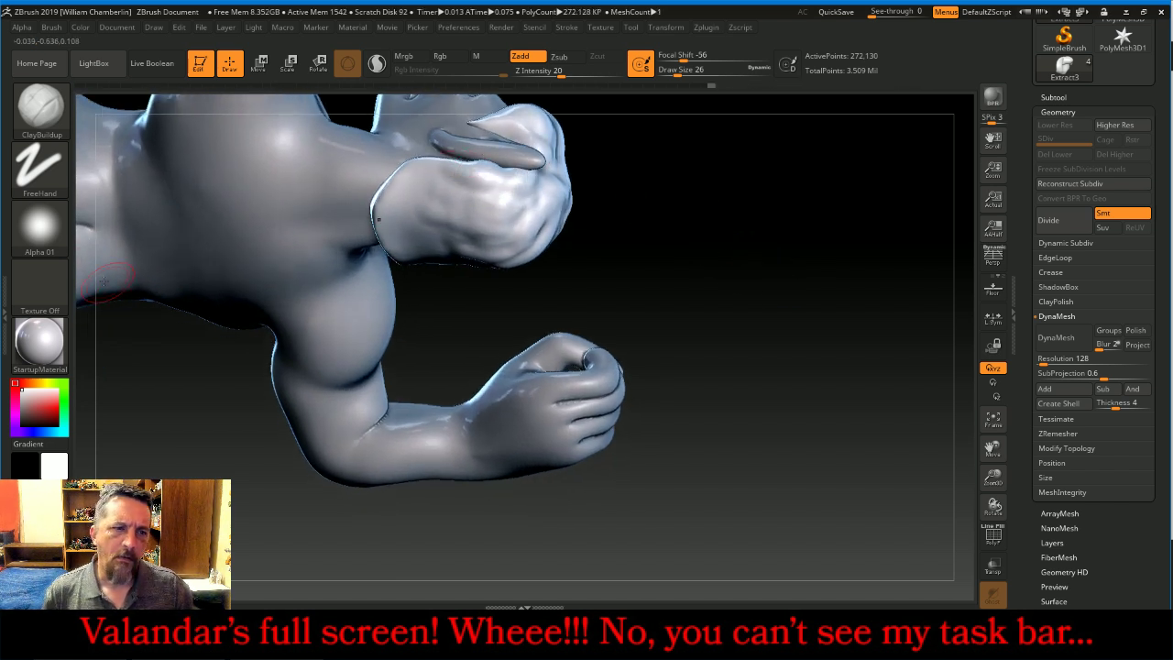
pyautogui.click(4, 293)
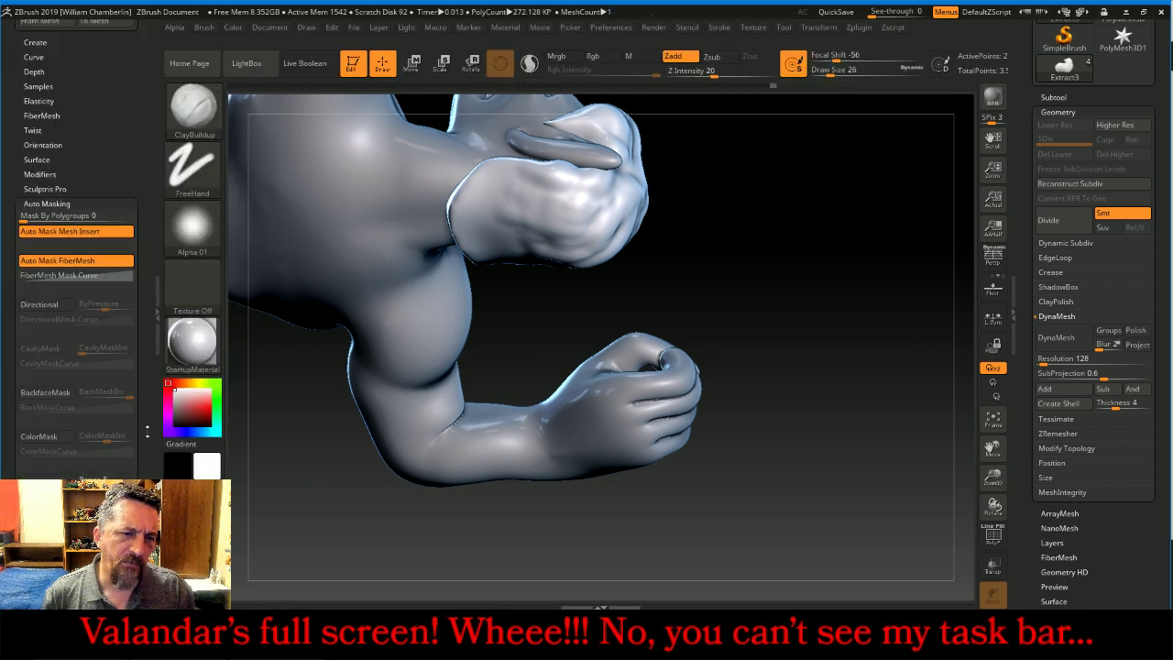
pyautogui.scroll(-5, 146, 431)
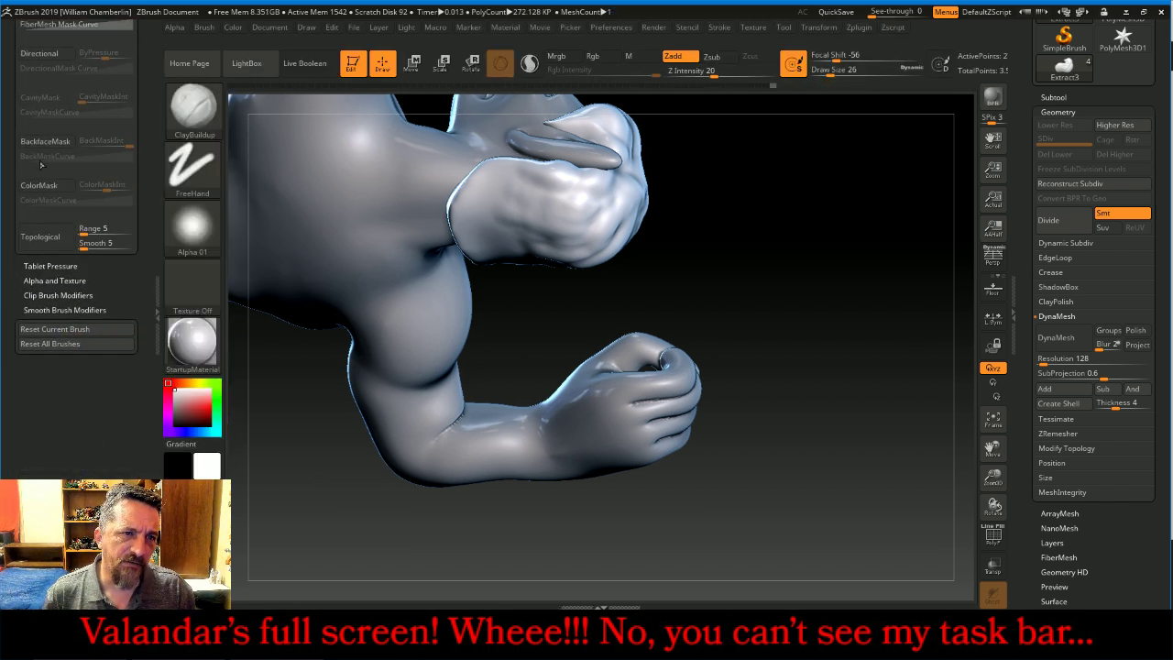
pyautogui.click(156, 310)
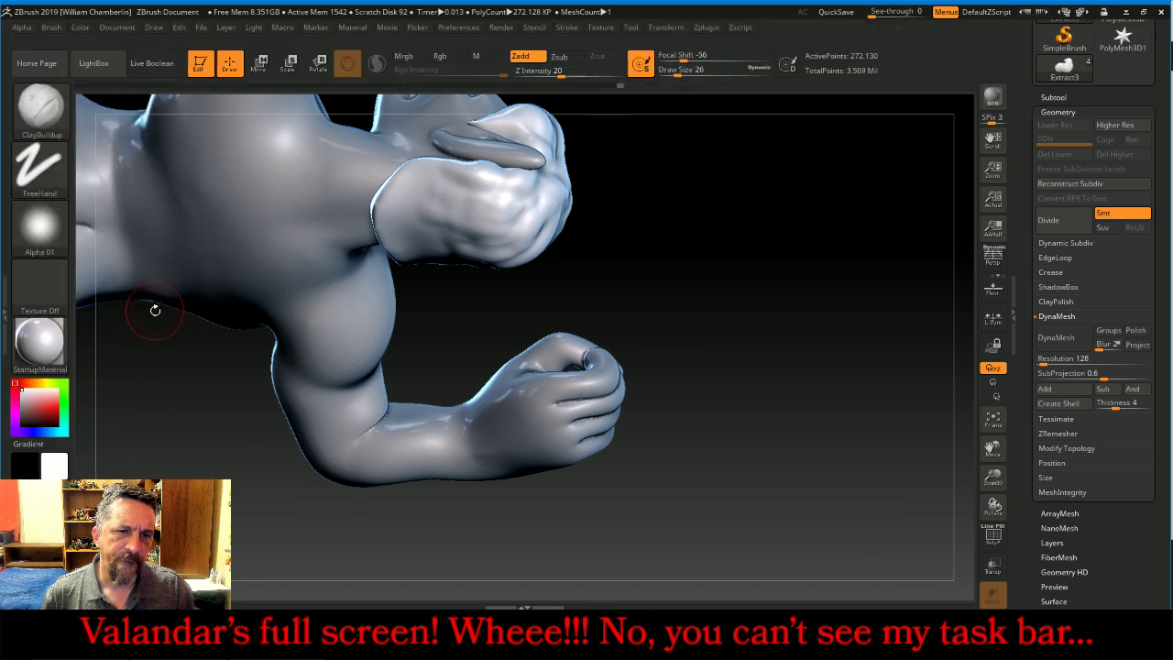
# Build up broader locks across the back of the head with ClayBuildup at draw size 38
pyautogui.moveTo(738, 234)
pyautogui.mouseDown()
pyautogui.moveTo(723, 151)
pyautogui.moveTo(692, 198)
pyautogui.moveTo(481, 275)
pyautogui.moveTo(495, 261)
pyautogui.moveTo(458, 293)
pyautogui.moveTo(436, 280)
pyautogui.moveTo(400, 213)
pyautogui.moveTo(440, 221)
pyautogui.moveTo(420, 293)
pyautogui.moveTo(523, 234)
pyautogui.mouseUp()
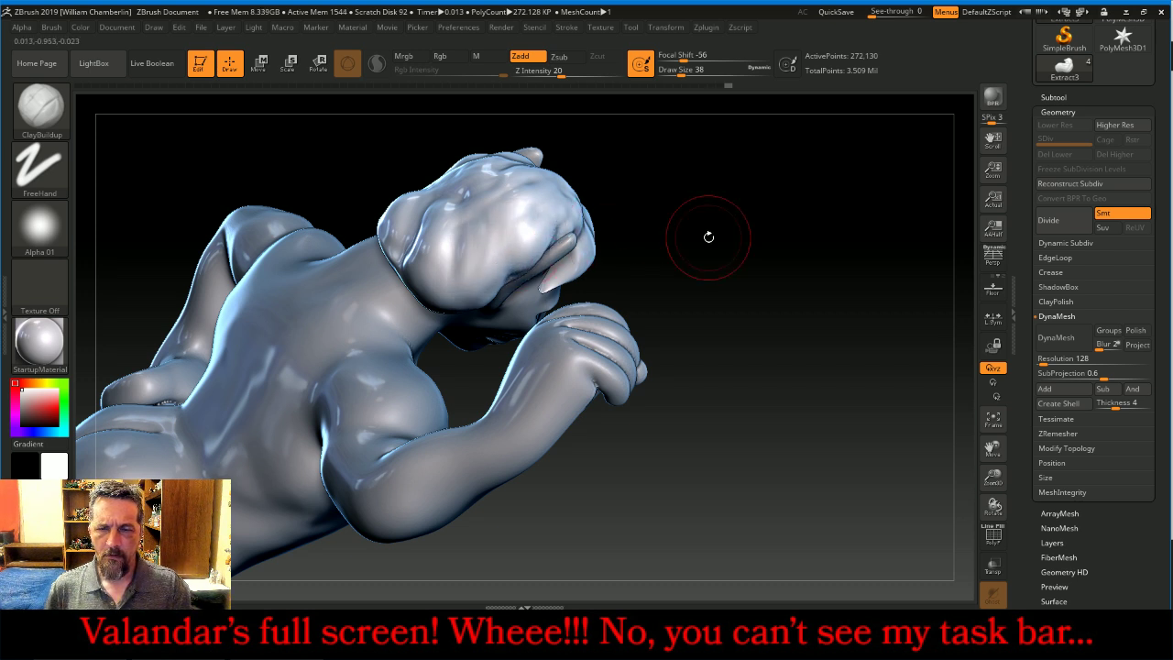
pyautogui.moveTo(706, 236)
pyautogui.mouseDown()
pyautogui.moveTo(779, 341)
pyautogui.moveTo(532, 201)
pyautogui.mouseUp()
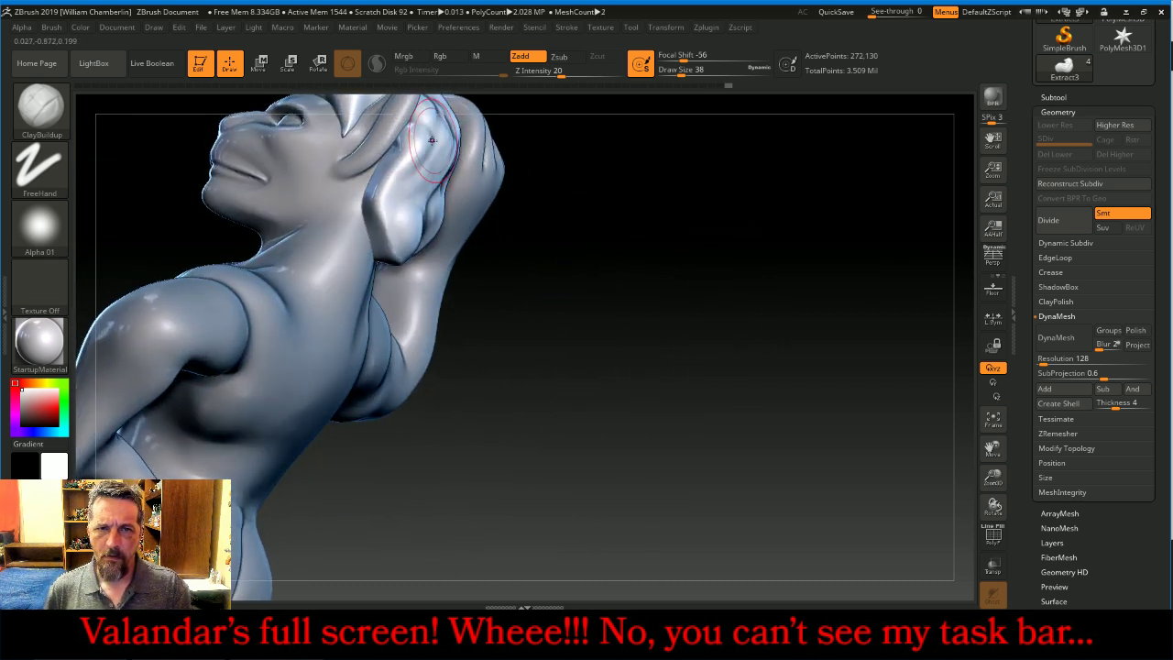
pyautogui.moveTo(408, 167)
pyautogui.mouseDown()
pyautogui.moveTo(393, 204)
pyautogui.moveTo(427, 174)
pyautogui.moveTo(449, 218)
pyautogui.moveTo(394, 188)
pyautogui.moveTo(390, 234)
pyautogui.moveTo(403, 197)
pyautogui.moveTo(378, 245)
pyautogui.mouseUp()
pyautogui.moveTo(724, 285); pyautogui.dragTo(531, 213)
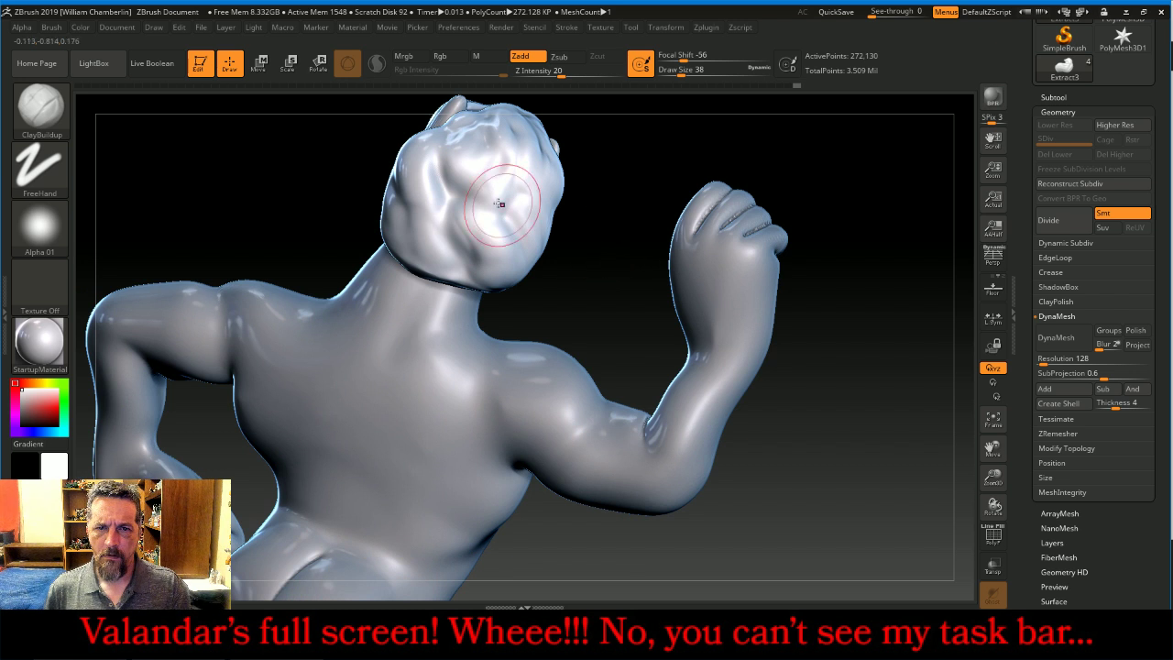
pyautogui.moveTo(447, 169)
pyautogui.mouseDown()
pyautogui.moveTo(451, 193)
pyautogui.moveTo(440, 182)
pyautogui.moveTo(478, 130)
pyautogui.moveTo(536, 247)
pyautogui.moveTo(456, 284)
pyautogui.moveTo(435, 248)
pyautogui.moveTo(454, 279)
pyautogui.moveTo(463, 271)
pyautogui.moveTo(396, 194)
pyautogui.mouseUp()
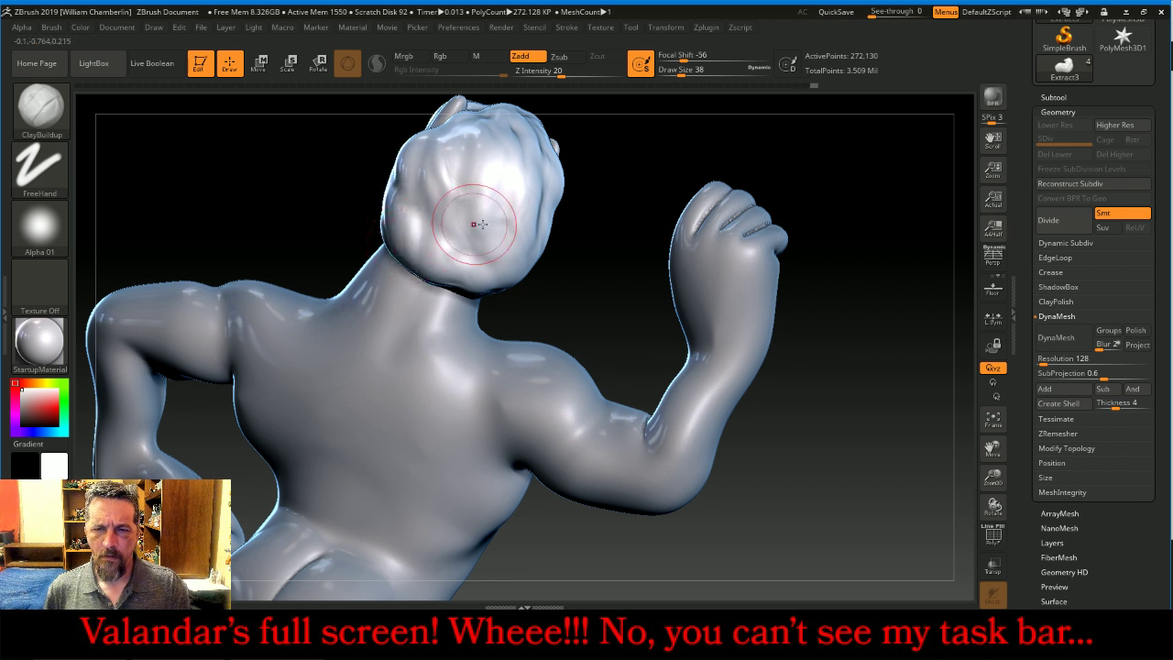
# Thicken the lower edge of the hair around the nape and behind the ears with ClayBuildup strokes
pyautogui.moveTo(596, 264)
pyautogui.mouseDown()
pyautogui.moveTo(618, 221)
pyautogui.moveTo(604, 208)
pyautogui.mouseUp()
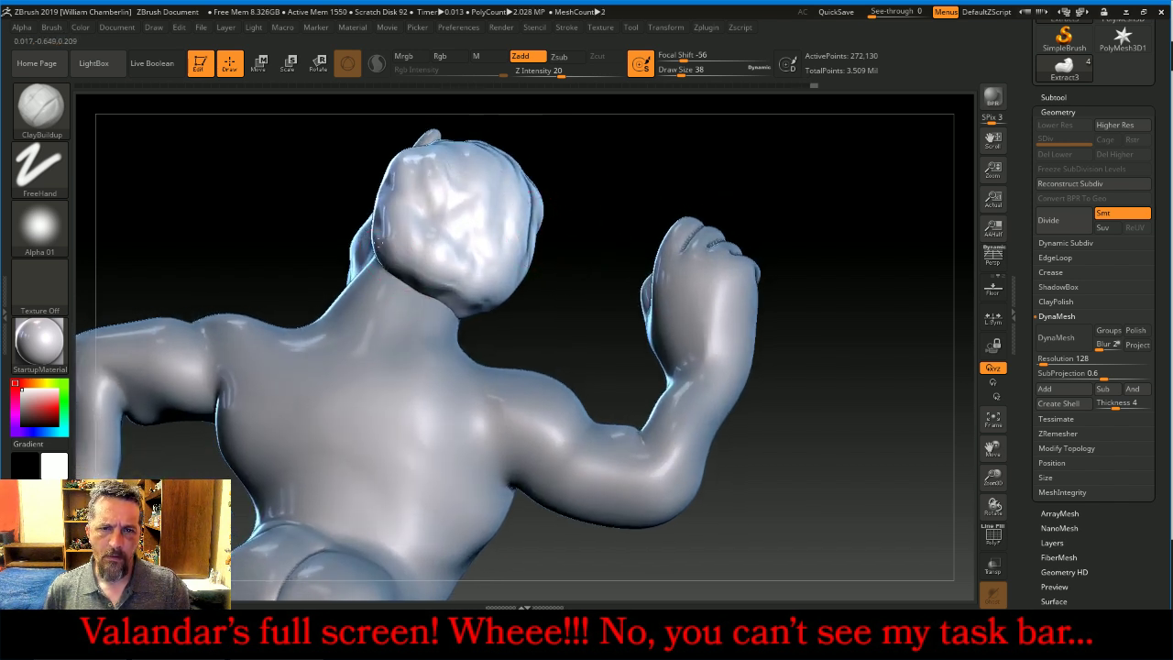
pyautogui.moveTo(378, 244)
pyautogui.mouseDown()
pyautogui.moveTo(392, 271)
pyautogui.moveTo(491, 316)
pyautogui.mouseUp()
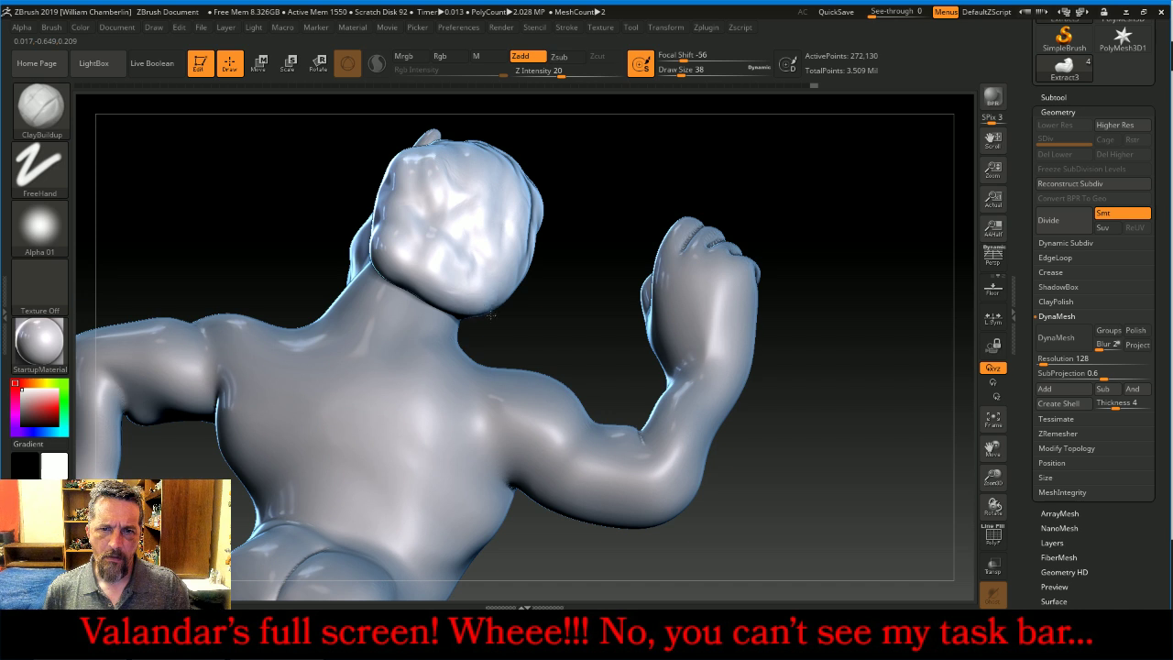
pyautogui.moveTo(571, 168); pyautogui.dragTo(626, 169)
pyautogui.moveTo(355, 256)
pyautogui.mouseDown()
pyautogui.moveTo(362, 212)
pyautogui.moveTo(383, 274)
pyautogui.moveTo(412, 288)
pyautogui.mouseUp()
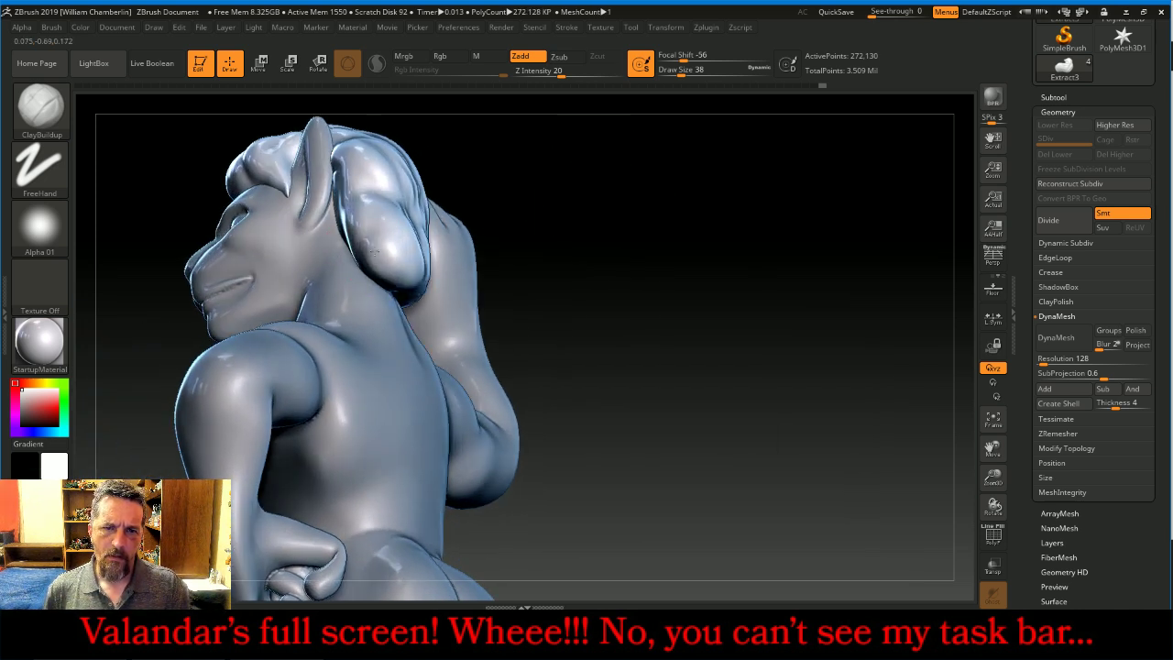
pyautogui.moveTo(469, 260)
pyautogui.mouseDown()
pyautogui.moveTo(418, 229)
pyautogui.moveTo(424, 275)
pyautogui.moveTo(477, 275)
pyautogui.moveTo(435, 275)
pyautogui.moveTo(456, 240)
pyautogui.moveTo(472, 266)
pyautogui.mouseUp()
pyautogui.moveTo(584, 229)
pyautogui.mouseDown()
pyautogui.moveTo(552, 216)
pyautogui.moveTo(542, 186)
pyautogui.mouseUp()
pyautogui.moveTo(724, 335)
pyautogui.mouseDown()
pyautogui.moveTo(678, 282)
pyautogui.moveTo(587, 272)
pyautogui.mouseUp()
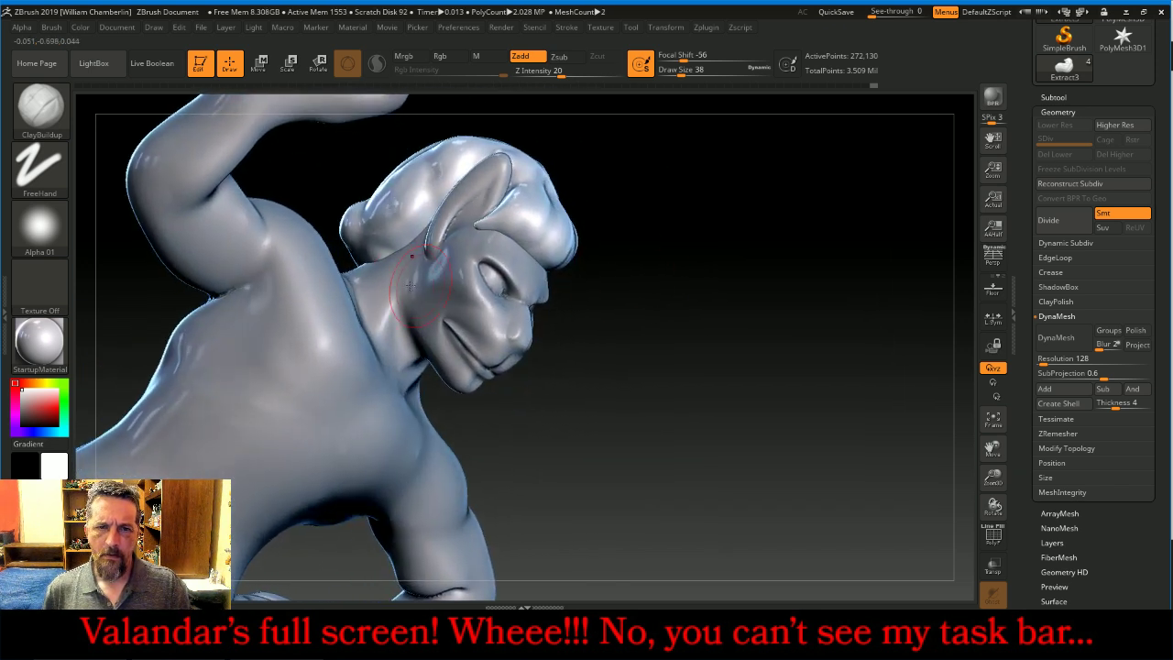
pyautogui.moveTo(340, 243); pyautogui.dragTo(400, 223)
# Build up the front of the hair above the forehead into a fuller, smooth fringe at draw size 38
pyautogui.moveTo(836, 263)
pyautogui.mouseDown()
pyautogui.moveTo(851, 266)
pyautogui.moveTo(843, 244)
pyautogui.moveTo(800, 200)
pyautogui.moveTo(843, 280)
pyautogui.moveTo(884, 273)
pyautogui.moveTo(930, 318)
pyautogui.moveTo(498, 206)
pyautogui.moveTo(495, 253)
pyautogui.mouseUp()
pyautogui.moveTo(483, 176)
pyautogui.mouseDown()
pyautogui.moveTo(495, 147)
pyautogui.moveTo(554, 261)
pyautogui.mouseUp()
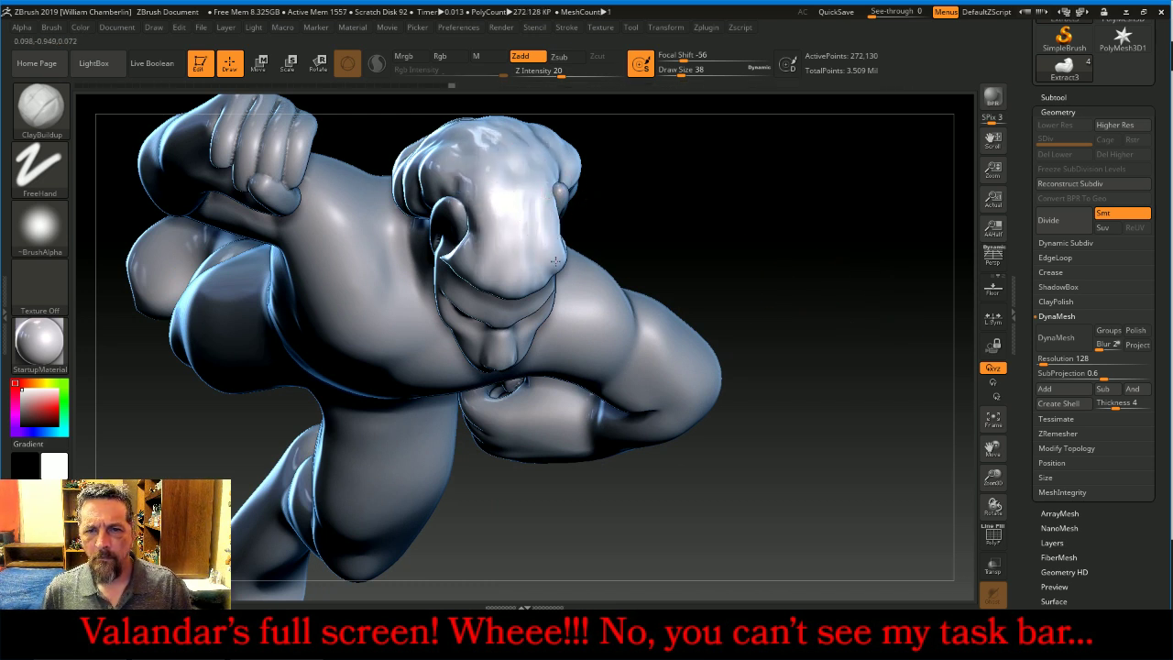
pyautogui.moveTo(653, 249)
pyautogui.mouseDown()
pyautogui.moveTo(728, 169)
pyautogui.moveTo(819, 159)
pyautogui.moveTo(803, 177)
pyautogui.moveTo(812, 199)
pyautogui.moveTo(681, 241)
pyautogui.mouseUp()
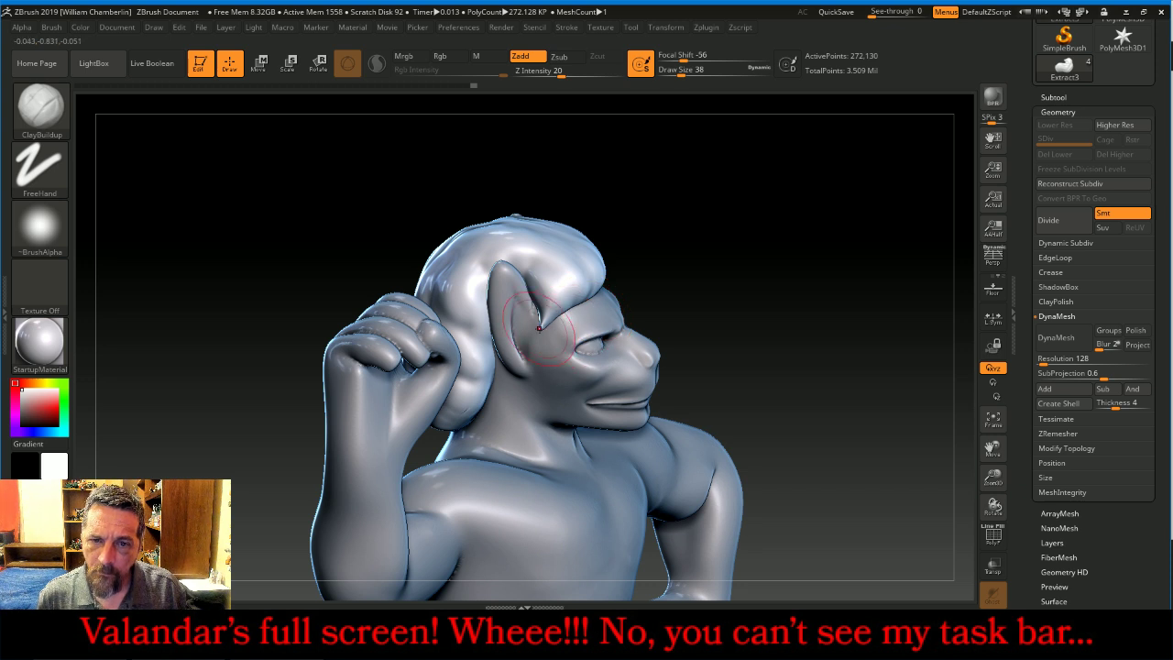
pyautogui.moveTo(721, 272); pyautogui.dragTo(595, 300)
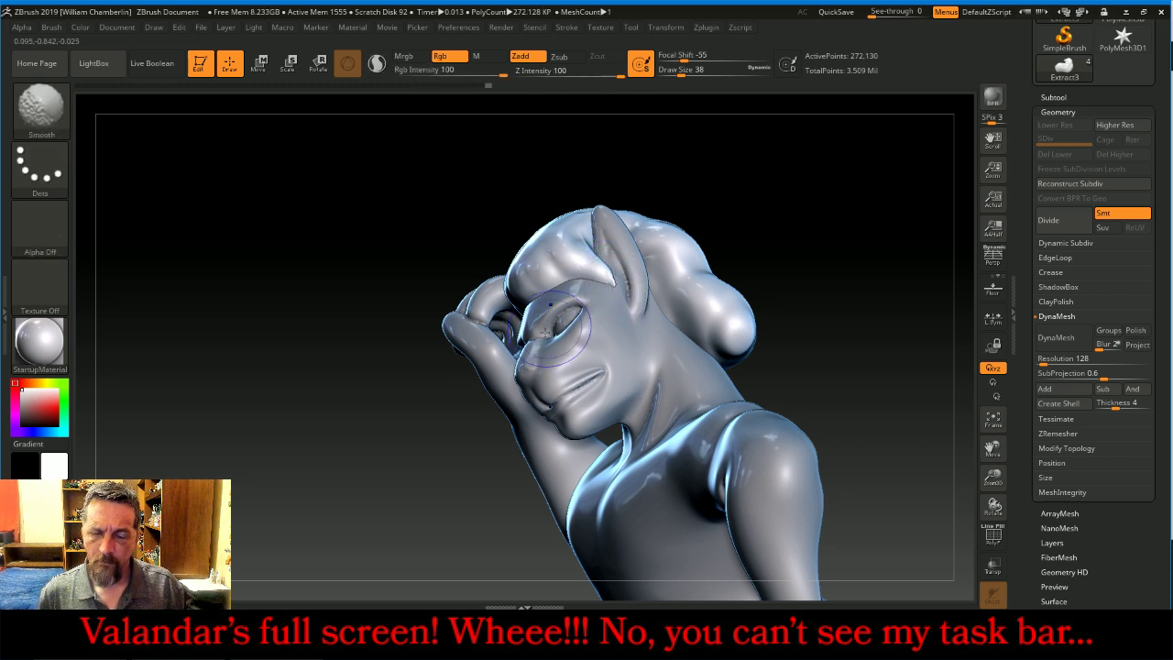
# Set the ClayBuildup brush to draw size 20 and Z Intensity 30 for finer hair strands
pyautogui.click(36, 110)
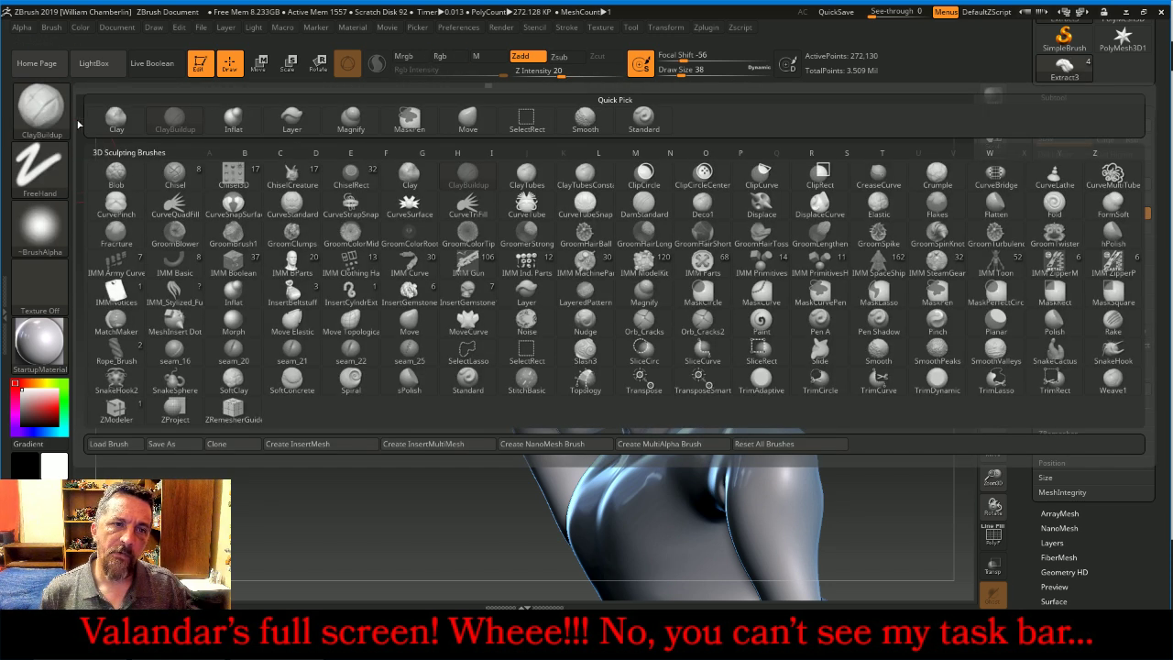
pyautogui.click(503, 165)
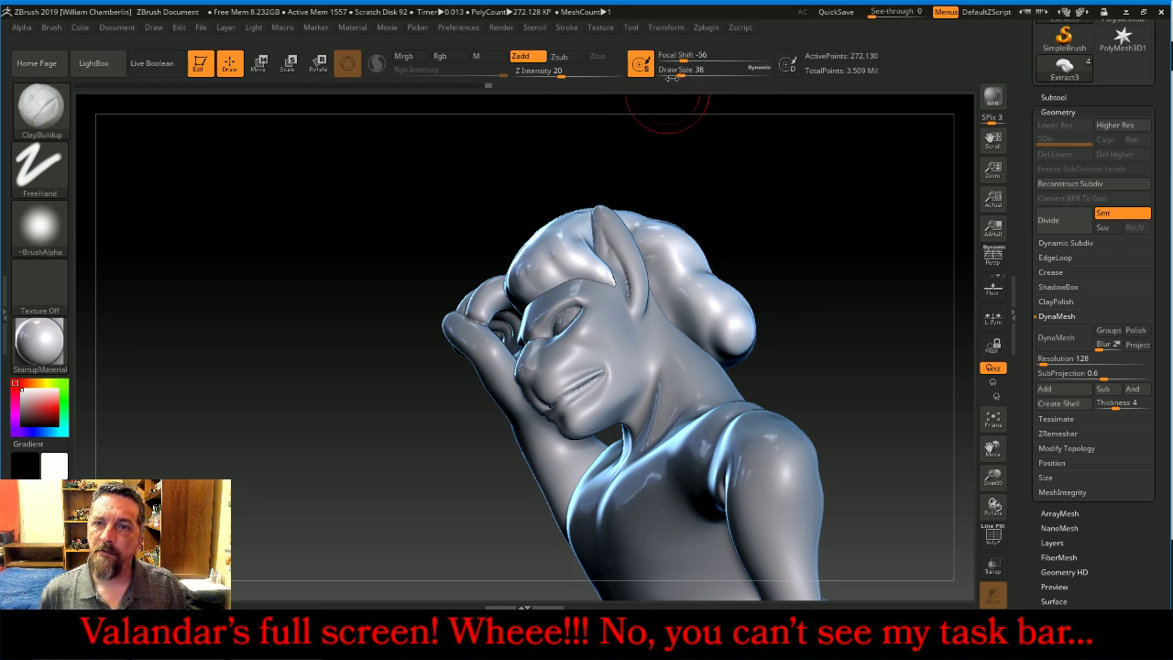
pyautogui.moveTo(681, 72); pyautogui.dragTo(673, 74)
pyautogui.moveTo(775, 153); pyautogui.dragTo(829, 174)
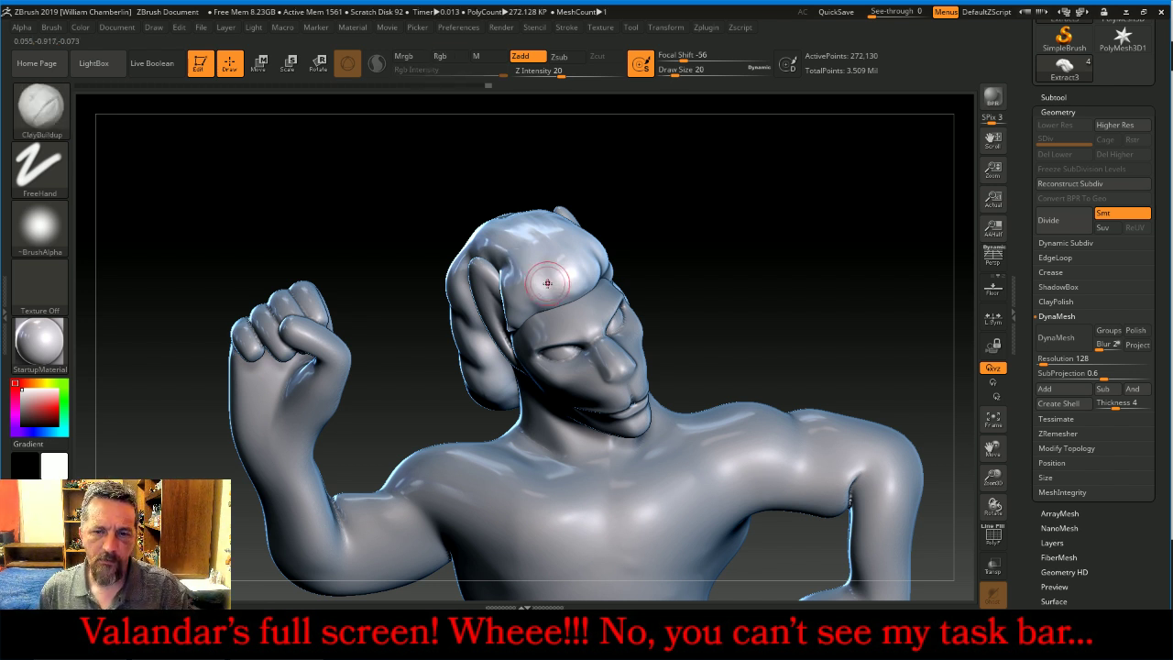
pyautogui.click(564, 72)
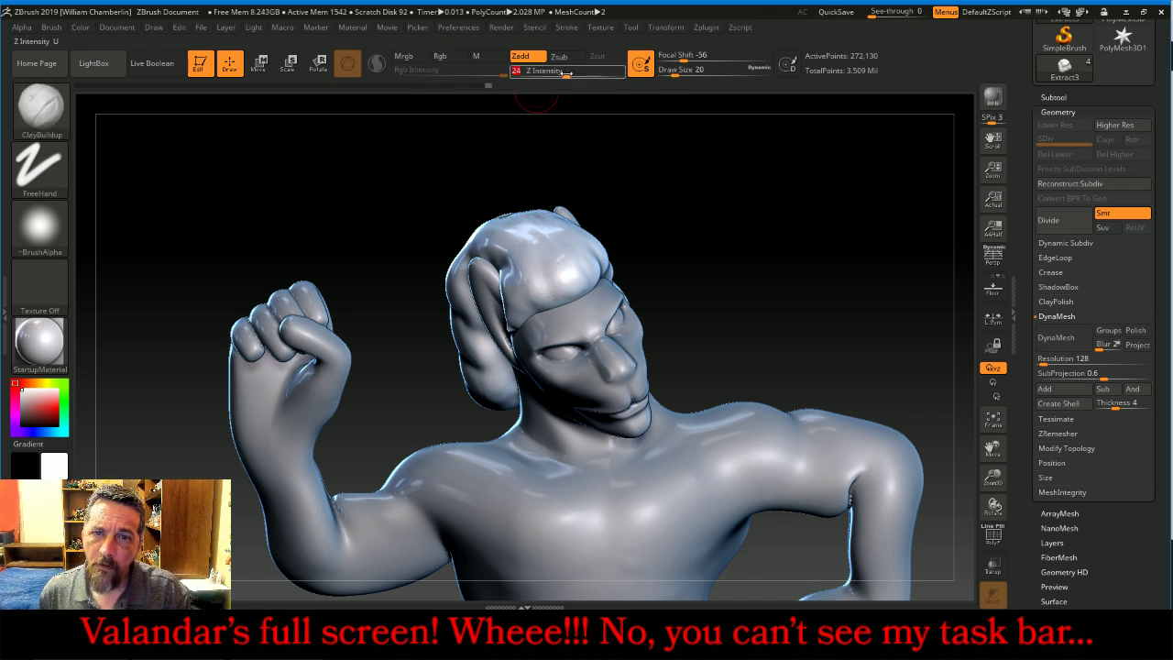
pyautogui.click(568, 72)
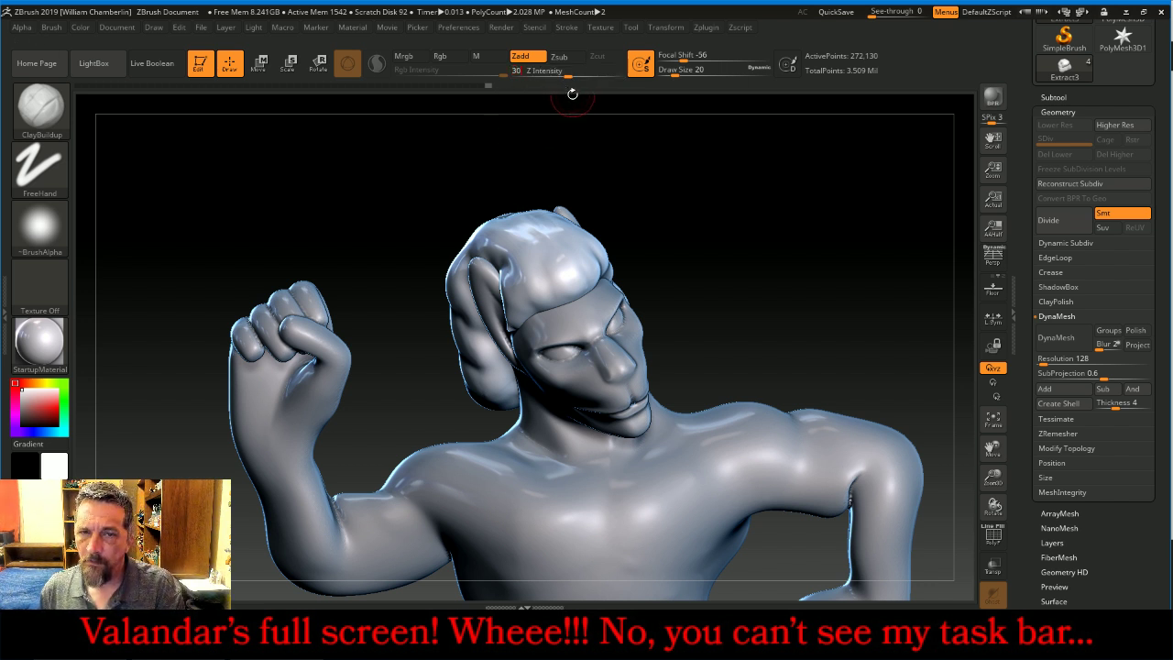
# Sculpt parallel strands running from the crown down to the fringe edge on both sides of the forehead
pyautogui.moveTo(495, 246); pyautogui.dragTo(532, 309)
pyautogui.moveTo(499, 225); pyautogui.dragTo(559, 298)
pyautogui.moveTo(537, 235); pyautogui.dragTo(587, 286)
pyautogui.moveTo(747, 198)
pyautogui.mouseDown()
pyautogui.moveTo(724, 233)
pyautogui.moveTo(549, 225)
pyautogui.mouseUp()
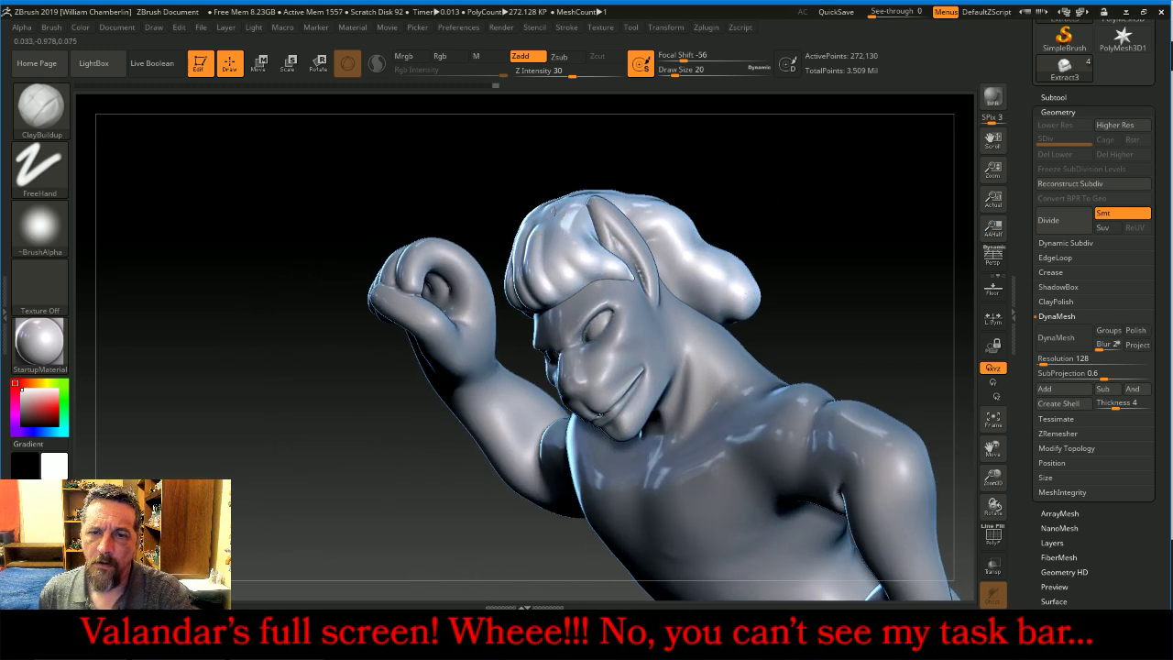
pyautogui.moveTo(593, 275)
pyautogui.mouseDown()
pyautogui.moveTo(570, 235)
pyautogui.moveTo(584, 225)
pyautogui.moveTo(587, 267)
pyautogui.mouseUp()
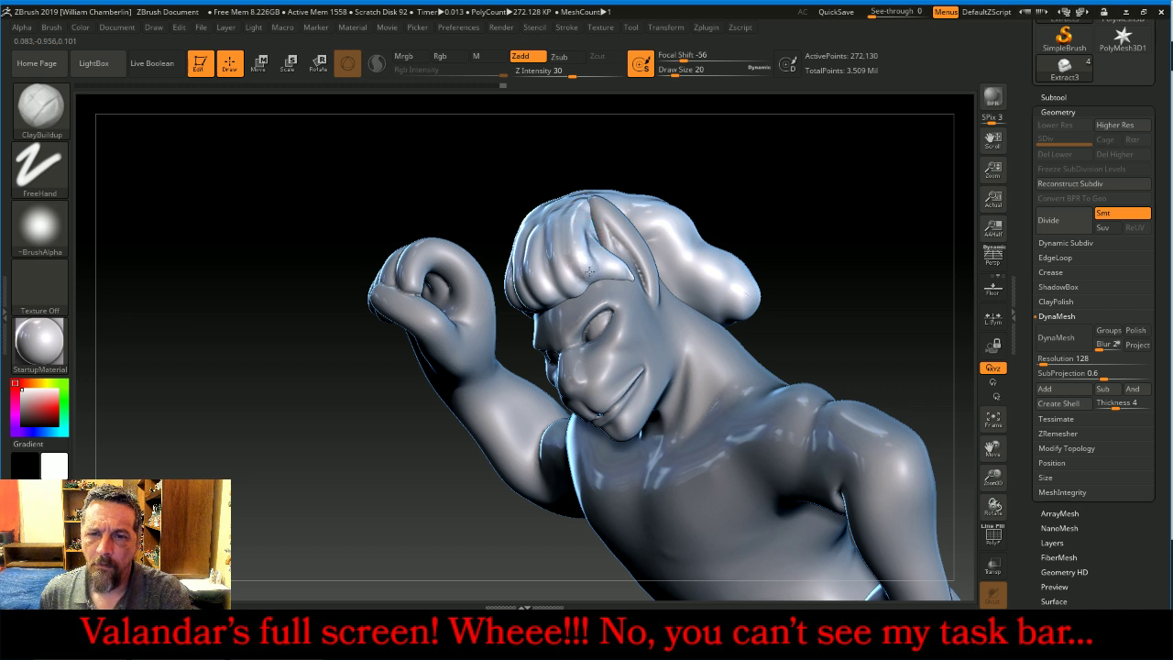
# Sculpt ClayBuildup strands at the temple and down the hair around and behind the ear on the raised-arm side
pyautogui.moveTo(757, 157); pyautogui.dragTo(688, 204)
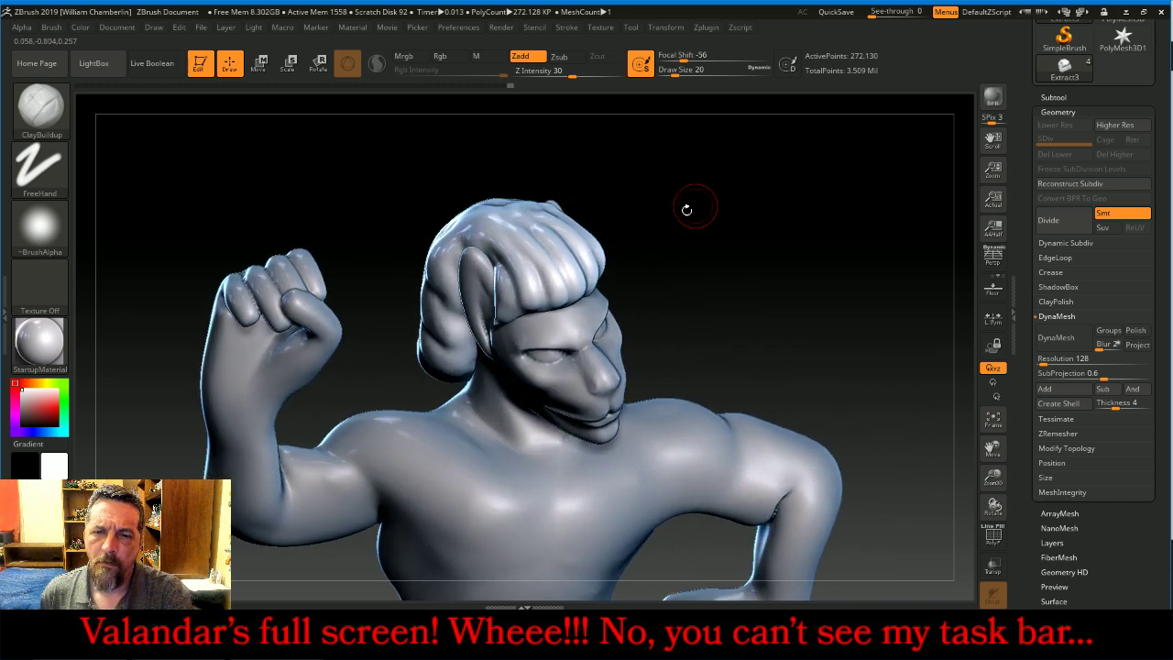
pyautogui.moveTo(483, 229); pyautogui.dragTo(526, 298)
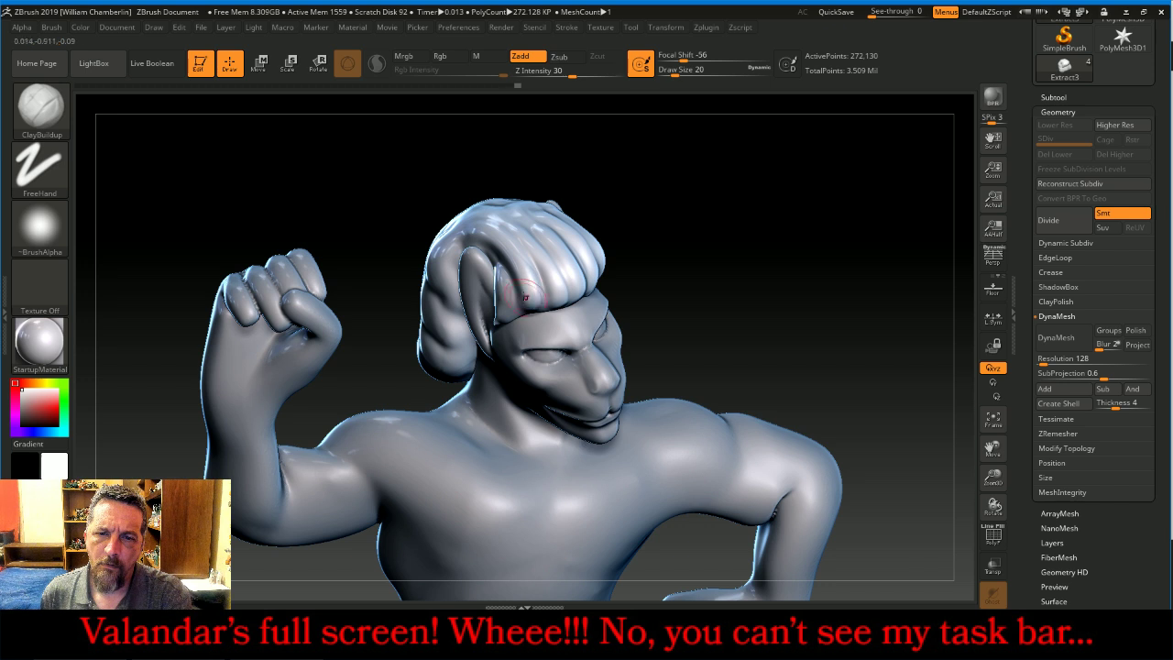
pyautogui.moveTo(752, 220)
pyautogui.mouseDown()
pyautogui.moveTo(757, 236)
pyautogui.moveTo(723, 258)
pyautogui.mouseUp()
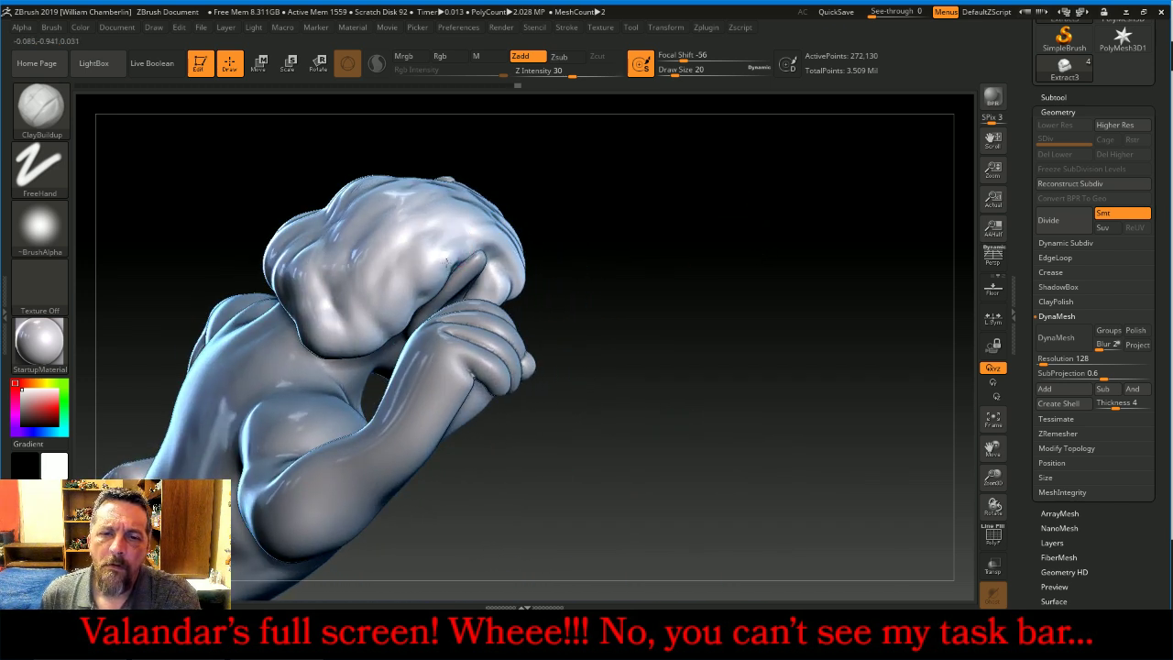
pyautogui.moveTo(427, 307); pyautogui.dragTo(419, 318)
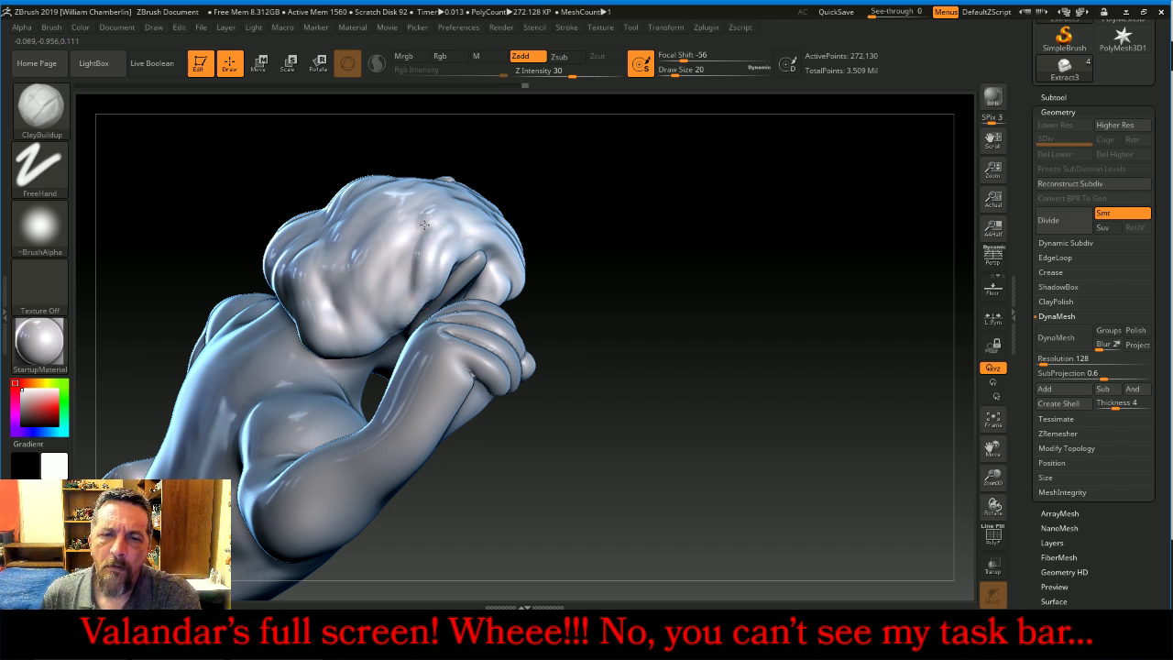
pyautogui.moveTo(424, 225)
pyautogui.mouseDown()
pyautogui.moveTo(380, 298)
pyautogui.moveTo(334, 316)
pyautogui.mouseUp()
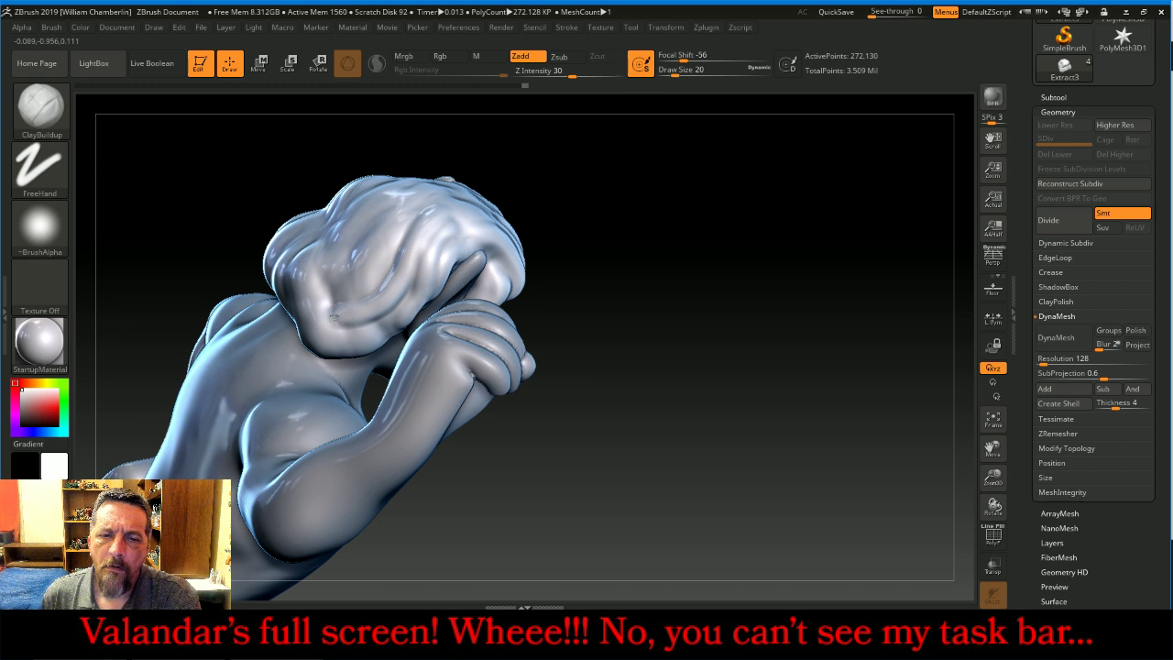
# Extend the strands to the lower edge of the hair below and behind the ear on the raised-arm side
pyautogui.moveTo(665, 235)
pyautogui.mouseDown()
pyautogui.moveTo(681, 184)
pyautogui.moveTo(611, 212)
pyautogui.mouseUp()
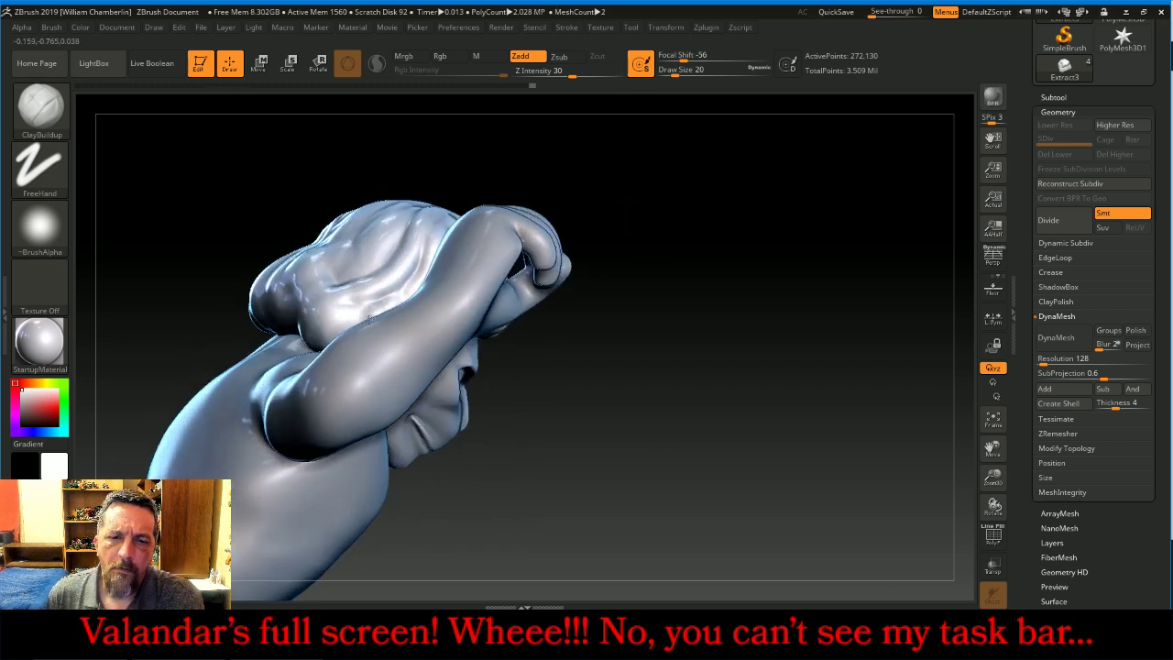
pyautogui.moveTo(589, 199)
pyautogui.mouseDown()
pyautogui.moveTo(639, 189)
pyautogui.moveTo(595, 190)
pyautogui.mouseUp()
pyautogui.press('ctrl')
pyautogui.keyDown('ctrl'); pyautogui.moveTo(445, 261); pyautogui.dragTo(436, 273); pyautogui.keyUp('ctrl')
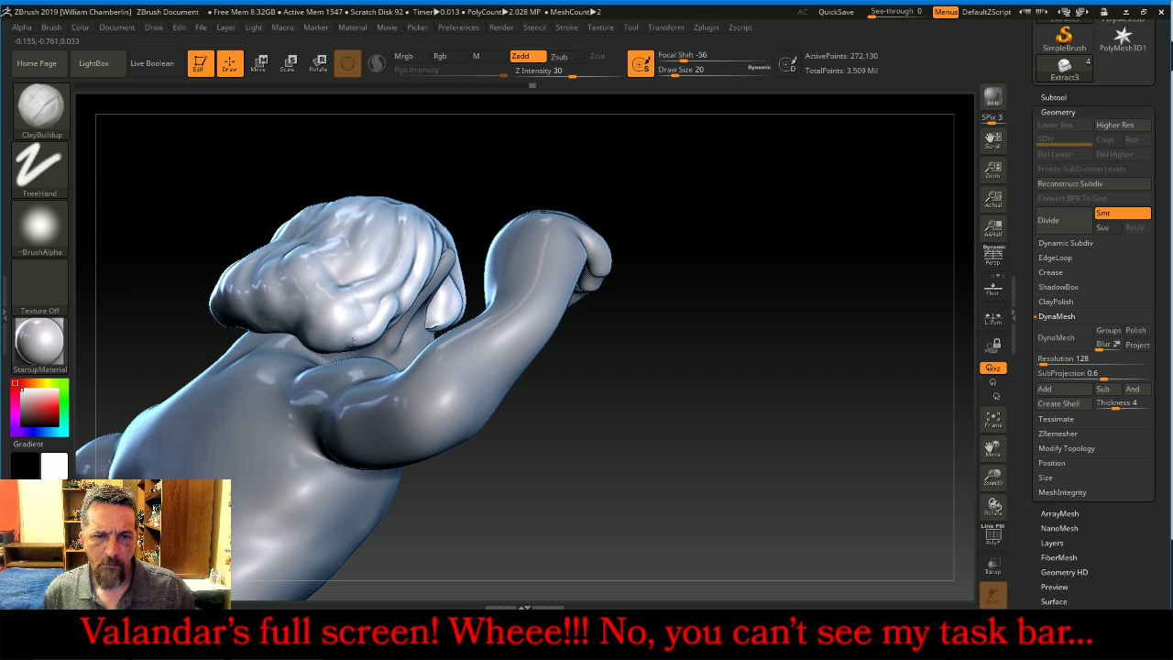
pyautogui.moveTo(330, 336)
pyautogui.mouseDown()
pyautogui.moveTo(329, 324)
pyautogui.moveTo(364, 325)
pyautogui.mouseUp()
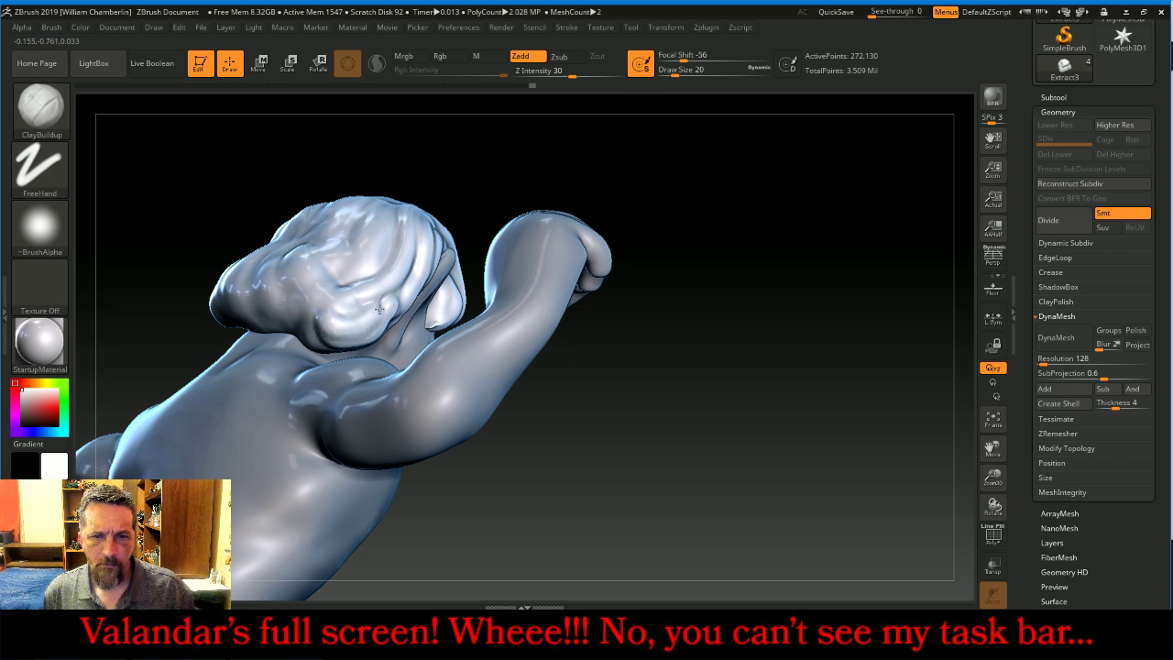
pyautogui.moveTo(751, 300)
pyautogui.mouseDown()
pyautogui.moveTo(707, 224)
pyautogui.moveTo(550, 275)
pyautogui.mouseUp()
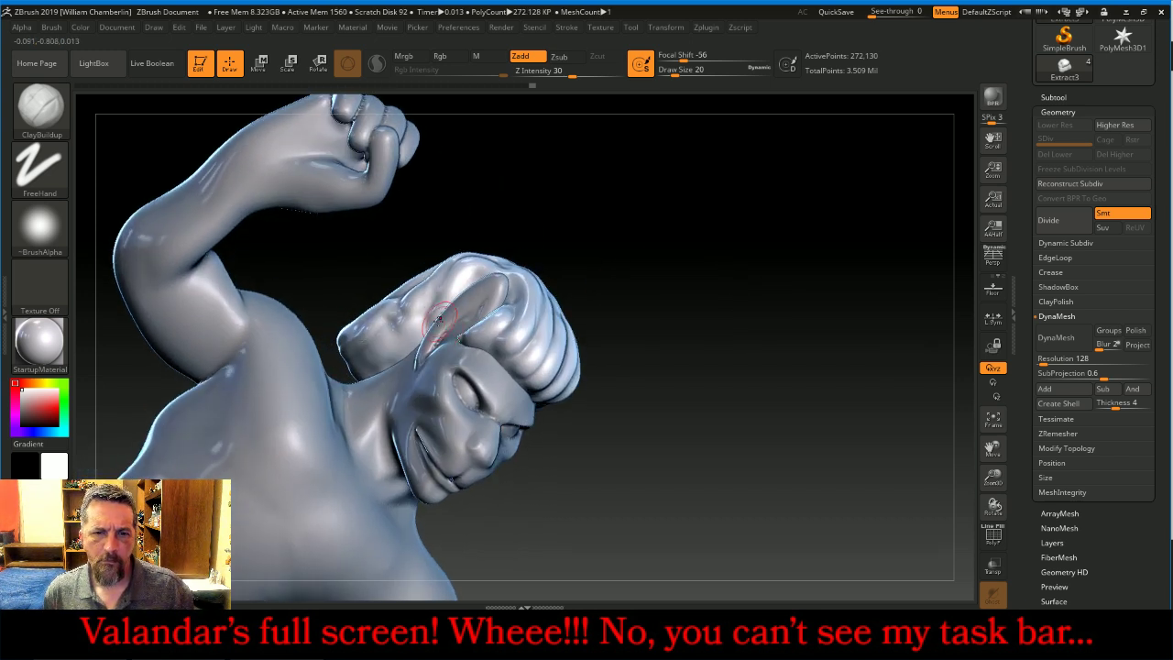
pyautogui.moveTo(439, 316); pyautogui.dragTo(362, 371)
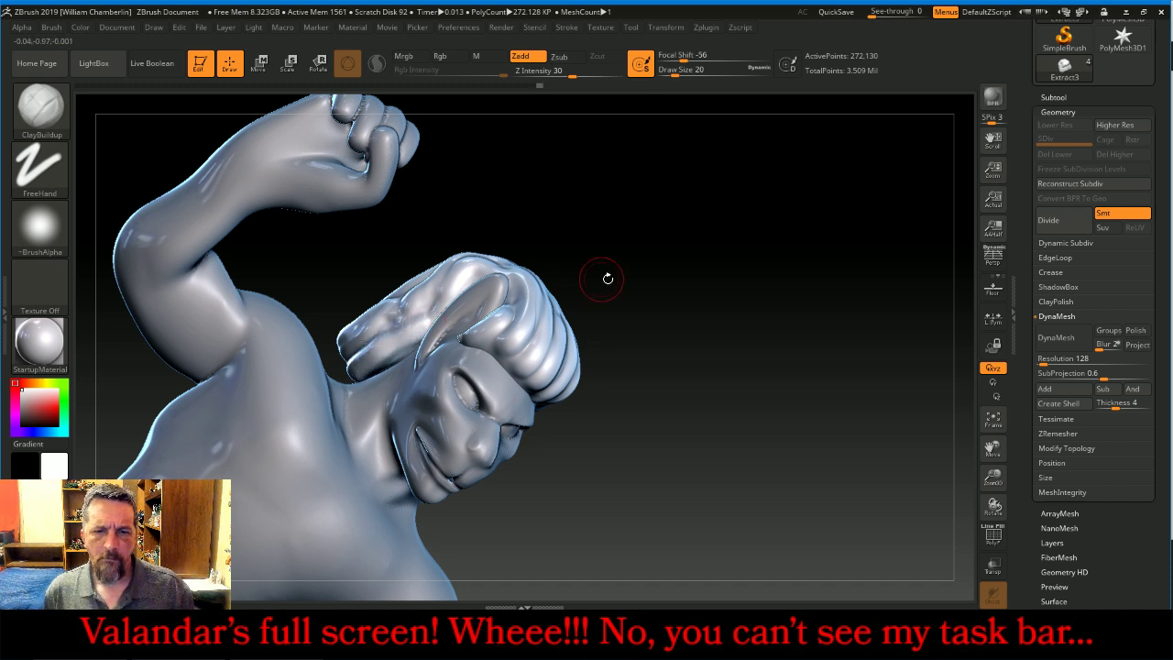
# Set ClayBuildup to draw size 24 and sculpt long wavy strands down the back of the head to behind the opposite ear
pyautogui.moveTo(740, 296)
pyautogui.mouseDown()
pyautogui.moveTo(789, 340)
pyautogui.moveTo(824, 349)
pyautogui.mouseUp()
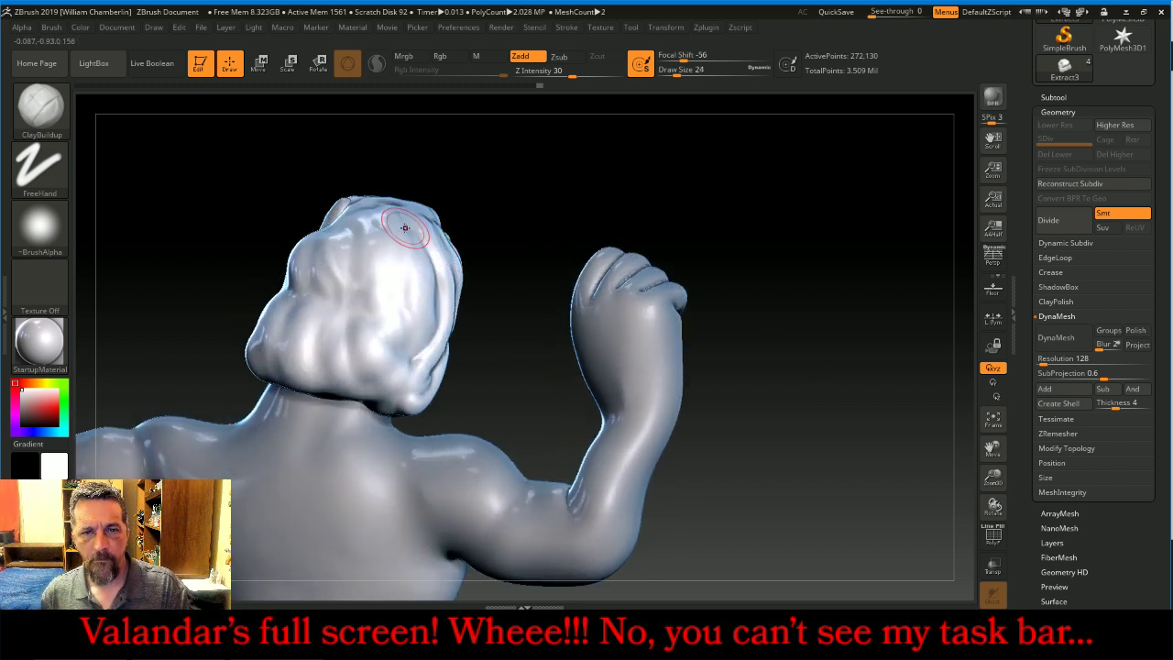
pyautogui.moveTo(400, 220)
pyautogui.mouseDown()
pyautogui.moveTo(427, 267)
pyautogui.moveTo(425, 339)
pyautogui.moveTo(414, 356)
pyautogui.moveTo(388, 290)
pyautogui.moveTo(371, 387)
pyautogui.moveTo(388, 290)
pyautogui.moveTo(421, 372)
pyautogui.moveTo(398, 394)
pyautogui.moveTo(409, 372)
pyautogui.moveTo(385, 240)
pyautogui.moveTo(371, 233)
pyautogui.moveTo(365, 330)
pyautogui.moveTo(341, 312)
pyautogui.moveTo(330, 237)
pyautogui.moveTo(333, 283)
pyautogui.moveTo(359, 312)
pyautogui.moveTo(336, 308)
pyautogui.moveTo(348, 375)
pyautogui.moveTo(317, 355)
pyautogui.moveTo(323, 381)
pyautogui.moveTo(317, 316)
pyautogui.moveTo(315, 350)
pyautogui.moveTo(313, 335)
pyautogui.mouseUp()
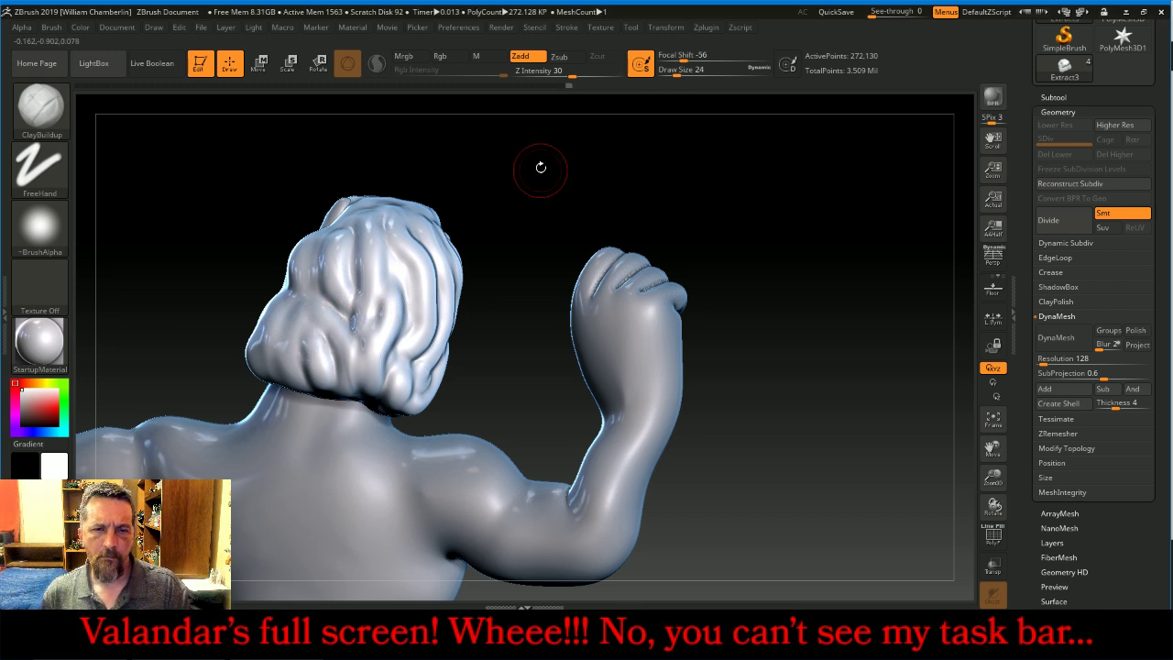
pyautogui.moveTo(540, 165)
pyautogui.mouseDown()
pyautogui.moveTo(605, 181)
pyautogui.moveTo(564, 206)
pyautogui.mouseUp()
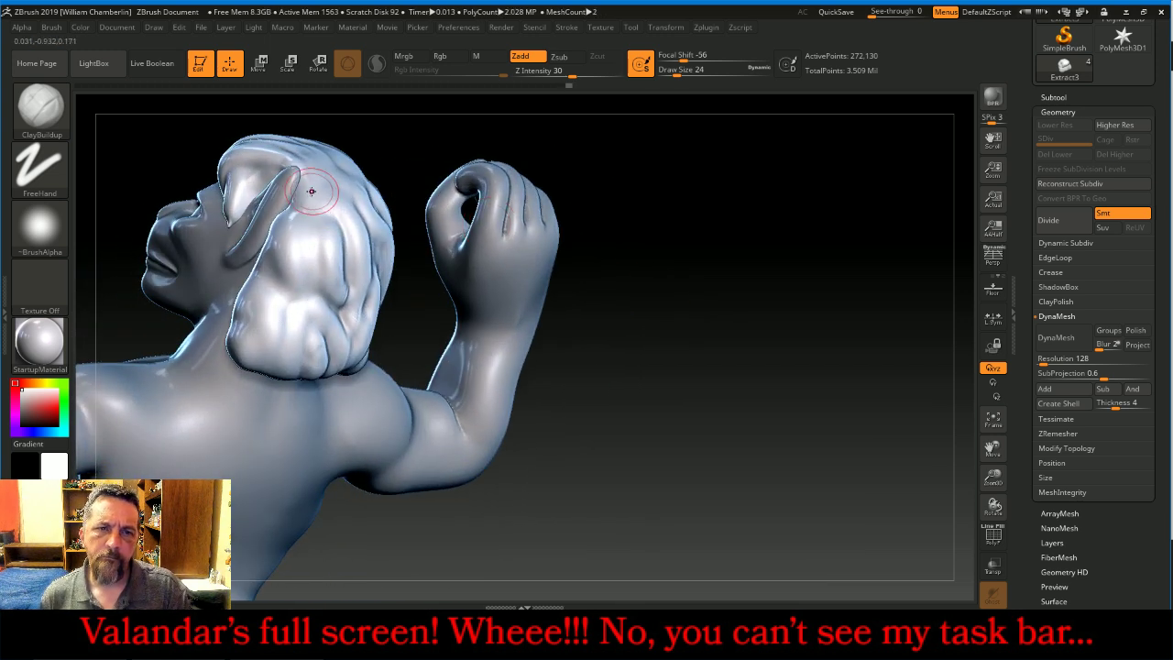
pyautogui.moveTo(309, 190)
pyautogui.mouseDown()
pyautogui.moveTo(320, 248)
pyautogui.moveTo(301, 226)
pyautogui.moveTo(300, 302)
pyautogui.moveTo(313, 375)
pyautogui.moveTo(301, 326)
pyautogui.moveTo(311, 281)
pyautogui.moveTo(294, 310)
pyautogui.moveTo(292, 228)
pyautogui.mouseUp()
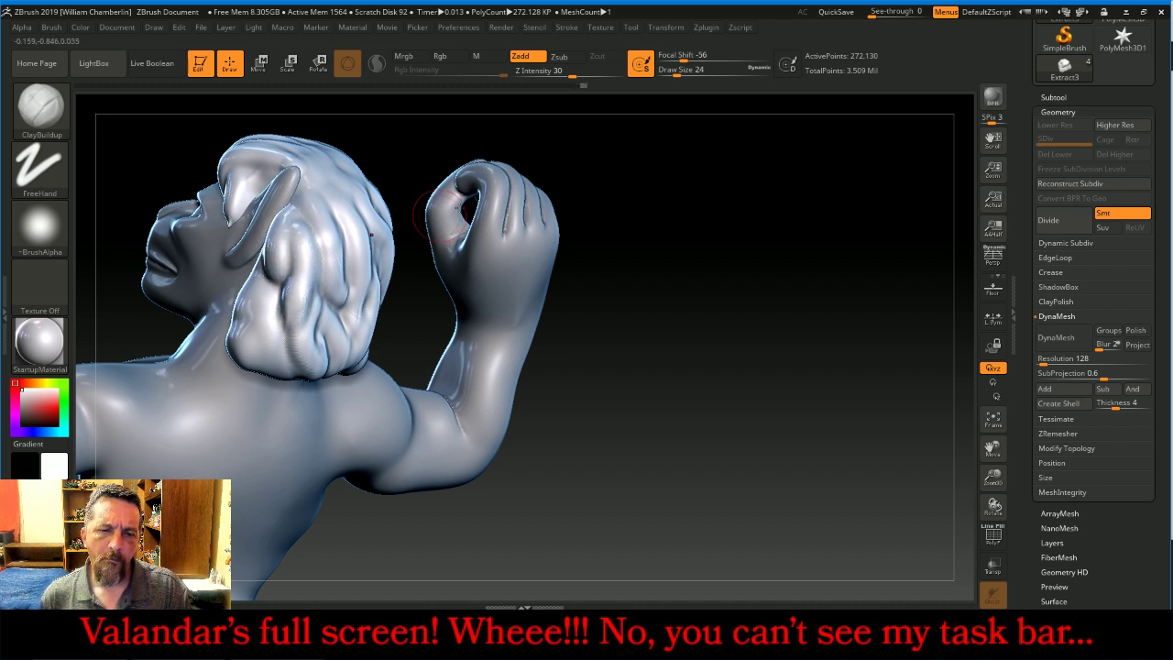
# Shape the lower locks beneath and behind the ear on the lowered-arm side with ClayBuildup strokes
pyautogui.moveTo(665, 208); pyautogui.dragTo(723, 209)
pyautogui.moveTo(275, 358)
pyautogui.mouseDown()
pyautogui.moveTo(268, 298)
pyautogui.moveTo(257, 359)
pyautogui.moveTo(269, 309)
pyautogui.moveTo(249, 303)
pyautogui.moveTo(248, 330)
pyautogui.moveTo(273, 368)
pyautogui.mouseUp()
pyautogui.moveTo(563, 236)
pyautogui.mouseDown()
pyautogui.moveTo(702, 228)
pyautogui.moveTo(340, 335)
pyautogui.mouseUp()
pyautogui.moveTo(251, 269)
pyautogui.mouseDown()
pyautogui.moveTo(253, 311)
pyautogui.moveTo(250, 249)
pyautogui.moveTo(248, 306)
pyautogui.mouseUp()
pyautogui.moveTo(498, 341); pyautogui.dragTo(332, 306)
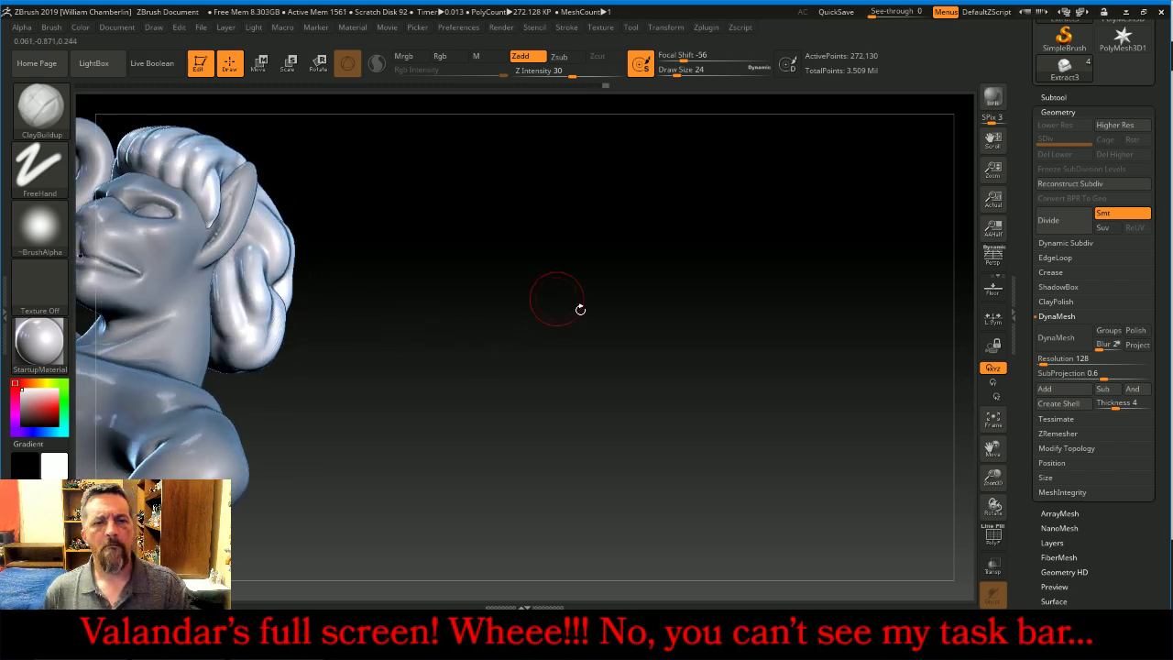
pyautogui.click(993, 419)
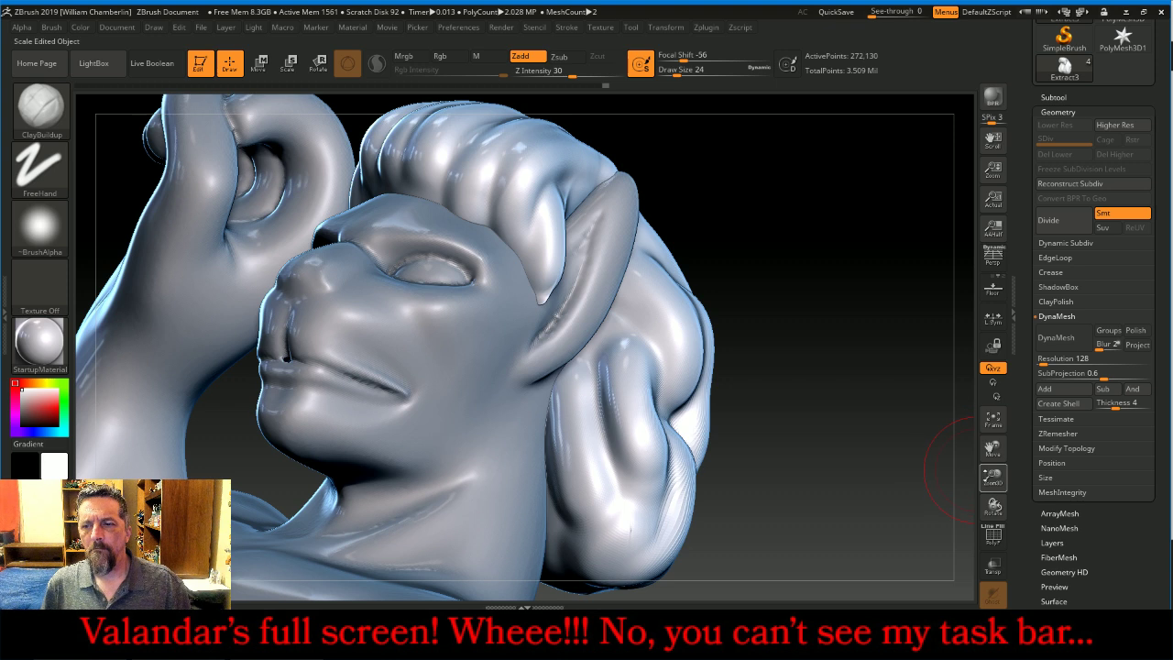
pyautogui.moveTo(989, 463); pyautogui.dragTo(961, 419)
pyautogui.moveTo(765, 311); pyautogui.dragTo(549, 303)
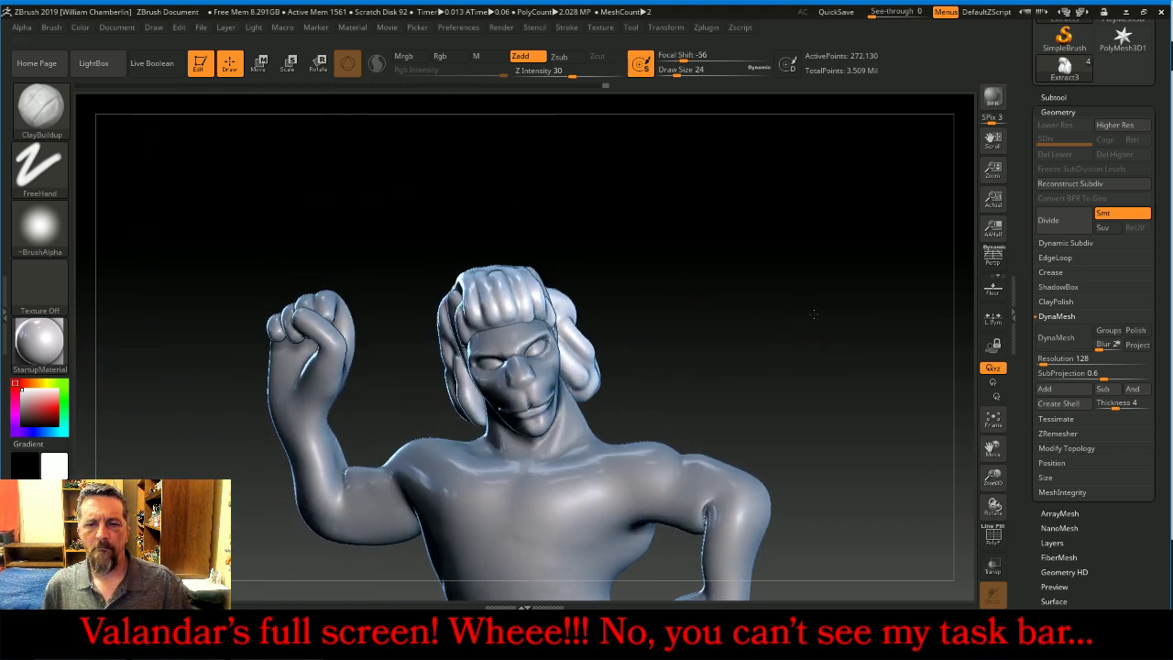
pyautogui.click(41, 107)
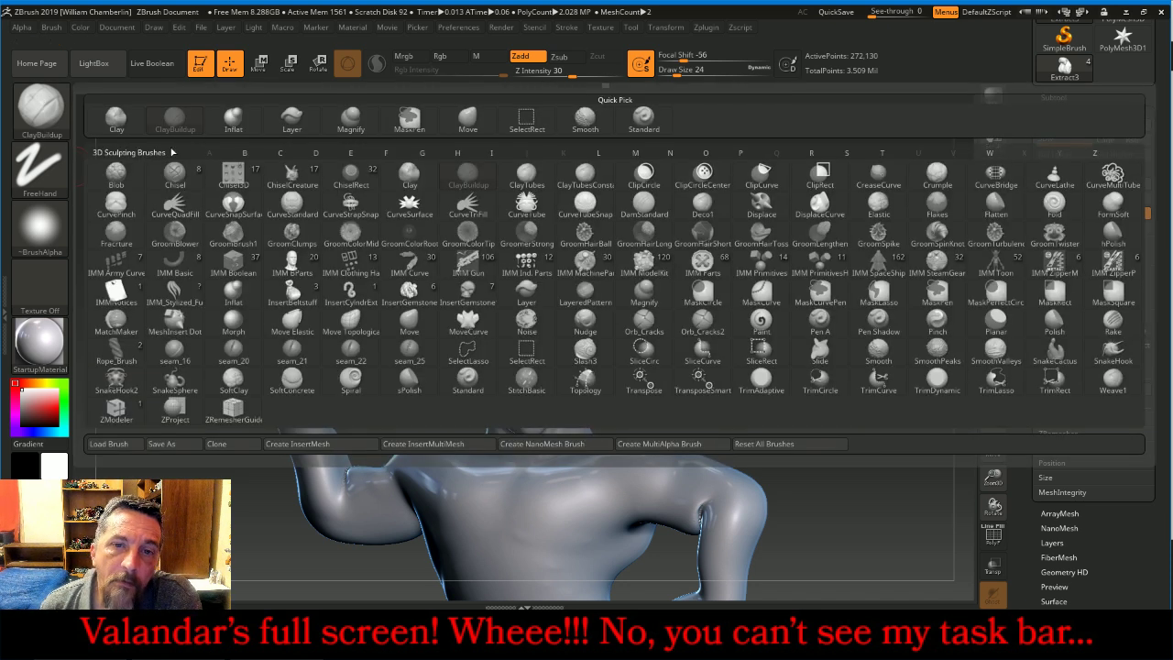
pyautogui.click(579, 118)
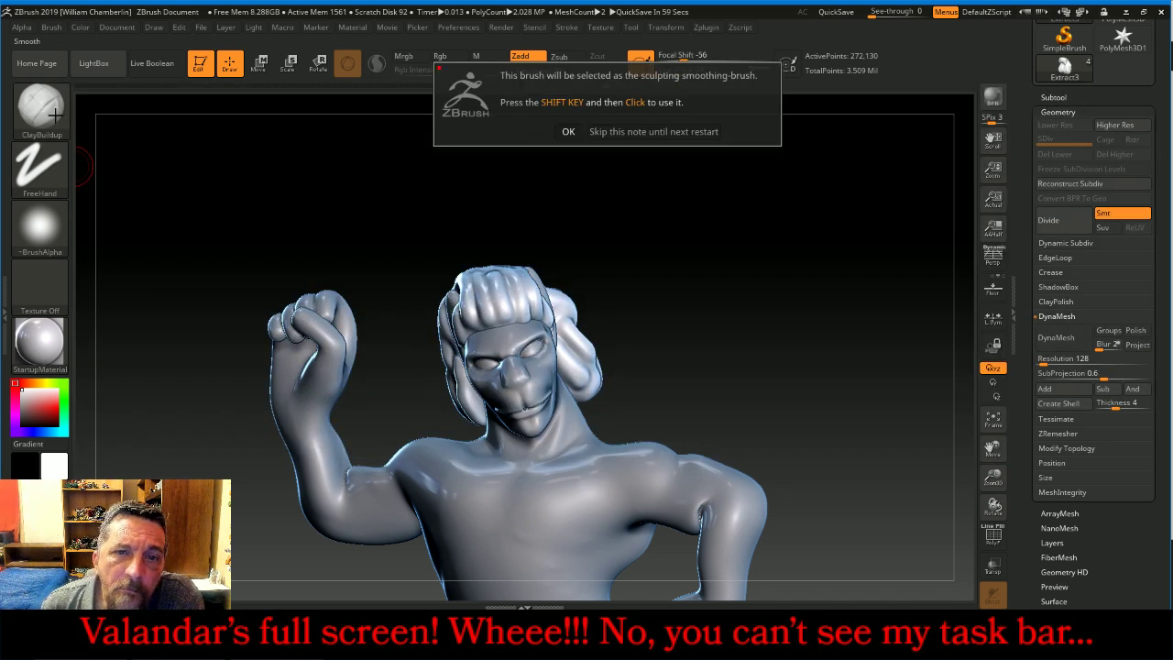
pyautogui.click(567, 131)
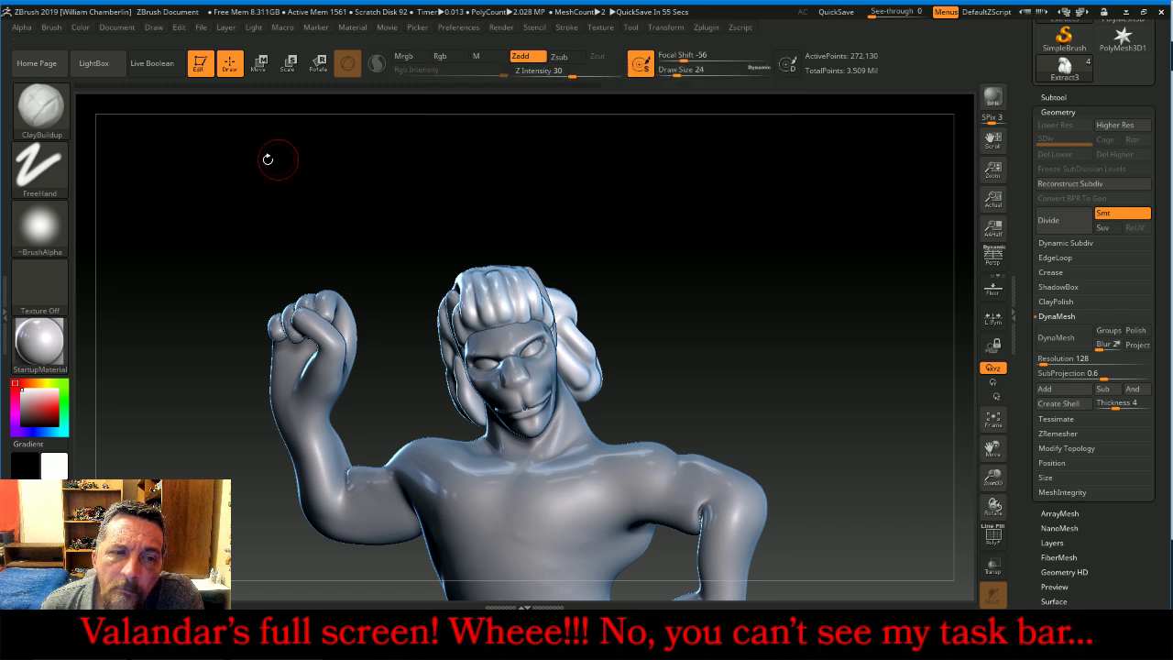
pyautogui.click(40, 108)
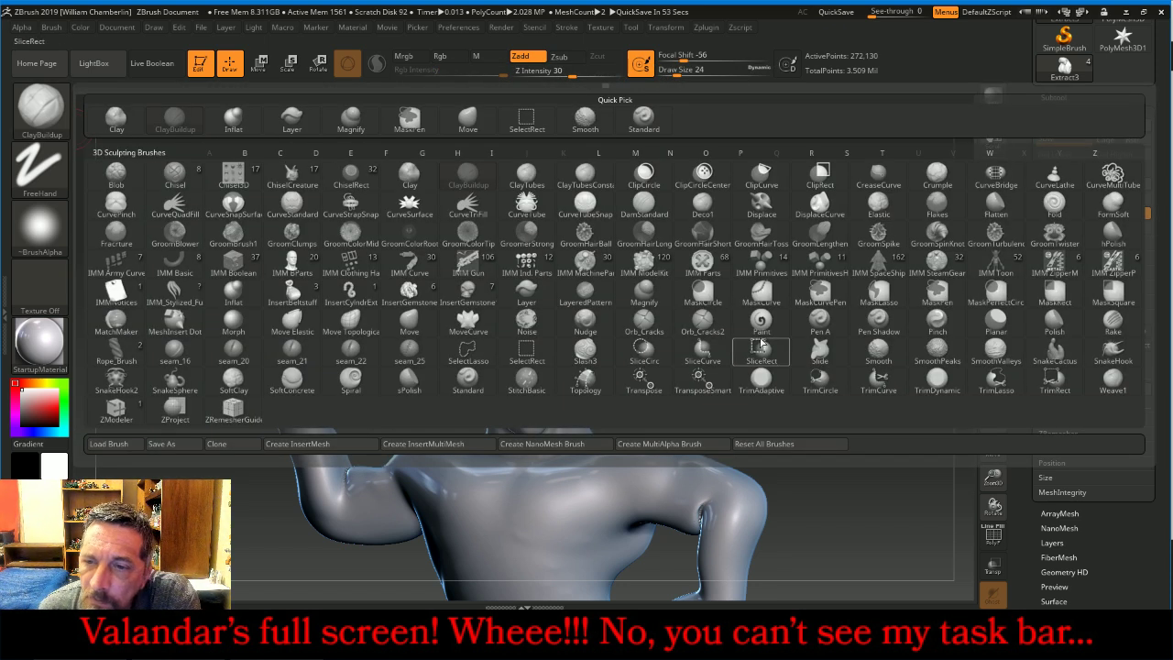
pyautogui.click(669, 351)
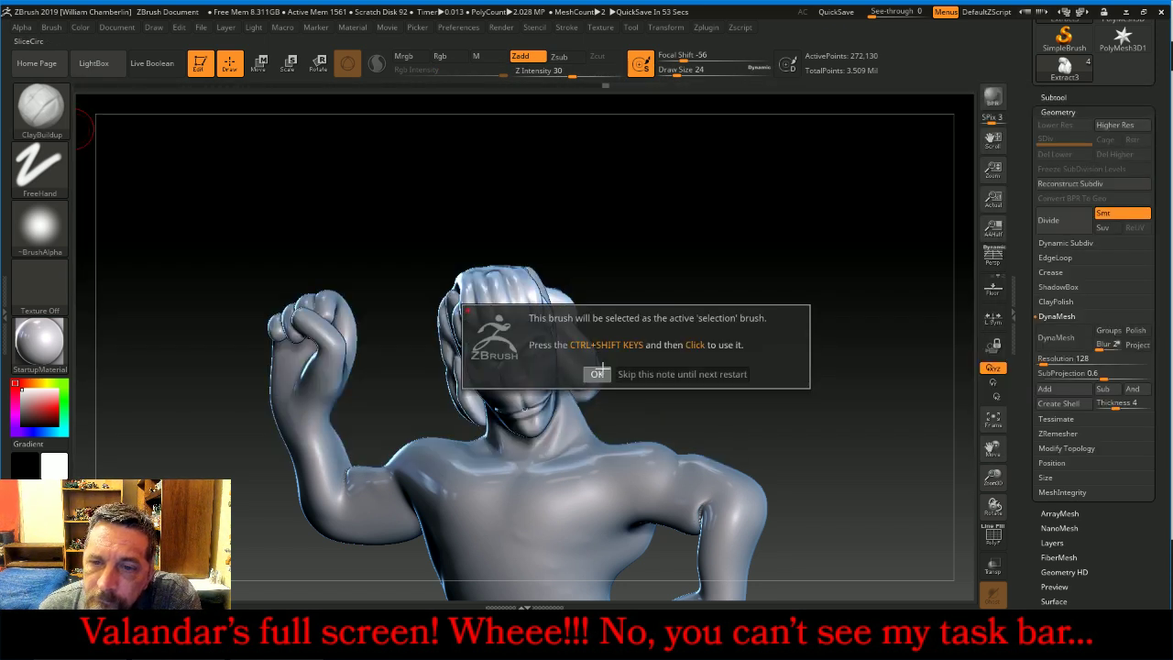
pyautogui.click(596, 373)
# Switch to the Slash3 brush and turn off LazyMouse for it
pyautogui.click(40, 107)
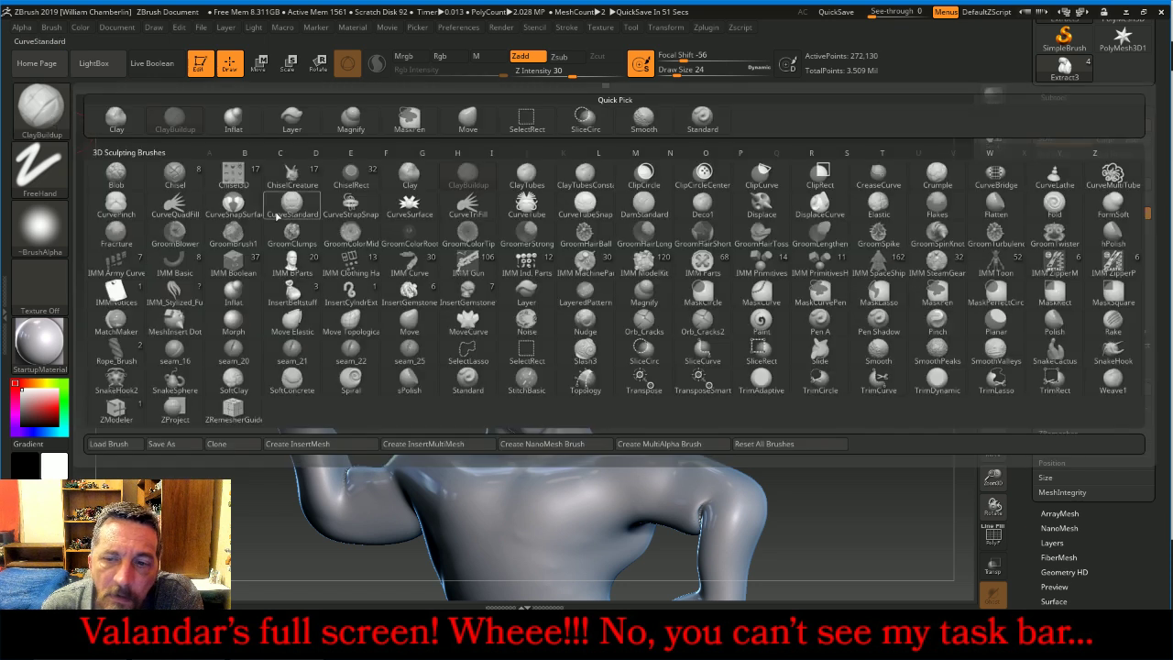
pyautogui.click(586, 351)
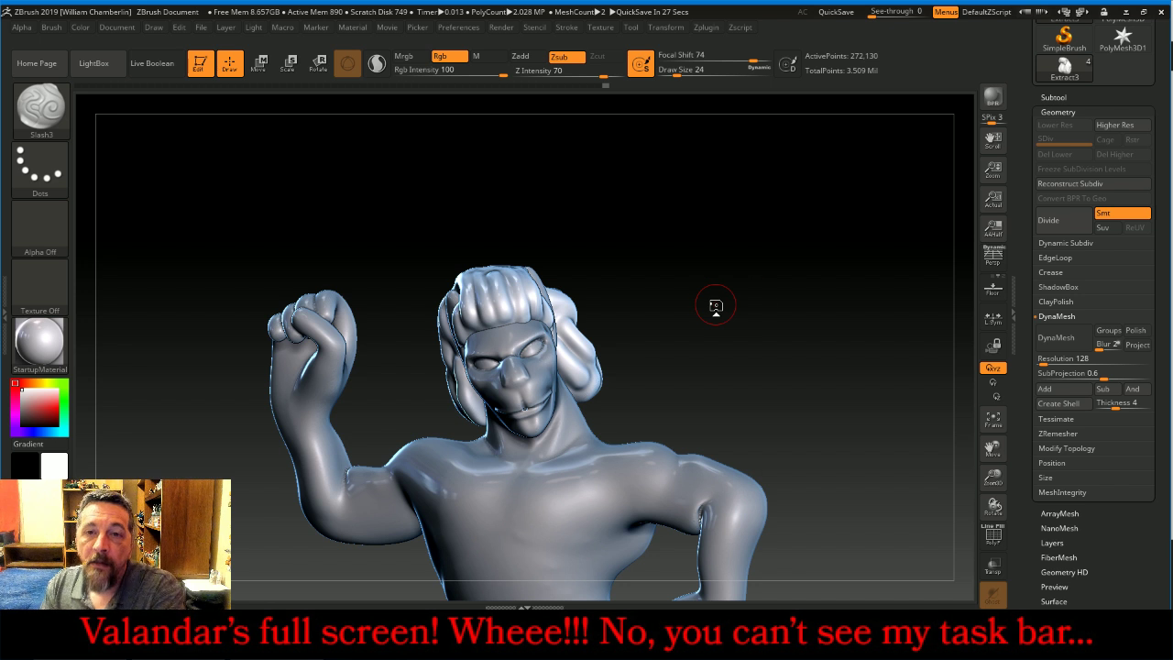
pyautogui.moveTo(1167, 90); pyautogui.dragTo(1168, 459)
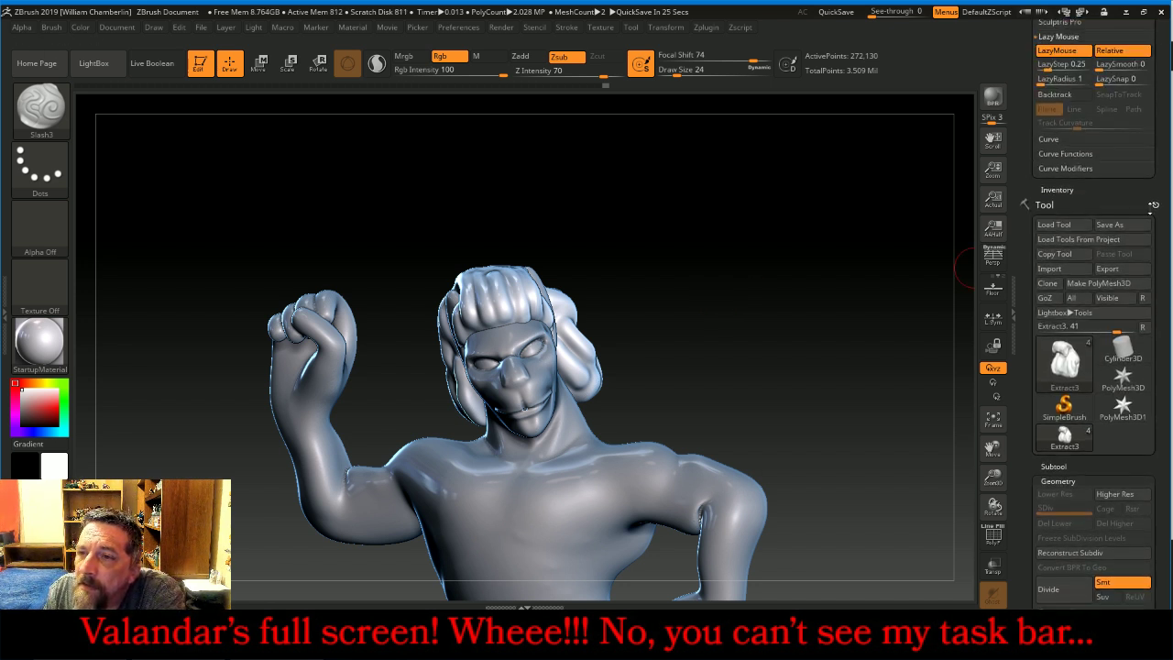
pyautogui.click(1068, 53)
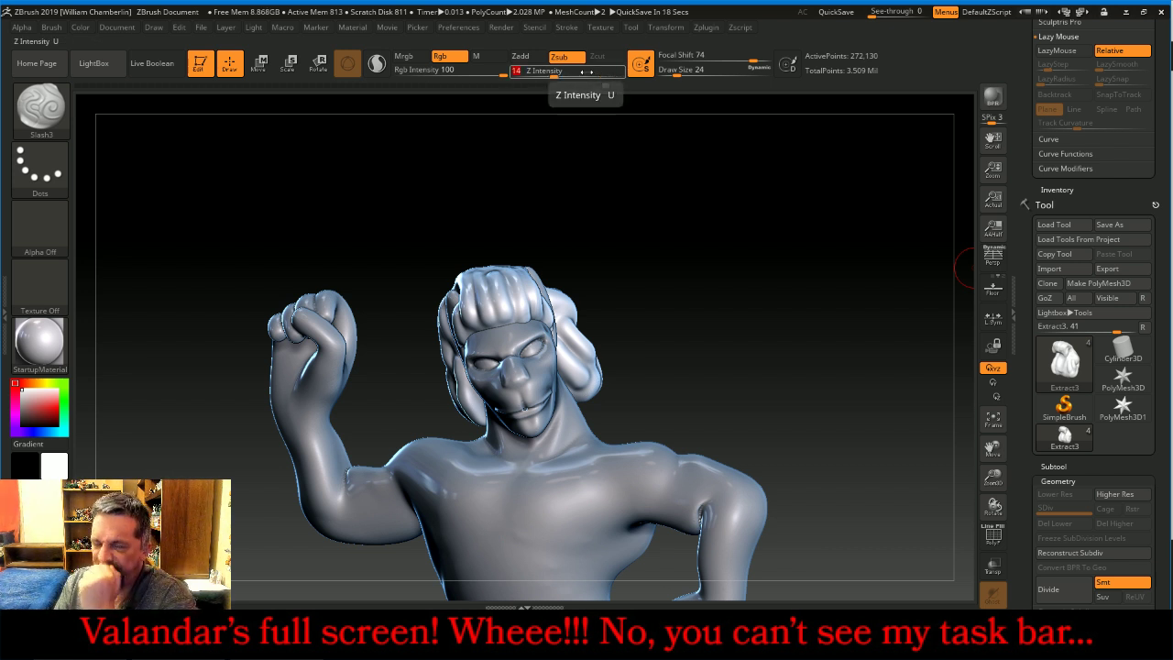
# Set the Slash3 brush to Zadd with a Z Intensity of 9
pyautogui.press('Return')
pyautogui.moveTo(602, 180); pyautogui.dragTo(606, 195)
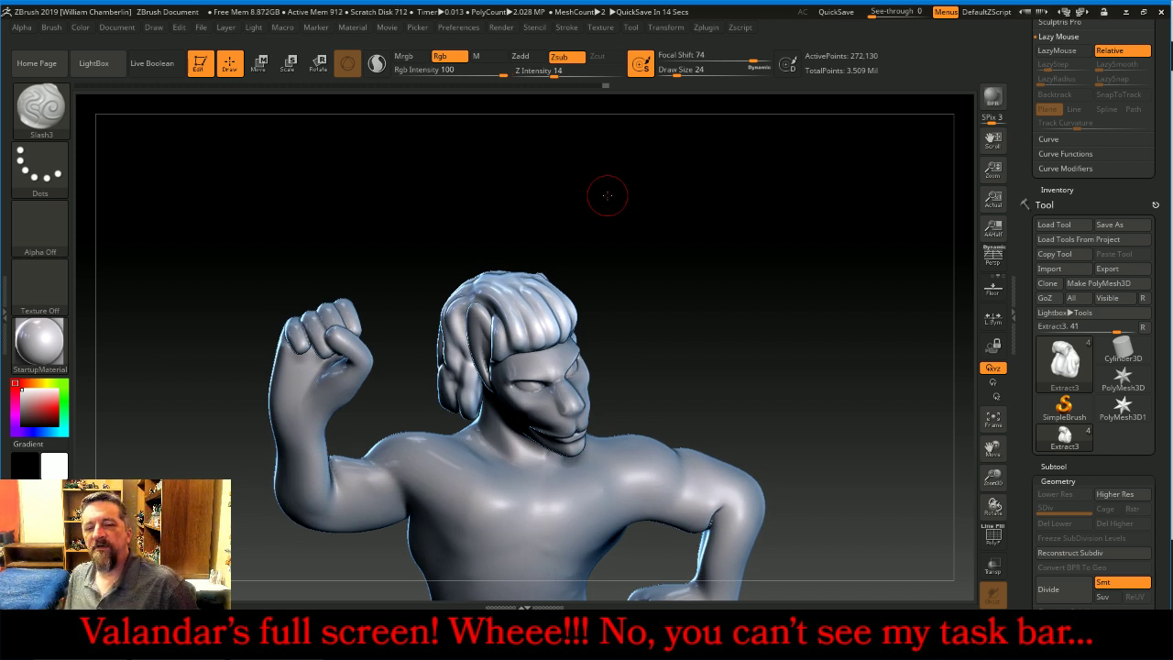
pyautogui.moveTo(764, 248); pyautogui.dragTo(659, 252)
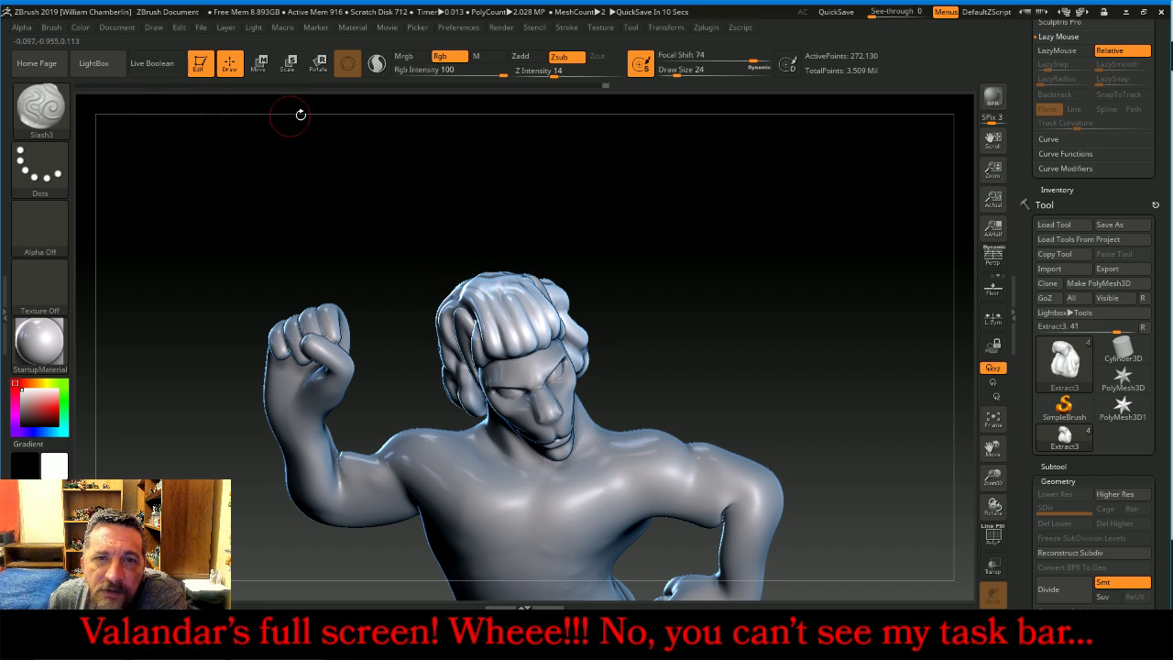
pyautogui.click(521, 56)
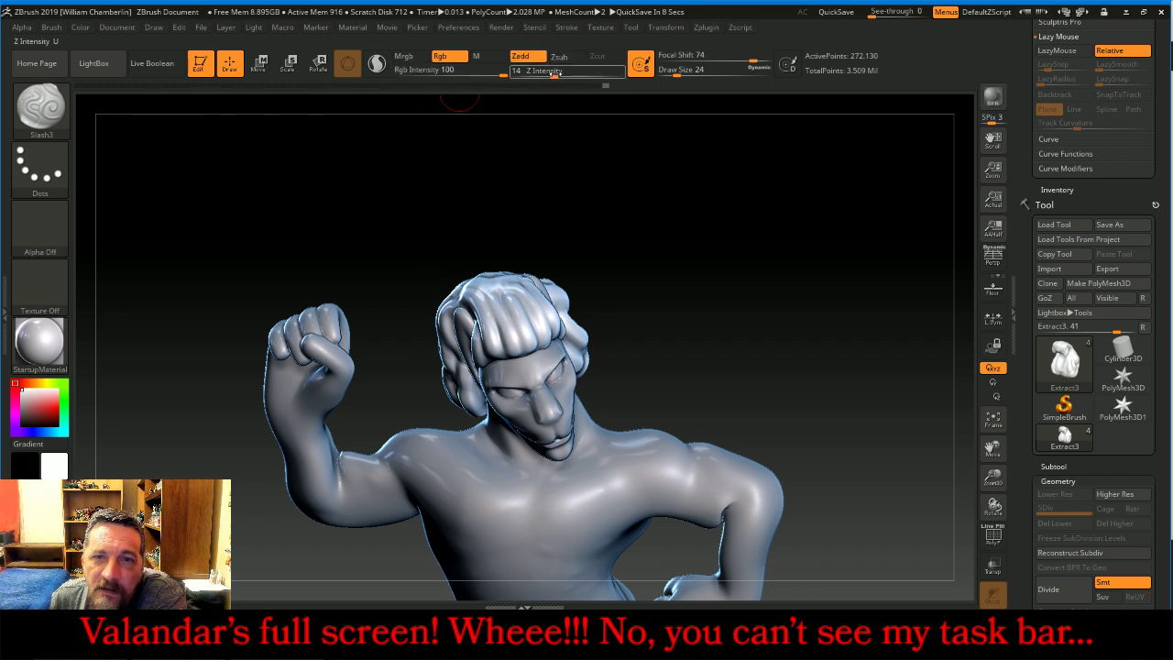
pyautogui.write('9')
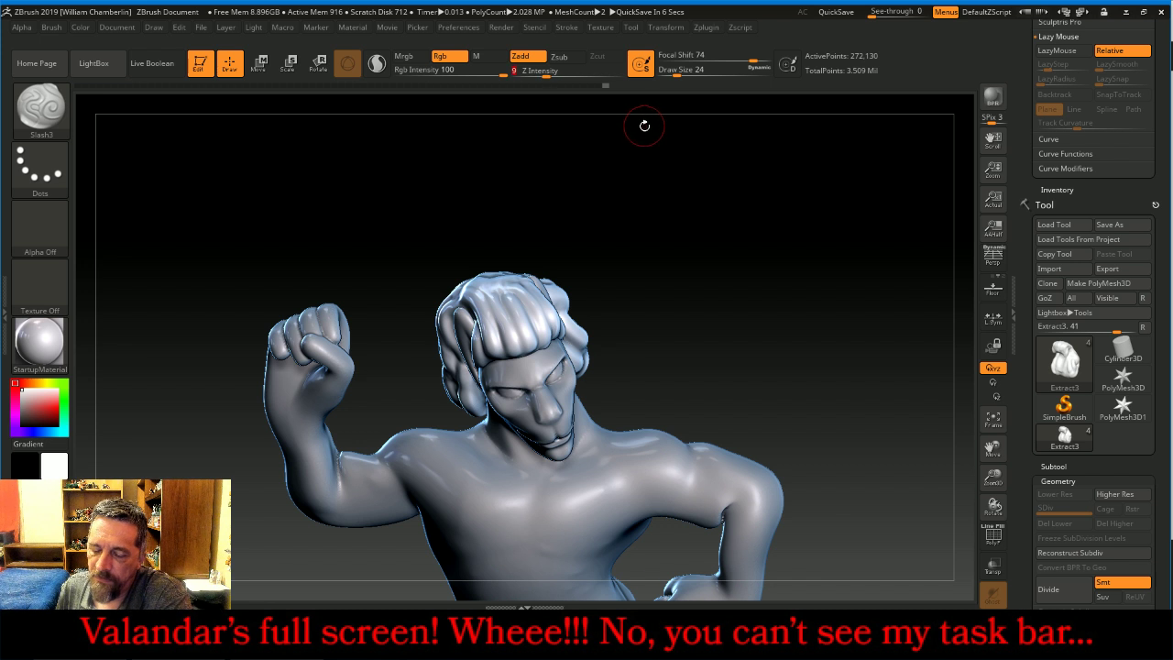
# Refine the fringe over the forehead and the locks around both temples with fine Slash3 strands
pyautogui.moveTo(691, 178)
pyautogui.mouseDown()
pyautogui.moveTo(724, 180)
pyautogui.moveTo(670, 195)
pyautogui.mouseUp()
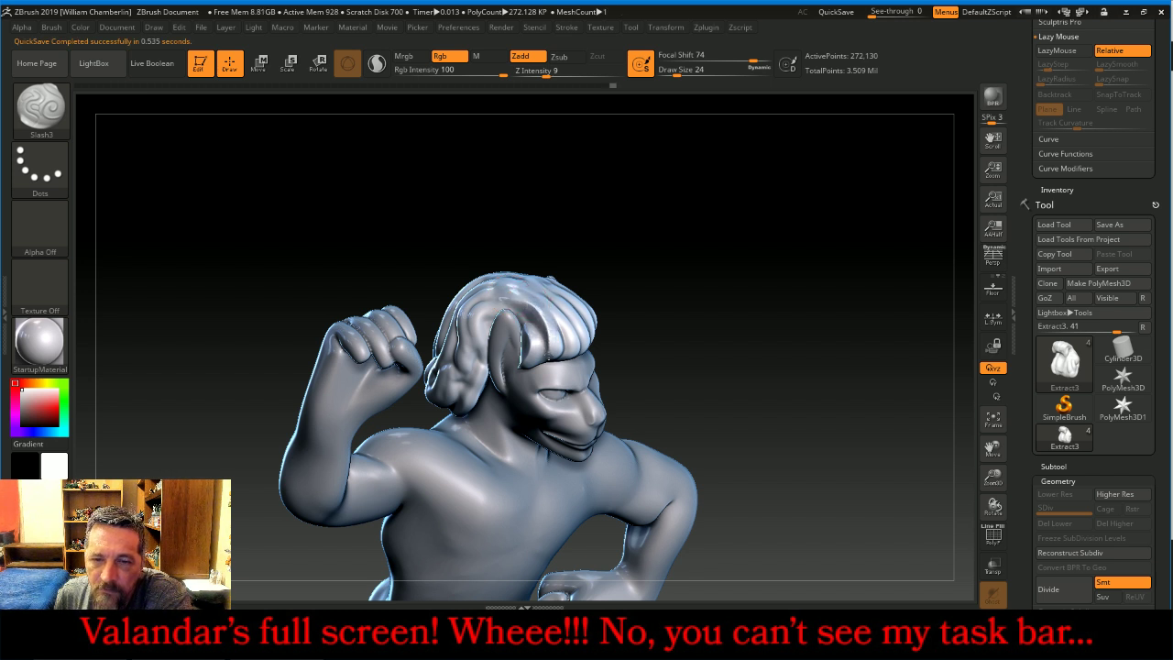
pyautogui.moveTo(733, 332); pyautogui.dragTo(632, 332)
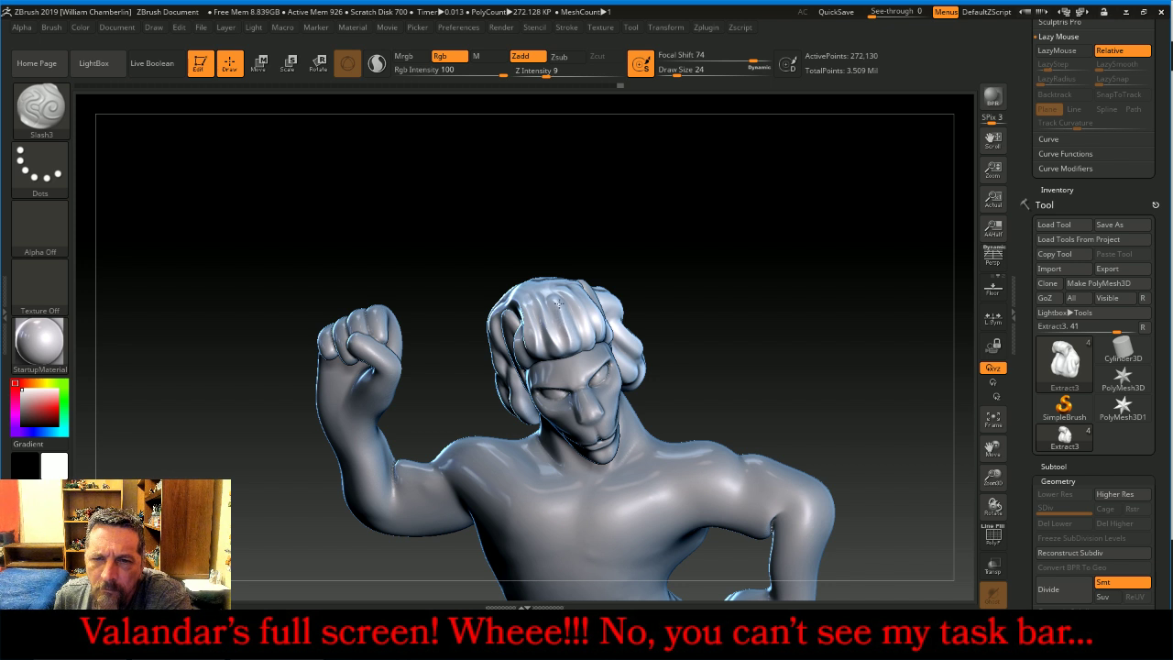
pyautogui.moveTo(578, 286); pyautogui.dragTo(560, 259, button='right')
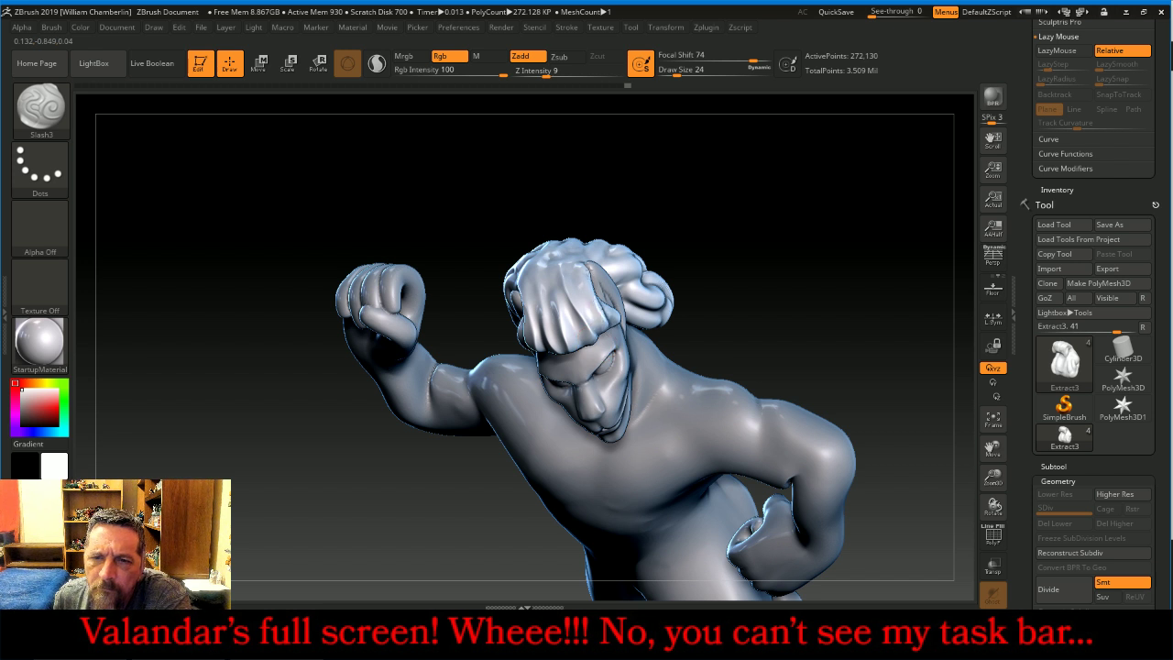
pyautogui.moveTo(616, 263); pyautogui.dragTo(585, 292, button='right')
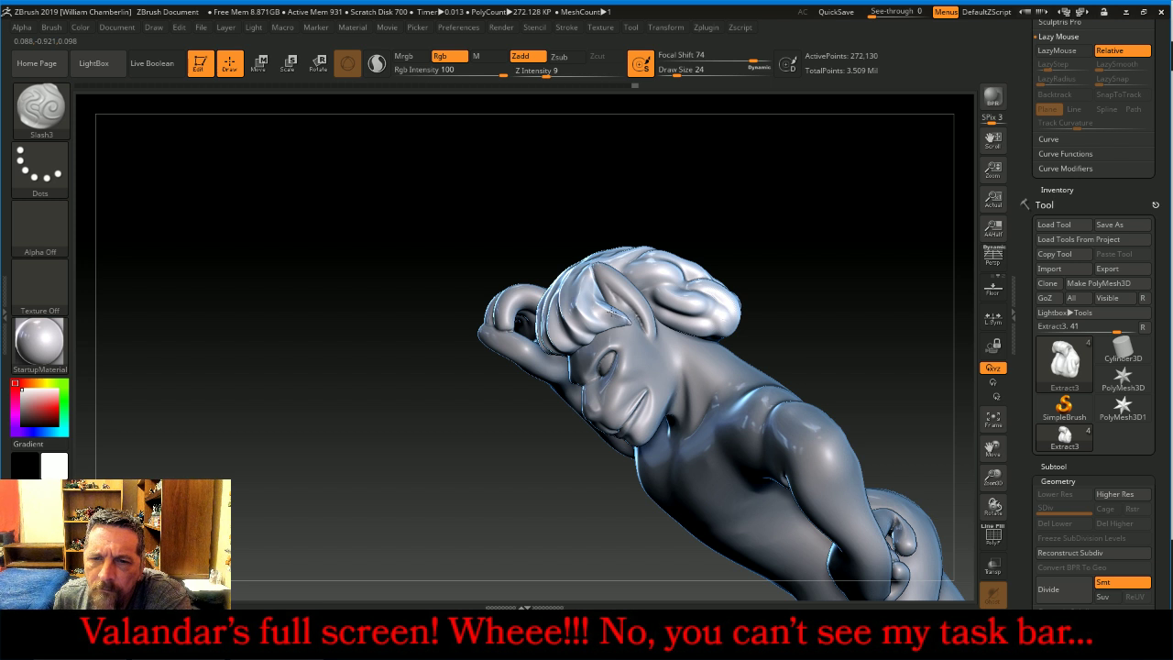
pyautogui.press('shift')
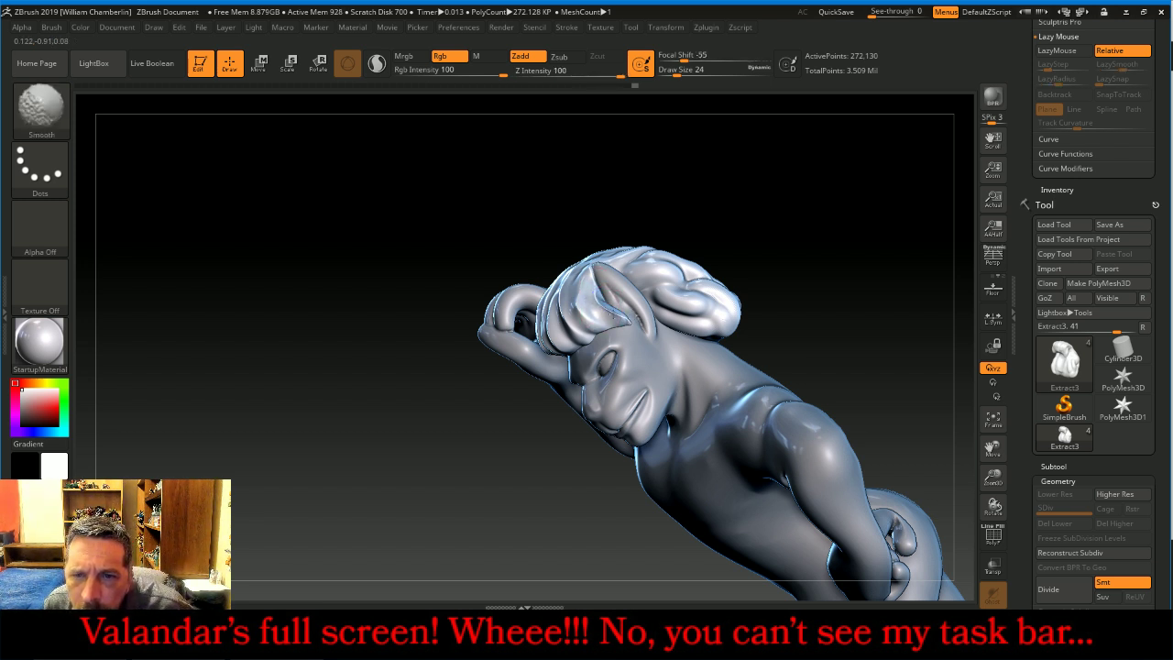
# Add fine Slash3 strands from the crown to around the raised-arm ear, smoothing the spot near the parting
pyautogui.moveTo(775, 201)
pyautogui.mouseDown(button='right')
pyautogui.moveTo(804, 196)
pyautogui.moveTo(773, 185)
pyautogui.moveTo(641, 239)
pyautogui.mouseUp(button='right')
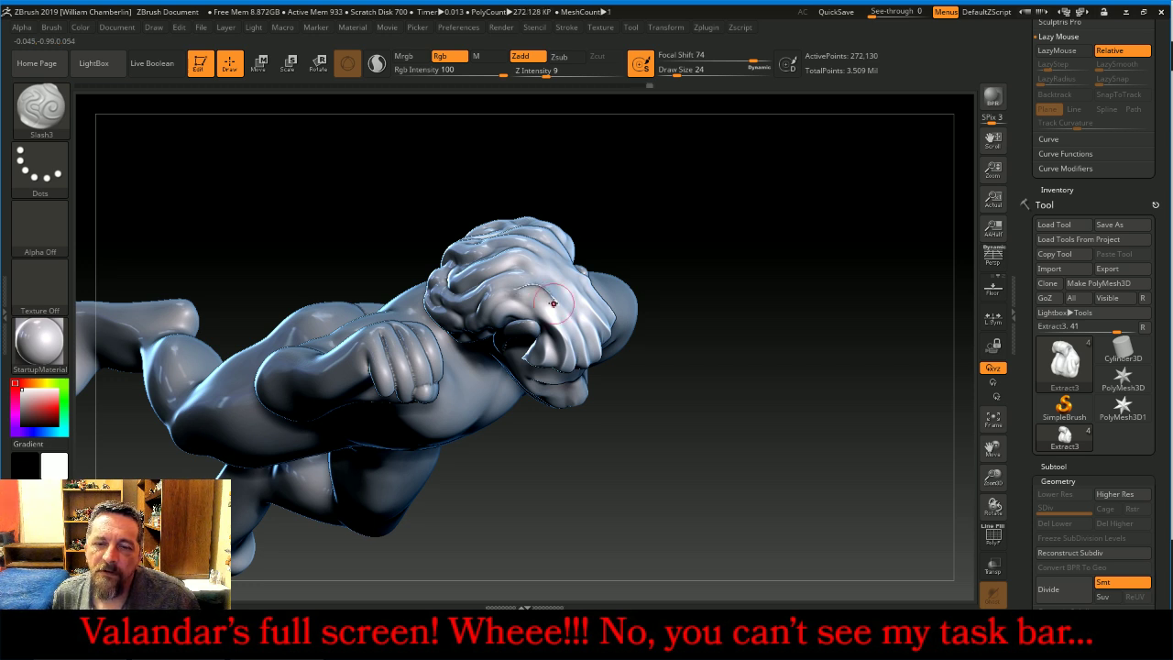
pyautogui.press('shift')
pyautogui.keyDown('shift'); pyautogui.moveTo(547, 295); pyautogui.dragTo(545, 302); pyautogui.keyUp('shift')
pyautogui.moveTo(712, 268); pyautogui.dragTo(591, 265)
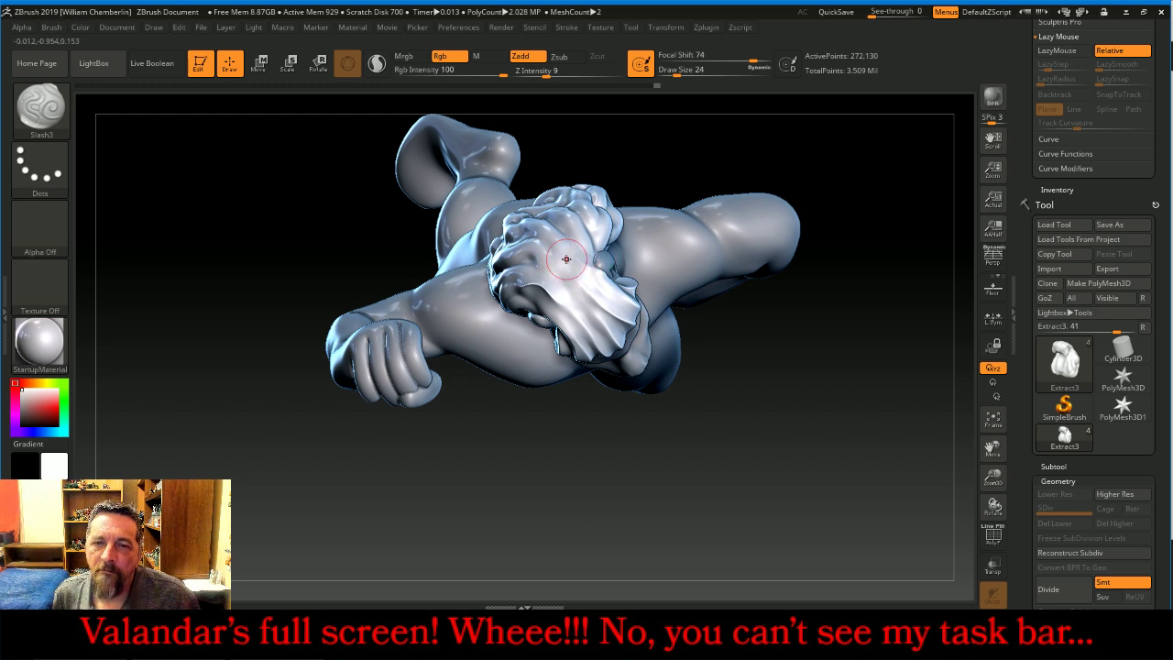
pyautogui.moveTo(816, 166); pyautogui.dragTo(733, 215)
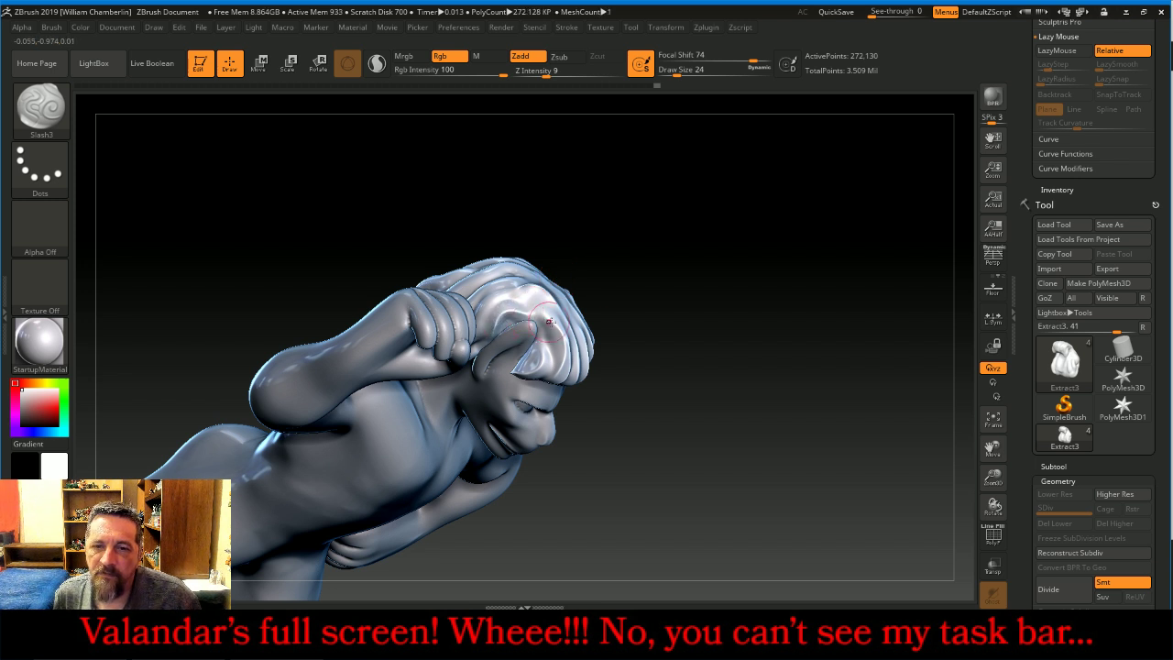
pyautogui.moveTo(733, 266); pyautogui.dragTo(690, 247)
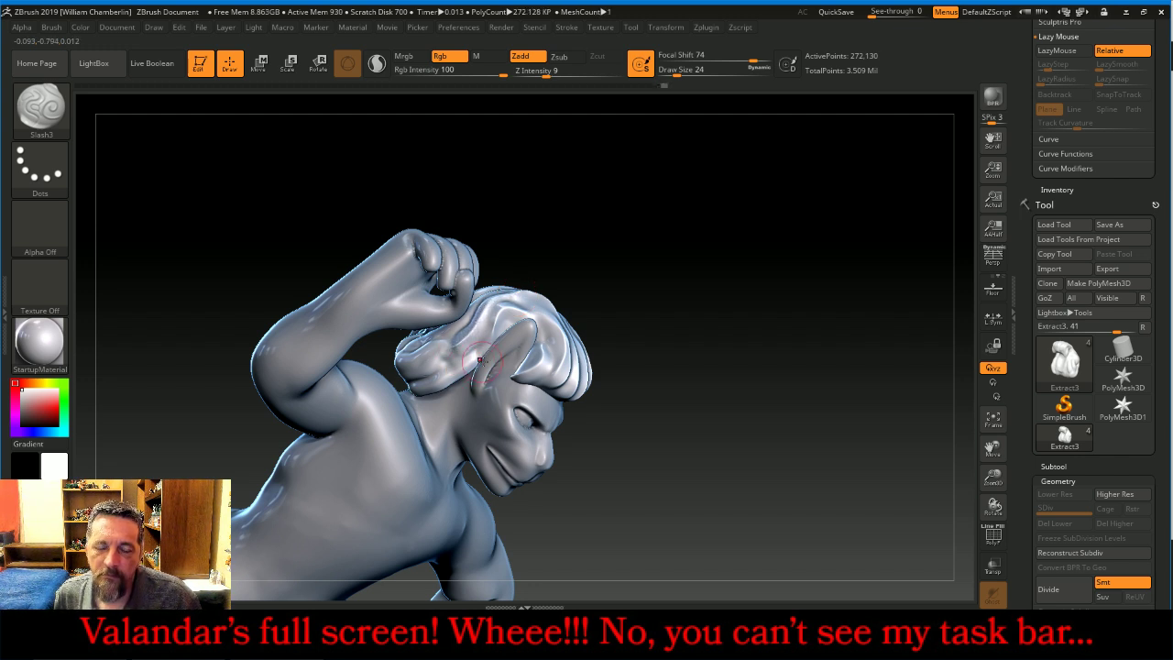
# Draw raised Slash3 strands through the locks above and behind the ear on the lowered-arm side
pyautogui.moveTo(767, 283); pyautogui.dragTo(605, 328)
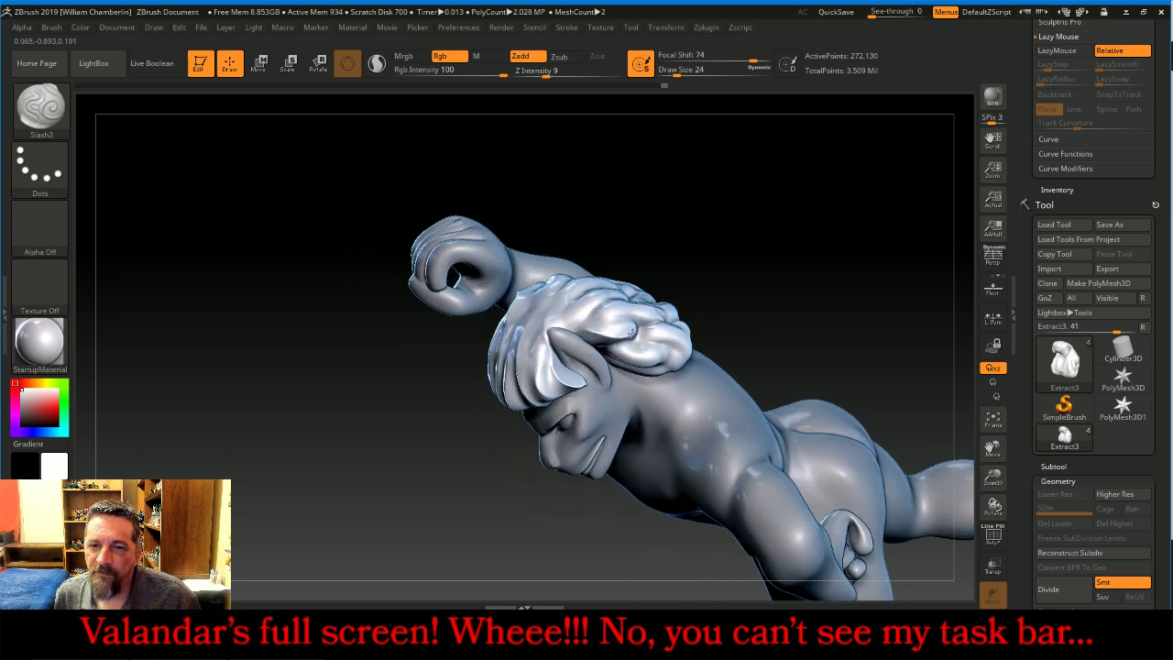
pyautogui.moveTo(794, 272); pyautogui.dragTo(773, 261)
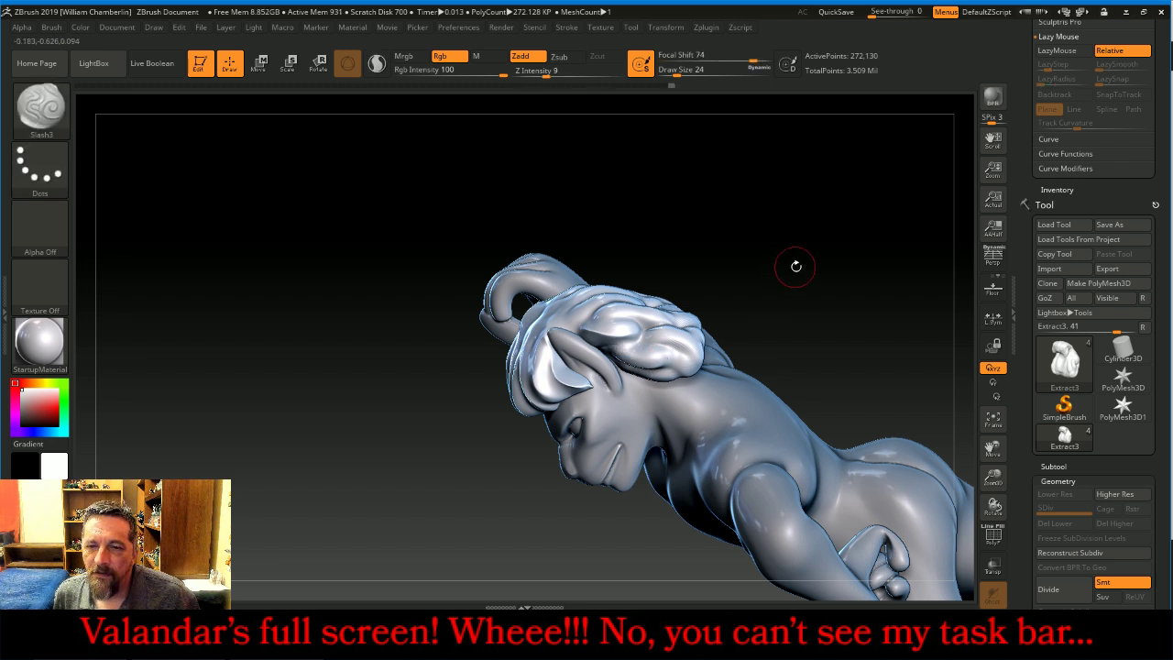
pyautogui.moveTo(794, 265); pyautogui.dragTo(692, 295)
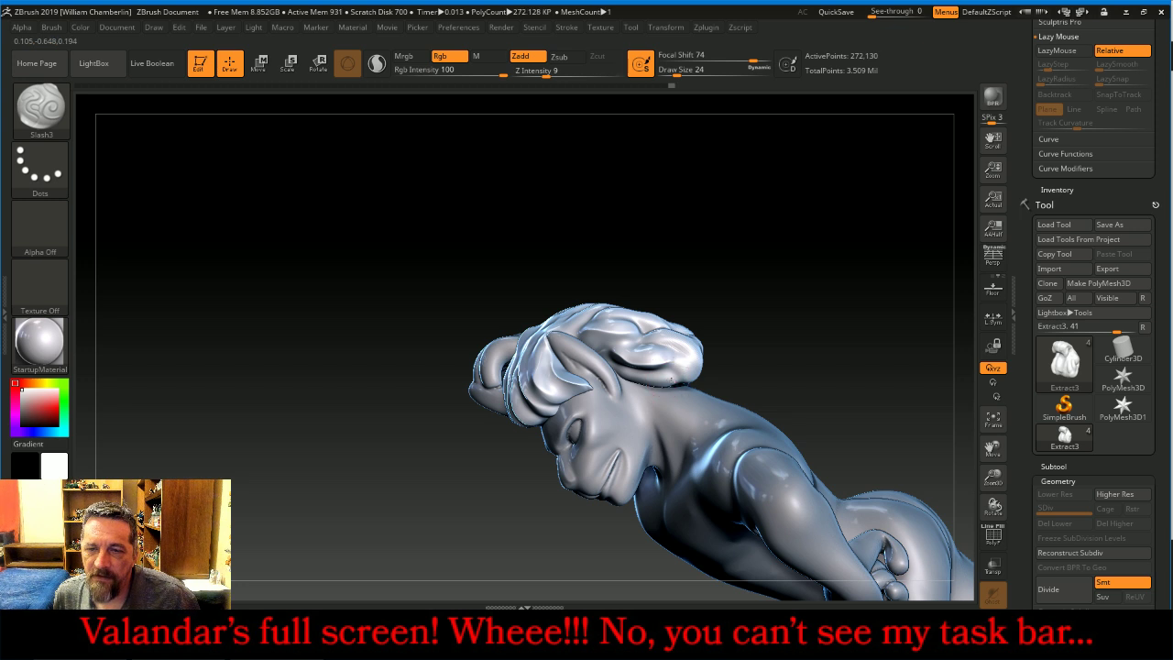
pyautogui.moveTo(811, 266); pyautogui.dragTo(683, 329)
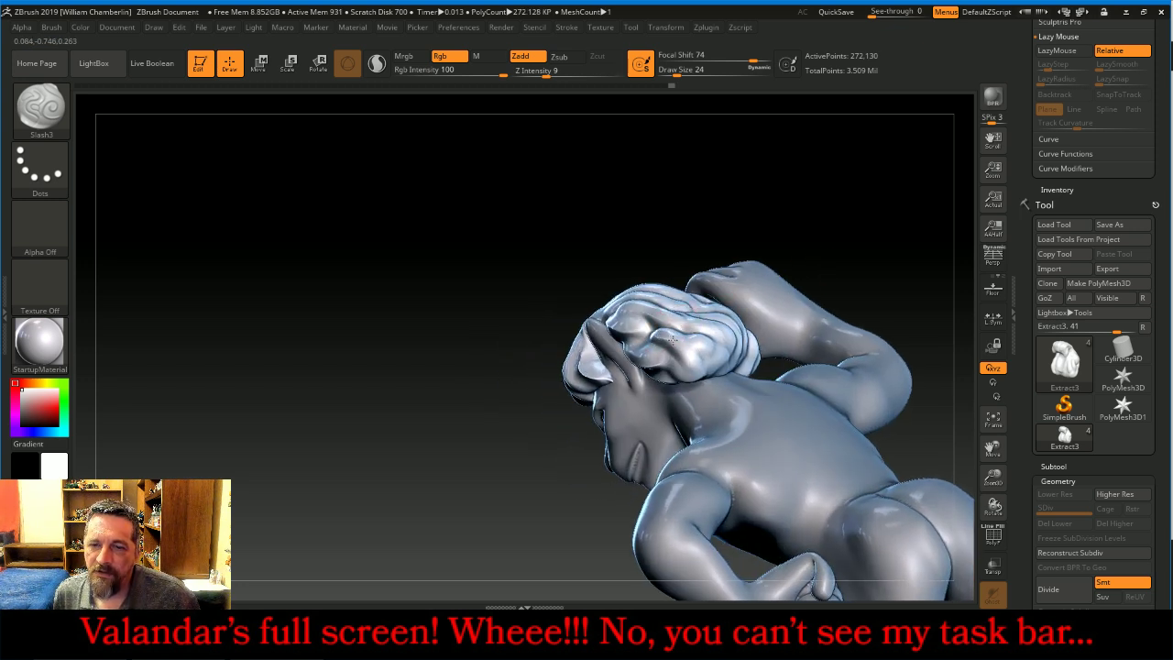
pyautogui.moveTo(822, 232); pyautogui.dragTo(692, 328)
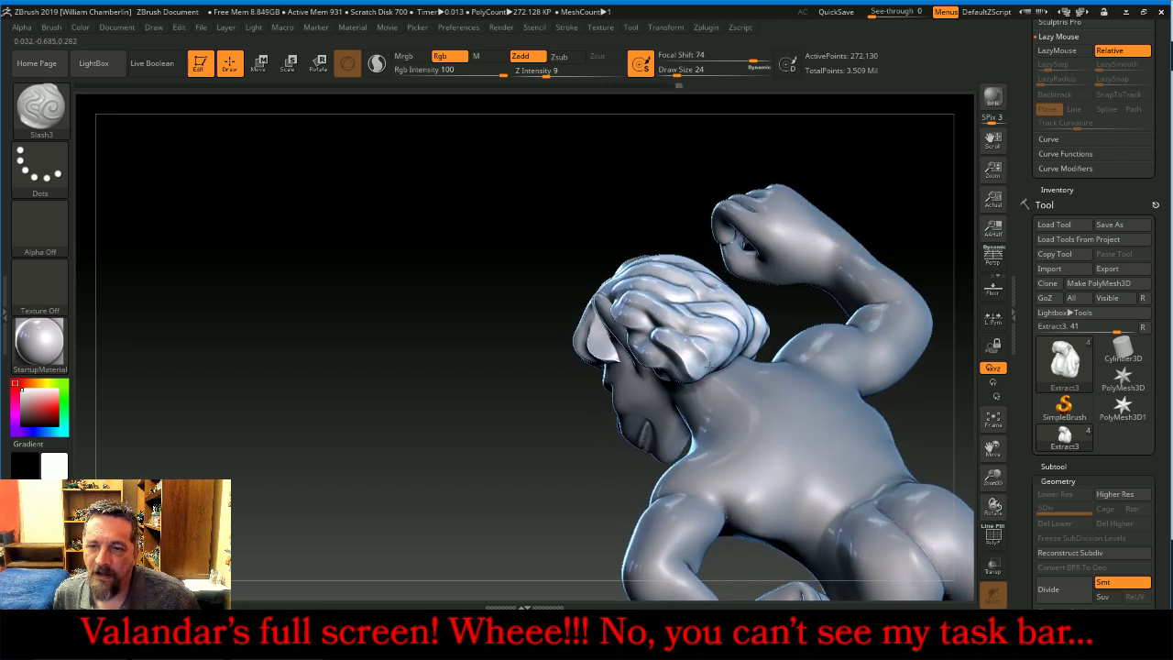
pyautogui.moveTo(675, 196); pyautogui.dragTo(616, 289)
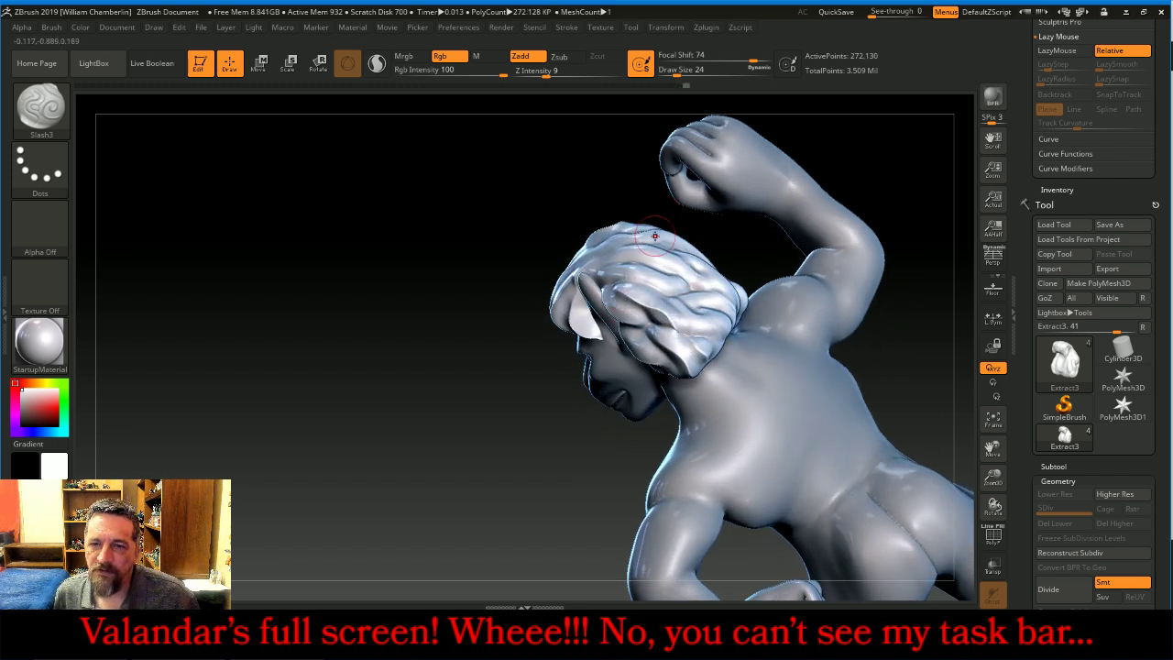
# Continue the raised Slash3 strands across the back of the head and over the crown on the lowered-arm side
pyautogui.moveTo(656, 203); pyautogui.dragTo(663, 312)
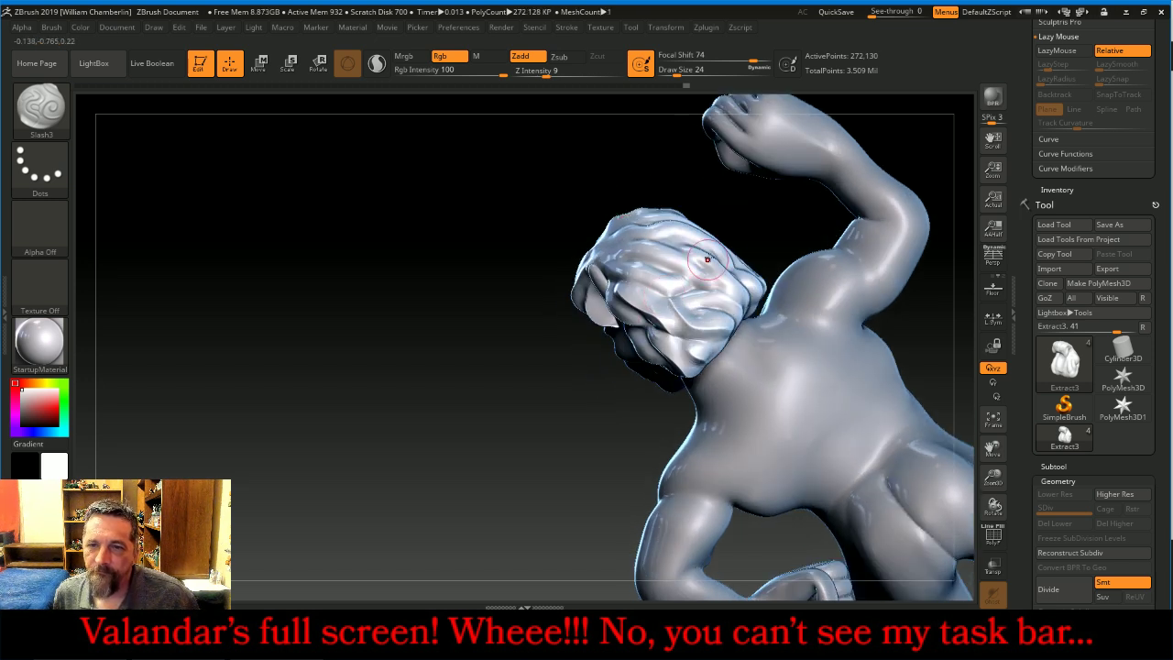
pyautogui.moveTo(762, 230); pyautogui.dragTo(734, 238)
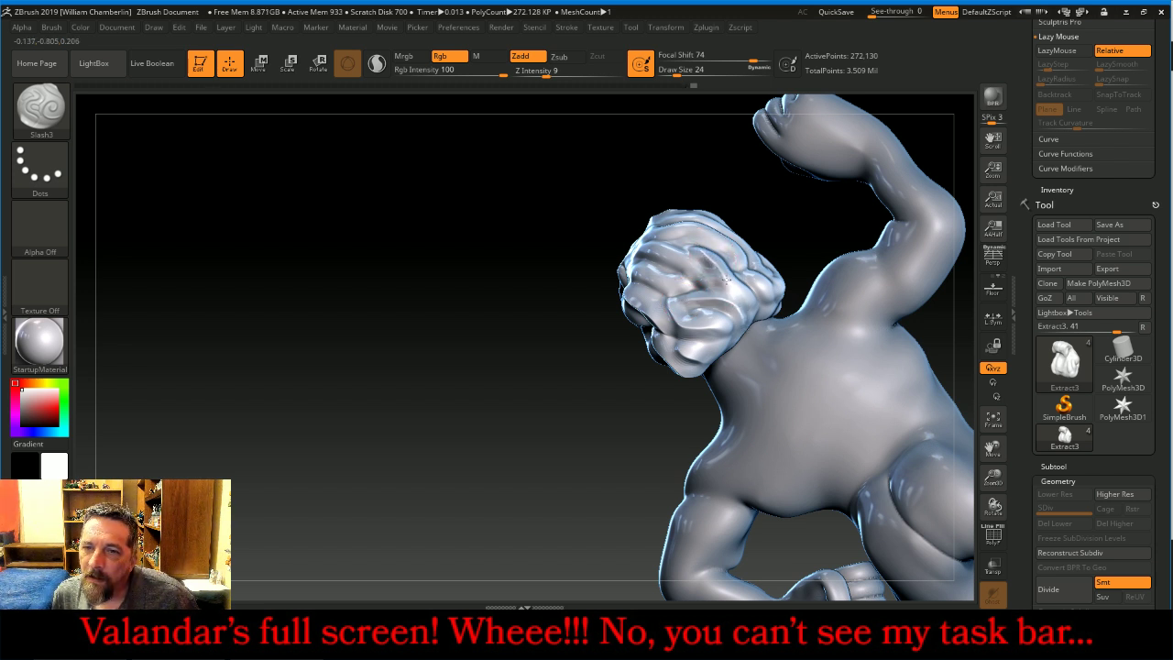
pyautogui.moveTo(623, 385); pyautogui.dragTo(600, 310, button='right')
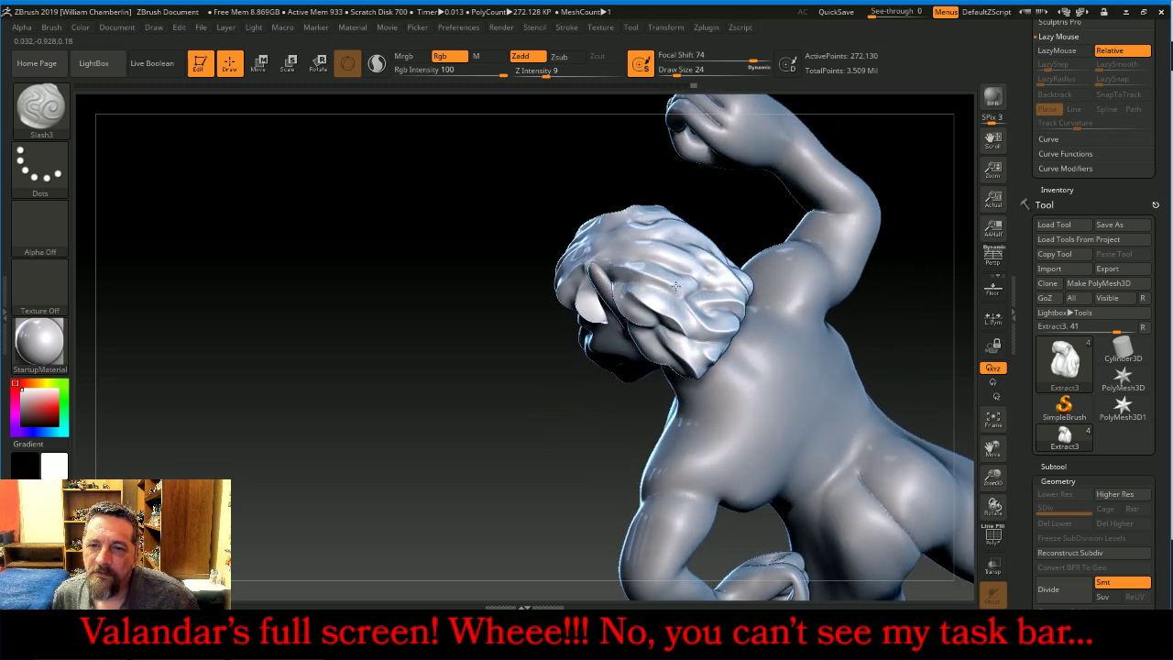
pyautogui.moveTo(660, 295); pyautogui.dragTo(768, 266, button='right')
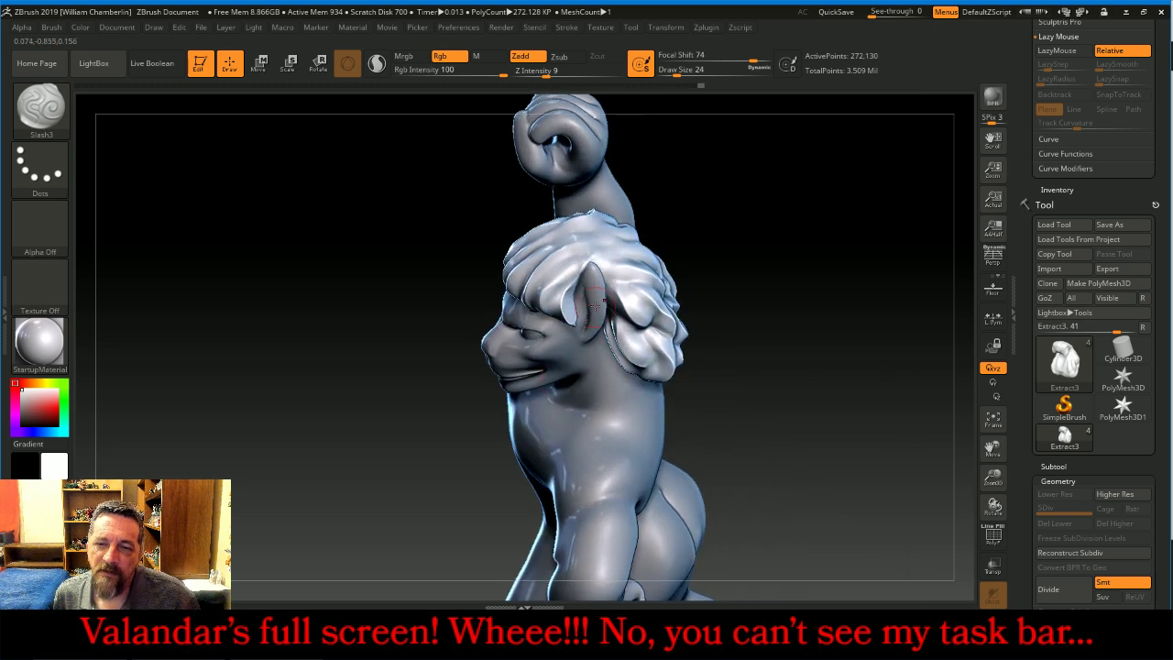
pyautogui.moveTo(663, 256)
pyautogui.mouseDown(button='right')
pyautogui.moveTo(750, 250)
pyautogui.moveTo(659, 243)
pyautogui.mouseUp(button='right')
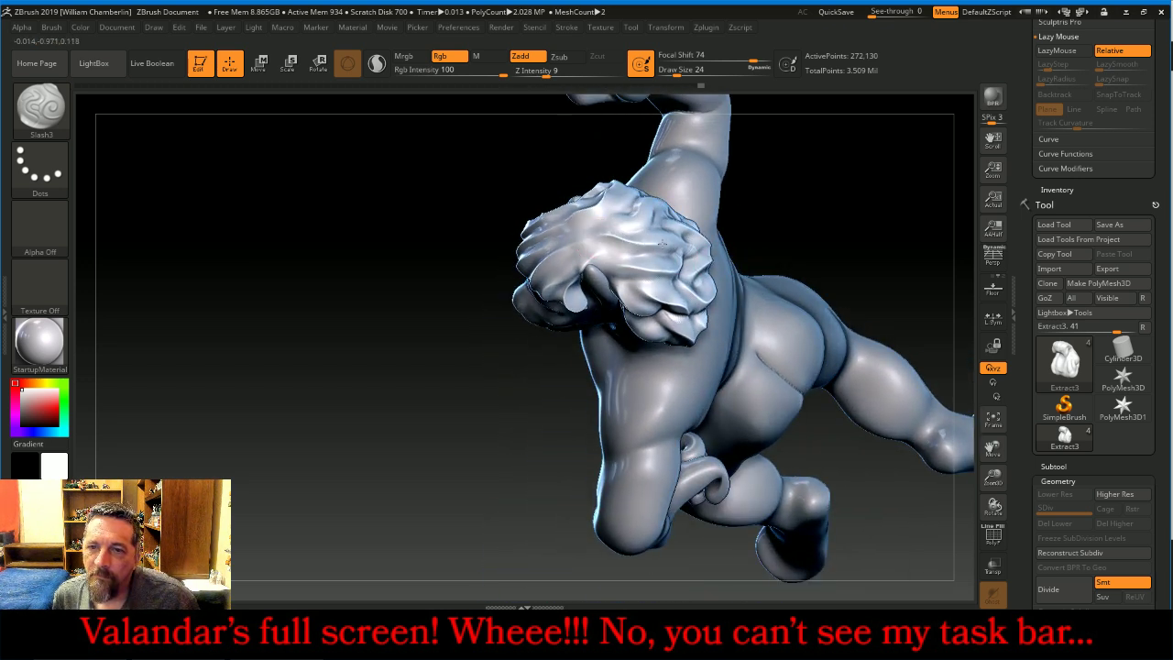
pyautogui.moveTo(762, 219); pyautogui.dragTo(843, 216)
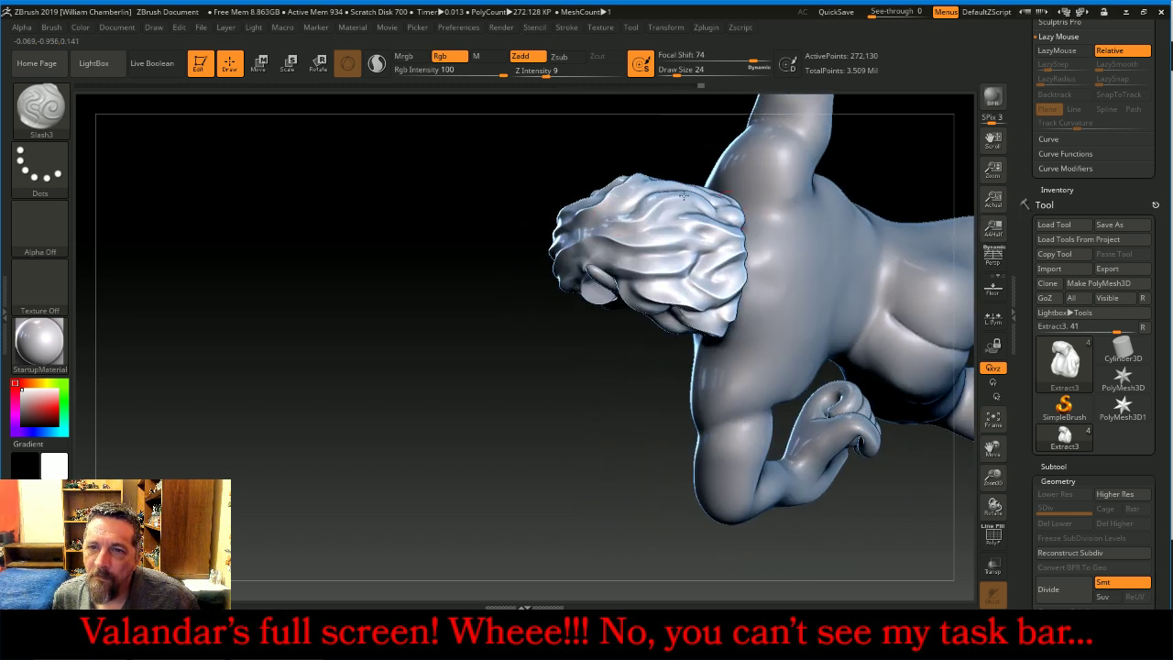
# Add raised Slash3 strands over the top of the head and behind the ear on the raised-arm side
pyautogui.moveTo(708, 205); pyautogui.dragTo(706, 170, button='right')
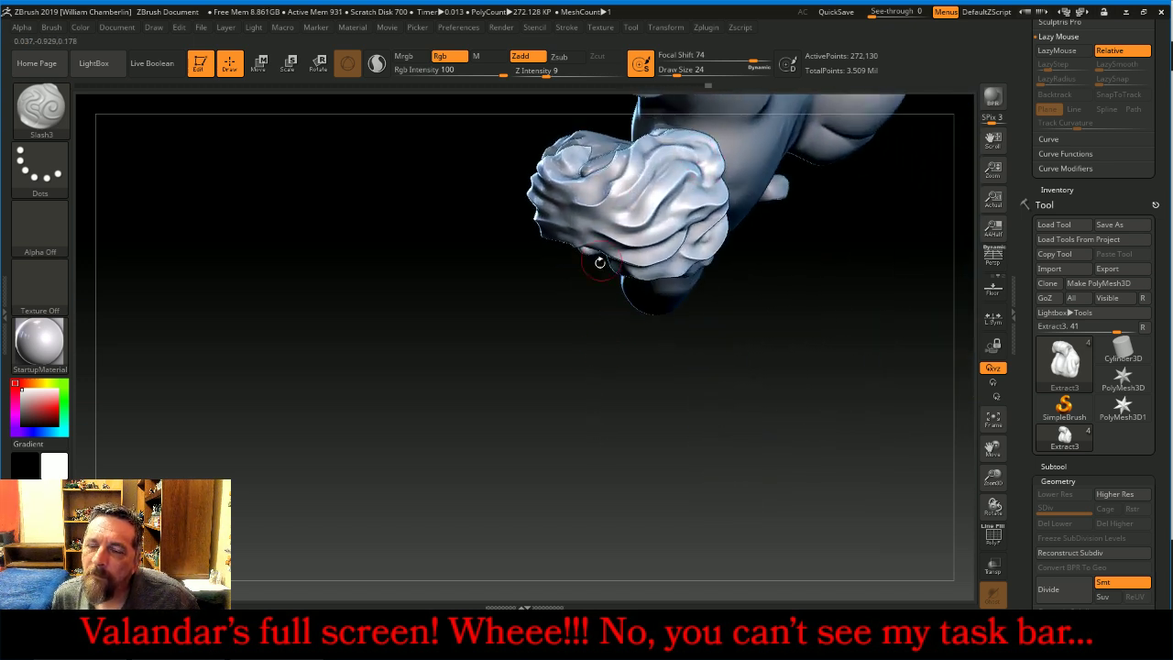
pyautogui.moveTo(610, 367); pyautogui.dragTo(681, 413, button='right')
pyautogui.moveTo(978, 447); pyautogui.dragTo(877, 440)
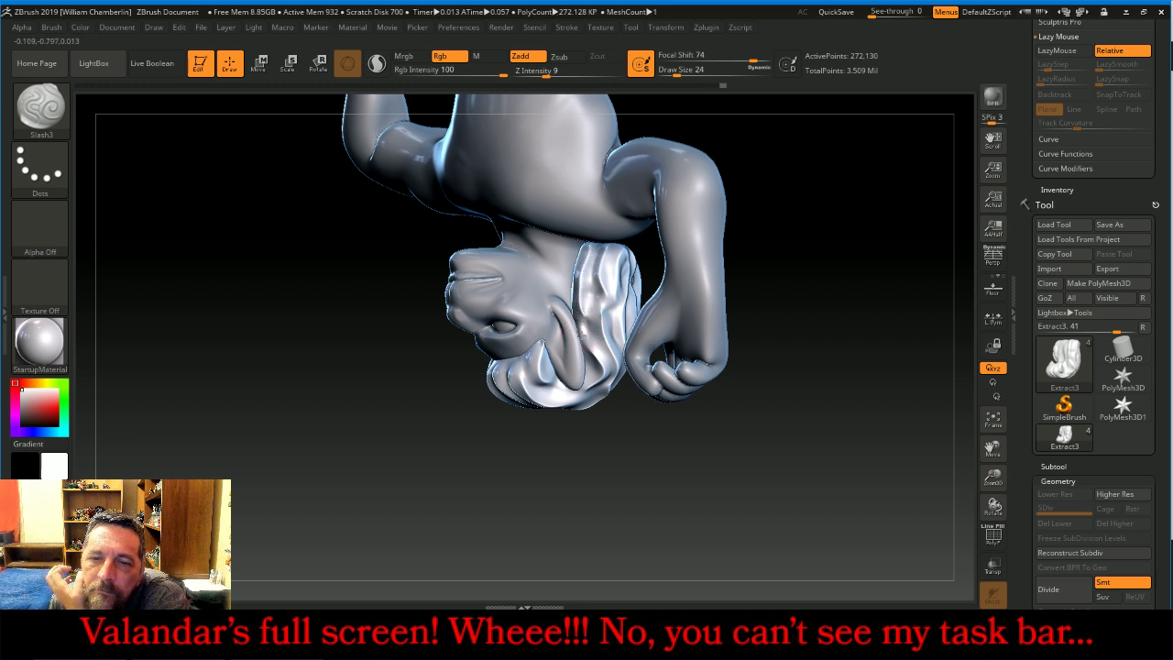
pyautogui.moveTo(694, 476)
pyautogui.mouseDown()
pyautogui.moveTo(693, 263)
pyautogui.moveTo(650, 116)
pyautogui.mouseUp()
# Switch Slash3 to Zsub with a Z Intensity of 14 and cut grooves between the locks around the lowered-arm ear
pyautogui.click(559, 57)
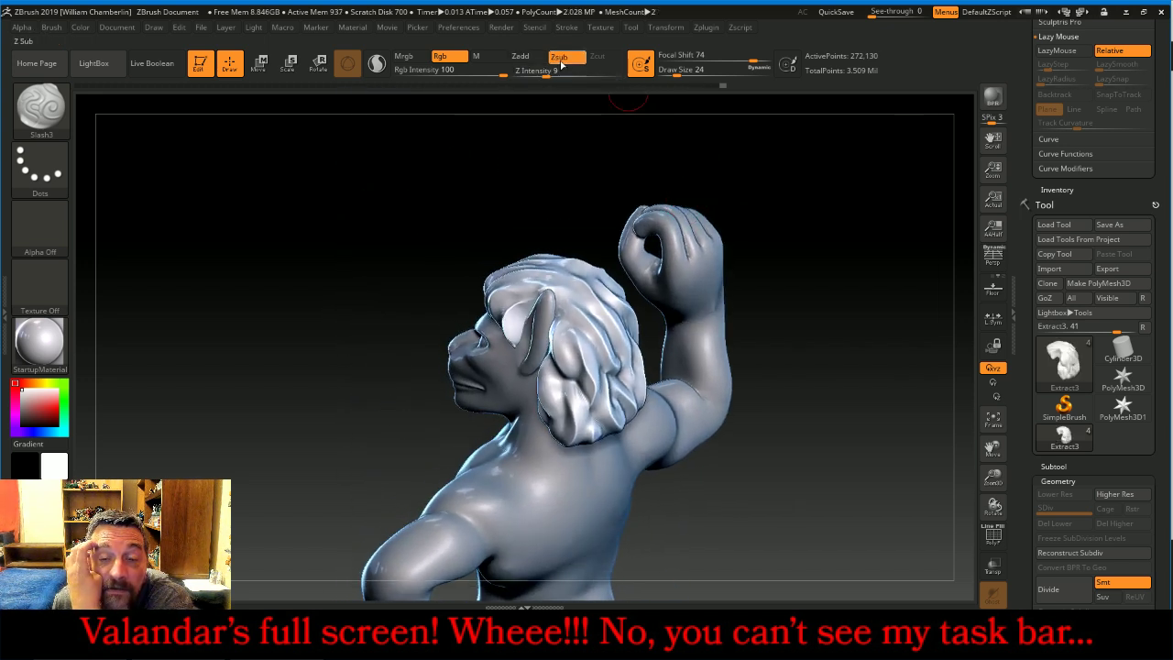
pyautogui.moveTo(547, 75); pyautogui.dragTo(550, 72)
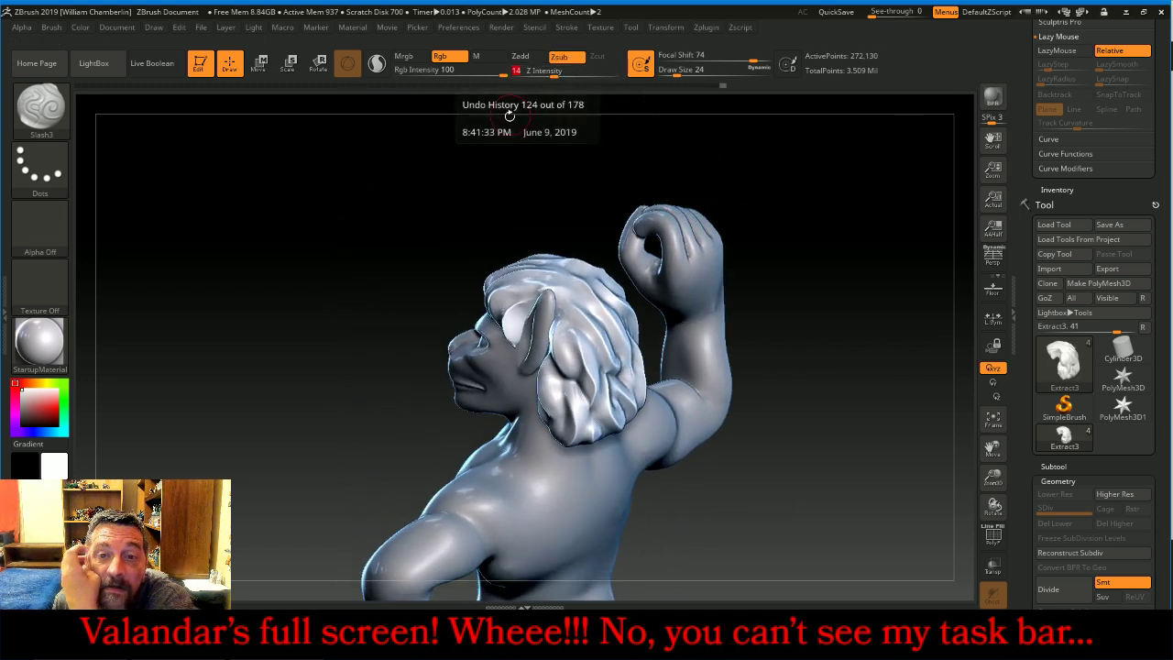
pyautogui.moveTo(511, 105); pyautogui.dragTo(574, 177)
pyautogui.moveTo(745, 279); pyautogui.dragTo(684, 296)
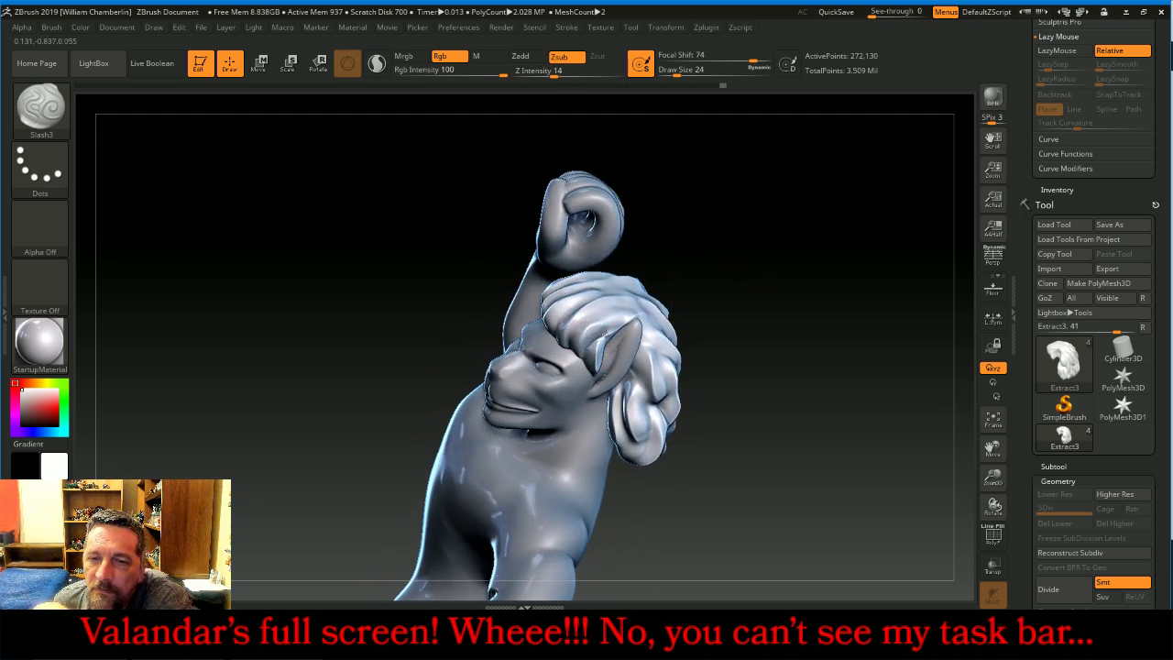
pyautogui.moveTo(603, 342); pyautogui.dragTo(617, 327)
pyautogui.moveTo(781, 249); pyautogui.dragTo(782, 293)
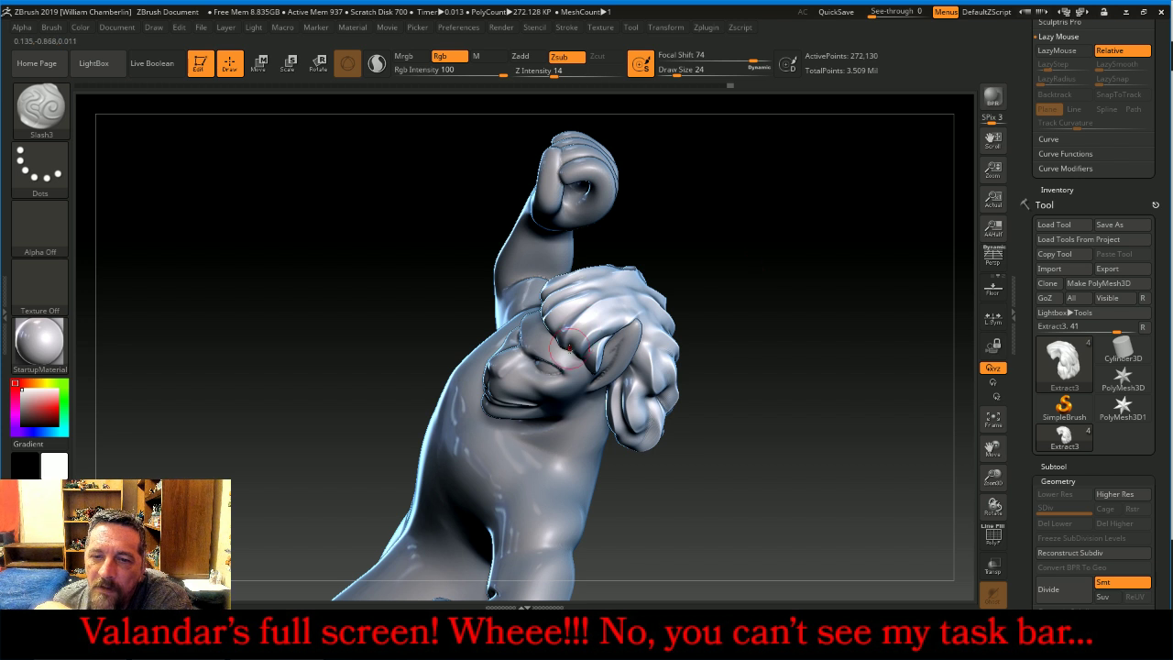
# Cut Slash3 grooves between the strands of the fringe and the locks on the raised-arm side
pyautogui.moveTo(683, 308); pyautogui.dragTo(772, 276)
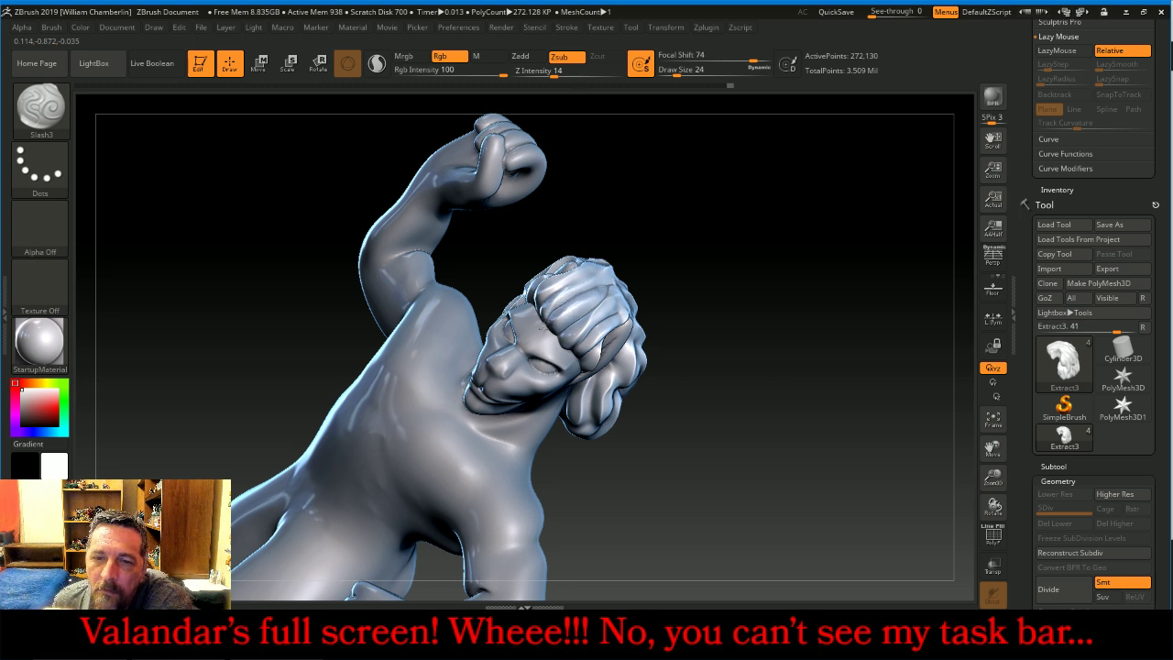
pyautogui.moveTo(686, 262)
pyautogui.mouseDown()
pyautogui.moveTo(769, 257)
pyautogui.moveTo(752, 242)
pyautogui.mouseUp()
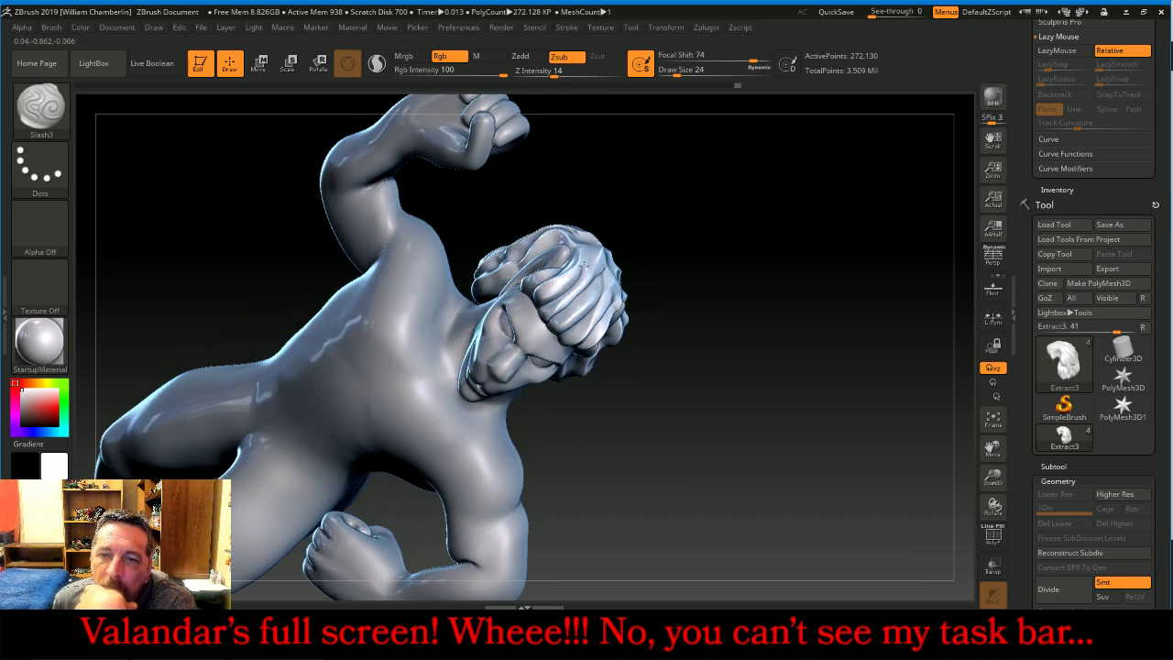
pyautogui.moveTo(712, 188)
pyautogui.mouseDown()
pyautogui.moveTo(746, 210)
pyautogui.moveTo(665, 232)
pyautogui.mouseUp()
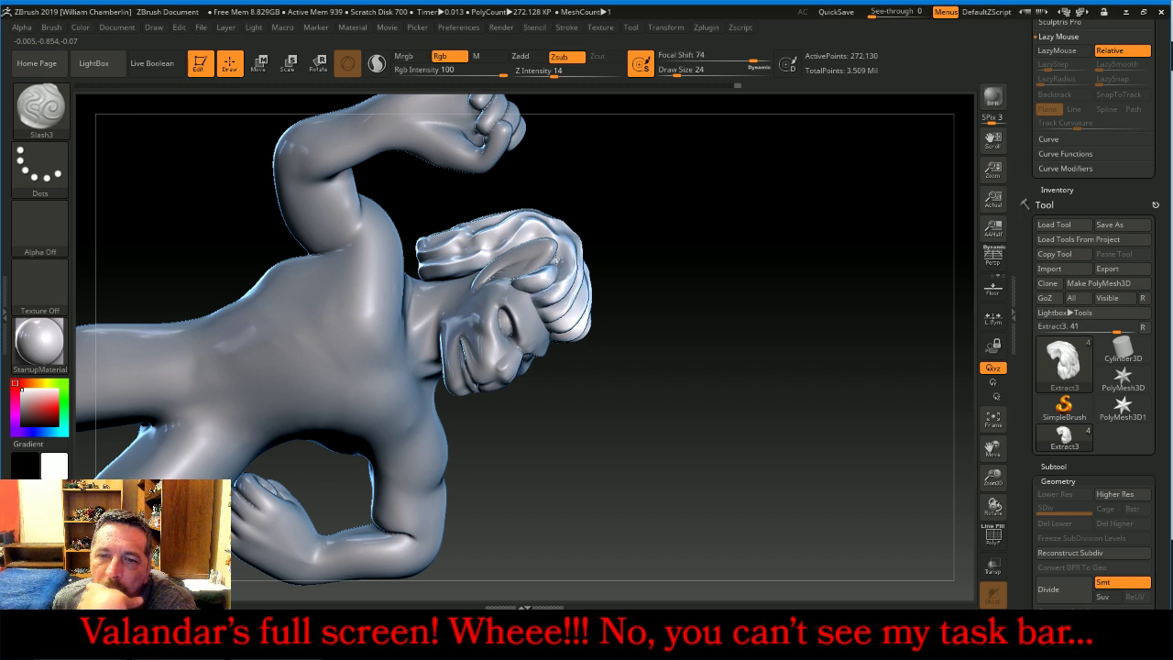
pyautogui.moveTo(751, 236)
pyautogui.mouseDown()
pyautogui.moveTo(766, 282)
pyautogui.moveTo(699, 252)
pyautogui.moveTo(770, 211)
pyautogui.moveTo(807, 219)
pyautogui.moveTo(818, 246)
pyautogui.moveTo(614, 299)
pyautogui.mouseUp()
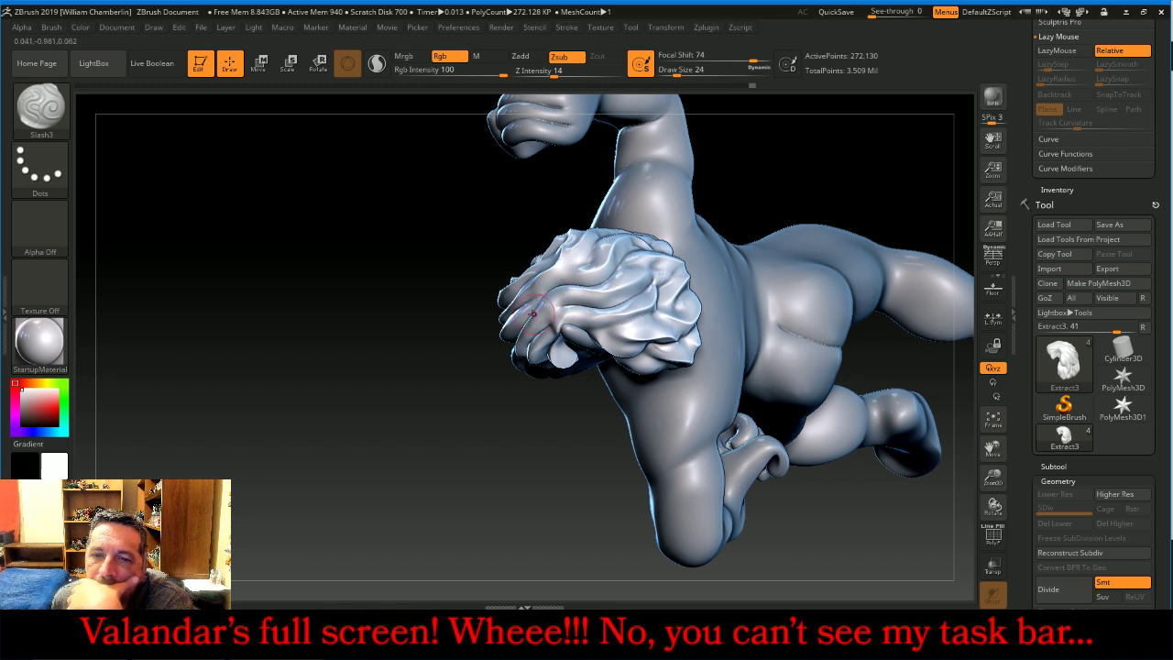
# Cut Slash3 grooves between the locks over the crown and top of the head
pyautogui.moveTo(534, 315); pyautogui.dragTo(540, 313)
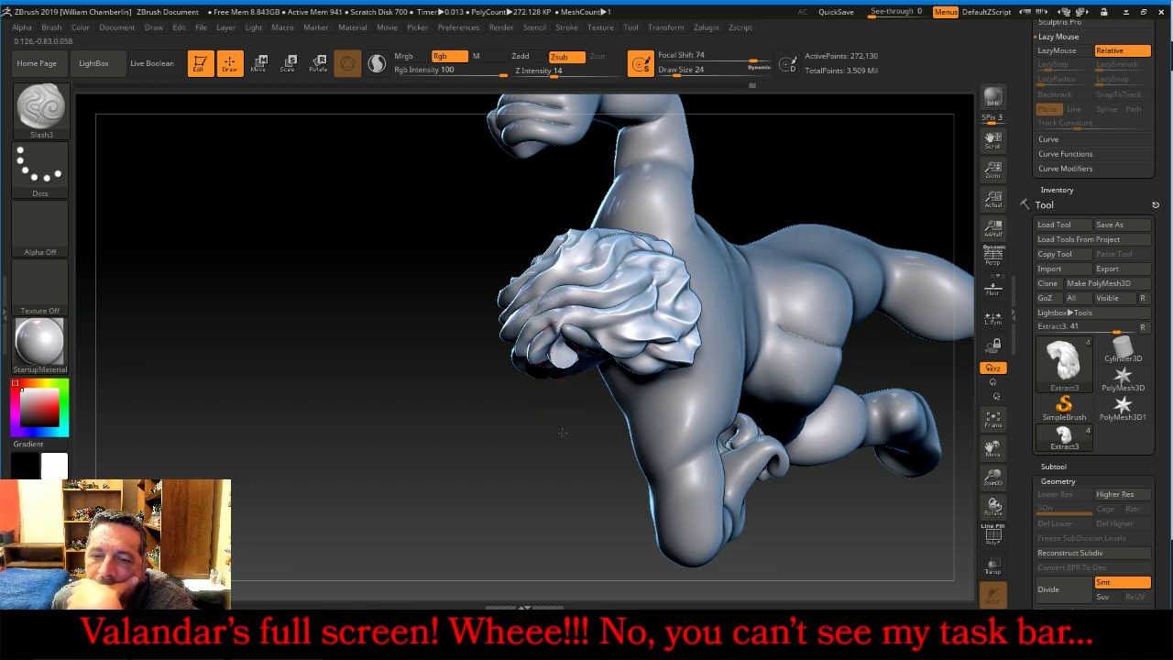
pyautogui.moveTo(562, 432)
pyautogui.mouseDown()
pyautogui.moveTo(573, 360)
pyautogui.moveTo(598, 318)
pyautogui.mouseUp()
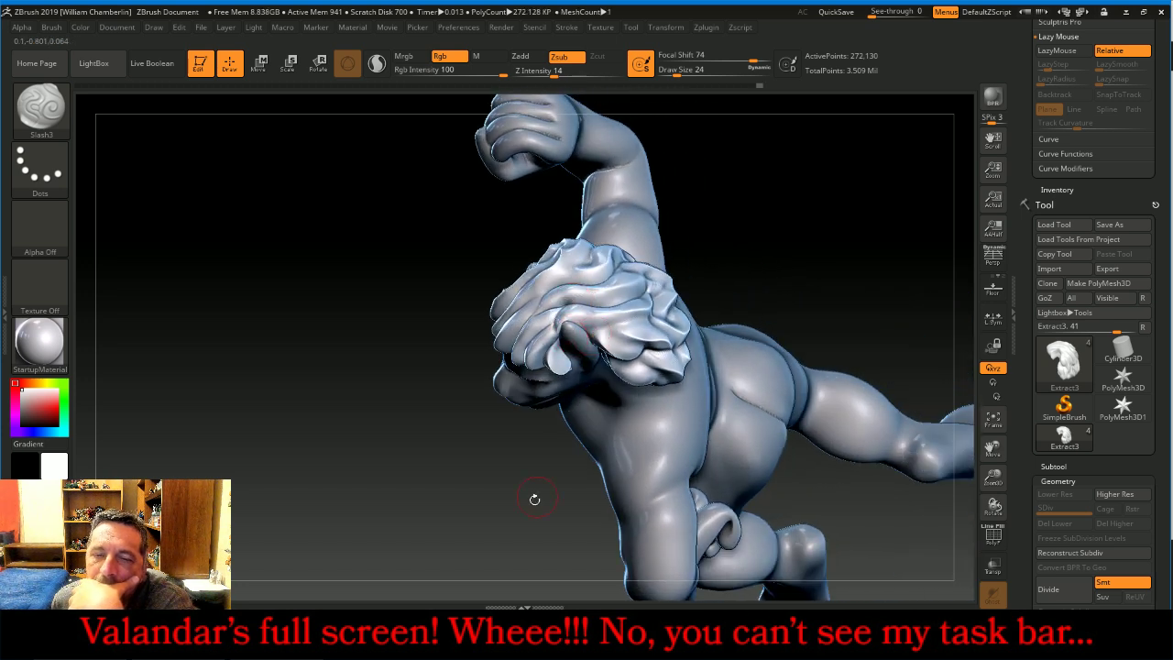
pyautogui.moveTo(535, 500); pyautogui.dragTo(565, 498)
pyautogui.moveTo(743, 322); pyautogui.dragTo(723, 320)
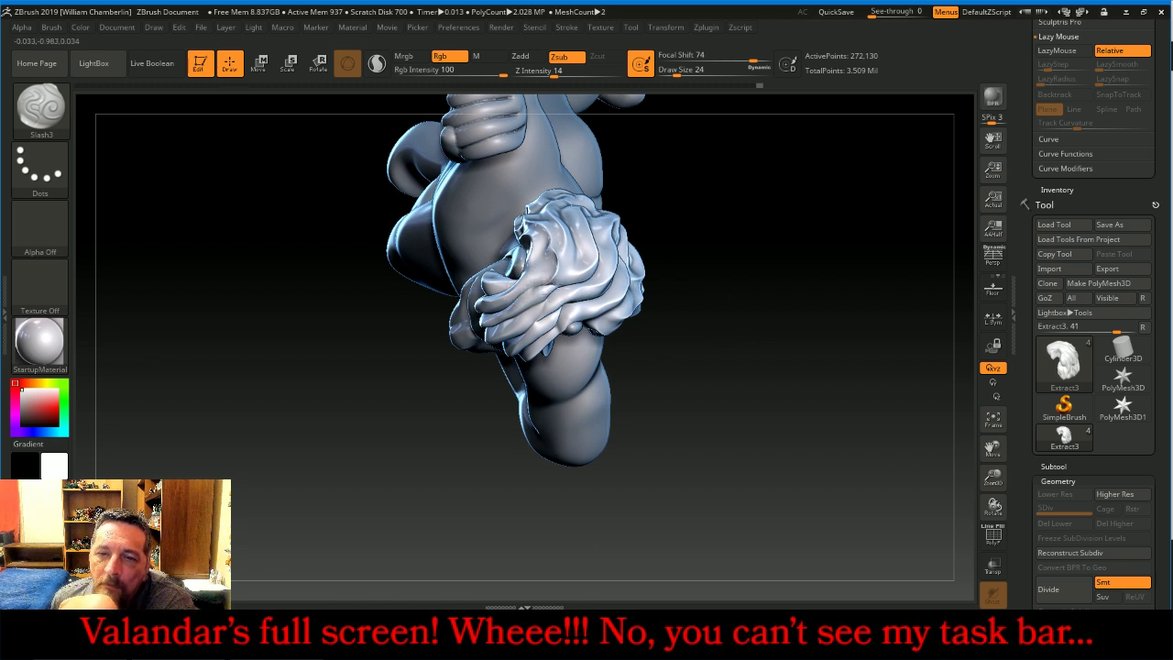
pyautogui.moveTo(646, 227); pyautogui.dragTo(628, 231)
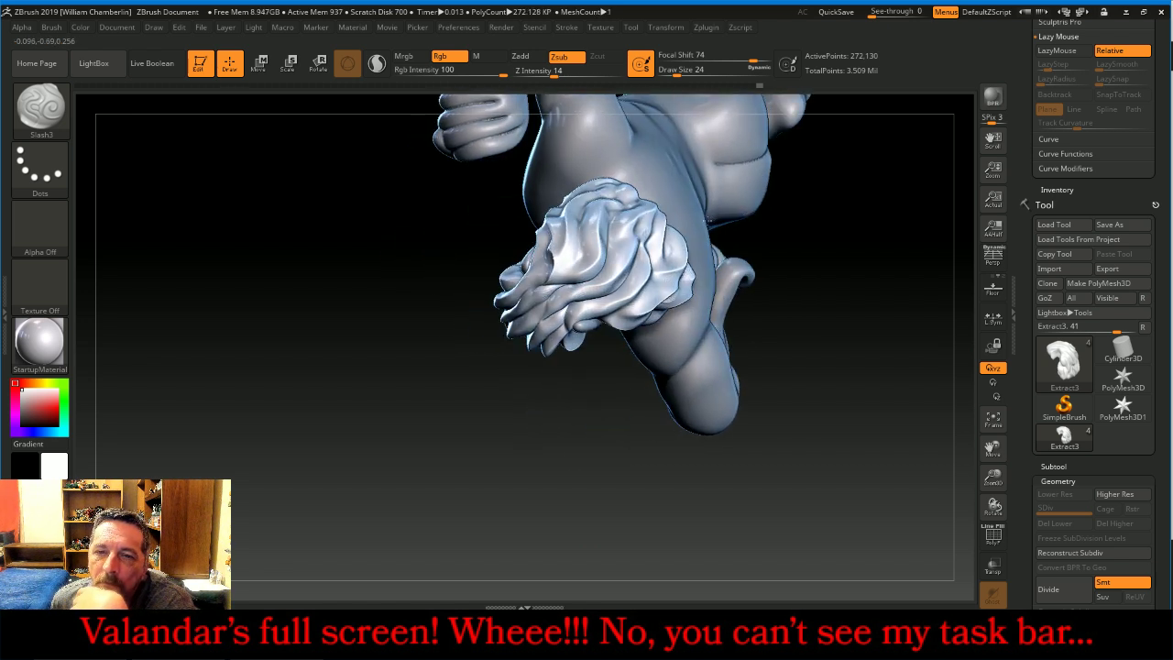
pyautogui.moveTo(547, 295); pyautogui.dragTo(579, 258)
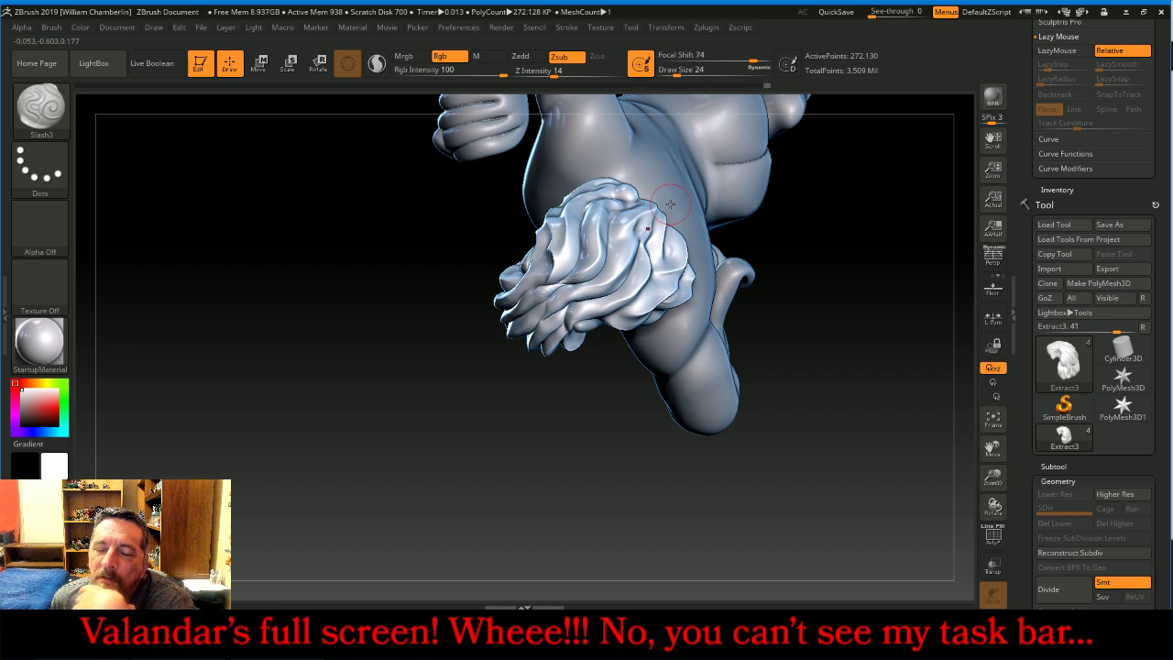
pyautogui.moveTo(848, 274)
pyautogui.mouseDown()
pyautogui.moveTo(636, 197)
pyautogui.moveTo(607, 258)
pyautogui.mouseUp()
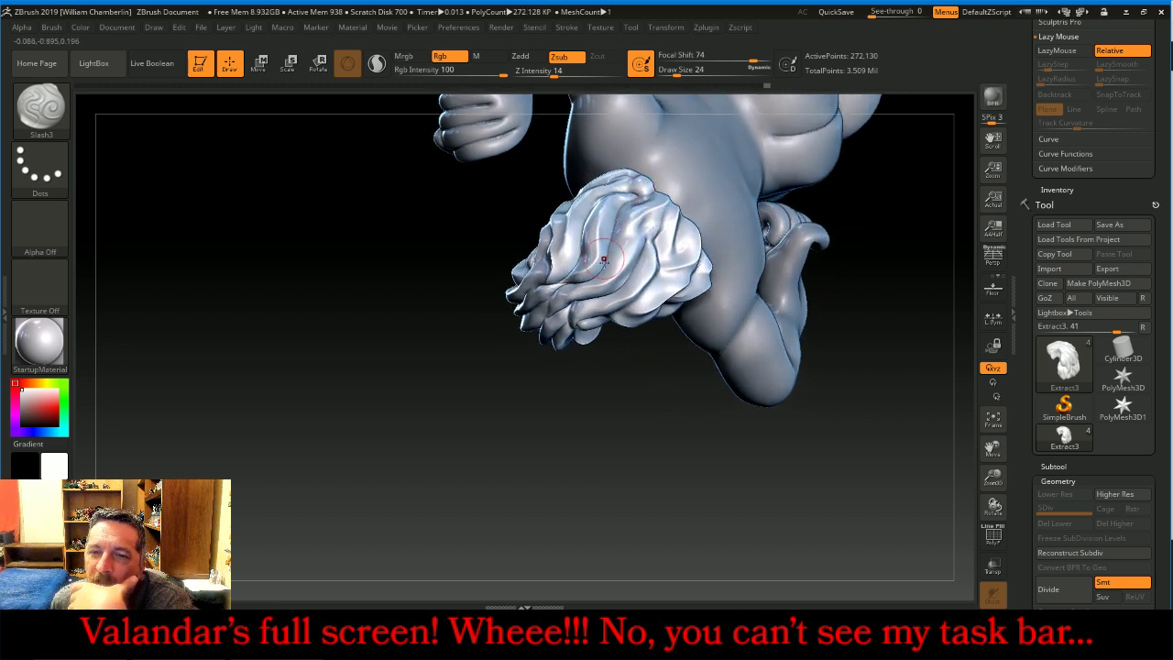
# Cut Slash3 grooves between the locks across the back of the head toward the nape on the lowered-arm side
pyautogui.moveTo(639, 413); pyautogui.dragTo(609, 427)
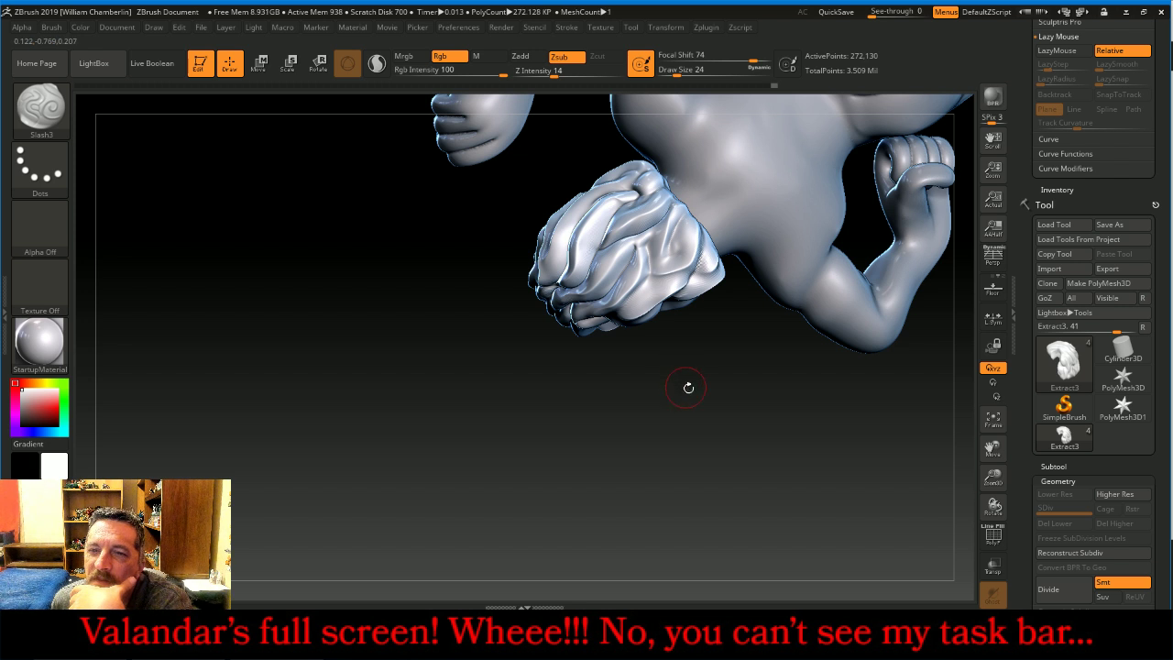
pyautogui.moveTo(686, 387); pyautogui.dragTo(632, 275)
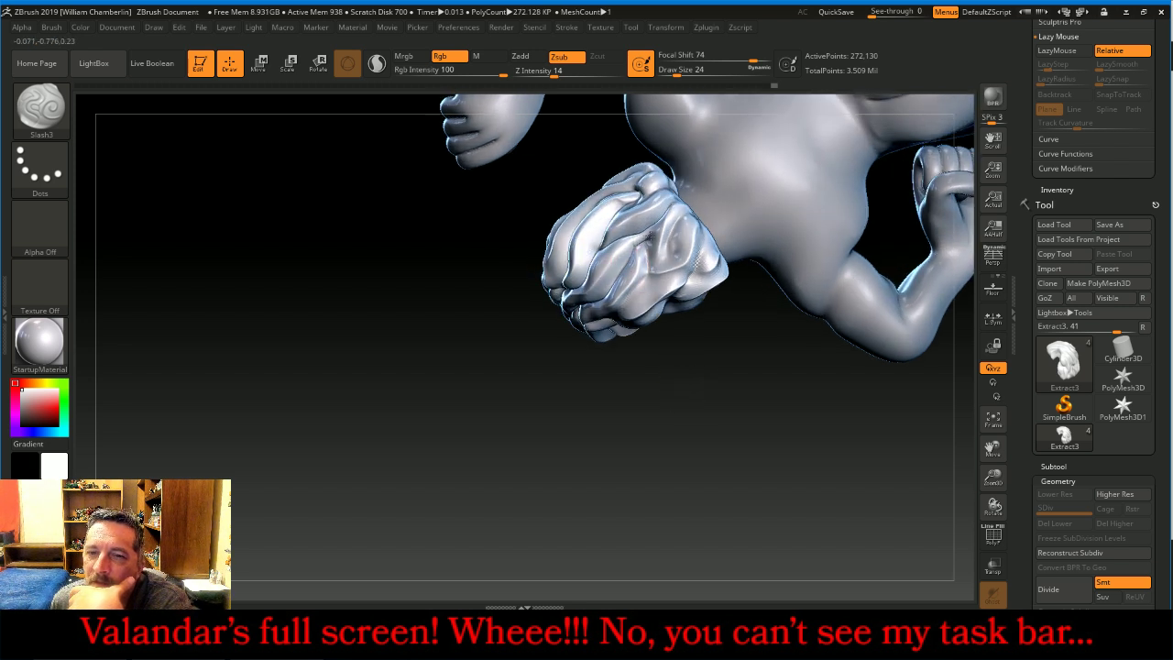
pyautogui.moveTo(689, 406); pyautogui.dragTo(671, 435)
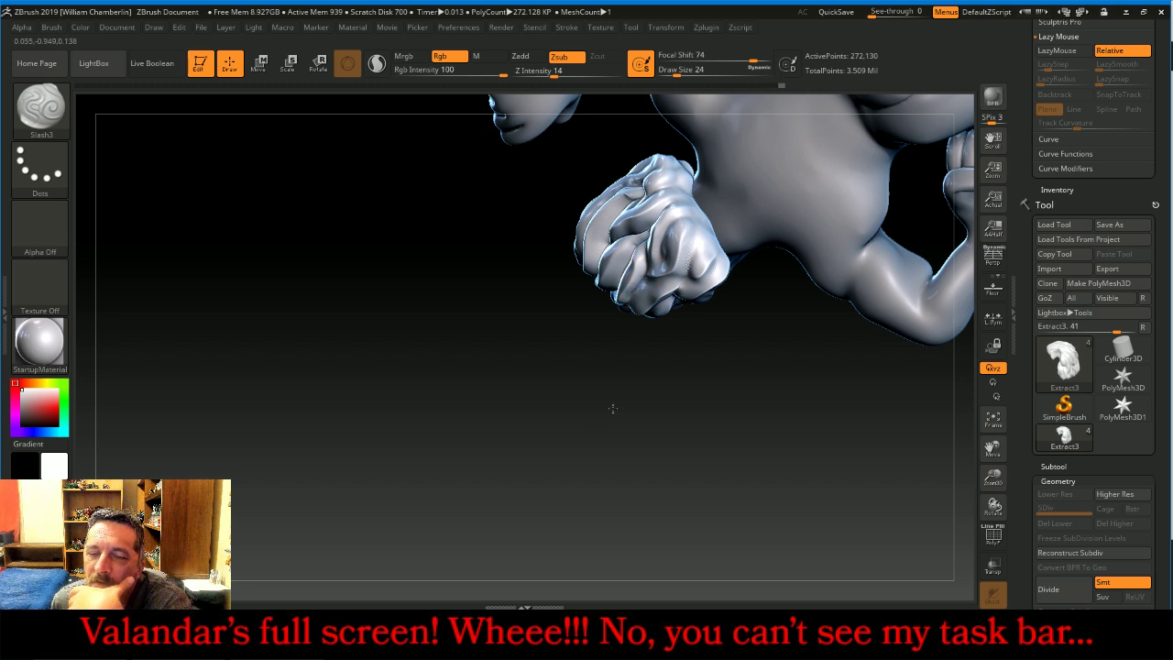
pyautogui.moveTo(612, 409); pyautogui.dragTo(640, 324)
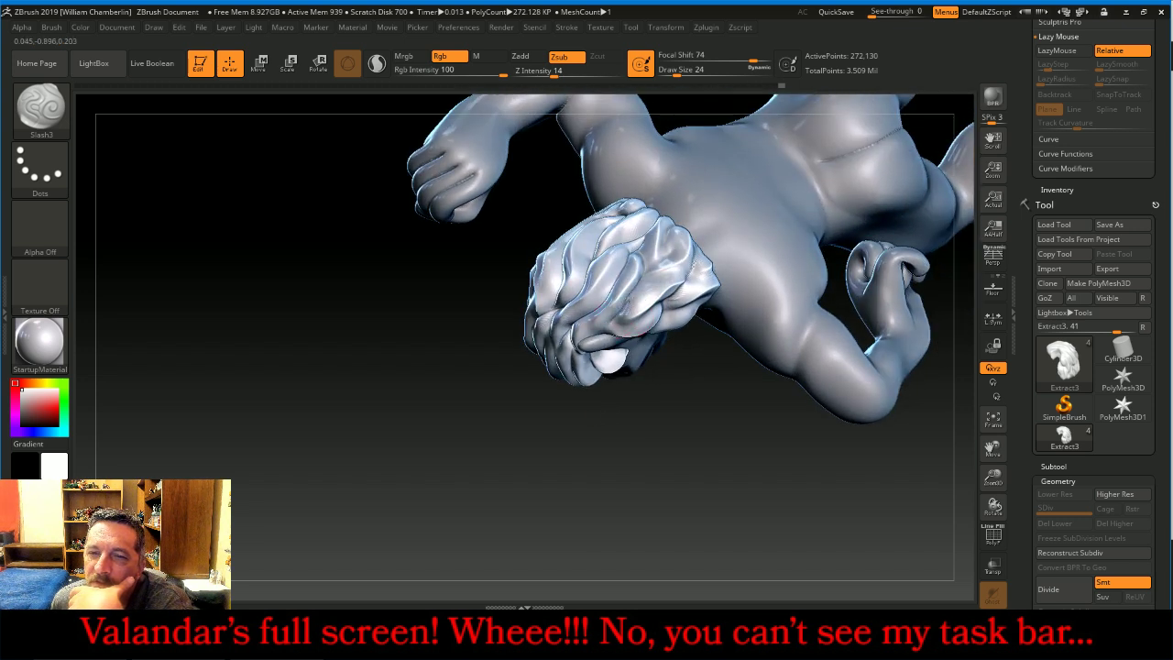
pyautogui.moveTo(658, 314); pyautogui.dragTo(661, 295, button='right')
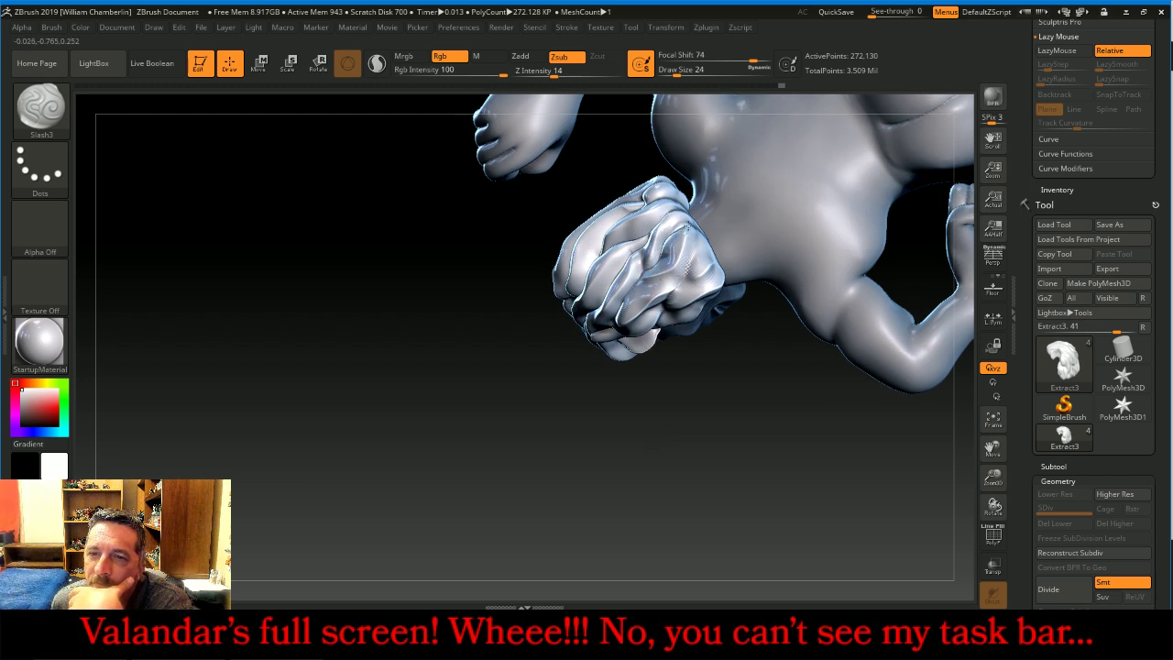
pyautogui.moveTo(695, 279)
pyautogui.mouseDown(button='right')
pyautogui.moveTo(646, 312)
pyautogui.moveTo(654, 321)
pyautogui.mouseUp(button='right')
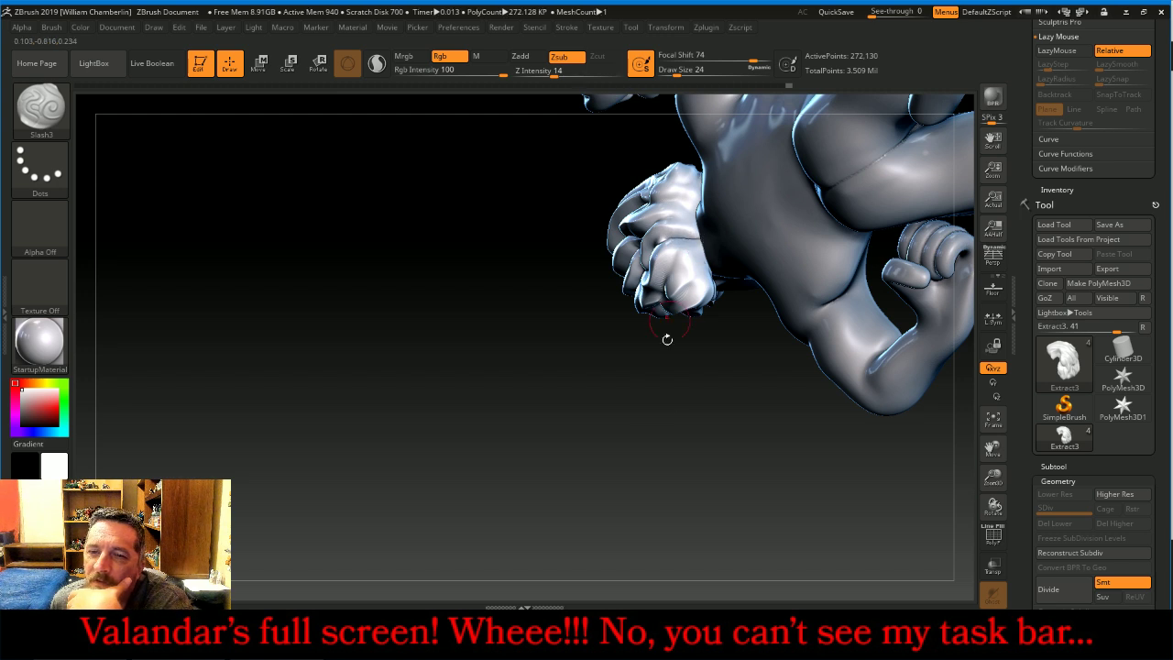
pyautogui.moveTo(667, 340)
pyautogui.mouseDown()
pyautogui.moveTo(681, 372)
pyautogui.moveTo(667, 359)
pyautogui.mouseUp()
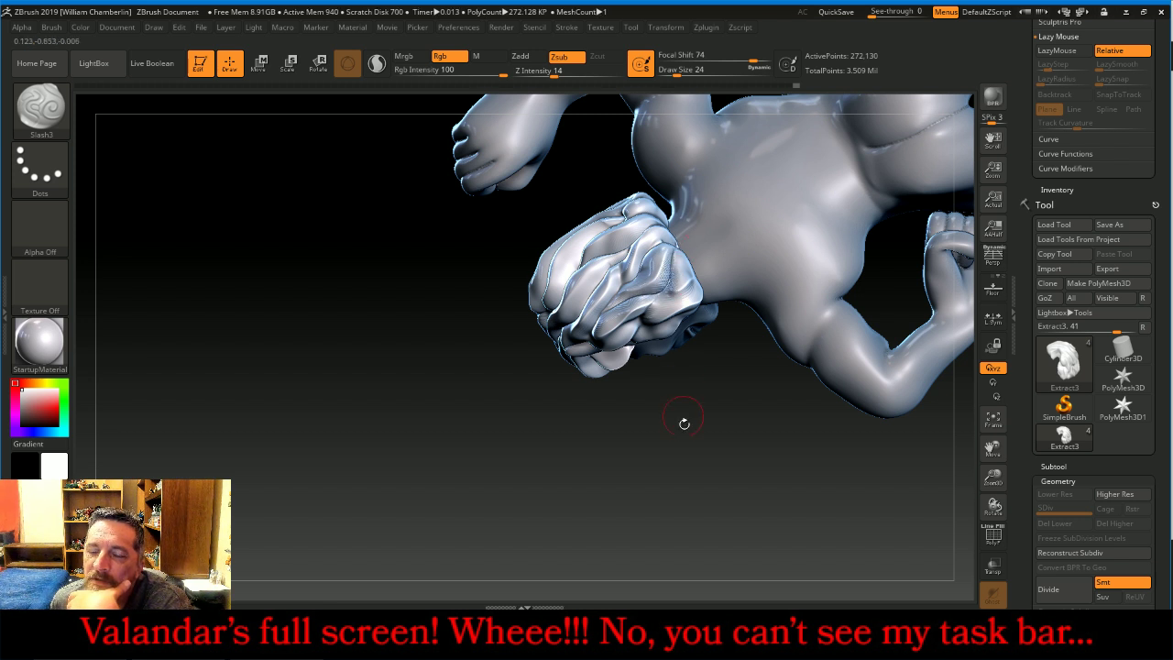
pyautogui.moveTo(681, 419); pyautogui.dragTo(671, 359, button='right')
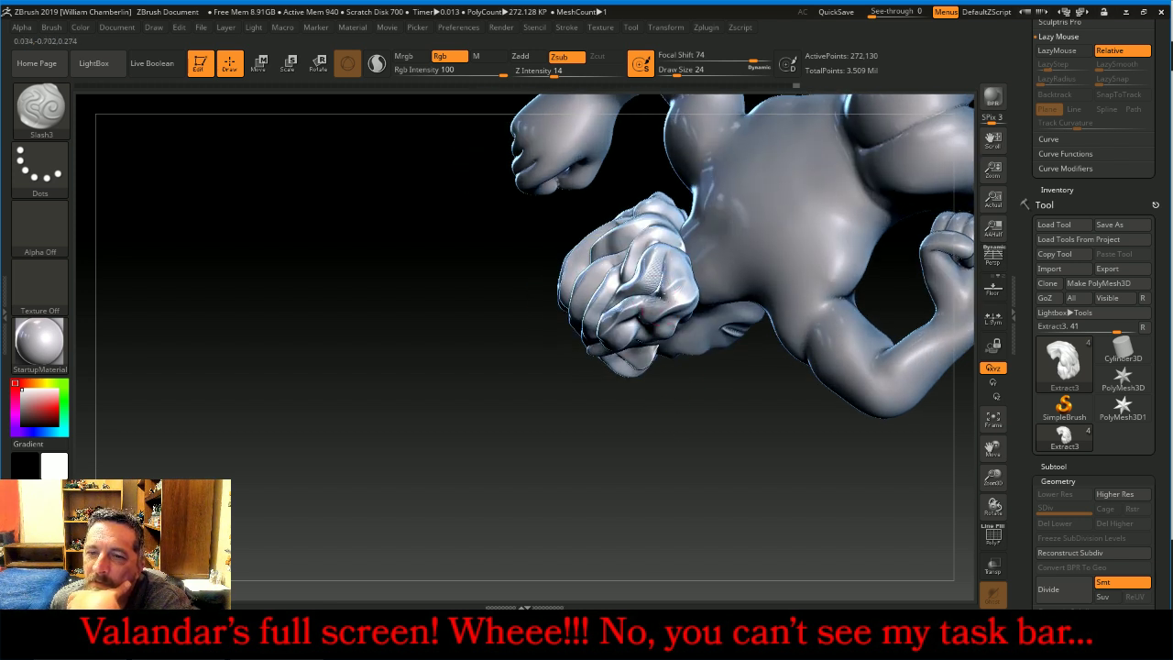
pyautogui.moveTo(687, 291)
pyautogui.mouseDown(button='right')
pyautogui.moveTo(674, 311)
pyautogui.moveTo(660, 302)
pyautogui.mouseUp(button='right')
pyautogui.moveTo(675, 421); pyautogui.dragTo(638, 322, button='right')
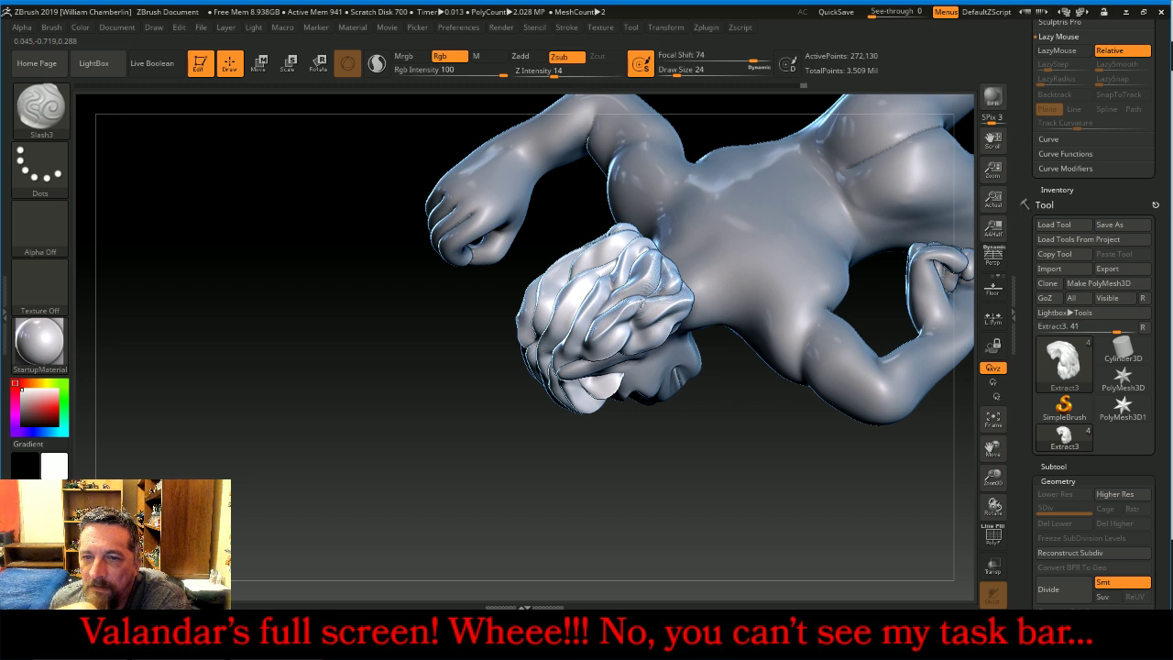
# Refine the Slash3 grooves in the locks above and behind the lowered-arm ear
pyautogui.moveTo(626, 431); pyautogui.dragTo(646, 334, button='right')
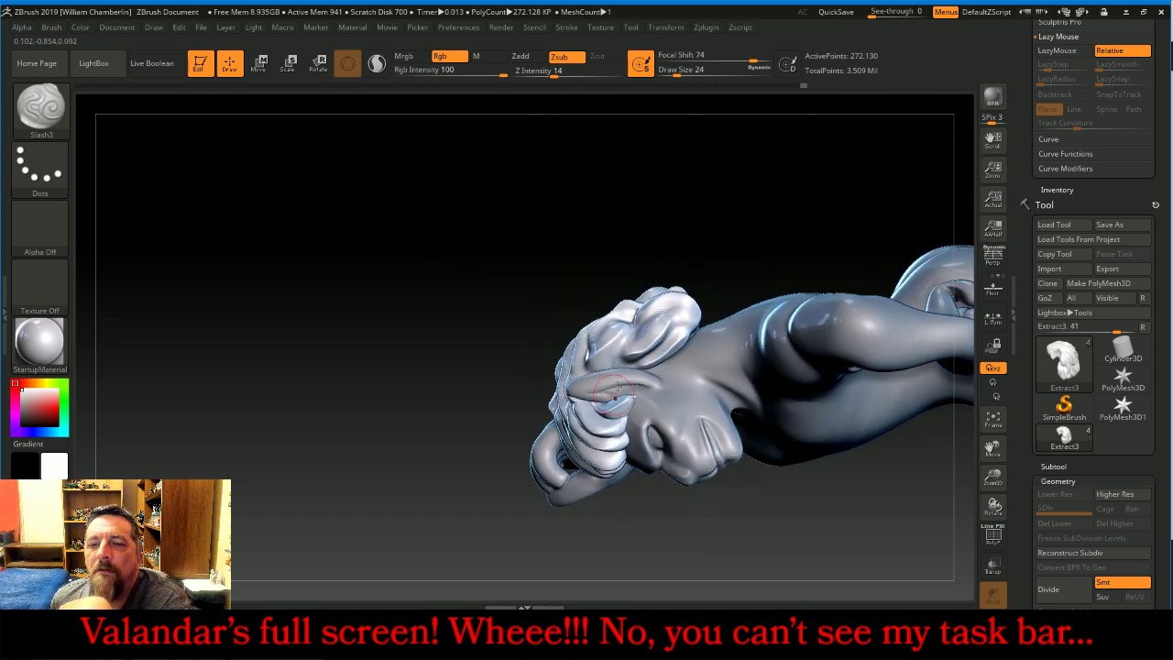
pyautogui.moveTo(725, 220); pyautogui.dragTo(655, 316, button='right')
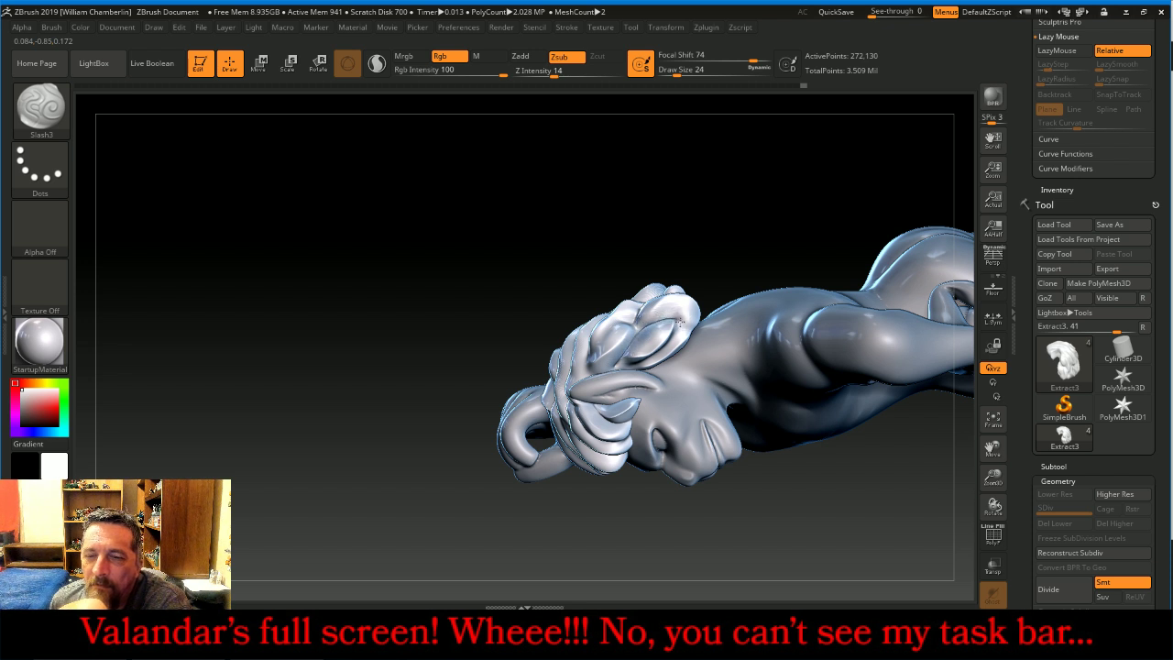
pyautogui.moveTo(674, 331); pyautogui.dragTo(695, 322)
pyautogui.moveTo(741, 224); pyautogui.dragTo(736, 196)
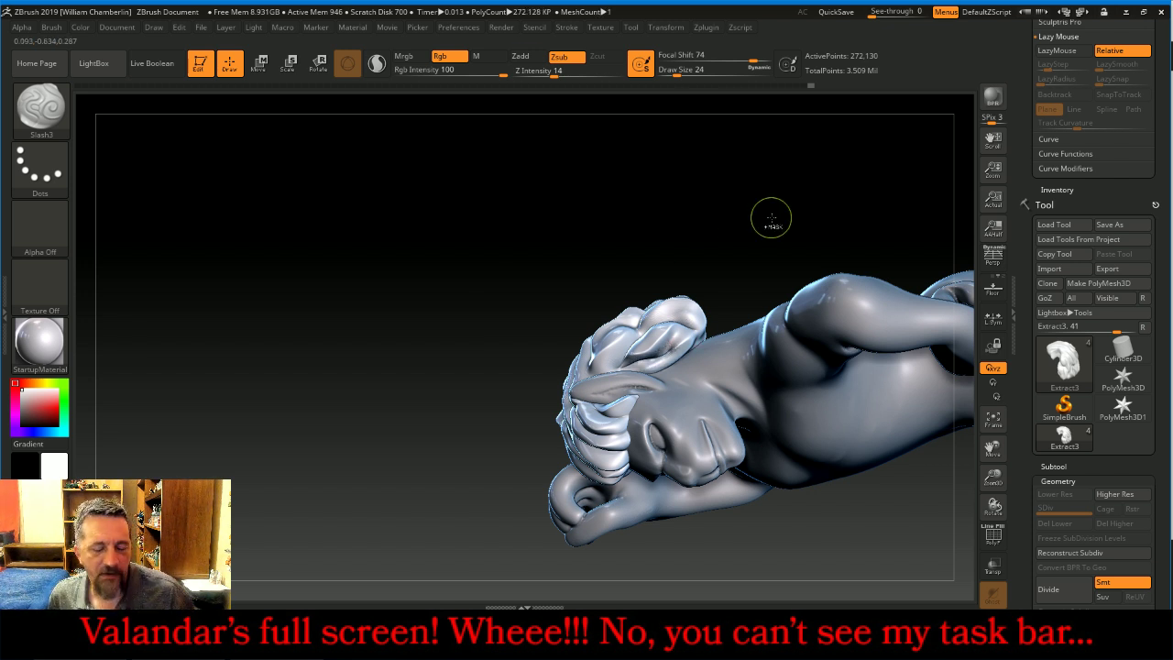
pyautogui.moveTo(770, 208); pyautogui.dragTo(746, 230)
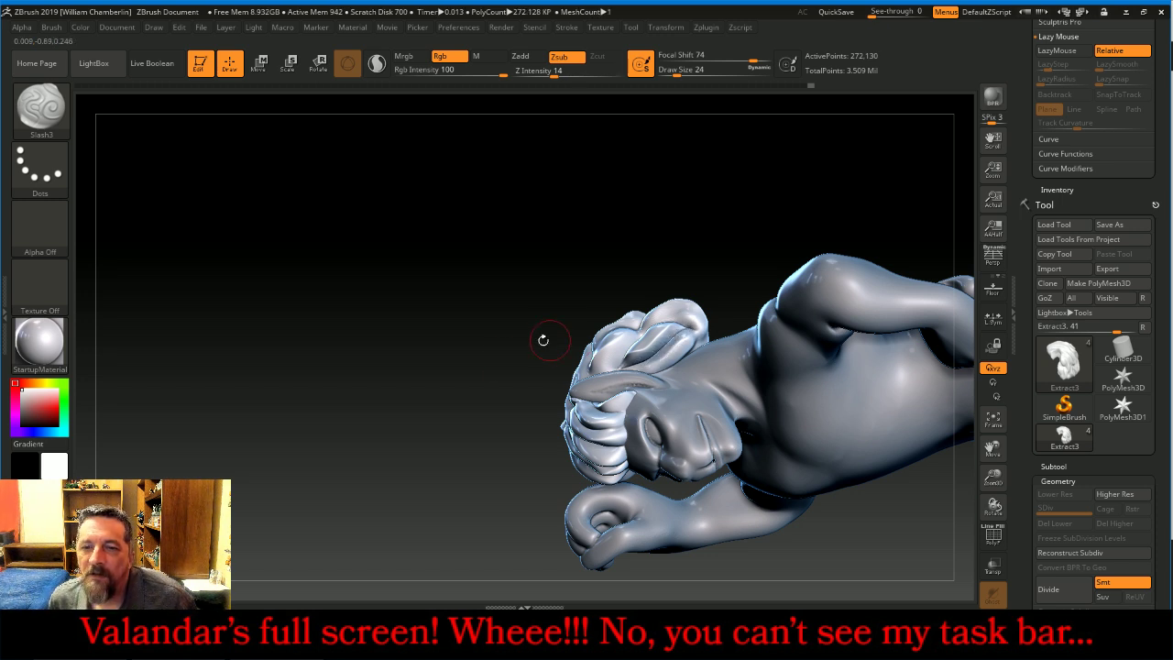
# Touch up the Slash3 grooves on the raised-arm side and at the back of the head
pyautogui.moveTo(541, 338); pyautogui.dragTo(774, 233)
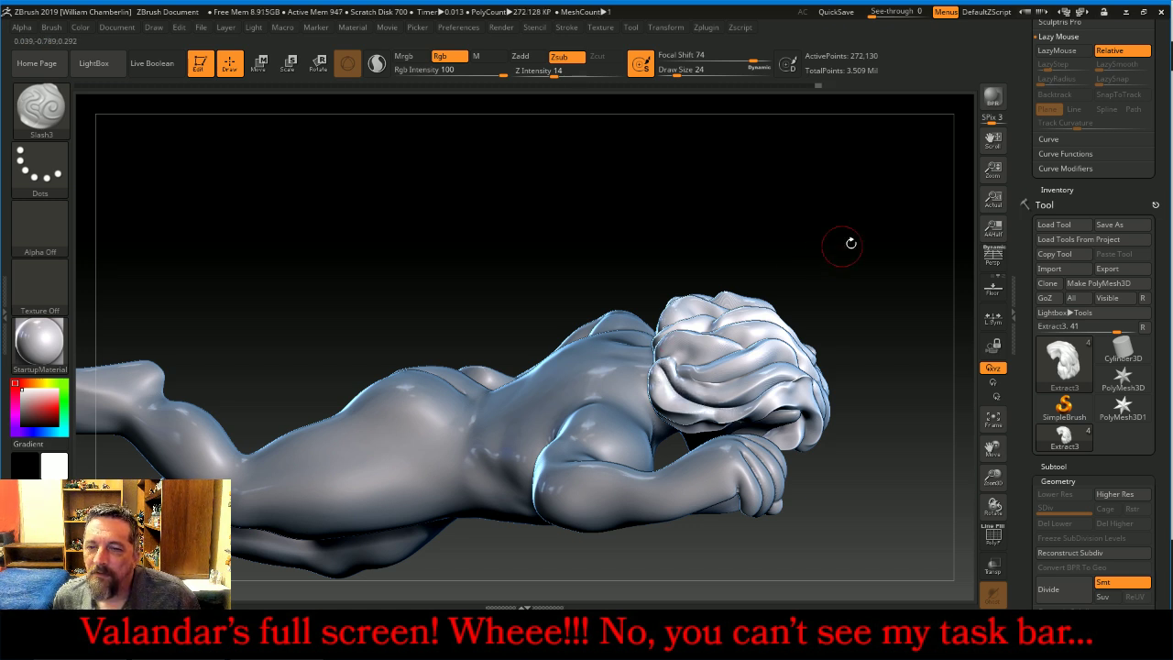
pyautogui.moveTo(843, 244)
pyautogui.mouseDown()
pyautogui.moveTo(876, 173)
pyautogui.moveTo(867, 149)
pyautogui.moveTo(861, 247)
pyautogui.mouseUp()
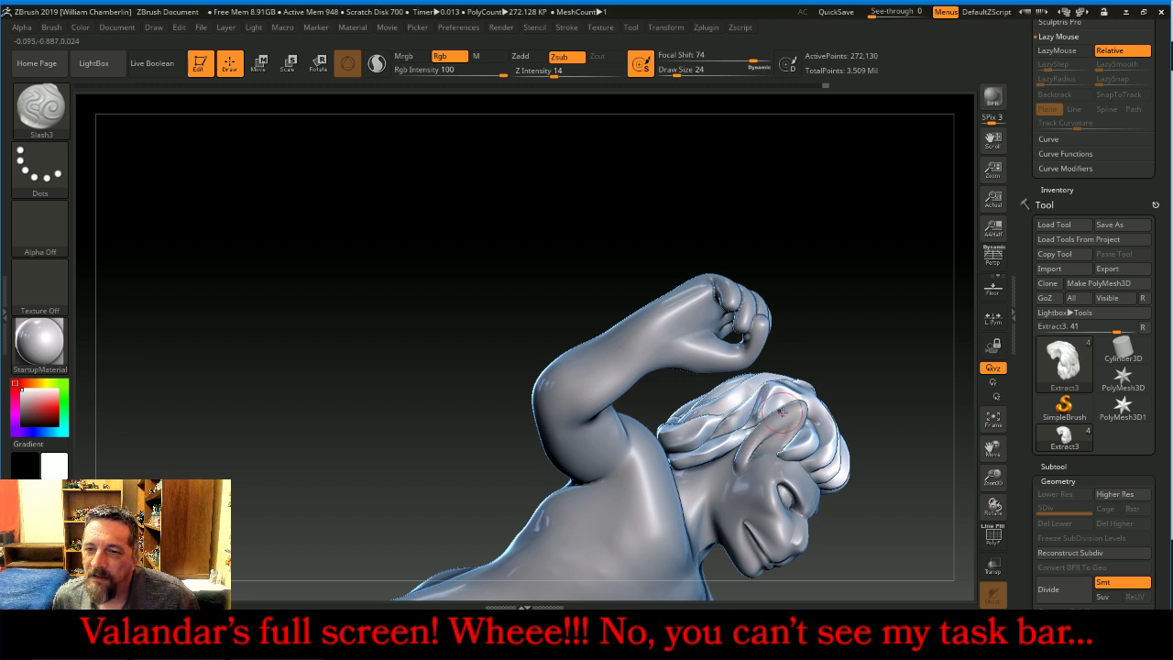
pyautogui.moveTo(870, 286)
pyautogui.mouseDown()
pyautogui.moveTo(825, 330)
pyautogui.moveTo(788, 394)
pyautogui.moveTo(796, 427)
pyautogui.mouseUp()
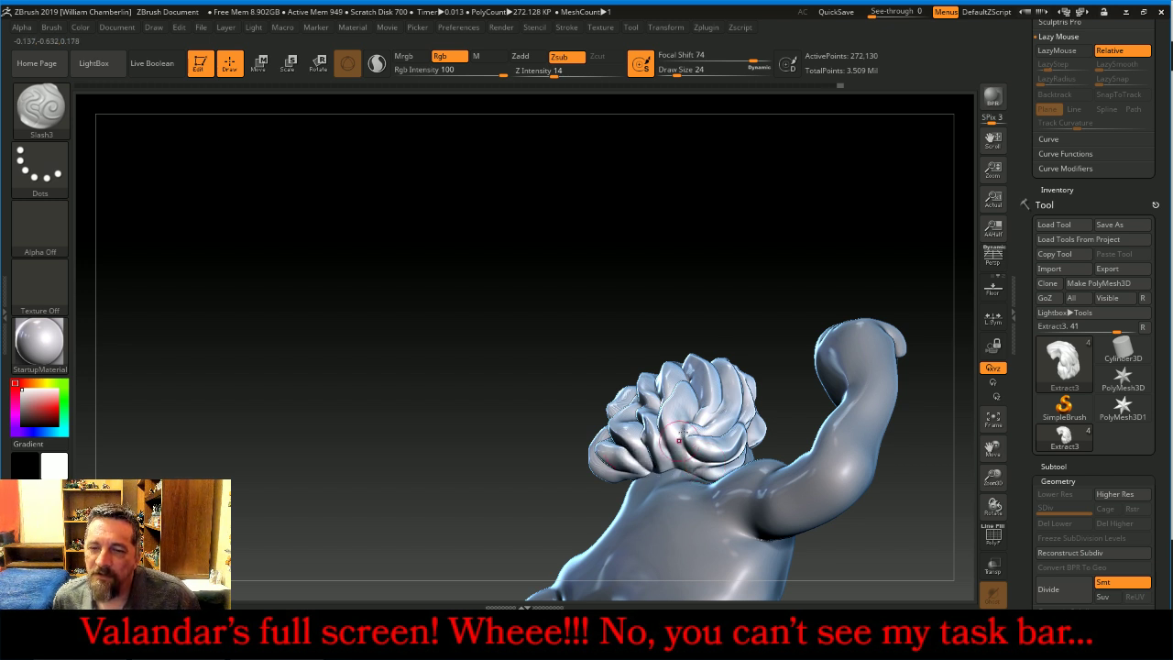
pyautogui.moveTo(764, 268)
pyautogui.mouseDown()
pyautogui.moveTo(784, 254)
pyautogui.moveTo(800, 298)
pyautogui.moveTo(874, 278)
pyautogui.moveTo(762, 309)
pyautogui.moveTo(789, 259)
pyautogui.mouseUp()
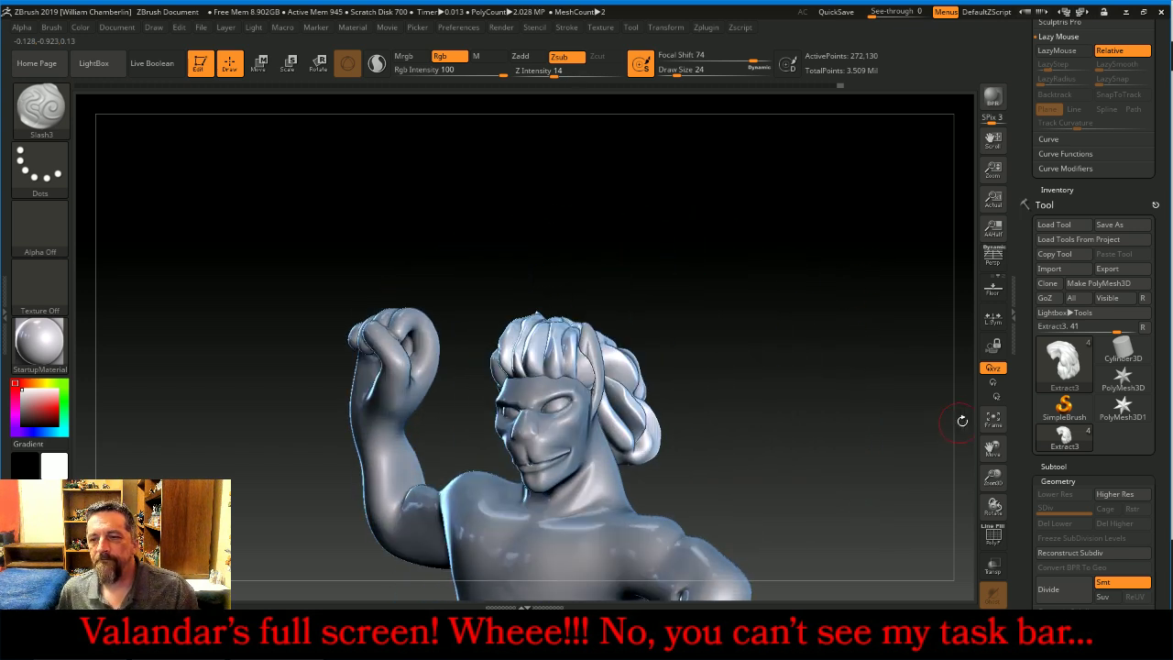
# Frame the whole figure to examine the hair from the front and check the live chat
pyautogui.click(992, 420)
pyautogui.moveTo(926, 446)
pyautogui.mouseDown()
pyautogui.moveTo(934, 441)
pyautogui.moveTo(903, 444)
pyautogui.moveTo(905, 432)
pyautogui.mouseUp()
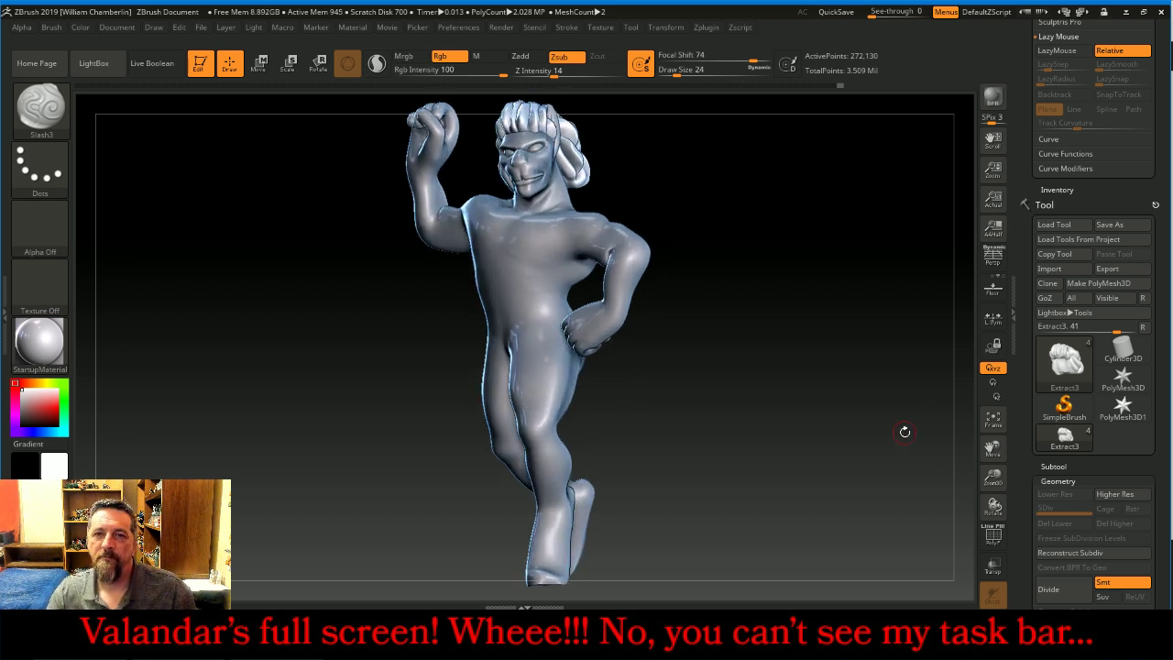
pyautogui.click(499, 632)
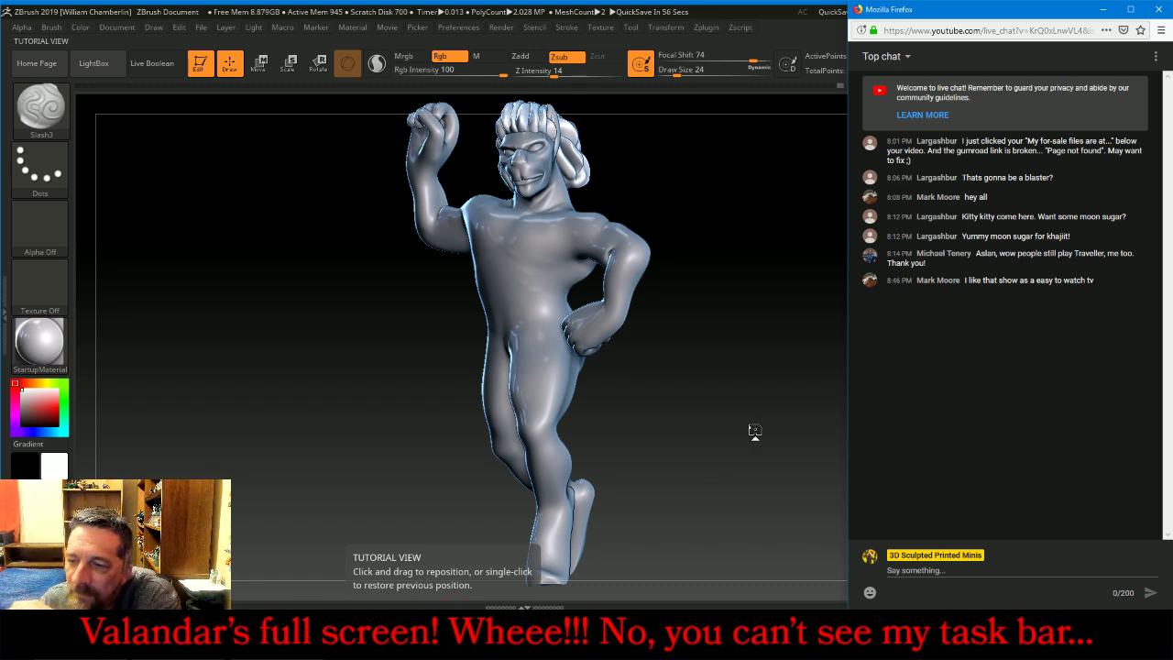
pyautogui.moveTo(755, 431); pyautogui.dragTo(789, 431)
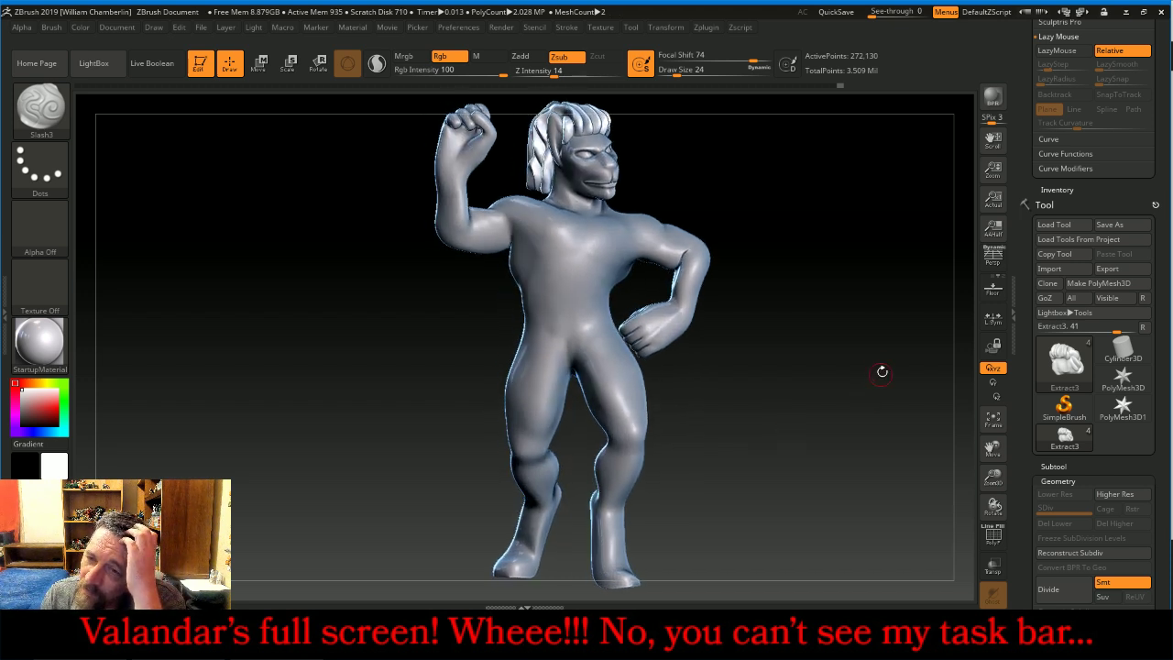
pyautogui.moveTo(848, 354)
pyautogui.mouseDown()
pyautogui.moveTo(825, 350)
pyautogui.moveTo(841, 361)
pyautogui.mouseUp()
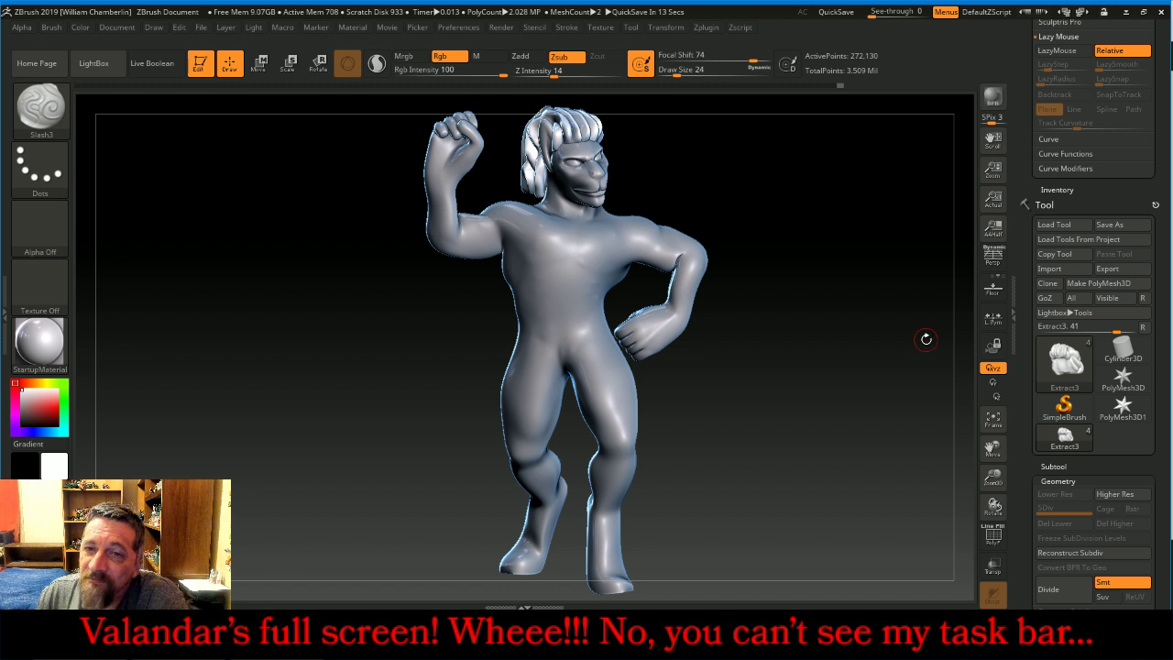
# Make AslanBody the active subtool and hide the Extract3 hair subtool
pyautogui.click(1079, 465)
pyautogui.click(1063, 502)
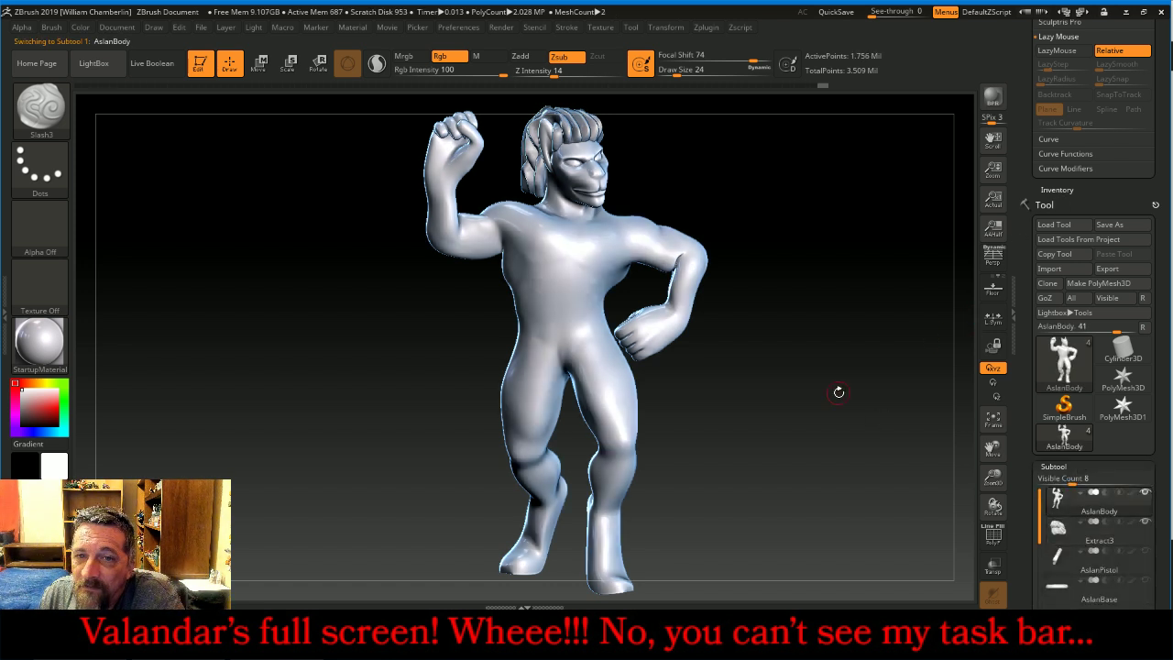
pyautogui.moveTo(838, 392)
pyautogui.mouseDown()
pyautogui.moveTo(886, 391)
pyautogui.moveTo(831, 391)
pyautogui.mouseUp()
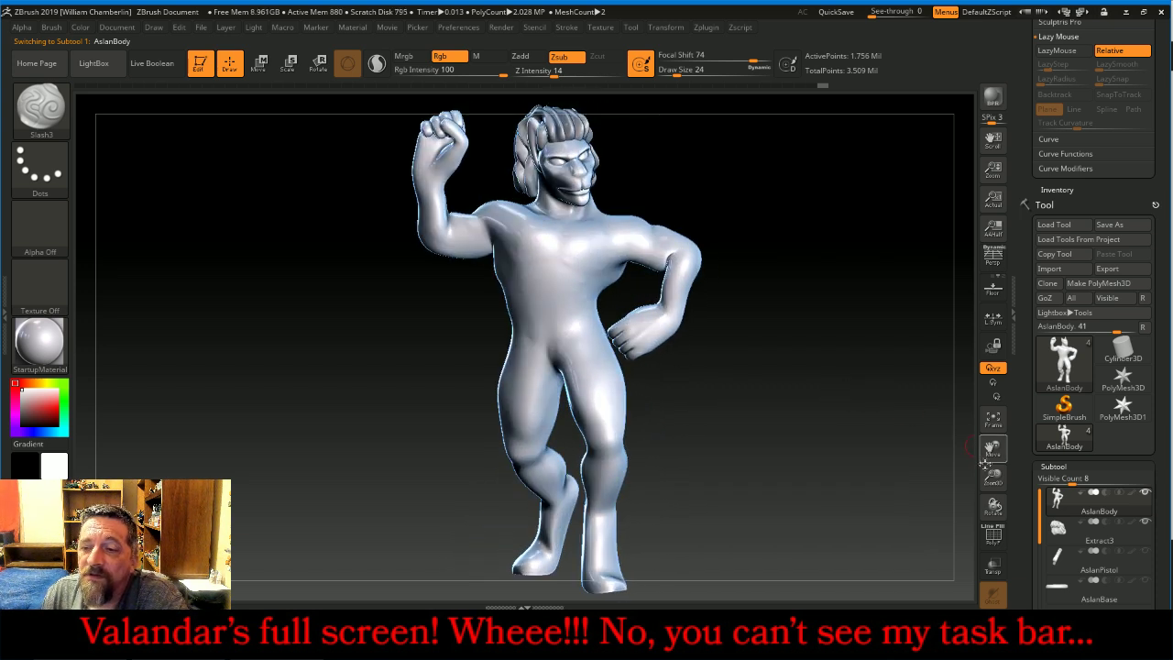
pyautogui.moveTo(992, 479); pyautogui.dragTo(987, 511)
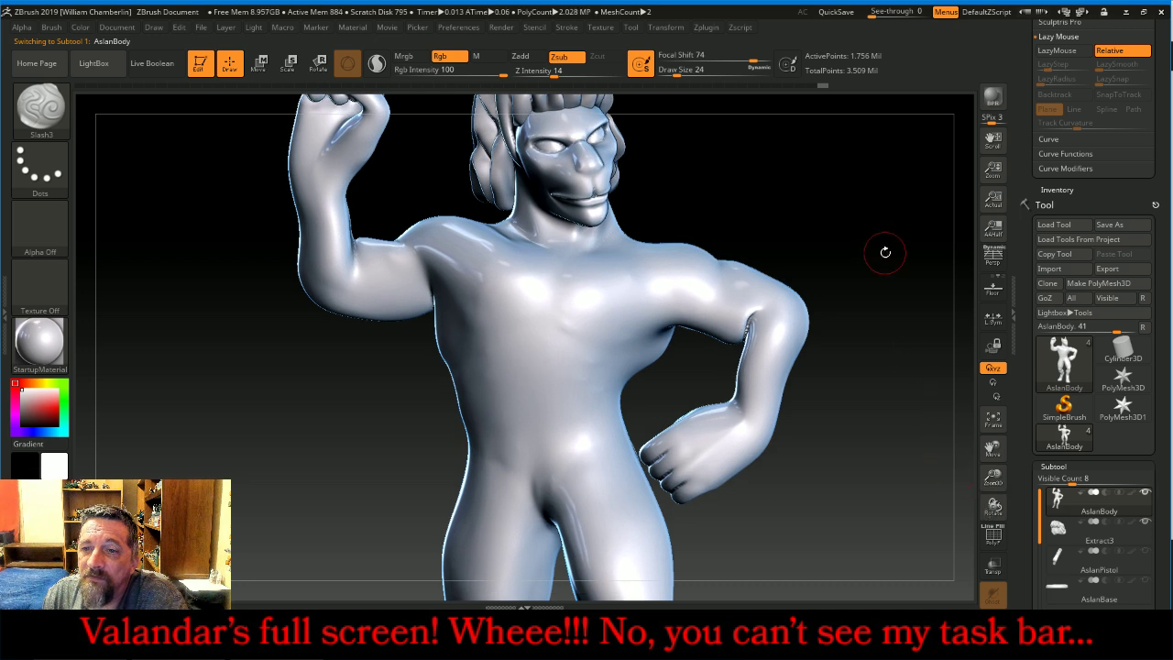
pyautogui.moveTo(886, 253); pyautogui.dragTo(880, 264)
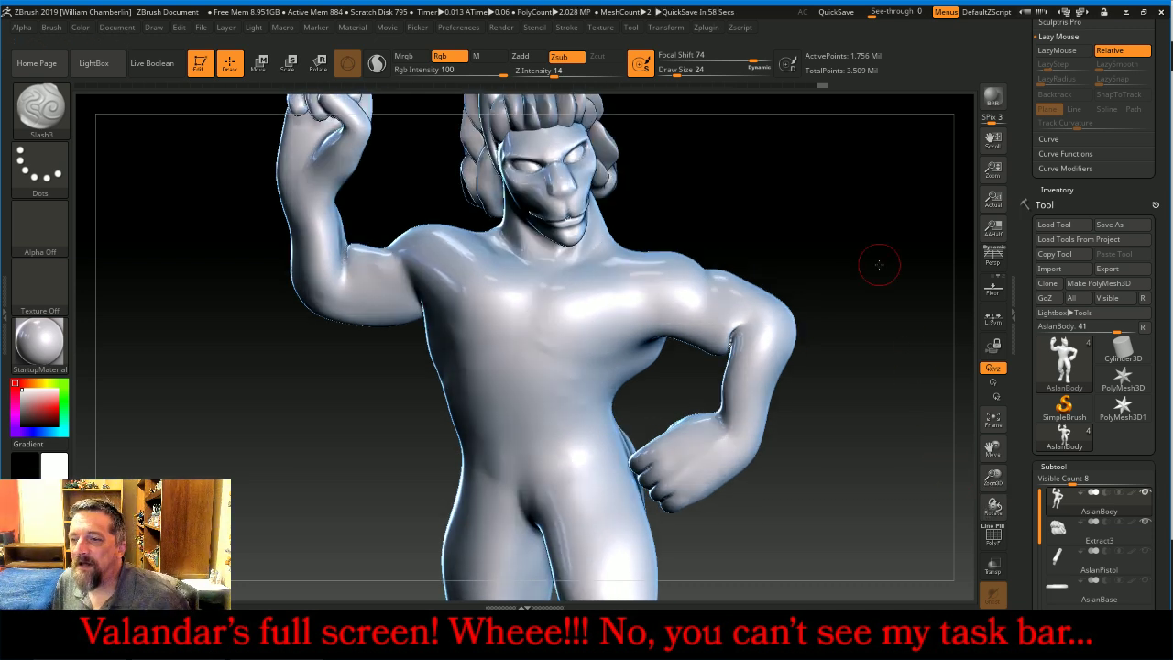
pyautogui.click(1145, 521)
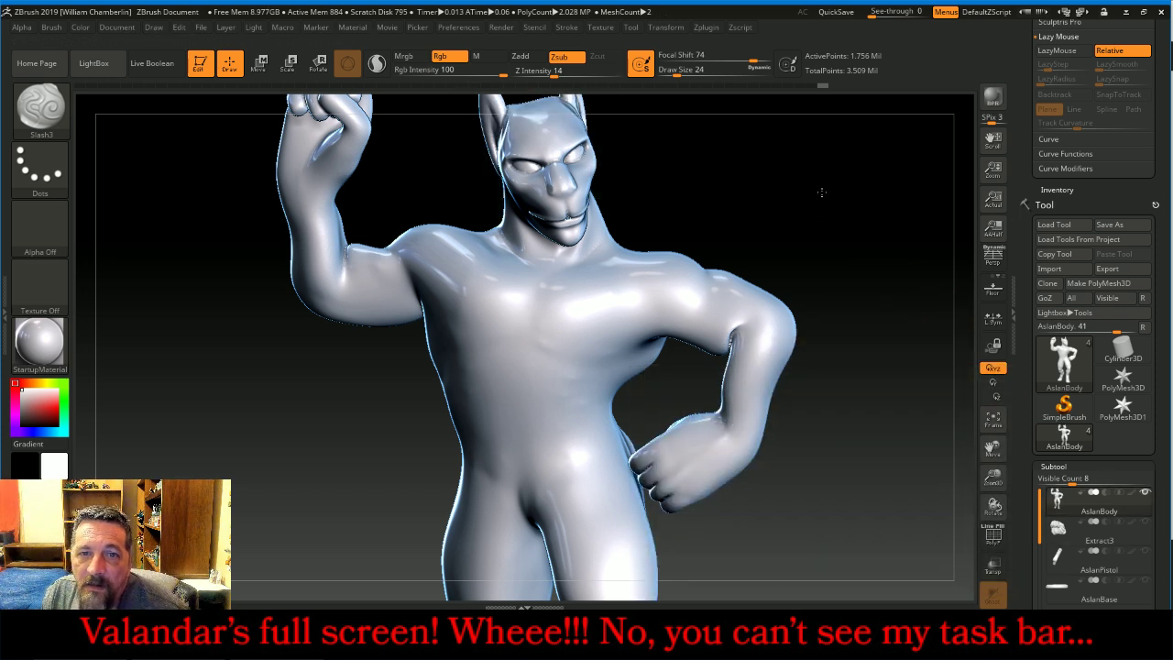
# Mask the front of the AslanBody neck and its lowered-arm side down to the collar with MaskPen
pyautogui.moveTo(824, 191)
pyautogui.mouseDown()
pyautogui.moveTo(847, 194)
pyautogui.moveTo(842, 175)
pyautogui.mouseUp()
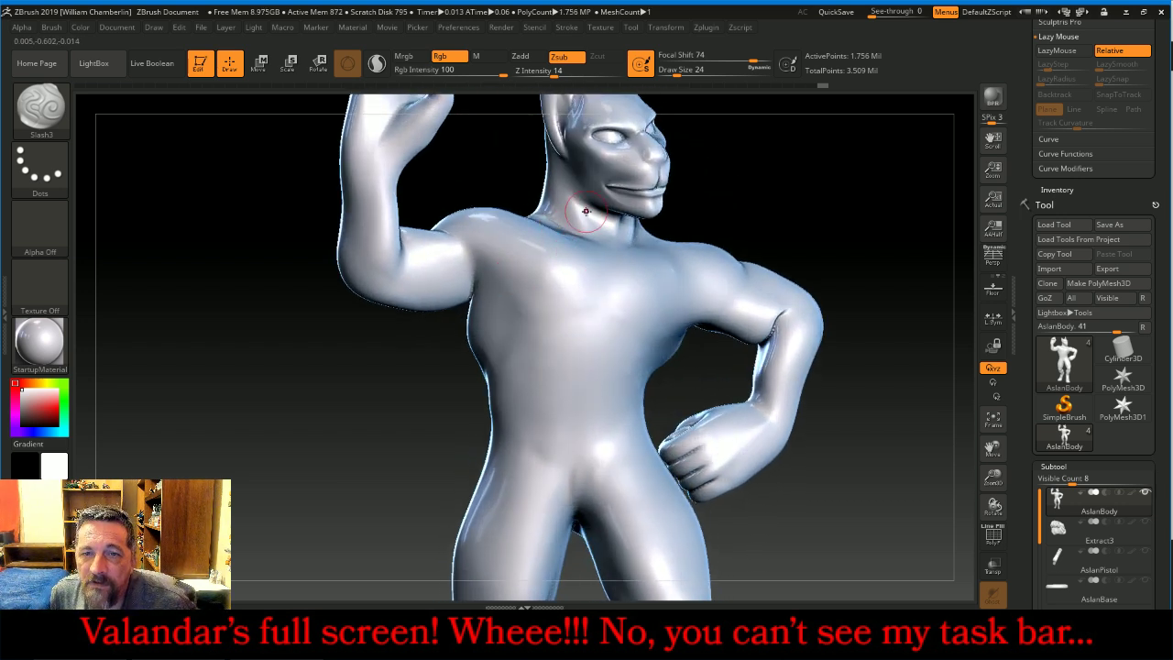
pyautogui.press('ctrl')
pyautogui.keyDown('ctrl'); pyautogui.moveTo(578, 203); pyautogui.dragTo(589, 233); pyautogui.keyUp('ctrl')
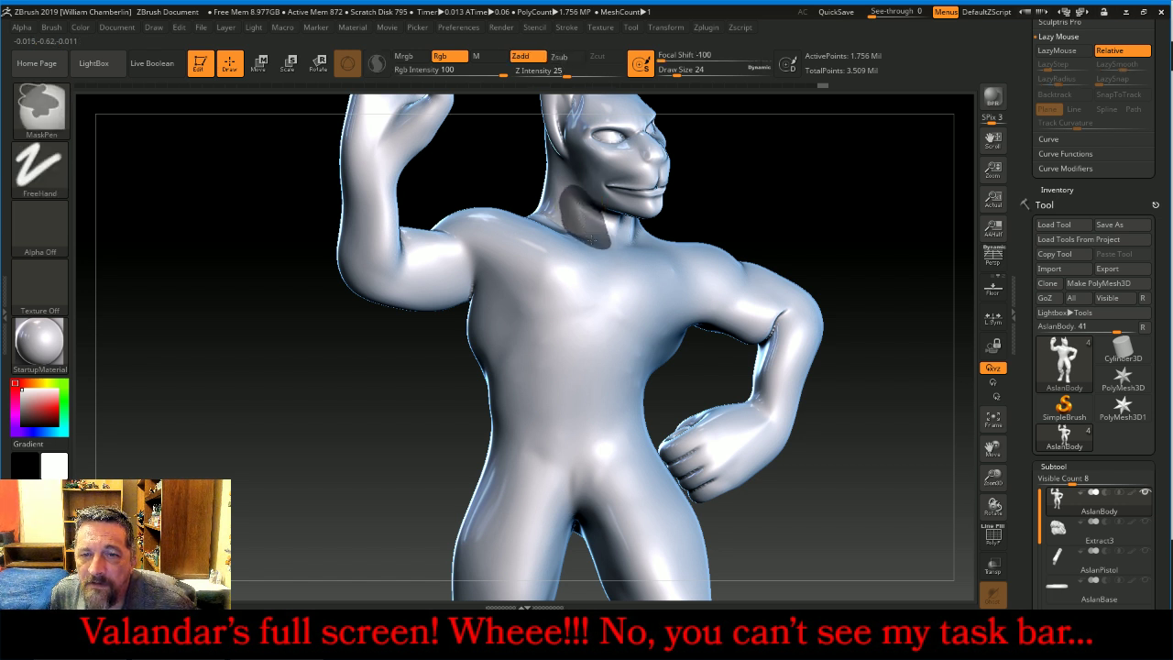
pyautogui.moveTo(804, 230); pyautogui.dragTo(812, 194)
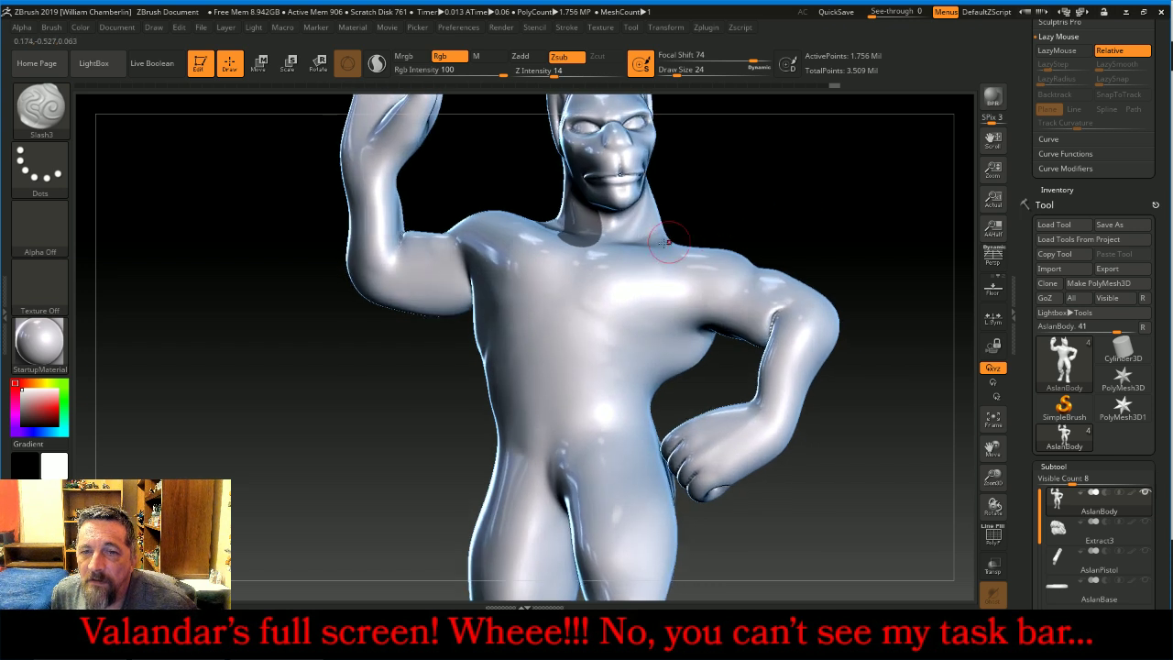
pyautogui.press('ctrl')
pyautogui.keyDown('ctrl'); pyautogui.moveTo(613, 257); pyautogui.dragTo(636, 227); pyautogui.keyUp('ctrl')
pyautogui.moveTo(733, 211)
pyautogui.mouseDown()
pyautogui.moveTo(791, 189)
pyautogui.moveTo(761, 188)
pyautogui.mouseUp()
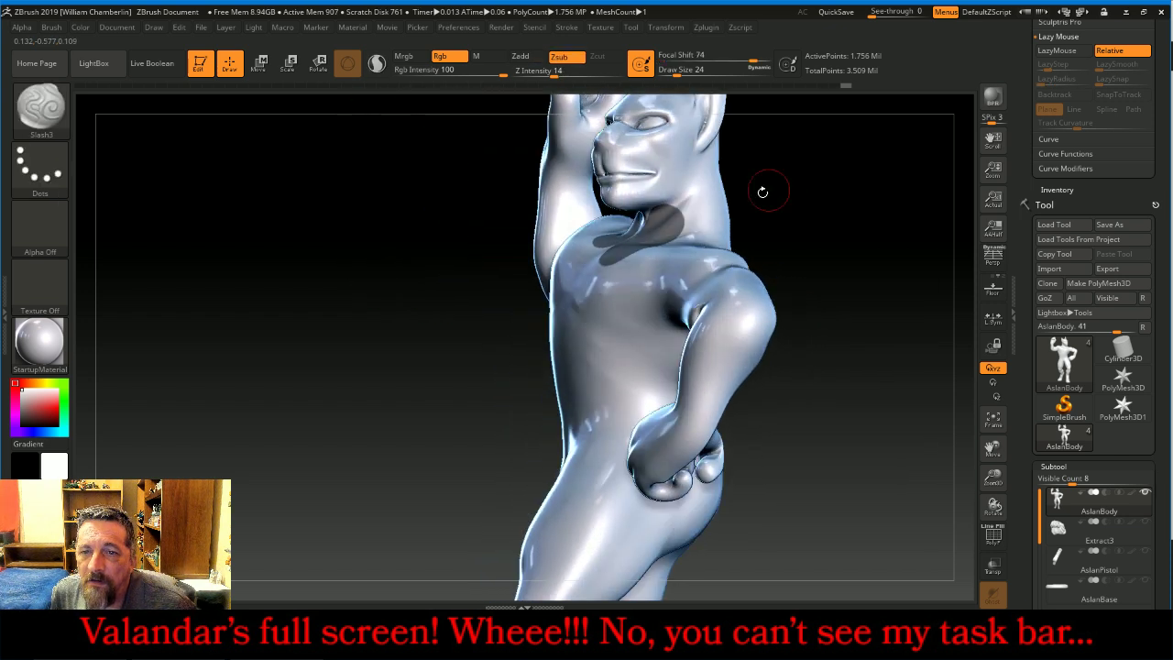
pyautogui.press('ctrl')
pyautogui.moveTo(671, 214)
pyautogui.keyDown('ctrl'); pyautogui.mouseDown()
pyautogui.moveTo(729, 211)
pyautogui.moveTo(685, 236)
pyautogui.mouseUp(); pyautogui.keyUp('ctrl')
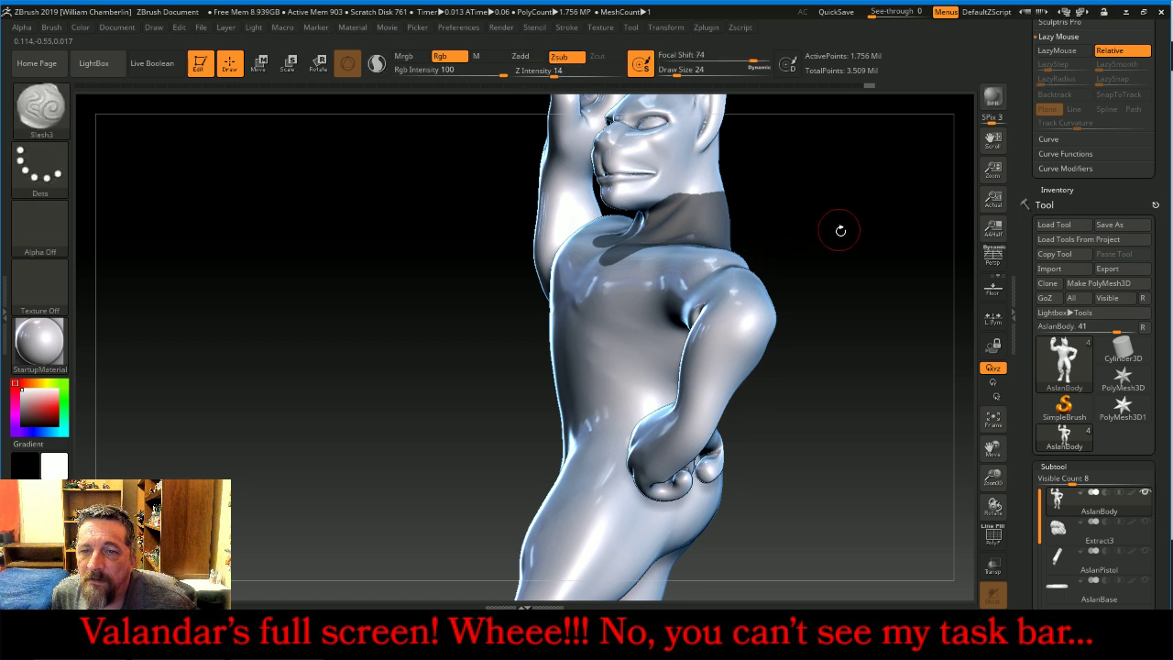
# Continue the neck mask around the raised-arm side, filling it down to the base of the neck
pyautogui.moveTo(838, 230); pyautogui.dragTo(699, 231)
pyautogui.moveTo(883, 212); pyautogui.dragTo(828, 231)
pyautogui.moveTo(639, 220)
pyautogui.keyDown('ctrl'); pyautogui.mouseDown()
pyautogui.moveTo(588, 212)
pyautogui.moveTo(580, 225)
pyautogui.moveTo(629, 237)
pyautogui.mouseUp(); pyautogui.keyUp('ctrl')
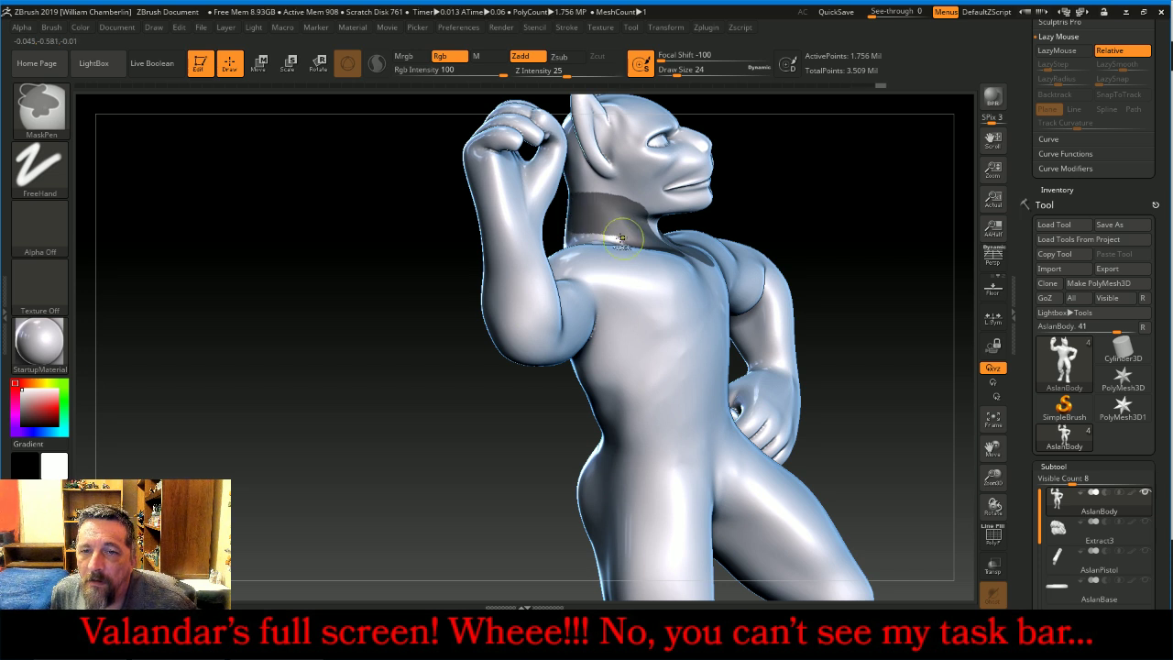
pyautogui.moveTo(851, 199)
pyautogui.mouseDown()
pyautogui.moveTo(848, 241)
pyautogui.moveTo(816, 235)
pyautogui.mouseUp()
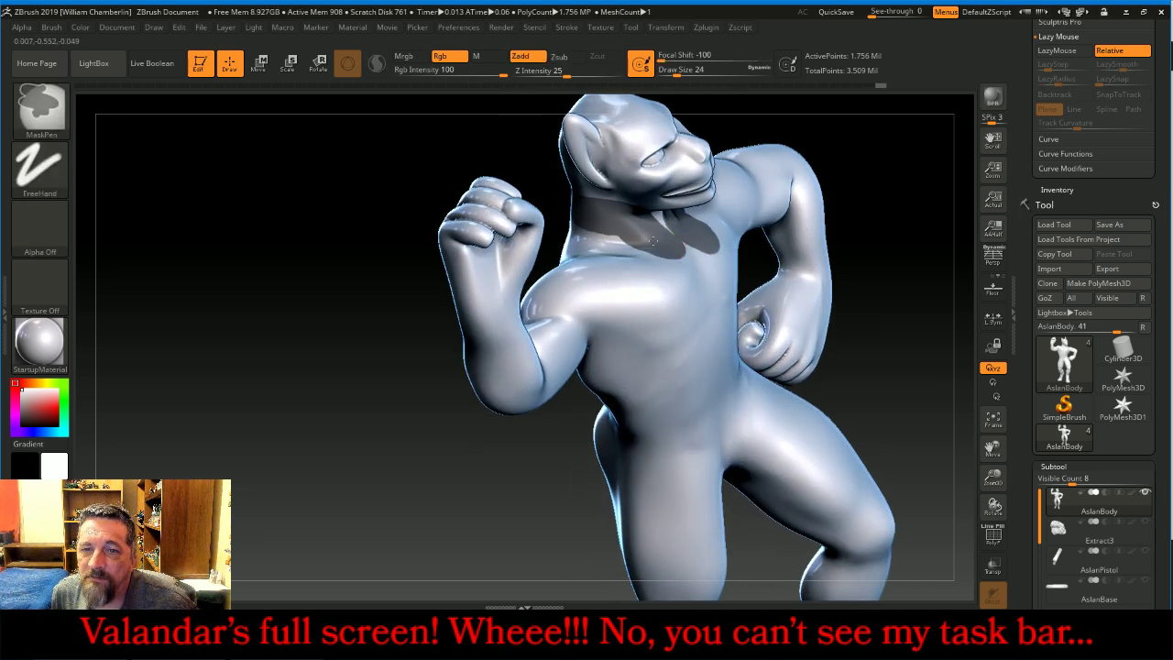
pyautogui.keyDown('ctrl'); pyautogui.moveTo(648, 240); pyautogui.dragTo(572, 231); pyautogui.keyUp('ctrl')
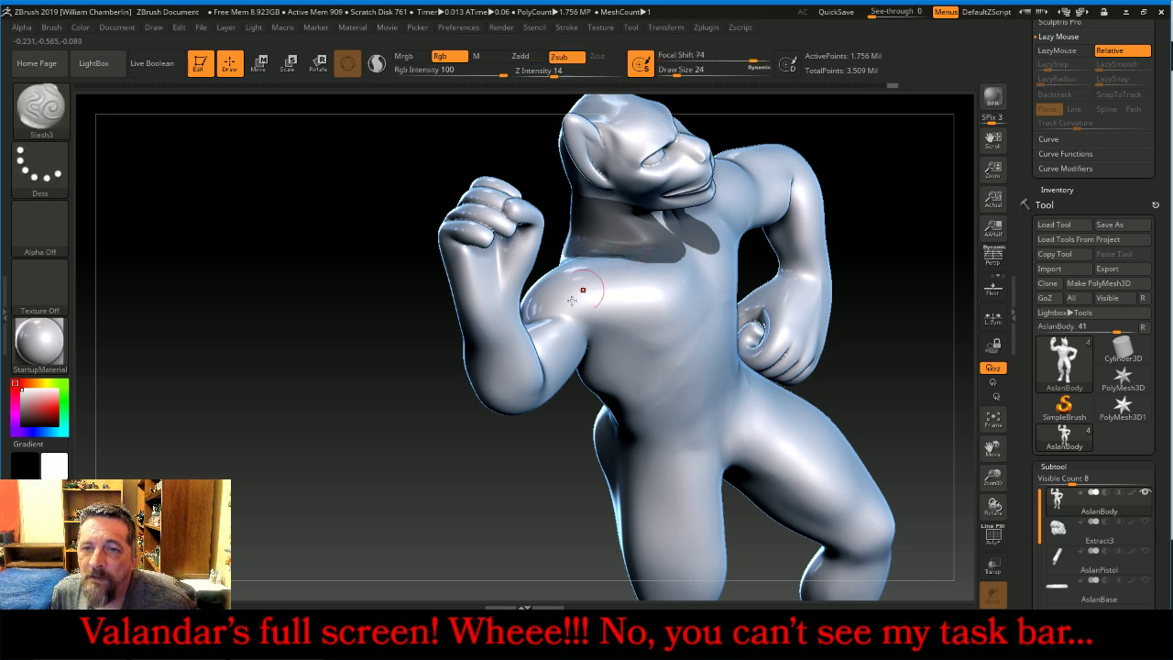
# Mask the back of the neck so the two side masks join across the nape
pyautogui.moveTo(384, 391); pyautogui.dragTo(513, 386)
pyautogui.moveTo(780, 183); pyautogui.dragTo(760, 214)
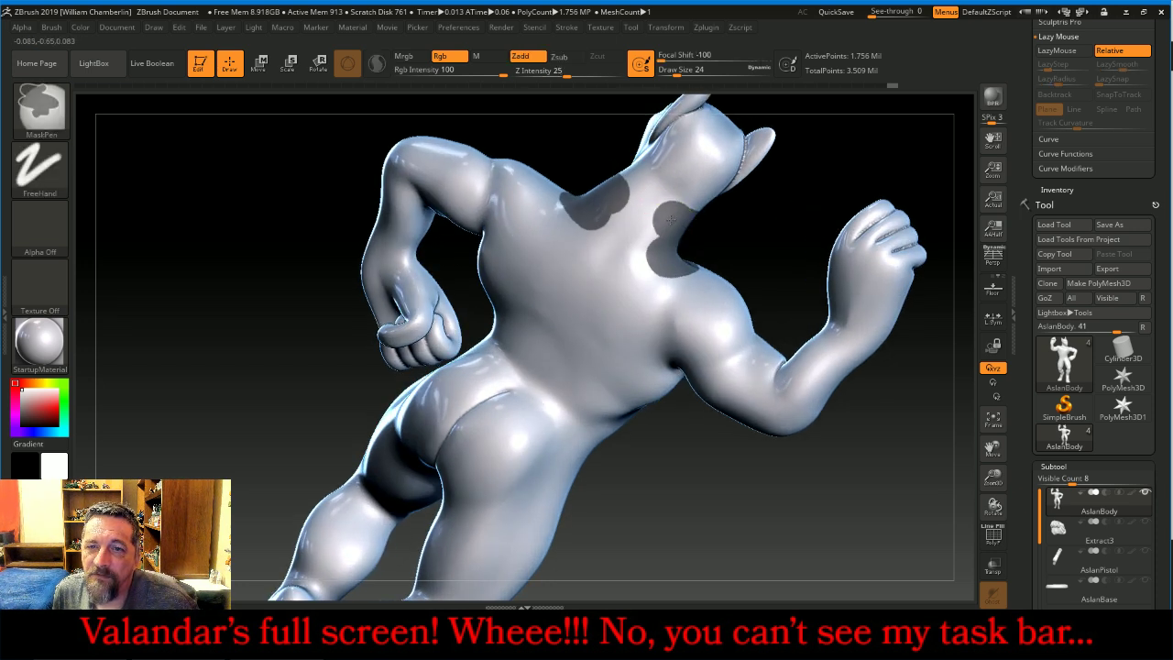
pyautogui.moveTo(671, 219)
pyautogui.keyDown('ctrl'); pyautogui.mouseDown()
pyautogui.moveTo(624, 191)
pyautogui.moveTo(597, 231)
pyautogui.moveTo(648, 254)
pyautogui.mouseUp(); pyautogui.keyUp('ctrl')
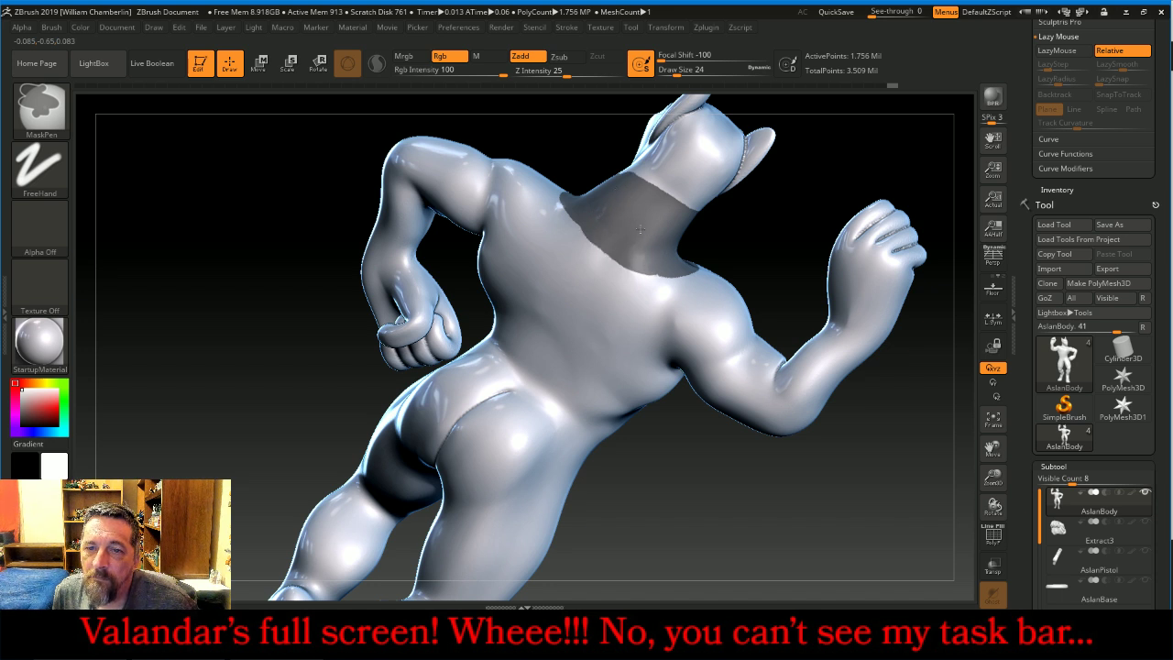
pyautogui.moveTo(767, 225)
pyautogui.mouseDown()
pyautogui.moveTo(844, 280)
pyautogui.moveTo(702, 257)
pyautogui.mouseUp()
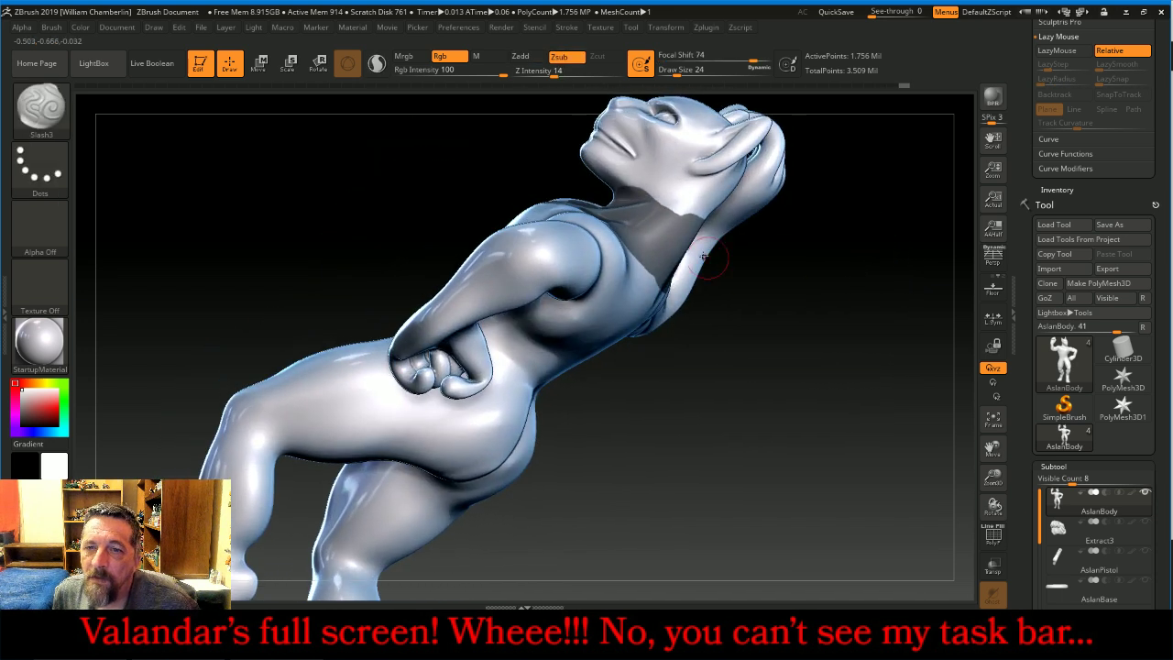
pyautogui.keyDown('ctrl'); pyautogui.click(677, 226); pyautogui.keyUp('ctrl')
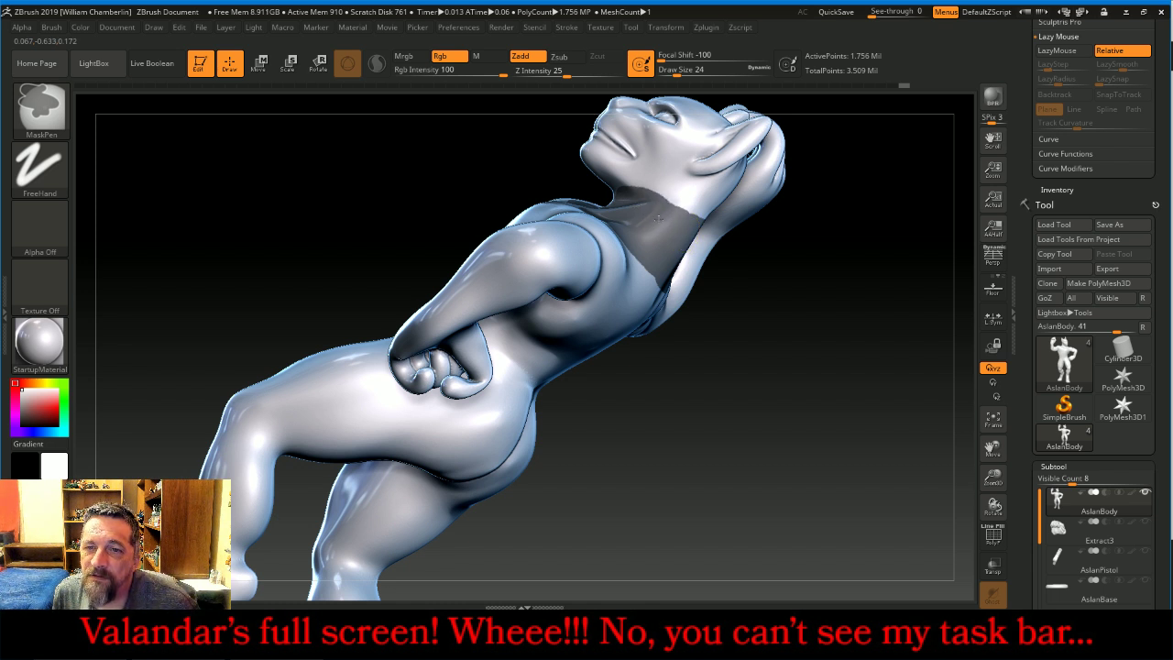
# Clean up the neck mask's upper edge below the jaw, unmasking the excess and touching up the raised-arm side
pyautogui.moveTo(781, 303)
pyautogui.mouseDown()
pyautogui.moveTo(809, 322)
pyautogui.moveTo(854, 238)
pyautogui.moveTo(488, 265)
pyautogui.mouseUp()
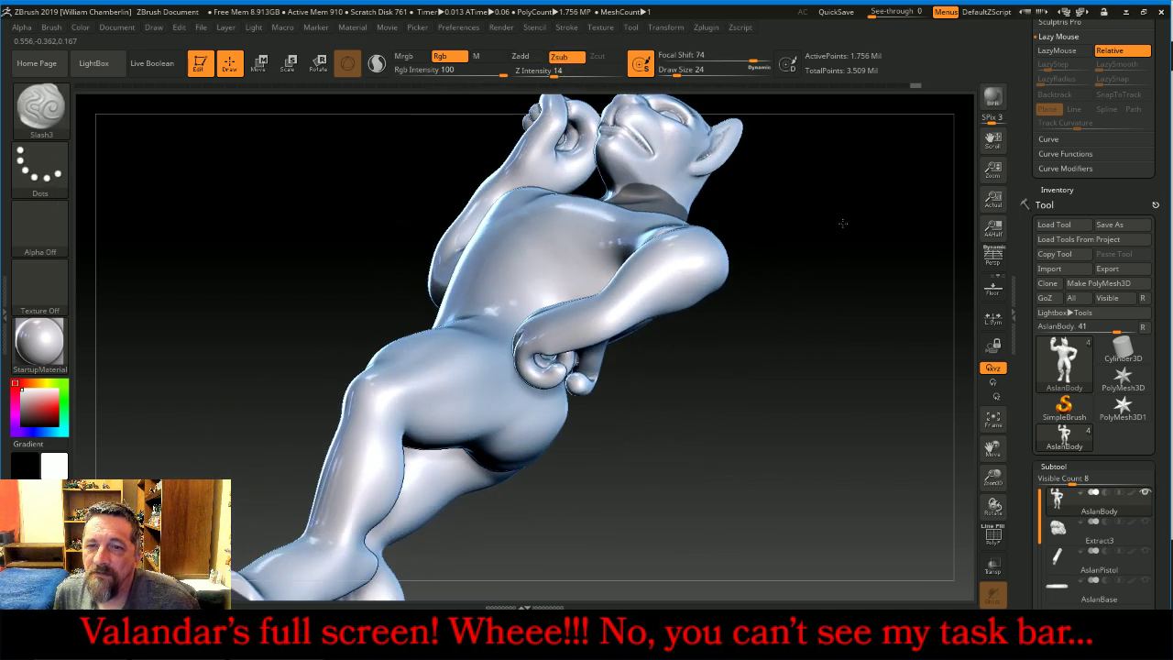
pyautogui.press('ctrl')
pyautogui.keyDown('ctrl'); pyautogui.moveTo(645, 167); pyautogui.dragTo(629, 168); pyautogui.keyUp('ctrl')
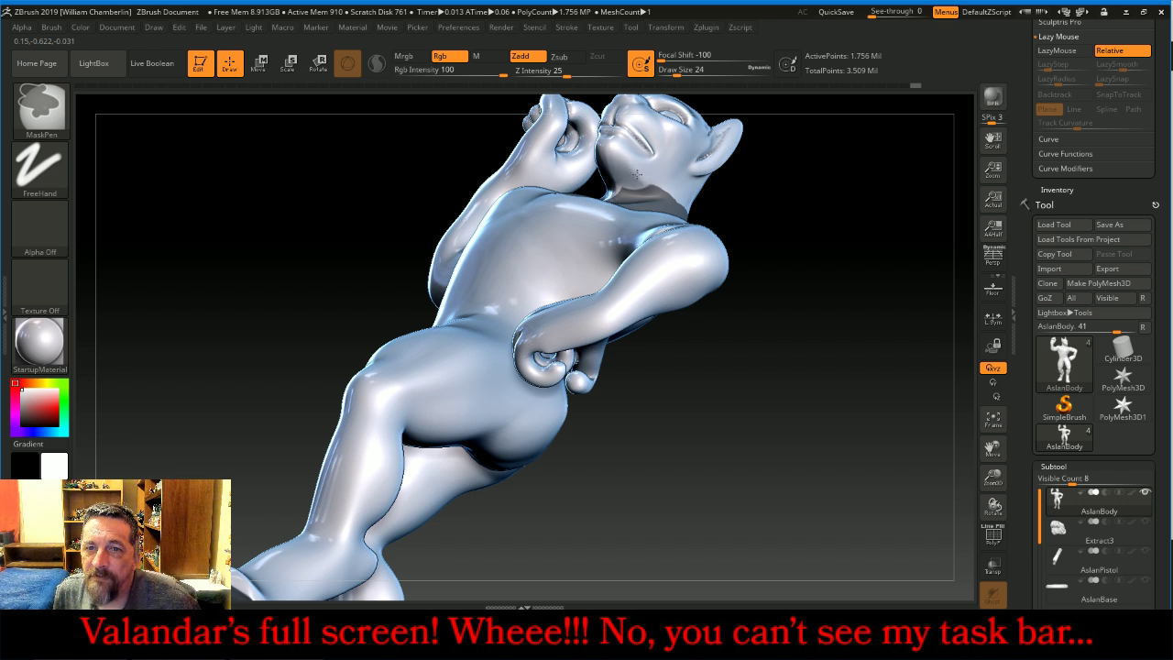
pyautogui.keyDown('ctrl'); pyautogui.keyDown('alt'); pyautogui.moveTo(637, 172); pyautogui.dragTo(646, 178); pyautogui.keyUp('alt'); pyautogui.keyUp('ctrl')
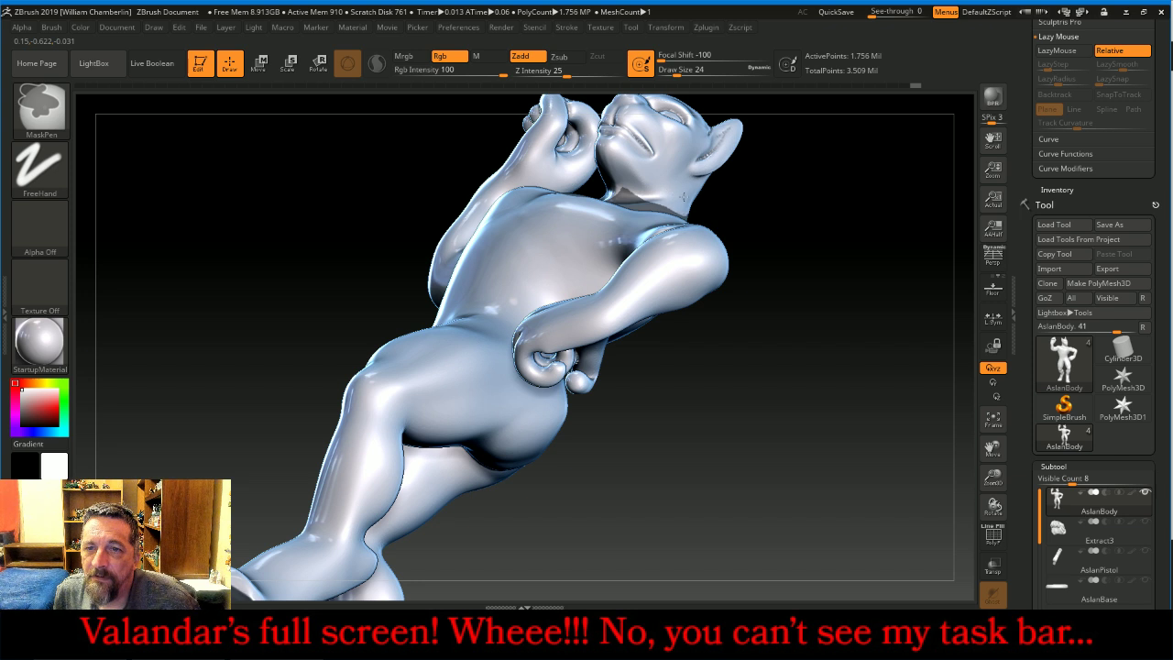
pyautogui.moveTo(797, 238)
pyautogui.mouseDown()
pyautogui.moveTo(780, 245)
pyautogui.moveTo(711, 217)
pyautogui.mouseUp()
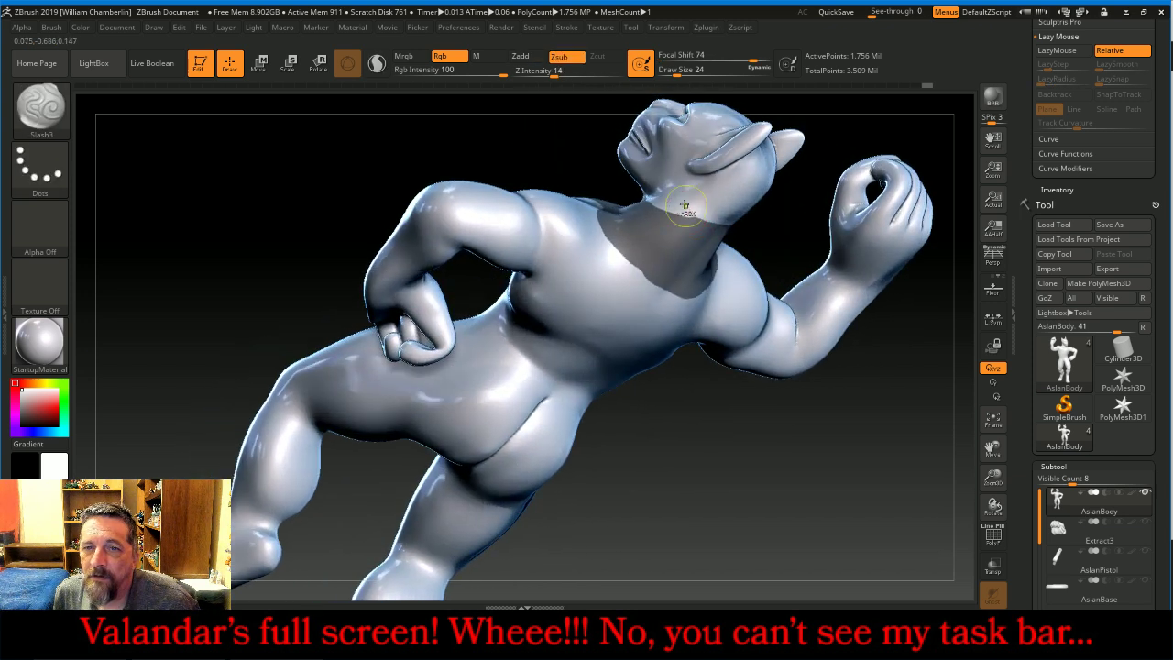
pyautogui.press('ctrl')
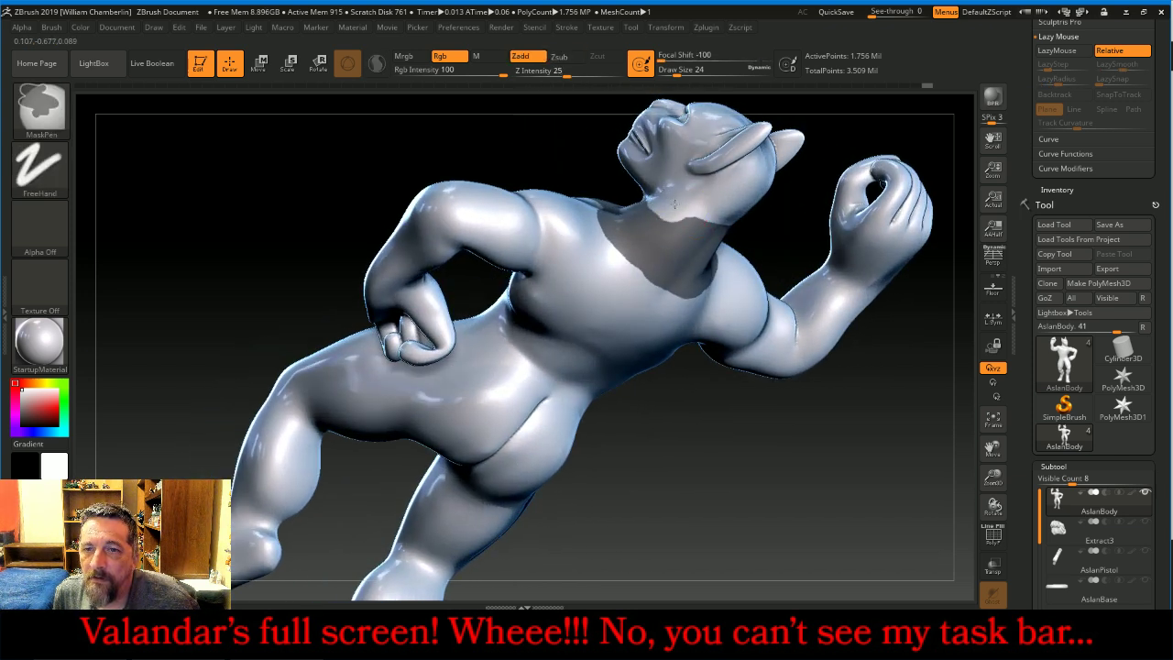
pyautogui.moveTo(723, 226)
pyautogui.mouseDown()
pyautogui.moveTo(782, 229)
pyautogui.moveTo(691, 178)
pyautogui.mouseUp()
pyautogui.press('ctrl')
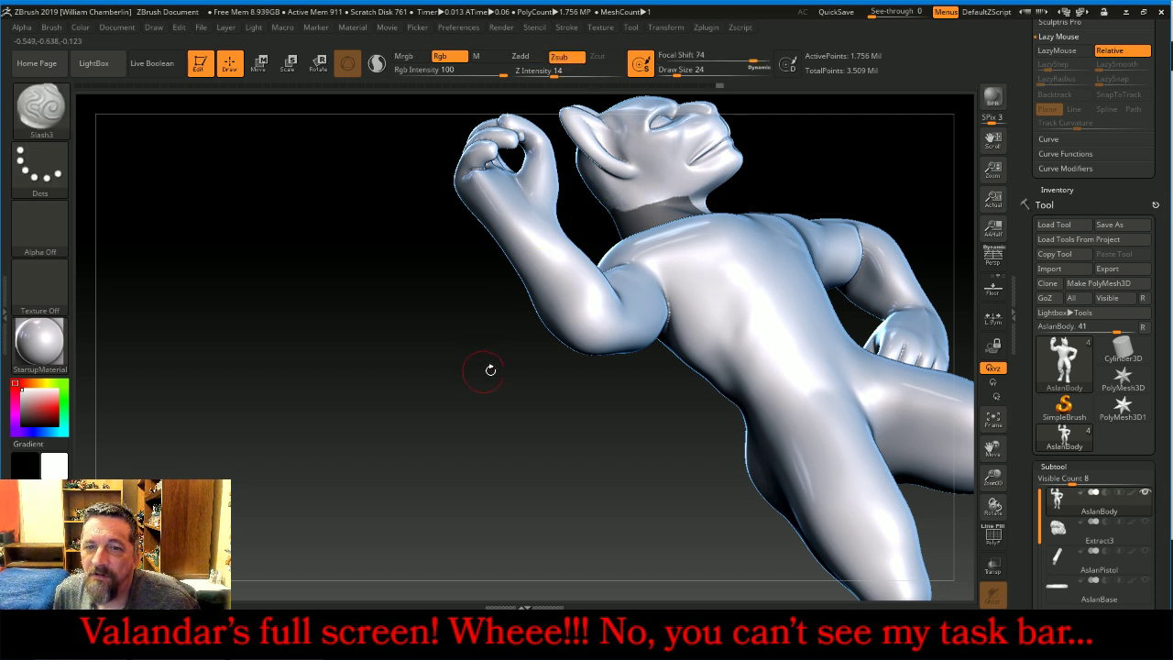
pyautogui.moveTo(489, 370)
pyautogui.mouseDown()
pyautogui.moveTo(534, 340)
pyautogui.moveTo(568, 280)
pyautogui.mouseUp()
pyautogui.press('ctrl')
pyautogui.keyDown('ctrl'); pyautogui.moveTo(612, 225); pyautogui.dragTo(625, 209); pyautogui.keyUp('ctrl')
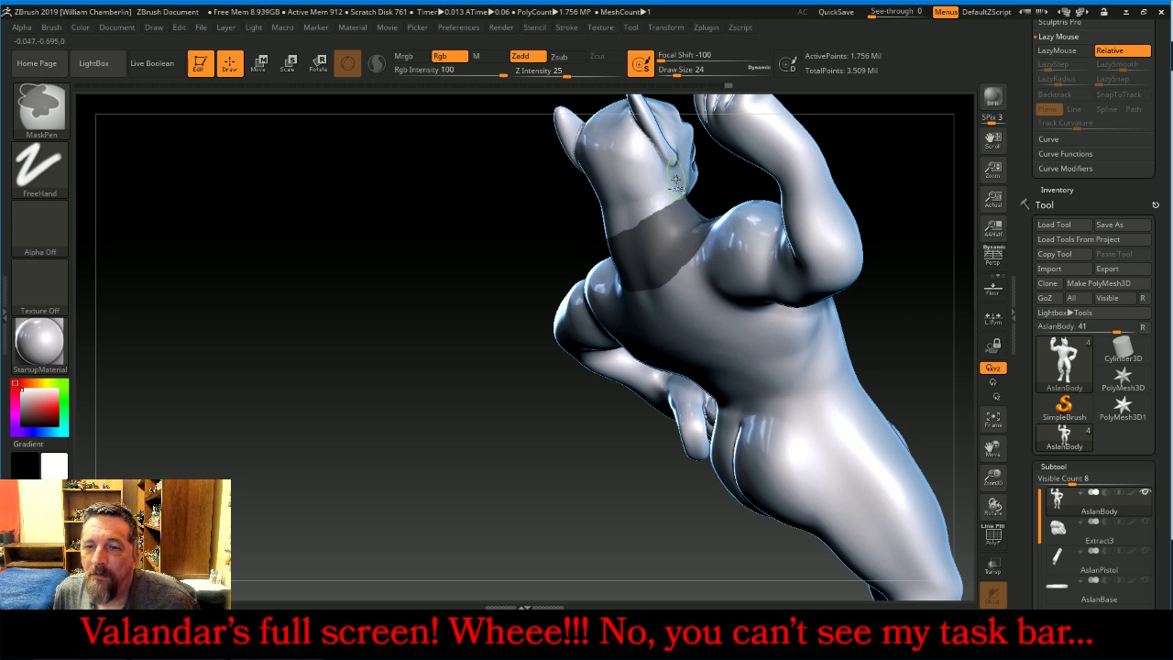
# Outline and fill a mask from the neck over the upper chest to the raised-arm shoulder
pyautogui.press('b')
pyautogui.press('s')
pyautogui.press('l')
pyautogui.moveTo(886, 169)
pyautogui.mouseDown()
pyautogui.moveTo(852, 261)
pyautogui.moveTo(772, 201)
pyautogui.mouseUp()
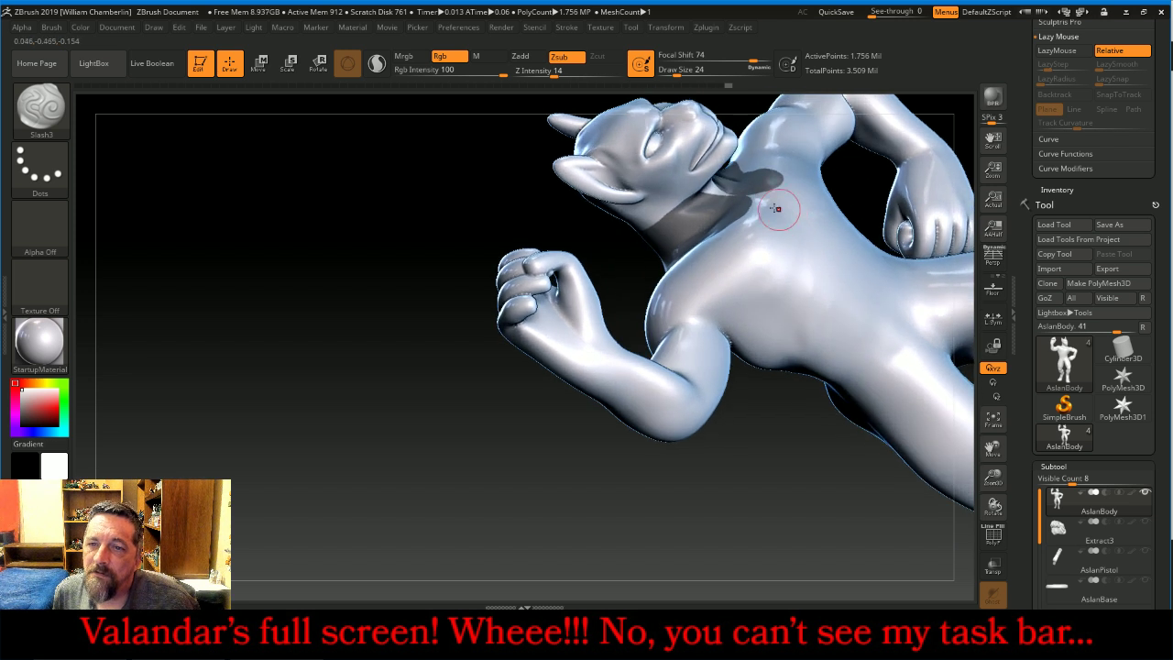
pyautogui.press('ctrl')
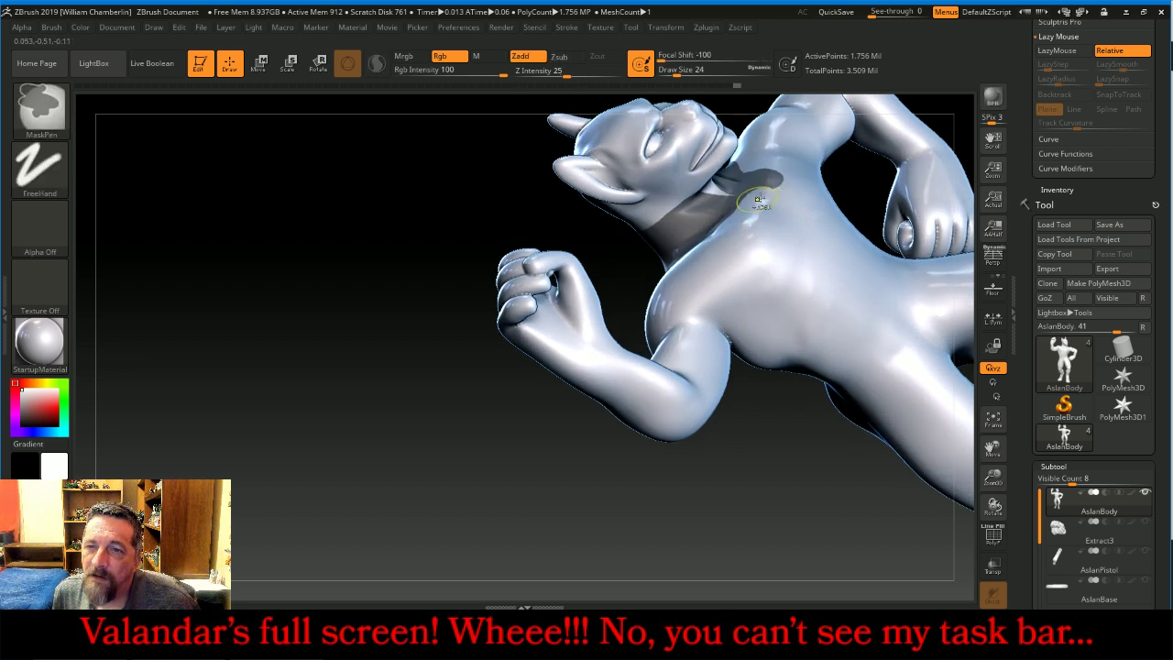
pyautogui.keyDown('ctrl'); pyautogui.moveTo(771, 182); pyautogui.dragTo(758, 194); pyautogui.keyUp('ctrl')
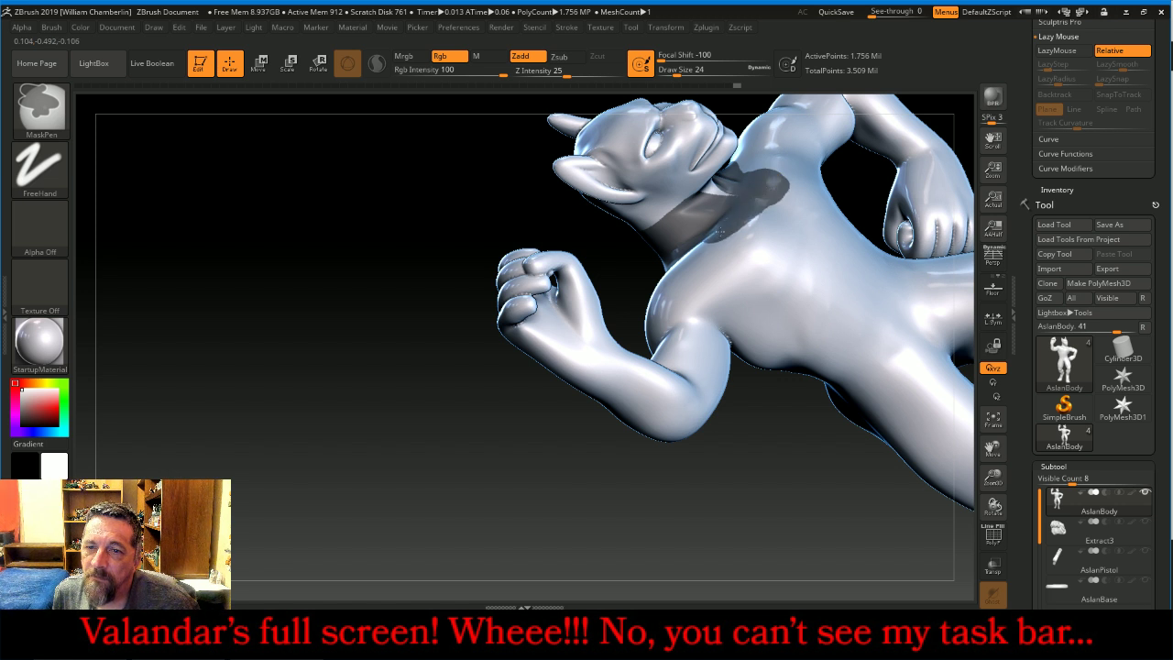
pyautogui.moveTo(718, 233)
pyautogui.keyDown('ctrl'); pyautogui.mouseDown()
pyautogui.moveTo(674, 264)
pyautogui.moveTo(654, 332)
pyautogui.moveTo(683, 293)
pyautogui.moveTo(779, 290)
pyautogui.moveTo(800, 270)
pyautogui.moveTo(786, 212)
pyautogui.mouseUp(); pyautogui.keyUp('ctrl')
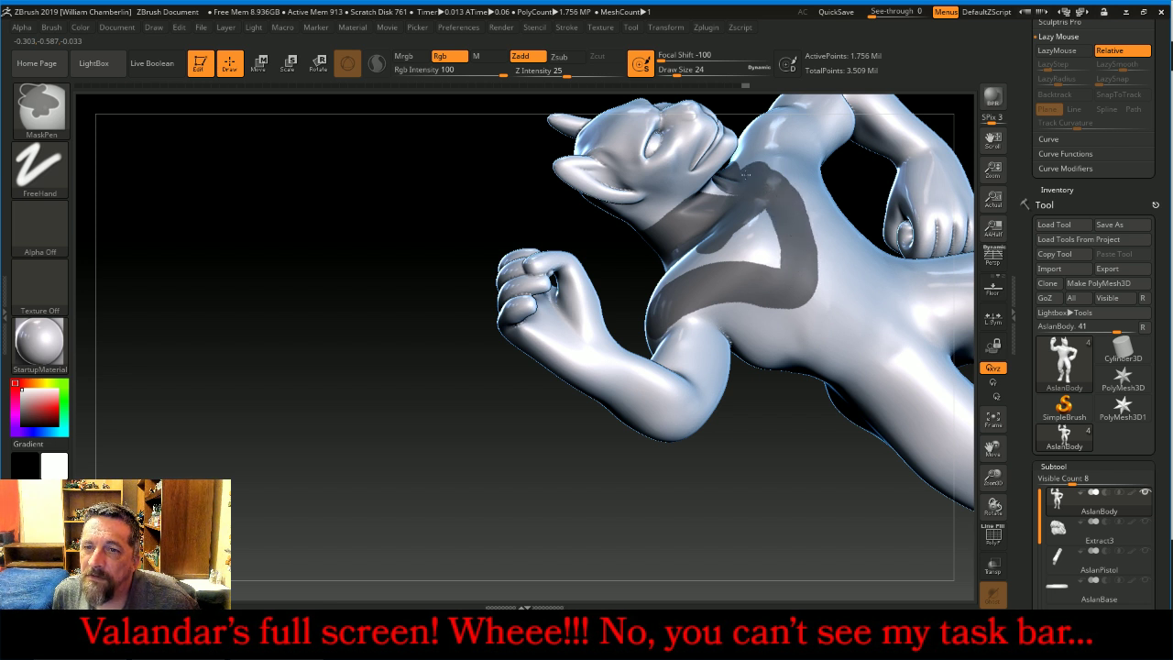
pyautogui.moveTo(733, 172)
pyautogui.keyDown('ctrl'); pyautogui.mouseDown()
pyautogui.moveTo(774, 234)
pyautogui.moveTo(772, 260)
pyautogui.mouseUp(); pyautogui.keyUp('ctrl')
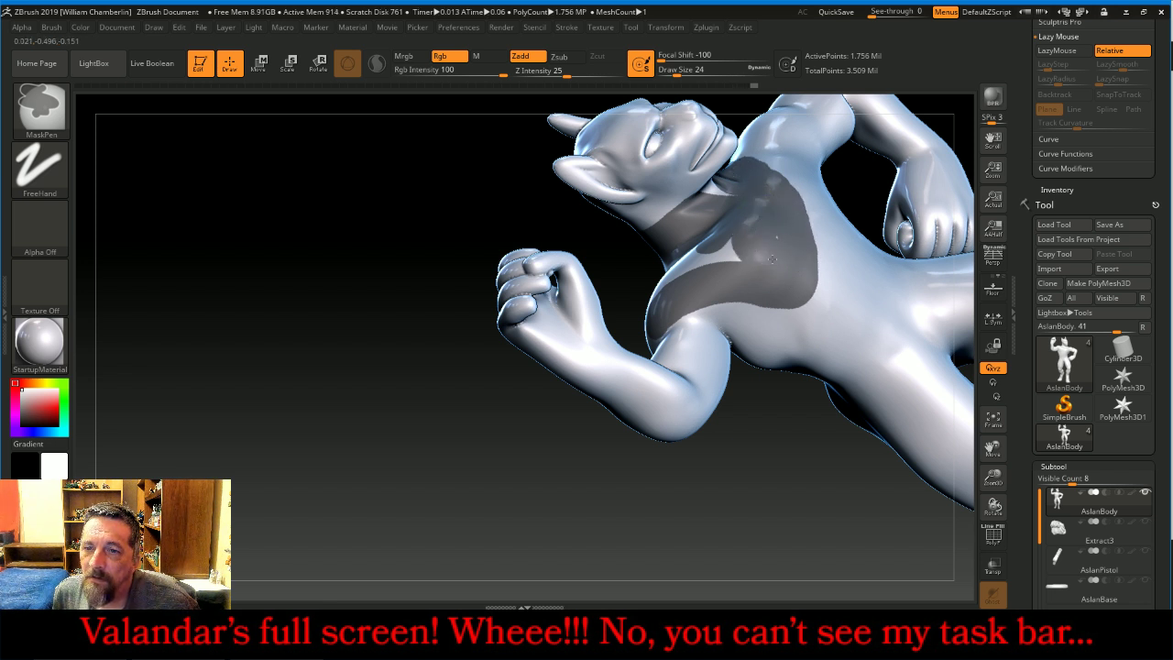
# Widen the mask over the base of the neck toward the lowered-arm shoulder
pyautogui.moveTo(607, 277); pyautogui.dragTo(549, 320)
pyautogui.moveTo(330, 210); pyautogui.dragTo(318, 331)
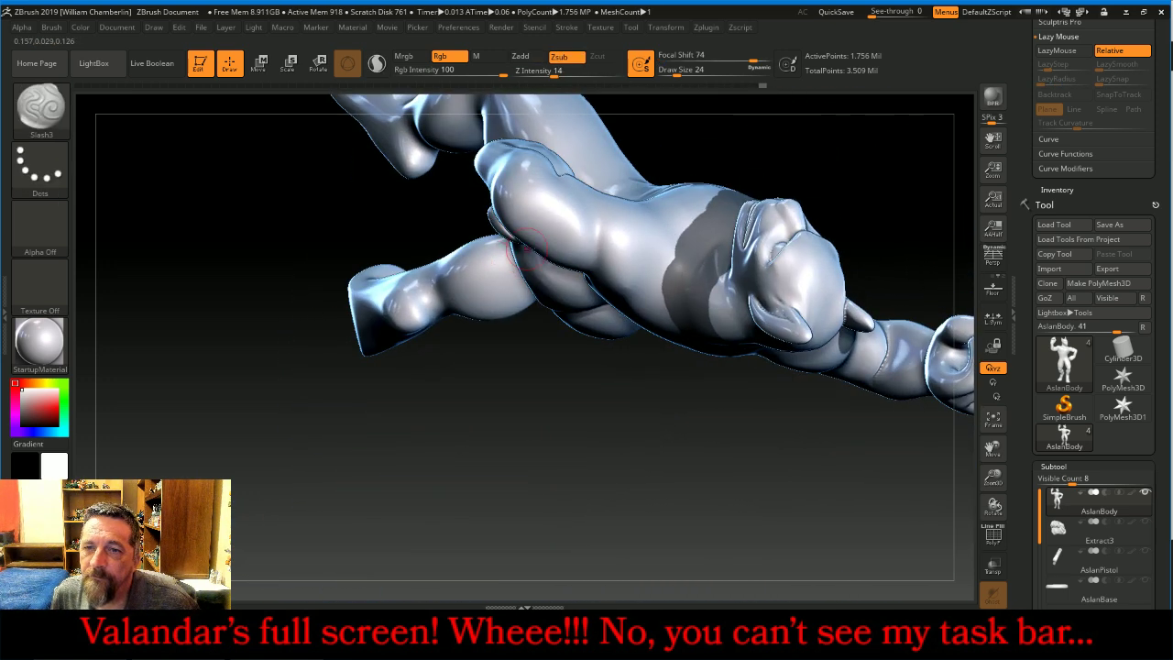
pyautogui.keyDown('ctrl'); pyautogui.click(732, 208); pyautogui.keyUp('ctrl')
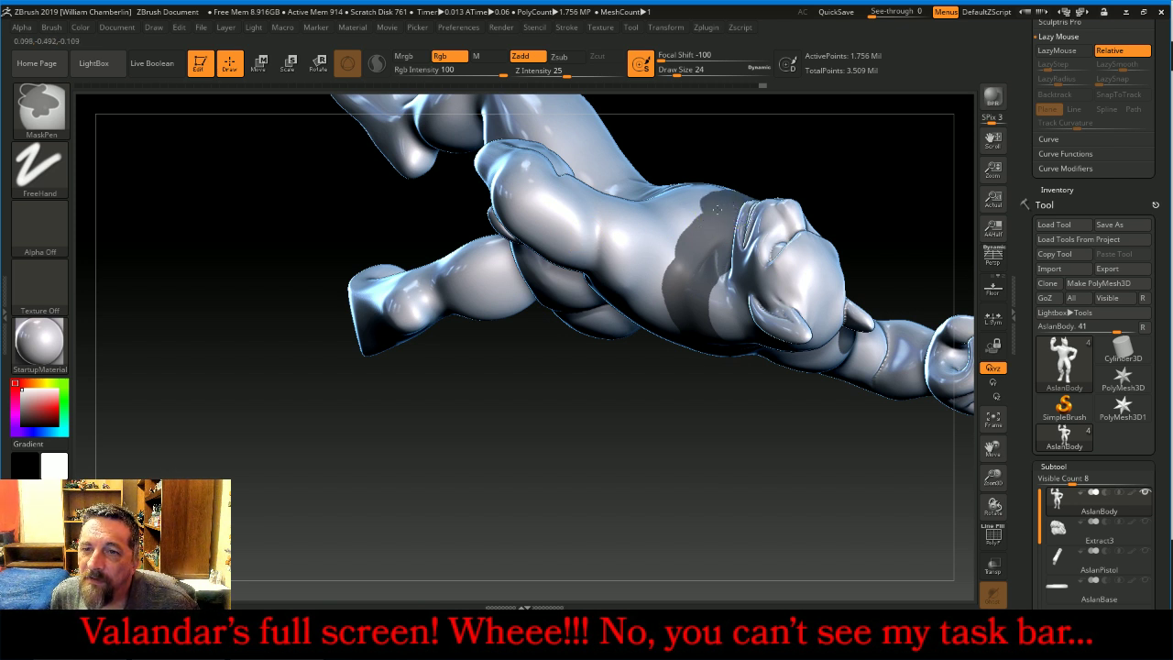
pyautogui.keyDown('ctrl'); pyautogui.moveTo(683, 238); pyautogui.dragTo(674, 257); pyautogui.keyUp('ctrl')
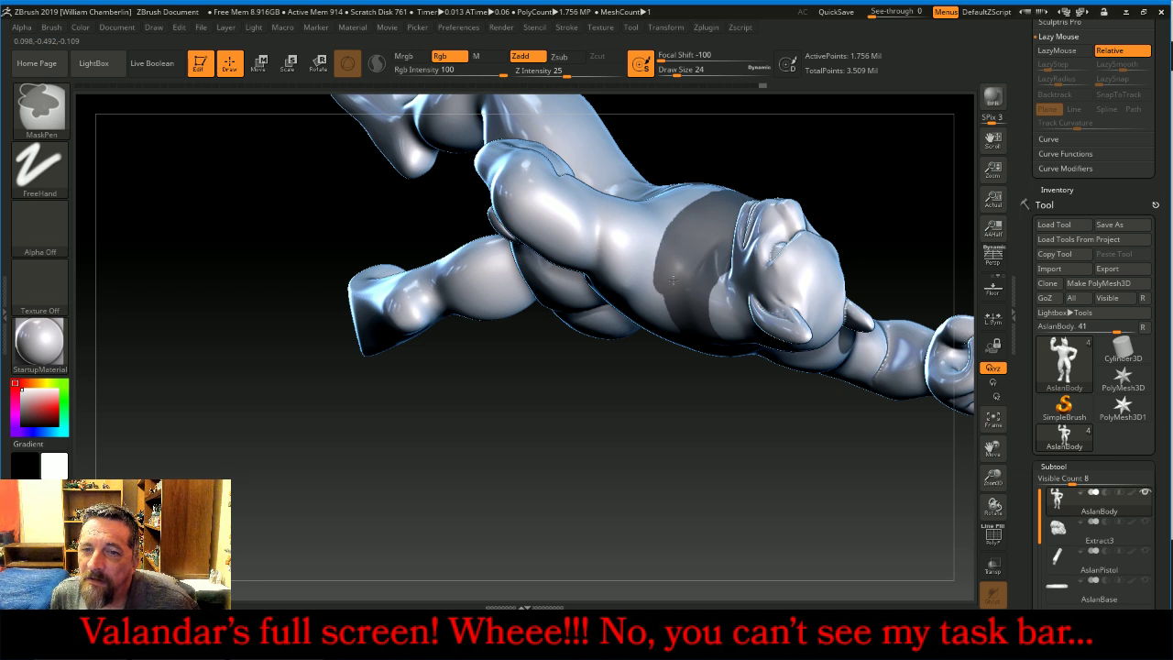
# Mask the upper back and raised-arm shoulder down to a point between the shoulder blades and trim its lower edge
pyautogui.moveTo(662, 476); pyautogui.dragTo(646, 229)
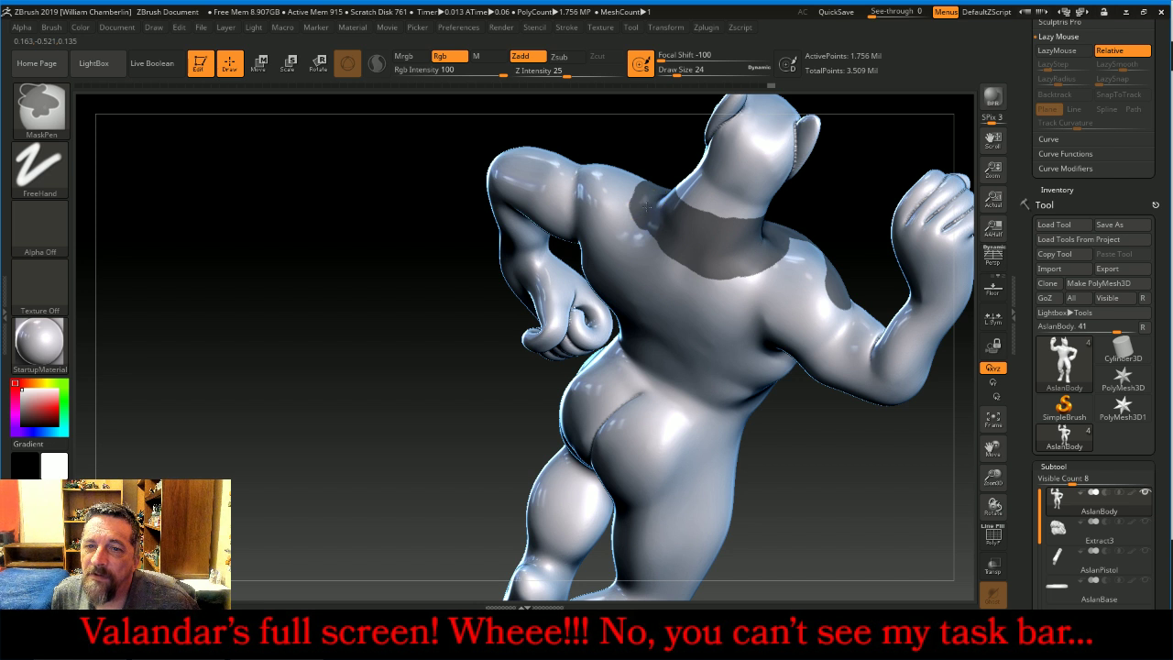
pyautogui.moveTo(645, 214)
pyautogui.keyDown('ctrl'); pyautogui.mouseDown()
pyautogui.moveTo(692, 337)
pyautogui.moveTo(744, 306)
pyautogui.moveTo(824, 319)
pyautogui.moveTo(835, 310)
pyautogui.moveTo(822, 250)
pyautogui.moveTo(802, 289)
pyautogui.moveTo(693, 289)
pyautogui.moveTo(682, 268)
pyautogui.mouseUp(); pyautogui.keyUp('ctrl')
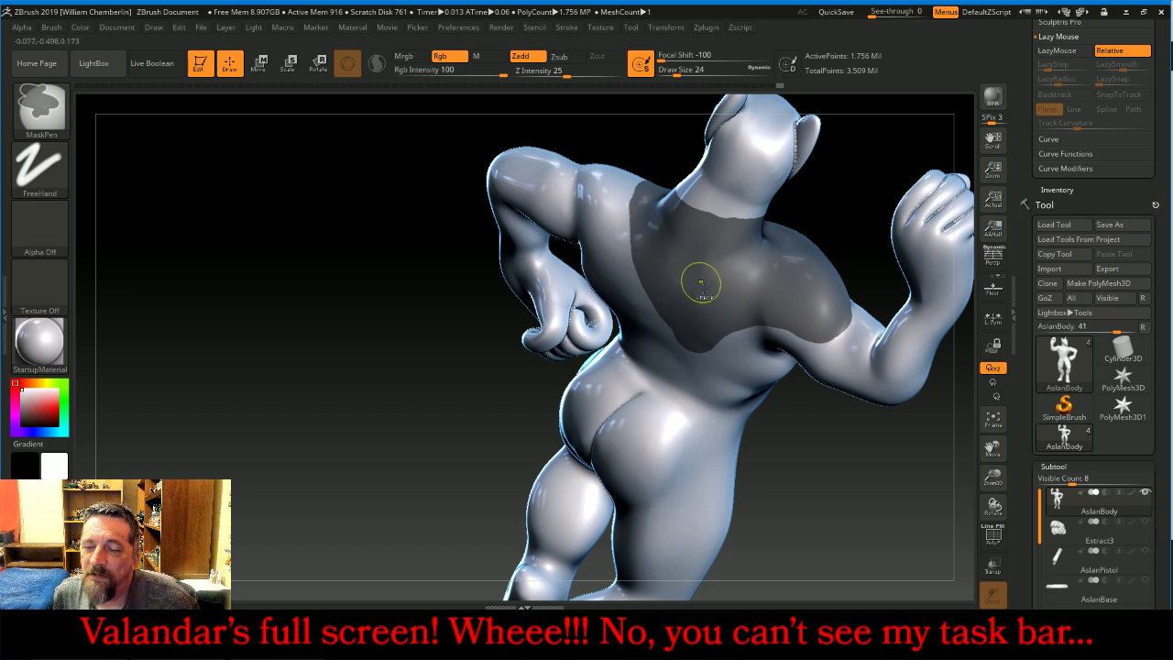
pyautogui.moveTo(817, 453); pyautogui.dragTo(754, 413)
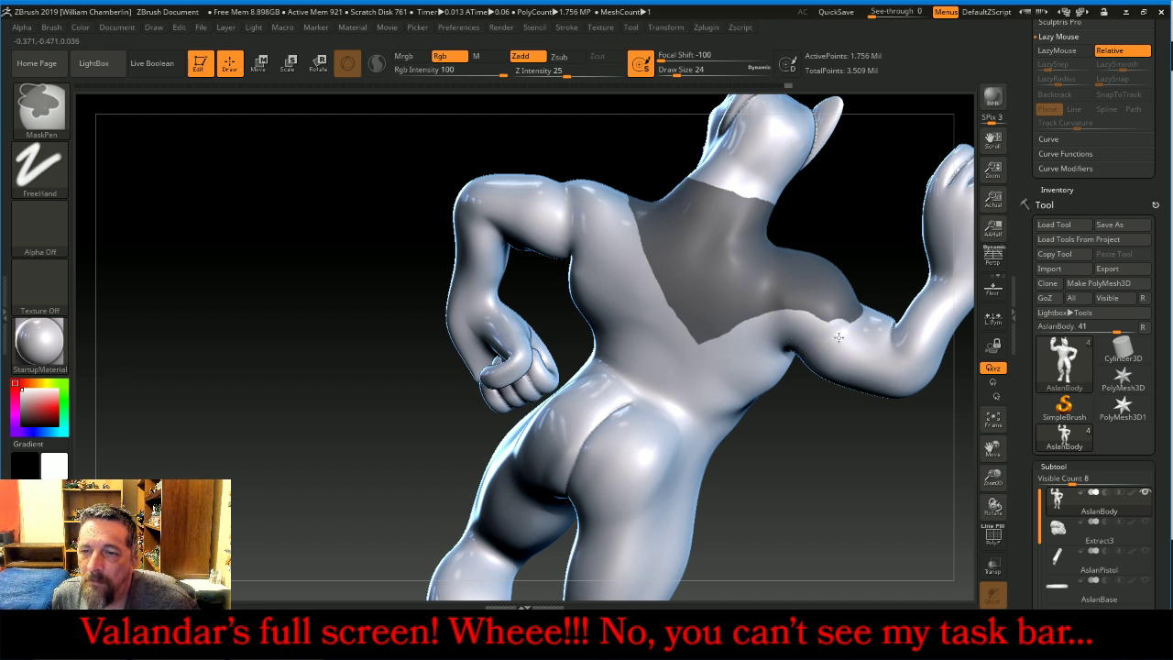
pyautogui.keyDown('ctrl'); pyautogui.keyDown('alt'); pyautogui.moveTo(832, 326); pyautogui.dragTo(818, 314); pyautogui.keyUp('alt'); pyautogui.keyUp('ctrl')
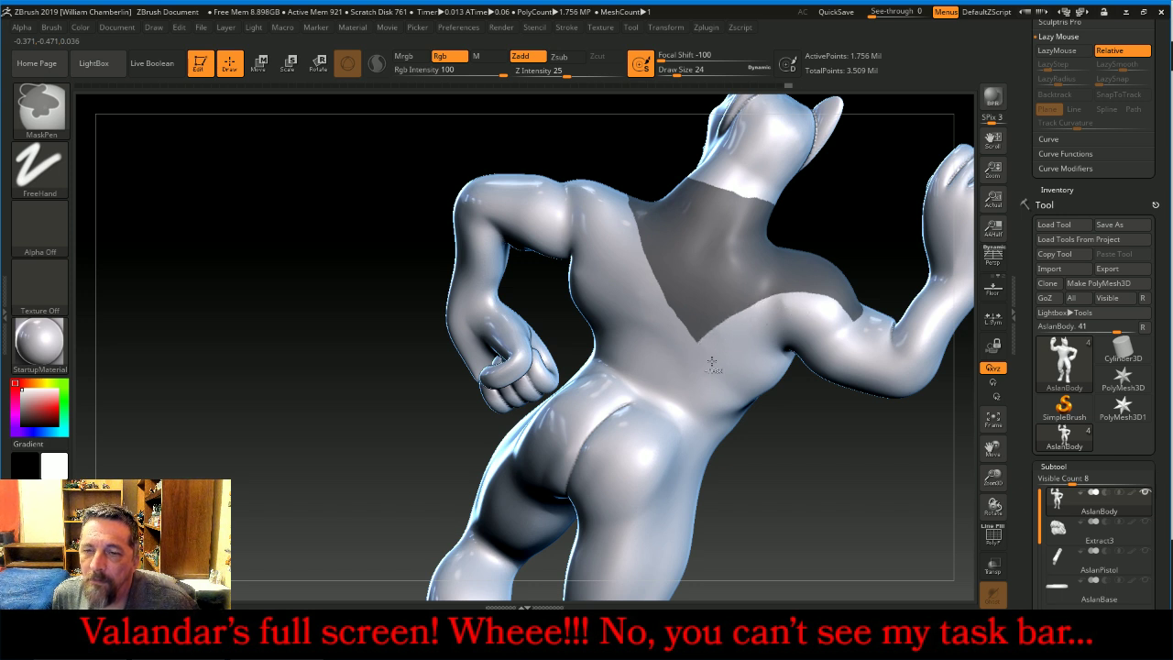
# Extract the masked neck, chest and upper-back area of AslanBody as a new subtool with thickness 0.02 and accept it
pyautogui.moveTo(859, 499); pyautogui.dragTo(737, 490)
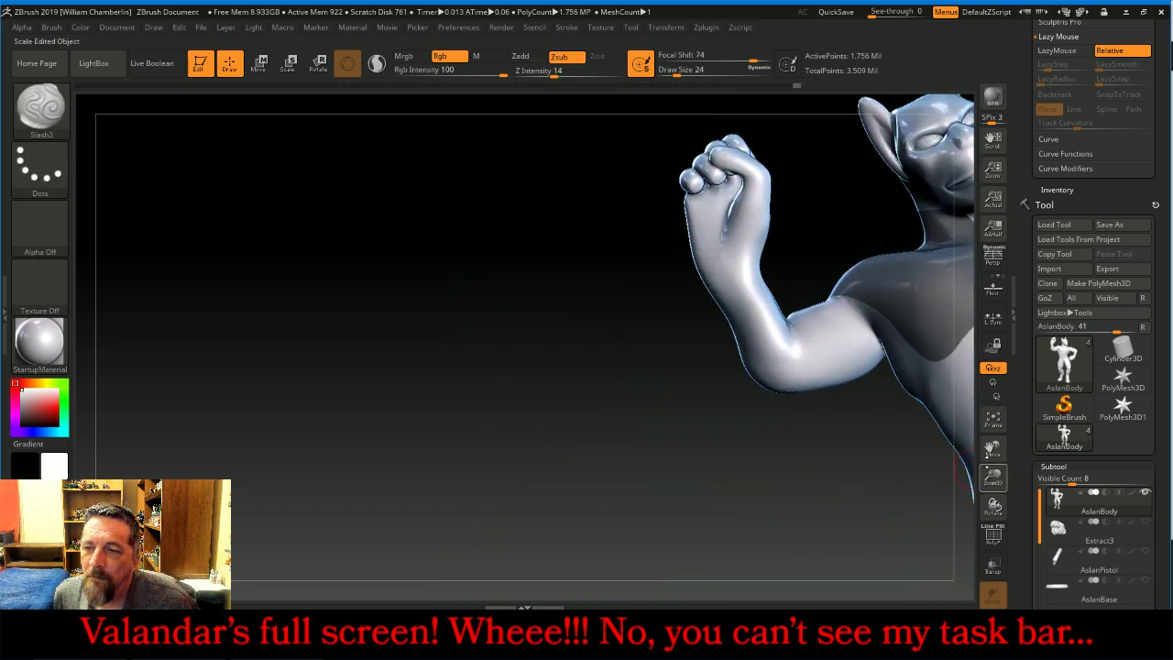
pyautogui.moveTo(993, 447)
pyautogui.mouseDown()
pyautogui.moveTo(790, 458)
pyautogui.moveTo(742, 480)
pyautogui.mouseUp()
pyautogui.moveTo(848, 449); pyautogui.dragTo(878, 426)
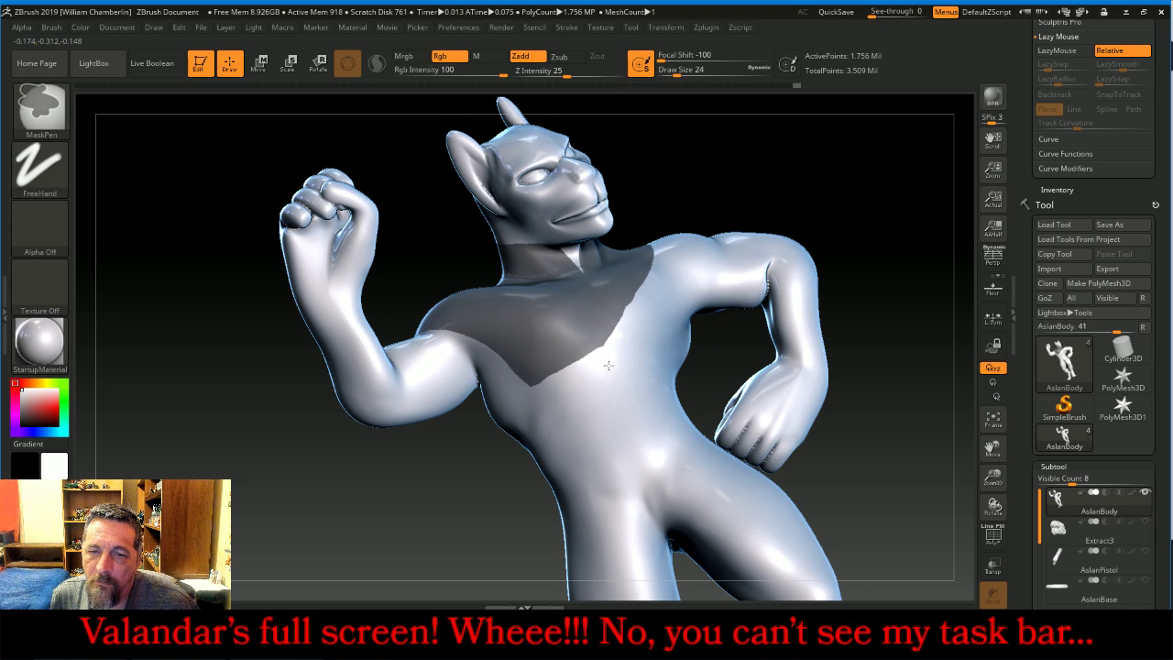
pyautogui.moveTo(882, 224)
pyautogui.mouseDown()
pyautogui.moveTo(779, 231)
pyautogui.moveTo(910, 241)
pyautogui.moveTo(882, 236)
pyautogui.mouseUp()
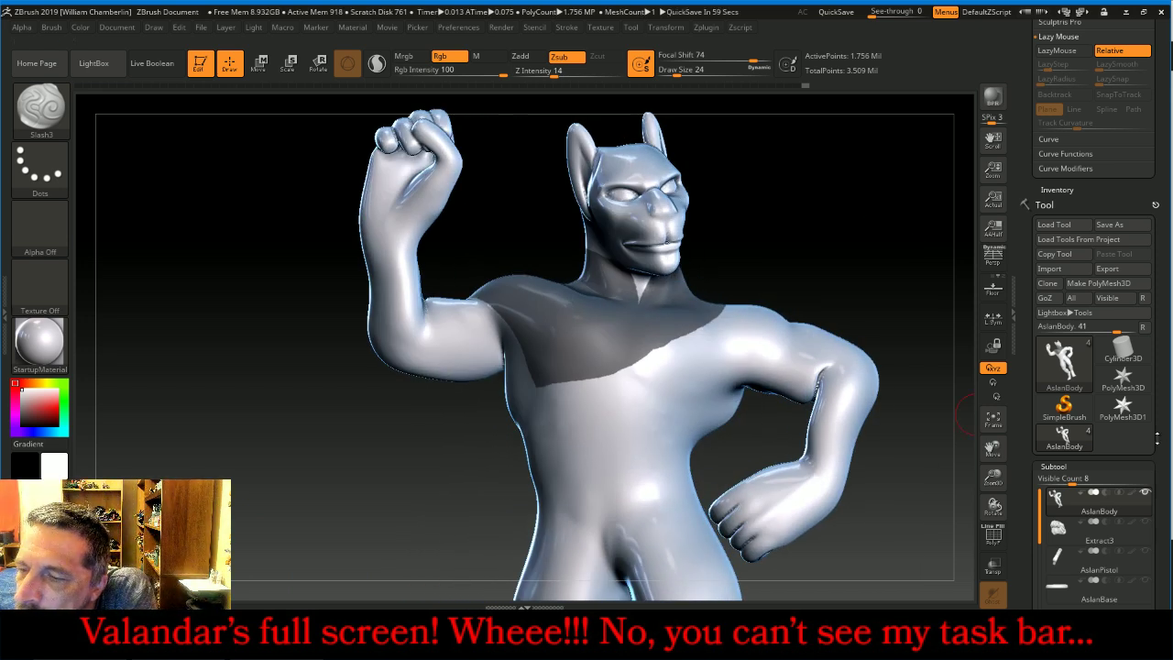
pyautogui.scroll(-10, 1156, 438)
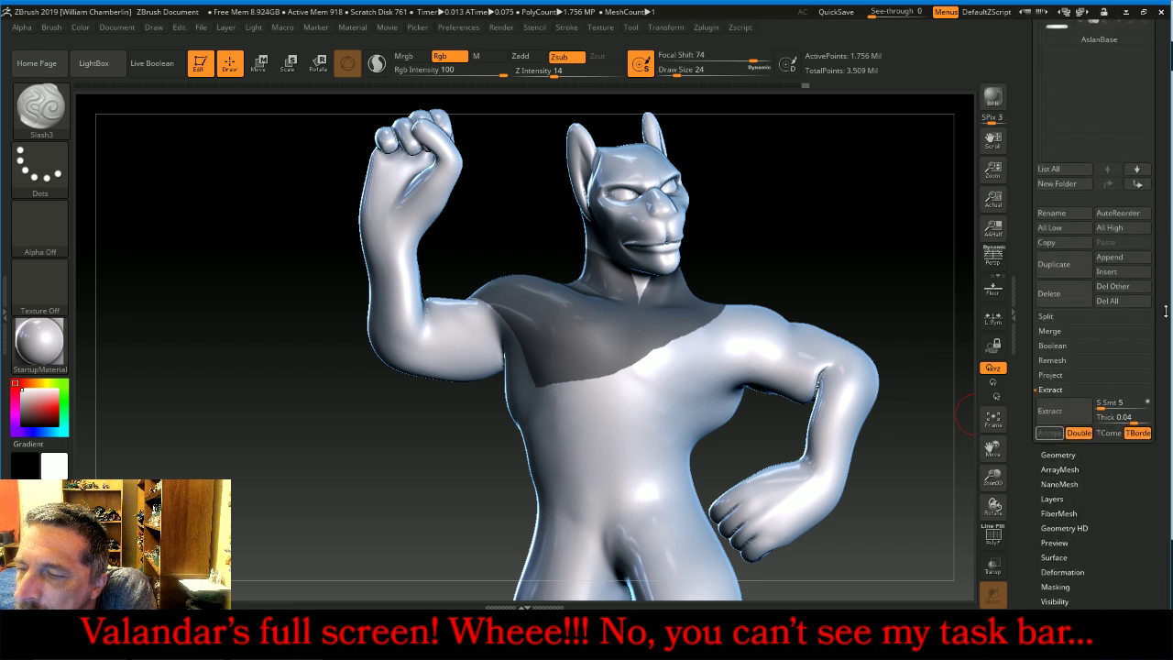
pyautogui.click(1114, 417)
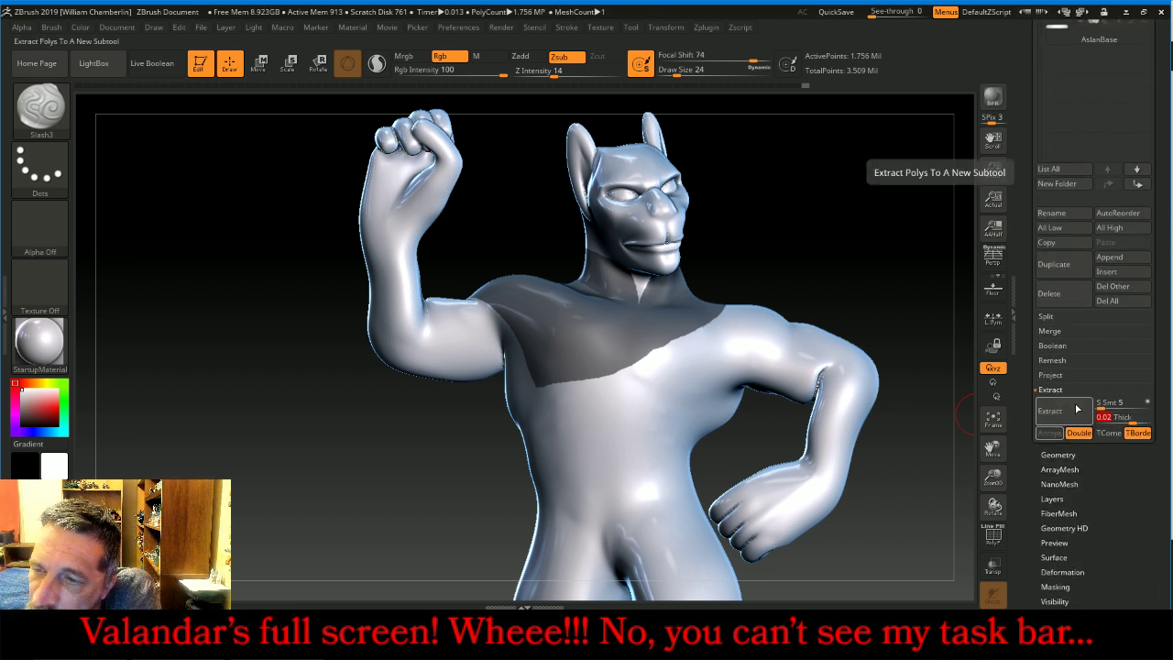
pyautogui.click(1076, 409)
pyautogui.click(1065, 411)
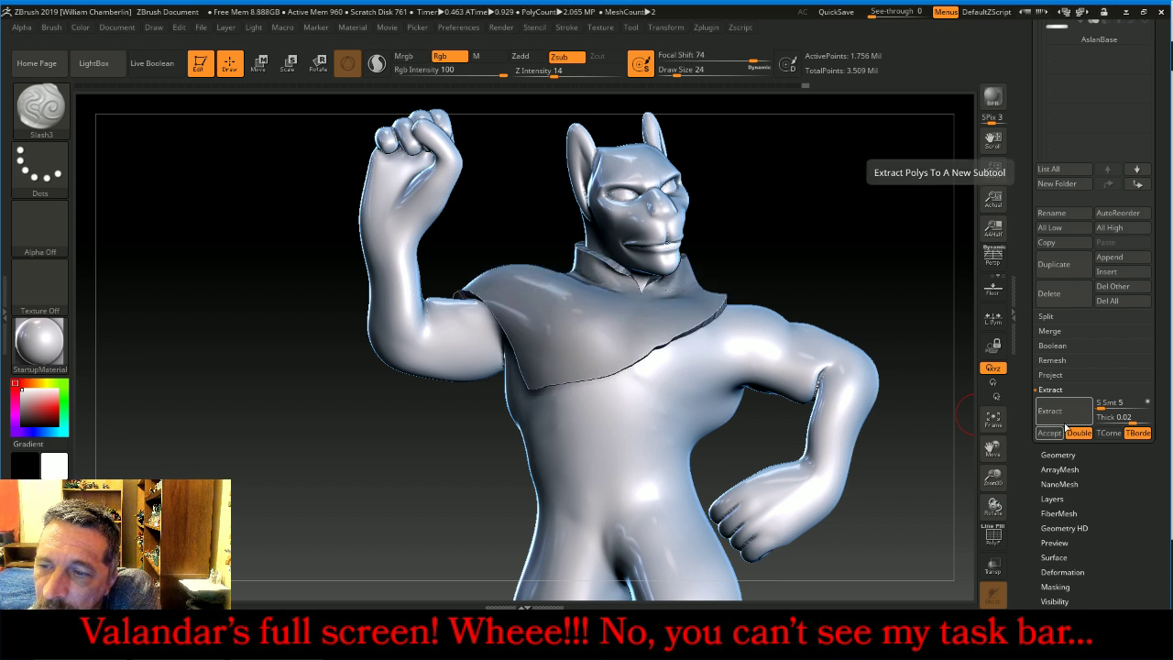
pyautogui.click(1049, 432)
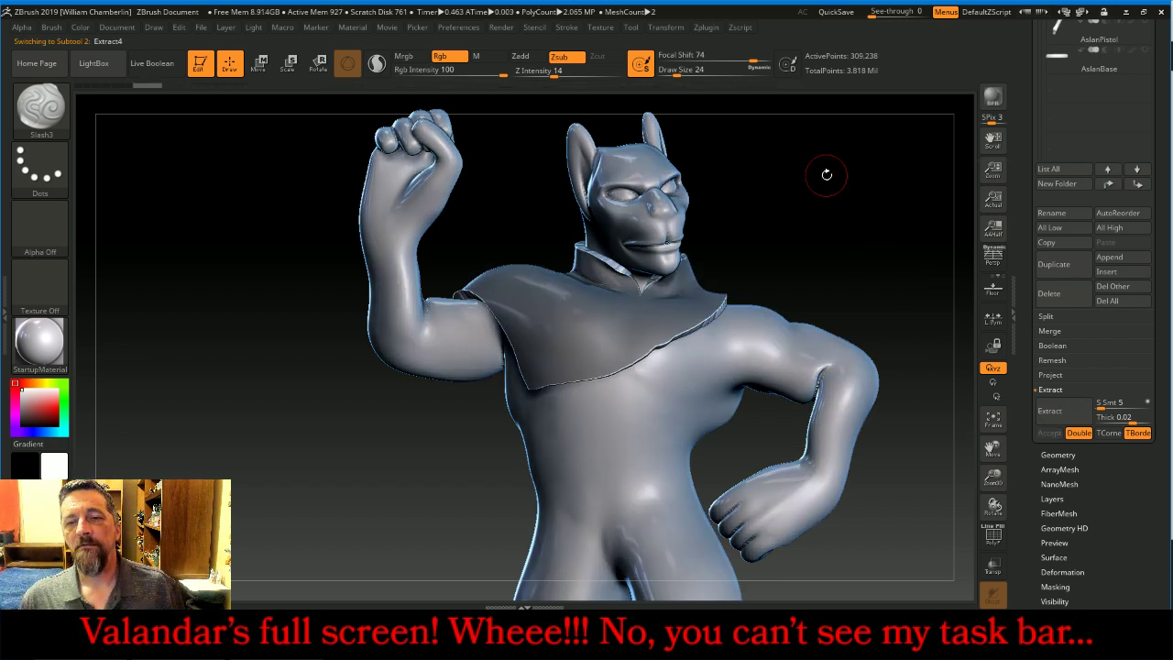
# Clear the masks on the extracted garment piece and on the AslanBody subtool
pyautogui.moveTo(827, 177)
pyautogui.keyDown('ctrl'); pyautogui.mouseDown()
pyautogui.moveTo(869, 275)
pyautogui.moveTo(878, 267)
pyautogui.mouseUp(); pyautogui.keyUp('ctrl')
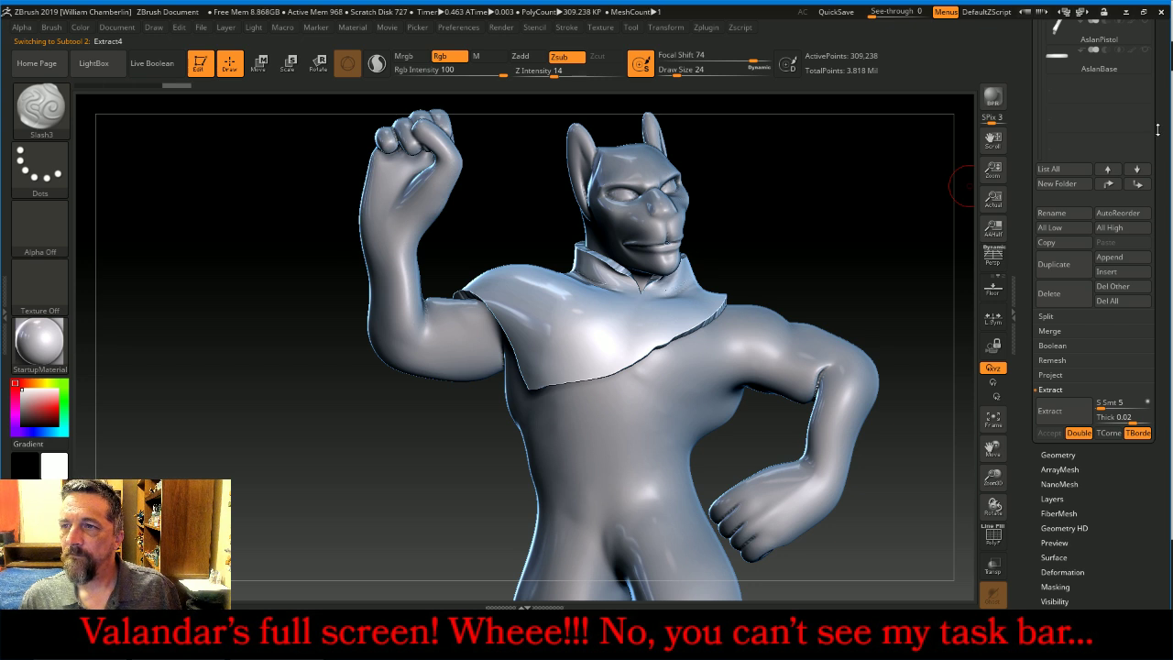
pyautogui.scroll(5, 1136, 239)
pyautogui.click(1063, 247)
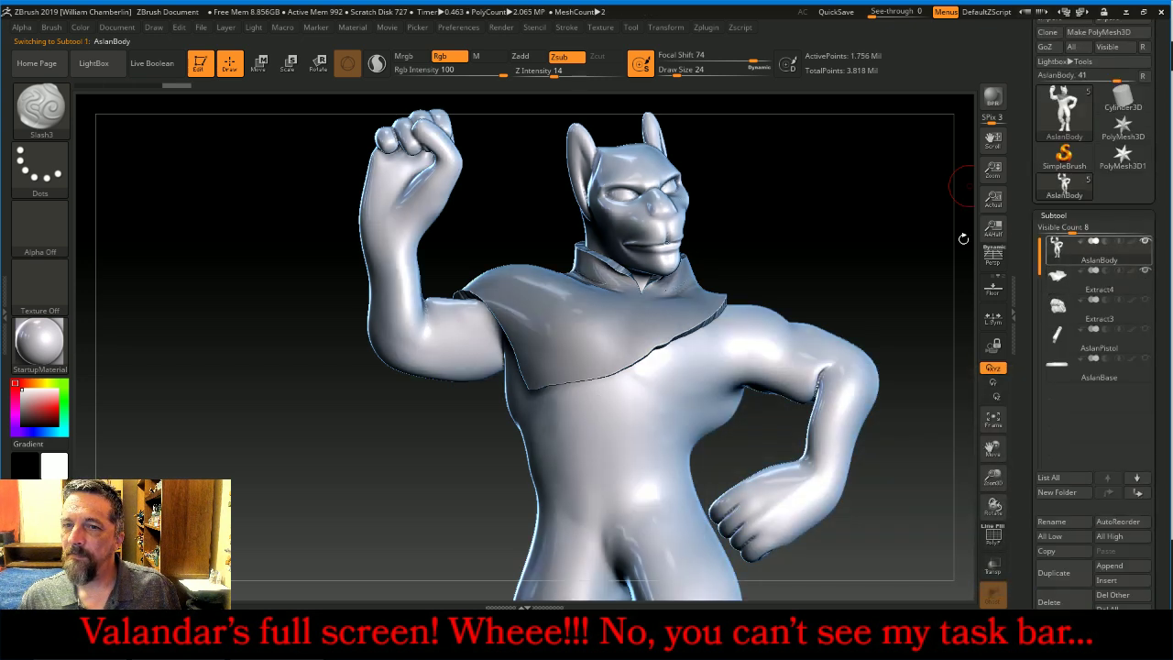
pyautogui.keyDown('ctrl'); pyautogui.moveTo(752, 175); pyautogui.dragTo(844, 277); pyautogui.keyUp('ctrl')
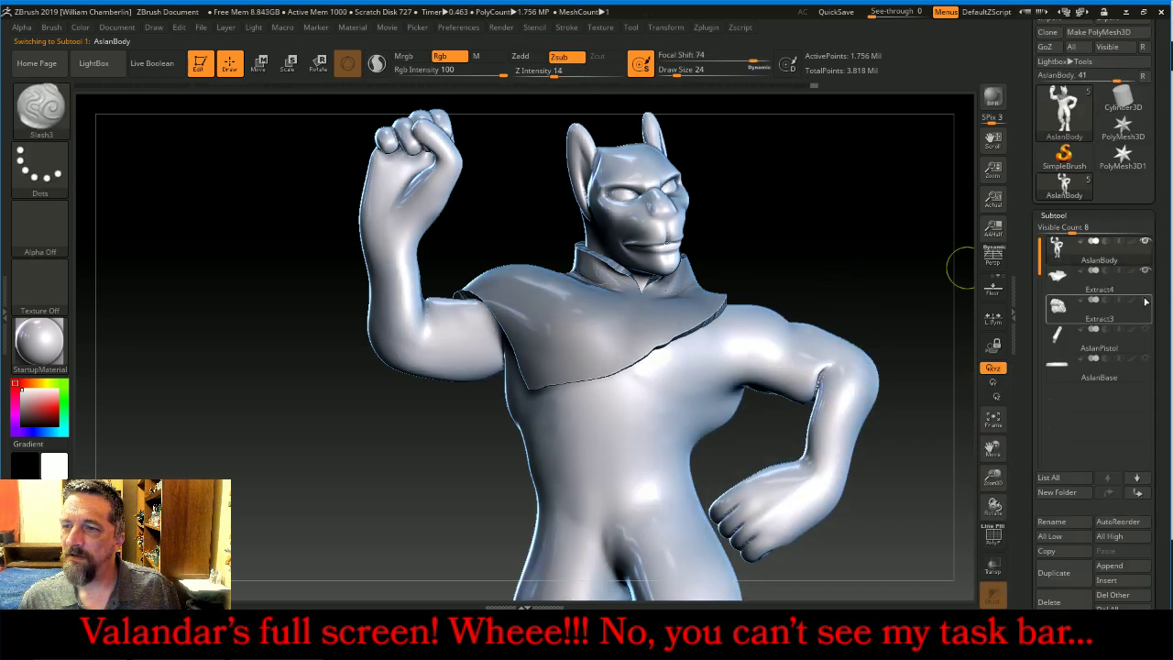
# Show the Extract3 hair briefly to check how it sits against the new collar, and hide it again
pyautogui.click(1144, 300)
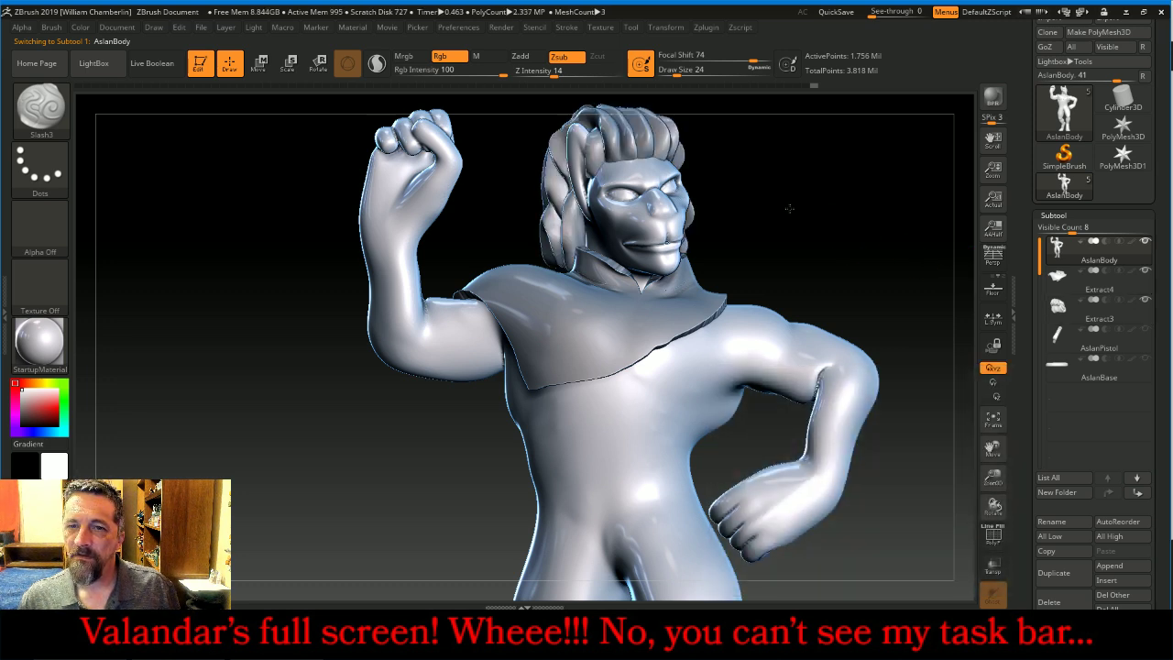
pyautogui.moveTo(786, 205)
pyautogui.mouseDown()
pyautogui.moveTo(904, 213)
pyautogui.moveTo(815, 232)
pyautogui.moveTo(796, 223)
pyautogui.mouseUp()
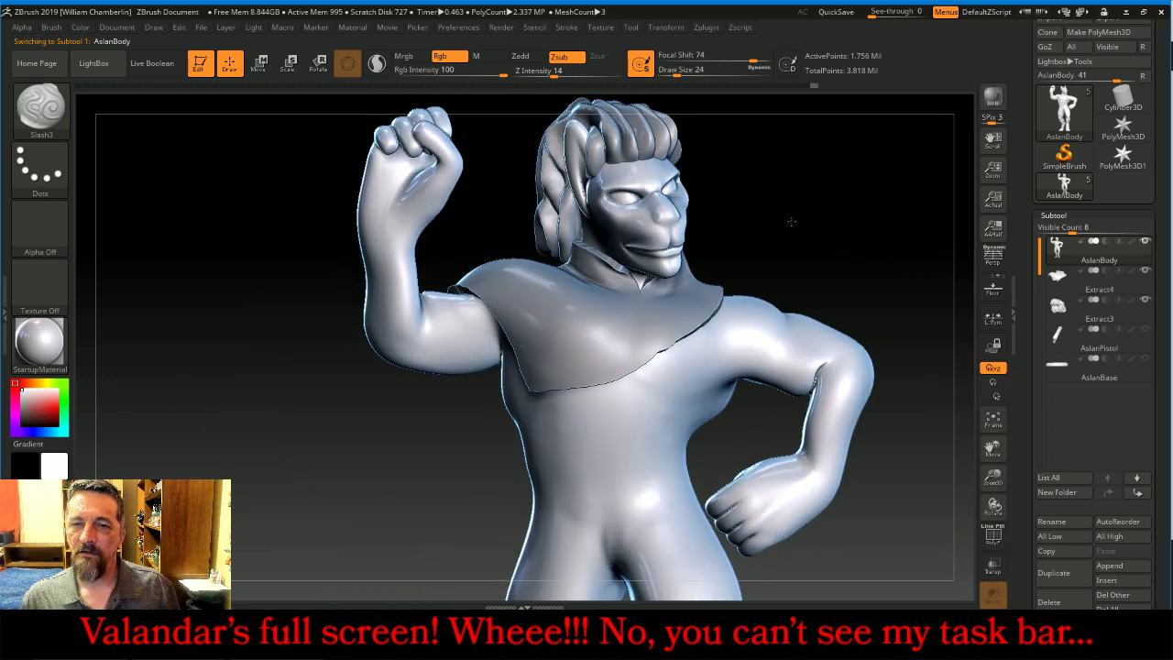
pyautogui.click(1144, 305)
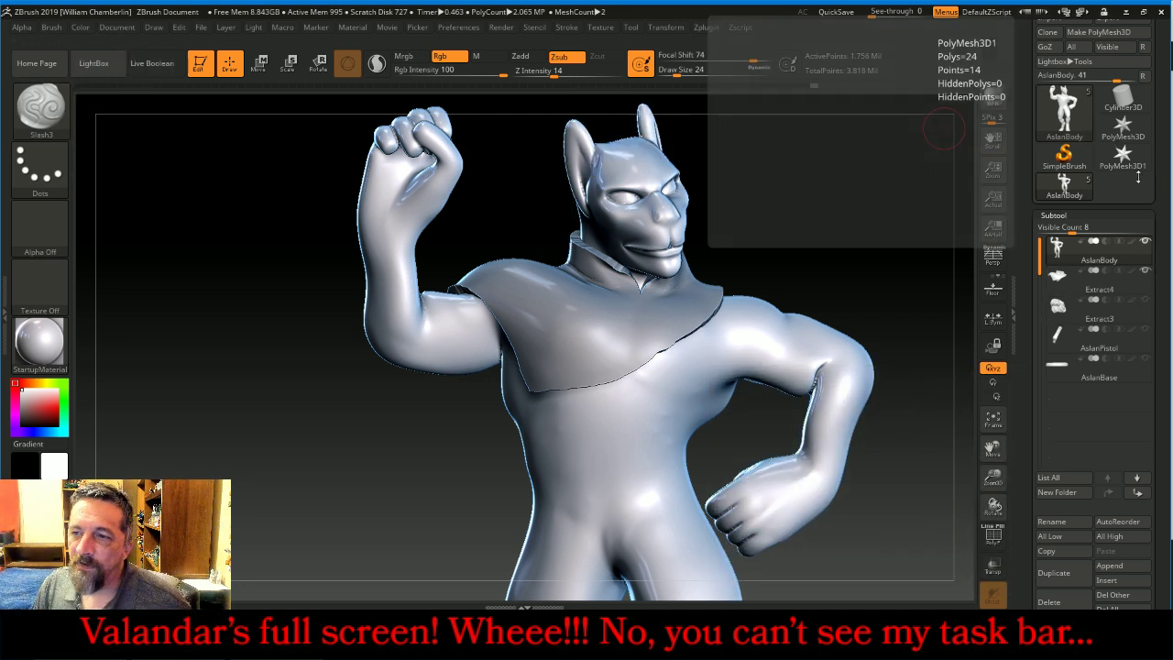
# Select the Extract4 garment and set up the Orb_Cracks2 brush with draw size 20 and Z intensity 29
pyautogui.click(1092, 281)
pyautogui.press('b')
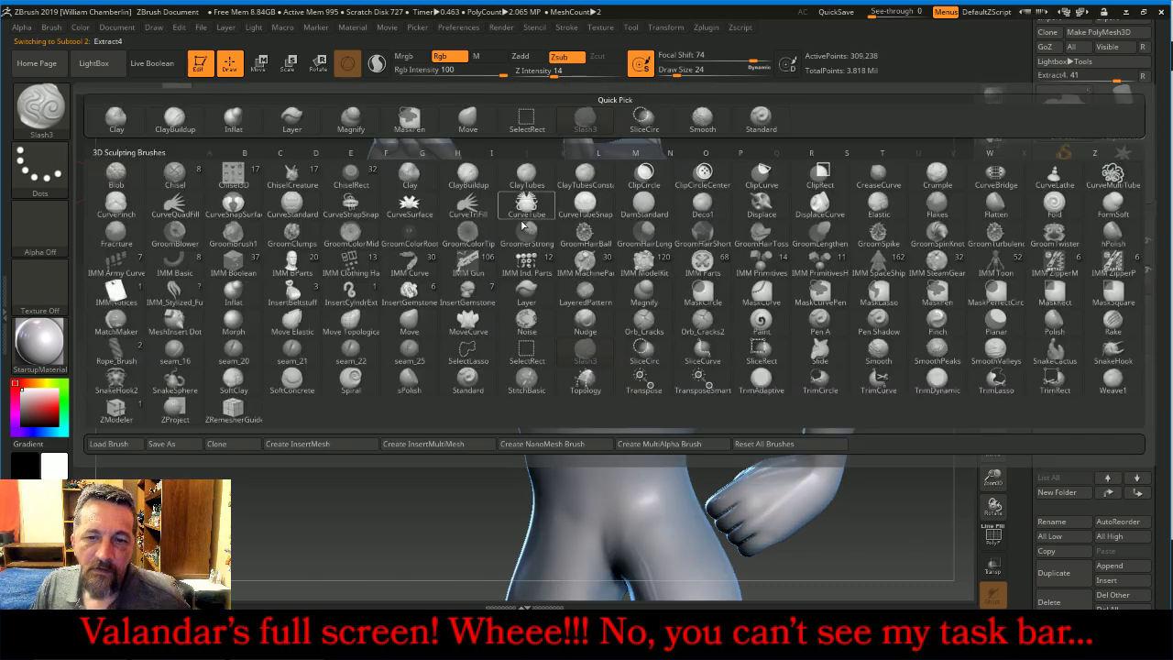
pyautogui.click(702, 321)
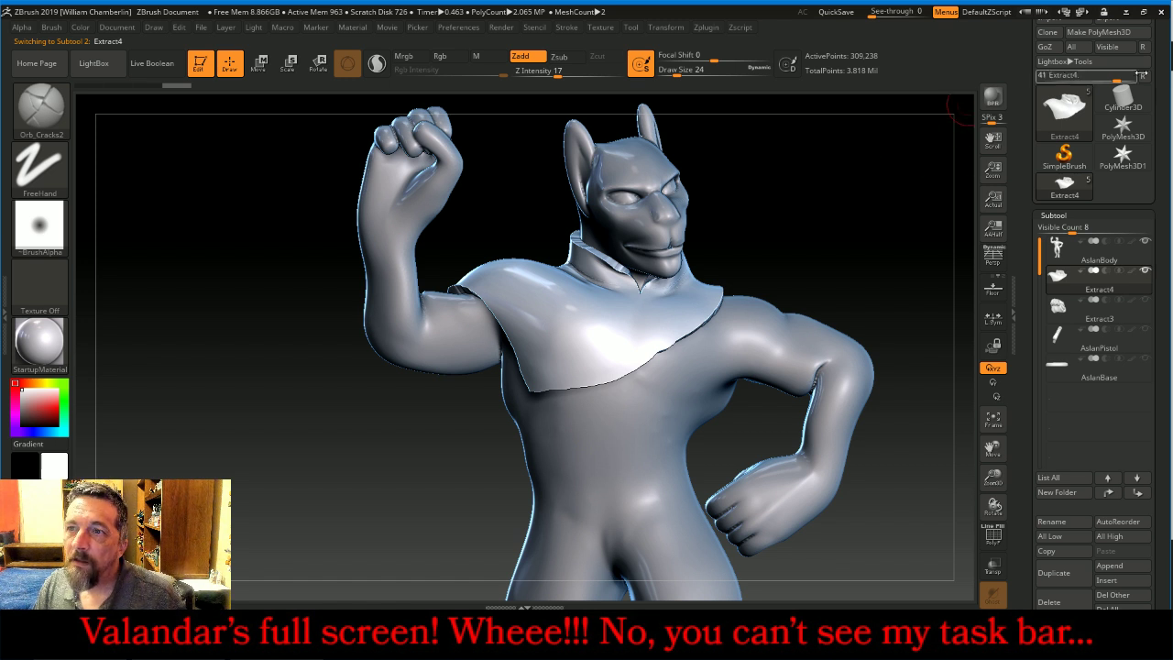
pyautogui.scroll(3, 1162, 157)
pyautogui.scroll(2, 1162, 157)
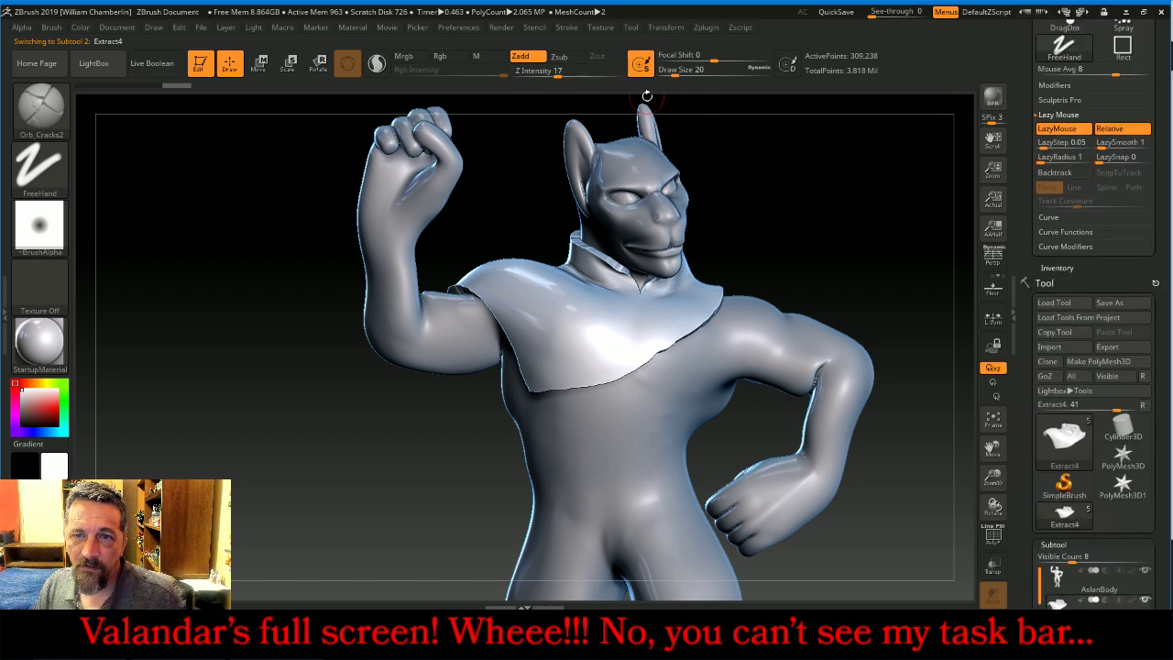
pyautogui.click(560, 74)
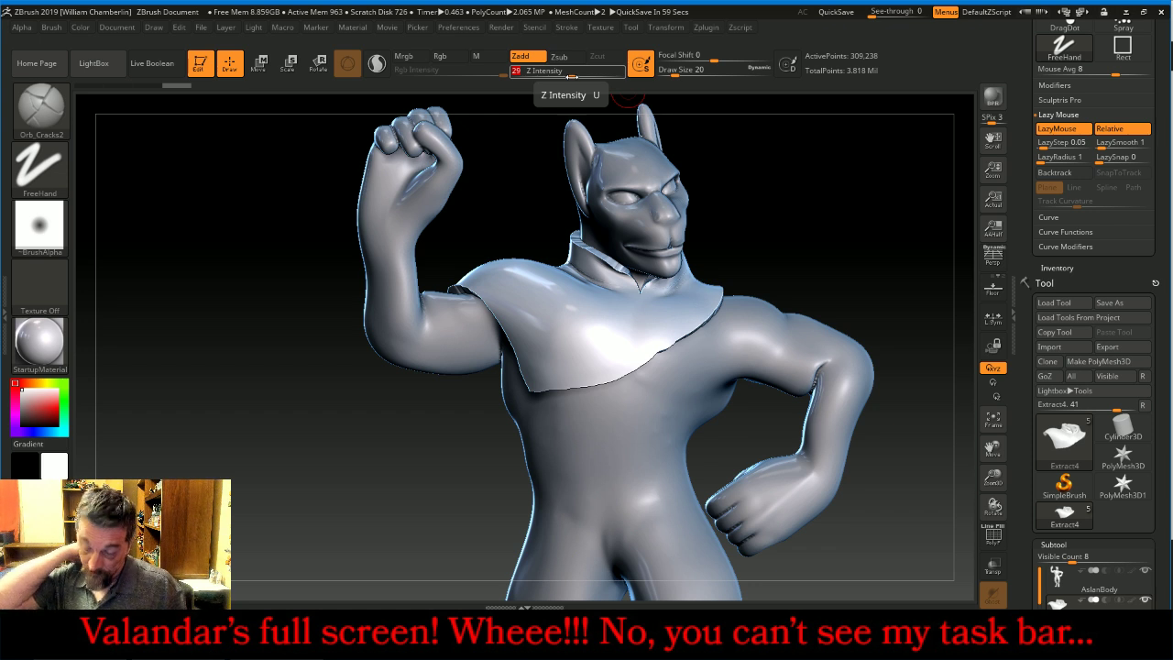
# Undo the trial crease on the garment's collar and reduce the brush's draw size to 10
pyautogui.moveTo(828, 229); pyautogui.dragTo(788, 252)
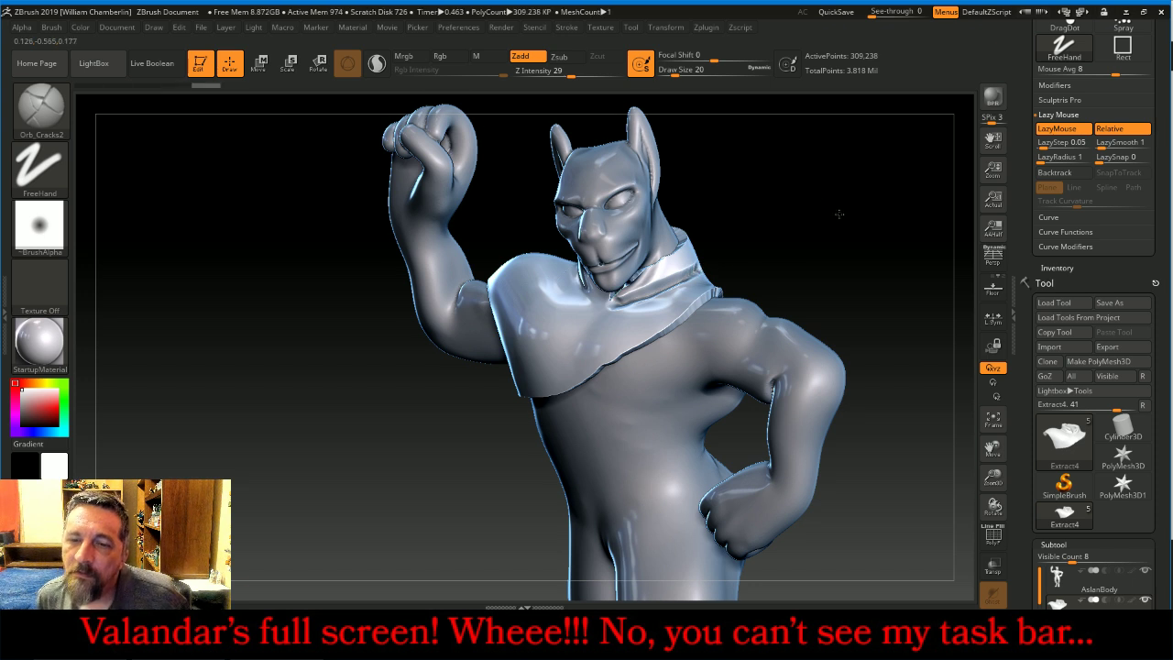
pyautogui.moveTo(751, 243); pyautogui.dragTo(850, 230)
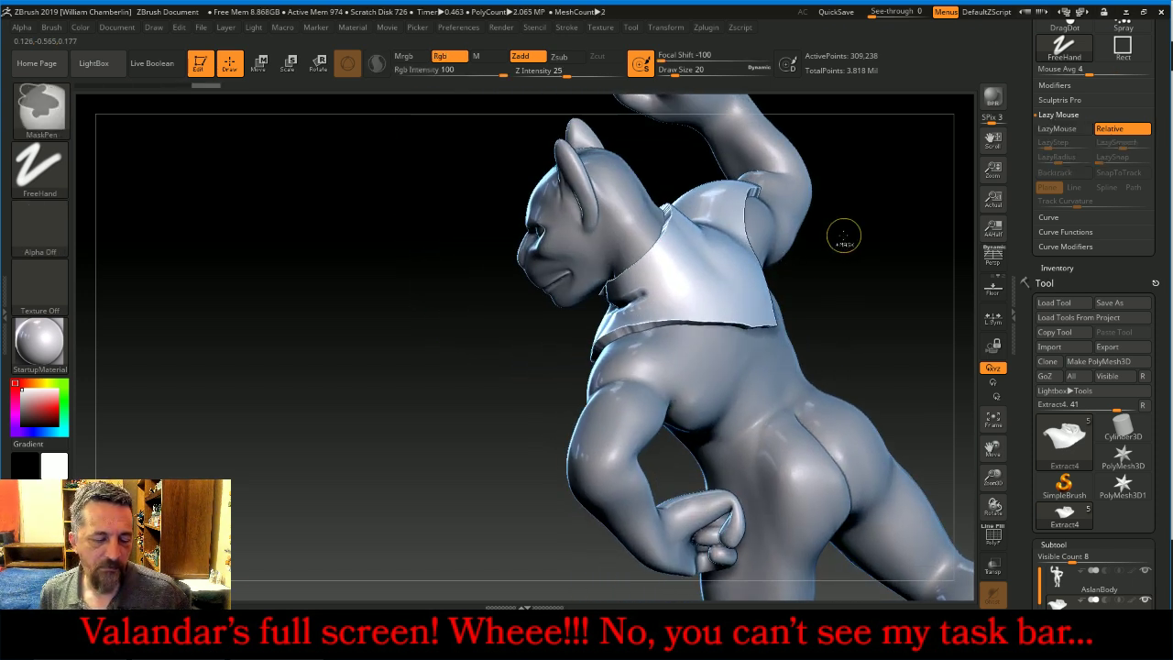
pyautogui.hotkey('ctrl', 'z')
pyautogui.press(']')
pyautogui.press(']')
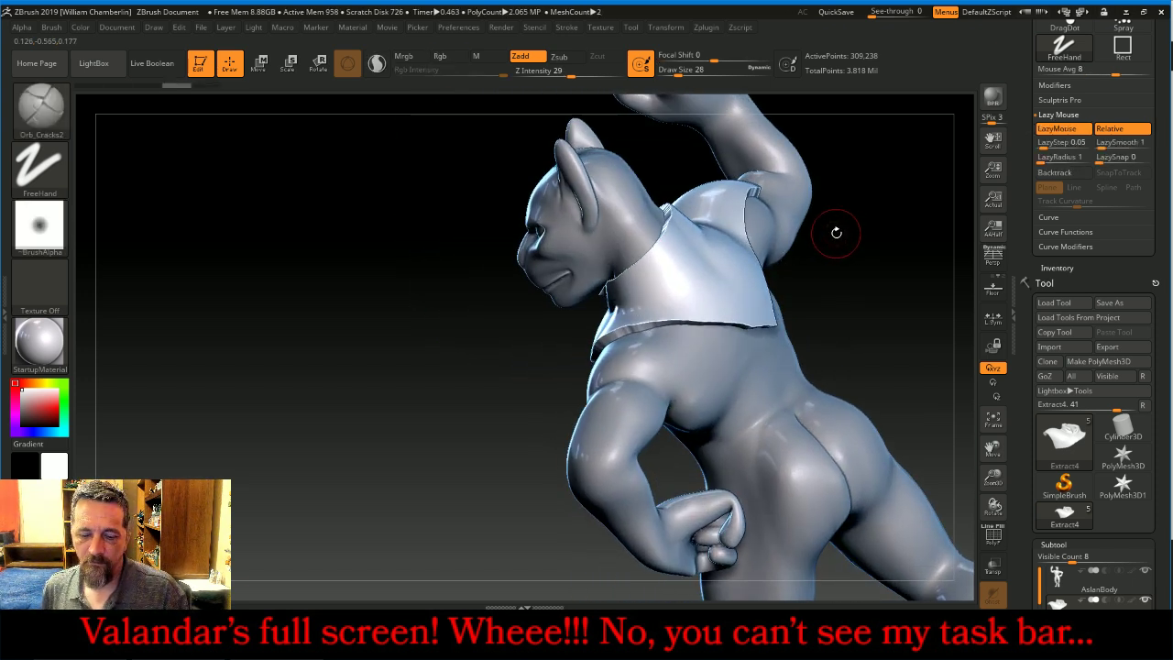
pyautogui.press('[')
pyautogui.press('[')
pyautogui.press('[')
pyautogui.press('[')
pyautogui.press('[')
# Undo the second trial stroke along the collar and set the brush's LazyRadius to 32
pyautogui.moveTo(836, 235); pyautogui.dragTo(884, 211)
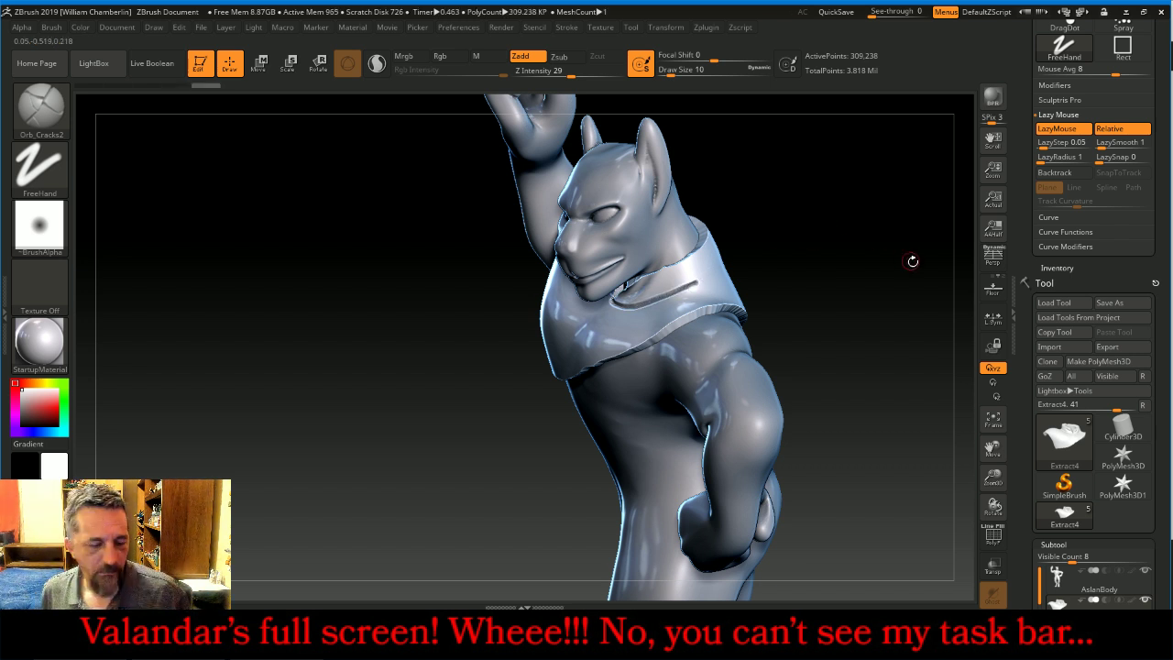
pyautogui.hotkey('ctrl', 'z')
pyautogui.moveTo(1045, 159); pyautogui.dragTo(1061, 157)
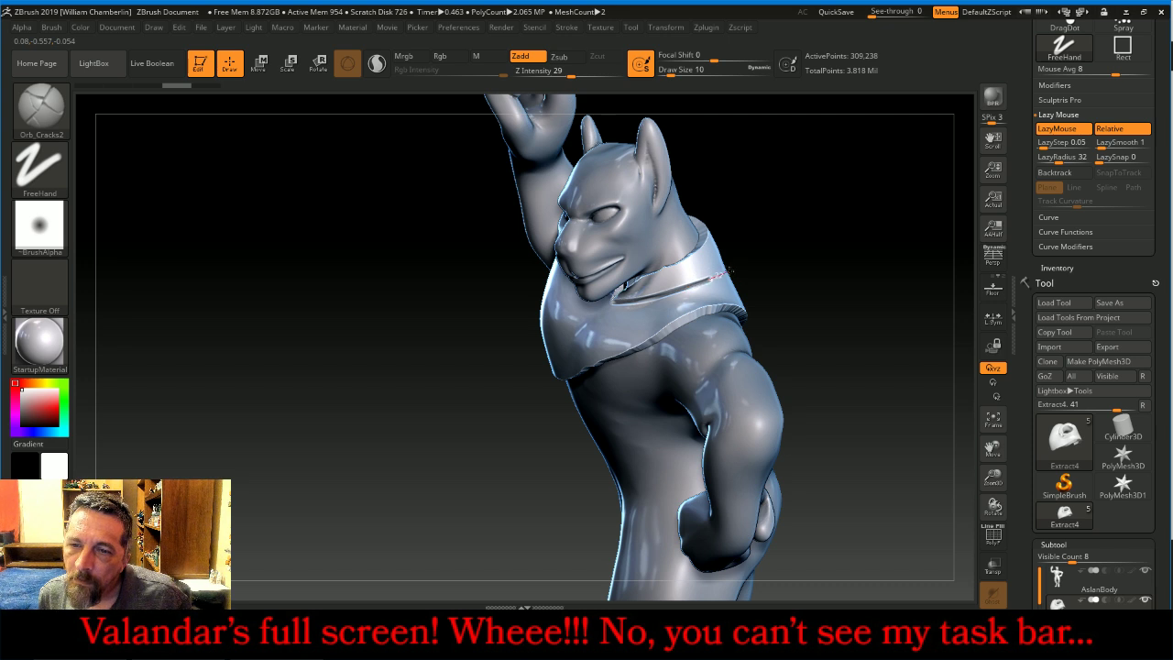
# Carve a groove with Orb_Cracks2 around the base of the collar, from the front of the neck around the back
pyautogui.moveTo(730, 270); pyautogui.dragTo(745, 262)
pyautogui.moveTo(880, 233)
pyautogui.mouseDown()
pyautogui.moveTo(799, 262)
pyautogui.moveTo(763, 292)
pyautogui.mouseUp()
pyautogui.moveTo(925, 252)
pyautogui.mouseDown()
pyautogui.moveTo(543, 339)
pyautogui.moveTo(749, 349)
pyautogui.mouseUp()
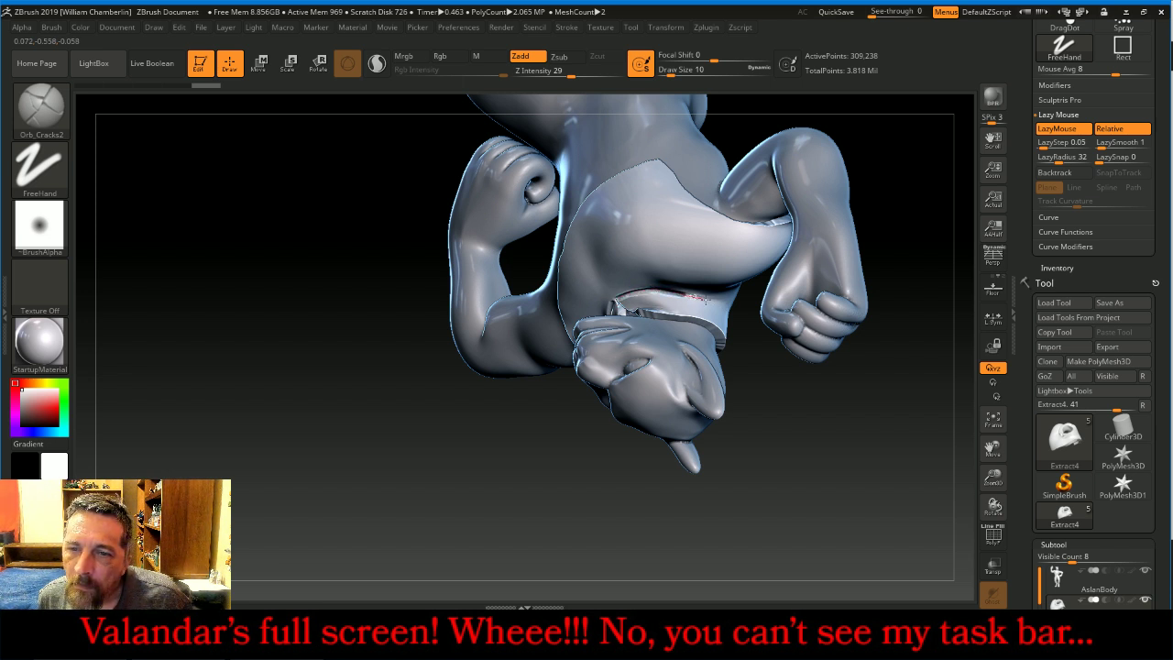
pyautogui.moveTo(726, 301); pyautogui.dragTo(733, 306)
pyautogui.moveTo(778, 415); pyautogui.dragTo(745, 388)
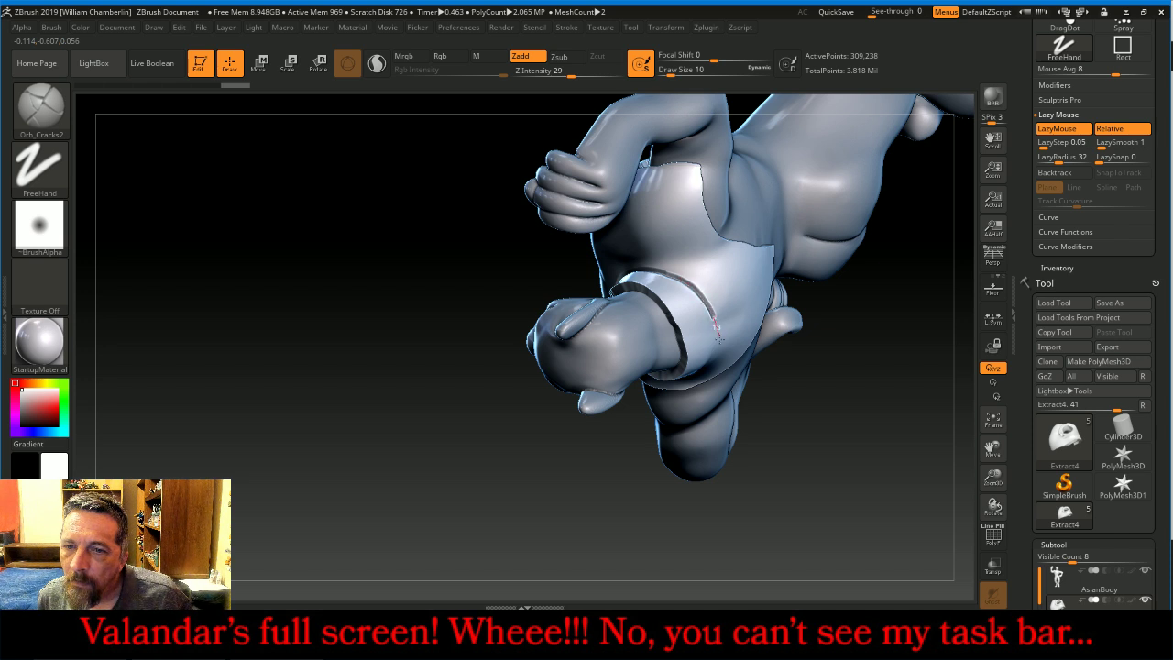
pyautogui.moveTo(720, 337); pyautogui.dragTo(788, 307, button='right')
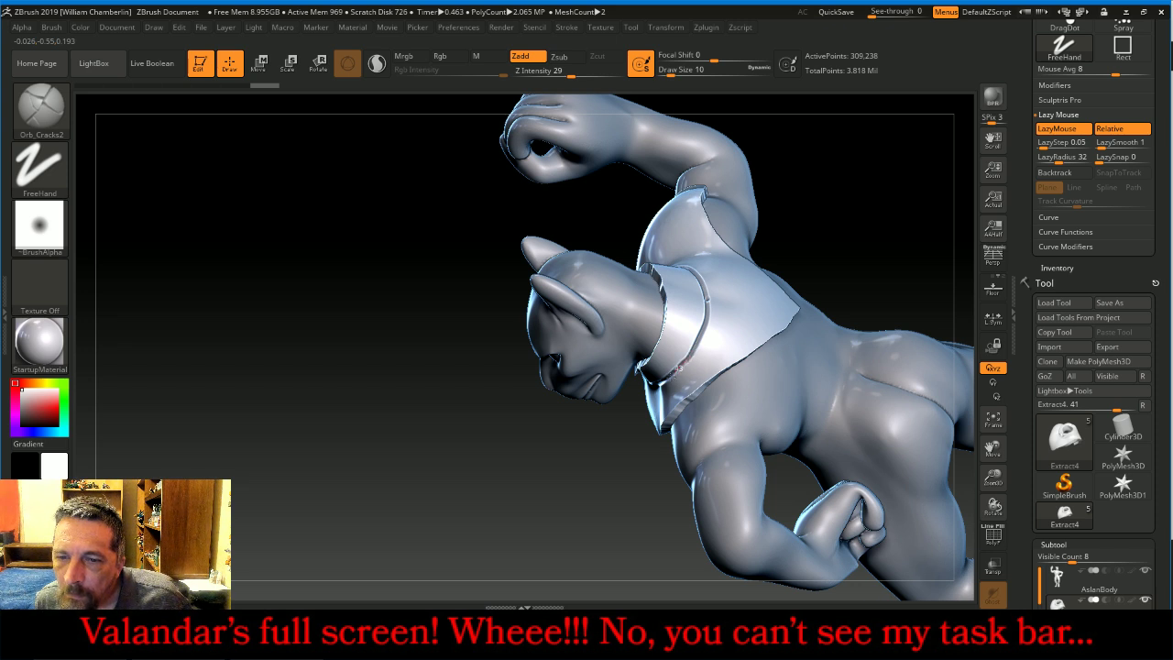
pyautogui.moveTo(534, 477); pyautogui.dragTo(558, 385)
pyautogui.moveTo(851, 204); pyautogui.dragTo(856, 393)
pyautogui.moveTo(746, 180); pyautogui.dragTo(744, 229)
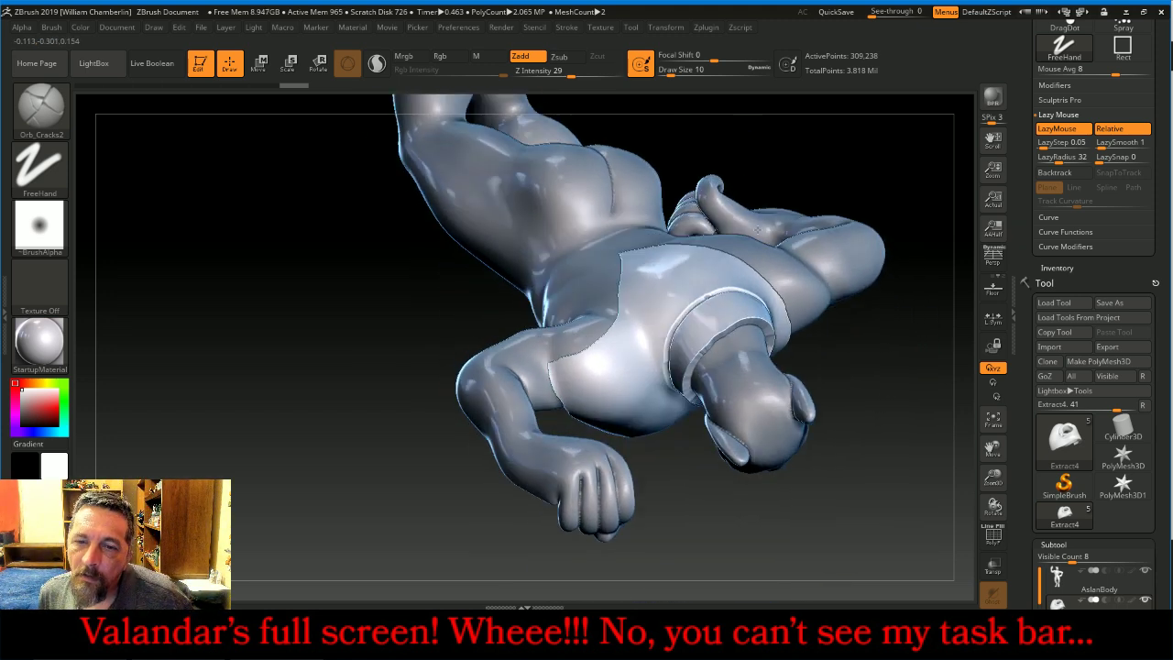
# Switch to the seam_16 brush and enlarge its draw size to 22
pyautogui.click(38, 105)
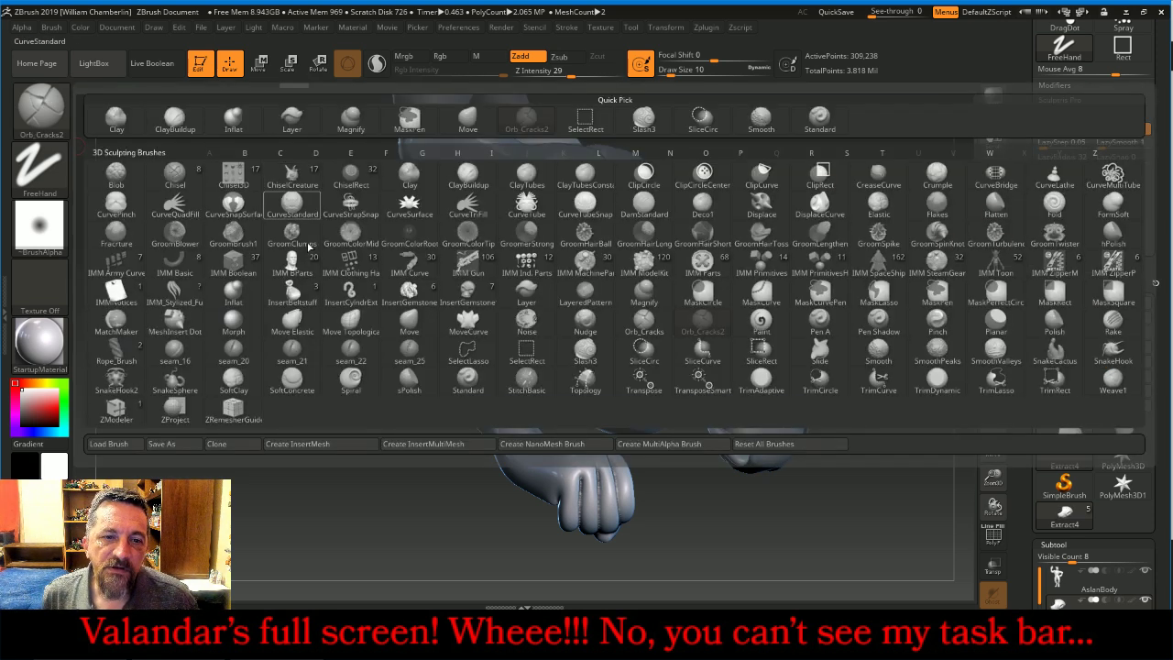
pyautogui.click(183, 355)
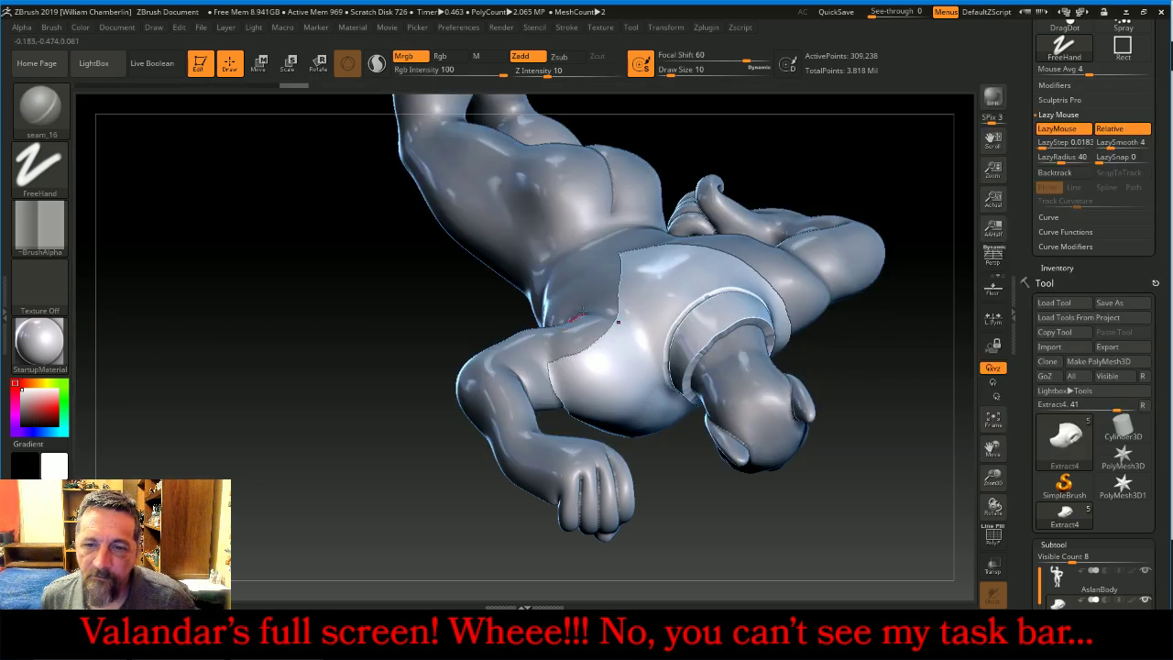
pyautogui.press(']')
pyautogui.press(']')
pyautogui.press(']')
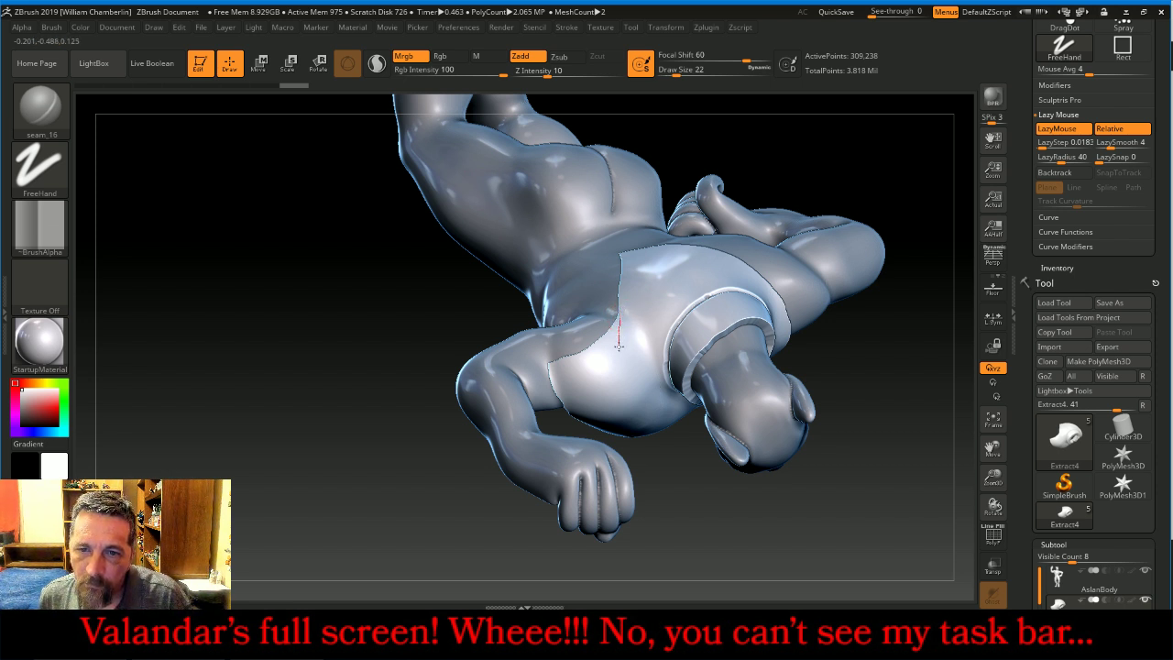
# Try to stroke a seam over the raised-arm shoulder of the garment with seam_16
pyautogui.moveTo(621, 372); pyautogui.dragTo(625, 386)
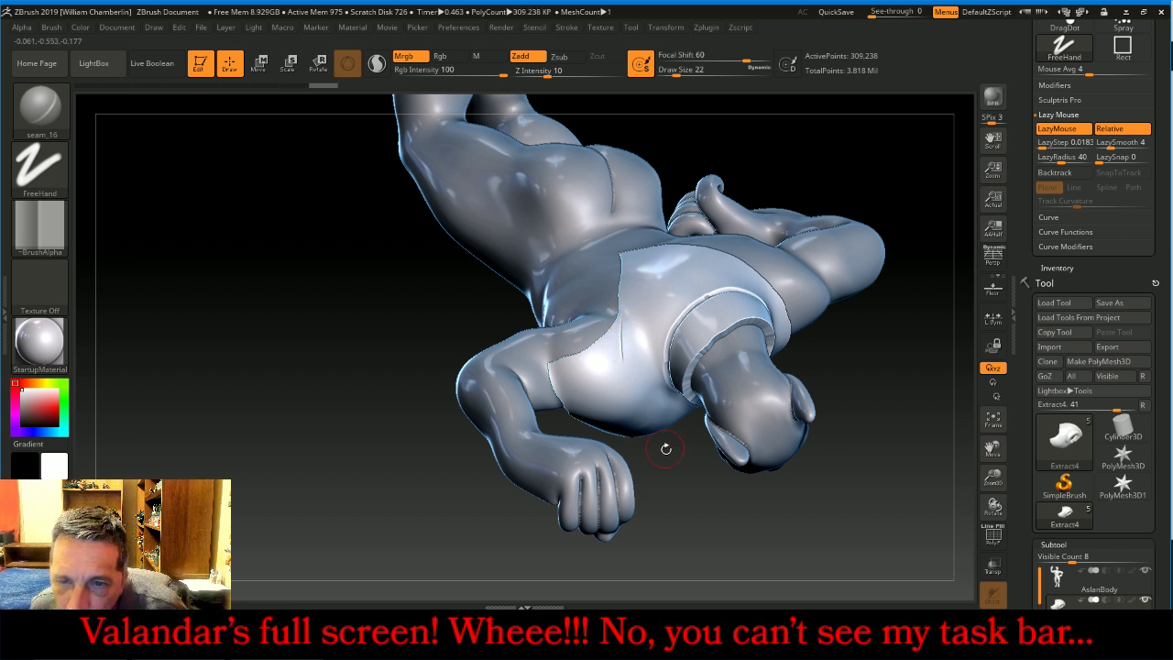
pyautogui.moveTo(666, 449)
pyautogui.mouseDown()
pyautogui.moveTo(673, 460)
pyautogui.moveTo(660, 414)
pyautogui.mouseUp()
pyautogui.hotkey('ctrl', 'z')
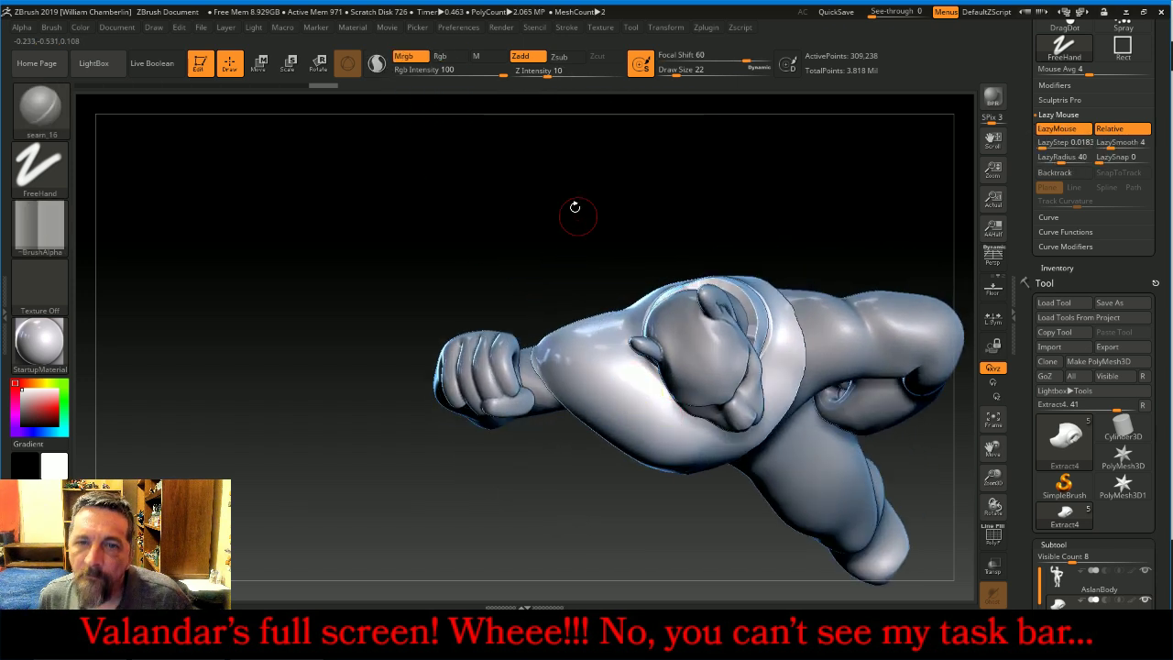
# Set the Z intensity to 27 and draw a seam from the garment's chest edge below the collar over the raised-arm shoulder to the back
pyautogui.moveTo(556, 72); pyautogui.dragTo(563, 73)
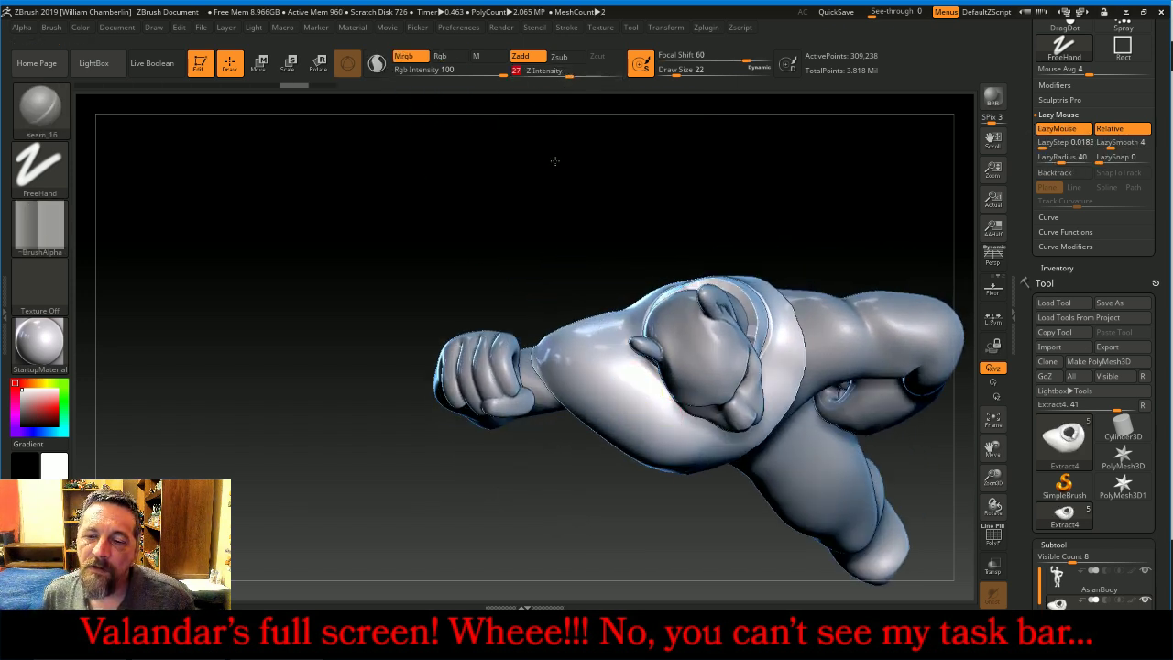
pyautogui.moveTo(556, 161); pyautogui.dragTo(582, 102)
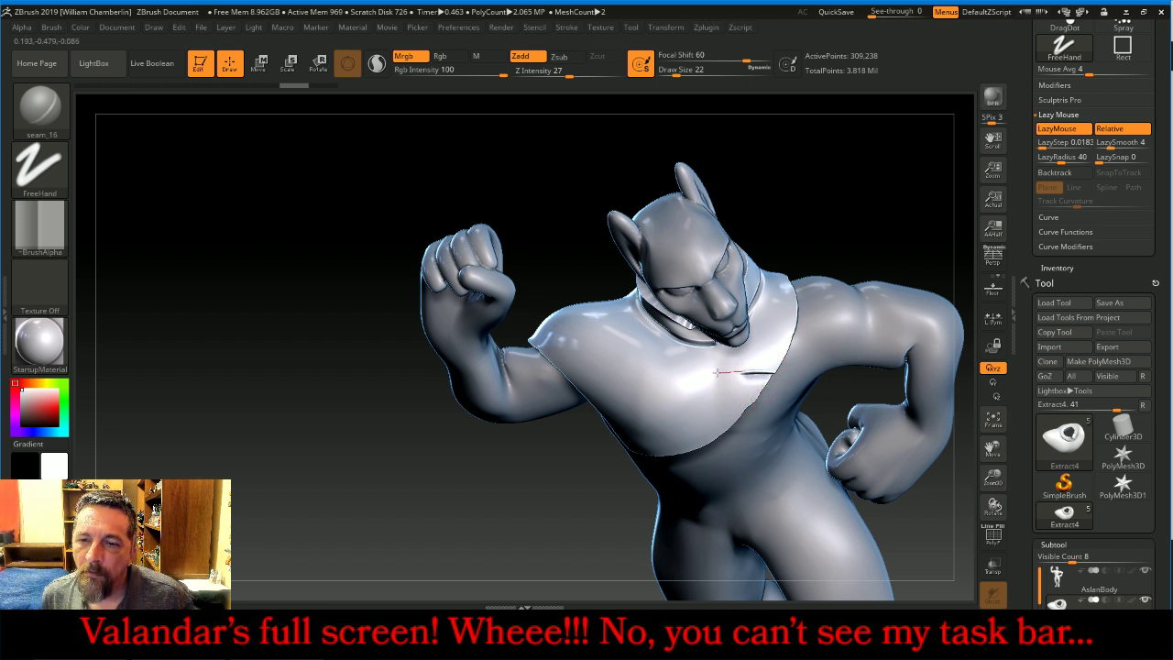
pyautogui.moveTo(717, 372); pyautogui.dragTo(643, 349)
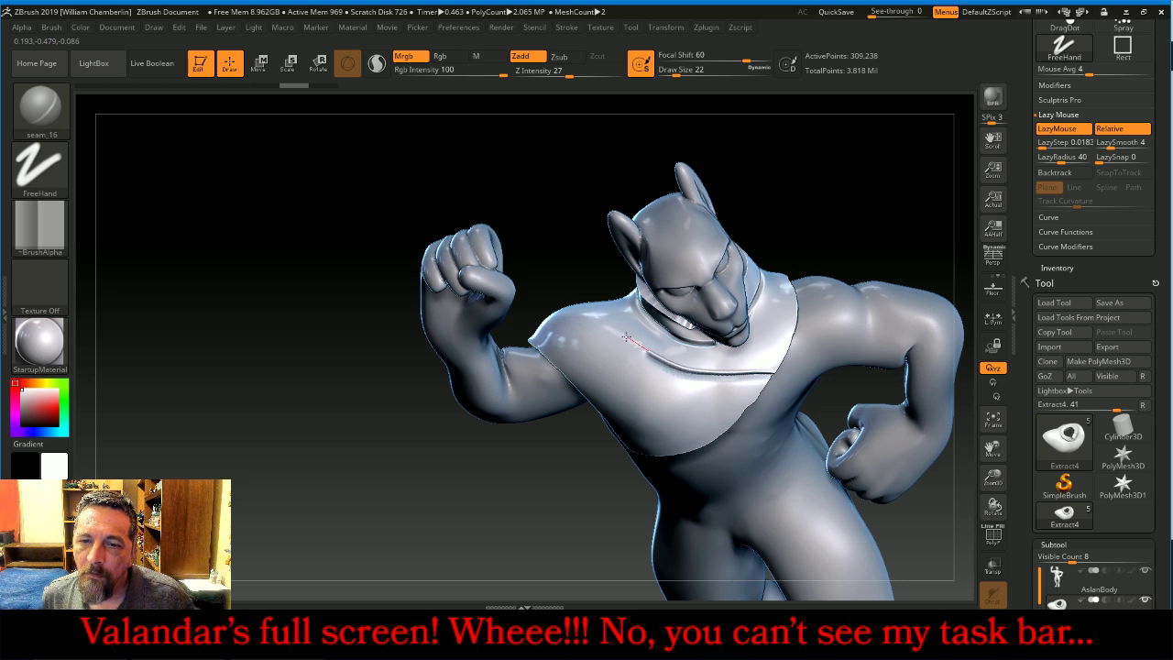
pyautogui.moveTo(534, 172)
pyautogui.mouseDown()
pyautogui.moveTo(550, 236)
pyautogui.moveTo(609, 343)
pyautogui.mouseUp()
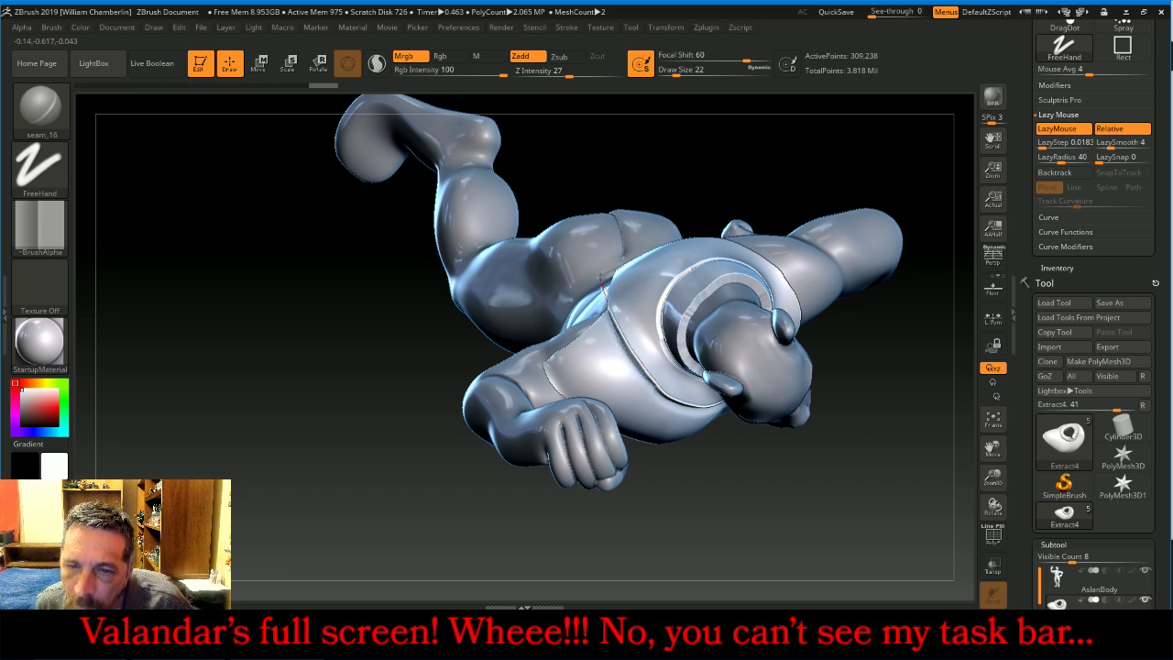
# Set the Z intensity and draw size to 34 and draw a seam from the garment's chest edge over the raised-arm shoulder to the back
pyautogui.moveTo(919, 507); pyautogui.dragTo(898, 366)
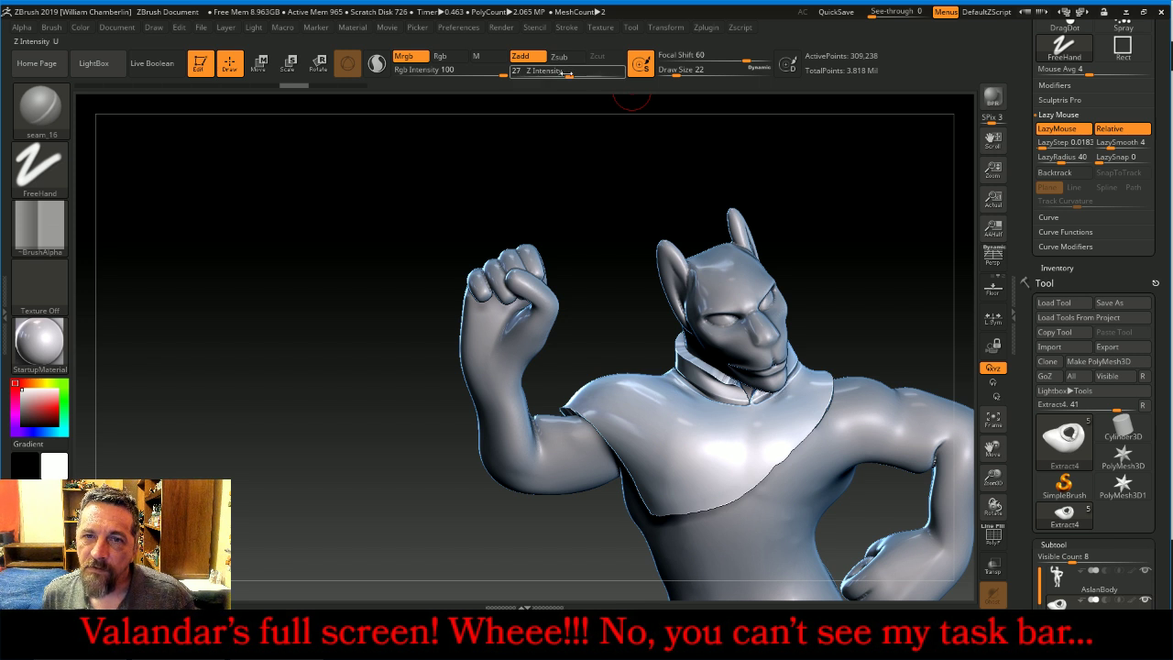
pyautogui.moveTo(566, 71); pyautogui.dragTo(575, 73)
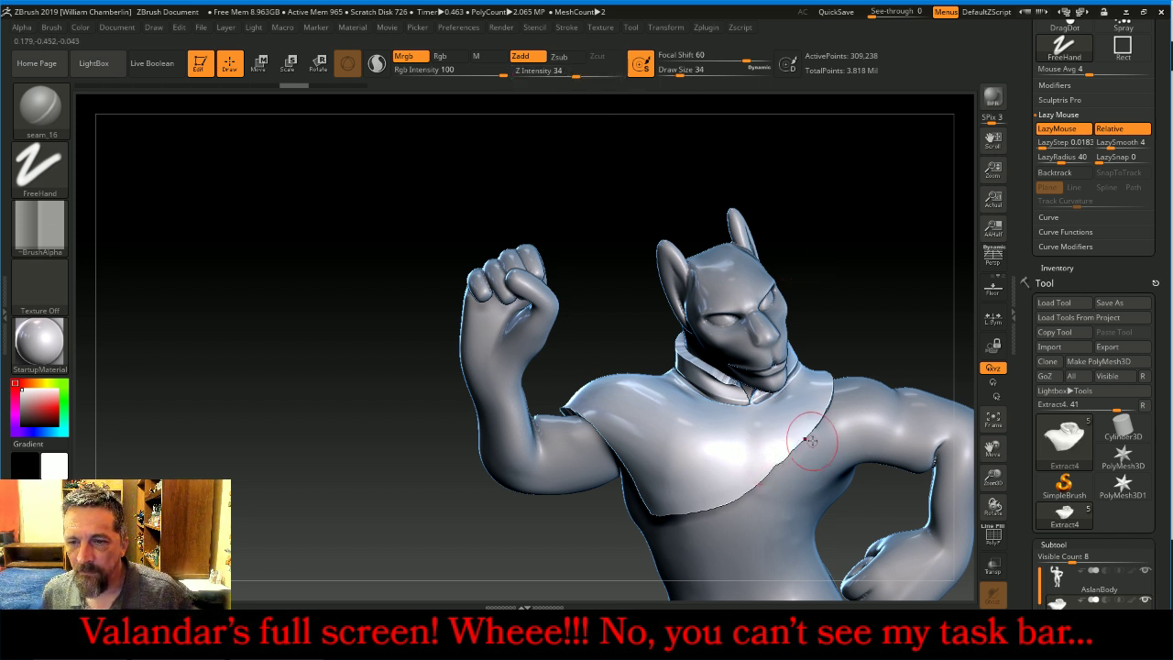
pyautogui.moveTo(775, 433)
pyautogui.mouseDown()
pyautogui.moveTo(664, 396)
pyautogui.moveTo(638, 372)
pyautogui.moveTo(619, 320)
pyautogui.moveTo(659, 414)
pyautogui.mouseUp()
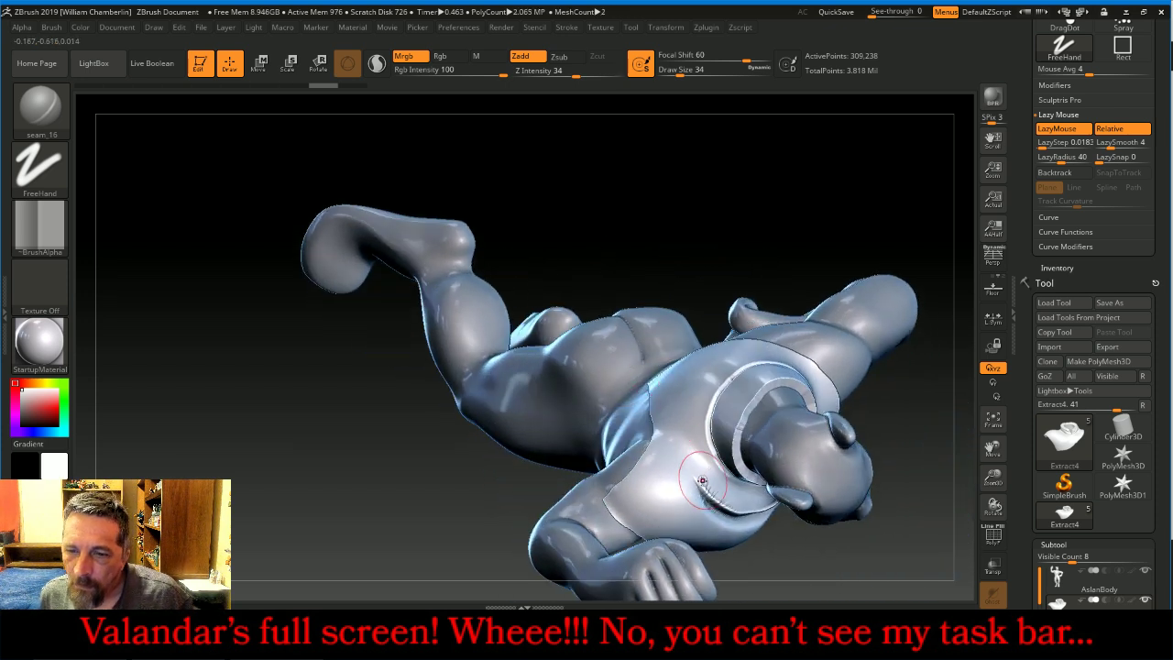
pyautogui.moveTo(689, 470); pyautogui.dragTo(651, 418)
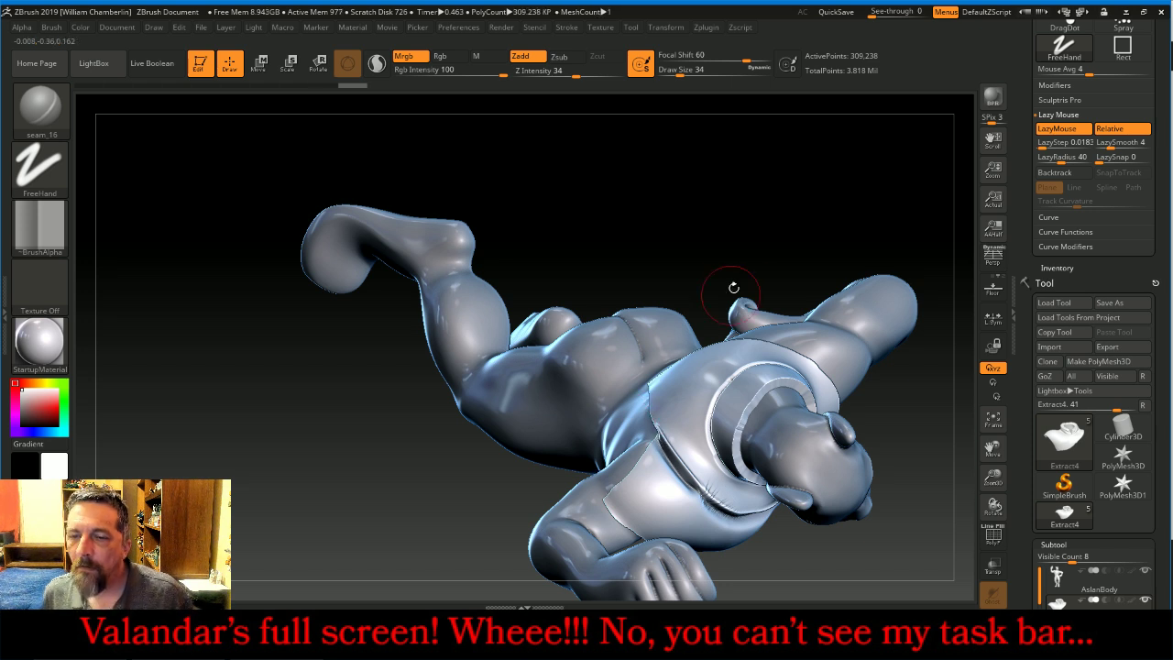
# Reduce the seam_16 draw size to 18, reinforce the seam along the front below the collar, and smooth the chest area beside it
pyautogui.moveTo(733, 288)
pyautogui.mouseDown()
pyautogui.moveTo(731, 170)
pyautogui.moveTo(723, 196)
pyautogui.mouseUp()
pyautogui.press('[')
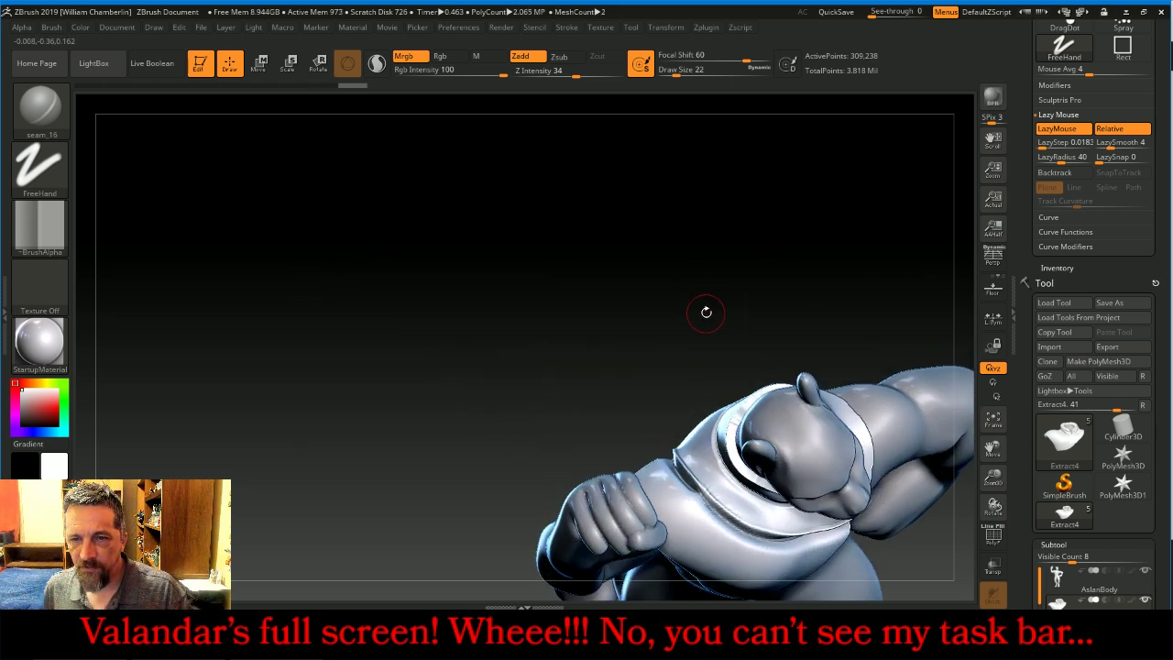
pyautogui.moveTo(993, 448); pyautogui.dragTo(957, 372)
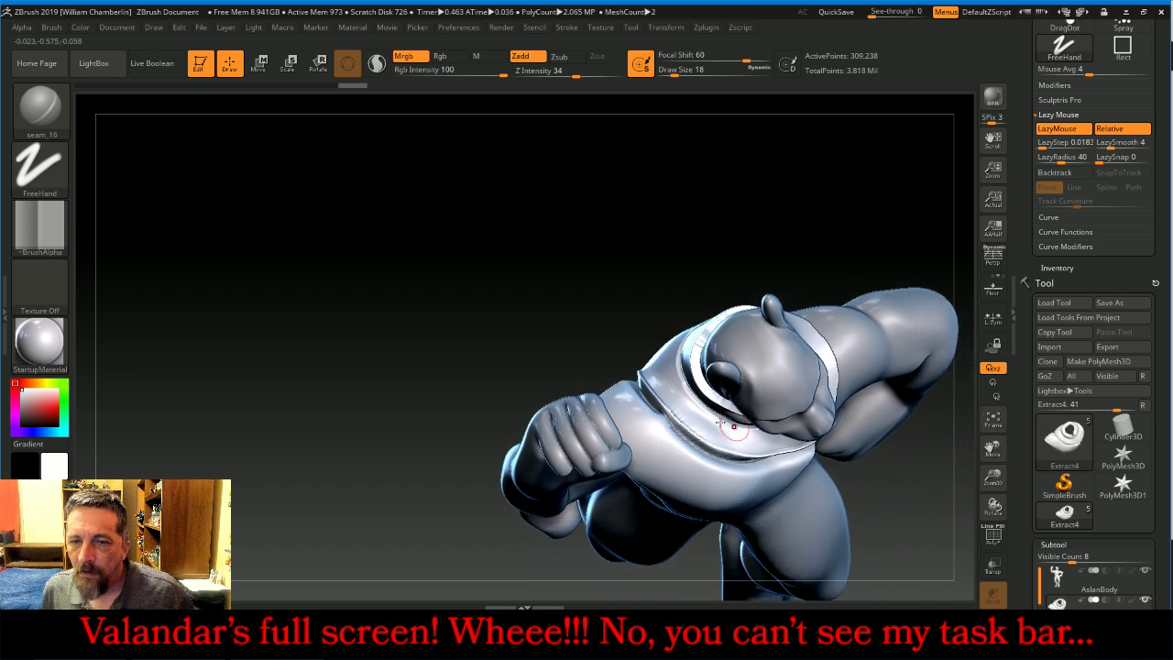
pyautogui.press('shift')
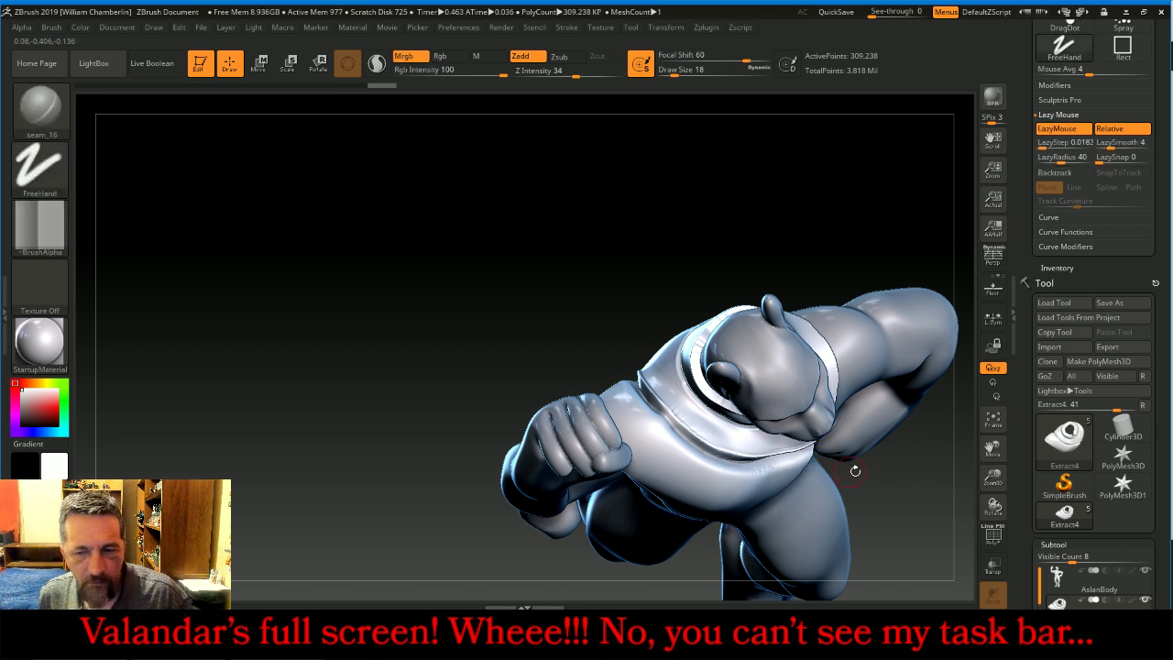
pyautogui.press('1')
pyautogui.press('1')
pyautogui.press('1')
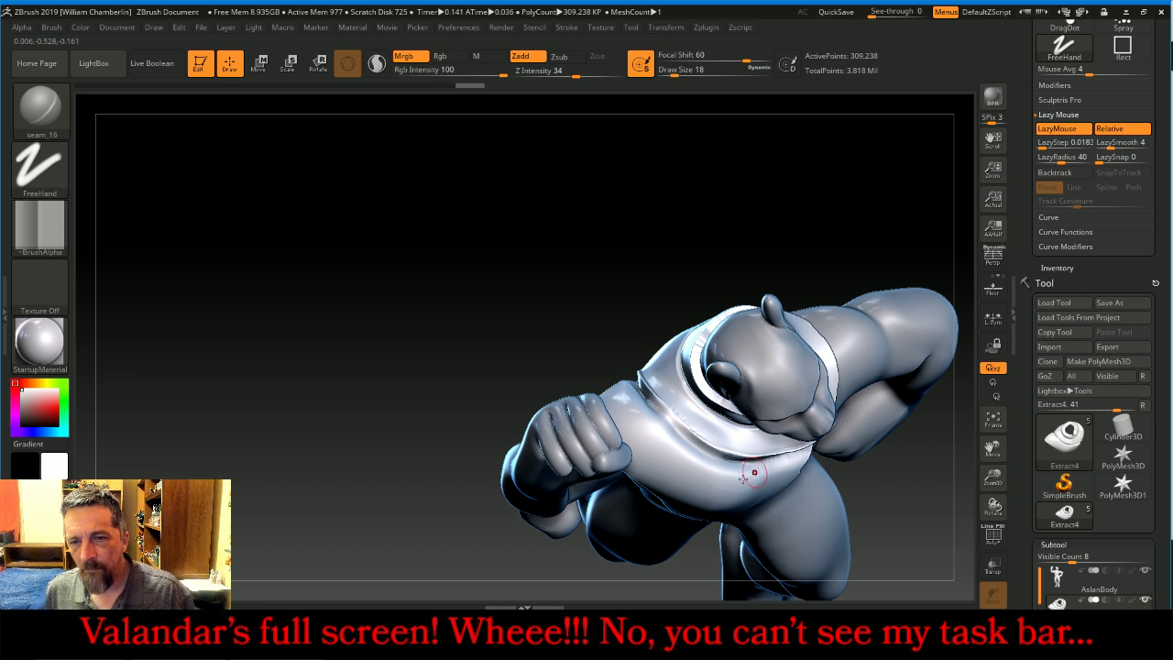
pyautogui.press('shift')
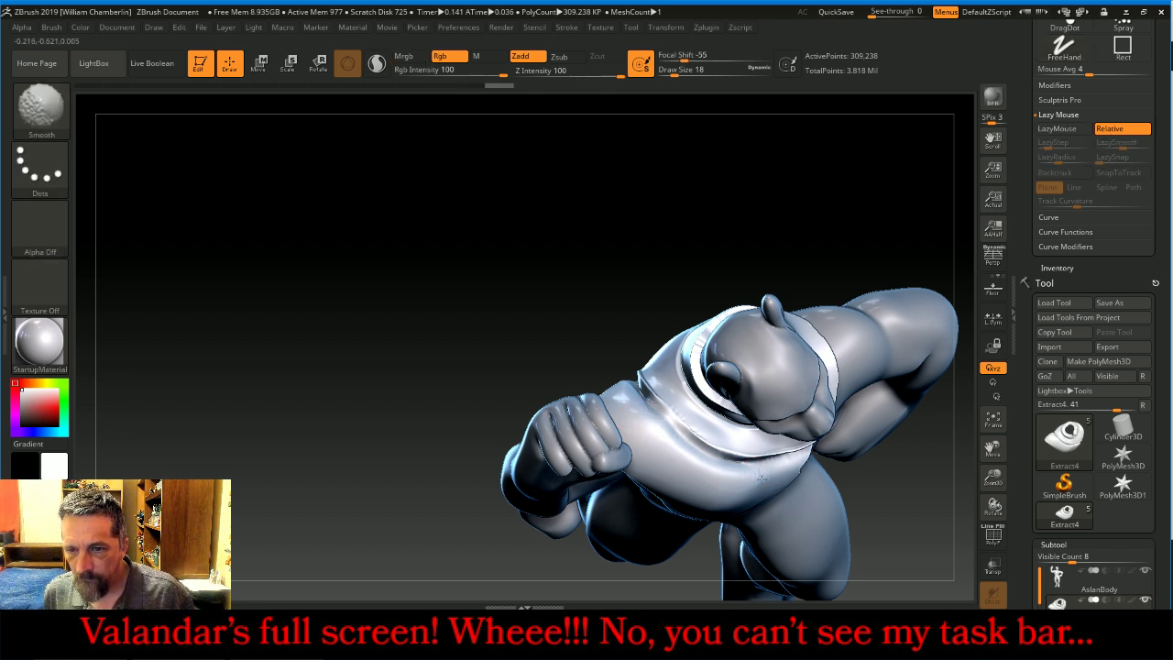
pyautogui.keyDown('shift'); pyautogui.moveTo(762, 474); pyautogui.dragTo(747, 478); pyautogui.keyUp('shift')
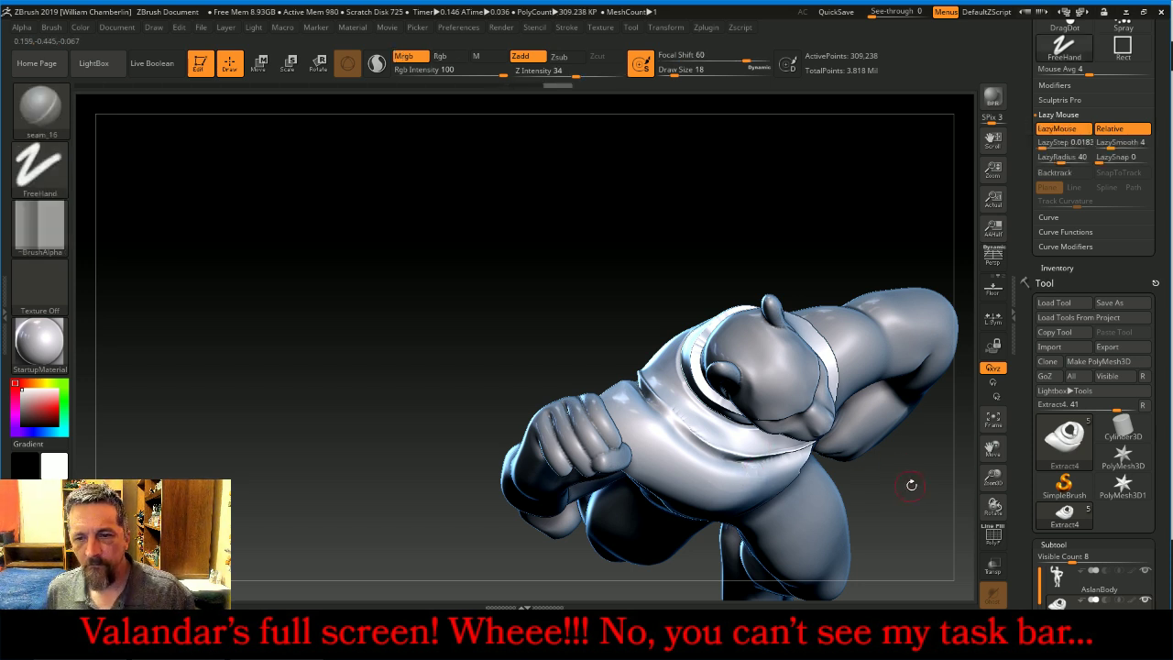
pyautogui.moveTo(908, 485); pyautogui.dragTo(570, 333)
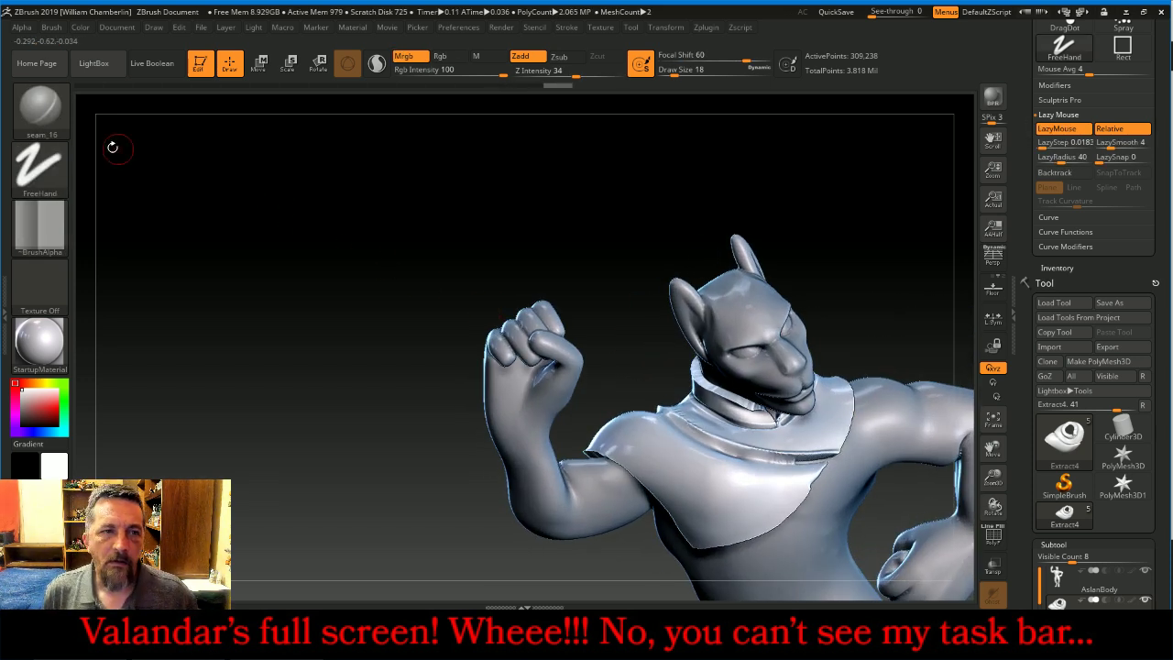
# Switch to the Slash3 brush and carve along the seam below the collar to deepen it
pyautogui.click(40, 108)
pyautogui.click(683, 121)
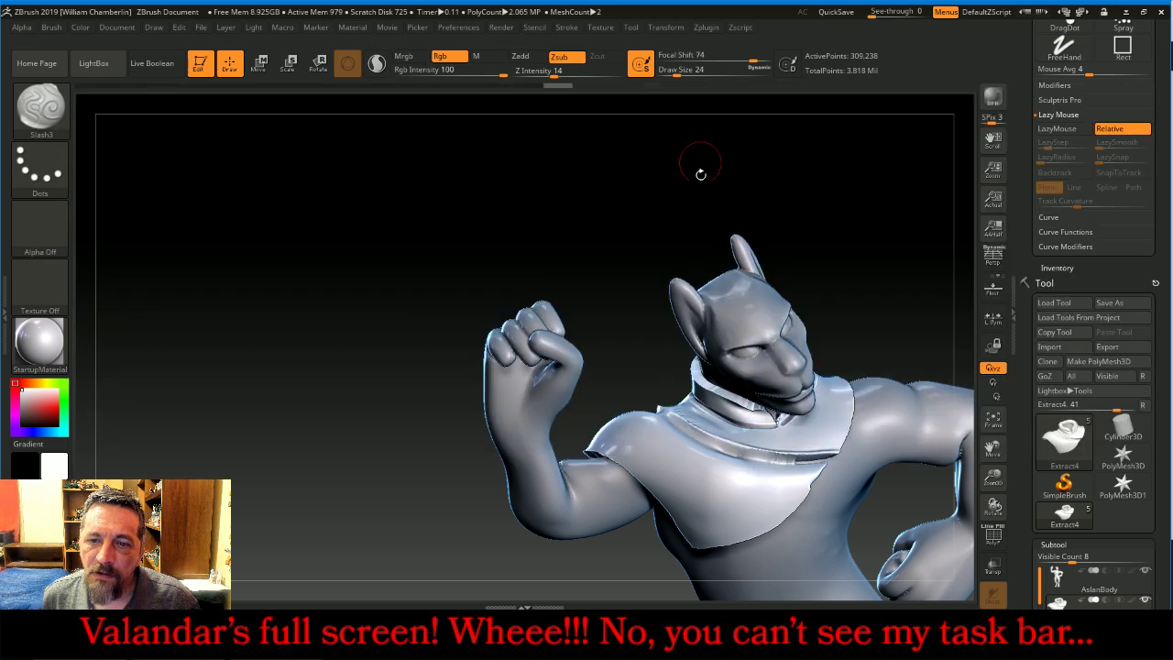
pyautogui.moveTo(623, 340); pyautogui.dragTo(647, 394)
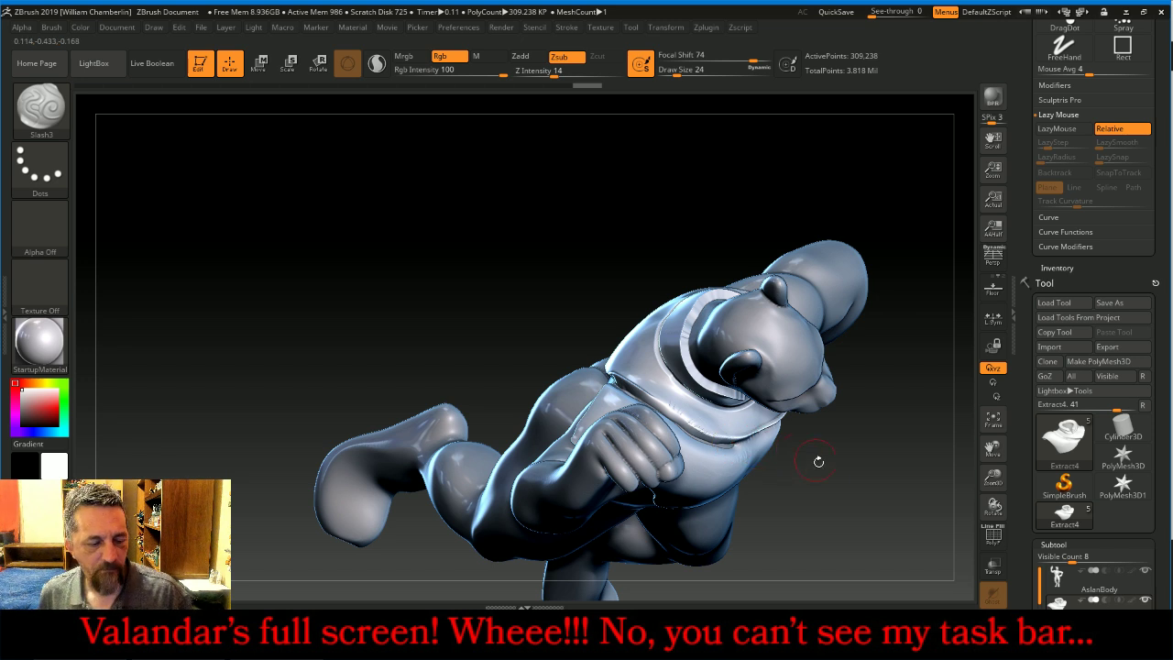
pyautogui.moveTo(818, 463); pyautogui.dragTo(748, 452, button='right')
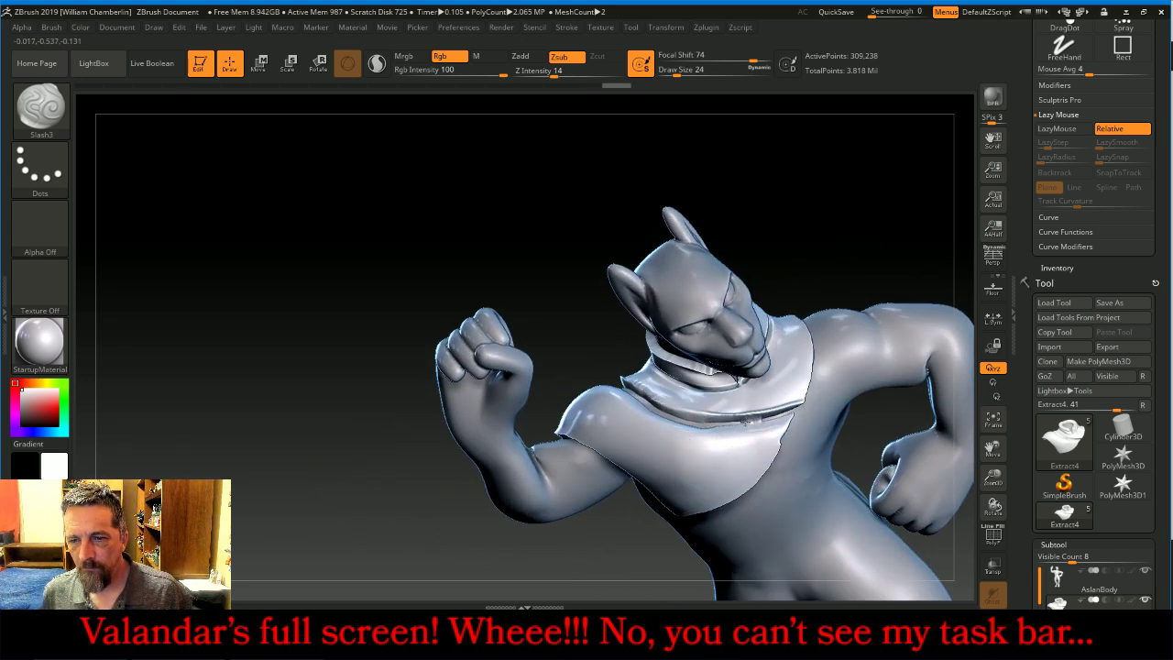
pyautogui.moveTo(862, 217)
pyautogui.keyDown('shift'); pyautogui.mouseDown(button='right')
pyautogui.moveTo(856, 207)
pyautogui.moveTo(849, 232)
pyautogui.mouseUp(button='right'); pyautogui.keyUp('shift')
pyautogui.moveTo(820, 317); pyautogui.dragTo(873, 295)
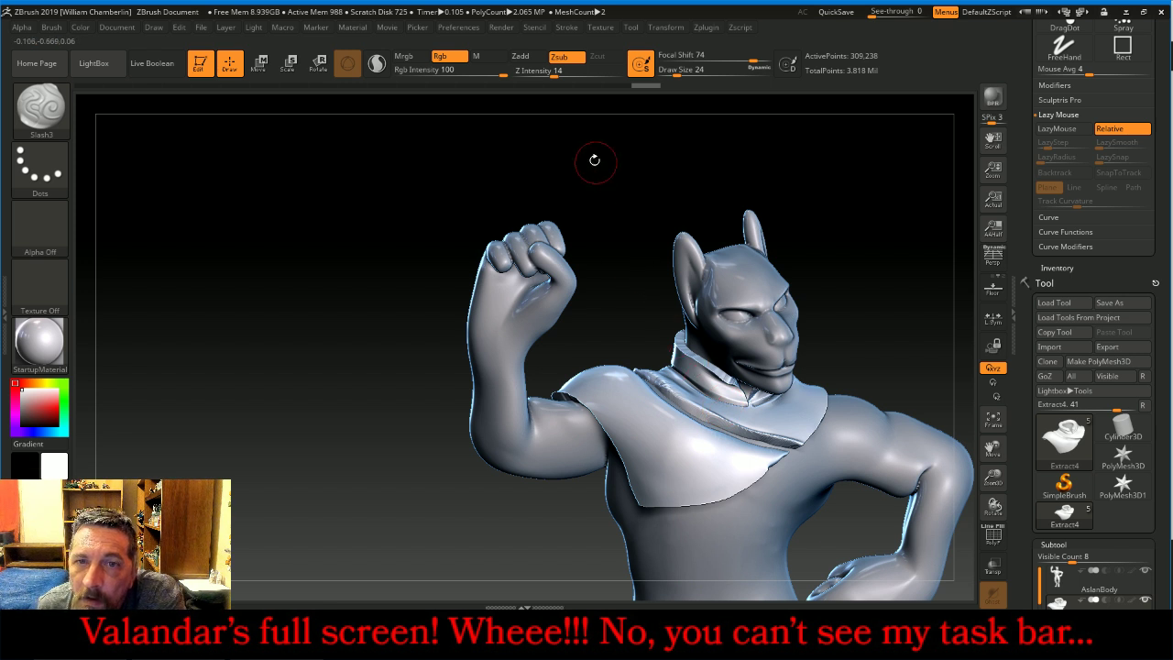
# Set the Z intensity to 20 with BackfaceMask on, carve two folds across the garment's chest, and enable LazyMouse
pyautogui.moveTo(560, 71); pyautogui.dragTo(562, 72)
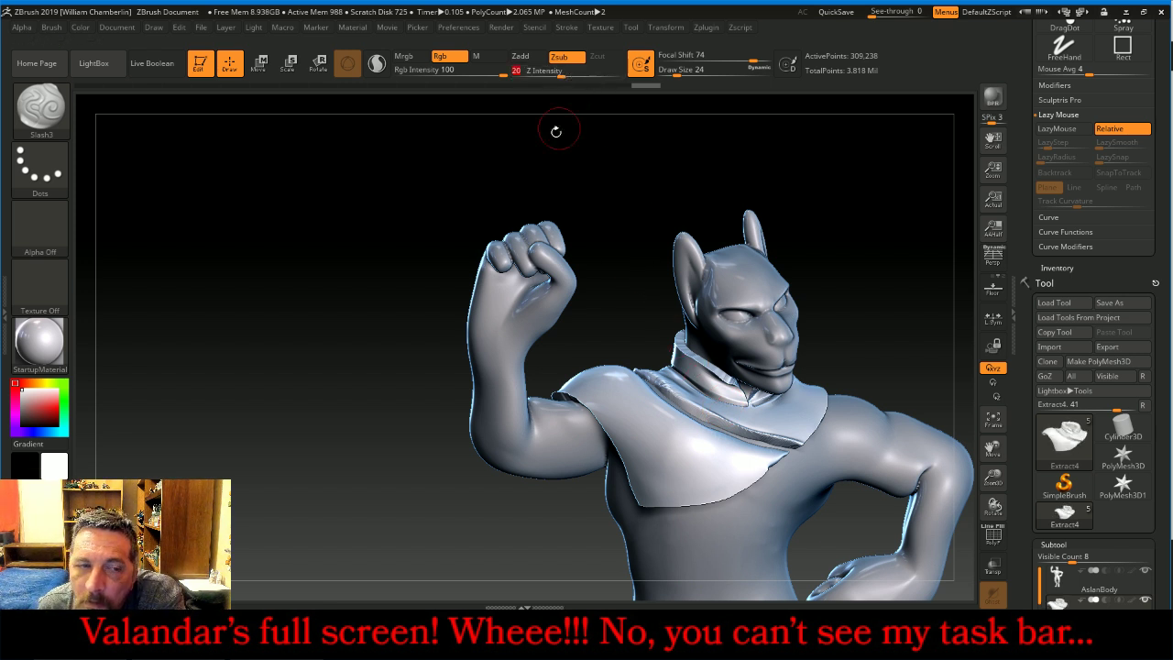
pyautogui.click(6, 308)
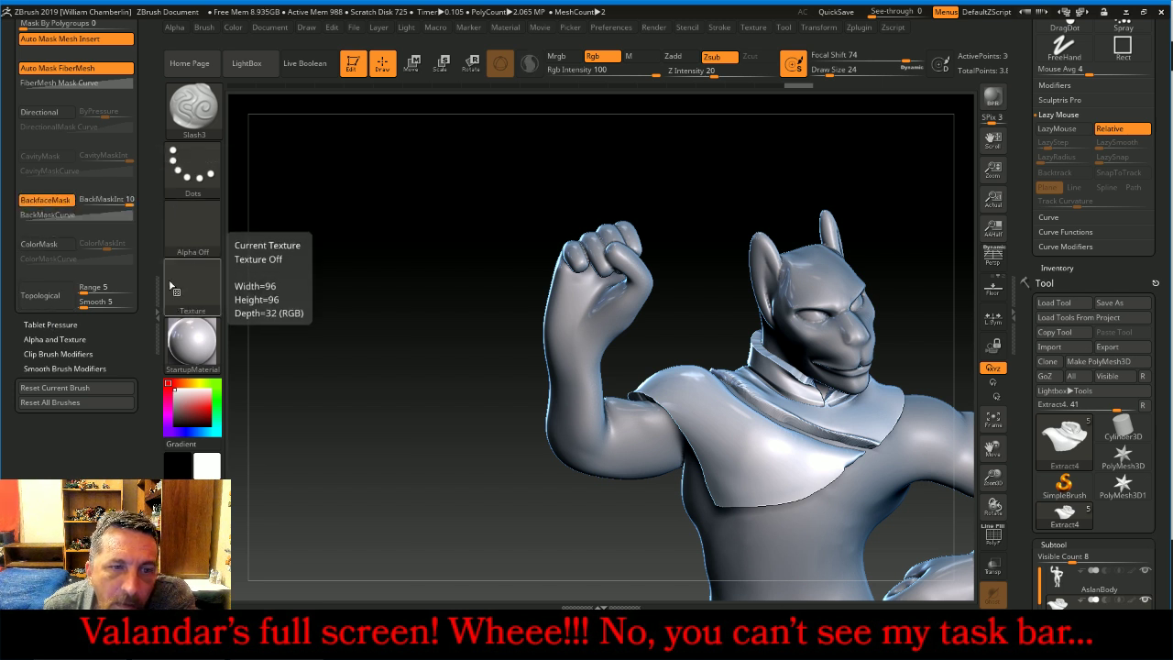
pyautogui.click(157, 311)
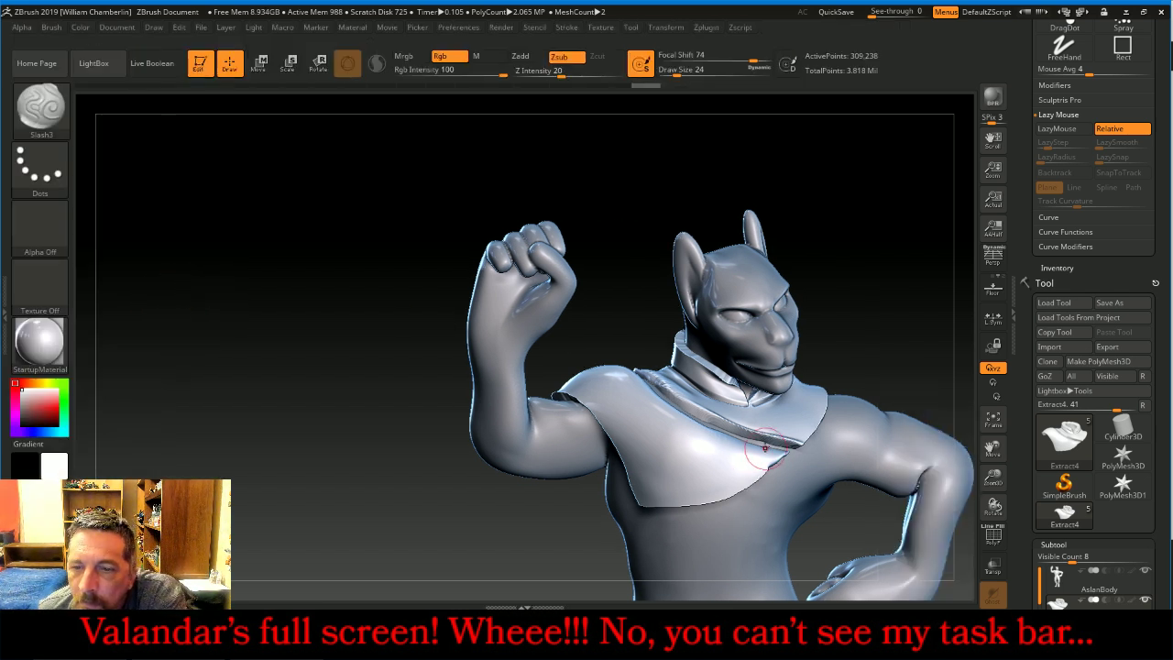
pyautogui.moveTo(733, 457); pyautogui.dragTo(634, 487)
pyautogui.moveTo(654, 274)
pyautogui.mouseDown()
pyautogui.moveTo(678, 366)
pyautogui.moveTo(719, 449)
pyautogui.moveTo(633, 464)
pyautogui.mouseUp()
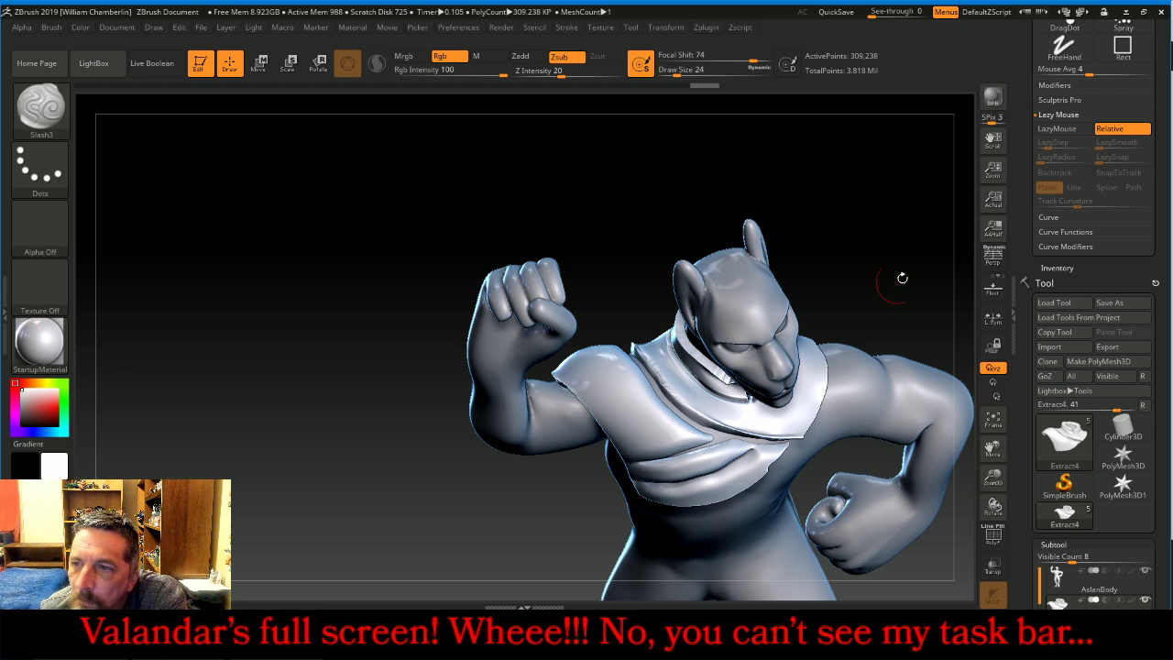
pyautogui.click(1060, 129)
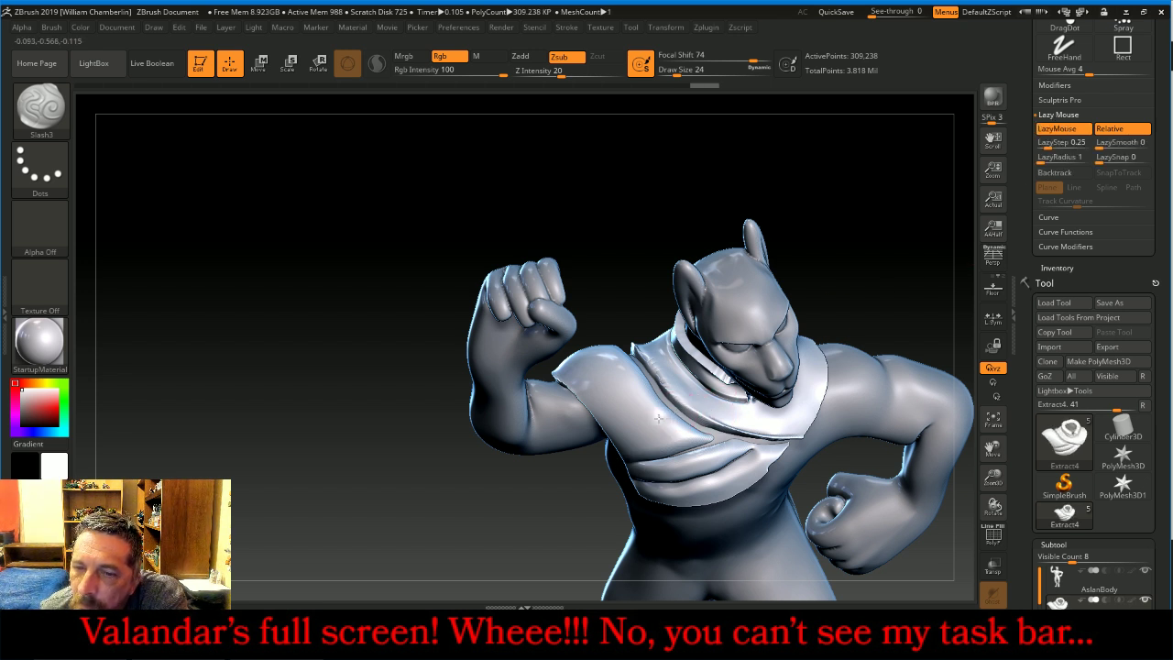
# Try two more fold strokes on the garment between the chest and the raised-arm shoulder, and undo them
pyautogui.moveTo(658, 418); pyautogui.dragTo(654, 419)
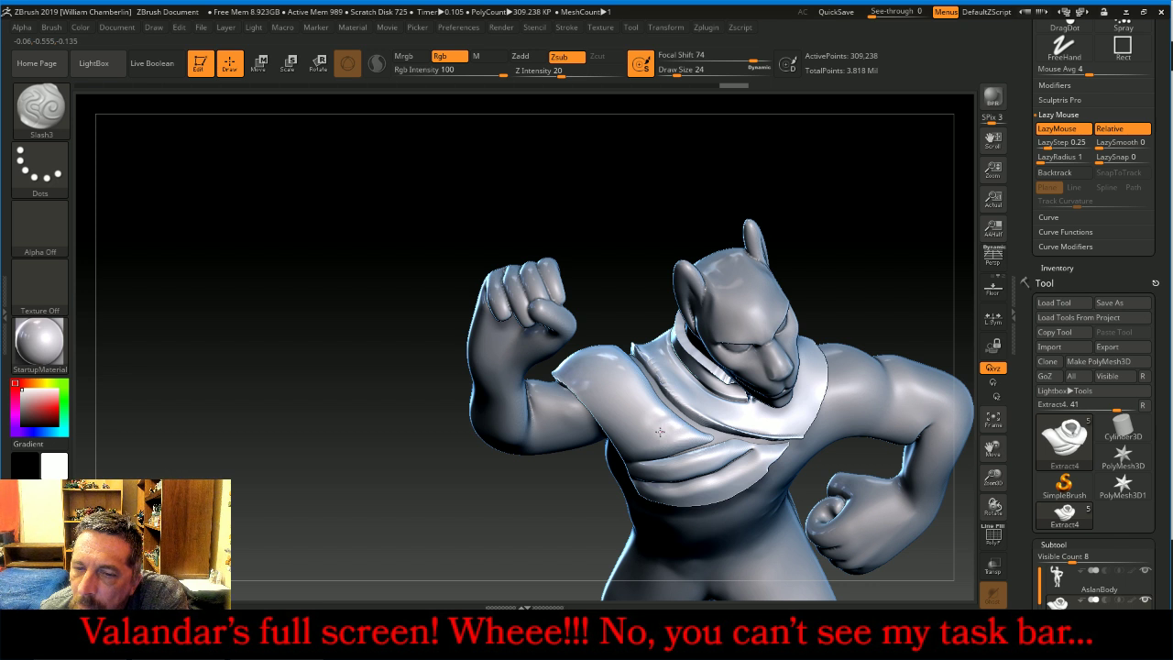
pyautogui.moveTo(602, 447); pyautogui.dragTo(612, 463)
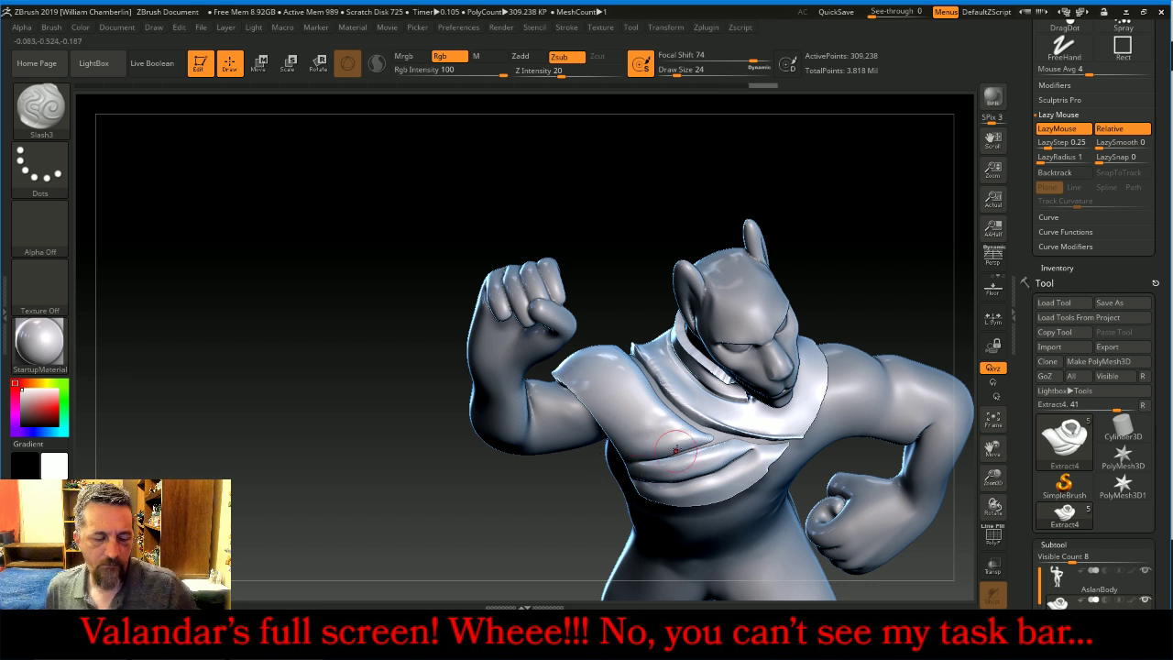
pyautogui.hotkey('ctrl', 'z')
pyautogui.hotkey('ctrl', 'z')
# Set the Z intensity to 48 and carve a series of folds across the garment from the chest over the raised-arm shoulder to the back
pyautogui.moveTo(570, 72); pyautogui.dragTo(588, 72)
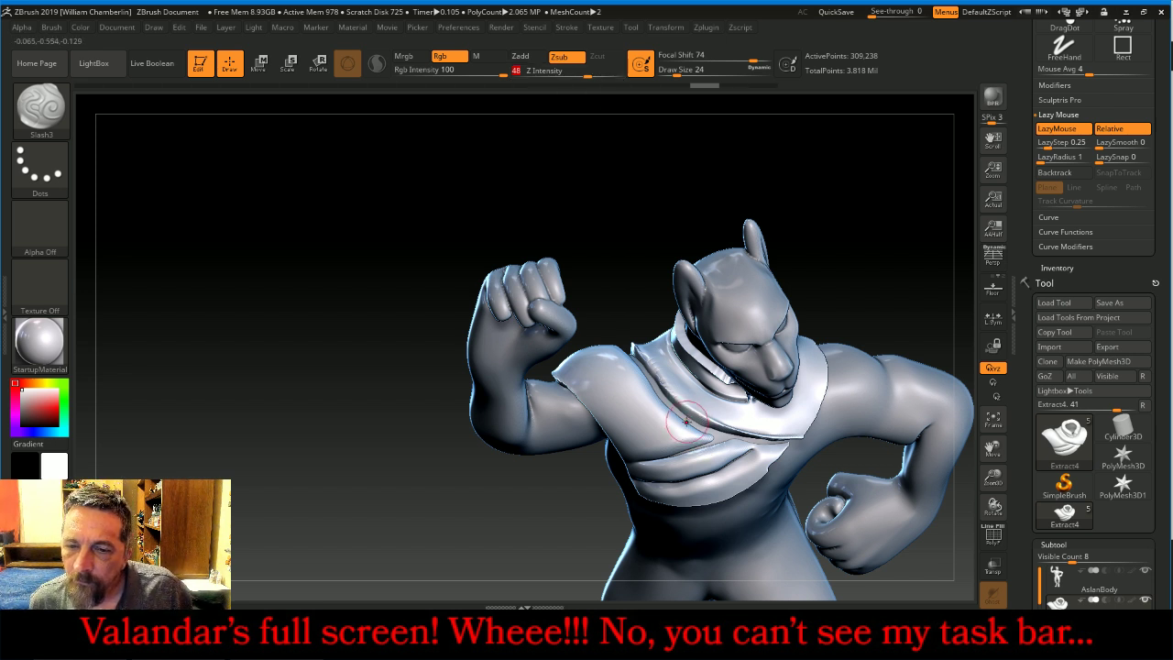
pyautogui.moveTo(669, 428)
pyautogui.mouseDown()
pyautogui.moveTo(611, 442)
pyautogui.moveTo(614, 413)
pyautogui.moveTo(664, 402)
pyautogui.mouseUp()
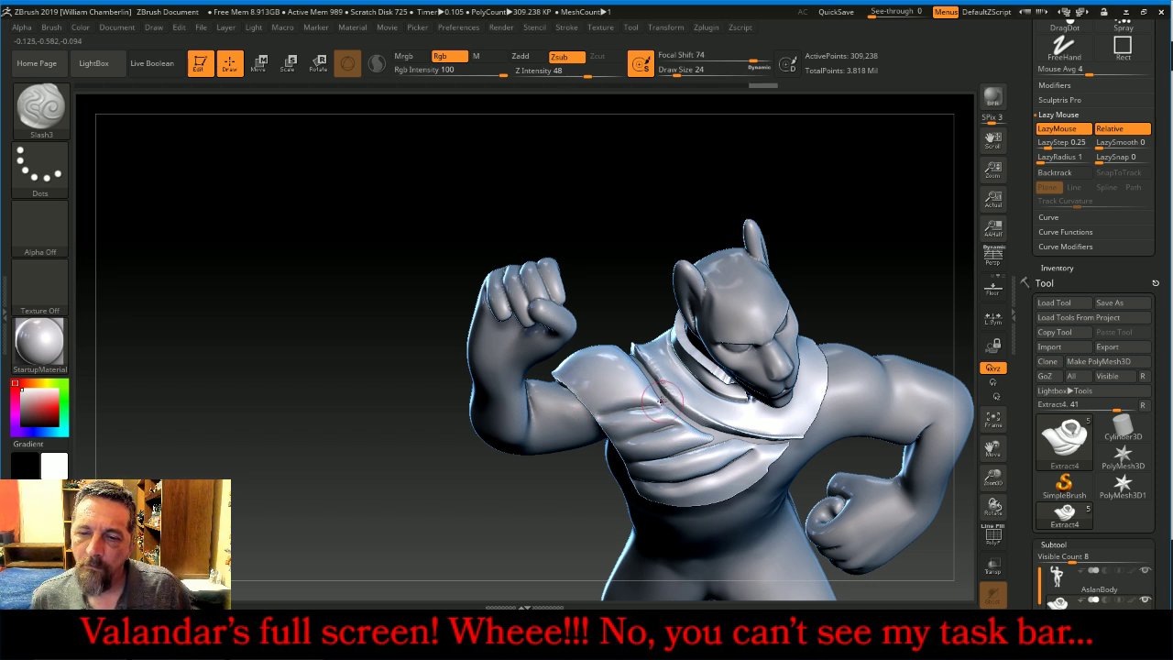
pyautogui.moveTo(641, 248); pyautogui.dragTo(639, 343)
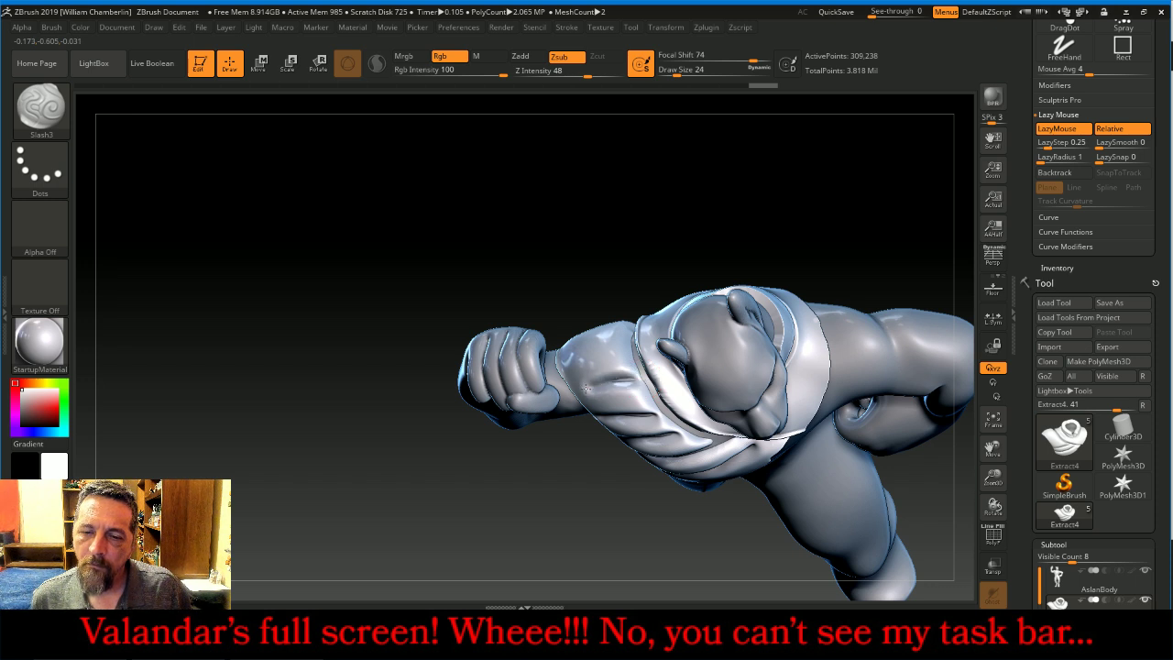
pyautogui.moveTo(636, 199); pyautogui.dragTo(632, 357)
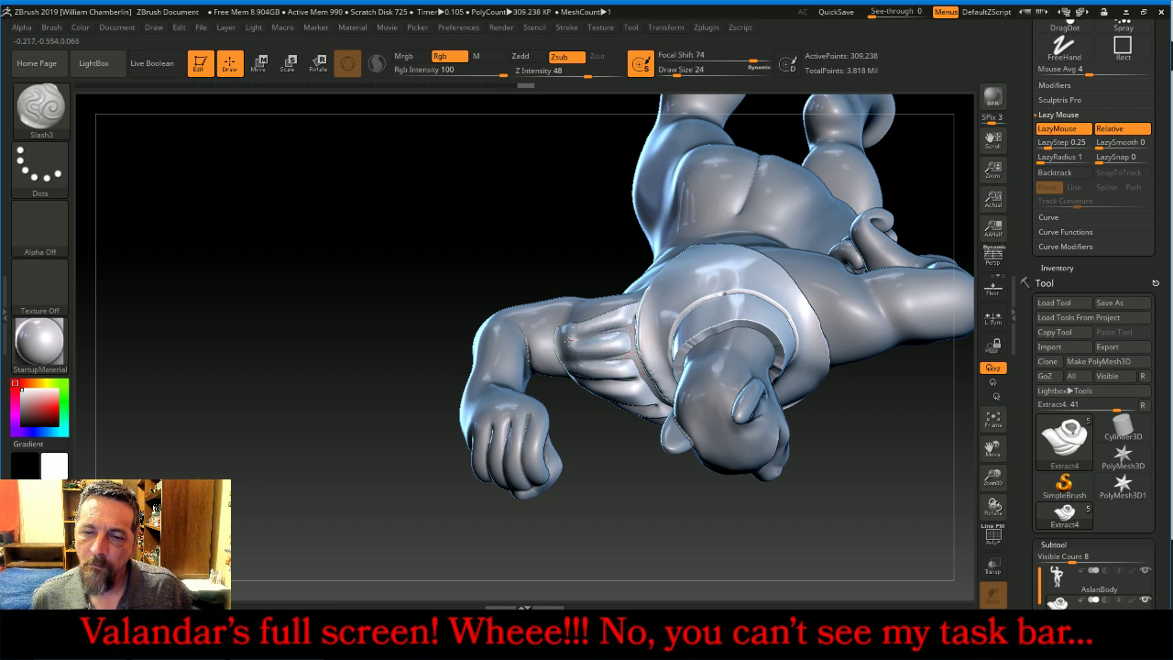
pyautogui.moveTo(602, 479); pyautogui.dragTo(664, 307)
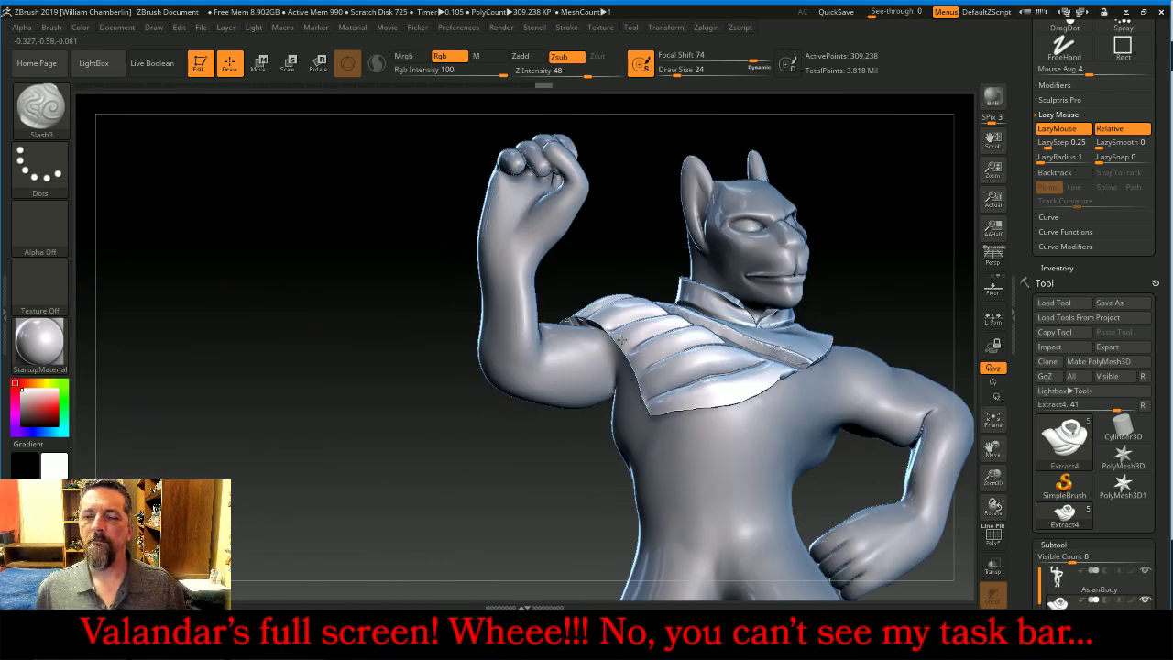
# Try to carve a short Slash3 groove down the front of the collar's base, from the neck opening to the seam
pyautogui.click(999, 424)
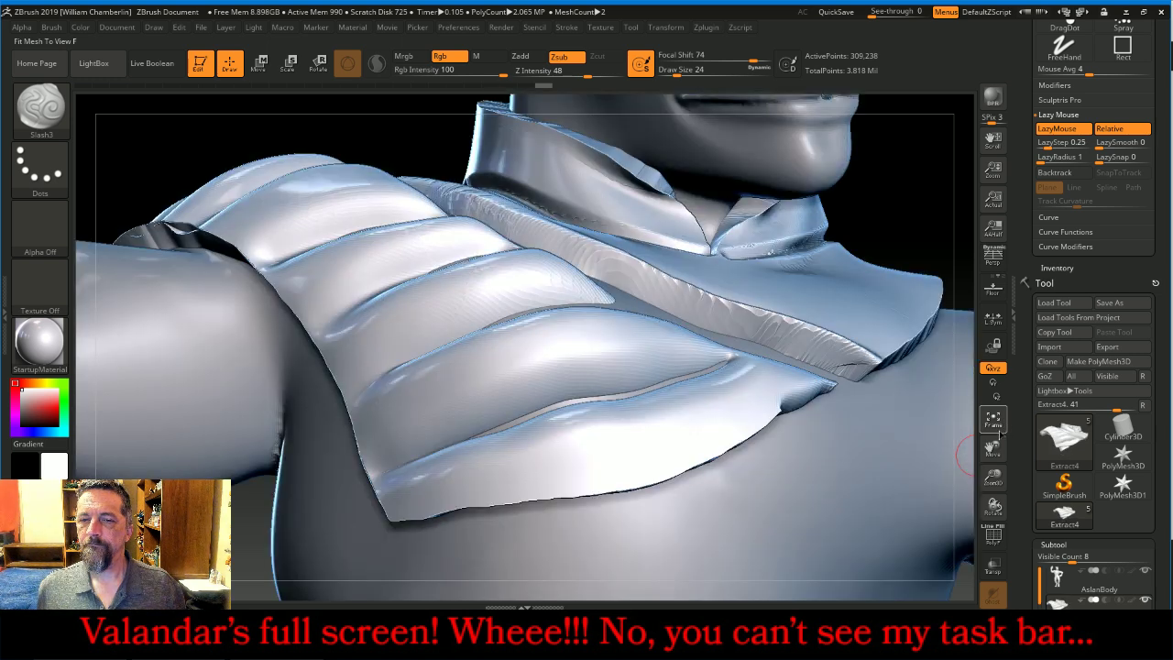
pyautogui.click(997, 428)
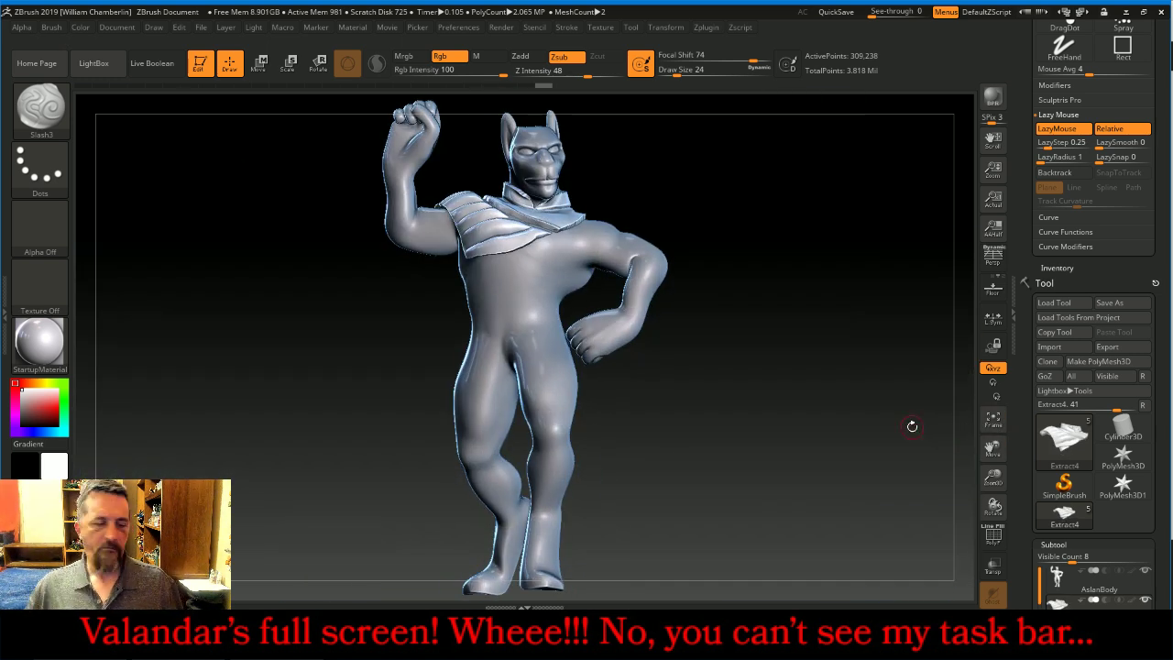
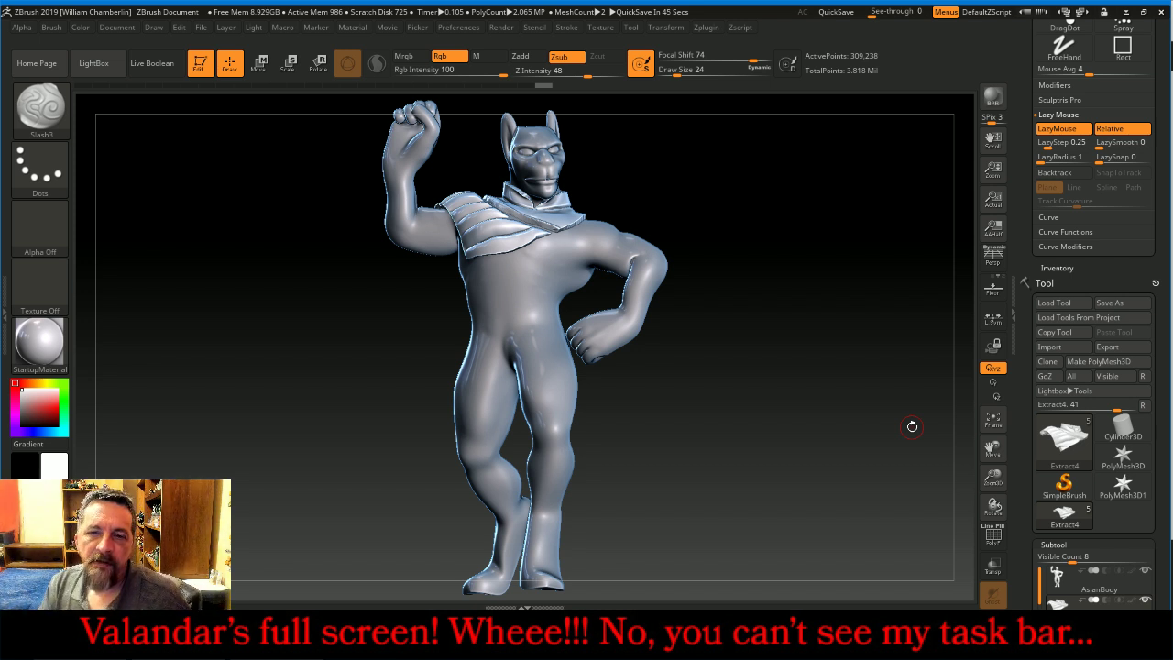
pyautogui.moveTo(992, 476); pyautogui.dragTo(1002, 555)
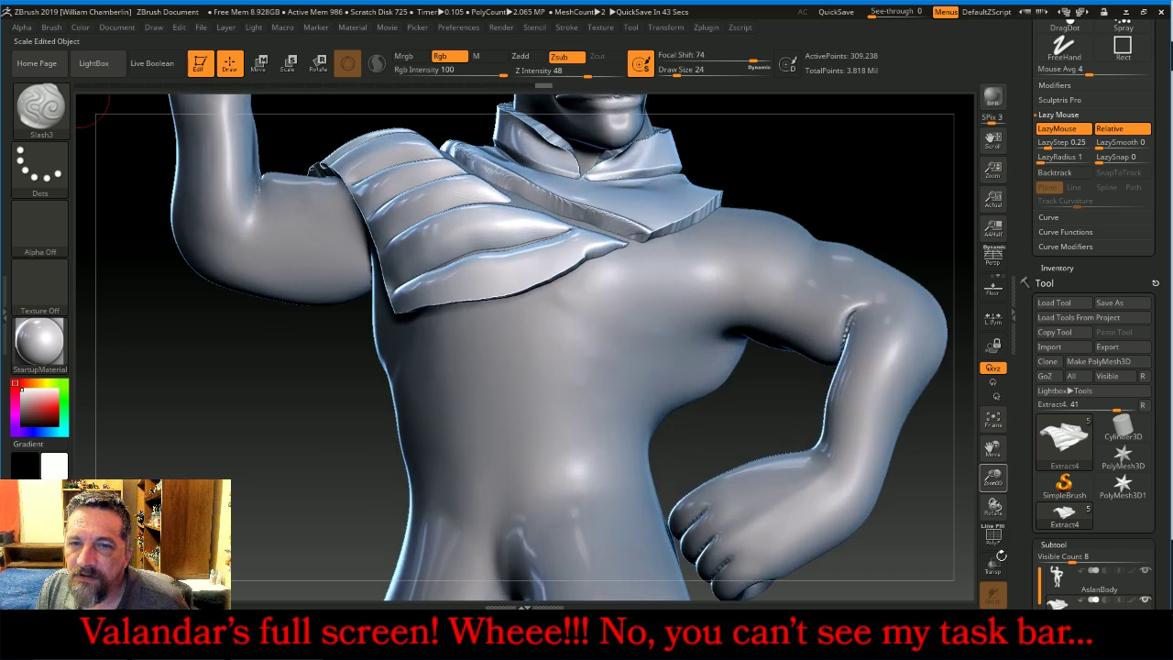
pyautogui.moveTo(827, 171); pyautogui.dragTo(834, 205)
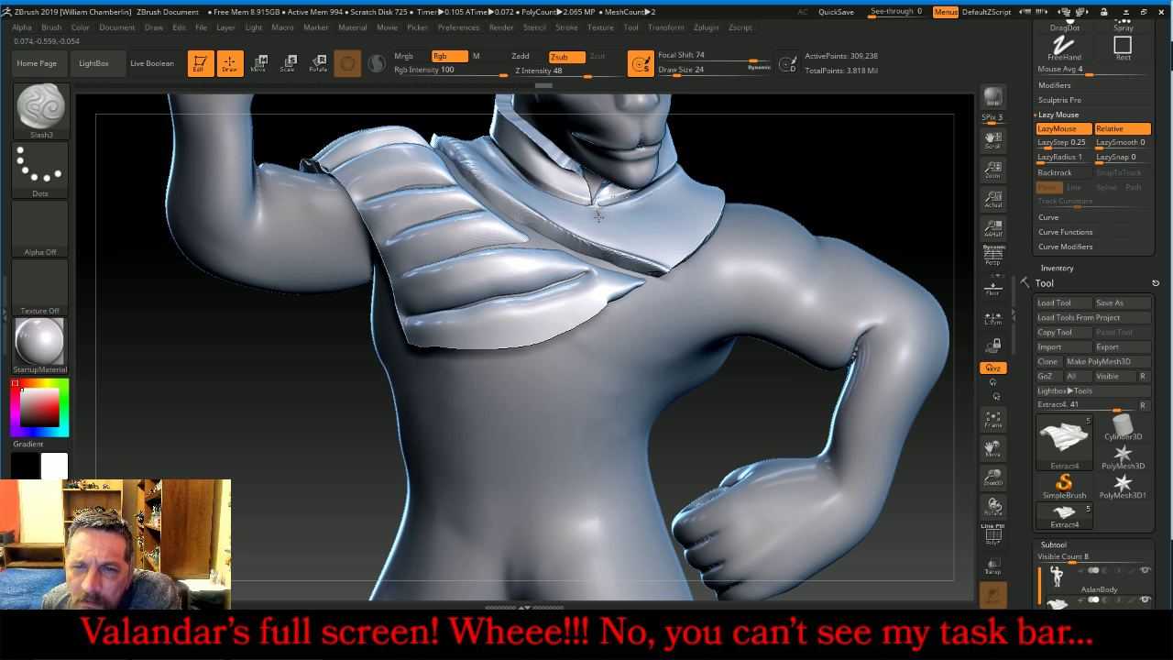
pyautogui.moveTo(601, 230); pyautogui.dragTo(612, 254)
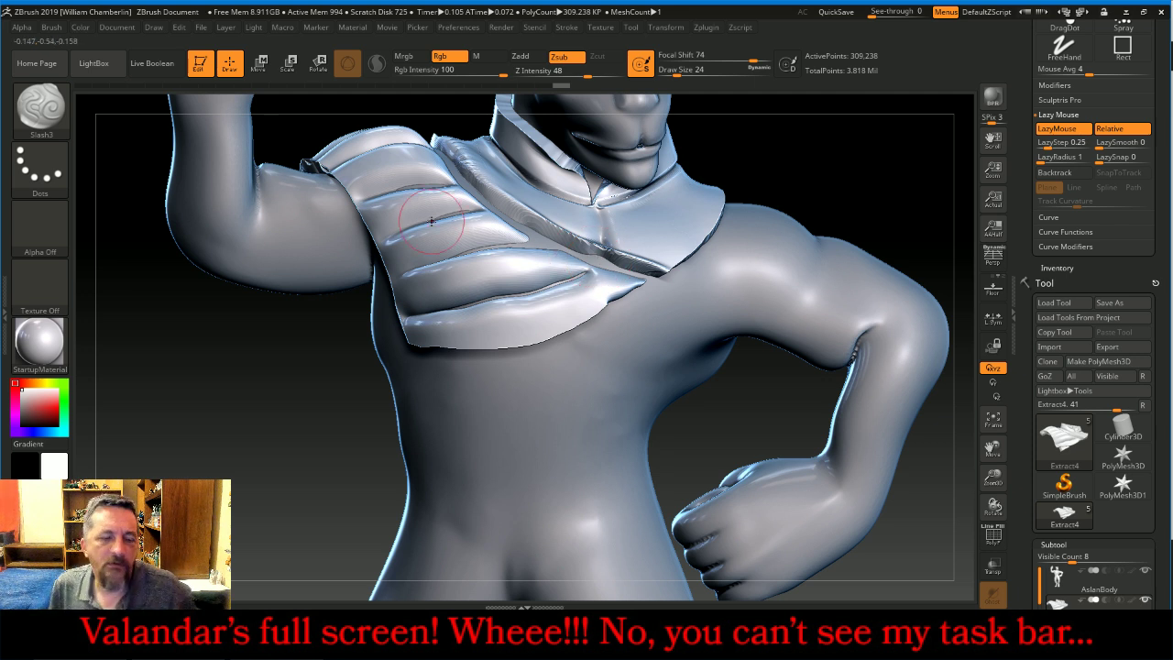
# Replace the Slash3 groove on the collar's base with a seam down its front, using the seam_16 brush
pyautogui.click(41, 110)
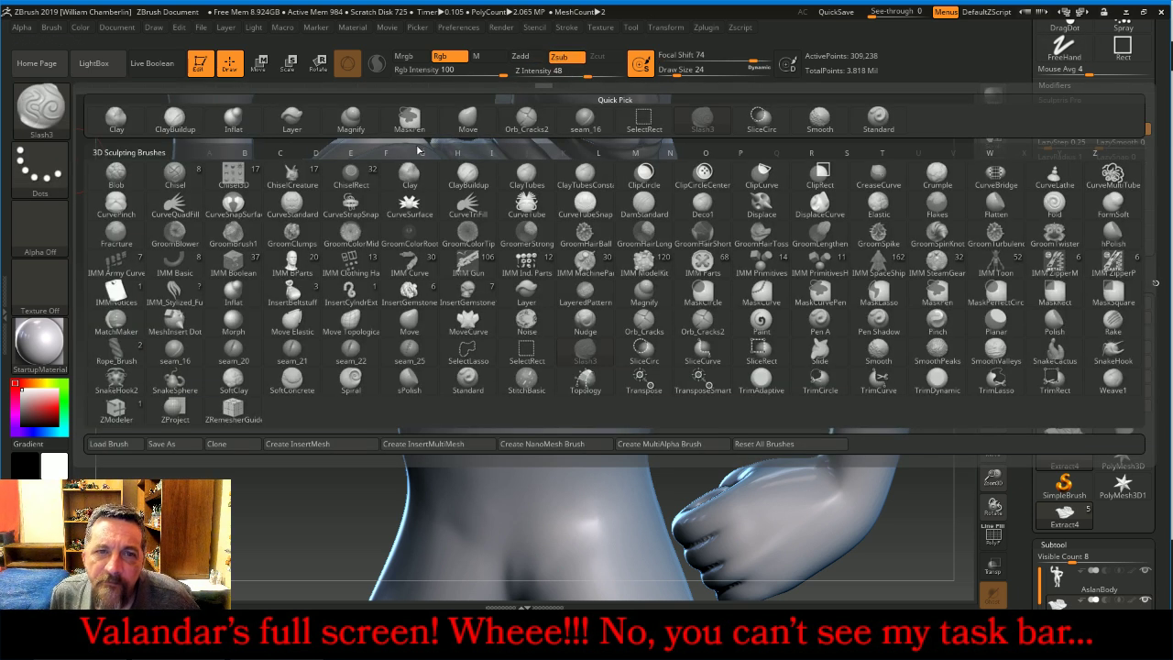
pyautogui.click(585, 118)
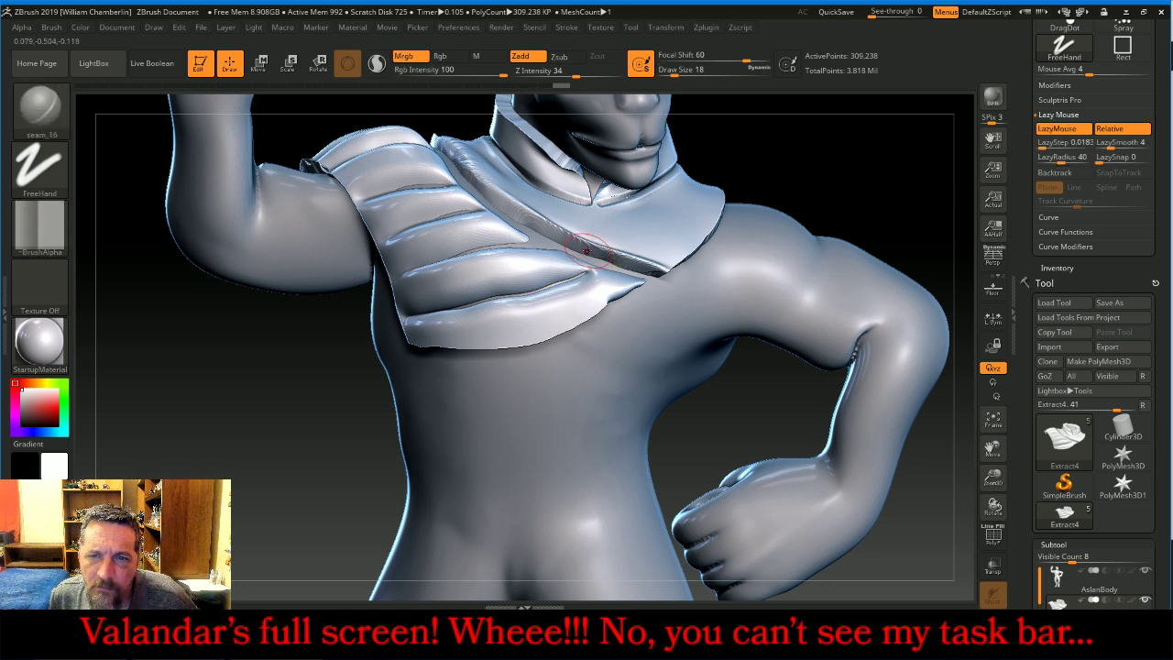
pyautogui.hotkey('ctrl', 'z')
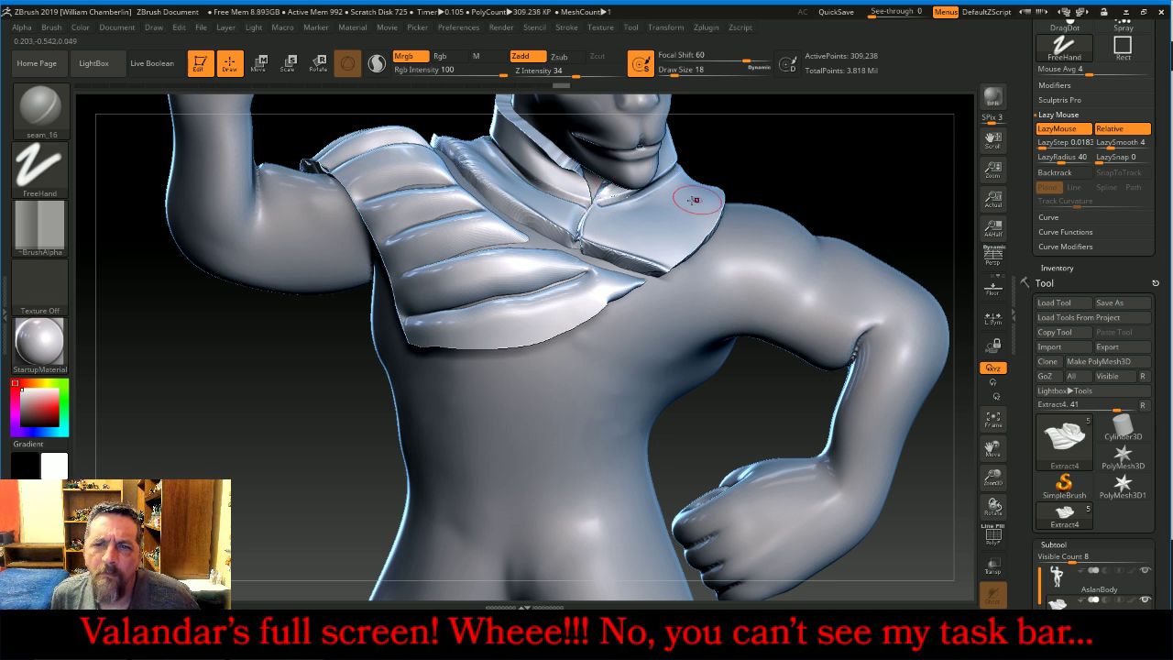
# Choose the Layer brush with the alpha off and draw size 14, and try to stamp a round button beside the collar's front seam
pyautogui.click(39, 108)
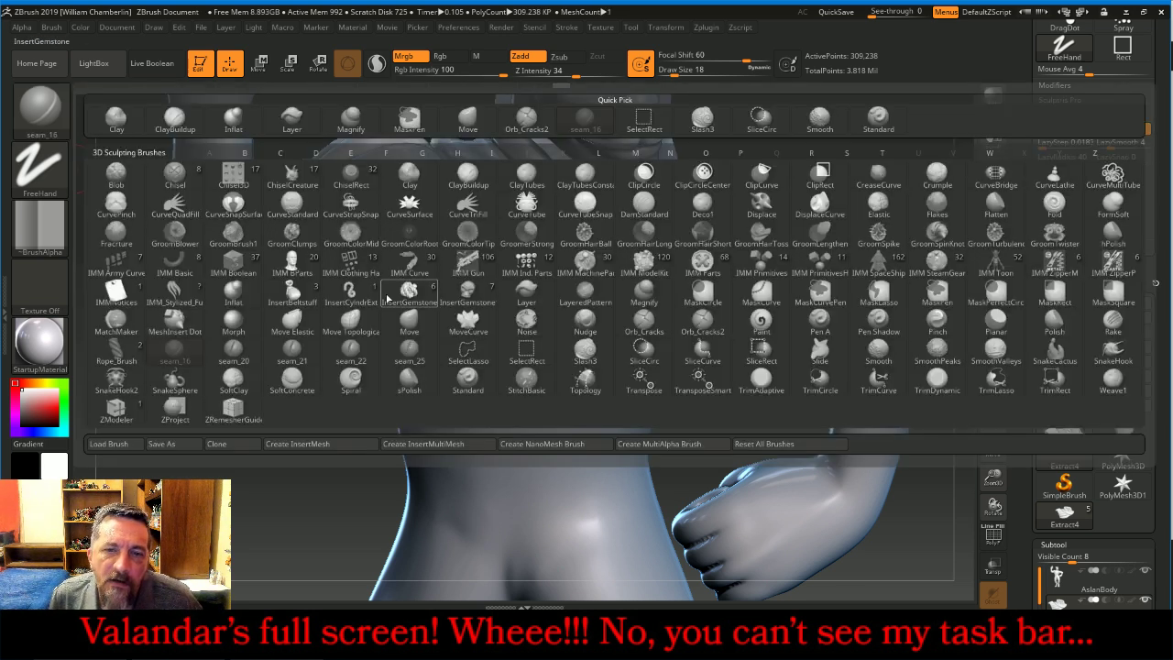
pyautogui.click(526, 291)
pyautogui.click(43, 194)
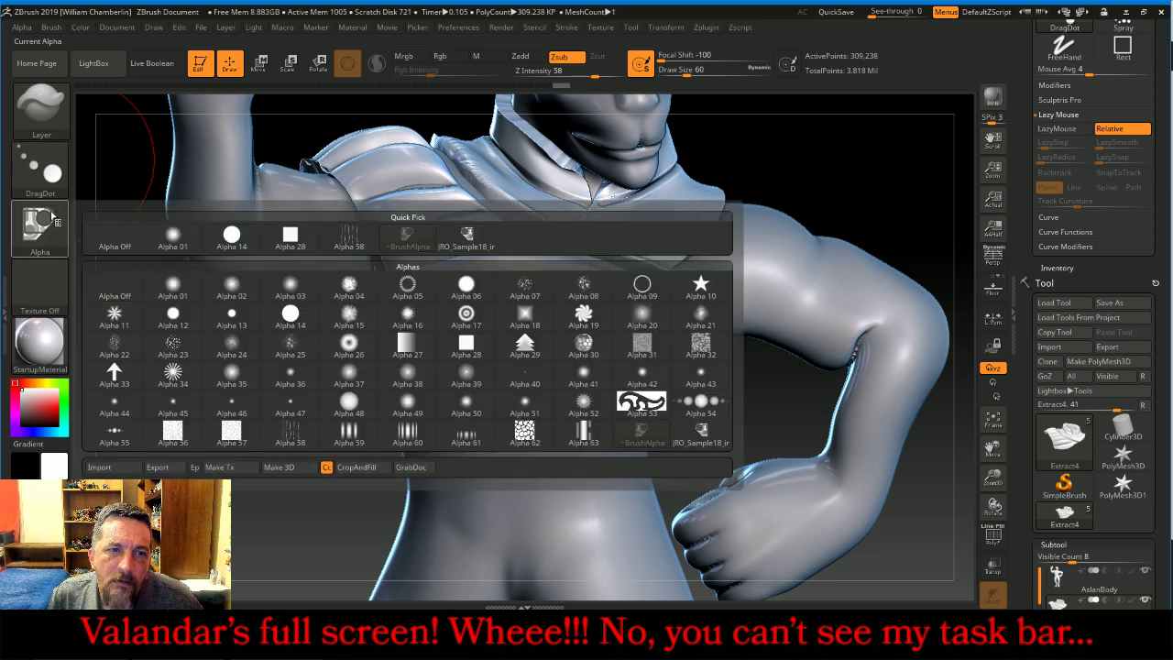
pyautogui.click(113, 236)
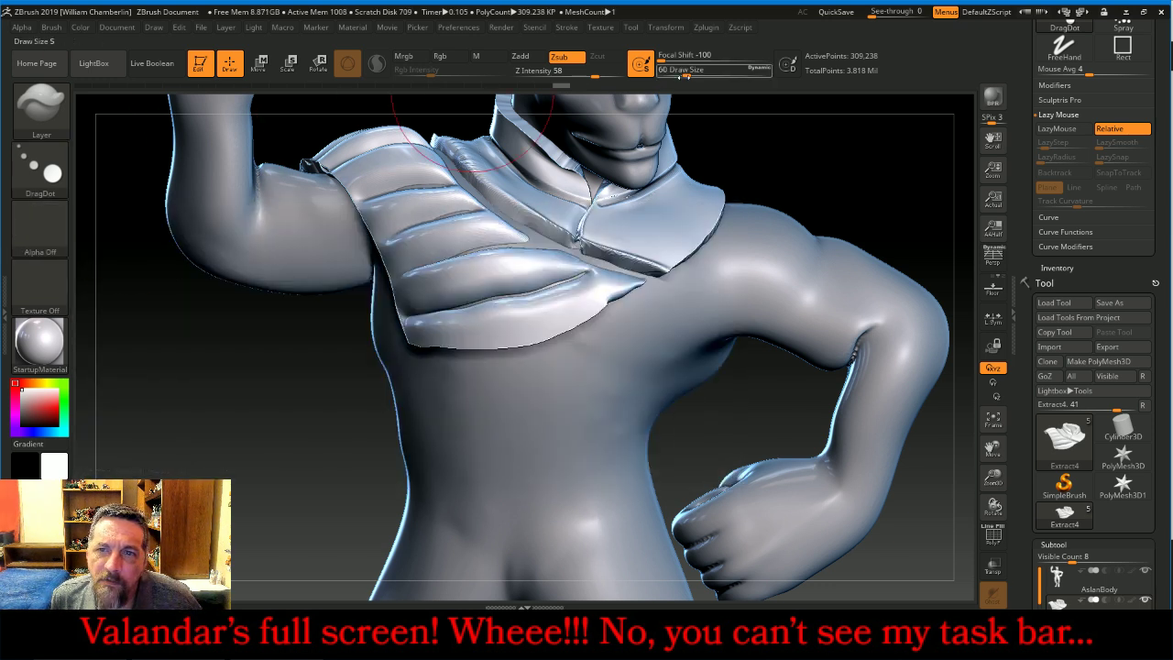
pyautogui.moveTo(712, 71); pyautogui.dragTo(672, 73)
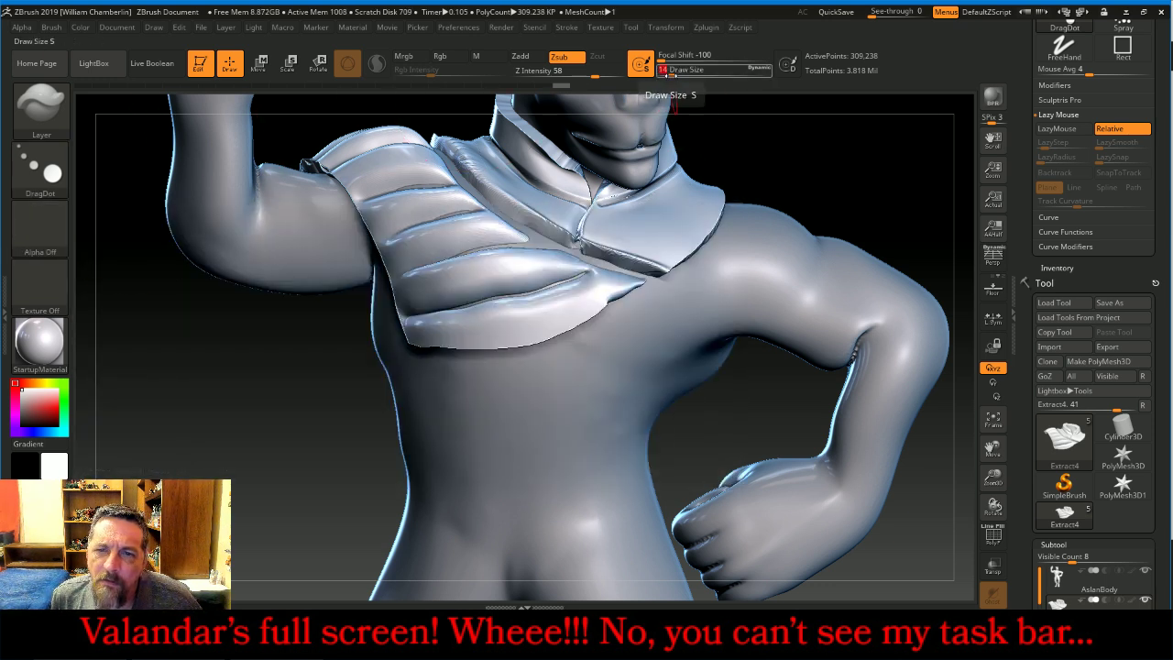
pyautogui.moveTo(599, 230); pyautogui.dragTo(602, 227)
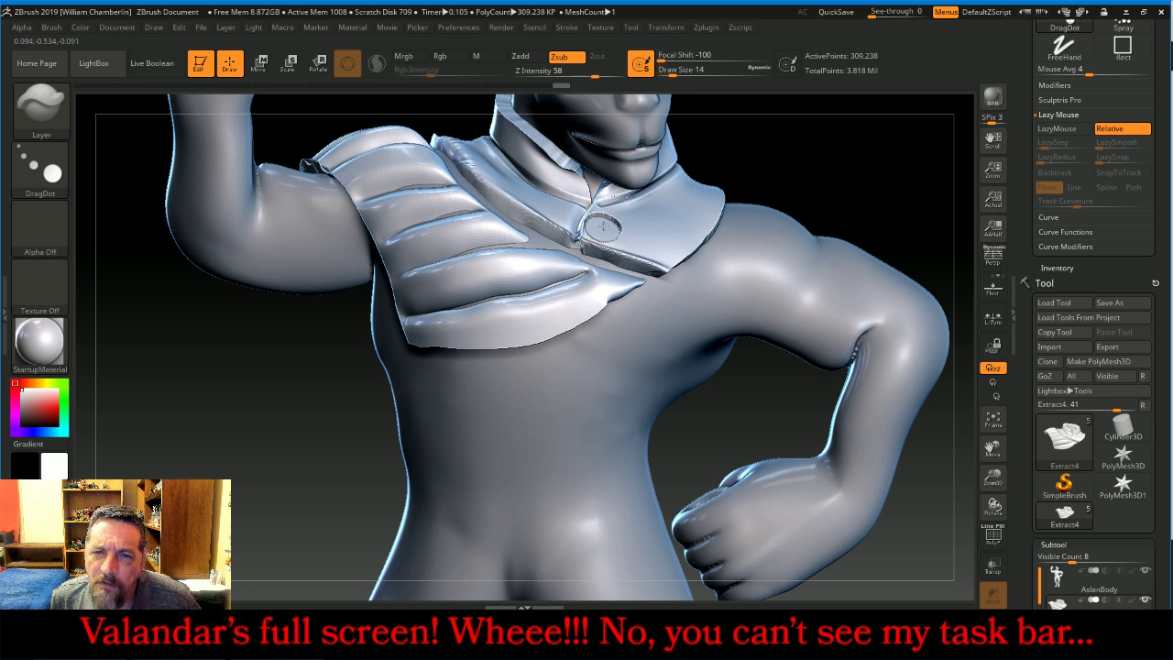
# Set the Layer brush to Zadd with draw size 7 and Z intensity 100, and stamp a raised round button beside the collar's front seam
pyautogui.click(520, 56)
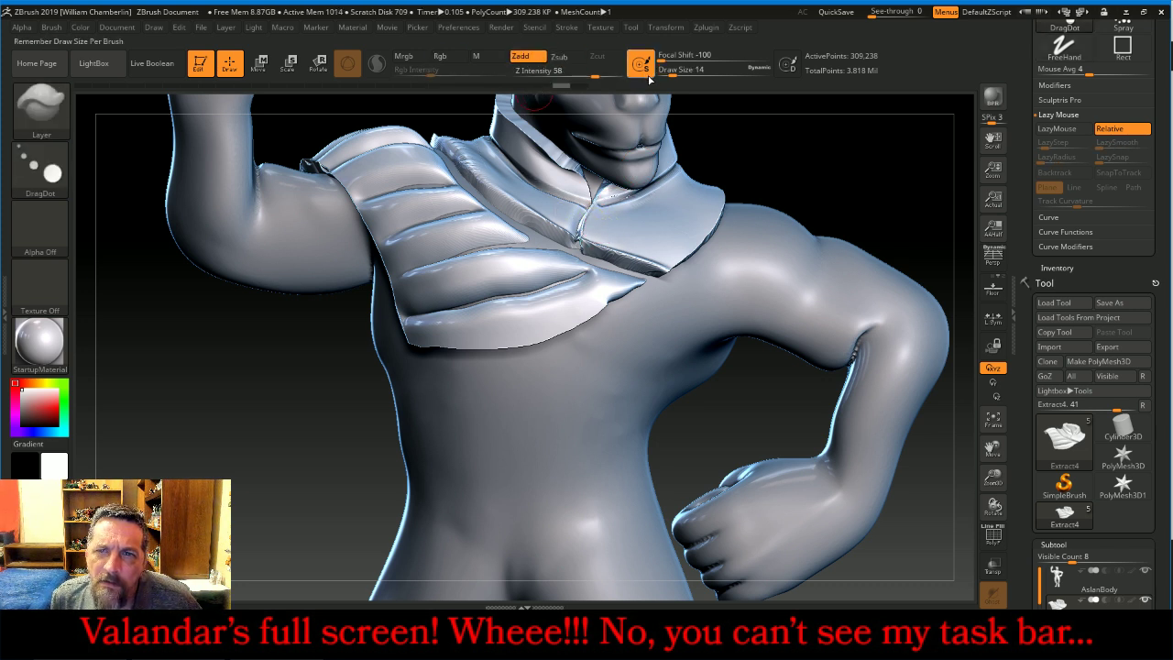
pyautogui.moveTo(673, 74); pyautogui.dragTo(669, 73)
pyautogui.moveTo(596, 72); pyautogui.dragTo(606, 73)
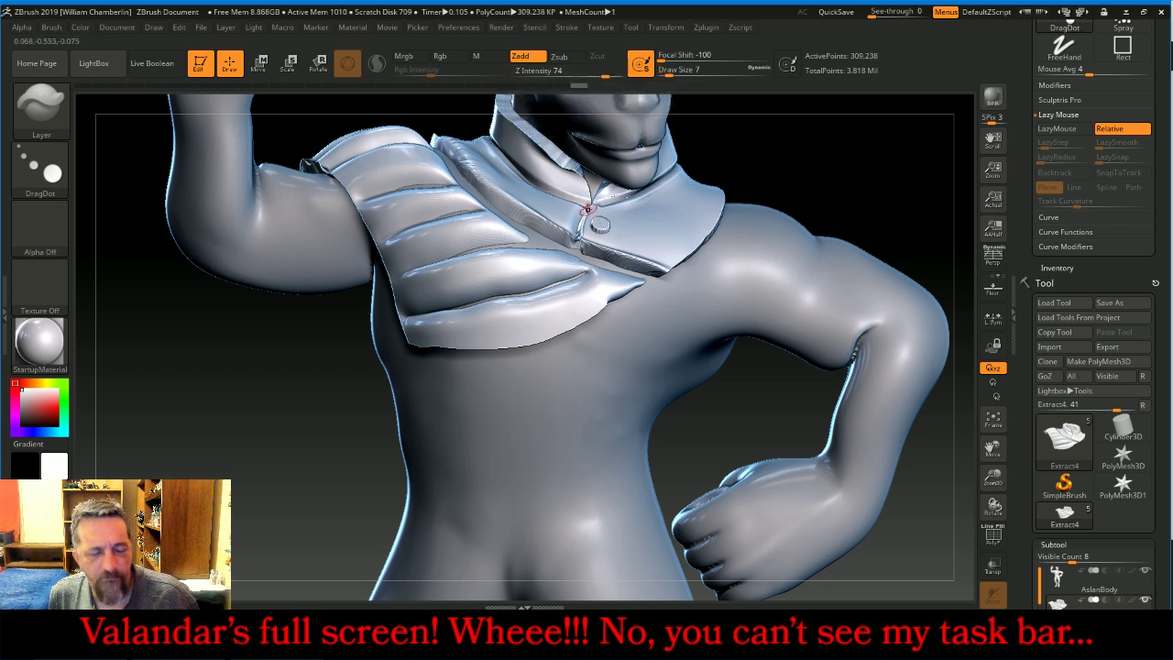
pyautogui.moveTo(607, 73); pyautogui.dragTo(633, 76)
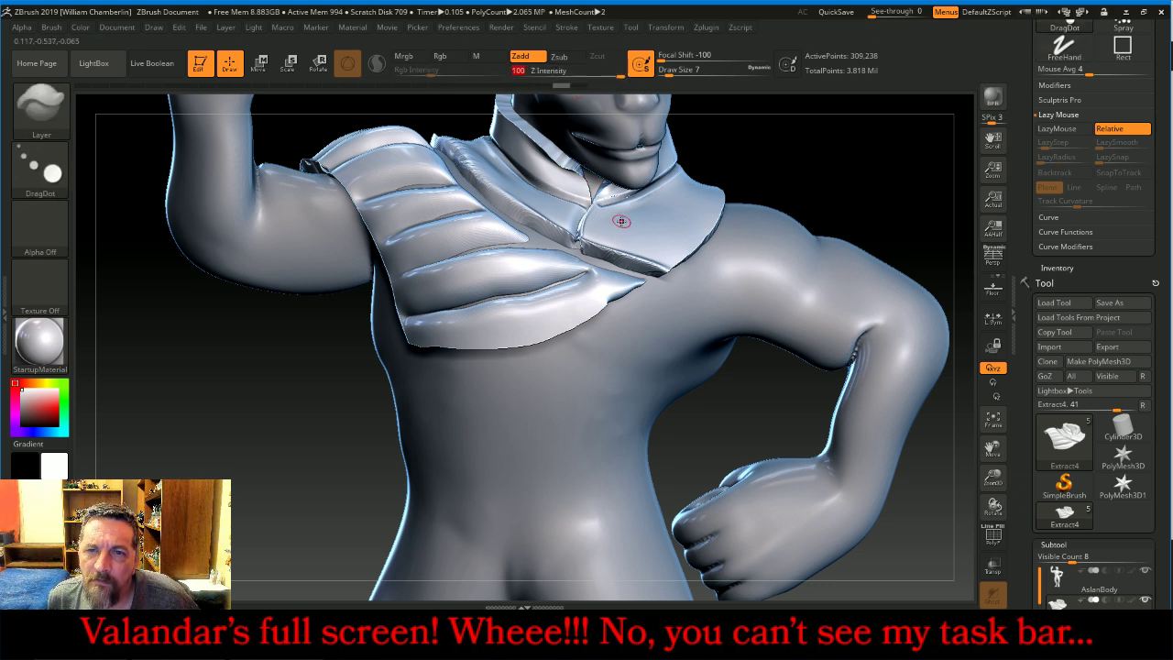
pyautogui.moveTo(618, 221); pyautogui.dragTo(600, 228)
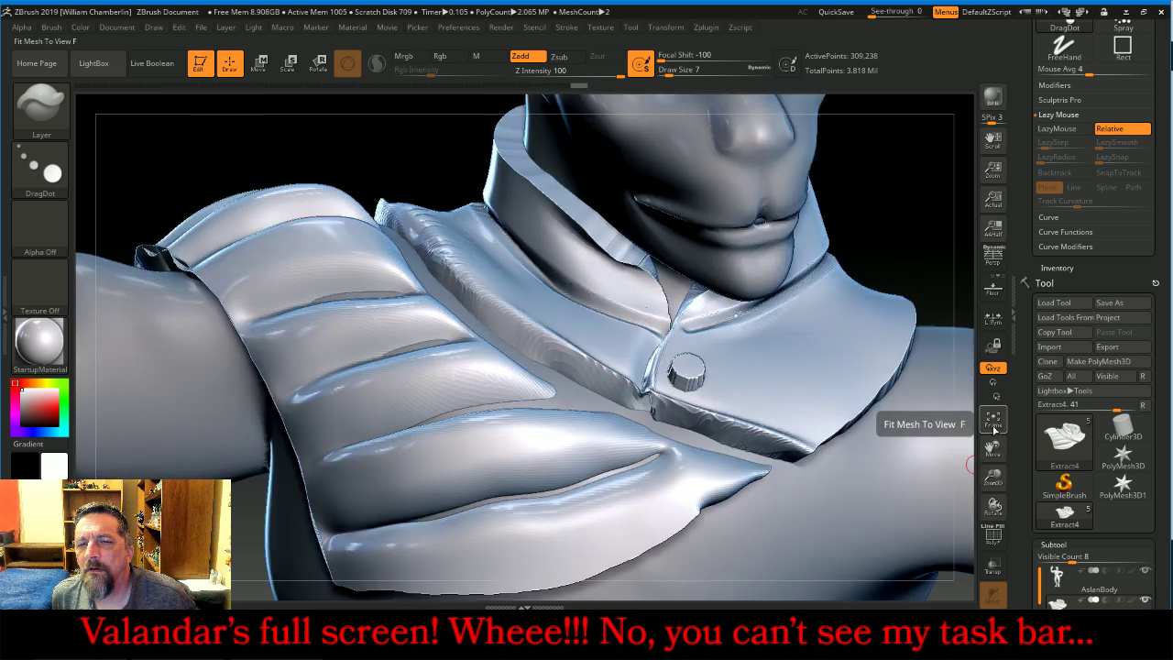
pyautogui.click(992, 419)
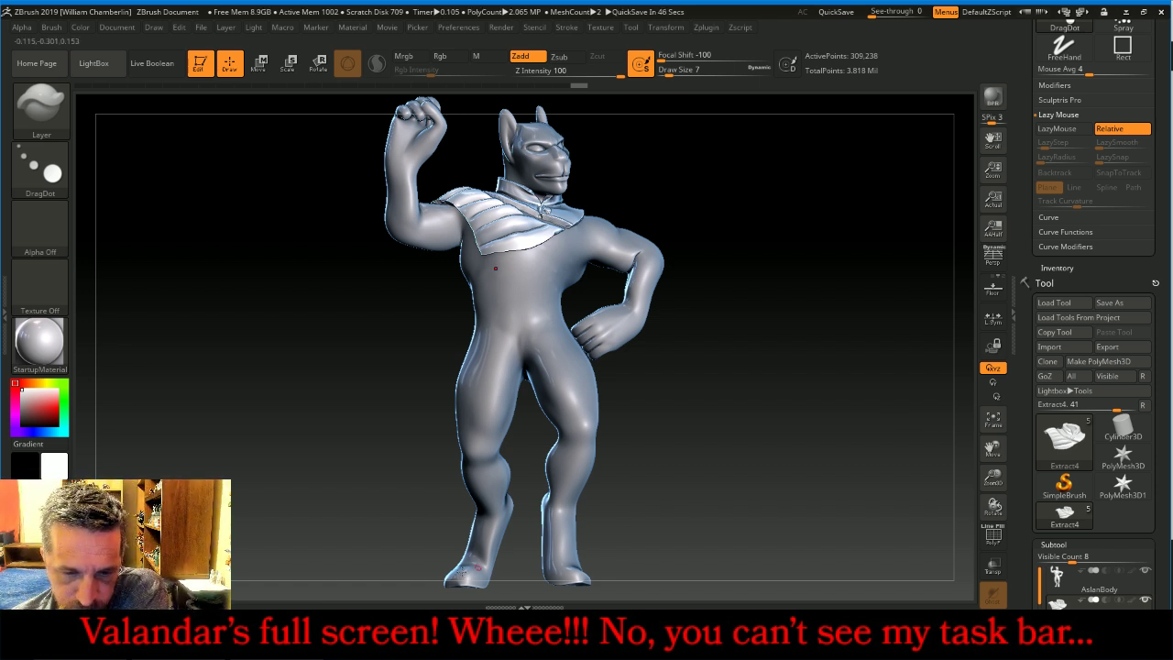
# Check the stream's live chat in the Firefox window and return to the sculpt
pyautogui.hotkey('alt', 'Tab')
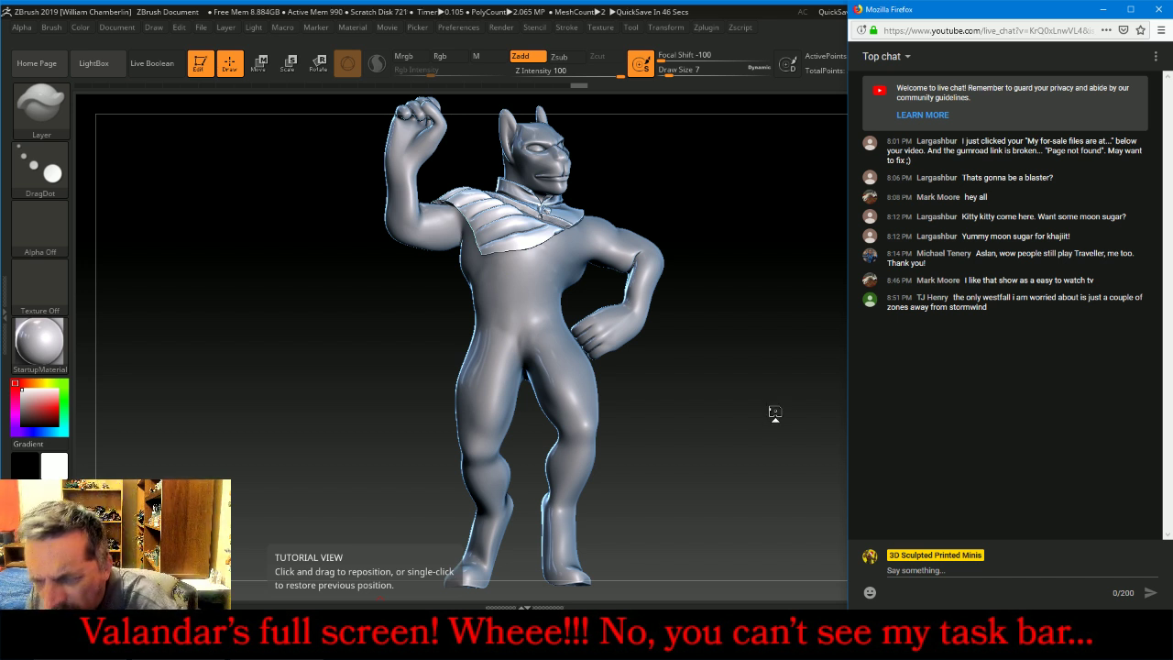
pyautogui.click(774, 413)
# Make AslanBody the active subtool, set the draw size to 30, and smooth the cleft between the buttocks
pyautogui.moveTo(774, 411); pyautogui.dragTo(876, 416)
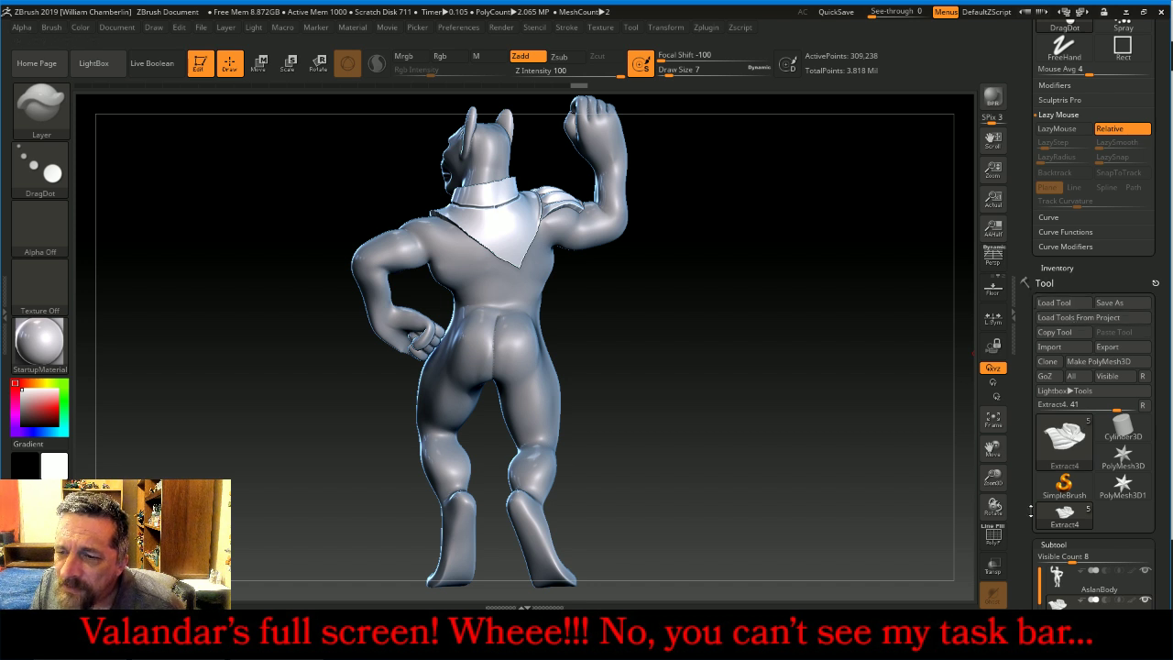
pyautogui.click(1072, 577)
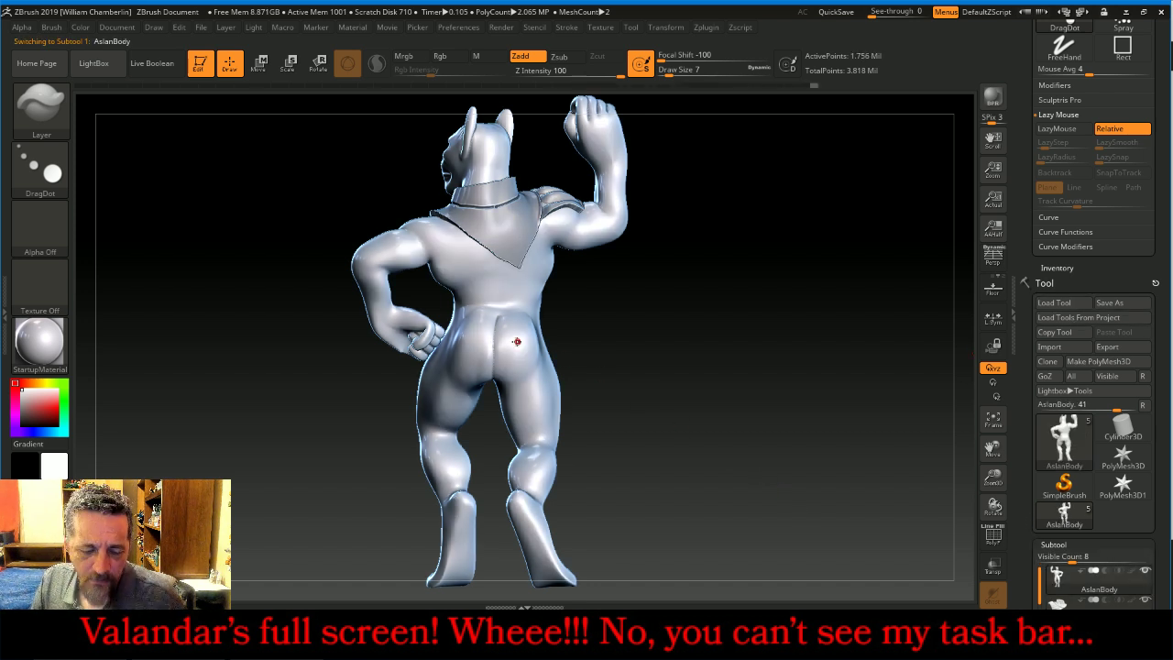
pyautogui.press(']')
pyautogui.press(']')
pyautogui.press(']')
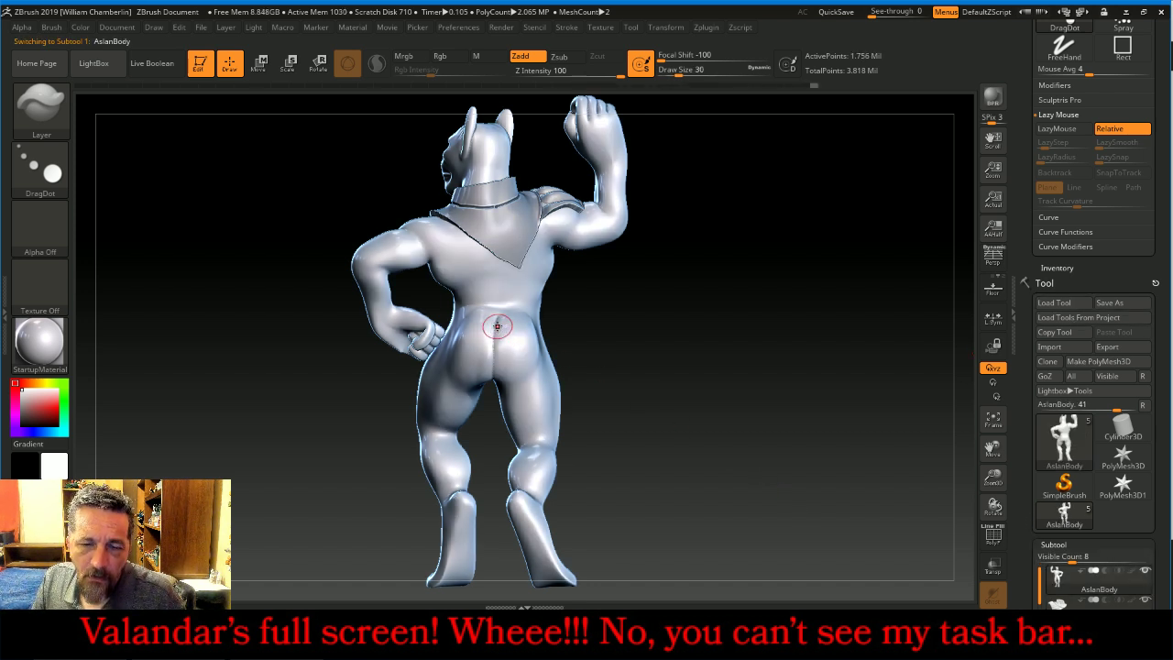
pyautogui.press('shift')
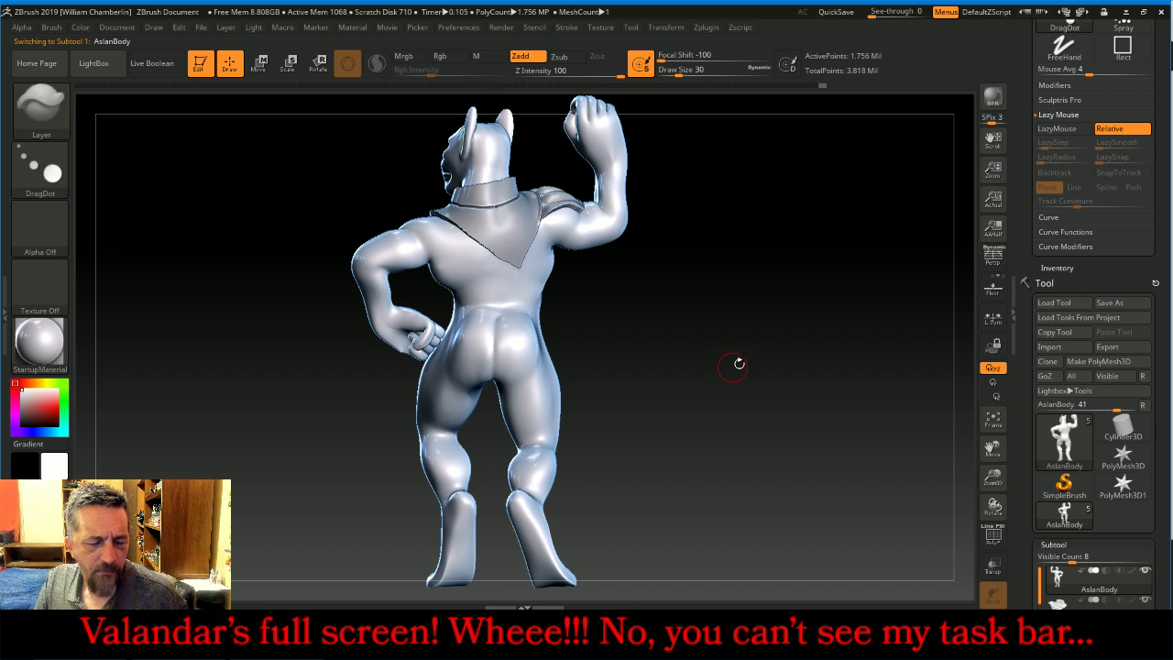
pyautogui.press('shift')
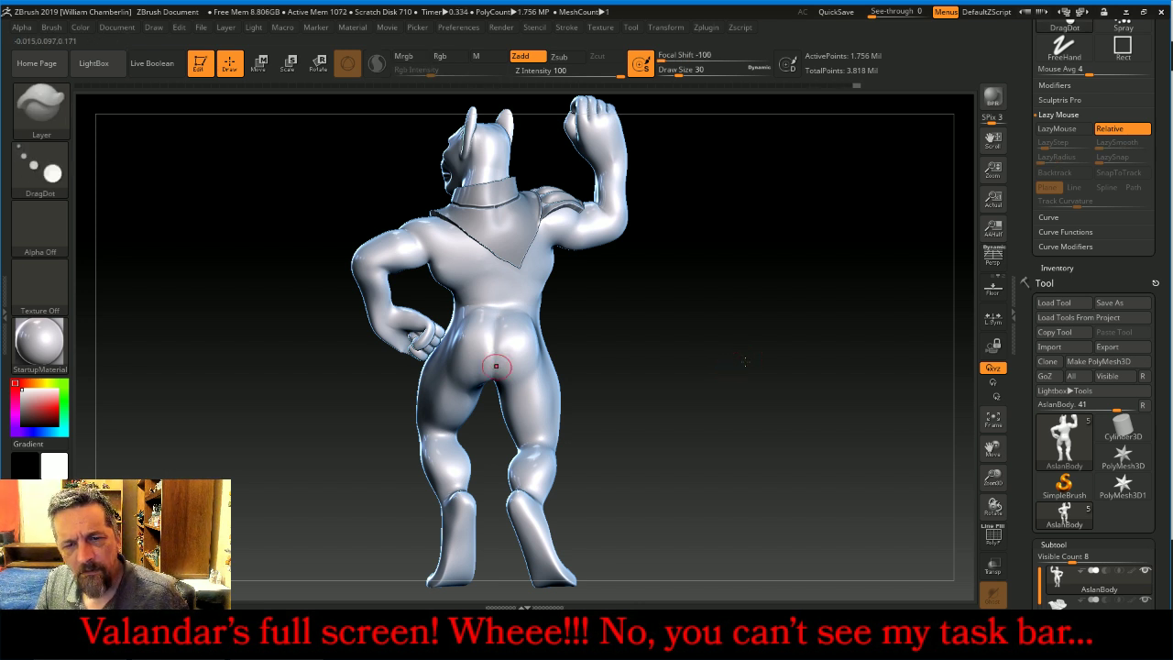
pyautogui.keyDown('shift'); pyautogui.click(496, 367); pyautogui.keyUp('shift')
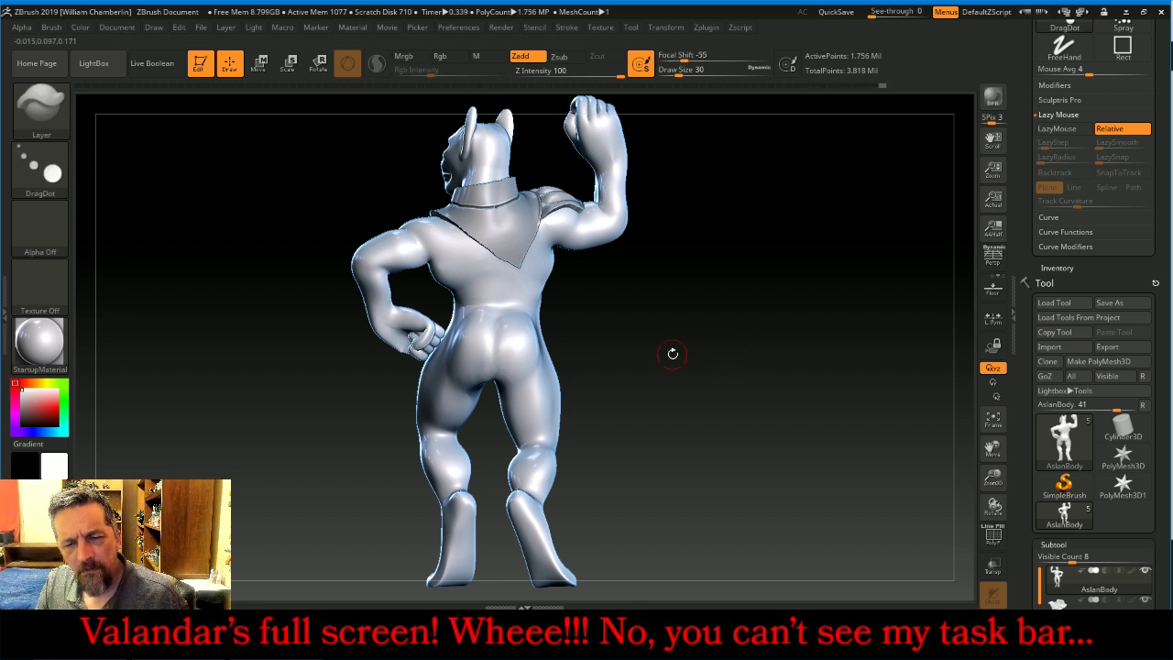
pyautogui.press('shift')
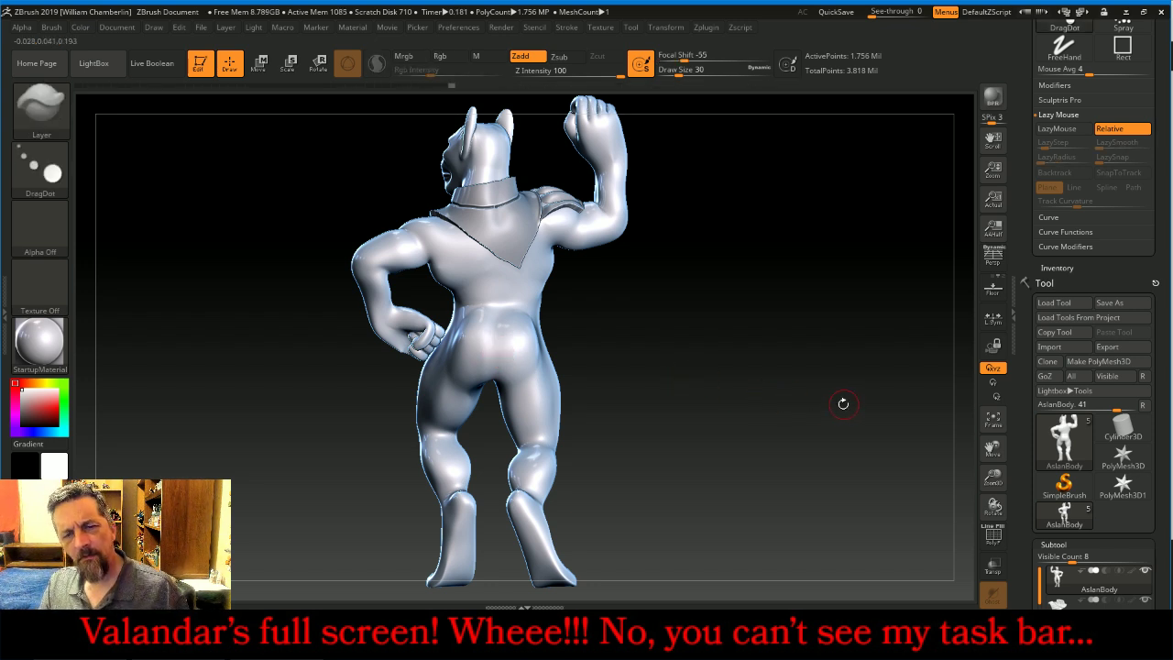
pyautogui.press('1')
pyautogui.moveTo(826, 415)
pyautogui.mouseDown()
pyautogui.moveTo(780, 412)
pyautogui.moveTo(856, 325)
pyautogui.moveTo(728, 346)
pyautogui.mouseUp()
pyautogui.press('shift')
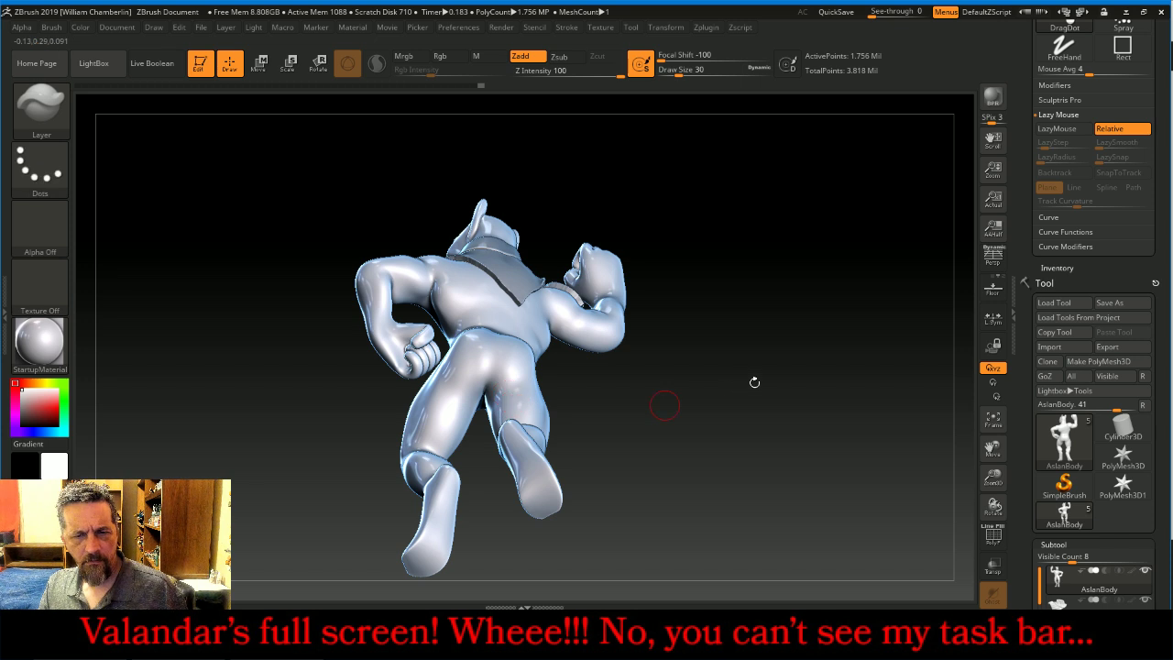
# Turn on ghosted transparency for the inactive subtools while facing the body's front, and choose the Standard brush
pyautogui.moveTo(827, 320)
pyautogui.mouseDown()
pyautogui.moveTo(832, 394)
pyautogui.moveTo(908, 403)
pyautogui.moveTo(886, 409)
pyautogui.mouseUp()
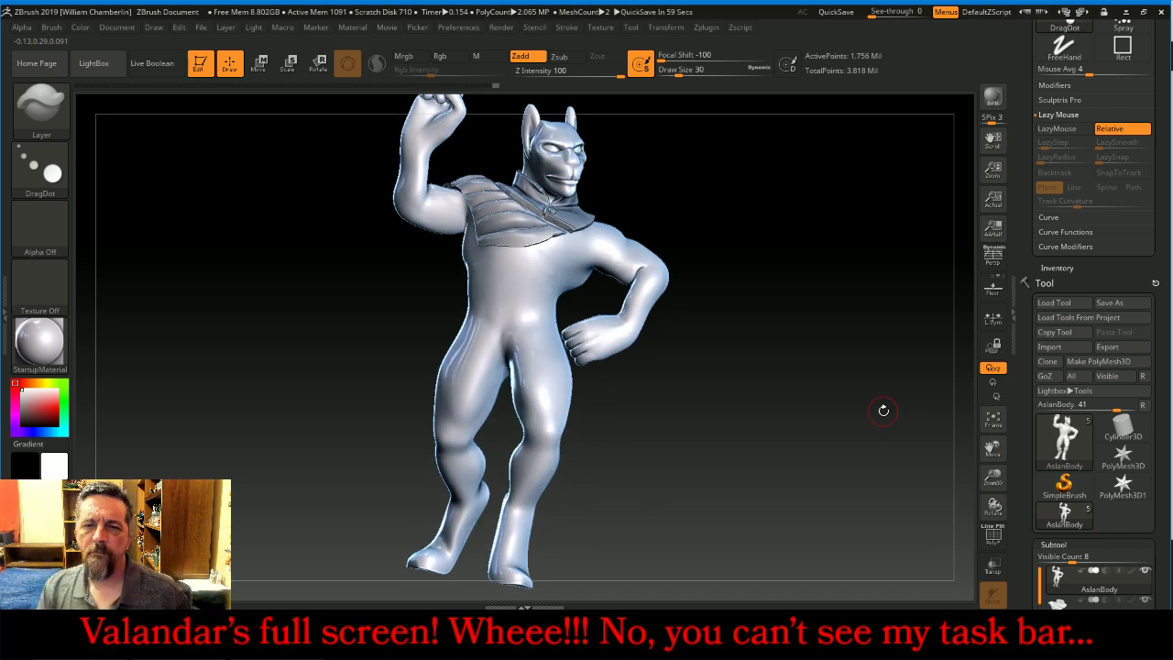
pyautogui.moveTo(883, 410); pyautogui.dragTo(885, 406)
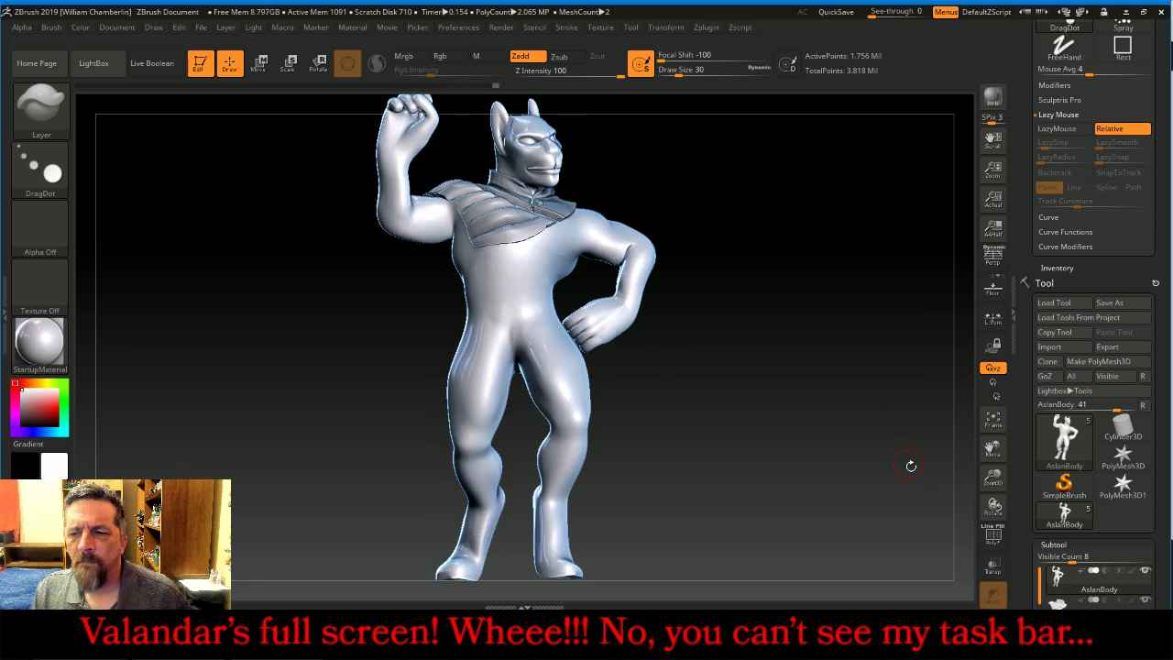
pyautogui.click(992, 566)
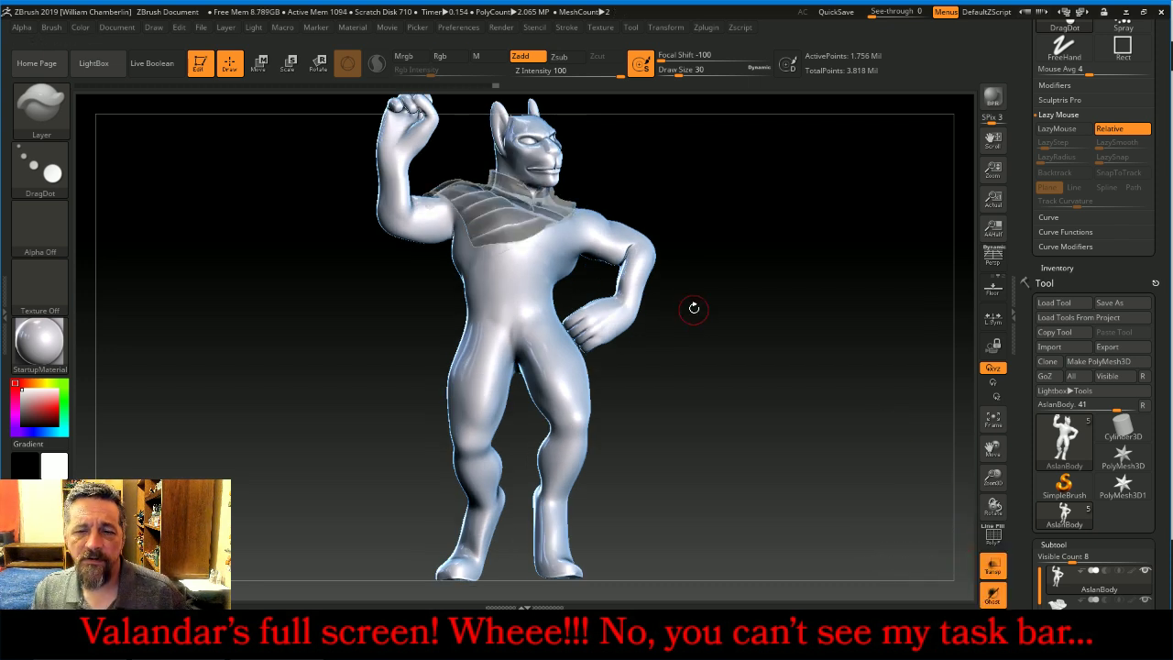
pyautogui.click(41, 105)
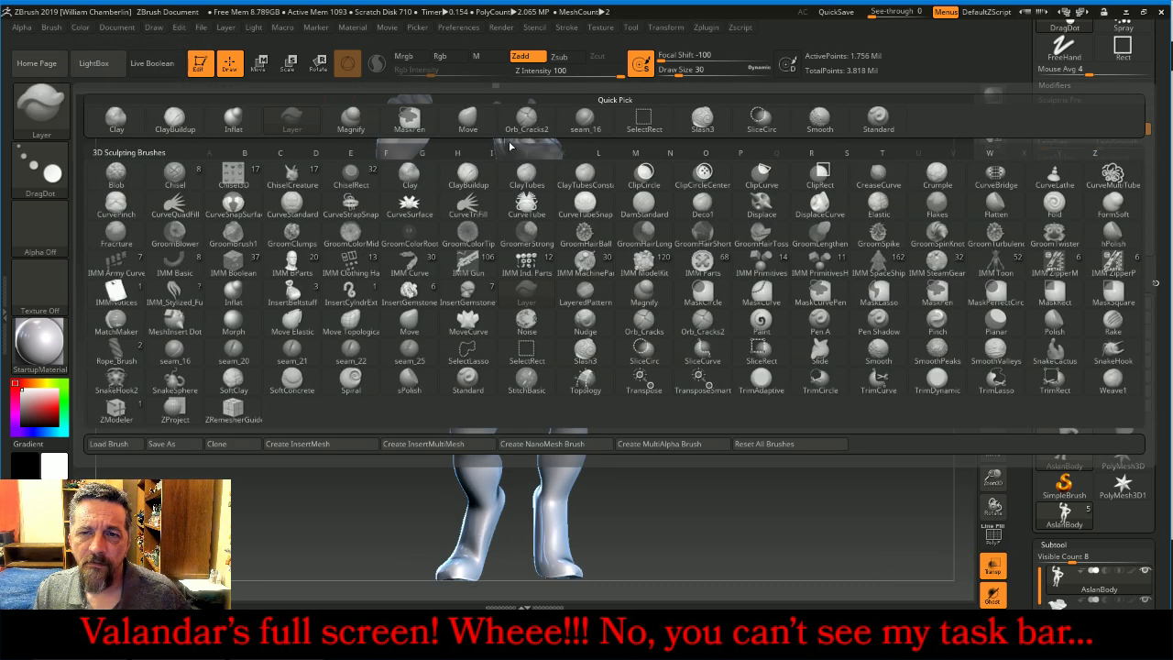
pyautogui.click(876, 116)
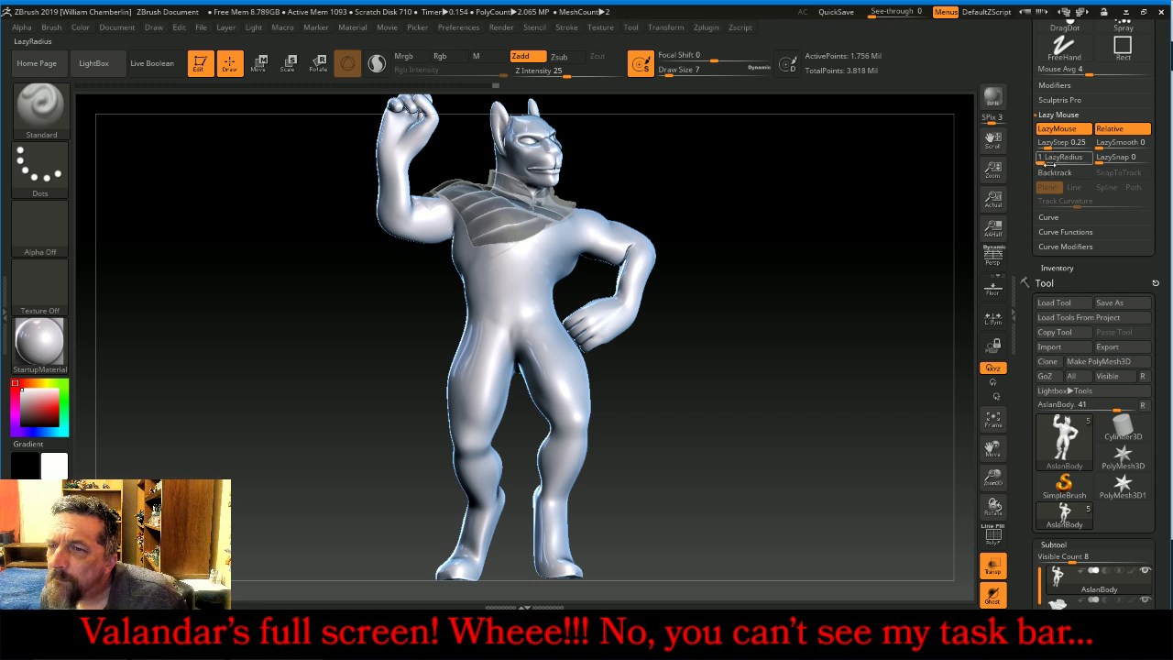
# Outline a rectangular mask on the torso from chest to waist with the MaskPen, hiding the Extract4 garment to close the upper edge
pyautogui.press('ctrl')
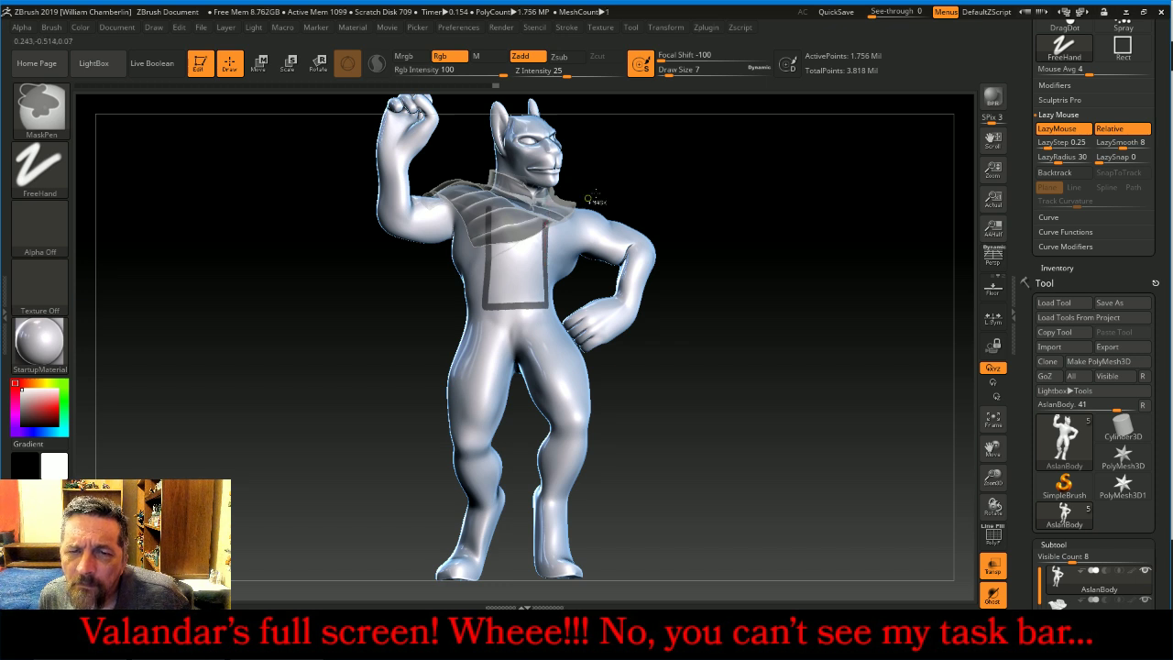
pyautogui.moveTo(727, 162)
pyautogui.mouseDown()
pyautogui.moveTo(712, 210)
pyautogui.moveTo(726, 166)
pyautogui.mouseUp()
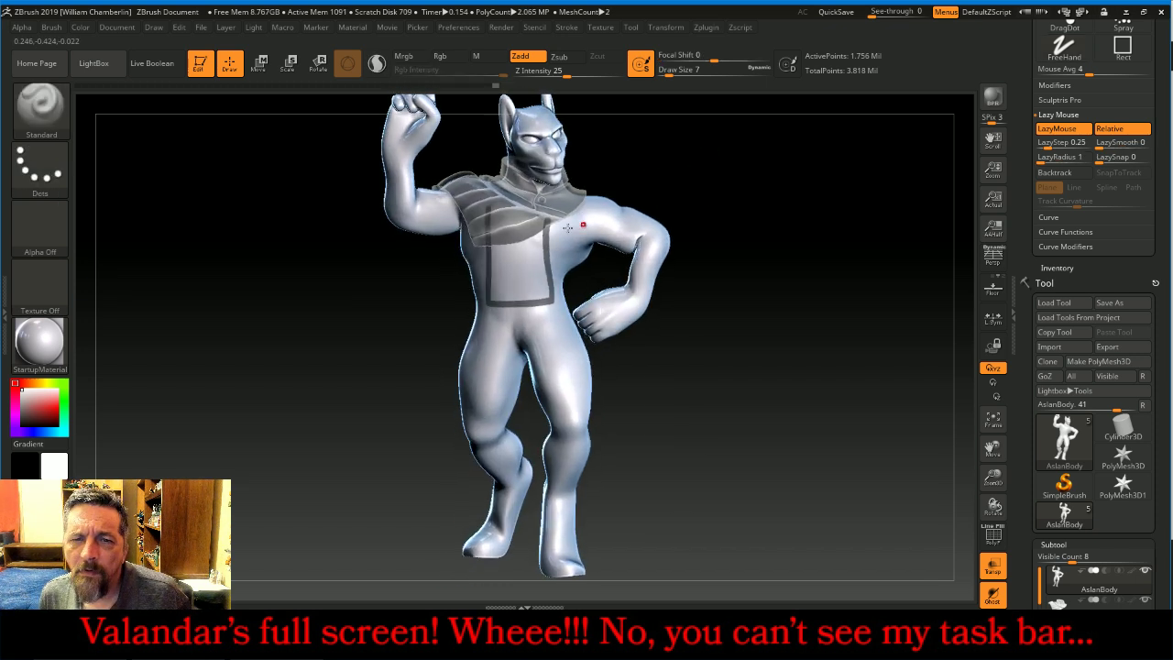
pyautogui.click(1144, 602)
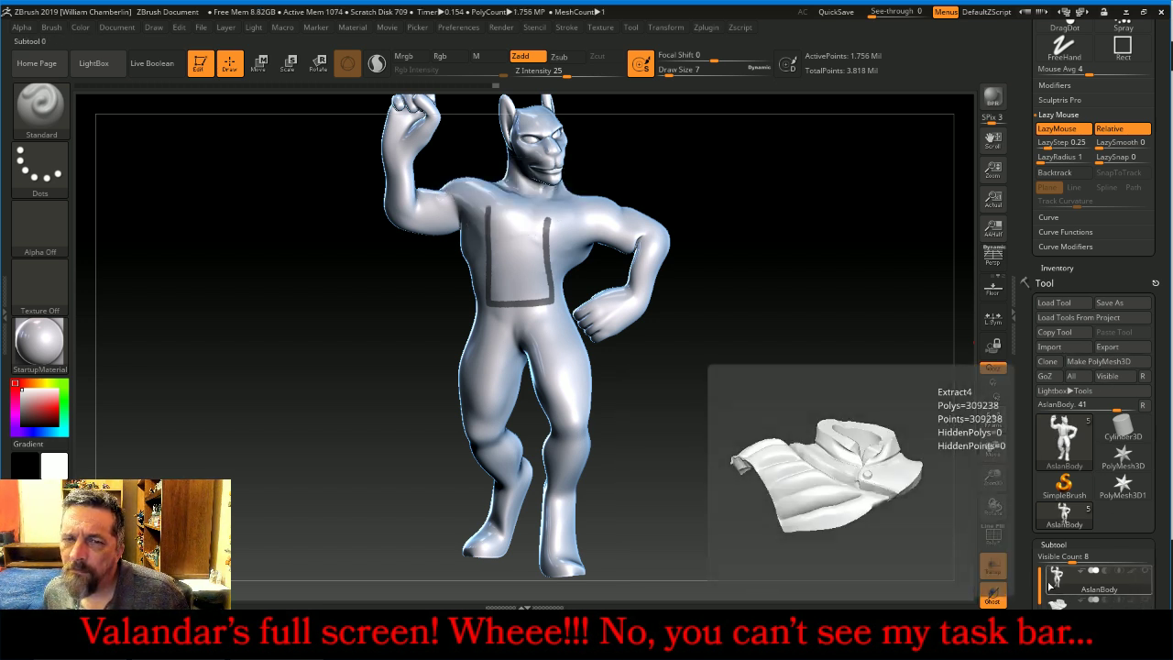
pyautogui.press('ctrl')
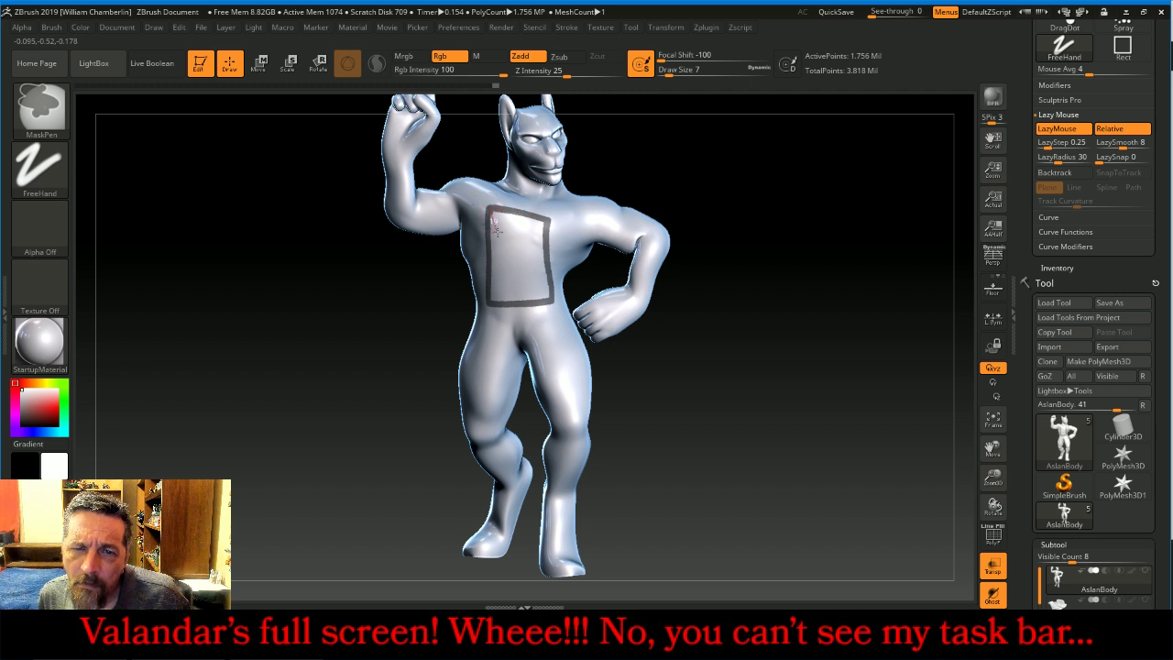
pyautogui.keyDown('ctrl'); pyautogui.moveTo(511, 229); pyautogui.dragTo(513, 229); pyautogui.keyUp('ctrl')
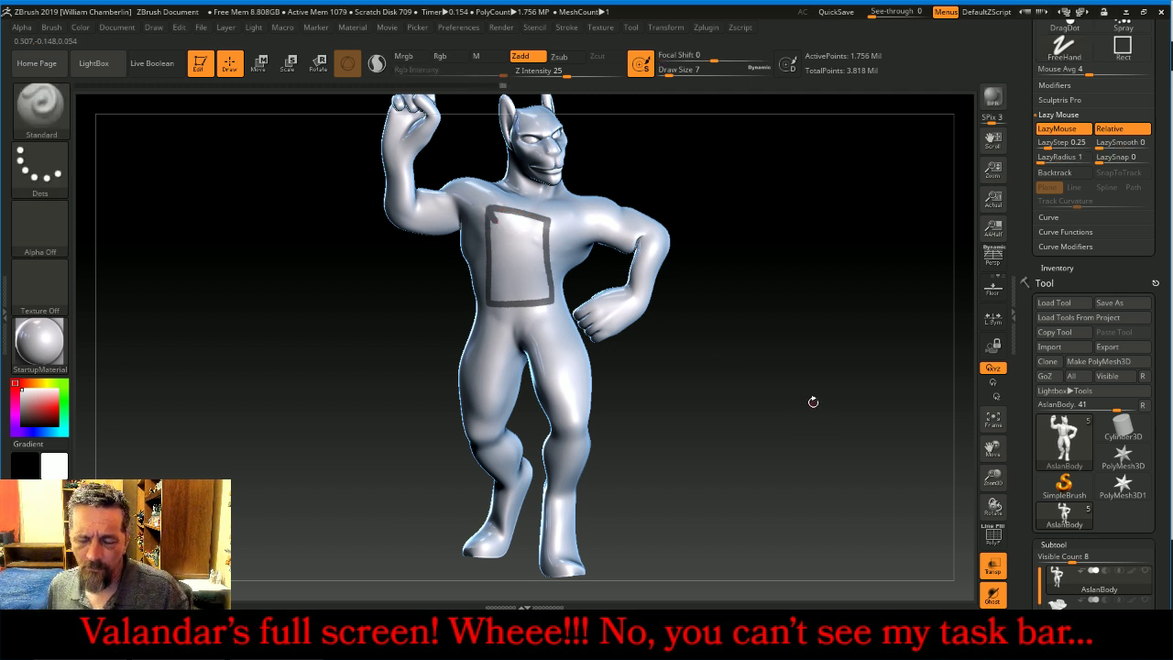
# Fill the interior of the rectangular torso outline with a solid mask using the MaskPen at draw size 10
pyautogui.press(']')
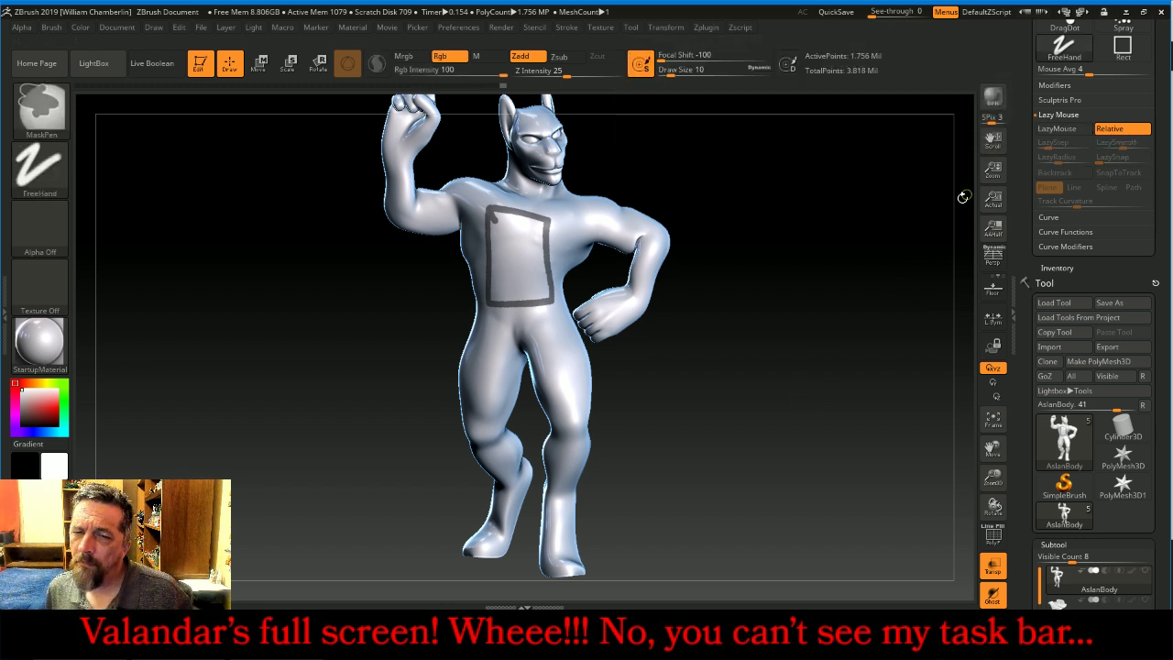
pyautogui.moveTo(992, 478); pyautogui.dragTo(994, 541)
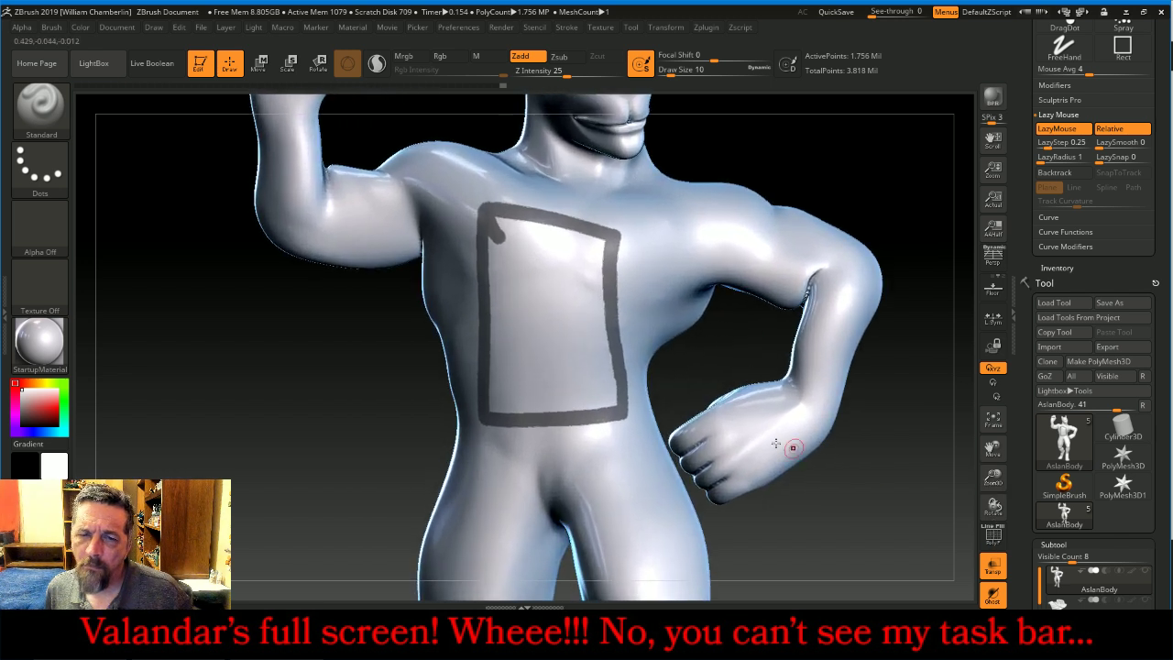
pyautogui.moveTo(507, 234)
pyautogui.keyDown('ctrl'); pyautogui.mouseDown()
pyautogui.moveTo(570, 240)
pyautogui.moveTo(598, 266)
pyautogui.moveTo(610, 396)
pyautogui.moveTo(491, 409)
pyautogui.moveTo(501, 267)
pyautogui.moveTo(488, 246)
pyautogui.moveTo(509, 311)
pyautogui.moveTo(532, 270)
pyautogui.moveTo(562, 307)
pyautogui.moveTo(587, 274)
pyautogui.mouseUp(); pyautogui.keyUp('ctrl')
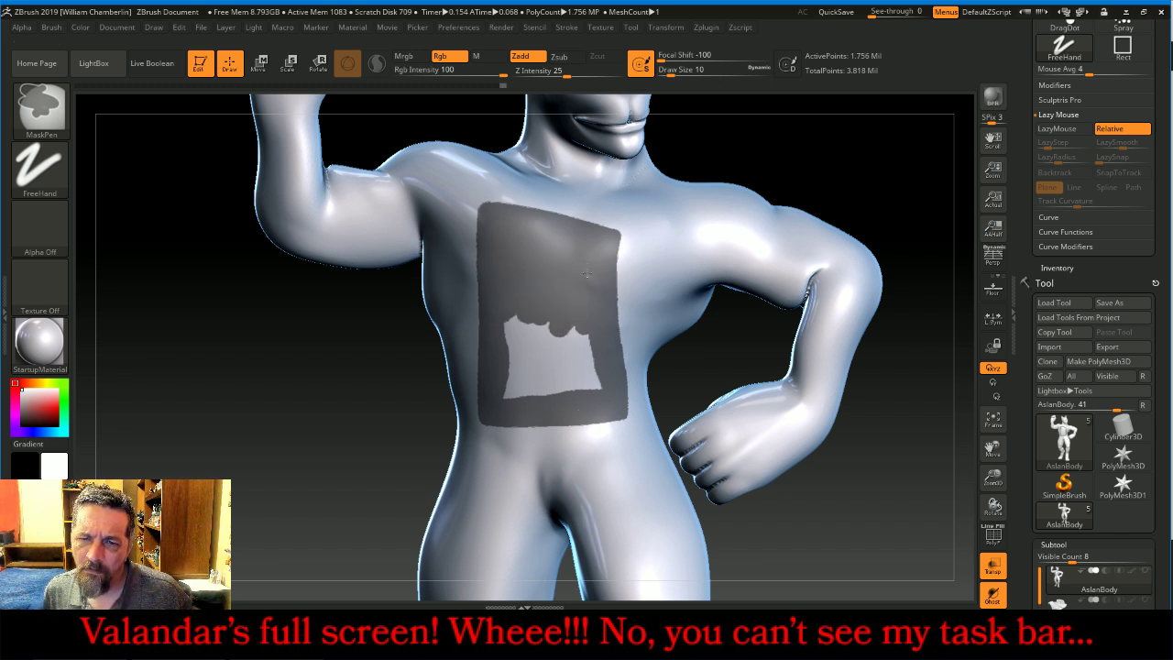
pyautogui.moveTo(590, 321)
pyautogui.keyDown('ctrl'); pyautogui.mouseDown()
pyautogui.moveTo(594, 388)
pyautogui.moveTo(505, 394)
pyautogui.mouseUp(); pyautogui.keyUp('ctrl')
pyautogui.moveTo(507, 353)
pyautogui.keyDown('ctrl'); pyautogui.mouseDown()
pyautogui.moveTo(535, 343)
pyautogui.moveTo(560, 374)
pyautogui.moveTo(575, 353)
pyautogui.mouseUp(); pyautogui.keyUp('ctrl')
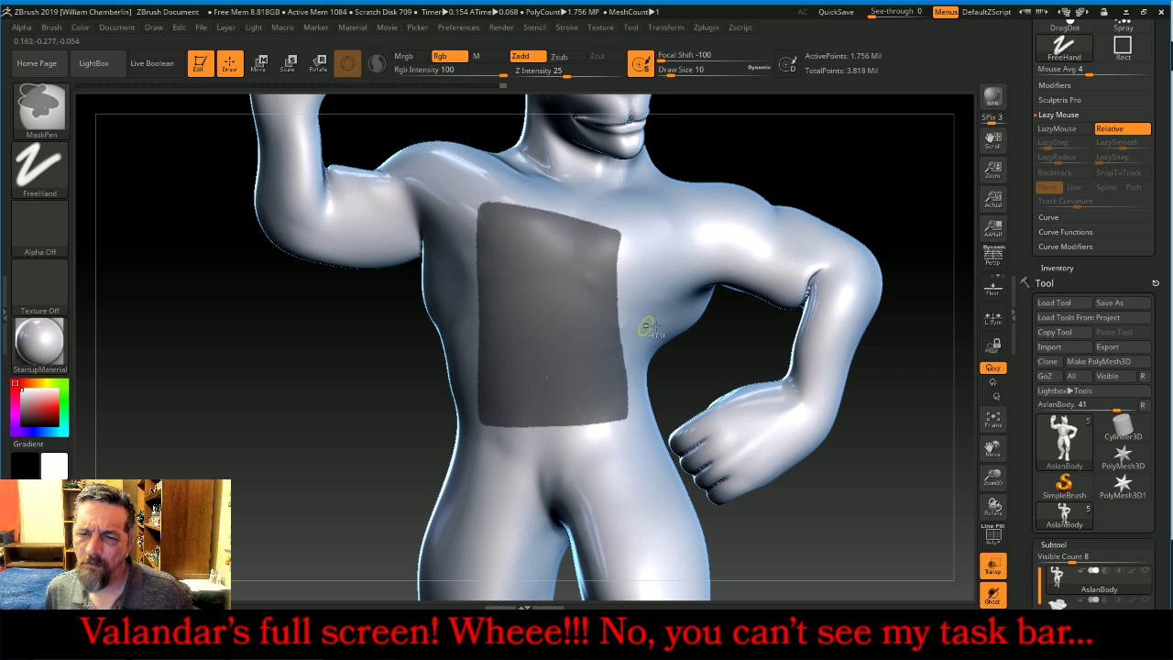
# Show the Extract4 garment again and turn off transparency for the inactive subtools
pyautogui.click(1145, 600)
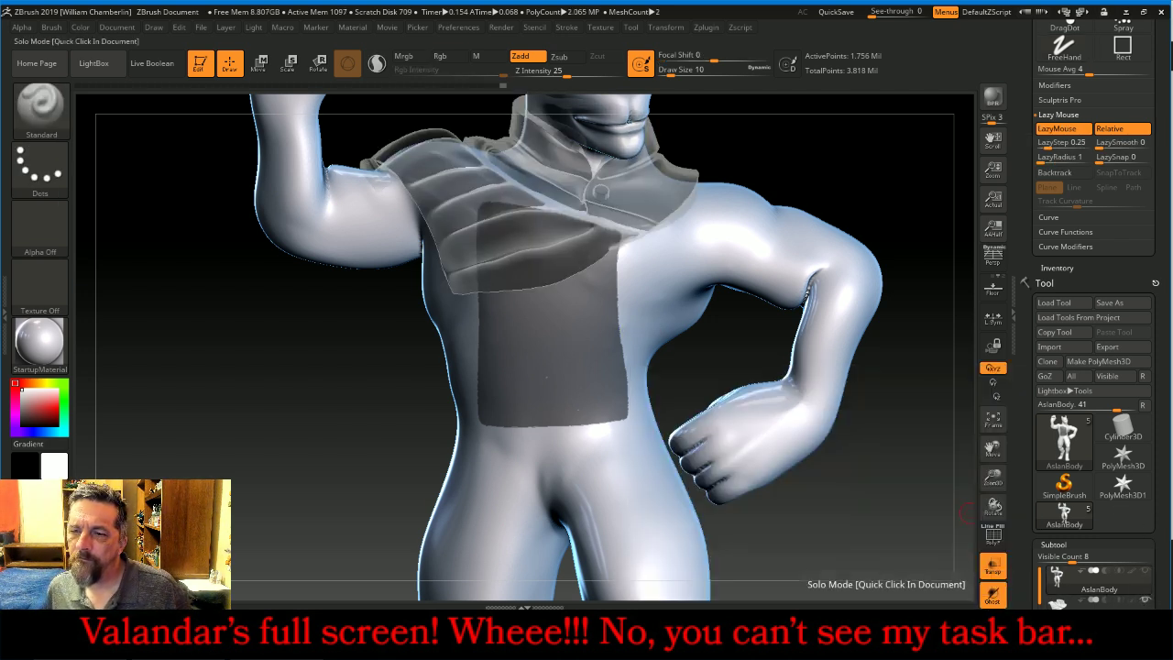
pyautogui.click(993, 565)
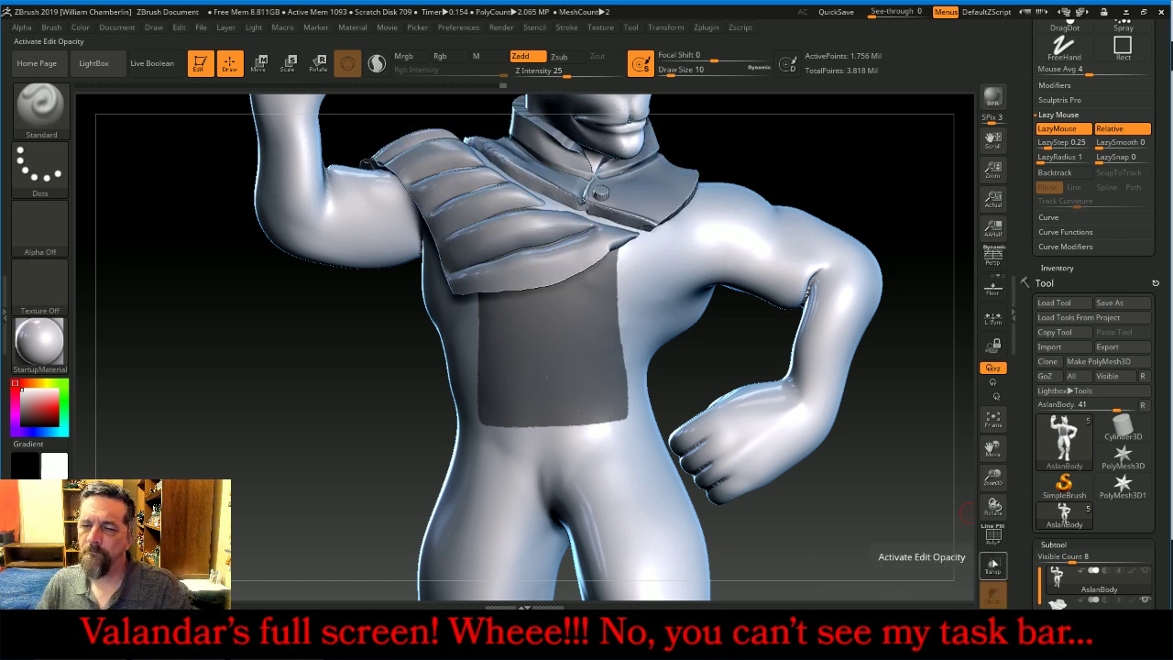
# Extract the masked torso rectangle with a thickness of 0.012 and accept it as a new subtool
pyautogui.scroll(-5, 1159, 506)
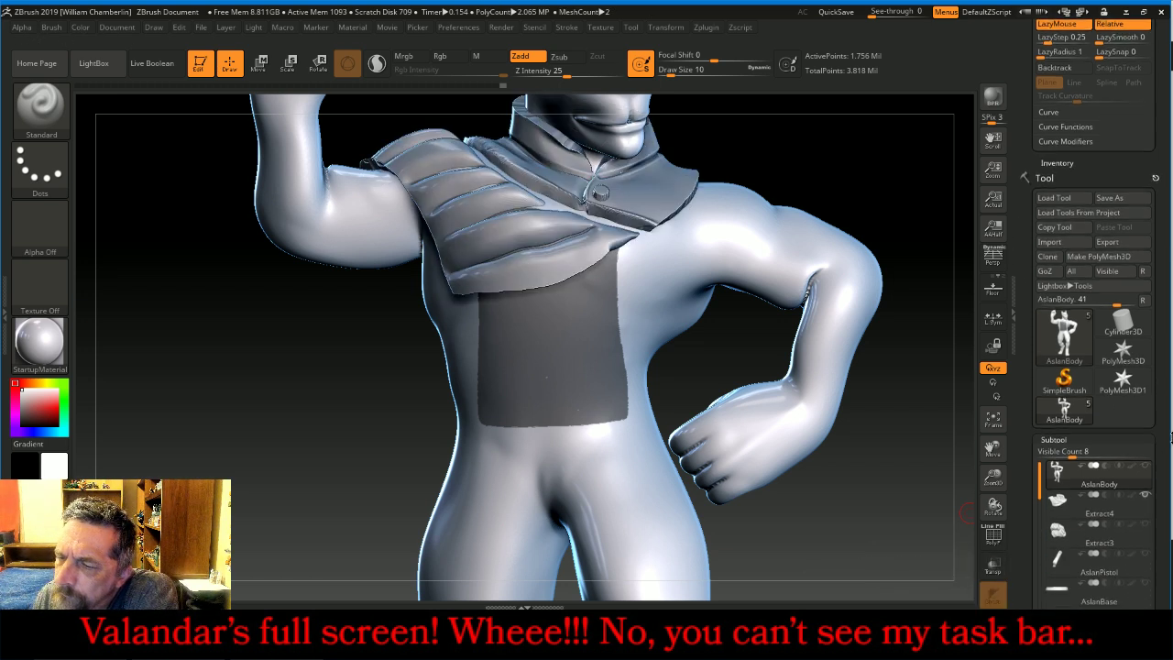
pyautogui.scroll(-3, 1161, 464)
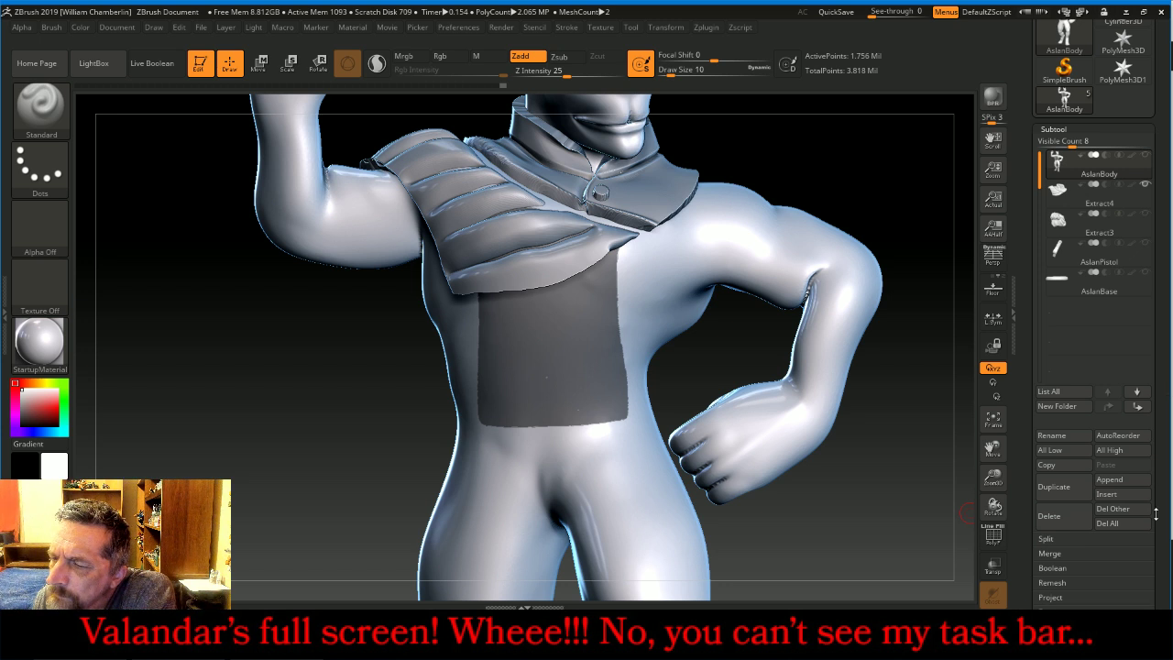
pyautogui.scroll(-2, 1155, 514)
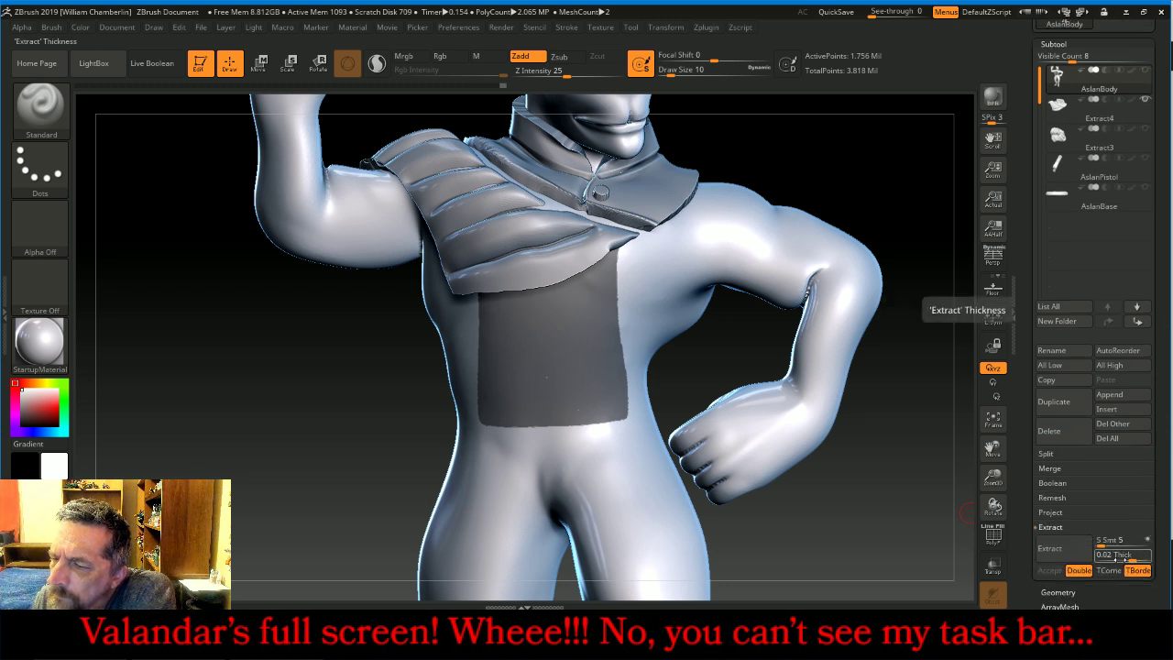
pyautogui.click(1122, 557)
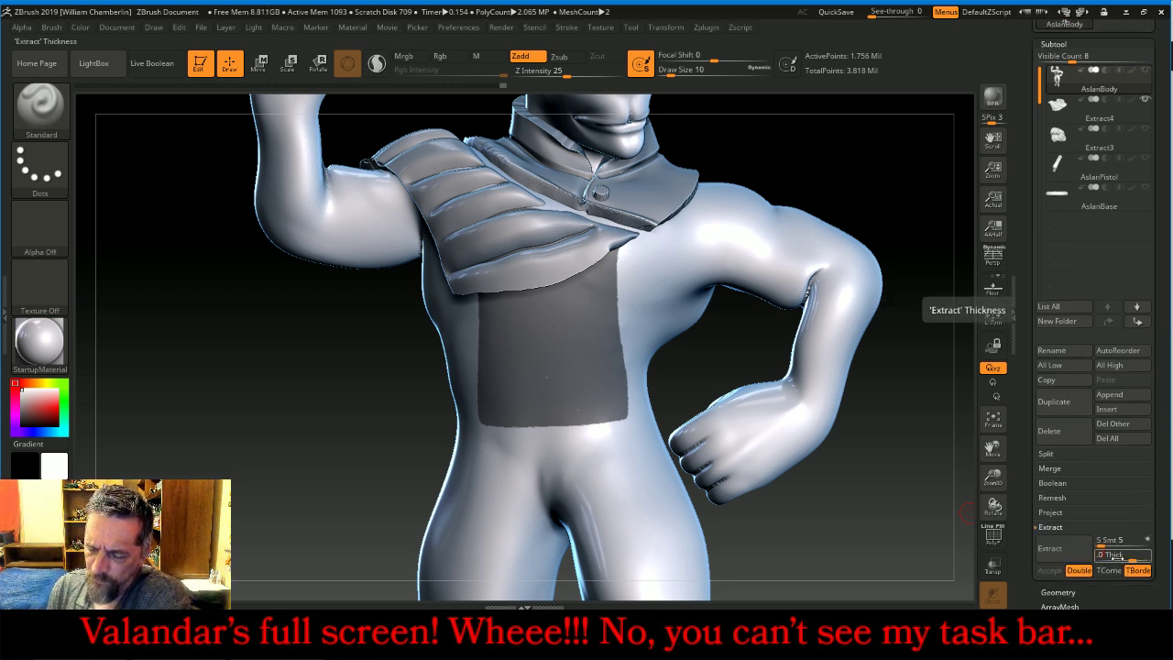
pyautogui.press('Return')
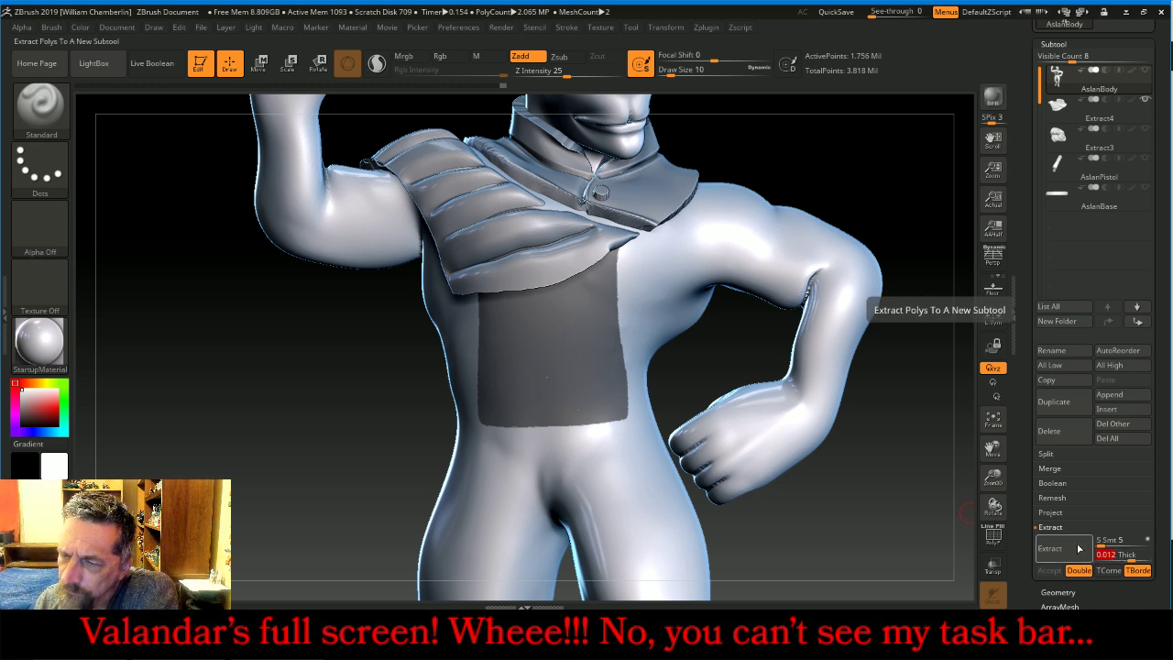
pyautogui.click(1050, 548)
pyautogui.click(1049, 570)
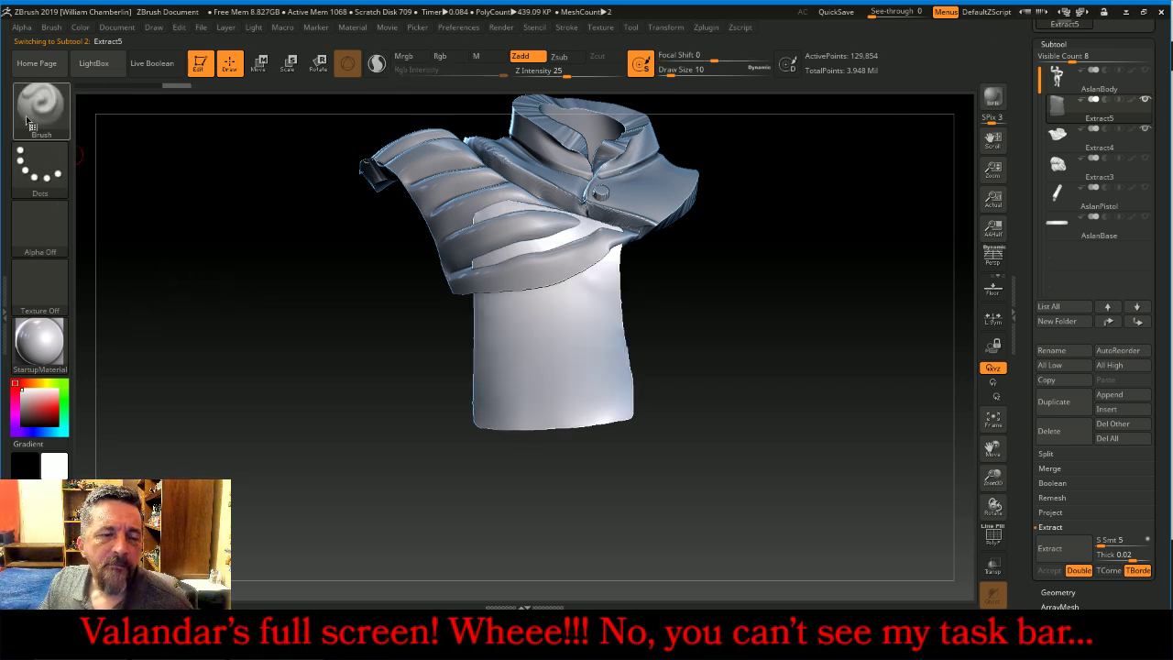
# Try to sink the new panel's upper part beneath the shoulder garment with the Inflat brush in Zsub mode at draw size 42
pyautogui.press('b')
pyautogui.press('i')
pyautogui.press('n')
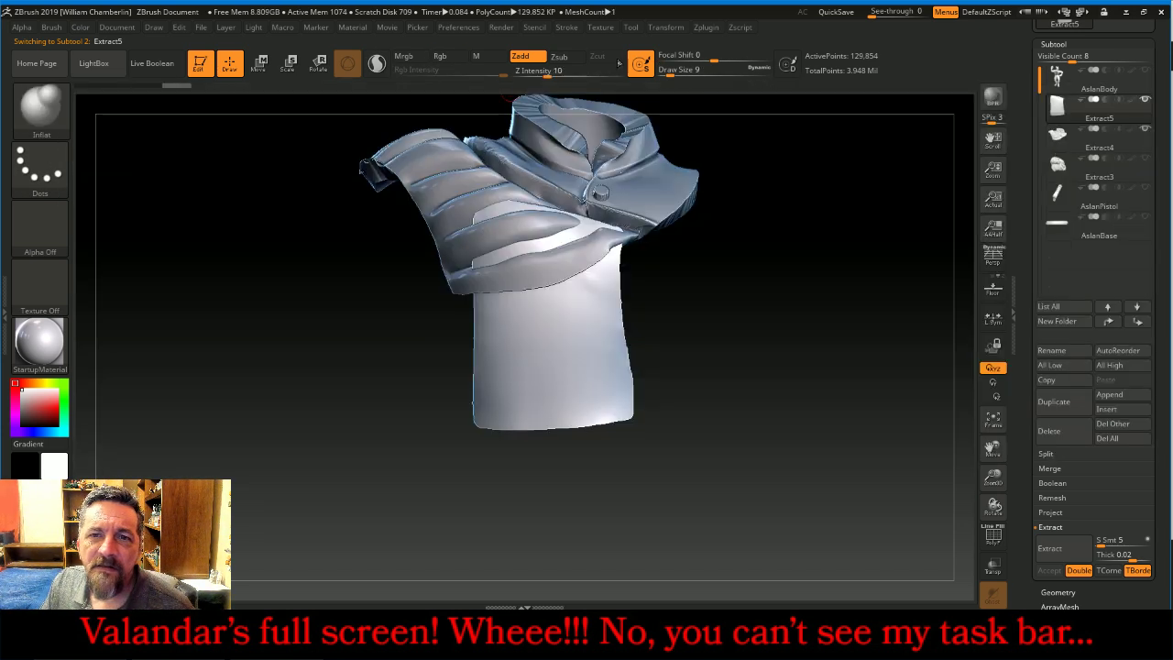
pyautogui.click(561, 56)
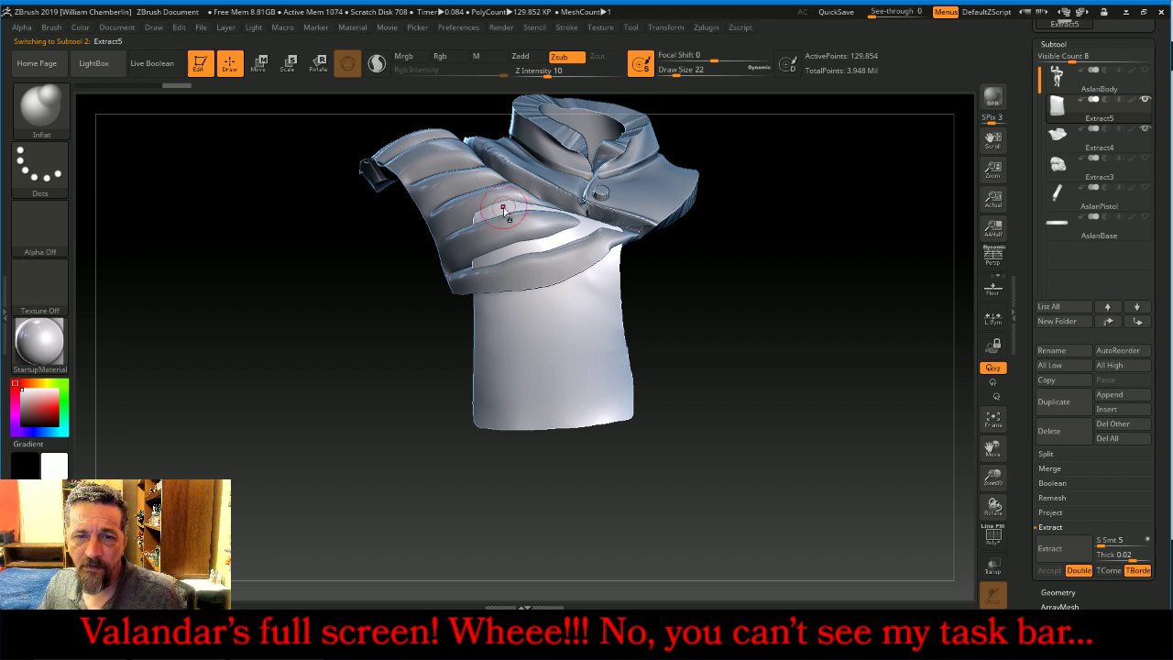
pyautogui.press(']')
pyautogui.press(']')
pyautogui.press(']')
pyautogui.press(']')
pyautogui.moveTo(492, 213)
pyautogui.mouseDown()
pyautogui.moveTo(591, 222)
pyautogui.moveTo(518, 240)
pyautogui.moveTo(474, 220)
pyautogui.moveTo(595, 222)
pyautogui.moveTo(495, 200)
pyautogui.moveTo(477, 218)
pyautogui.mouseUp()
# Undo the Inflat strokes on the panel and set the Smooth brush's Z Intensity to 23
pyautogui.hotkey('ctrl', 'z')
pyautogui.hotkey('ctrl', 'z')
pyautogui.hotkey('ctrl', 'z')
pyautogui.hotkey('ctrl', 'z')
pyautogui.hotkey('ctrl', 'z')
pyautogui.hotkey('ctrl', 'z')
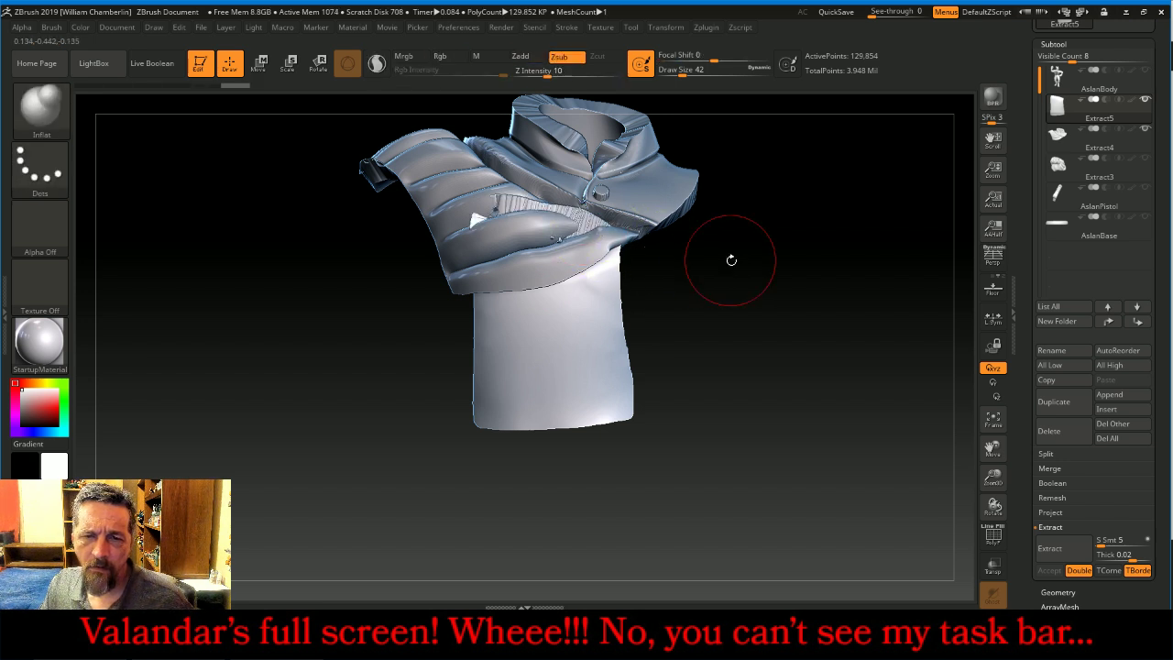
pyautogui.moveTo(601, 73); pyautogui.dragTo(563, 74)
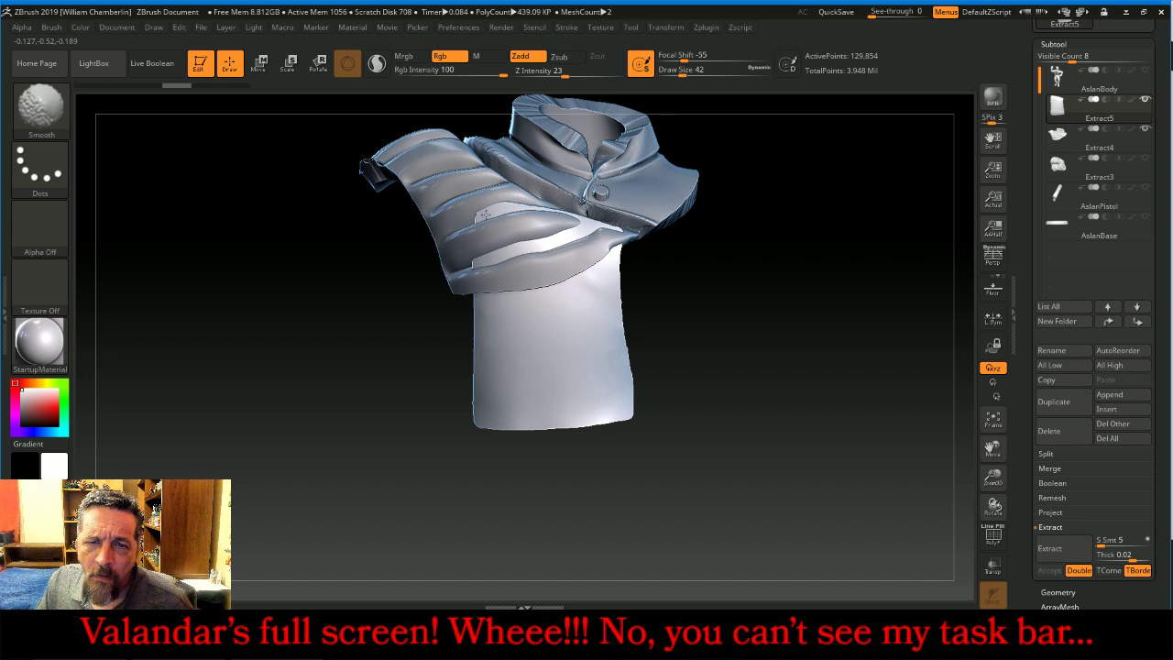
# From the side, push the panel's upper edge behind the shoulder garment using the Move brush at draw size 94
pyautogui.press('b')
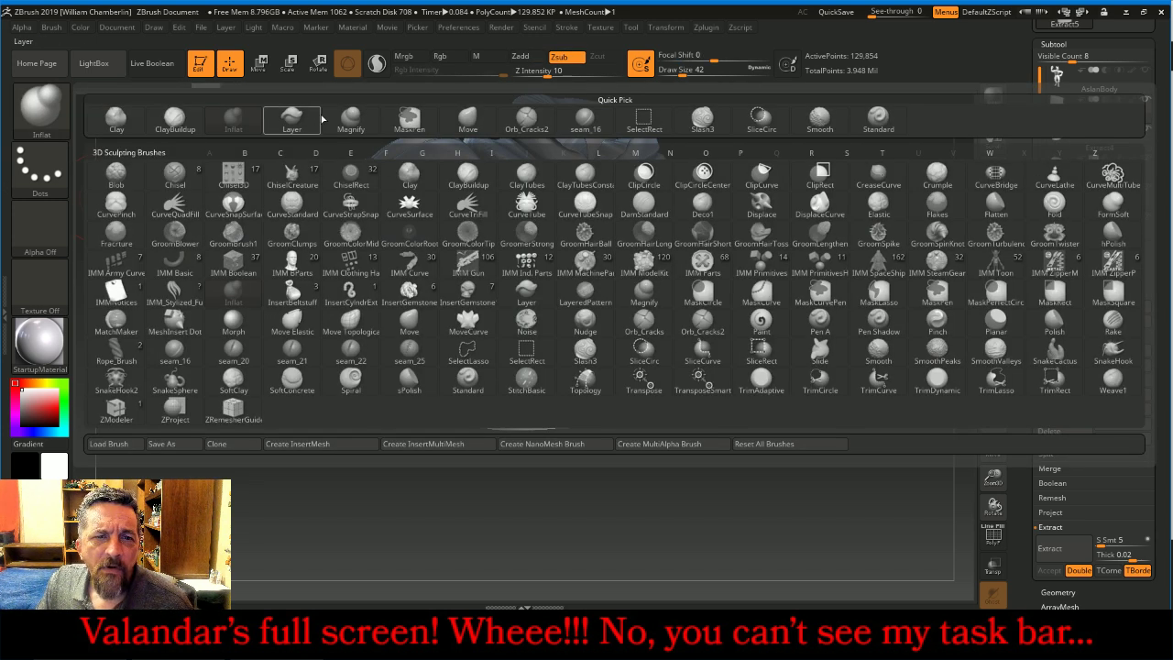
pyautogui.click(467, 119)
pyautogui.moveTo(354, 224); pyautogui.dragTo(476, 219)
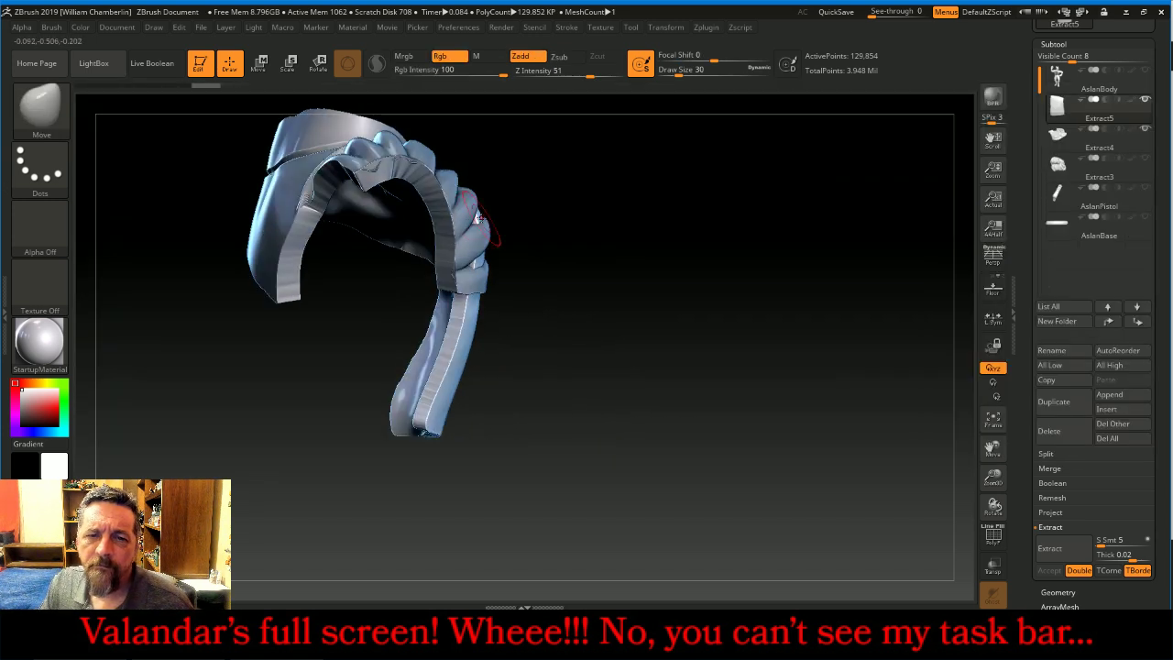
pyautogui.press(']')
pyautogui.press(']')
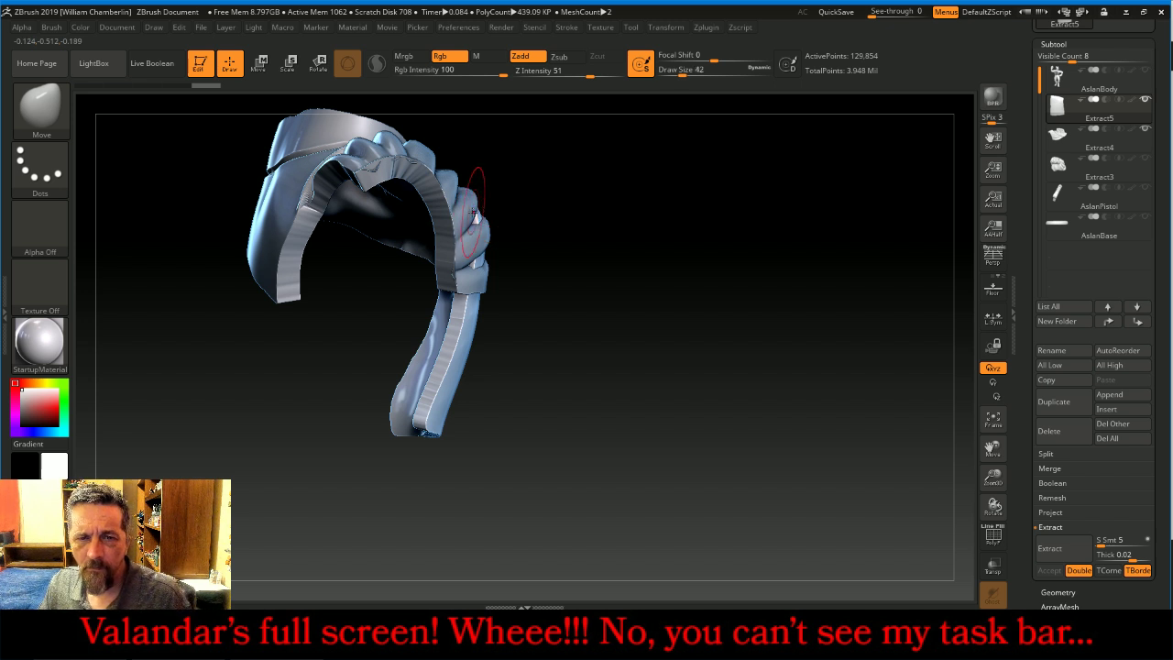
pyautogui.press(']')
pyautogui.press(']')
pyautogui.press(']')
pyautogui.press(']')
pyautogui.press(']')
pyautogui.press(']')
pyautogui.press(']')
pyautogui.press(']')
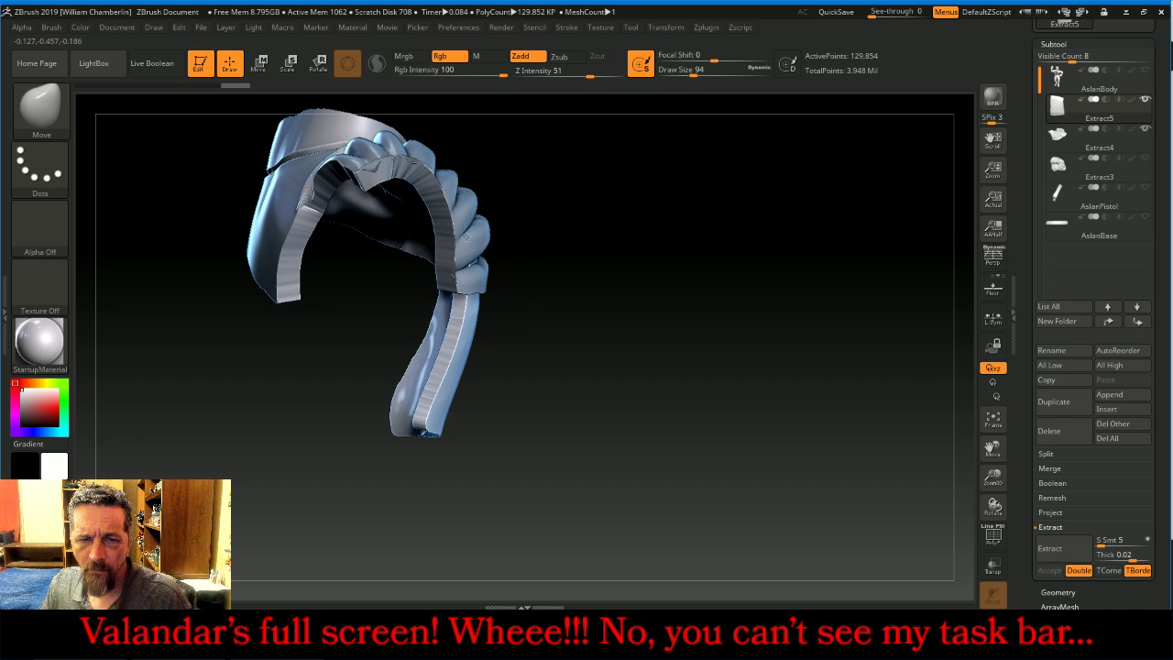
# Tuck the panel's remaining upper edge under the garment with the Move brush, working from the opposite side and above the collar
pyautogui.moveTo(681, 270); pyautogui.dragTo(553, 281)
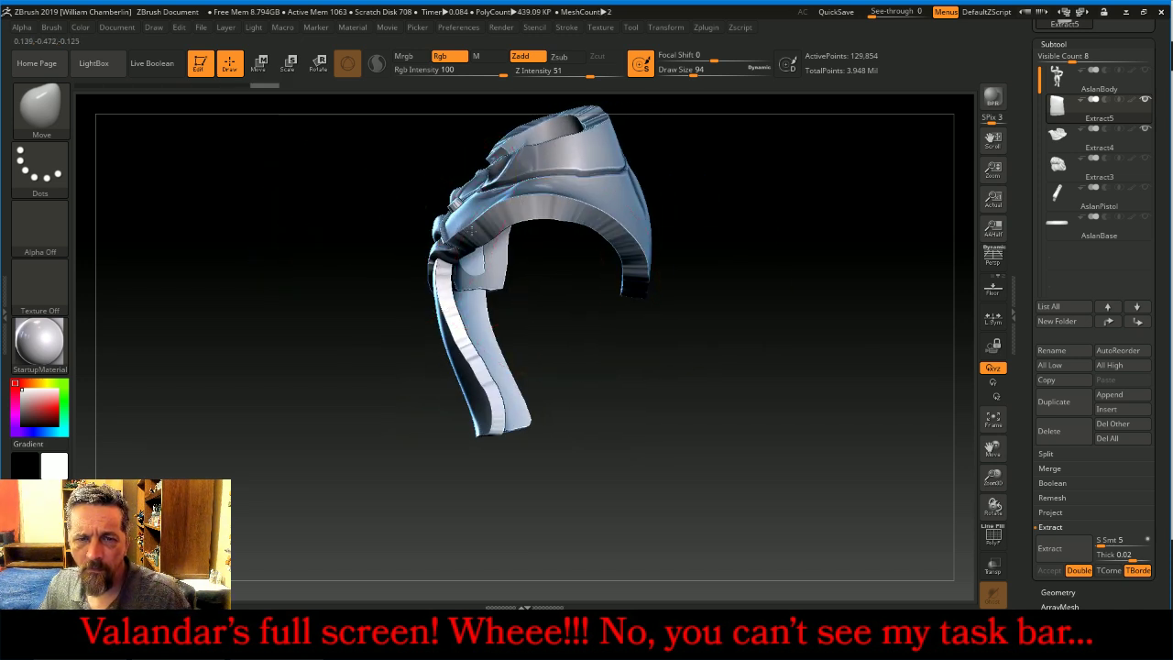
pyautogui.moveTo(241, 248); pyautogui.dragTo(263, 394)
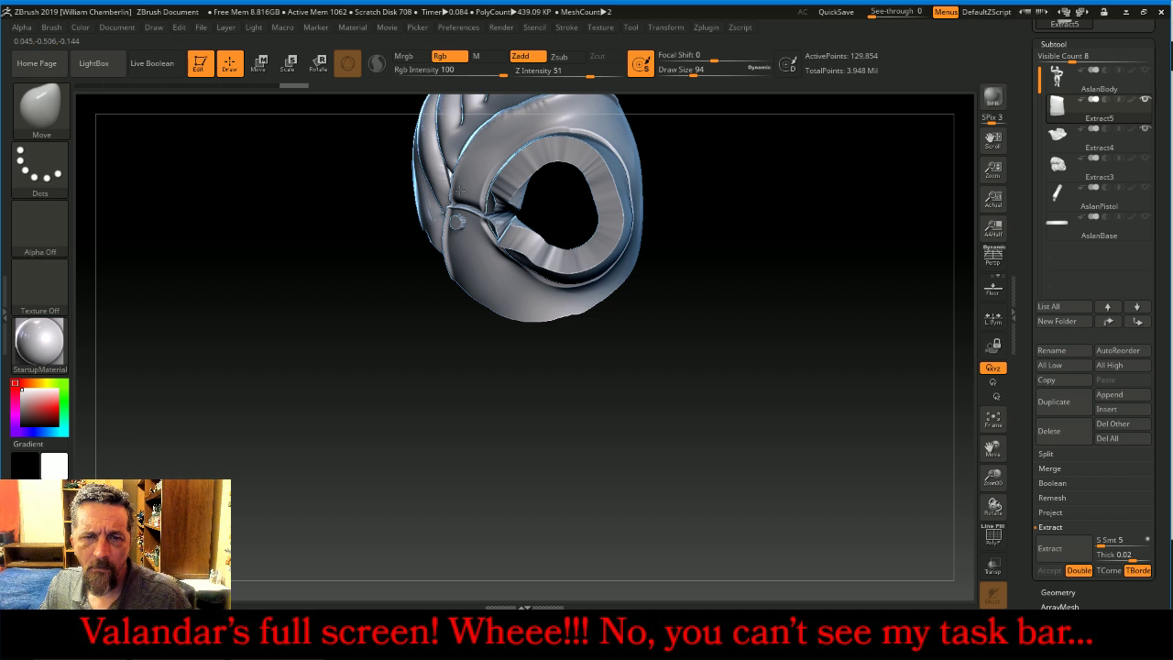
pyautogui.moveTo(268, 320)
pyautogui.mouseDown()
pyautogui.moveTo(303, 339)
pyautogui.moveTo(302, 434)
pyautogui.mouseUp()
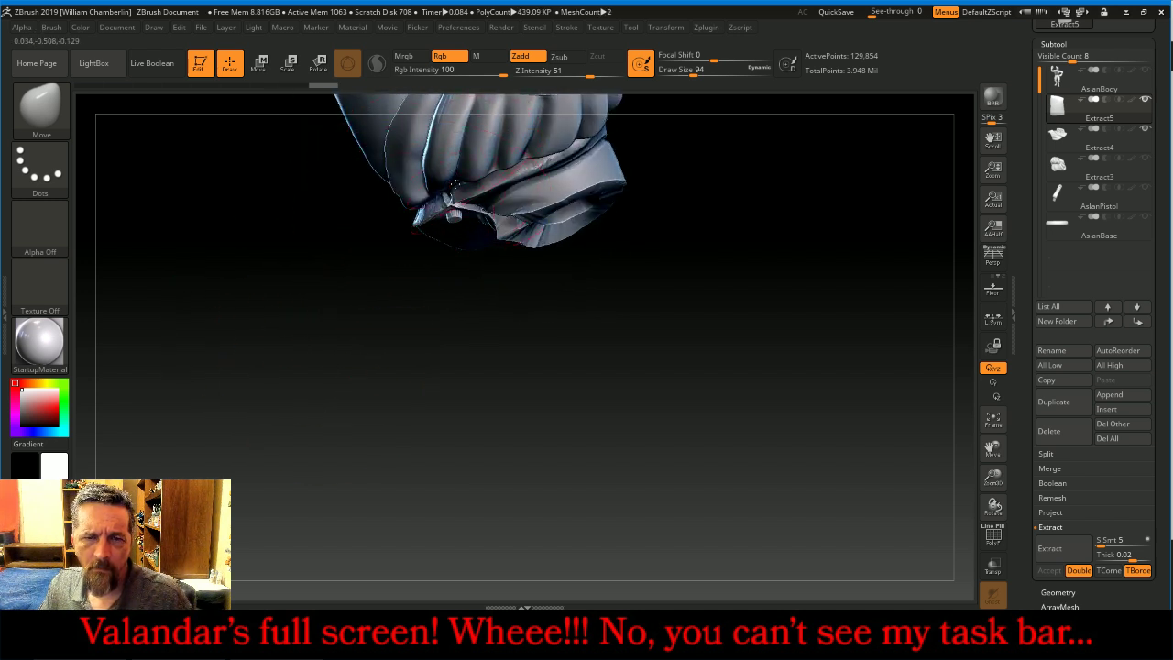
pyautogui.moveTo(451, 286)
pyautogui.mouseDown()
pyautogui.moveTo(485, 301)
pyautogui.moveTo(486, 362)
pyautogui.moveTo(468, 389)
pyautogui.mouseUp()
pyautogui.moveTo(520, 319)
pyautogui.mouseDown()
pyautogui.moveTo(520, 382)
pyautogui.moveTo(547, 379)
pyautogui.mouseUp()
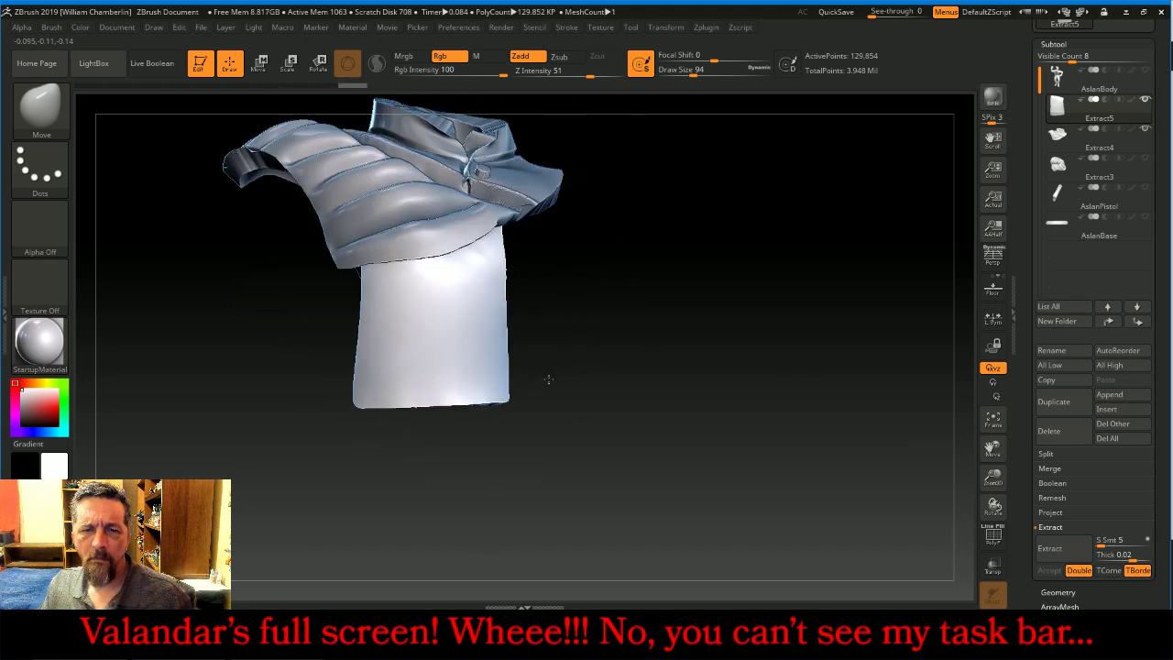
# Make the AslanBody subtool visible again and choose the Inflat brush for the torso panel
pyautogui.click(1144, 72)
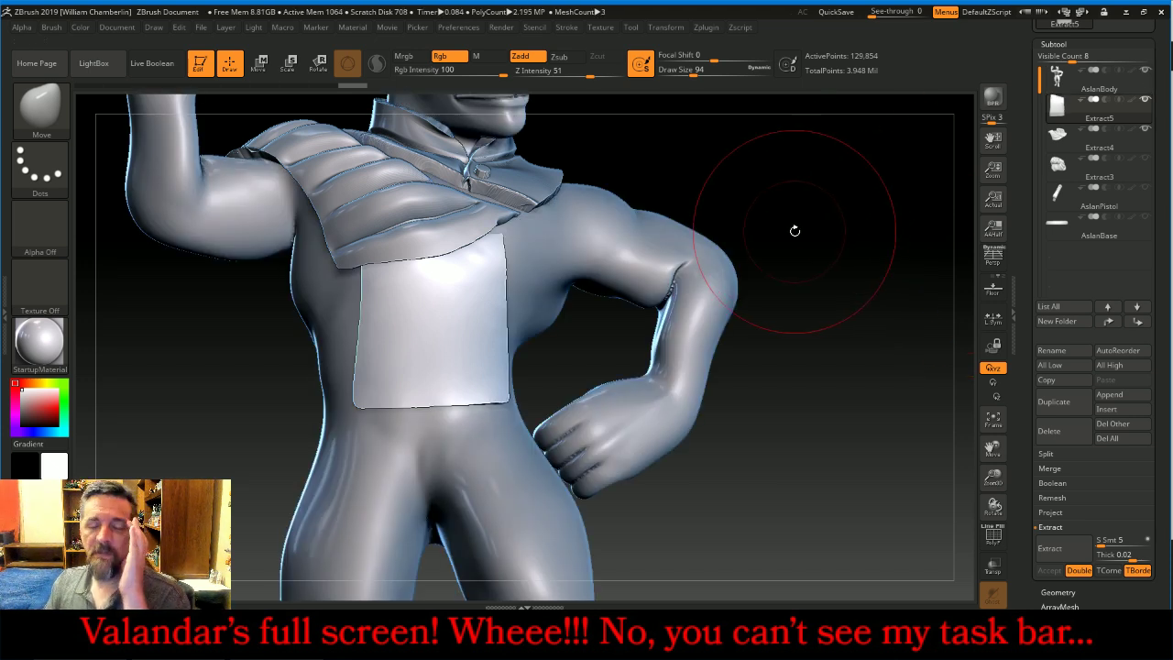
pyautogui.click(50, 108)
pyautogui.click(233, 121)
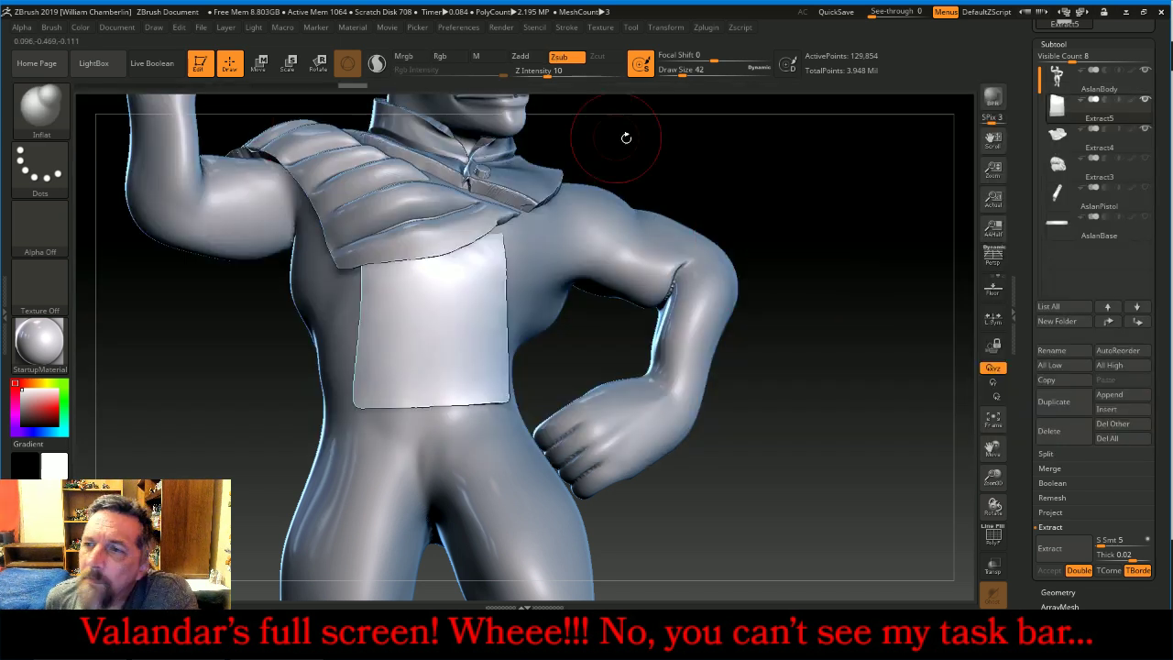
# Turn on LazyMouse, set the Inflat brush to draw size 14, Z Intensity 22 and Zadd, and undo the trial stroke on the panel
pyautogui.scroll(5, 1123, 229)
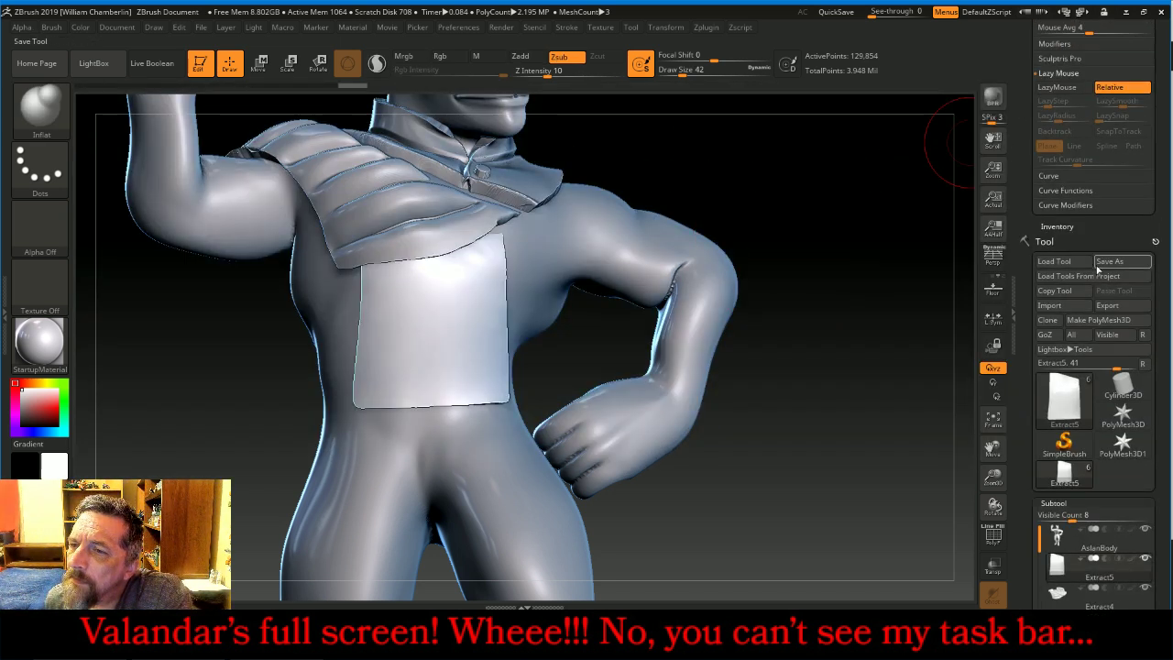
pyautogui.click(1063, 87)
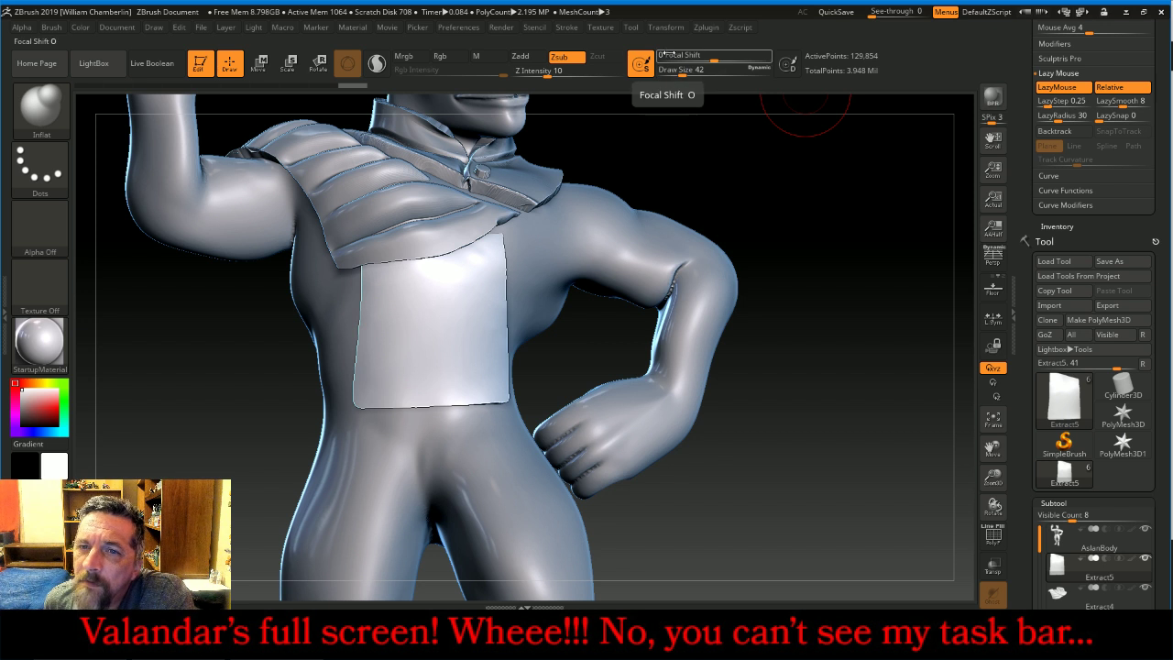
pyautogui.moveTo(684, 73); pyautogui.dragTo(671, 73)
pyautogui.moveTo(548, 77); pyautogui.dragTo(565, 77)
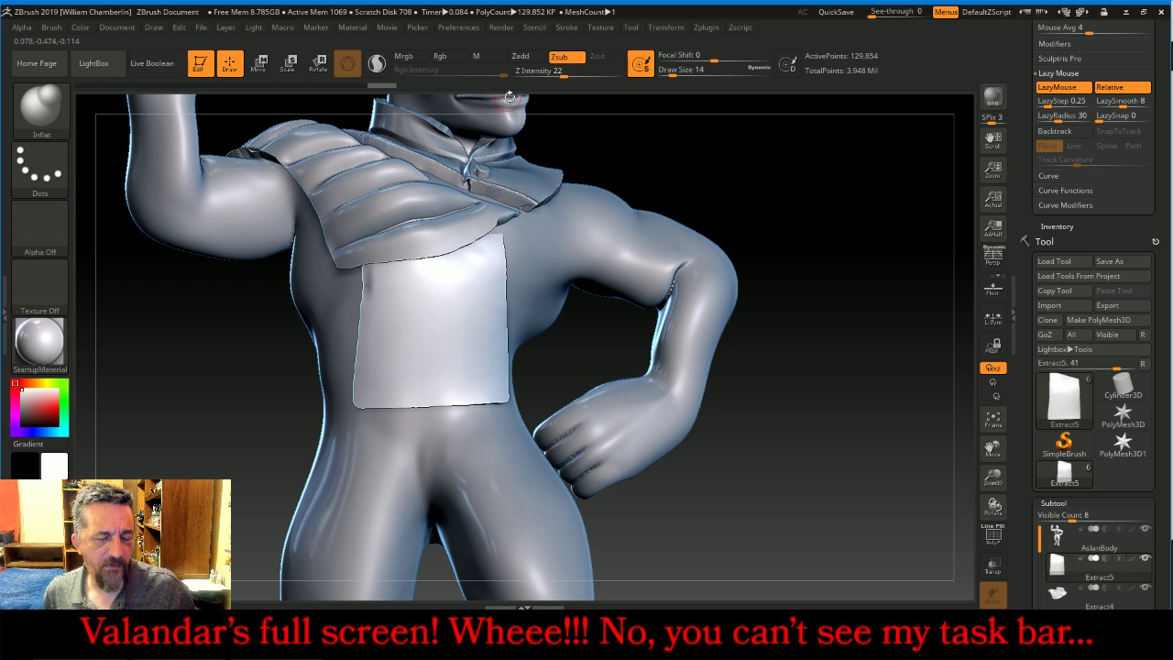
pyautogui.hotkey('ctrl', 'z')
pyautogui.click(526, 59)
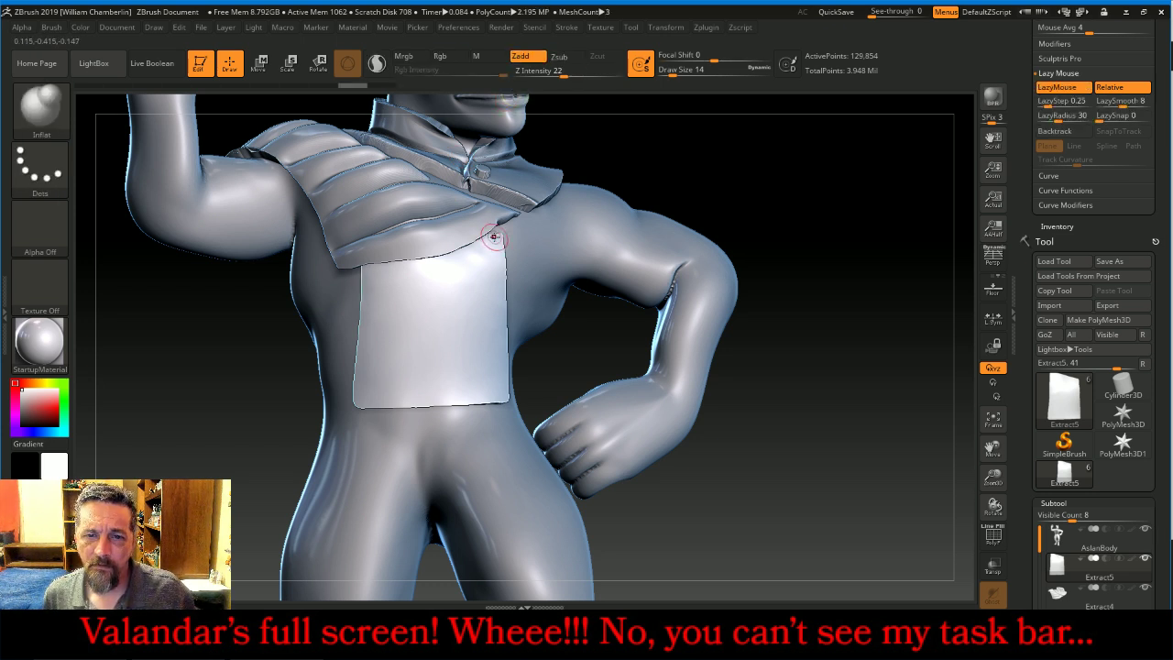
# Nudge the panel's upper corner near the raised chest seam under the garment with the Move brush
pyautogui.click(55, 109)
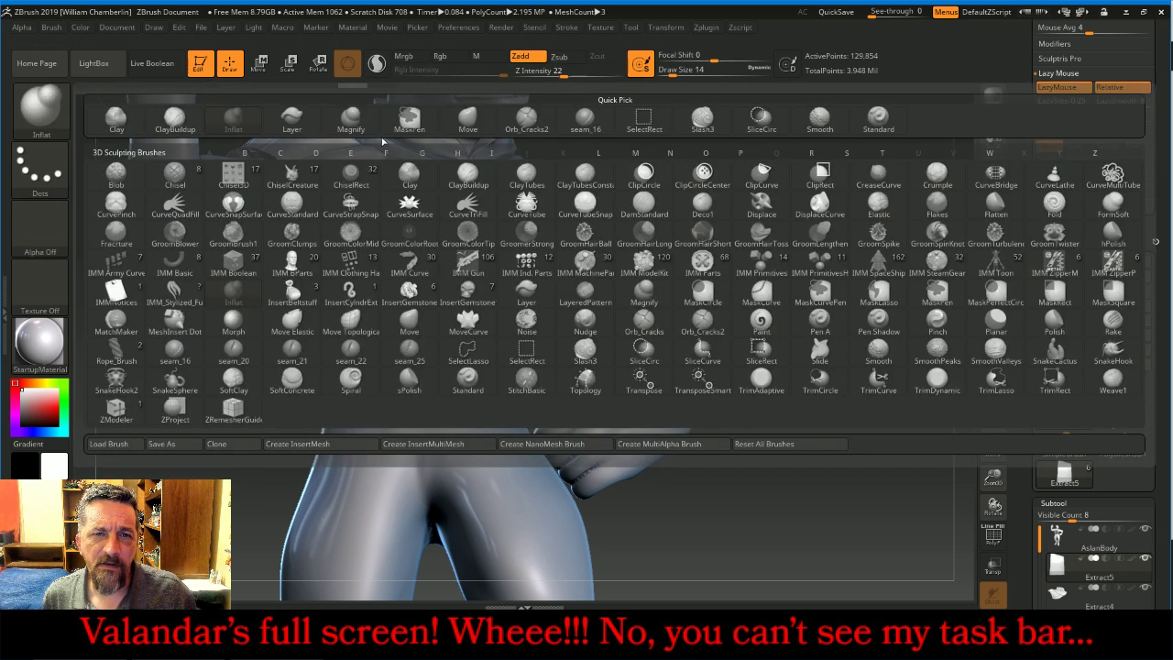
pyautogui.click(467, 117)
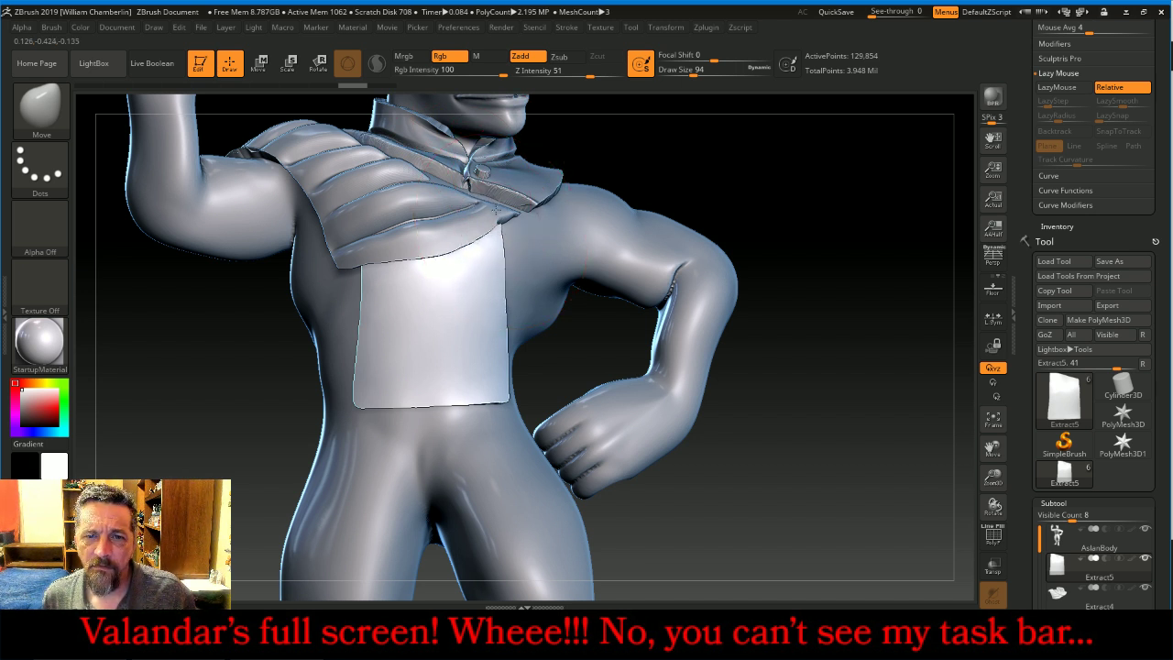
# Choose the Inflat brush with Z Intensity 62 and turn on transparency to expose the torso panel beneath the shoulder garment
pyautogui.click(41, 108)
pyautogui.click(233, 118)
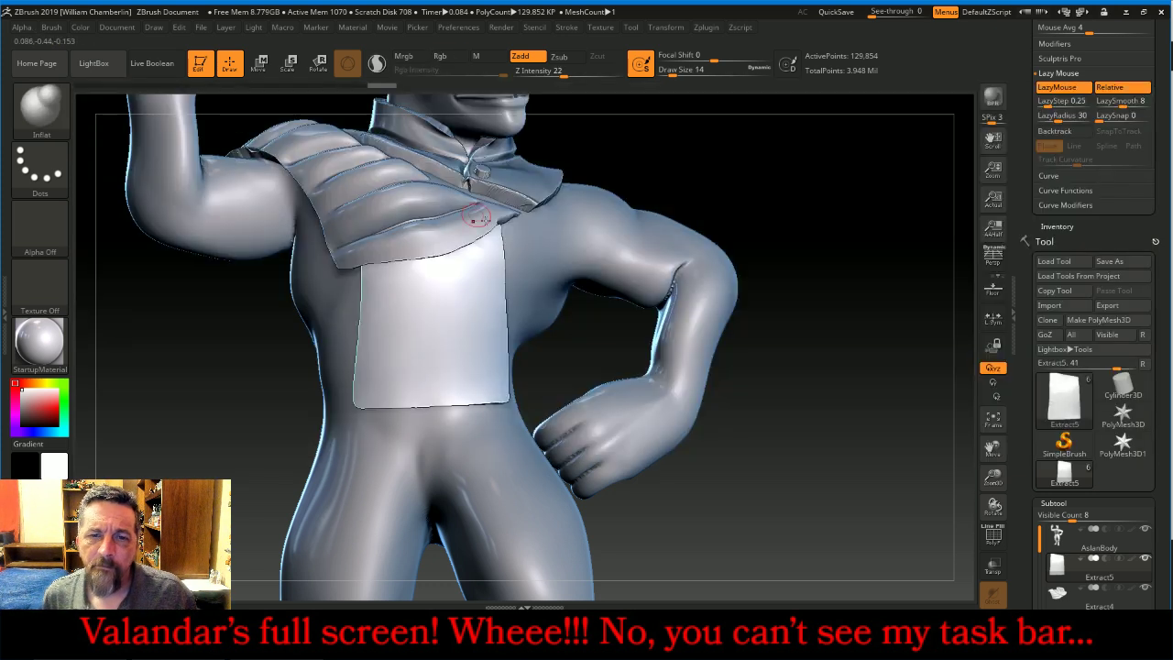
pyautogui.click(992, 565)
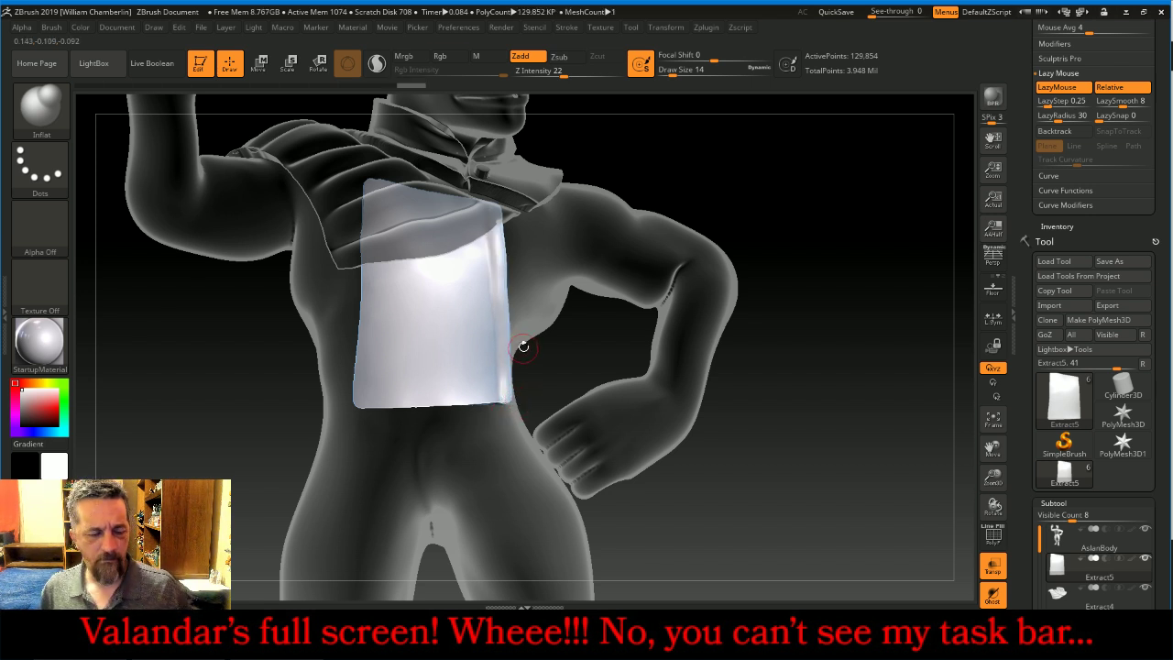
pyautogui.moveTo(561, 73); pyautogui.dragTo(598, 74)
pyautogui.moveTo(659, 128); pyautogui.dragTo(714, 180)
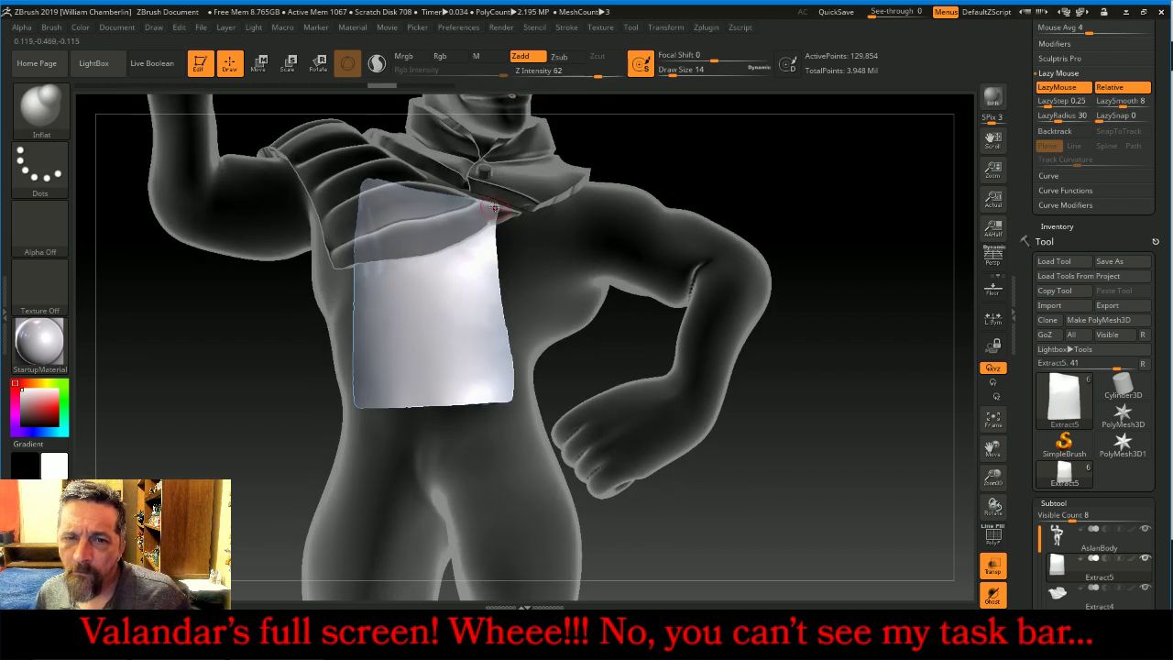
# Inflate a raised border along both sides and the lower edge of the torso panel, and turn transparency off
pyautogui.moveTo(489, 241); pyautogui.dragTo(505, 365)
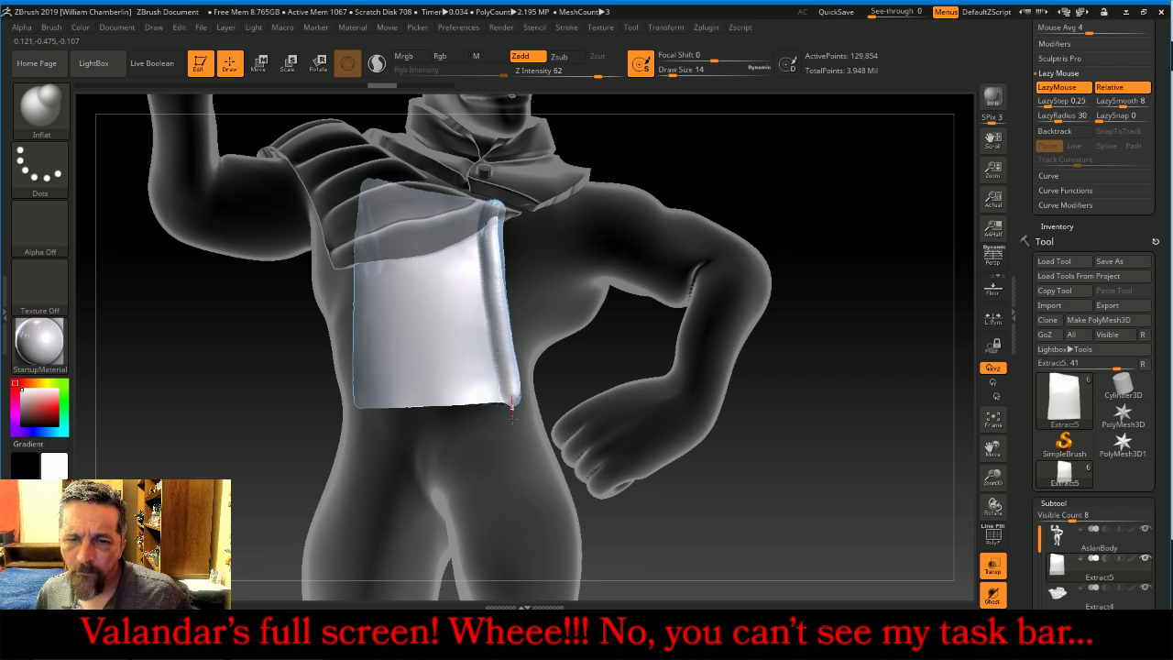
pyautogui.moveTo(513, 418); pyautogui.dragTo(513, 422)
pyautogui.moveTo(397, 422)
pyautogui.mouseDown(button='right')
pyautogui.moveTo(636, 314)
pyautogui.moveTo(564, 335)
pyautogui.mouseUp(button='right')
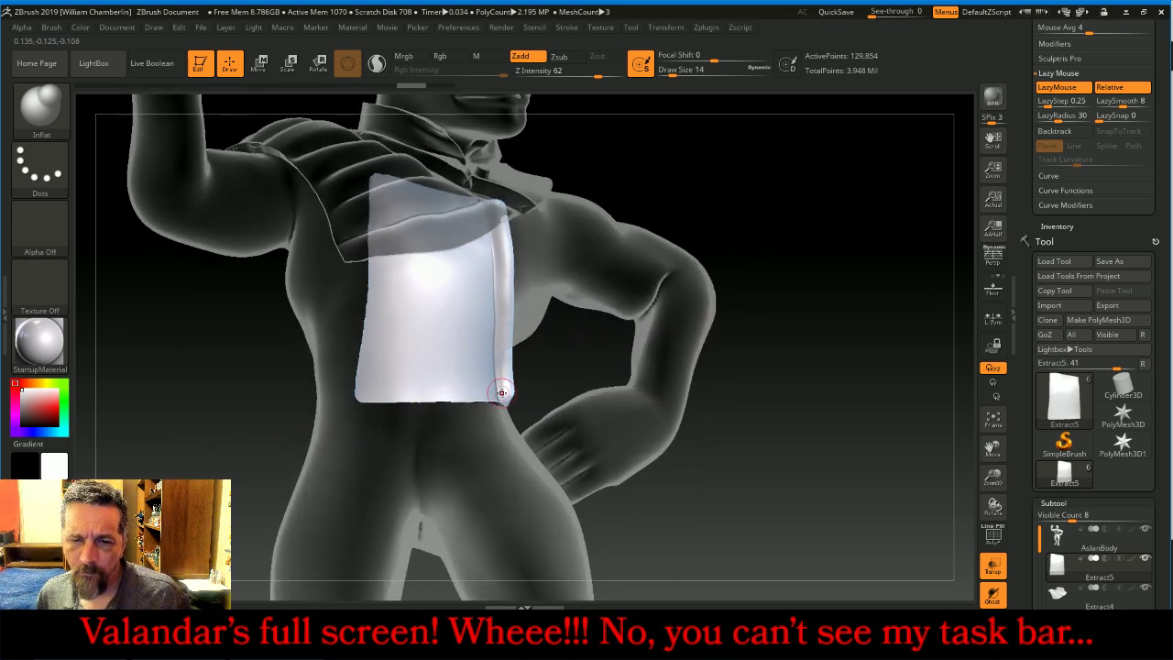
pyautogui.moveTo(492, 397)
pyautogui.mouseDown()
pyautogui.moveTo(360, 394)
pyautogui.moveTo(382, 205)
pyautogui.mouseUp()
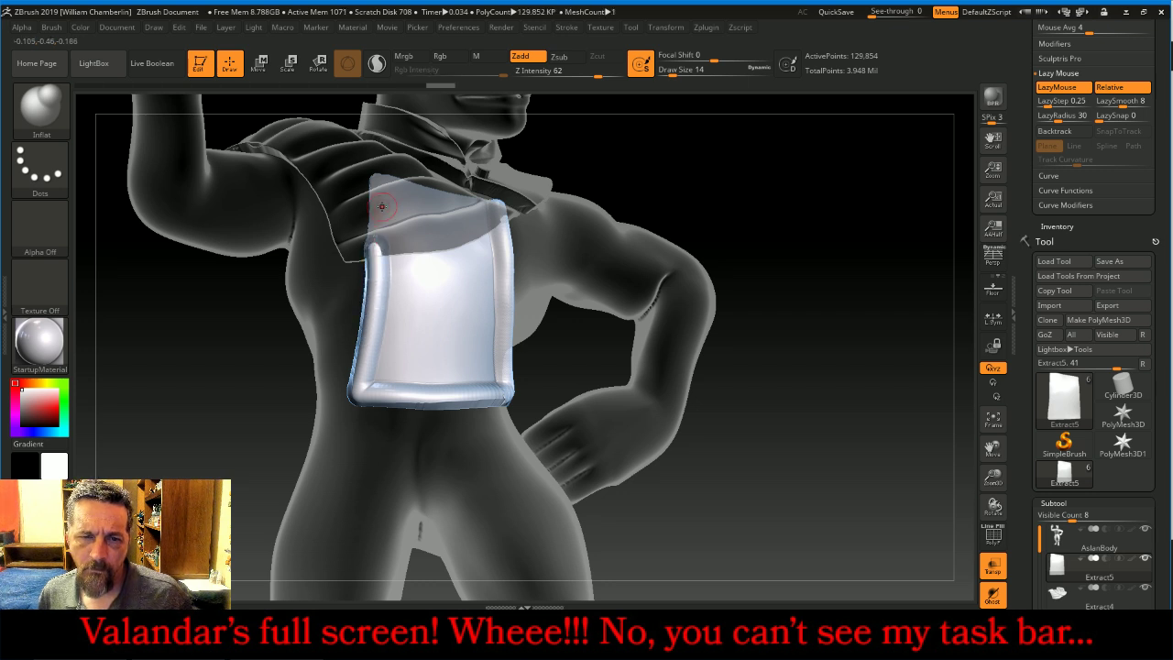
pyautogui.click(992, 565)
# Nudge the bordered panel's upper edge in toward the chest from the side with the Move brush
pyautogui.moveTo(736, 303); pyautogui.dragTo(810, 284)
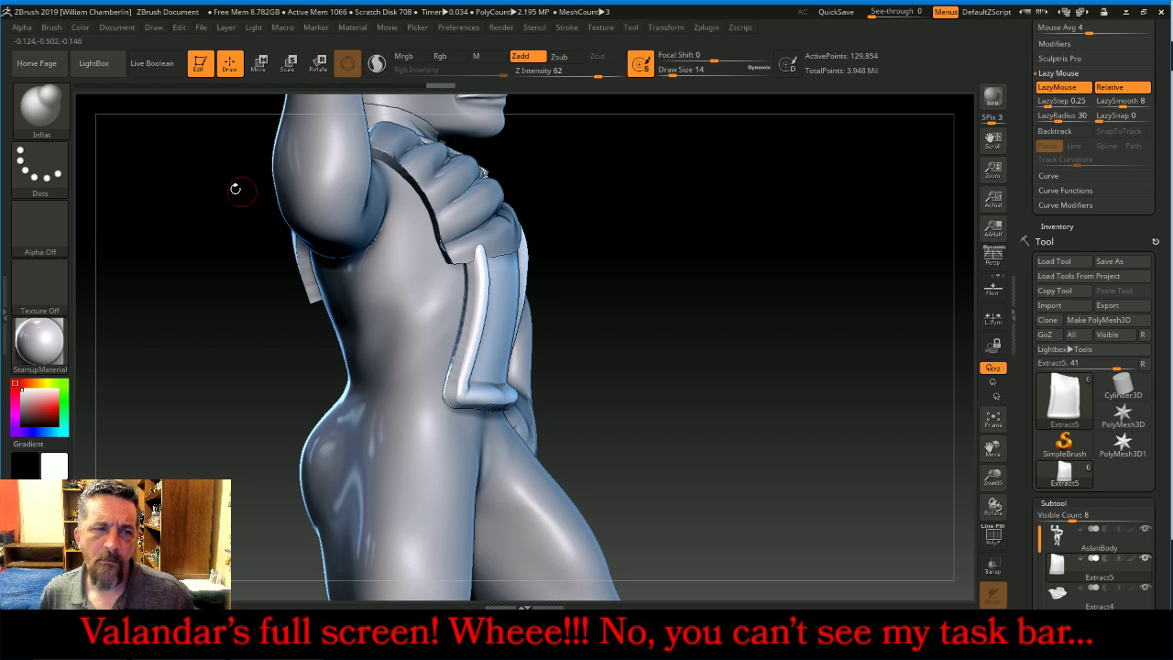
pyautogui.click(39, 105)
pyautogui.click(451, 119)
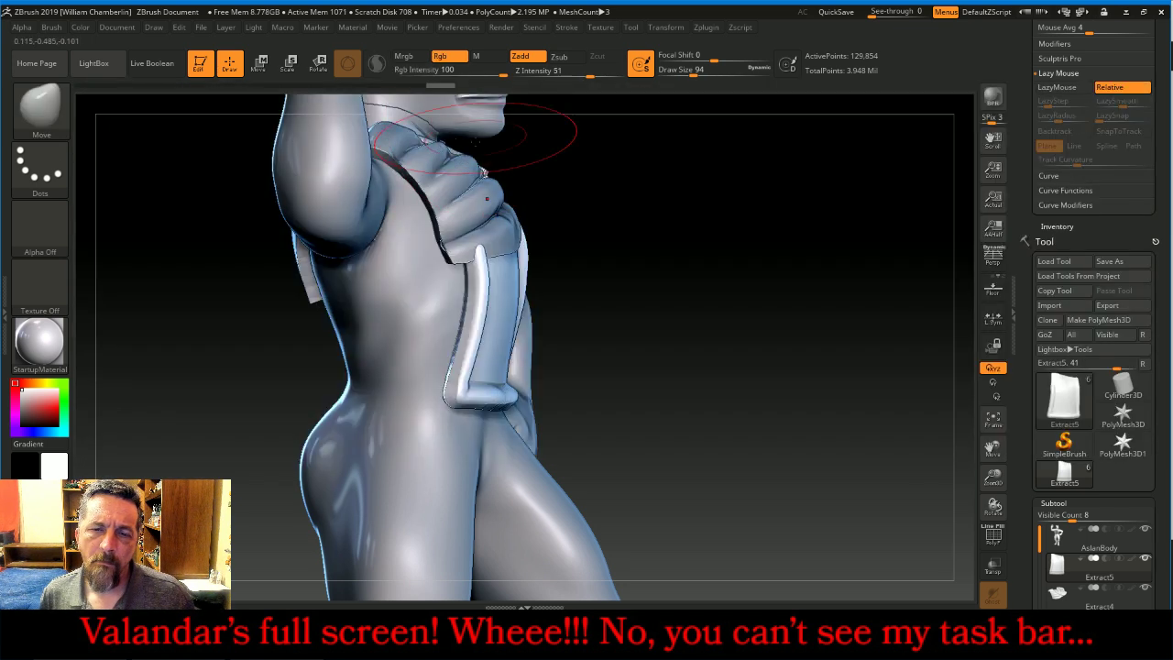
pyautogui.moveTo(562, 193)
pyautogui.mouseDown()
pyautogui.moveTo(523, 262)
pyautogui.moveTo(499, 247)
pyautogui.mouseUp()
pyautogui.moveTo(790, 346); pyautogui.dragTo(711, 356)
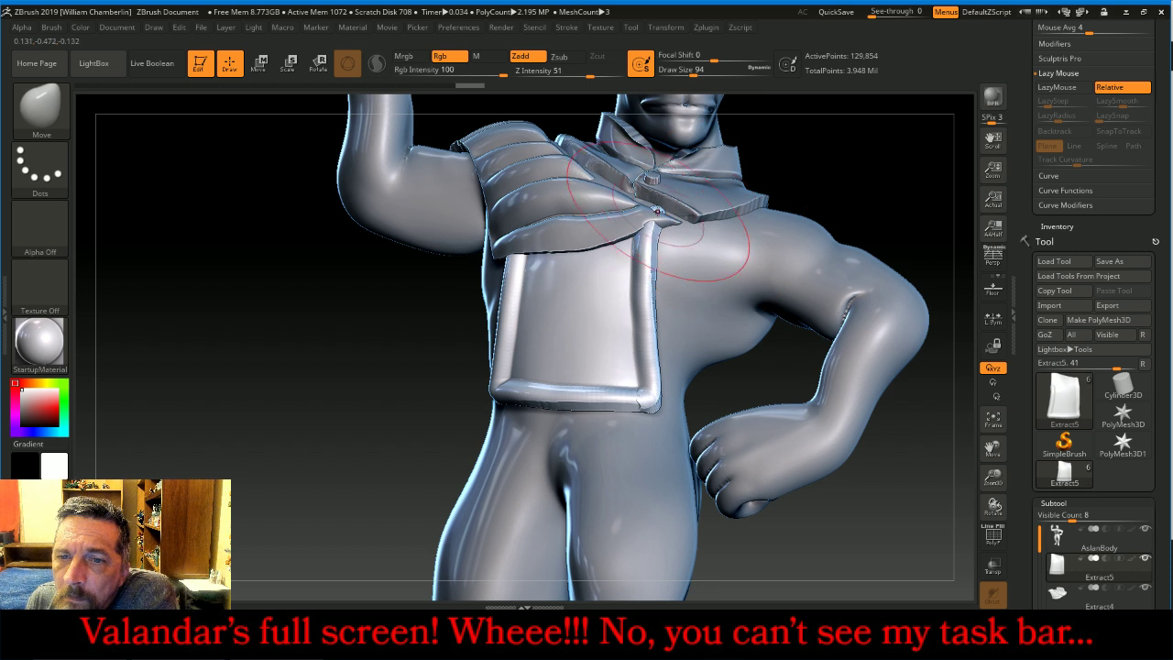
# Set the Move brush's draw size to 250 and pull the panel's upper part sideways toward the bent arm's shoulder
pyautogui.press(']')
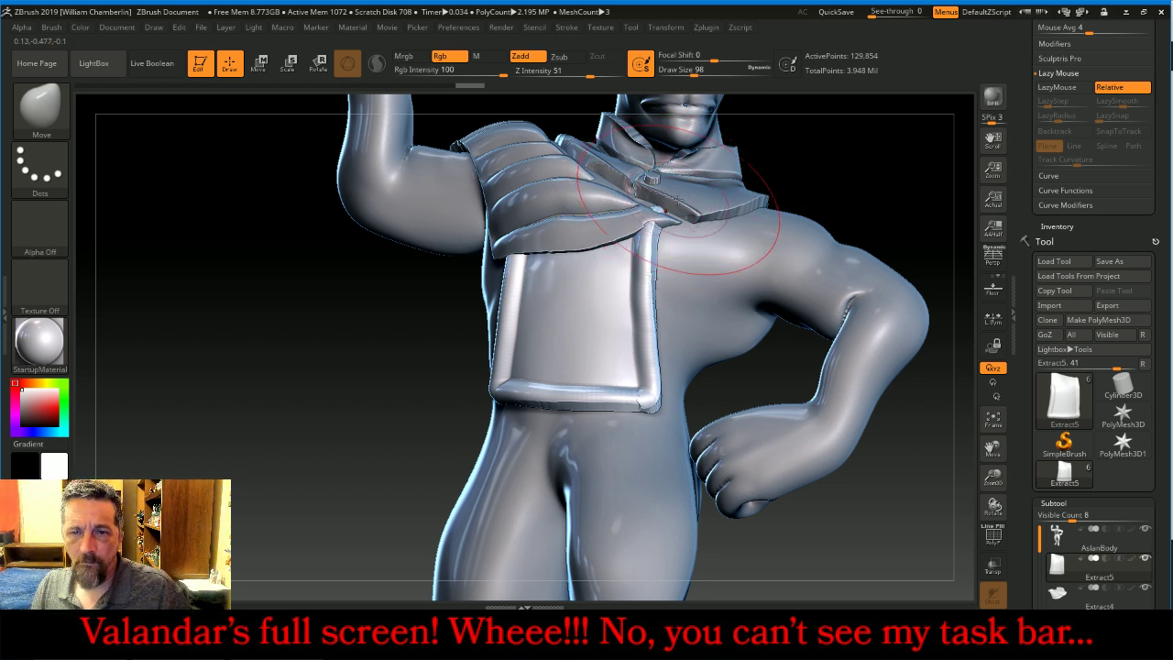
pyautogui.press(']')
pyautogui.press(']')
pyautogui.press(']')
pyautogui.press(']')
pyautogui.press(']')
pyautogui.press(']')
pyautogui.press(']')
pyautogui.press(']')
pyautogui.press(']')
pyautogui.press(']')
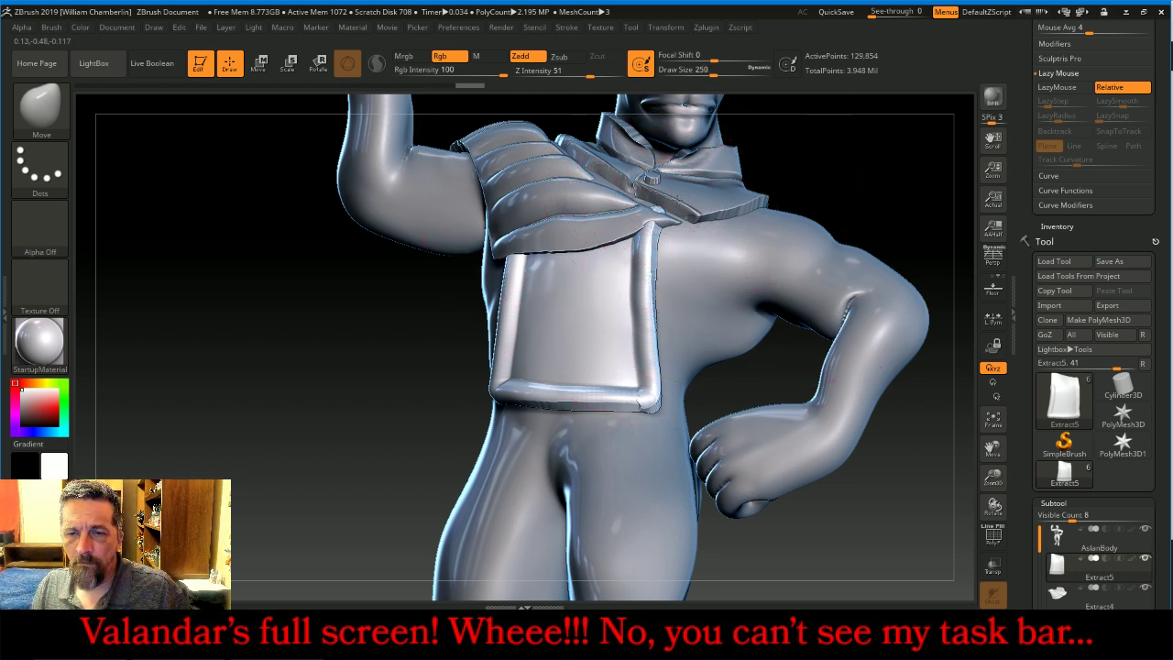
pyautogui.moveTo(678, 198); pyautogui.dragTo(746, 217)
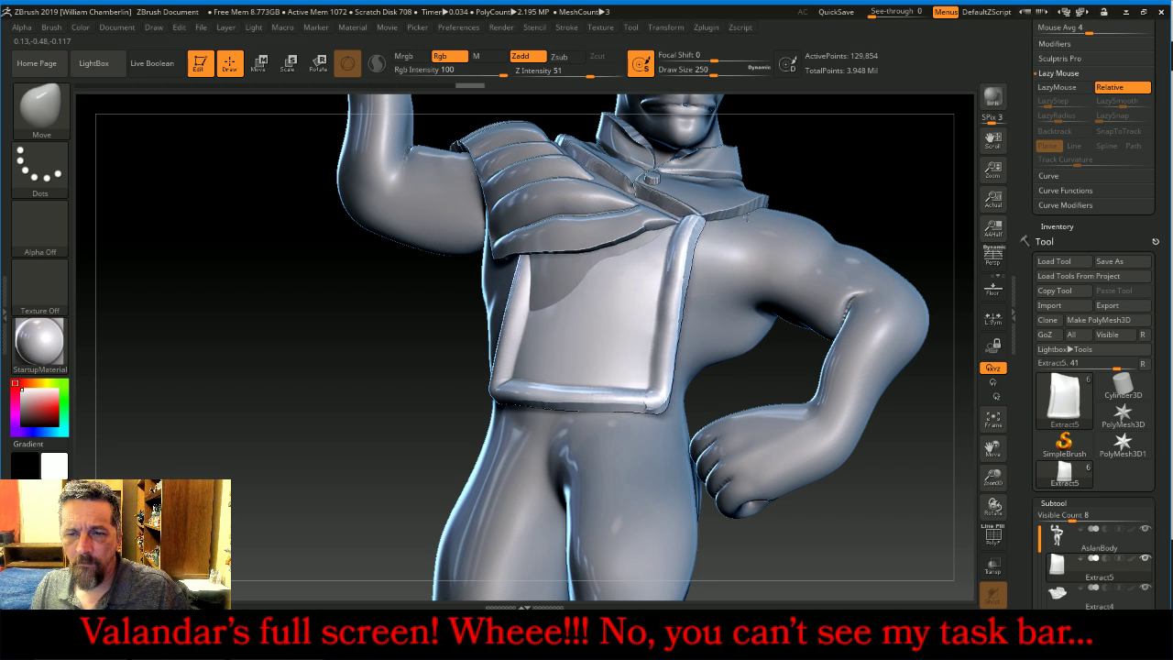
pyautogui.moveTo(357, 306); pyautogui.dragTo(373, 213)
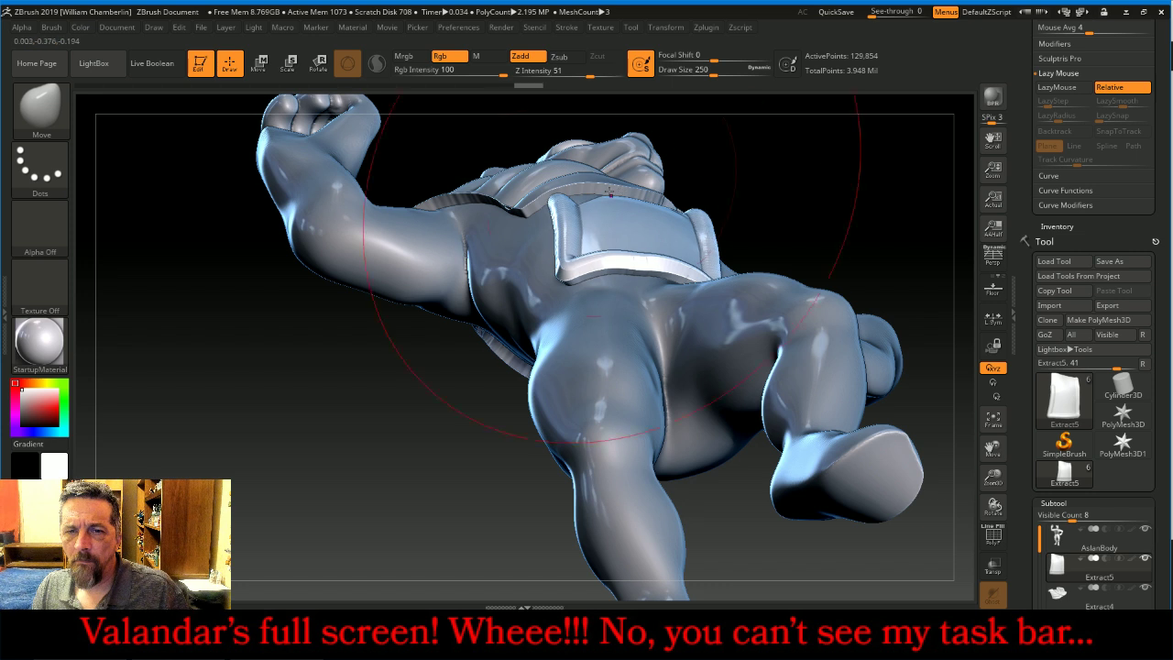
pyautogui.moveTo(809, 177)
pyautogui.mouseDown()
pyautogui.moveTo(583, 217)
pyautogui.moveTo(618, 242)
pyautogui.mouseUp()
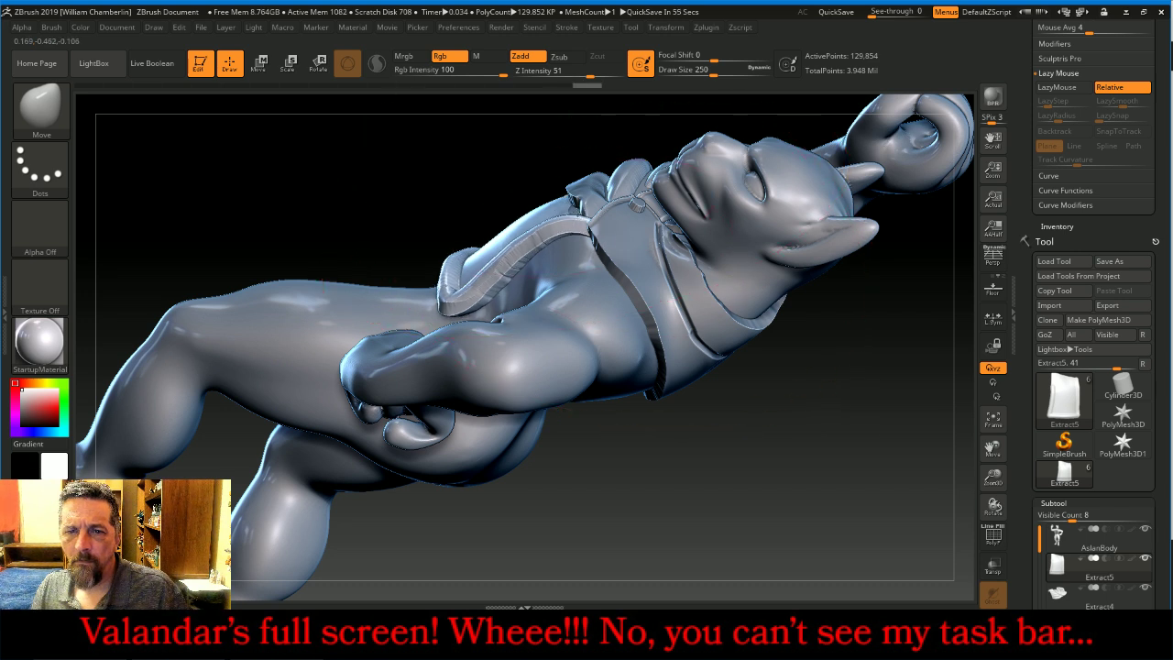
pyautogui.moveTo(367, 195); pyautogui.dragTo(449, 394)
pyautogui.moveTo(685, 408); pyautogui.dragTo(655, 204)
pyautogui.moveTo(375, 193); pyautogui.dragTo(523, 248)
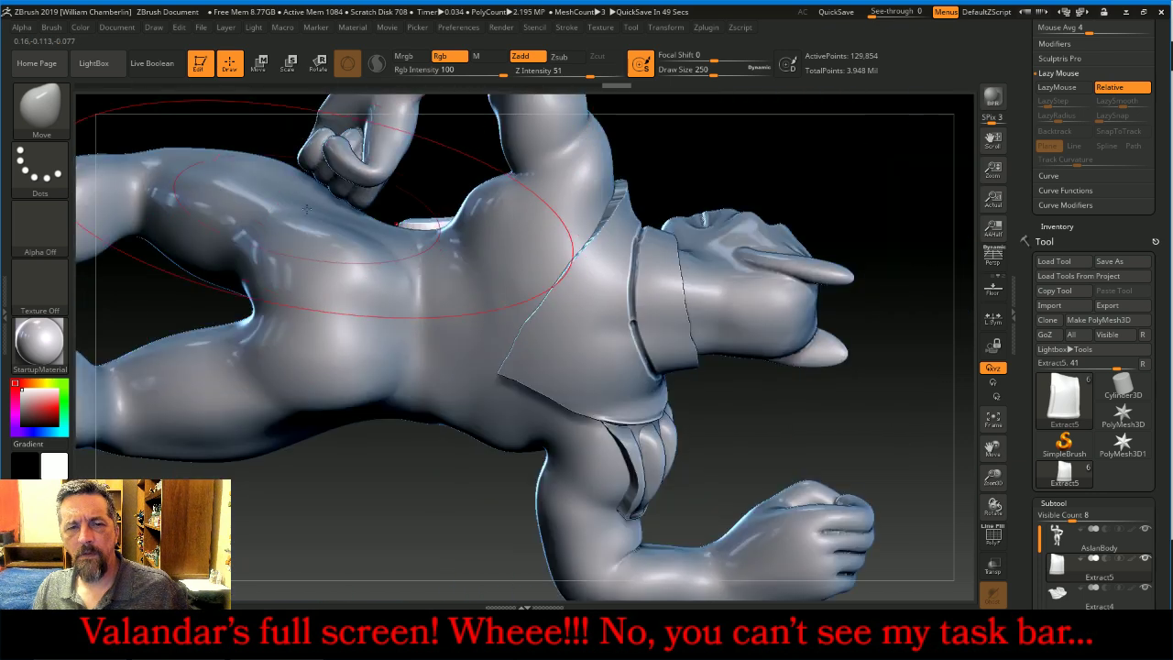
pyautogui.moveTo(929, 228)
pyautogui.mouseDown()
pyautogui.moveTo(921, 436)
pyautogui.moveTo(893, 348)
pyautogui.mouseUp()
# Stamp five round buttons in two columns on the torso panel with the Layer brush at draw size 9, undoing the trial dots
pyautogui.click(42, 115)
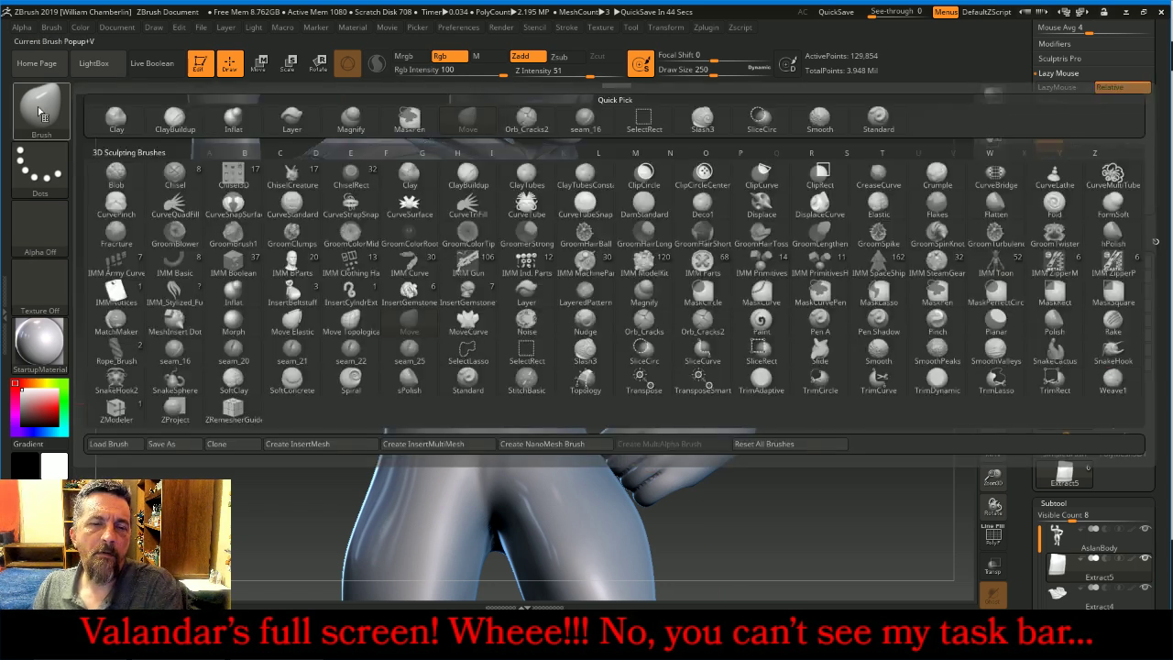
pyautogui.click(291, 121)
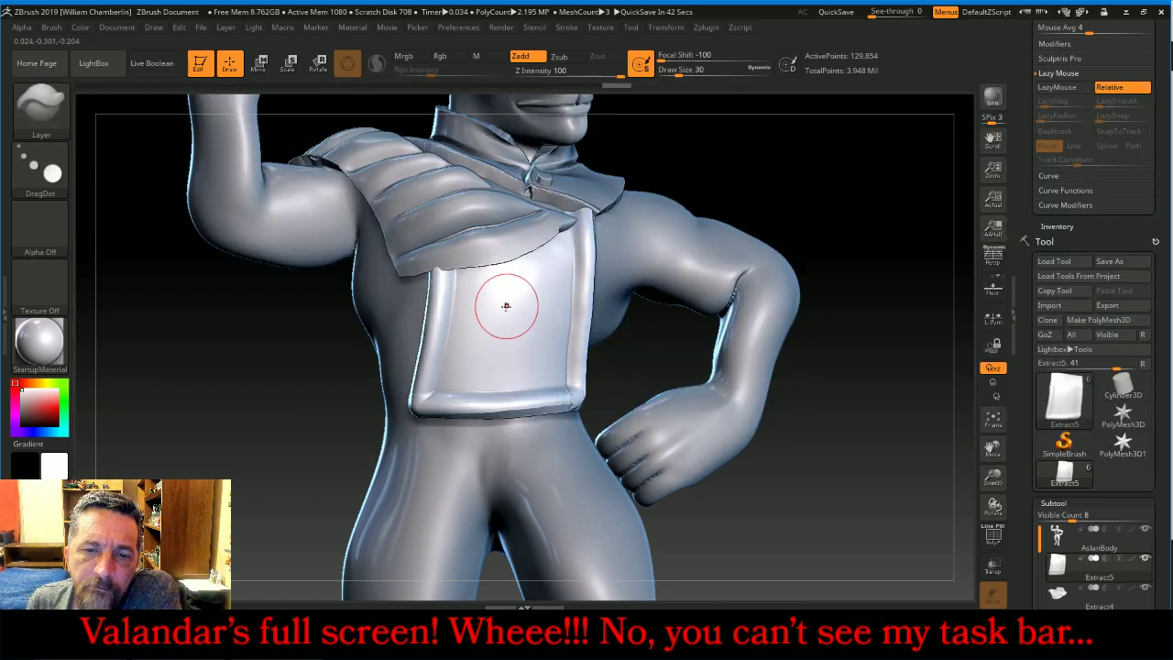
pyautogui.moveTo(495, 316); pyautogui.dragTo(482, 333)
pyautogui.hotkey('ctrl', 'z')
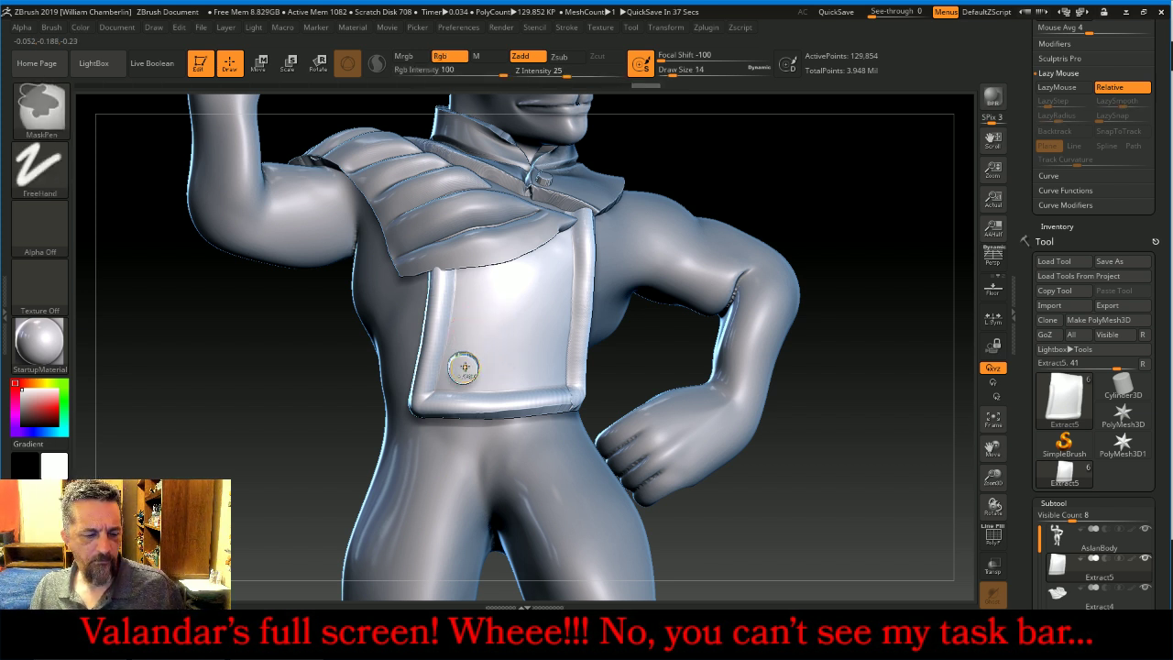
pyautogui.hotkey('ctrl', 'z')
pyautogui.press('[')
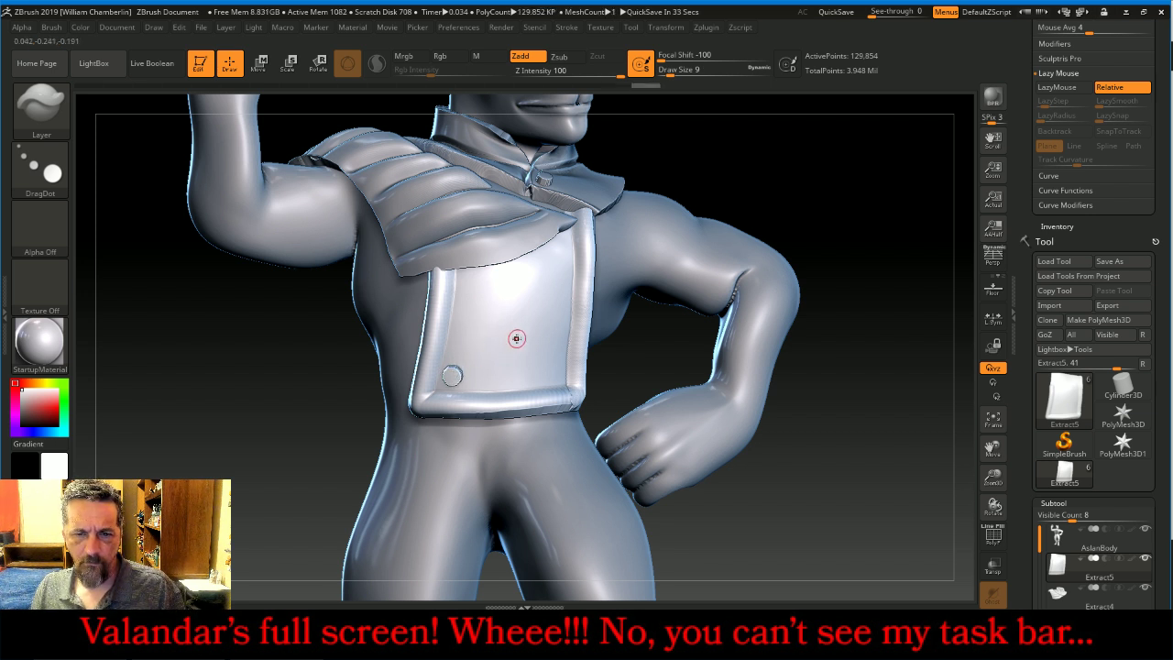
pyautogui.moveTo(516, 338); pyautogui.dragTo(552, 371)
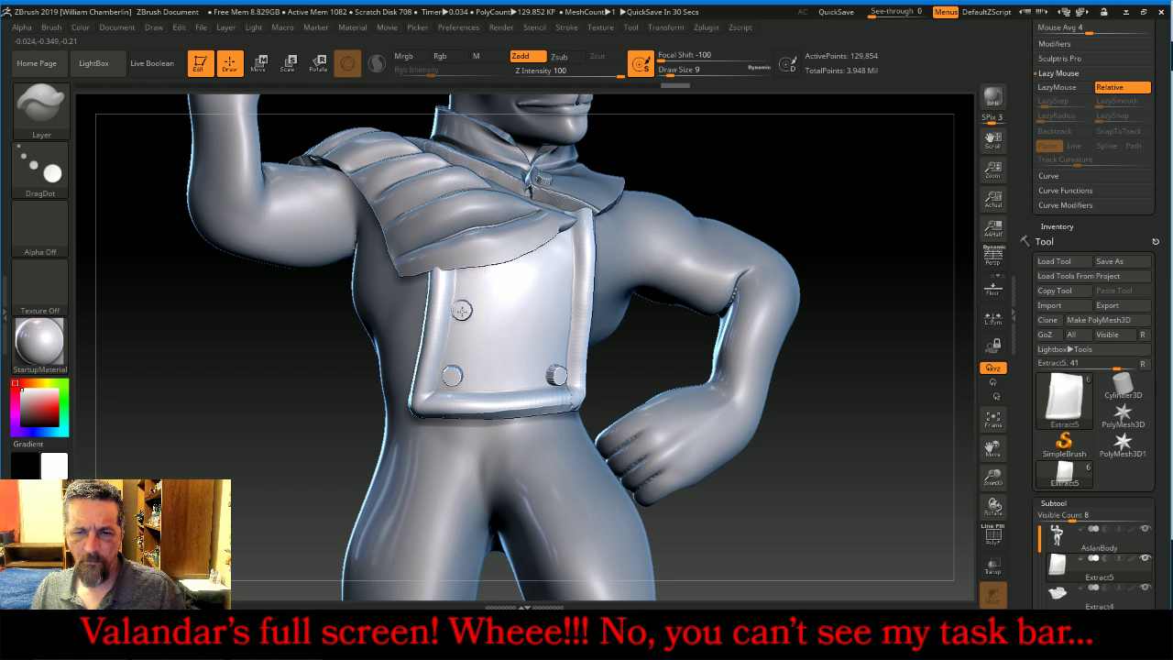
pyautogui.moveTo(548, 275); pyautogui.dragTo(551, 310)
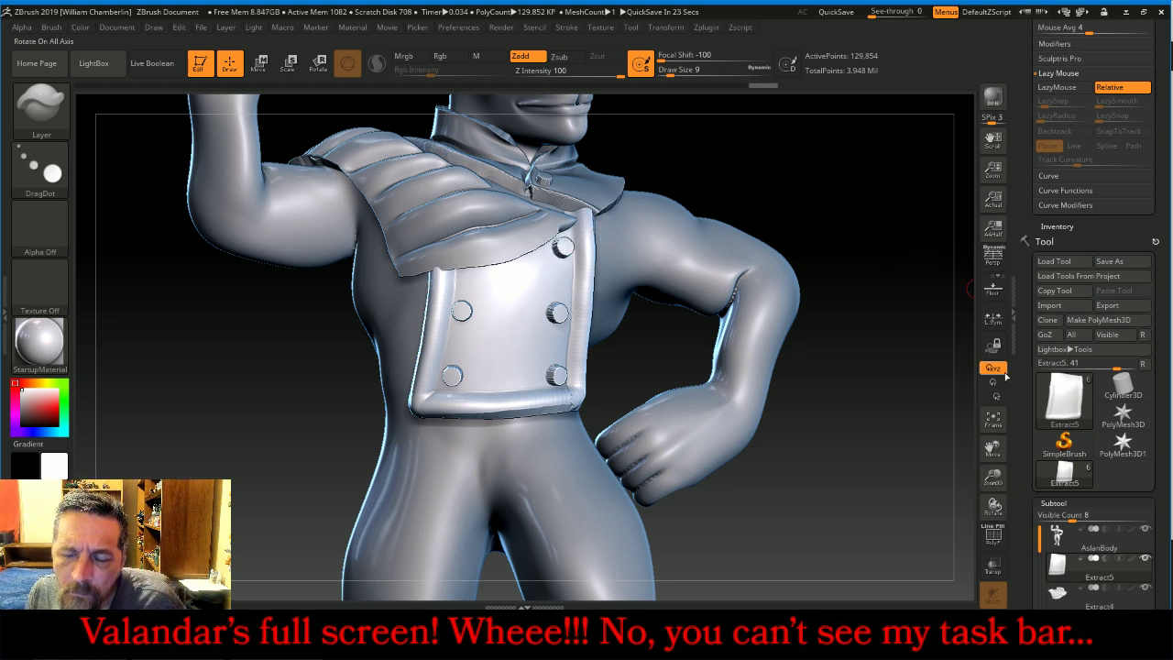
# Examine the whole figure from the front, side and back, and set the Move brush to draw size 158
pyautogui.click(994, 419)
pyautogui.click(993, 419)
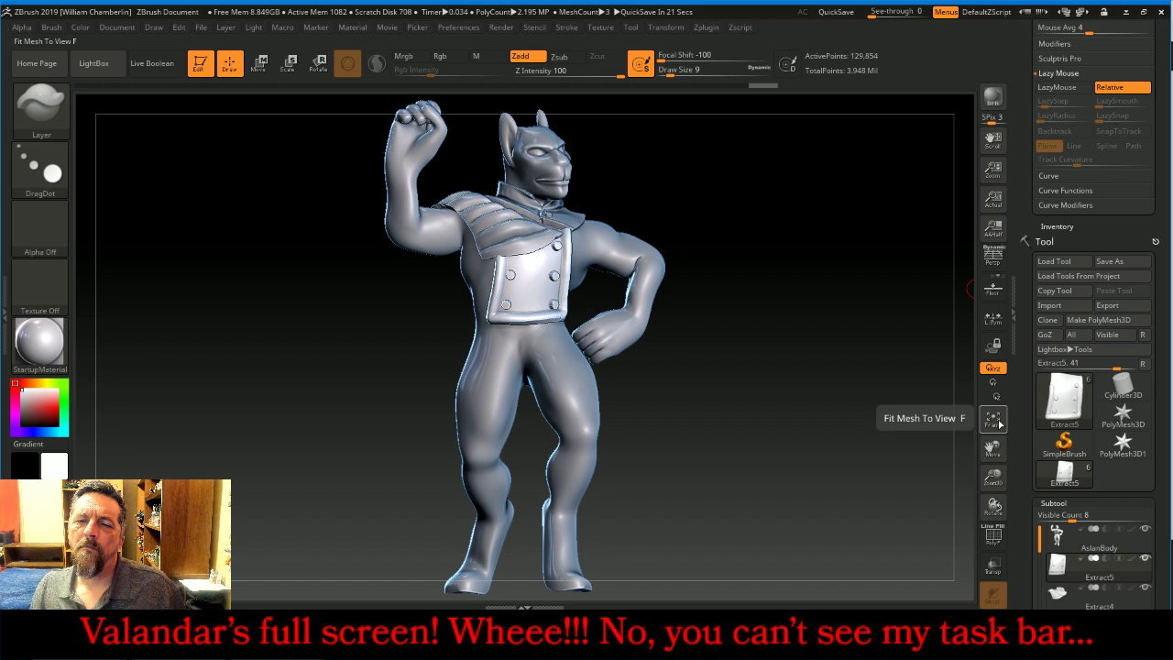
pyautogui.moveTo(868, 419); pyautogui.dragTo(828, 404)
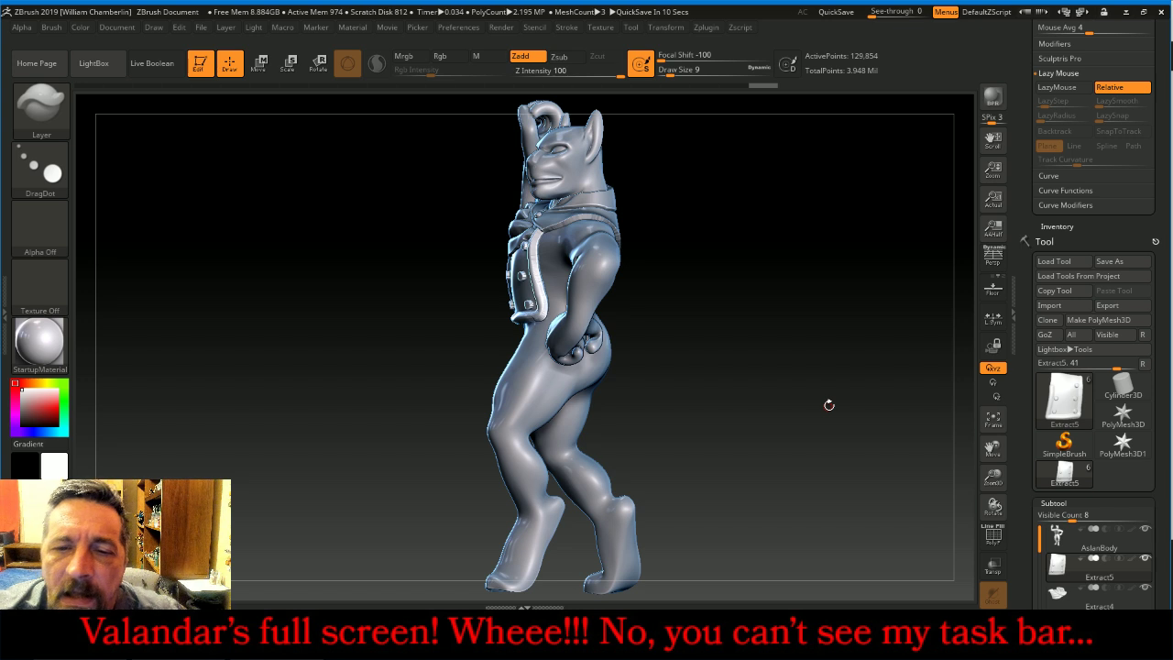
pyautogui.moveTo(828, 407)
pyautogui.mouseDown()
pyautogui.moveTo(886, 396)
pyautogui.moveTo(846, 411)
pyautogui.moveTo(383, 274)
pyautogui.mouseUp()
pyautogui.click(48, 111)
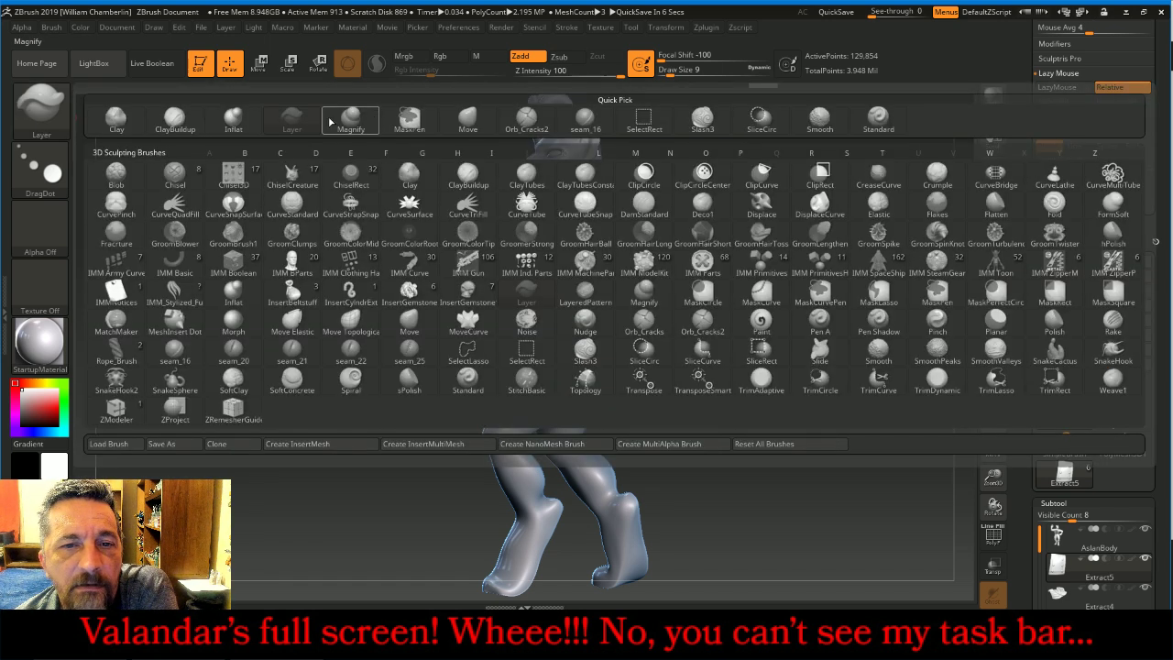
pyautogui.click(467, 117)
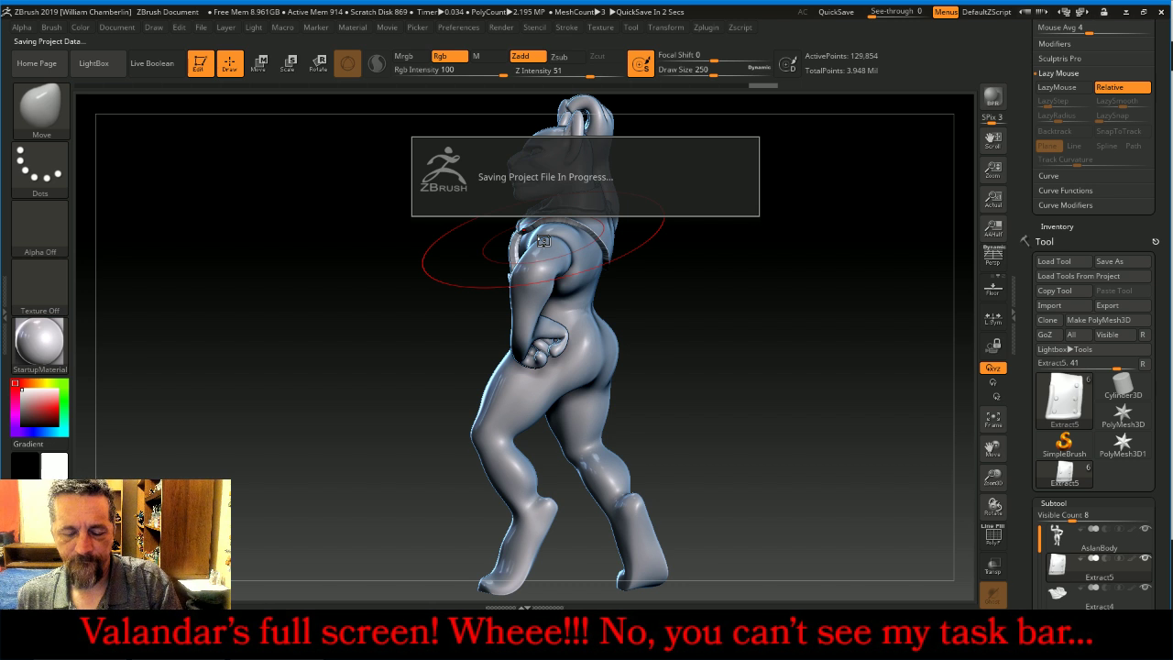
pyautogui.press('[')
pyautogui.press('[')
pyautogui.press('[')
pyautogui.press('[')
pyautogui.press('[')
pyautogui.press('[')
pyautogui.press('[')
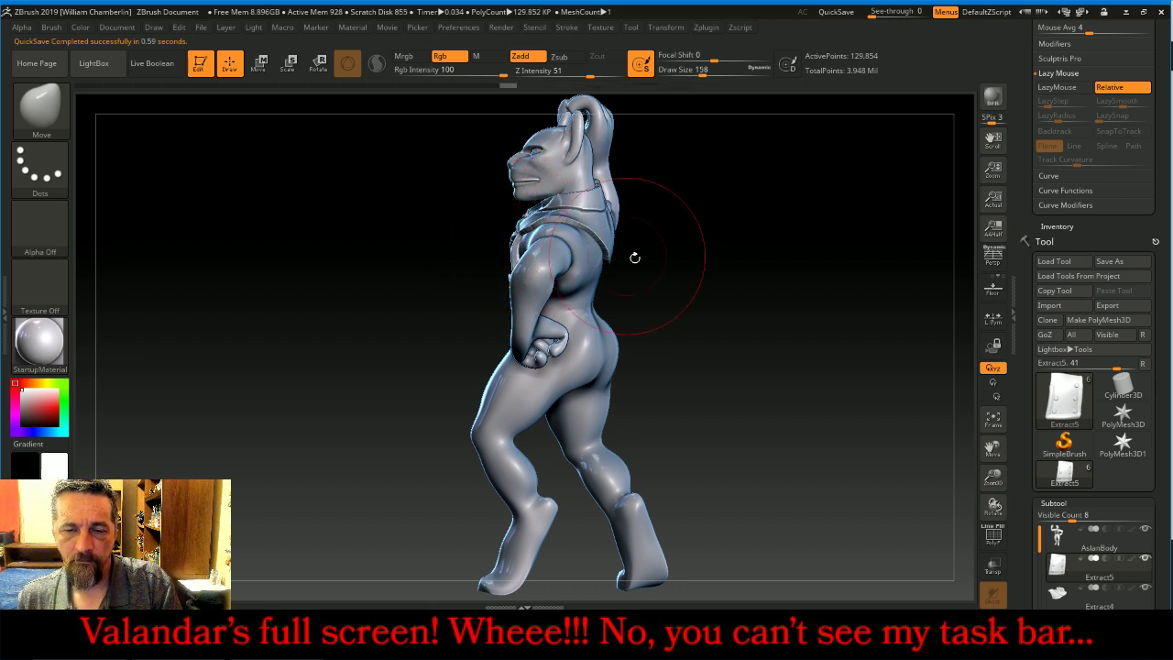
pyautogui.moveTo(641, 262)
pyautogui.mouseDown()
pyautogui.moveTo(761, 290)
pyautogui.moveTo(776, 265)
pyautogui.mouseUp()
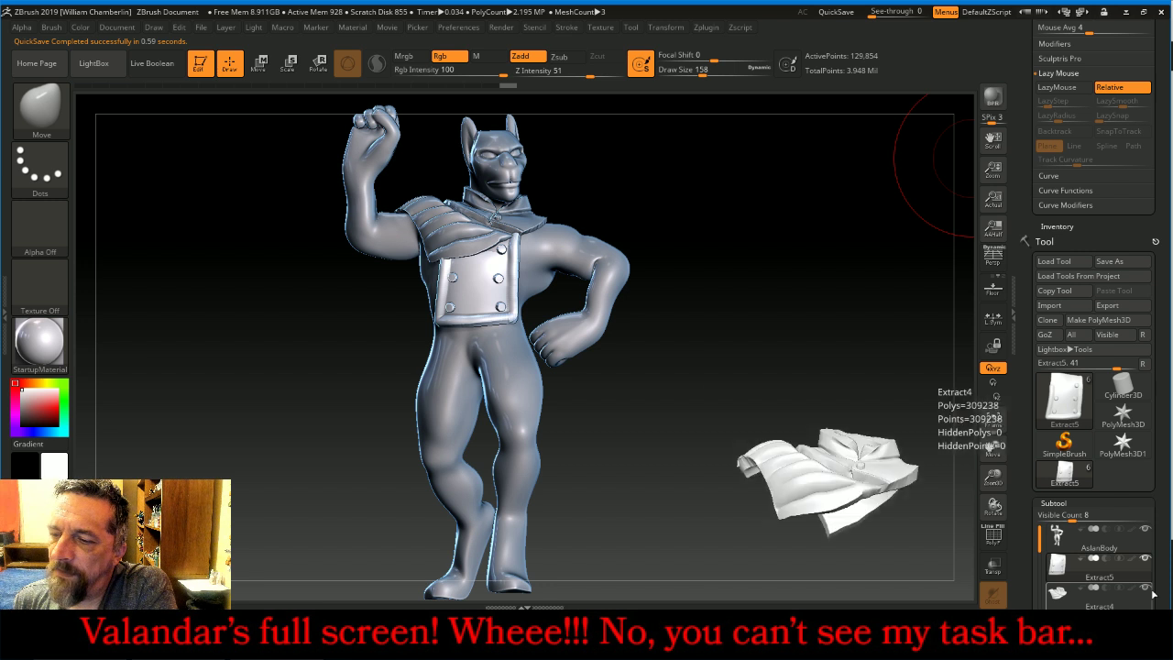
# Select the Extract3 mane subtool and show the AslanPistol and AslanBase subtools with the figure
pyautogui.scroll(-2, 1154, 519)
pyautogui.scroll(-1, 1154, 520)
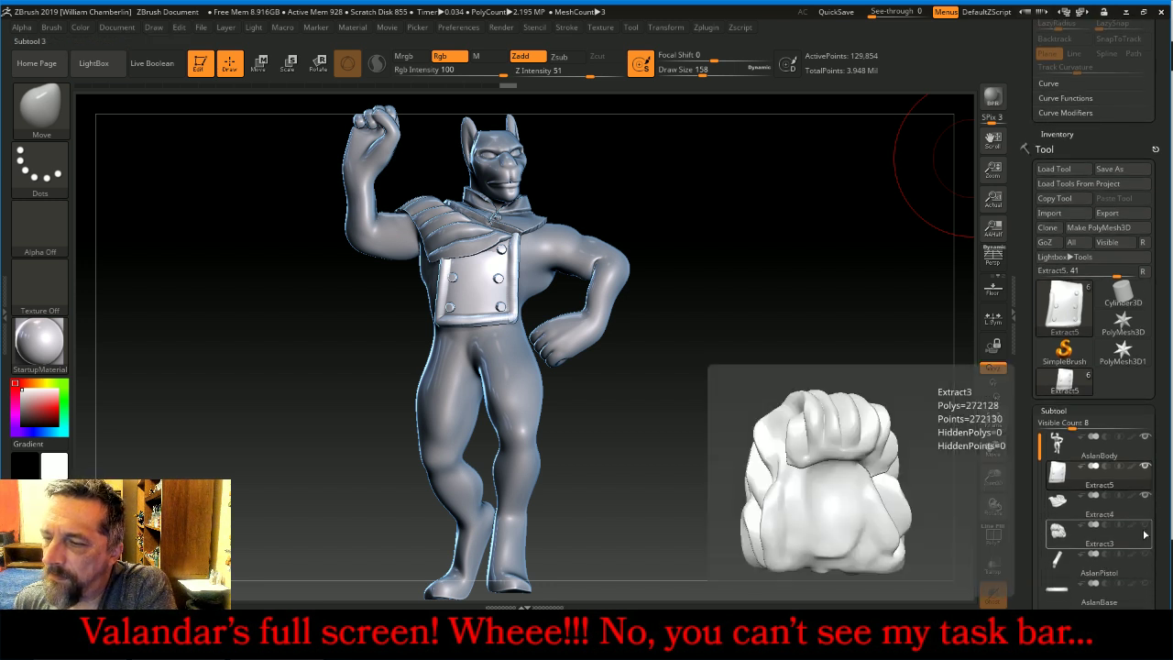
pyautogui.click(1146, 534)
pyautogui.click(1145, 553)
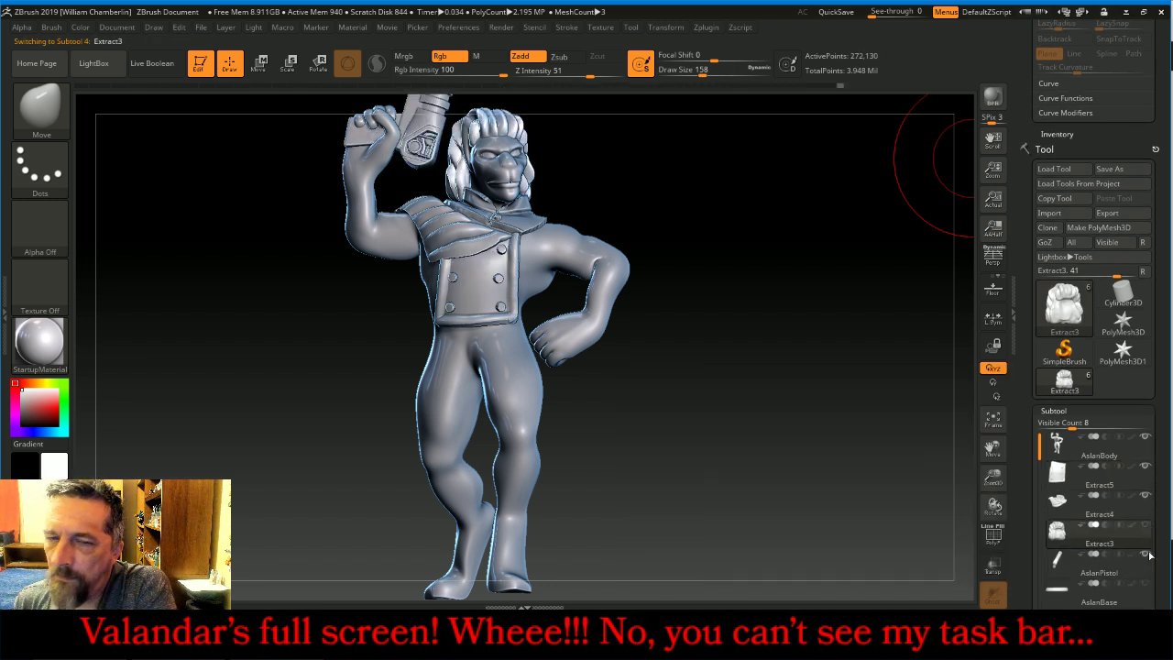
pyautogui.click(1145, 583)
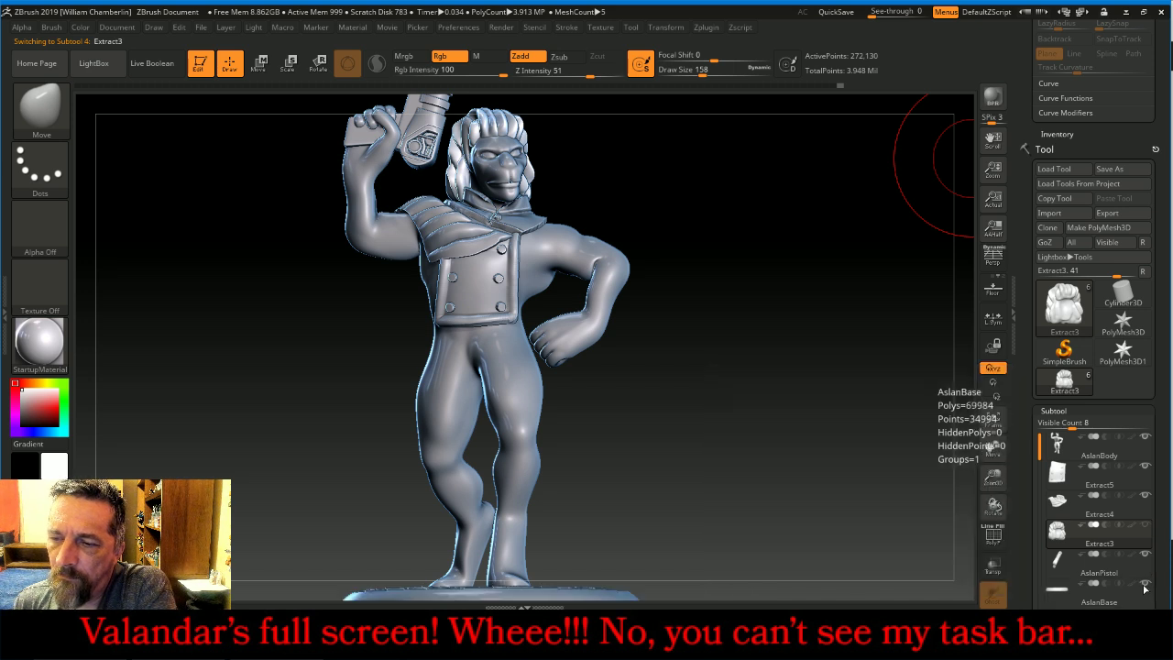
pyautogui.click(1000, 429)
pyautogui.click(999, 429)
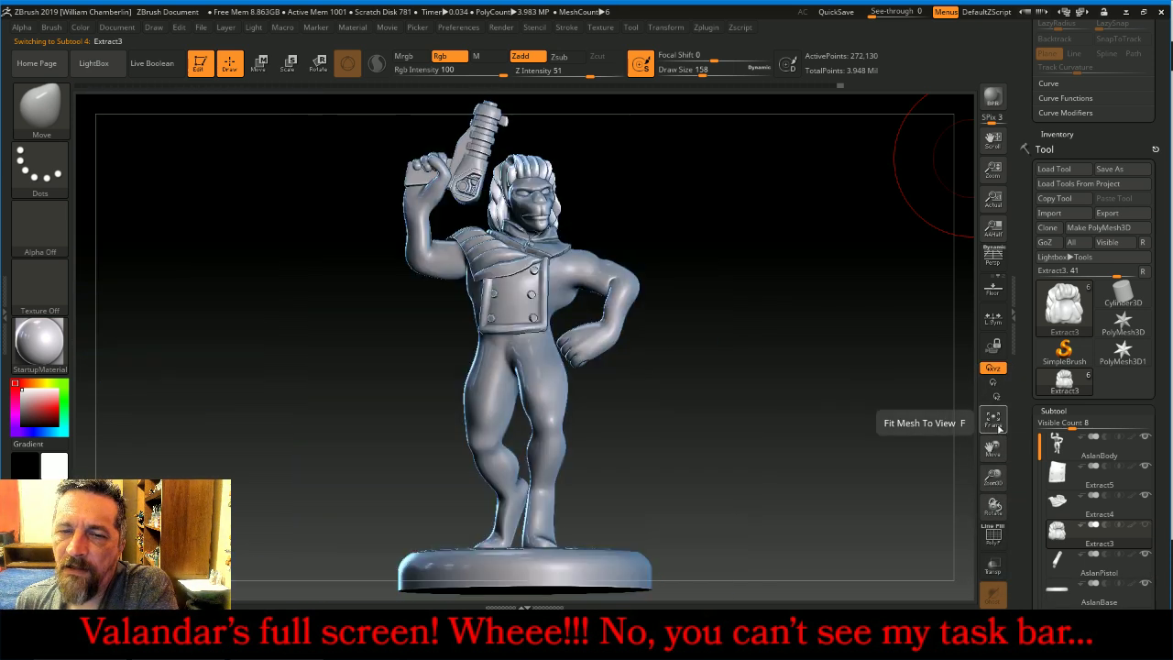
pyautogui.moveTo(817, 420); pyautogui.dragTo(830, 427)
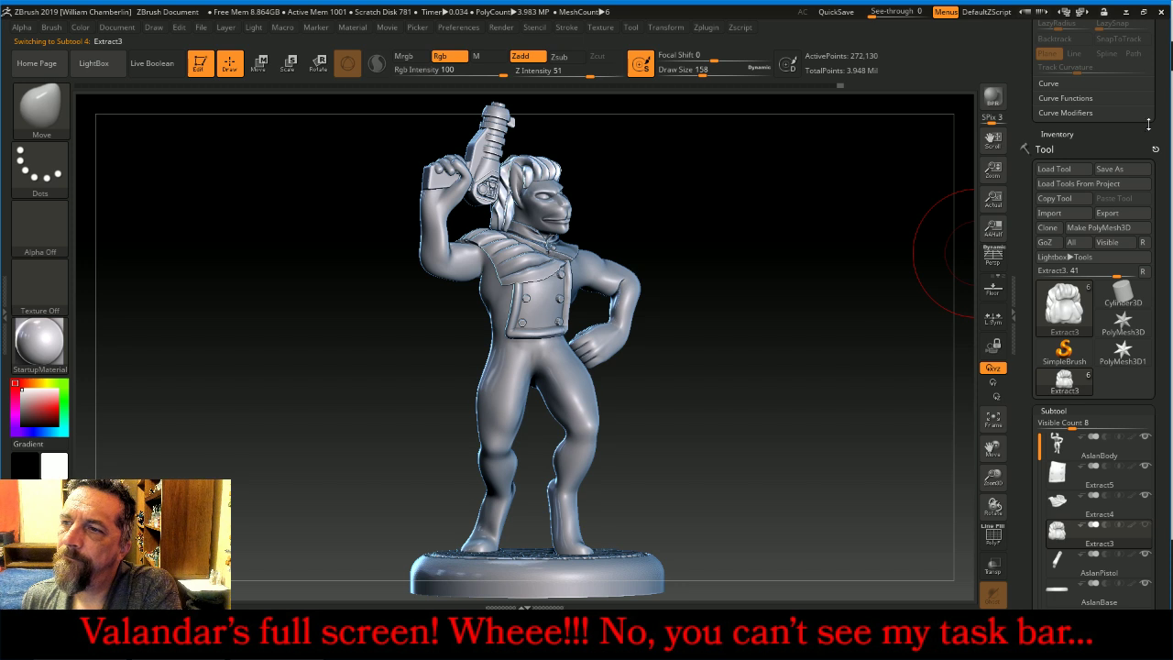
# Begin saving the figure as a tool file and browse to the MESHES folder inside 031019's 3dPrintingHome folder
pyautogui.scroll(3, 1151, 217)
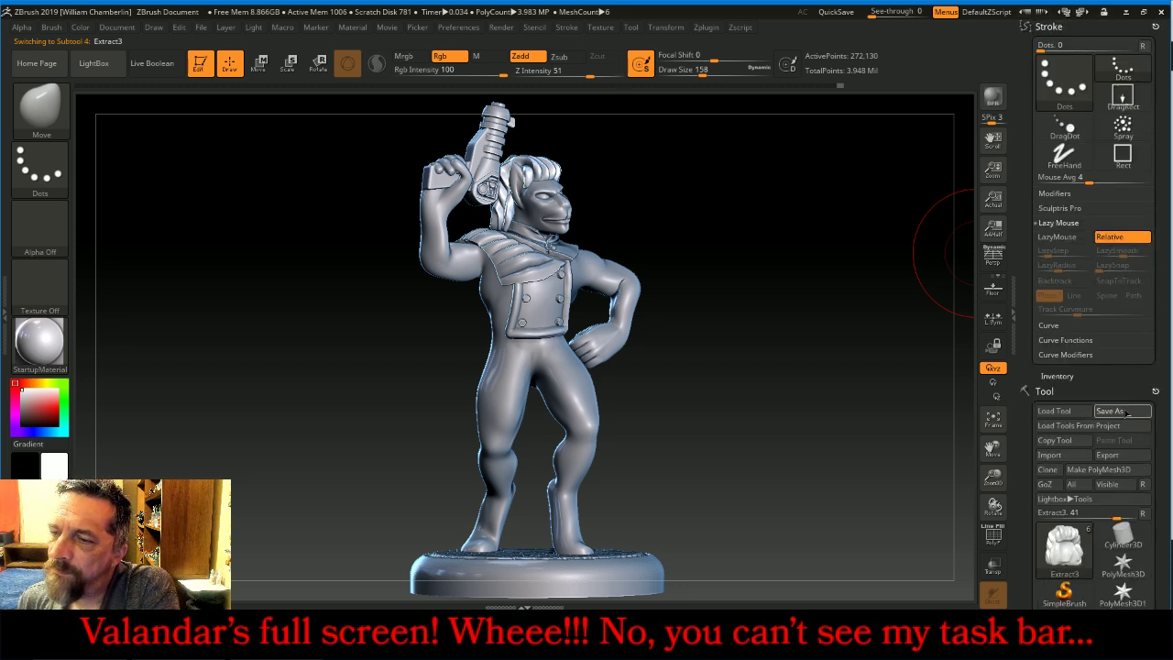
pyautogui.click(1122, 411)
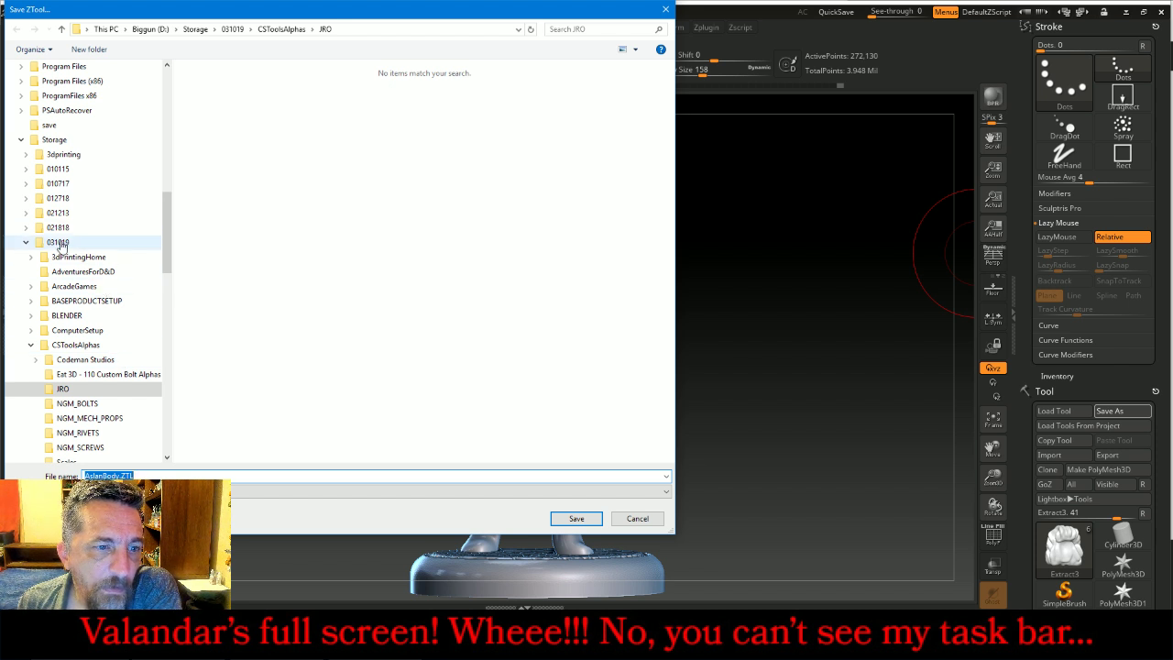
pyautogui.click(30, 345)
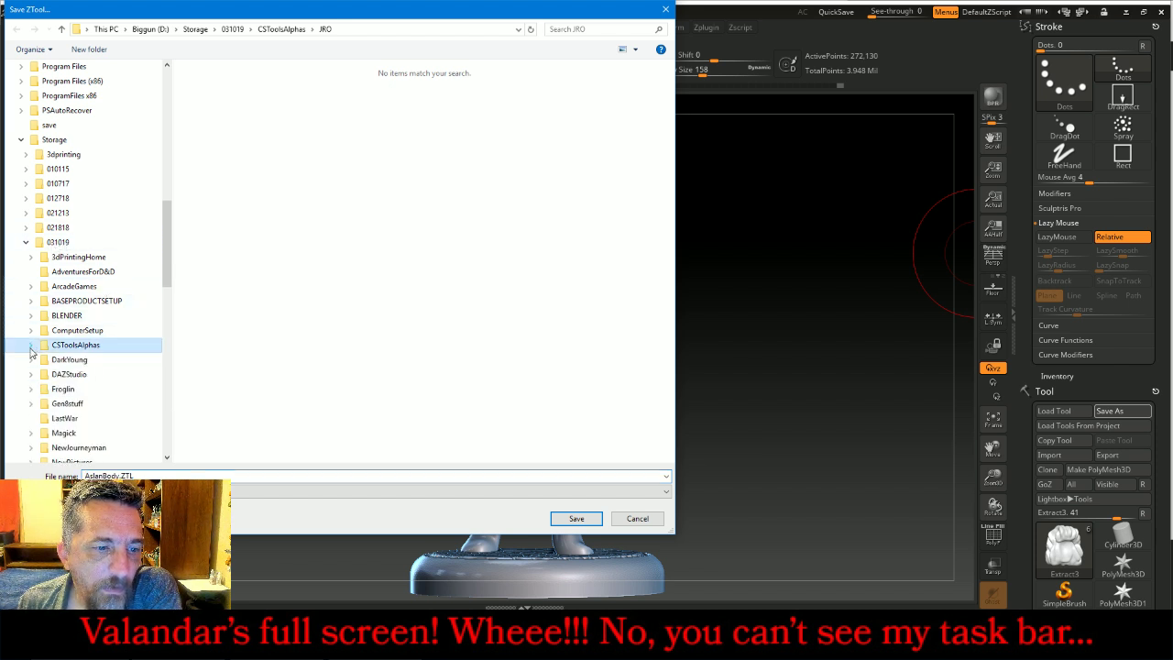
pyautogui.scroll(-1, 93, 379)
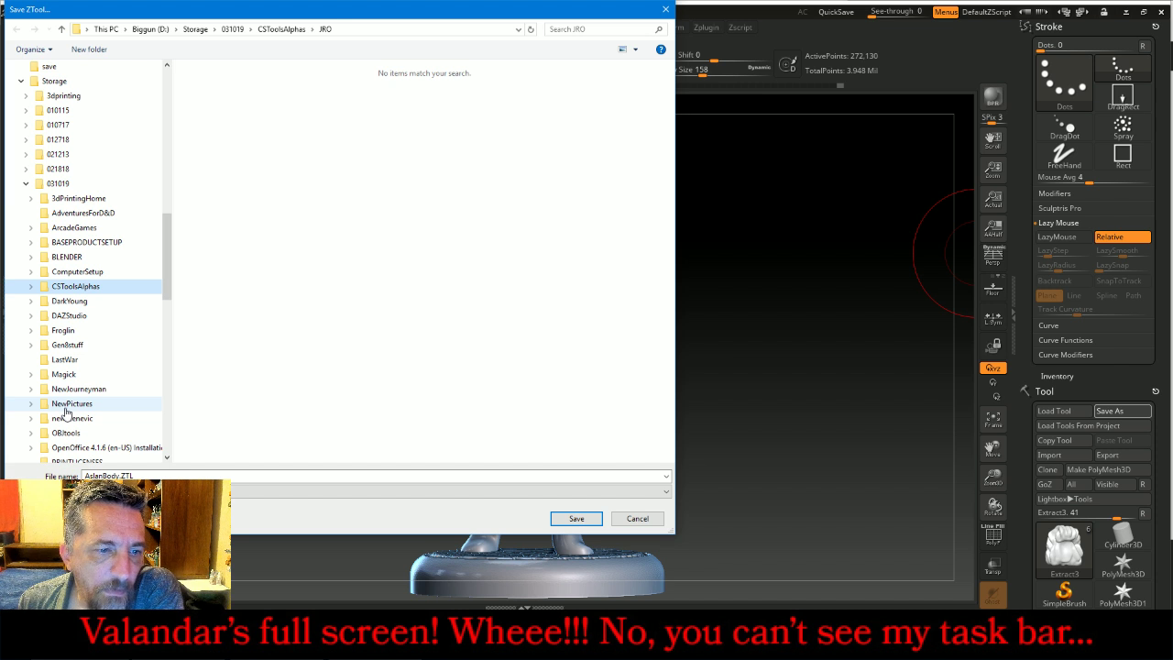
pyautogui.scroll(-1, 71, 429)
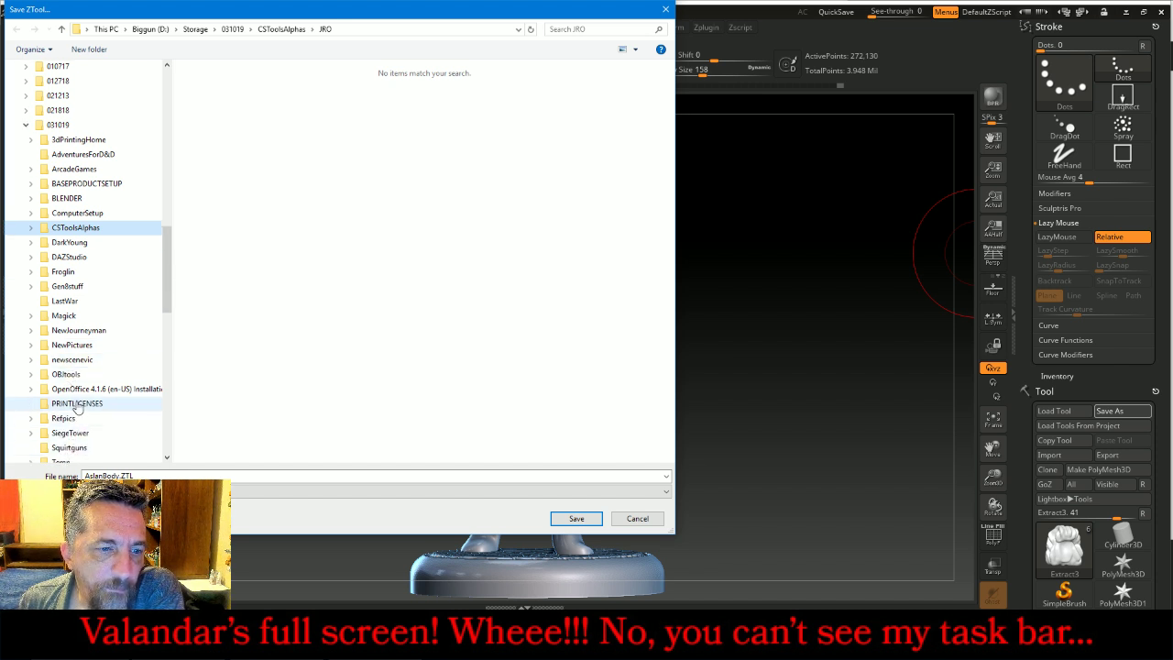
pyautogui.click(81, 140)
pyautogui.doubleClick(284, 103)
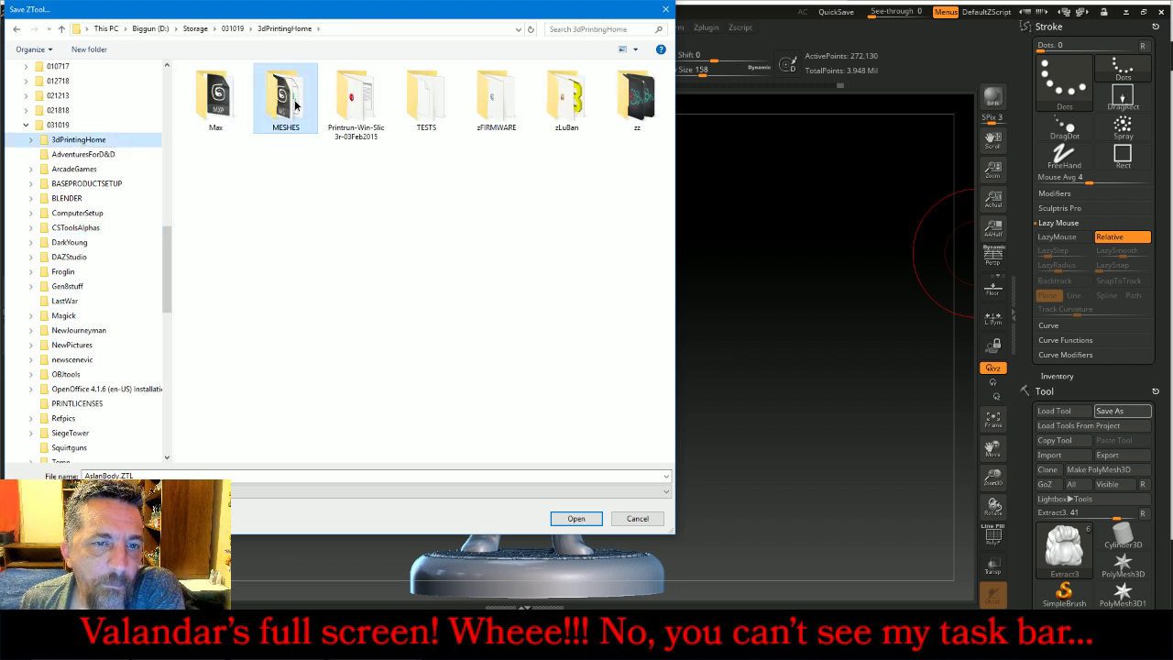
# Save the tool as AslanBody.ZTL in the Aslan folder, found under FreesculptMinis, PatreonMinis, New
pyautogui.doubleClick(211, 101)
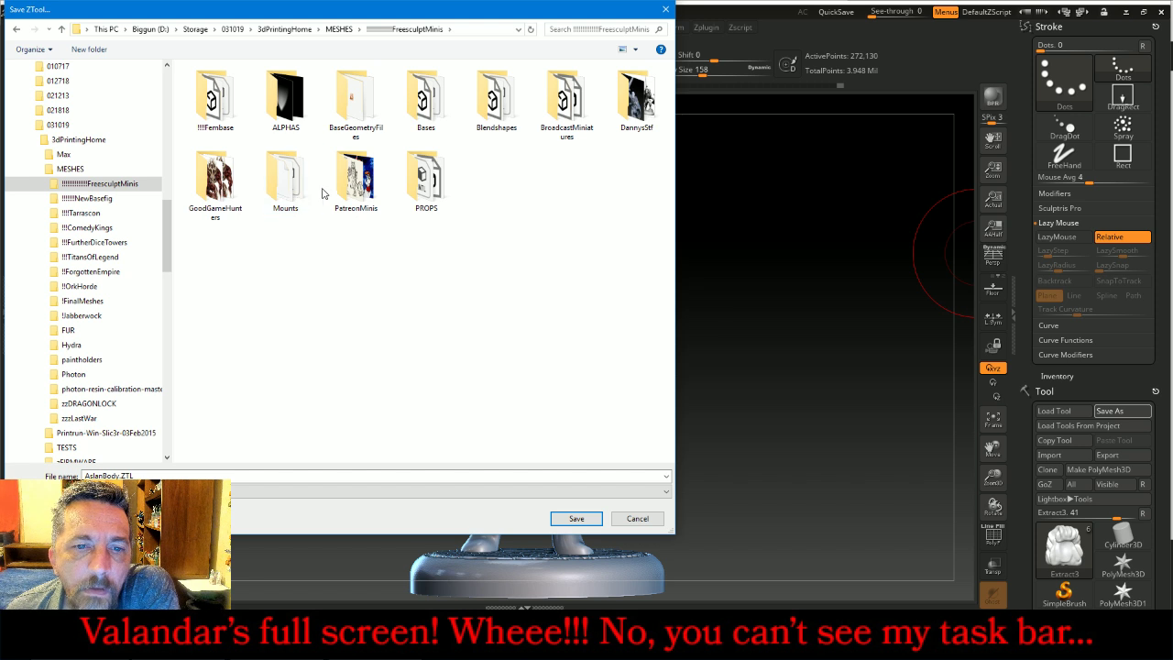
pyautogui.doubleClick(357, 179)
pyautogui.click(228, 107)
pyautogui.doubleClick(228, 107)
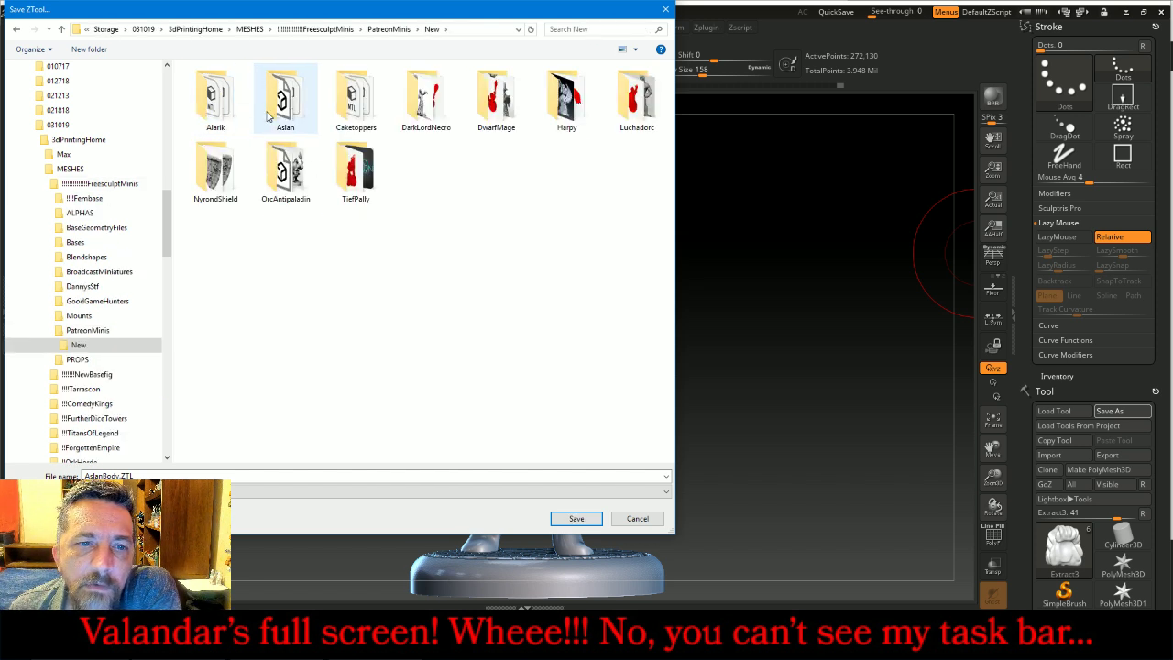
pyautogui.doubleClick(269, 112)
pyautogui.click(559, 518)
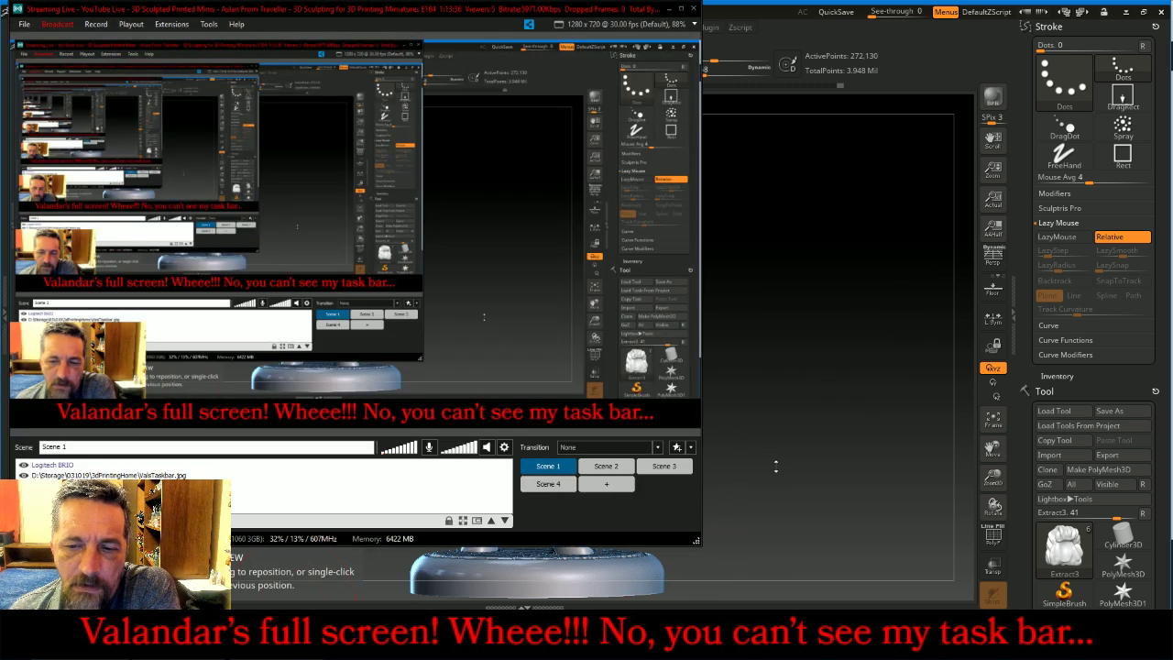
pyautogui.click(664, 465)
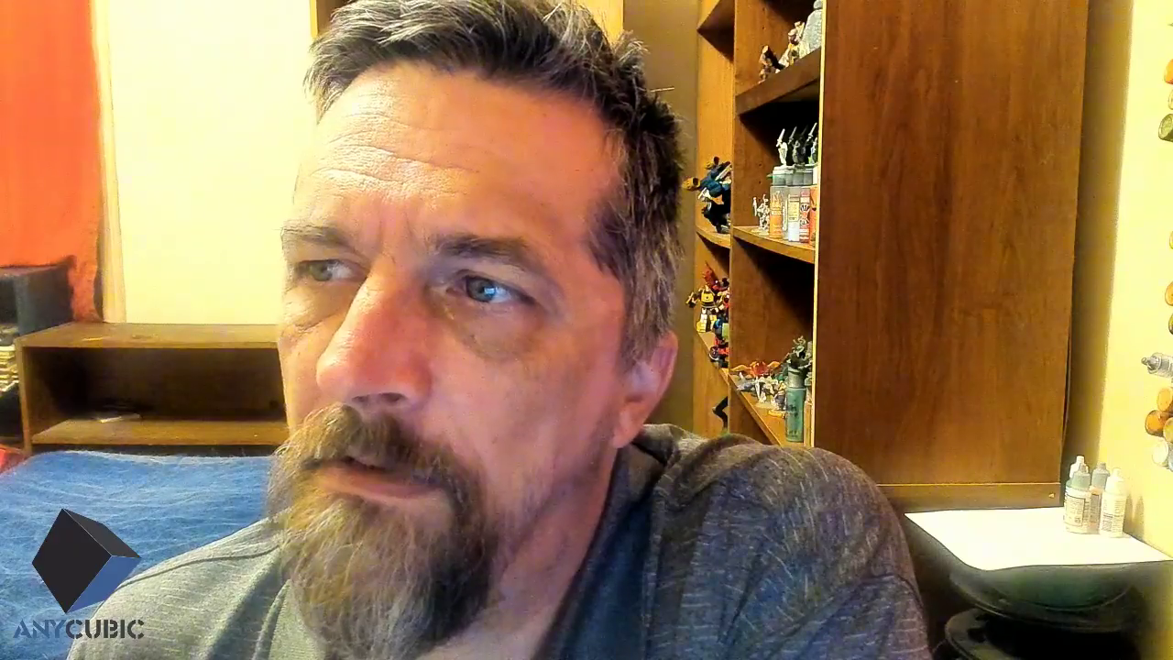